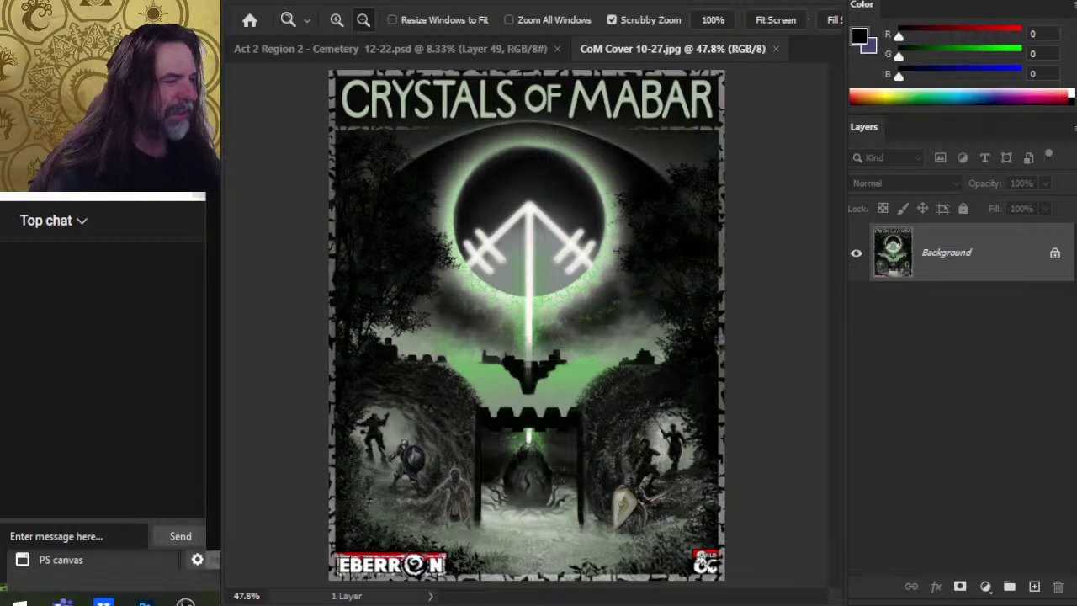
Close the CoM Cover 10-27.jpg document to return to the cemetery map.
{"action": "key", "text": "alt+Tab"}
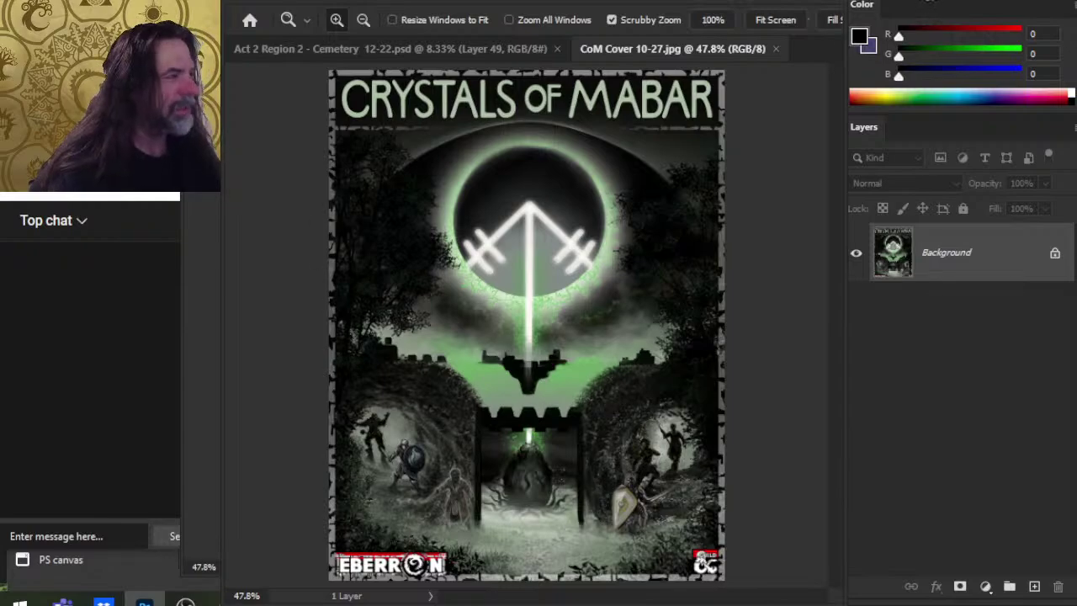
{"action": "left_click", "coordinate": [777, 49]}
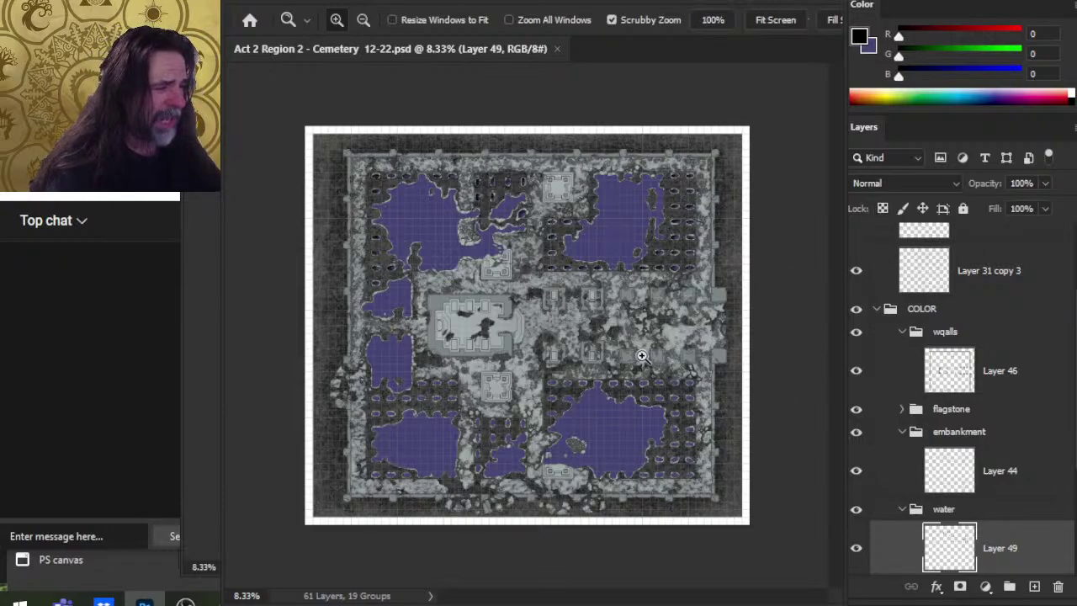
Compare the cemetery map's line art and coloured version by hiding and showing the COLOR group.
{"action": "left_click", "coordinate": [856, 309]}
{"action": "left_click_drag", "start_coordinate": [606, 380], "coordinate": [658, 517]}
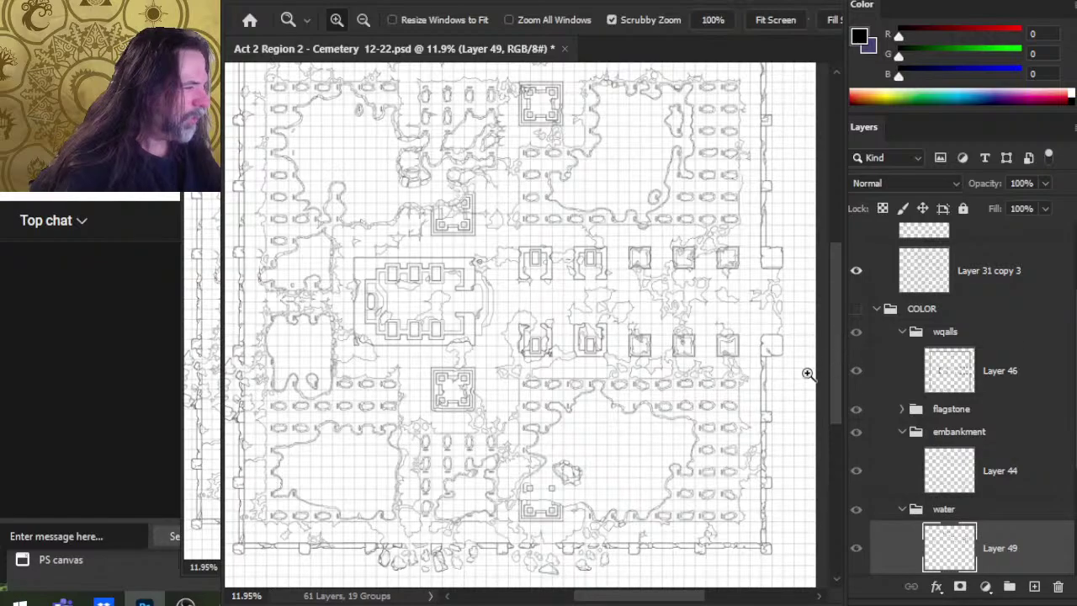
{"action": "left_click", "coordinate": [856, 309]}
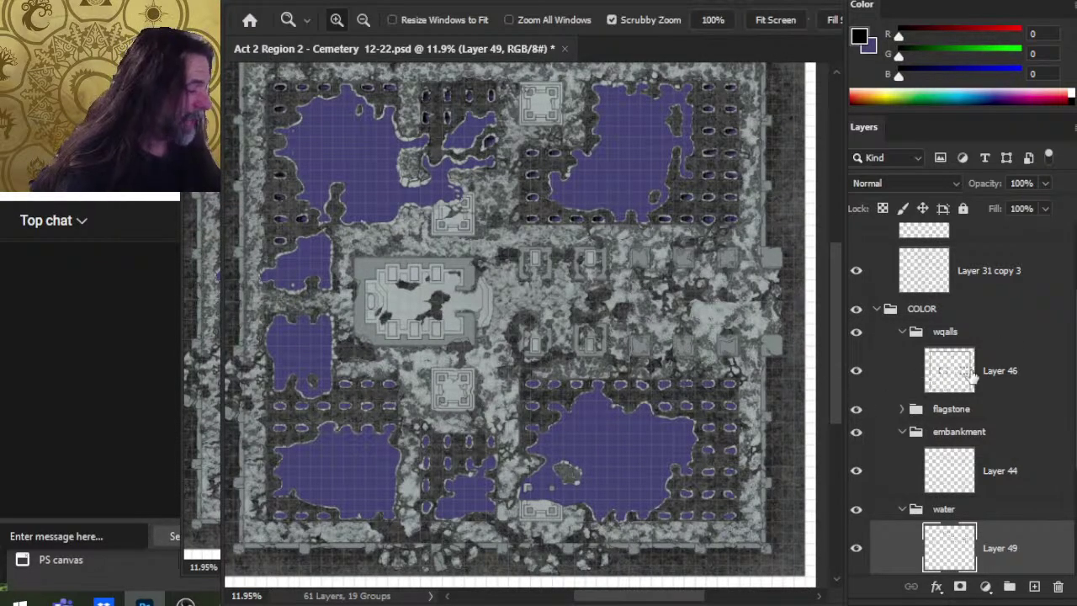
Select Layer 45 in the water group and ready the Brush with the purple water colour as foreground.
{"action": "scroll", "coordinate": [1002, 488], "scroll_direction": "down", "scroll_amount": 4}
{"action": "left_click", "coordinate": [1005, 478]}
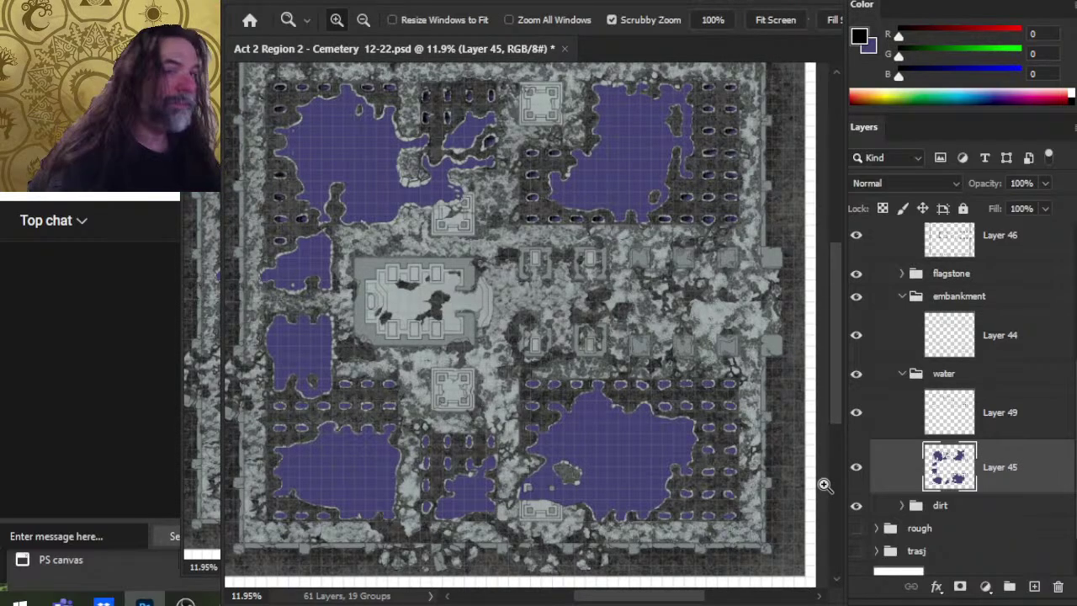
{"action": "scroll", "coordinate": [633, 318], "scroll_direction": "up", "scroll_amount": 5}
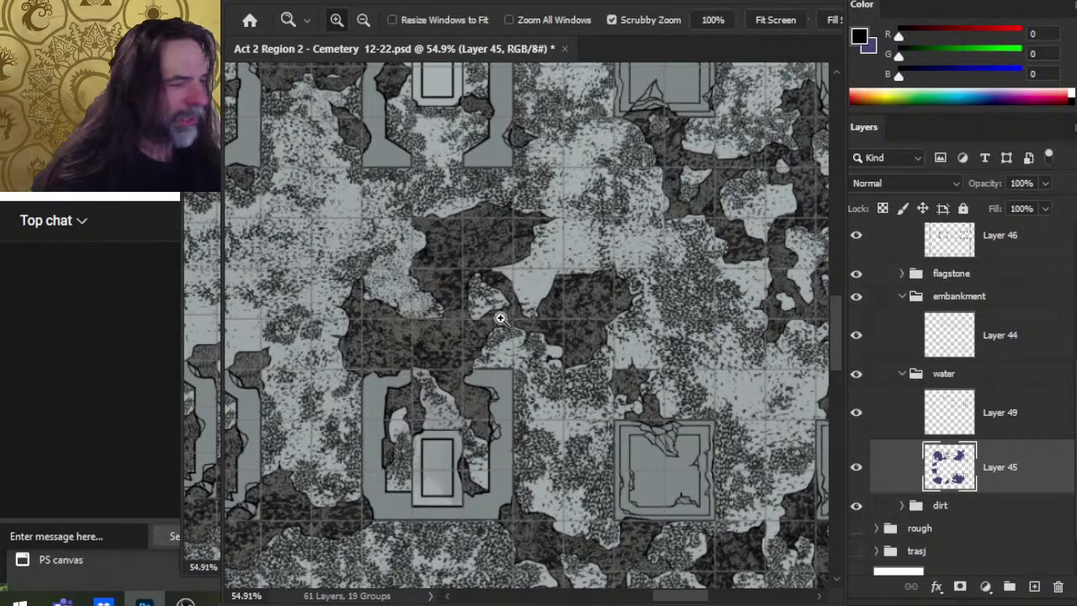
{"action": "key", "text": "b"}
{"action": "key", "text": "x"}
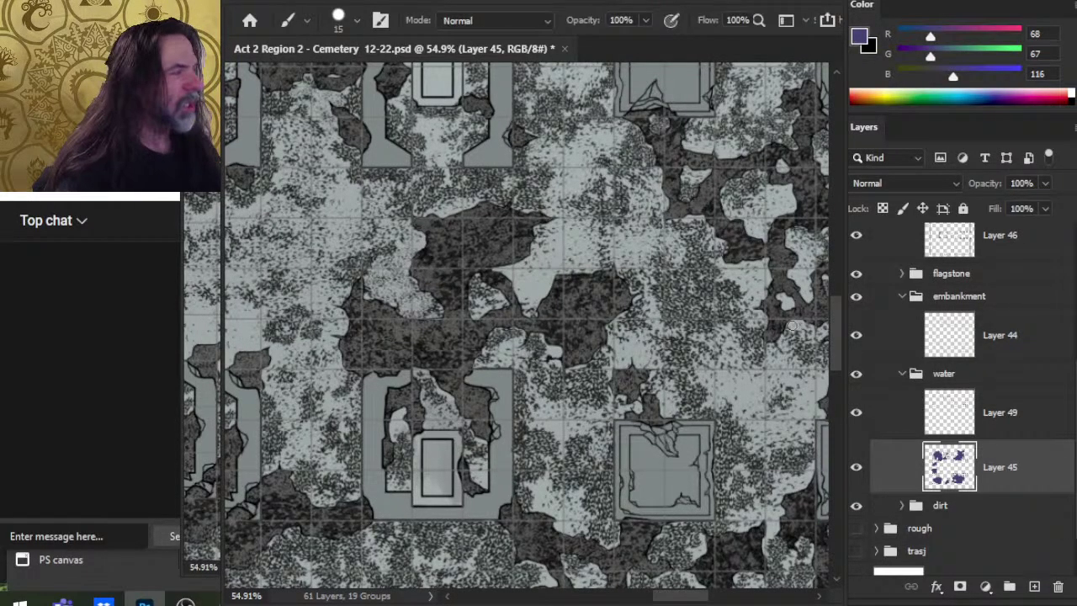
Examine the northeast pond, its surrounding graves and the broken paving along the central avenue.
{"action": "left_click_drag", "start_coordinate": [771, 432], "coordinate": [738, 596]}
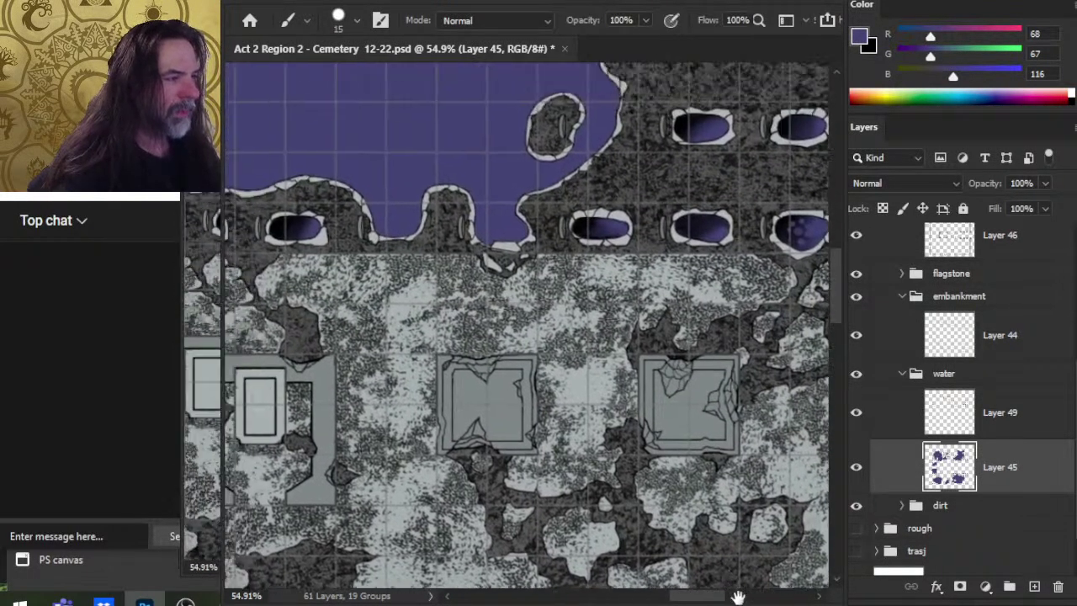
{"action": "left_click_drag", "start_coordinate": [676, 243], "coordinate": [530, 338]}
{"action": "left_click_drag", "start_coordinate": [645, 252], "coordinate": [659, 247]}
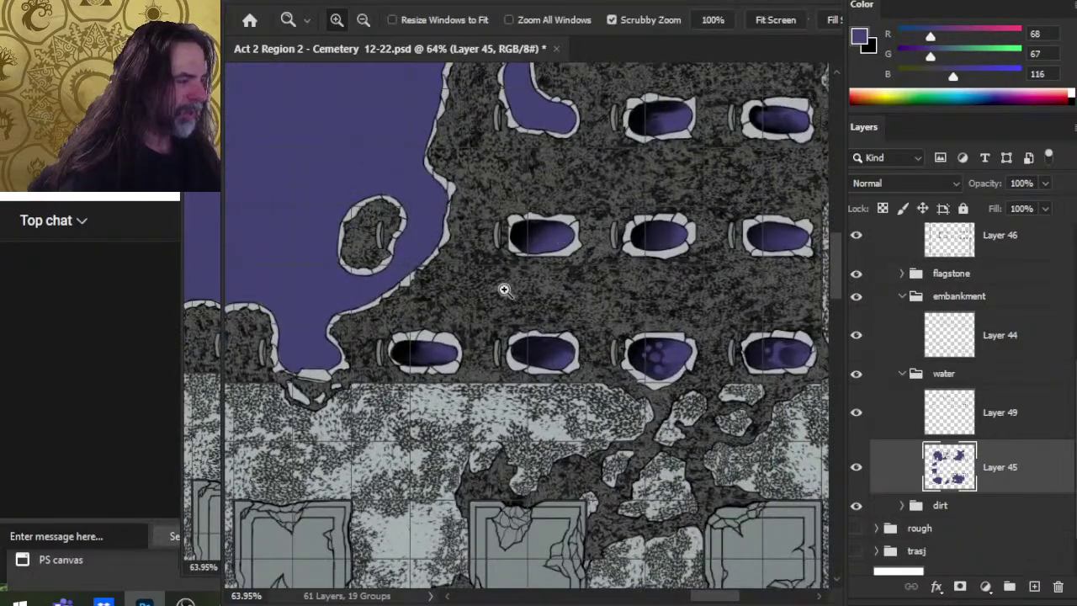
{"action": "left_click_drag", "start_coordinate": [722, 224], "coordinate": [825, 432]}
{"action": "left_click_drag", "start_coordinate": [522, 361], "coordinate": [760, 428]}
{"action": "left_click_drag", "start_coordinate": [669, 407], "coordinate": [760, 429]}
{"action": "left_click", "coordinate": [606, 343], "text": "alt"}
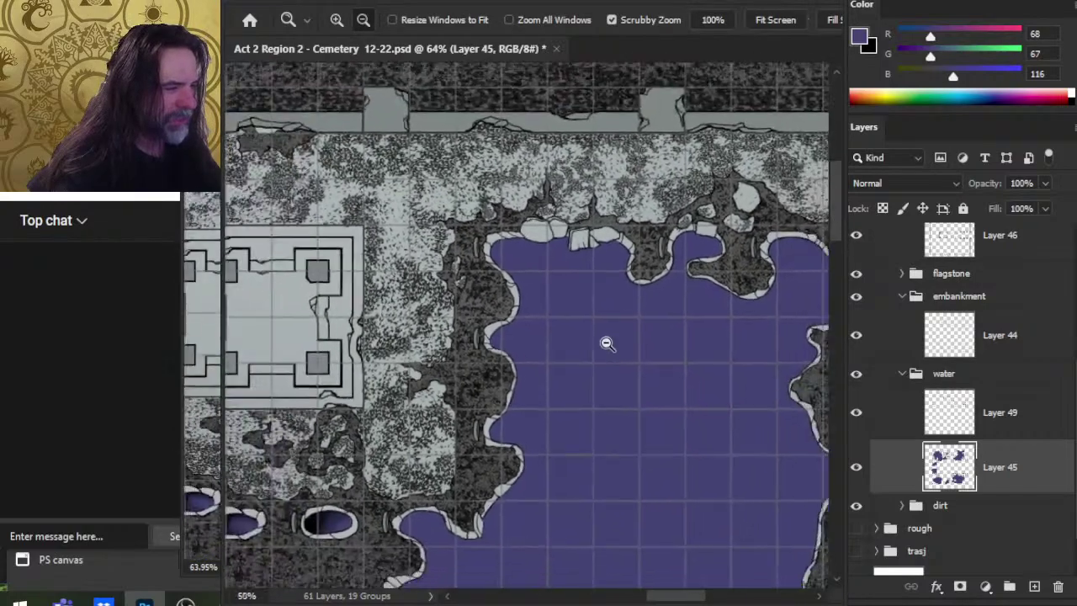
{"action": "left_click", "coordinate": [607, 343], "text": "ctrl+alt"}
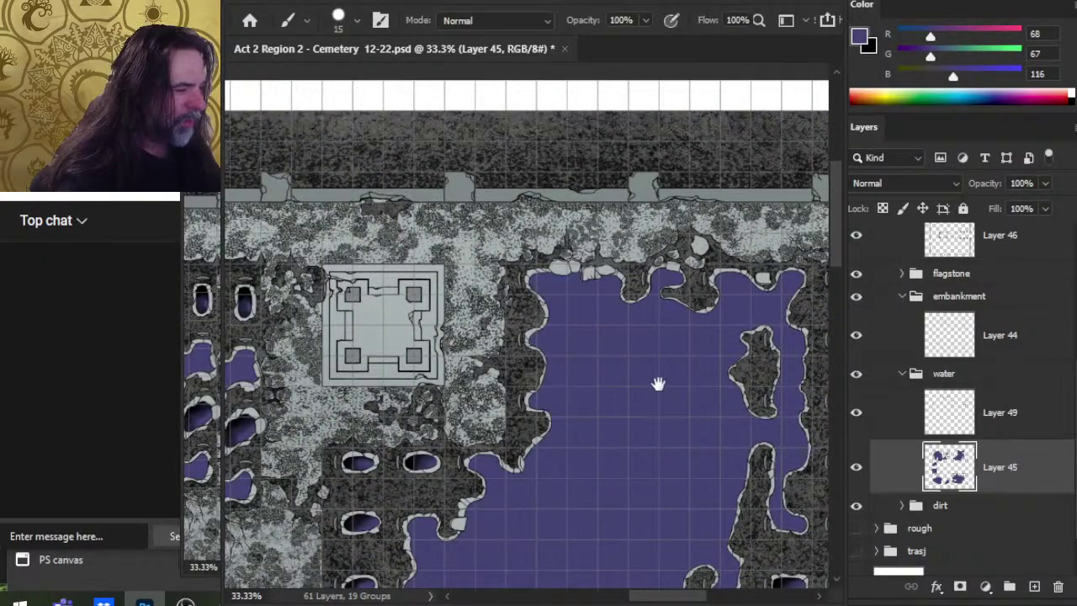
{"action": "mouse_move", "coordinate": [673, 418]}
{"action": "left_mouse_down"}
{"action": "mouse_move", "coordinate": [671, 354]}
{"action": "mouse_move", "coordinate": [599, 176]}
{"action": "left_mouse_up"}
{"action": "mouse_move", "coordinate": [680, 365]}
{"action": "left_mouse_down"}
{"action": "mouse_move", "coordinate": [681, 392]}
{"action": "mouse_move", "coordinate": [616, 185]}
{"action": "left_mouse_up"}
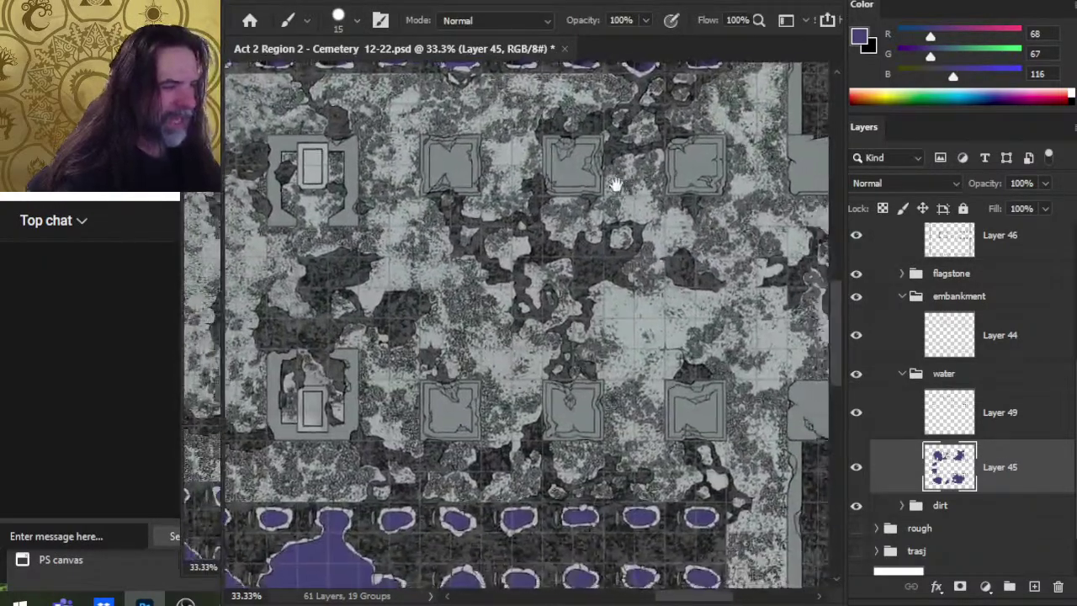
Paint the small dirt hollow near the avenue's eastern end purple as a water puddle on Layer 45.
{"action": "left_click_drag", "start_coordinate": [663, 297], "coordinate": [717, 303], "text": "ctrl"}
{"action": "left_click_drag", "start_coordinate": [697, 362], "coordinate": [533, 351]}
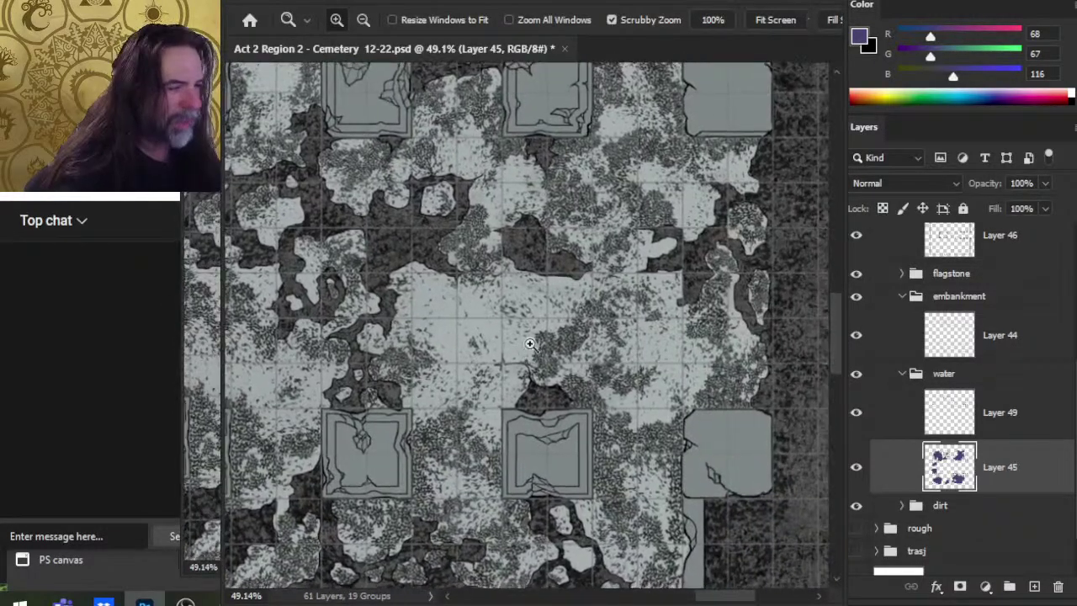
{"action": "left_click_drag", "start_coordinate": [517, 257], "coordinate": [522, 229]}
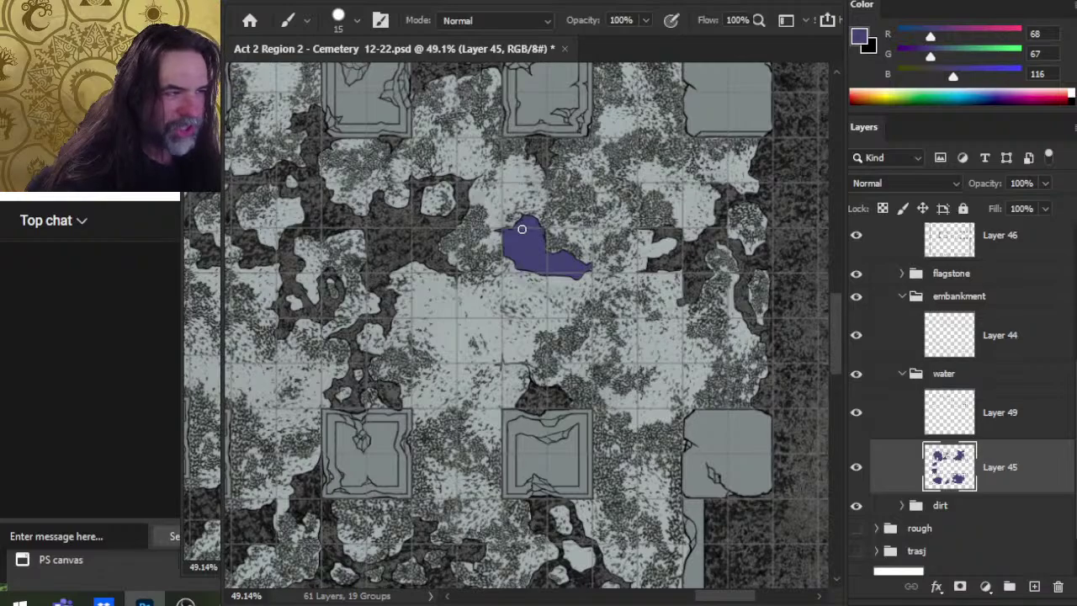
Enlarge the brush to 35 and fill the branching dirt channels between the avenue's square pedestals with purple water.
{"action": "left_click_drag", "start_coordinate": [506, 309], "coordinate": [665, 350]}
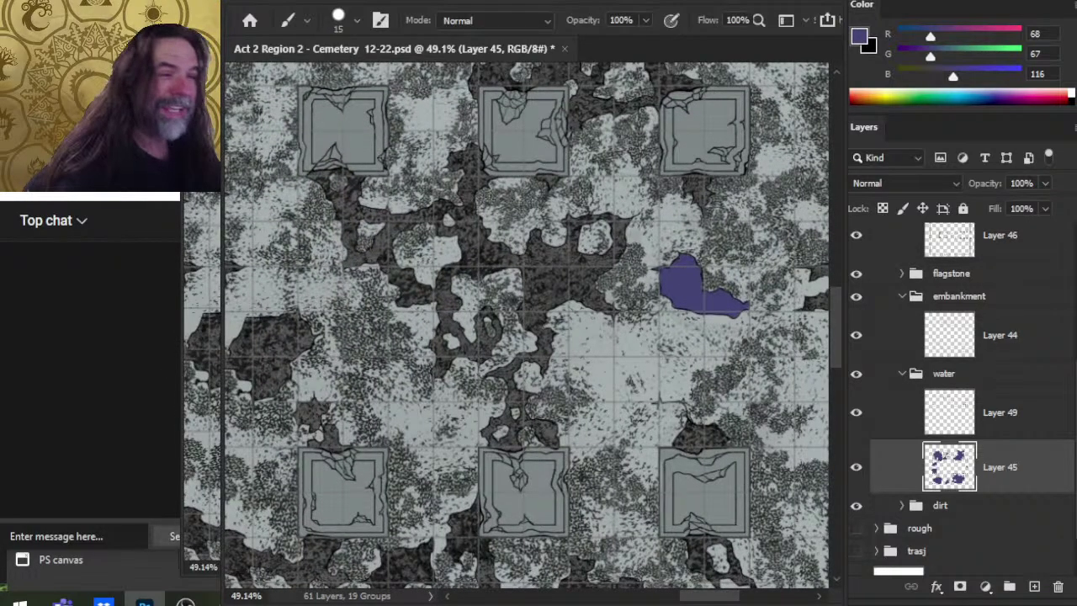
{"action": "key", "text": "bracketright"}
{"action": "key", "text": "bracketright"}
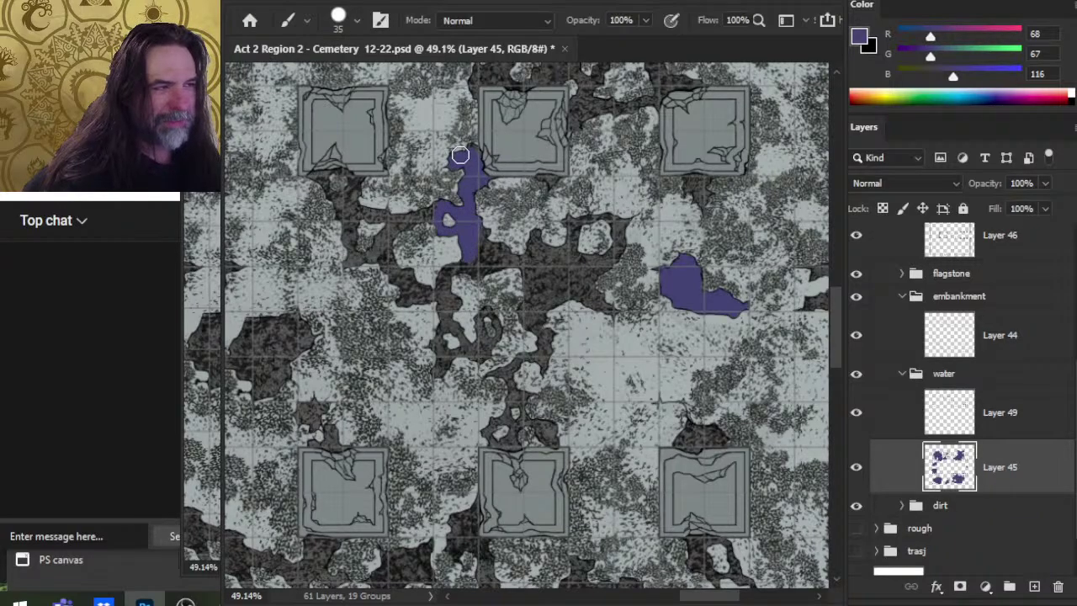
{"action": "left_click_drag", "start_coordinate": [483, 253], "coordinate": [496, 262]}
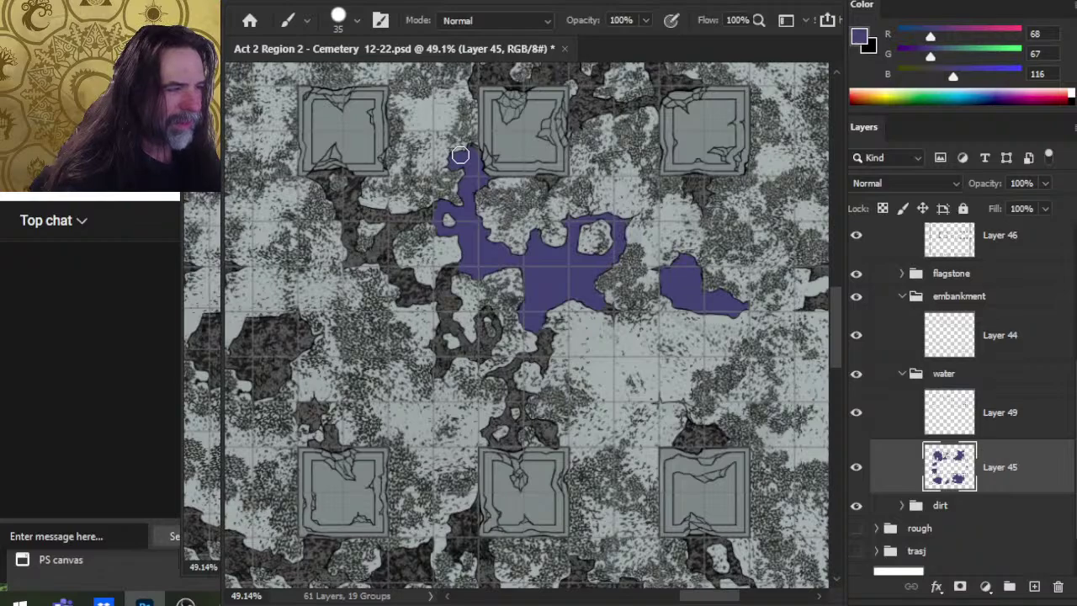
{"action": "left_click_drag", "start_coordinate": [497, 321], "coordinate": [500, 325]}
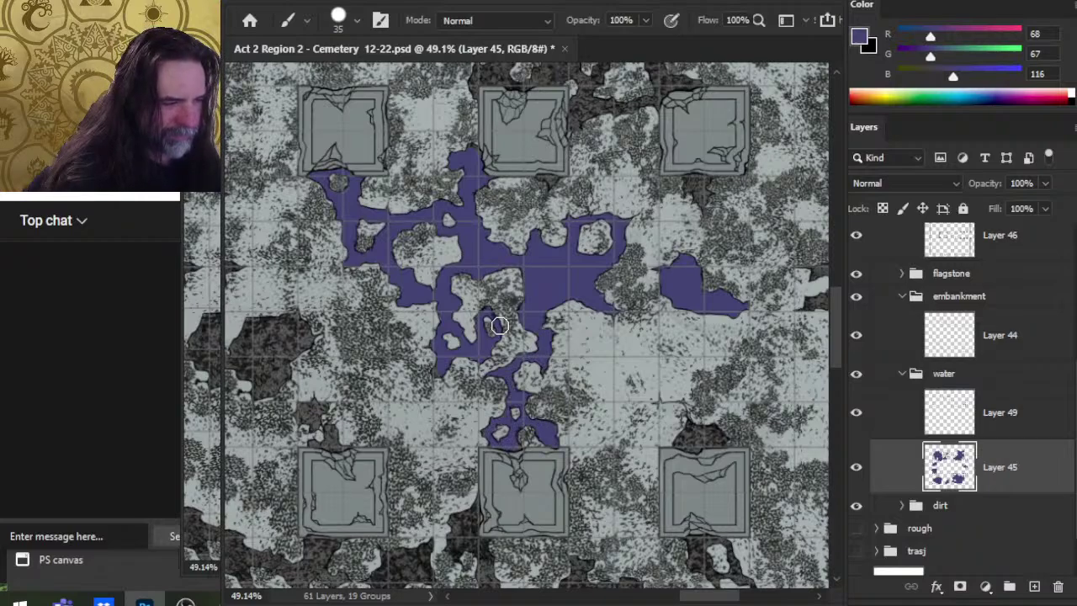
Paint purple water over the dirt patch above the lower pedestal and the hollows between the upper and lower eastern tombs.
{"action": "left_click_drag", "start_coordinate": [550, 385], "coordinate": [784, 262]}
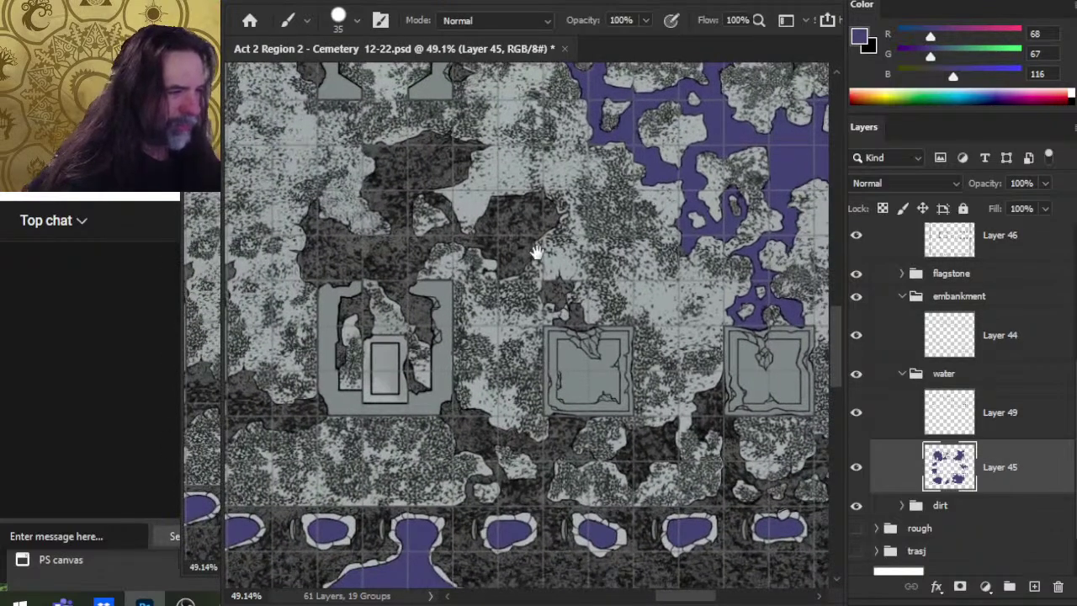
{"action": "left_click_drag", "start_coordinate": [558, 294], "coordinate": [569, 280]}
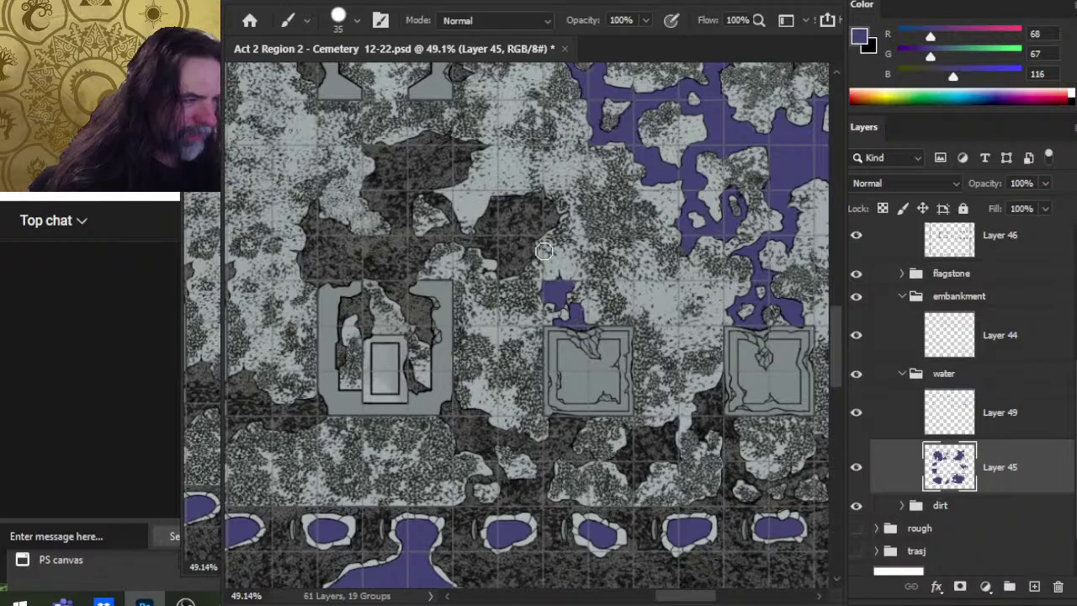
{"action": "left_click_drag", "start_coordinate": [519, 271], "coordinate": [535, 205]}
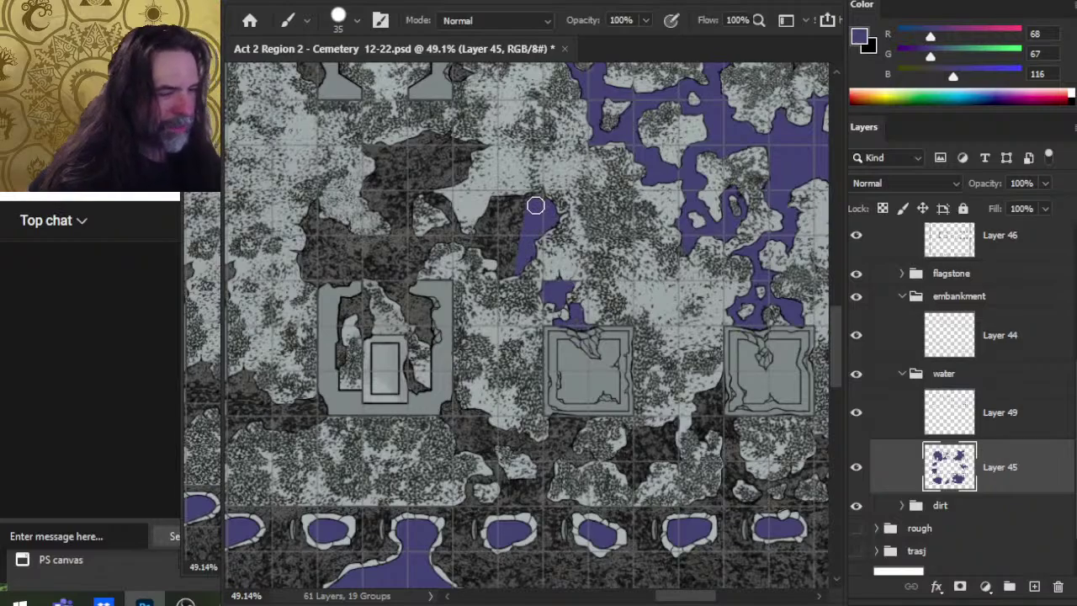
{"action": "mouse_move", "coordinate": [505, 257]}
{"action": "left_mouse_down"}
{"action": "mouse_move", "coordinate": [536, 205]}
{"action": "mouse_move", "coordinate": [477, 238]}
{"action": "mouse_move", "coordinate": [473, 149]}
{"action": "left_mouse_up"}
{"action": "left_click_drag", "start_coordinate": [536, 206], "coordinate": [442, 158]}
{"action": "left_click_drag", "start_coordinate": [442, 159], "coordinate": [536, 206]}
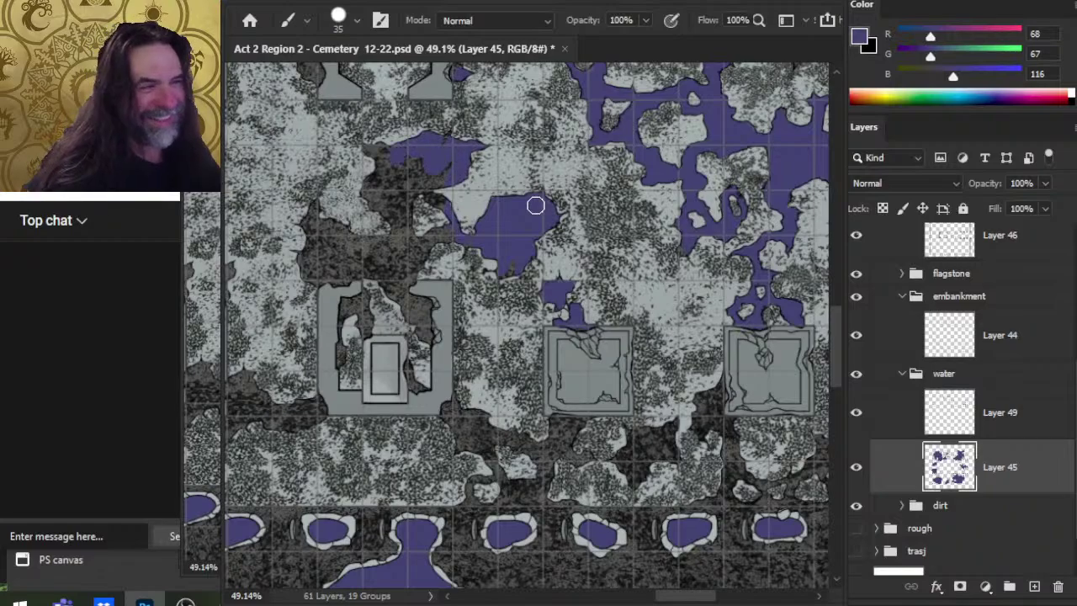
{"action": "left_click_drag", "start_coordinate": [390, 170], "coordinate": [402, 166]}
Paint purple water over the dirt patches between the two upper U-shaped tombs.
{"action": "left_click_drag", "start_coordinate": [475, 144], "coordinate": [493, 273]}
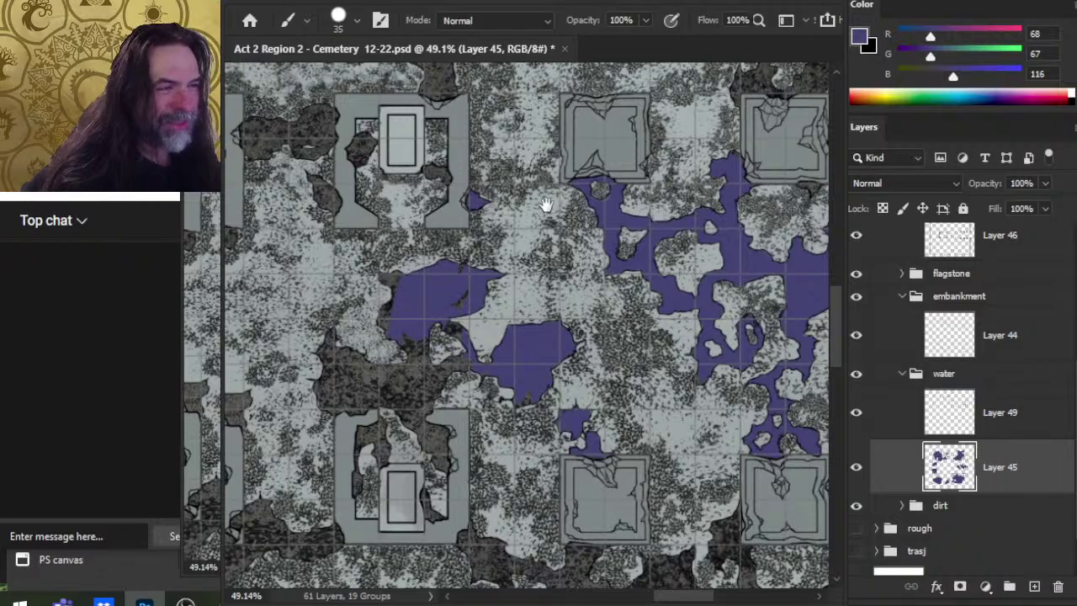
{"action": "mouse_move", "coordinate": [565, 211]}
{"action": "left_mouse_down"}
{"action": "mouse_move", "coordinate": [592, 295]}
{"action": "mouse_move", "coordinate": [640, 359]}
{"action": "left_mouse_up"}
{"action": "key", "text": "e"}
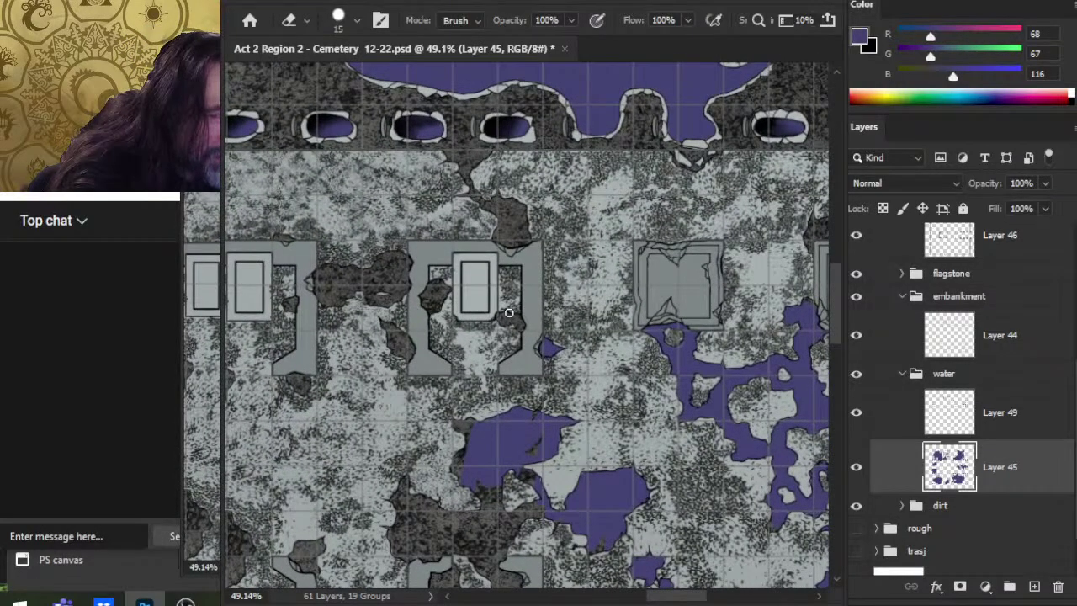
{"action": "left_click_drag", "start_coordinate": [450, 417], "coordinate": [575, 330]}
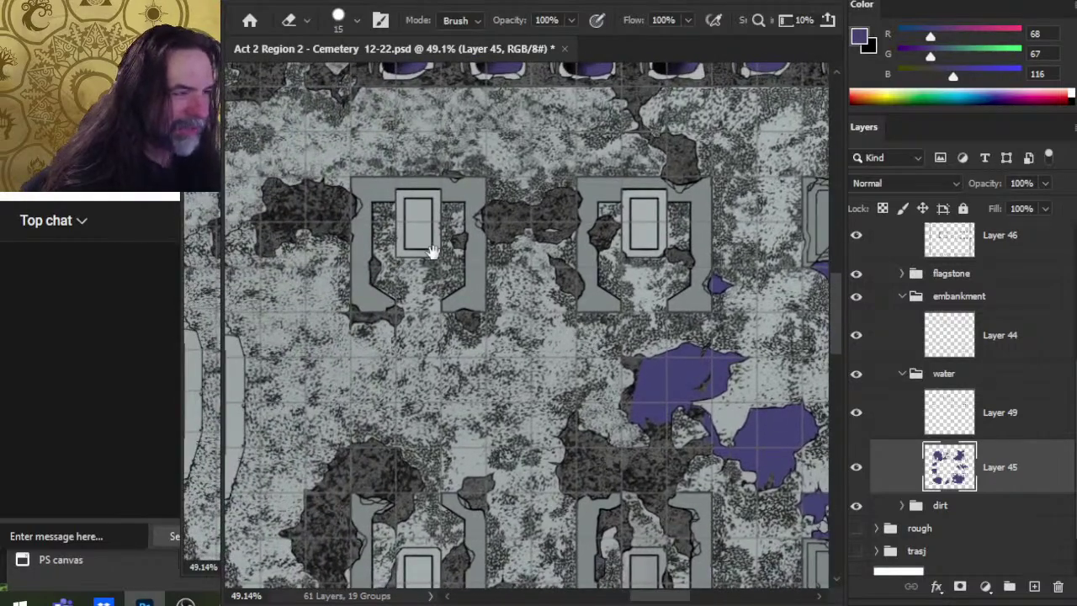
{"action": "key", "text": "b"}
{"action": "mouse_move", "coordinate": [500, 215]}
{"action": "left_mouse_down"}
{"action": "mouse_move", "coordinate": [500, 202]}
{"action": "mouse_move", "coordinate": [552, 227]}
{"action": "left_mouse_up"}
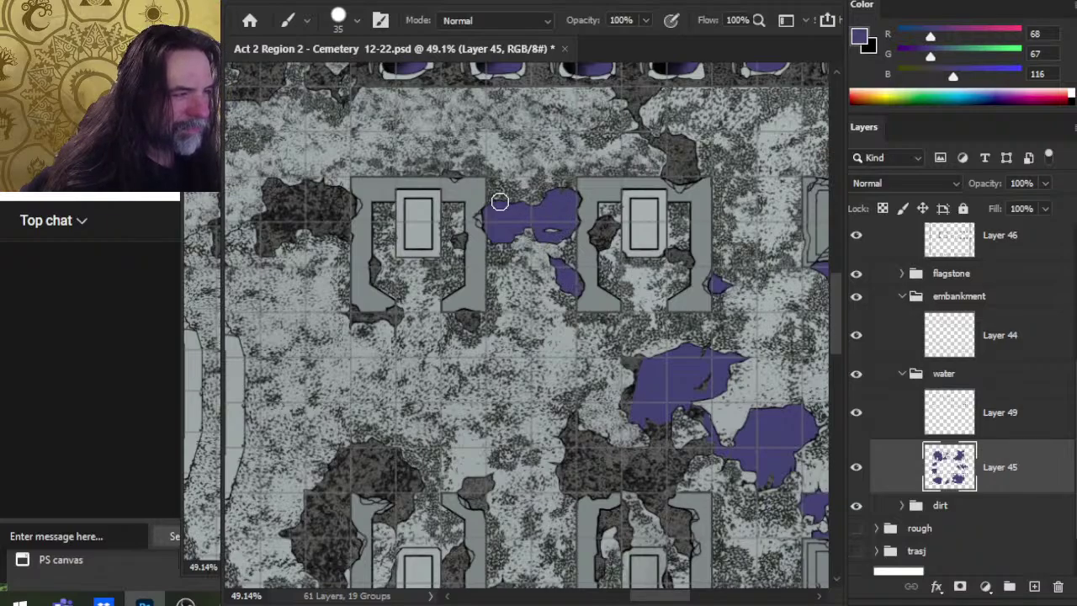
Examine the areas around the avenue and the broken paving below the northeast graves for unpainted ground.
{"action": "left_click_drag", "start_coordinate": [646, 212], "coordinate": [533, 448]}
{"action": "left_click_drag", "start_coordinate": [744, 309], "coordinate": [550, 325]}
{"action": "left_click_drag", "start_coordinate": [736, 178], "coordinate": [446, 315]}
{"action": "left_click_drag", "start_coordinate": [596, 244], "coordinate": [768, 495]}
{"action": "left_click_drag", "start_coordinate": [567, 307], "coordinate": [565, 216]}
{"action": "left_click_drag", "start_coordinate": [454, 497], "coordinate": [620, 82]}
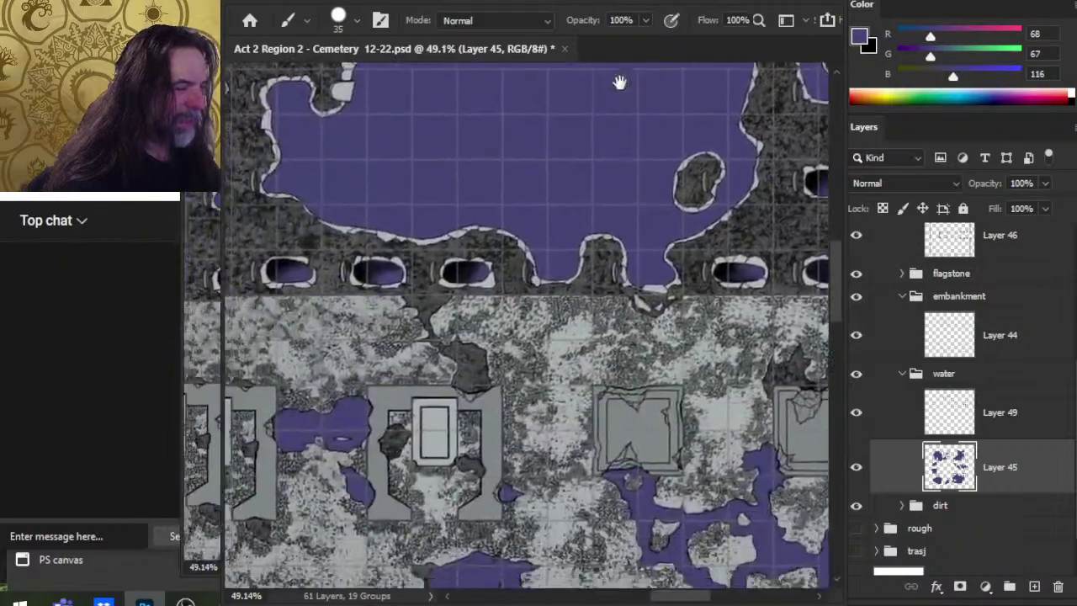
{"action": "left_click_drag", "start_coordinate": [678, 386], "coordinate": [477, 281]}
{"action": "left_click_drag", "start_coordinate": [716, 267], "coordinate": [584, 281]}
{"action": "key", "text": "z"}
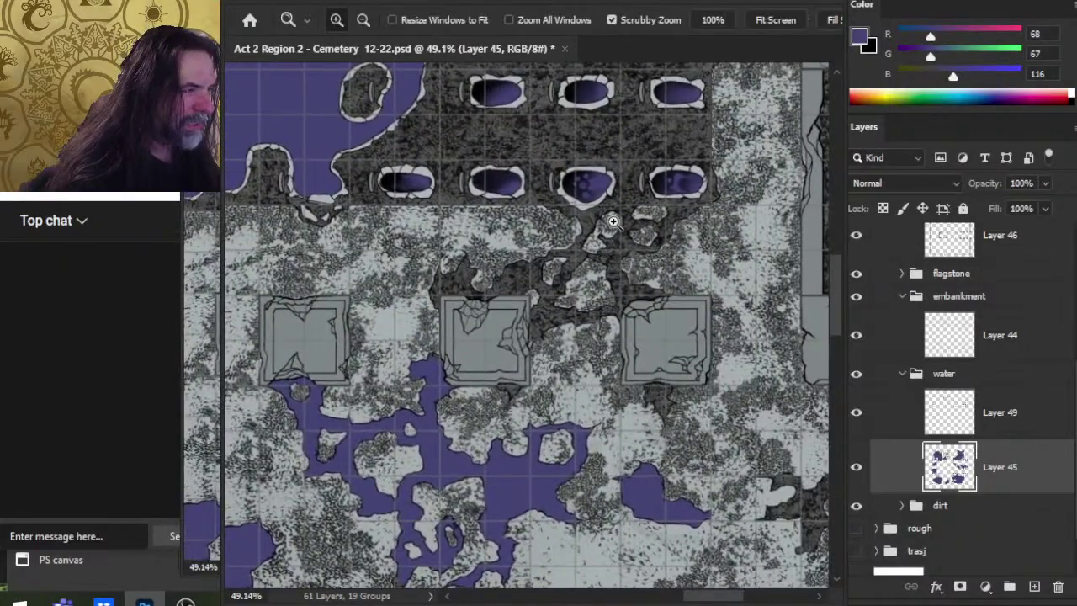
{"action": "left_click_drag", "start_coordinate": [608, 232], "coordinate": [665, 232]}
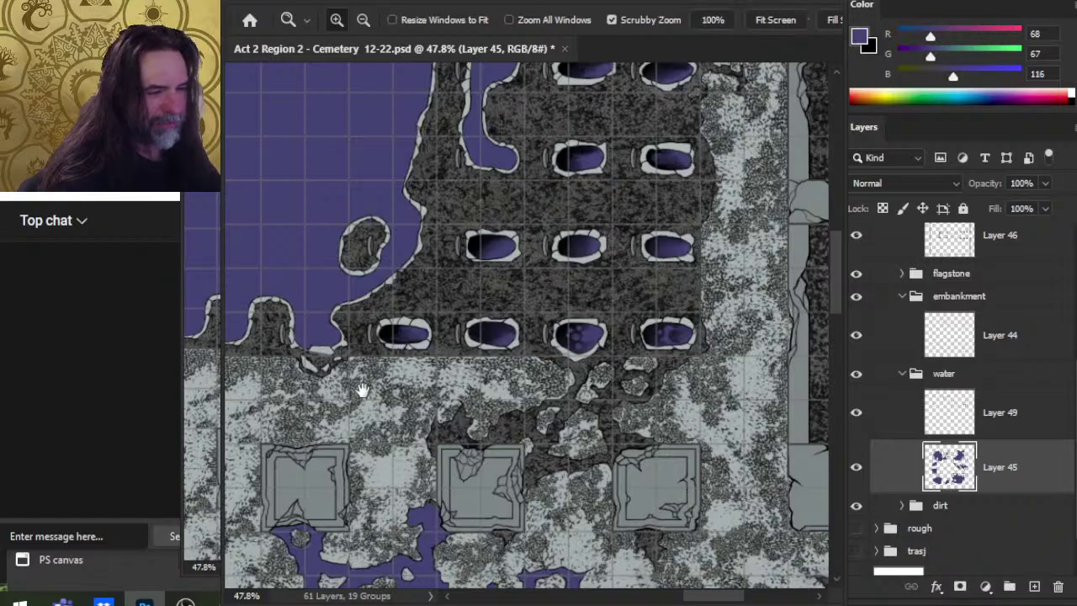
Examine the crack running from the northern graves to the upper tomb and the dirt patch west of the tombs.
{"action": "left_click_drag", "start_coordinate": [363, 391], "coordinate": [693, 360]}
{"action": "left_click_drag", "start_coordinate": [448, 407], "coordinate": [527, 421]}
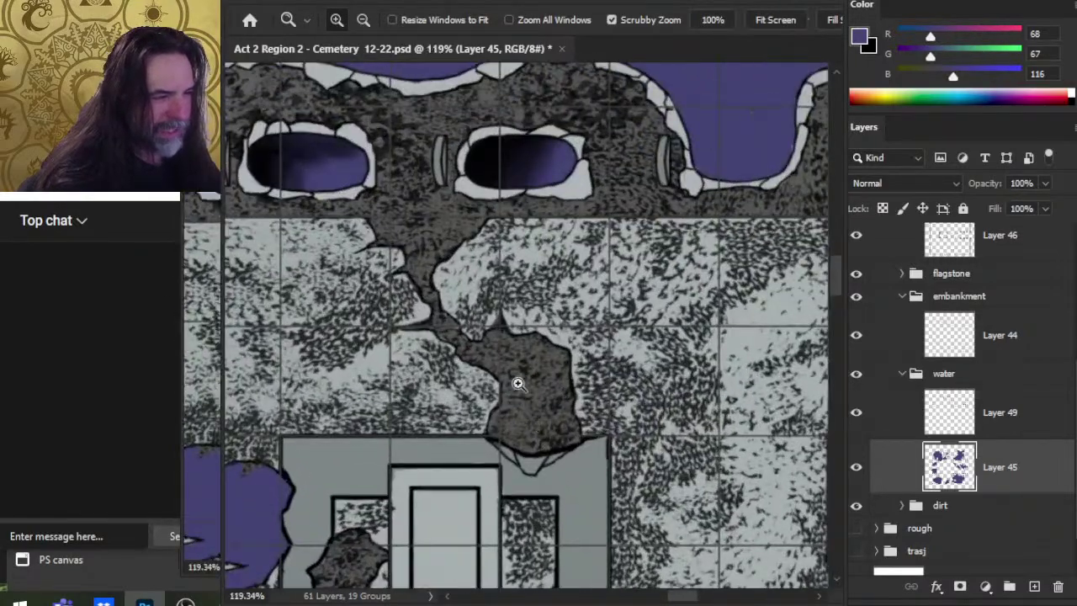
{"action": "left_click_drag", "start_coordinate": [467, 151], "coordinate": [521, 345]}
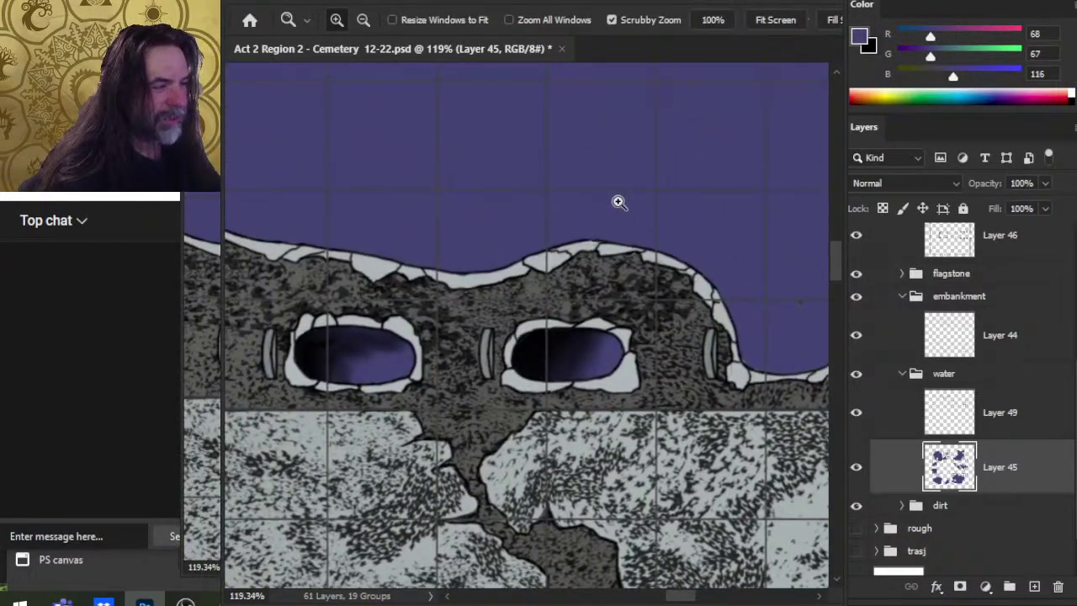
{"action": "left_click_drag", "start_coordinate": [616, 203], "coordinate": [522, 332]}
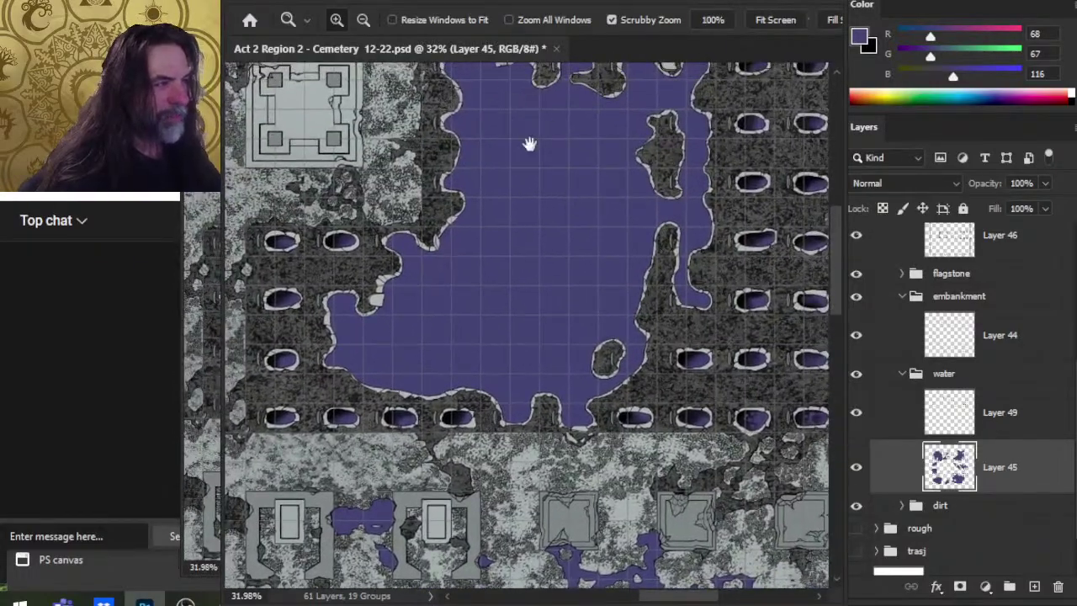
{"action": "left_click_drag", "start_coordinate": [529, 144], "coordinate": [505, 283]}
{"action": "left_click_drag", "start_coordinate": [488, 378], "coordinate": [544, 68]}
{"action": "left_click_drag", "start_coordinate": [535, 353], "coordinate": [678, 284]}
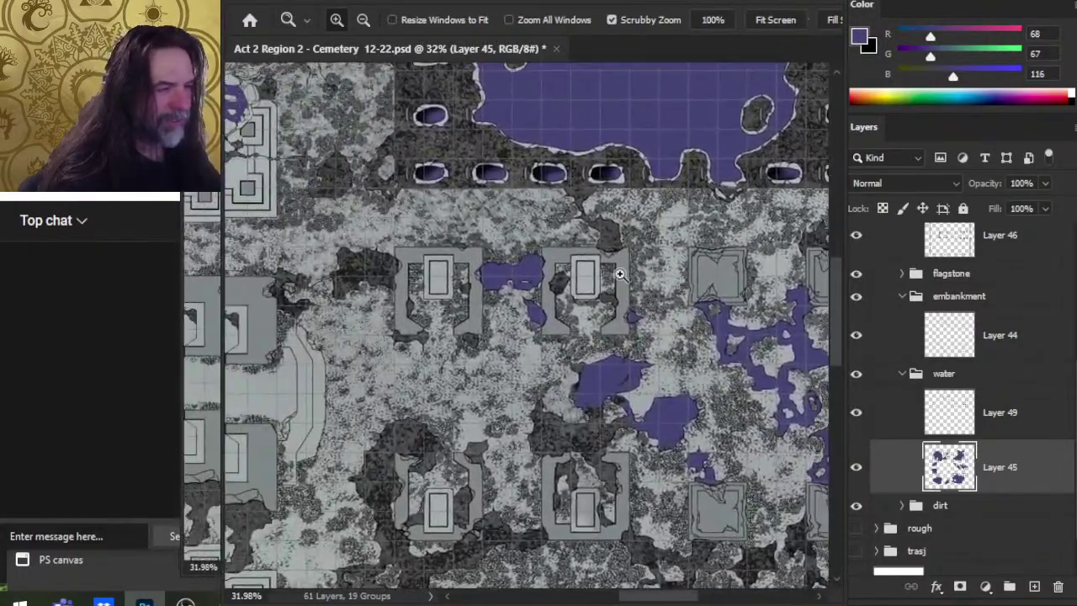
{"action": "left_click_drag", "start_coordinate": [490, 312], "coordinate": [595, 321]}
{"action": "left_click_drag", "start_coordinate": [517, 329], "coordinate": [769, 404]}
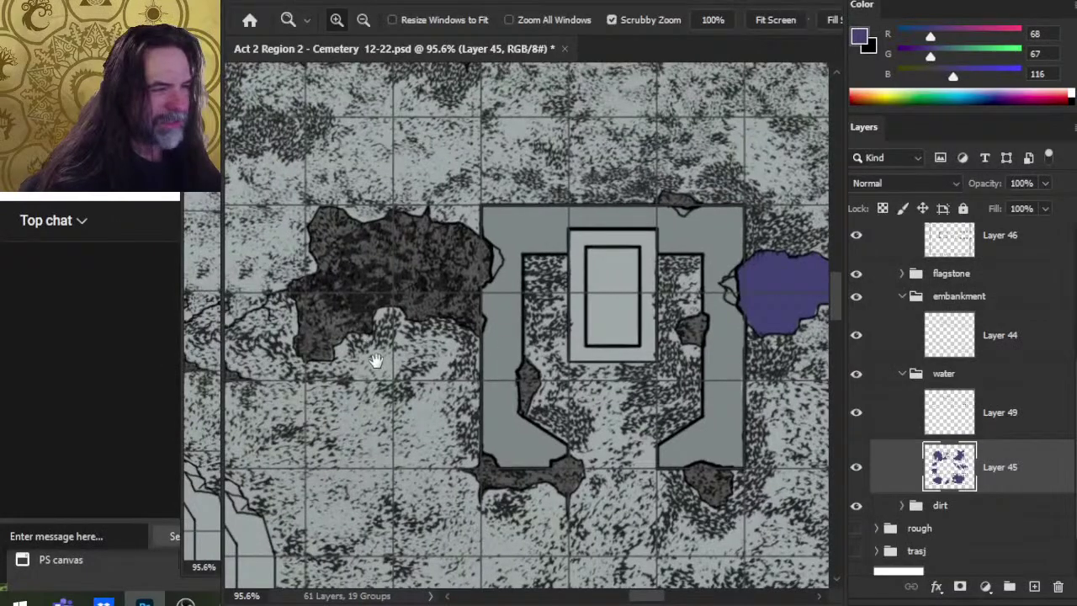
{"action": "left_click_drag", "start_coordinate": [376, 361], "coordinate": [484, 363]}
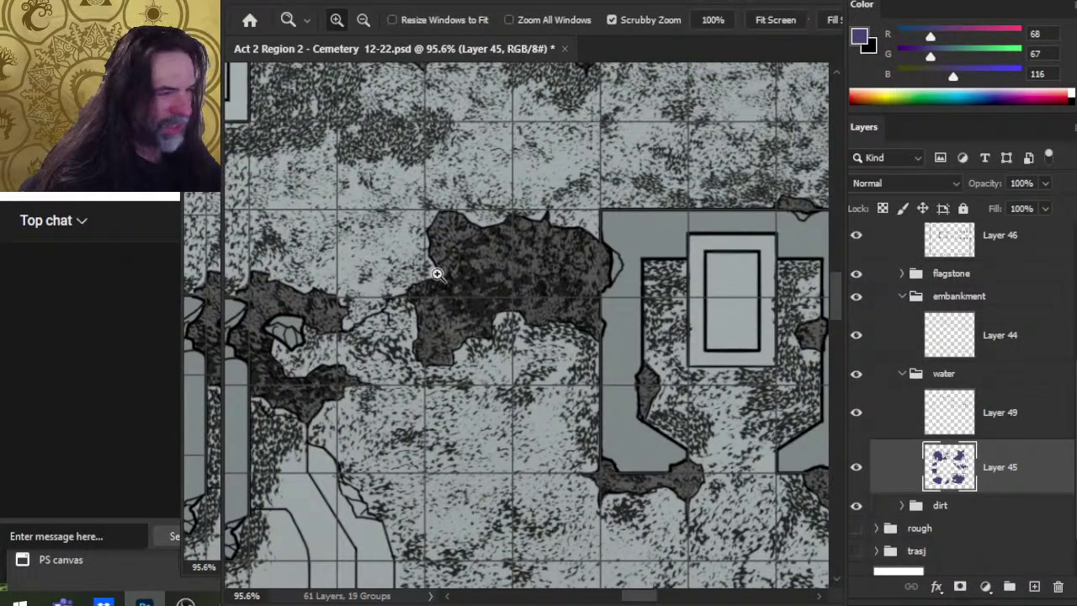
Paint purple water over the large dirt patch west of the upper U-shaped tomb and the broken ground at the mausoleum's northeast corner.
{"action": "key", "text": "b"}
{"action": "mouse_move", "coordinate": [469, 255]}
{"action": "left_mouse_down"}
{"action": "mouse_move", "coordinate": [469, 244]}
{"action": "mouse_move", "coordinate": [424, 316]}
{"action": "mouse_move", "coordinate": [450, 330]}
{"action": "mouse_move", "coordinate": [479, 278]}
{"action": "mouse_move", "coordinate": [522, 265]}
{"action": "mouse_move", "coordinate": [593, 290]}
{"action": "mouse_move", "coordinate": [602, 269]}
{"action": "left_mouse_up"}
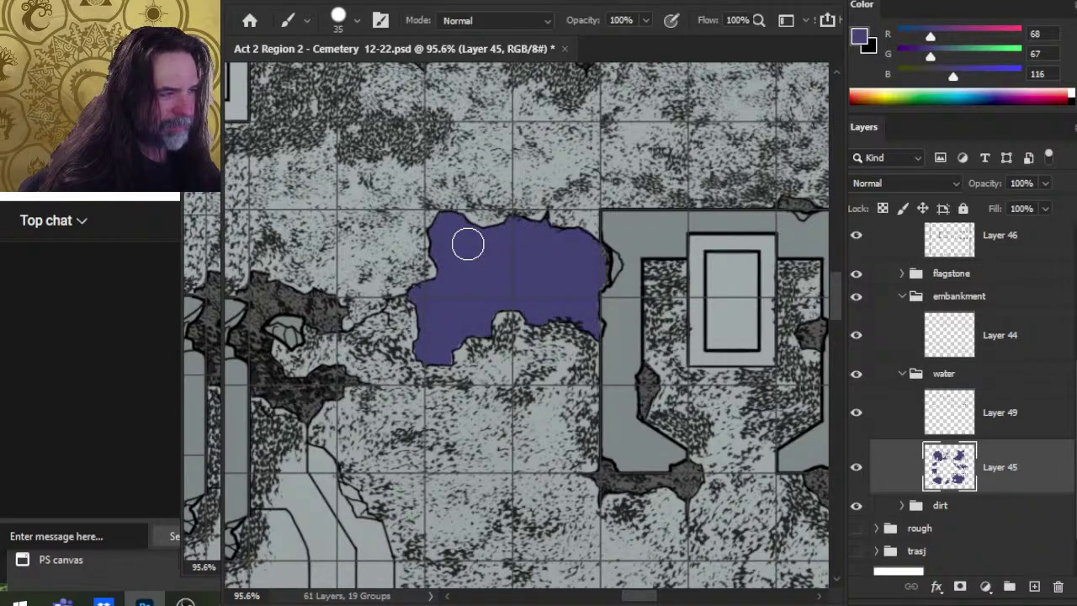
{"action": "left_click_drag", "start_coordinate": [448, 369], "coordinate": [703, 362]}
{"action": "mouse_move", "coordinate": [485, 312]}
{"action": "left_mouse_down"}
{"action": "mouse_move", "coordinate": [522, 294]}
{"action": "mouse_move", "coordinate": [505, 370]}
{"action": "mouse_move", "coordinate": [526, 387]}
{"action": "mouse_move", "coordinate": [569, 303]}
{"action": "mouse_move", "coordinate": [585, 379]}
{"action": "mouse_move", "coordinate": [601, 373]}
{"action": "left_mouse_up"}
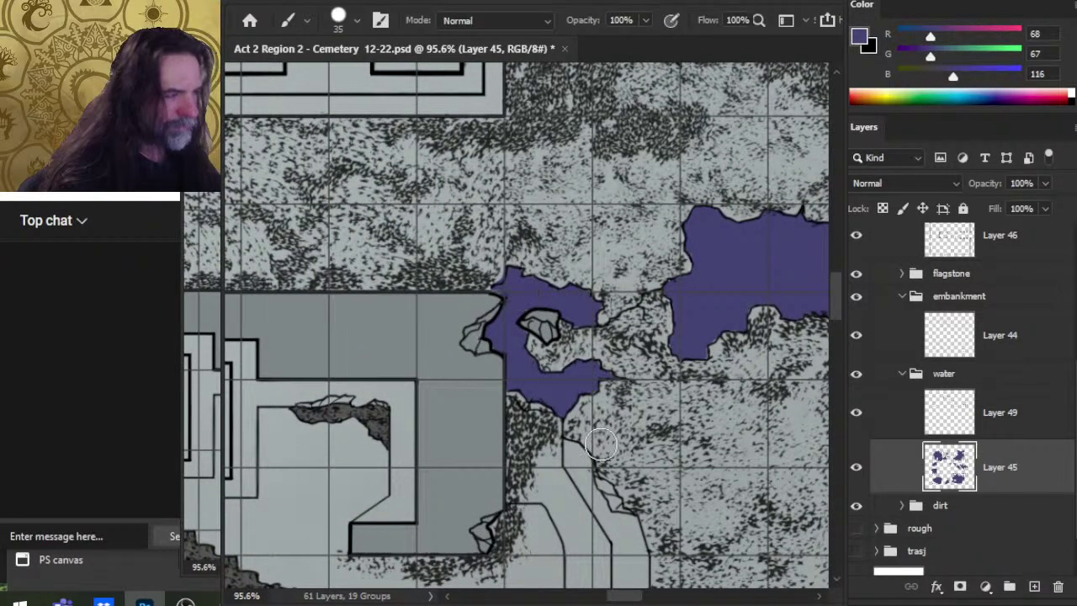
Paint purple water over the two linked dirt patches in the paving north of the mausoleum.
{"action": "key", "text": "z"}
{"action": "left_click_drag", "start_coordinate": [718, 397], "coordinate": [592, 393]}
{"action": "mouse_move", "coordinate": [498, 345]}
{"action": "left_mouse_down"}
{"action": "mouse_move", "coordinate": [519, 272]}
{"action": "mouse_move", "coordinate": [578, 268]}
{"action": "left_mouse_up"}
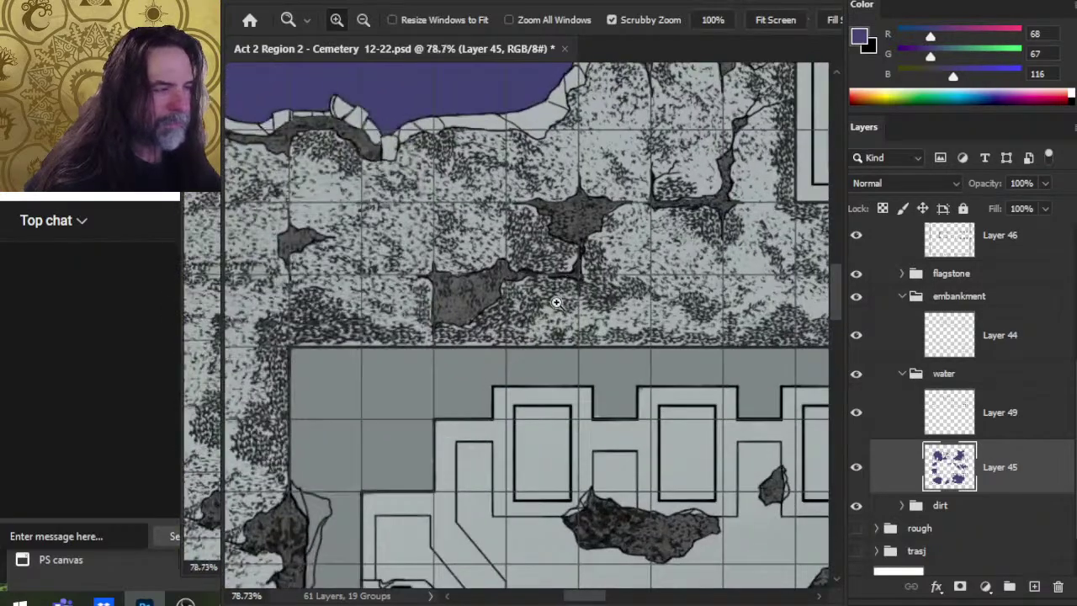
{"action": "key", "text": "b"}
{"action": "mouse_move", "coordinate": [442, 299]}
{"action": "left_mouse_down"}
{"action": "mouse_move", "coordinate": [459, 303]}
{"action": "mouse_move", "coordinate": [492, 282]}
{"action": "left_mouse_up"}
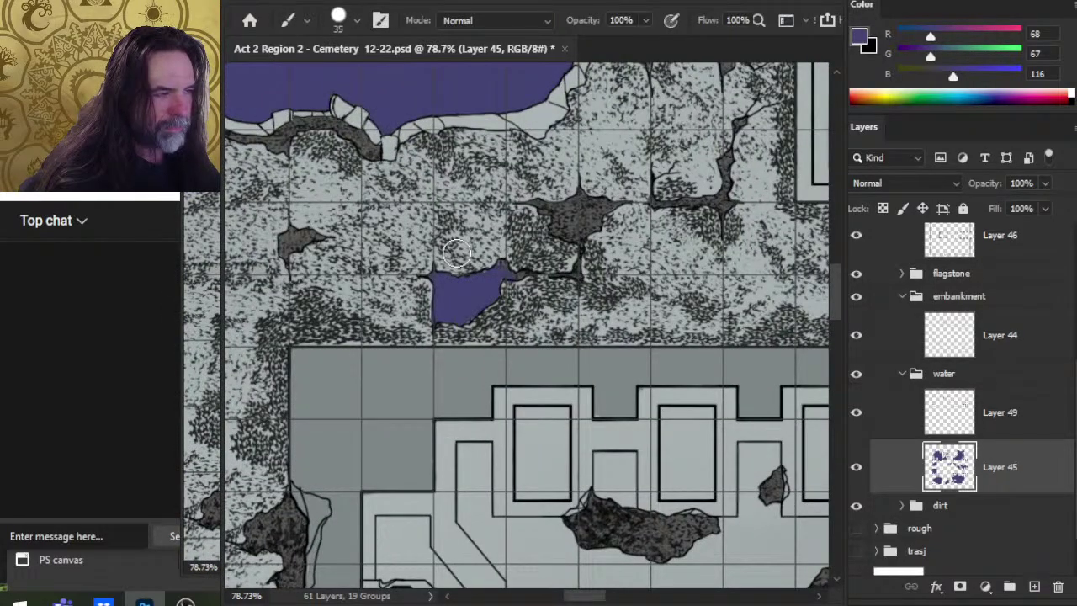
{"action": "left_click_drag", "start_coordinate": [547, 208], "coordinate": [575, 236]}
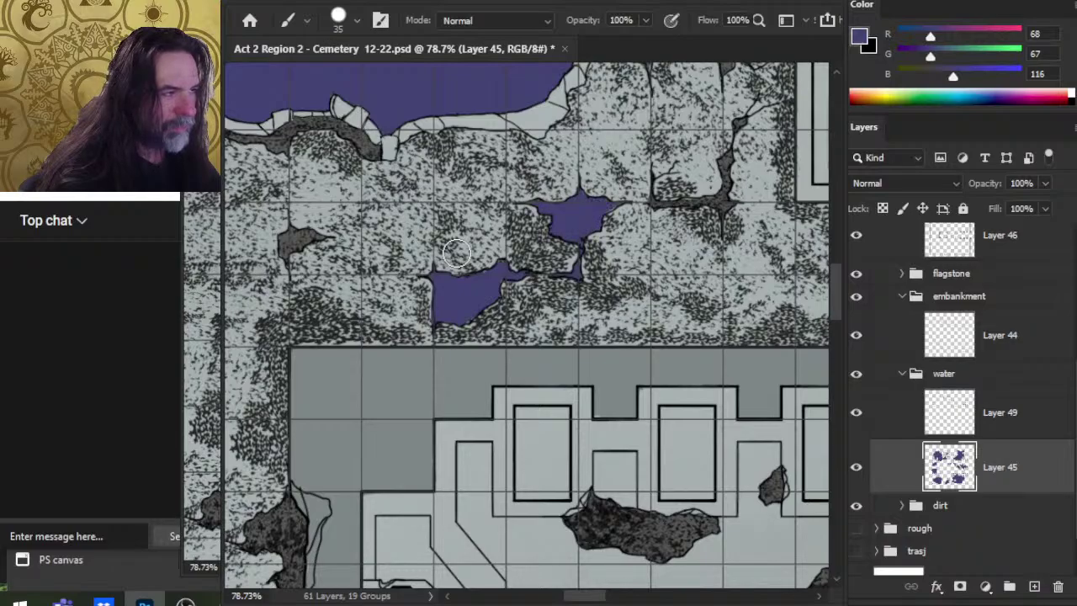
Examine the large dirt hollow between the flooded pit and the mausoleum's southwest corner.
{"action": "key", "text": "z"}
{"action": "left_click_drag", "start_coordinate": [767, 301], "coordinate": [699, 321]}
{"action": "mouse_move", "coordinate": [770, 409]}
{"action": "left_mouse_down"}
{"action": "mouse_move", "coordinate": [685, 260]}
{"action": "mouse_move", "coordinate": [718, 169]}
{"action": "mouse_move", "coordinate": [634, 108]}
{"action": "mouse_move", "coordinate": [644, 120]}
{"action": "left_mouse_up"}
{"action": "left_click_drag", "start_coordinate": [379, 358], "coordinate": [448, 322]}
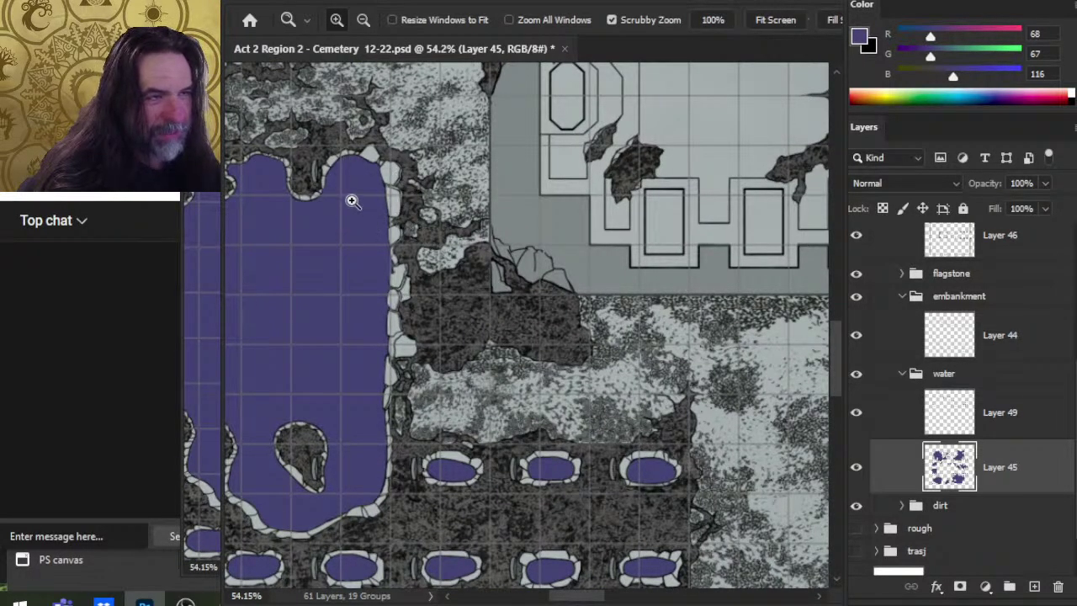
{"action": "left_click_drag", "start_coordinate": [378, 270], "coordinate": [458, 279]}
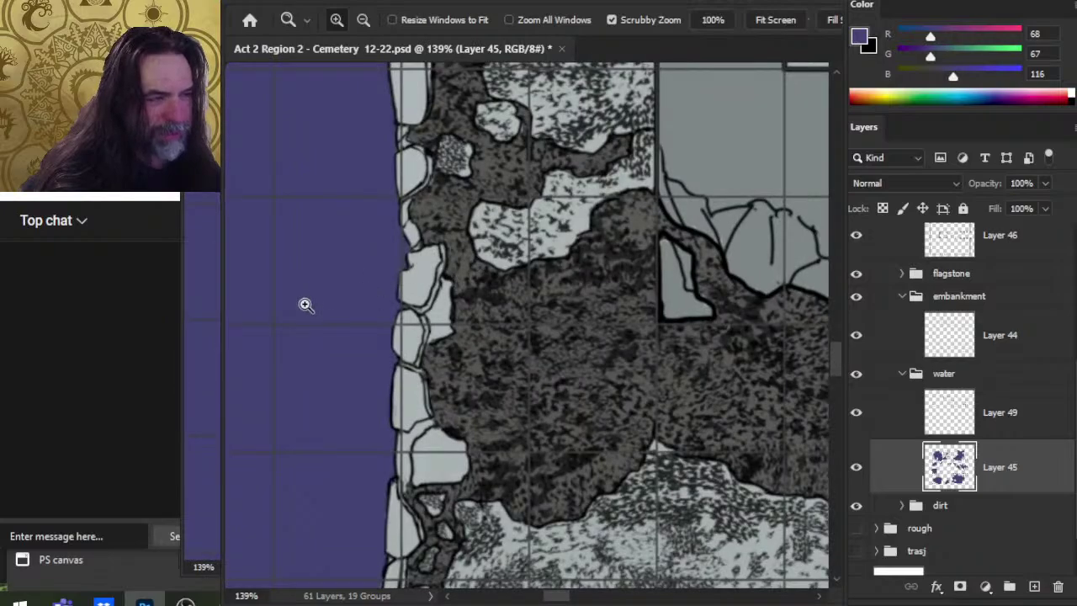
{"action": "left_click_drag", "start_coordinate": [674, 371], "coordinate": [547, 514]}
{"action": "left_click_drag", "start_coordinate": [708, 355], "coordinate": [542, 188]}
{"action": "left_click_drag", "start_coordinate": [729, 341], "coordinate": [460, 260]}
Paint purple water over the dirt patch running from the mausoleum's southeast corner down to the square monument.
{"action": "left_click_drag", "start_coordinate": [561, 374], "coordinate": [473, 605]}
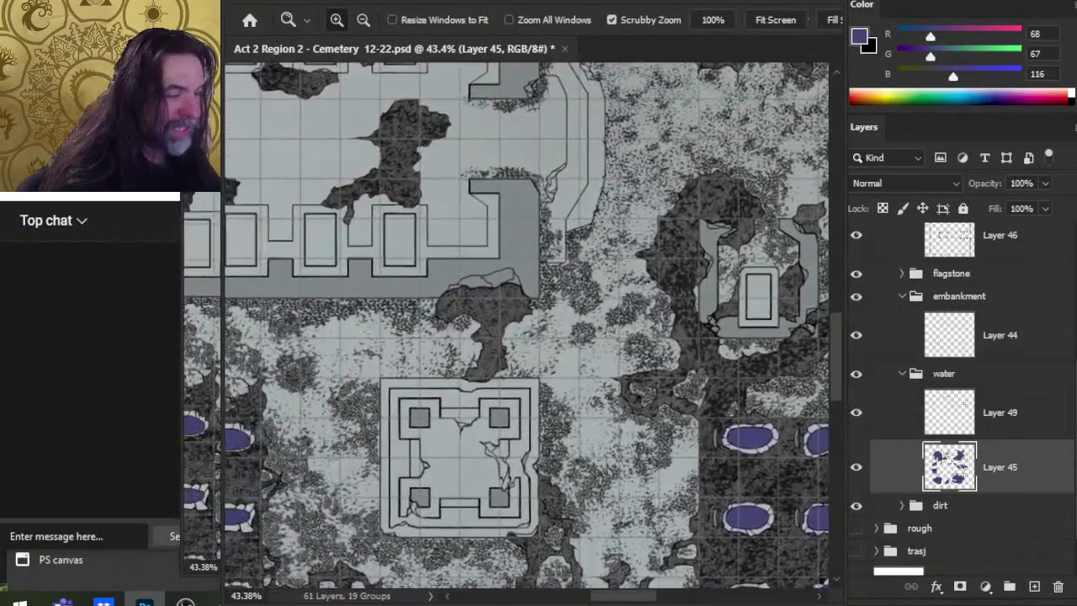
{"action": "left_click_drag", "start_coordinate": [493, 326], "coordinate": [529, 325]}
{"action": "key", "text": "b"}
{"action": "left_click_drag", "start_coordinate": [469, 404], "coordinate": [483, 388]}
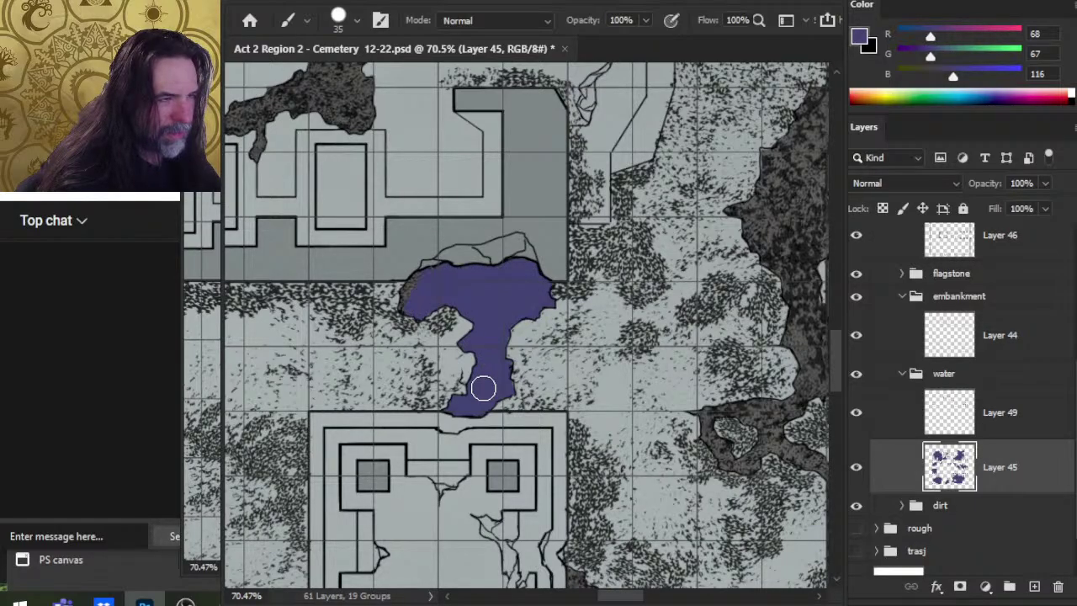
Extend the central avenue puddle over the bare dirt on its western edge and into the channel running south.
{"action": "key", "text": "z"}
{"action": "left_click_drag", "start_coordinate": [653, 281], "coordinate": [548, 249]}
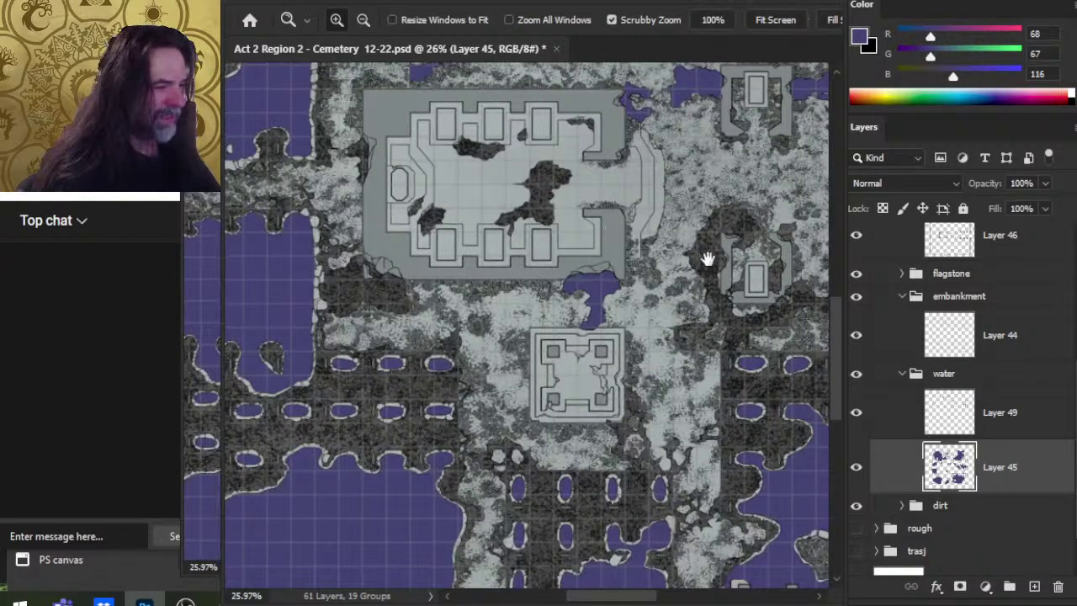
{"action": "left_click_drag", "start_coordinate": [707, 260], "coordinate": [425, 378]}
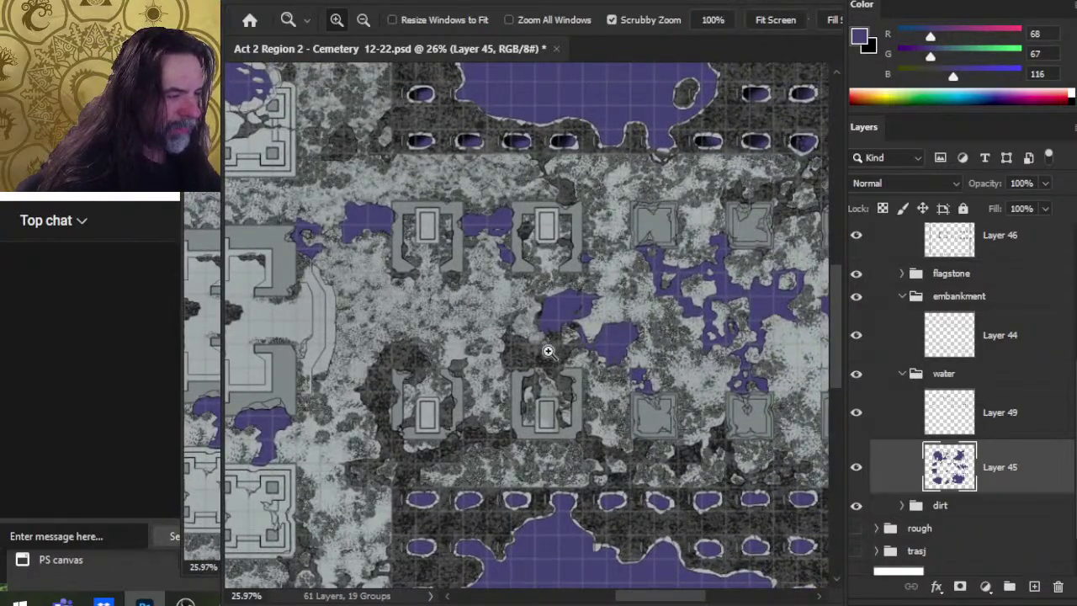
{"action": "left_click_drag", "start_coordinate": [548, 351], "coordinate": [589, 333]}
{"action": "left_click_drag", "start_coordinate": [570, 411], "coordinate": [633, 396]}
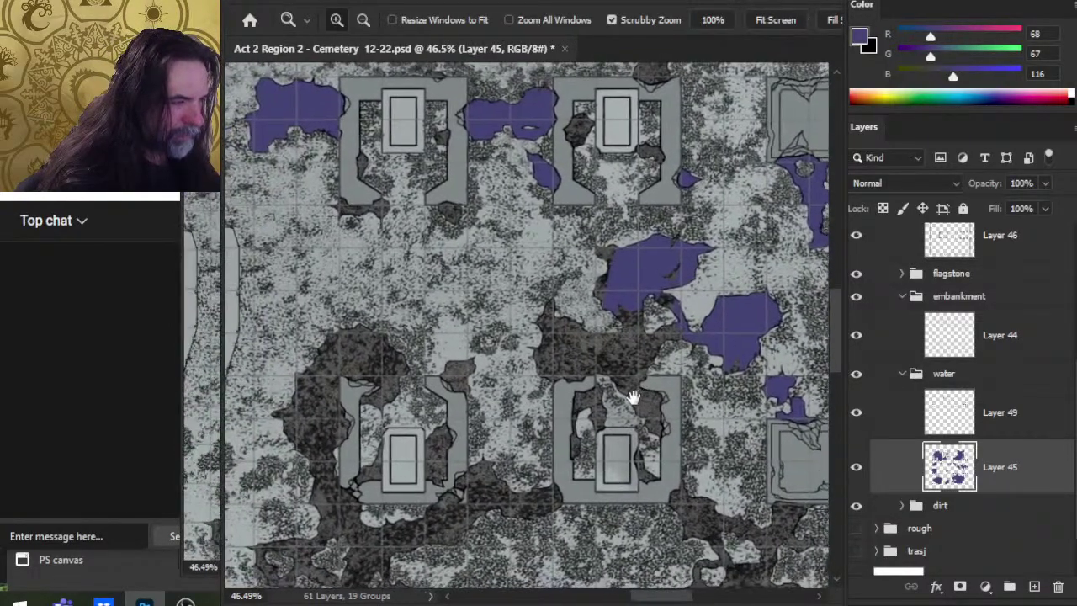
{"action": "left_click_drag", "start_coordinate": [603, 354], "coordinate": [641, 361]}
{"action": "key", "text": "b"}
{"action": "left_click_drag", "start_coordinate": [654, 277], "coordinate": [627, 343]}
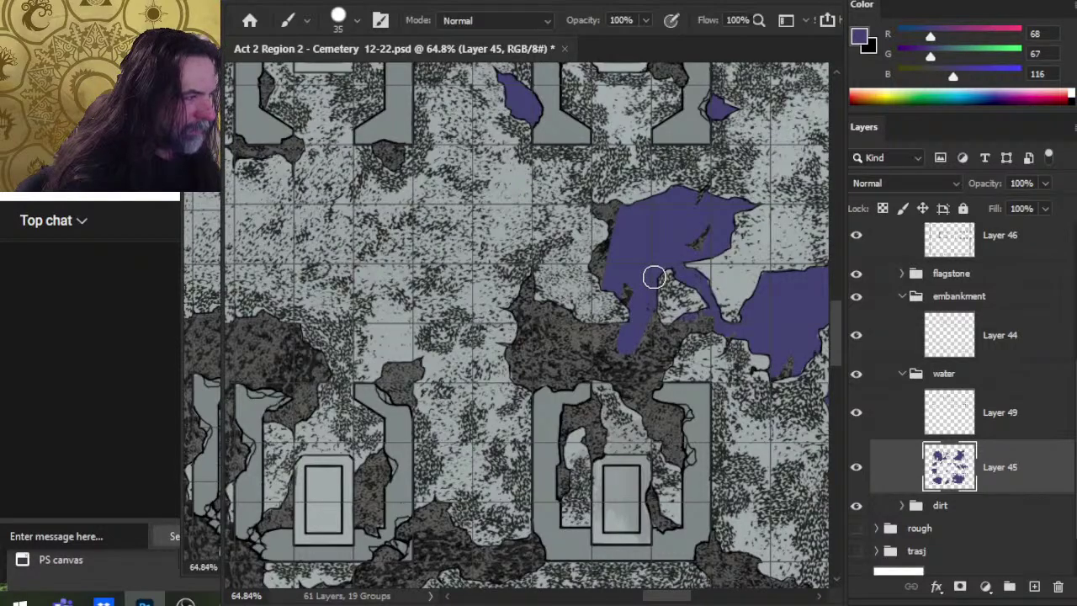
{"action": "left_click_drag", "start_coordinate": [604, 271], "coordinate": [609, 210]}
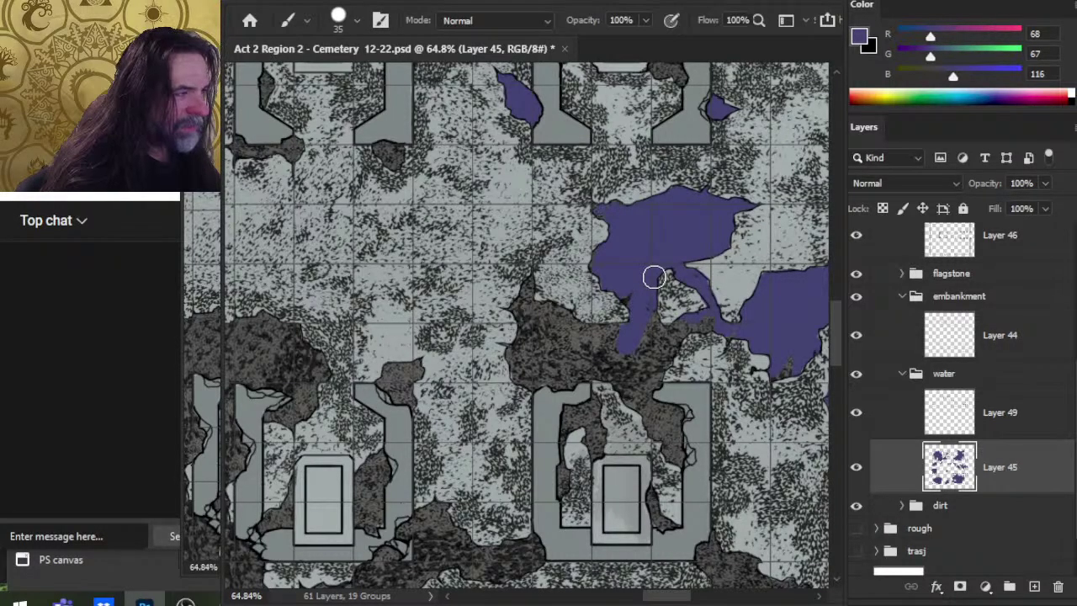
Paint purple water over the dirt patch above the lower eastern tomb and into the tomb's broken upper corner.
{"action": "left_click_drag", "start_coordinate": [650, 330], "coordinate": [661, 375]}
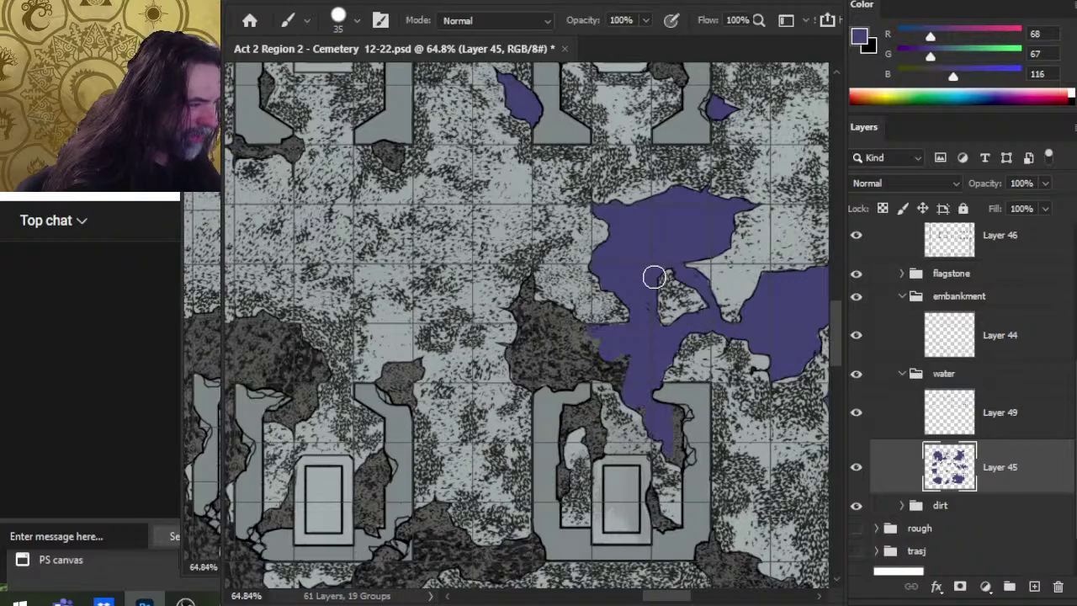
{"action": "left_click_drag", "start_coordinate": [591, 343], "coordinate": [608, 373]}
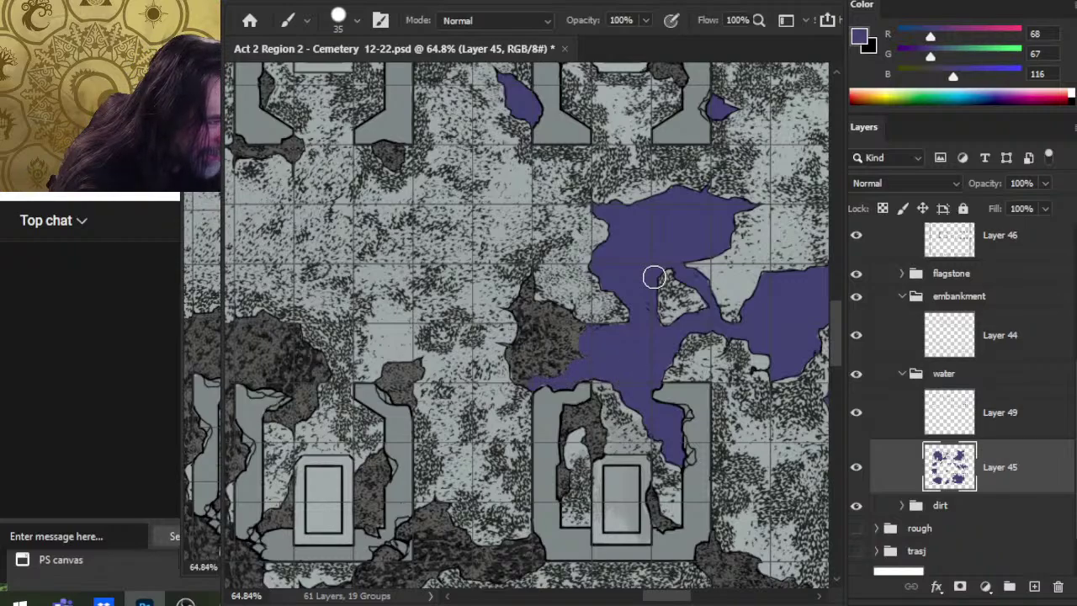
{"action": "mouse_move", "coordinate": [522, 345]}
{"action": "left_mouse_down"}
{"action": "mouse_move", "coordinate": [526, 299]}
{"action": "mouse_move", "coordinate": [564, 370]}
{"action": "left_mouse_up"}
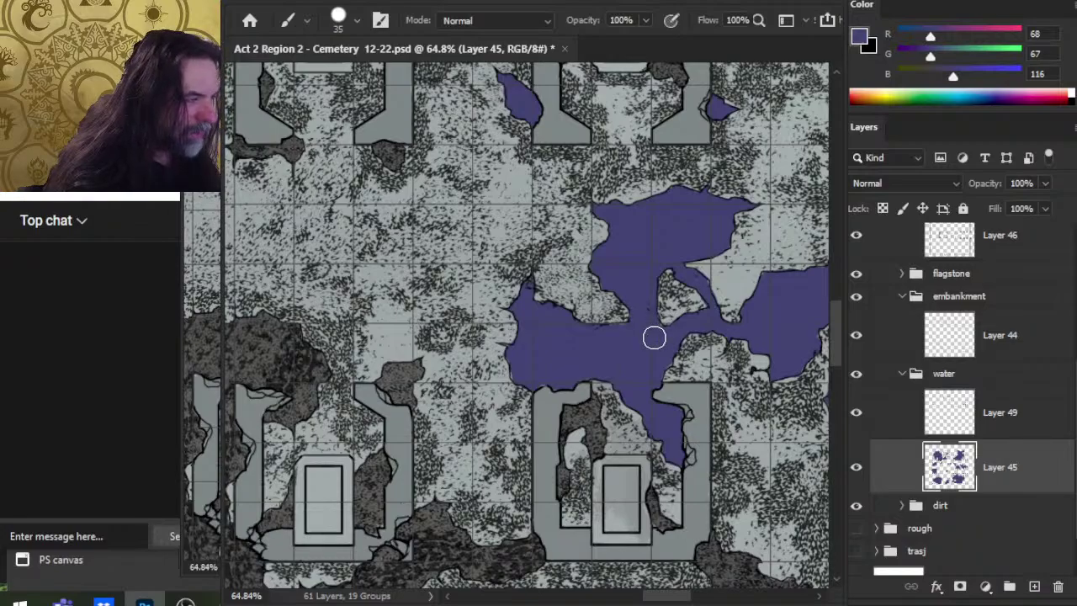
Paint purple water over the star-shaped dirt patch between the two lower pedestals, just above the graves.
{"action": "left_click_drag", "start_coordinate": [527, 328], "coordinate": [688, 78]}
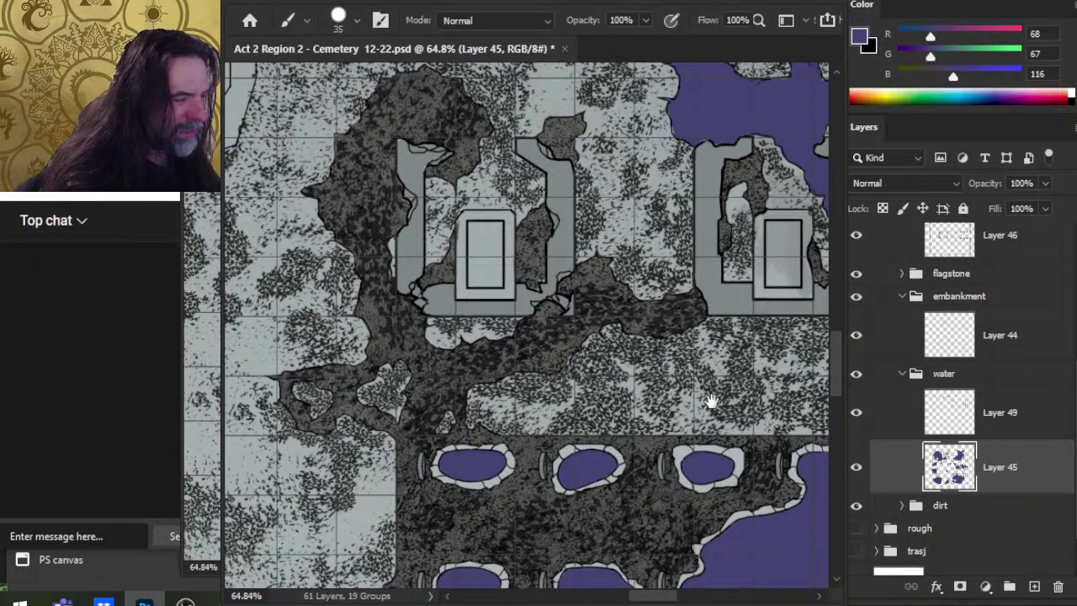
{"action": "left_click_drag", "start_coordinate": [712, 402], "coordinate": [373, 379]}
{"action": "left_click_drag", "start_coordinate": [632, 421], "coordinate": [403, 420]}
{"action": "key", "text": "ctrl+space"}
{"action": "mouse_move", "coordinate": [477, 346]}
{"action": "left_mouse_down"}
{"action": "mouse_move", "coordinate": [584, 345]}
{"action": "mouse_move", "coordinate": [591, 357]}
{"action": "mouse_move", "coordinate": [522, 345]}
{"action": "mouse_move", "coordinate": [539, 324]}
{"action": "mouse_move", "coordinate": [519, 341]}
{"action": "left_mouse_up"}
{"action": "key", "text": "b"}
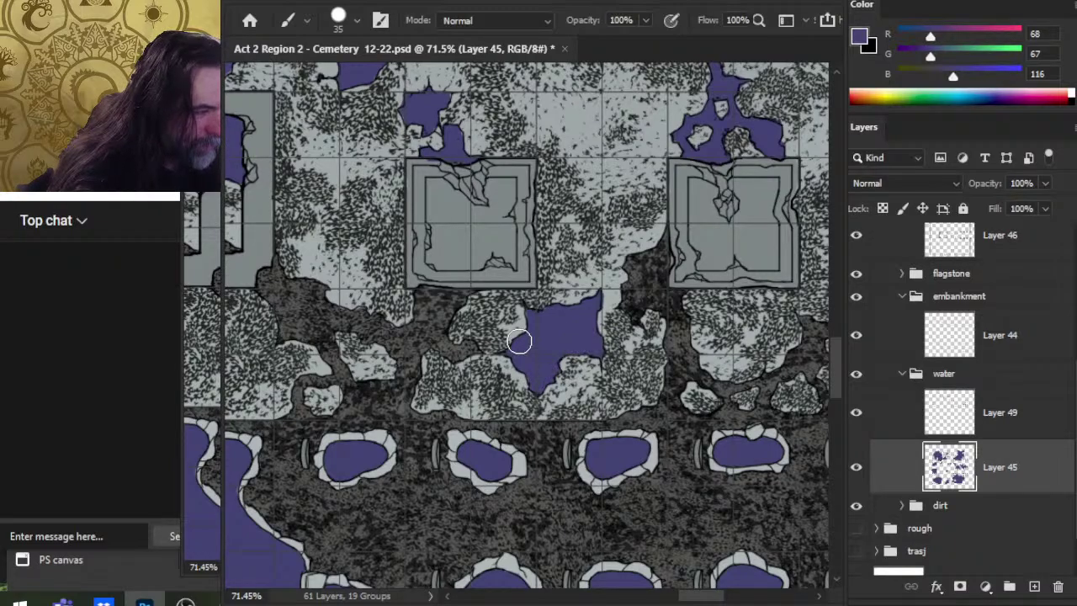
Paint purple water over the small dirt patch on the upper edge of the easternmost lower pedestal.
{"action": "key", "text": "e"}
{"action": "key", "text": "z"}
{"action": "mouse_move", "coordinate": [638, 362]}
{"action": "left_mouse_down"}
{"action": "mouse_move", "coordinate": [593, 362]}
{"action": "mouse_move", "coordinate": [654, 342]}
{"action": "mouse_move", "coordinate": [579, 274]}
{"action": "left_mouse_up"}
{"action": "mouse_move", "coordinate": [662, 247]}
{"action": "left_mouse_down"}
{"action": "mouse_move", "coordinate": [534, 308]}
{"action": "mouse_move", "coordinate": [522, 434]}
{"action": "left_mouse_up"}
{"action": "left_click_drag", "start_coordinate": [597, 326], "coordinate": [619, 326]}
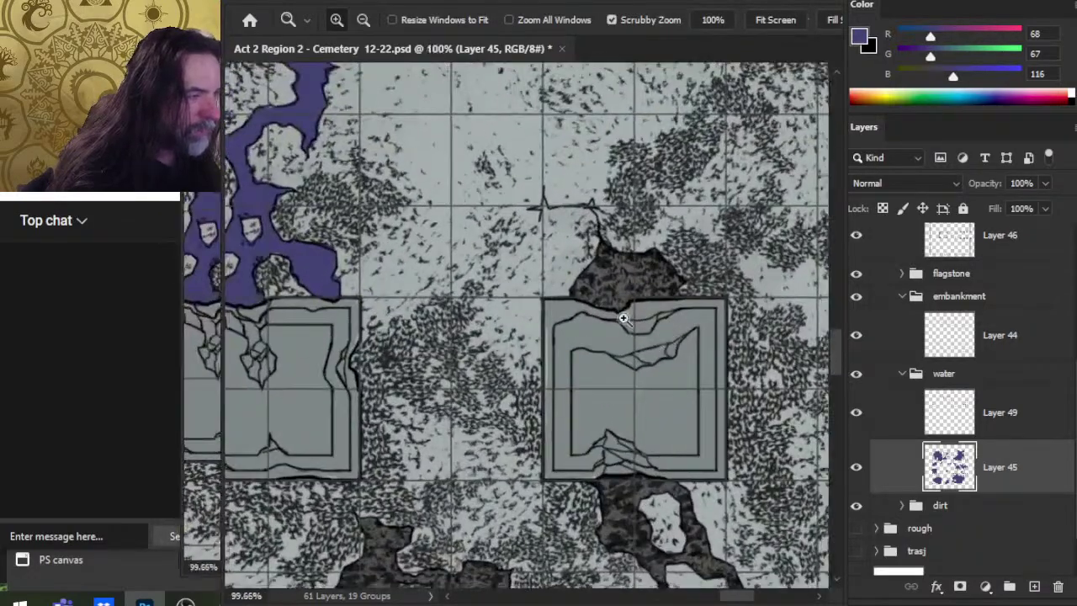
{"action": "key", "text": "b"}
{"action": "left_click_drag", "start_coordinate": [601, 266], "coordinate": [603, 268]}
Examine the spread of puddles across the avenue, tombs and eastern gate from a wider view.
{"action": "key", "text": "z"}
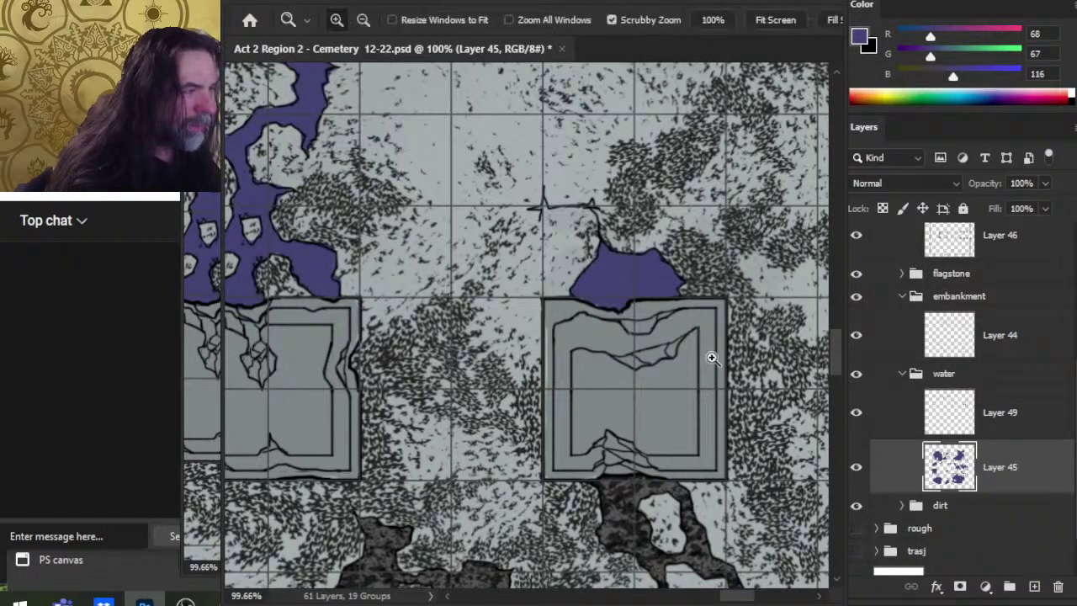
{"action": "mouse_move", "coordinate": [710, 356]}
{"action": "left_mouse_down"}
{"action": "mouse_move", "coordinate": [702, 344]}
{"action": "mouse_move", "coordinate": [618, 379]}
{"action": "mouse_move", "coordinate": [575, 327]}
{"action": "left_mouse_up"}
{"action": "left_click_drag", "start_coordinate": [656, 282], "coordinate": [734, 296]}
{"action": "left_click_drag", "start_coordinate": [542, 387], "coordinate": [563, 362]}
{"action": "left_click_drag", "start_coordinate": [643, 325], "coordinate": [758, 302]}
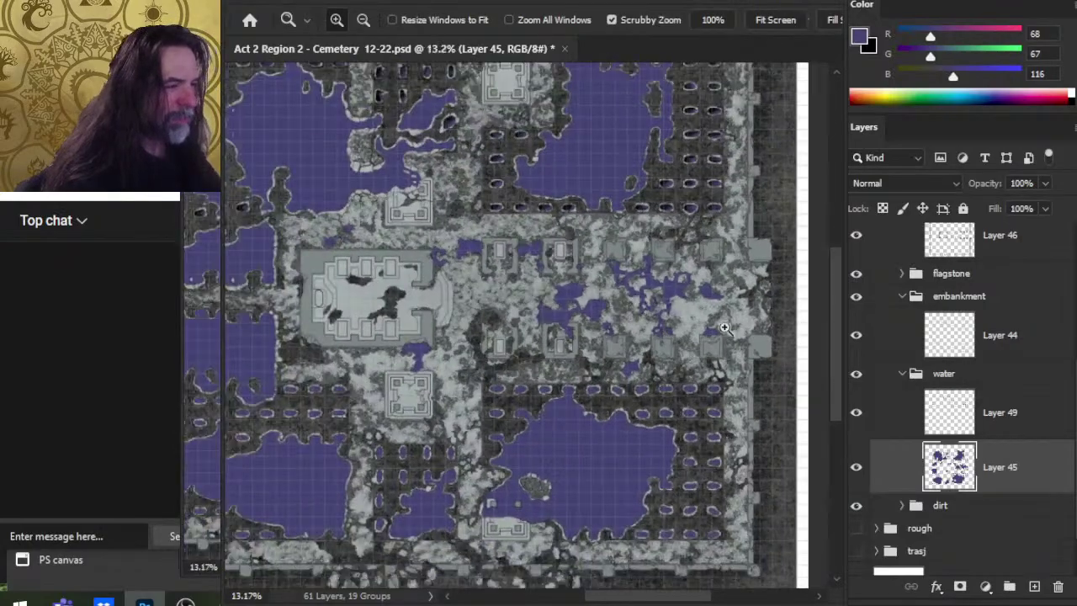
{"action": "left_click_drag", "start_coordinate": [526, 319], "coordinate": [569, 331]}
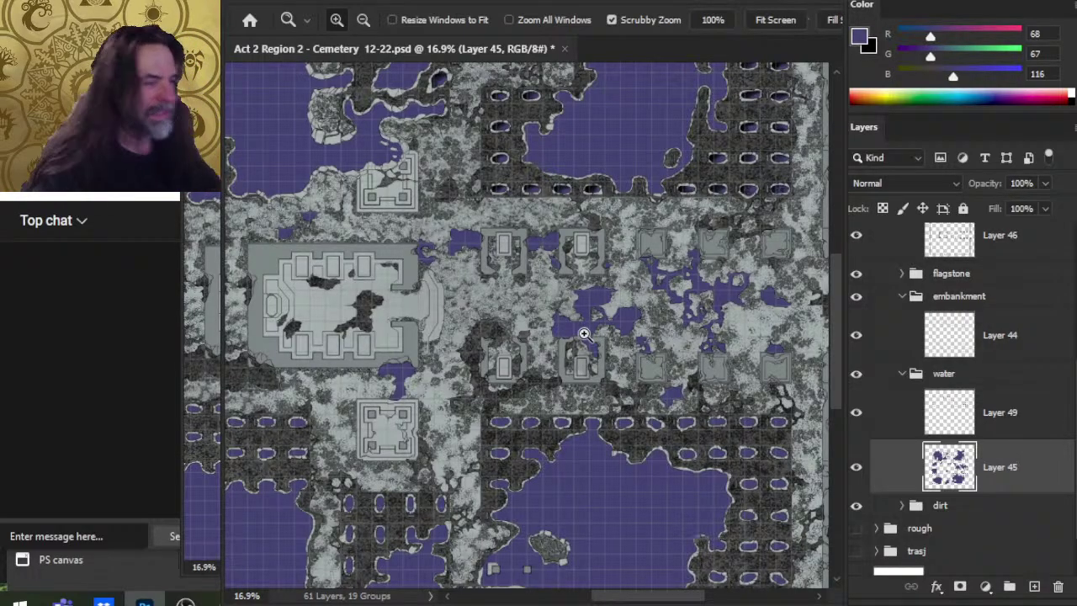
{"action": "left_click", "coordinate": [692, 366]}
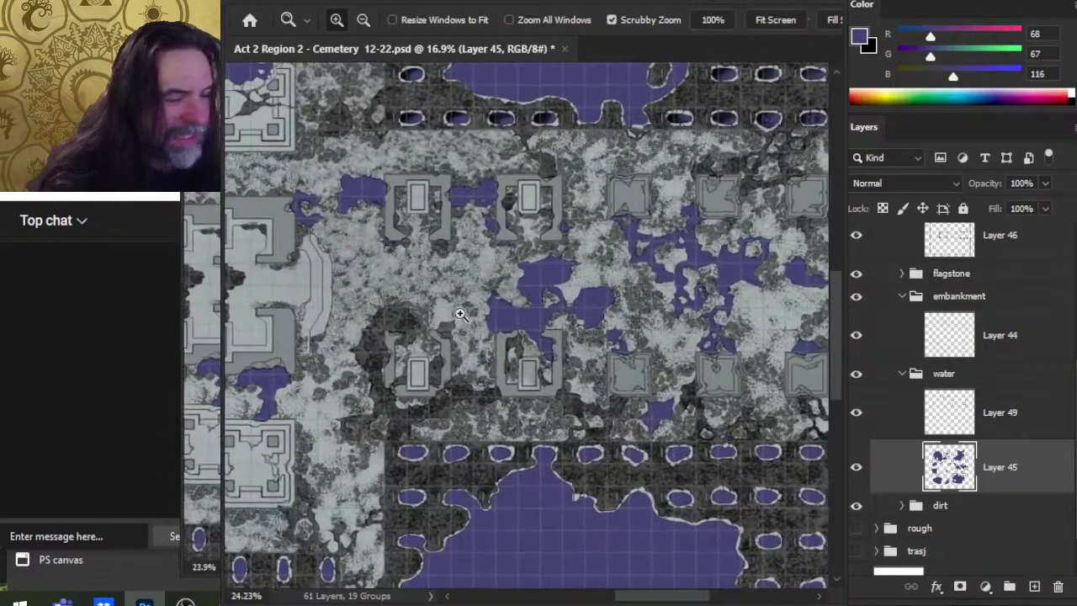
{"action": "left_click_drag", "start_coordinate": [724, 318], "coordinate": [545, 305]}
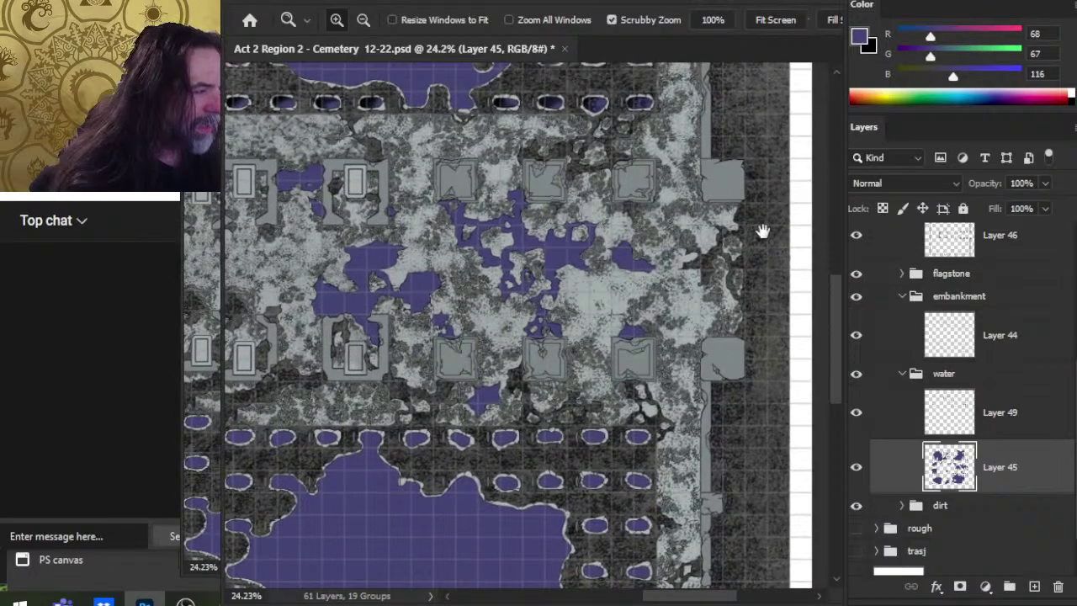
{"action": "left_click", "coordinate": [715, 255]}
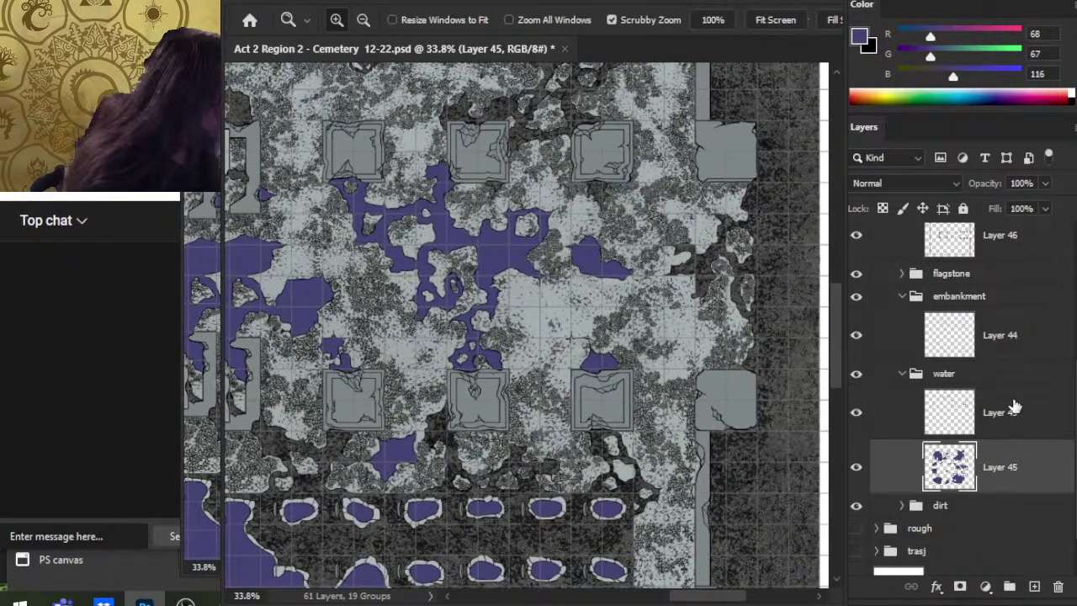
Expand the dirt group, check its 150 px layer by toggling visibility, and select that layer.
{"action": "scroll", "coordinate": [962, 396], "scroll_direction": "down", "scroll_amount": 1}
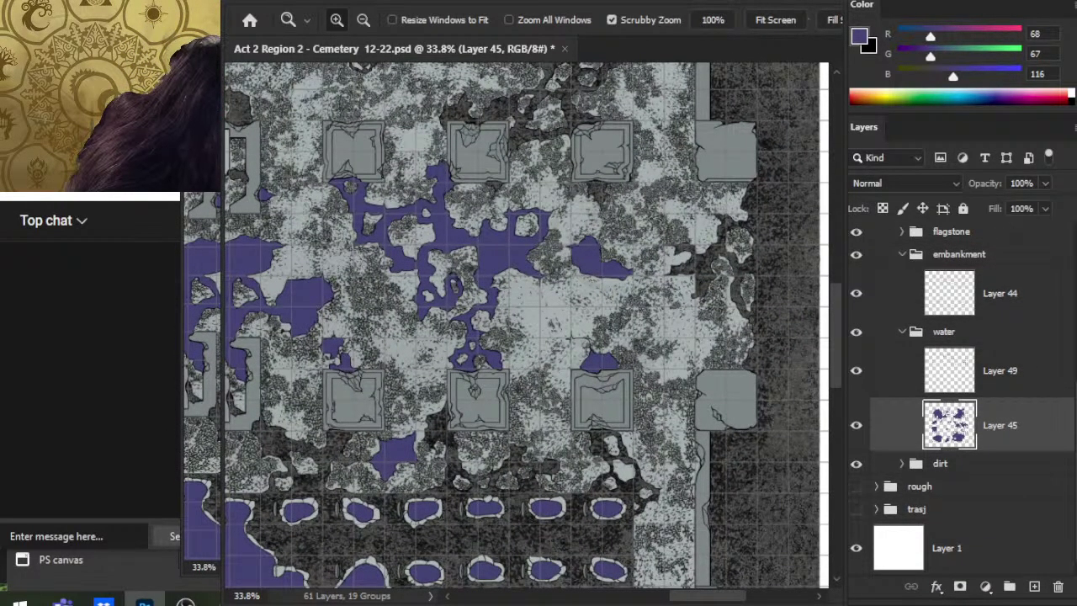
{"action": "left_click", "coordinate": [891, 468]}
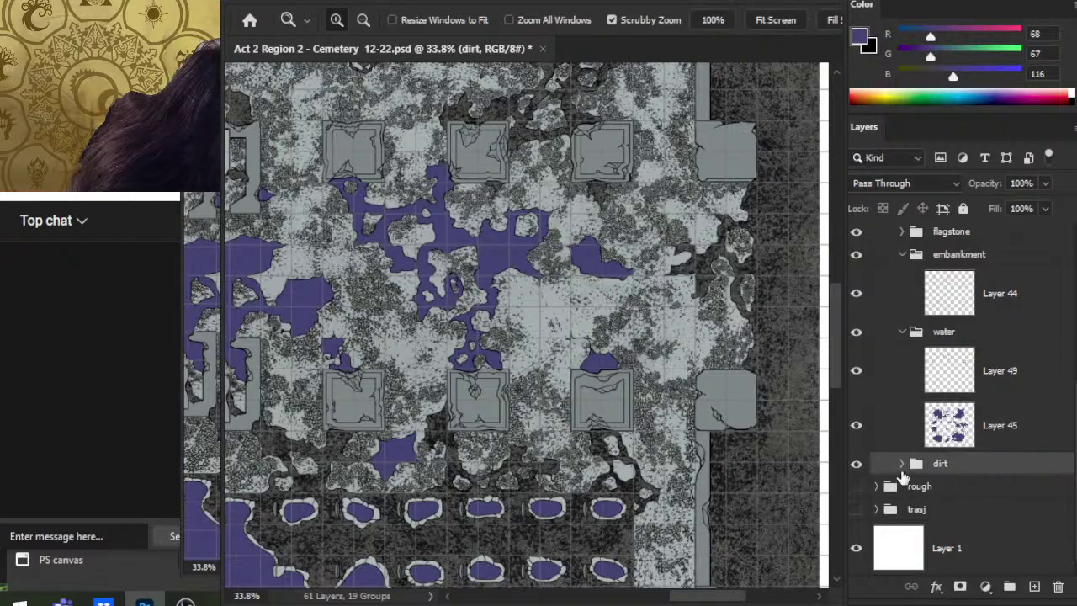
{"action": "left_click_drag", "start_coordinate": [902, 476], "coordinate": [919, 508]}
{"action": "key", "text": "ctrl+z"}
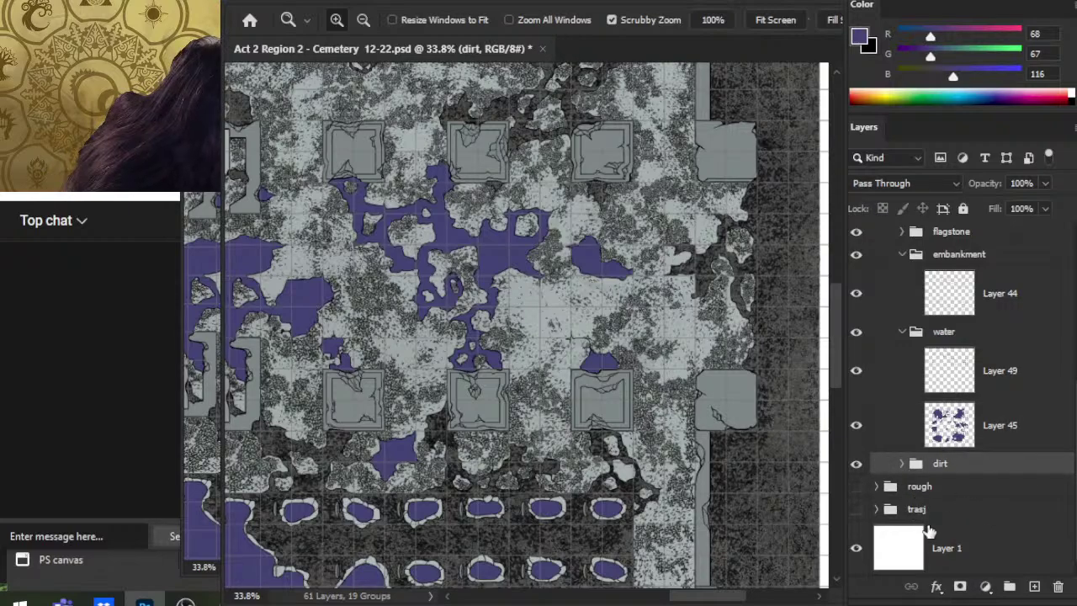
{"action": "left_click", "coordinate": [901, 464]}
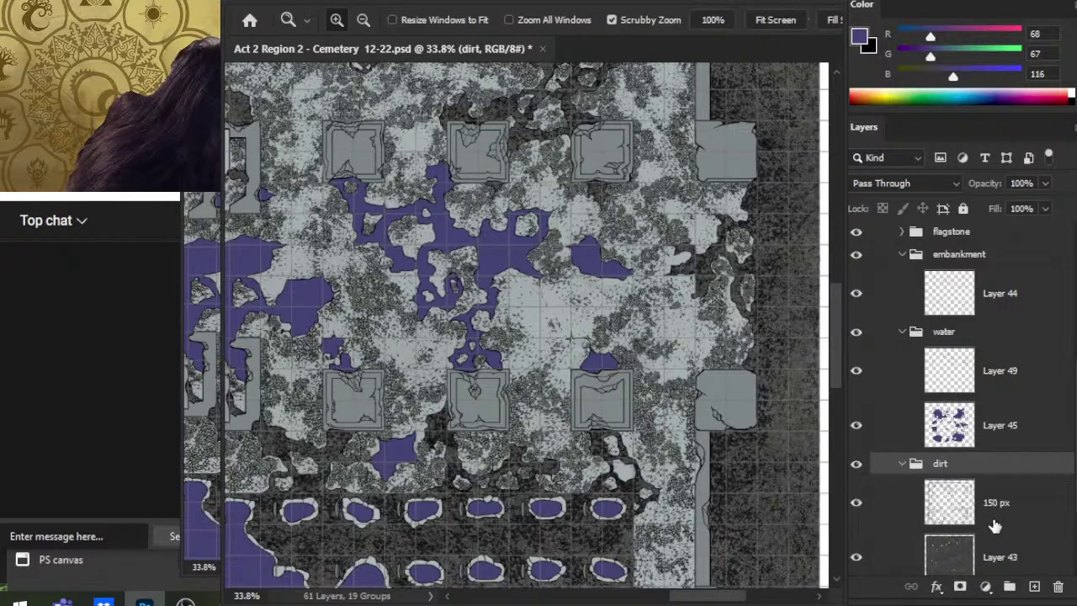
{"action": "left_click", "coordinate": [856, 505]}
{"action": "left_click", "coordinate": [856, 505]}
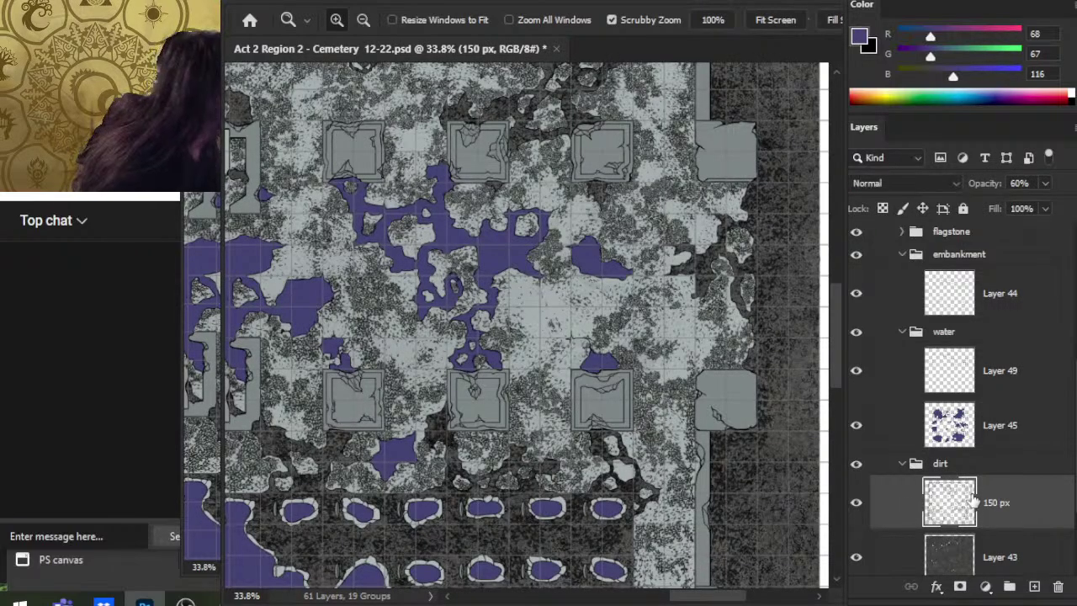
Switch to the textured Eraser for the 150 px dirt layer and enlarge its brush to 150 px.
{"action": "scroll", "coordinate": [581, 581], "scroll_direction": "up", "scroll_amount": 5}
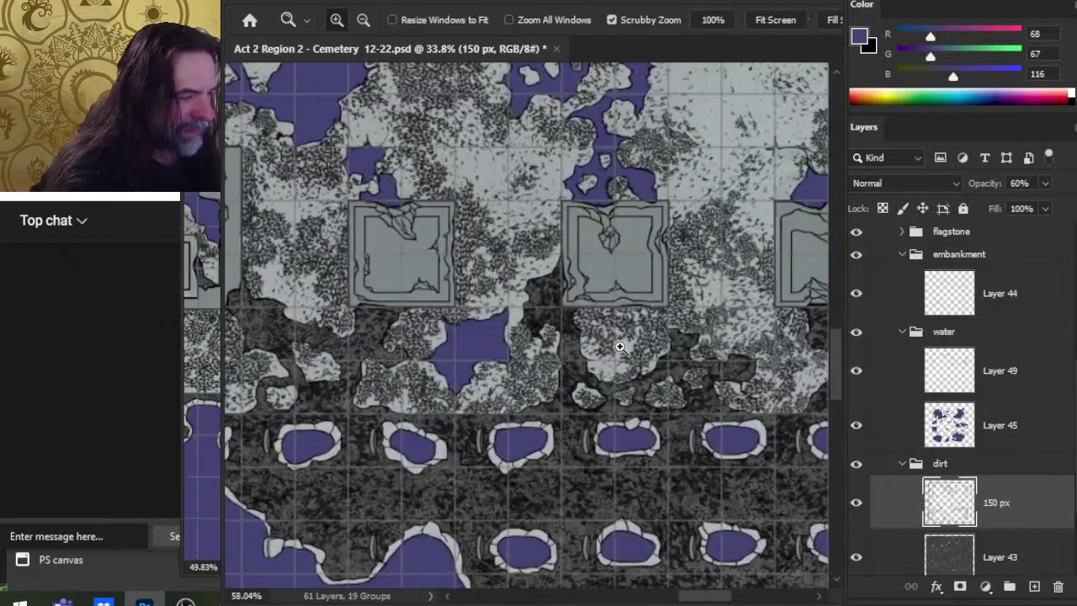
{"action": "key", "text": "b"}
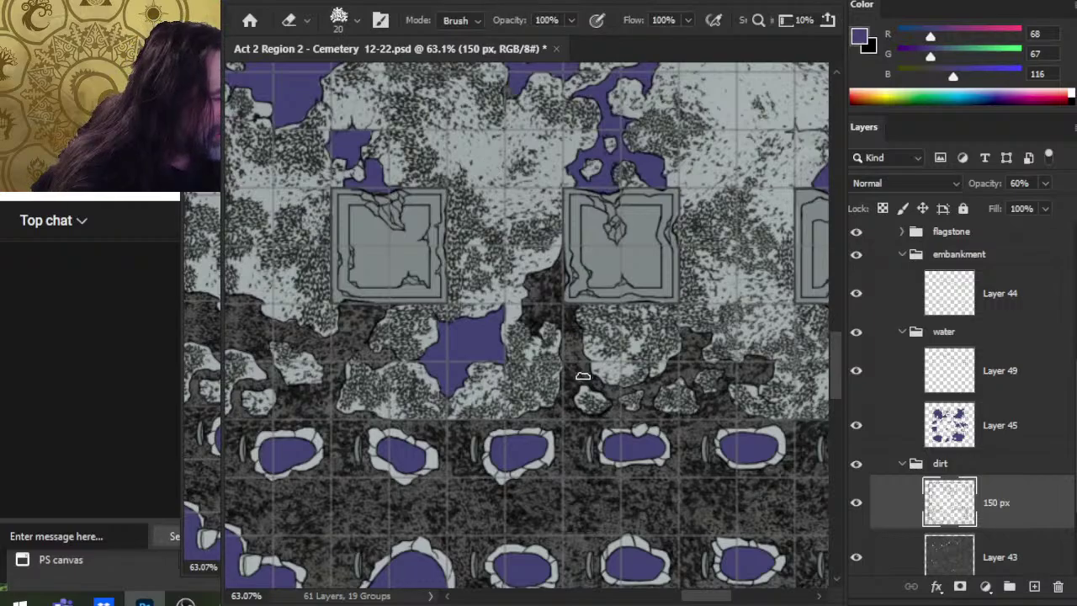
{"action": "key", "text": "bracketright"}
{"action": "key", "text": "bracketright"}
{"action": "key", "text": "bracketright"}
{"action": "key", "text": "bracketright"}
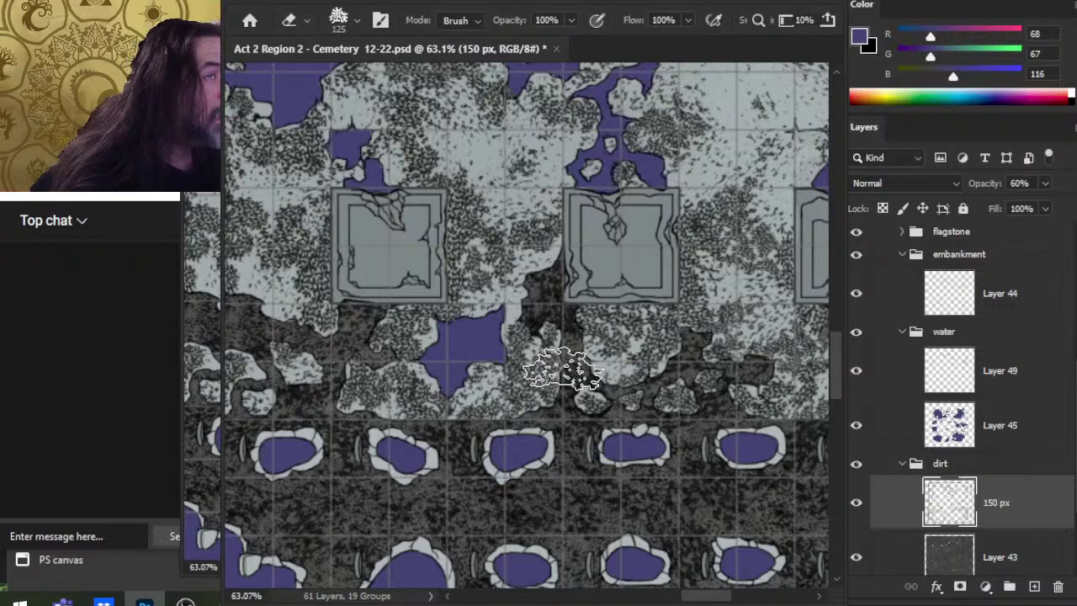
{"action": "key", "text": "z"}
{"action": "mouse_move", "coordinate": [548, 352]}
{"action": "left_mouse_down"}
{"action": "mouse_move", "coordinate": [599, 342]}
{"action": "mouse_move", "coordinate": [602, 214]}
{"action": "left_mouse_up"}
{"action": "key", "text": "e"}
Erase patches of dirt shading around the paving fragments and between the two grave rows below the lower pedestals.
{"action": "key", "text": "space"}
{"action": "key", "text": "space"}
{"action": "left_click_drag", "start_coordinate": [676, 388], "coordinate": [467, 400]}
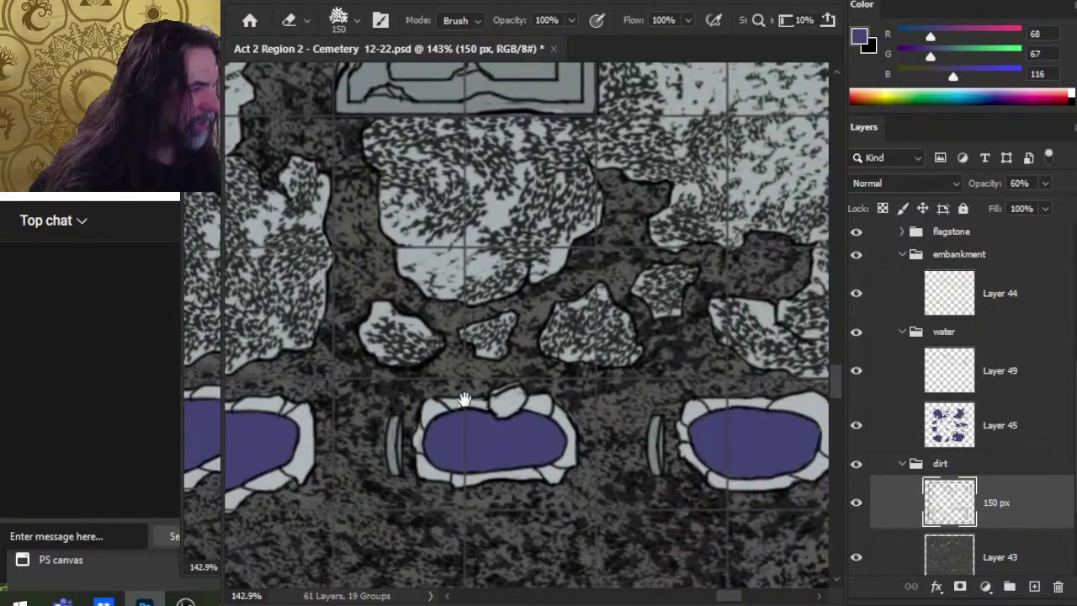
{"action": "left_click_drag", "start_coordinate": [649, 365], "coordinate": [642, 120]}
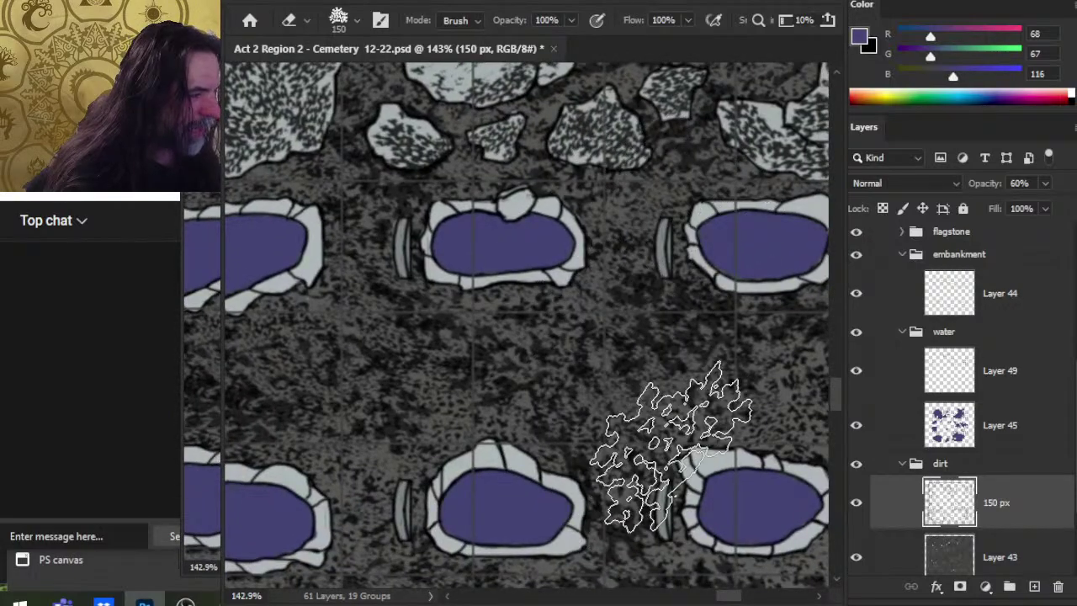
{"action": "key", "text": "z"}
{"action": "key", "text": "space"}
{"action": "left_click_drag", "start_coordinate": [607, 363], "coordinate": [750, 387]}
{"action": "key", "text": "e"}
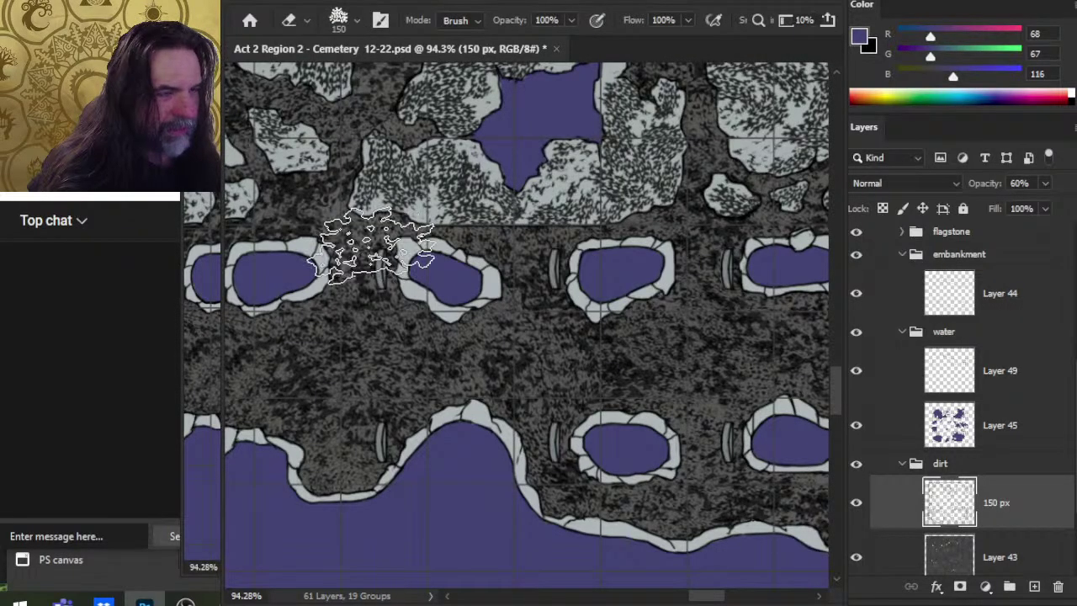
Lighten the dirt shading westward along the upper graves and in the broken band beneath the ruined tomb.
{"action": "key", "text": "space"}
{"action": "left_click_drag", "start_coordinate": [473, 339], "coordinate": [778, 385]}
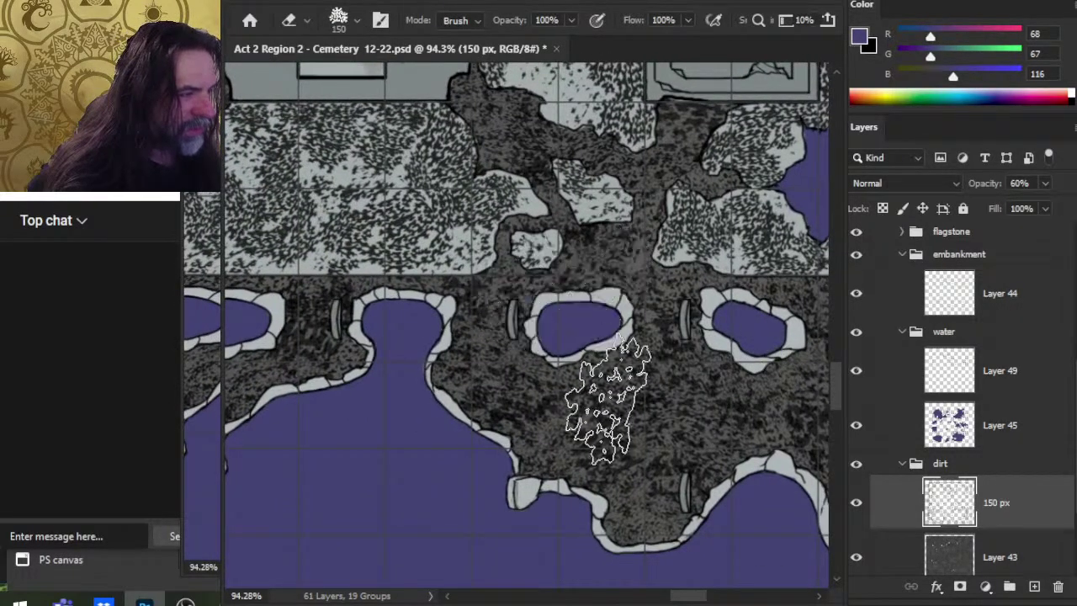
{"action": "scroll", "coordinate": [589, 421], "scroll_direction": "up", "scroll_amount": 5}
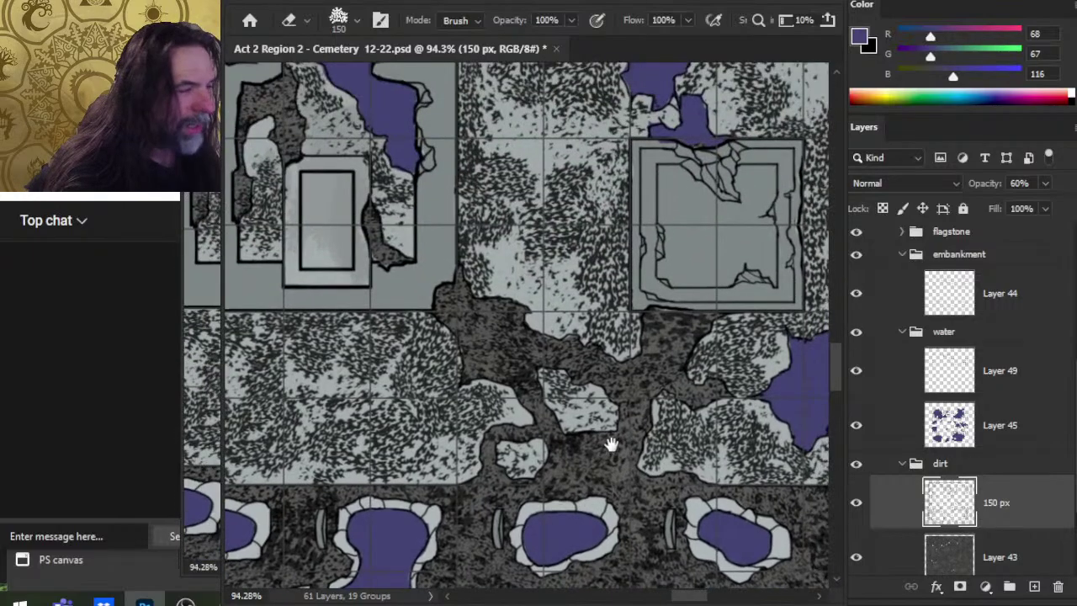
{"action": "key", "text": "space"}
{"action": "mouse_move", "coordinate": [508, 344]}
{"action": "left_mouse_down"}
{"action": "mouse_move", "coordinate": [594, 517]}
{"action": "mouse_move", "coordinate": [838, 275]}
{"action": "left_mouse_up"}
{"action": "key", "text": "space"}
{"action": "left_click_drag", "start_coordinate": [464, 338], "coordinate": [613, 409]}
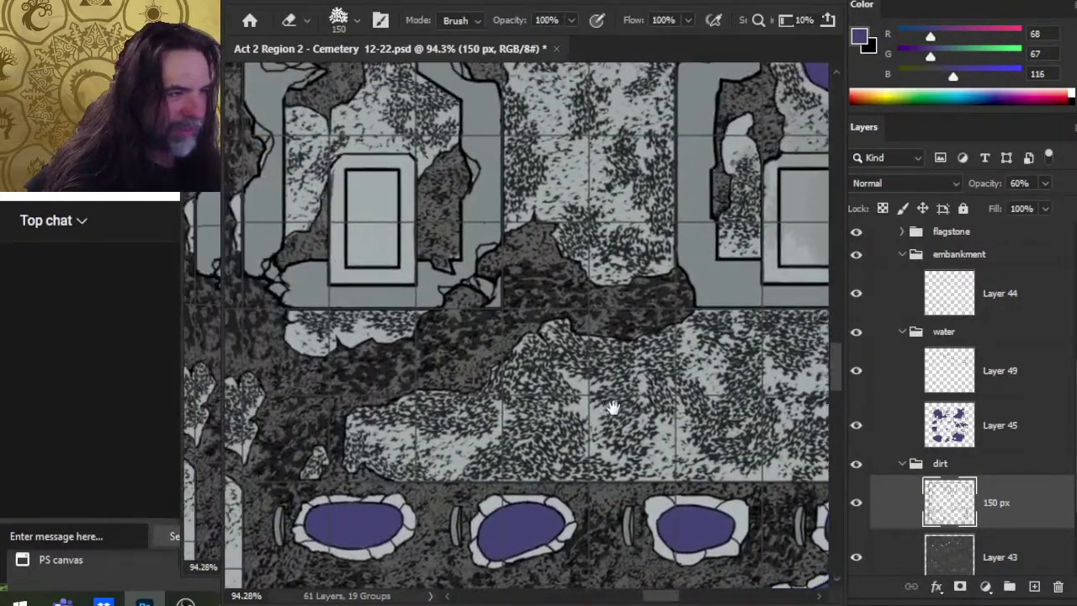
{"action": "mouse_move", "coordinate": [565, 341]}
{"action": "left_mouse_down"}
{"action": "mouse_move", "coordinate": [595, 396]}
{"action": "mouse_move", "coordinate": [692, 377]}
{"action": "mouse_move", "coordinate": [682, 318]}
{"action": "mouse_move", "coordinate": [633, 482]}
{"action": "mouse_move", "coordinate": [511, 398]}
{"action": "mouse_move", "coordinate": [477, 348]}
{"action": "mouse_move", "coordinate": [600, 441]}
{"action": "mouse_move", "coordinate": [662, 331]}
{"action": "mouse_move", "coordinate": [682, 417]}
{"action": "left_mouse_up"}
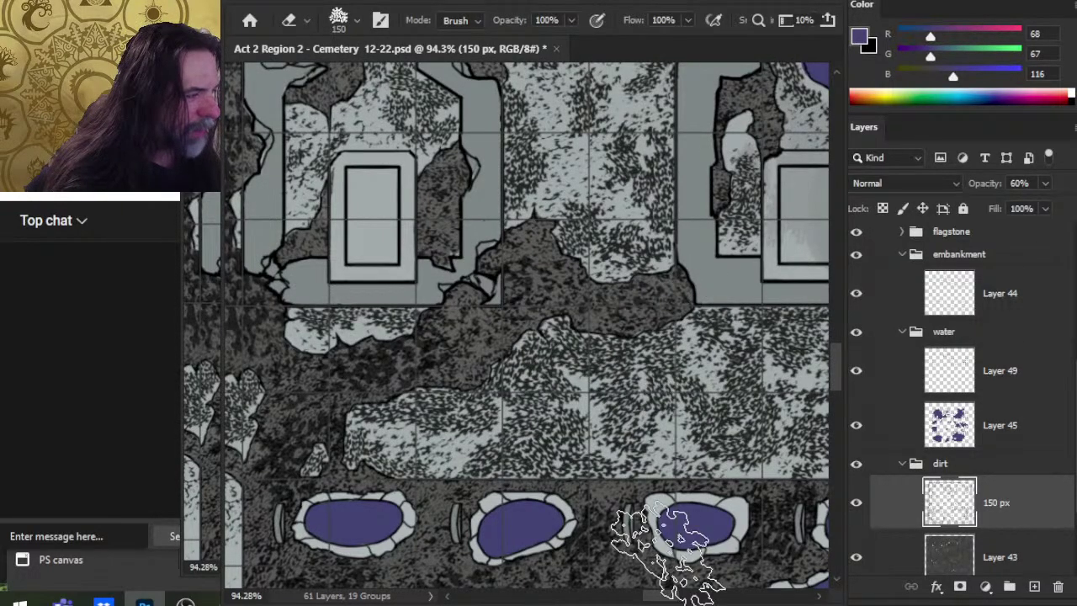
Erase dirt shading around the westernmost graves and down the flooded pit's western bank.
{"action": "key", "text": "space"}
{"action": "left_click_drag", "start_coordinate": [495, 385], "coordinate": [686, 278]}
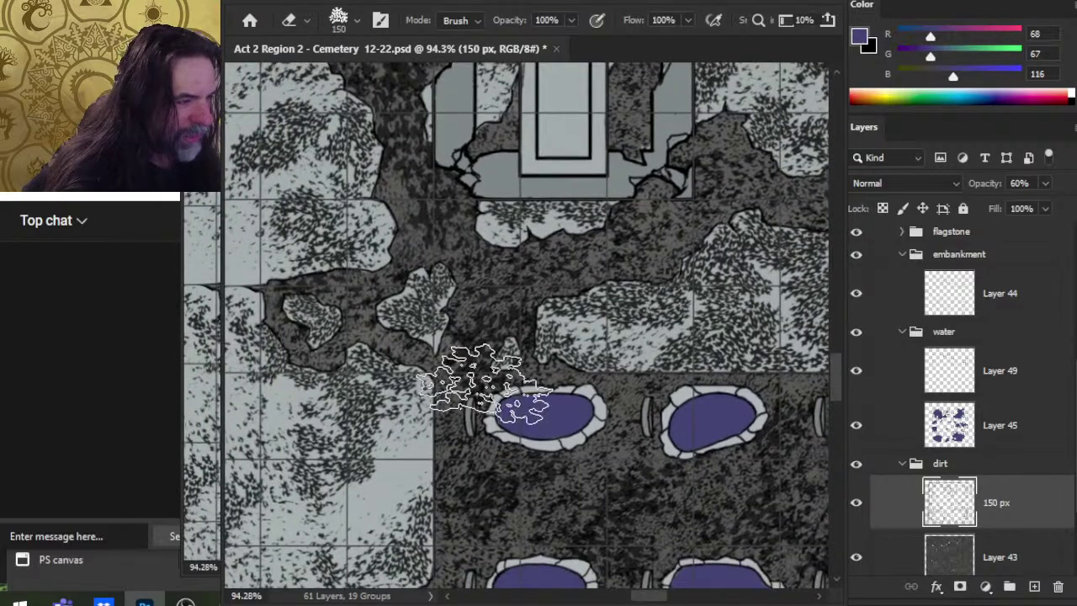
{"action": "left_click_drag", "start_coordinate": [530, 496], "coordinate": [529, 547]}
{"action": "key", "text": "space"}
{"action": "left_click_drag", "start_coordinate": [730, 305], "coordinate": [649, 150]}
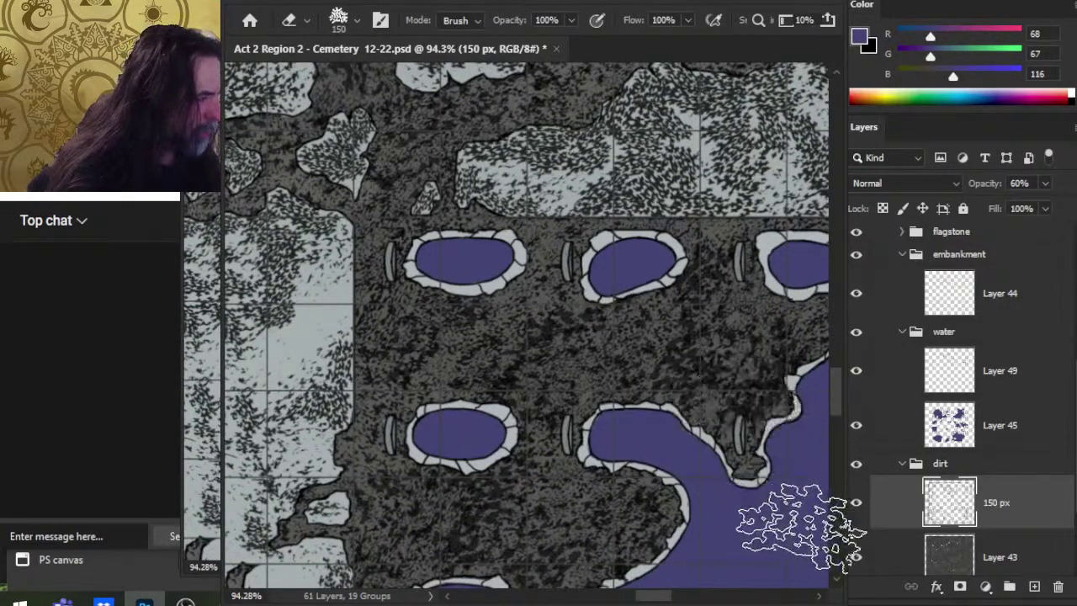
{"action": "mouse_move", "coordinate": [674, 432]}
{"action": "left_mouse_down"}
{"action": "mouse_move", "coordinate": [601, 319]}
{"action": "mouse_move", "coordinate": [566, 305]}
{"action": "left_mouse_up"}
{"action": "left_click_drag", "start_coordinate": [505, 462], "coordinate": [681, 361]}
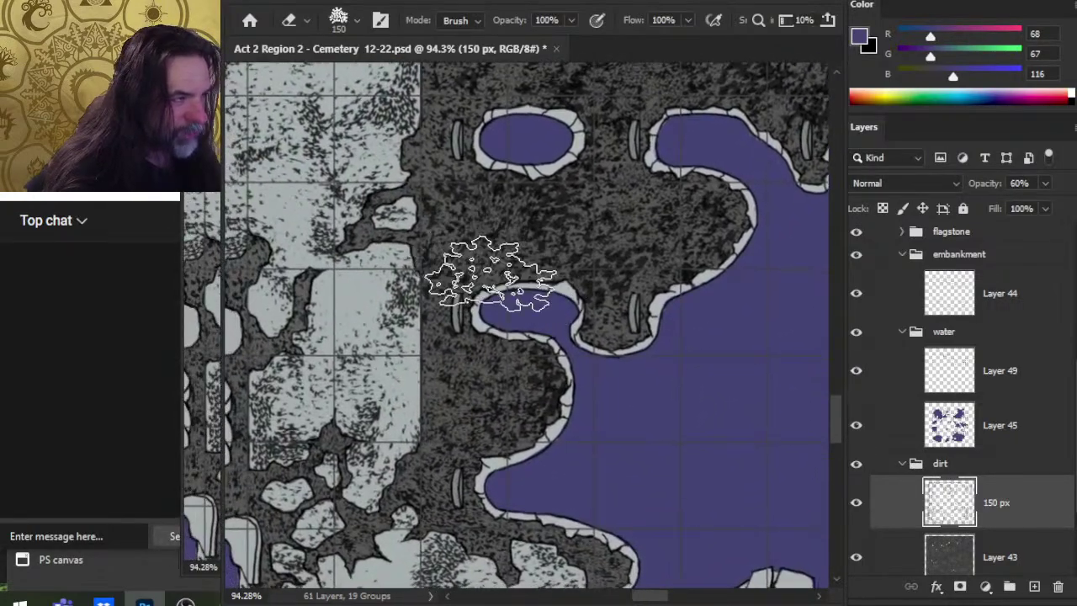
{"action": "left_click_drag", "start_coordinate": [669, 463], "coordinate": [615, 205]}
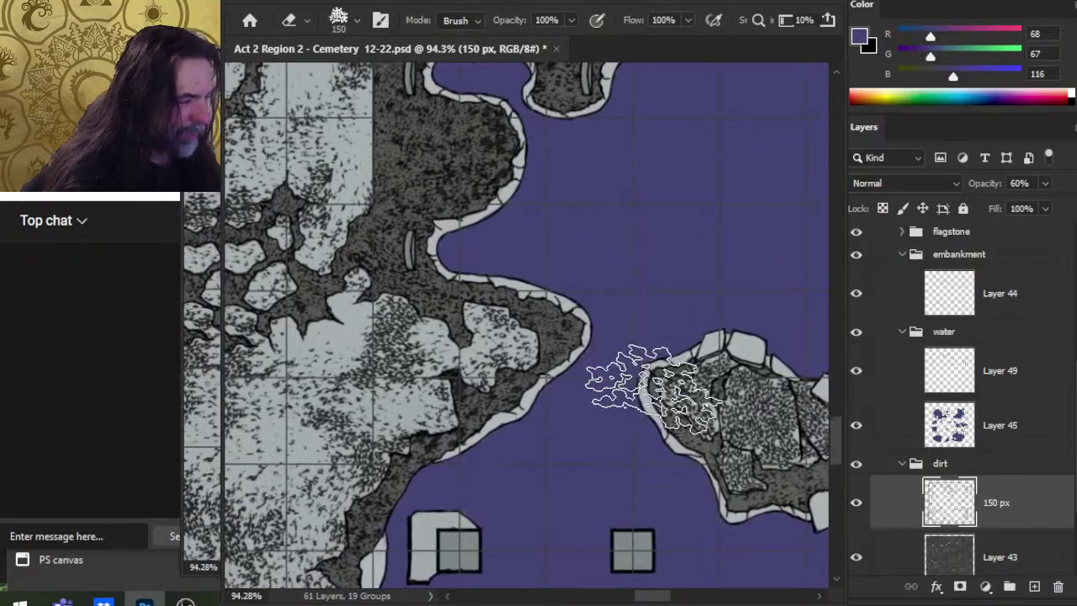
Lighten the dirt shading around the upright graves and cracked paving southwest of the flooded pit.
{"action": "key", "text": "z"}
{"action": "left_click_drag", "start_coordinate": [642, 383], "coordinate": [595, 240]}
{"action": "left_click_drag", "start_coordinate": [493, 357], "coordinate": [627, 358]}
{"action": "mouse_move", "coordinate": [506, 384]}
{"action": "left_mouse_down"}
{"action": "mouse_move", "coordinate": [627, 345]}
{"action": "mouse_move", "coordinate": [765, 336]}
{"action": "mouse_move", "coordinate": [752, 378]}
{"action": "mouse_move", "coordinate": [661, 505]}
{"action": "mouse_move", "coordinate": [635, 587]}
{"action": "mouse_move", "coordinate": [637, 329]}
{"action": "mouse_move", "coordinate": [597, 435]}
{"action": "mouse_move", "coordinate": [529, 551]}
{"action": "mouse_move", "coordinate": [558, 451]}
{"action": "mouse_move", "coordinate": [489, 576]}
{"action": "left_mouse_up"}
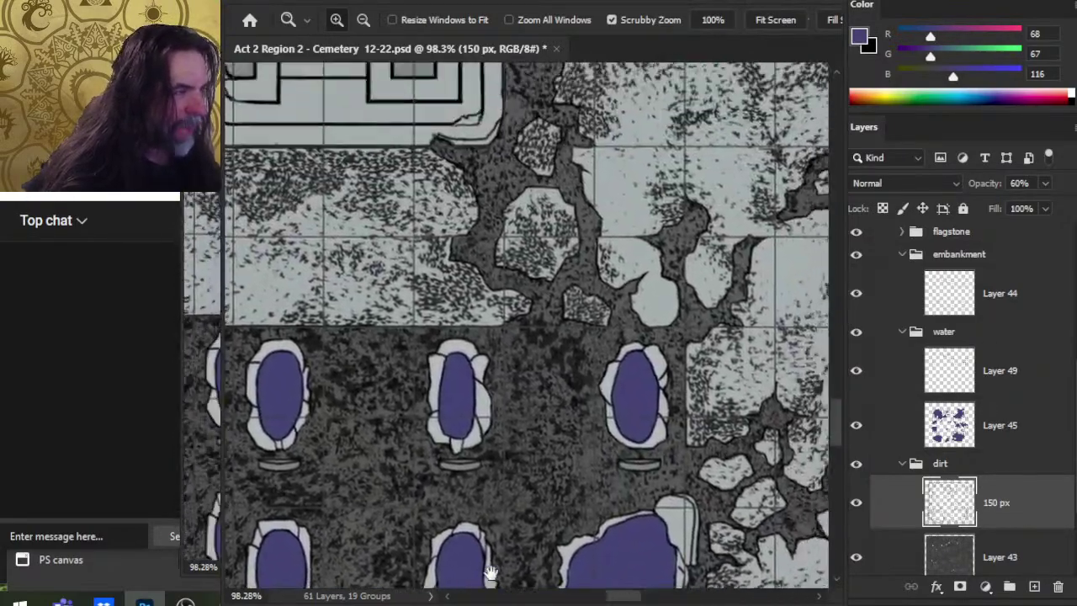
{"action": "key", "text": "e"}
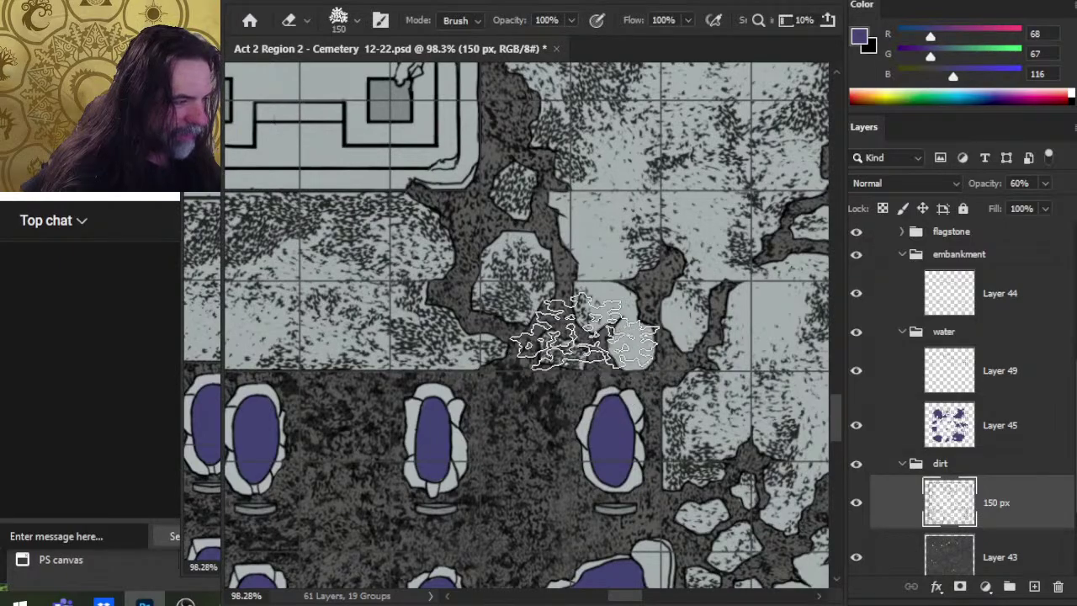
Examine the dirt shading along the western walkway and outside the western and southern boundary walls.
{"action": "key", "text": "z"}
{"action": "mouse_move", "coordinate": [555, 440]}
{"action": "left_mouse_down"}
{"action": "mouse_move", "coordinate": [539, 440]}
{"action": "mouse_move", "coordinate": [799, 508]}
{"action": "left_mouse_up"}
{"action": "left_click_drag", "start_coordinate": [508, 425], "coordinate": [727, 331]}
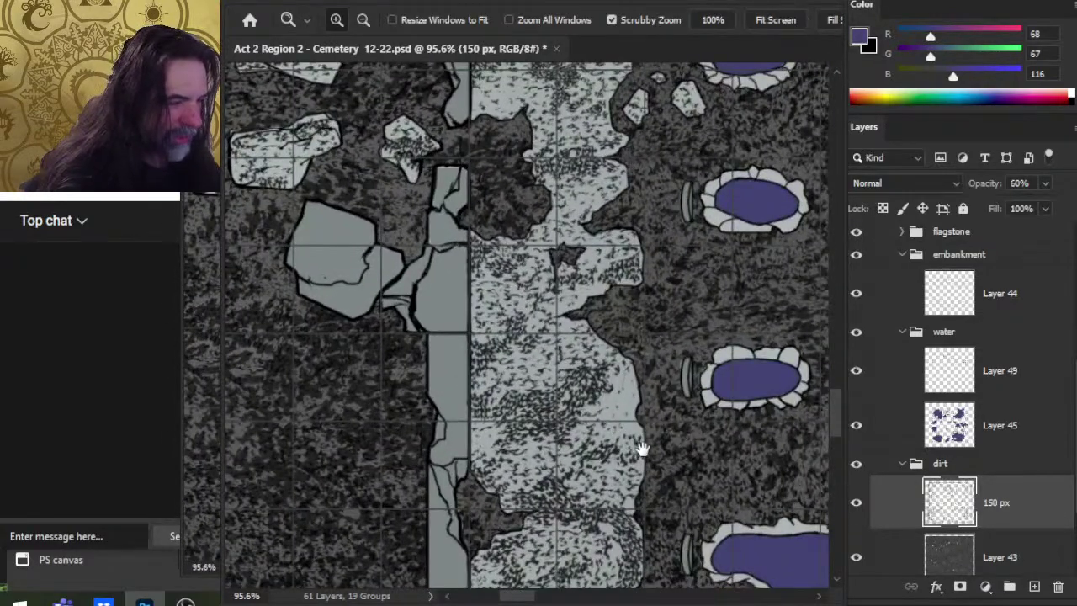
{"action": "left_click_drag", "start_coordinate": [641, 449], "coordinate": [752, 241]}
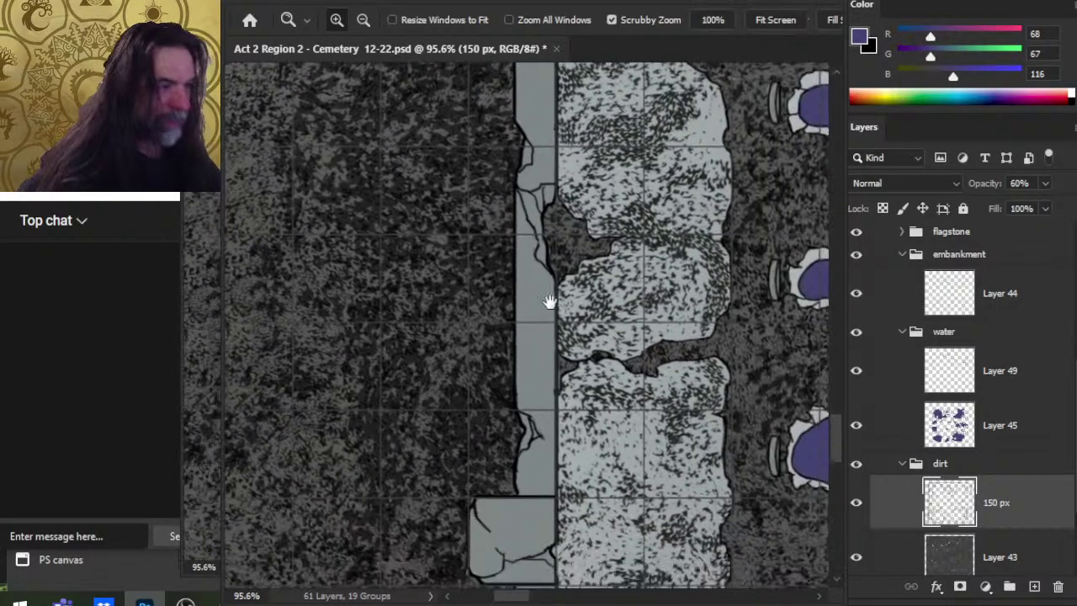
{"action": "left_click_drag", "start_coordinate": [549, 301], "coordinate": [680, 96]}
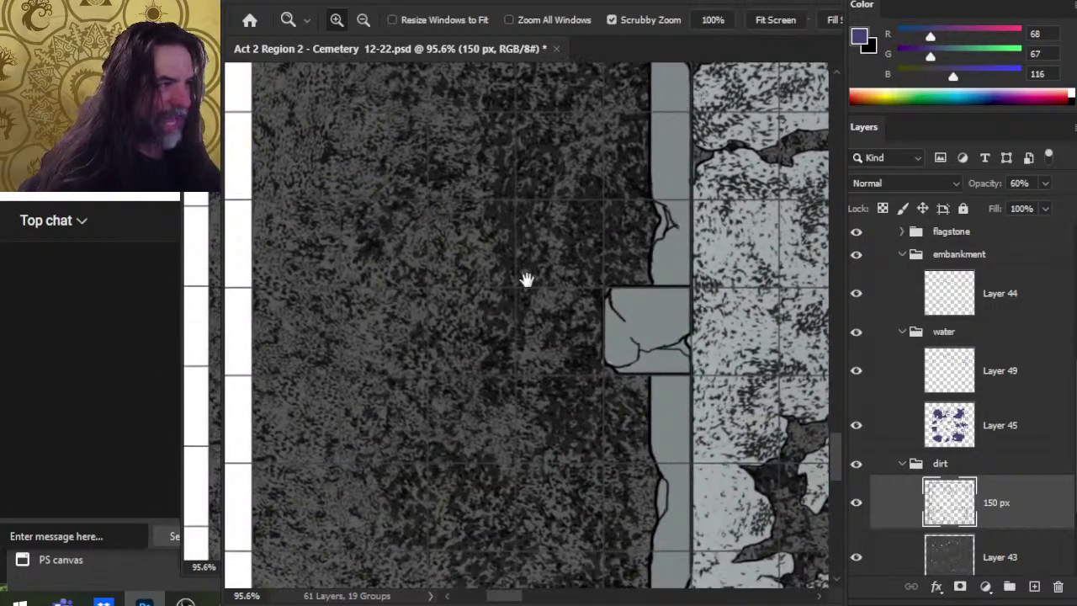
{"action": "left_click_drag", "start_coordinate": [579, 389], "coordinate": [640, 137]}
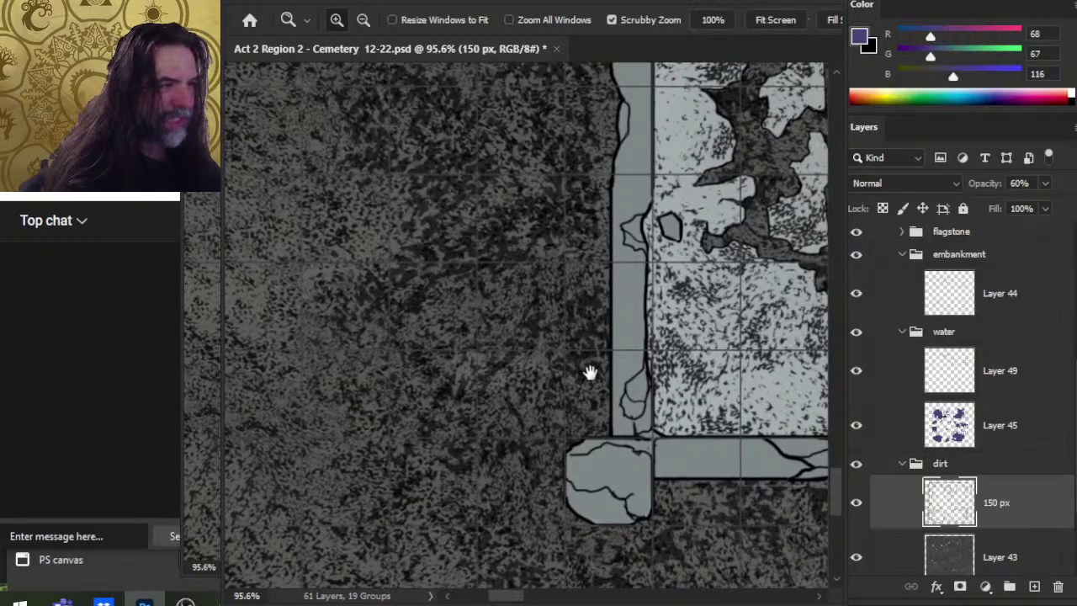
{"action": "left_click_drag", "start_coordinate": [589, 373], "coordinate": [498, 206]}
{"action": "left_click_drag", "start_coordinate": [586, 391], "coordinate": [497, 183]}
{"action": "left_click_drag", "start_coordinate": [594, 337], "coordinate": [395, 405]}
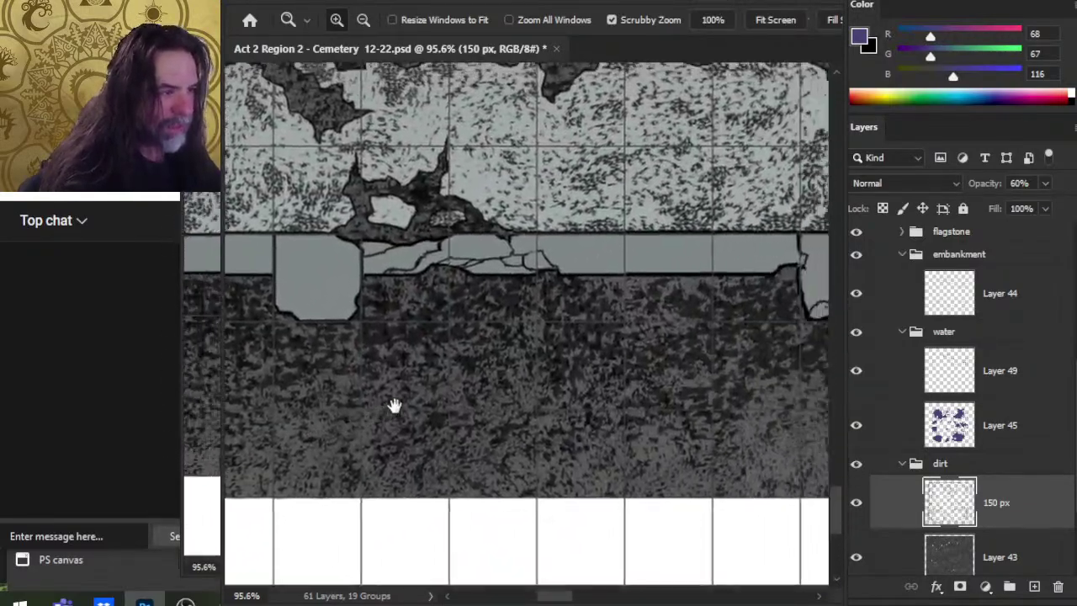
{"action": "left_click_drag", "start_coordinate": [688, 425], "coordinate": [486, 399]}
{"action": "left_click_drag", "start_coordinate": [587, 415], "coordinate": [438, 395]}
{"action": "left_click_drag", "start_coordinate": [684, 393], "coordinate": [454, 452]}
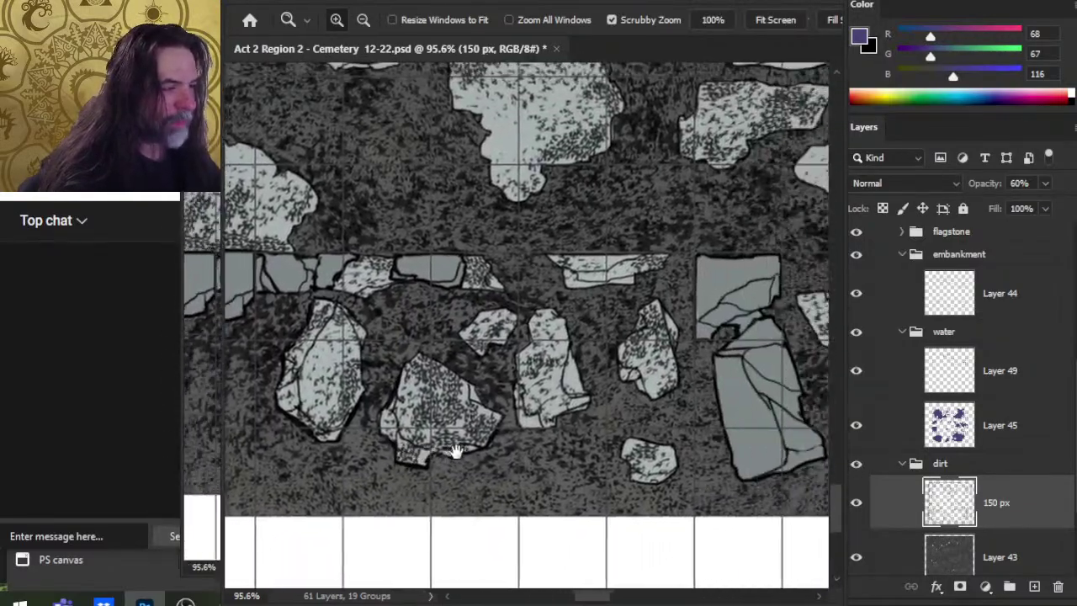
{"action": "left_click_drag", "start_coordinate": [554, 447], "coordinate": [455, 452]}
{"action": "left_click_drag", "start_coordinate": [719, 408], "coordinate": [491, 413]}
{"action": "left_click_drag", "start_coordinate": [634, 420], "coordinate": [470, 410]}
{"action": "scroll", "coordinate": [466, 411], "scroll_direction": "right", "scroll_amount": 5}
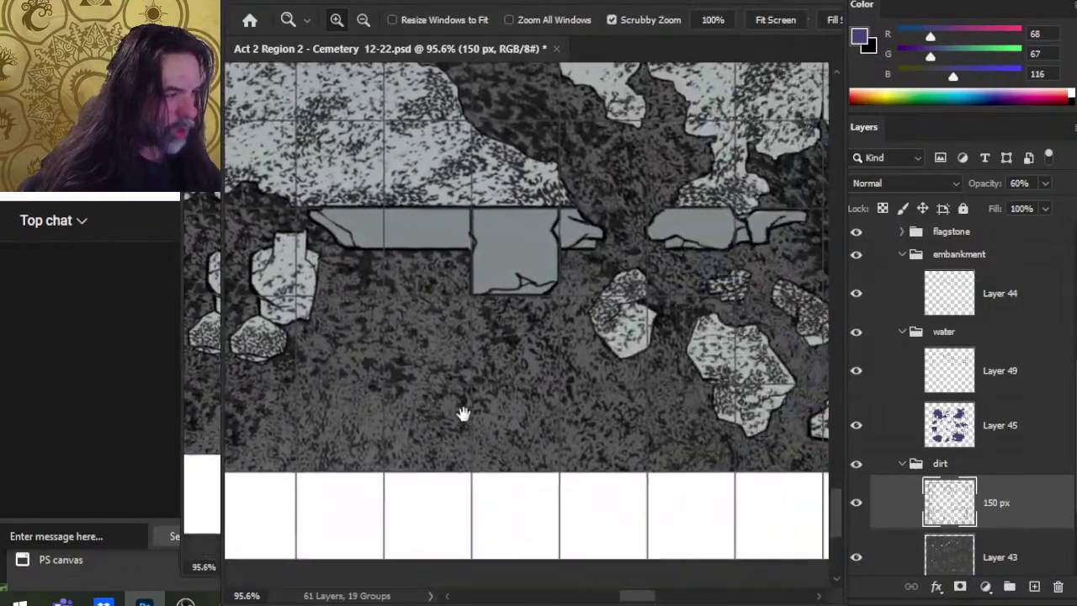
Erase patches of dirt shading around the rubble at the broken southern wall and eastward below it.
{"action": "key", "text": "e"}
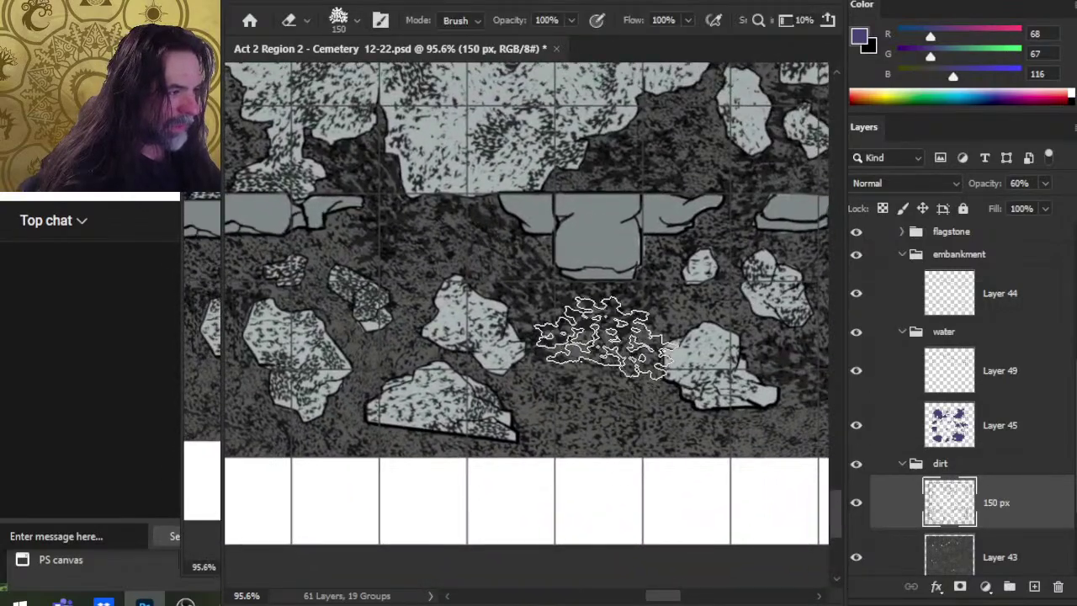
{"action": "mouse_move", "coordinate": [663, 437]}
{"action": "left_mouse_down"}
{"action": "mouse_move", "coordinate": [421, 449]}
{"action": "mouse_move", "coordinate": [407, 495]}
{"action": "left_mouse_up"}
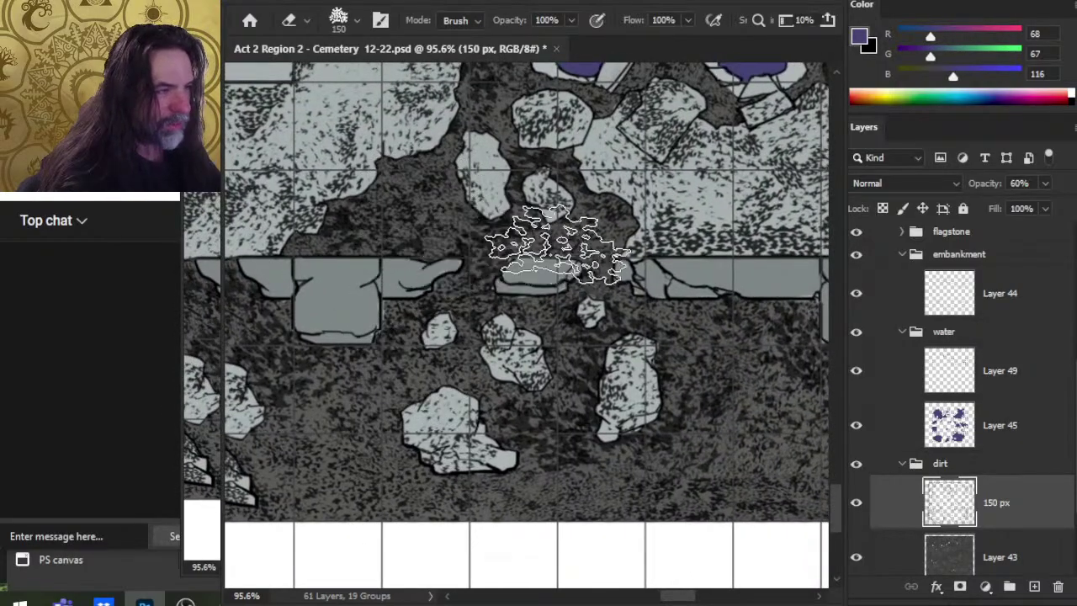
{"action": "mouse_move", "coordinate": [772, 373]}
{"action": "left_mouse_down"}
{"action": "mouse_move", "coordinate": [556, 231]}
{"action": "mouse_move", "coordinate": [471, 346]}
{"action": "left_mouse_up"}
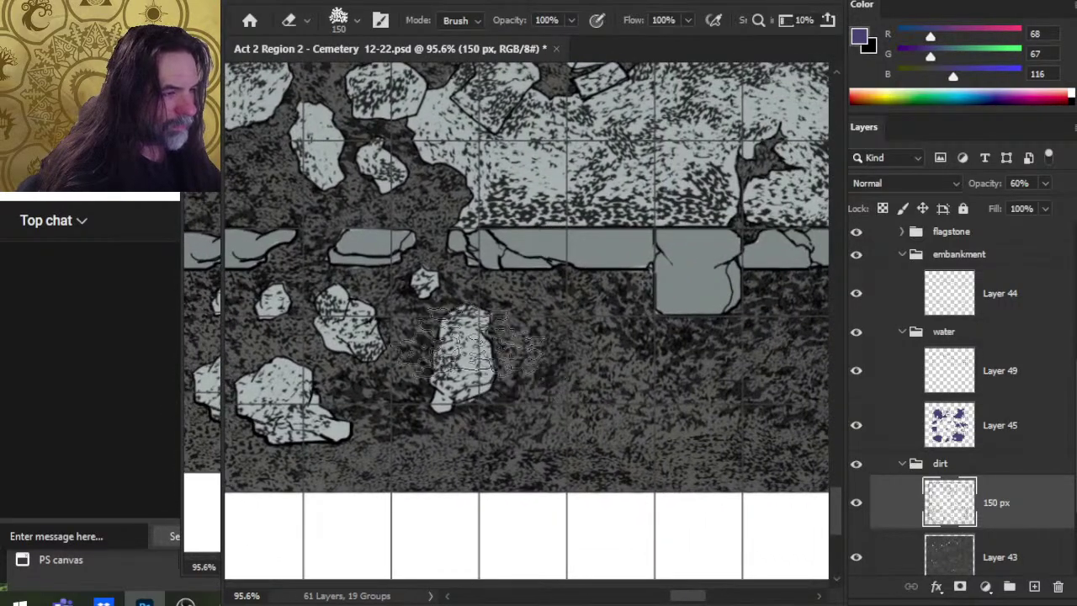
{"action": "left_click_drag", "start_coordinate": [699, 412], "coordinate": [482, 412]}
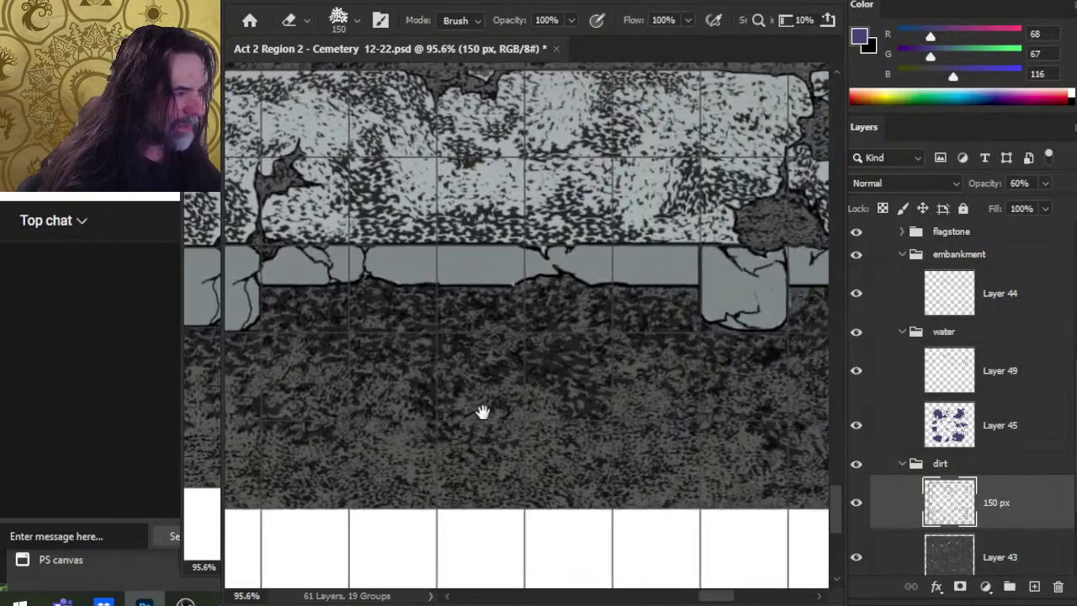
{"action": "mouse_move", "coordinate": [799, 386]}
{"action": "left_mouse_down"}
{"action": "mouse_move", "coordinate": [793, 345]}
{"action": "mouse_move", "coordinate": [806, 345]}
{"action": "left_mouse_up"}
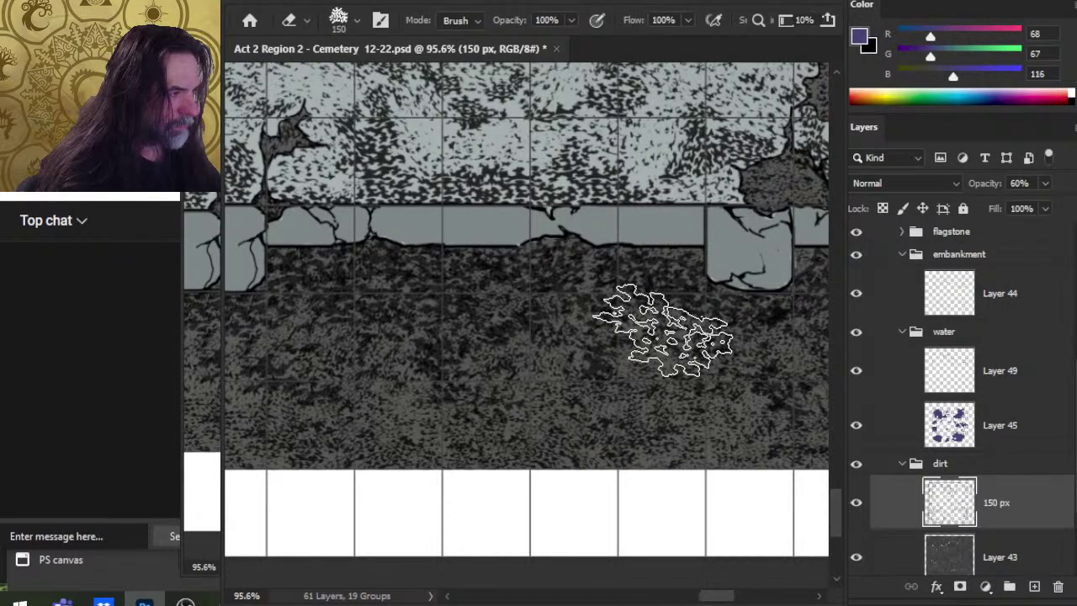
Lighten the outer strip of dirt below the southern wall up to the southeast corner pillar.
{"action": "left_click_drag", "start_coordinate": [457, 480], "coordinate": [711, 445]}
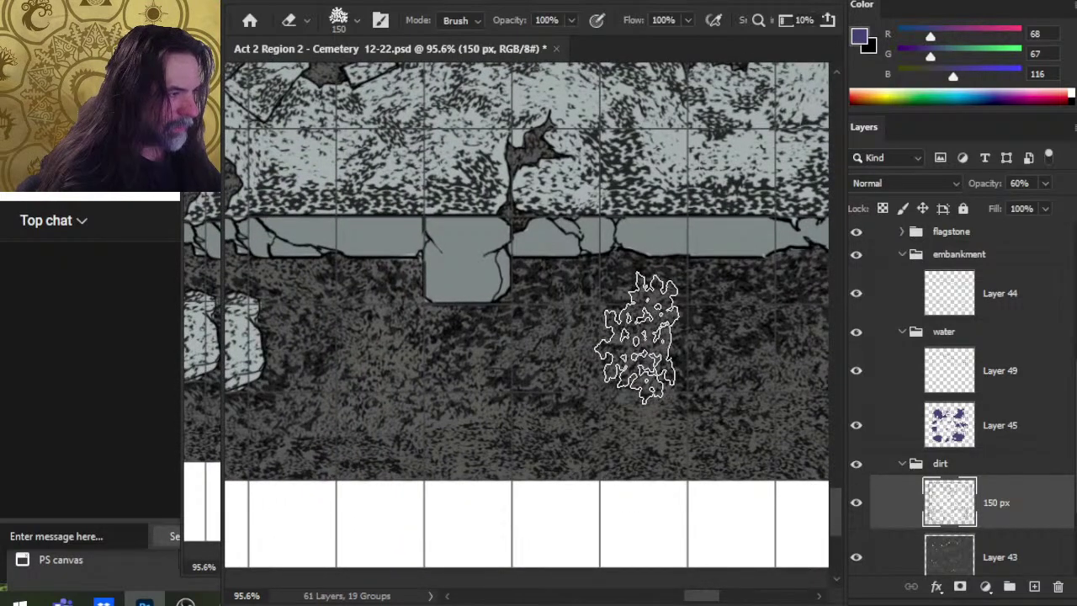
{"action": "left_click_drag", "start_coordinate": [713, 416], "coordinate": [575, 401]}
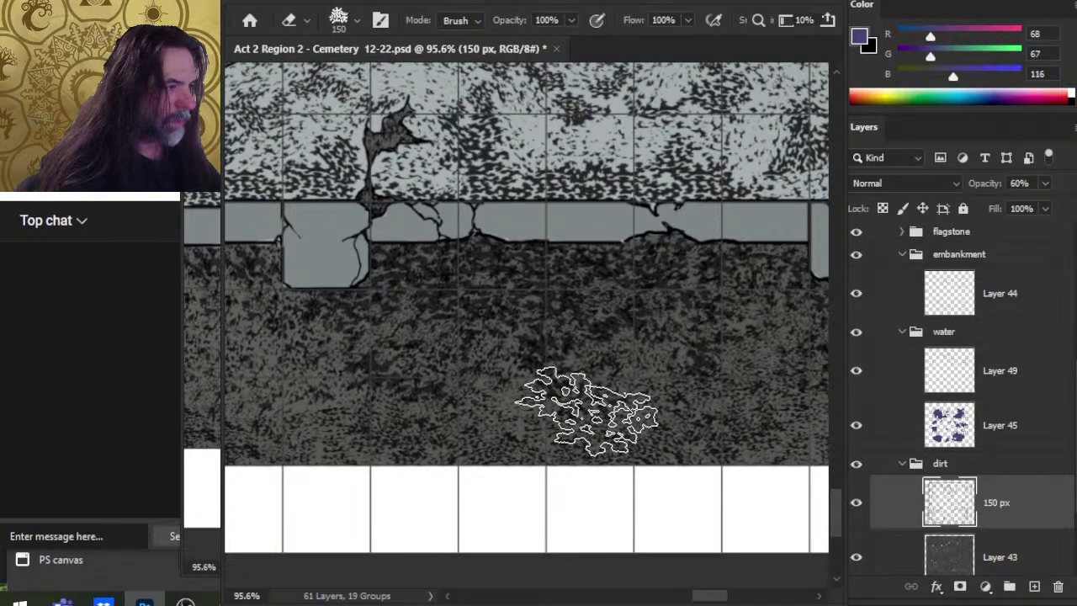
{"action": "left_click_drag", "start_coordinate": [739, 513], "coordinate": [670, 396]}
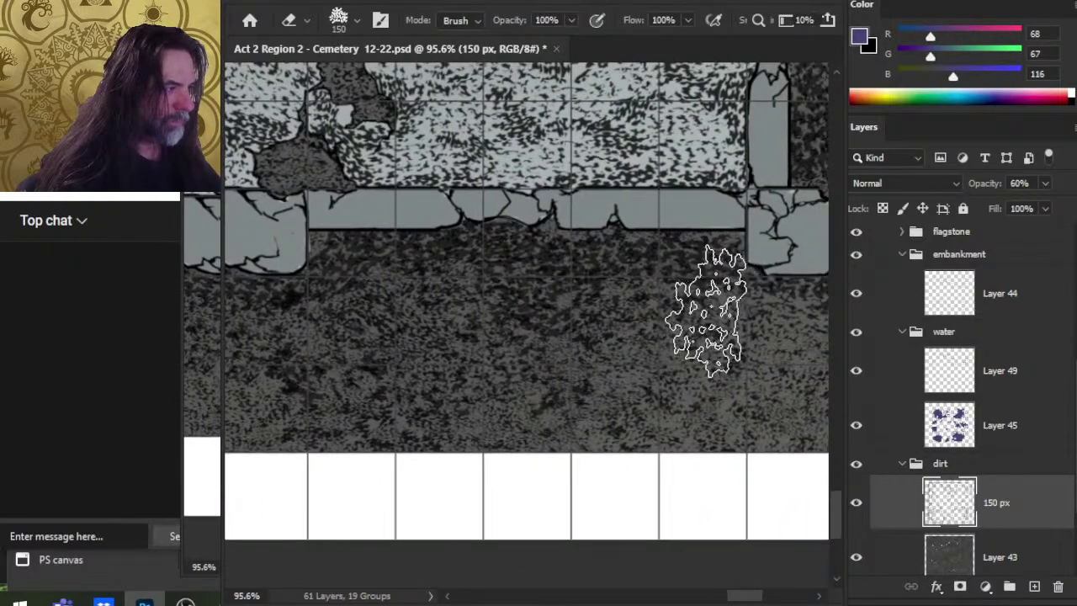
{"action": "left_click_drag", "start_coordinate": [739, 498], "coordinate": [599, 583]}
Lighten the outer strip of dirt outside the eastern and northern boundary walls, around to the northwest corner pillar.
{"action": "left_click_drag", "start_coordinate": [712, 182], "coordinate": [705, 452]}
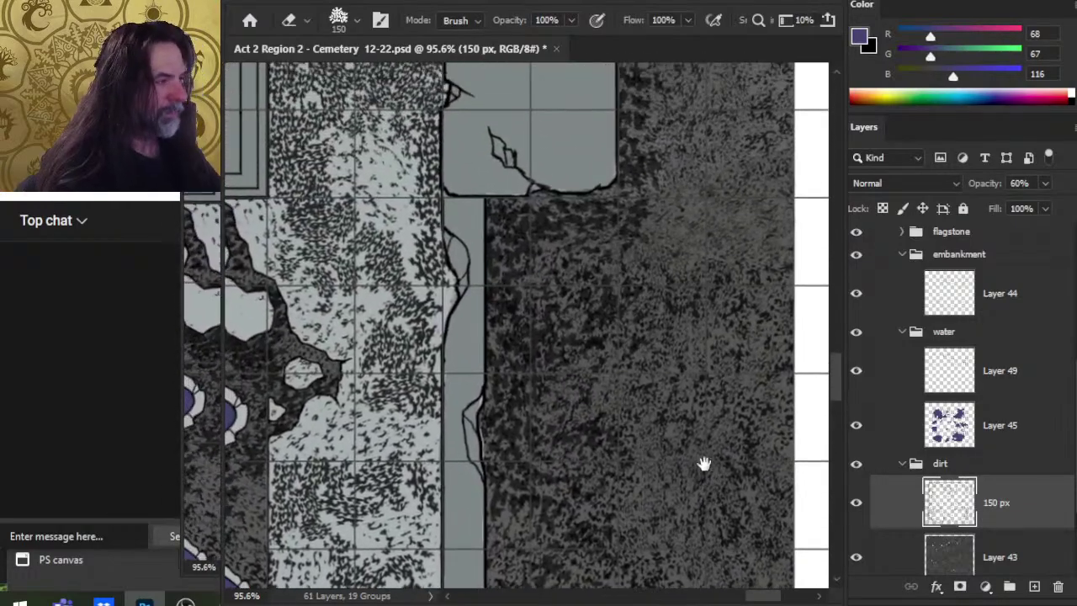
{"action": "left_click_drag", "start_coordinate": [698, 193], "coordinate": [643, 319]}
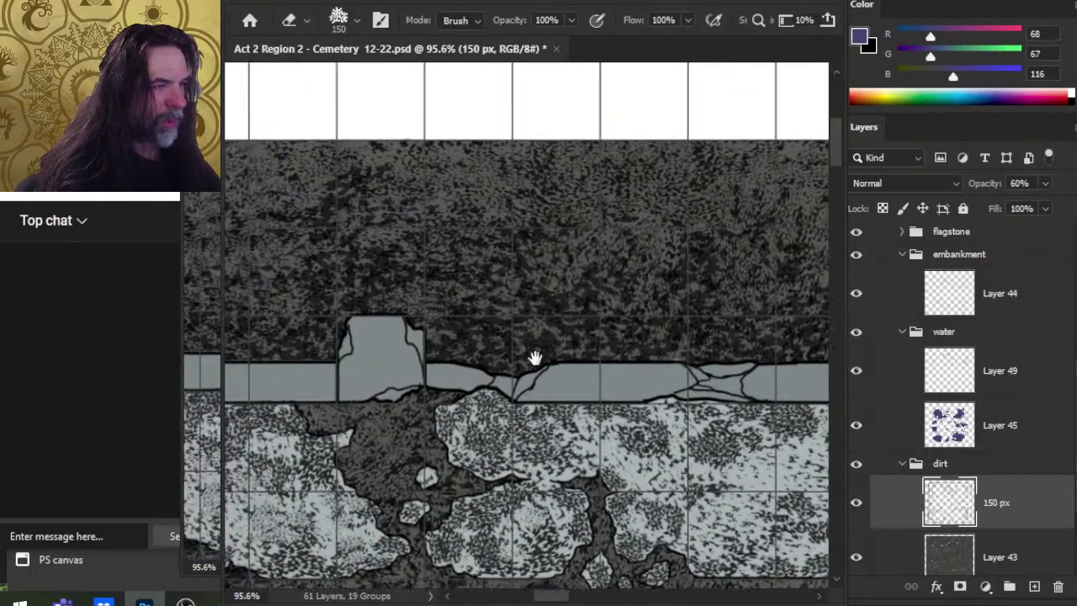
{"action": "left_click_drag", "start_coordinate": [535, 358], "coordinate": [697, 402]}
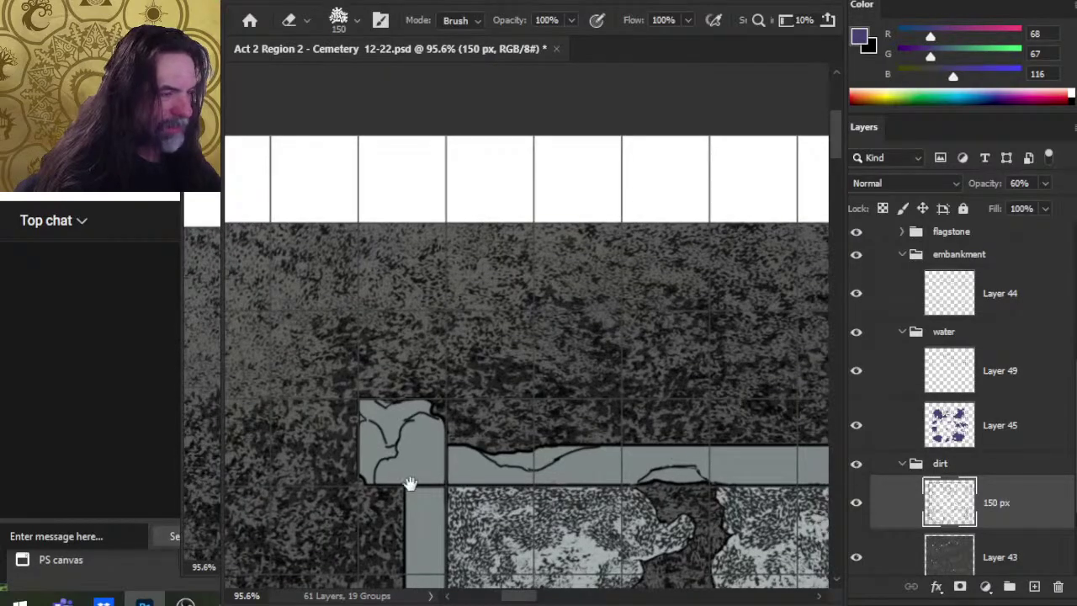
{"action": "left_click_drag", "start_coordinate": [409, 483], "coordinate": [601, 171]}
{"action": "left_click_drag", "start_coordinate": [718, 412], "coordinate": [659, 371]}
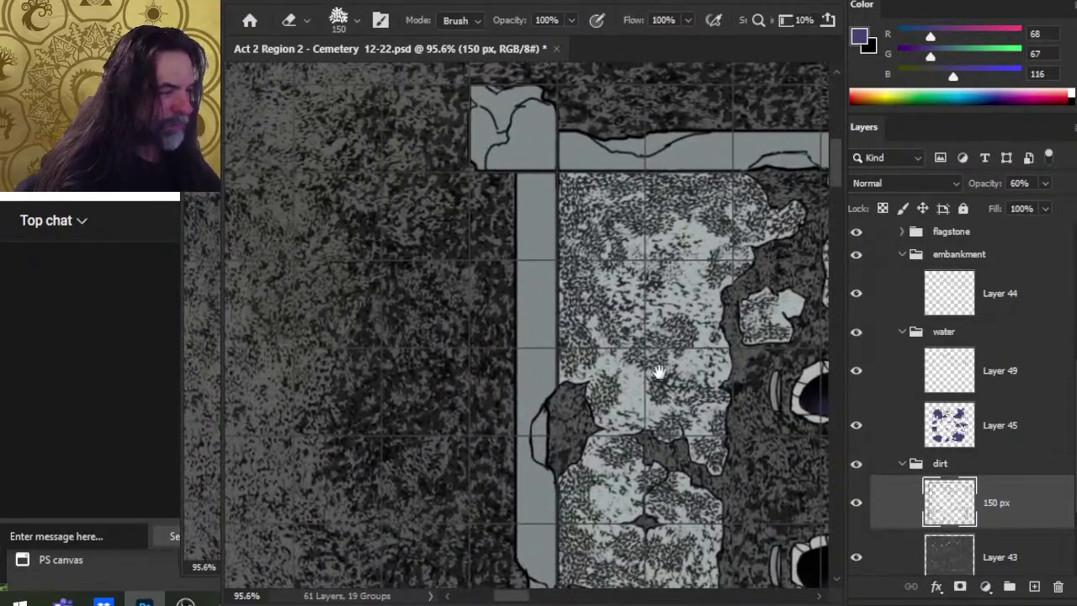
Erase patches of dirt shading outside the northern half of the western boundary wall, down from the northwest corner pillar.
{"action": "left_click_drag", "start_coordinate": [439, 468], "coordinate": [608, 397]}
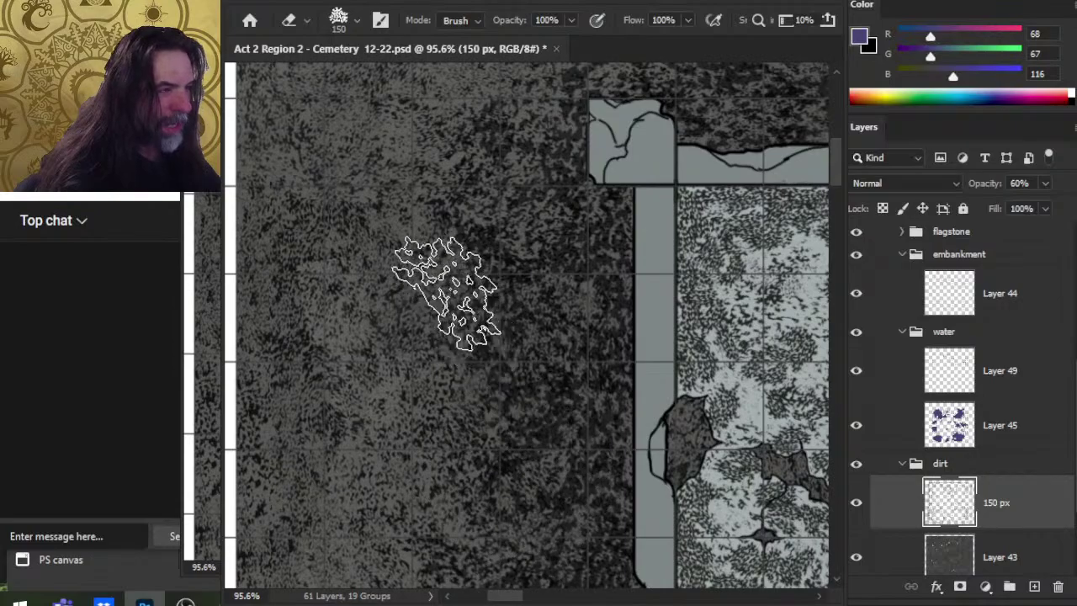
{"action": "left_click_drag", "start_coordinate": [659, 447], "coordinate": [651, 67]}
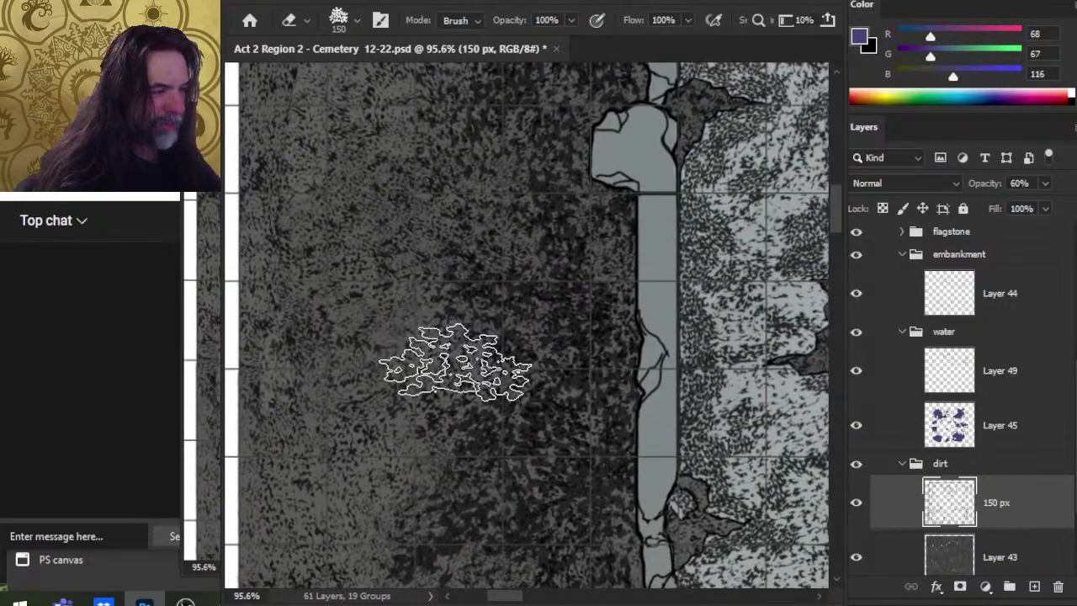
{"action": "mouse_move", "coordinate": [577, 505]}
{"action": "left_mouse_down"}
{"action": "mouse_move", "coordinate": [618, 260]}
{"action": "mouse_move", "coordinate": [604, 265]}
{"action": "left_mouse_up"}
{"action": "left_click_drag", "start_coordinate": [637, 434], "coordinate": [623, 177]}
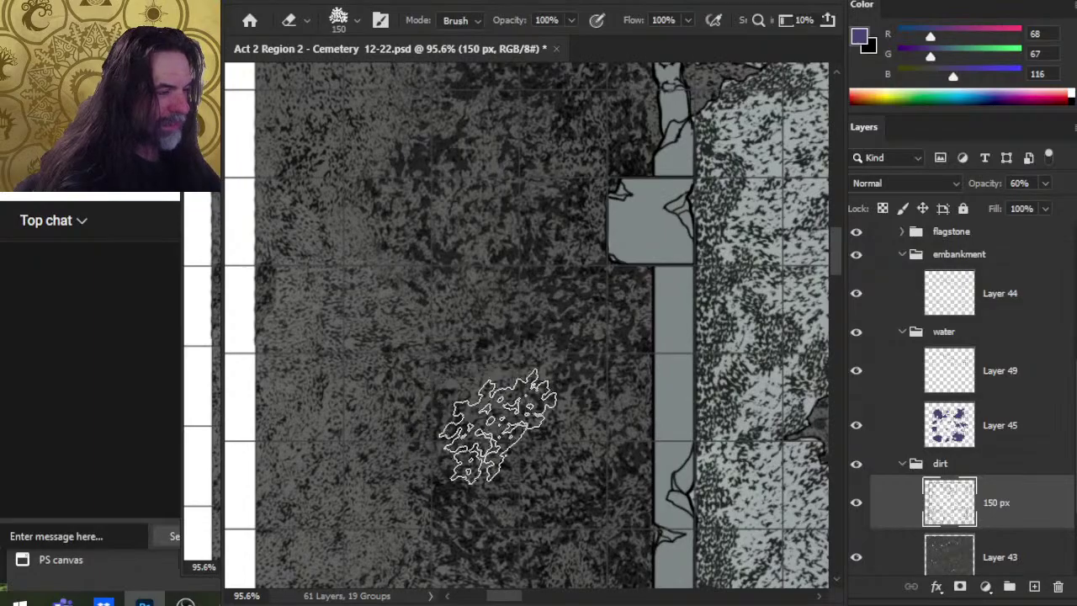
{"action": "left_click_drag", "start_coordinate": [587, 367], "coordinate": [520, 252]}
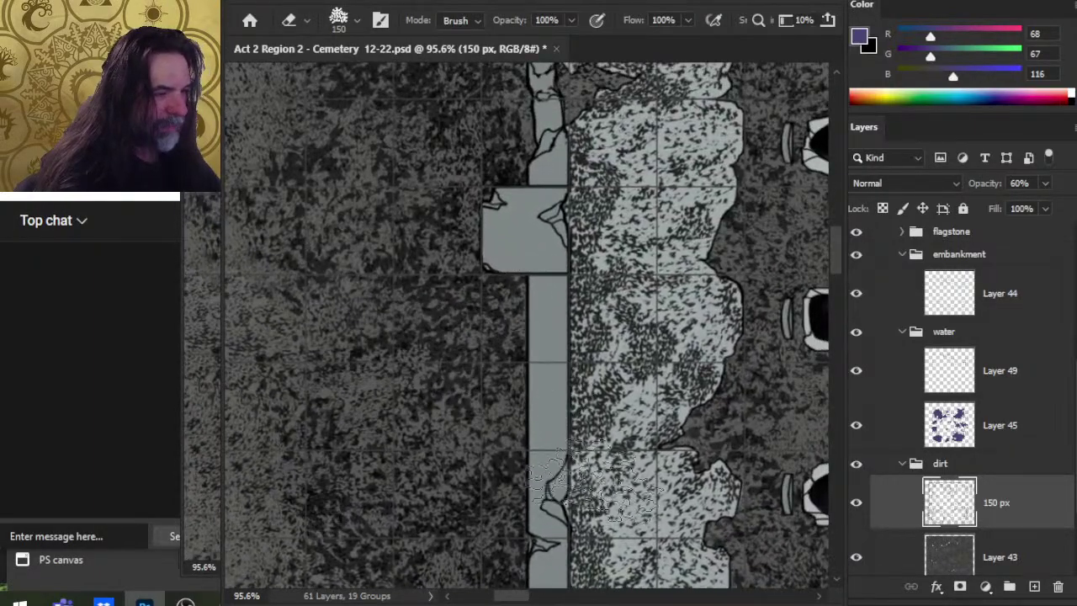
{"action": "key", "text": "z"}
{"action": "left_click_drag", "start_coordinate": [670, 407], "coordinate": [589, 413]}
{"action": "mouse_move", "coordinate": [716, 428]}
{"action": "left_mouse_down"}
{"action": "mouse_move", "coordinate": [392, 339]}
{"action": "mouse_move", "coordinate": [639, 254]}
{"action": "mouse_move", "coordinate": [621, 257]}
{"action": "left_mouse_up"}
{"action": "left_click_drag", "start_coordinate": [542, 345], "coordinate": [624, 344]}
{"action": "key", "text": "e"}
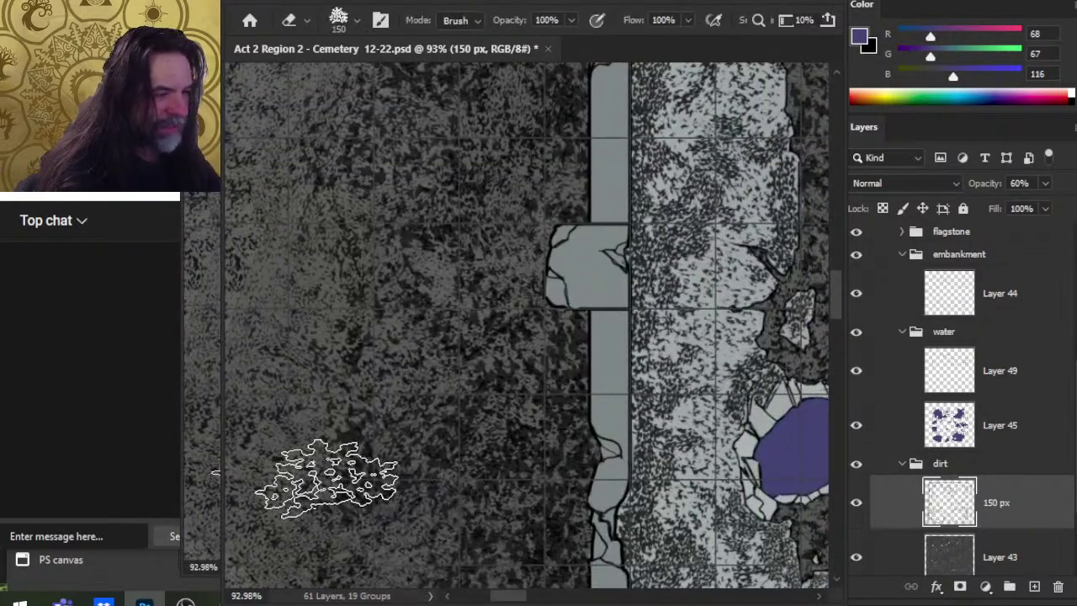
Lighten the dirt outside the western wall from the fallen rubble at its broken gap down to the southwest corner.
{"action": "mouse_move", "coordinate": [524, 402]}
{"action": "left_mouse_down"}
{"action": "mouse_move", "coordinate": [568, 68]}
{"action": "mouse_move", "coordinate": [573, 217]}
{"action": "mouse_move", "coordinate": [577, 144]}
{"action": "left_mouse_up"}
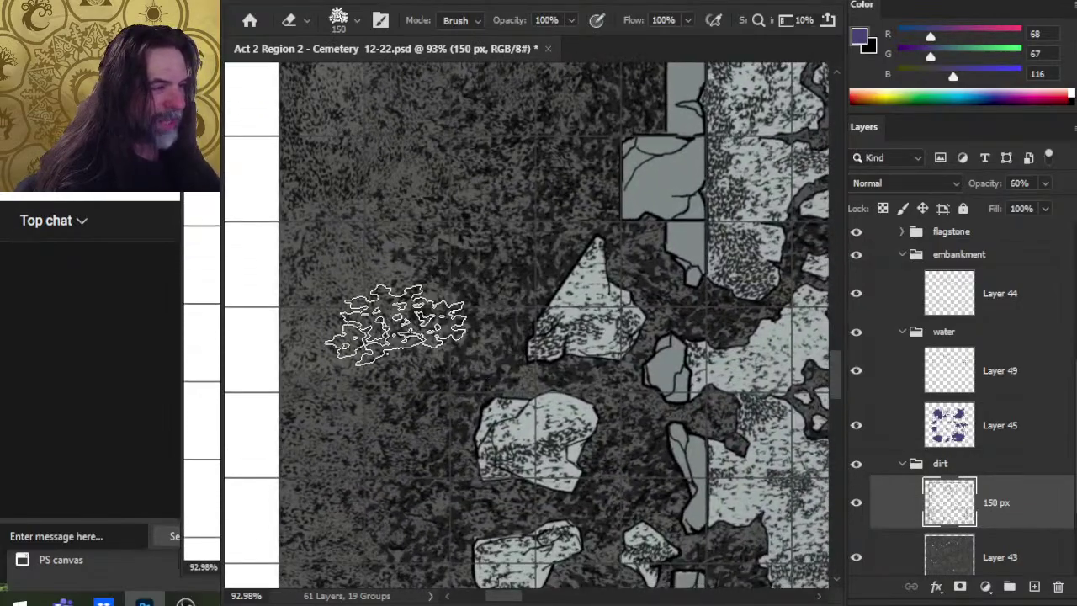
{"action": "mouse_move", "coordinate": [545, 463]}
{"action": "left_mouse_down"}
{"action": "mouse_move", "coordinate": [619, 168]}
{"action": "mouse_move", "coordinate": [611, 158]}
{"action": "left_mouse_up"}
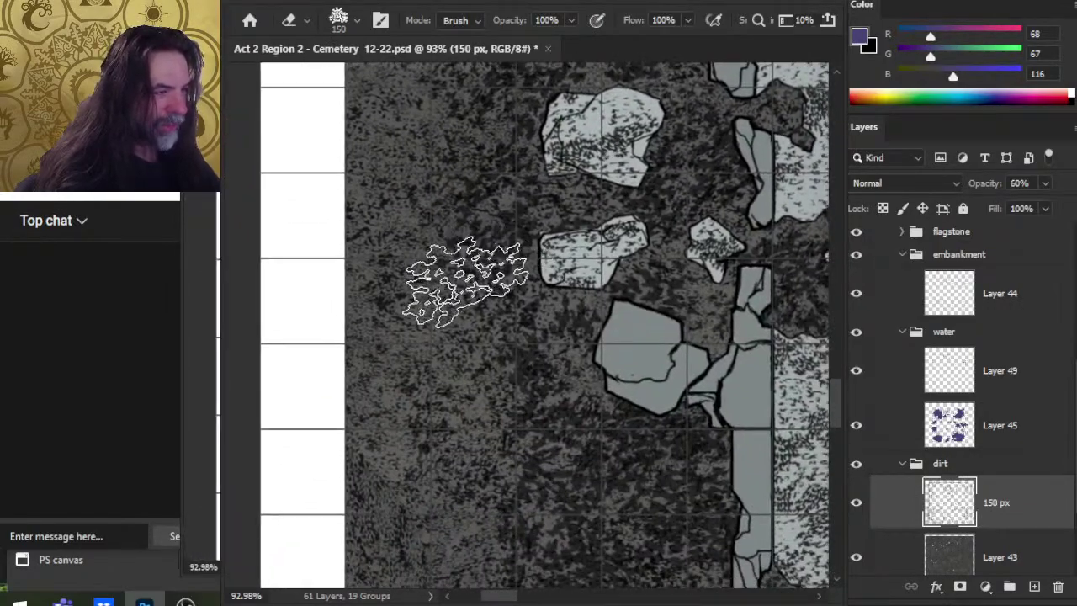
{"action": "mouse_move", "coordinate": [505, 434]}
{"action": "left_mouse_down"}
{"action": "mouse_move", "coordinate": [561, 271]}
{"action": "mouse_move", "coordinate": [551, 148]}
{"action": "left_mouse_up"}
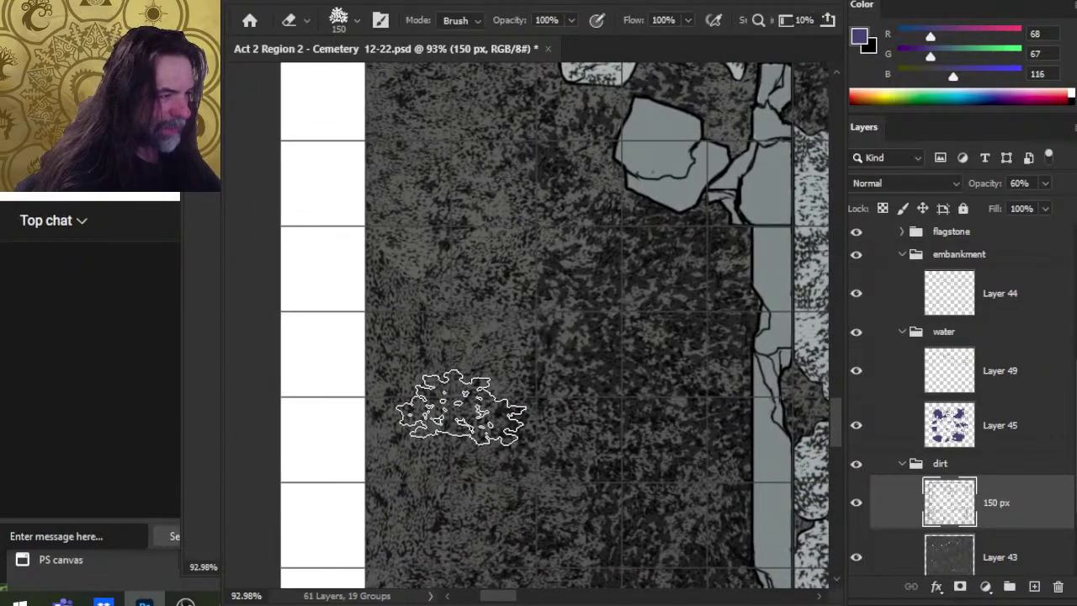
{"action": "mouse_move", "coordinate": [587, 356]}
{"action": "left_mouse_down"}
{"action": "mouse_move", "coordinate": [580, 160]}
{"action": "mouse_move", "coordinate": [593, 99]}
{"action": "left_mouse_up"}
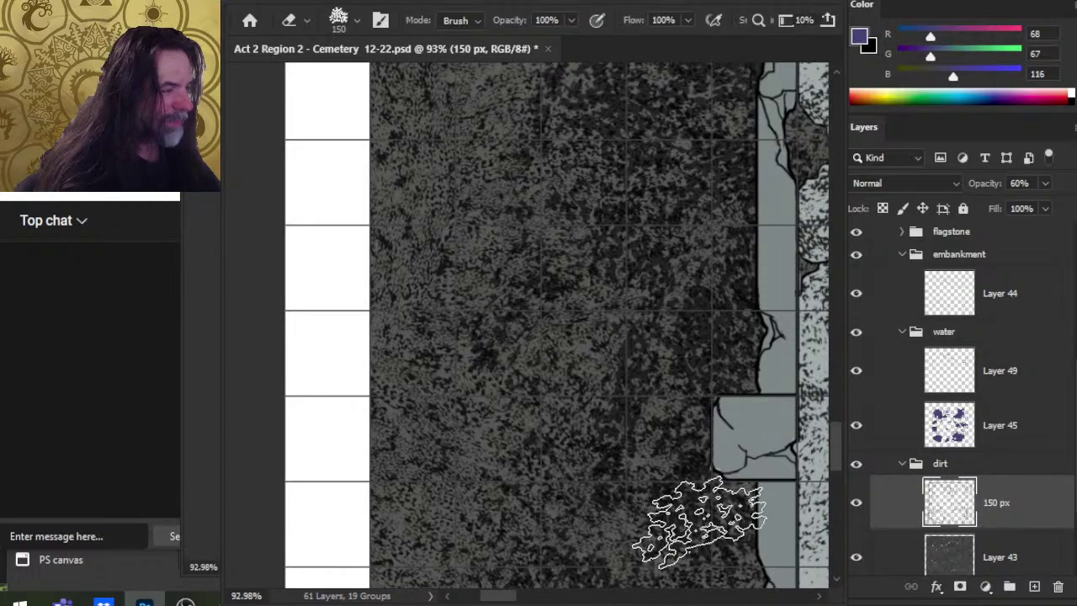
{"action": "left_click_drag", "start_coordinate": [581, 503], "coordinate": [623, 171]}
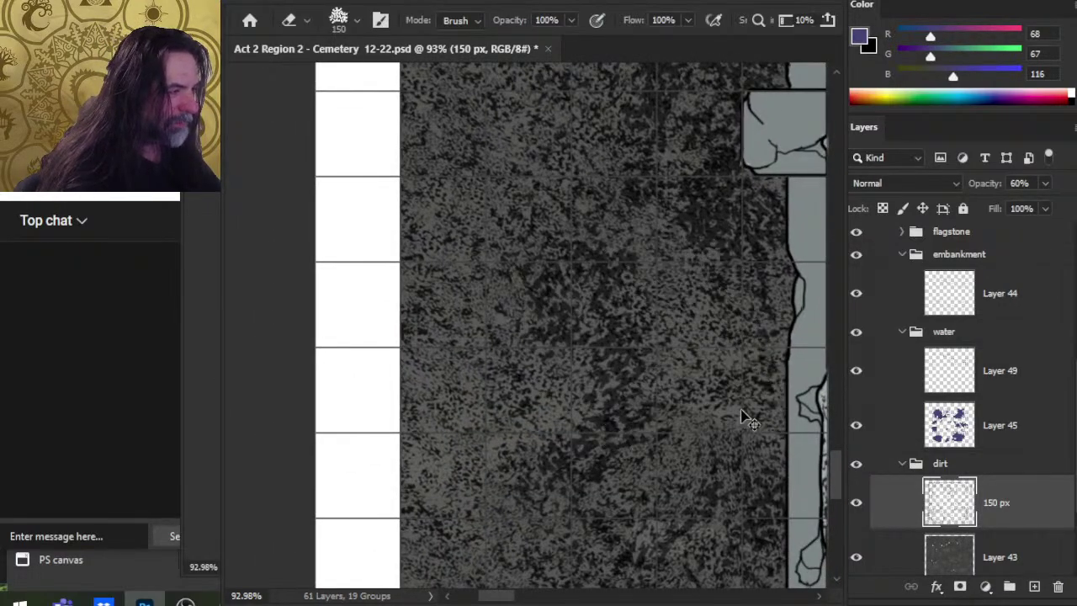
{"action": "left_click_drag", "start_coordinate": [656, 458], "coordinate": [586, 178]}
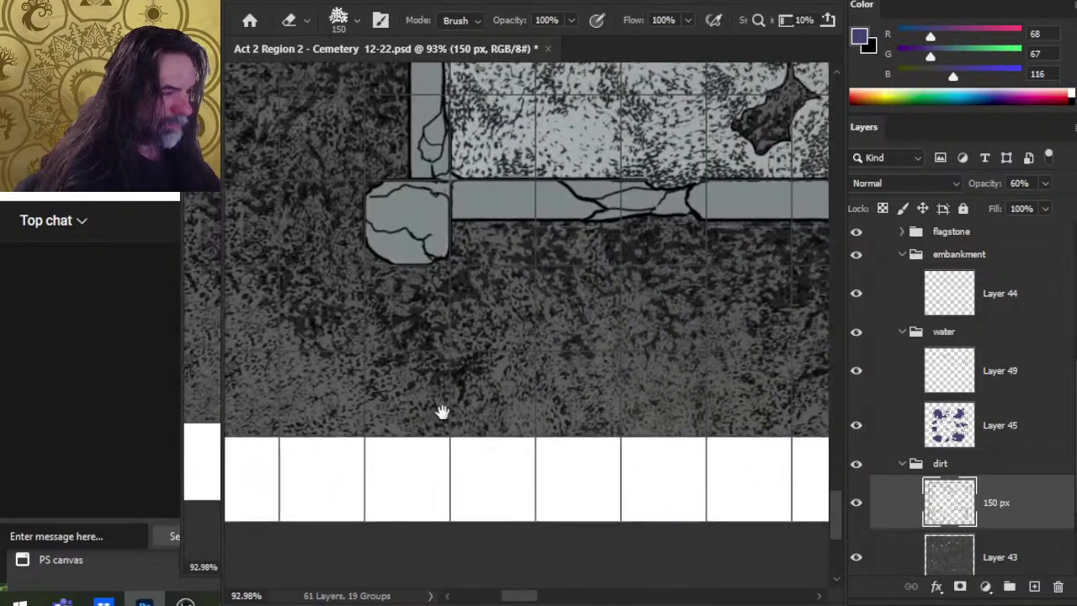
Lighten the dirt below the southern wall from the southwest corner pillar eastward to the rubble.
{"action": "left_click_drag", "start_coordinate": [711, 363], "coordinate": [645, 388]}
{"action": "left_click_drag", "start_coordinate": [451, 425], "coordinate": [456, 418]}
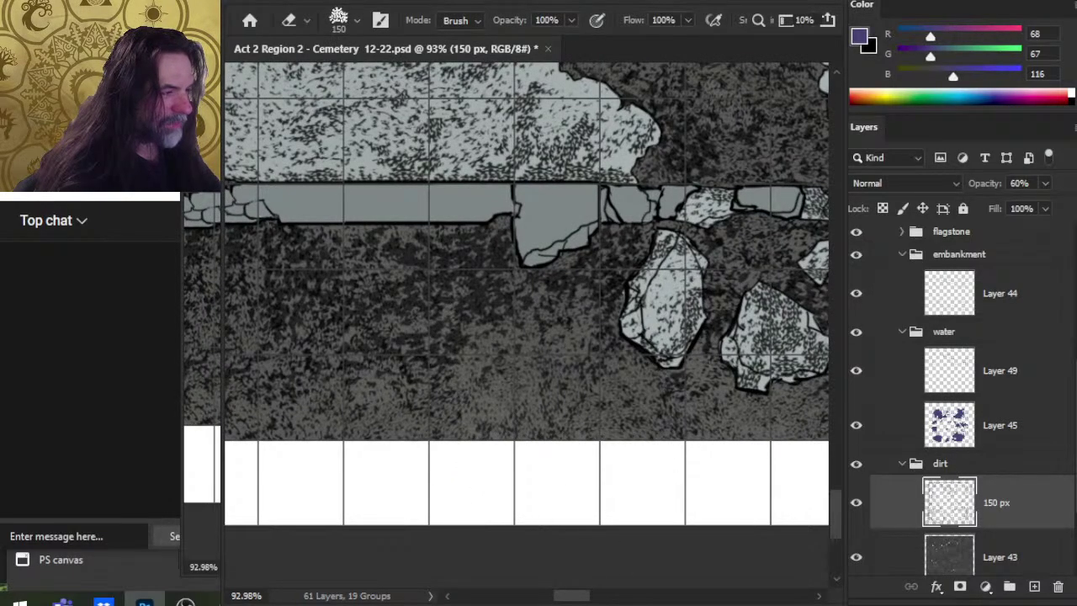
{"action": "left_click_drag", "start_coordinate": [655, 433], "coordinate": [404, 412]}
Examine the dirt shading around the southern cracked paving, the broken southern wall and the flooded southeastern graves.
{"action": "mouse_move", "coordinate": [562, 246]}
{"action": "left_mouse_down"}
{"action": "mouse_move", "coordinate": [578, 422]}
{"action": "mouse_move", "coordinate": [658, 525]}
{"action": "left_mouse_up"}
{"action": "left_click_drag", "start_coordinate": [685, 368], "coordinate": [395, 375]}
{"action": "mouse_move", "coordinate": [683, 290]}
{"action": "left_mouse_down"}
{"action": "mouse_move", "coordinate": [625, 519]}
{"action": "mouse_move", "coordinate": [497, 402]}
{"action": "mouse_move", "coordinate": [654, 345]}
{"action": "mouse_move", "coordinate": [565, 387]}
{"action": "mouse_move", "coordinate": [429, 281]}
{"action": "mouse_move", "coordinate": [449, 149]}
{"action": "mouse_move", "coordinate": [613, 312]}
{"action": "mouse_move", "coordinate": [623, 280]}
{"action": "mouse_move", "coordinate": [592, 241]}
{"action": "mouse_move", "coordinate": [595, 223]}
{"action": "left_mouse_up"}
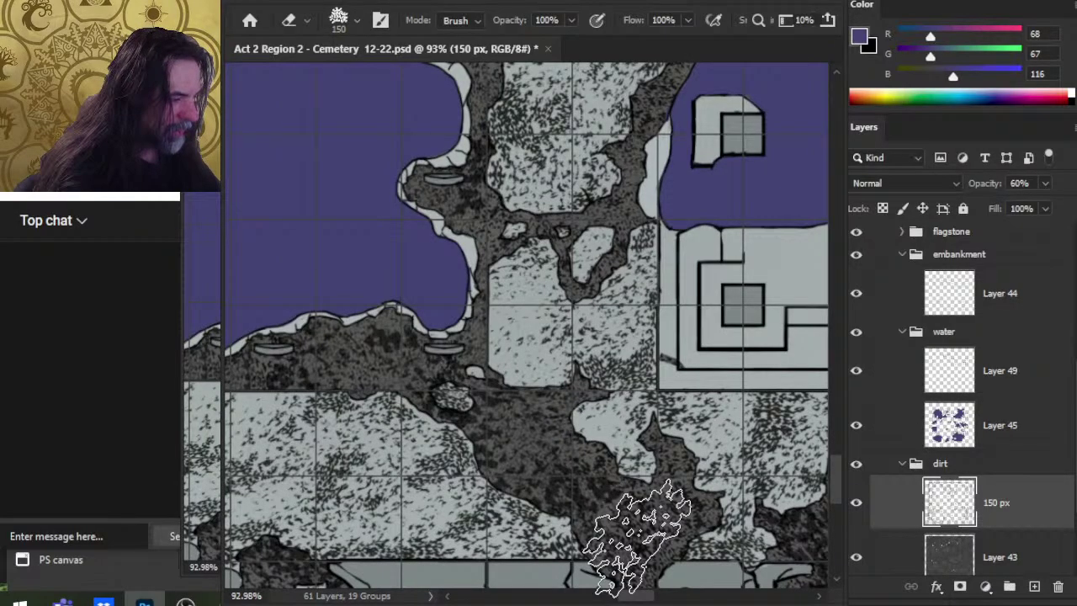
{"action": "mouse_move", "coordinate": [627, 400]}
{"action": "left_mouse_down"}
{"action": "mouse_move", "coordinate": [531, 348]}
{"action": "mouse_move", "coordinate": [406, 252]}
{"action": "left_mouse_up"}
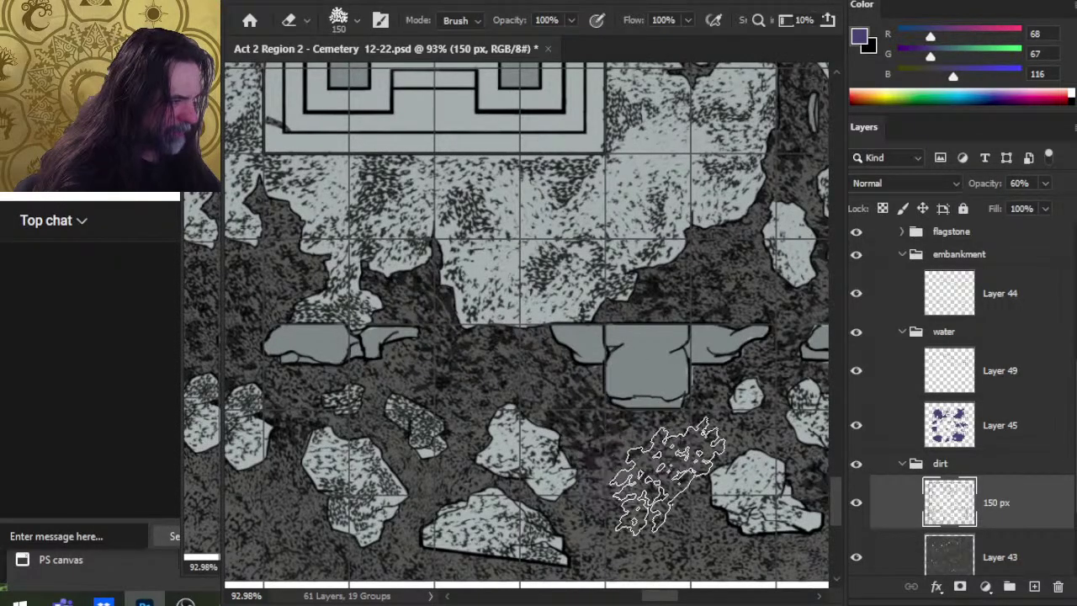
{"action": "left_click_drag", "start_coordinate": [697, 244], "coordinate": [404, 284]}
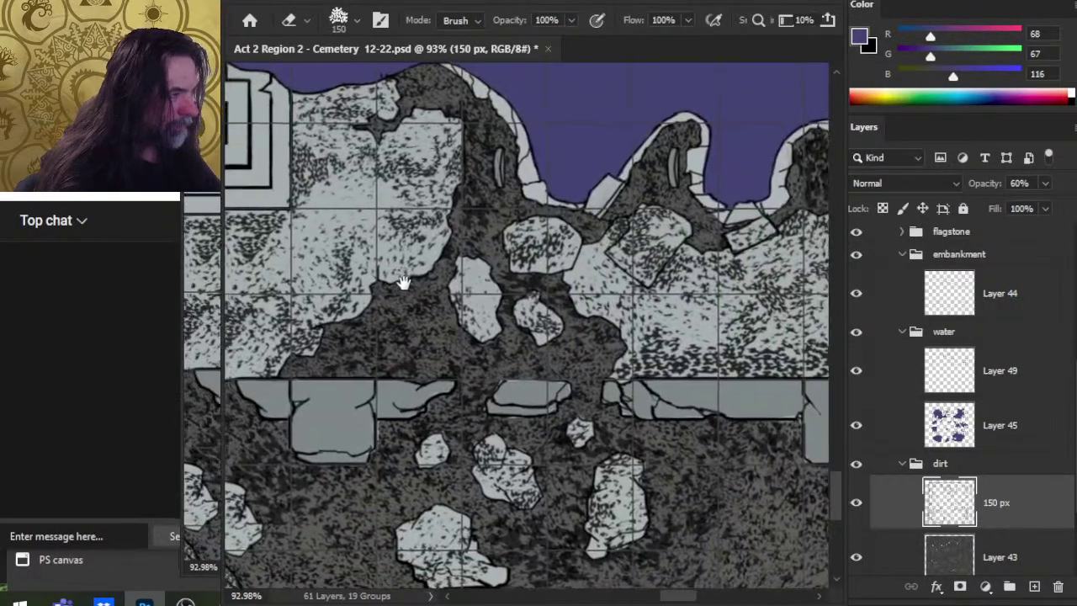
{"action": "left_click_drag", "start_coordinate": [698, 261], "coordinate": [486, 363]}
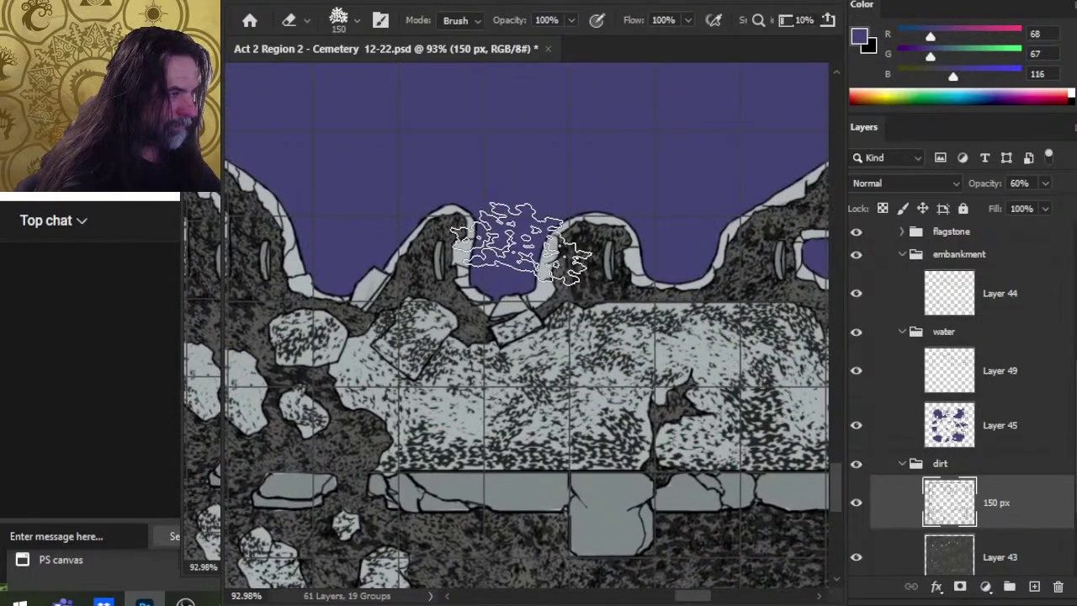
{"action": "left_click_drag", "start_coordinate": [684, 378], "coordinate": [438, 429]}
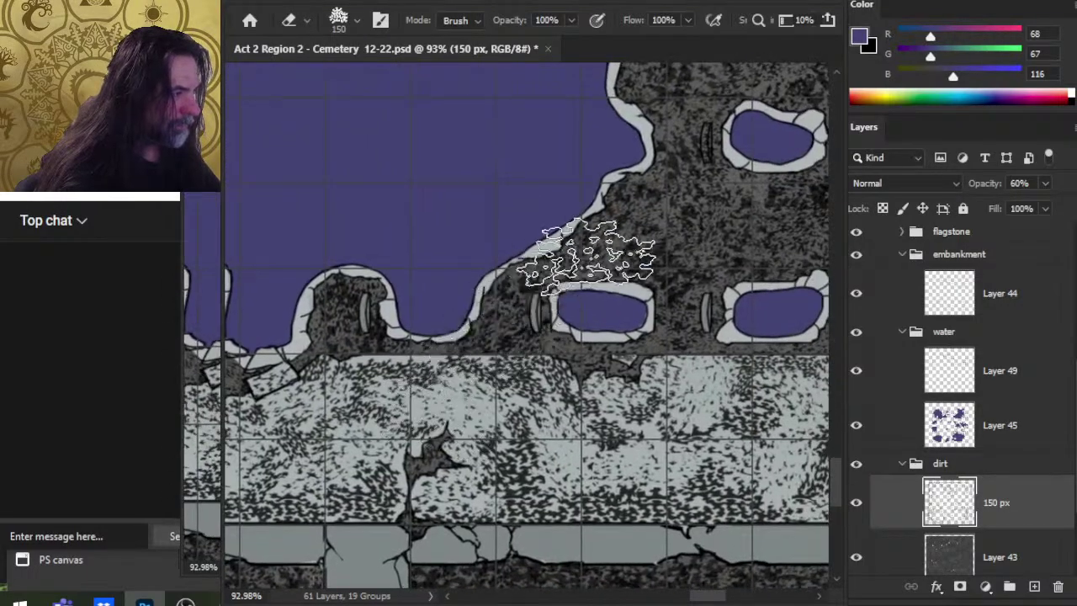
{"action": "mouse_move", "coordinate": [725, 415]}
{"action": "left_mouse_down"}
{"action": "mouse_move", "coordinate": [520, 421]}
{"action": "mouse_move", "coordinate": [440, 344]}
{"action": "mouse_move", "coordinate": [631, 214]}
{"action": "mouse_move", "coordinate": [572, 239]}
{"action": "mouse_move", "coordinate": [546, 272]}
{"action": "mouse_move", "coordinate": [469, 423]}
{"action": "left_mouse_up"}
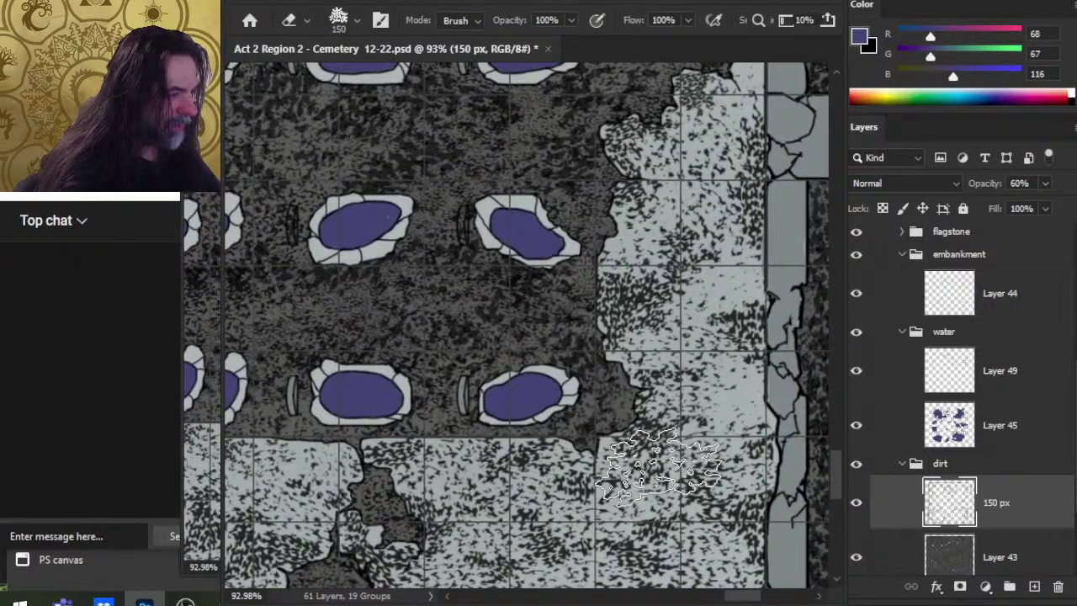
{"action": "mouse_move", "coordinate": [675, 284]}
{"action": "left_mouse_down"}
{"action": "mouse_move", "coordinate": [648, 412]}
{"action": "mouse_move", "coordinate": [738, 507]}
{"action": "mouse_move", "coordinate": [766, 513]}
{"action": "left_mouse_up"}
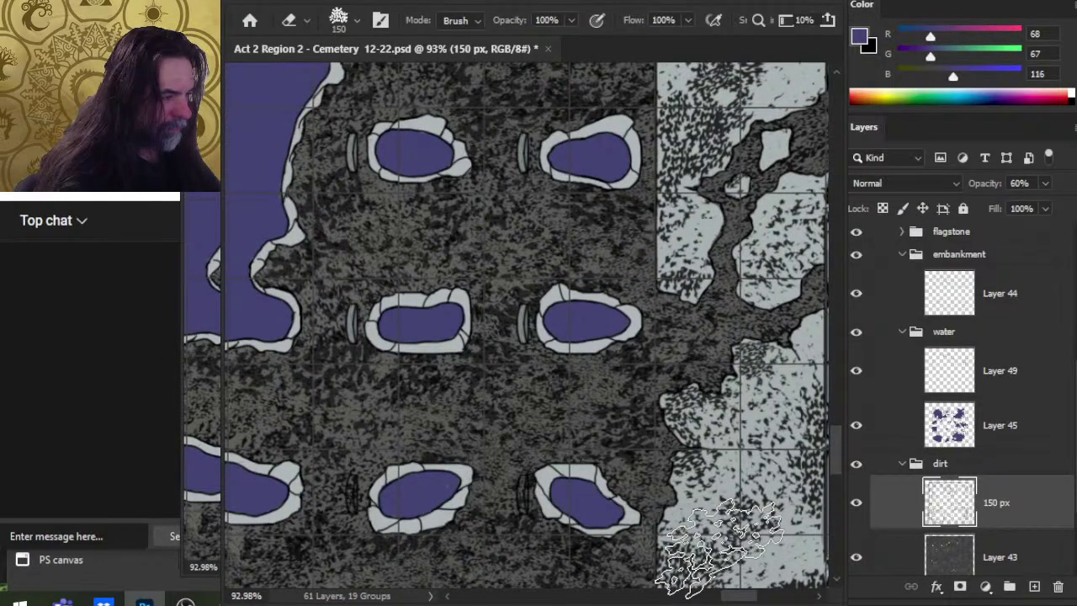
{"action": "mouse_move", "coordinate": [649, 237]}
{"action": "left_mouse_down"}
{"action": "mouse_move", "coordinate": [715, 449]}
{"action": "mouse_move", "coordinate": [744, 499]}
{"action": "left_mouse_up"}
{"action": "left_click_drag", "start_coordinate": [659, 509], "coordinate": [732, 404]}
{"action": "left_click_drag", "start_coordinate": [577, 433], "coordinate": [619, 368]}
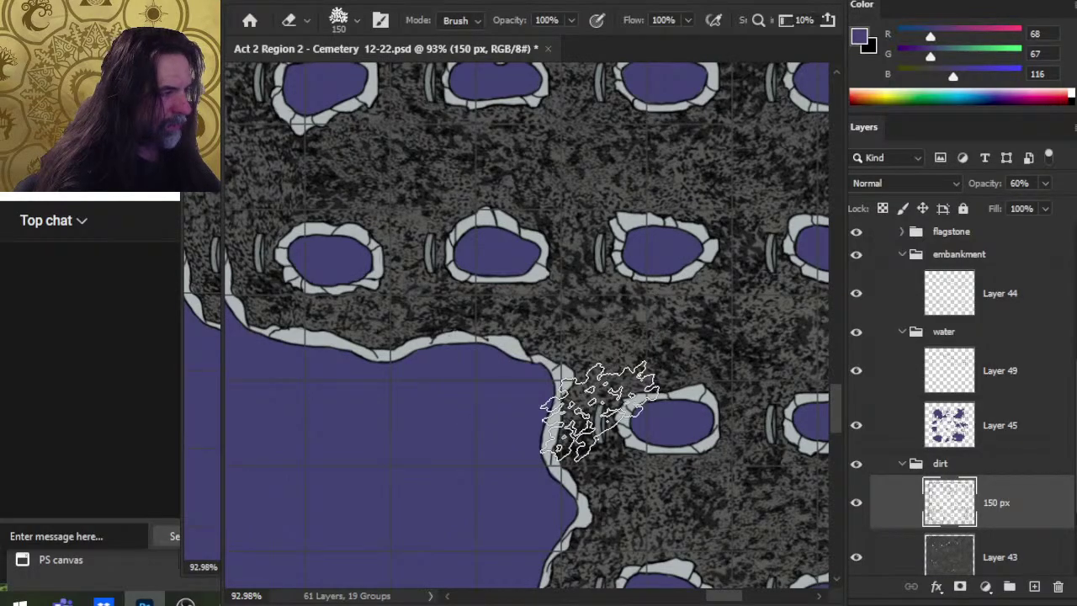
Examine the dirt shading north of the southeastern flooded pit, around the square tombs and across to the eastern edge.
{"action": "left_click_drag", "start_coordinate": [602, 260], "coordinate": [506, 404]}
{"action": "left_click_drag", "start_coordinate": [775, 324], "coordinate": [575, 320]}
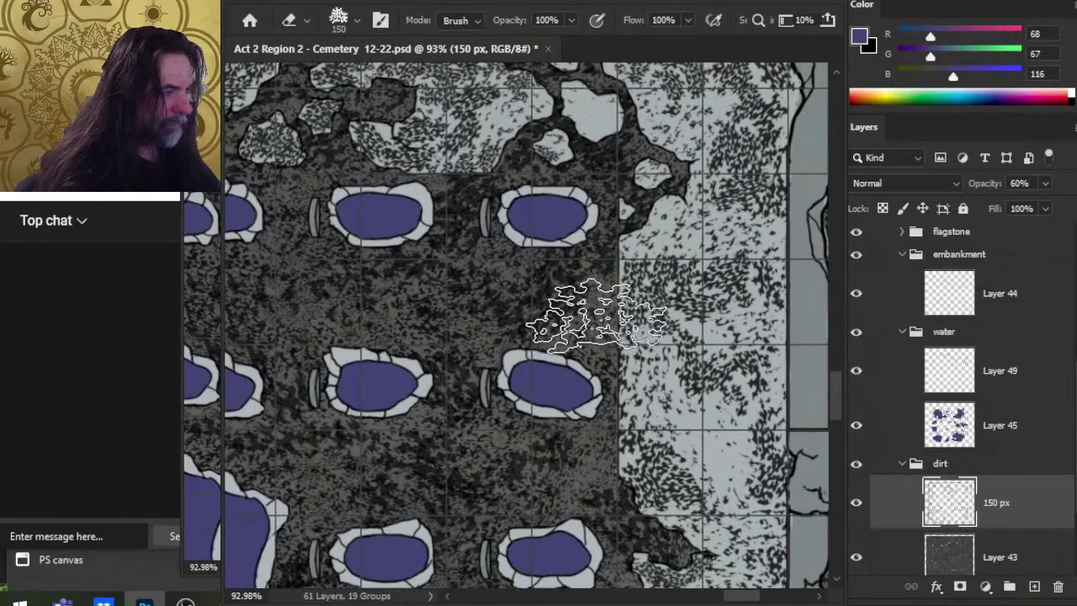
{"action": "left_click_drag", "start_coordinate": [691, 265], "coordinate": [712, 457]}
{"action": "left_click_drag", "start_coordinate": [596, 253], "coordinate": [613, 323]}
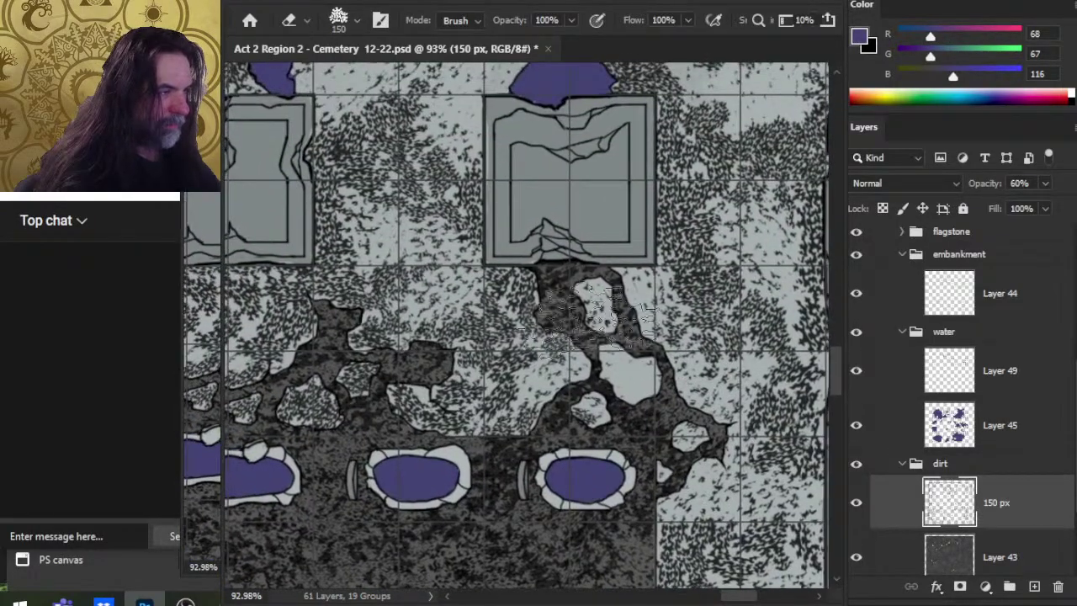
{"action": "left_click_drag", "start_coordinate": [471, 303], "coordinate": [630, 269]}
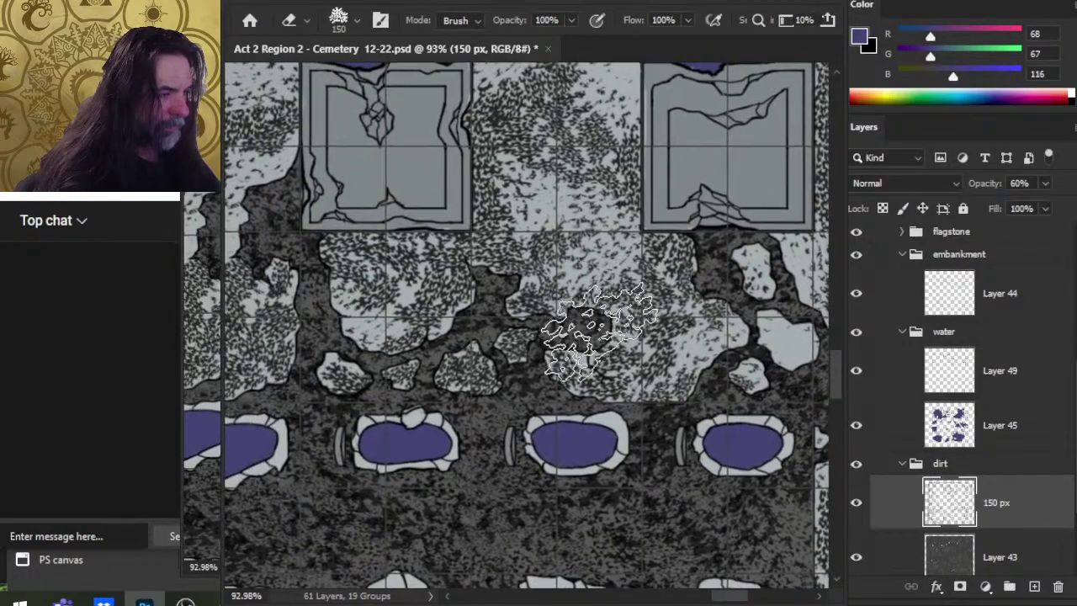
{"action": "left_click_drag", "start_coordinate": [254, 270], "coordinate": [671, 392]}
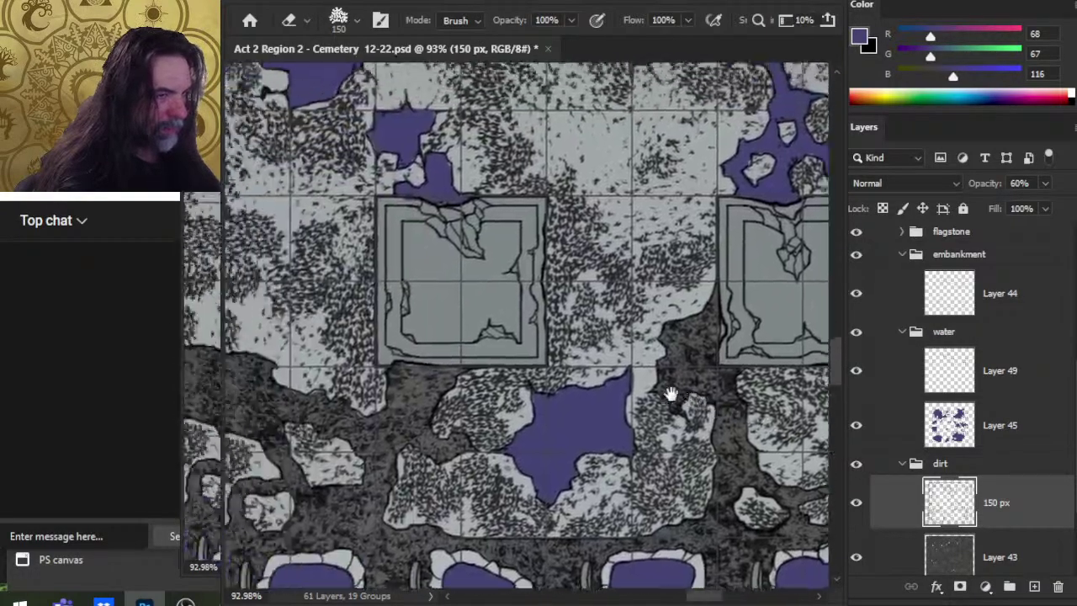
{"action": "mouse_move", "coordinate": [460, 326]}
{"action": "left_mouse_down"}
{"action": "mouse_move", "coordinate": [671, 394]}
{"action": "mouse_move", "coordinate": [397, 288]}
{"action": "left_mouse_up"}
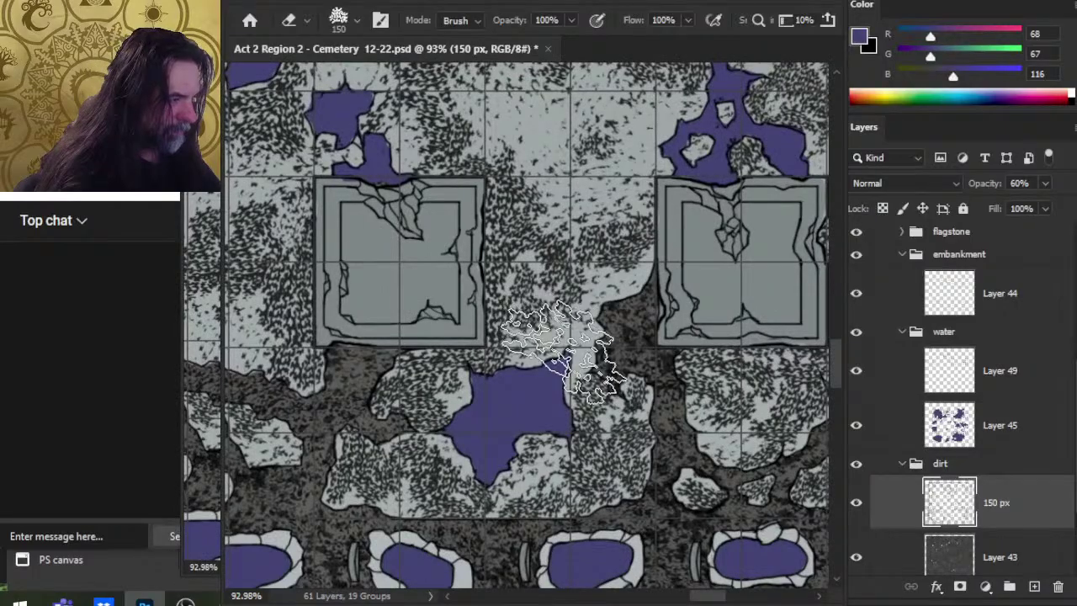
{"action": "left_click_drag", "start_coordinate": [659, 286], "coordinate": [424, 558]}
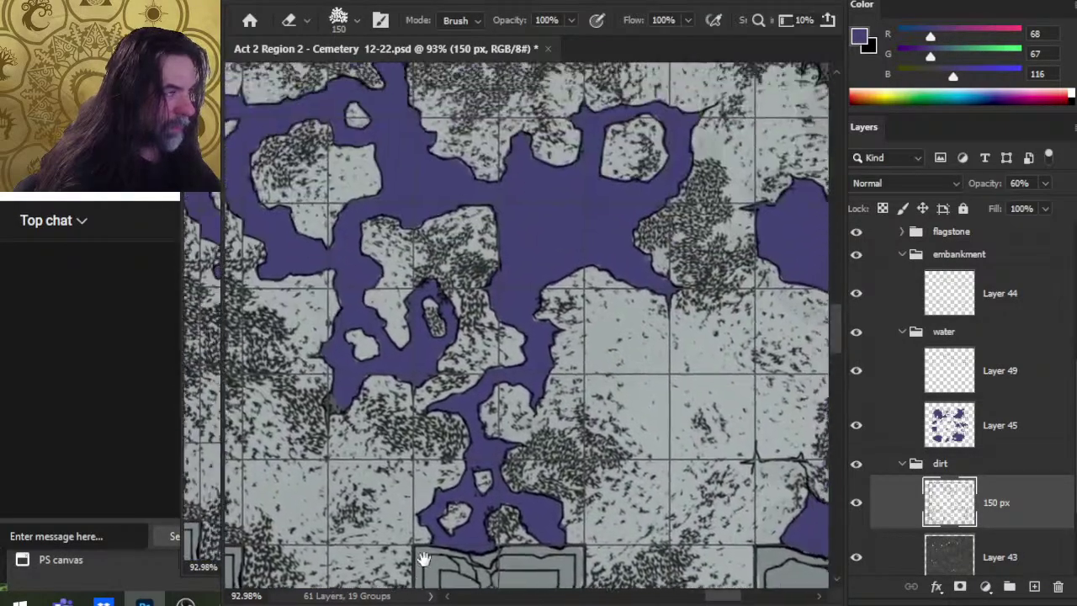
{"action": "left_click_drag", "start_coordinate": [697, 318], "coordinate": [299, 381]}
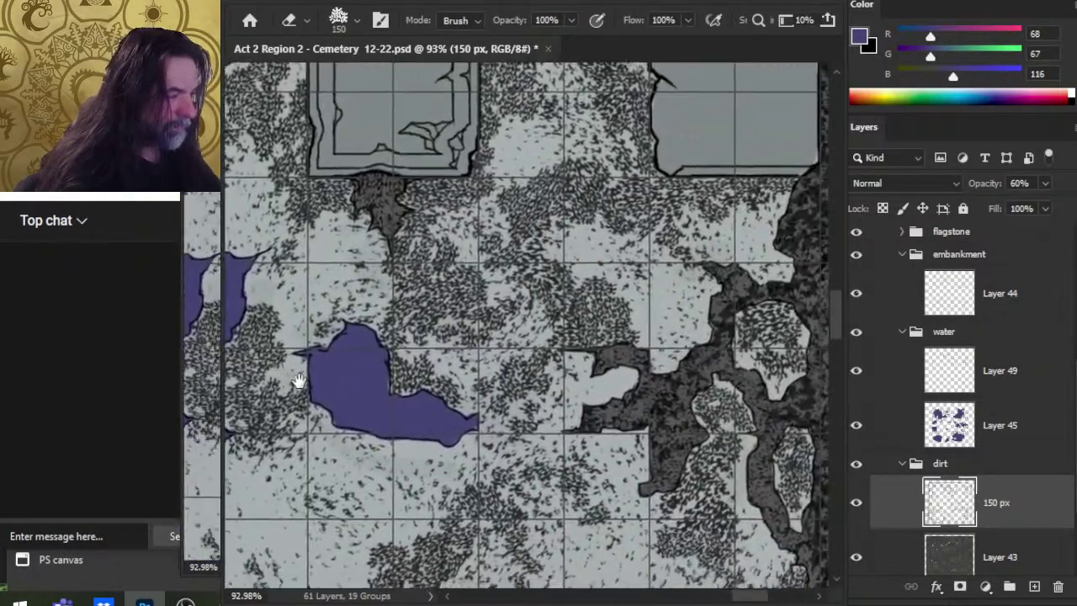
{"action": "left_click_drag", "start_coordinate": [700, 401], "coordinate": [547, 433]}
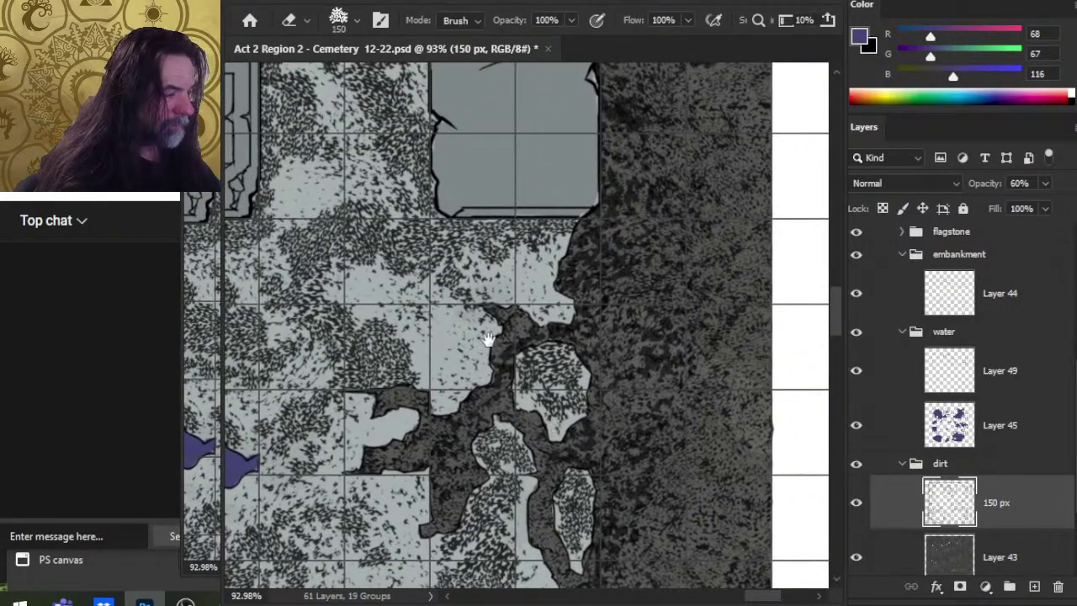
Examine the dirt shading from the eastern edge across the central tombs to the graves southwest of the northeastern flooded pit.
{"action": "left_click_drag", "start_coordinate": [488, 338], "coordinate": [704, 561]}
{"action": "left_click_drag", "start_coordinate": [589, 354], "coordinate": [712, 580]}
{"action": "left_click_drag", "start_coordinate": [541, 473], "coordinate": [703, 541]}
{"action": "key", "text": "z"}
{"action": "left_click_drag", "start_coordinate": [600, 451], "coordinate": [736, 229]}
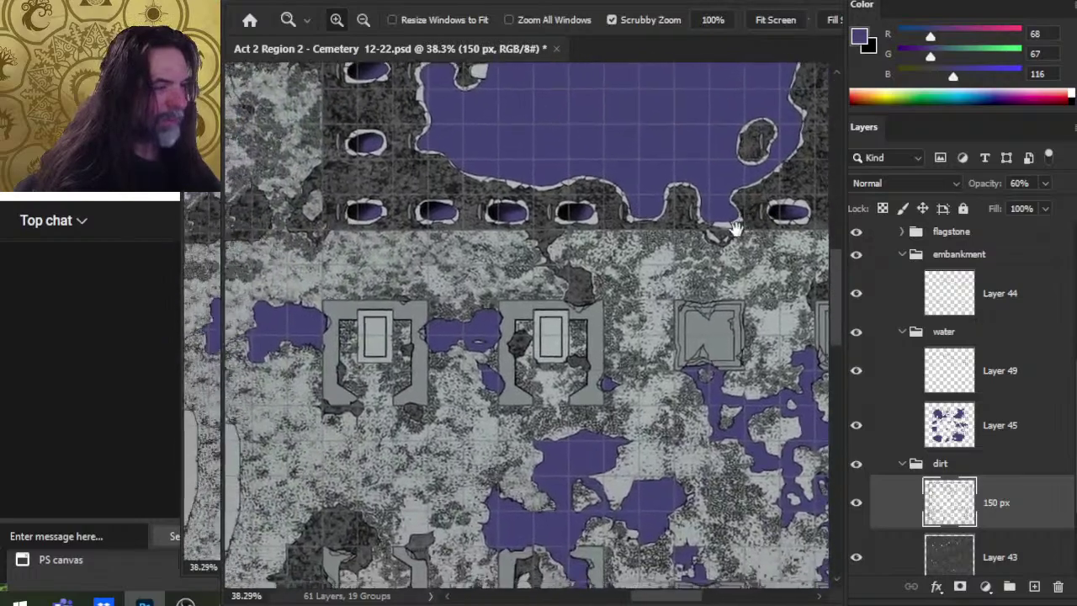
{"action": "left_click_drag", "start_coordinate": [519, 373], "coordinate": [765, 429]}
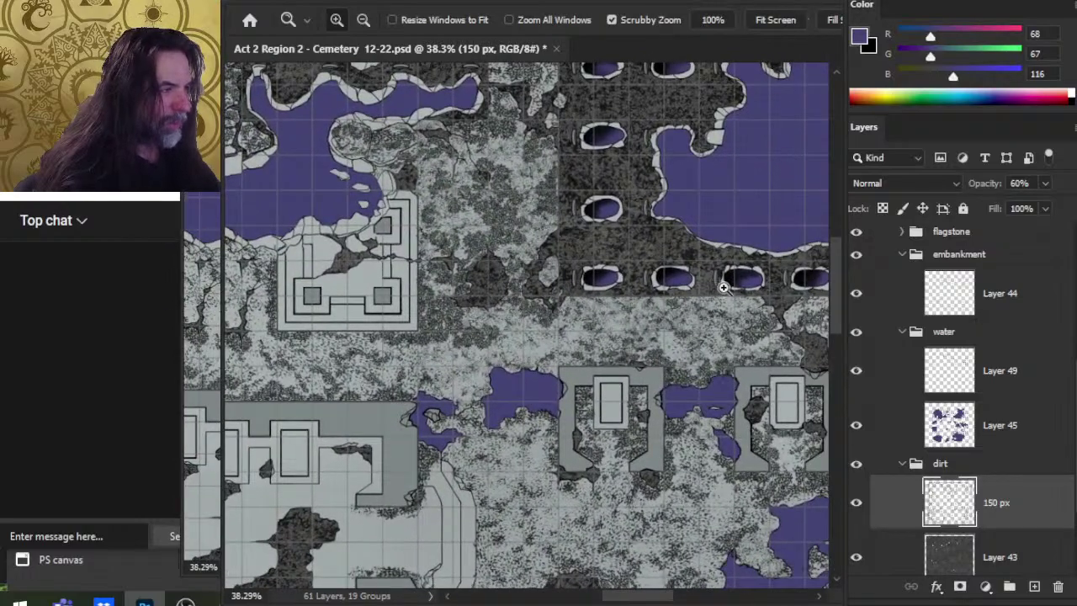
{"action": "mouse_move", "coordinate": [723, 288]}
{"action": "left_mouse_down"}
{"action": "mouse_move", "coordinate": [755, 258]}
{"action": "mouse_move", "coordinate": [787, 252]}
{"action": "left_mouse_up"}
{"action": "left_click_drag", "start_coordinate": [720, 300], "coordinate": [630, 371]}
{"action": "key", "text": "e"}
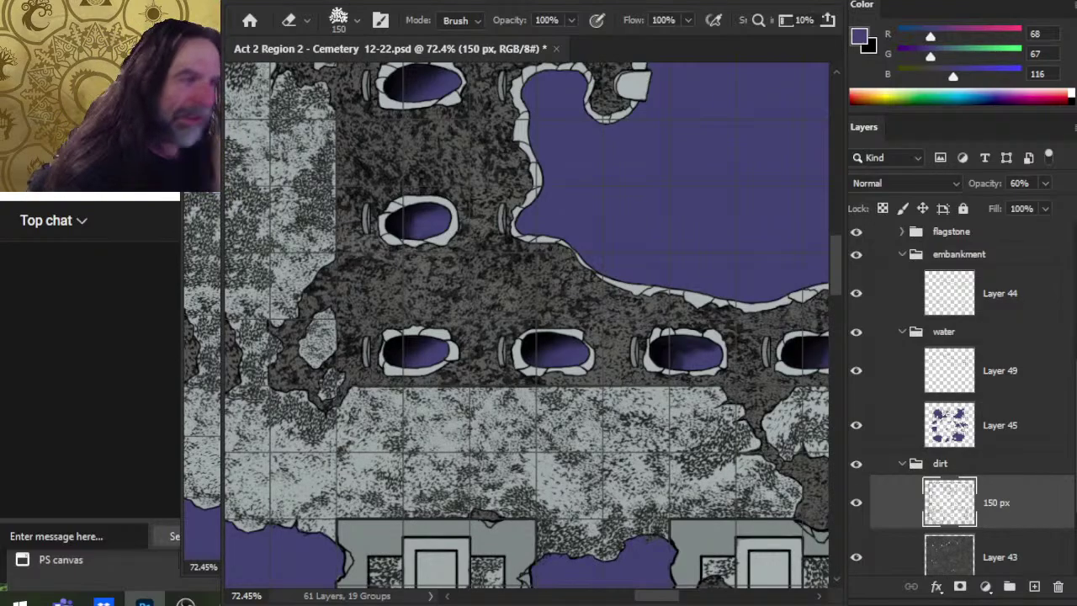
Examine the dirt shading from the northeastern pit's western bank along the northern wall to the northwest corner.
{"action": "key", "text": "space"}
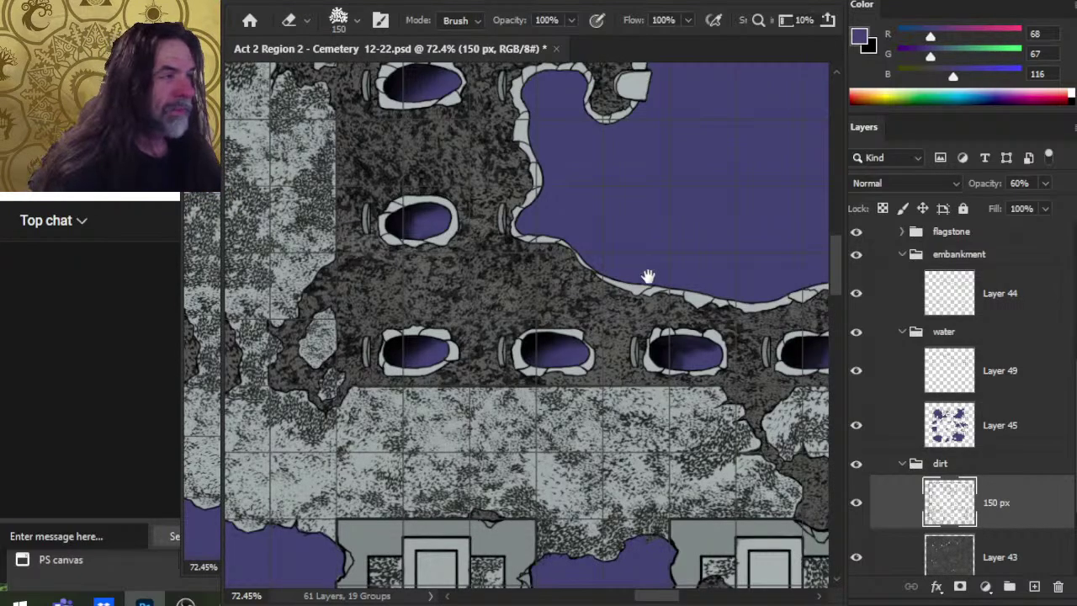
{"action": "left_click_drag", "start_coordinate": [647, 277], "coordinate": [719, 525]}
{"action": "left_click_drag", "start_coordinate": [693, 352], "coordinate": [361, 479]}
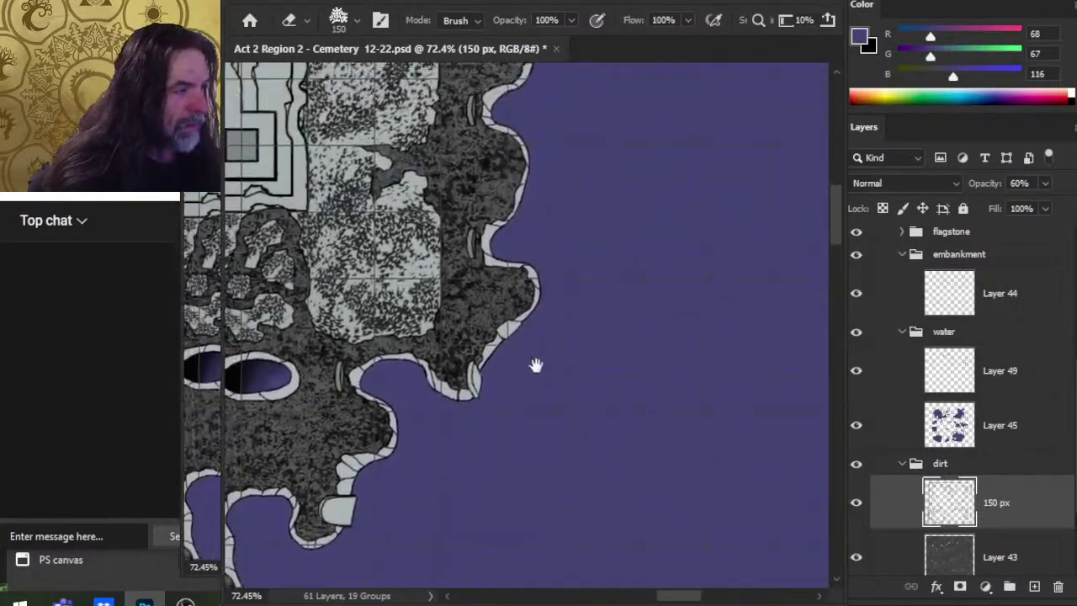
{"action": "left_click_drag", "start_coordinate": [537, 365], "coordinate": [584, 524]}
{"action": "key", "text": "space"}
{"action": "left_click_drag", "start_coordinate": [750, 314], "coordinate": [409, 443]}
{"action": "left_click_drag", "start_coordinate": [655, 537], "coordinate": [775, 382]}
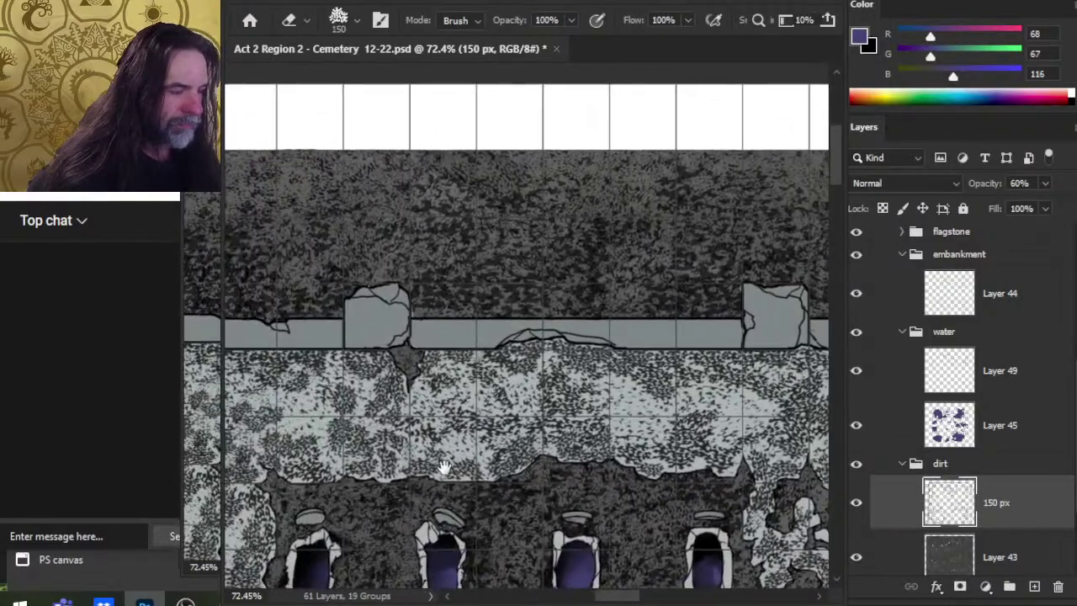
{"action": "mouse_move", "coordinate": [442, 465]}
{"action": "left_mouse_down"}
{"action": "mouse_move", "coordinate": [636, 266]}
{"action": "mouse_move", "coordinate": [618, 259]}
{"action": "left_mouse_up"}
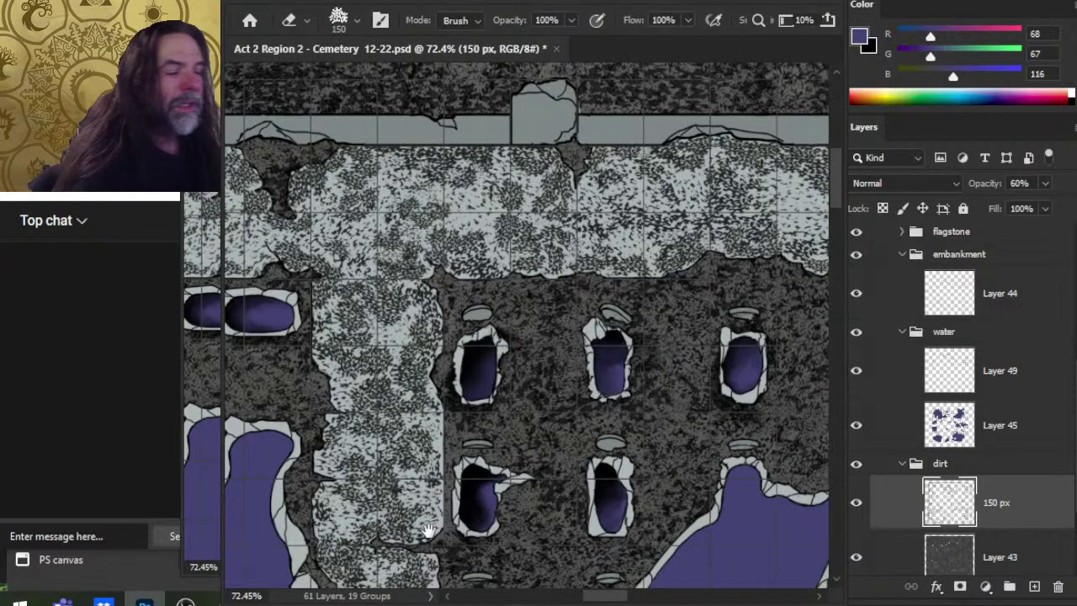
{"action": "mouse_move", "coordinate": [522, 447]}
{"action": "left_mouse_down"}
{"action": "mouse_move", "coordinate": [770, 241]}
{"action": "mouse_move", "coordinate": [570, 286]}
{"action": "mouse_move", "coordinate": [729, 433]}
{"action": "mouse_move", "coordinate": [654, 269]}
{"action": "mouse_move", "coordinate": [750, 277]}
{"action": "mouse_move", "coordinate": [734, 525]}
{"action": "mouse_move", "coordinate": [703, 556]}
{"action": "mouse_move", "coordinate": [662, 498]}
{"action": "mouse_move", "coordinate": [589, 434]}
{"action": "left_mouse_up"}
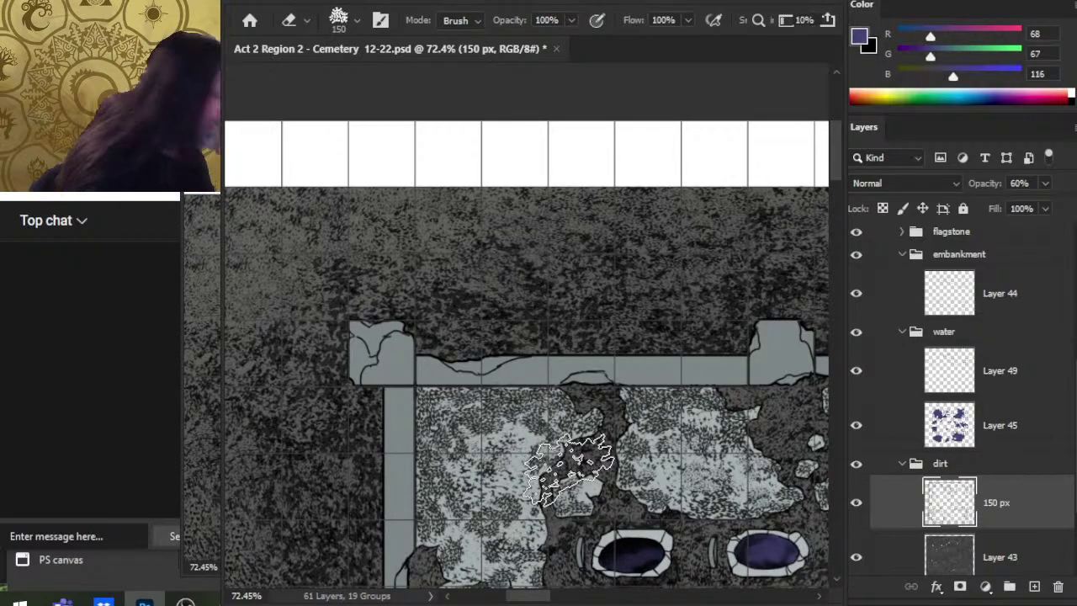
Examine the dirt shading down the northern half of the western wall and around the northwestern flooded pit.
{"action": "left_click_drag", "start_coordinate": [559, 390], "coordinate": [680, 211]}
{"action": "left_click_drag", "start_coordinate": [621, 466], "coordinate": [628, 375]}
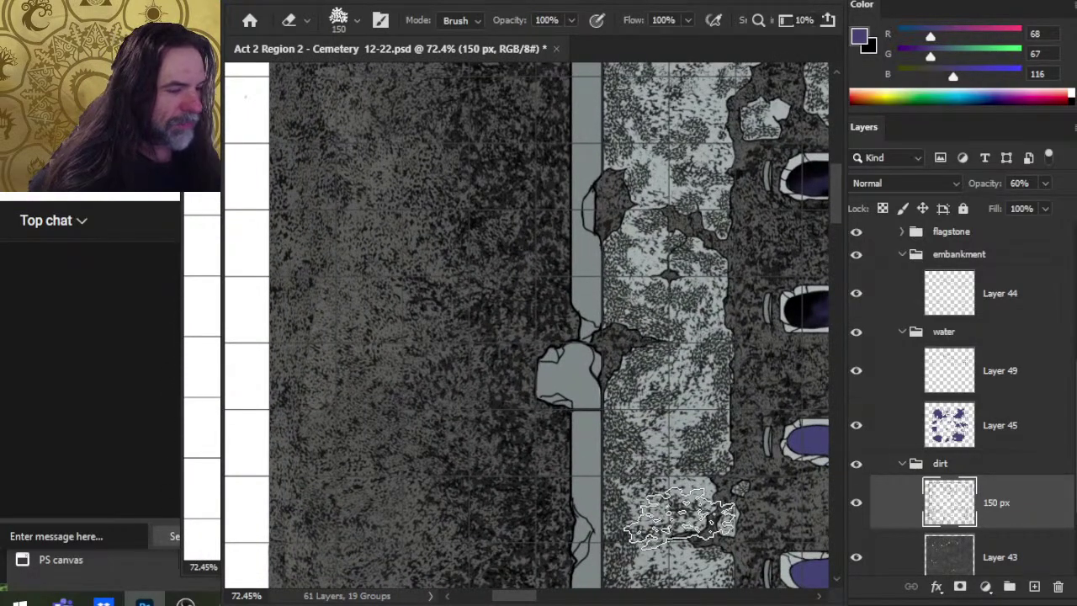
{"action": "left_click_drag", "start_coordinate": [726, 408], "coordinate": [460, 296]}
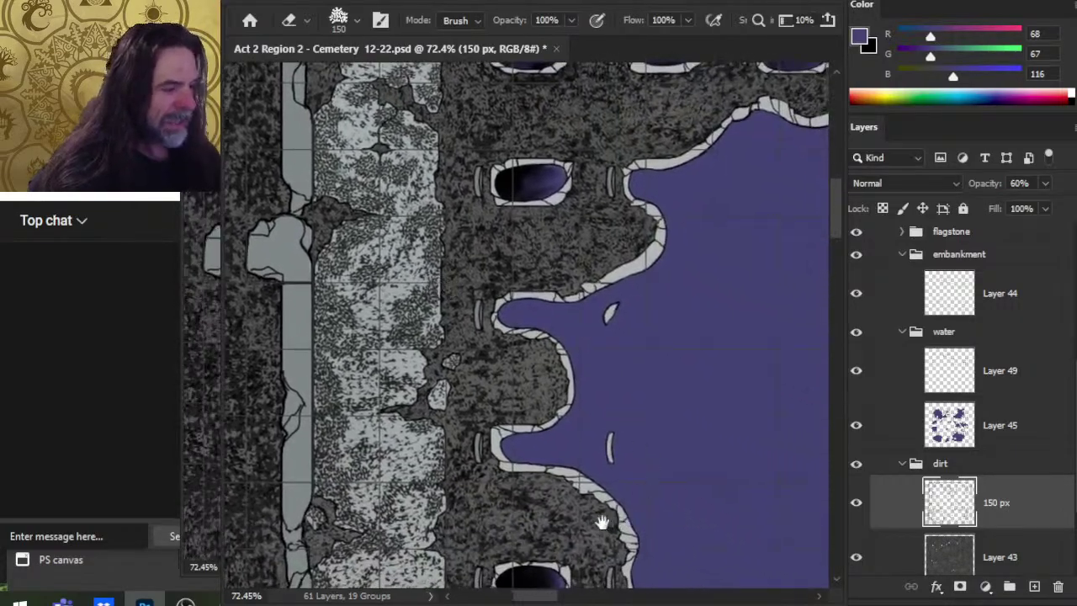
{"action": "left_click_drag", "start_coordinate": [601, 522], "coordinate": [497, 151]}
{"action": "left_click_drag", "start_coordinate": [560, 377], "coordinate": [811, 202]}
{"action": "left_click_drag", "start_coordinate": [518, 414], "coordinate": [482, 143]}
{"action": "left_click_drag", "start_coordinate": [553, 174], "coordinate": [486, 142]}
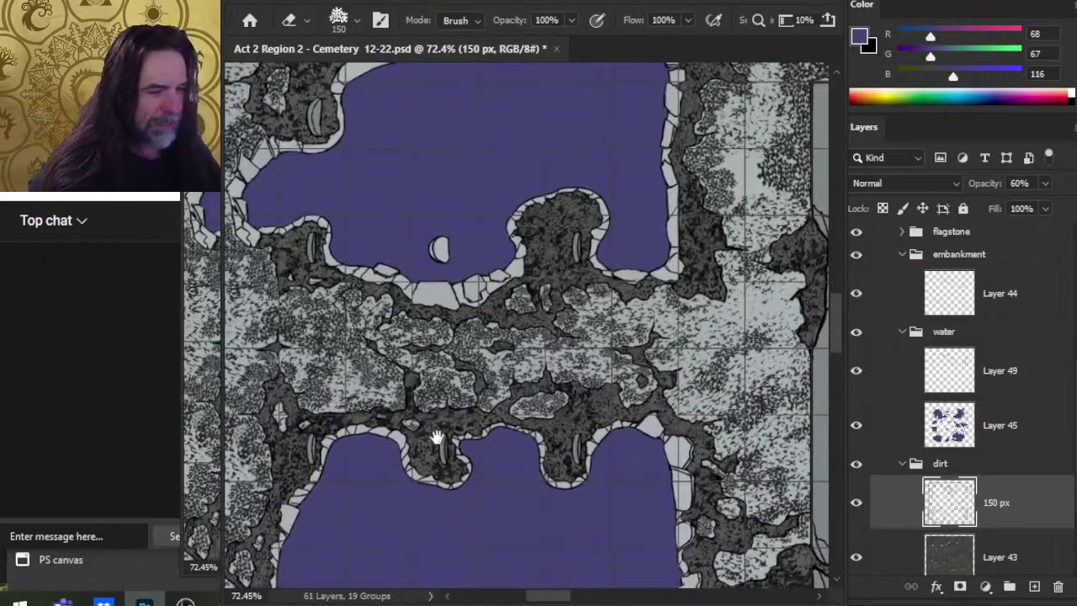
{"action": "left_click_drag", "start_coordinate": [437, 437], "coordinate": [602, 305]}
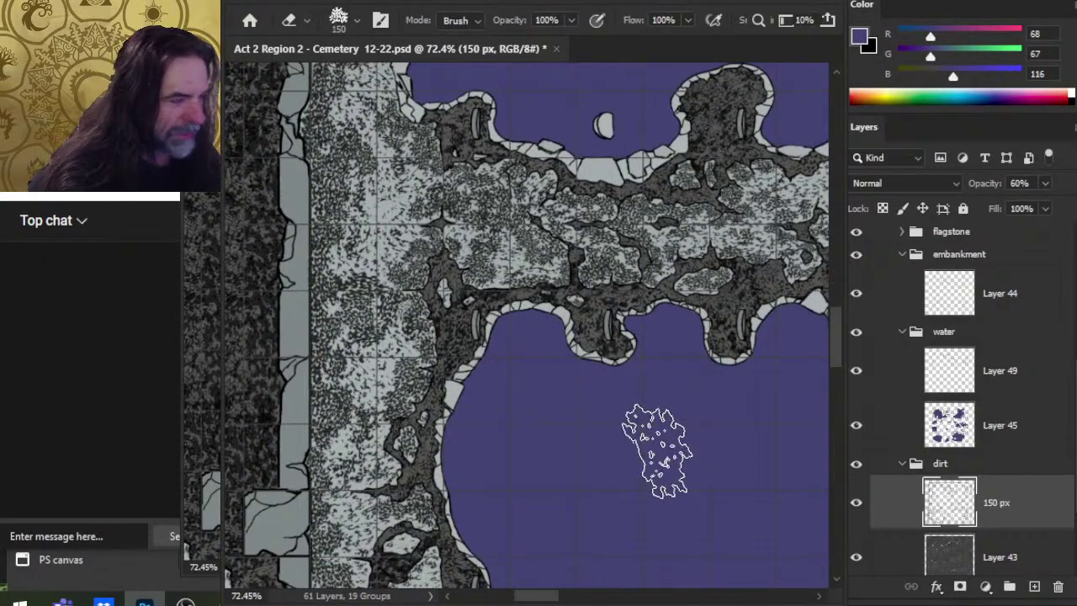
Examine the dirt shading from the western wall's broken gap past the southwestern pit and broken southern wall to the south-central graves.
{"action": "left_click_drag", "start_coordinate": [650, 553], "coordinate": [624, 163]}
{"action": "left_click_drag", "start_coordinate": [525, 436], "coordinate": [796, 514]}
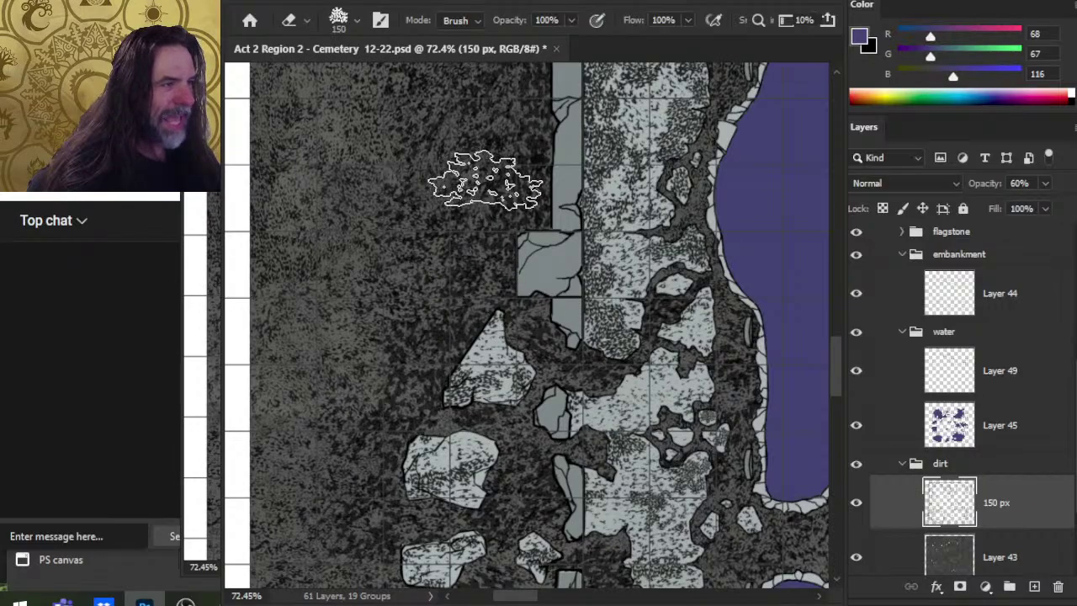
{"action": "left_click_drag", "start_coordinate": [612, 458], "coordinate": [634, 130]}
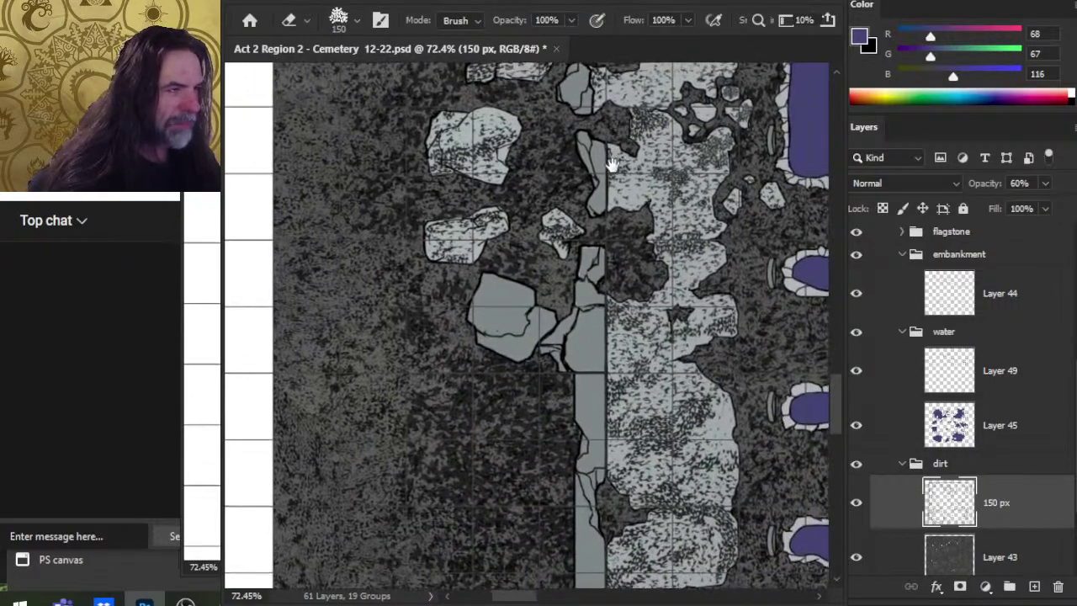
{"action": "left_click_drag", "start_coordinate": [643, 451], "coordinate": [351, 270]}
{"action": "left_click_drag", "start_coordinate": [630, 328], "coordinate": [580, 160]}
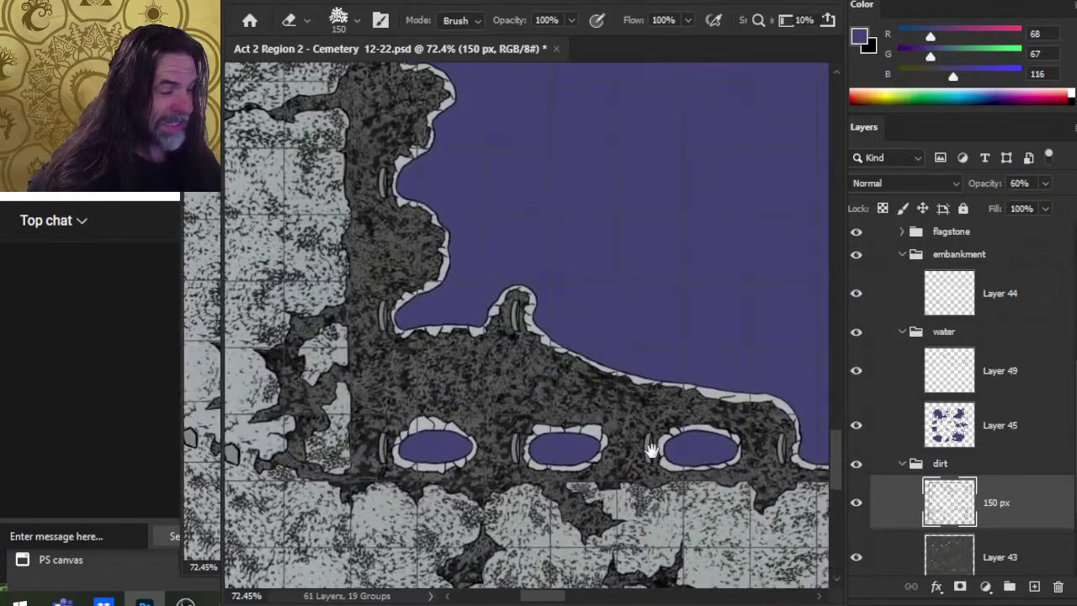
{"action": "left_click_drag", "start_coordinate": [752, 436], "coordinate": [673, 187]}
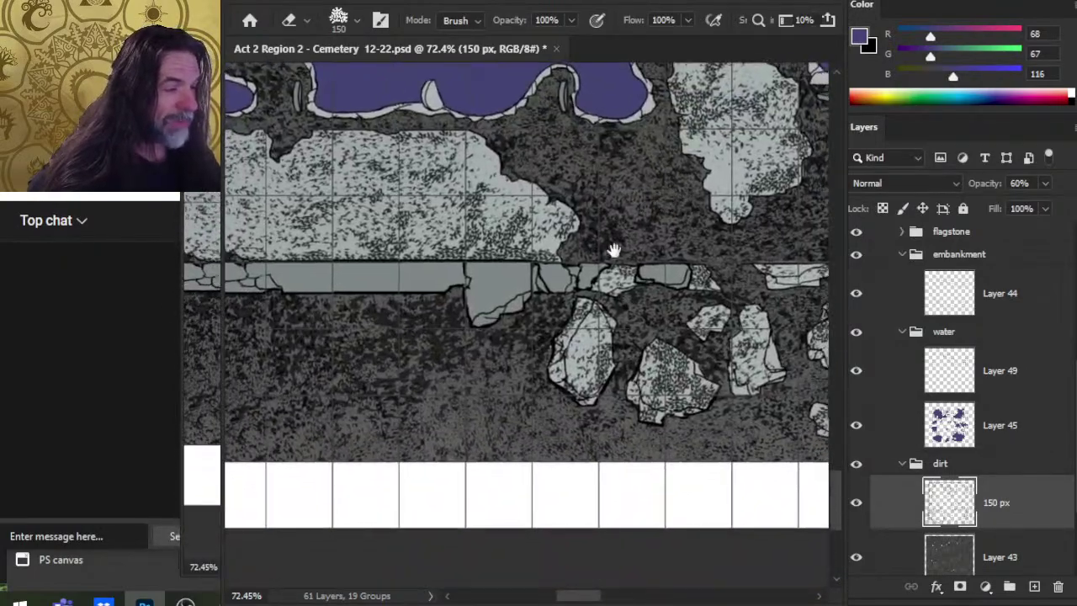
{"action": "left_click_drag", "start_coordinate": [776, 329], "coordinate": [438, 469]}
{"action": "left_click_drag", "start_coordinate": [581, 315], "coordinate": [786, 581]}
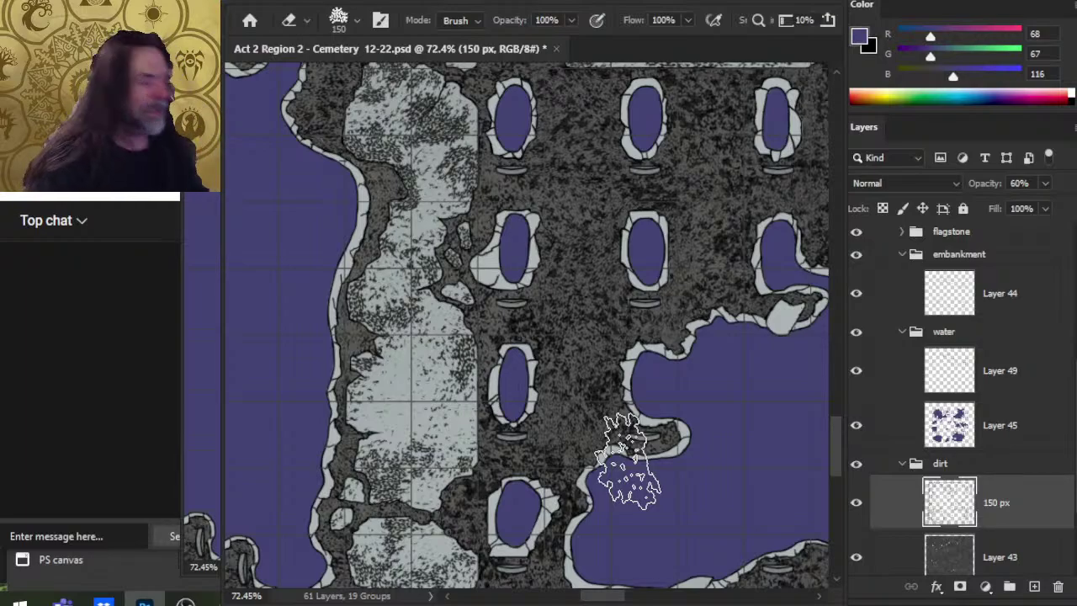
Save the map and lighten the dirt between the graves just north of the south-central flooded pit.
{"action": "key", "text": "ctrl+s"}
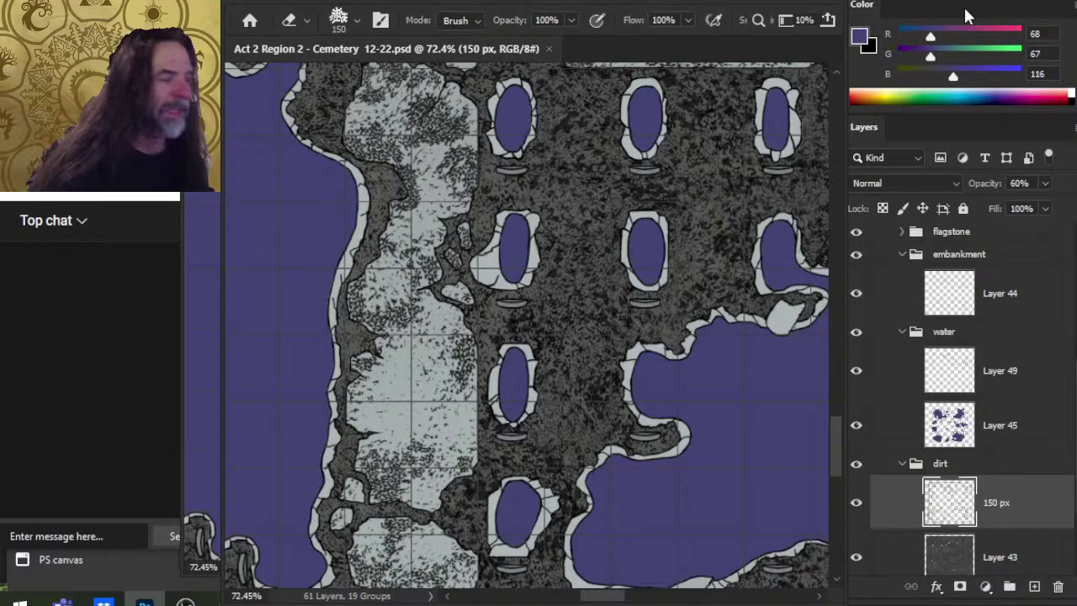
{"action": "key", "text": "z"}
{"action": "mouse_move", "coordinate": [756, 258]}
{"action": "left_mouse_down"}
{"action": "mouse_move", "coordinate": [721, 242]}
{"action": "mouse_move", "coordinate": [718, 252]}
{"action": "left_mouse_up"}
{"action": "mouse_move", "coordinate": [731, 278]}
{"action": "left_mouse_down"}
{"action": "mouse_move", "coordinate": [707, 278]}
{"action": "mouse_move", "coordinate": [581, 437]}
{"action": "mouse_move", "coordinate": [460, 372]}
{"action": "left_mouse_up"}
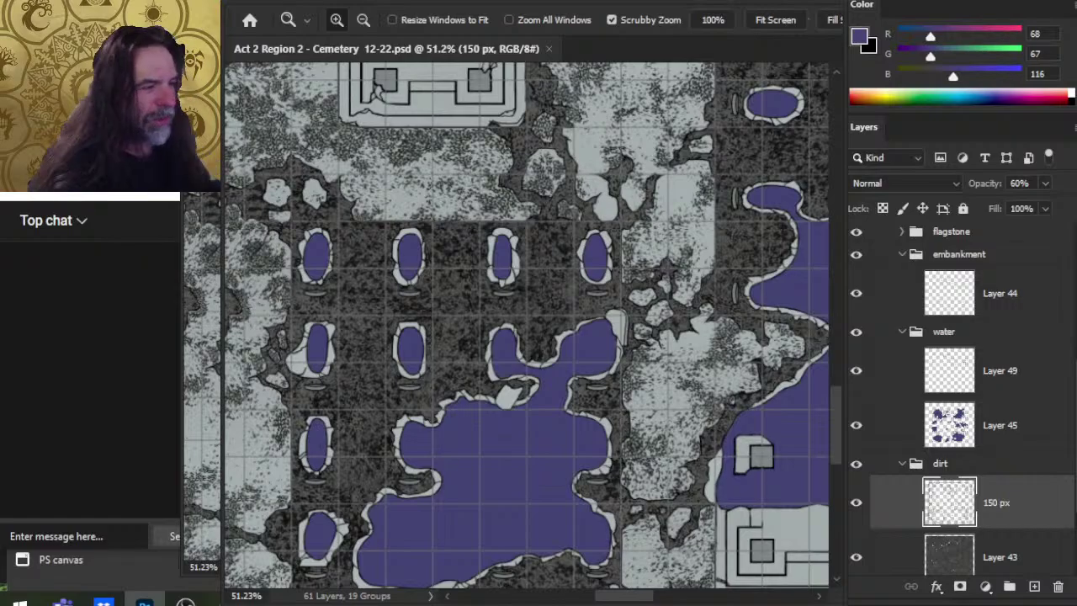
{"action": "scroll", "coordinate": [611, 319], "scroll_direction": "up", "scroll_amount": 3}
{"action": "key", "text": "e"}
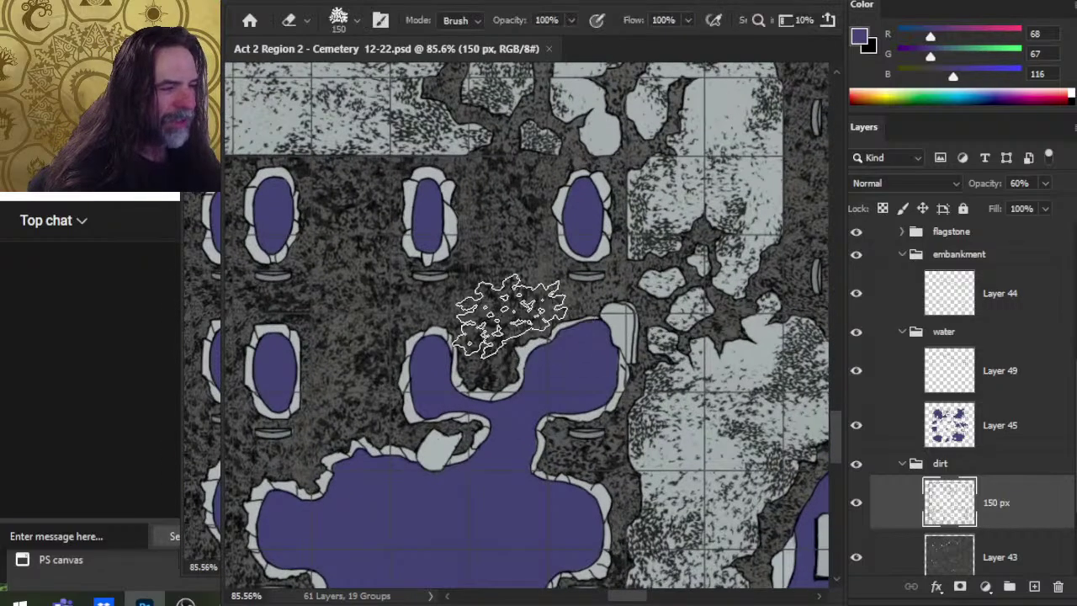
{"action": "left_click", "coordinate": [505, 416]}
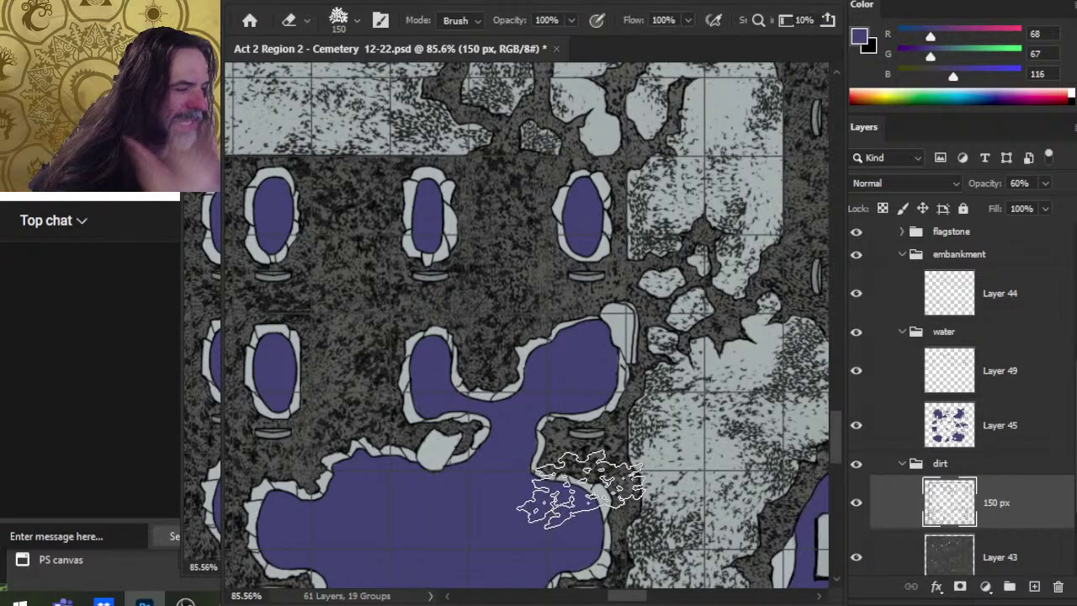
Lighten the dirt around the row of graves along the northern bank of the southeastern flooded pit.
{"action": "left_click_drag", "start_coordinate": [499, 407], "coordinate": [653, 259]}
{"action": "key", "text": "z"}
{"action": "left_click_drag", "start_coordinate": [703, 367], "coordinate": [687, 397]}
{"action": "left_click_drag", "start_coordinate": [758, 468], "coordinate": [574, 335]}
{"action": "left_click_drag", "start_coordinate": [730, 391], "coordinate": [493, 517]}
{"action": "left_click_drag", "start_coordinate": [702, 297], "coordinate": [647, 516]}
{"action": "scroll", "coordinate": [569, 313], "scroll_direction": "up", "scroll_amount": 5}
{"action": "key", "text": "e"}
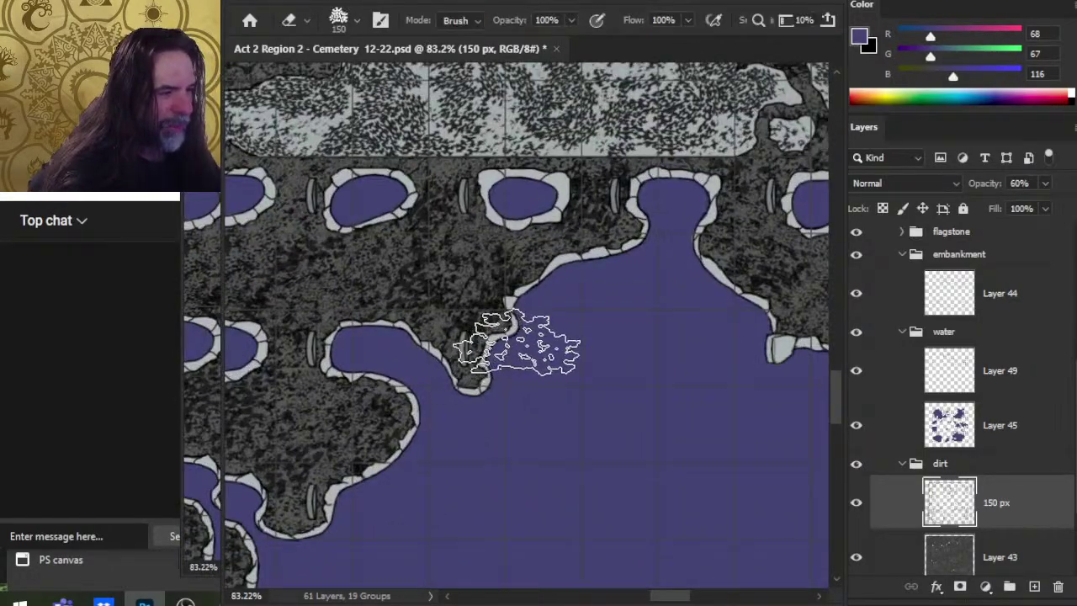
{"action": "mouse_move", "coordinate": [589, 457]}
{"action": "left_mouse_down"}
{"action": "mouse_move", "coordinate": [471, 446]}
{"action": "mouse_move", "coordinate": [427, 459]}
{"action": "left_mouse_up"}
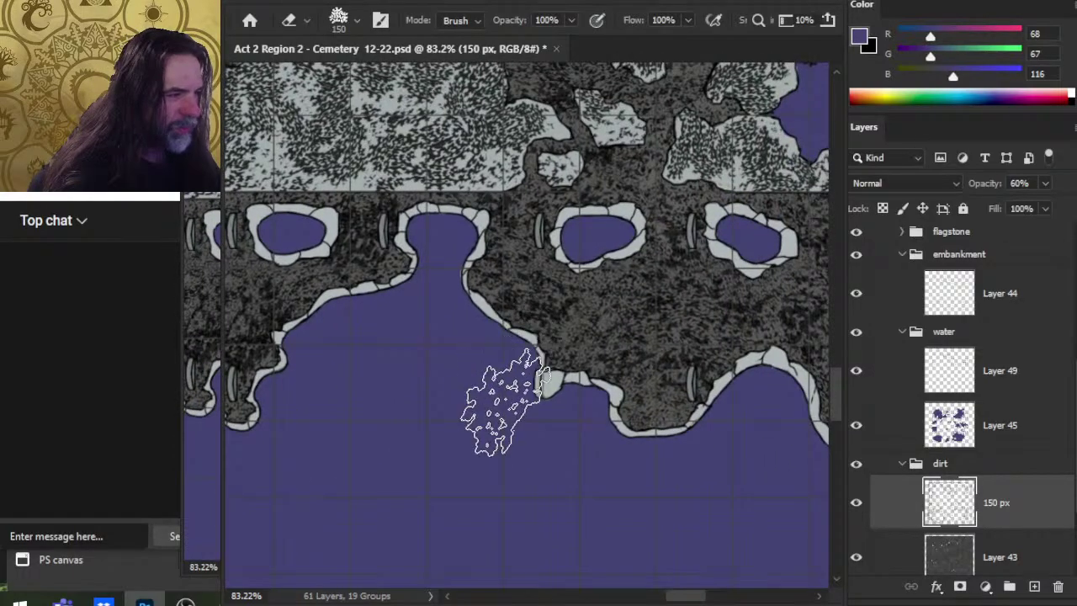
Lighten the dirt around the broken walled tomb above the northwest corner of the southeastern pit.
{"action": "key", "text": "z"}
{"action": "scroll", "coordinate": [601, 502], "scroll_direction": "down", "scroll_amount": 6}
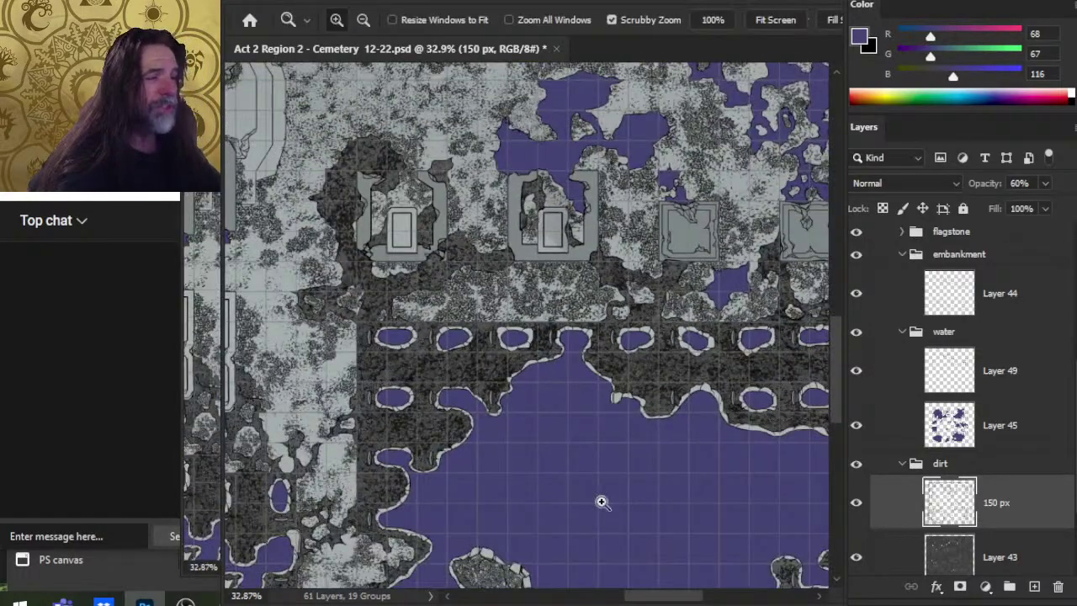
{"action": "scroll", "coordinate": [539, 320], "scroll_direction": "up", "scroll_amount": 9}
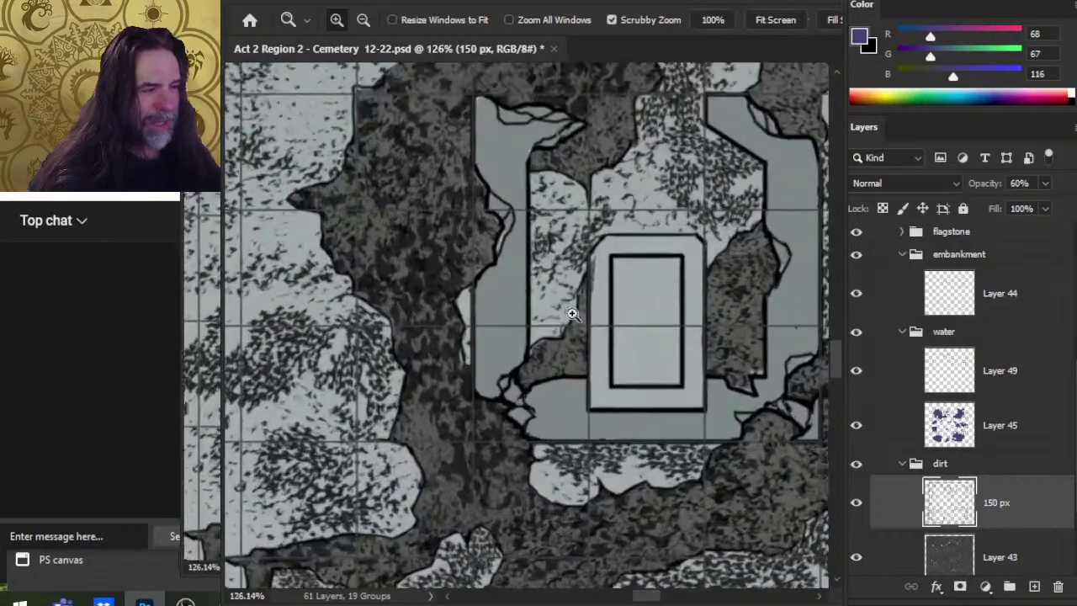
{"action": "key", "text": "e"}
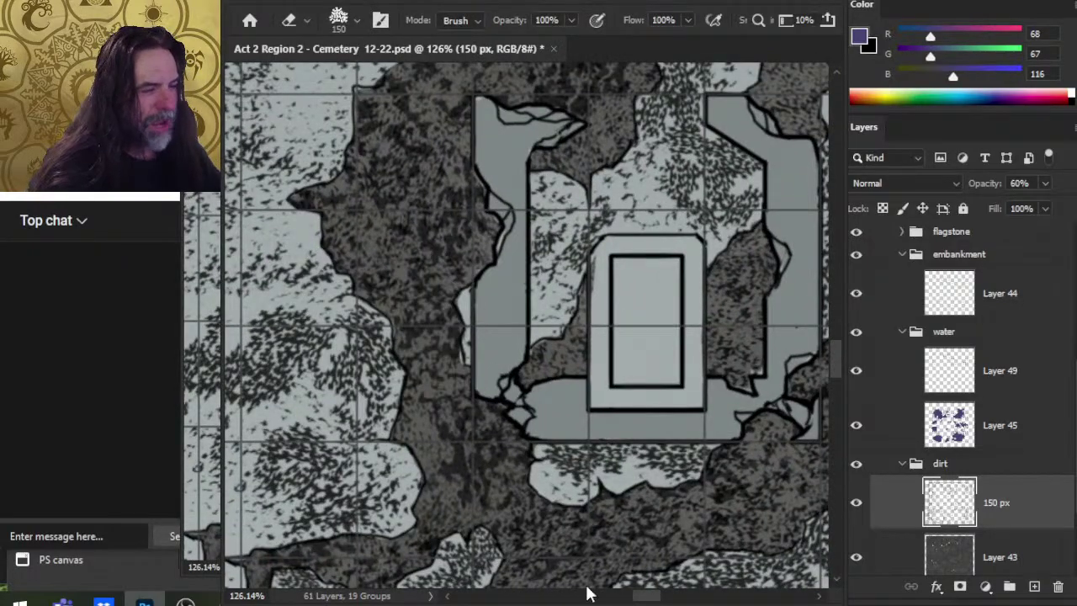
{"action": "left_click_drag", "start_coordinate": [576, 265], "coordinate": [635, 561]}
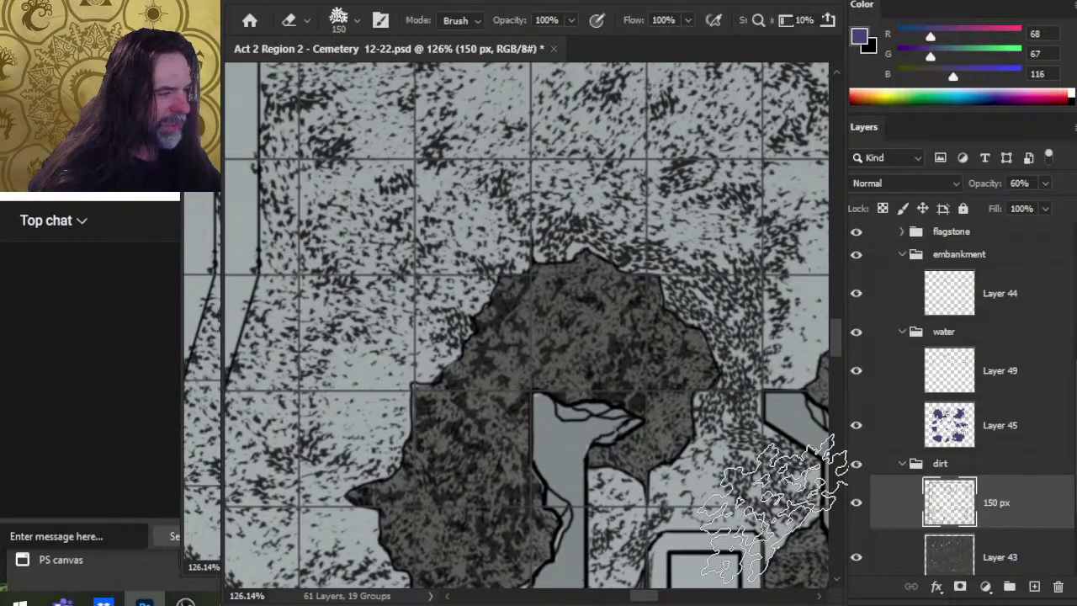
Lighten the dirt patches above and inside the walled tomb south of the northeastern pit, beside the floodwater.
{"action": "key", "text": "z"}
{"action": "scroll", "coordinate": [579, 404], "scroll_direction": "down", "scroll_amount": 5}
{"action": "left_click_drag", "start_coordinate": [579, 404], "coordinate": [354, 465]}
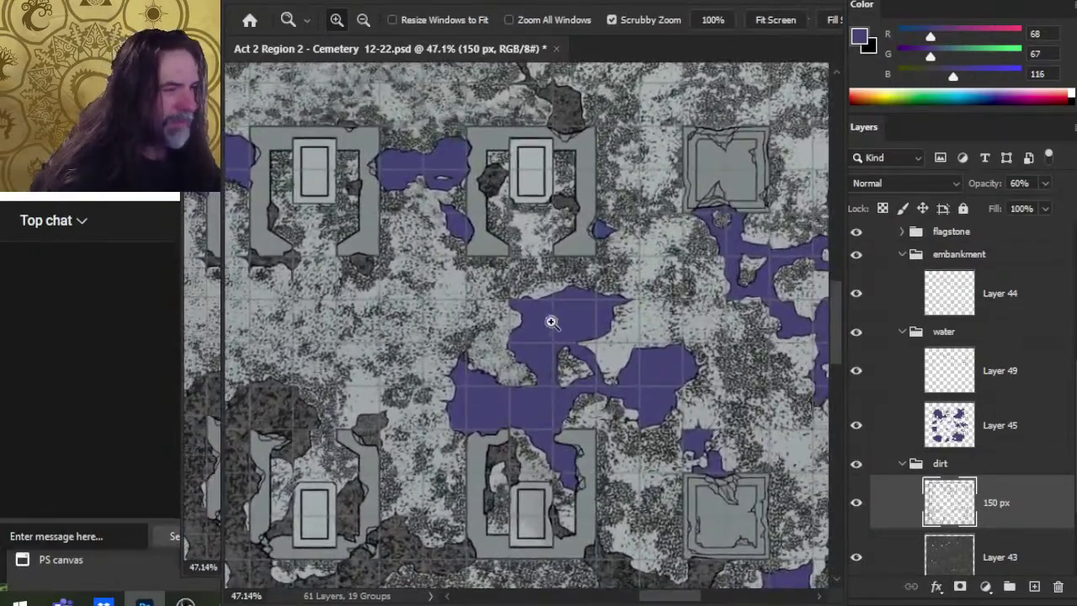
{"action": "left_click_drag", "start_coordinate": [532, 303], "coordinate": [613, 310]}
{"action": "scroll", "coordinate": [615, 309], "scroll_direction": "up", "scroll_amount": 5}
{"action": "key", "text": "e"}
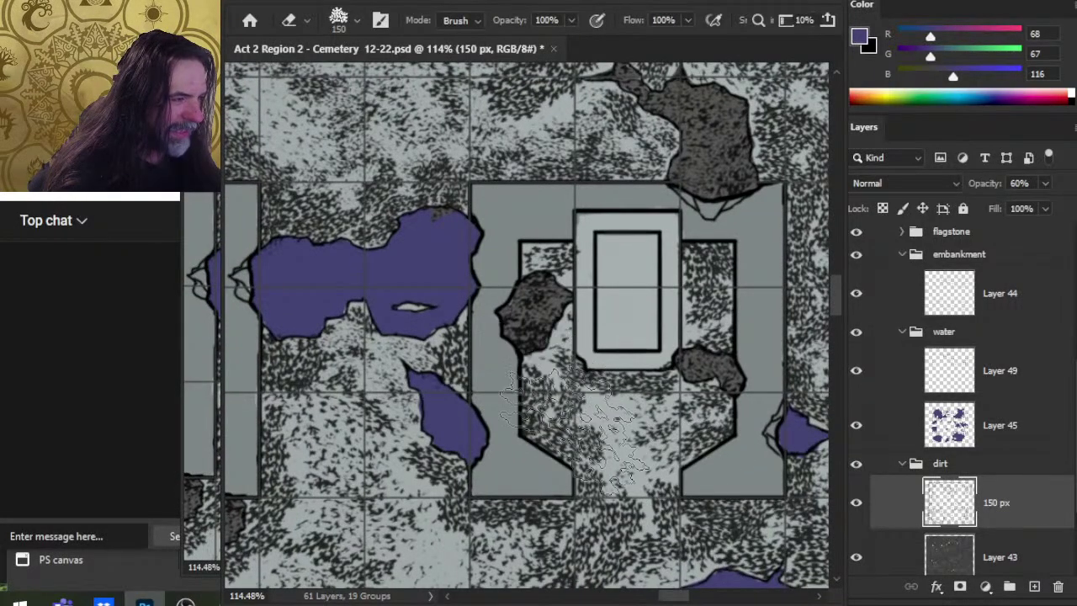
{"action": "key", "text": "space"}
{"action": "left_click_drag", "start_coordinate": [746, 322], "coordinate": [596, 320]}
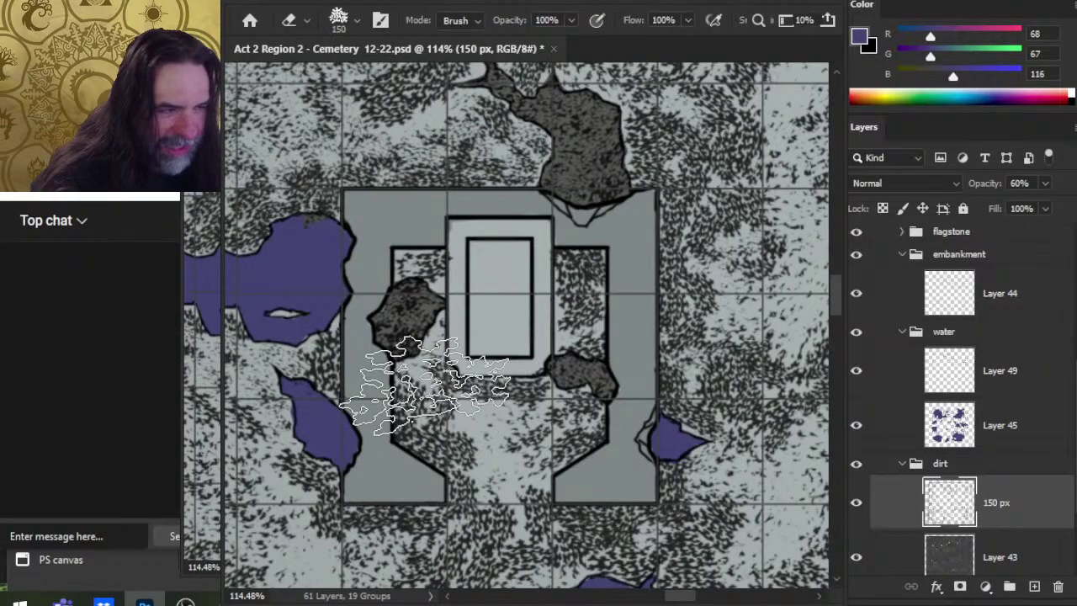
{"action": "left_click_drag", "start_coordinate": [689, 294], "coordinate": [665, 352]}
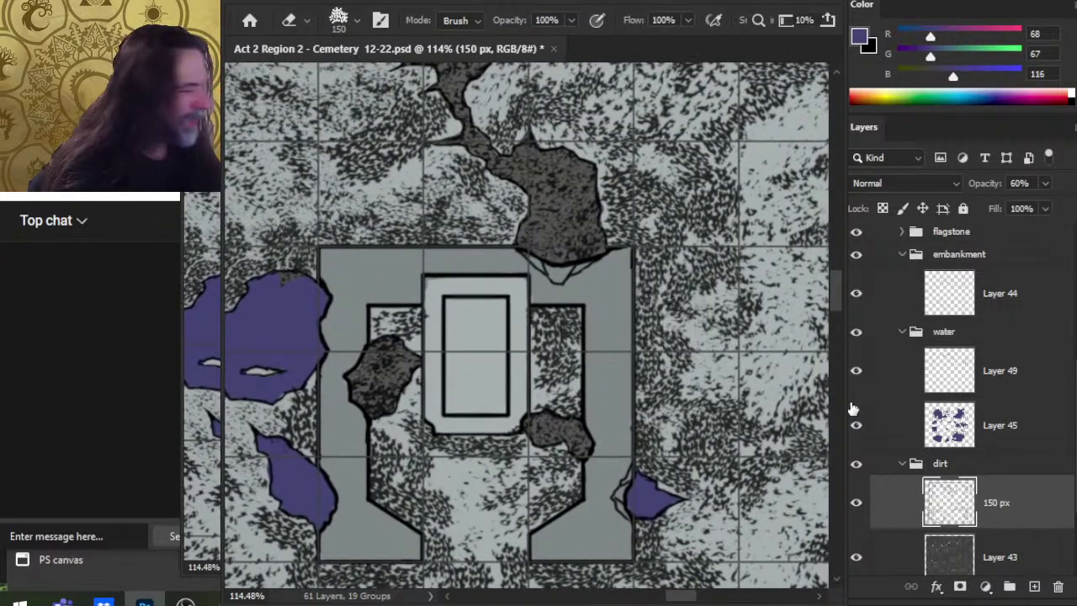
{"action": "left_click_drag", "start_coordinate": [695, 428], "coordinate": [433, 329]}
{"action": "left_click_drag", "start_coordinate": [552, 284], "coordinate": [391, 345]}
Reduce the eraser to 100 px and lighten the dirt around the broken paving above the square tombs south of the northeastern pit.
{"action": "key", "text": "z"}
{"action": "left_click_drag", "start_coordinate": [688, 428], "coordinate": [581, 420]}
{"action": "left_click_drag", "start_coordinate": [724, 435], "coordinate": [480, 428]}
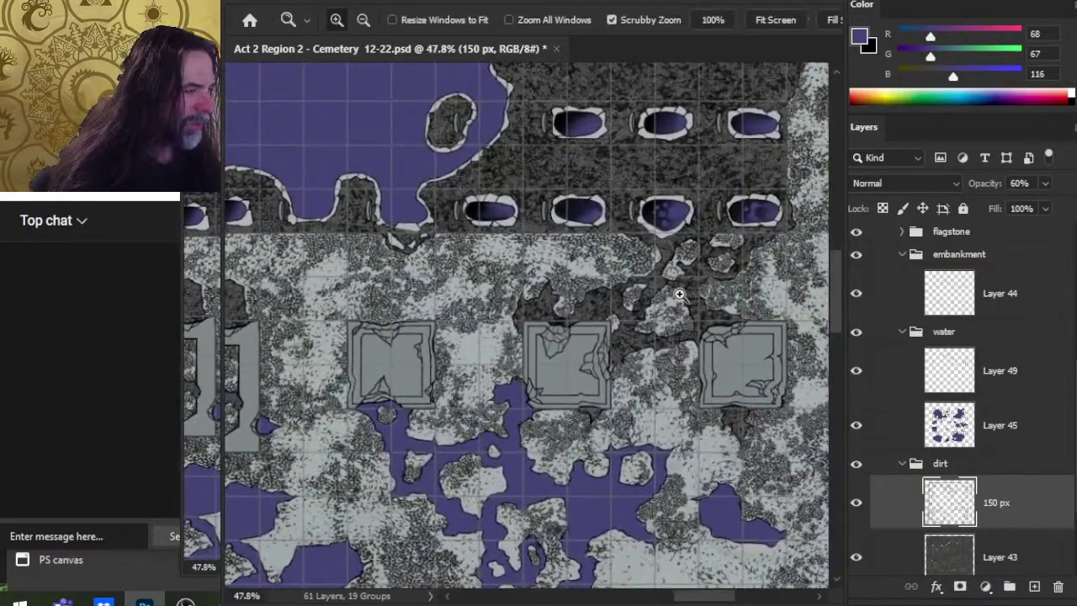
{"action": "left_click_drag", "start_coordinate": [676, 296], "coordinate": [696, 373]}
{"action": "key", "text": "b"}
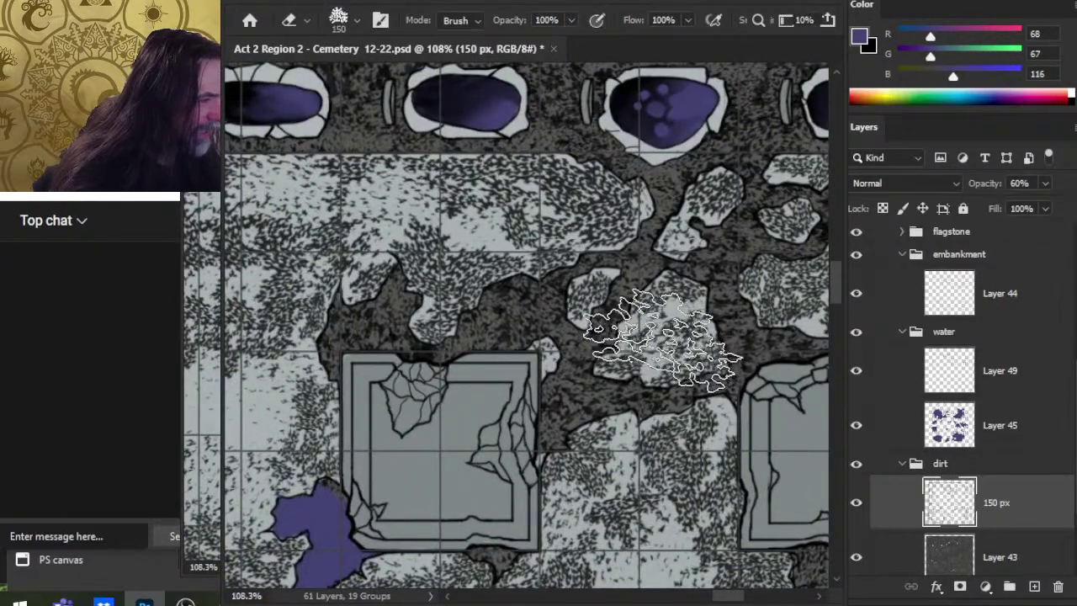
{"action": "key", "text": "bracketleft"}
{"action": "key", "text": "bracketleft"}
{"action": "key", "text": "bracketleft"}
{"action": "key", "text": "bracketleft"}
{"action": "key", "text": "bracketleft"}
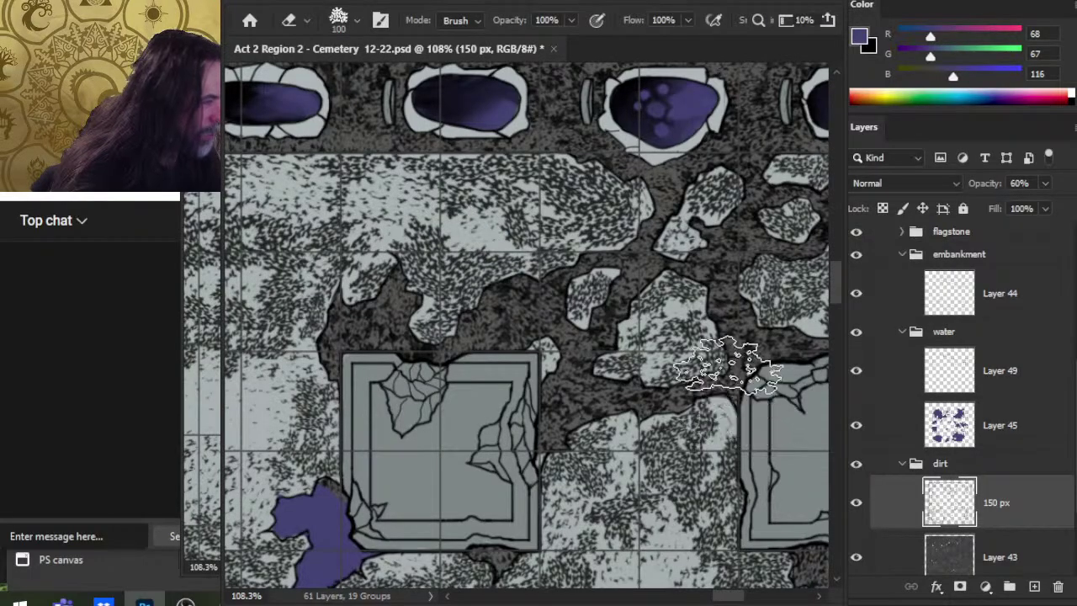
{"action": "left_click_drag", "start_coordinate": [707, 341], "coordinate": [551, 510]}
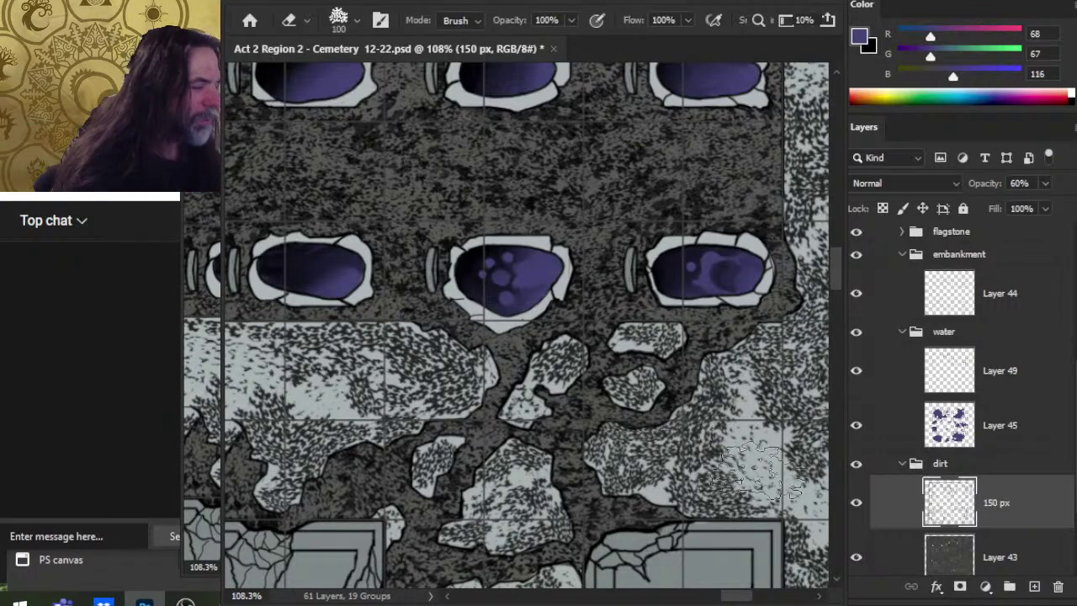
Lighten the dirt around the columns of graves east of the northeastern pit, beside the paving along the eastern outer wall.
{"action": "left_click_drag", "start_coordinate": [733, 406], "coordinate": [577, 524]}
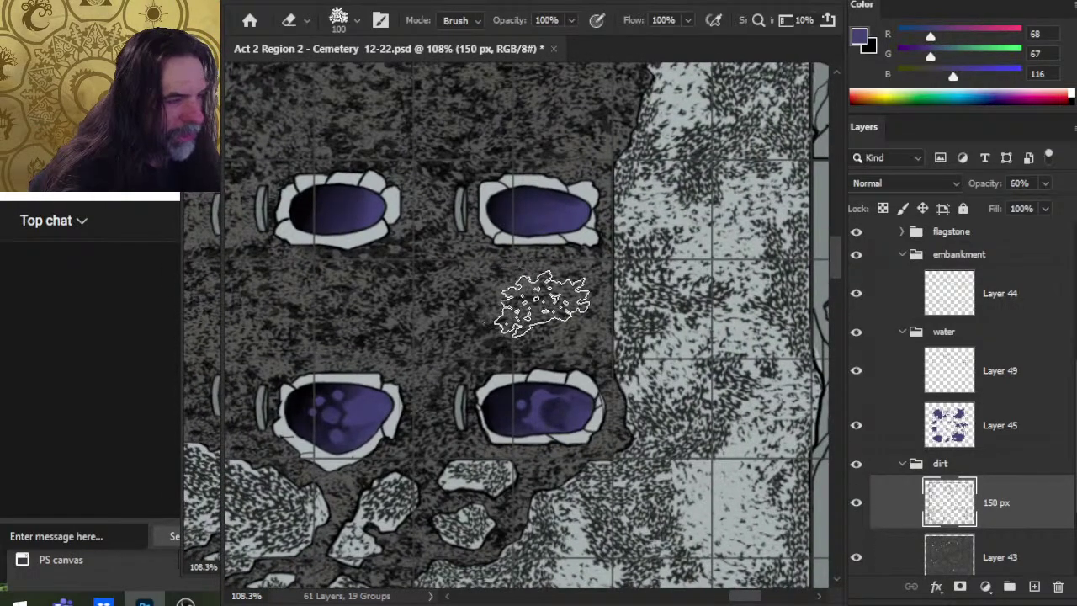
{"action": "mouse_move", "coordinate": [578, 216]}
{"action": "left_mouse_down"}
{"action": "mouse_move", "coordinate": [665, 296]}
{"action": "mouse_move", "coordinate": [533, 465]}
{"action": "mouse_move", "coordinate": [619, 526]}
{"action": "mouse_move", "coordinate": [623, 549]}
{"action": "left_mouse_up"}
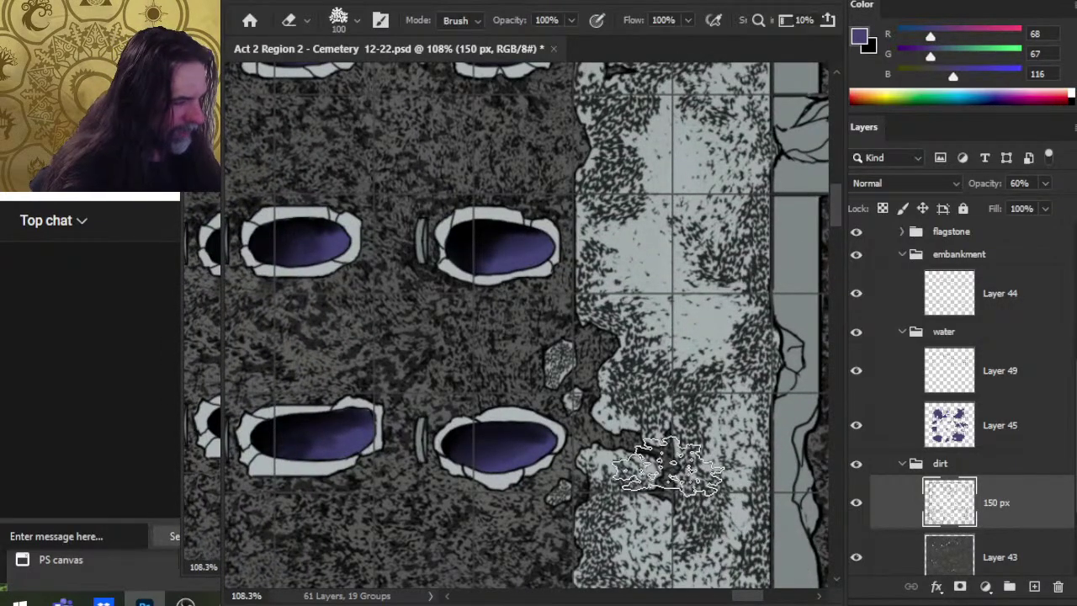
{"action": "left_click_drag", "start_coordinate": [670, 298], "coordinate": [684, 384]}
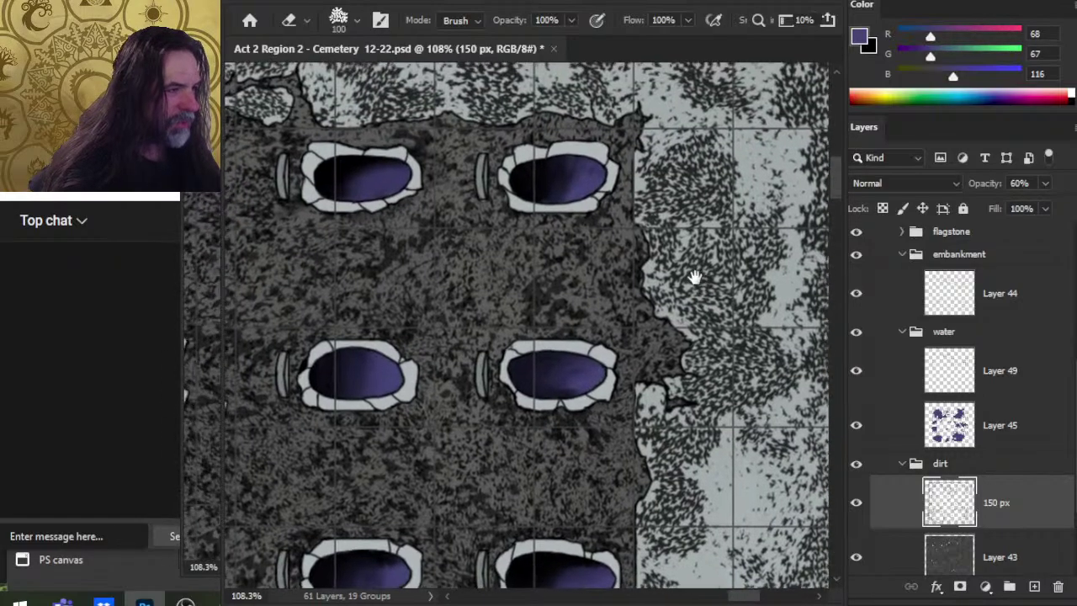
{"action": "left_click_drag", "start_coordinate": [695, 277], "coordinate": [694, 279]}
{"action": "mouse_move", "coordinate": [632, 301]}
{"action": "left_mouse_down"}
{"action": "mouse_move", "coordinate": [541, 306]}
{"action": "mouse_move", "coordinate": [536, 317]}
{"action": "mouse_move", "coordinate": [572, 345]}
{"action": "mouse_move", "coordinate": [532, 315]}
{"action": "left_mouse_up"}
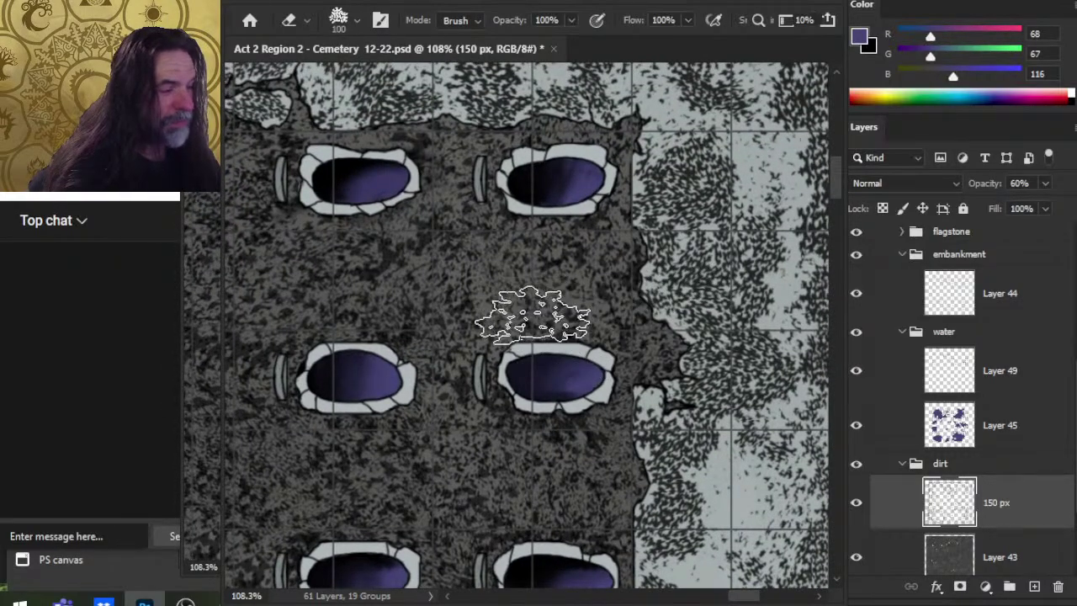
{"action": "left_click_drag", "start_coordinate": [690, 214], "coordinate": [738, 380]}
Lighten the dirt along the northern and western banks of the northeastern flooded pit.
{"action": "left_click_drag", "start_coordinate": [462, 409], "coordinate": [737, 390]}
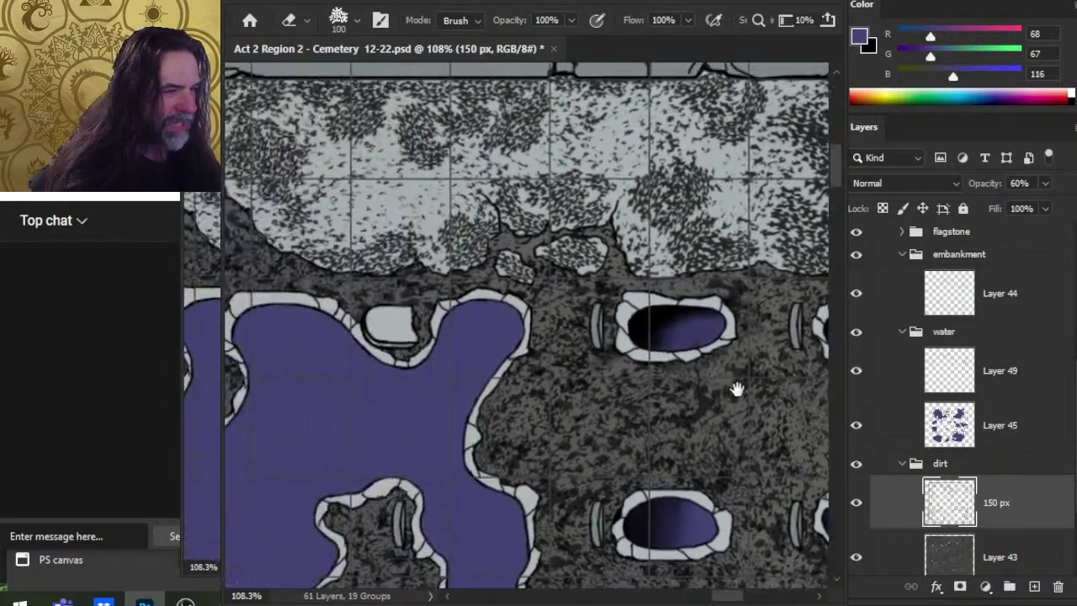
{"action": "left_click_drag", "start_coordinate": [651, 362], "coordinate": [793, 404]}
{"action": "left_click_drag", "start_coordinate": [556, 441], "coordinate": [732, 368]}
{"action": "left_click_drag", "start_coordinate": [609, 425], "coordinate": [711, 329]}
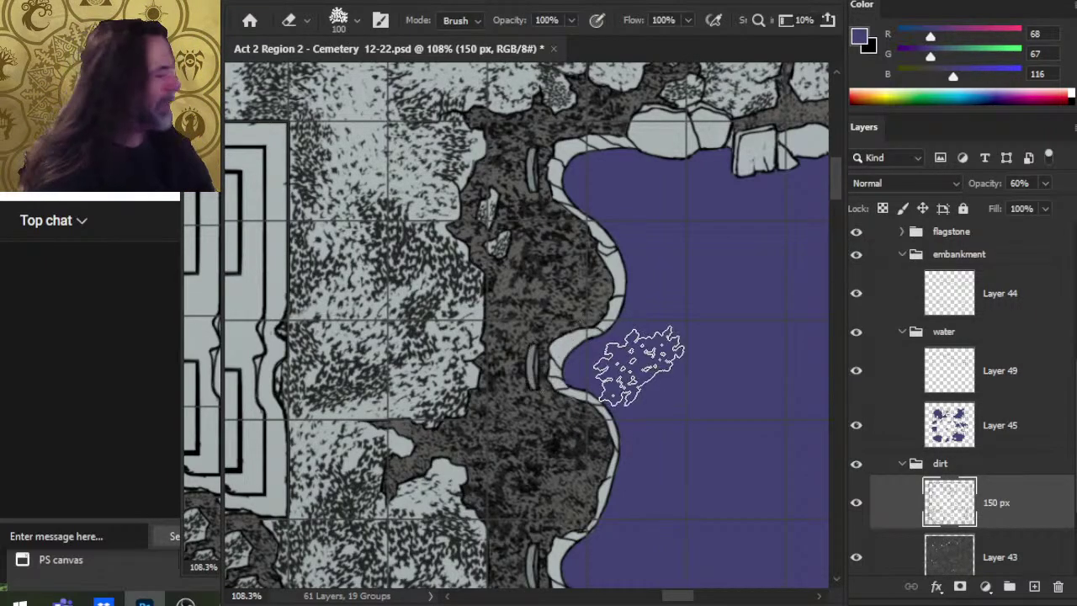
Make Layer 49 in the water group active for brush painting and review the grave water around the northern and western pits.
{"action": "left_click", "coordinate": [1006, 379]}
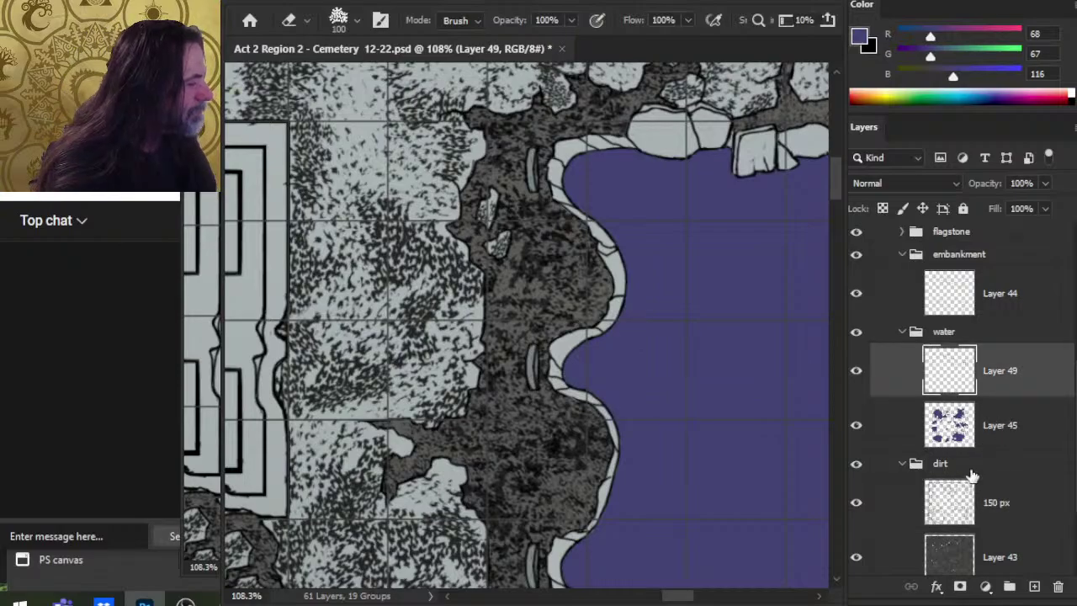
{"action": "key", "text": "z"}
{"action": "left_click_drag", "start_coordinate": [548, 300], "coordinate": [478, 318]}
{"action": "left_click_drag", "start_coordinate": [623, 449], "coordinate": [690, 240]}
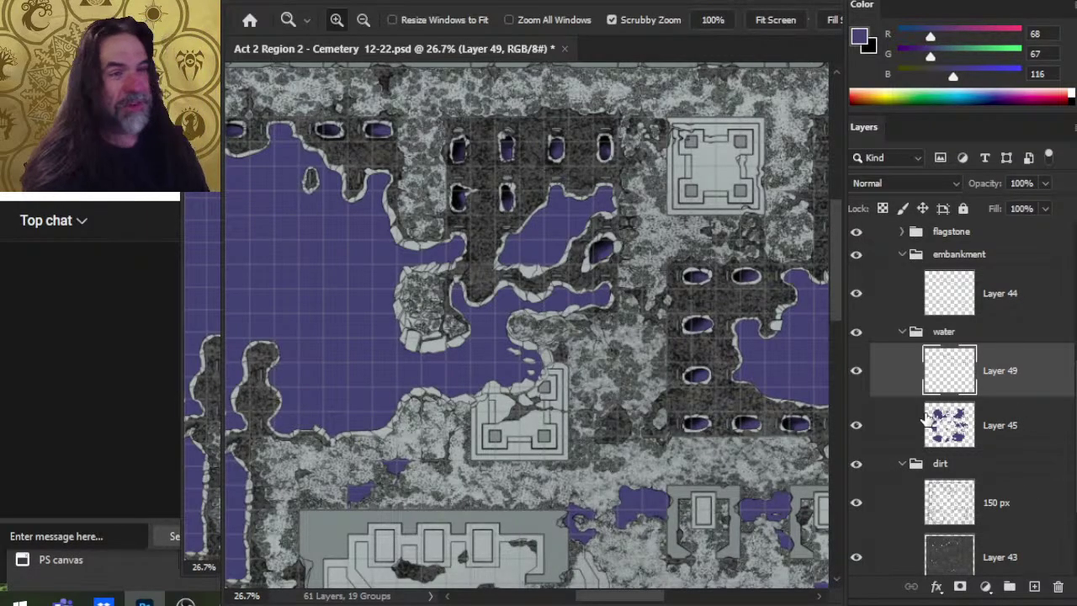
{"action": "key", "text": "b"}
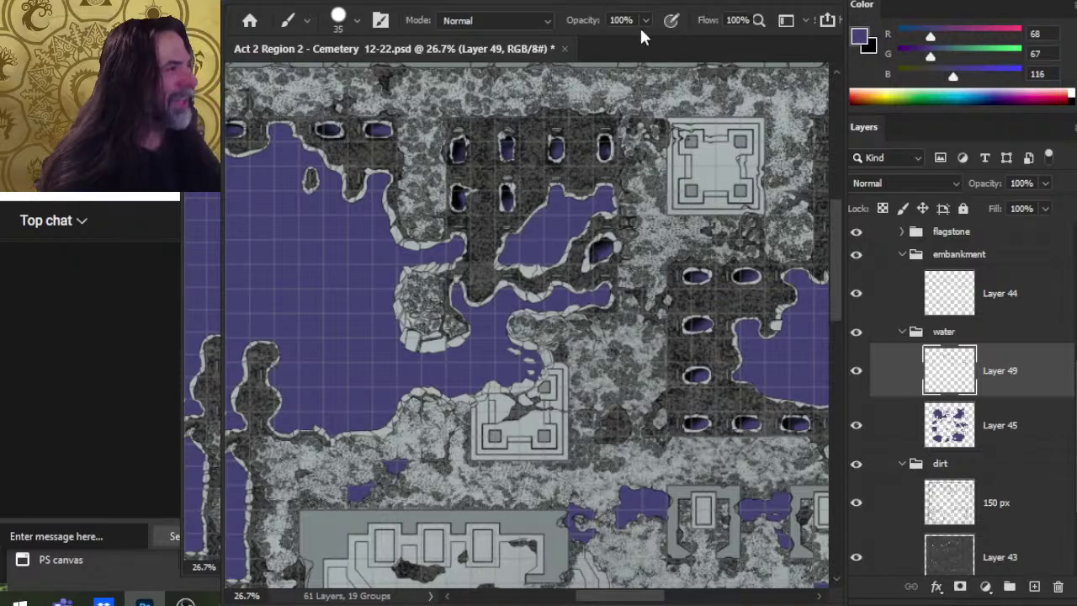
{"action": "left_click_drag", "start_coordinate": [720, 413], "coordinate": [480, 236]}
{"action": "left_click_drag", "start_coordinate": [435, 380], "coordinate": [628, 522]}
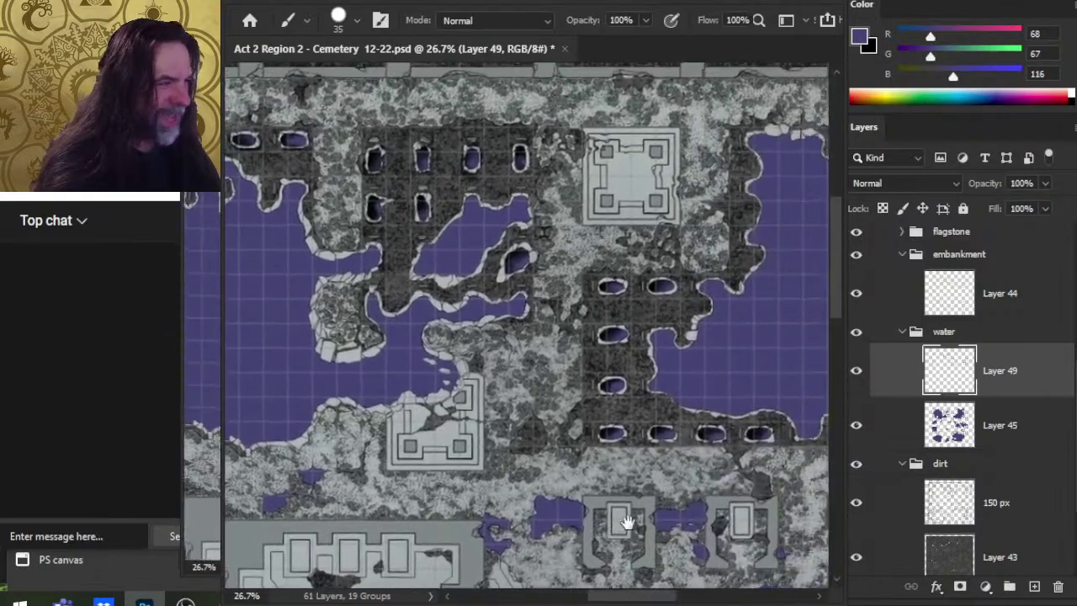
{"action": "left_click_drag", "start_coordinate": [489, 261], "coordinate": [836, 342]}
{"action": "mouse_move", "coordinate": [633, 498]}
{"action": "left_mouse_down"}
{"action": "mouse_move", "coordinate": [648, 256]}
{"action": "mouse_move", "coordinate": [634, 242]}
{"action": "left_mouse_up"}
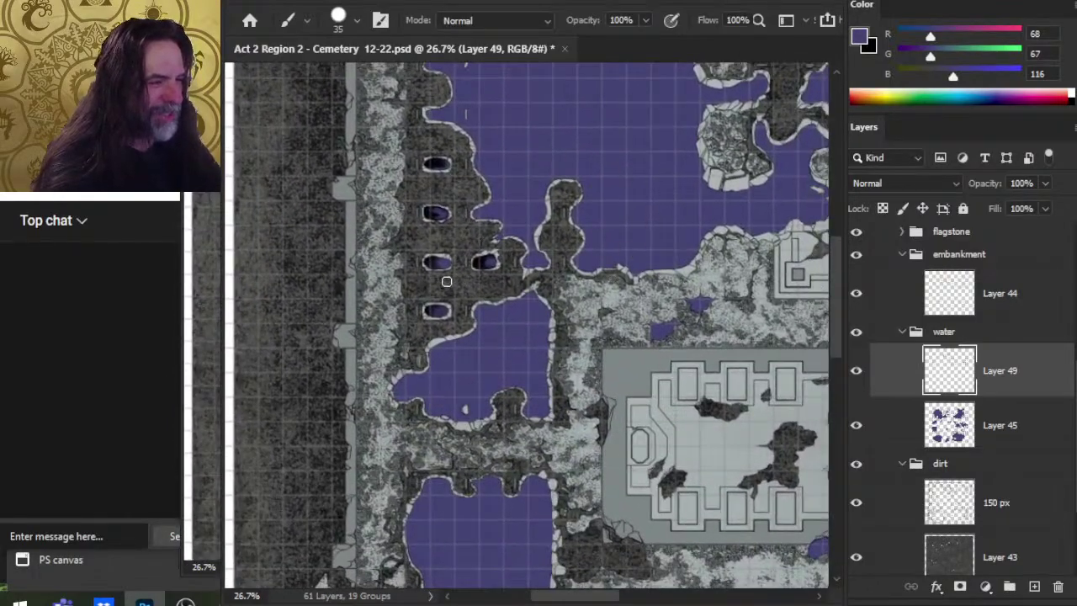
Paint black with a 30 px brush over the headstone end of the westernmost water-filled grave between the two southwestern pits.
{"action": "key", "text": "z"}
{"action": "left_click_drag", "start_coordinate": [647, 419], "coordinate": [486, 94]}
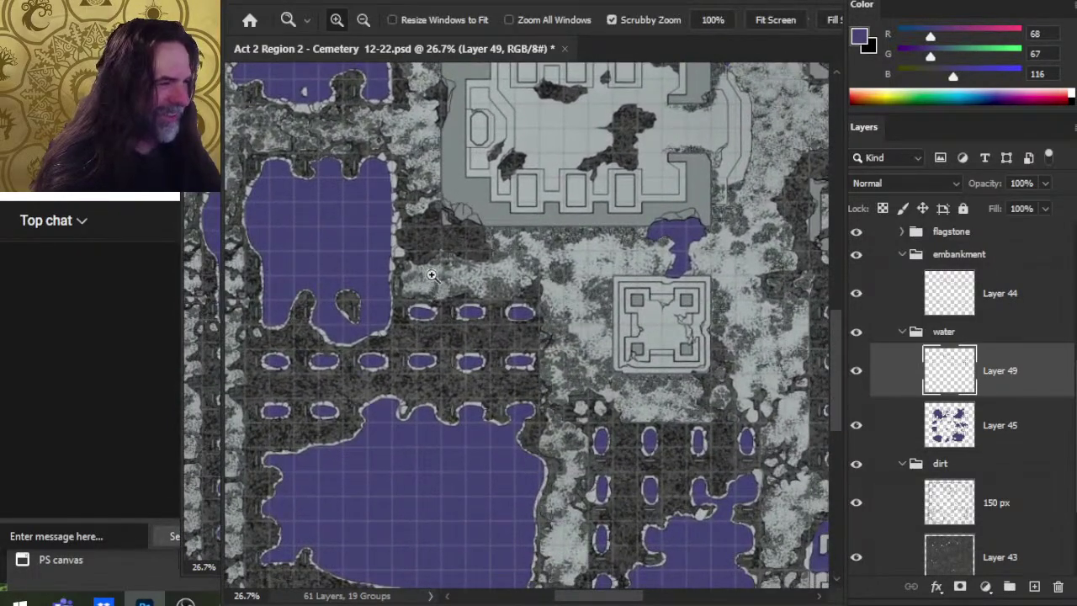
{"action": "left_click_drag", "start_coordinate": [432, 276], "coordinate": [527, 354]}
{"action": "left_click_drag", "start_coordinate": [437, 386], "coordinate": [803, 235]}
{"action": "left_click_drag", "start_coordinate": [523, 260], "coordinate": [538, 291]}
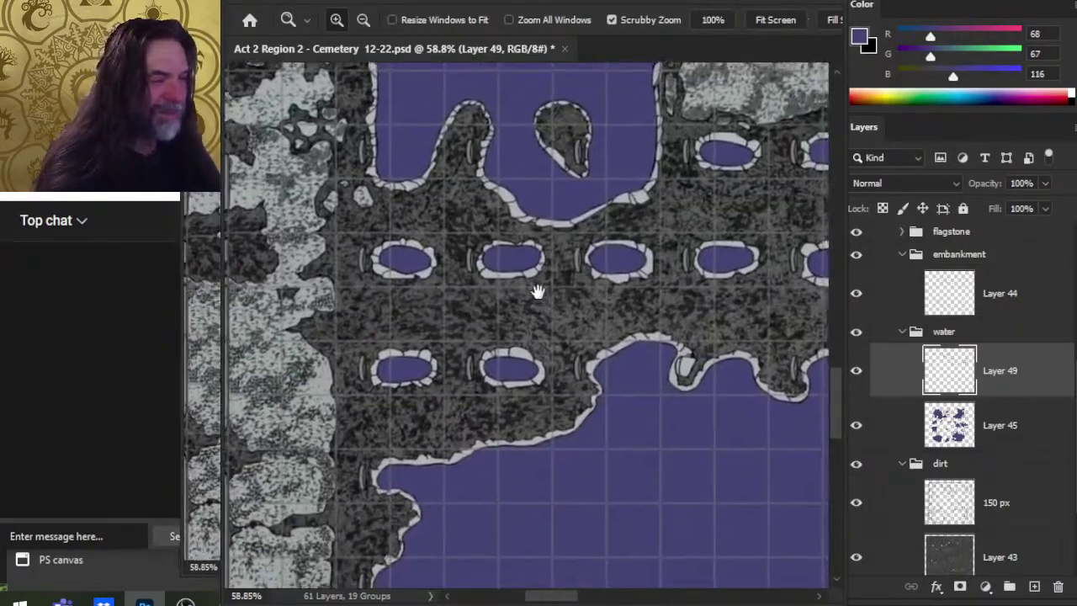
{"action": "left_click_drag", "start_coordinate": [369, 297], "coordinate": [425, 290]}
{"action": "key", "text": "b"}
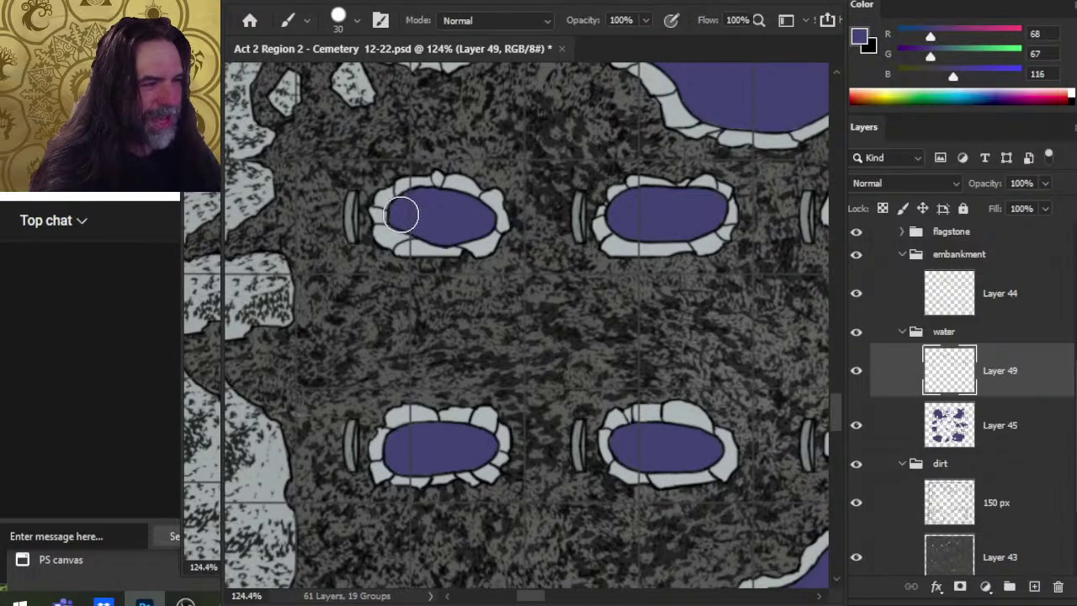
{"action": "key", "text": "x"}
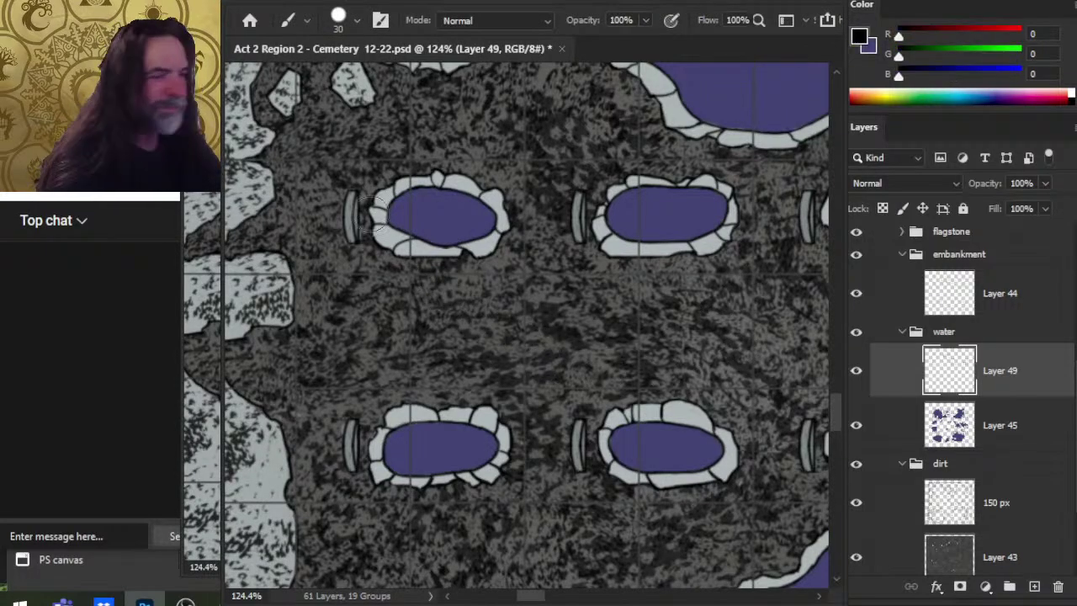
{"action": "mouse_move", "coordinate": [396, 212]}
{"action": "left_mouse_down"}
{"action": "mouse_move", "coordinate": [426, 205]}
{"action": "mouse_move", "coordinate": [480, 221]}
{"action": "left_mouse_up"}
{"action": "key", "text": "z"}
{"action": "key", "text": "space"}
{"action": "left_click_drag", "start_coordinate": [435, 234], "coordinate": [469, 265]}
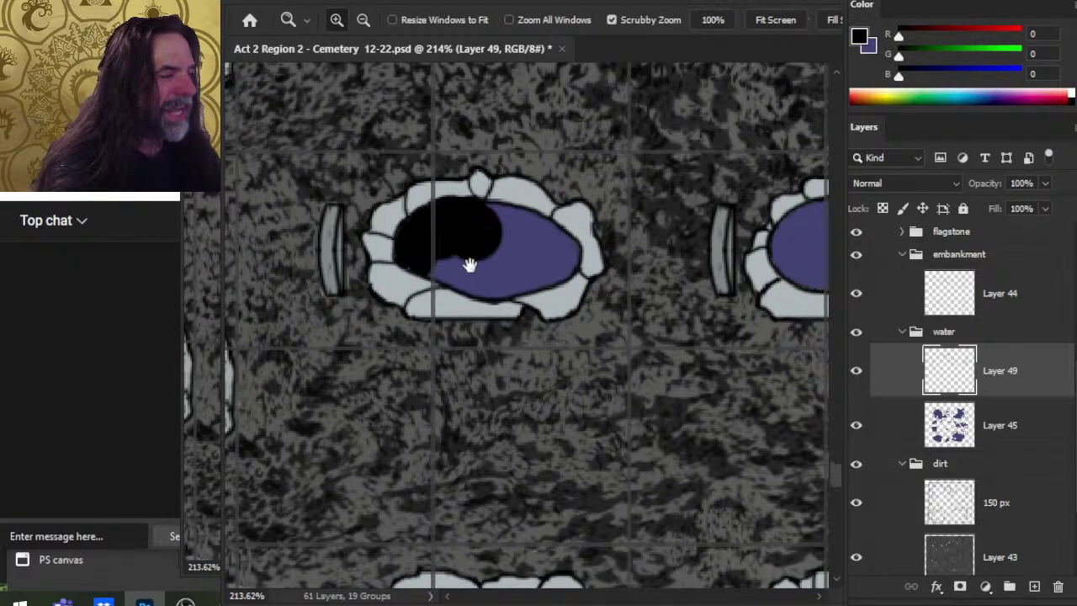
Choose the Smudge tool, save the cemetery map and close its file.
{"action": "key", "text": "r"}
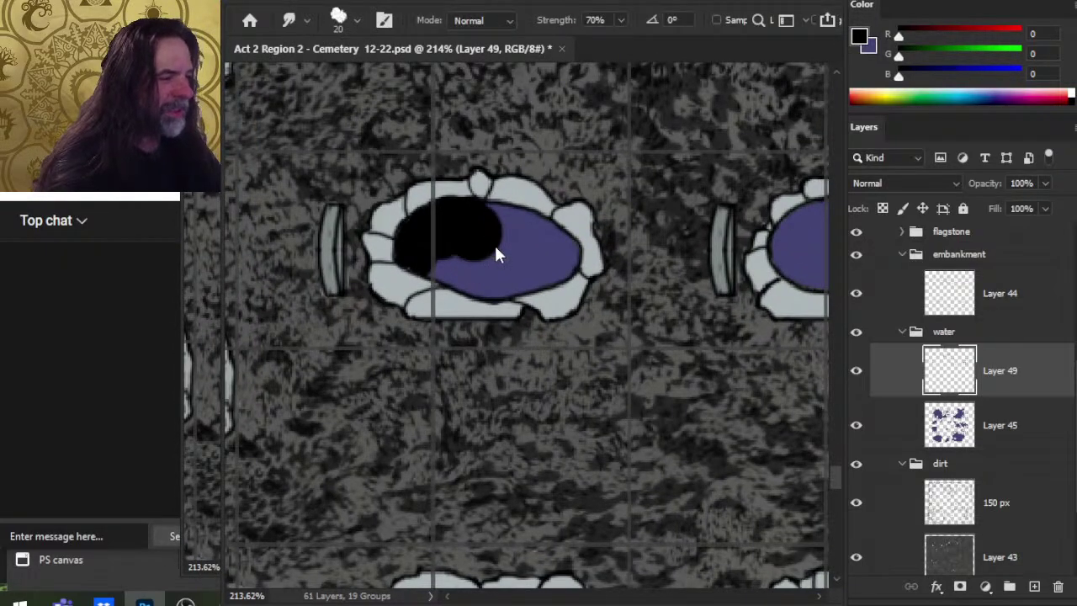
{"action": "key", "text": "ctrl+s"}
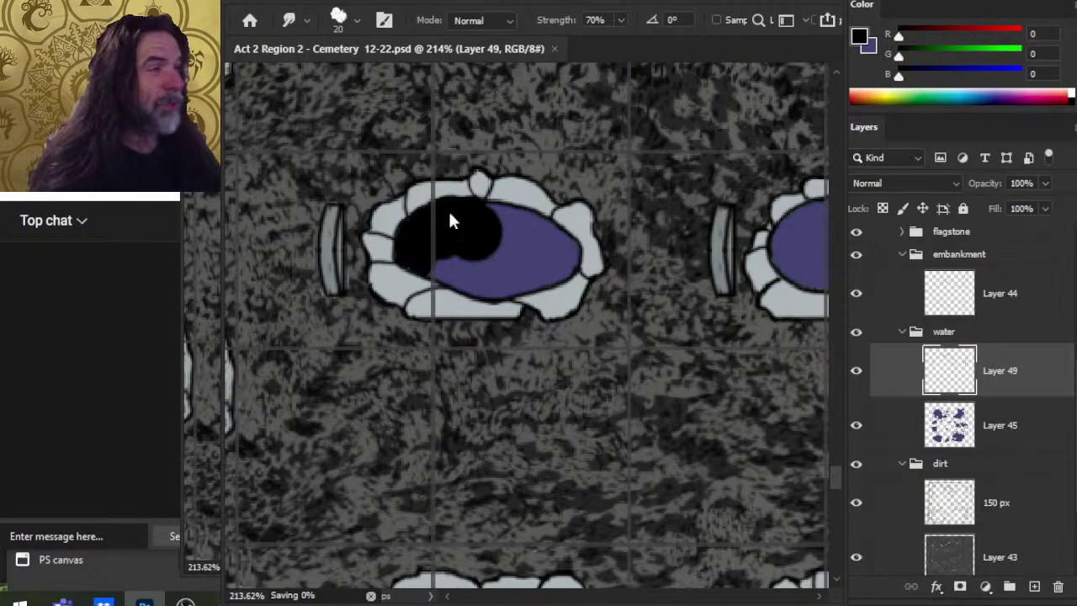
{"action": "left_click", "coordinate": [554, 48]}
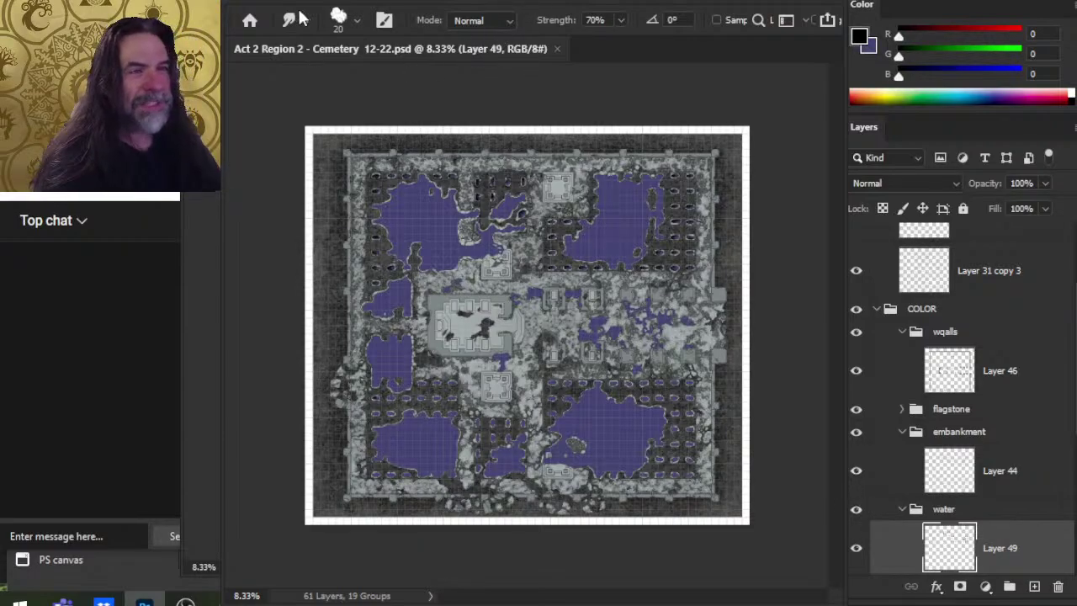
Erase on the 150 px dirt layer to lighten the dirt around the graves at the northwestern bank of the southwestern pit.
{"action": "key", "text": "z"}
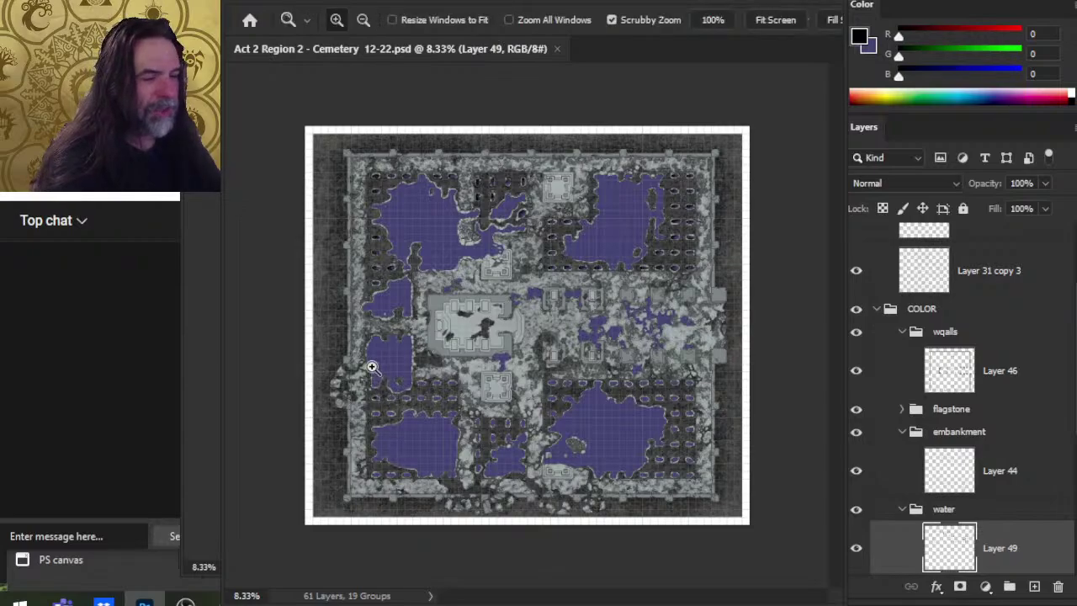
{"action": "left_click_drag", "start_coordinate": [371, 367], "coordinate": [563, 396]}
{"action": "left_click_drag", "start_coordinate": [530, 218], "coordinate": [570, 235]}
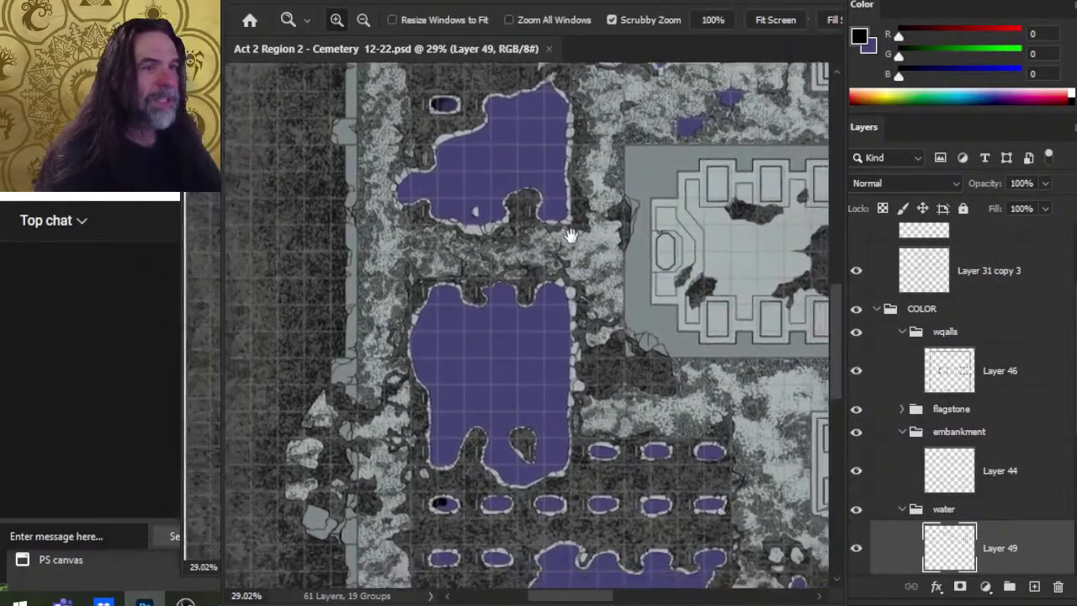
{"action": "left_click_drag", "start_coordinate": [673, 376], "coordinate": [586, 180]}
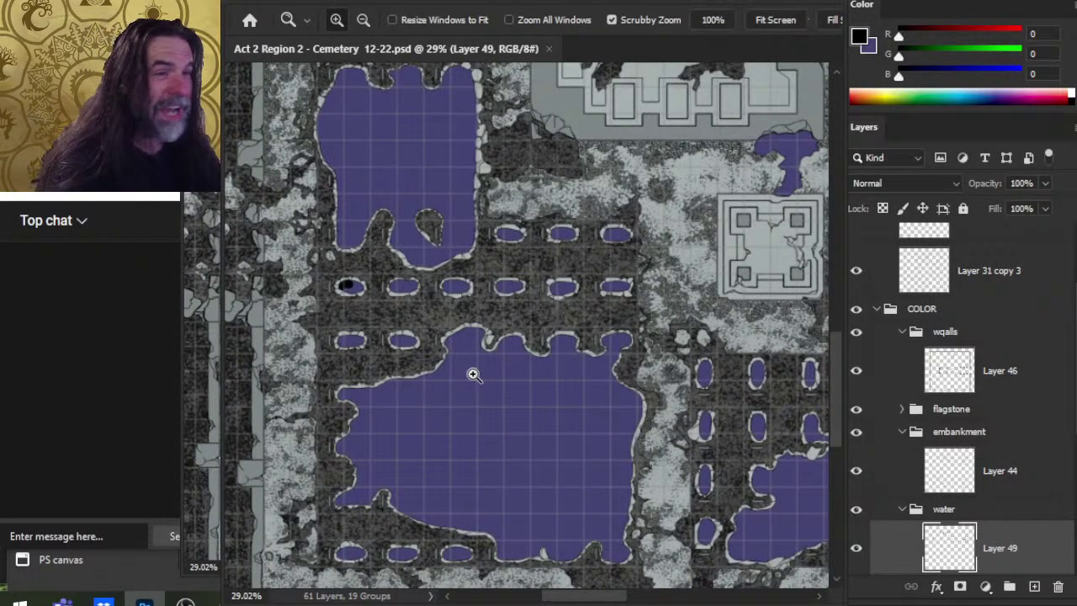
{"action": "left_click_drag", "start_coordinate": [348, 290], "coordinate": [474, 288]}
{"action": "left_click_drag", "start_coordinate": [414, 312], "coordinate": [513, 312]}
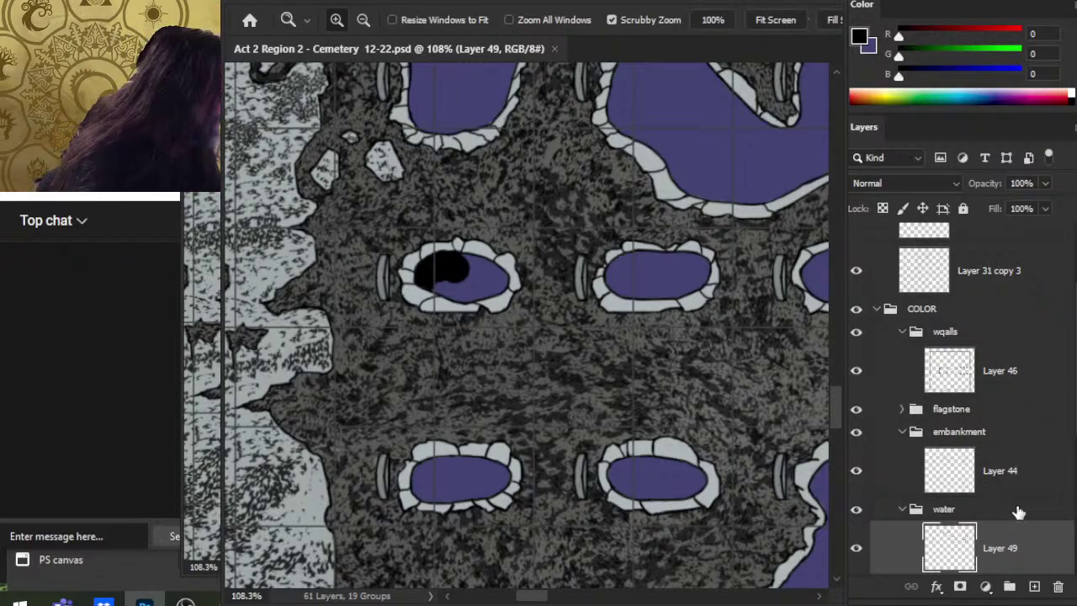
{"action": "scroll", "coordinate": [1048, 423], "scroll_direction": "down", "scroll_amount": 5}
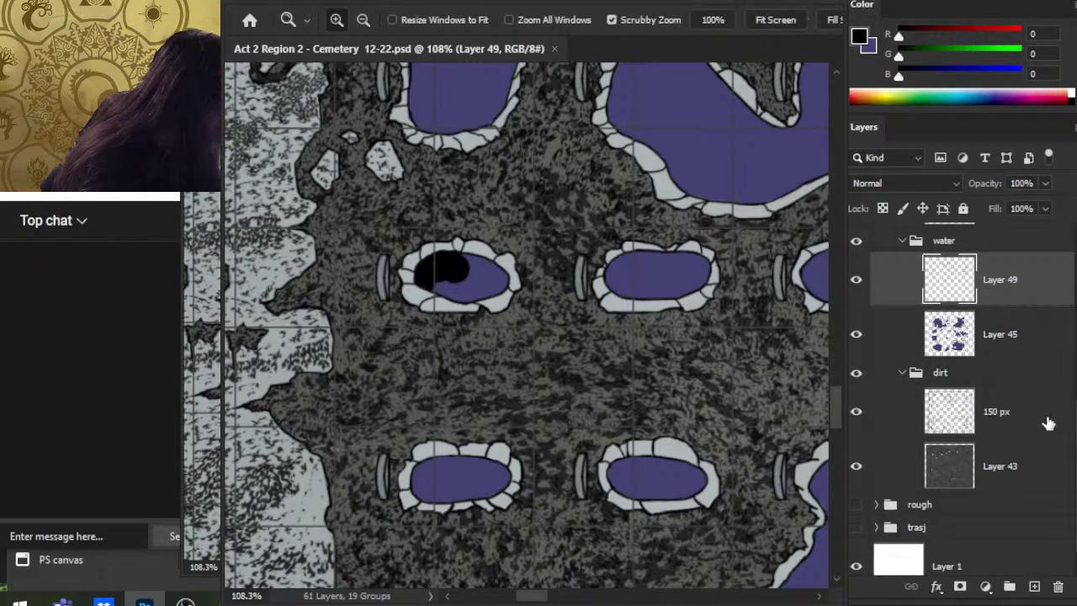
{"action": "left_click", "coordinate": [1037, 432]}
{"action": "key", "text": "e"}
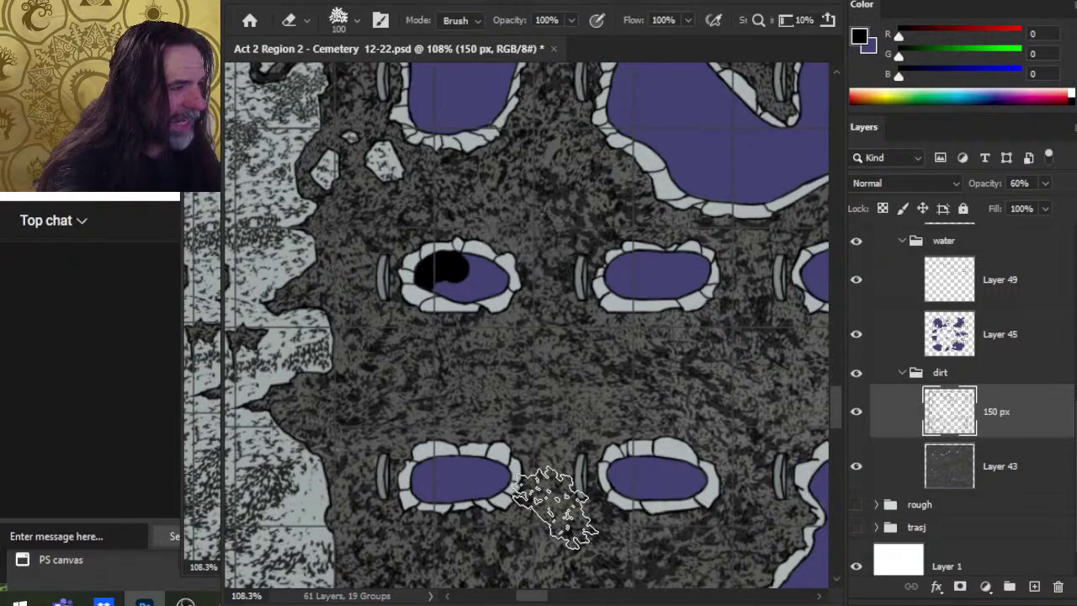
{"action": "left_click_drag", "start_coordinate": [729, 459], "coordinate": [672, 223]}
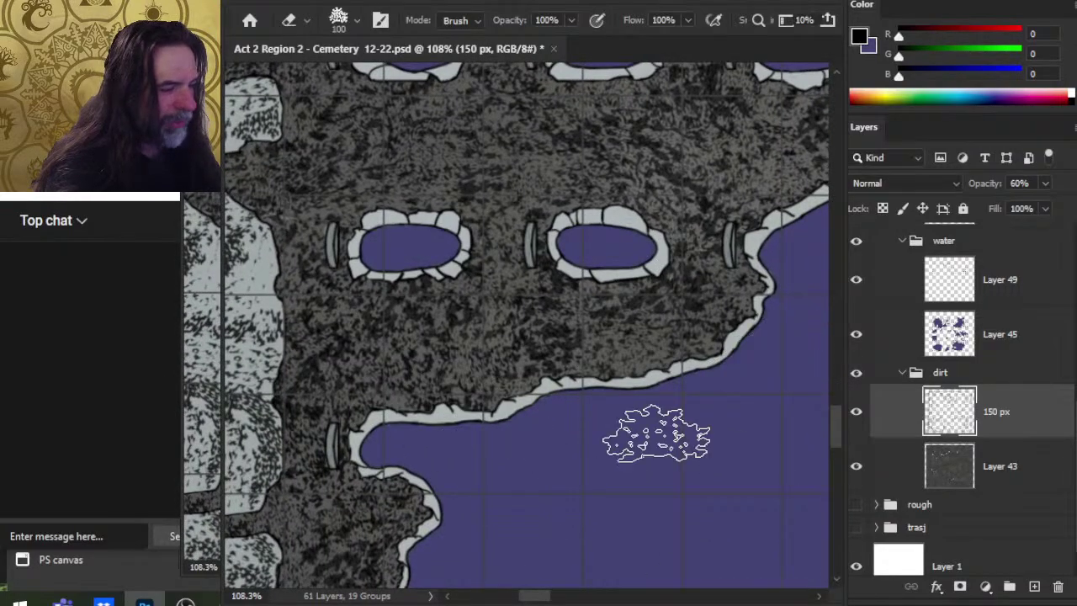
{"action": "left_click_drag", "start_coordinate": [674, 332], "coordinate": [509, 505]}
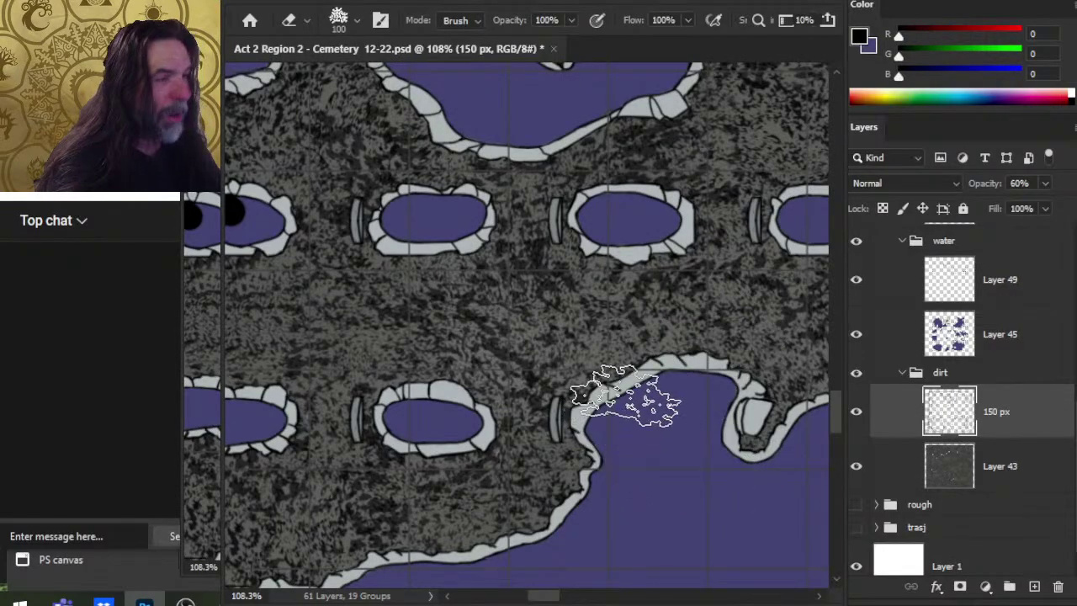
Lighten the dirt around the row of water-filled graves below the west-central pit and its teardrop-shaped island.
{"action": "mouse_move", "coordinate": [610, 340]}
{"action": "left_mouse_down"}
{"action": "mouse_move", "coordinate": [766, 415]}
{"action": "mouse_move", "coordinate": [770, 429]}
{"action": "left_mouse_up"}
{"action": "mouse_move", "coordinate": [731, 326]}
{"action": "left_mouse_down"}
{"action": "mouse_move", "coordinate": [536, 380]}
{"action": "mouse_move", "coordinate": [482, 410]}
{"action": "left_mouse_up"}
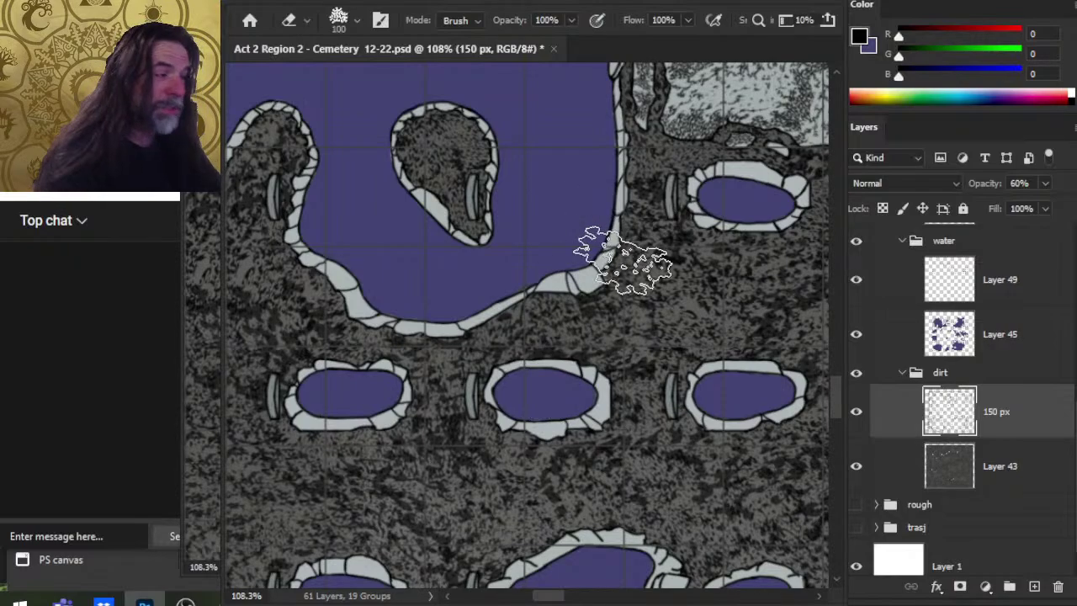
{"action": "left_click_drag", "start_coordinate": [714, 382], "coordinate": [551, 399]}
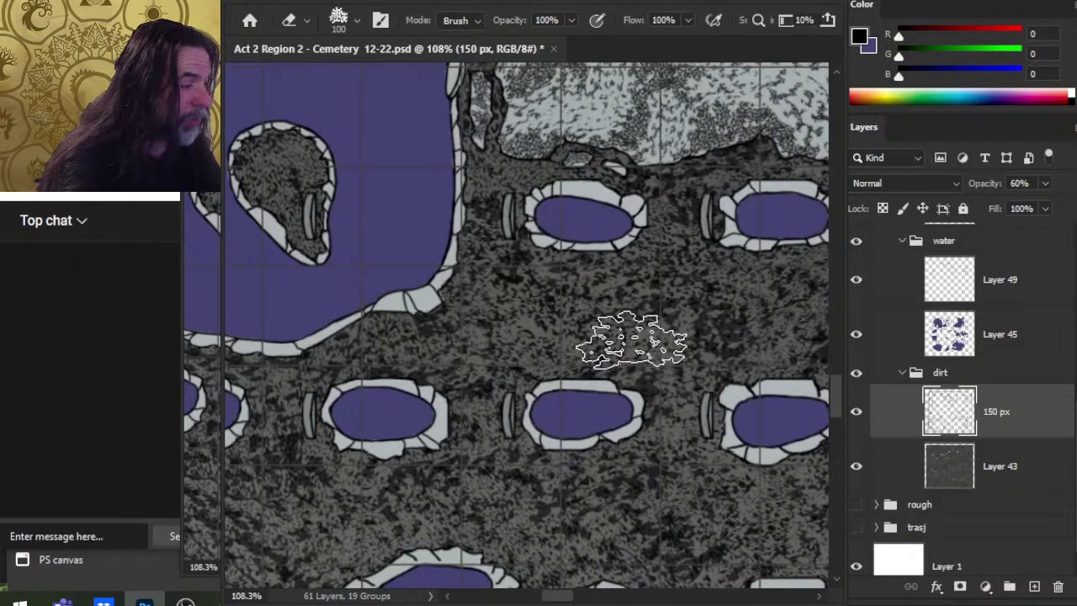
Lighten the dirt patch between the west-central pit and the crumbled southwestern corner of the large mausoleum.
{"action": "left_click_drag", "start_coordinate": [673, 421], "coordinate": [614, 596]}
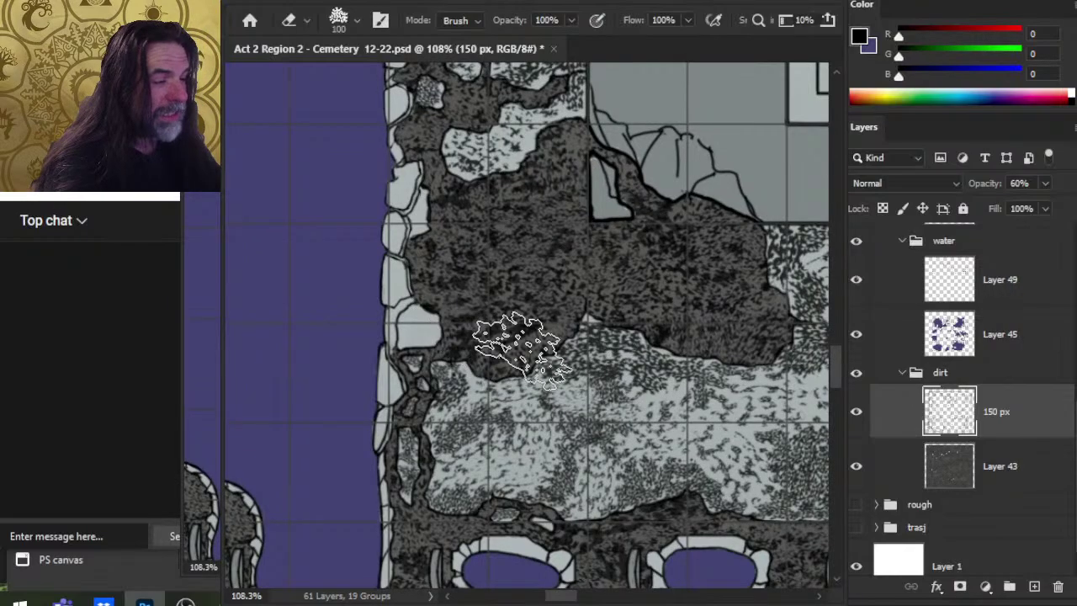
{"action": "left_click_drag", "start_coordinate": [632, 223], "coordinate": [680, 510]}
{"action": "key", "text": "z"}
{"action": "left_click_drag", "start_coordinate": [666, 390], "coordinate": [571, 382]}
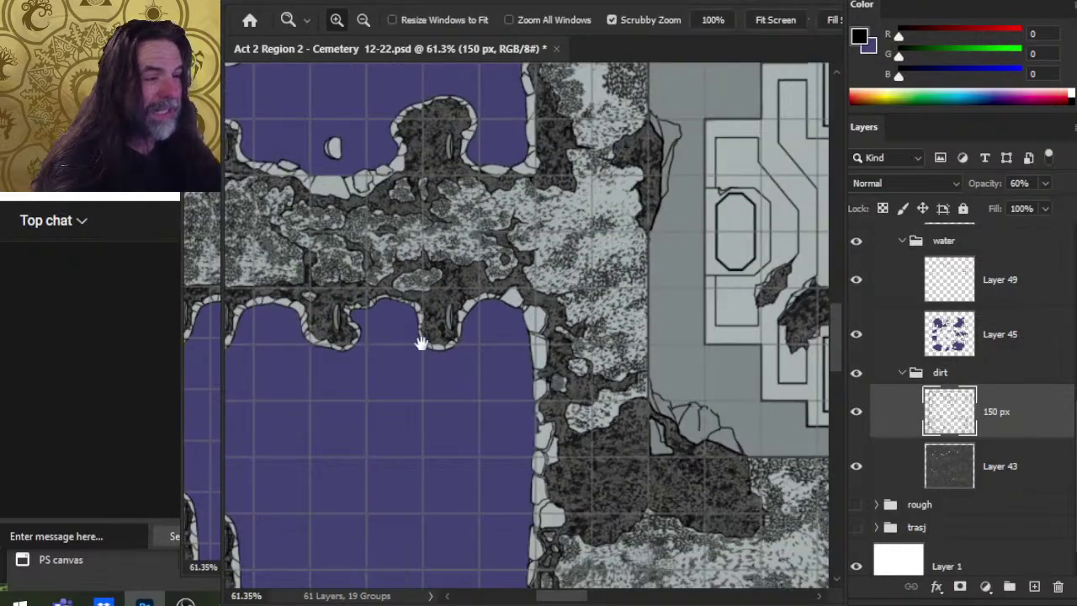
Erase on the 150 px dirt layer to lighten the dirt between the northwestern pit's southeastern corner and the large mausoleum's west wall.
{"action": "mouse_move", "coordinate": [423, 345]}
{"action": "left_mouse_down"}
{"action": "mouse_move", "coordinate": [491, 356]}
{"action": "mouse_move", "coordinate": [463, 374]}
{"action": "left_mouse_up"}
{"action": "left_click_drag", "start_coordinate": [467, 371], "coordinate": [598, 353]}
{"action": "key", "text": "e"}
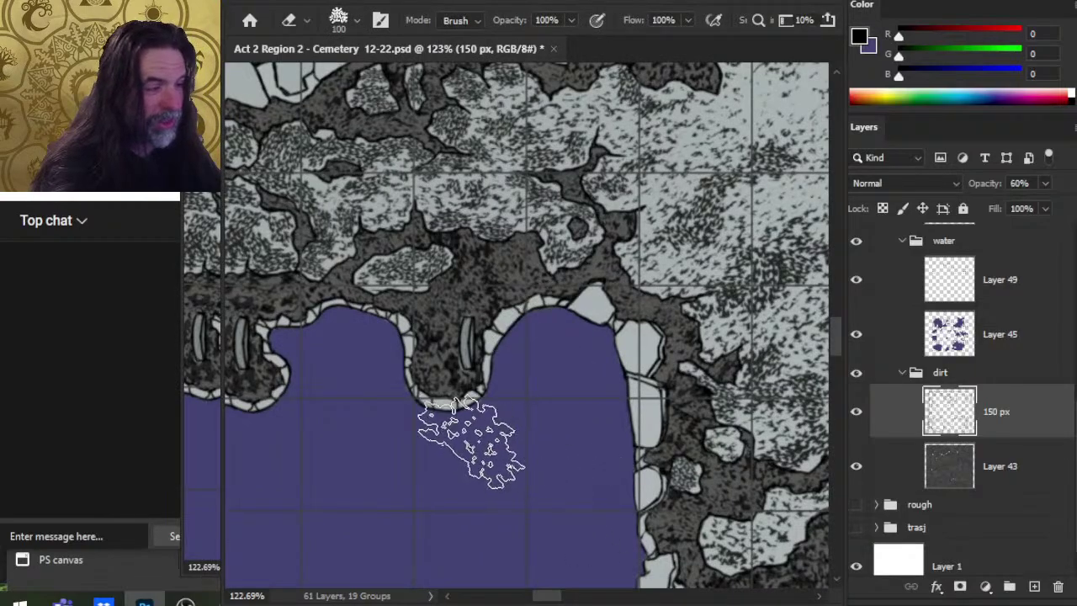
{"action": "left_click_drag", "start_coordinate": [612, 278], "coordinate": [400, 583]}
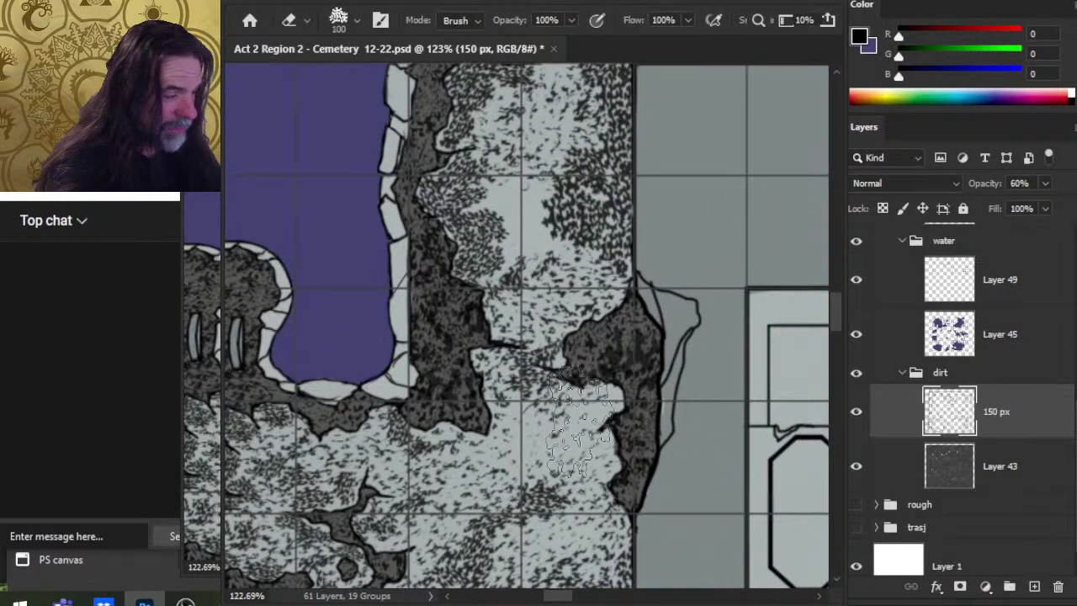
Lighten the dirt around the headstones and broken paving along the north bank of the west-central pit.
{"action": "key", "text": "z"}
{"action": "left_click_drag", "start_coordinate": [559, 484], "coordinate": [427, 475]}
{"action": "left_click_drag", "start_coordinate": [431, 468], "coordinate": [661, 402]}
{"action": "left_click_drag", "start_coordinate": [559, 200], "coordinate": [531, 149]}
{"action": "left_click_drag", "start_coordinate": [558, 377], "coordinate": [660, 351]}
{"action": "key", "text": "e"}
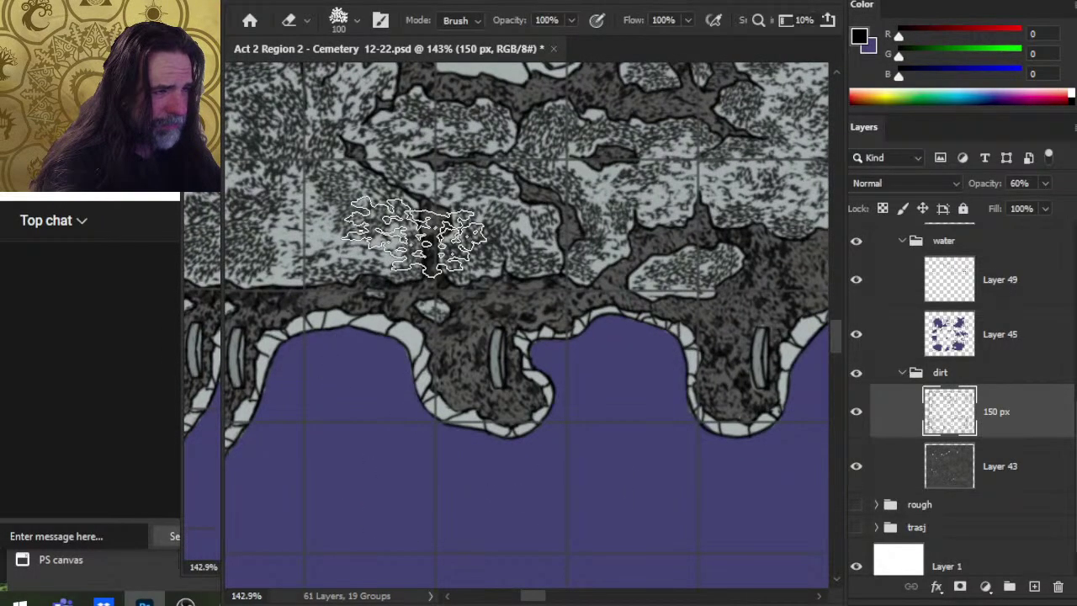
Lighten the dirt between the cracked paving and the west bank of the west-central pit, down to the gap in the outer wall.
{"action": "left_click_drag", "start_coordinate": [477, 437], "coordinate": [803, 231]}
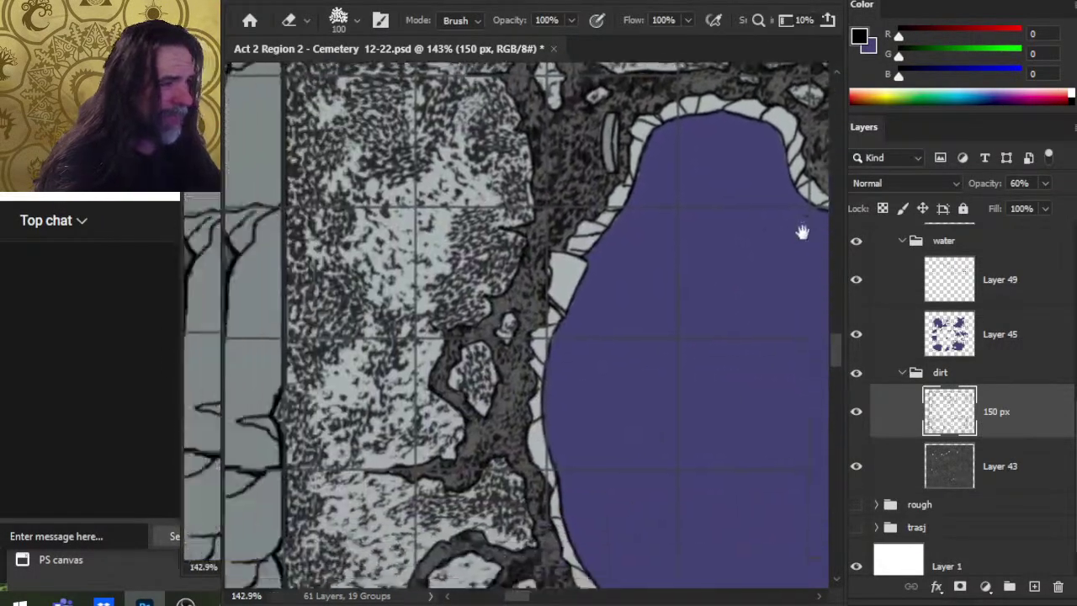
{"action": "left_click_drag", "start_coordinate": [618, 507], "coordinate": [582, 228]}
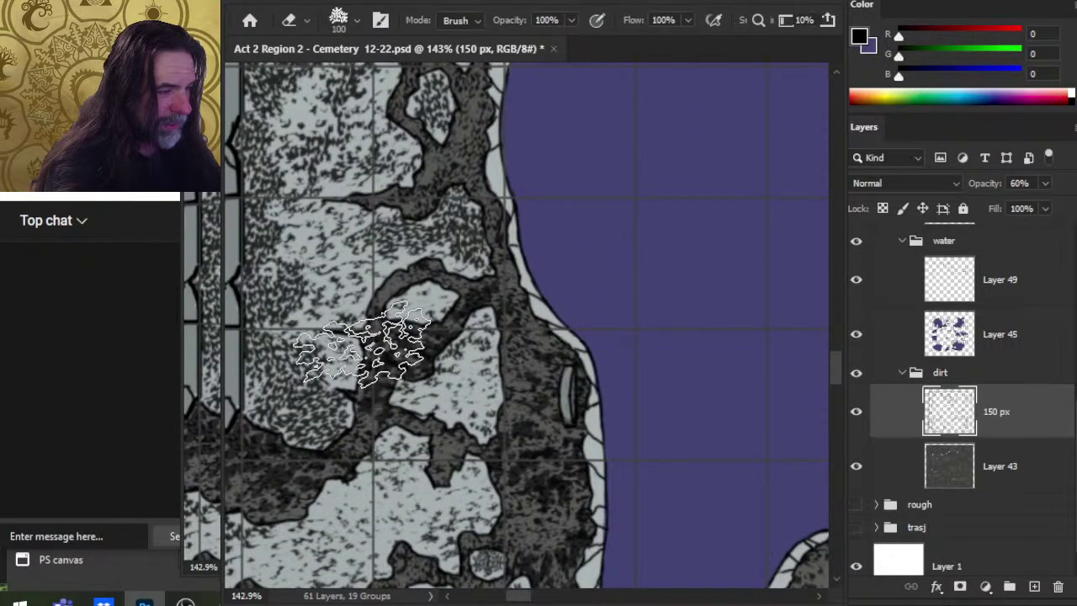
{"action": "mouse_move", "coordinate": [457, 454]}
{"action": "left_mouse_down"}
{"action": "mouse_move", "coordinate": [534, 414]}
{"action": "mouse_move", "coordinate": [644, 265]}
{"action": "left_mouse_up"}
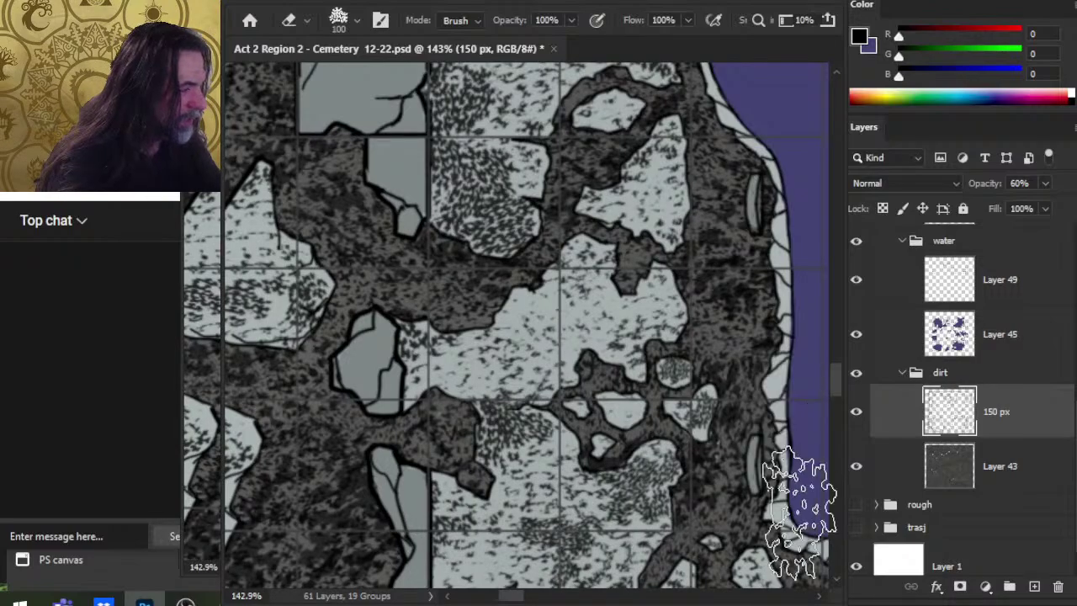
Lighten the dirt around the fallen stone blocks outside the breached western wall and in the open ground south of them.
{"action": "mouse_move", "coordinate": [805, 493]}
{"action": "left_mouse_down"}
{"action": "mouse_move", "coordinate": [474, 349]}
{"action": "mouse_move", "coordinate": [685, 157]}
{"action": "mouse_move", "coordinate": [627, 252]}
{"action": "mouse_move", "coordinate": [536, 361]}
{"action": "mouse_move", "coordinate": [609, 445]}
{"action": "left_mouse_up"}
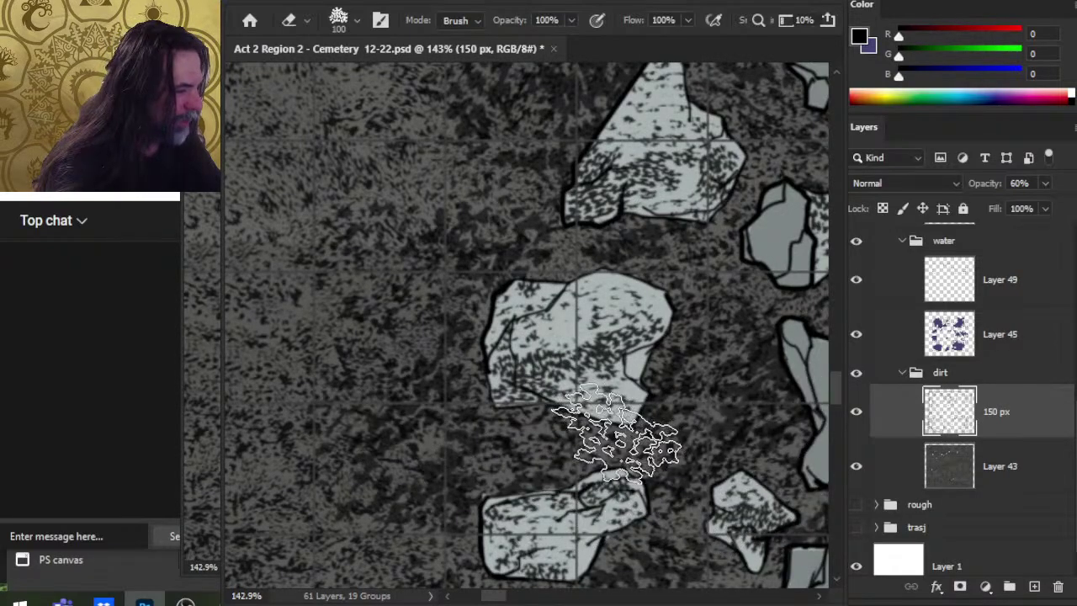
{"action": "left_click_drag", "start_coordinate": [661, 493], "coordinate": [569, 232]}
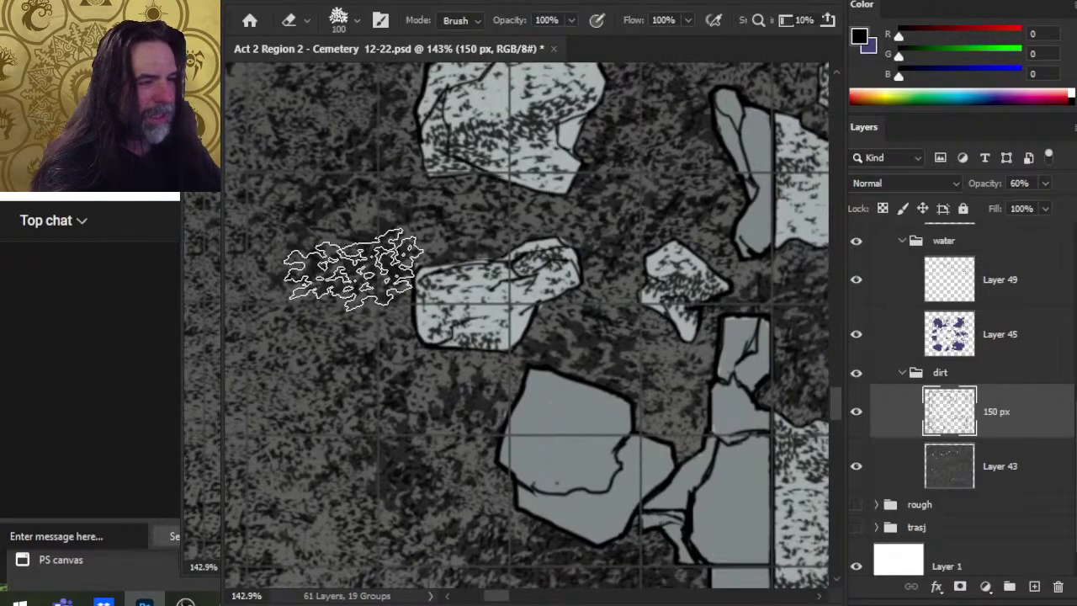
{"action": "mouse_move", "coordinate": [631, 444]}
{"action": "left_mouse_down"}
{"action": "mouse_move", "coordinate": [583, 300]}
{"action": "mouse_move", "coordinate": [567, 287]}
{"action": "left_mouse_up"}
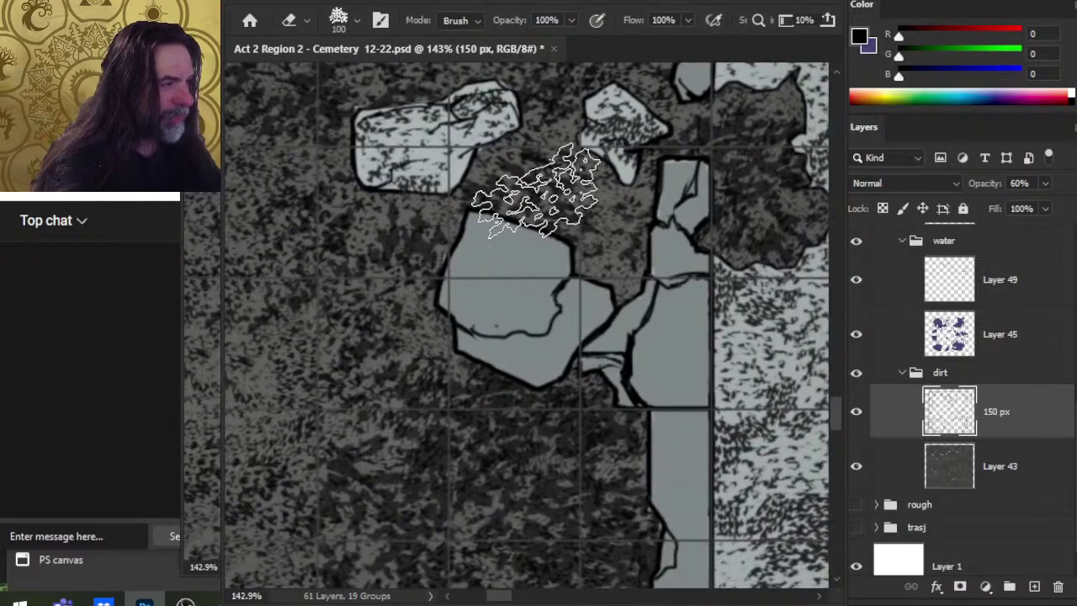
{"action": "left_click_drag", "start_coordinate": [539, 509], "coordinate": [639, 245]}
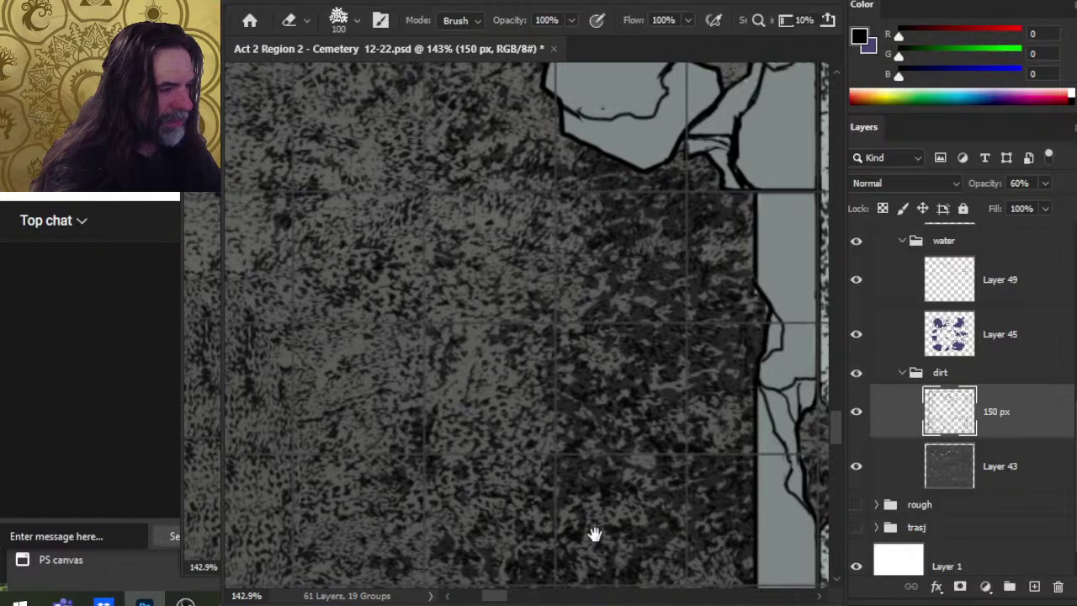
{"action": "left_click_drag", "start_coordinate": [594, 533], "coordinate": [614, 208]}
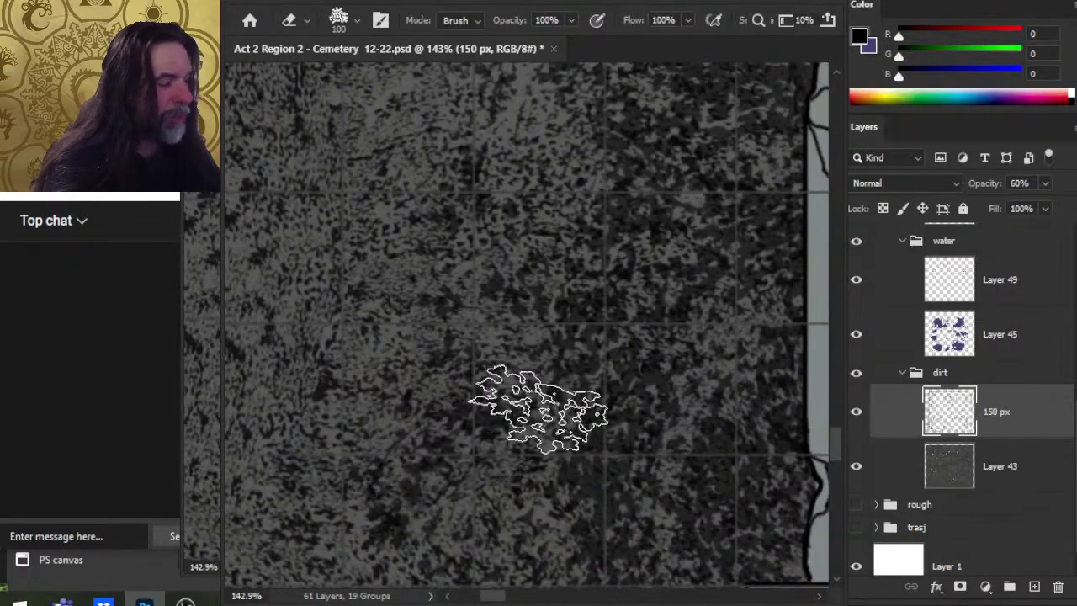
Enlarge the eraser to 150 px and lighten the dirt outside the western wall down to the map's southwestern corner.
{"action": "key", "text": "b"}
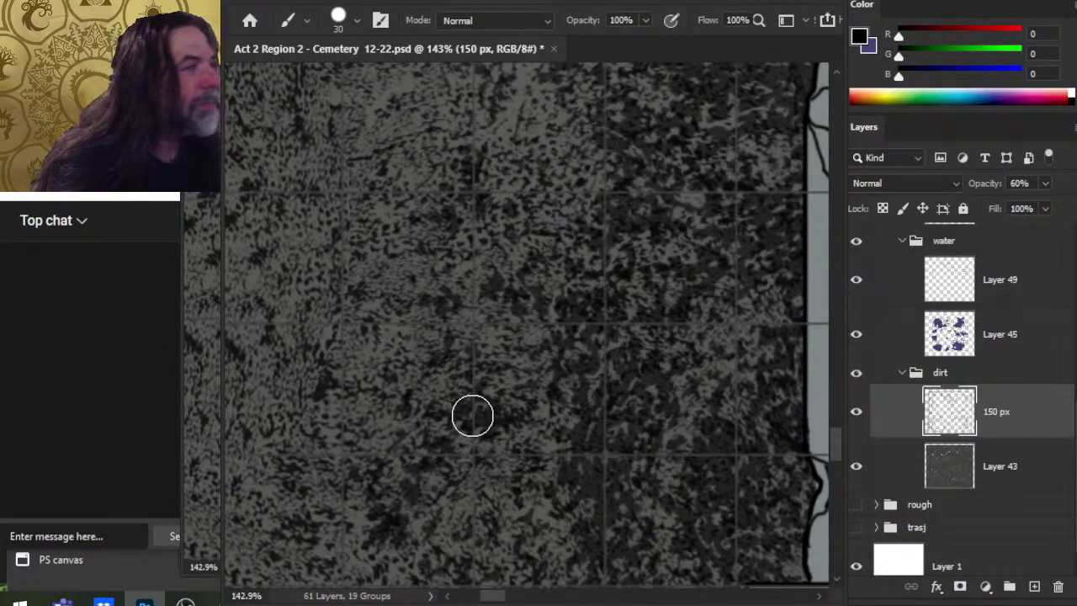
{"action": "key", "text": "e"}
{"action": "key", "text": "bracketright"}
{"action": "key", "text": "bracketright"}
{"action": "left_click_drag", "start_coordinate": [574, 401], "coordinate": [546, 267]}
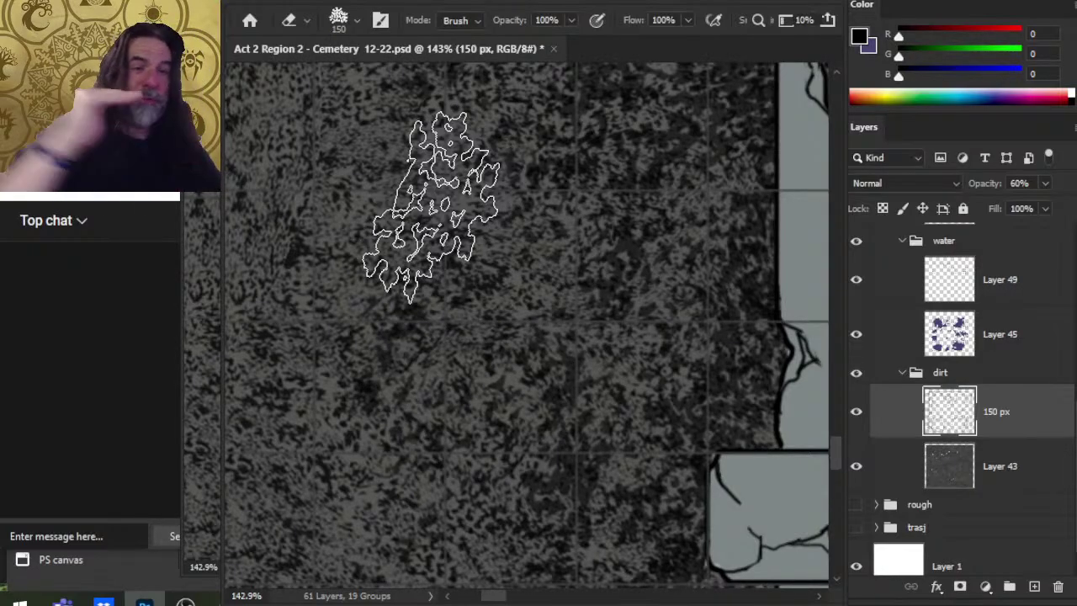
{"action": "key", "text": "z"}
{"action": "left_click_drag", "start_coordinate": [564, 392], "coordinate": [522, 412]}
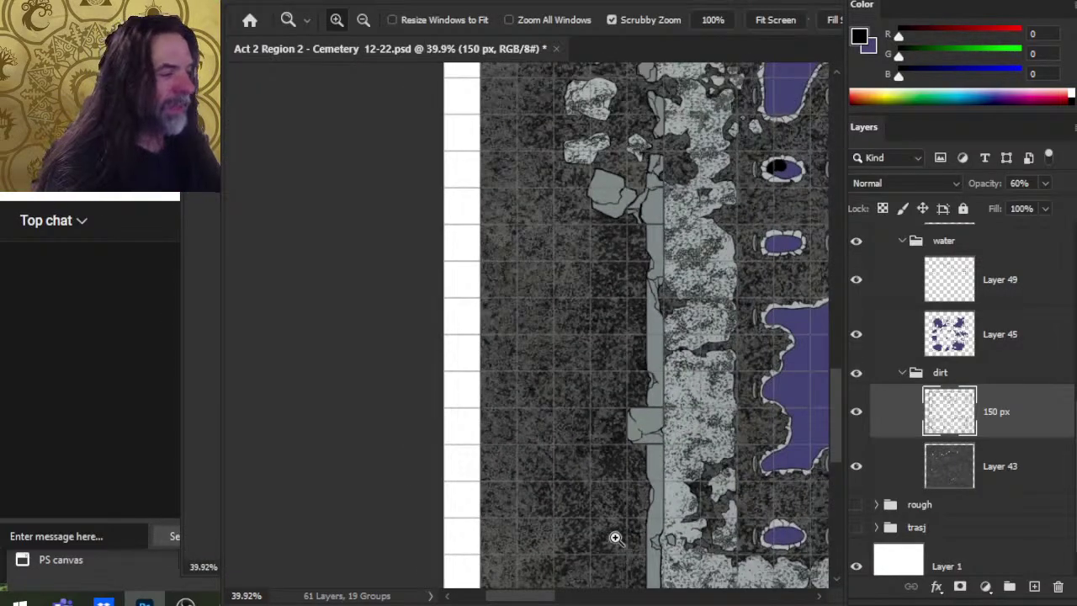
{"action": "left_click_drag", "start_coordinate": [635, 455], "coordinate": [596, 277]}
{"action": "scroll", "coordinate": [550, 329], "scroll_direction": "up", "scroll_amount": 2}
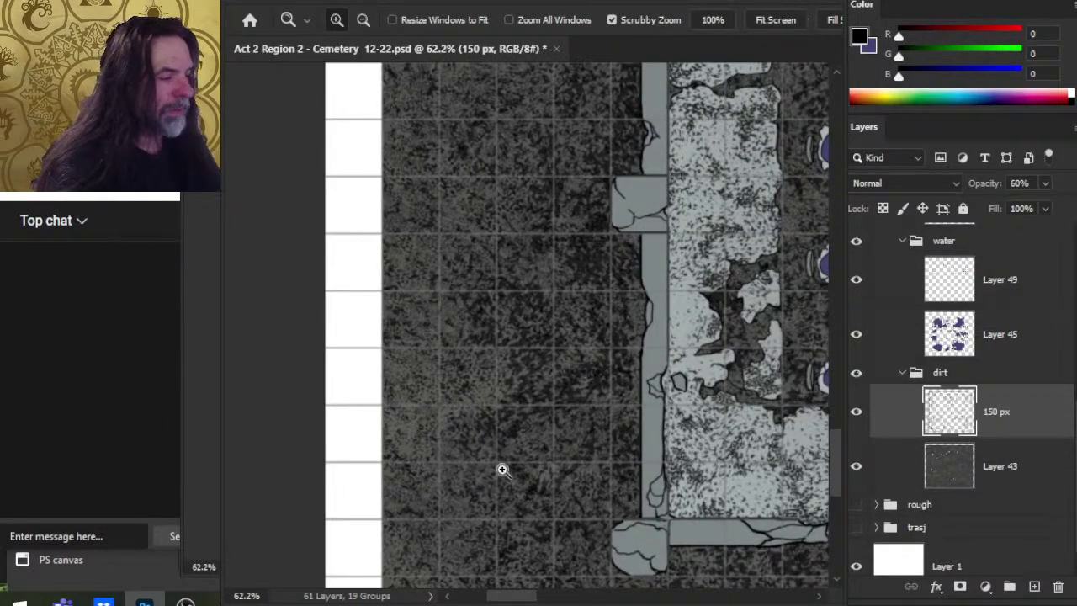
{"action": "key", "text": "e"}
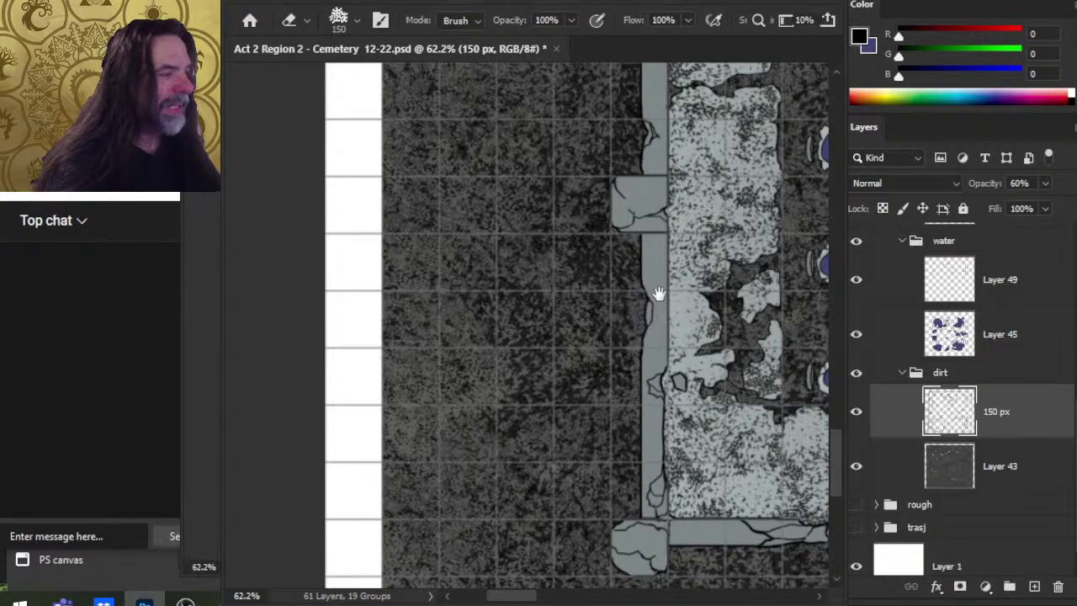
{"action": "left_click_drag", "start_coordinate": [657, 293], "coordinate": [580, 399]}
On Layer 49 of the water group, smudge the black shadow in the westernmost grave below the west-central pit across its water.
{"action": "key", "text": "z"}
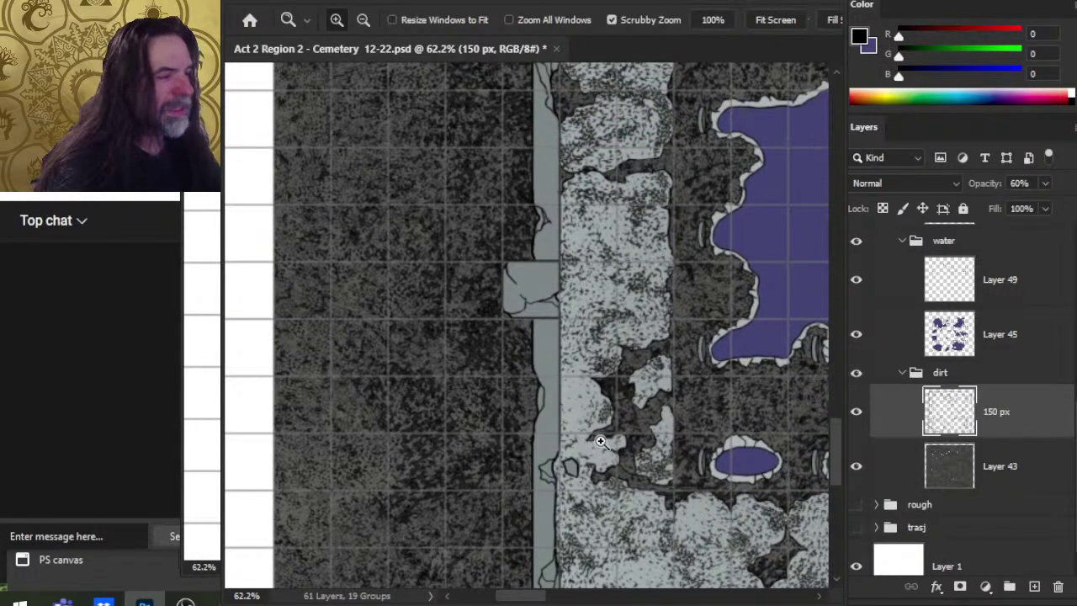
{"action": "scroll", "coordinate": [600, 441], "scroll_direction": "down", "scroll_amount": 4}
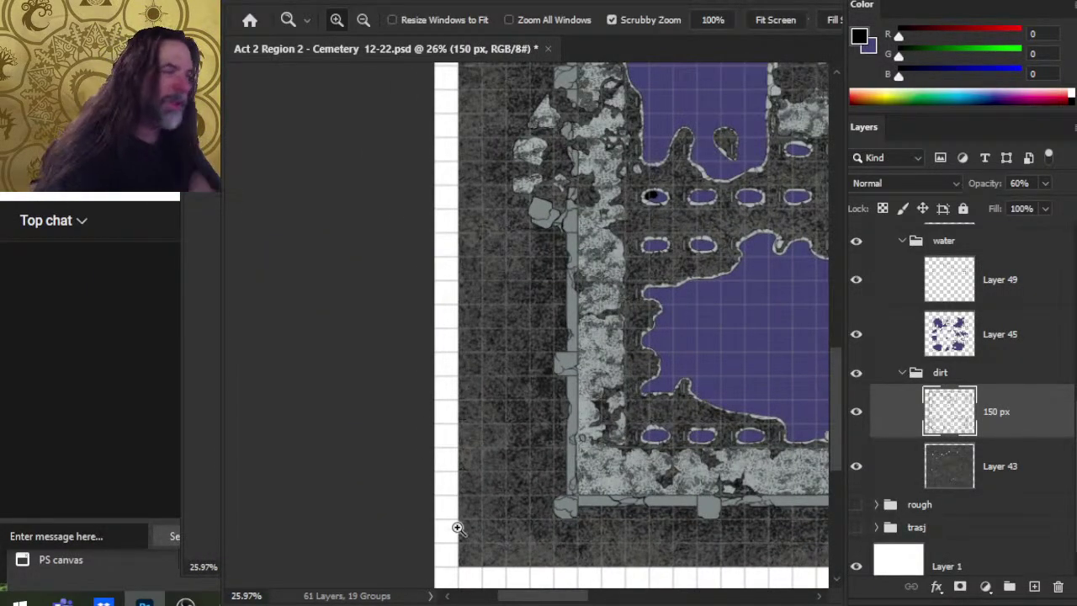
{"action": "left_click_drag", "start_coordinate": [638, 328], "coordinate": [546, 333]}
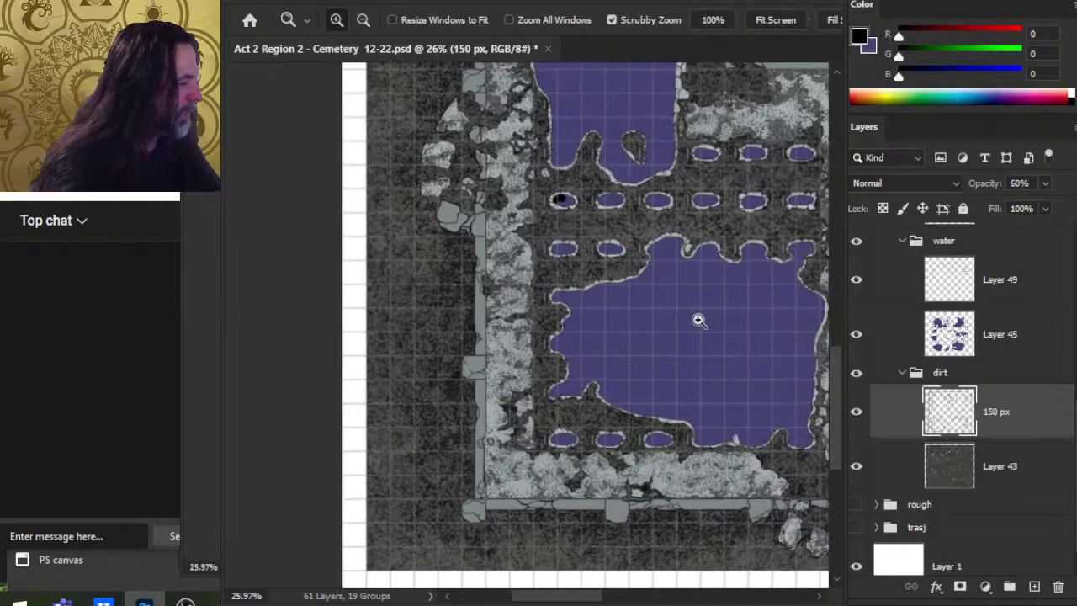
{"action": "left_click", "coordinate": [1031, 285]}
{"action": "left_click_drag", "start_coordinate": [565, 249], "coordinate": [641, 274]}
{"action": "key", "text": "z"}
{"action": "mouse_move", "coordinate": [587, 175]}
{"action": "left_mouse_down"}
{"action": "mouse_move", "coordinate": [574, 238]}
{"action": "mouse_move", "coordinate": [584, 240]}
{"action": "left_mouse_up"}
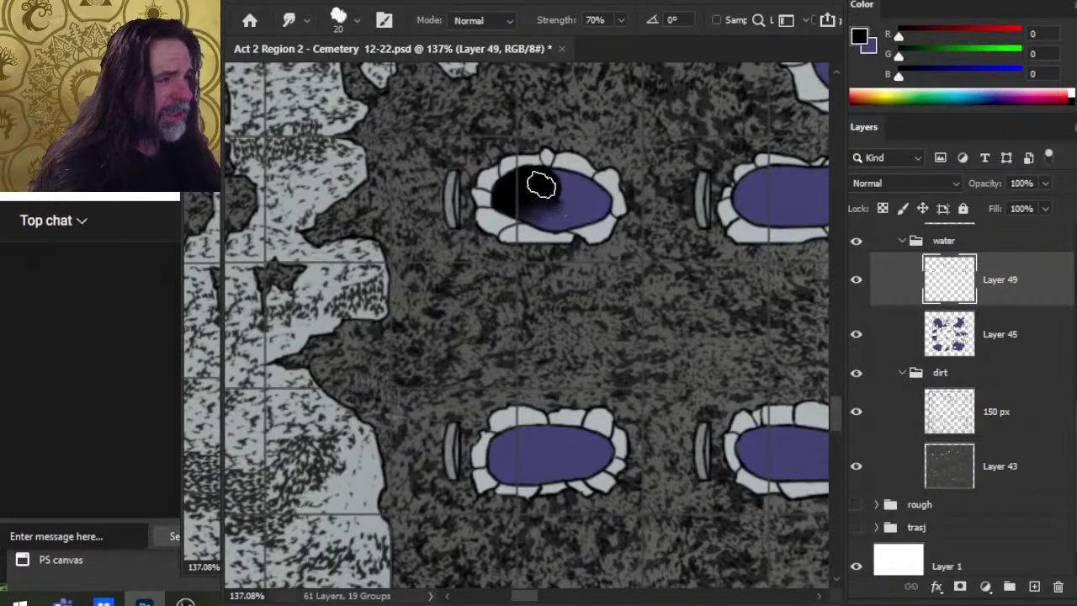
{"action": "mouse_move", "coordinate": [541, 185]}
{"action": "left_mouse_down"}
{"action": "mouse_move", "coordinate": [568, 185]}
{"action": "mouse_move", "coordinate": [551, 219]}
{"action": "mouse_move", "coordinate": [535, 202]}
{"action": "mouse_move", "coordinate": [574, 175]}
{"action": "mouse_move", "coordinate": [581, 184]}
{"action": "mouse_move", "coordinate": [557, 227]}
{"action": "mouse_move", "coordinate": [566, 180]}
{"action": "mouse_move", "coordinate": [552, 211]}
{"action": "left_mouse_up"}
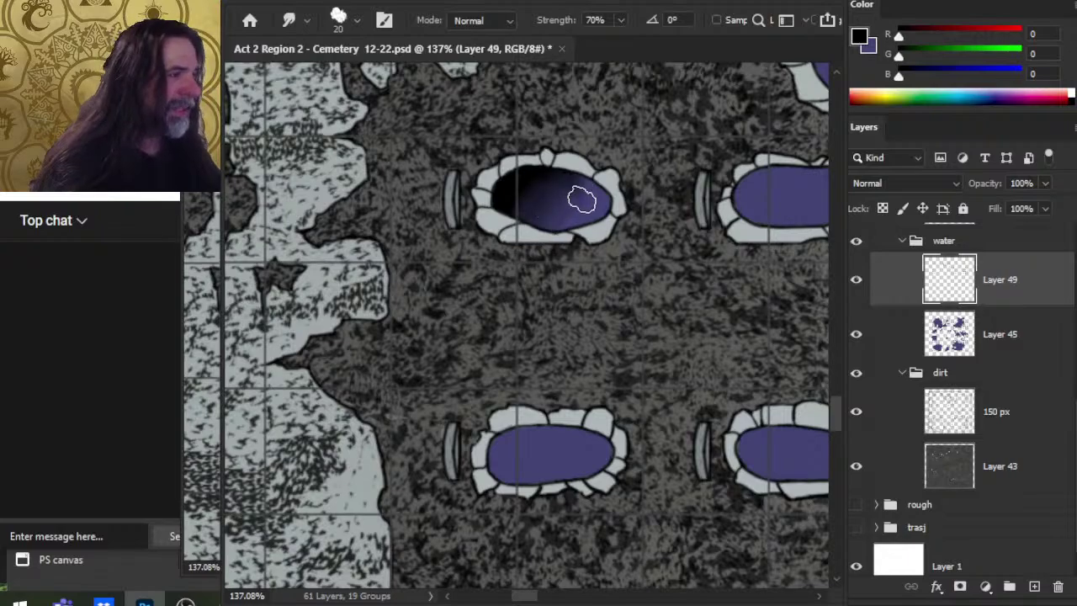
Switch to the round eraser for the first grave's shadow and reduce its size to 35 px.
{"action": "key", "text": "z"}
{"action": "left_click_drag", "start_coordinate": [578, 232], "coordinate": [621, 232]}
{"action": "key", "text": "e"}
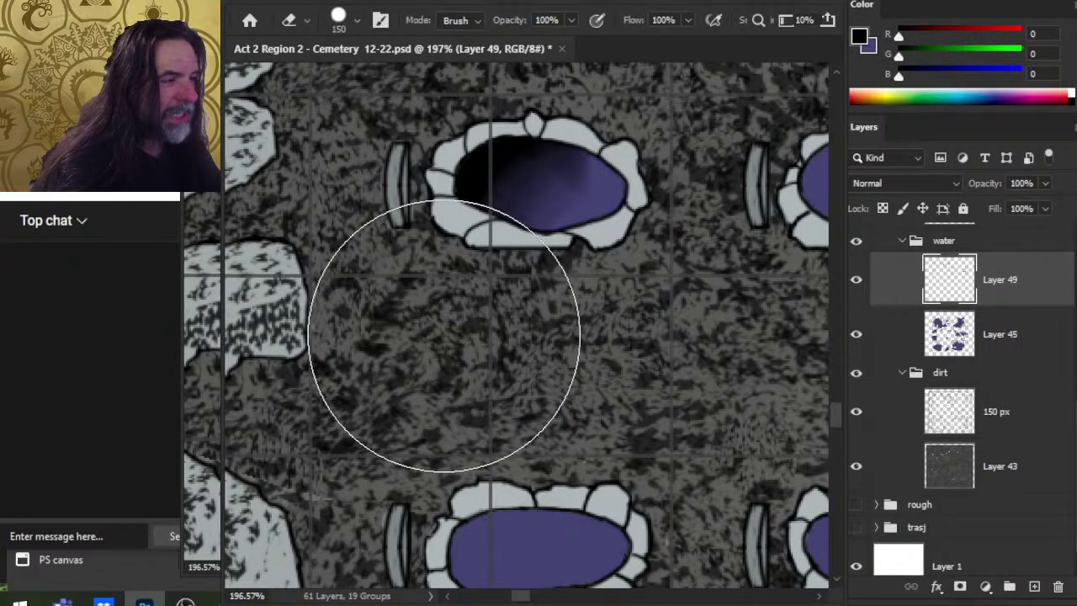
{"action": "key", "text": "bracketleft"}
{"action": "key", "text": "bracketleft"}
{"action": "key", "text": "bracketleft"}
{"action": "key", "text": "bracketleft"}
{"action": "key", "text": "bracketleft"}
{"action": "key", "text": "bracketleft"}
{"action": "key", "text": "bracketleft"}
{"action": "key", "text": "bracketleft"}
{"action": "key", "text": "bracketleft"}
{"action": "key", "text": "bracketleft"}
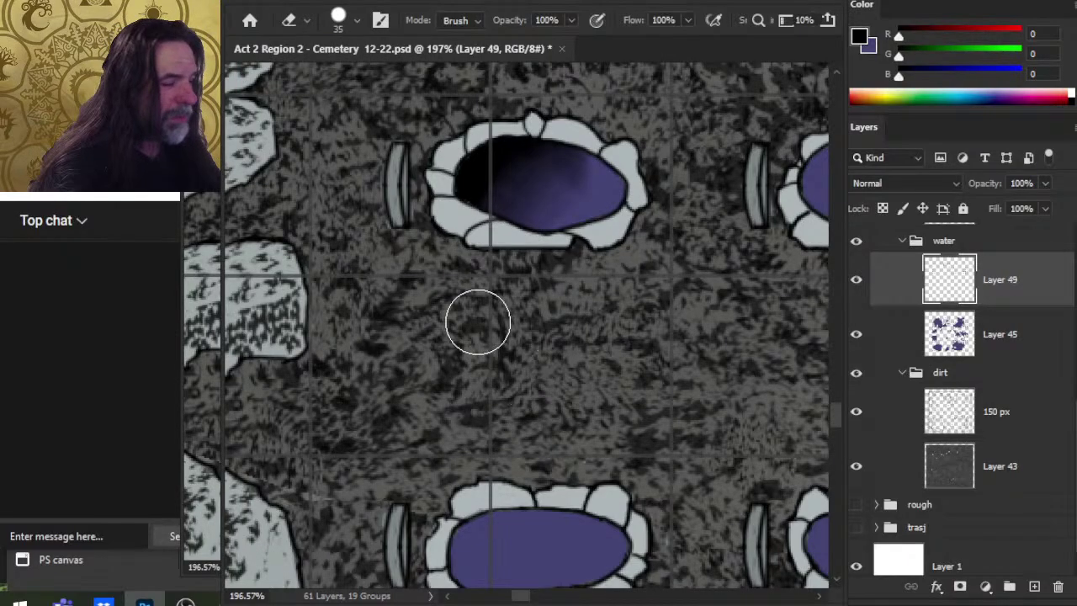
Paint a black shadow in the headstone end of the row's second grave, trim it and smudge it into the water.
{"action": "key", "text": "z"}
{"action": "scroll", "coordinate": [608, 280], "scroll_direction": "down", "scroll_amount": 3}
{"action": "mouse_move", "coordinate": [614, 365]}
{"action": "left_mouse_down"}
{"action": "mouse_move", "coordinate": [384, 447]}
{"action": "mouse_move", "coordinate": [373, 438]}
{"action": "left_mouse_up"}
{"action": "key", "text": "b"}
{"action": "left_click", "coordinate": [528, 287]}
{"action": "key", "text": "e"}
{"action": "mouse_move", "coordinate": [528, 287]}
{"action": "left_mouse_down"}
{"action": "mouse_move", "coordinate": [556, 291]}
{"action": "mouse_move", "coordinate": [523, 296]}
{"action": "left_mouse_up"}
{"action": "key", "text": "r"}
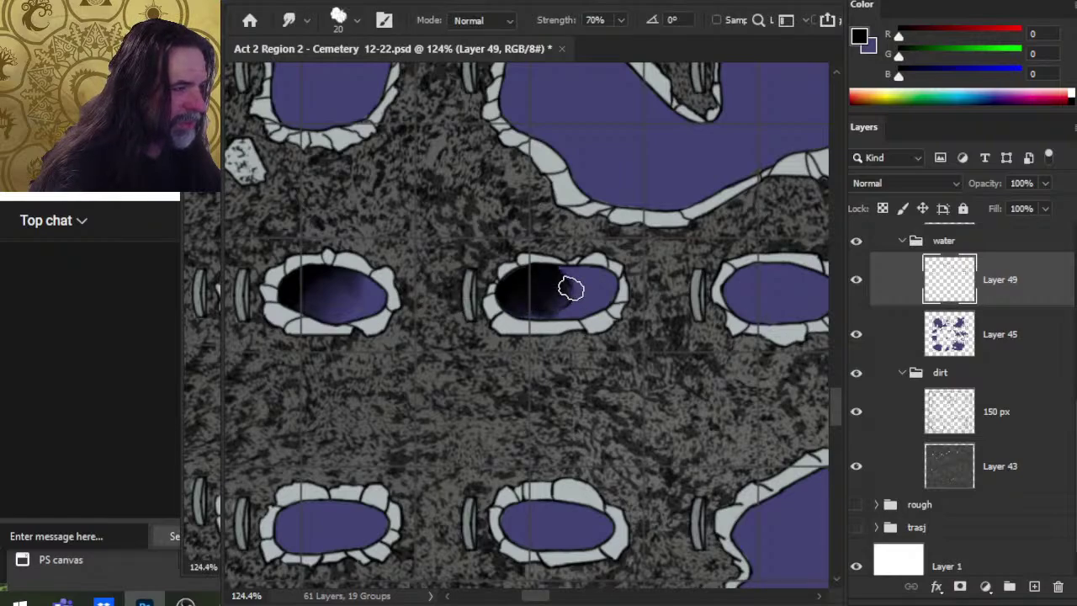
{"action": "mouse_move", "coordinate": [576, 286]}
{"action": "left_mouse_down"}
{"action": "mouse_move", "coordinate": [541, 286]}
{"action": "mouse_move", "coordinate": [529, 332]}
{"action": "left_mouse_up"}
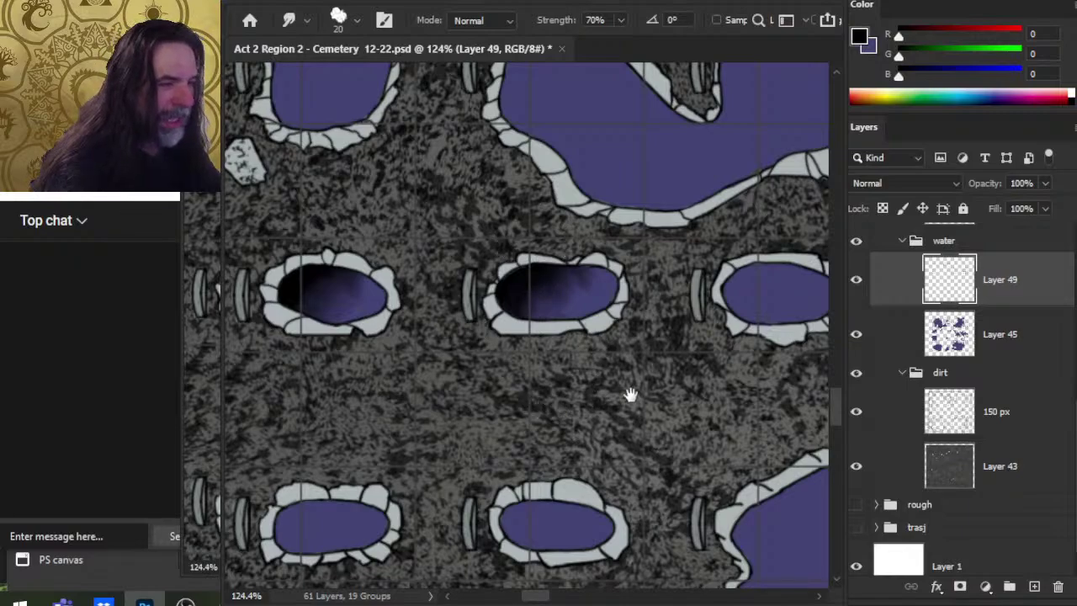
Paint a black shadow in the headstone end of the row's third grave and smudge it into the water.
{"action": "left_click_drag", "start_coordinate": [631, 395], "coordinate": [430, 375]}
{"action": "key", "text": "b"}
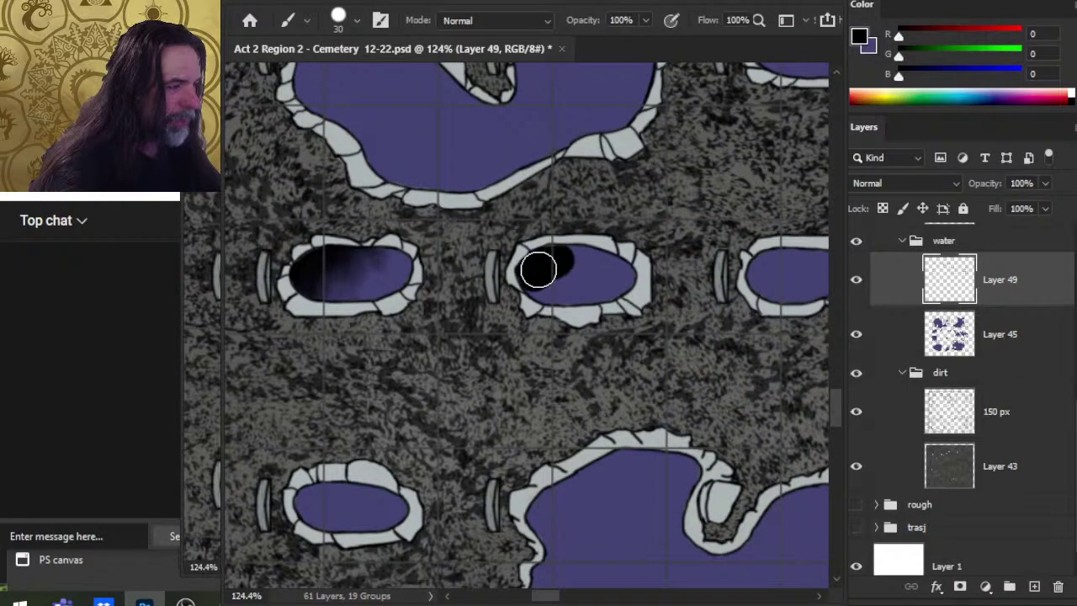
{"action": "left_click_drag", "start_coordinate": [539, 269], "coordinate": [541, 286]}
{"action": "key", "text": "r"}
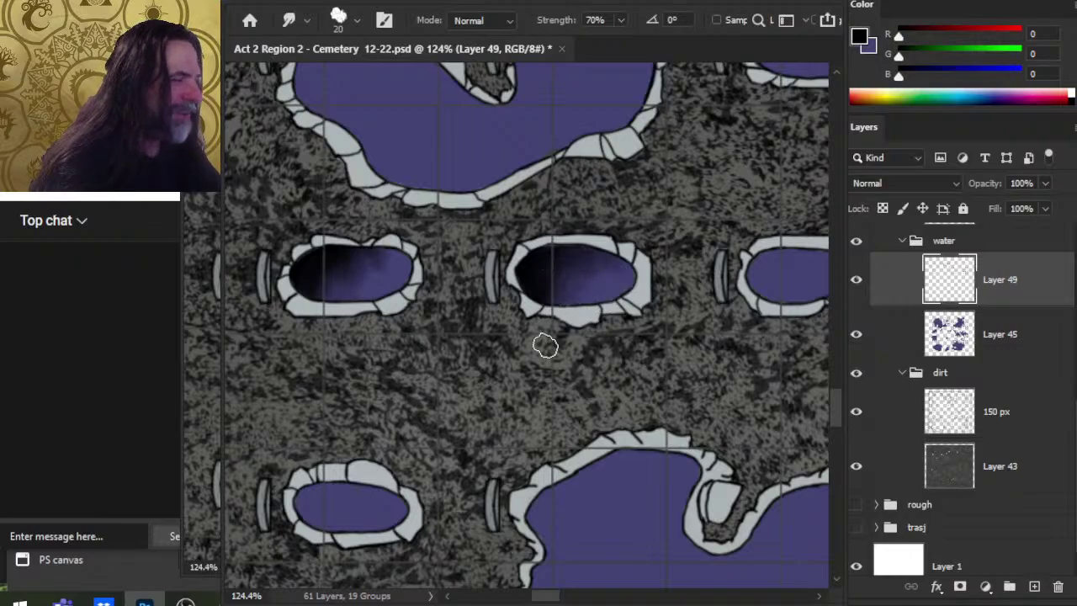
Paint a black shadow in the headstone end of the row's fourth grave and blend it across the water with the Smudge tool.
{"action": "left_click_drag", "start_coordinate": [617, 385], "coordinate": [536, 406]}
{"action": "key", "text": "e"}
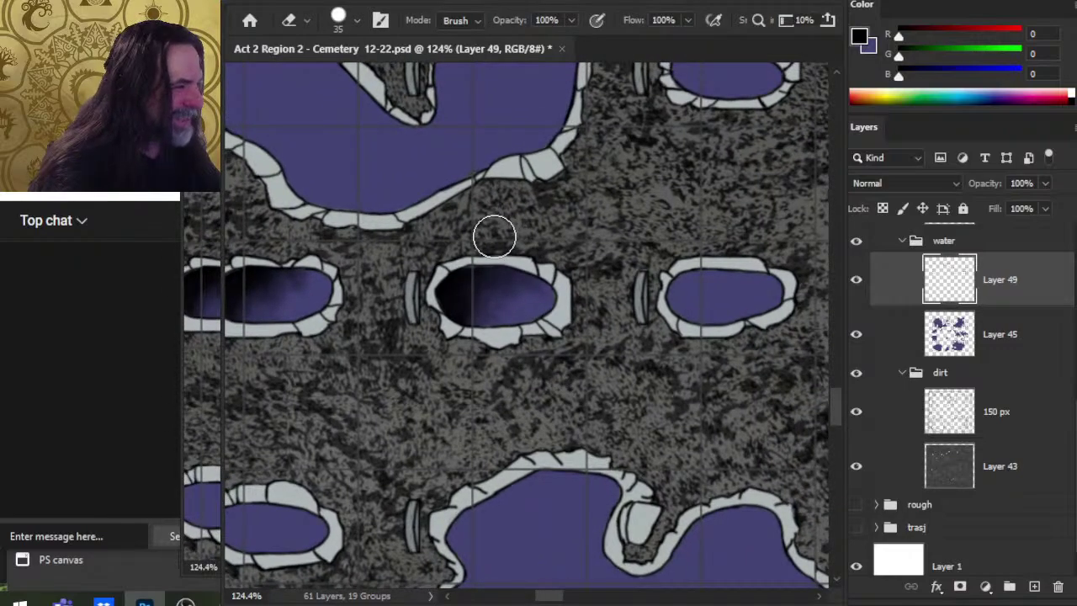
{"action": "left_click_drag", "start_coordinate": [699, 368], "coordinate": [555, 394]}
{"action": "key", "text": "b"}
{"action": "left_click_drag", "start_coordinate": [548, 319], "coordinate": [570, 313]}
{"action": "key", "text": "r"}
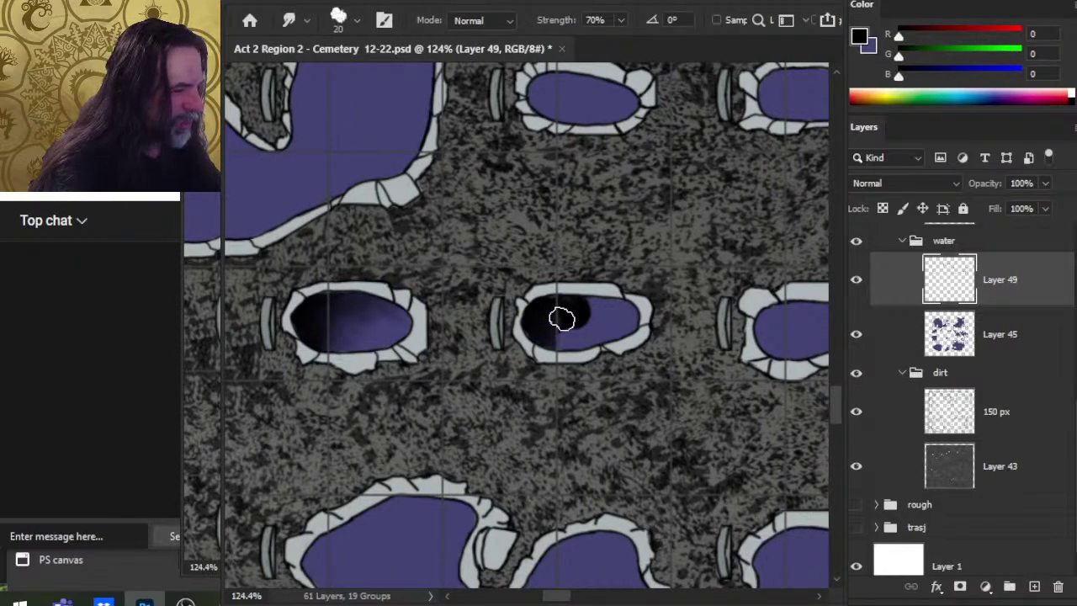
{"action": "left_click_drag", "start_coordinate": [562, 319], "coordinate": [555, 327]}
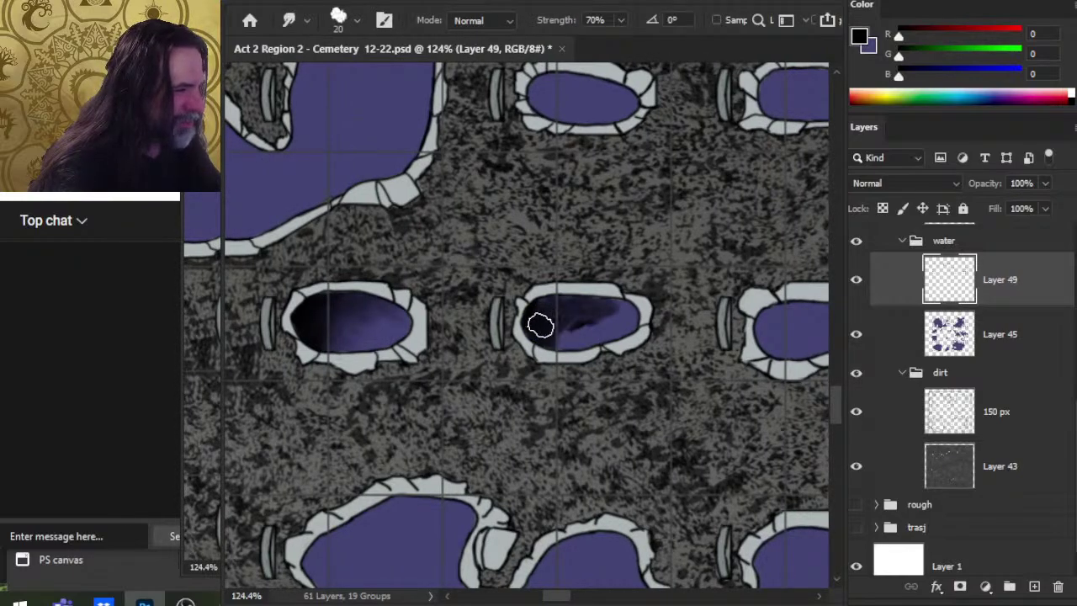
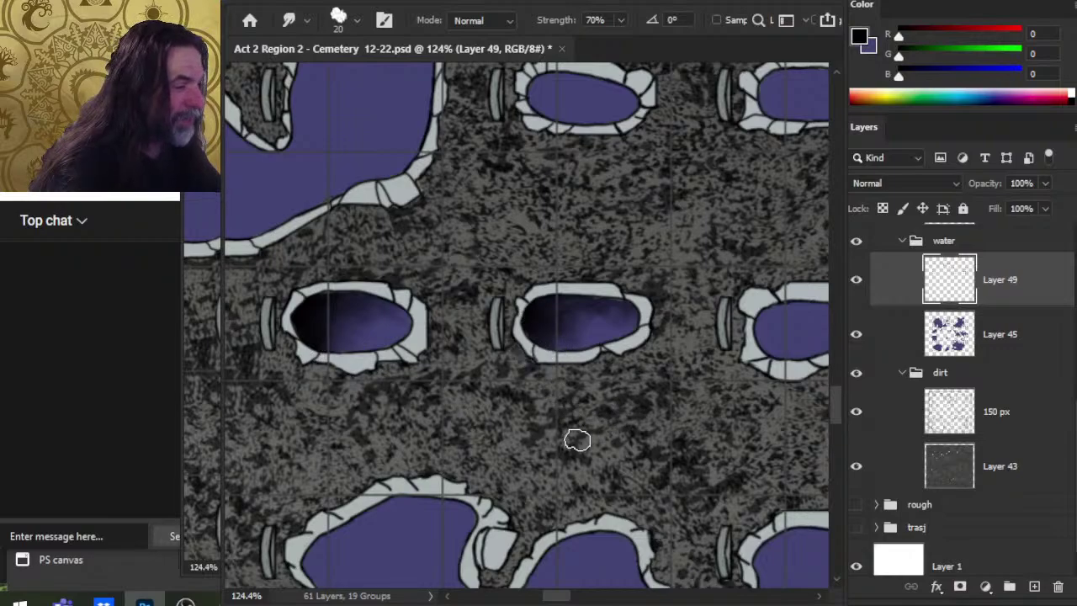
Switch from the fourth grave's shadow to the embankment's Layer 44 and reduce the eraser to 25 px.
{"action": "key", "text": "ctrl+space"}
{"action": "left_click_drag", "start_coordinate": [548, 351], "coordinate": [599, 373]}
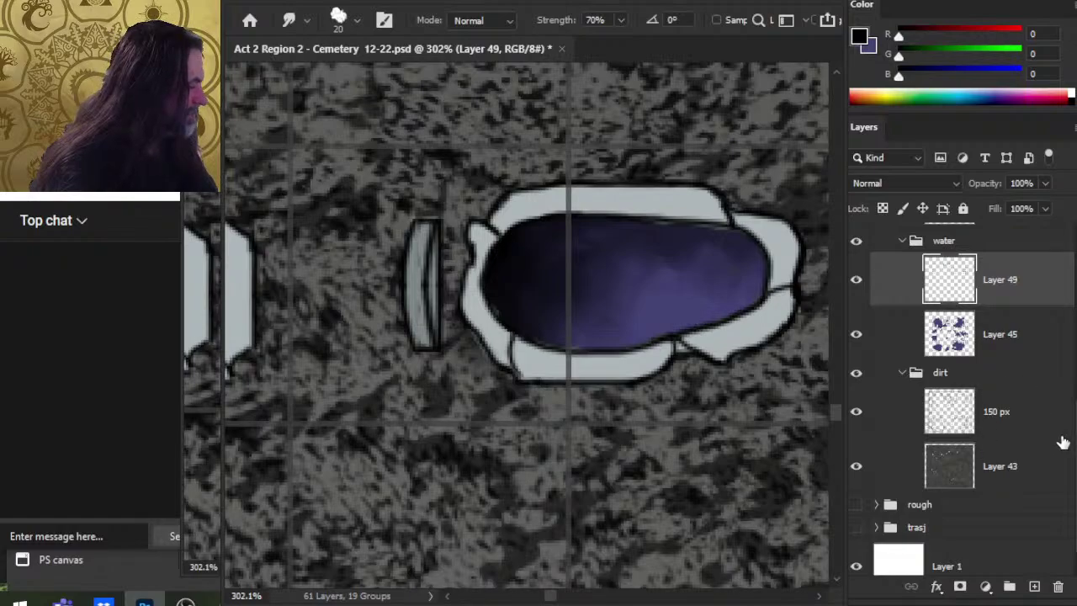
{"action": "scroll", "coordinate": [1010, 379], "scroll_direction": "up", "scroll_amount": 5}
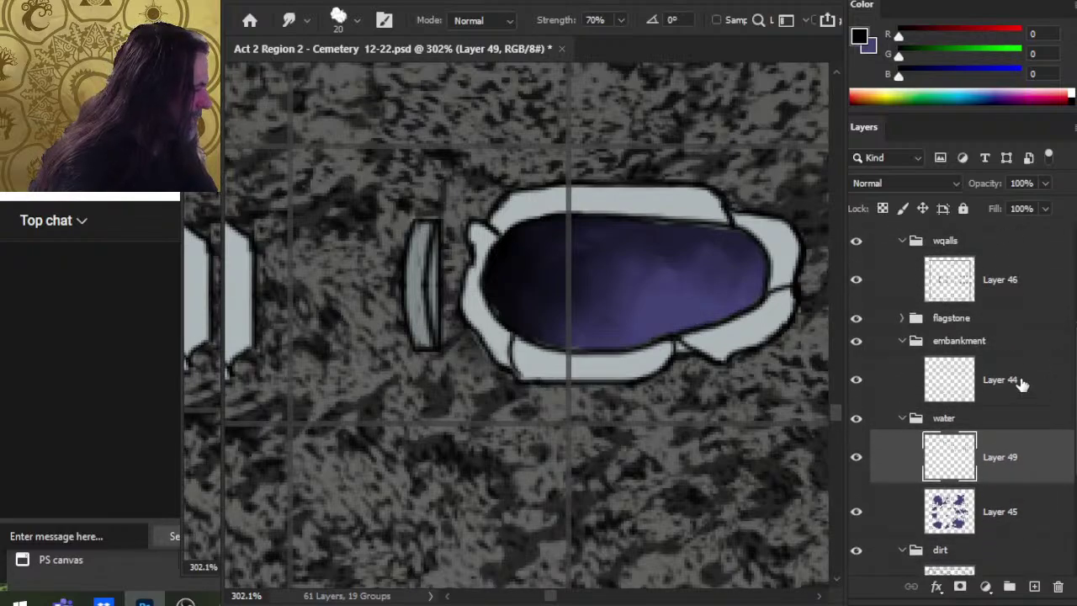
{"action": "left_click", "coordinate": [1020, 380]}
{"action": "key", "text": "e"}
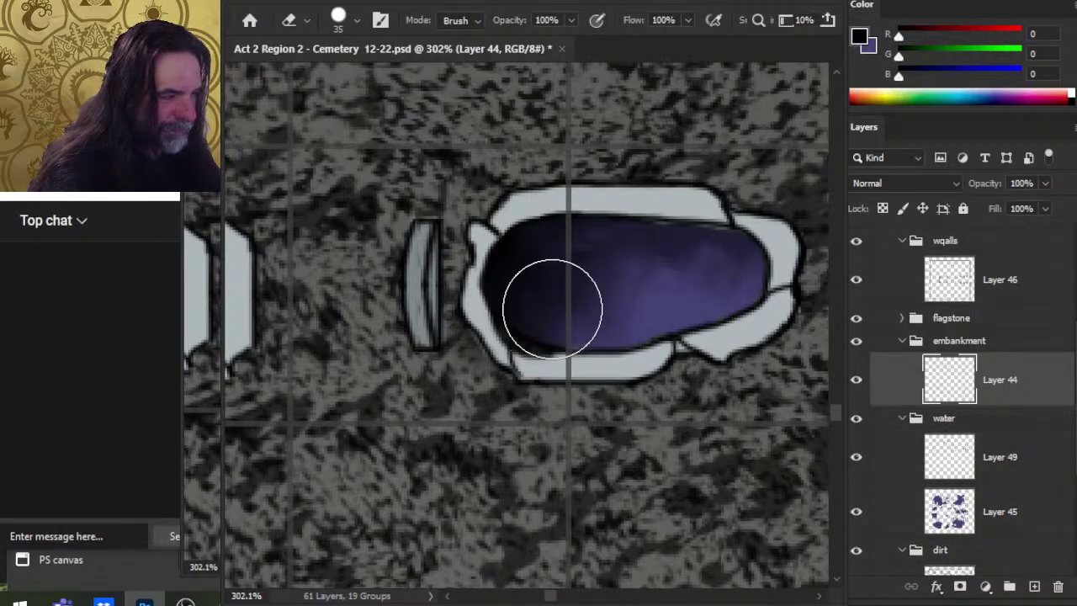
{"action": "key", "text": "bracketleft"}
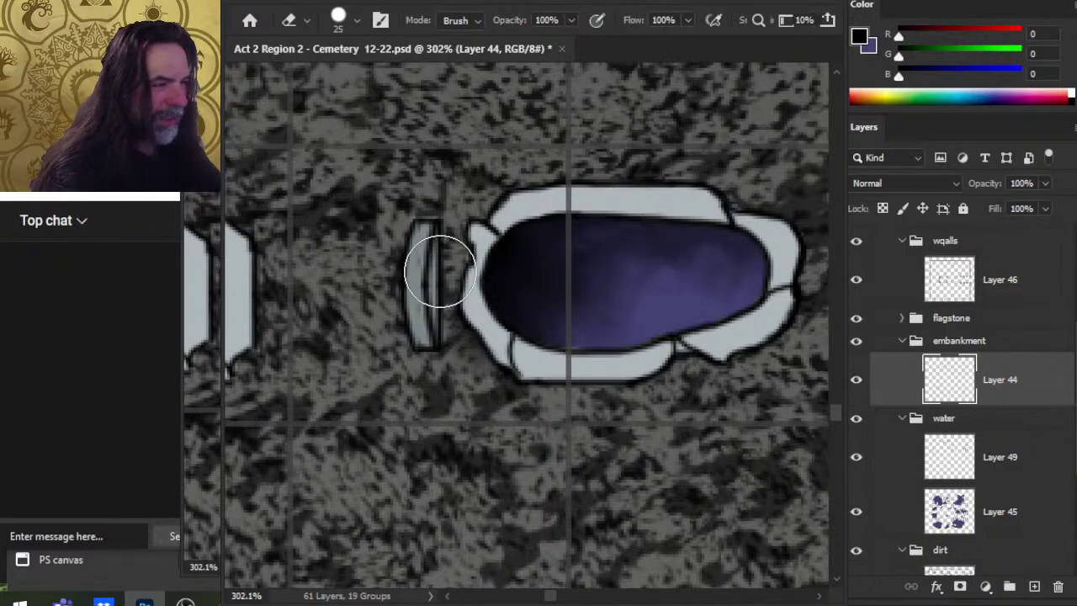
{"action": "scroll", "coordinate": [563, 491], "scroll_direction": "right", "scroll_amount": 5}
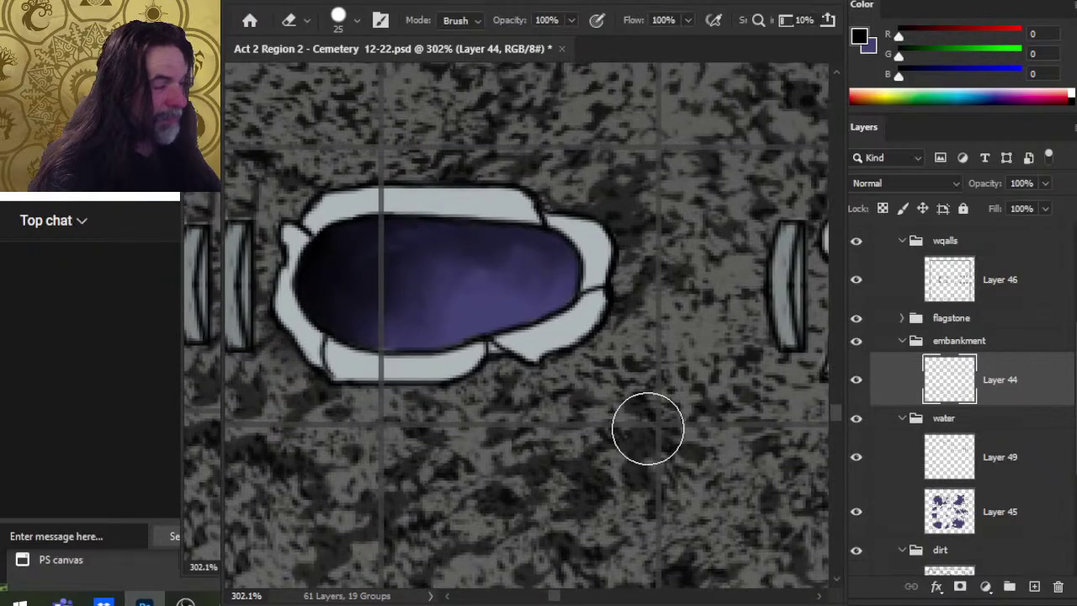
Examine the floodwater and the surrounding grave rows, ending close up on the first unshaded grave in the row above.
{"action": "key", "text": "z"}
{"action": "left_click_drag", "start_coordinate": [732, 430], "coordinate": [637, 392]}
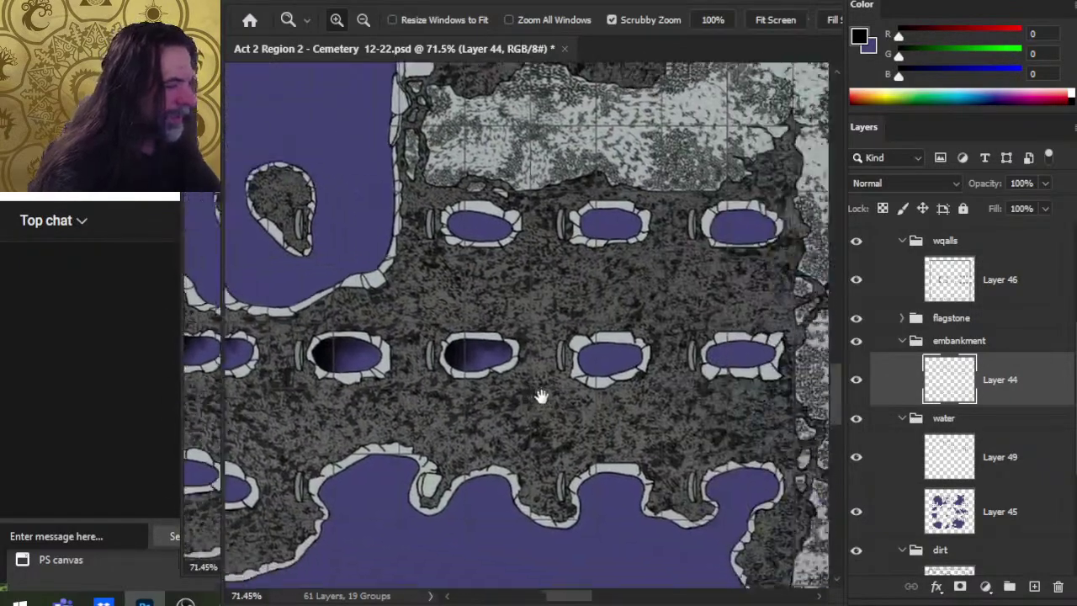
{"action": "left_click_drag", "start_coordinate": [542, 397], "coordinate": [505, 382]}
{"action": "left_click_drag", "start_coordinate": [404, 387], "coordinate": [704, 320]}
{"action": "left_click_drag", "start_coordinate": [538, 353], "coordinate": [696, 356]}
{"action": "left_click_drag", "start_coordinate": [498, 375], "coordinate": [578, 404]}
{"action": "left_click_drag", "start_coordinate": [556, 458], "coordinate": [630, 46]}
{"action": "left_click_drag", "start_coordinate": [654, 323], "coordinate": [522, 293]}
{"action": "left_click_drag", "start_coordinate": [692, 407], "coordinate": [456, 413]}
{"action": "left_click_drag", "start_coordinate": [618, 174], "coordinate": [443, 269]}
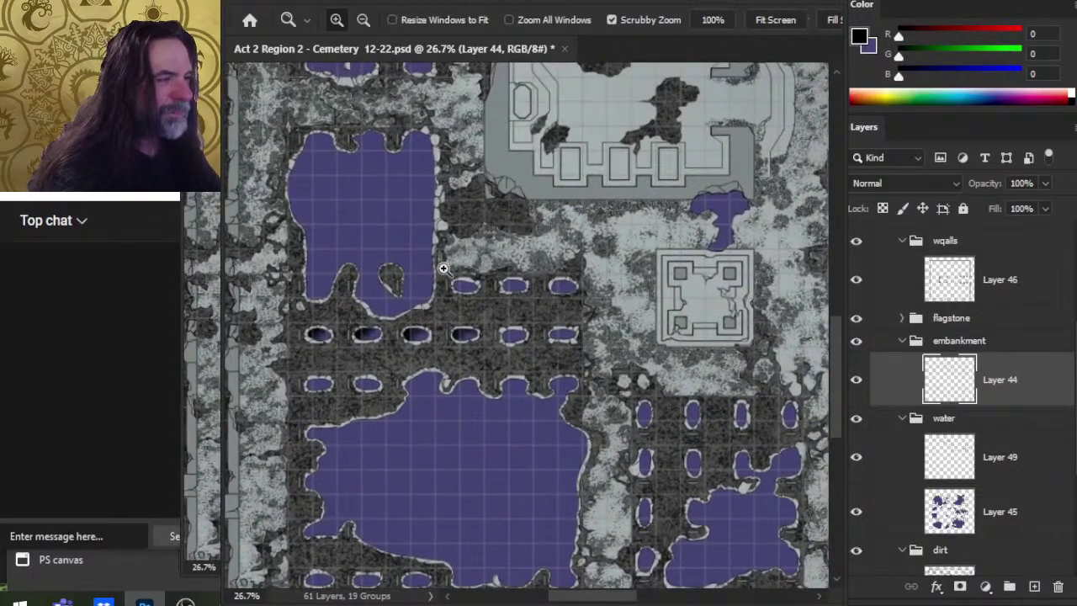
{"action": "left_click_drag", "start_coordinate": [466, 220], "coordinate": [537, 266]}
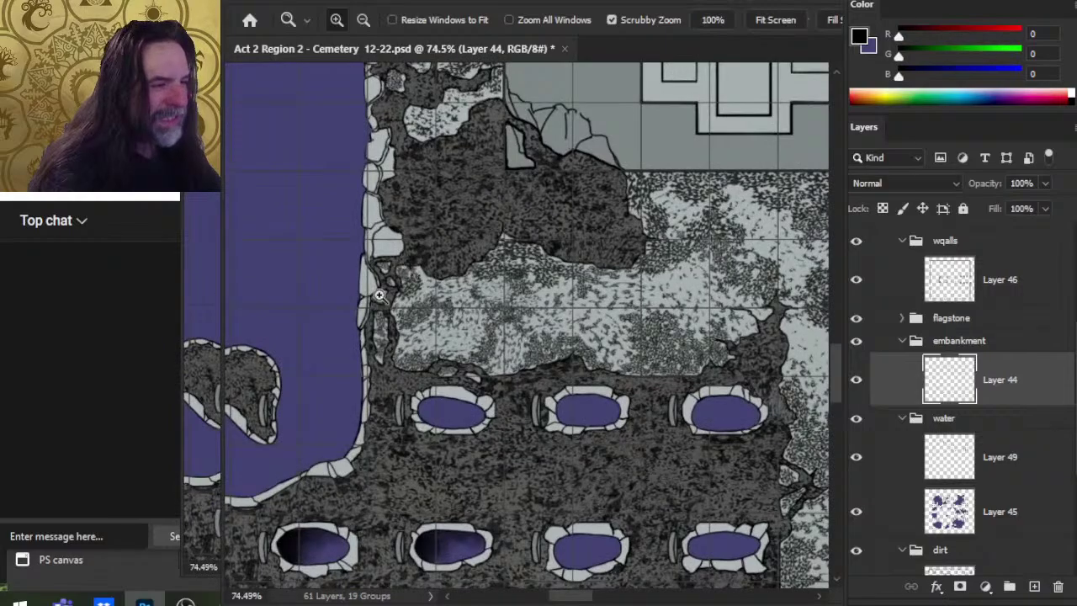
{"action": "left_click_drag", "start_coordinate": [521, 376], "coordinate": [568, 169]}
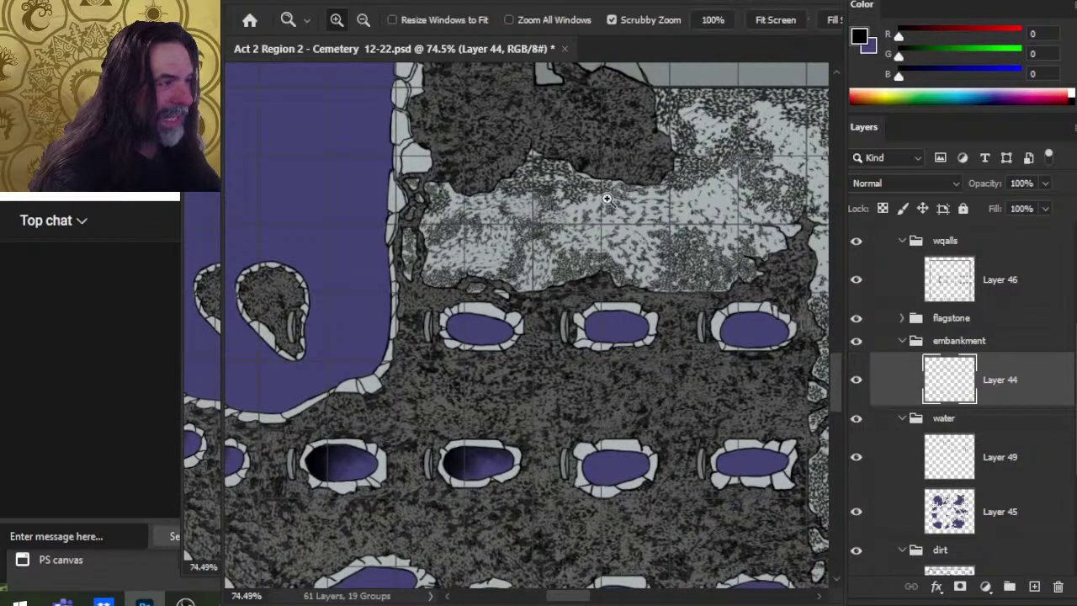
{"action": "left_click_drag", "start_coordinate": [607, 199], "coordinate": [544, 247]}
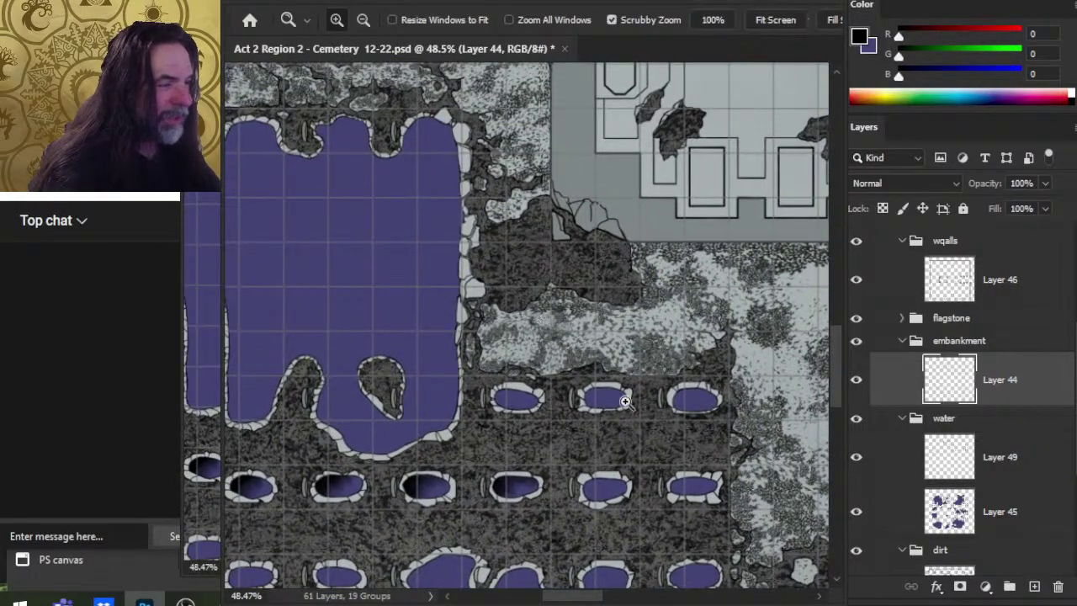
{"action": "left_click_drag", "start_coordinate": [540, 433], "coordinate": [598, 404]}
{"action": "left_click_drag", "start_coordinate": [493, 409], "coordinate": [553, 392]}
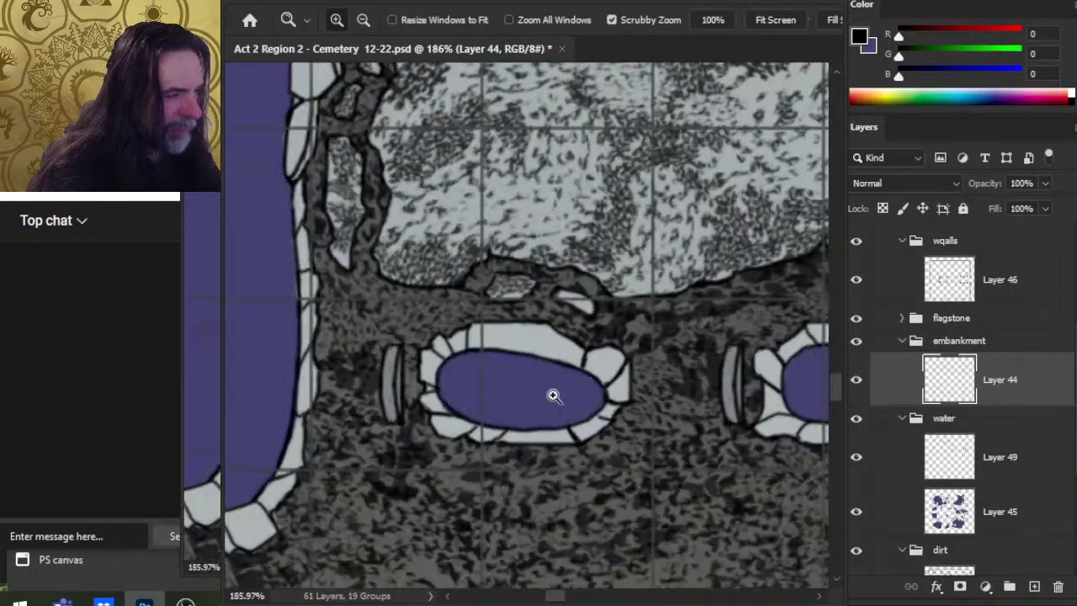
Paint a black shadow on Layer 49 in the headstone end of the upper row's first grave and smudge it into the water.
{"action": "left_click_drag", "start_coordinate": [456, 380], "coordinate": [517, 369]}
{"action": "key", "text": "r"}
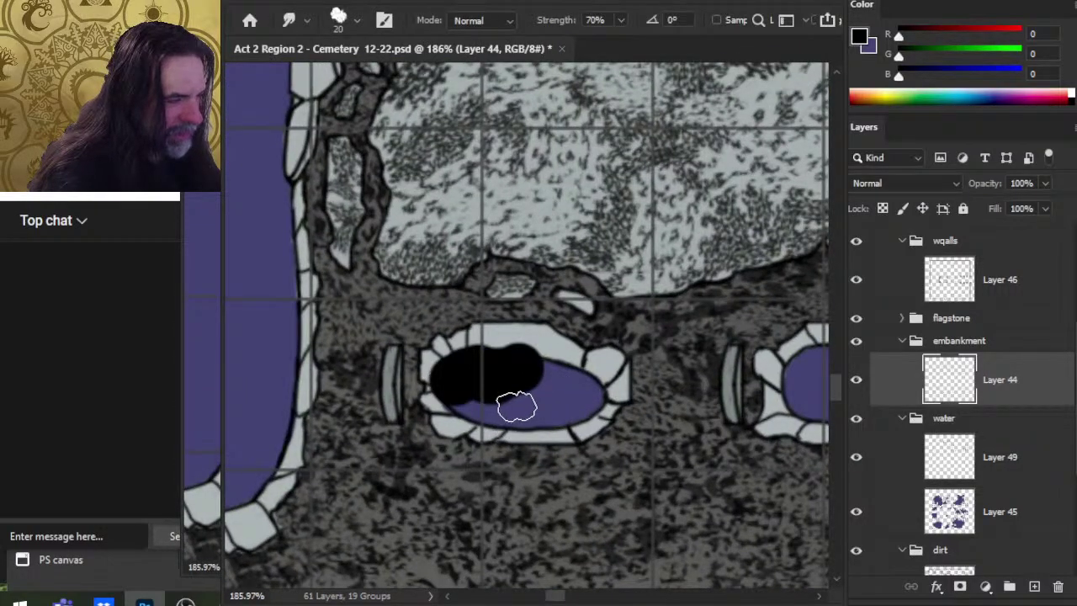
{"action": "left_click", "coordinate": [997, 480]}
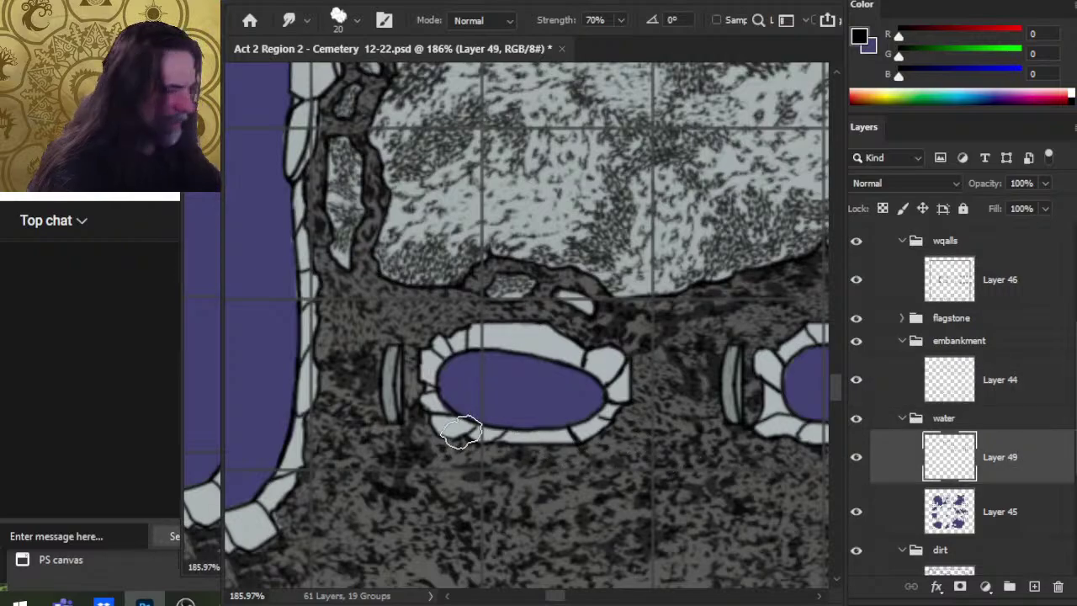
{"action": "key", "text": "b"}
{"action": "mouse_move", "coordinate": [469, 365]}
{"action": "left_mouse_down"}
{"action": "mouse_move", "coordinate": [457, 380]}
{"action": "mouse_move", "coordinate": [526, 375]}
{"action": "left_mouse_up"}
{"action": "mouse_move", "coordinate": [481, 430]}
{"action": "left_mouse_down"}
{"action": "mouse_move", "coordinate": [452, 373]}
{"action": "mouse_move", "coordinate": [462, 387]}
{"action": "mouse_move", "coordinate": [514, 375]}
{"action": "mouse_move", "coordinate": [547, 402]}
{"action": "mouse_move", "coordinate": [513, 409]}
{"action": "mouse_move", "coordinate": [478, 396]}
{"action": "mouse_move", "coordinate": [534, 378]}
{"action": "mouse_move", "coordinate": [488, 390]}
{"action": "mouse_move", "coordinate": [612, 456]}
{"action": "left_mouse_up"}
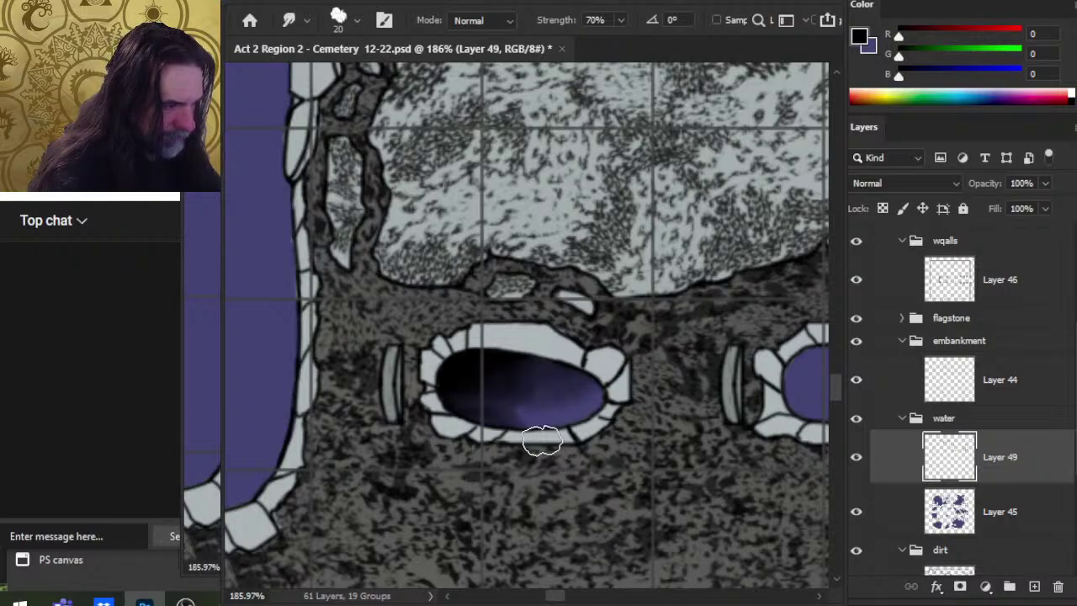
{"action": "left_click_drag", "start_coordinate": [481, 409], "coordinate": [470, 397]}
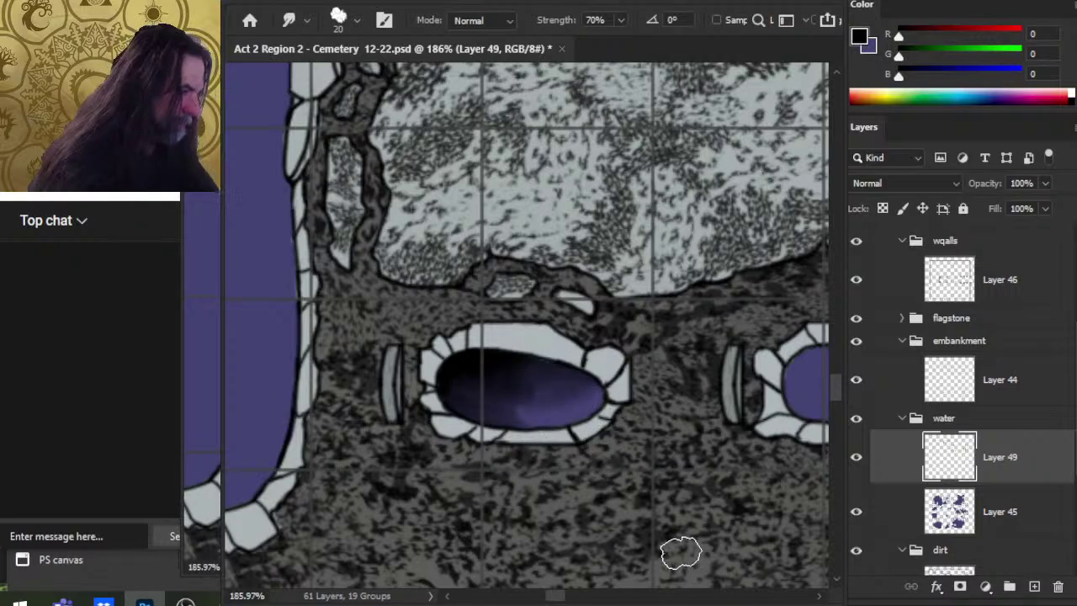
Select the 150 px dirt layer and set the eraser to the textured splatter brush at 150 px.
{"action": "left_click", "coordinate": [1026, 386]}
{"action": "key", "text": "b"}
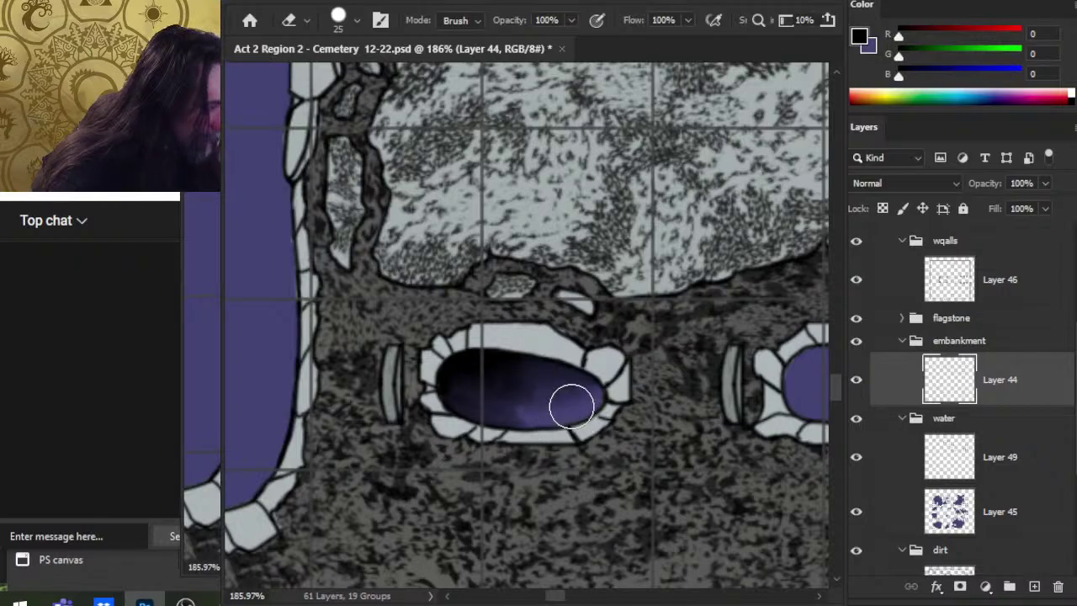
{"action": "left_click", "coordinate": [981, 464]}
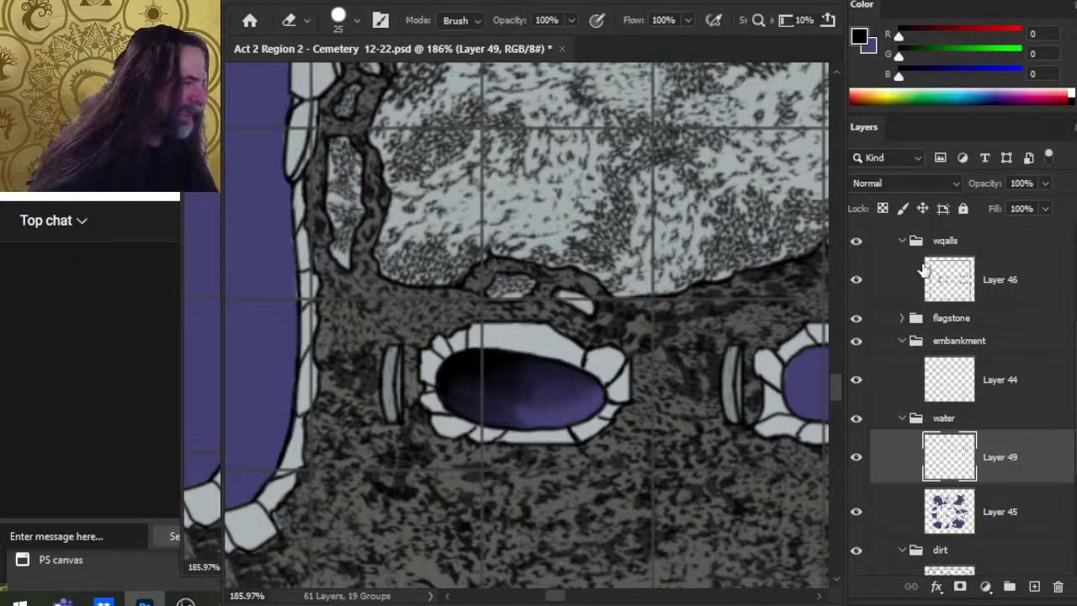
{"action": "scroll", "coordinate": [964, 449], "scroll_direction": "down", "scroll_amount": 3}
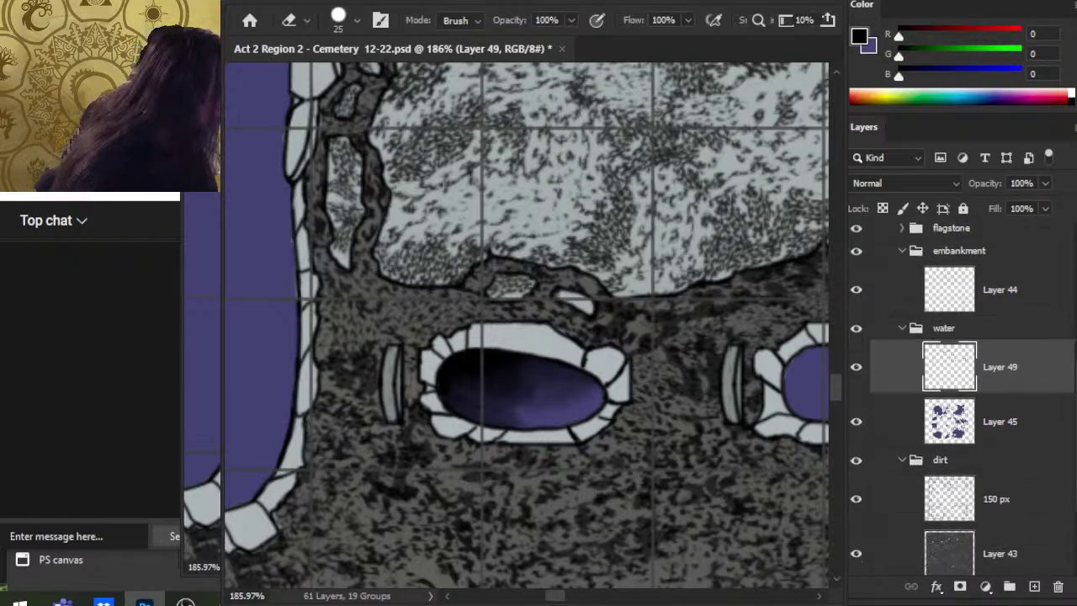
{"action": "left_click", "coordinate": [1056, 478]}
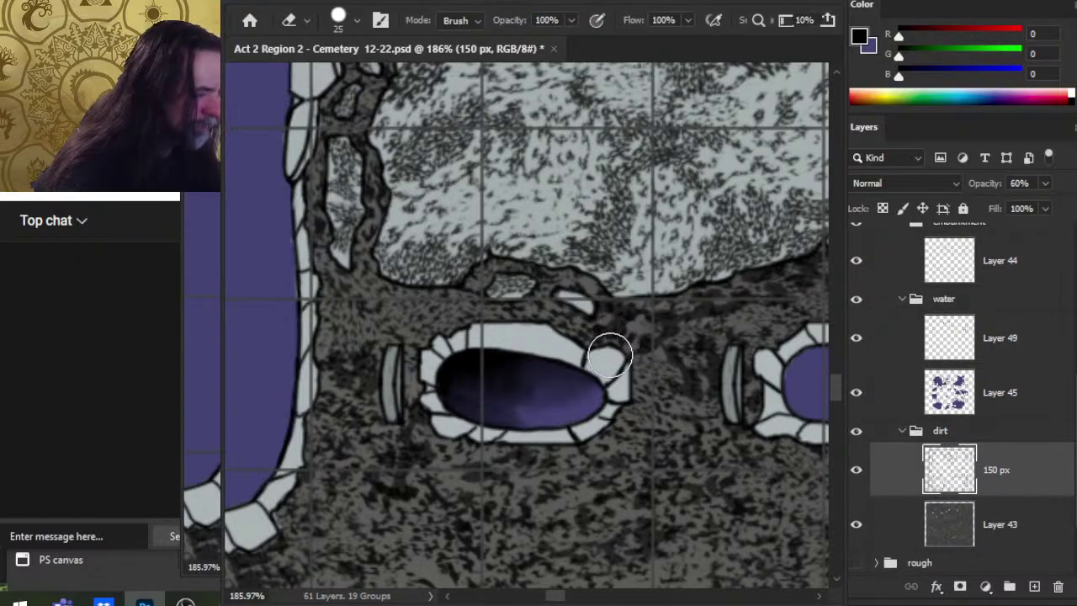
{"action": "left_click", "coordinate": [704, 447]}
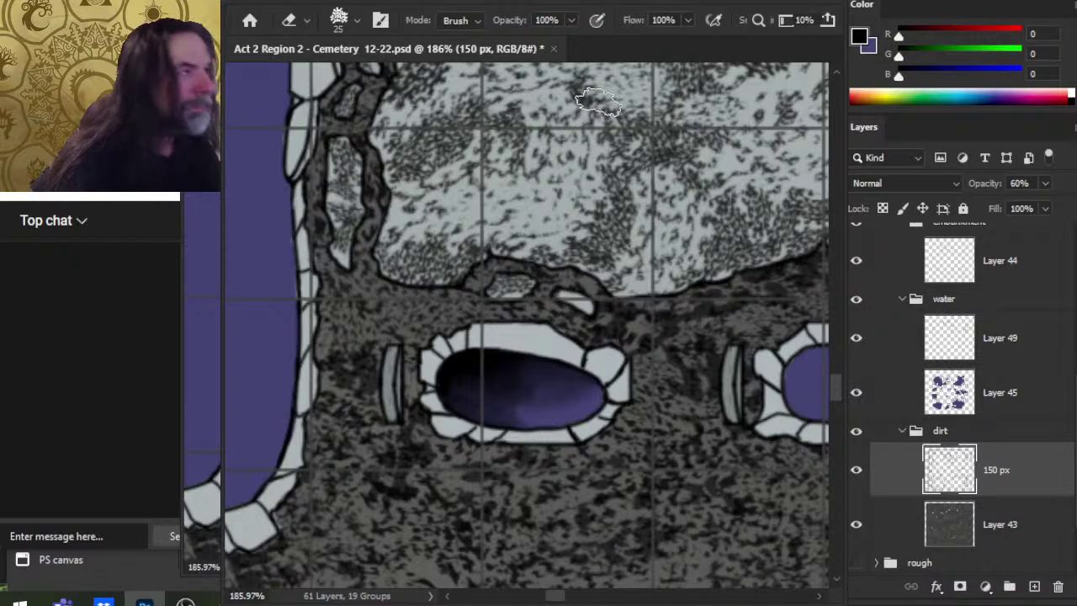
{"action": "key", "text": "bracketright"}
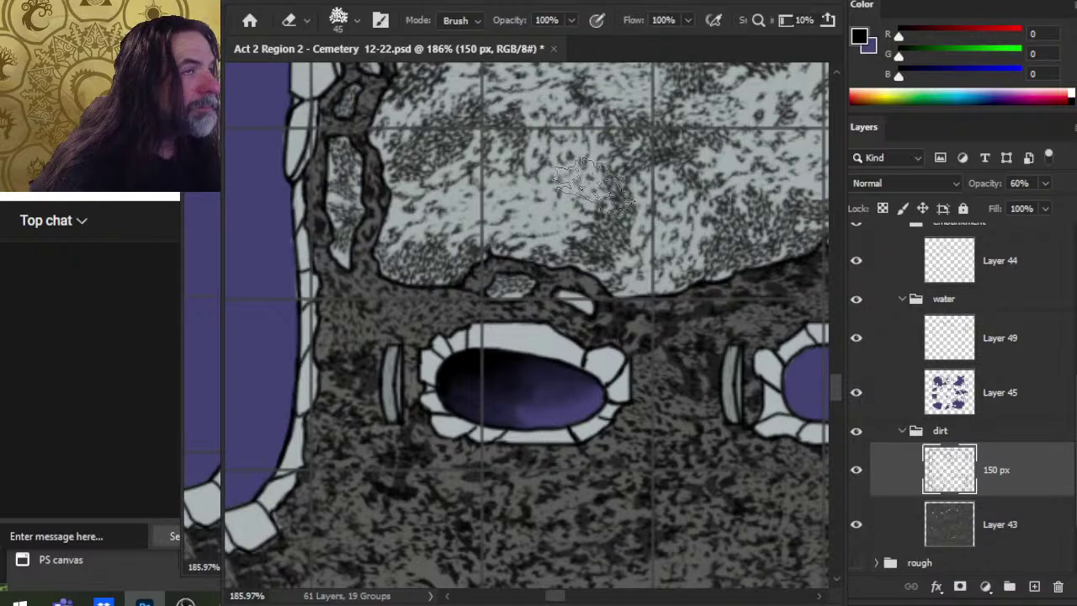
{"action": "key", "text": "bracketright"}
{"action": "key", "text": "bracketright"}
{"action": "key", "text": "bracketright"}
{"action": "key", "text": "bracketright"}
{"action": "key", "text": "bracketright"}
{"action": "key", "text": "bracketright"}
{"action": "key", "text": "bracketright"}
{"action": "key", "text": "bracketright"}
{"action": "key", "text": "bracketright"}
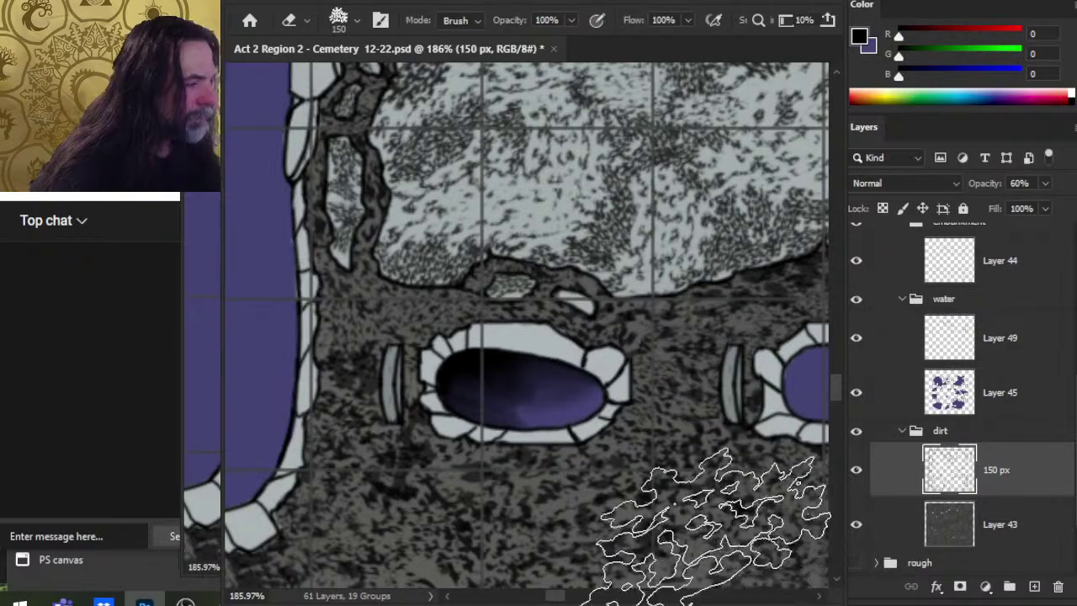
On the flagstone group's Layer 48, lasso a patch of stone texture above the shaded grave and copy it to a new layer.
{"action": "scroll", "coordinate": [915, 305], "scroll_direction": "up", "scroll_amount": 5}
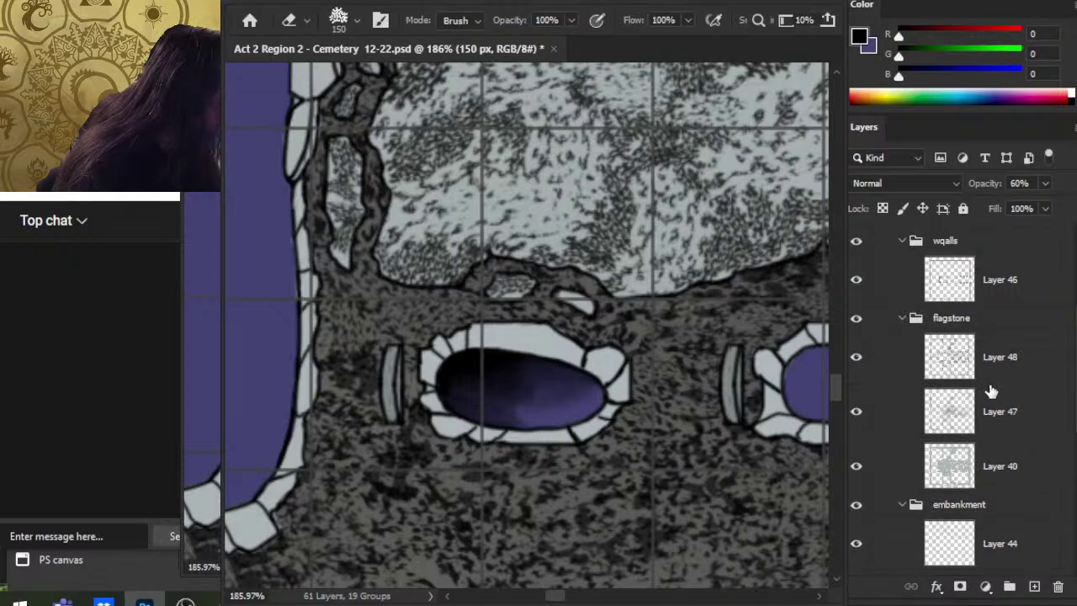
{"action": "left_click", "coordinate": [857, 359]}
{"action": "left_click", "coordinate": [857, 358]}
{"action": "left_click", "coordinate": [899, 365]}
{"action": "key", "text": "l"}
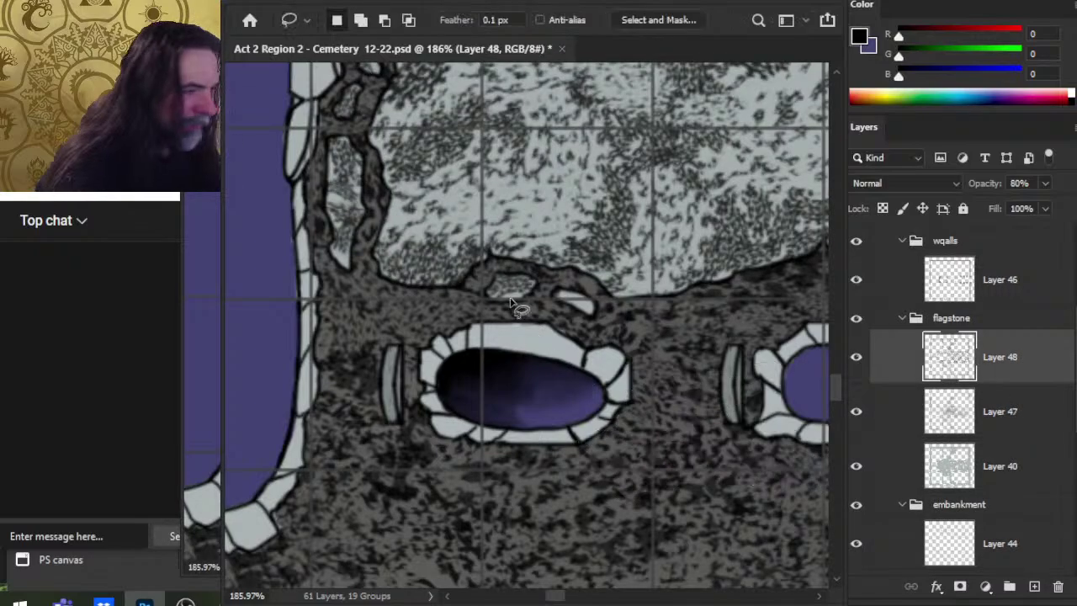
{"action": "left_click_drag", "start_coordinate": [551, 283], "coordinate": [546, 296]}
{"action": "key", "text": "ctrl+j"}
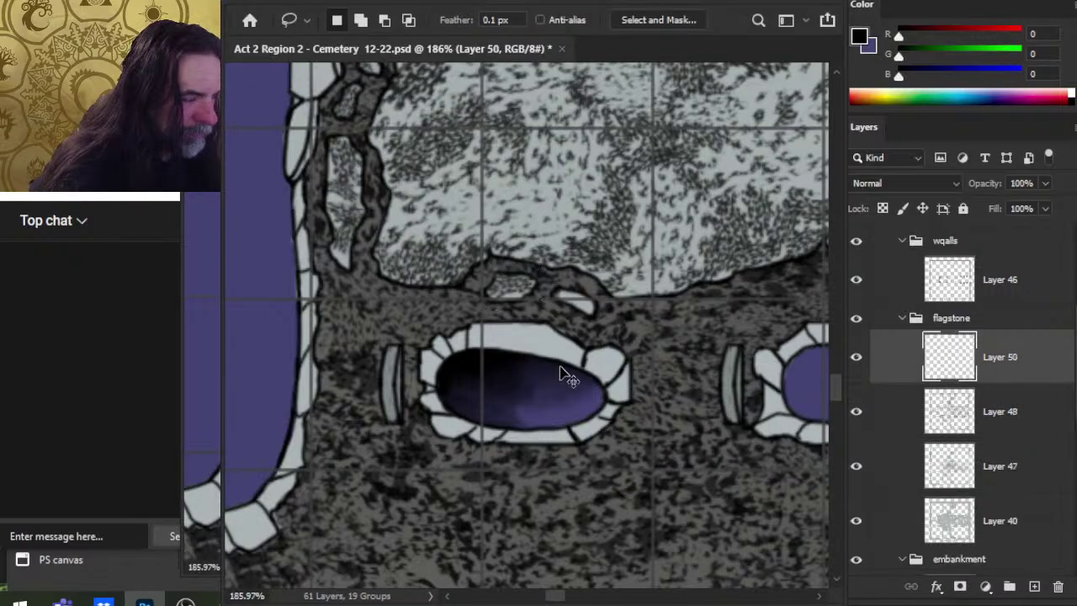
Move the copied texture onto the small bare flagstone above the grave and rotate it about 26°.
{"action": "key", "text": "v"}
{"action": "left_click_drag", "start_coordinate": [613, 325], "coordinate": [669, 339]}
{"action": "key", "text": "l"}
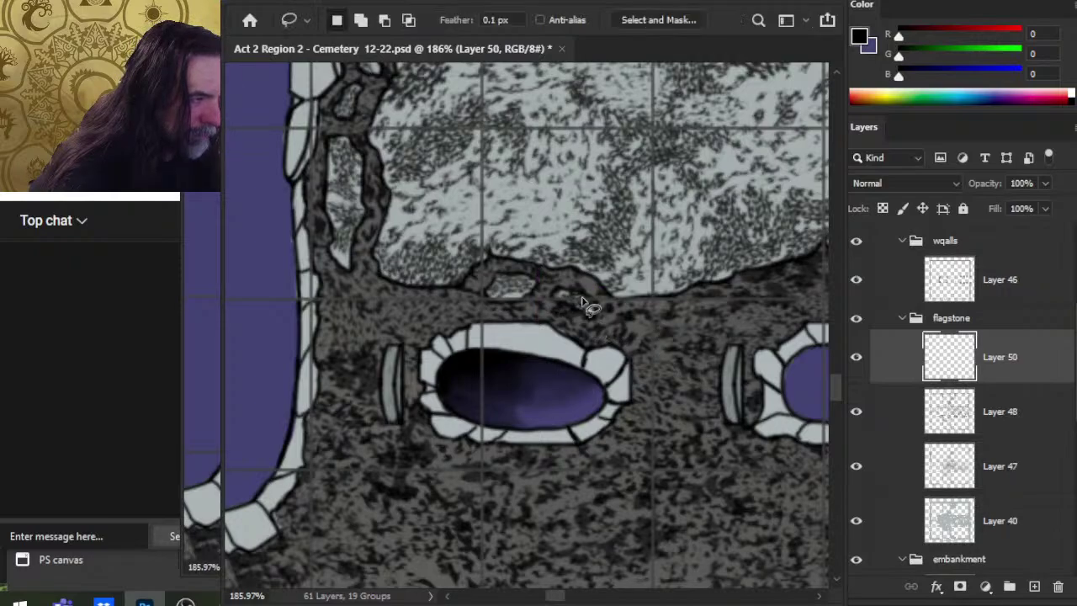
{"action": "key", "text": "ctrl+t"}
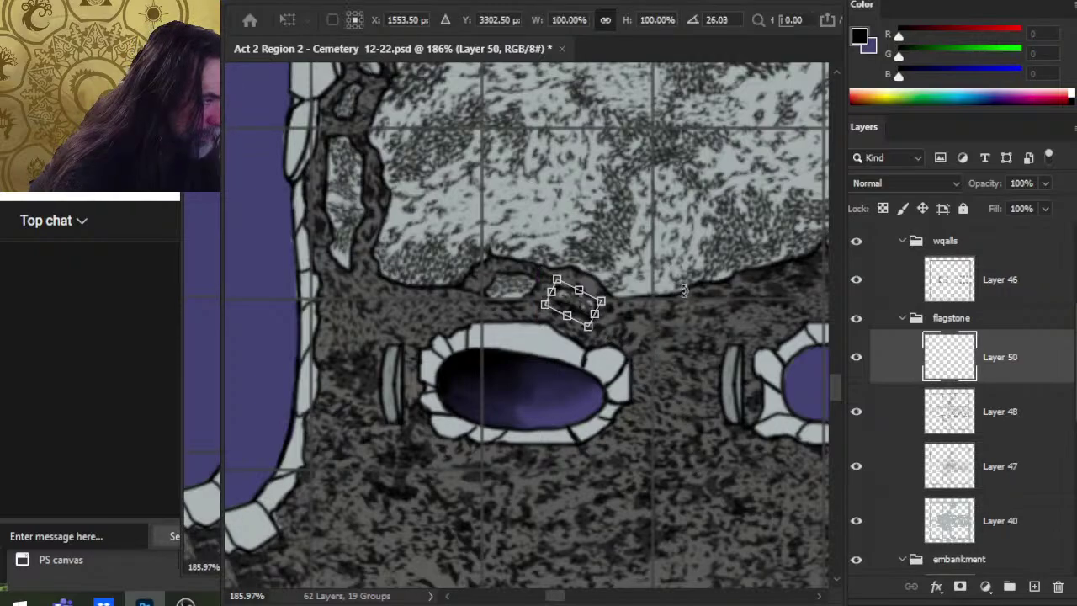
{"action": "key", "text": "Return"}
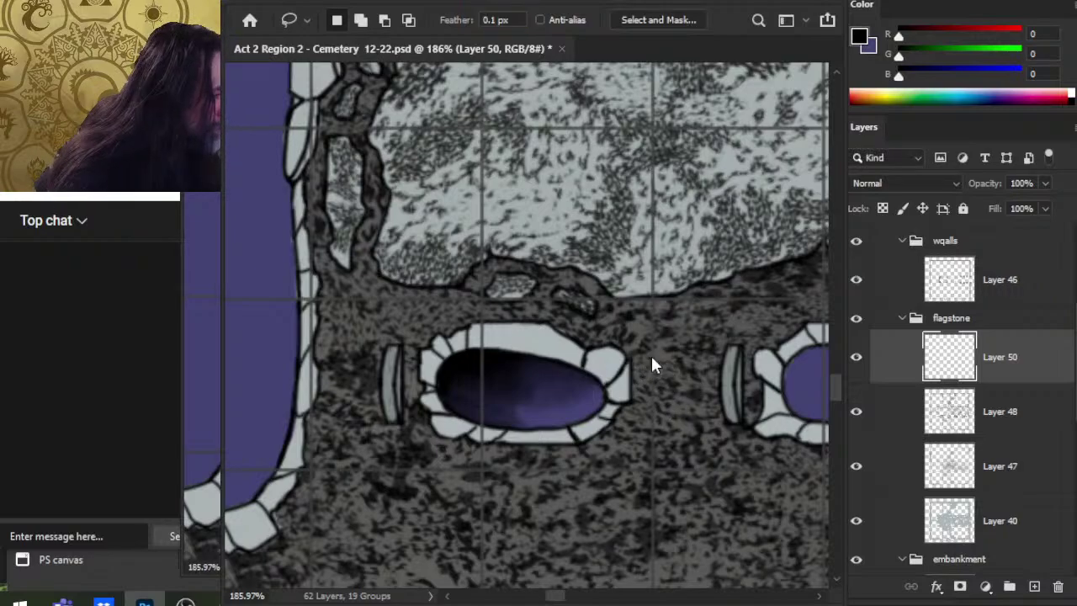
{"action": "key", "text": "Return"}
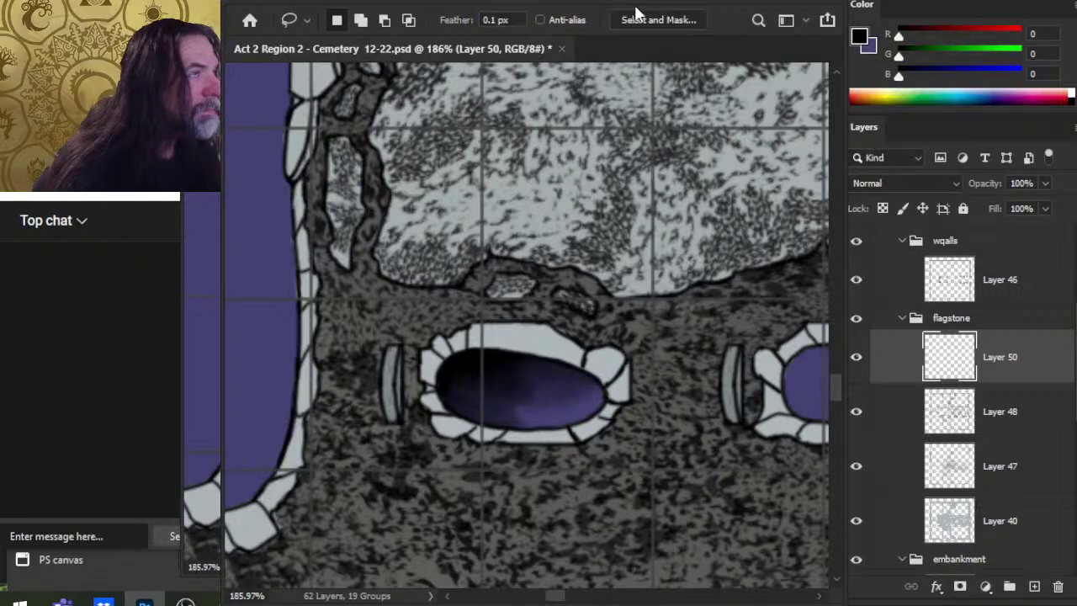
{"action": "key", "text": "Return"}
{"action": "key", "text": "Return"}
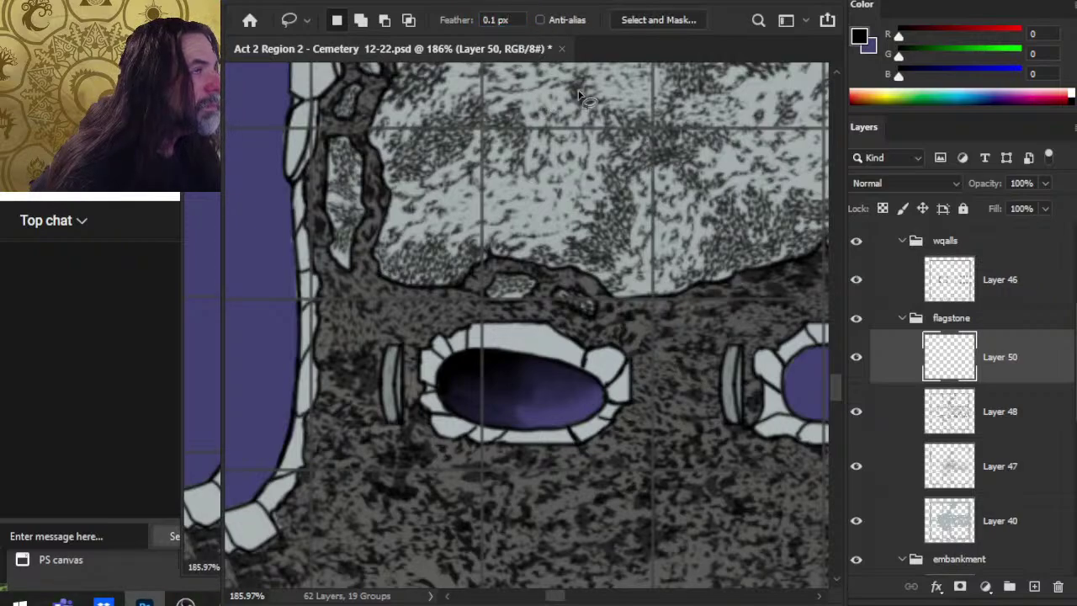
Lasso the texture on the small flagstone, rotate it about 8° and clear the selection.
{"action": "mouse_move", "coordinate": [560, 282]}
{"action": "left_mouse_down"}
{"action": "mouse_move", "coordinate": [603, 294]}
{"action": "mouse_move", "coordinate": [606, 325]}
{"action": "mouse_move", "coordinate": [589, 303]}
{"action": "left_mouse_up"}
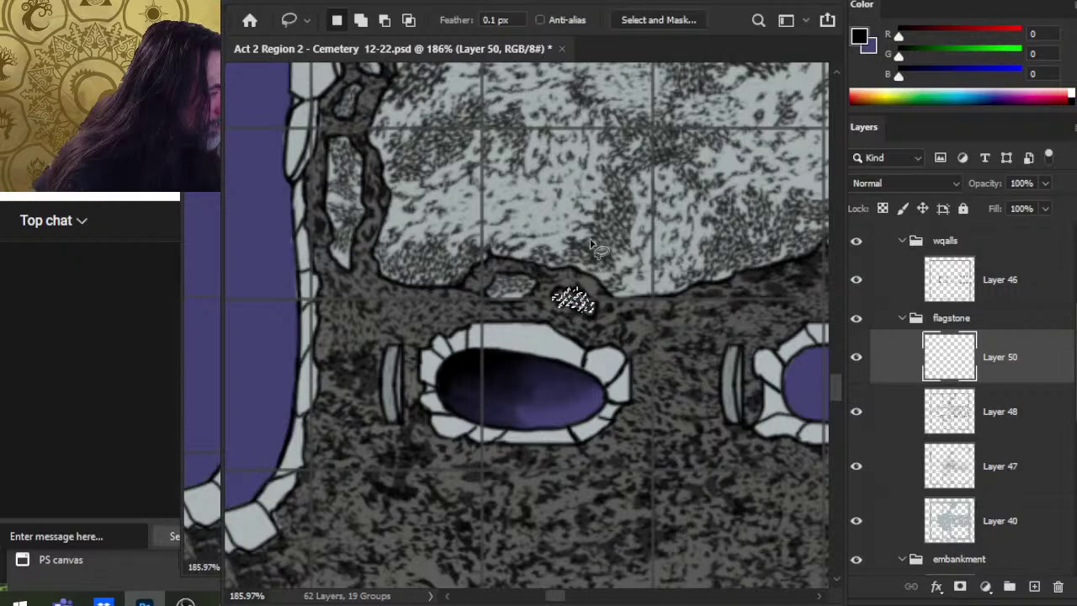
{"action": "key", "text": "ctrl+t"}
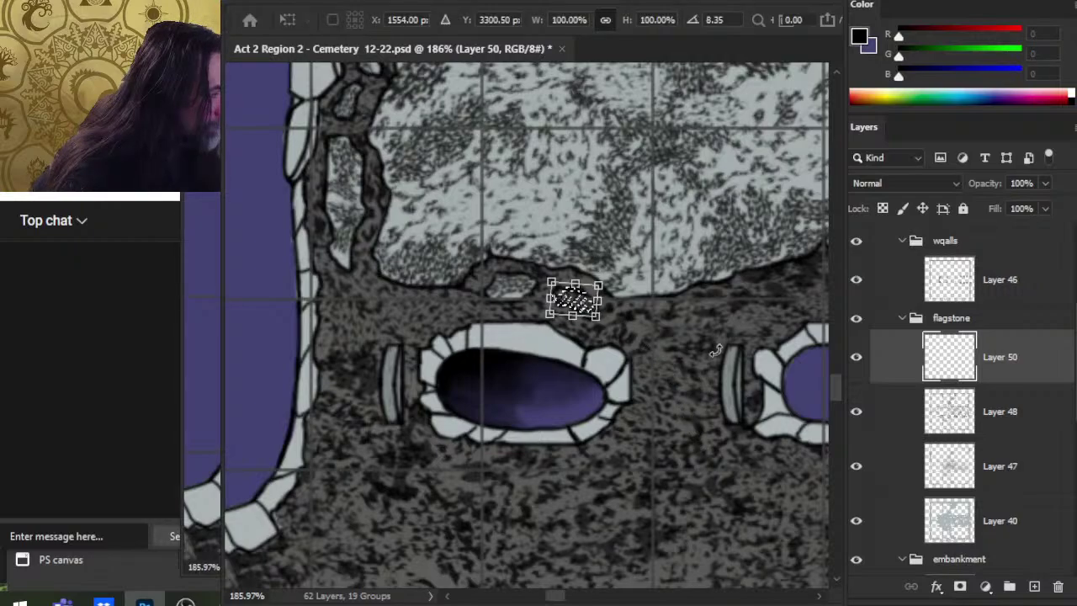
{"action": "key", "text": "Return"}
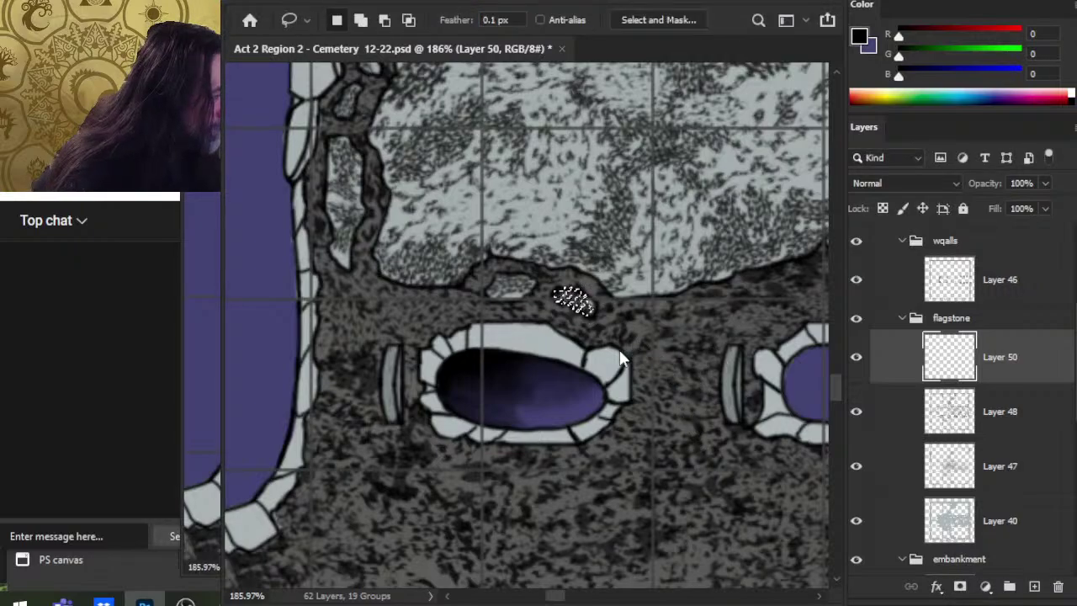
{"action": "left_click", "coordinate": [497, 19]}
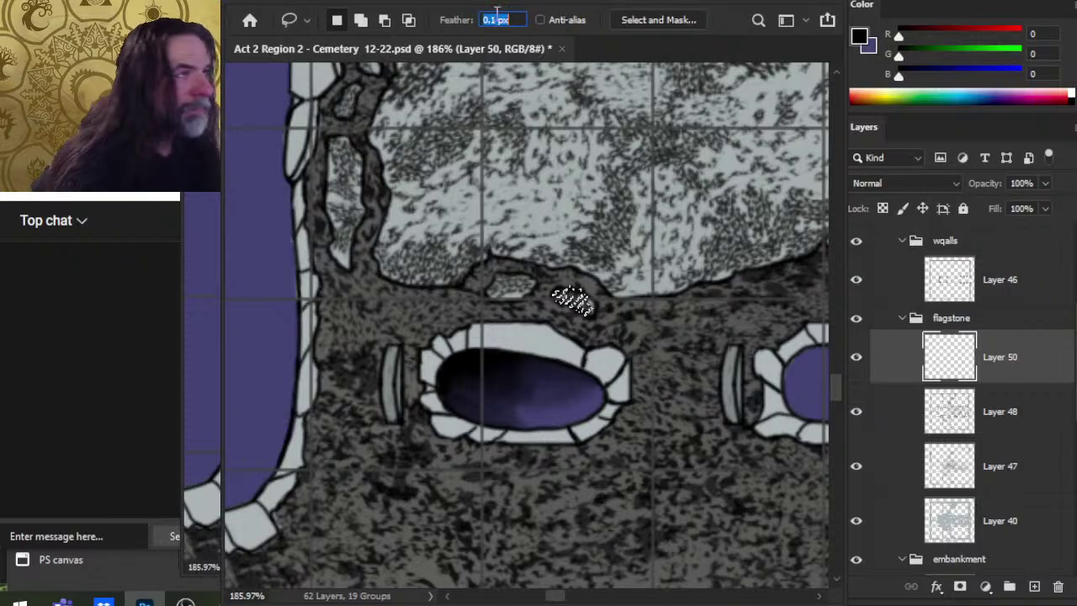
{"action": "key", "text": "Return"}
{"action": "key", "text": "ctrl+d"}
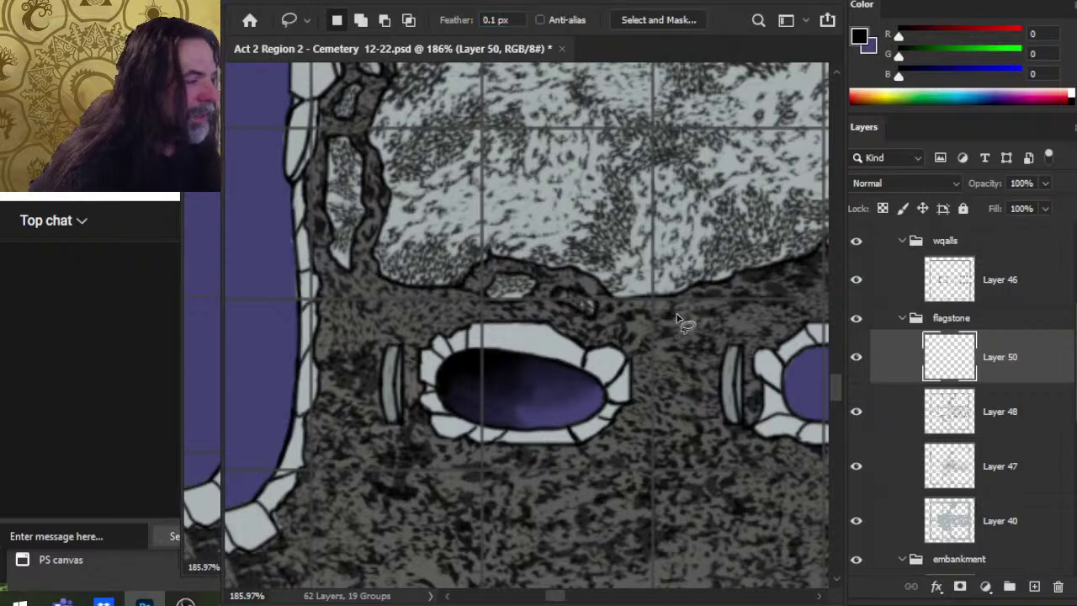
Shrink the eraser brush to 9 px for fine cleanup of the flagstone texture.
{"action": "key", "text": "e"}
{"action": "key", "text": "bracketleft"}
{"action": "key", "text": "bracketleft"}
{"action": "key", "text": "bracketleft"}
{"action": "key", "text": "bracketleft"}
{"action": "key", "text": "bracketleft"}
{"action": "key", "text": "bracketleft"}
{"action": "key", "text": "bracketleft"}
{"action": "key", "text": "bracketleft"}
{"action": "key", "text": "bracketleft"}
{"action": "key", "text": "bracketleft"}
{"action": "key", "text": "bracketleft"}
{"action": "key", "text": "bracketleft"}
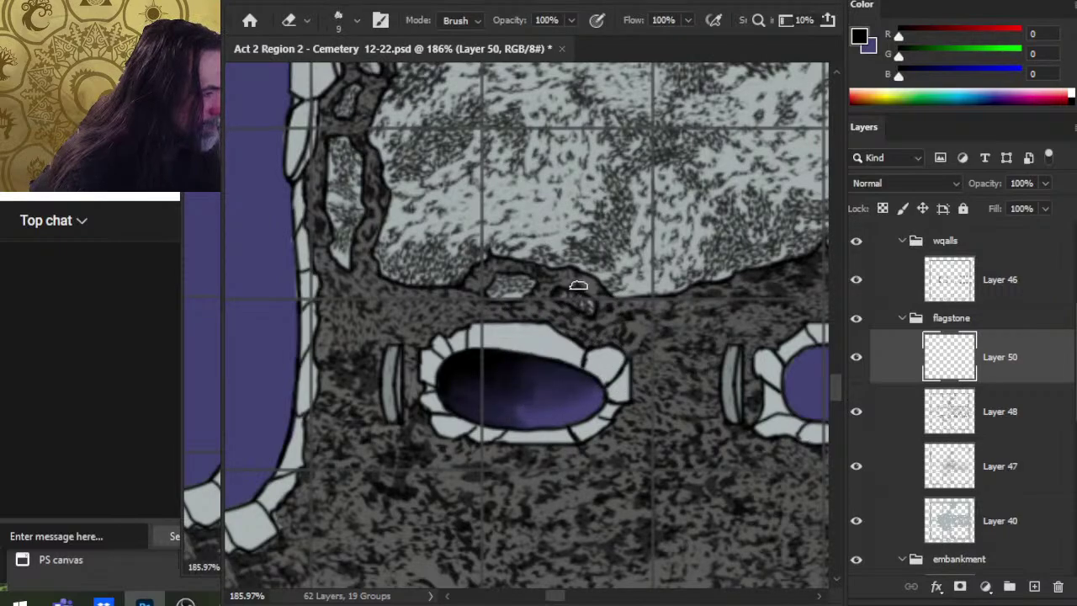
Lasso the small flagstone's texture, merge Layer 50 into Layer 48, nudge the patch slightly down and clear the selection.
{"action": "key", "text": "l"}
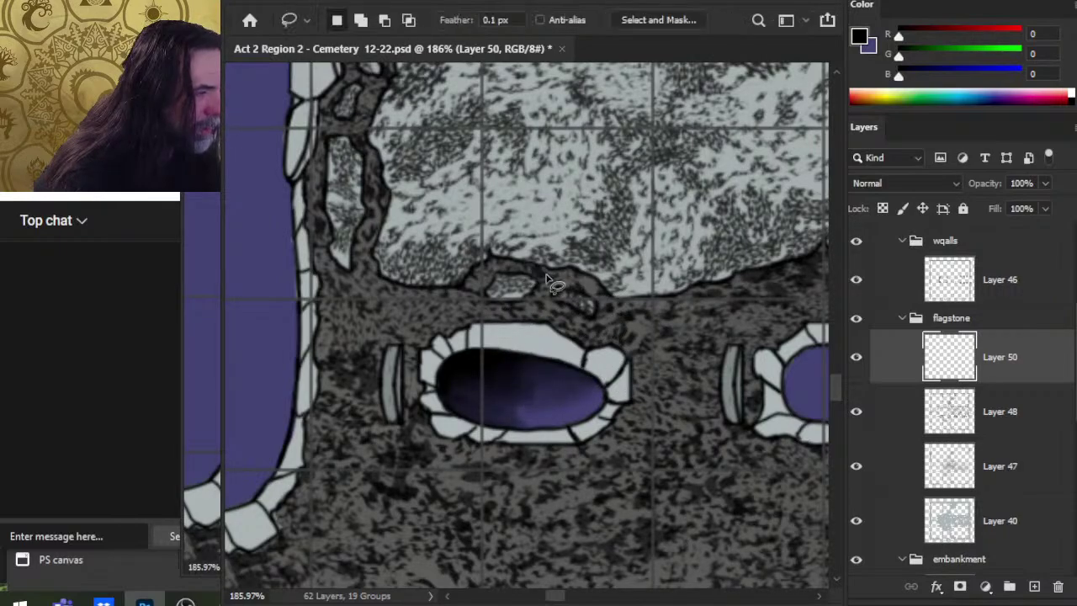
{"action": "left_click_drag", "start_coordinate": [551, 279], "coordinate": [547, 274]}
{"action": "key", "text": "v"}
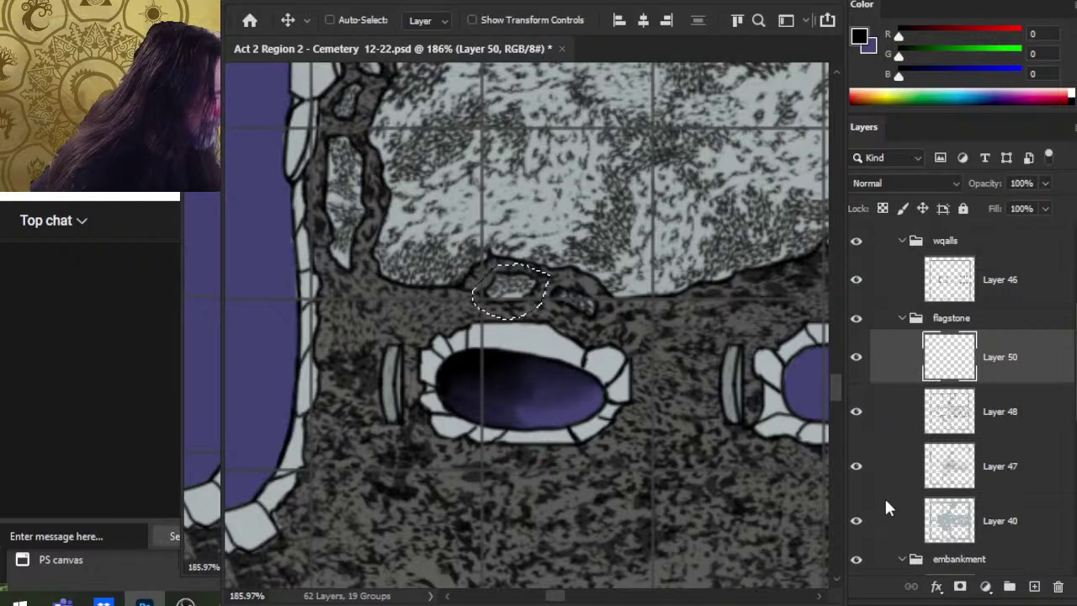
{"action": "key", "text": "ctrl+e"}
{"action": "mouse_move", "coordinate": [506, 290]}
{"action": "left_mouse_down"}
{"action": "mouse_move", "coordinate": [510, 305]}
{"action": "mouse_move", "coordinate": [506, 294]}
{"action": "left_mouse_up"}
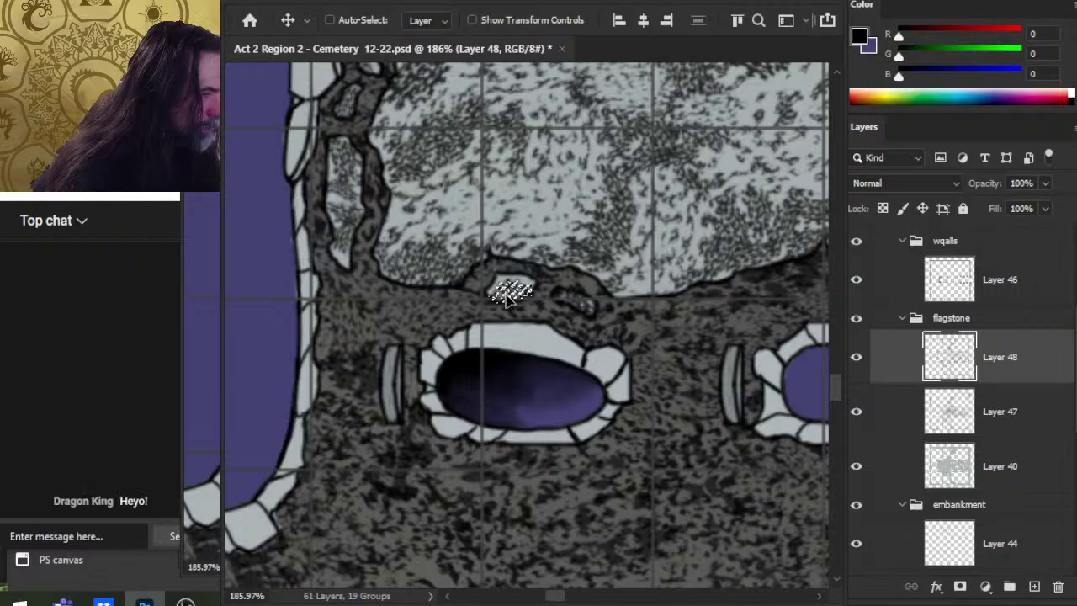
{"action": "key", "text": "l"}
{"action": "key", "text": "ctrl+d"}
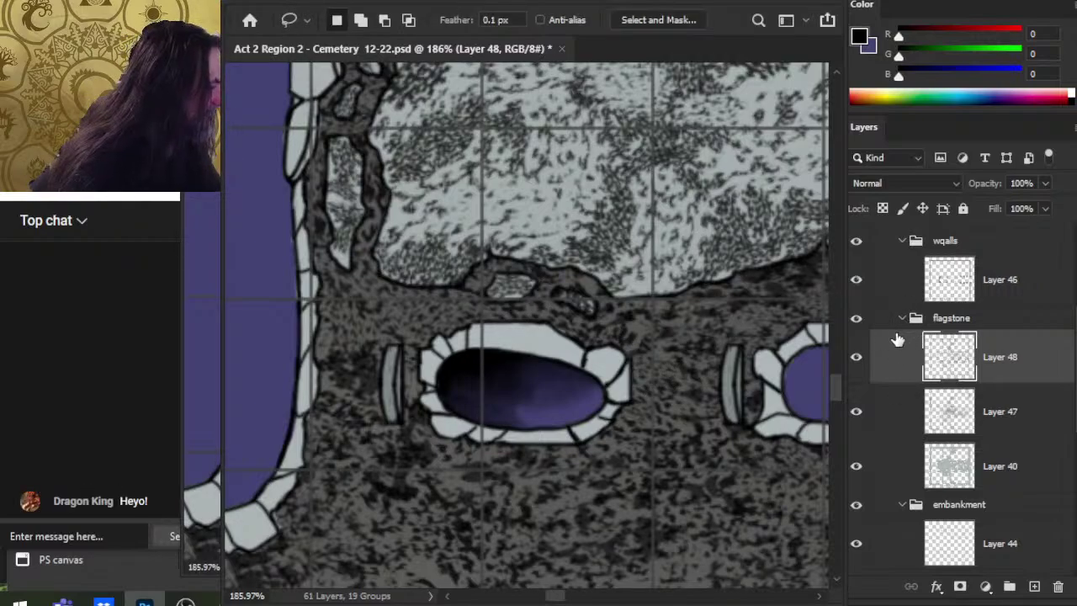
Check what Layers 48, 47 and 40 of the flagstone group each contribute by toggling their visibility.
{"action": "left_click", "coordinate": [856, 371]}
{"action": "left_click", "coordinate": [858, 371]}
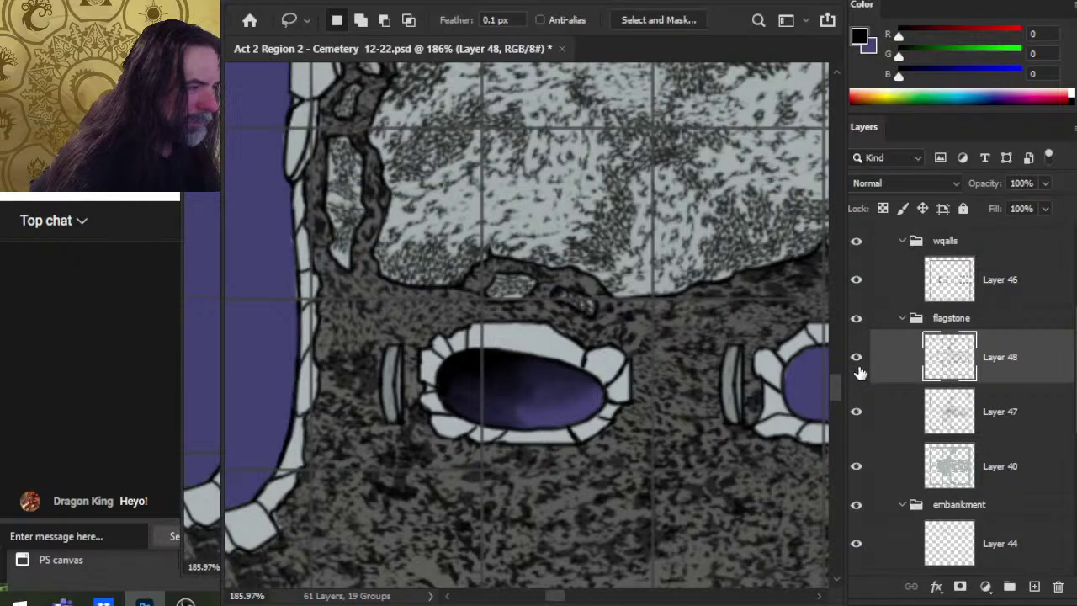
{"action": "left_click", "coordinate": [857, 411]}
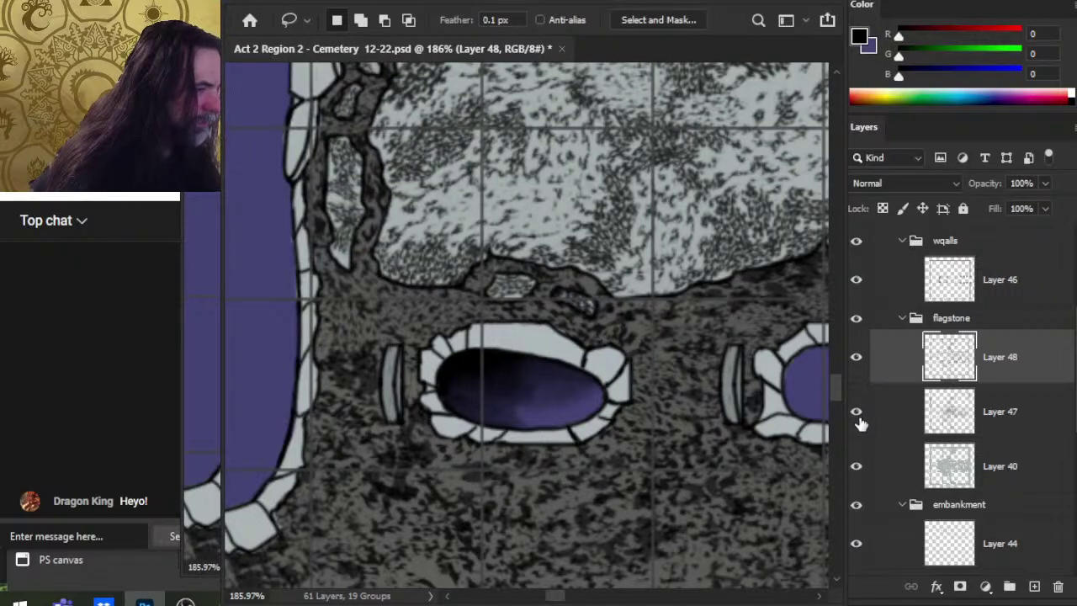
{"action": "left_click", "coordinate": [858, 477]}
{"action": "left_click", "coordinate": [858, 459]}
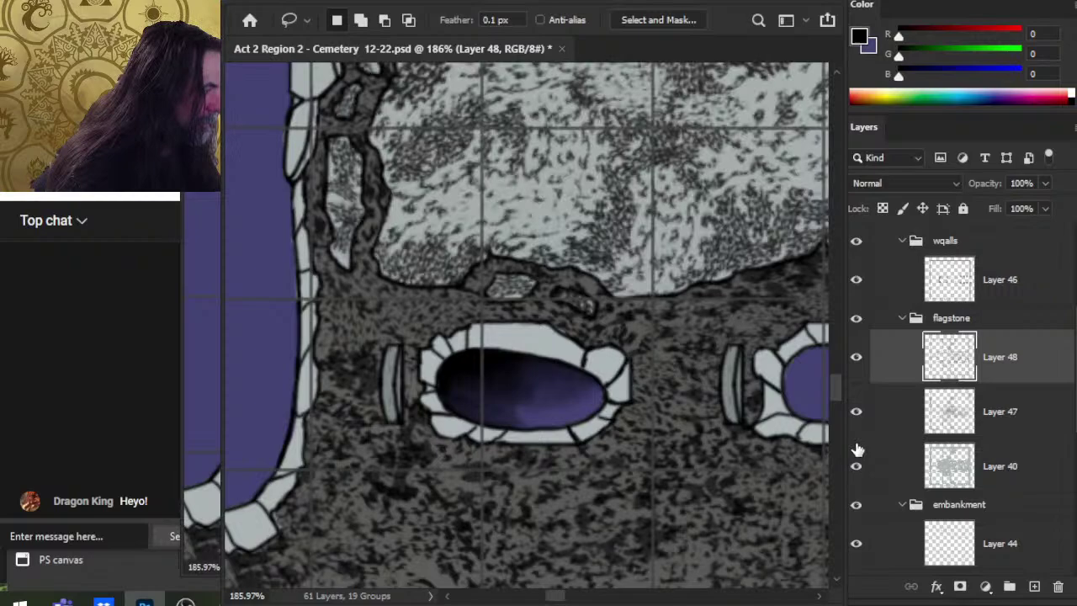
Collapse the flagstone group and ready the brush on Layer 49 in the water group beside the unshaded graves.
{"action": "left_click", "coordinate": [901, 320]}
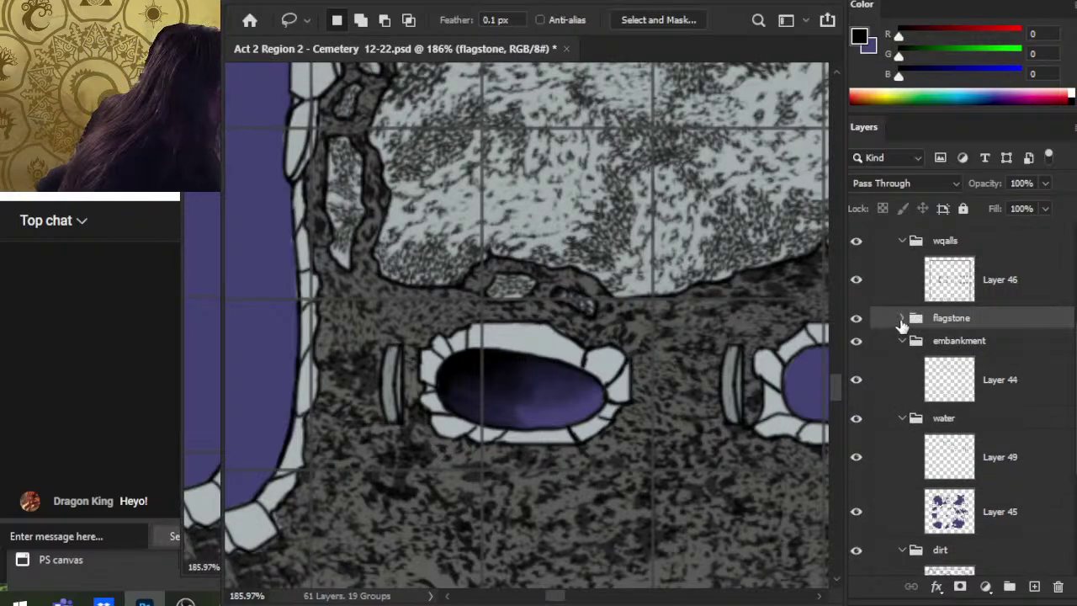
{"action": "key", "text": "z"}
{"action": "left_click_drag", "start_coordinate": [665, 380], "coordinate": [636, 266]}
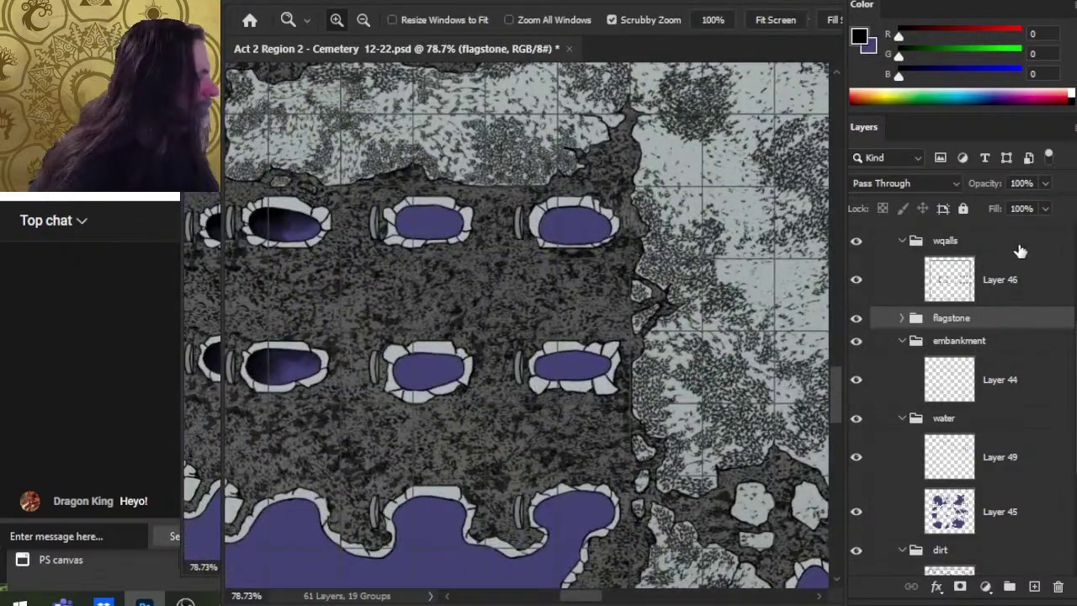
{"action": "key", "text": "b"}
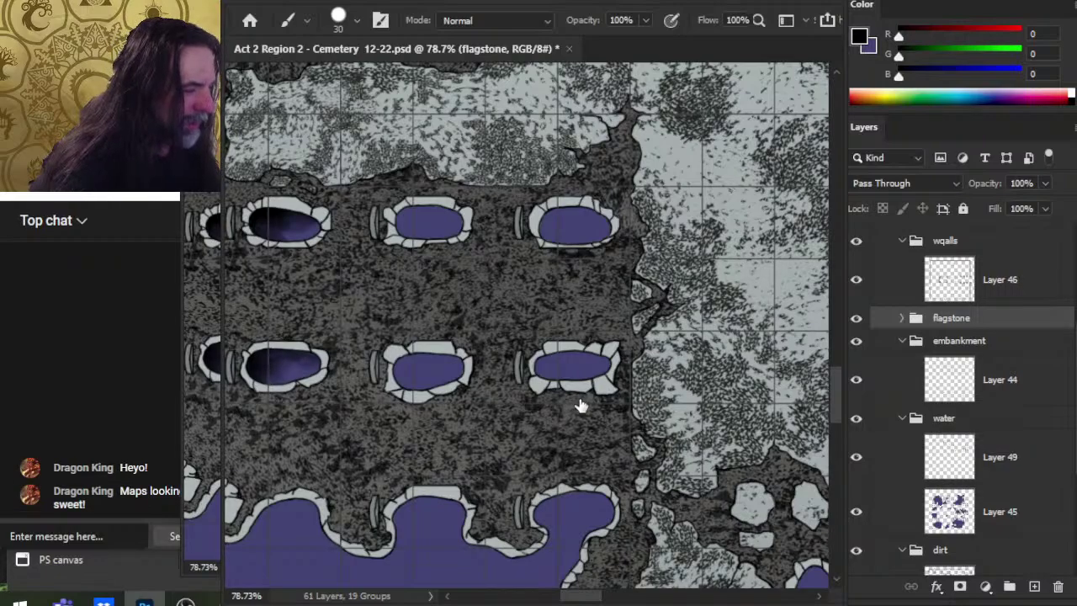
{"action": "left_click", "coordinate": [1002, 457]}
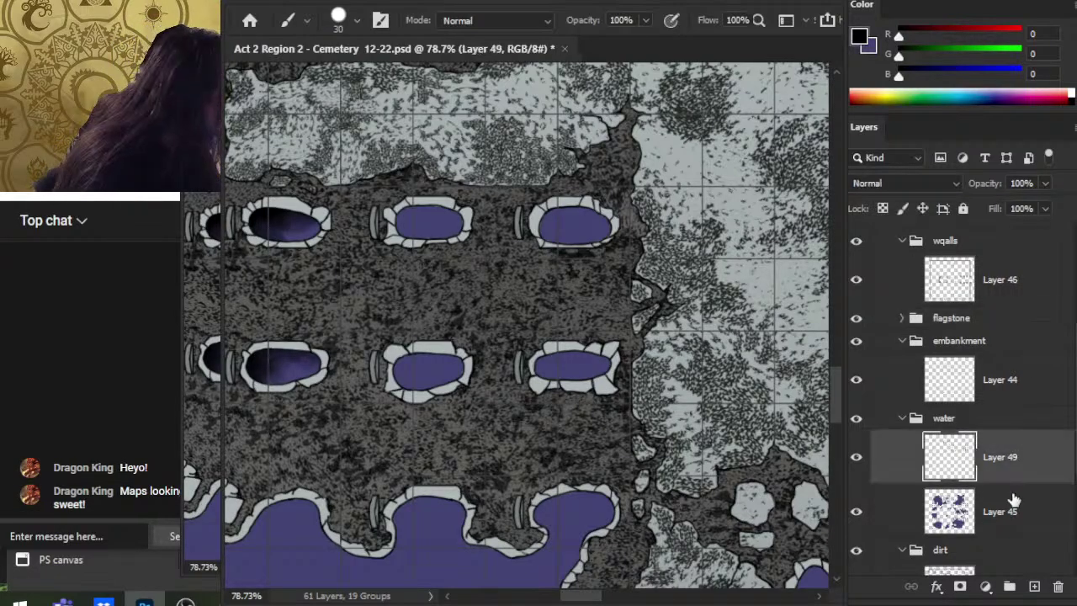
{"action": "left_click_drag", "start_coordinate": [390, 359], "coordinate": [445, 361]}
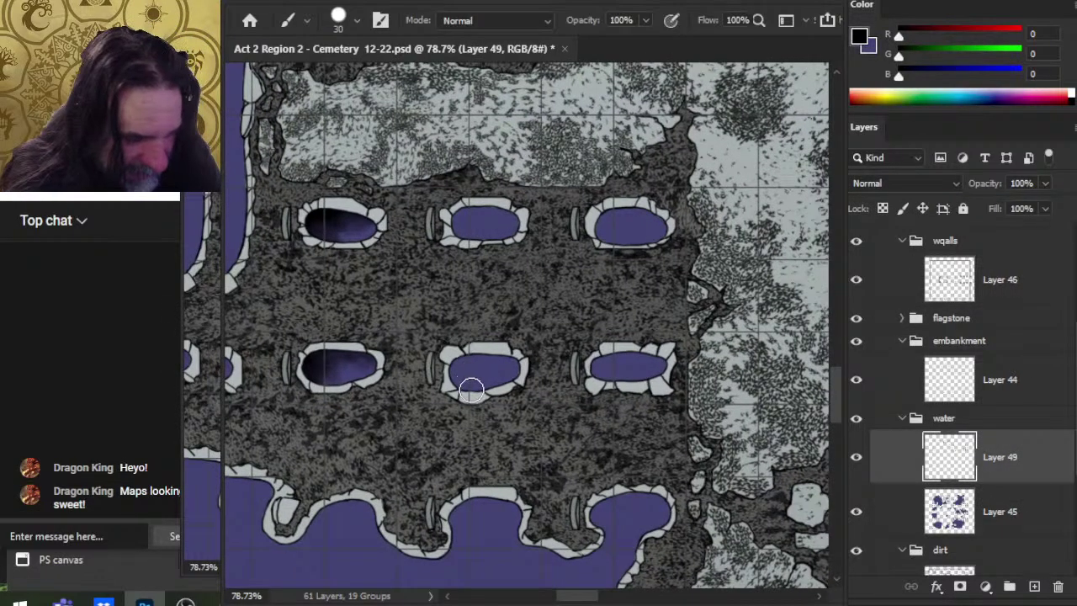
Temporarily hide the water colour on Layer 45 and examine the bare dirt gaps between the broken flagstones around the square pillars.
{"action": "key", "text": "z"}
{"action": "left_click_drag", "start_coordinate": [626, 236], "coordinate": [496, 215]}
{"action": "left_click_drag", "start_coordinate": [746, 287], "coordinate": [365, 479]}
{"action": "left_click_drag", "start_coordinate": [774, 339], "coordinate": [497, 325]}
{"action": "left_click_drag", "start_coordinate": [708, 352], "coordinate": [737, 364]}
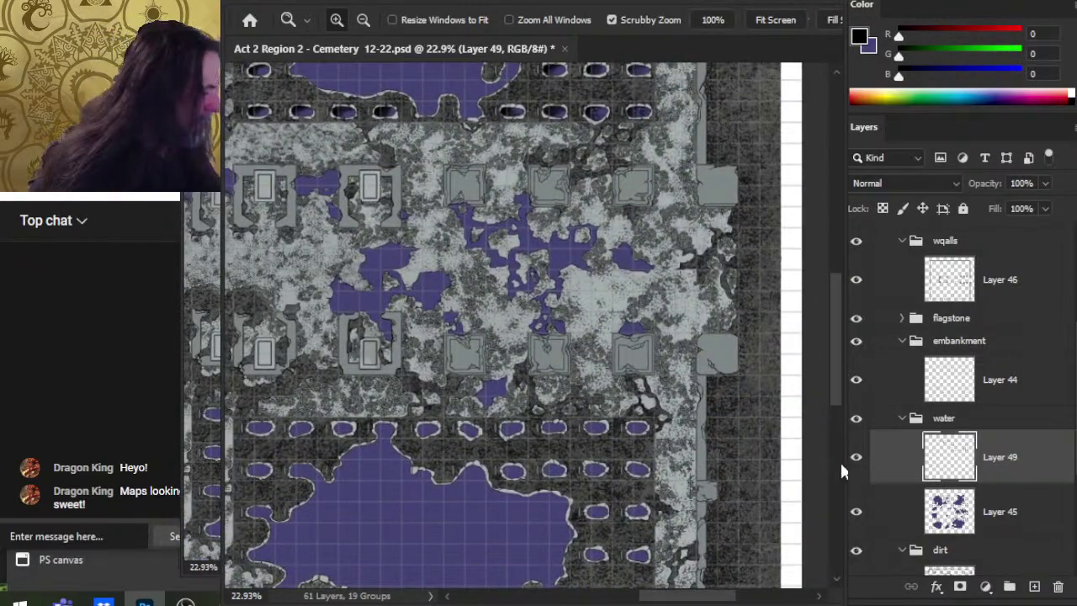
{"action": "left_click", "coordinate": [855, 512]}
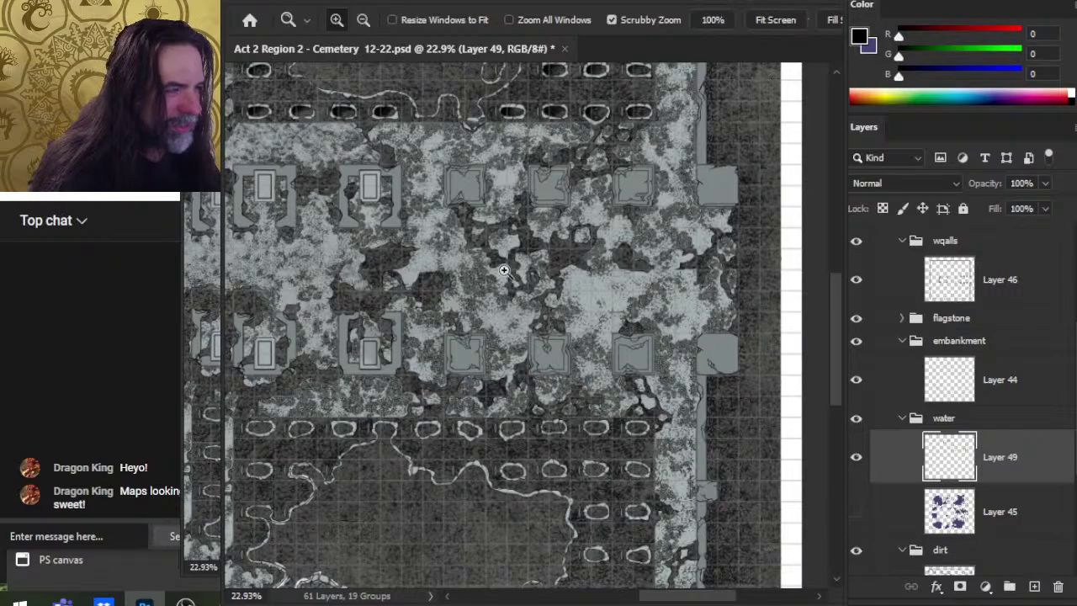
{"action": "left_click_drag", "start_coordinate": [506, 263], "coordinate": [543, 217]}
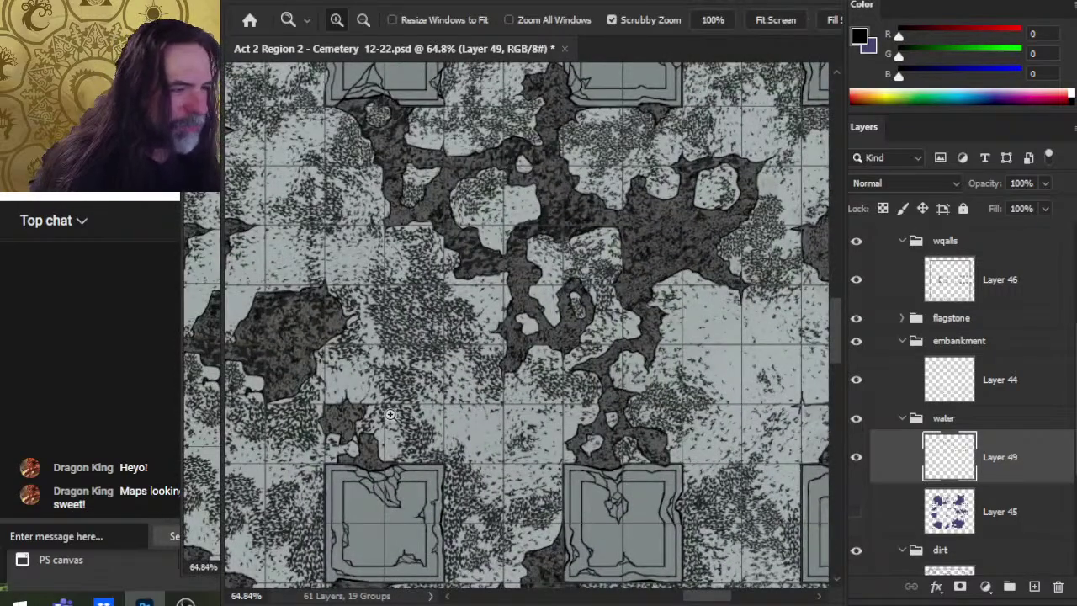
{"action": "left_click_drag", "start_coordinate": [665, 323], "coordinate": [646, 339]}
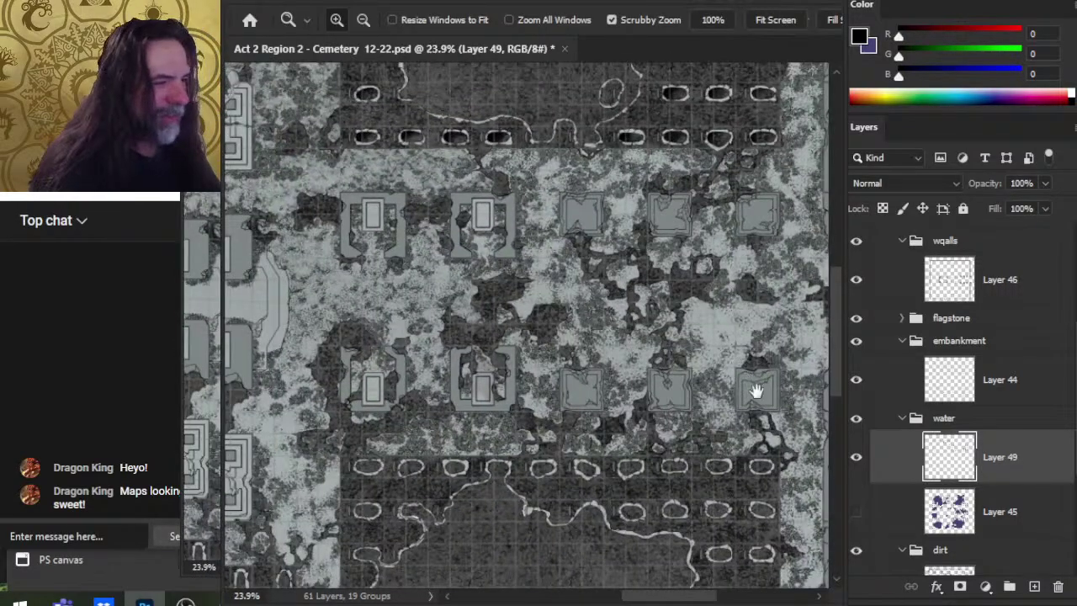
{"action": "left_click_drag", "start_coordinate": [757, 392], "coordinate": [684, 356]}
{"action": "left_click_drag", "start_coordinate": [700, 285], "coordinate": [606, 409]}
{"action": "left_click_drag", "start_coordinate": [613, 301], "coordinate": [893, 427]}
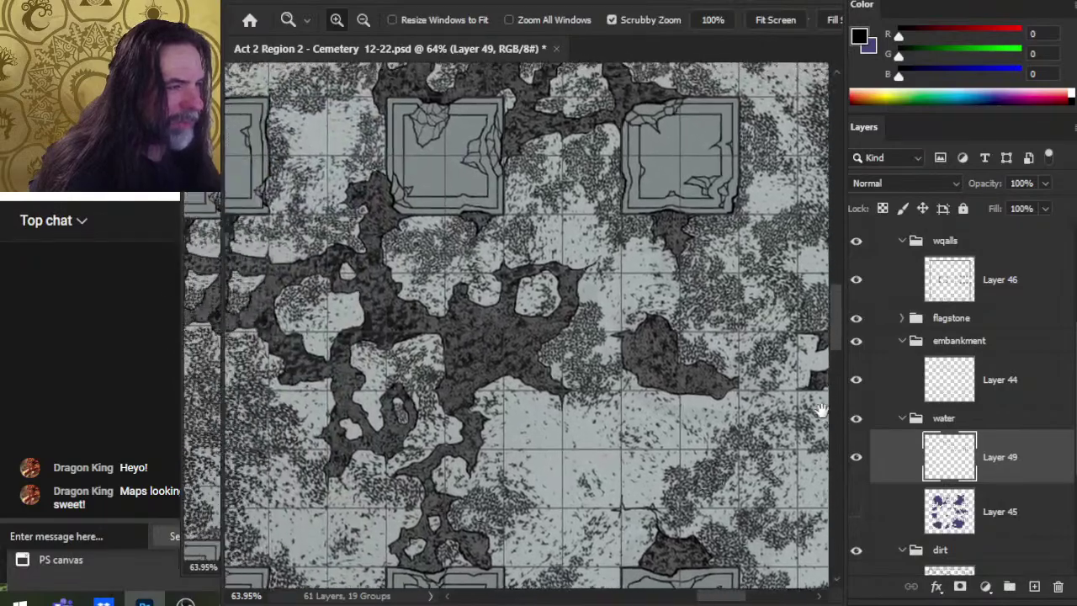
{"action": "left_click_drag", "start_coordinate": [582, 256], "coordinate": [454, 349]}
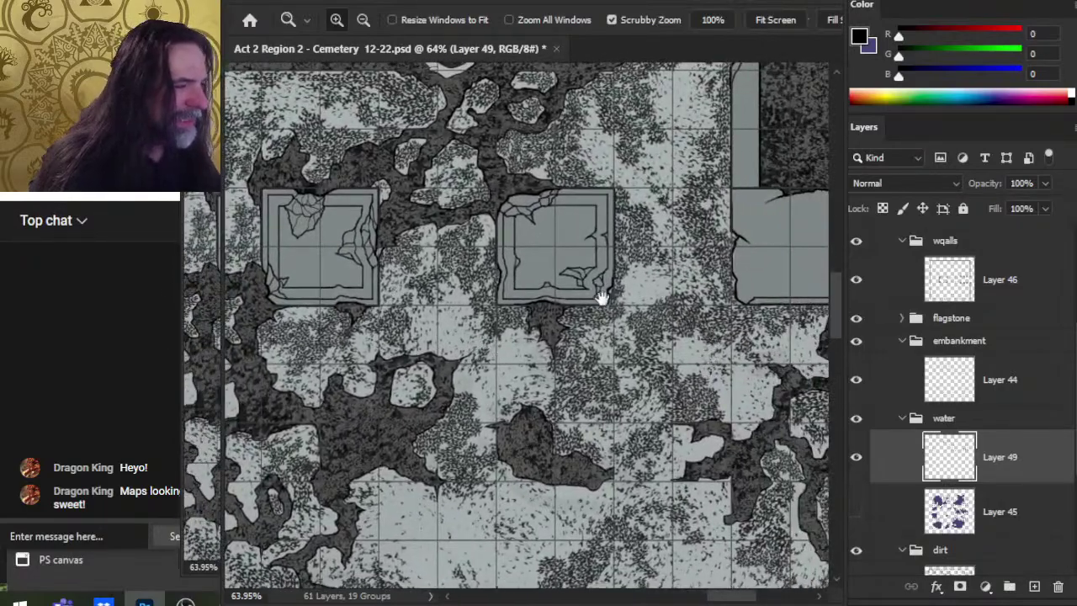
{"action": "left_click_drag", "start_coordinate": [508, 292], "coordinate": [702, 330]}
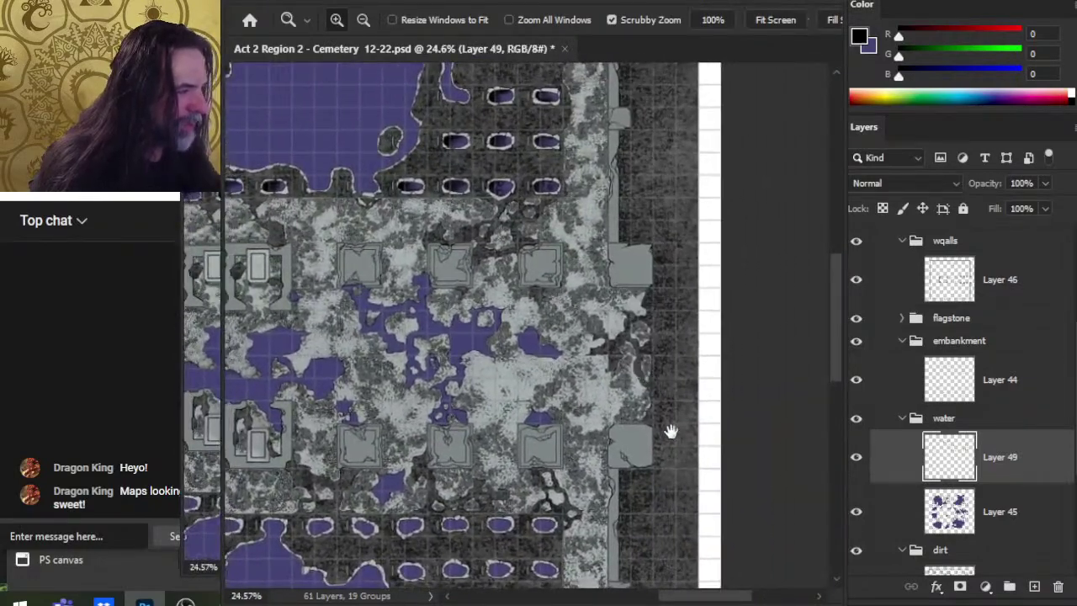
Look over the flooded areas around the mausoleum, tombs and southern graves with the water colour shown.
{"action": "left_click_drag", "start_coordinate": [671, 431], "coordinate": [749, 289]}
{"action": "left_click_drag", "start_coordinate": [508, 387], "coordinate": [525, 355]}
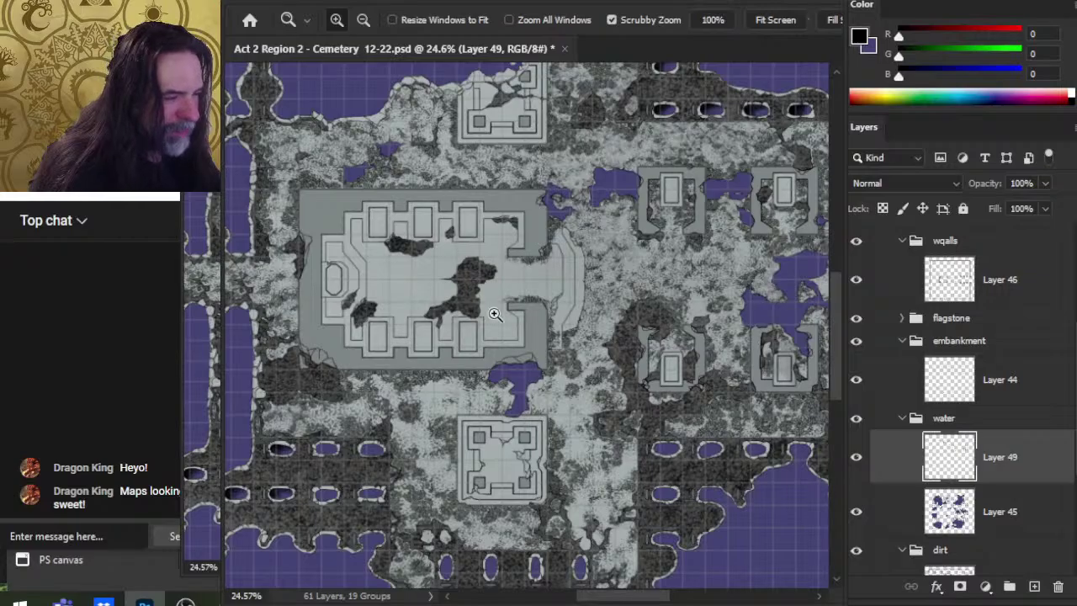
{"action": "mouse_move", "coordinate": [495, 314]}
{"action": "left_mouse_down"}
{"action": "mouse_move", "coordinate": [564, 301]}
{"action": "mouse_move", "coordinate": [497, 299]}
{"action": "left_mouse_up"}
{"action": "left_click_drag", "start_coordinate": [599, 308], "coordinate": [510, 100]}
{"action": "left_click_drag", "start_coordinate": [473, 322], "coordinate": [618, 319]}
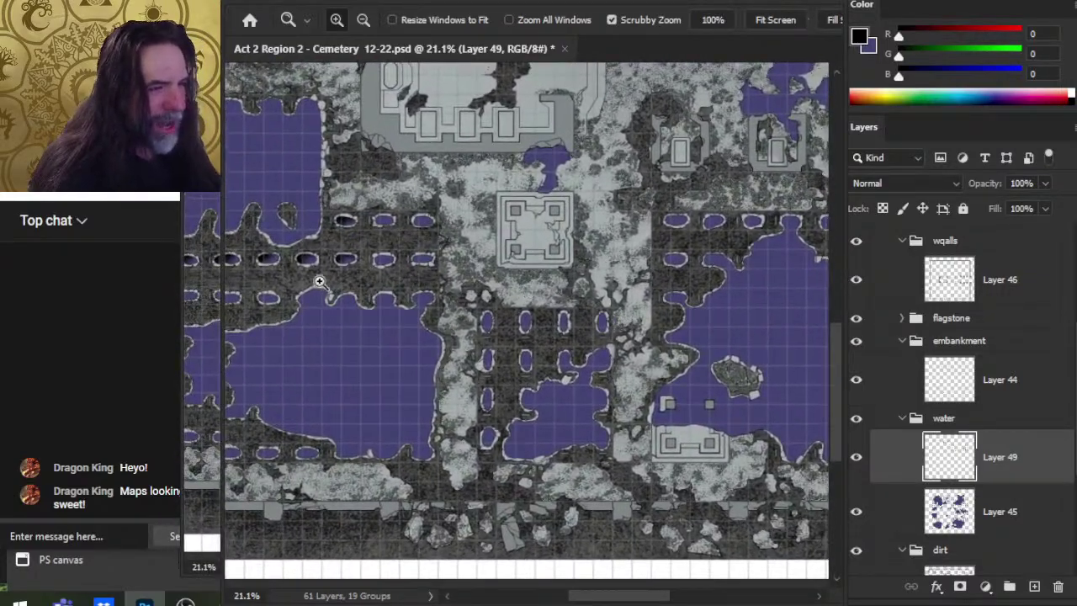
{"action": "left_click_drag", "start_coordinate": [320, 282], "coordinate": [390, 281]}
{"action": "left_click_drag", "start_coordinate": [448, 245], "coordinate": [568, 305]}
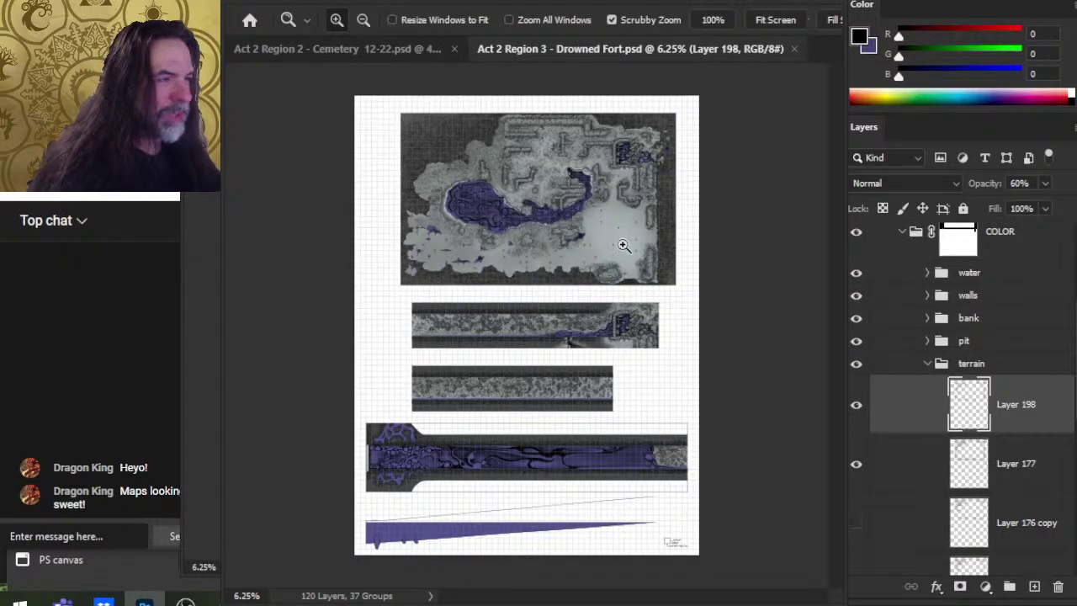
Examine how the river's swirling black-lined water is painted on the Drowned Fort map, and close that map.
{"action": "left_click_drag", "start_coordinate": [530, 193], "coordinate": [637, 216]}
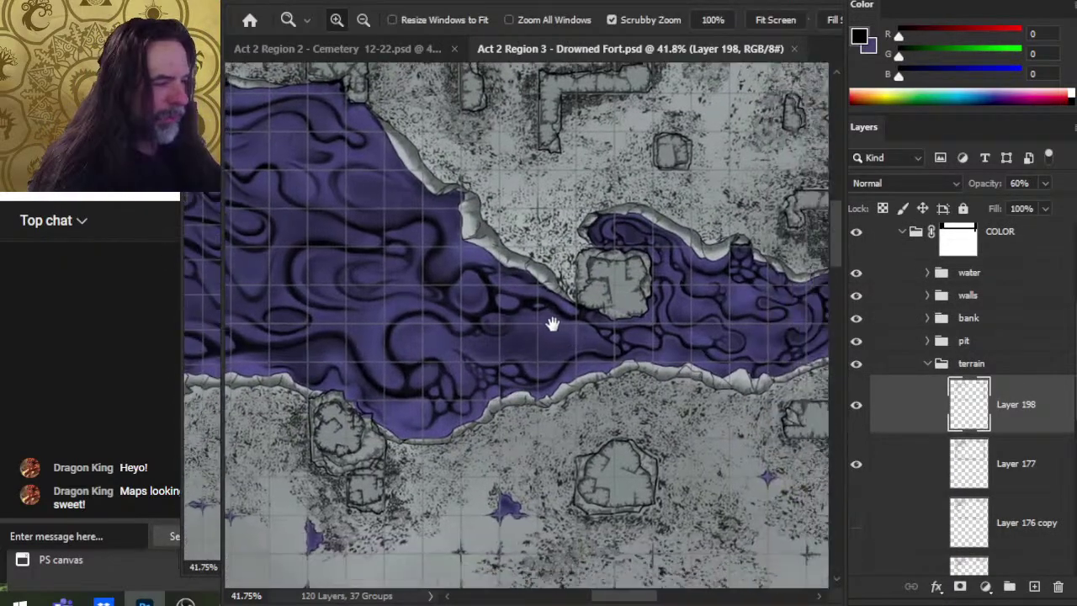
{"action": "left_click_drag", "start_coordinate": [553, 324], "coordinate": [322, 290]}
{"action": "left_click_drag", "start_coordinate": [418, 289], "coordinate": [497, 287]}
{"action": "left_click_drag", "start_coordinate": [696, 359], "coordinate": [370, 363]}
{"action": "left_click_drag", "start_coordinate": [633, 313], "coordinate": [488, 493]}
{"action": "left_click_drag", "start_coordinate": [651, 225], "coordinate": [661, 438]}
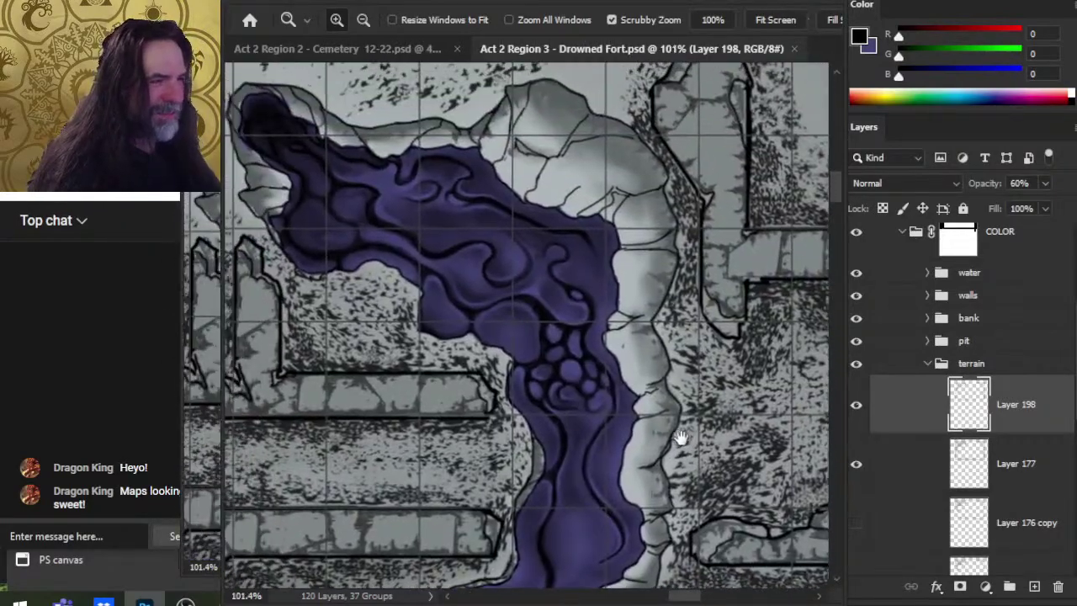
{"action": "left_click_drag", "start_coordinate": [589, 364], "coordinate": [604, 383]}
{"action": "left_click_drag", "start_coordinate": [664, 412], "coordinate": [604, 216]}
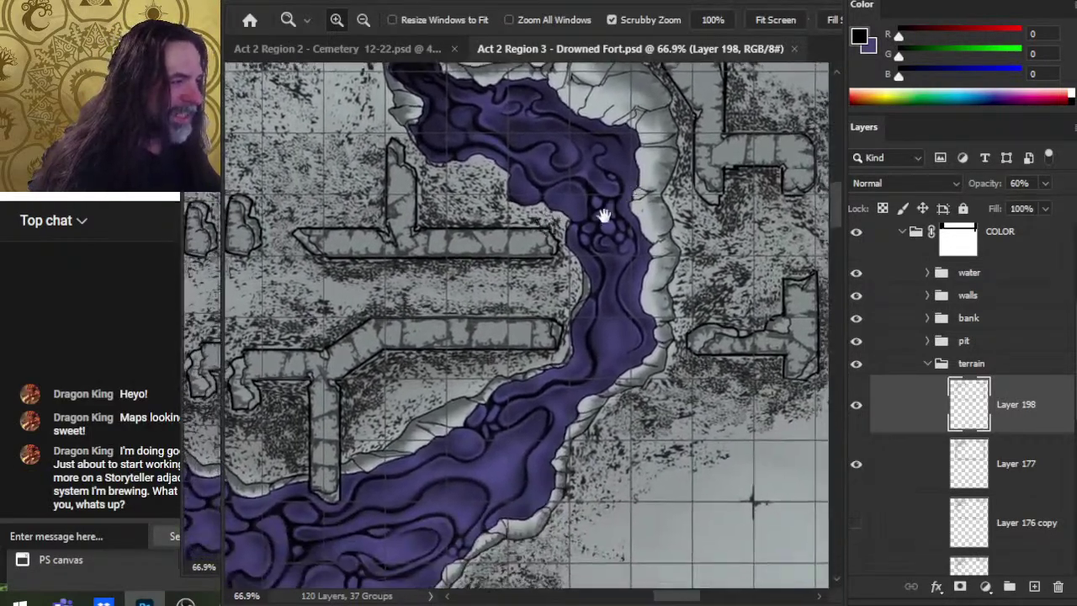
{"action": "left_click_drag", "start_coordinate": [650, 453], "coordinate": [552, 450]}
{"action": "left_click_drag", "start_coordinate": [698, 510], "coordinate": [580, 250]}
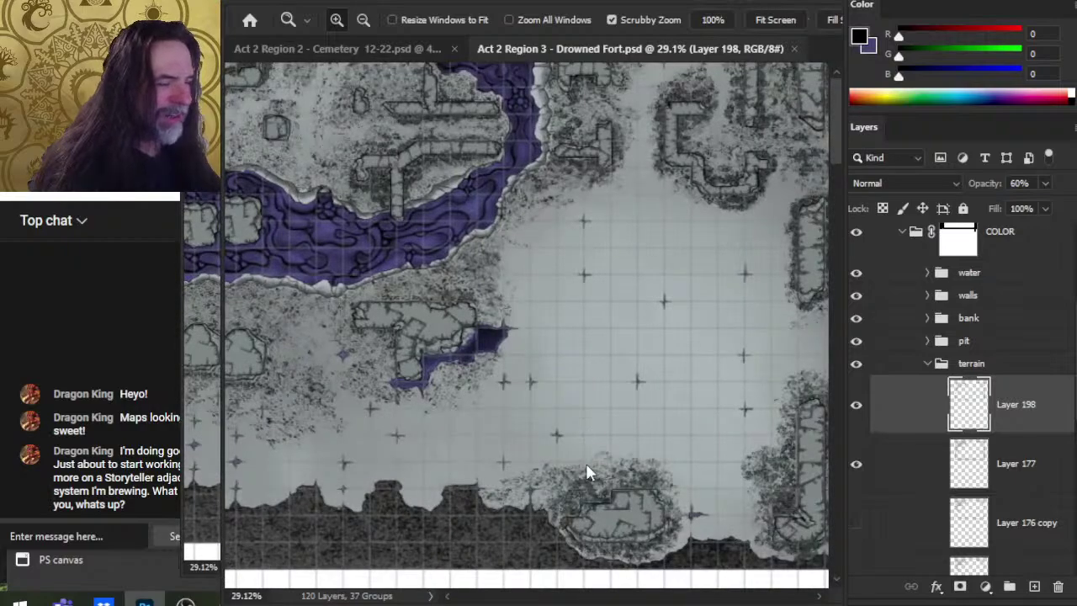
{"action": "left_click", "coordinate": [794, 48]}
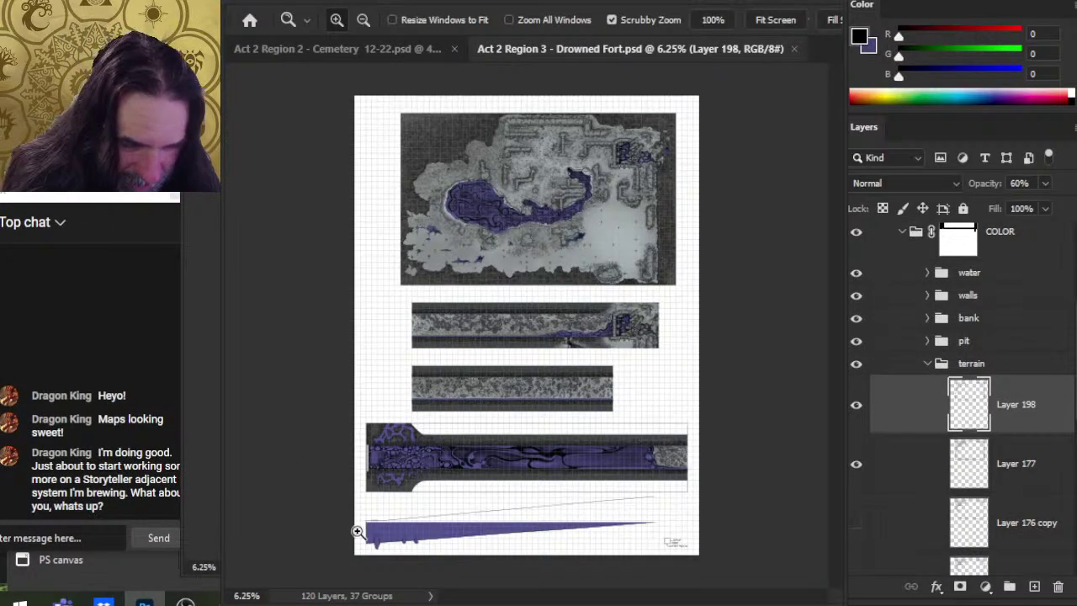
Reposition and widen the live chat window so that its messages fit beside the canvas.
{"action": "left_click", "coordinate": [122, 198]}
{"action": "mouse_move", "coordinate": [122, 198]}
{"action": "left_mouse_down"}
{"action": "mouse_move", "coordinate": [104, 193]}
{"action": "mouse_move", "coordinate": [117, 199]}
{"action": "left_mouse_up"}
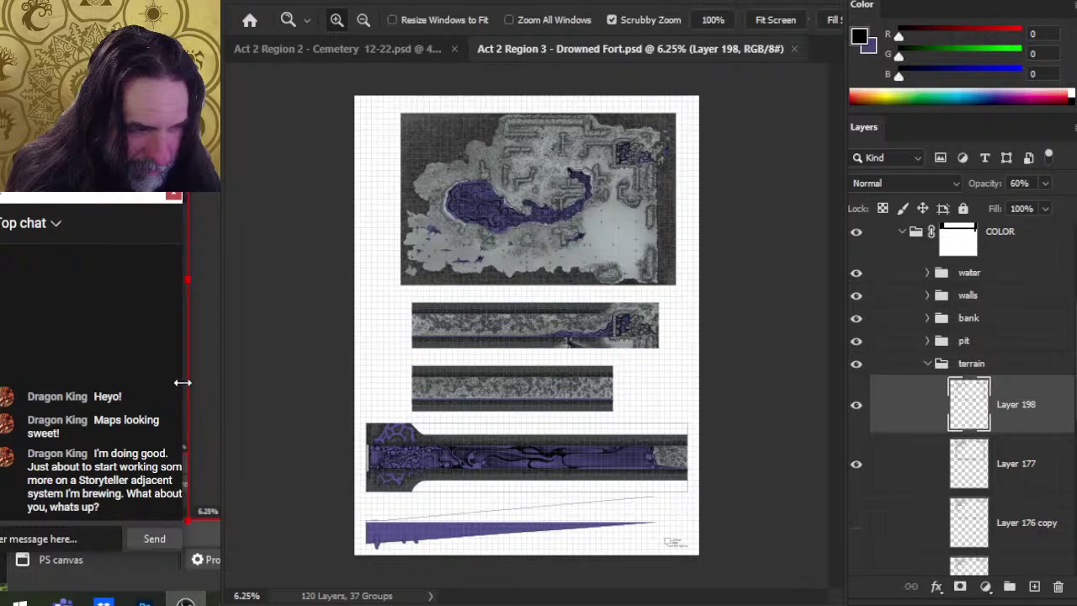
{"action": "left_click_drag", "start_coordinate": [183, 379], "coordinate": [198, 385]}
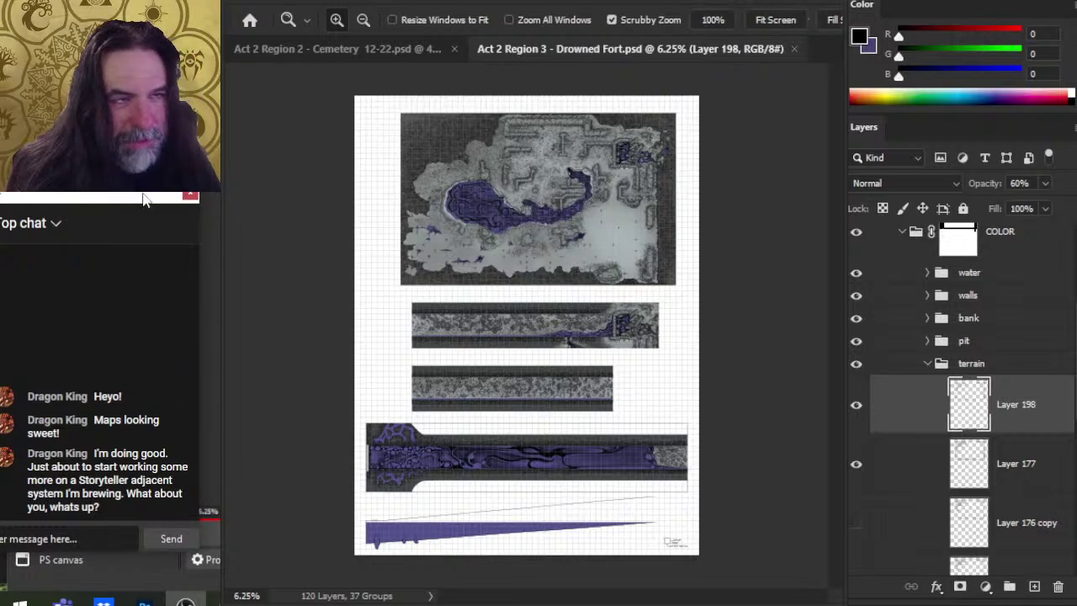
{"action": "left_click_drag", "start_coordinate": [146, 197], "coordinate": [135, 196]}
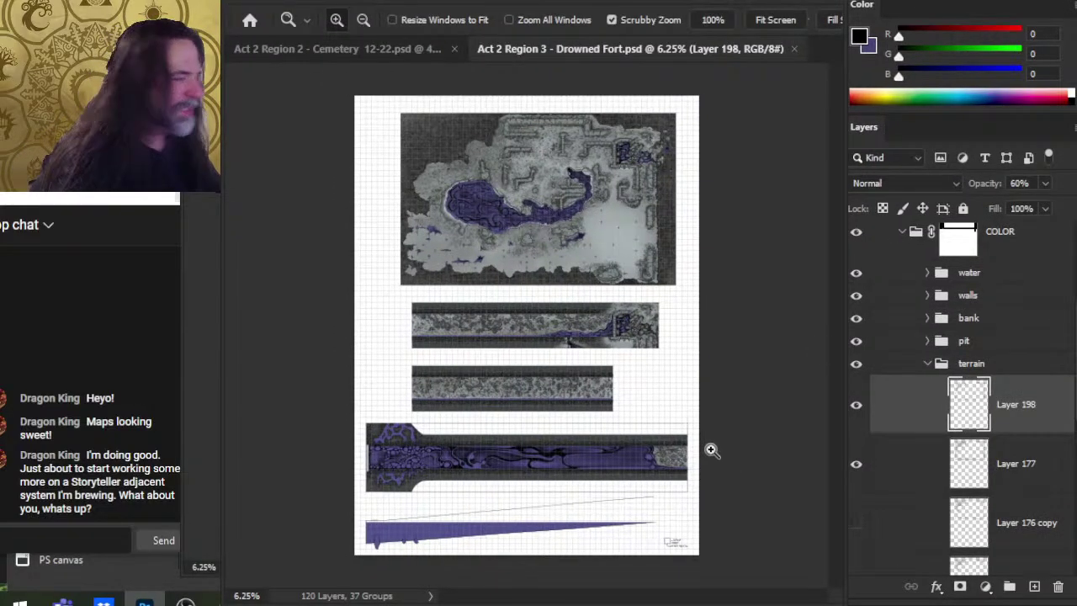
Switch to OBS, change the PS canvas and Window Capture sources so the full screen is streamed, and return to Photoshop.
{"action": "key", "text": "alt+Tab"}
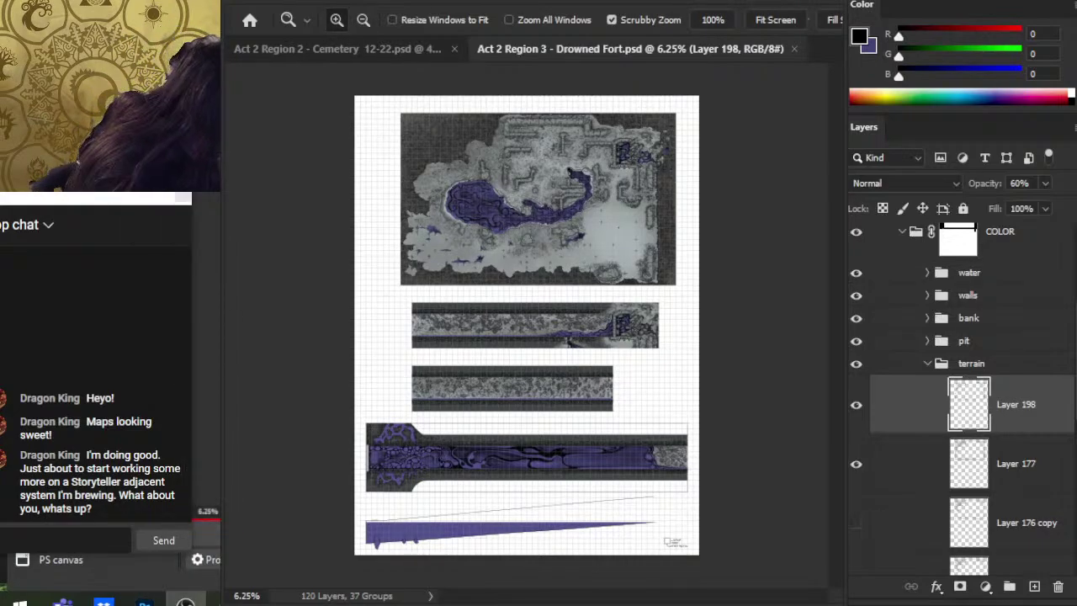
{"action": "left_click_drag", "start_coordinate": [968, 433], "coordinate": [983, 459]}
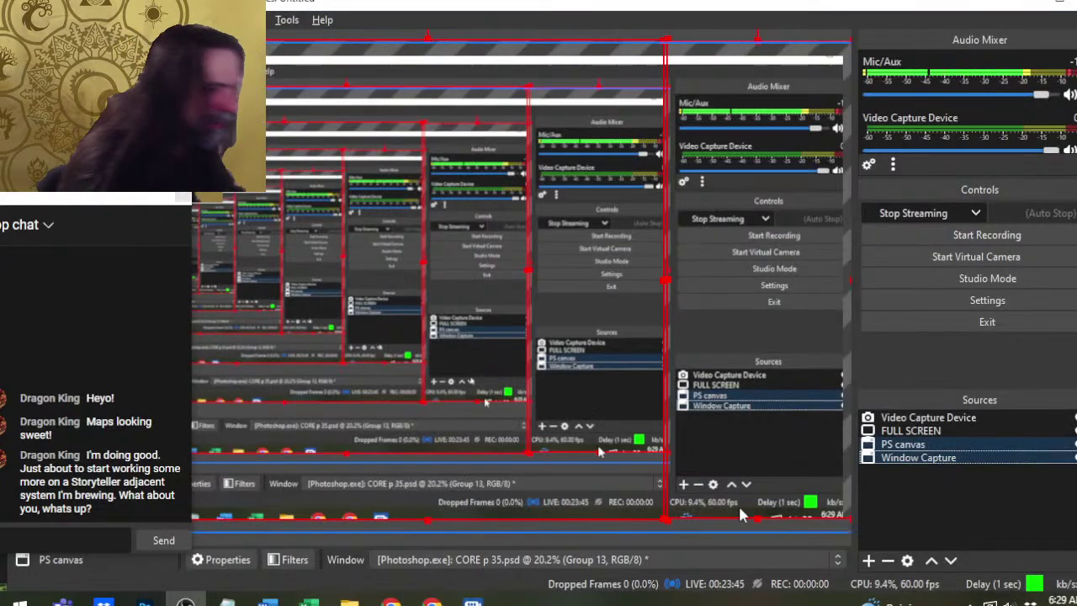
{"action": "key", "text": "alt+Tab"}
Look over the painted water channels and the flooded ruins on the Drowned Fort map, and close that map.
{"action": "left_click_drag", "start_coordinate": [369, 453], "coordinate": [469, 482]}
{"action": "left_click_drag", "start_coordinate": [476, 434], "coordinate": [576, 348]}
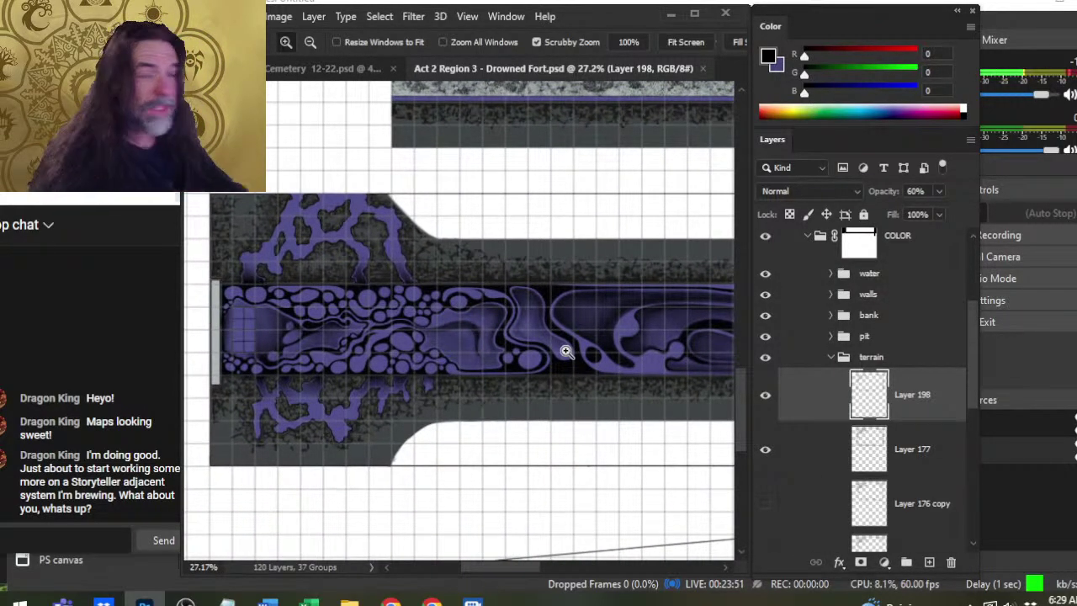
{"action": "left_click_drag", "start_coordinate": [507, 440], "coordinate": [262, 329]}
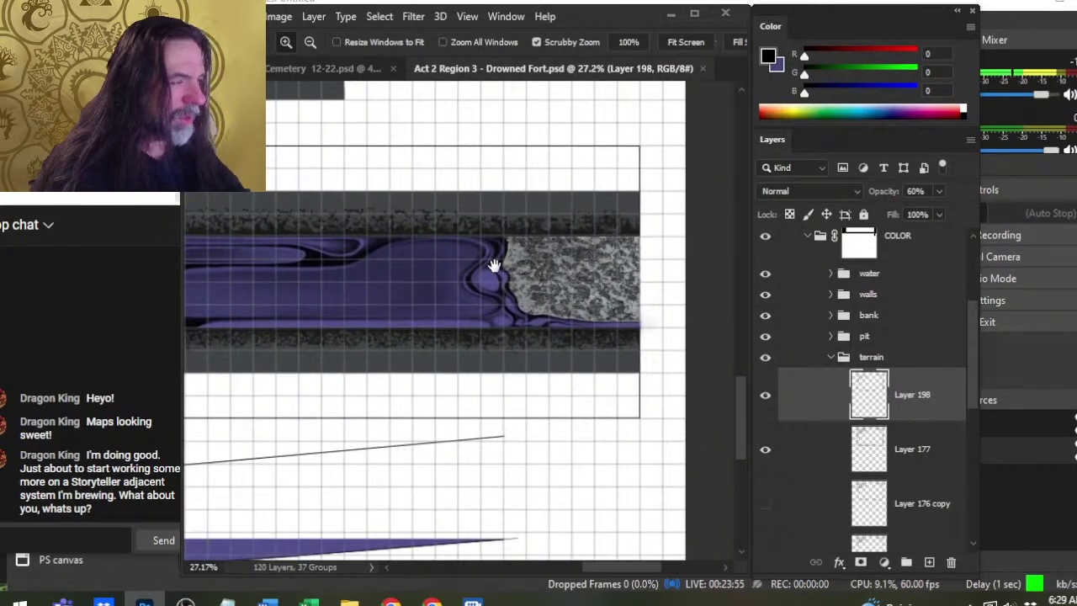
{"action": "left_click_drag", "start_coordinate": [494, 266], "coordinate": [290, 480]}
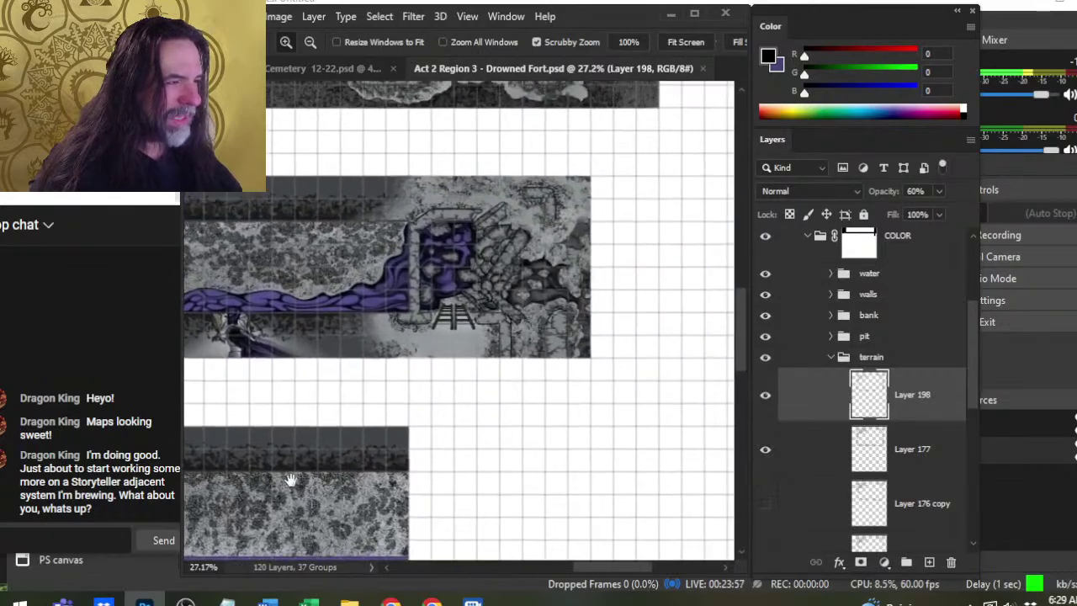
{"action": "left_click_drag", "start_coordinate": [296, 329], "coordinate": [438, 242]}
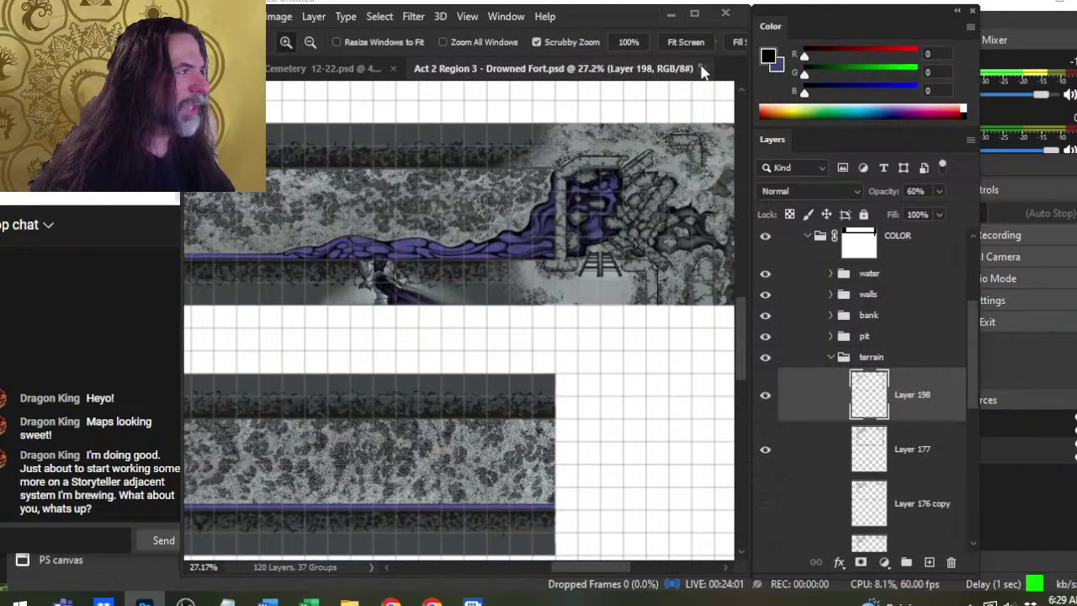
{"action": "left_click", "coordinate": [703, 68]}
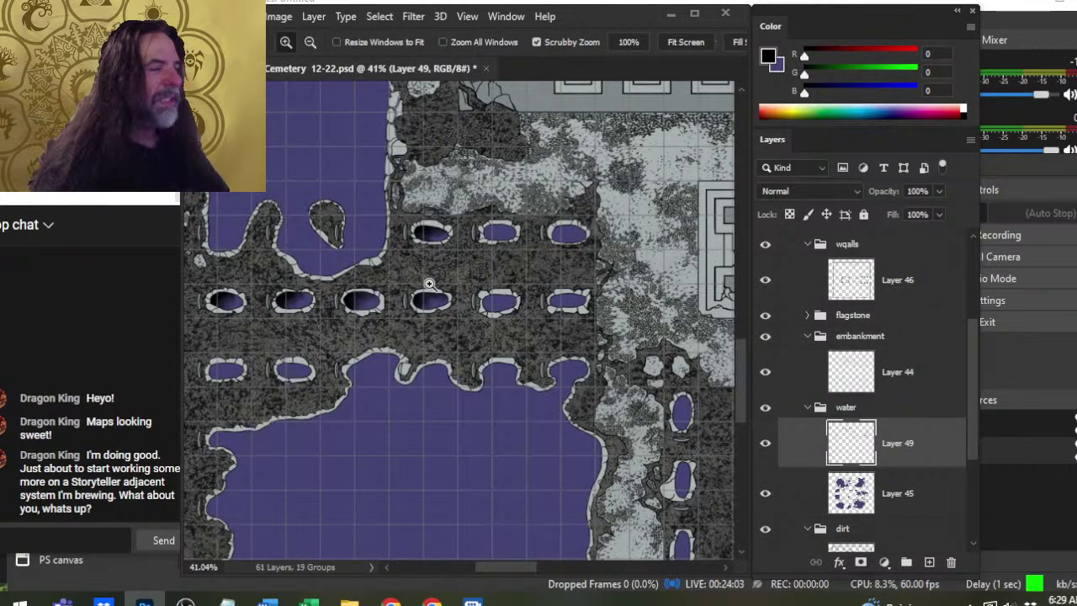
Compare the shaded and unshaded flooded graves in the northern and southern plots of the cemetery map.
{"action": "left_click_drag", "start_coordinate": [451, 255], "coordinate": [569, 425]}
{"action": "left_click_drag", "start_coordinate": [534, 312], "coordinate": [454, 312]}
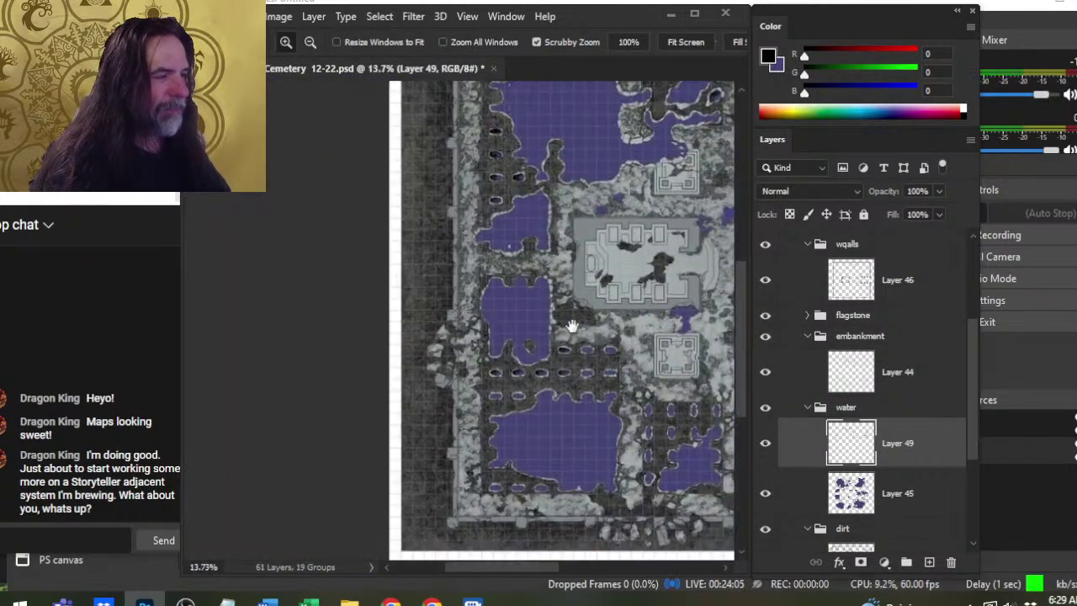
{"action": "left_click_drag", "start_coordinate": [572, 319], "coordinate": [346, 309]}
{"action": "left_click_drag", "start_coordinate": [585, 411], "coordinate": [640, 361]}
{"action": "scroll", "coordinate": [380, 396], "scroll_direction": "up", "scroll_amount": 5}
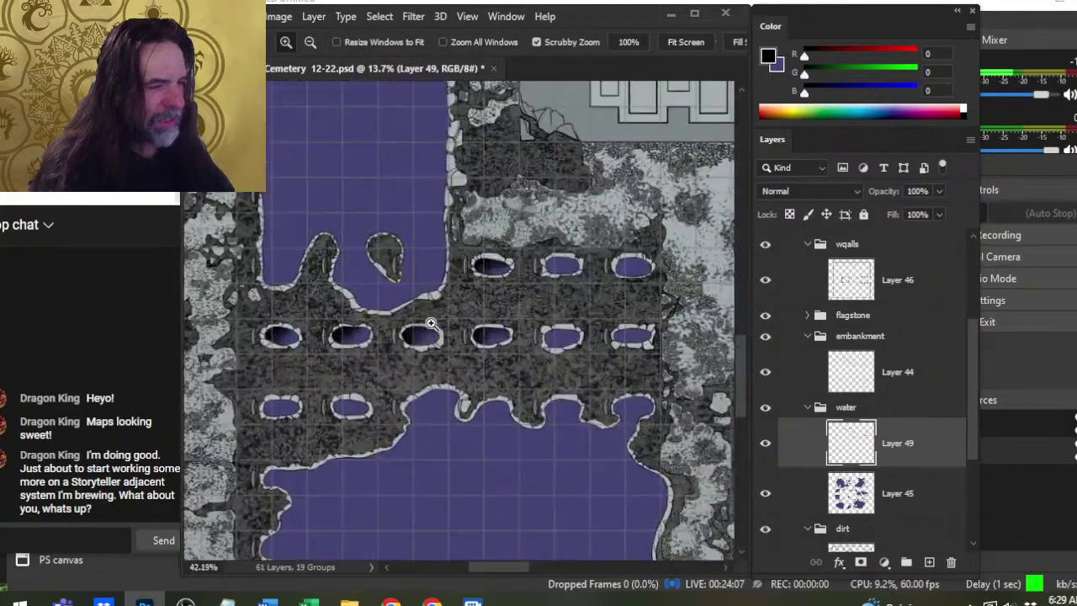
{"action": "left_click_drag", "start_coordinate": [587, 388], "coordinate": [396, 353]}
{"action": "left_click_drag", "start_coordinate": [493, 325], "coordinate": [270, 383]}
{"action": "left_click_drag", "start_coordinate": [673, 261], "coordinate": [370, 295]}
{"action": "left_click_drag", "start_coordinate": [530, 252], "coordinate": [193, 252]}
{"action": "left_click_drag", "start_coordinate": [520, 223], "coordinate": [497, 561]}
{"action": "left_click_drag", "start_coordinate": [356, 219], "coordinate": [481, 254]}
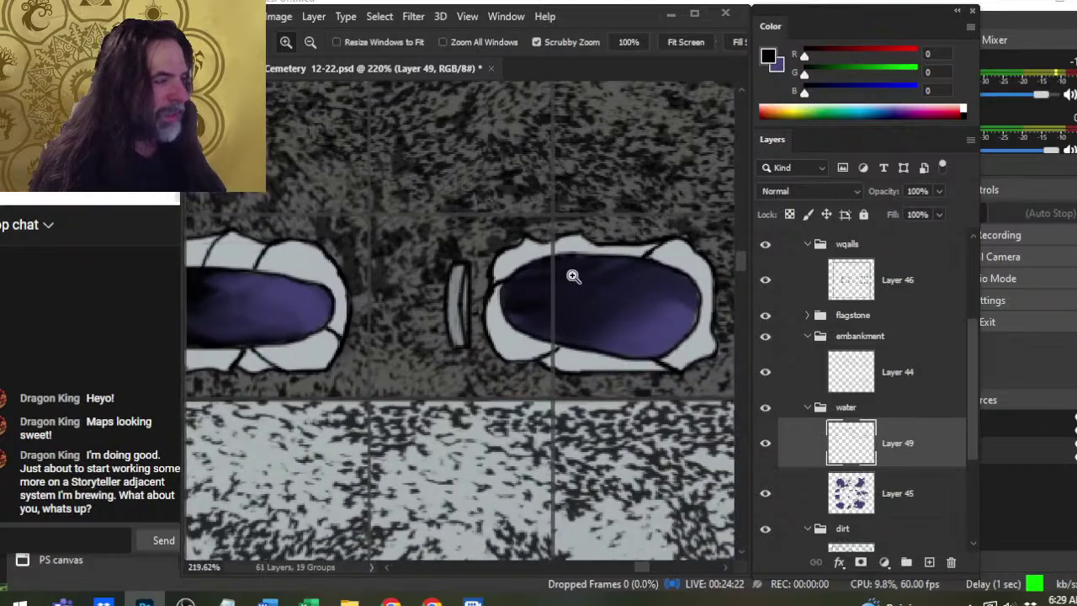
{"action": "left_click_drag", "start_coordinate": [572, 276], "coordinate": [458, 276]}
{"action": "left_click_drag", "start_coordinate": [458, 213], "coordinate": [551, 104]}
{"action": "scroll", "coordinate": [455, 269], "scroll_direction": "up", "scroll_amount": 3}
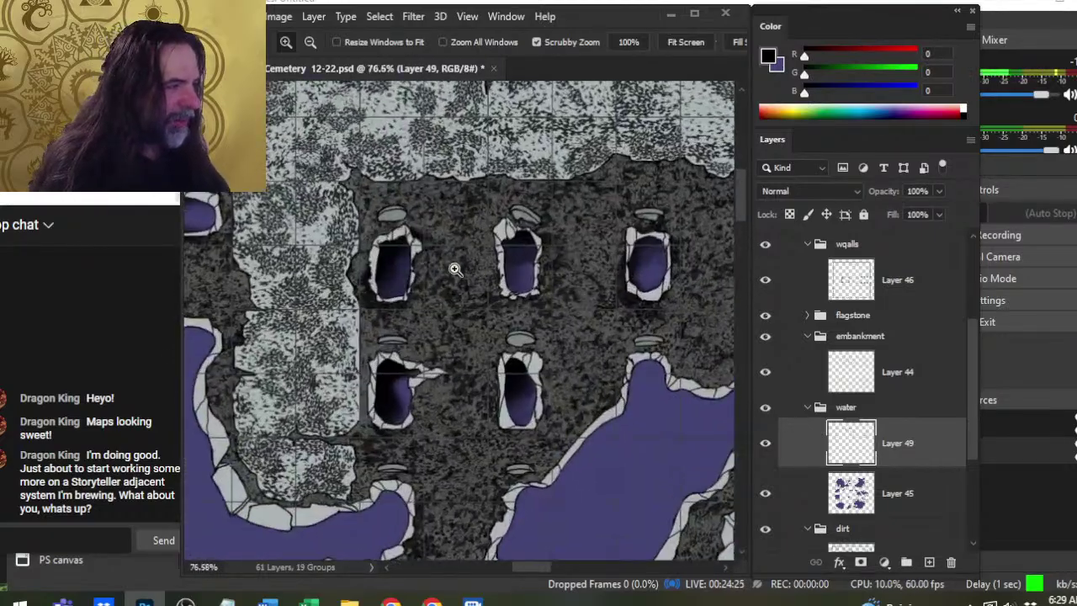
{"action": "scroll", "coordinate": [577, 342], "scroll_direction": "down", "scroll_amount": 4}
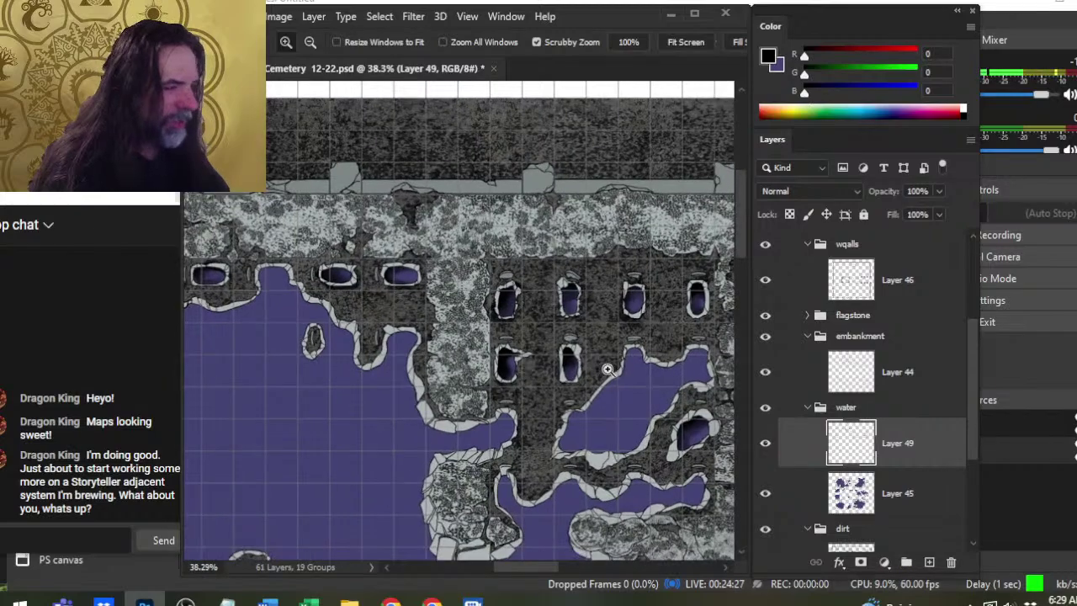
{"action": "scroll", "coordinate": [549, 444], "scroll_direction": "down", "scroll_amount": 5}
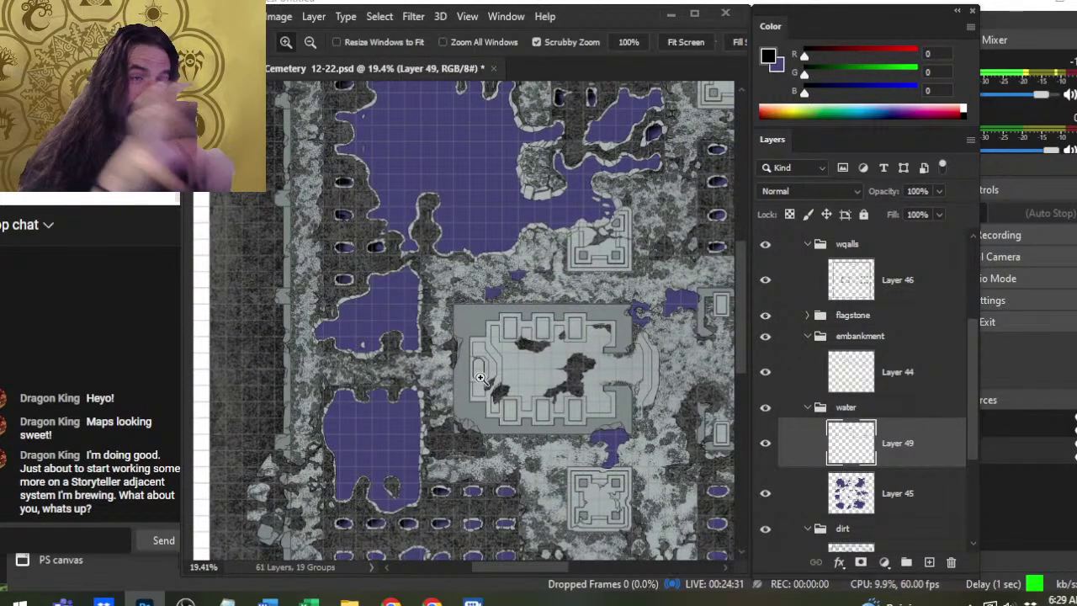
{"action": "scroll", "coordinate": [465, 453], "scroll_direction": "down", "scroll_amount": 5}
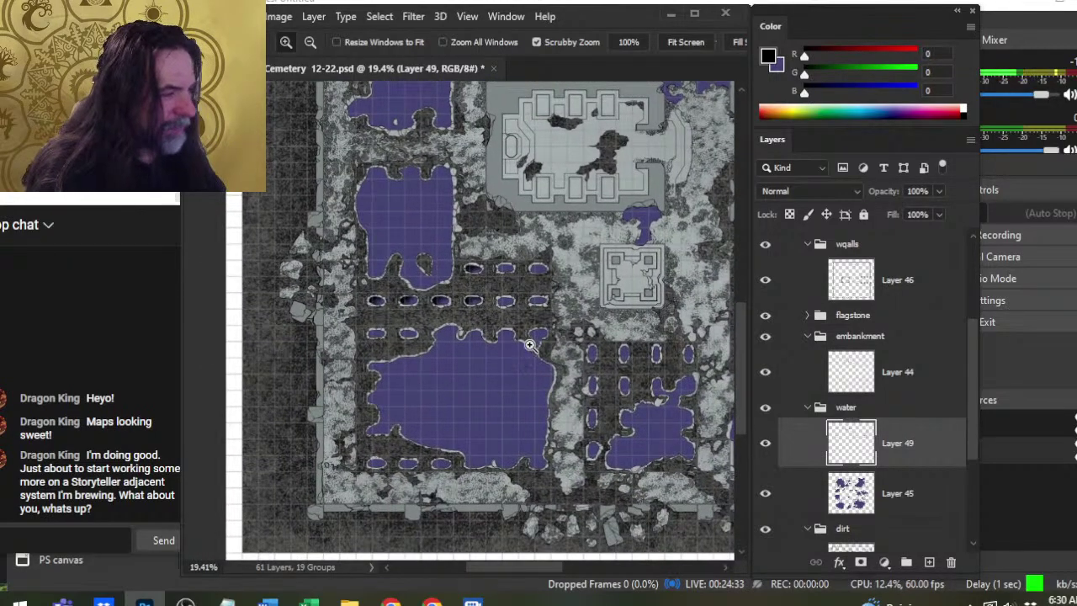
Paint a black shadow on Layer 49 over the headstone end of the middle grave below the mausoleum, and smudge it into the purple.
{"action": "scroll", "coordinate": [611, 287], "scroll_direction": "up", "scroll_amount": 4}
{"action": "key", "text": "b"}
{"action": "mouse_move", "coordinate": [455, 281]}
{"action": "left_mouse_down"}
{"action": "mouse_move", "coordinate": [454, 272]}
{"action": "mouse_move", "coordinate": [492, 270]}
{"action": "left_mouse_up"}
{"action": "key", "text": "r"}
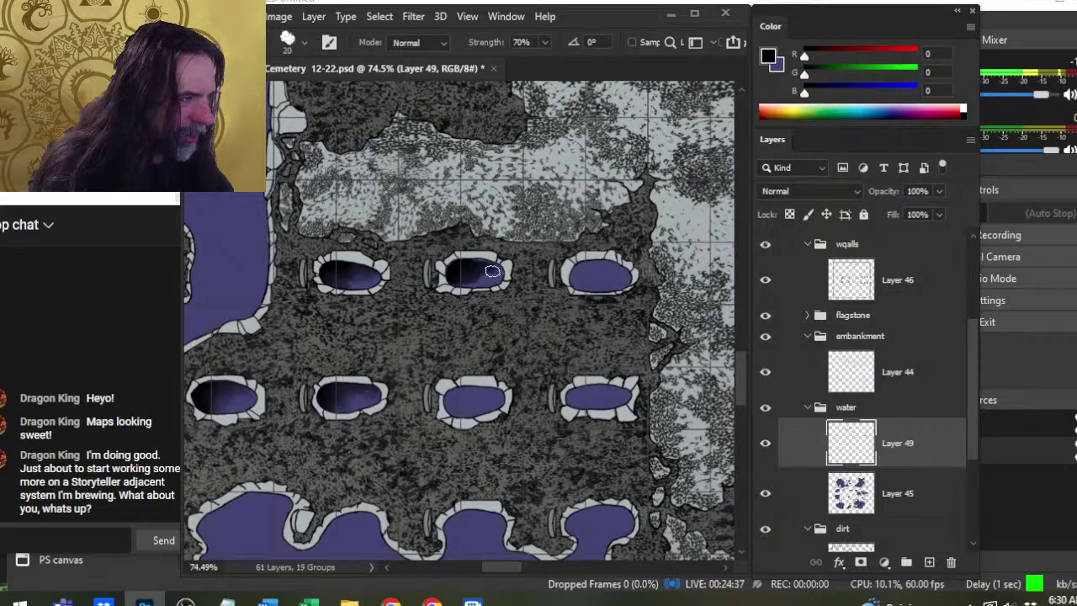
Trim the inner edge of that grave's stone rim on Layer 44 with the 8 px Eraser.
{"action": "key", "text": "z"}
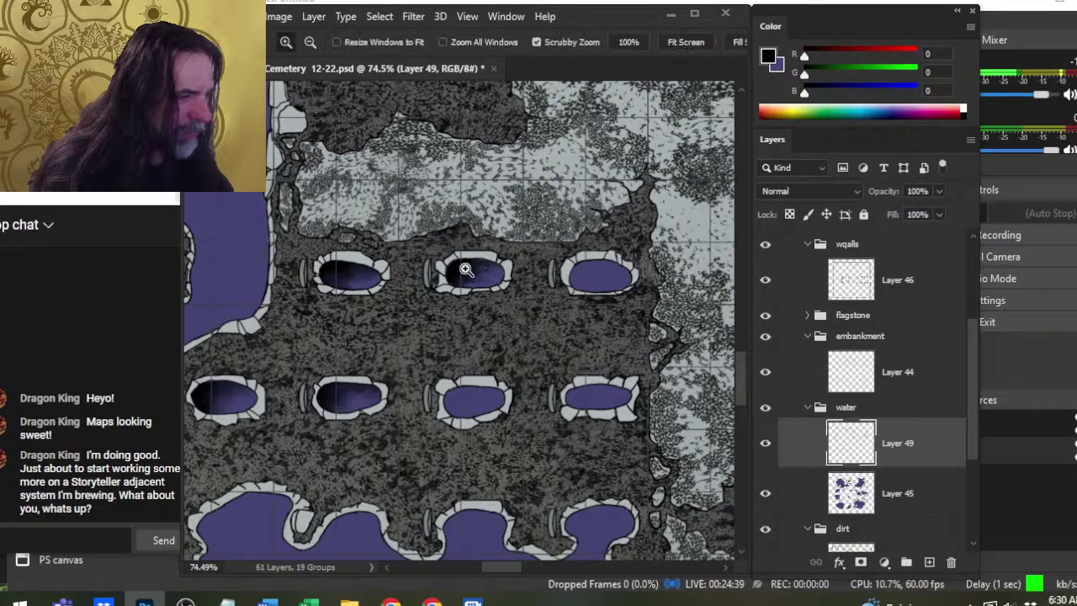
{"action": "scroll", "coordinate": [457, 271], "scroll_direction": "up", "scroll_amount": 4}
{"action": "left_click", "coordinate": [913, 390]}
{"action": "key", "text": "e"}
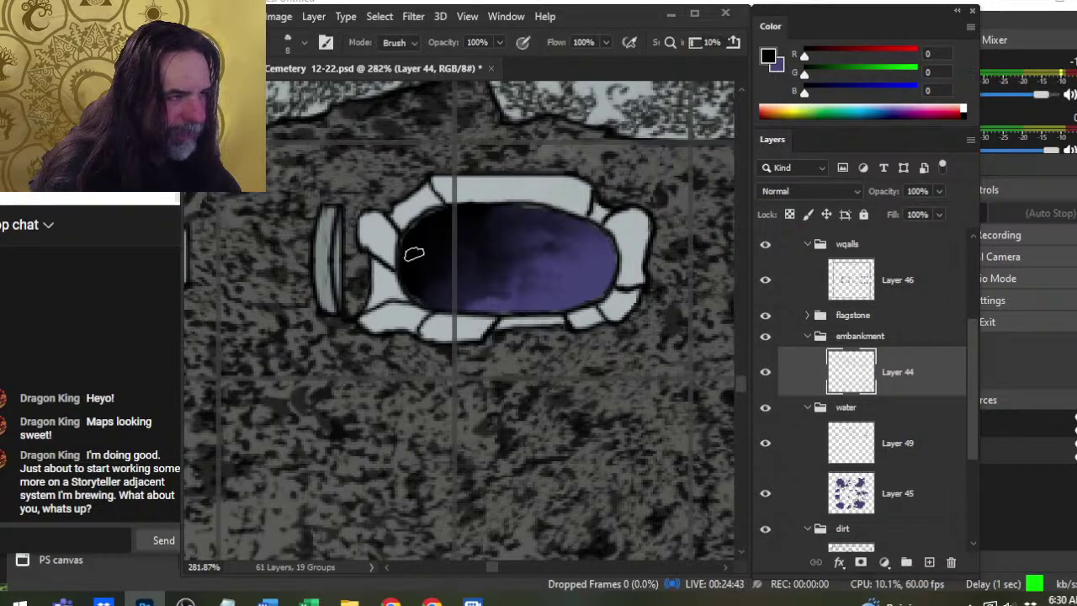
{"action": "right_click", "coordinate": [470, 233]}
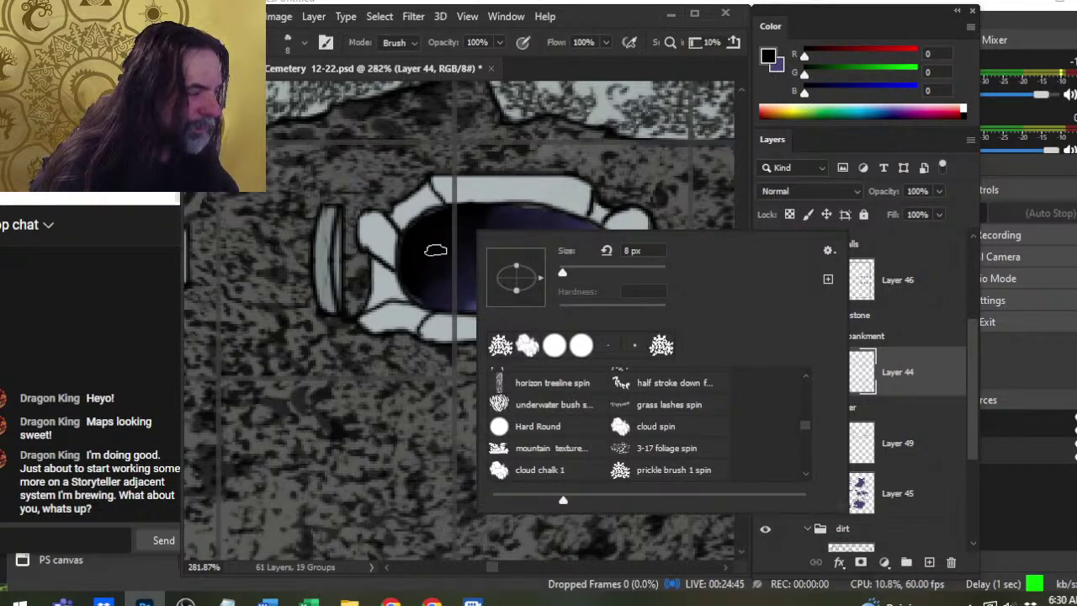
{"action": "left_click", "coordinate": [436, 250]}
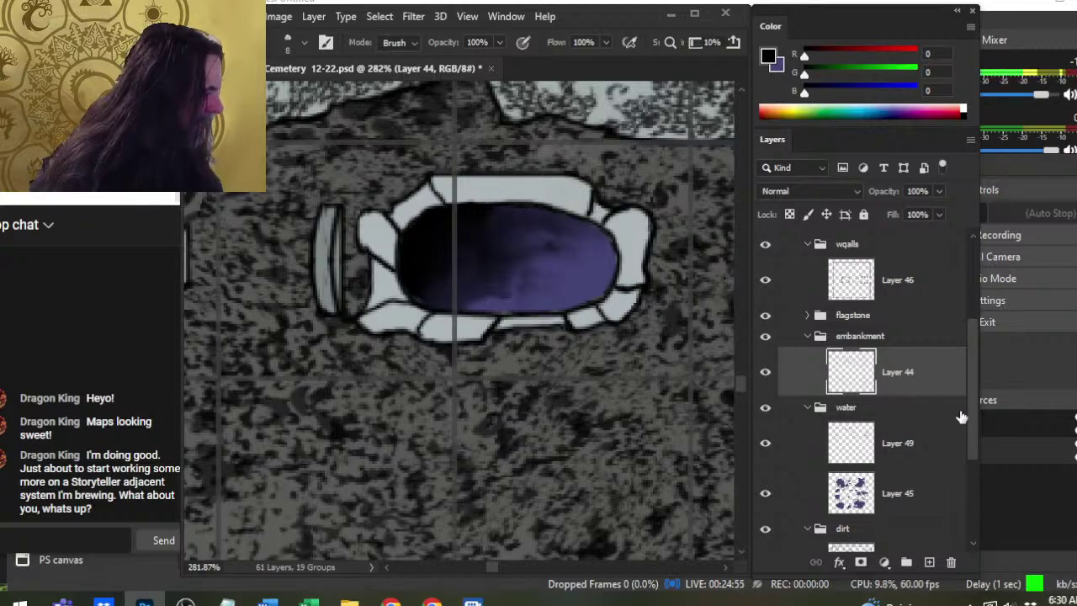
Refine the shadow-to-water blend in the same grave on Layer 49 with the Smudge tool at size 9.
{"action": "left_click", "coordinate": [926, 443]}
{"action": "key", "text": "r"}
{"action": "key", "text": "bracketleft"}
{"action": "key", "text": "bracketleft"}
{"action": "key", "text": "bracketleft"}
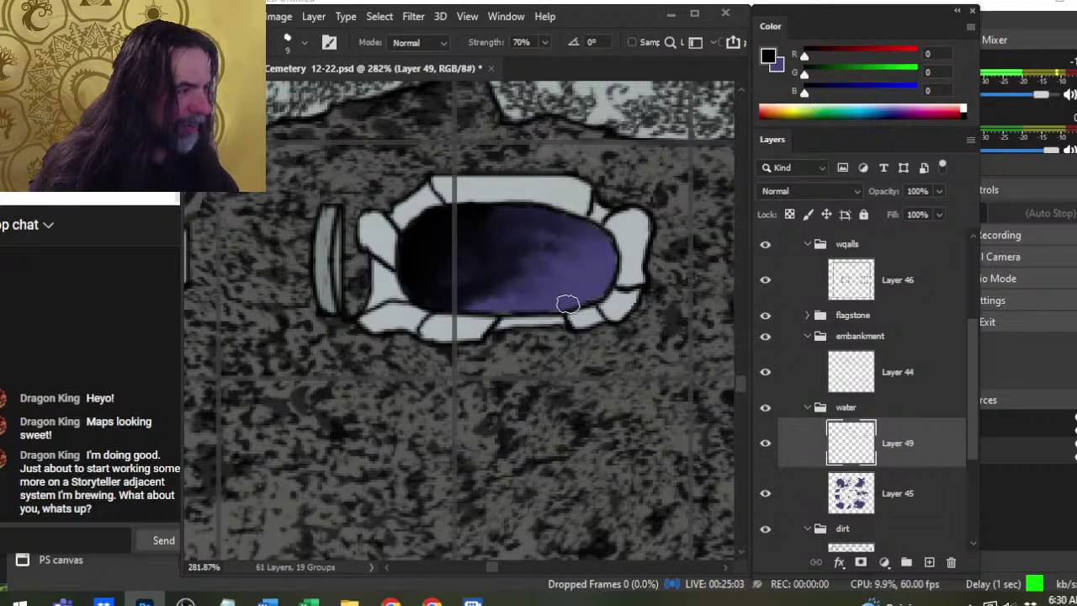
Paint a black shadow into the last grave of that row on Layer 49 and blend it with the Smudge tool at size 30.
{"action": "key", "text": "z"}
{"action": "left_click_drag", "start_coordinate": [569, 337], "coordinate": [497, 323]}
{"action": "left_click_drag", "start_coordinate": [612, 380], "coordinate": [396, 343]}
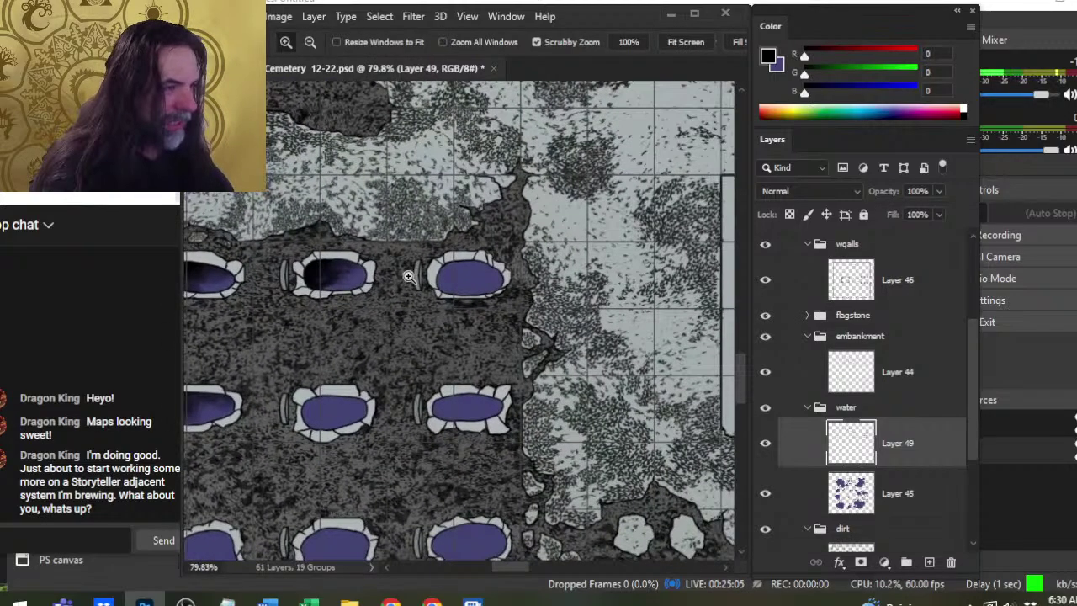
{"action": "key", "text": "b"}
{"action": "mouse_move", "coordinate": [410, 278]}
{"action": "left_mouse_down"}
{"action": "mouse_move", "coordinate": [541, 273]}
{"action": "mouse_move", "coordinate": [508, 277]}
{"action": "mouse_move", "coordinate": [511, 297]}
{"action": "mouse_move", "coordinate": [497, 280]}
{"action": "mouse_move", "coordinate": [524, 277]}
{"action": "mouse_move", "coordinate": [502, 273]}
{"action": "mouse_move", "coordinate": [570, 272]}
{"action": "left_mouse_up"}
{"action": "key", "text": "r"}
{"action": "key", "text": "bracketright"}
{"action": "key", "text": "bracketright"}
{"action": "key", "text": "bracketright"}
{"action": "key", "text": "bracketright"}
{"action": "key", "text": "bracketright"}
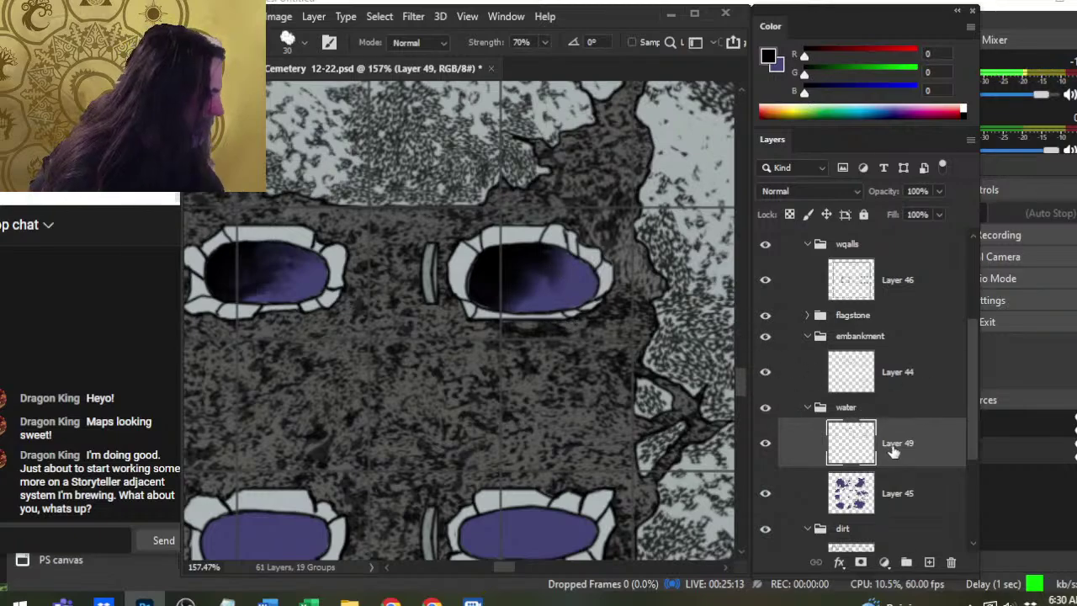
Clean up the stone rim around the row's last grave on Layer 44 with the 8 px Eraser.
{"action": "left_click", "coordinate": [918, 389]}
{"action": "key", "text": "z"}
{"action": "left_click_drag", "start_coordinate": [500, 299], "coordinate": [538, 299]}
{"action": "key", "text": "e"}
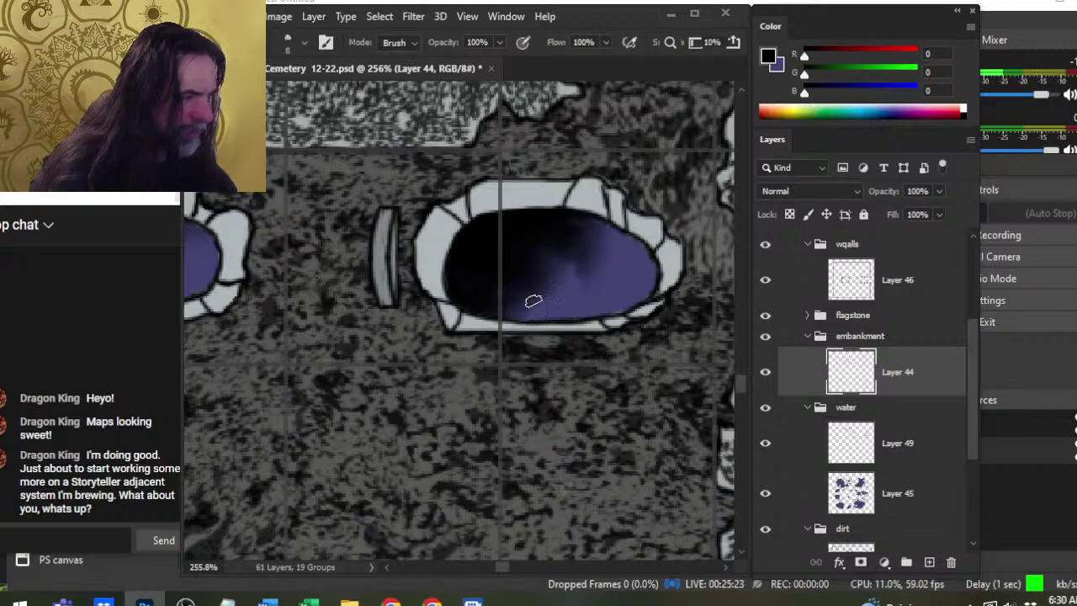
{"action": "key", "text": "z"}
{"action": "left_click_drag", "start_coordinate": [617, 335], "coordinate": [640, 360]}
{"action": "key", "text": "b"}
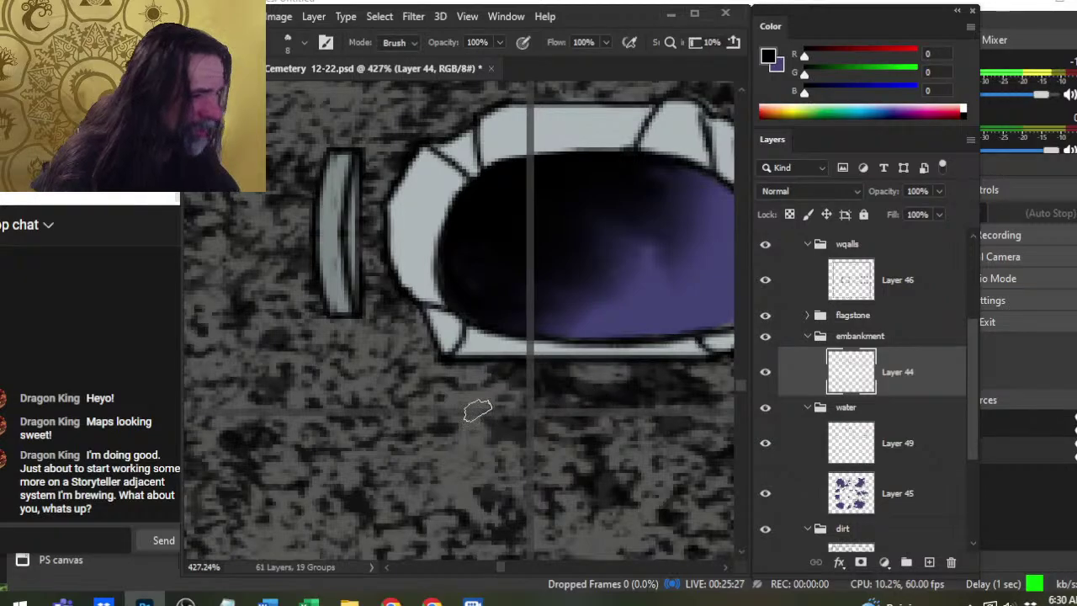
{"action": "left_click_drag", "start_coordinate": [473, 336], "coordinate": [360, 463]}
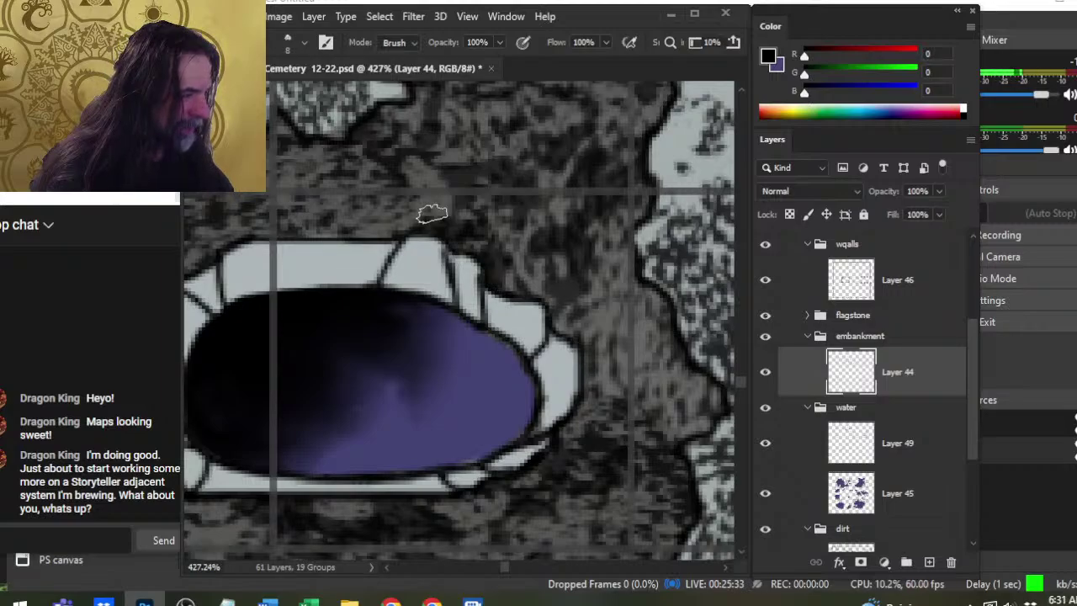
Paint and smudge a black shadow on Layer 49 into the last grave of the row below.
{"action": "key", "text": "z"}
{"action": "left_click_drag", "start_coordinate": [599, 474], "coordinate": [591, 212]}
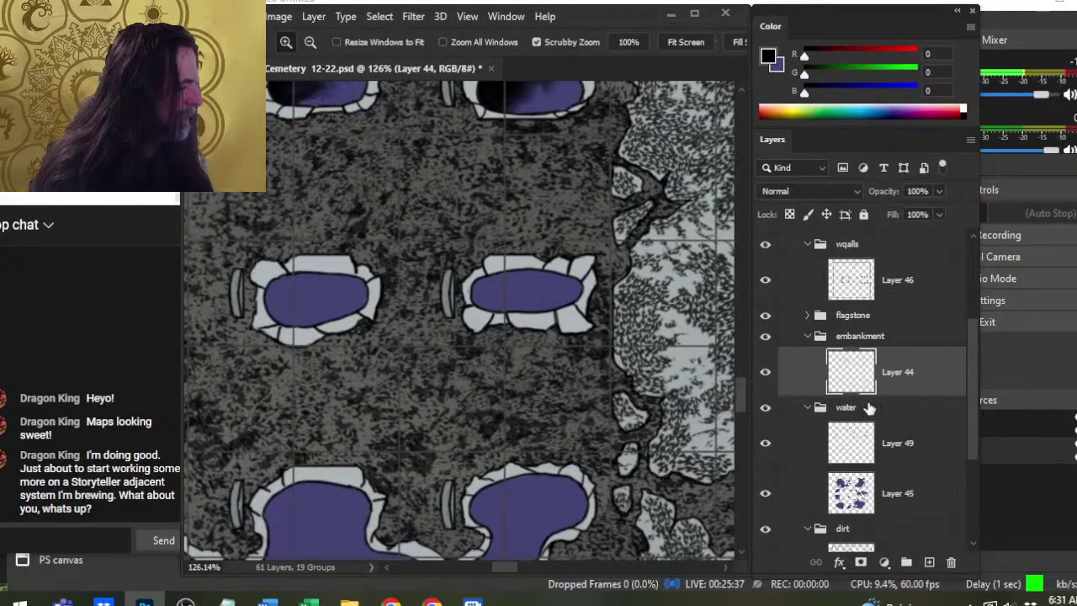
{"action": "left_click", "coordinate": [899, 444]}
{"action": "key", "text": "r"}
{"action": "mouse_move", "coordinate": [476, 296]}
{"action": "left_mouse_down"}
{"action": "mouse_move", "coordinate": [490, 289]}
{"action": "mouse_move", "coordinate": [499, 318]}
{"action": "mouse_move", "coordinate": [490, 291]}
{"action": "mouse_move", "coordinate": [566, 299]}
{"action": "mouse_move", "coordinate": [511, 292]}
{"action": "mouse_move", "coordinate": [515, 305]}
{"action": "mouse_move", "coordinate": [549, 282]}
{"action": "mouse_move", "coordinate": [524, 305]}
{"action": "mouse_move", "coordinate": [549, 288]}
{"action": "left_mouse_up"}
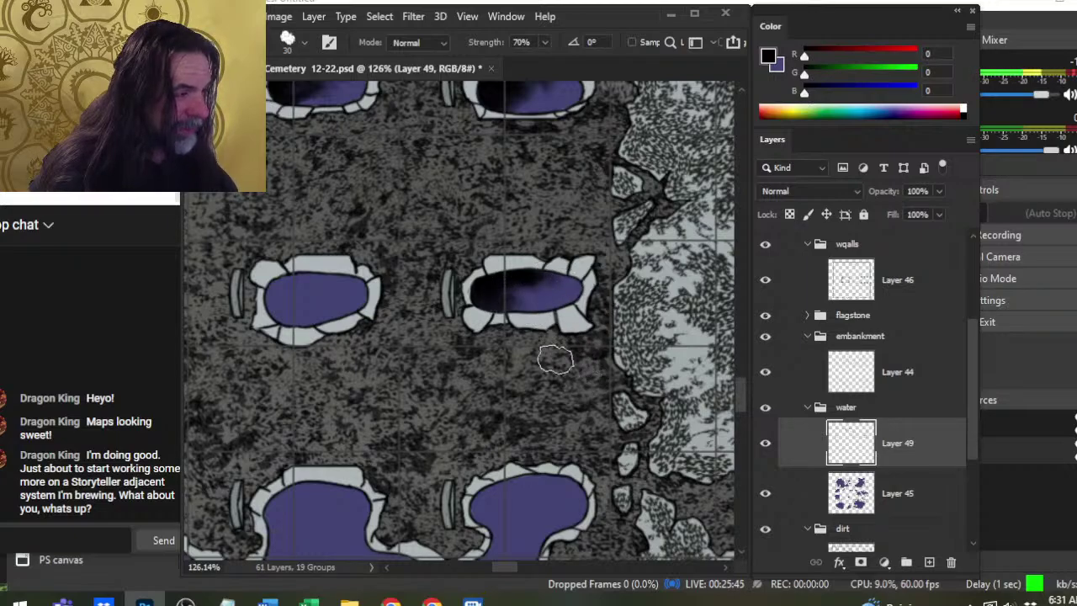
Tidy the inner edge of the lower row's last grave rim on Layer 44 with the 8 px Eraser.
{"action": "key", "text": "z"}
{"action": "left_click_drag", "start_coordinate": [505, 296], "coordinate": [582, 394]}
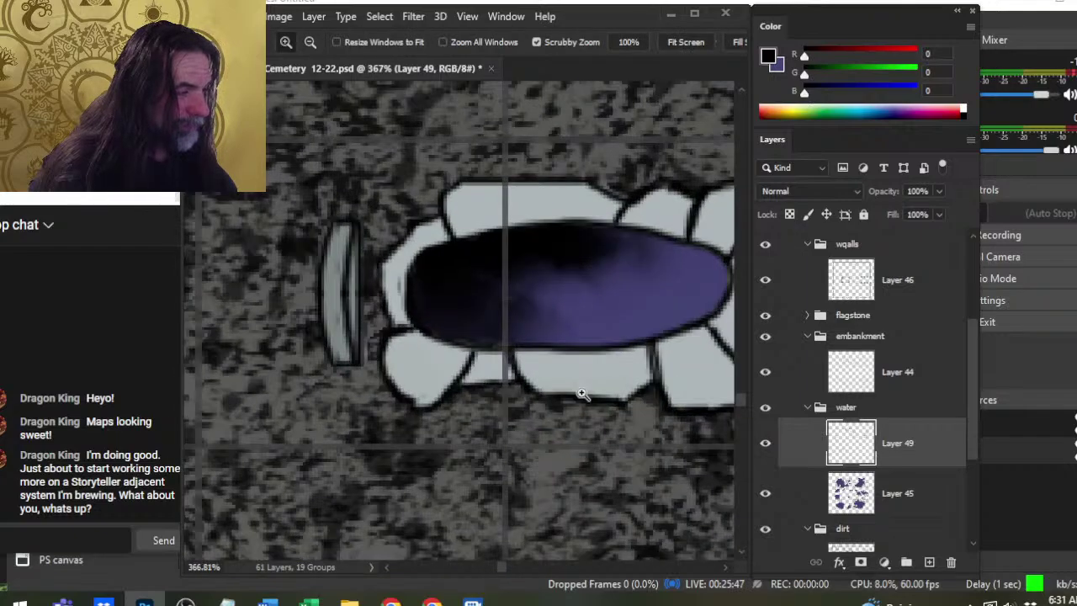
{"action": "left_click", "coordinate": [907, 383]}
{"action": "key", "text": "b"}
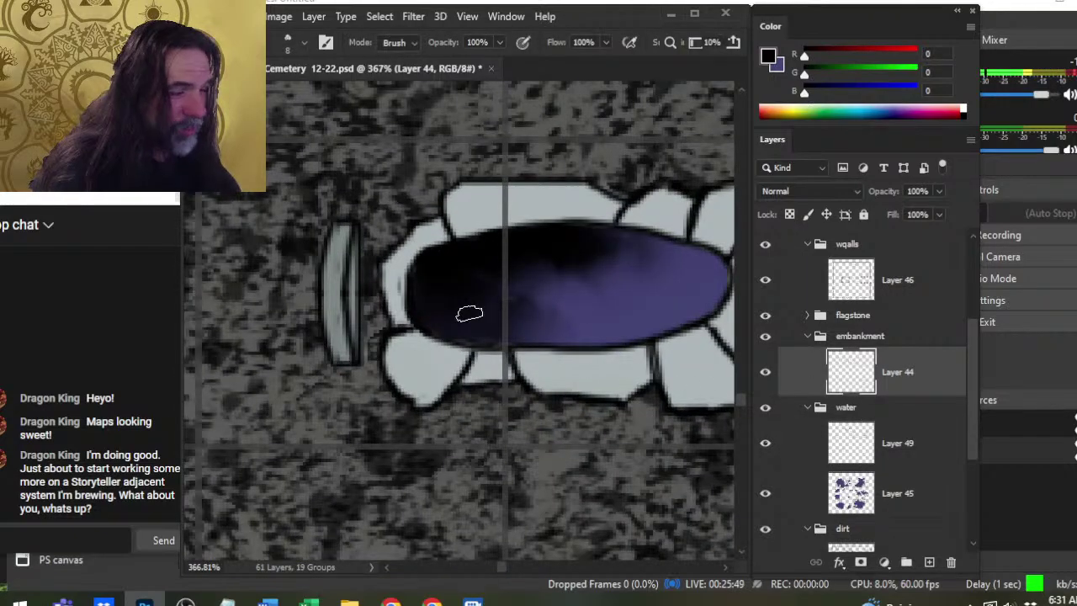
{"action": "key", "text": "r"}
{"action": "key", "text": "["}
{"action": "key", "text": "["}
{"action": "key", "text": "["}
{"action": "key", "text": "["}
{"action": "key", "text": "["}
{"action": "key", "text": "["}
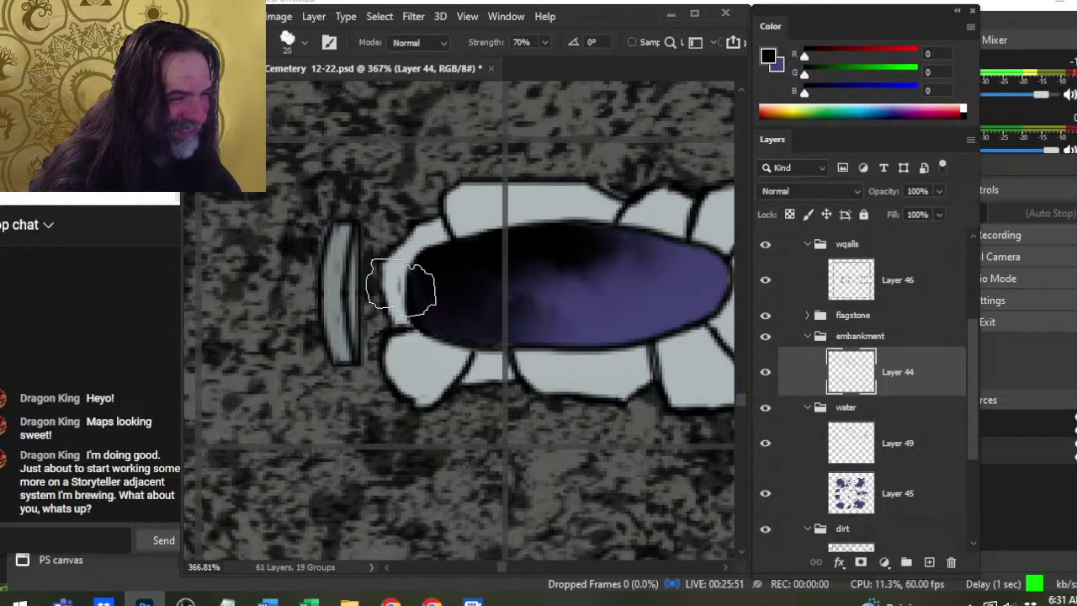
{"action": "key", "text": "e"}
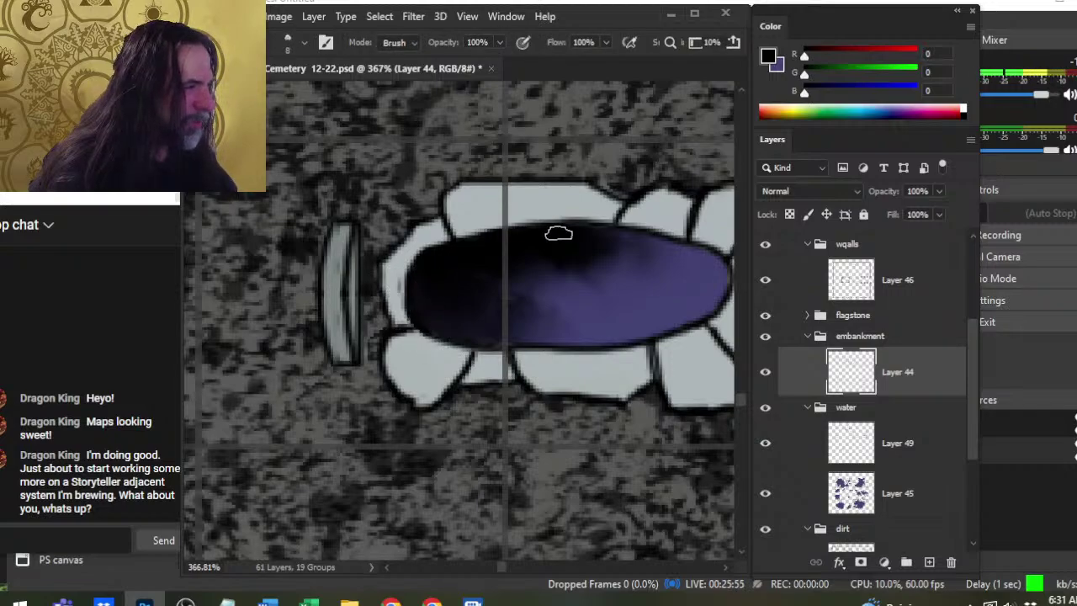
{"action": "key", "text": "z"}
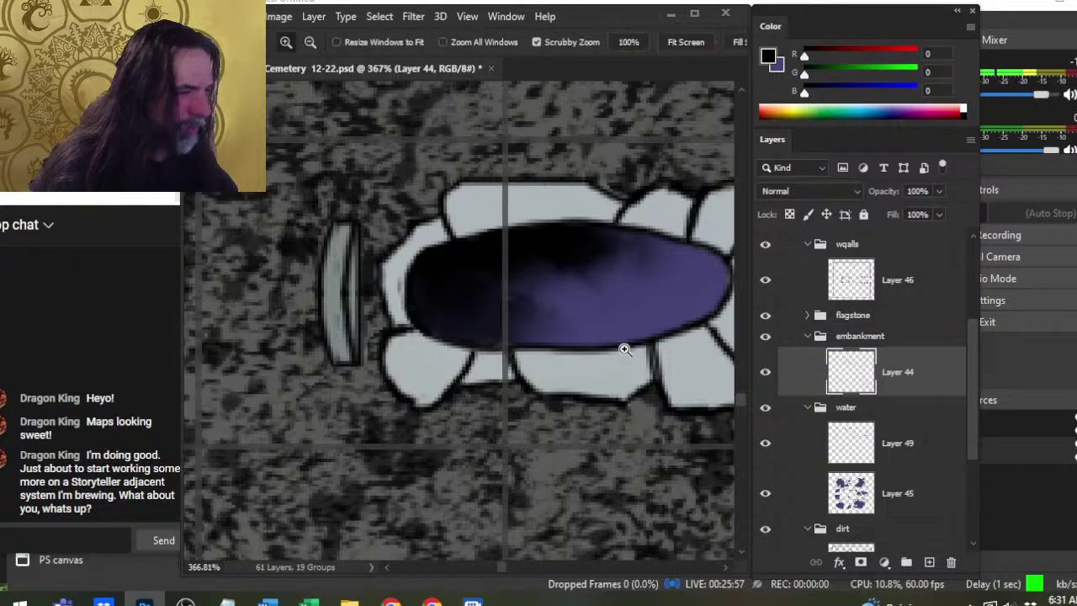
Paint a black shadow on Layer 49 into the neighbouring unshaded grave in the lower row, and smudge it at size 9.
{"action": "left_click_drag", "start_coordinate": [623, 348], "coordinate": [544, 369]}
{"action": "left_click_drag", "start_coordinate": [476, 412], "coordinate": [612, 362]}
{"action": "key", "text": "b"}
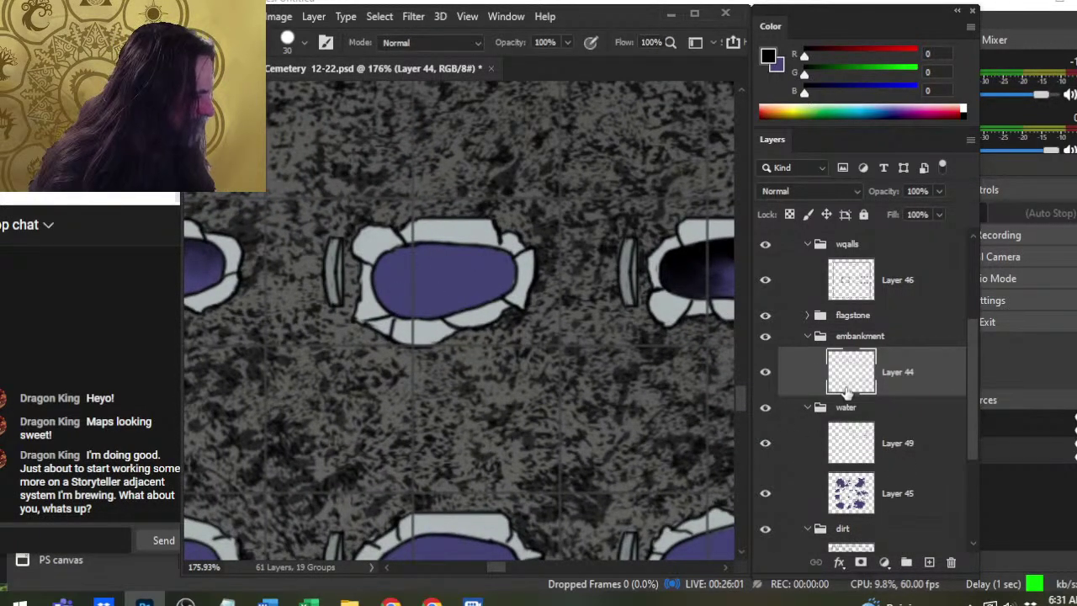
{"action": "left_click", "coordinate": [767, 373]}
{"action": "left_click", "coordinate": [766, 373]}
{"action": "left_click", "coordinate": [798, 451]}
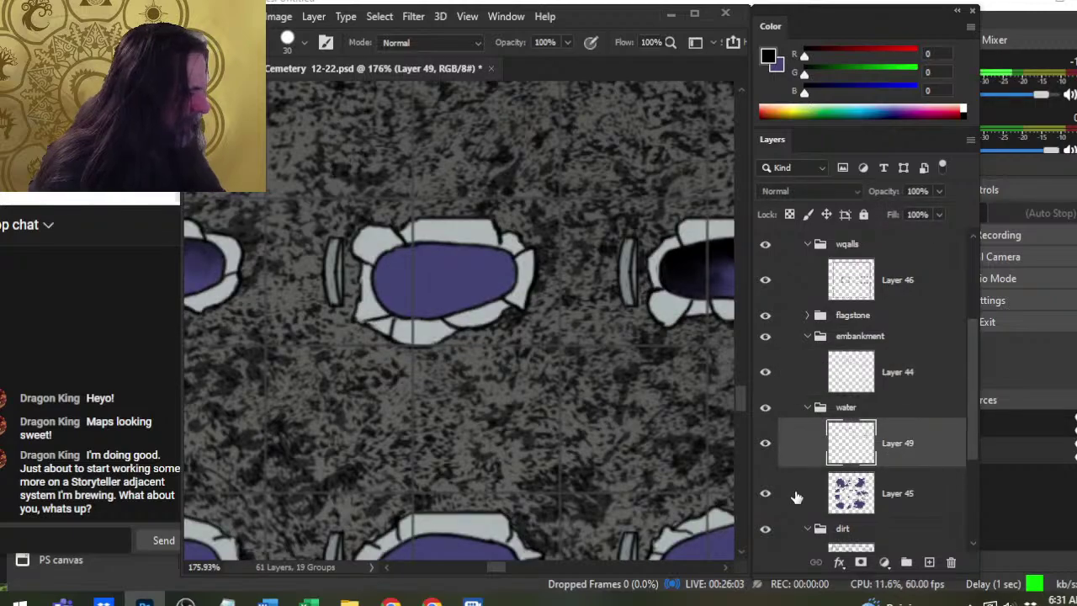
{"action": "mouse_move", "coordinate": [404, 272]}
{"action": "left_mouse_down"}
{"action": "mouse_move", "coordinate": [461, 289]}
{"action": "mouse_move", "coordinate": [430, 290]}
{"action": "left_mouse_up"}
{"action": "key", "text": "r"}
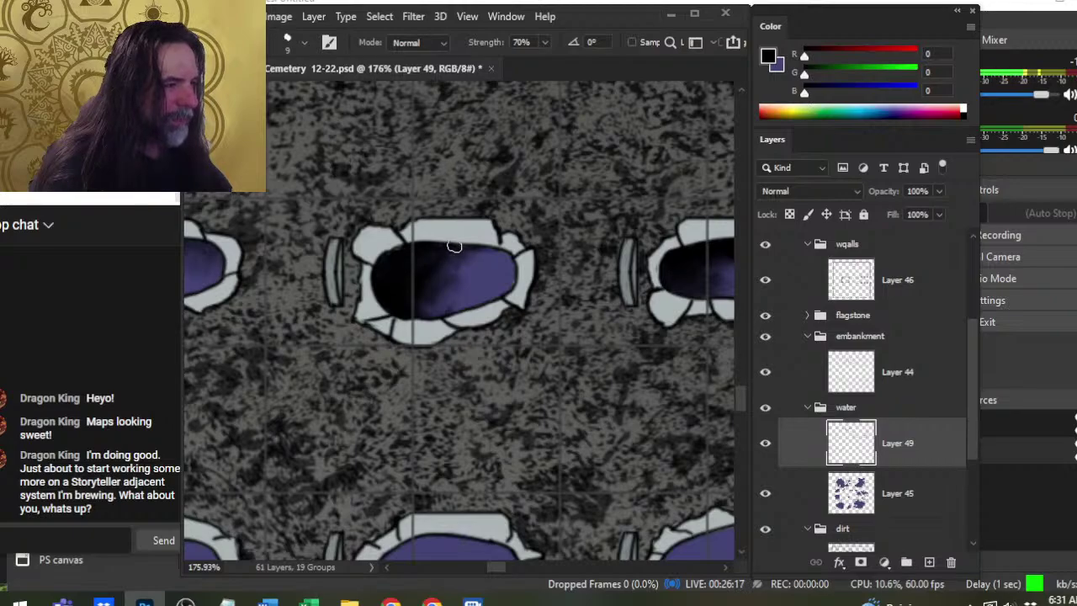
Touch up the inner edge of this grave's stone rim on Layer 44 with the 8 px Eraser, and resume smudging its shadow on Layer 49.
{"action": "left_click", "coordinate": [936, 382]}
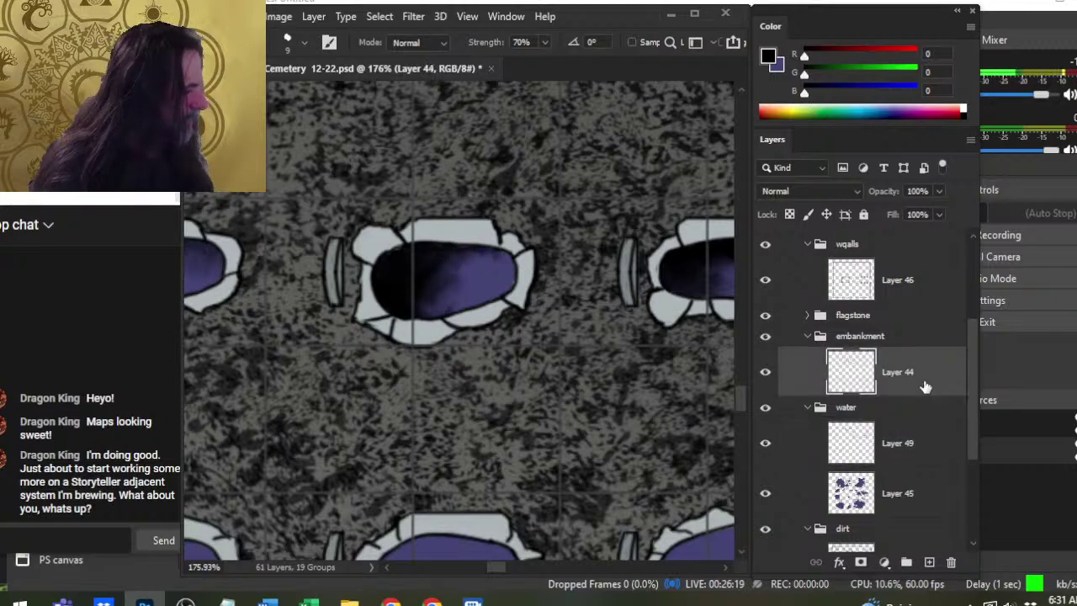
{"action": "key", "text": "e"}
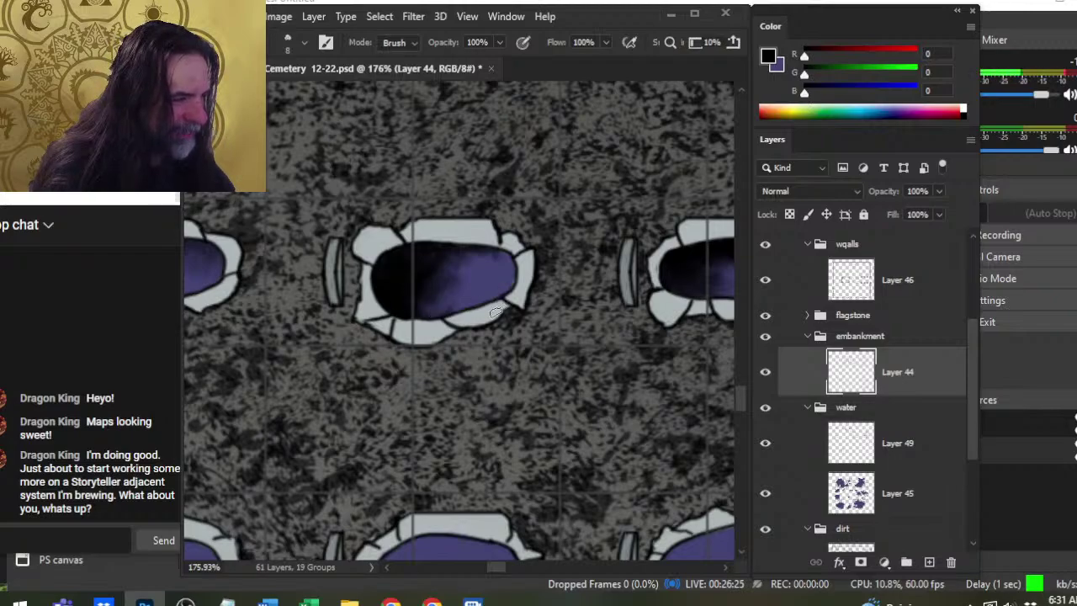
{"action": "left_click", "coordinate": [883, 431]}
{"action": "key", "text": "r"}
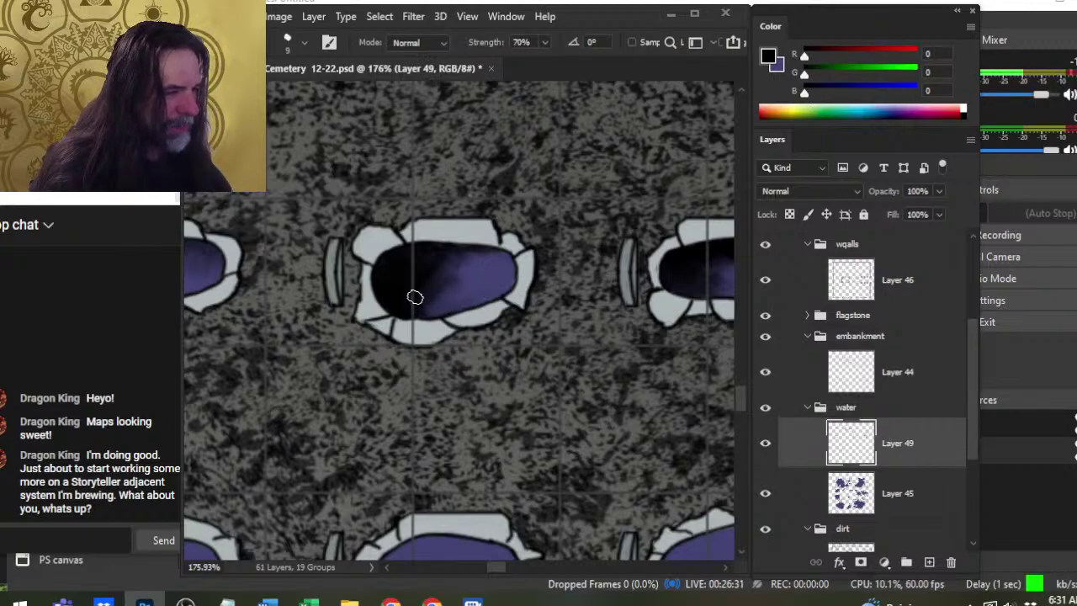
Look over the shaded rows of graves and find the graves below whose water is still unshaded.
{"action": "key", "text": "z"}
{"action": "left_click_drag", "start_coordinate": [511, 380], "coordinate": [474, 371]}
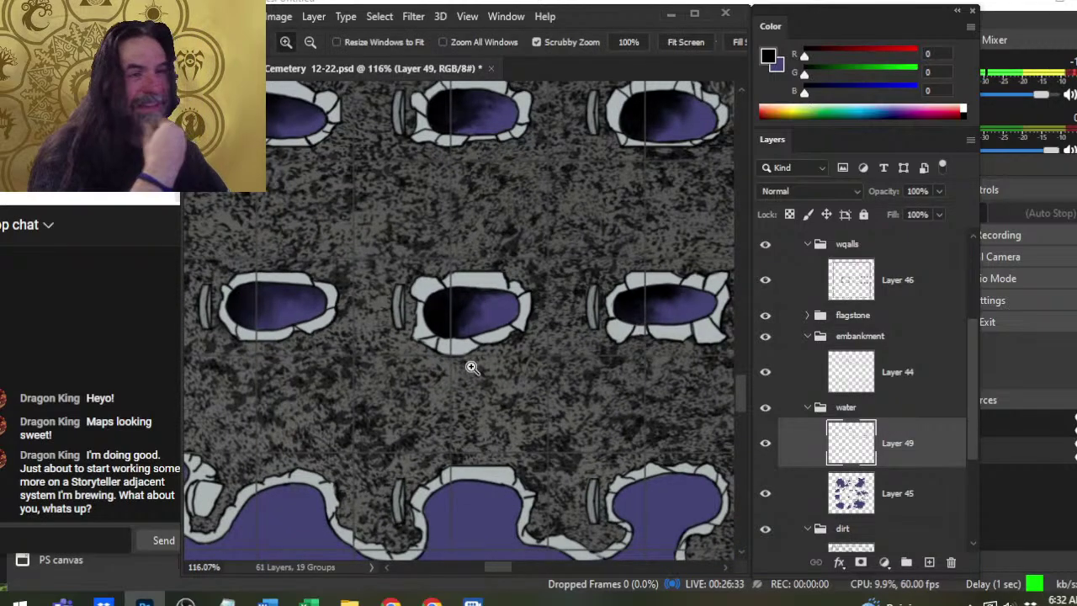
{"action": "left_click_drag", "start_coordinate": [402, 343], "coordinate": [282, 284]}
{"action": "left_click_drag", "start_coordinate": [612, 320], "coordinate": [666, 523]}
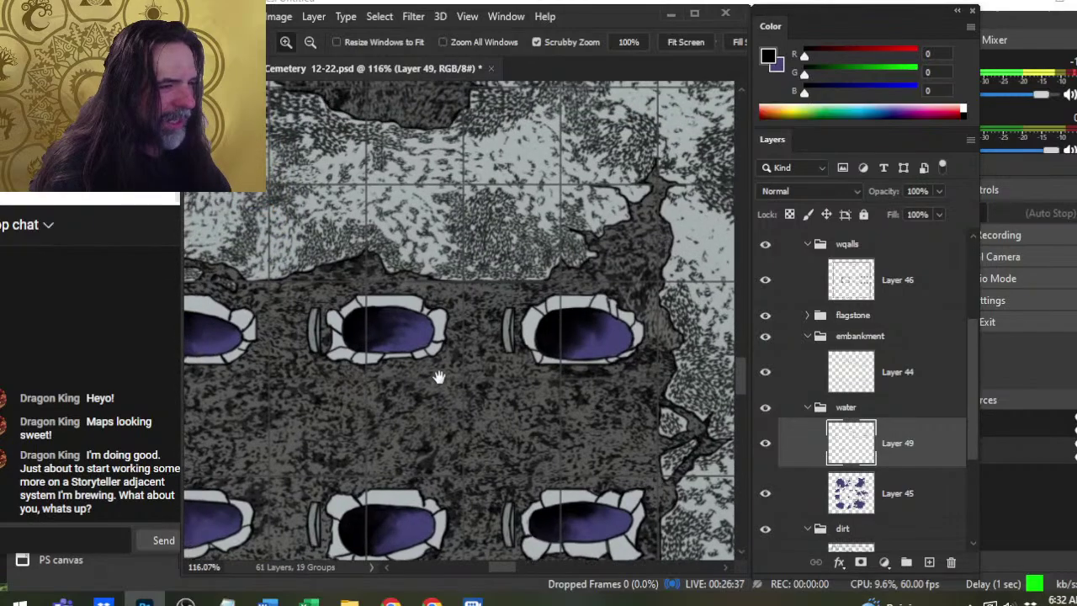
{"action": "left_click_drag", "start_coordinate": [423, 383], "coordinate": [670, 191]}
{"action": "left_click", "coordinate": [608, 301], "text": "alt"}
{"action": "left_click", "coordinate": [607, 302], "text": "alt"}
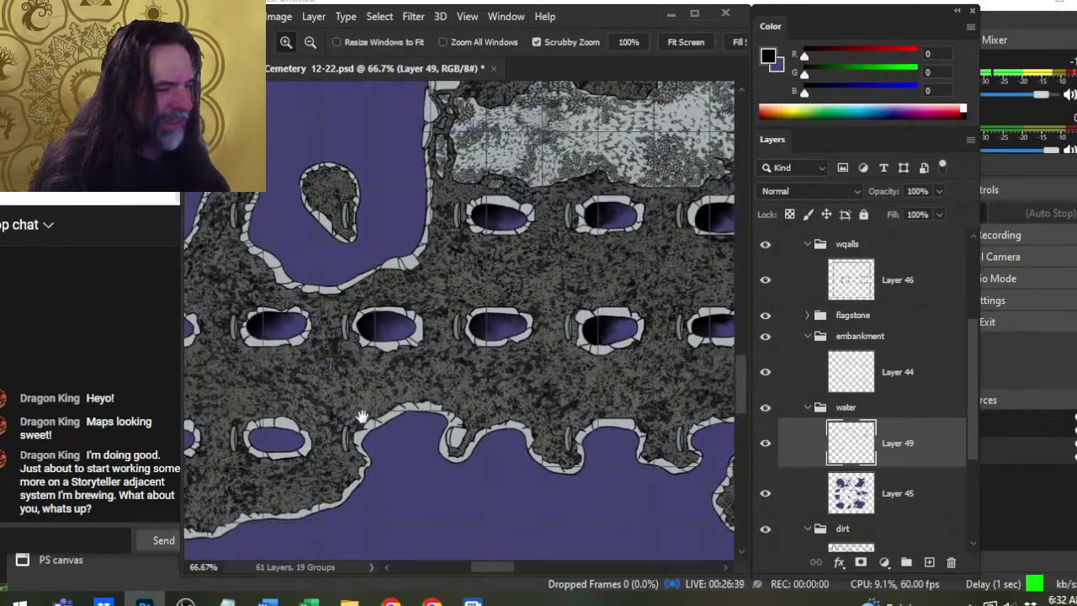
{"action": "left_click_drag", "start_coordinate": [361, 418], "coordinate": [654, 250]}
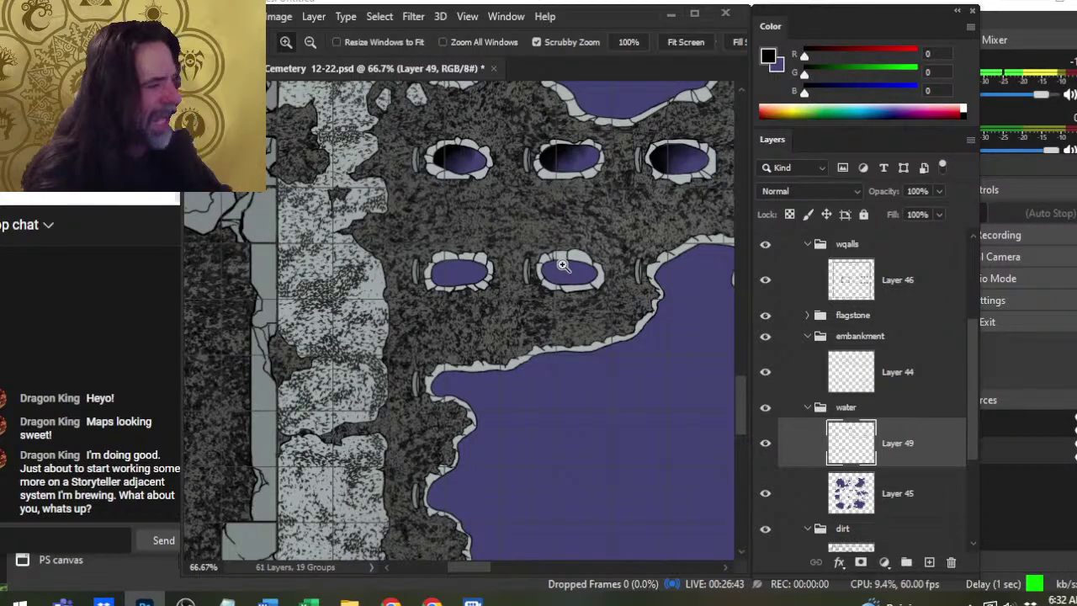
Paint a black shadow on Layer 49 over the headstone end of the next row's first grave, and smudge it at size 9 and 70% strength.
{"action": "left_click_drag", "start_coordinate": [485, 277], "coordinate": [574, 312]}
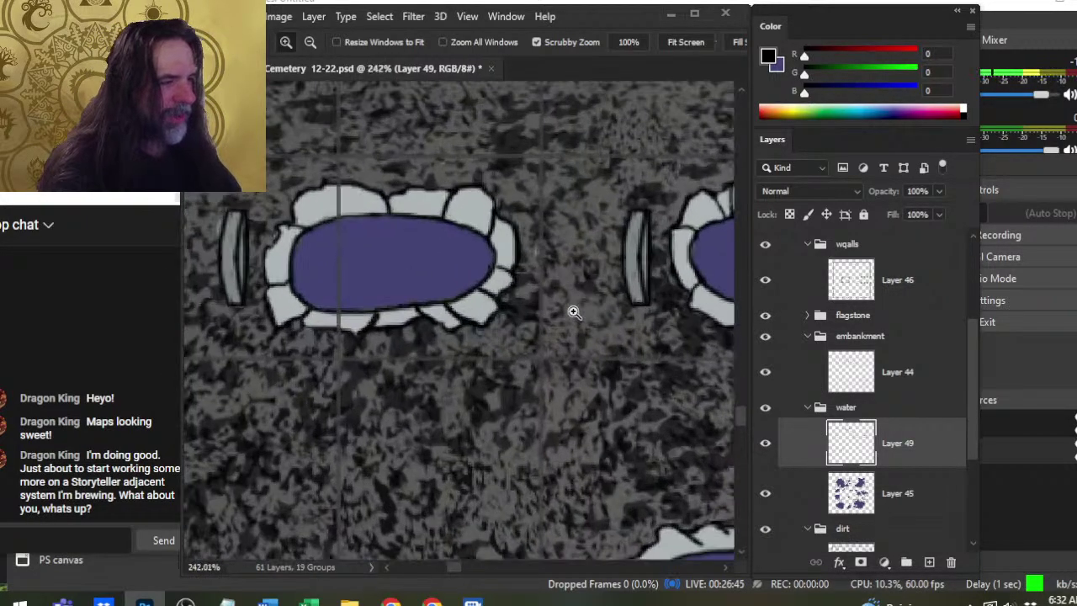
{"action": "key", "text": "b"}
{"action": "mouse_move", "coordinate": [320, 253]}
{"action": "left_mouse_down"}
{"action": "mouse_move", "coordinate": [339, 283]}
{"action": "mouse_move", "coordinate": [412, 227]}
{"action": "mouse_move", "coordinate": [379, 249]}
{"action": "mouse_move", "coordinate": [378, 265]}
{"action": "left_mouse_up"}
{"action": "key", "text": "r"}
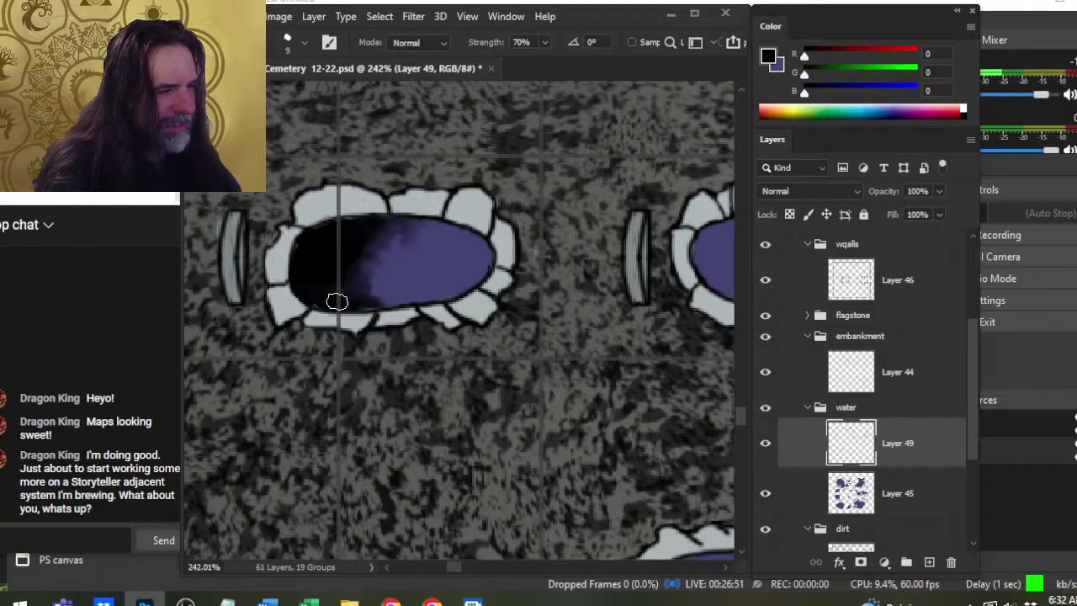
{"action": "left_click_drag", "start_coordinate": [336, 301], "coordinate": [375, 310]}
{"action": "left_click_drag", "start_coordinate": [335, 278], "coordinate": [383, 290]}
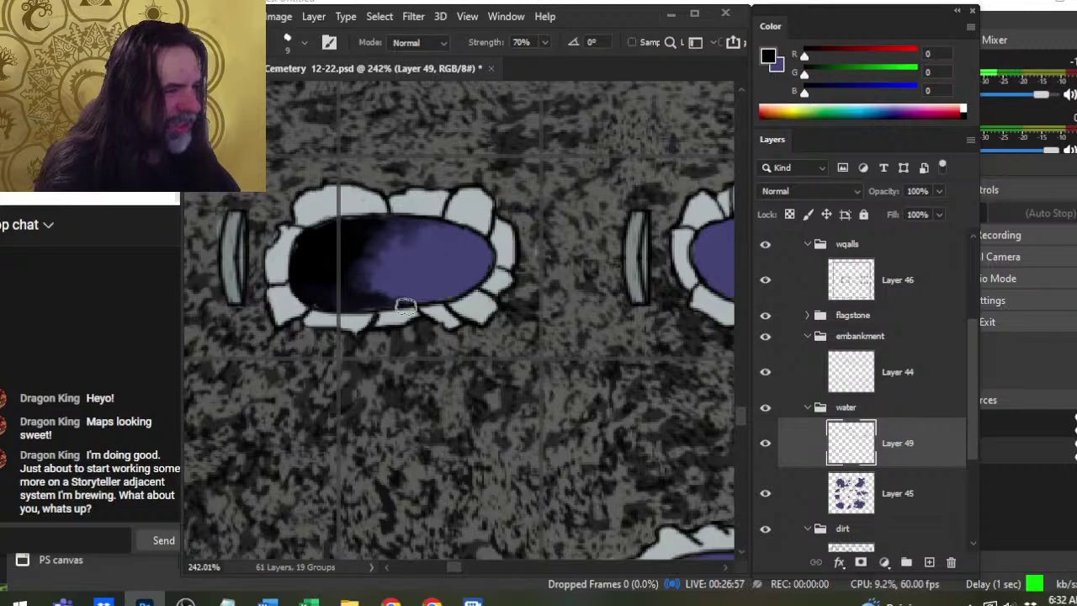
{"action": "mouse_move", "coordinate": [399, 281]}
{"action": "left_mouse_down"}
{"action": "mouse_move", "coordinate": [353, 295]}
{"action": "mouse_move", "coordinate": [402, 299]}
{"action": "mouse_move", "coordinate": [364, 304]}
{"action": "mouse_move", "coordinate": [366, 293]}
{"action": "mouse_move", "coordinate": [385, 307]}
{"action": "mouse_move", "coordinate": [375, 288]}
{"action": "mouse_move", "coordinate": [413, 311]}
{"action": "mouse_move", "coordinate": [367, 306]}
{"action": "mouse_move", "coordinate": [413, 305]}
{"action": "left_mouse_up"}
Tidy the inner edge of the newly shaded grave's stone rim on Layer 44 with the 8 px Eraser.
{"action": "left_click", "coordinate": [923, 337]}
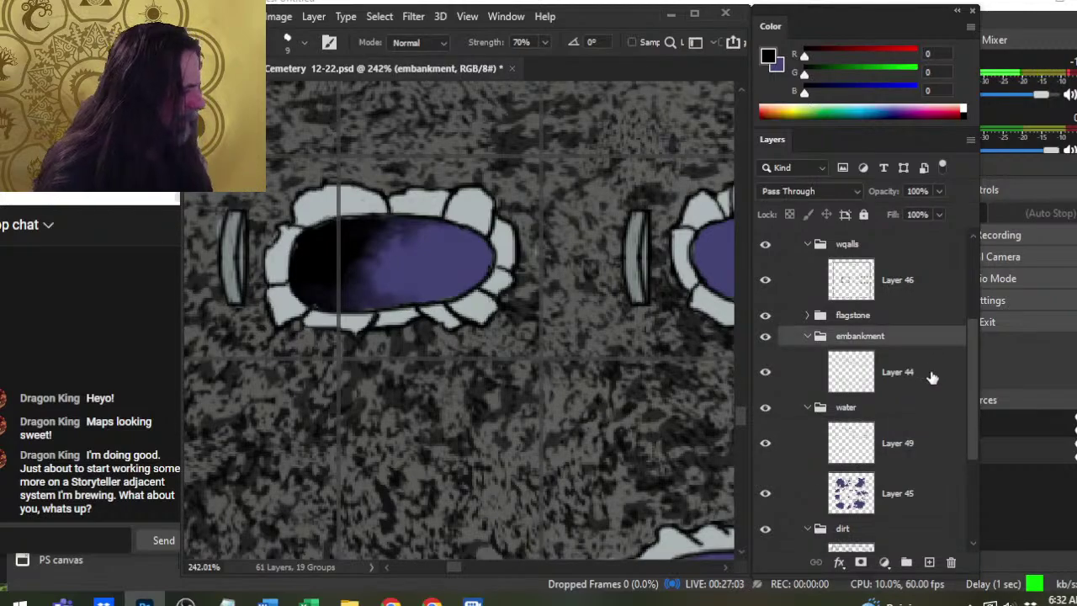
{"action": "left_click", "coordinate": [929, 373]}
{"action": "key", "text": "b"}
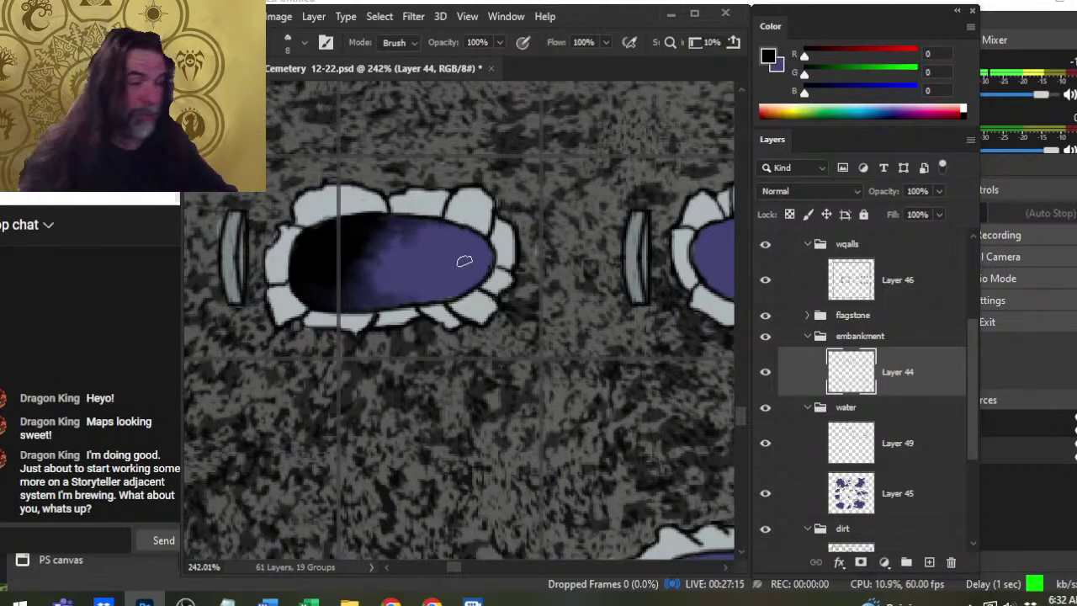
Paint black shadow along the left and upper water of the unshaded grave right of the shaded one, on Layer 49.
{"action": "left_click_drag", "start_coordinate": [584, 373], "coordinate": [479, 354]}
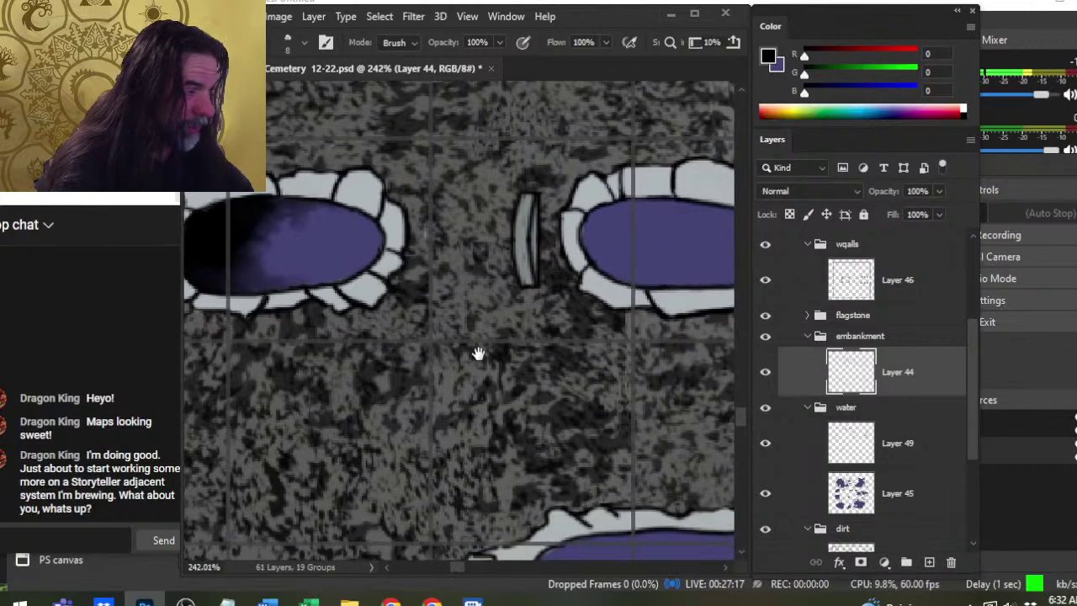
{"action": "left_click_drag", "start_coordinate": [603, 338], "coordinate": [541, 342]}
{"action": "left_click_drag", "start_coordinate": [635, 363], "coordinate": [438, 356]}
{"action": "left_click_drag", "start_coordinate": [898, 373], "coordinate": [911, 418]}
{"action": "key", "text": "ctrl+z"}
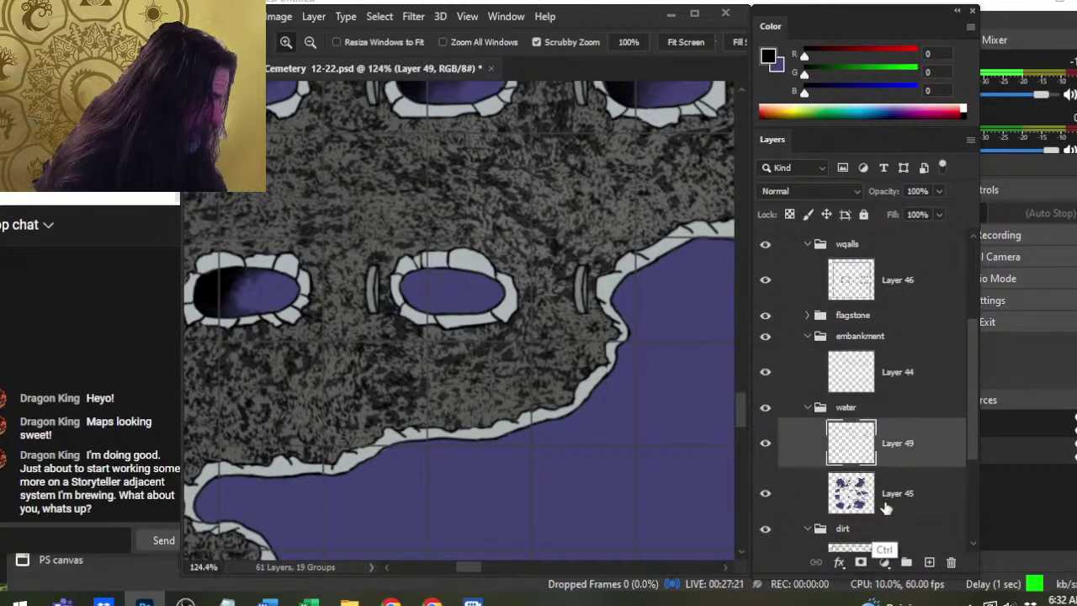
{"action": "left_click", "coordinate": [893, 454]}
{"action": "scroll", "coordinate": [464, 272], "scroll_direction": "up", "scroll_amount": 5}
{"action": "key", "text": "b"}
{"action": "left_click_drag", "start_coordinate": [443, 310], "coordinate": [601, 317]}
Smudge that shadow into the purple water at 70% strength and erase stray embankment edges around it on Layer 44.
{"action": "key", "text": "r"}
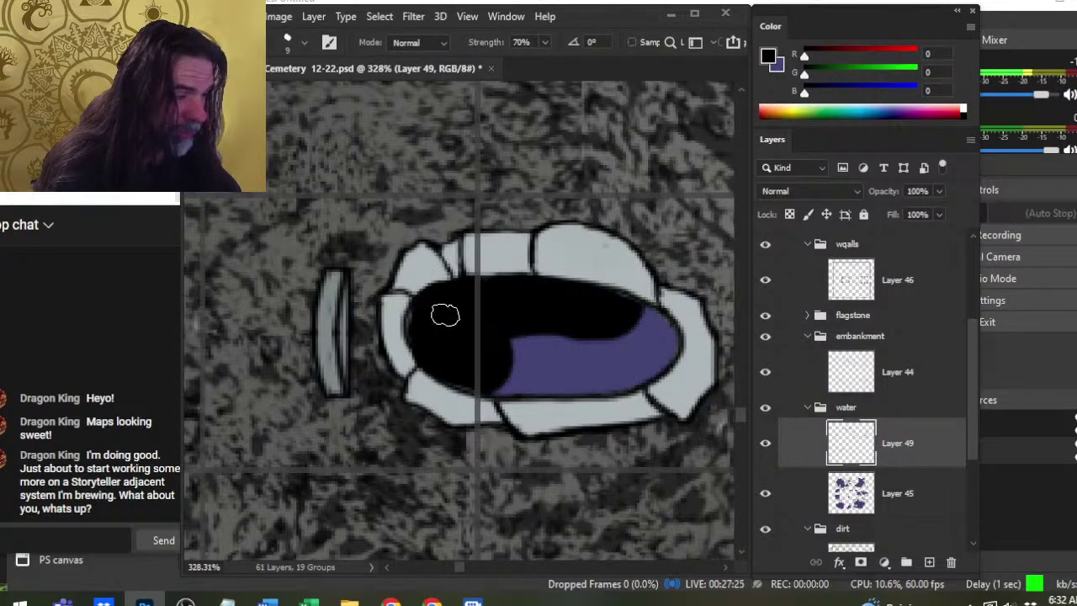
{"action": "mouse_move", "coordinate": [543, 371]}
{"action": "left_mouse_down"}
{"action": "mouse_move", "coordinate": [493, 363]}
{"action": "mouse_move", "coordinate": [520, 379]}
{"action": "mouse_move", "coordinate": [620, 333]}
{"action": "mouse_move", "coordinate": [643, 339]}
{"action": "mouse_move", "coordinate": [464, 306]}
{"action": "mouse_move", "coordinate": [520, 362]}
{"action": "mouse_move", "coordinate": [505, 365]}
{"action": "mouse_move", "coordinate": [593, 324]}
{"action": "mouse_move", "coordinate": [502, 328]}
{"action": "mouse_move", "coordinate": [620, 329]}
{"action": "mouse_move", "coordinate": [642, 315]}
{"action": "mouse_move", "coordinate": [594, 371]}
{"action": "mouse_move", "coordinate": [556, 385]}
{"action": "mouse_move", "coordinate": [621, 331]}
{"action": "mouse_move", "coordinate": [567, 329]}
{"action": "mouse_move", "coordinate": [445, 353]}
{"action": "mouse_move", "coordinate": [440, 319]}
{"action": "mouse_move", "coordinate": [437, 328]}
{"action": "left_mouse_up"}
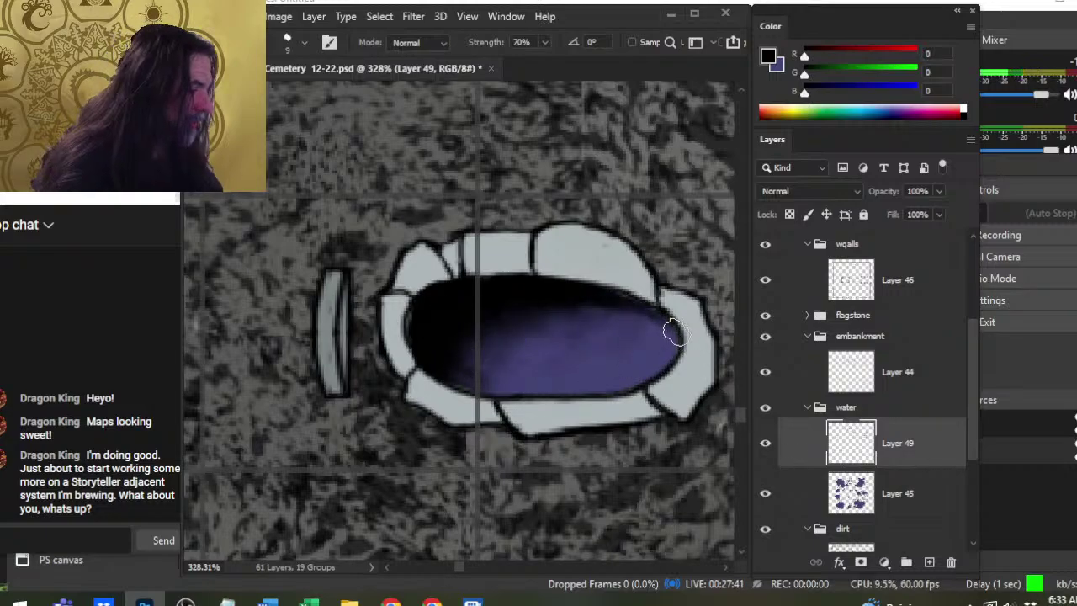
{"action": "left_click", "coordinate": [901, 387]}
{"action": "key", "text": "b"}
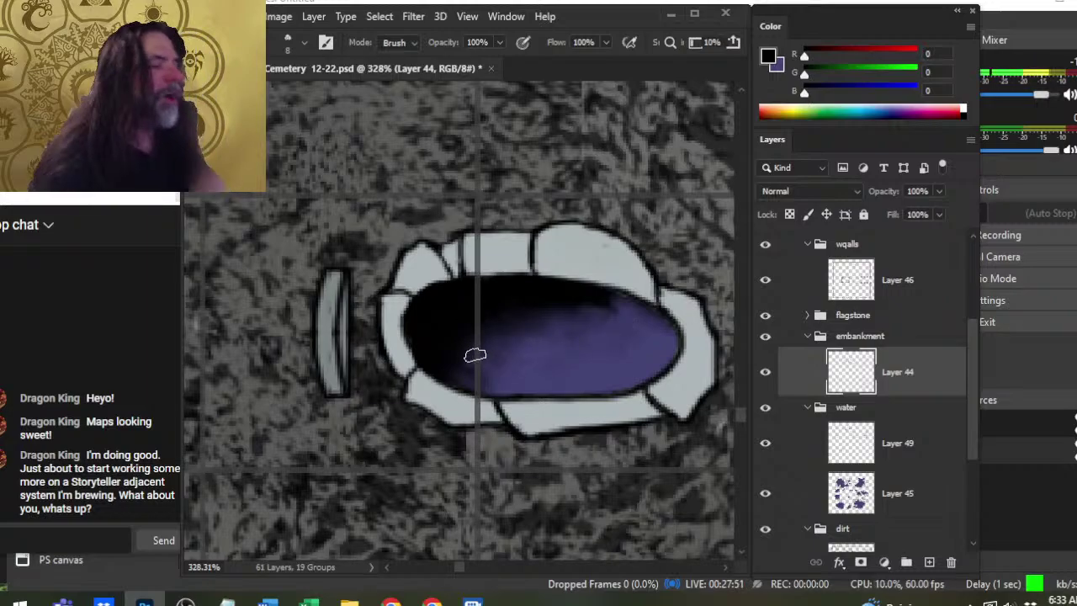
Paint a black shadow on Layer 49 over the left end of the leftmost grave in the row below the large pool.
{"action": "left_click", "coordinate": [938, 450]}
{"action": "key", "text": "z"}
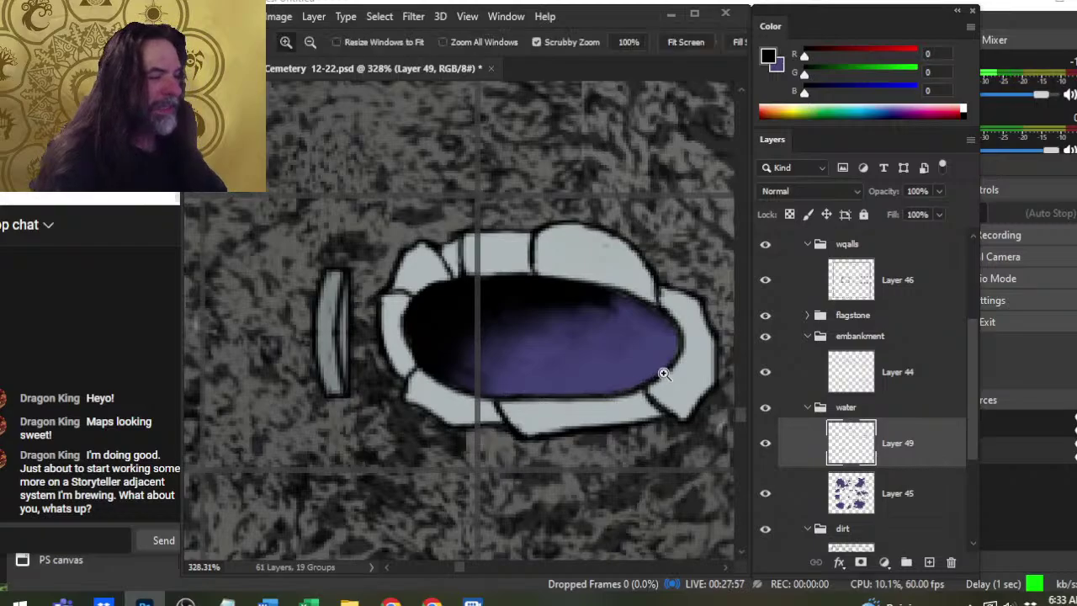
{"action": "left_click_drag", "start_coordinate": [650, 358], "coordinate": [592, 351]}
{"action": "left_click_drag", "start_coordinate": [623, 391], "coordinate": [569, 360]}
{"action": "scroll", "coordinate": [505, 354], "scroll_direction": "down", "scroll_amount": 4}
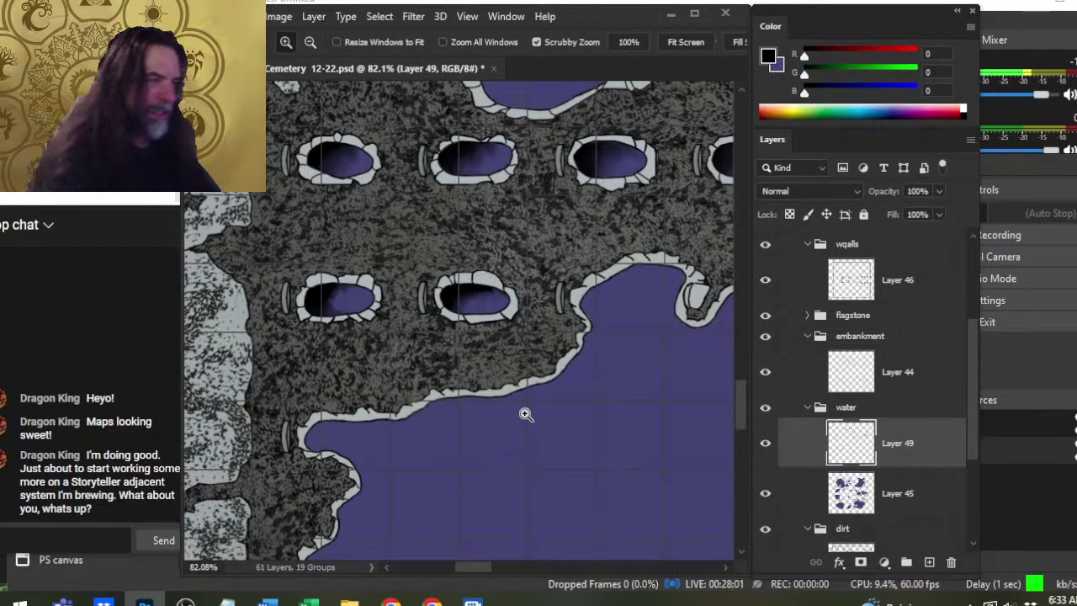
{"action": "left_click_drag", "start_coordinate": [608, 379], "coordinate": [558, 293]}
{"action": "left_click_drag", "start_coordinate": [656, 243], "coordinate": [600, 263]}
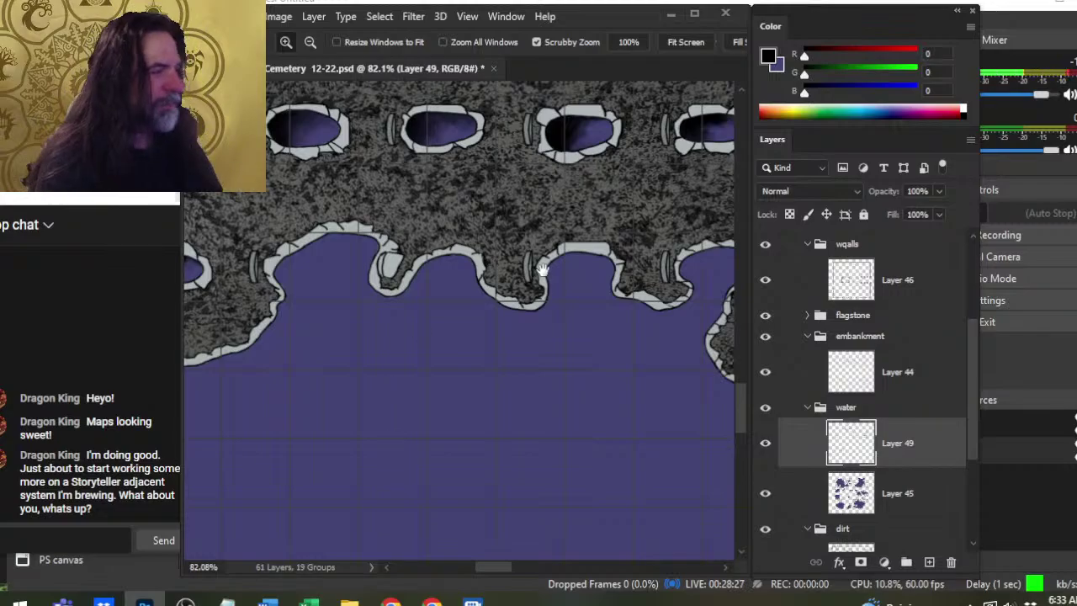
{"action": "left_click_drag", "start_coordinate": [504, 231], "coordinate": [518, 271]}
{"action": "left_click_drag", "start_coordinate": [577, 291], "coordinate": [399, 222]}
{"action": "left_click_drag", "start_coordinate": [306, 325], "coordinate": [450, 241]}
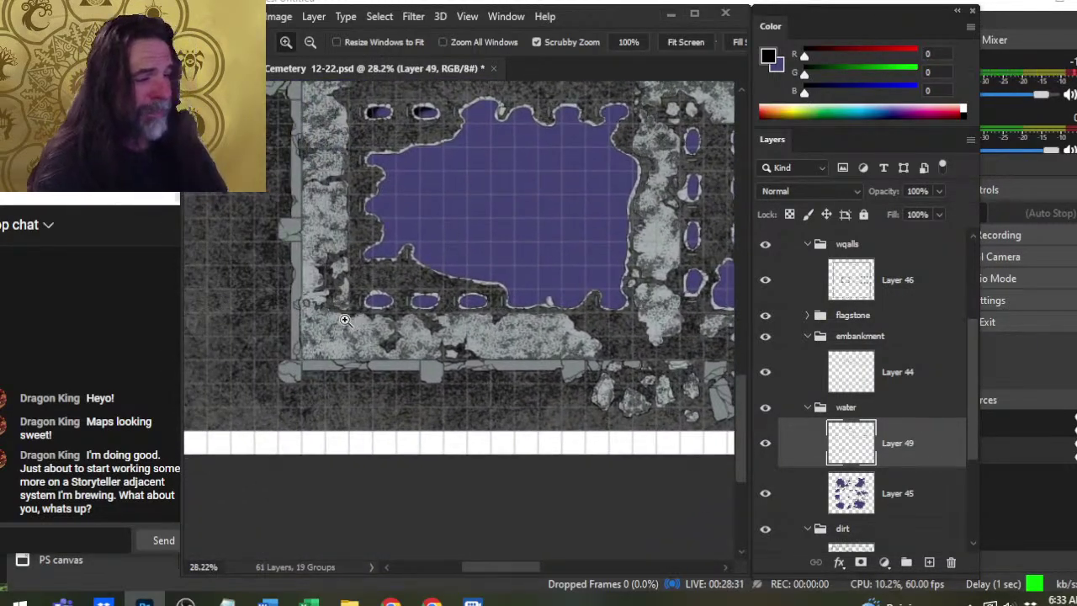
{"action": "mouse_move", "coordinate": [343, 319]}
{"action": "left_mouse_down"}
{"action": "mouse_move", "coordinate": [481, 265]}
{"action": "mouse_move", "coordinate": [424, 253]}
{"action": "mouse_move", "coordinate": [451, 227]}
{"action": "left_mouse_up"}
{"action": "key", "text": "b"}
Blend the leftmost grave's black shadow into its water with the Smudge tool, and erase stray embankment edges on Layer 44.
{"action": "key", "text": "r"}
{"action": "left_click_drag", "start_coordinate": [438, 282], "coordinate": [412, 260]}
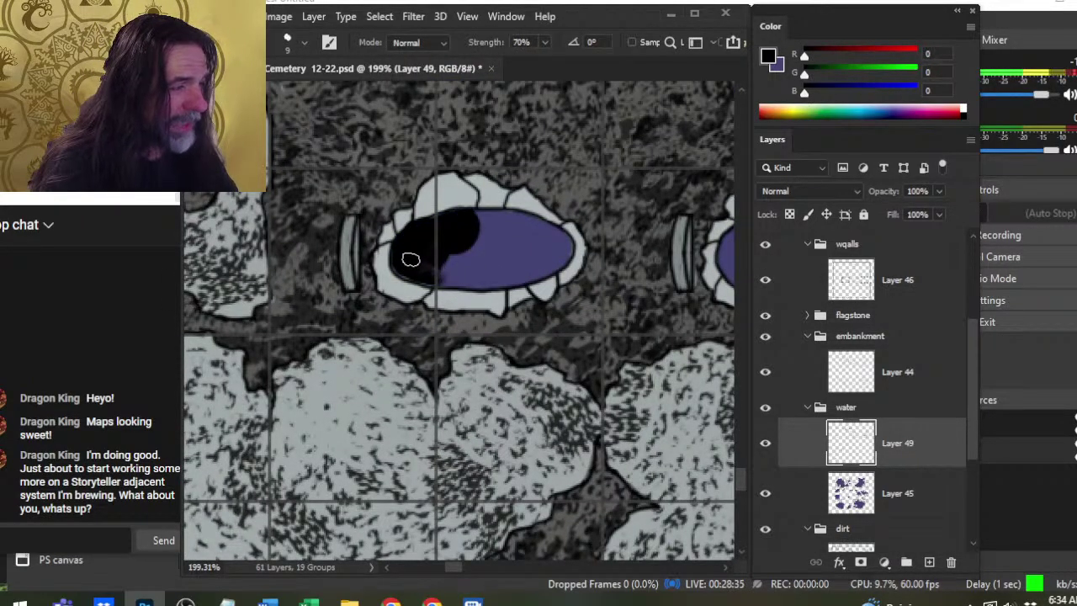
{"action": "mouse_move", "coordinate": [471, 227]}
{"action": "left_mouse_down"}
{"action": "mouse_move", "coordinate": [495, 217]}
{"action": "mouse_move", "coordinate": [447, 219]}
{"action": "mouse_move", "coordinate": [481, 243]}
{"action": "mouse_move", "coordinate": [481, 220]}
{"action": "left_mouse_up"}
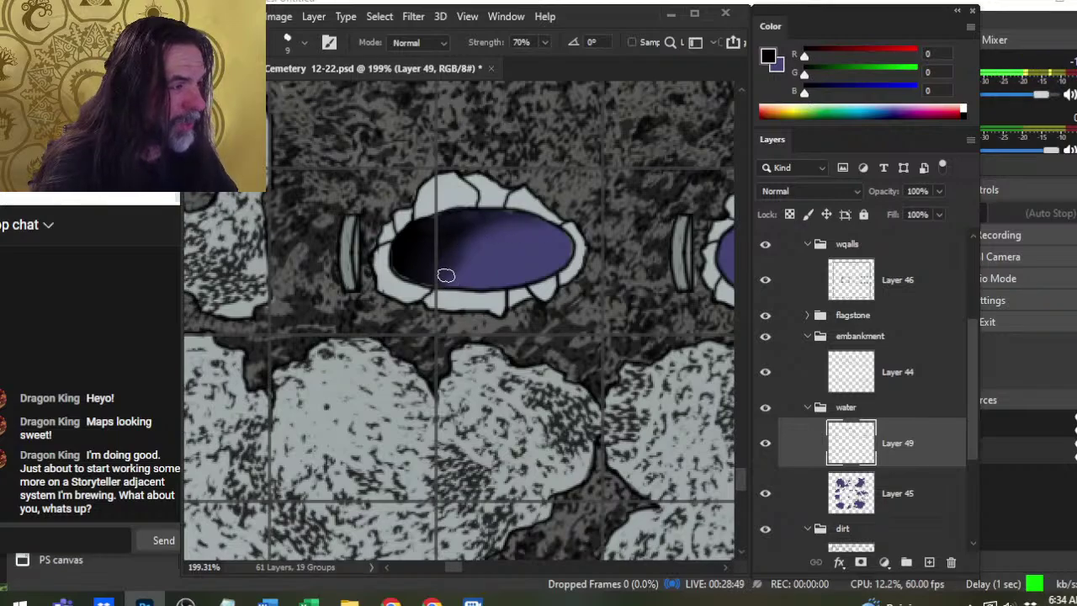
{"action": "mouse_move", "coordinate": [411, 253]}
{"action": "left_mouse_down"}
{"action": "mouse_move", "coordinate": [492, 284]}
{"action": "mouse_move", "coordinate": [452, 277]}
{"action": "mouse_move", "coordinate": [488, 275]}
{"action": "left_mouse_up"}
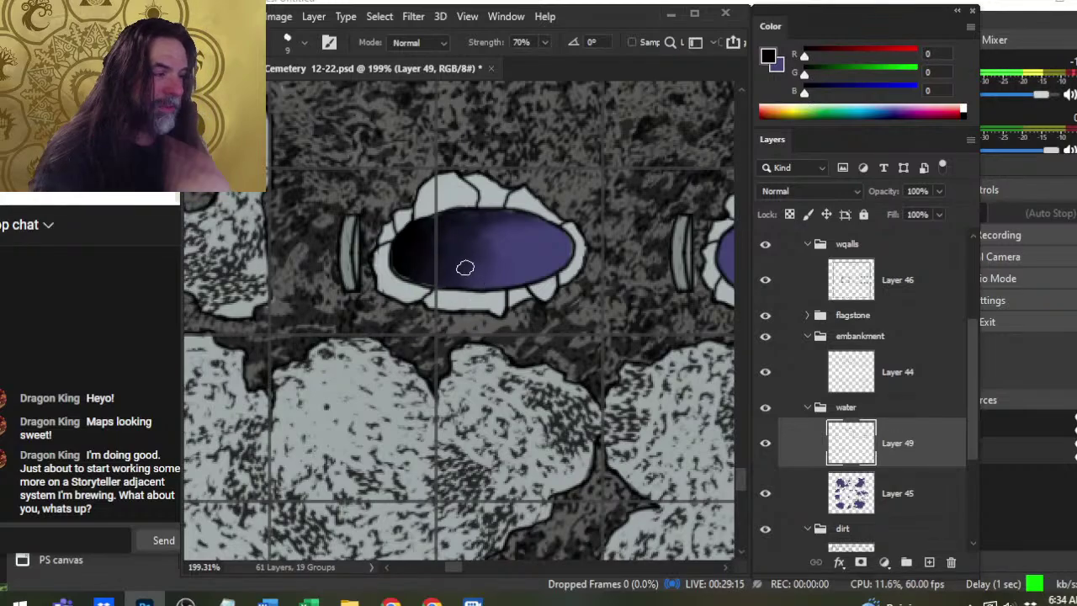
{"action": "left_click", "coordinate": [889, 385]}
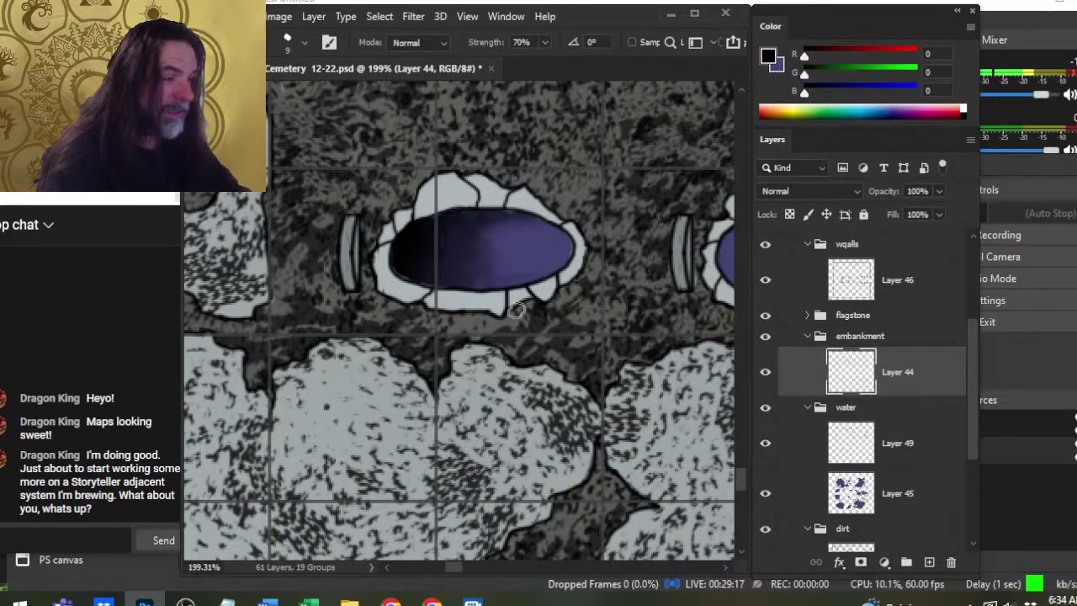
{"action": "key", "text": "e"}
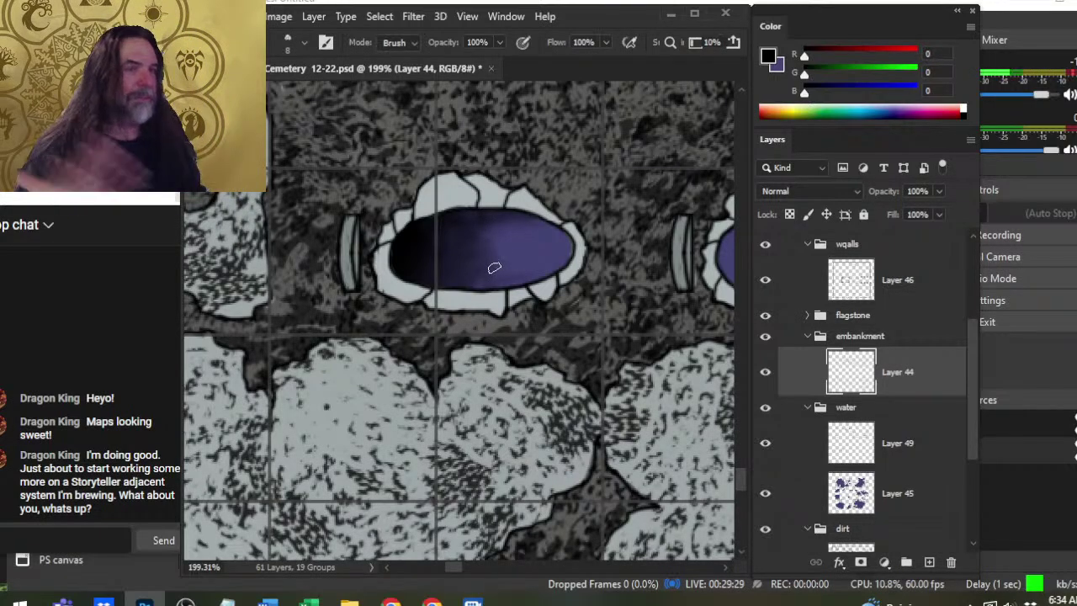
Paint a black shadow on Layer 49 over the left end of the second grave in the bottom row.
{"action": "left_click_drag", "start_coordinate": [693, 387], "coordinate": [443, 376]}
{"action": "left_click", "coordinate": [914, 442]}
{"action": "key", "text": "b"}
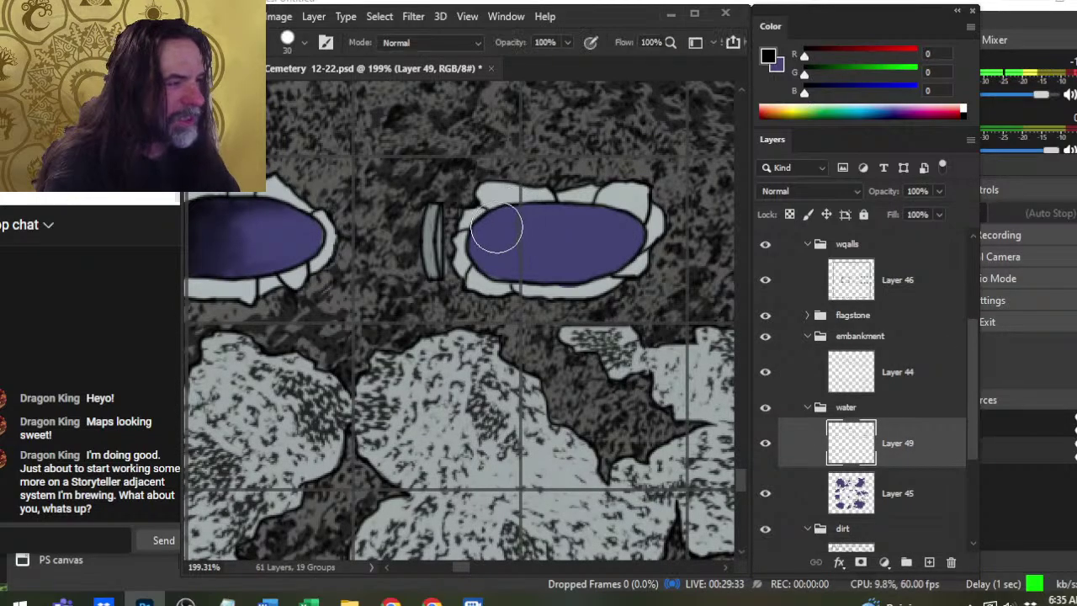
{"action": "mouse_move", "coordinate": [495, 227]}
{"action": "left_mouse_down"}
{"action": "mouse_move", "coordinate": [533, 247]}
{"action": "mouse_move", "coordinate": [489, 252]}
{"action": "mouse_move", "coordinate": [537, 262]}
{"action": "mouse_move", "coordinate": [534, 275]}
{"action": "mouse_move", "coordinate": [562, 256]}
{"action": "mouse_move", "coordinate": [537, 244]}
{"action": "mouse_move", "coordinate": [547, 217]}
{"action": "mouse_move", "coordinate": [522, 218]}
{"action": "mouse_move", "coordinate": [568, 238]}
{"action": "mouse_move", "coordinate": [516, 223]}
{"action": "mouse_move", "coordinate": [552, 245]}
{"action": "mouse_move", "coordinate": [548, 235]}
{"action": "mouse_move", "coordinate": [539, 256]}
{"action": "mouse_move", "coordinate": [499, 278]}
{"action": "mouse_move", "coordinate": [541, 235]}
{"action": "left_mouse_up"}
Smudge the second grave's shadow gradually toward its right side, and clean up the embankment's inner edge on Layer 44.
{"action": "key", "text": "r"}
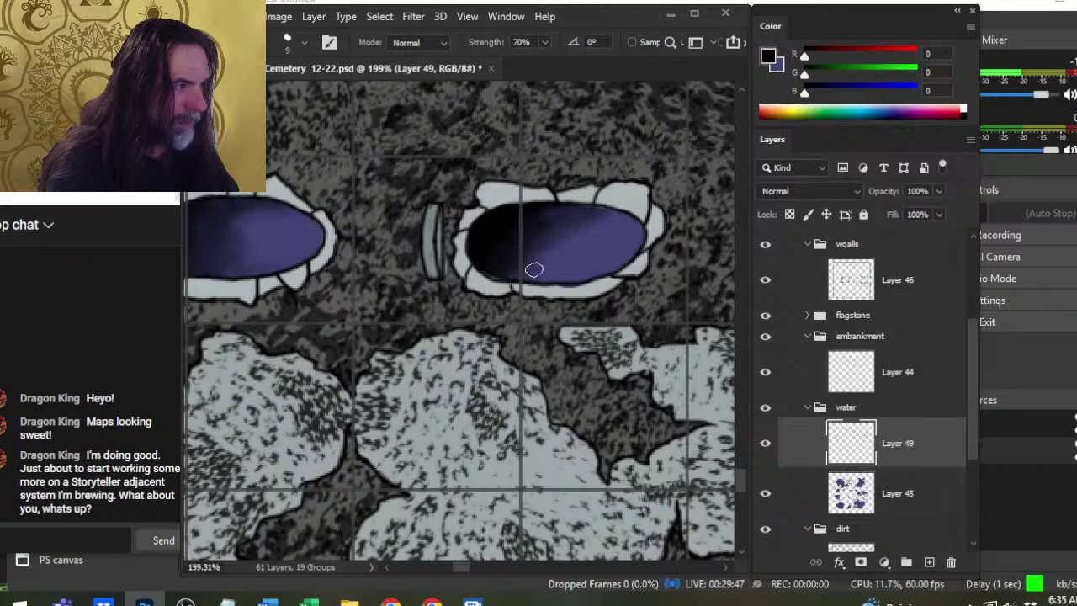
{"action": "mouse_move", "coordinate": [504, 250]}
{"action": "left_mouse_down"}
{"action": "mouse_move", "coordinate": [562, 214]}
{"action": "mouse_move", "coordinate": [617, 219]}
{"action": "left_mouse_up"}
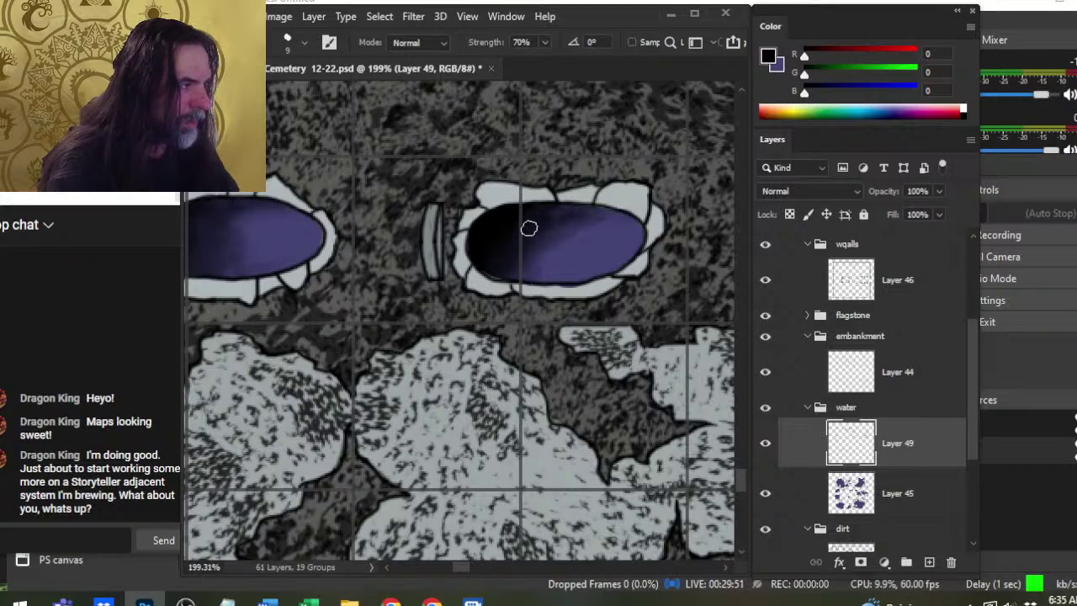
{"action": "left_click_drag", "start_coordinate": [530, 228], "coordinate": [588, 213]}
{"action": "mouse_move", "coordinate": [514, 250]}
{"action": "left_mouse_down"}
{"action": "mouse_move", "coordinate": [542, 244]}
{"action": "mouse_move", "coordinate": [545, 225]}
{"action": "mouse_move", "coordinate": [529, 268]}
{"action": "mouse_move", "coordinate": [543, 254]}
{"action": "mouse_move", "coordinate": [534, 265]}
{"action": "mouse_move", "coordinate": [550, 262]}
{"action": "mouse_move", "coordinate": [536, 244]}
{"action": "mouse_move", "coordinate": [567, 232]}
{"action": "mouse_move", "coordinate": [541, 233]}
{"action": "mouse_move", "coordinate": [587, 246]}
{"action": "mouse_move", "coordinate": [606, 227]}
{"action": "mouse_move", "coordinate": [559, 251]}
{"action": "mouse_move", "coordinate": [583, 262]}
{"action": "left_mouse_up"}
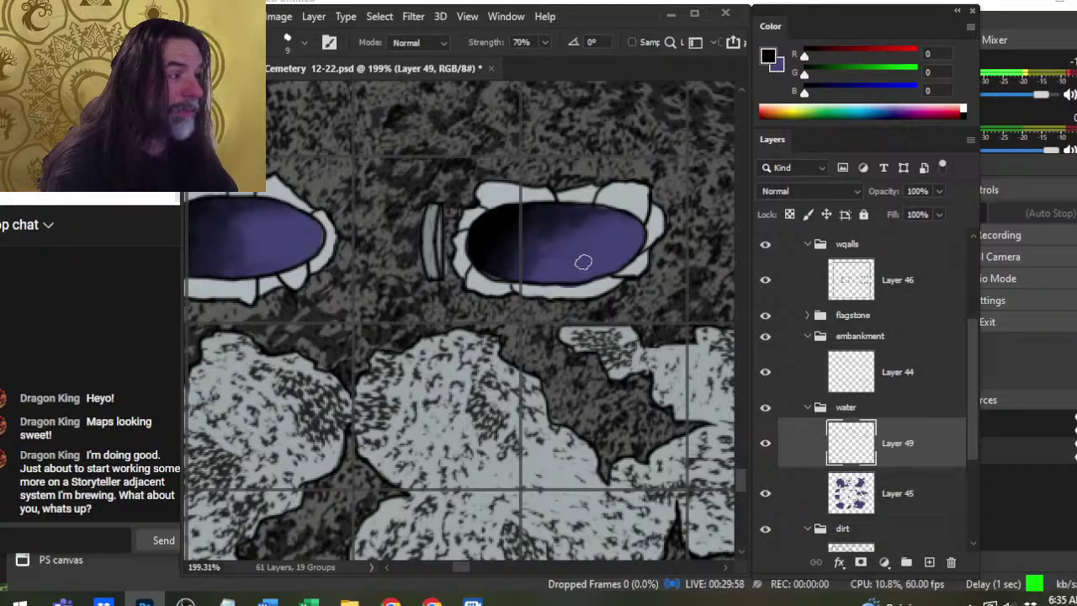
{"action": "left_click", "coordinate": [900, 377]}
{"action": "key", "text": "b"}
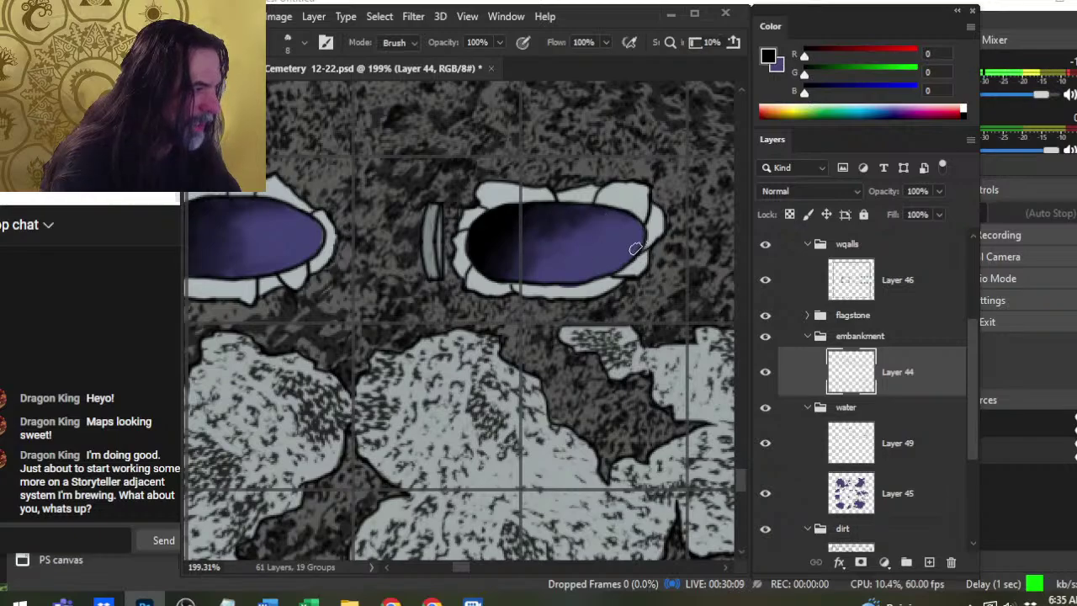
Paint a black shadow on Layer 49 over the left end of the third grave in the bottom row.
{"action": "left_click", "coordinate": [904, 443]}
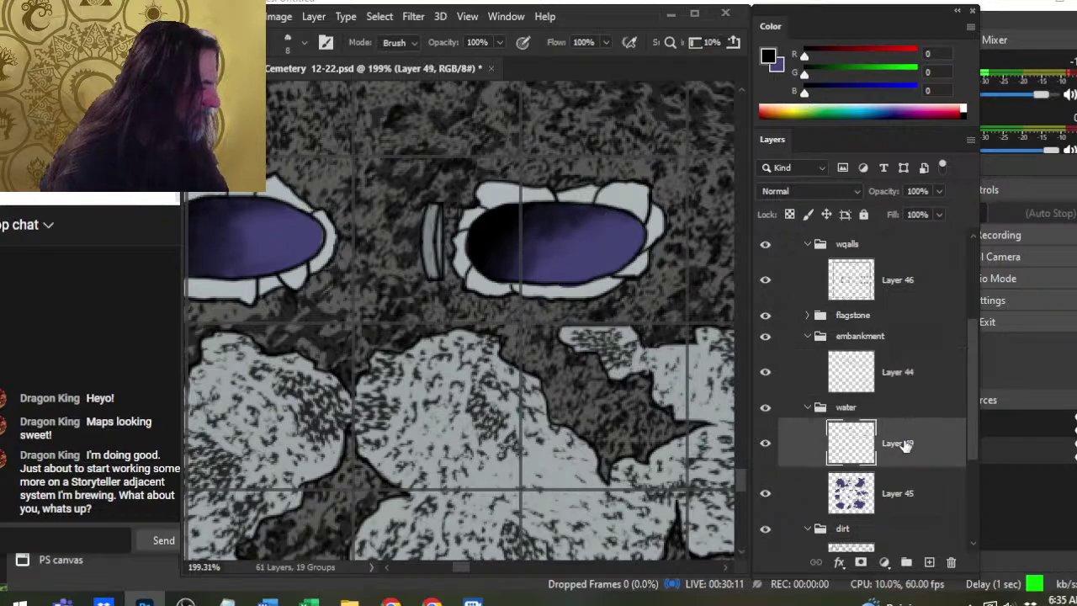
{"action": "key", "text": "r"}
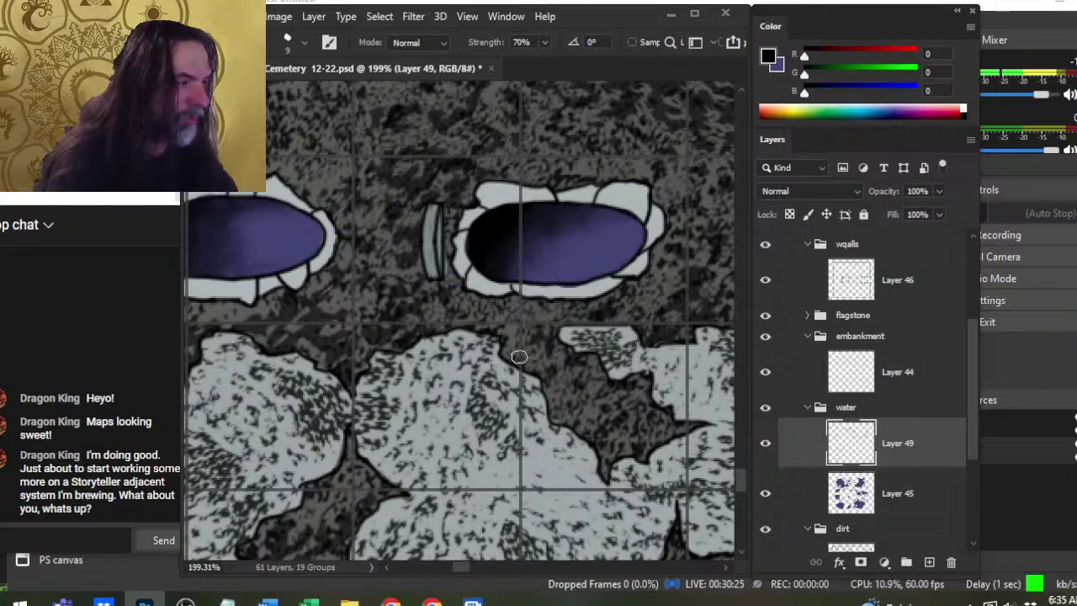
{"action": "key", "text": "z"}
{"action": "left_click_drag", "start_coordinate": [552, 374], "coordinate": [470, 352]}
{"action": "left_click_drag", "start_coordinate": [600, 390], "coordinate": [454, 371]}
{"action": "mouse_move", "coordinate": [520, 310]}
{"action": "left_mouse_down"}
{"action": "mouse_move", "coordinate": [606, 319]}
{"action": "mouse_move", "coordinate": [495, 298]}
{"action": "mouse_move", "coordinate": [503, 320]}
{"action": "left_mouse_up"}
{"action": "key", "text": "b"}
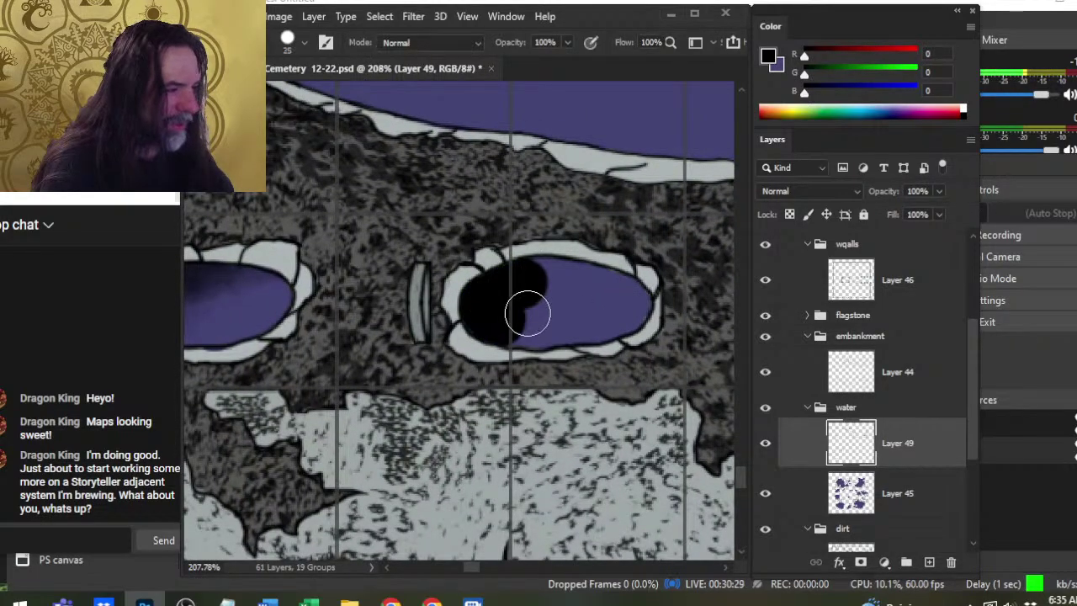
Smudge the third grave's shadow into the purple water at 70% strength and erase its stray embankment edges on Layer 44.
{"action": "key", "text": "r"}
{"action": "mouse_move", "coordinate": [523, 282]}
{"action": "left_mouse_down"}
{"action": "mouse_move", "coordinate": [583, 269]}
{"action": "mouse_move", "coordinate": [527, 333]}
{"action": "mouse_move", "coordinate": [550, 284]}
{"action": "mouse_move", "coordinate": [533, 284]}
{"action": "left_mouse_up"}
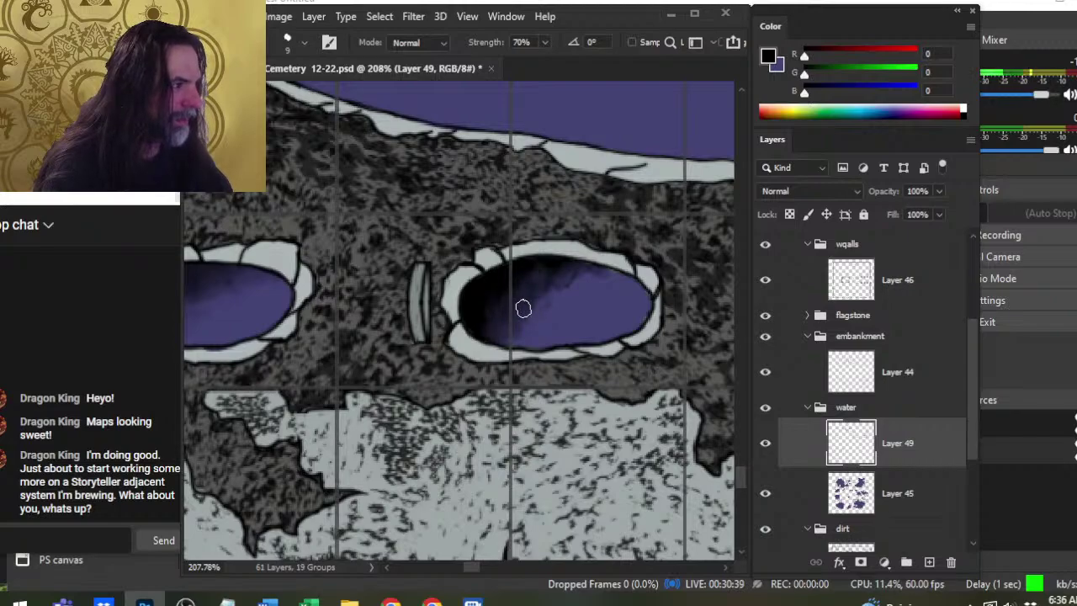
{"action": "mouse_move", "coordinate": [523, 309]}
{"action": "left_mouse_down"}
{"action": "mouse_move", "coordinate": [578, 279]}
{"action": "mouse_move", "coordinate": [513, 323]}
{"action": "mouse_move", "coordinate": [502, 319]}
{"action": "mouse_move", "coordinate": [491, 338]}
{"action": "mouse_move", "coordinate": [511, 309]}
{"action": "mouse_move", "coordinate": [492, 315]}
{"action": "mouse_move", "coordinate": [491, 302]}
{"action": "mouse_move", "coordinate": [504, 338]}
{"action": "mouse_move", "coordinate": [478, 307]}
{"action": "mouse_move", "coordinate": [510, 329]}
{"action": "mouse_move", "coordinate": [592, 277]}
{"action": "left_mouse_up"}
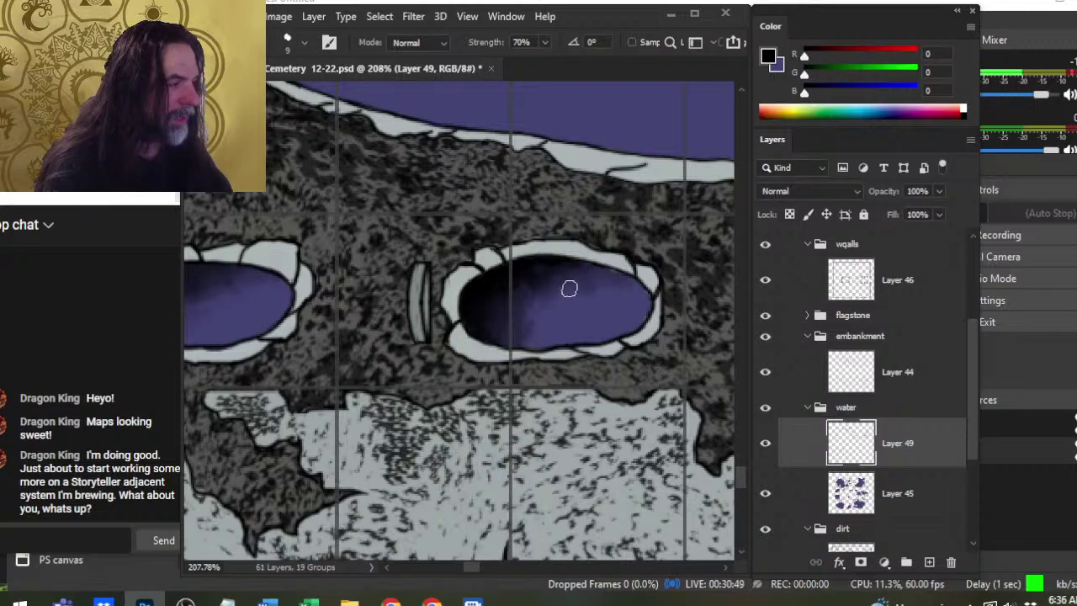
{"action": "mouse_move", "coordinate": [529, 351]}
{"action": "left_mouse_down"}
{"action": "mouse_move", "coordinate": [519, 288]}
{"action": "mouse_move", "coordinate": [548, 340]}
{"action": "mouse_move", "coordinate": [562, 297]}
{"action": "left_mouse_up"}
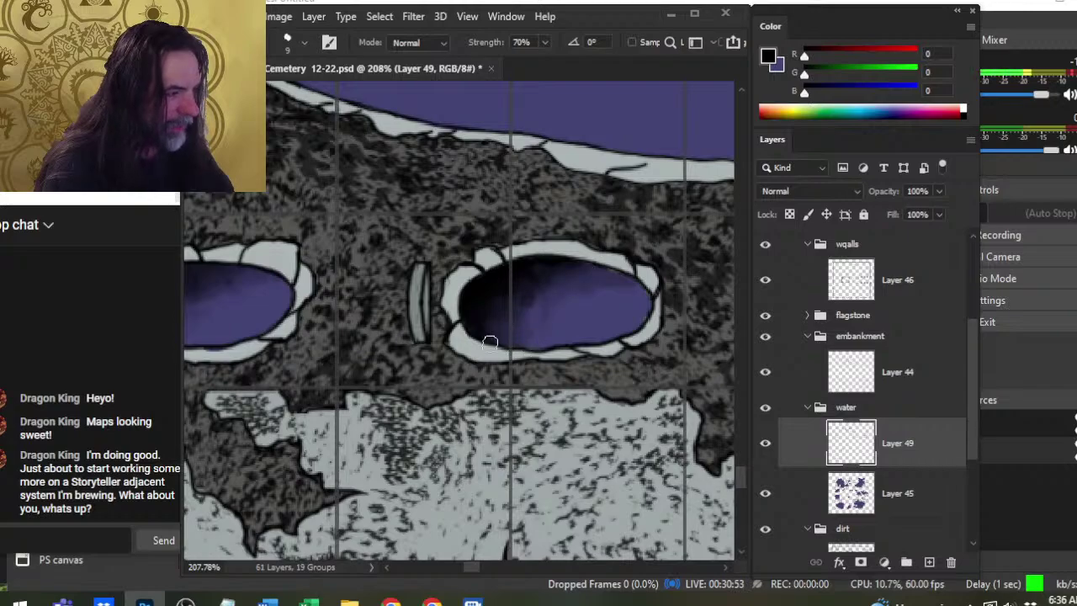
{"action": "left_click_drag", "start_coordinate": [490, 342], "coordinate": [493, 316]}
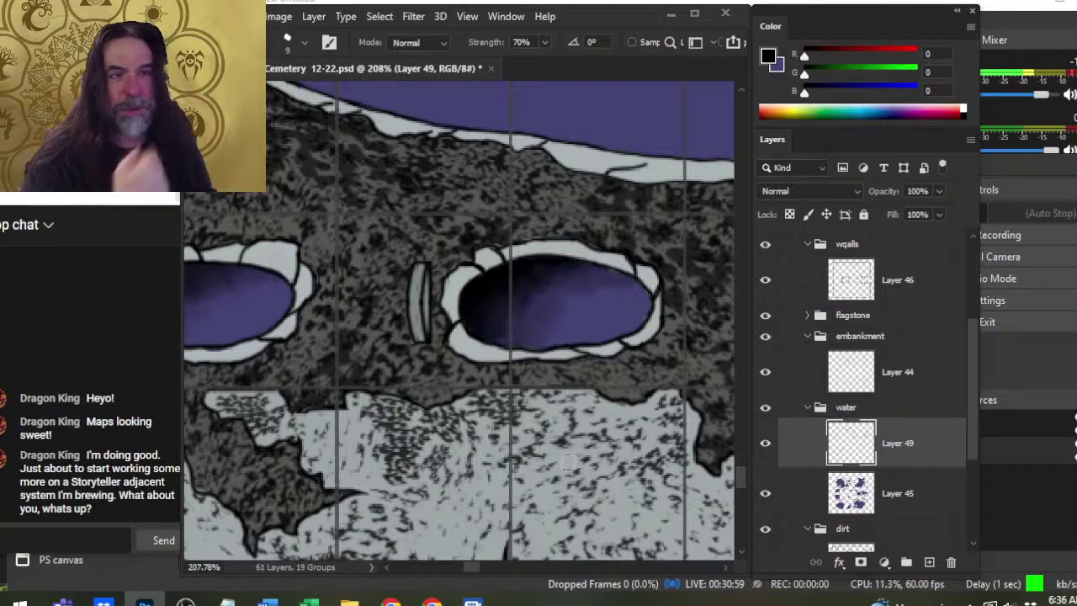
{"action": "left_click", "coordinate": [909, 383]}
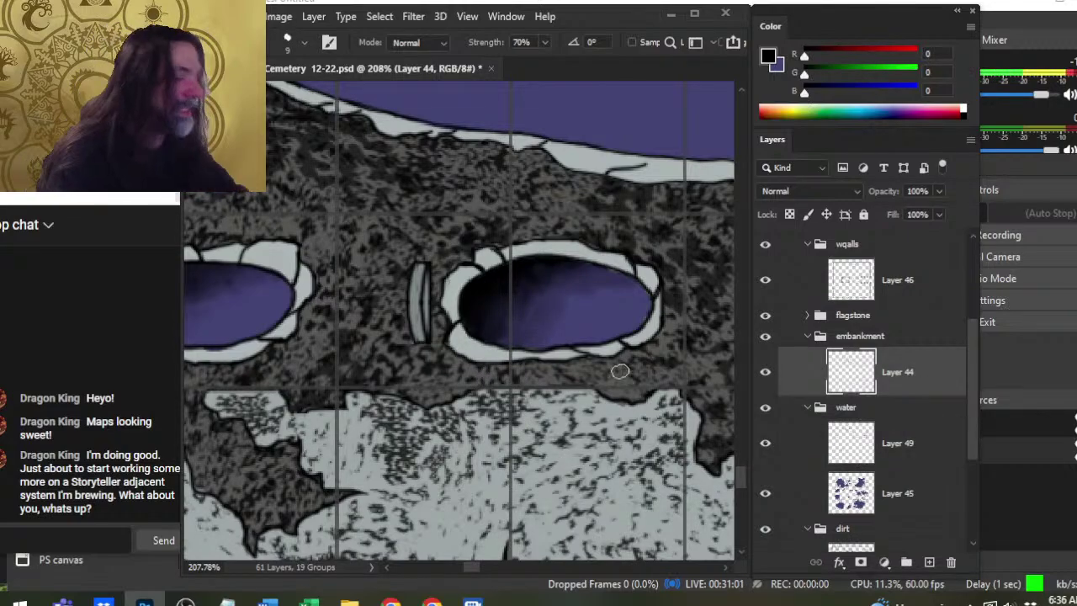
{"action": "key", "text": "b"}
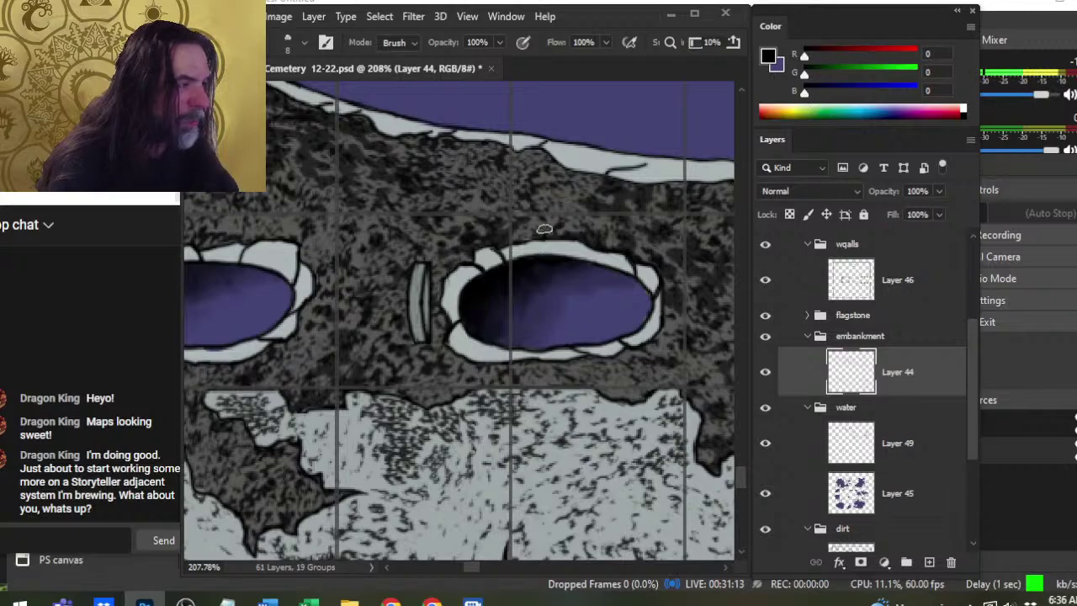
Make Layer 49 active and enlarge the textured eraser to 150 px.
{"action": "left_click_drag", "start_coordinate": [636, 291], "coordinate": [557, 257]}
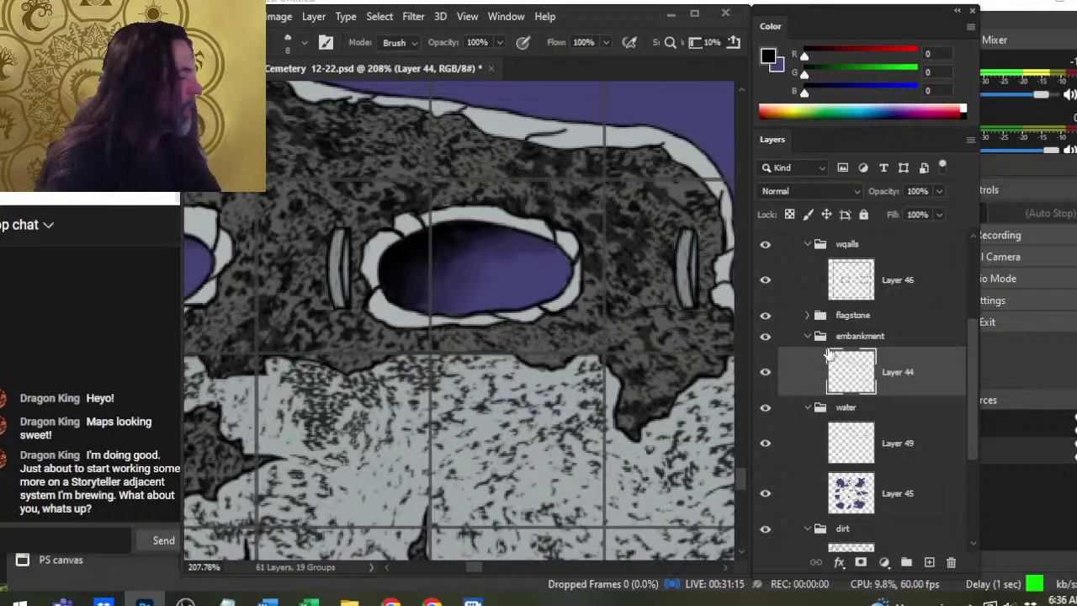
{"action": "left_click", "coordinate": [897, 453]}
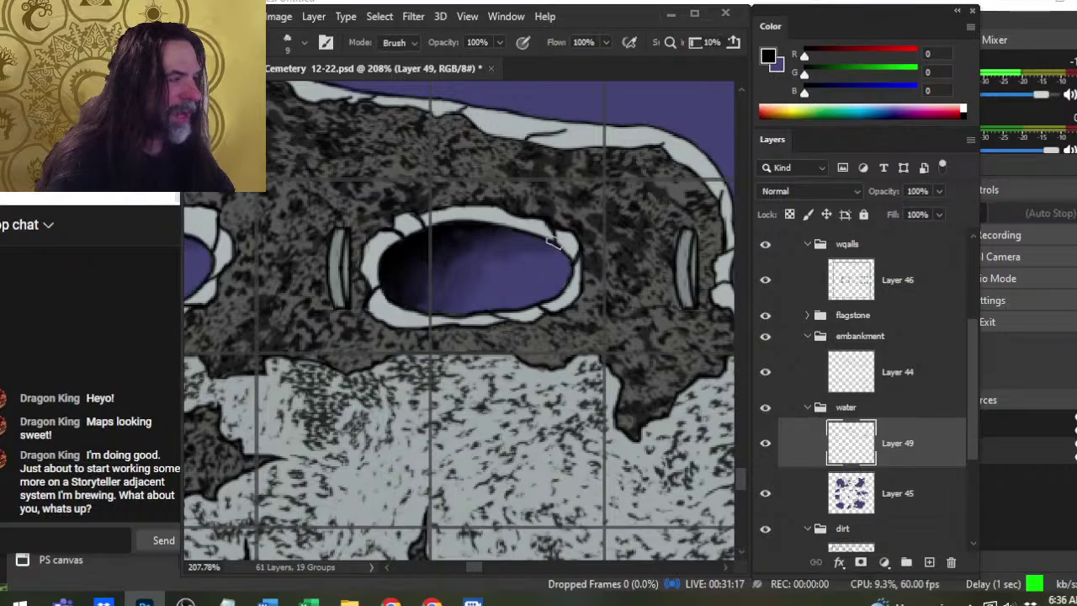
{"action": "key", "text": "]"}
{"action": "key", "text": "]"}
{"action": "key", "text": "]"}
{"action": "key", "text": "]"}
{"action": "key", "text": "]"}
{"action": "key", "text": "]"}
{"action": "key", "text": "]"}
{"action": "key", "text": "]"}
{"action": "key", "text": "]"}
{"action": "key", "text": "]"}
{"action": "key", "text": "]"}
{"action": "key", "text": "]"}
{"action": "key", "text": "]"}
{"action": "key", "text": "]"}
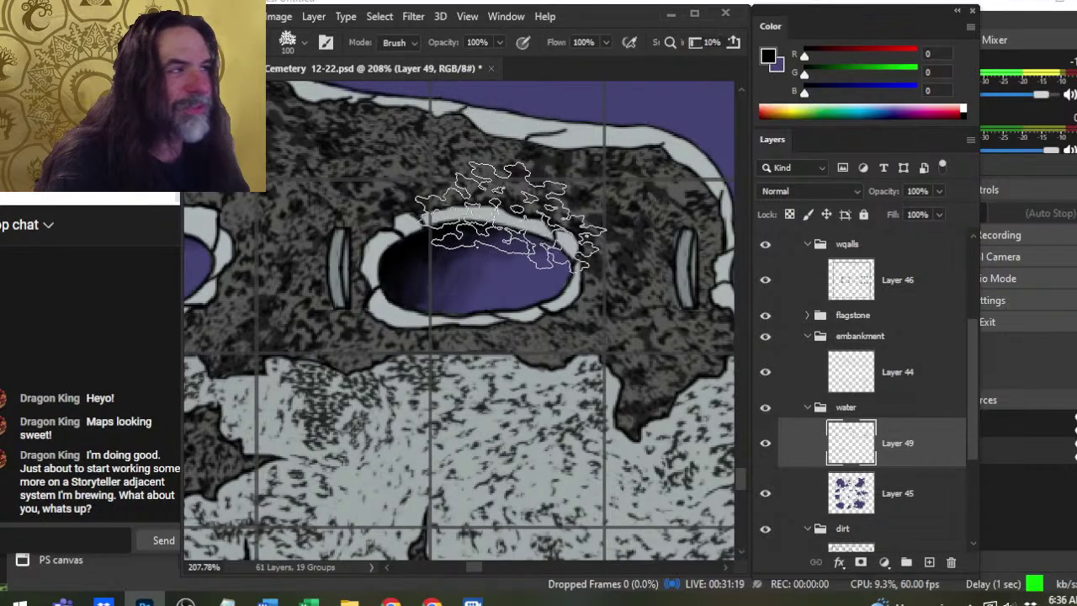
{"action": "key", "text": "period"}
{"action": "key", "text": "period"}
{"action": "key", "text": "period"}
{"action": "key", "text": "period"}
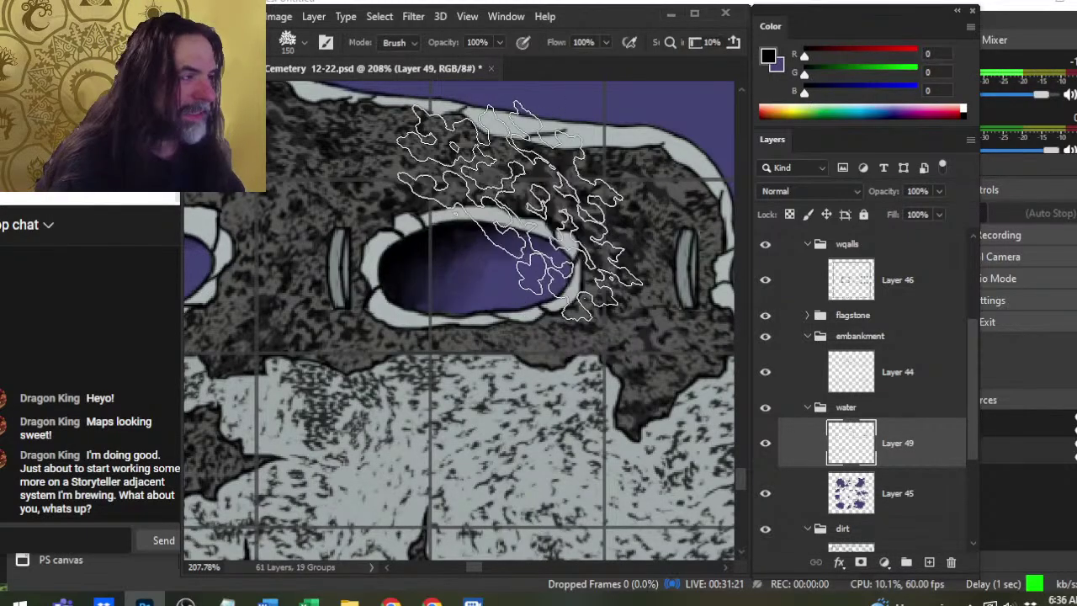
Try erasing texture from the upper shadow of the third grave on Layer 49 with the 150 px eraser.
{"action": "left_click", "coordinate": [520, 212]}
{"action": "left_click", "coordinate": [634, 417]}
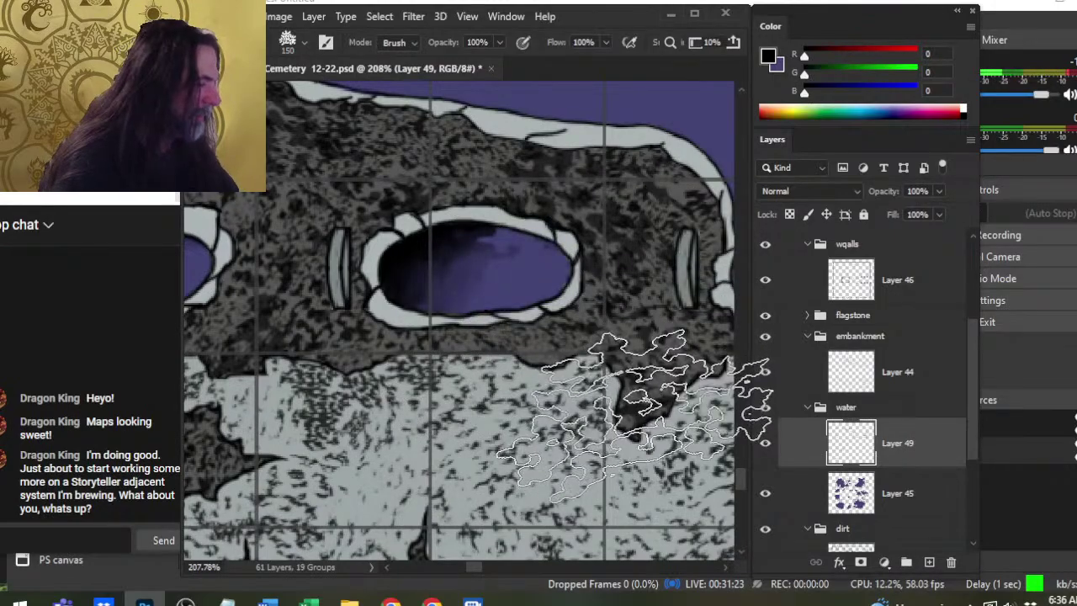
Make the 150 px dirt layer active and erase patches of texture around the bottom row of graves with the 150 px textured eraser.
{"action": "scroll", "coordinate": [926, 379], "scroll_direction": "down", "scroll_amount": 3}
{"action": "left_click", "coordinate": [894, 443]}
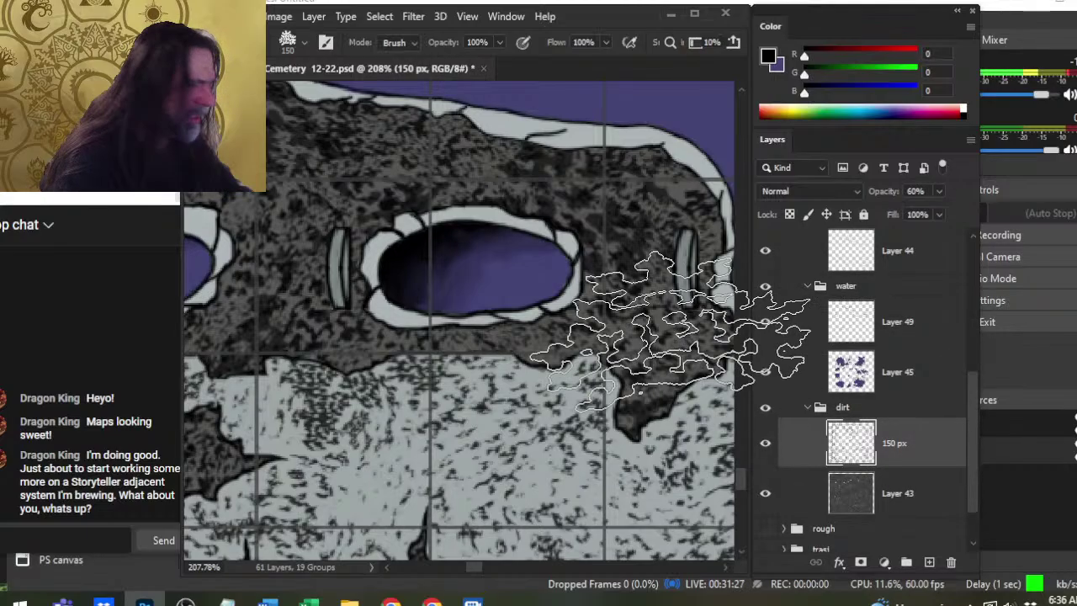
{"action": "left_click_drag", "start_coordinate": [421, 223], "coordinate": [591, 359]}
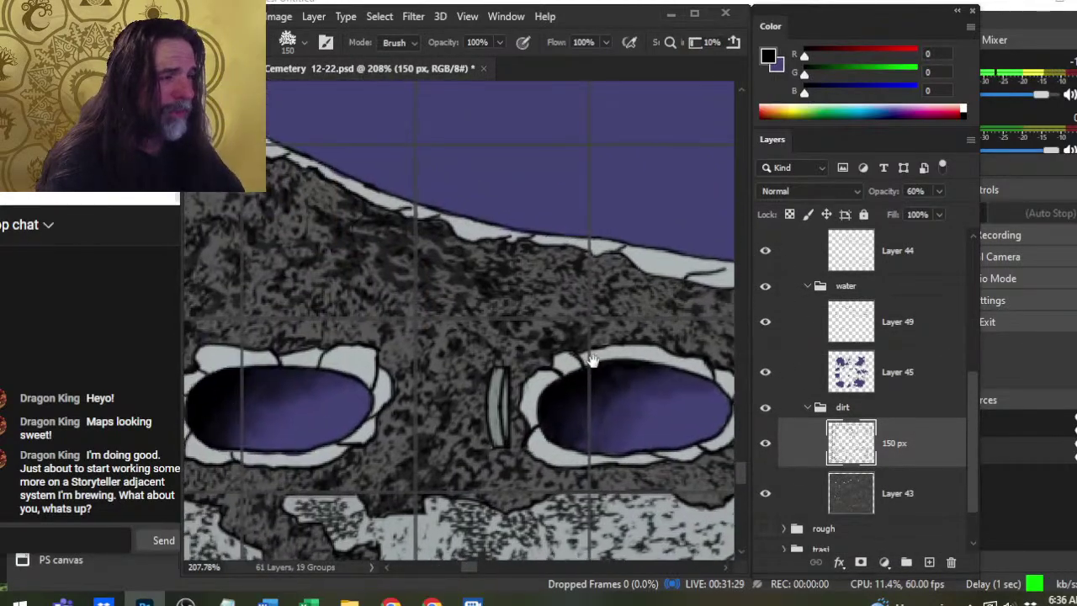
{"action": "mouse_move", "coordinate": [461, 193]}
{"action": "left_mouse_down"}
{"action": "mouse_move", "coordinate": [587, 155]}
{"action": "mouse_move", "coordinate": [531, 100]}
{"action": "left_mouse_up"}
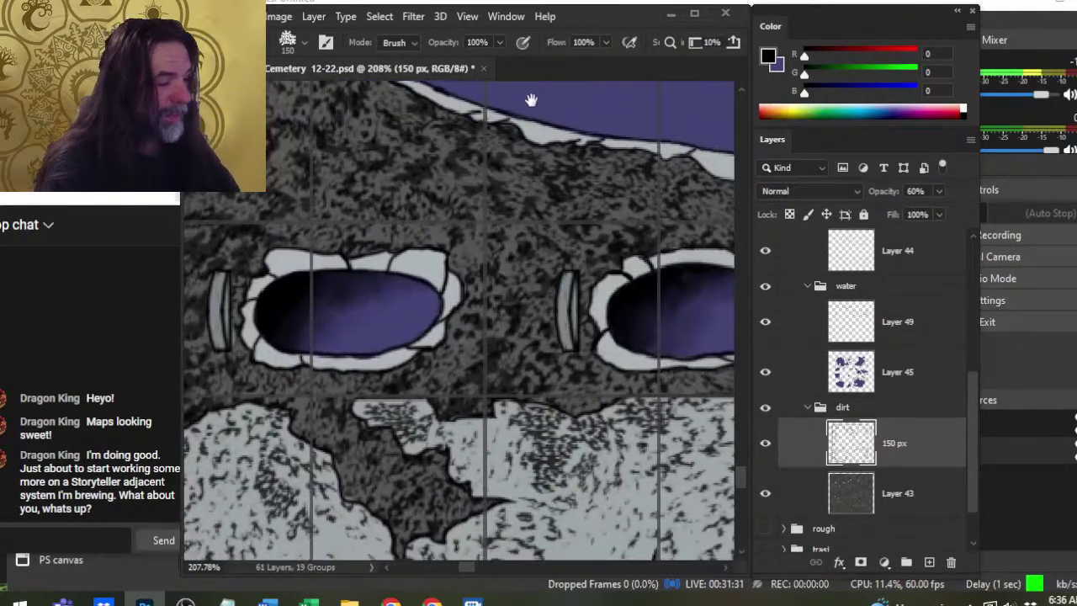
{"action": "left_click_drag", "start_coordinate": [559, 220], "coordinate": [666, 389]}
{"action": "key", "text": "z"}
{"action": "left_click_drag", "start_coordinate": [587, 304], "coordinate": [545, 291]}
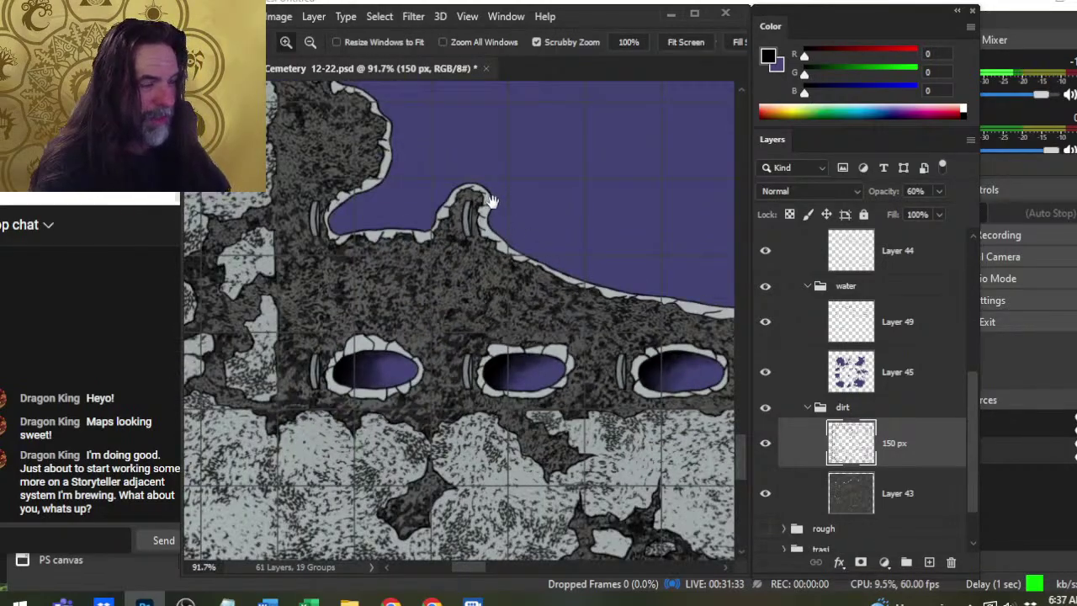
Thin the dirt texture beside the first bottom-row grave and along the large pond's left bank with the 150 px textured eraser.
{"action": "mouse_move", "coordinate": [631, 334]}
{"action": "left_mouse_down"}
{"action": "mouse_move", "coordinate": [524, 216]}
{"action": "mouse_move", "coordinate": [659, 180]}
{"action": "left_mouse_up"}
{"action": "mouse_move", "coordinate": [328, 287]}
{"action": "left_mouse_down"}
{"action": "mouse_move", "coordinate": [369, 287]}
{"action": "mouse_move", "coordinate": [529, 375]}
{"action": "mouse_move", "coordinate": [531, 391]}
{"action": "mouse_move", "coordinate": [412, 361]}
{"action": "left_mouse_up"}
{"action": "key", "text": "b"}
{"action": "key", "text": "z"}
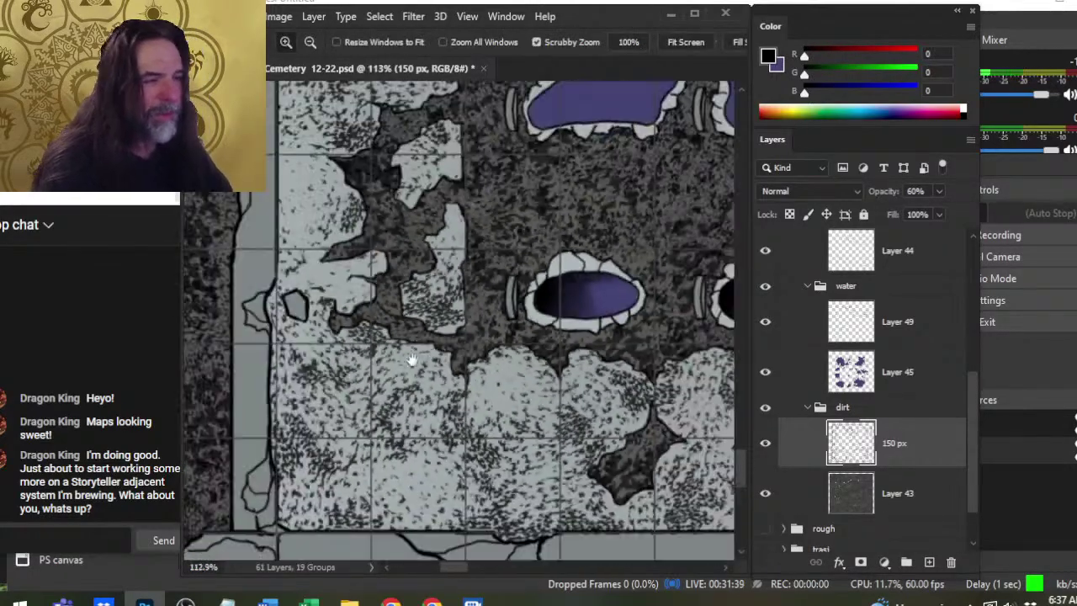
{"action": "mouse_move", "coordinate": [485, 396]}
{"action": "left_mouse_down"}
{"action": "mouse_move", "coordinate": [482, 431]}
{"action": "mouse_move", "coordinate": [503, 500]}
{"action": "left_mouse_up"}
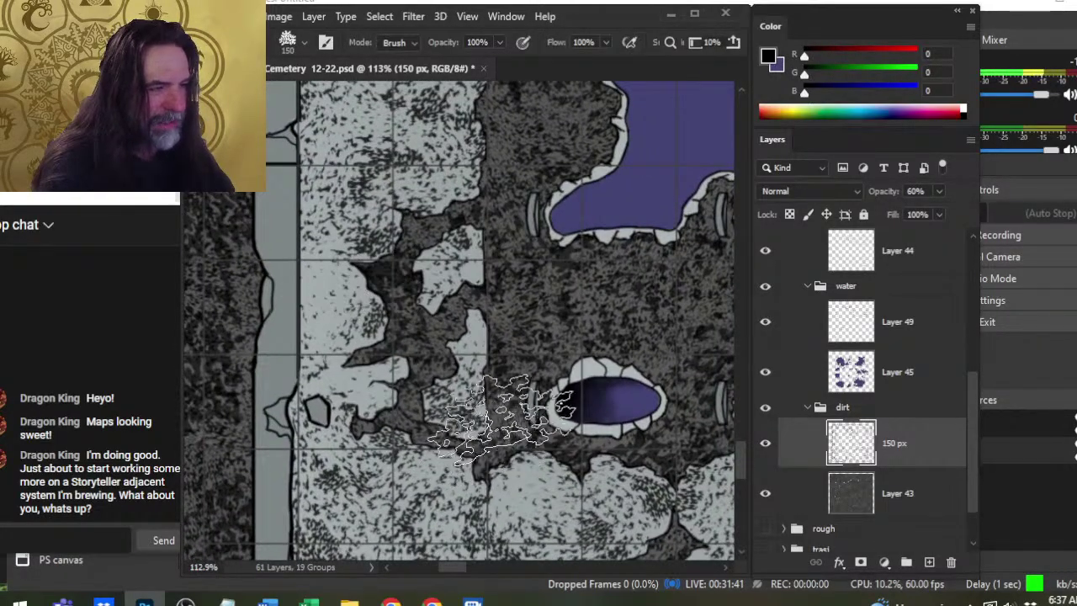
{"action": "left_click_drag", "start_coordinate": [583, 264], "coordinate": [465, 603]}
{"action": "left_click_drag", "start_coordinate": [502, 393], "coordinate": [499, 428]}
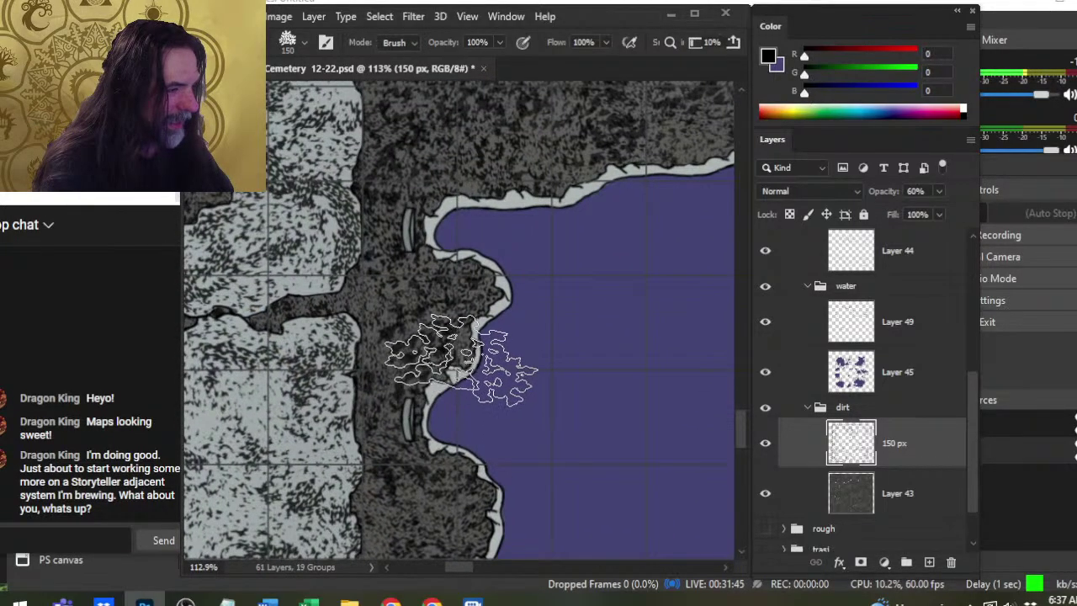
Erase patches of dirt texture around the rubble stones below the broken wall with the 150 px textured eraser.
{"action": "mouse_move", "coordinate": [565, 372]}
{"action": "left_mouse_down"}
{"action": "mouse_move", "coordinate": [452, 378]}
{"action": "mouse_move", "coordinate": [399, 337]}
{"action": "mouse_move", "coordinate": [528, 433]}
{"action": "mouse_move", "coordinate": [348, 481]}
{"action": "mouse_move", "coordinate": [303, 413]}
{"action": "mouse_move", "coordinate": [282, 349]}
{"action": "mouse_move", "coordinate": [513, 392]}
{"action": "mouse_move", "coordinate": [491, 432]}
{"action": "mouse_move", "coordinate": [335, 305]}
{"action": "left_mouse_up"}
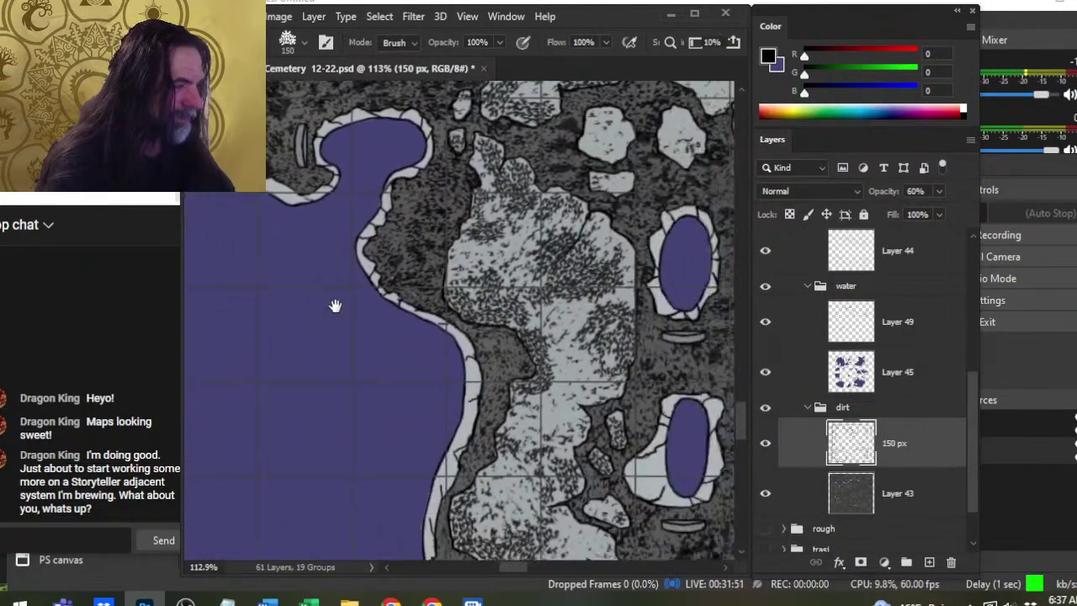
{"action": "left_click_drag", "start_coordinate": [562, 429], "coordinate": [382, 260]}
{"action": "key", "text": "z"}
{"action": "left_click_drag", "start_coordinate": [537, 315], "coordinate": [495, 341]}
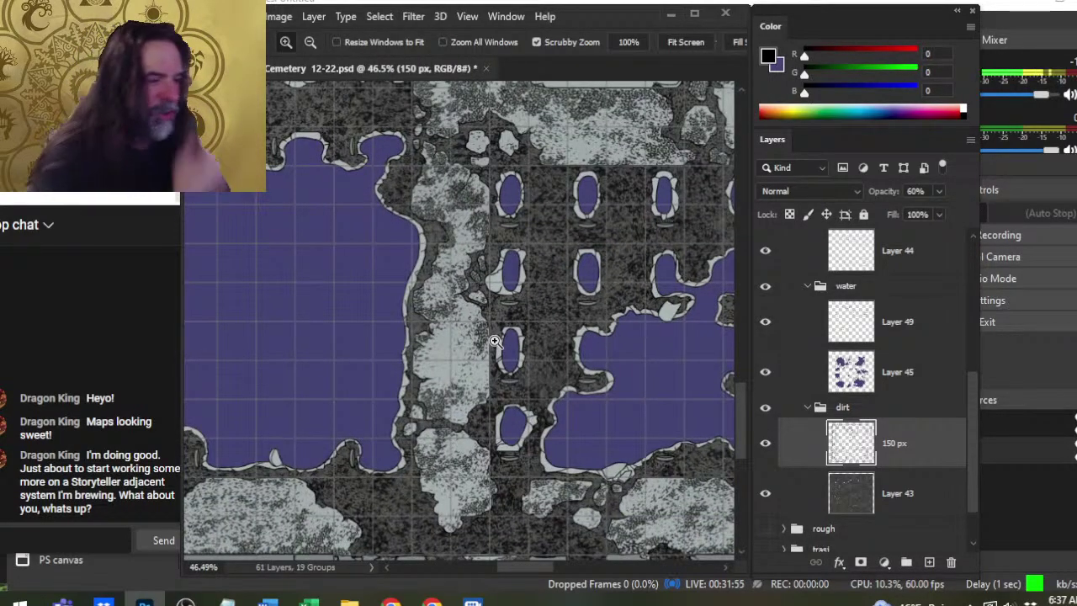
{"action": "scroll", "coordinate": [531, 354], "scroll_direction": "down", "scroll_amount": 5}
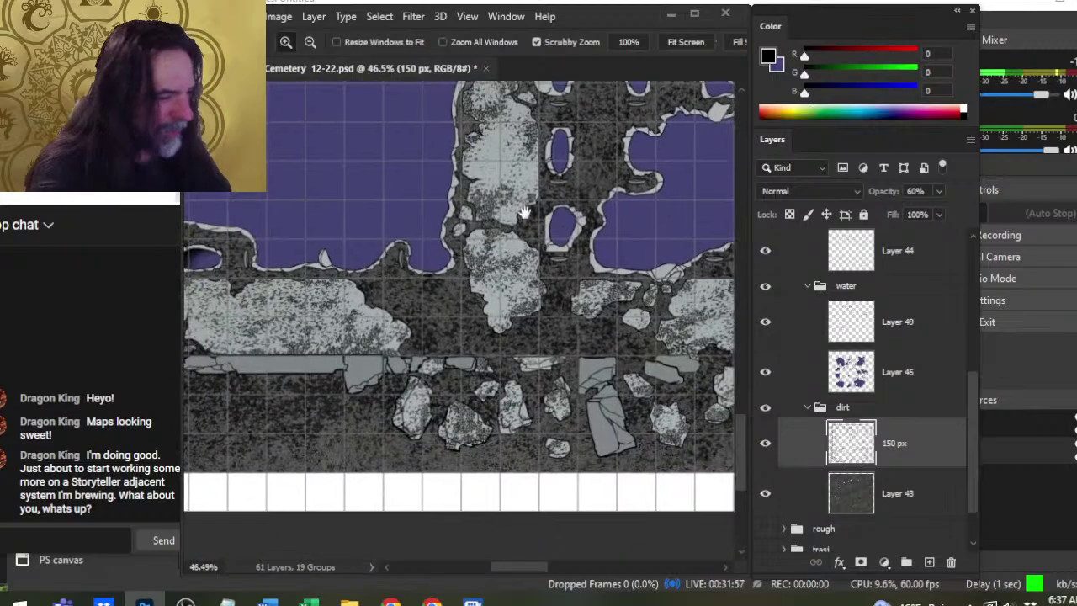
{"action": "left_click_drag", "start_coordinate": [516, 385], "coordinate": [562, 379]}
{"action": "left_click_drag", "start_coordinate": [506, 477], "coordinate": [525, 442]}
{"action": "key", "text": "b"}
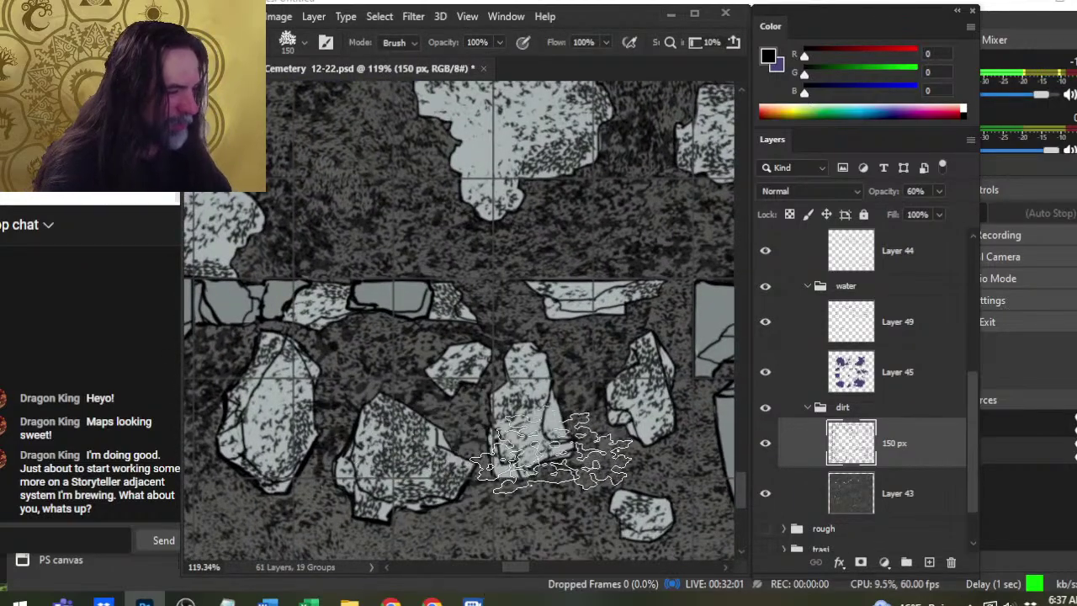
{"action": "left_click_drag", "start_coordinate": [582, 519], "coordinate": [632, 431]}
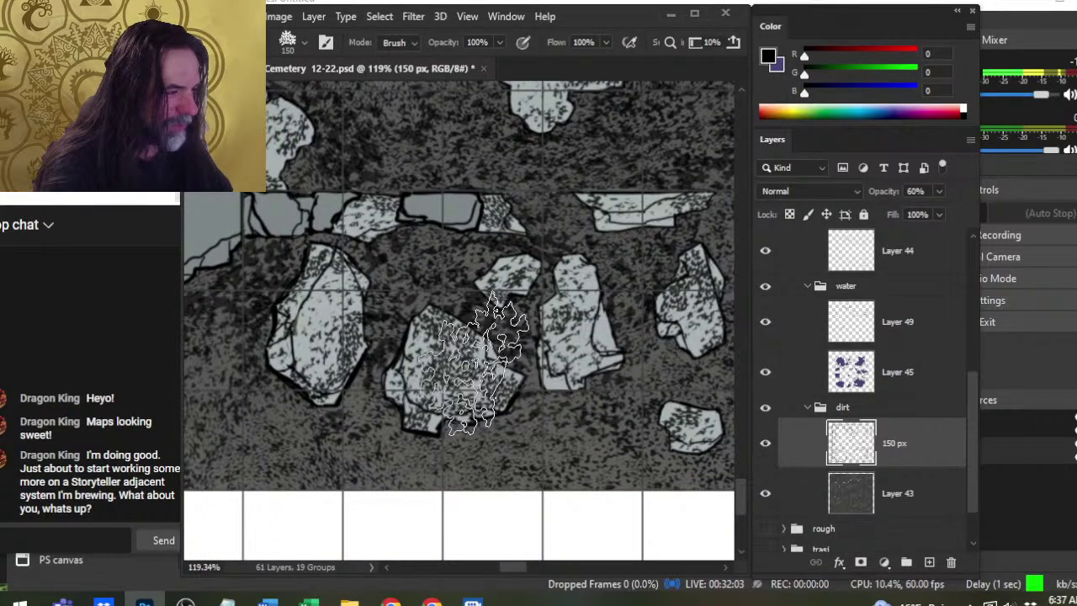
{"action": "scroll", "coordinate": [471, 395], "scroll_direction": "left", "scroll_amount": 3}
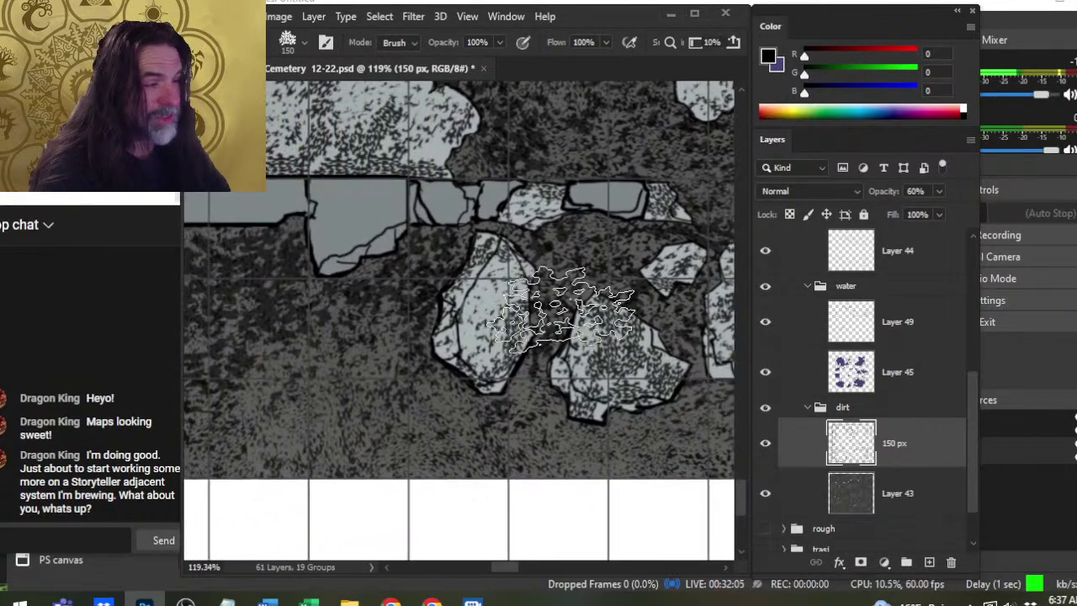
{"action": "scroll", "coordinate": [442, 375], "scroll_direction": "left", "scroll_amount": 2}
{"action": "scroll", "coordinate": [442, 374], "scroll_direction": "down", "scroll_amount": 1}
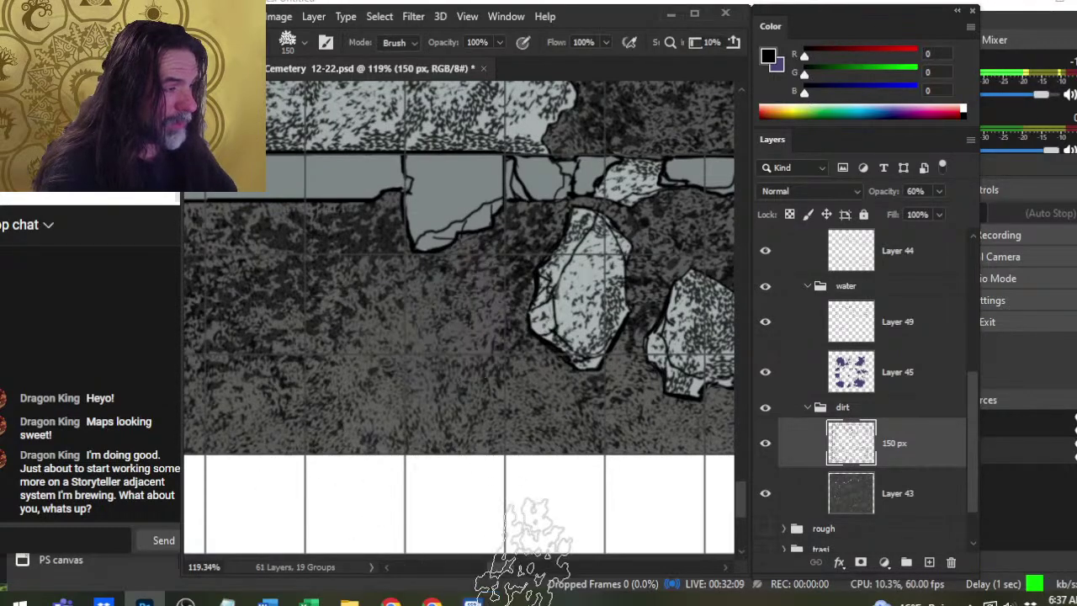
Lighten the dirt texture beneath the wall along the map's lower edge with the textured eraser and save the file.
{"action": "scroll", "coordinate": [419, 348], "scroll_direction": "left", "scroll_amount": 2}
{"action": "scroll", "coordinate": [419, 348], "scroll_direction": "down", "scroll_amount": 2}
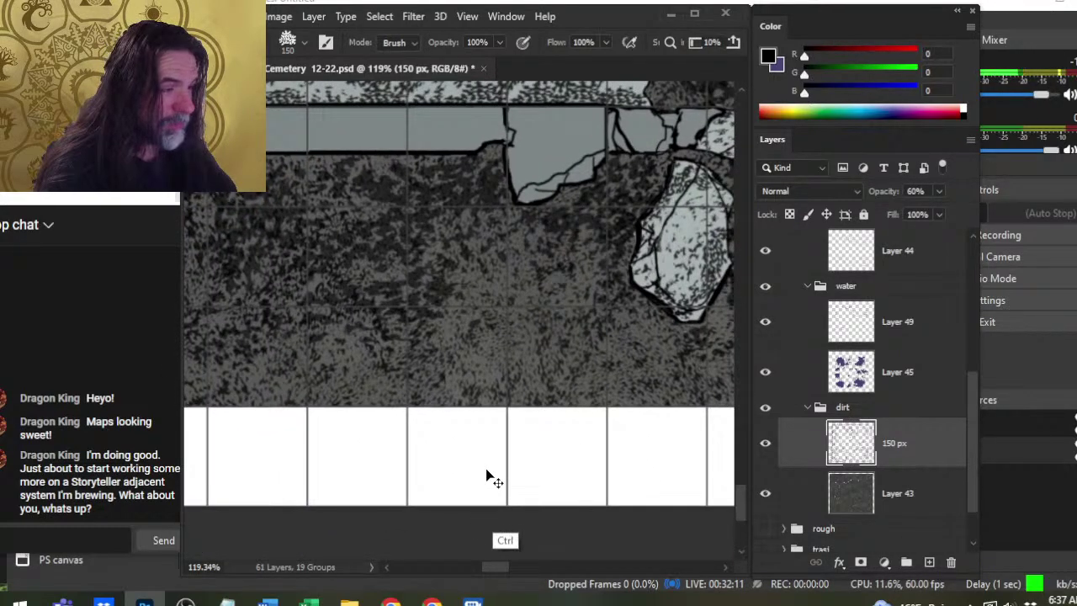
{"action": "scroll", "coordinate": [487, 477], "scroll_direction": "left", "scroll_amount": 1}
{"action": "scroll", "coordinate": [486, 476], "scroll_direction": "up", "scroll_amount": 1}
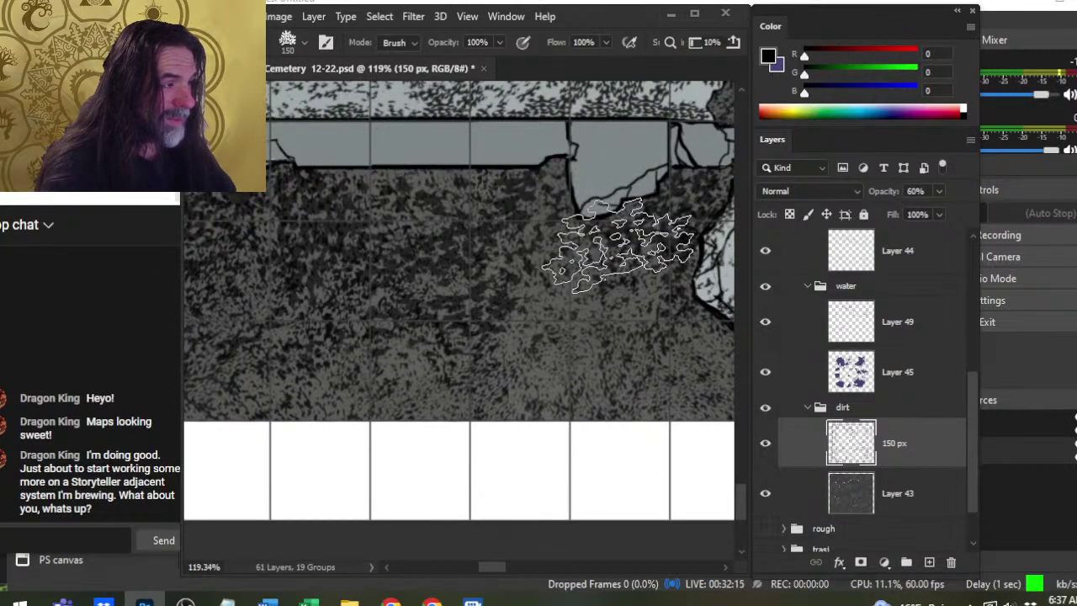
{"action": "left_click_drag", "start_coordinate": [551, 340], "coordinate": [317, 281]}
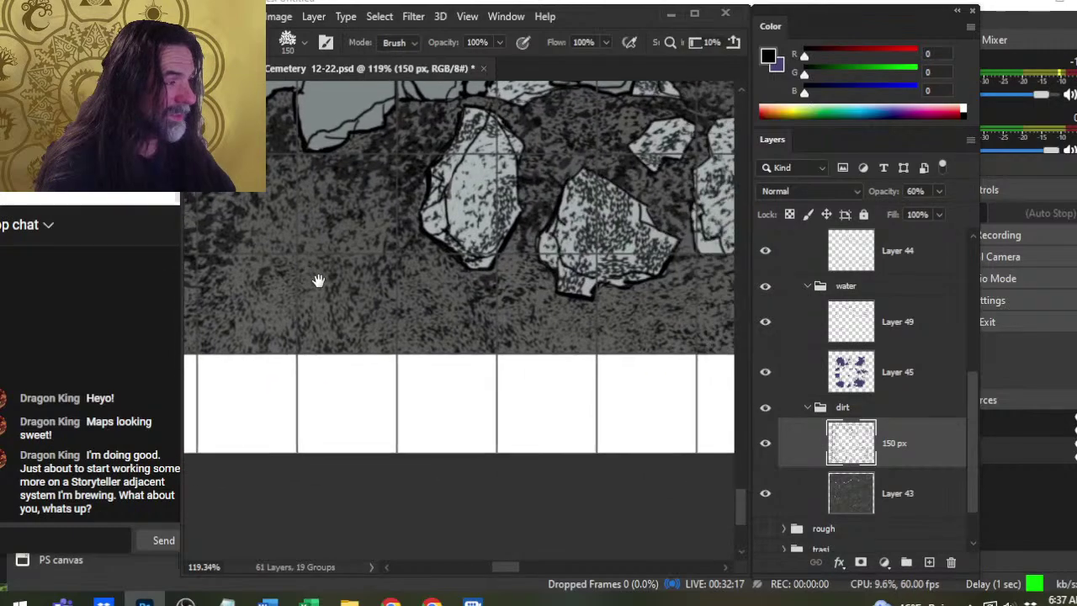
{"action": "left_click_drag", "start_coordinate": [531, 317], "coordinate": [288, 357]}
{"action": "key", "text": "z"}
{"action": "left_click_drag", "start_coordinate": [548, 299], "coordinate": [484, 300]}
{"action": "left_click_drag", "start_coordinate": [570, 270], "coordinate": [335, 314]}
{"action": "key", "text": "ctrl+s"}
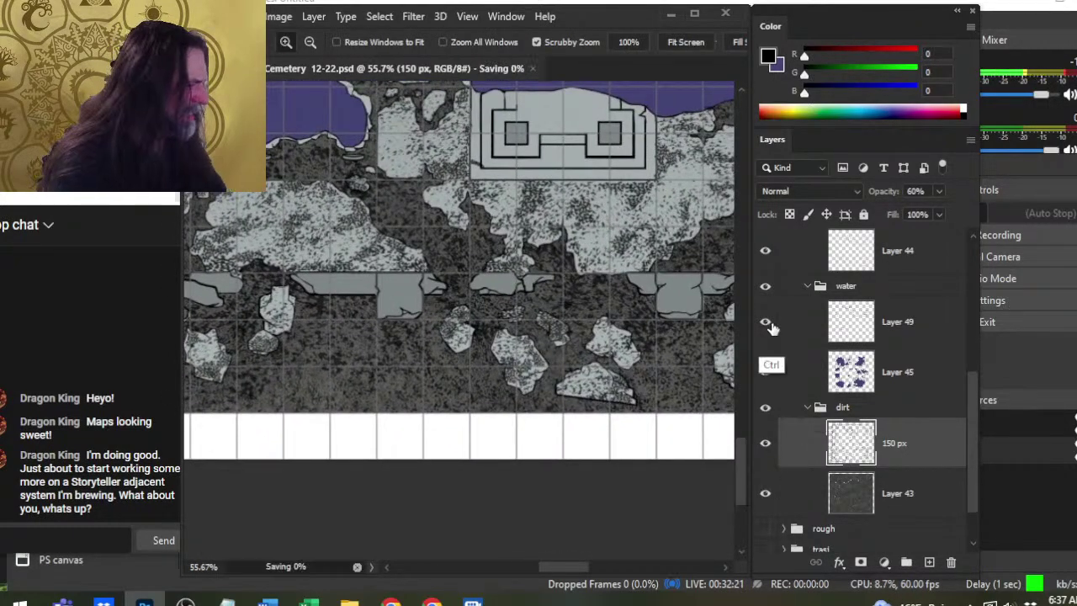
Paint a black shadow on Layer 49 over the upper end of the lowest upright grave beside the central stone path.
{"action": "left_click", "coordinate": [894, 341]}
{"action": "scroll", "coordinate": [581, 375], "scroll_direction": "up", "scroll_amount": 3}
{"action": "scroll", "coordinate": [581, 375], "scroll_direction": "left", "scroll_amount": 4}
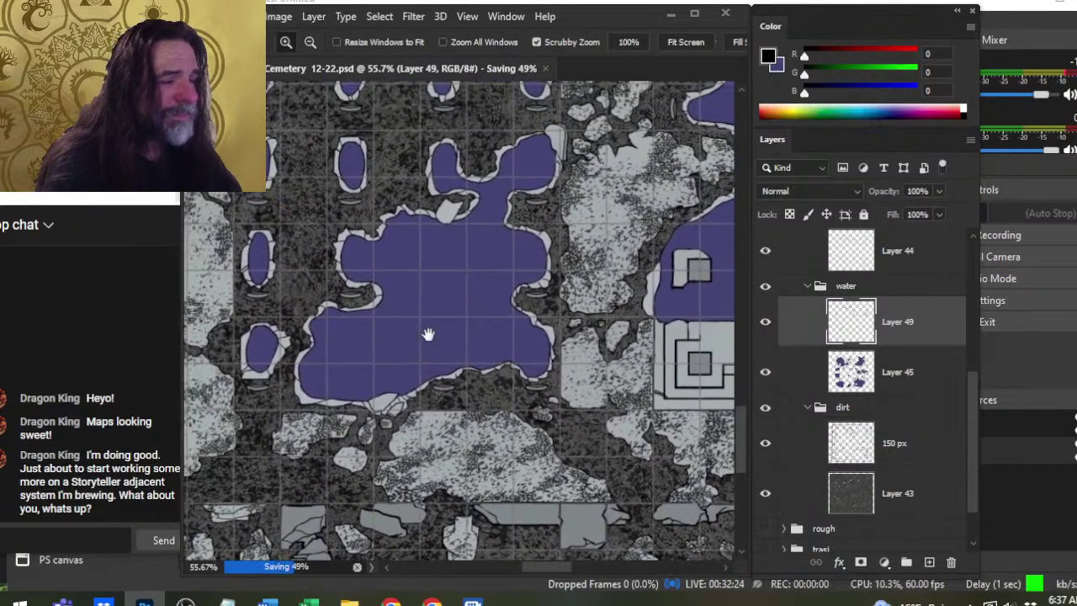
{"action": "left_click_drag", "start_coordinate": [429, 335], "coordinate": [625, 224]}
{"action": "key", "text": "b"}
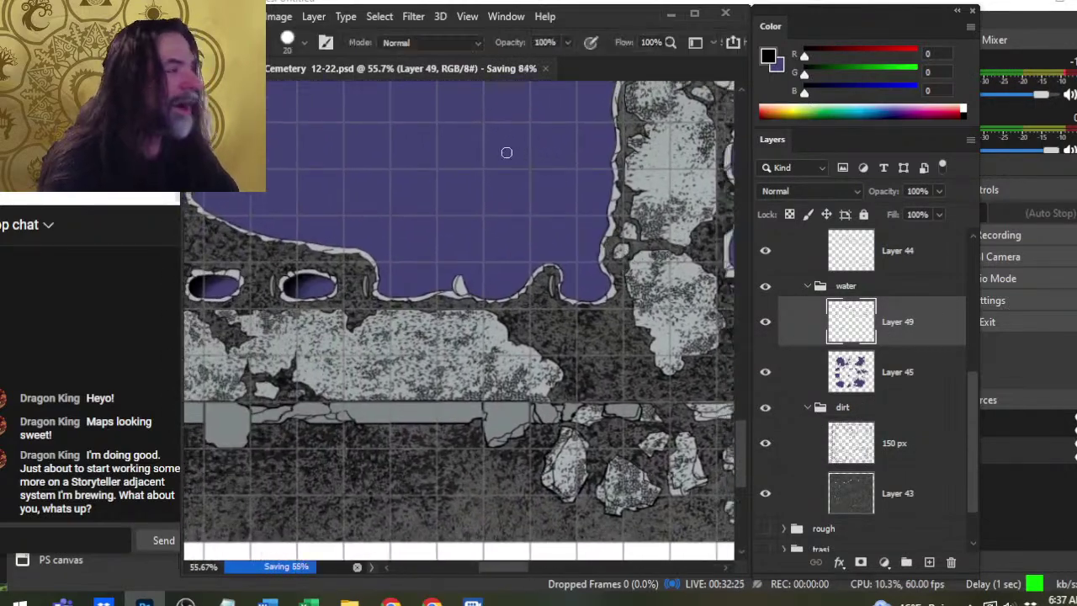
{"action": "key", "text": "e"}
{"action": "key", "text": "b"}
{"action": "mouse_move", "coordinate": [398, 293]}
{"action": "left_mouse_down"}
{"action": "mouse_move", "coordinate": [512, 208]}
{"action": "mouse_move", "coordinate": [325, 356]}
{"action": "left_mouse_up"}
{"action": "left_click_drag", "start_coordinate": [592, 260], "coordinate": [313, 264]}
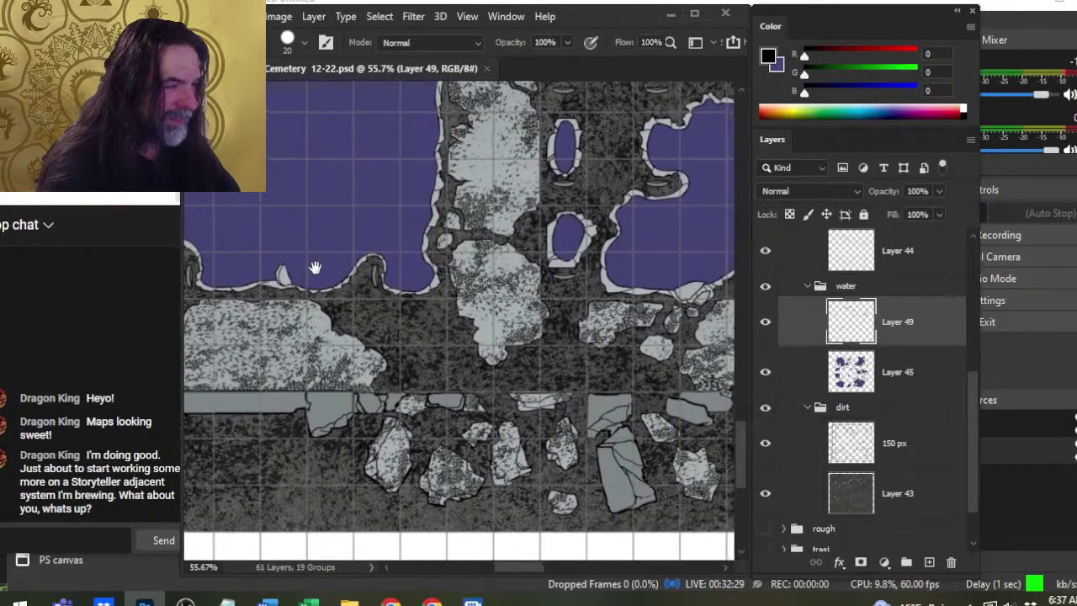
{"action": "key", "text": "z"}
{"action": "left_click_drag", "start_coordinate": [516, 279], "coordinate": [406, 277]}
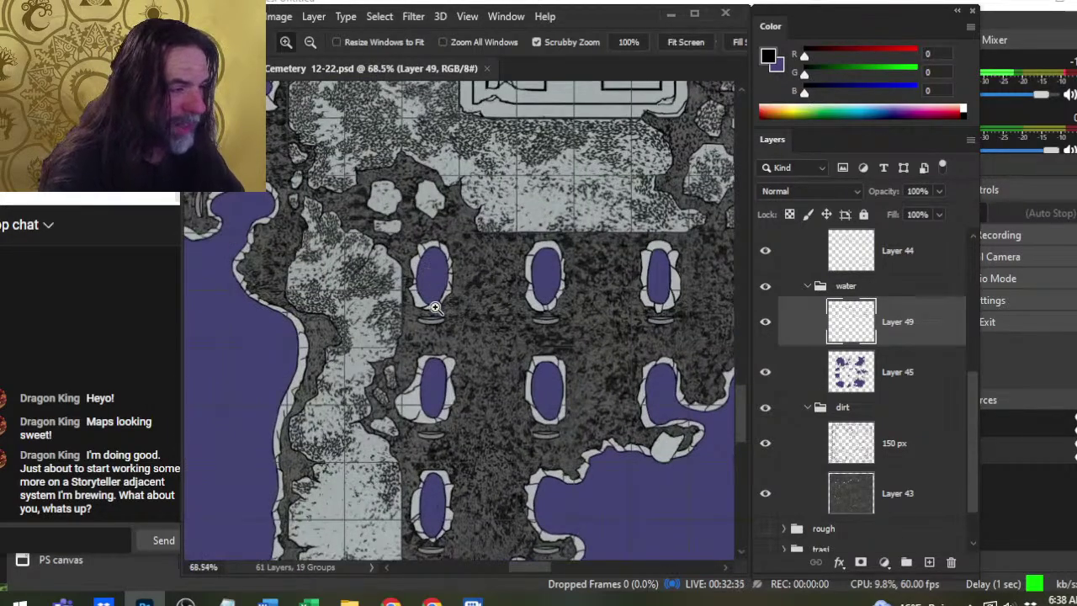
{"action": "left_click_drag", "start_coordinate": [435, 308], "coordinate": [565, 113]}
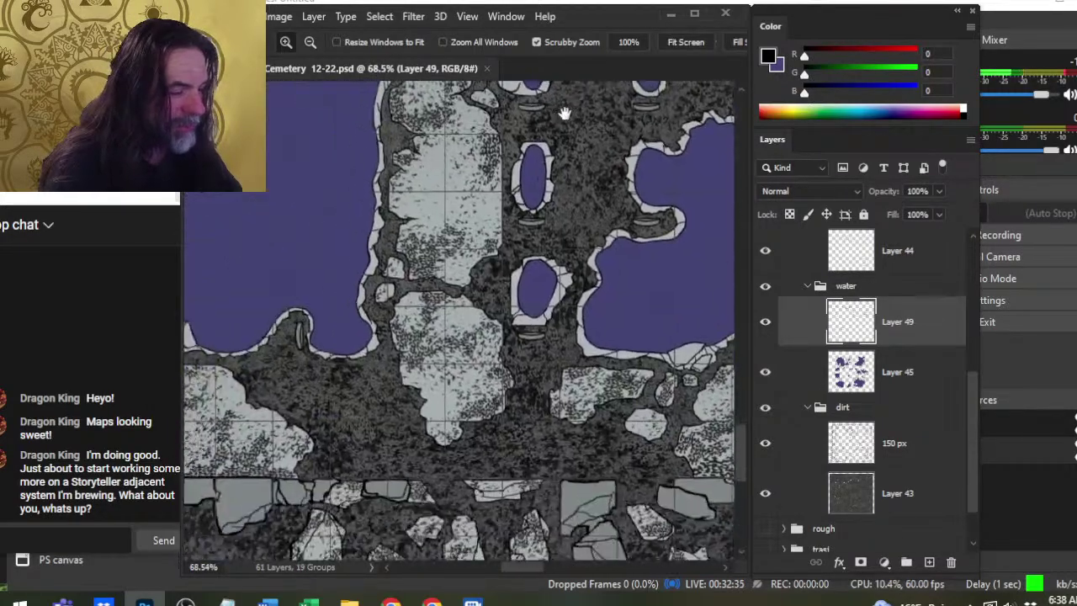
{"action": "left_click_drag", "start_coordinate": [493, 453], "coordinate": [435, 420]}
{"action": "mouse_move", "coordinate": [434, 420]}
{"action": "left_mouse_down"}
{"action": "mouse_move", "coordinate": [367, 366]}
{"action": "mouse_move", "coordinate": [472, 384]}
{"action": "mouse_move", "coordinate": [424, 354]}
{"action": "left_mouse_up"}
Smudge the lowest upright grave's shadow into the purple water at 70% strength and undo the last stray stroke.
{"action": "key", "text": "r"}
{"action": "key", "text": "bracketright"}
{"action": "key", "text": "bracketright"}
{"action": "key", "text": "bracketright"}
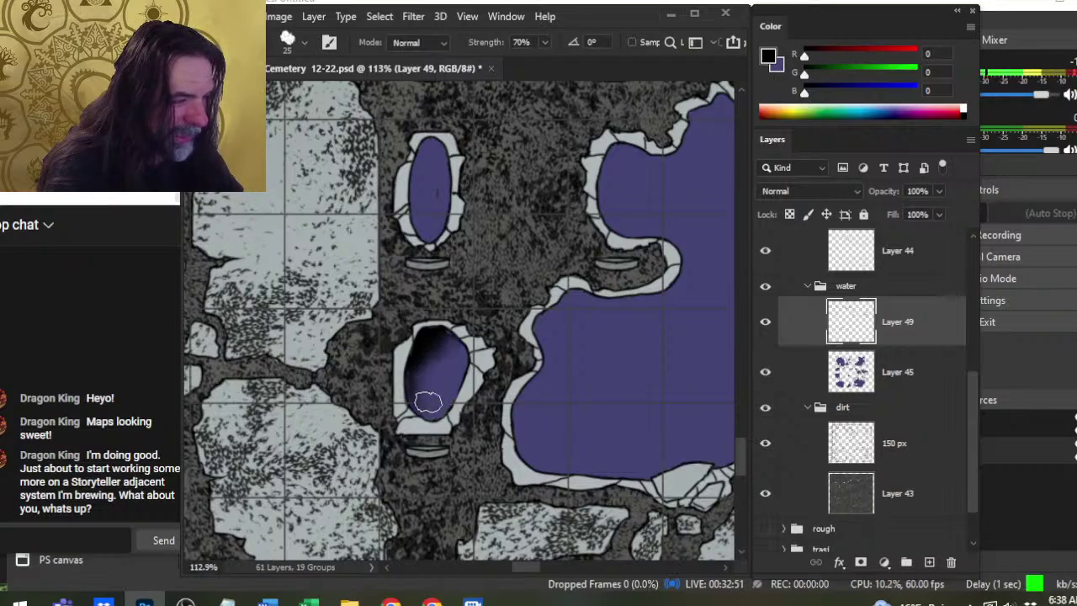
{"action": "left_click_drag", "start_coordinate": [453, 380], "coordinate": [455, 392]}
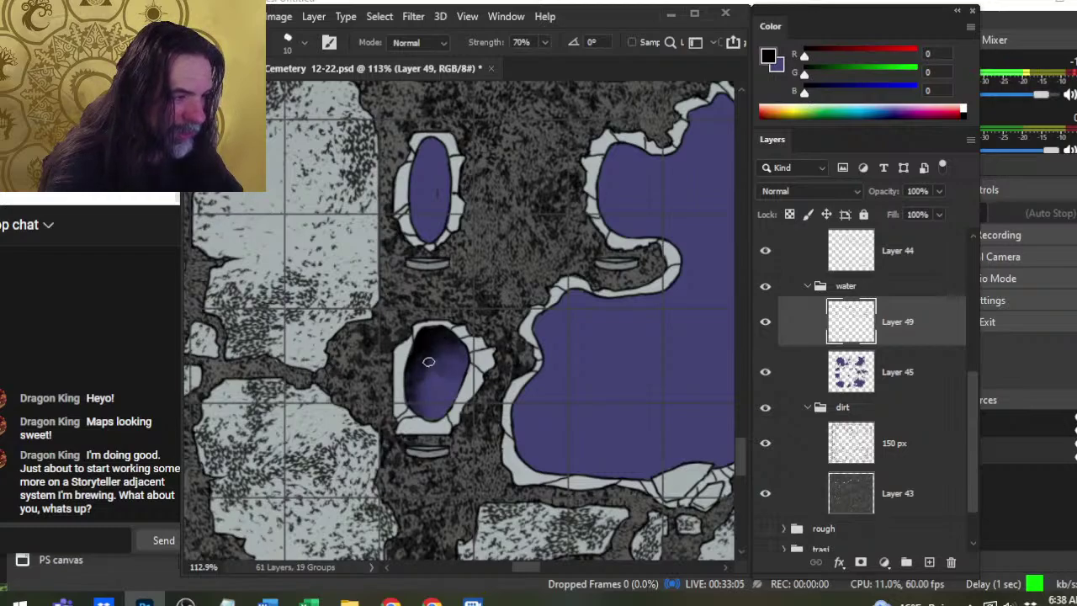
{"action": "mouse_move", "coordinate": [424, 387]}
{"action": "left_mouse_down"}
{"action": "mouse_move", "coordinate": [454, 373]}
{"action": "mouse_move", "coordinate": [420, 371]}
{"action": "mouse_move", "coordinate": [419, 350]}
{"action": "mouse_move", "coordinate": [441, 418]}
{"action": "mouse_move", "coordinate": [463, 394]}
{"action": "mouse_move", "coordinate": [443, 367]}
{"action": "mouse_move", "coordinate": [439, 392]}
{"action": "mouse_move", "coordinate": [471, 421]}
{"action": "left_mouse_up"}
{"action": "key", "text": "ctrl+z"}
Refine the blend of the lowest upright grave's shadow along its stone edge with an 8 px smudge brush.
{"action": "key", "text": "z"}
{"action": "key", "text": "["}
{"action": "key", "text": "["}
{"action": "key", "text": "["}
{"action": "key", "text": "["}
{"action": "key", "text": "["}
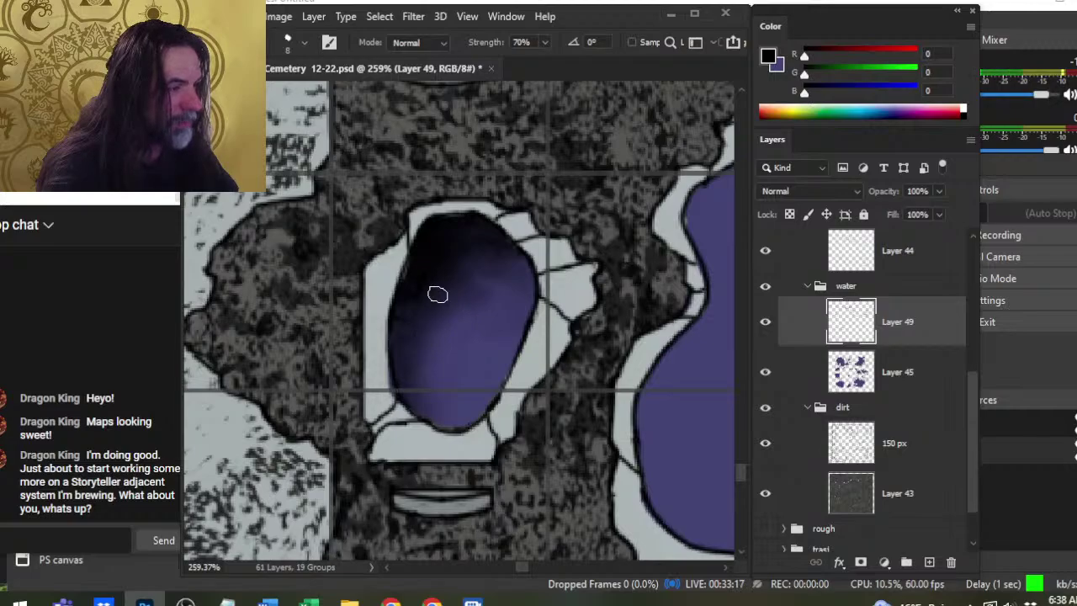
Erase stray embankment edges around the lowest upright grave on Layer 44 with the textured eraser reduced to 10 px.
{"action": "left_click", "coordinate": [915, 268]}
{"action": "key", "text": "e"}
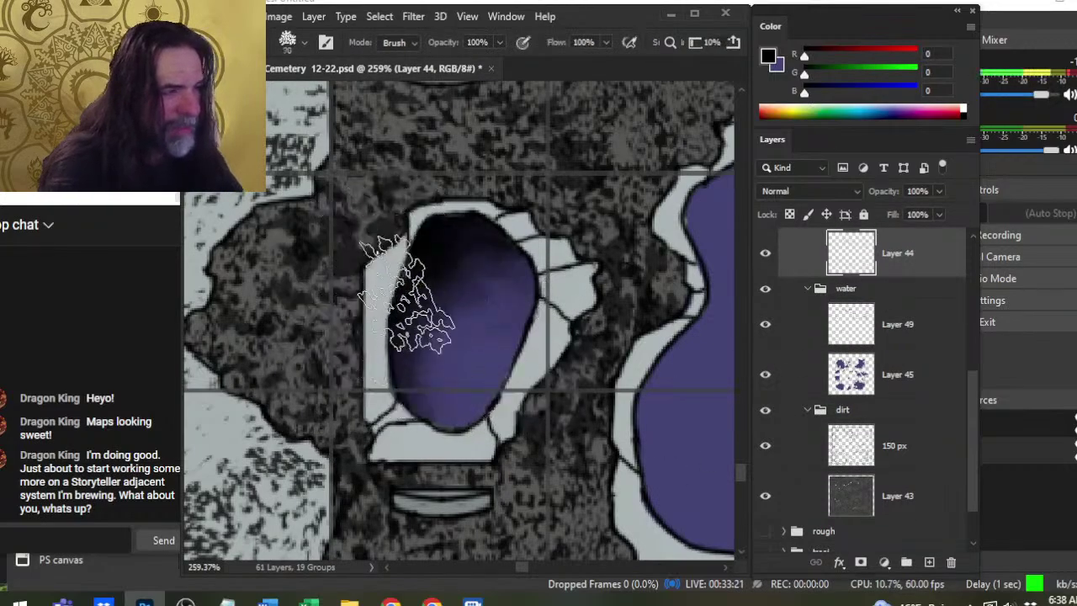
{"action": "key", "text": "bracketleft"}
{"action": "key", "text": "bracketleft"}
{"action": "key", "text": "bracketleft"}
{"action": "key", "text": "bracketleft"}
{"action": "key", "text": "bracketleft"}
{"action": "key", "text": "bracketleft"}
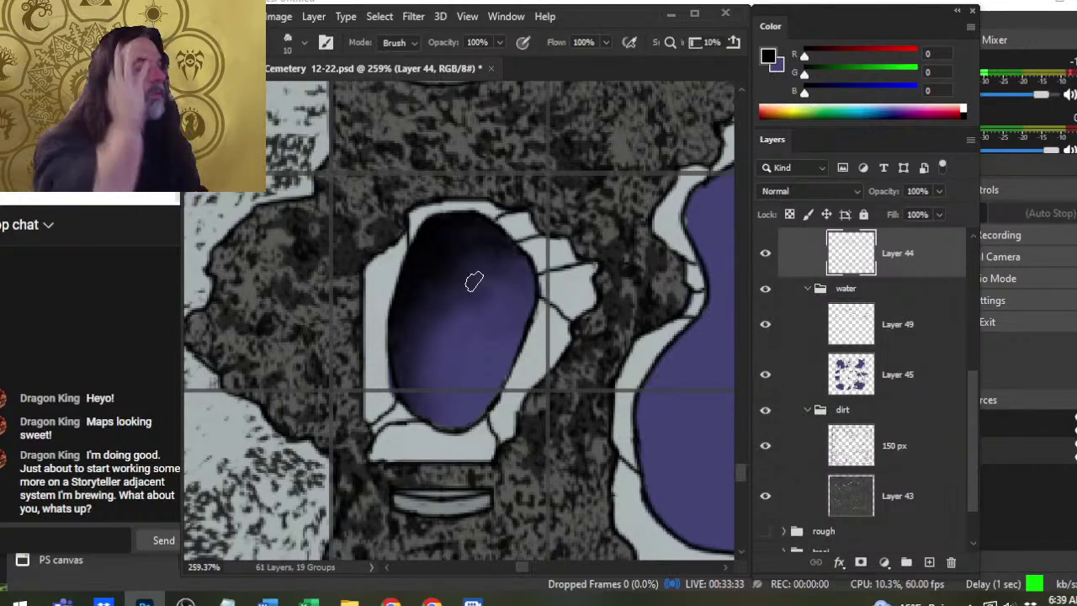
Smudge the lowest upright grave's shadow further toward its right edge on Layer 49 at 70% strength.
{"action": "left_click", "coordinate": [928, 342]}
{"action": "key", "text": "r"}
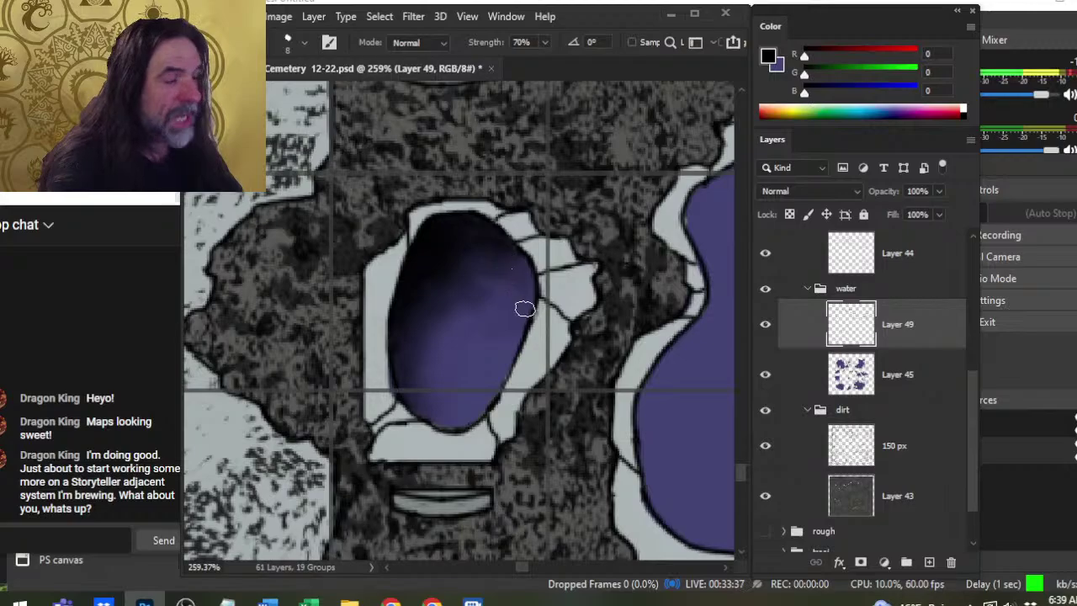
Smudge away the stray dark mark in the water of the next grave up on Layer 45.
{"action": "key", "text": "ctrl+space"}
{"action": "mouse_move", "coordinate": [543, 338]}
{"action": "left_mouse_down"}
{"action": "mouse_move", "coordinate": [474, 340]}
{"action": "mouse_move", "coordinate": [480, 358]}
{"action": "mouse_move", "coordinate": [519, 380]}
{"action": "left_mouse_up"}
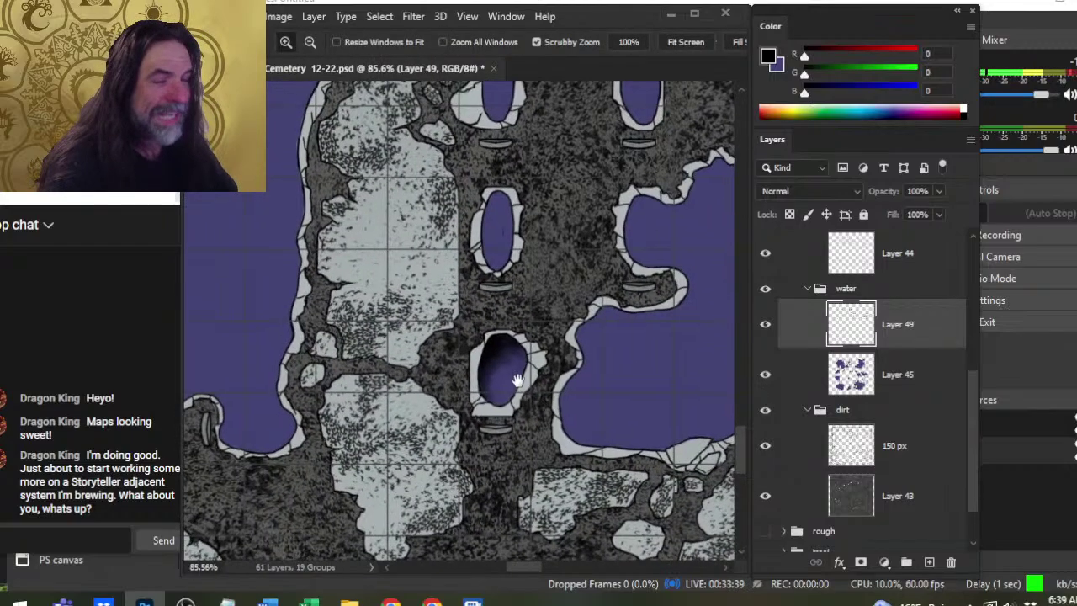
{"action": "left_click_drag", "start_coordinate": [500, 222], "coordinate": [535, 281]}
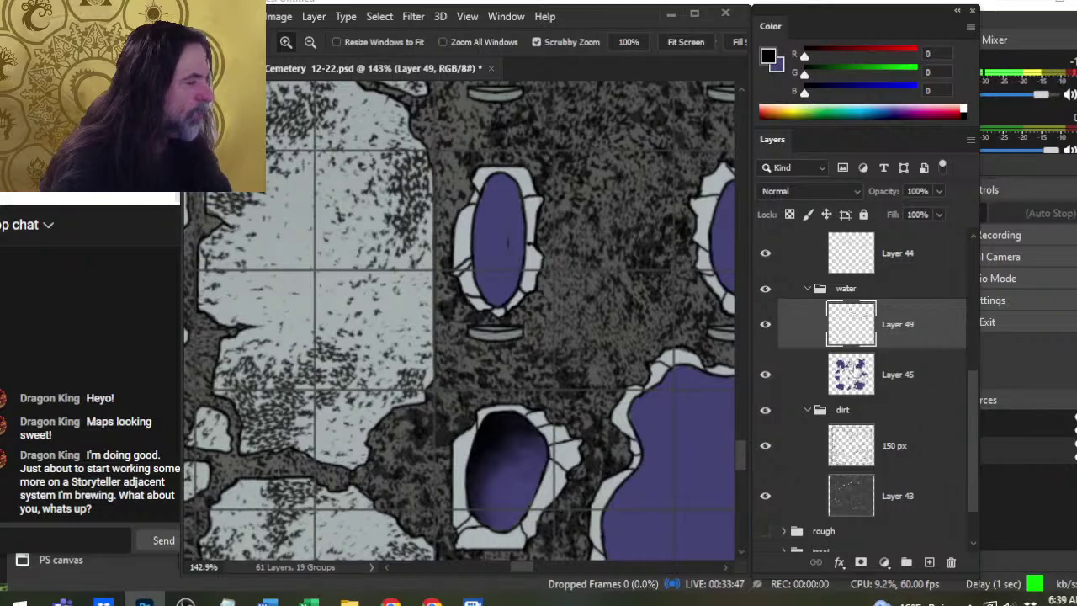
{"action": "left_click", "coordinate": [903, 376]}
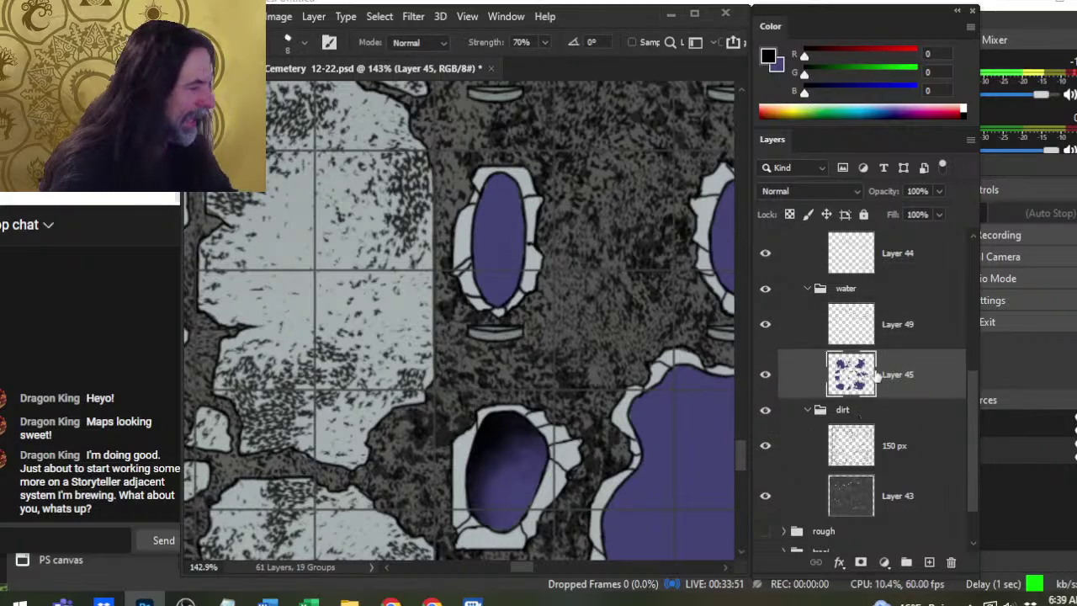
Paint a black shadow on Layer 49 over that grave's upper end and smudge it into the water at 70% strength.
{"action": "left_click", "coordinate": [872, 337]}
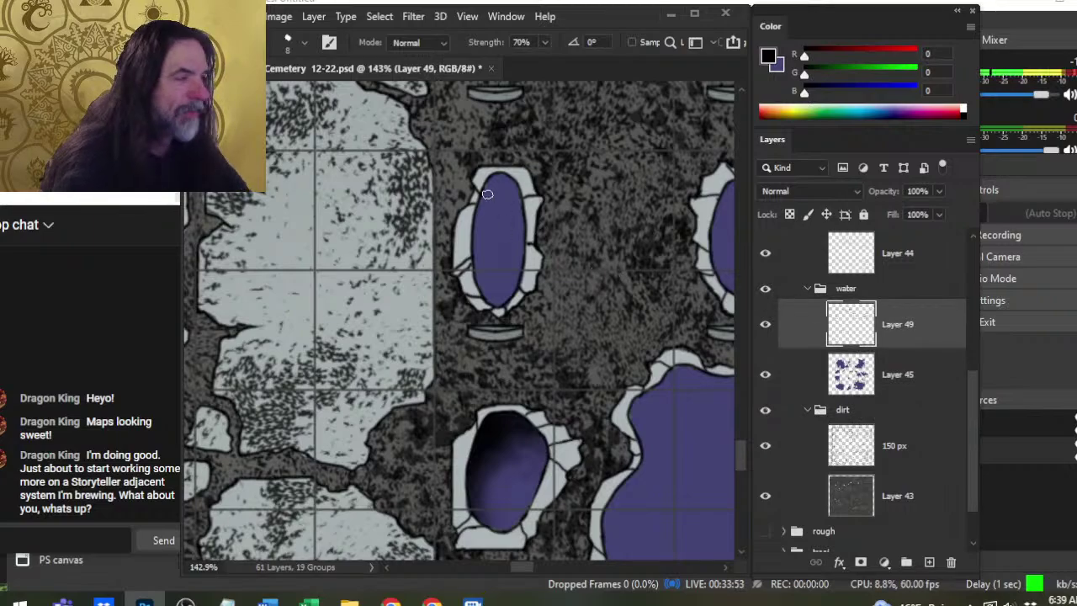
{"action": "key", "text": "z"}
{"action": "mouse_move", "coordinate": [491, 202]}
{"action": "left_mouse_down"}
{"action": "mouse_move", "coordinate": [507, 240]}
{"action": "mouse_move", "coordinate": [494, 213]}
{"action": "mouse_move", "coordinate": [481, 231]}
{"action": "mouse_move", "coordinate": [517, 191]}
{"action": "mouse_move", "coordinate": [510, 265]}
{"action": "mouse_move", "coordinate": [524, 249]}
{"action": "mouse_move", "coordinate": [524, 200]}
{"action": "left_mouse_up"}
{"action": "key", "text": "b"}
{"action": "key", "text": "r"}
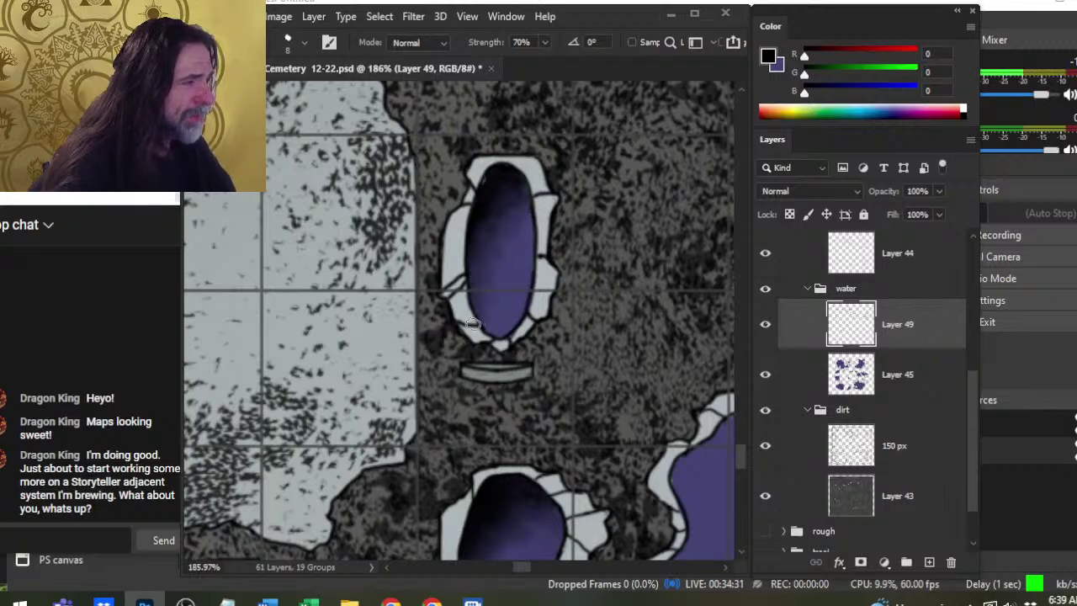
Clean the embankment edges around the newly shaded upright grave on Layer 44 with the 10 px textured eraser.
{"action": "left_click", "coordinate": [914, 263]}
{"action": "key", "text": "b"}
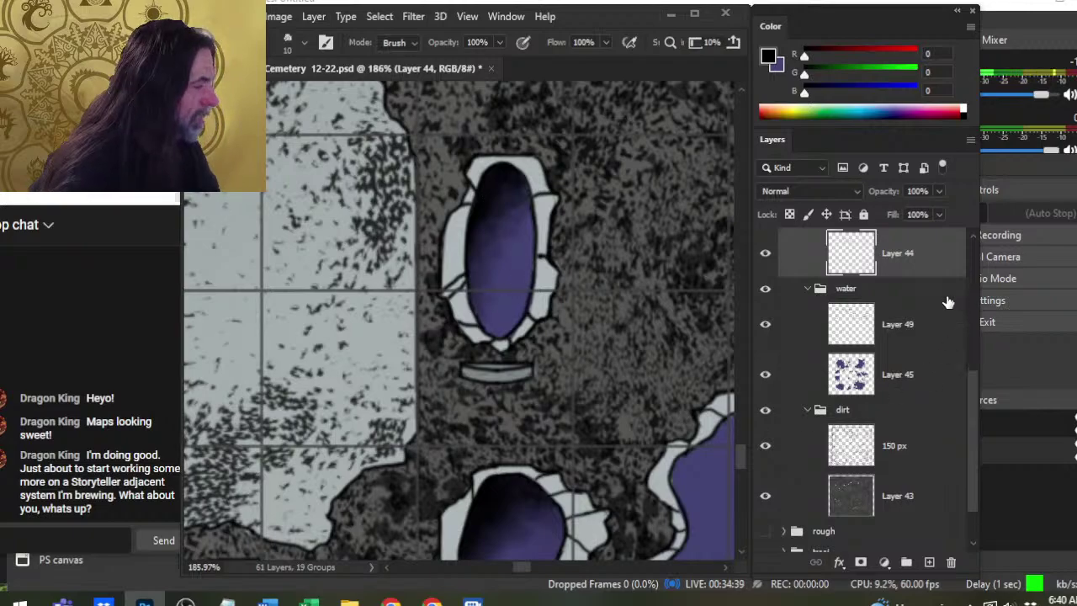
Smudge the upper part of the upright grave's black shadow further into the water on Layer 49 at 70% strength.
{"action": "left_click", "coordinate": [916, 328]}
{"action": "key", "text": "r"}
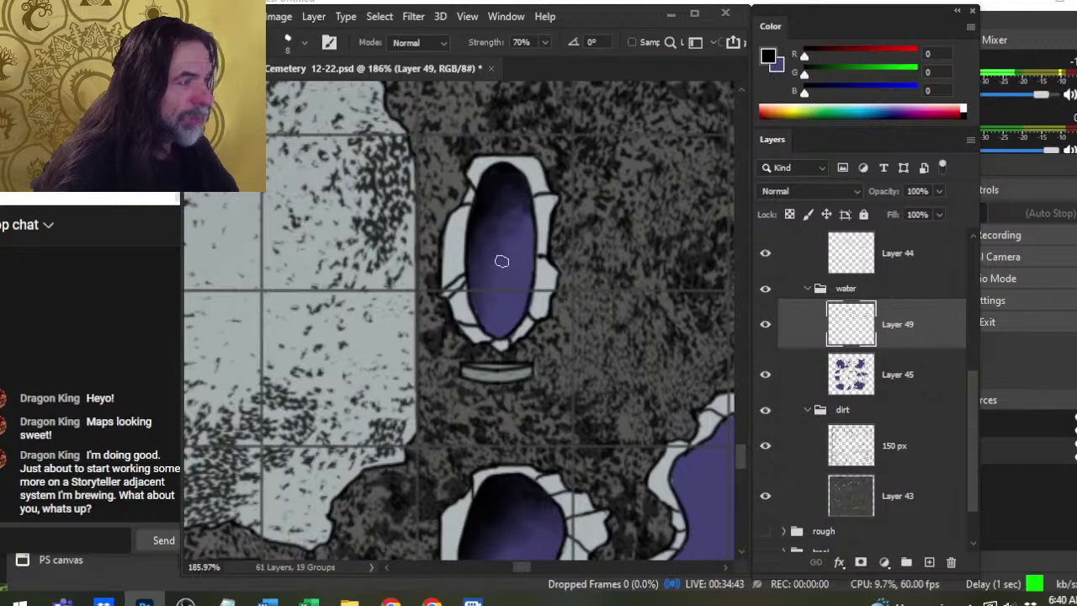
{"action": "mouse_move", "coordinate": [500, 183]}
{"action": "left_mouse_down"}
{"action": "mouse_move", "coordinate": [496, 208]}
{"action": "mouse_move", "coordinate": [495, 193]}
{"action": "mouse_move", "coordinate": [468, 235]}
{"action": "mouse_move", "coordinate": [509, 183]}
{"action": "mouse_move", "coordinate": [500, 226]}
{"action": "mouse_move", "coordinate": [514, 174]}
{"action": "mouse_move", "coordinate": [496, 195]}
{"action": "left_mouse_up"}
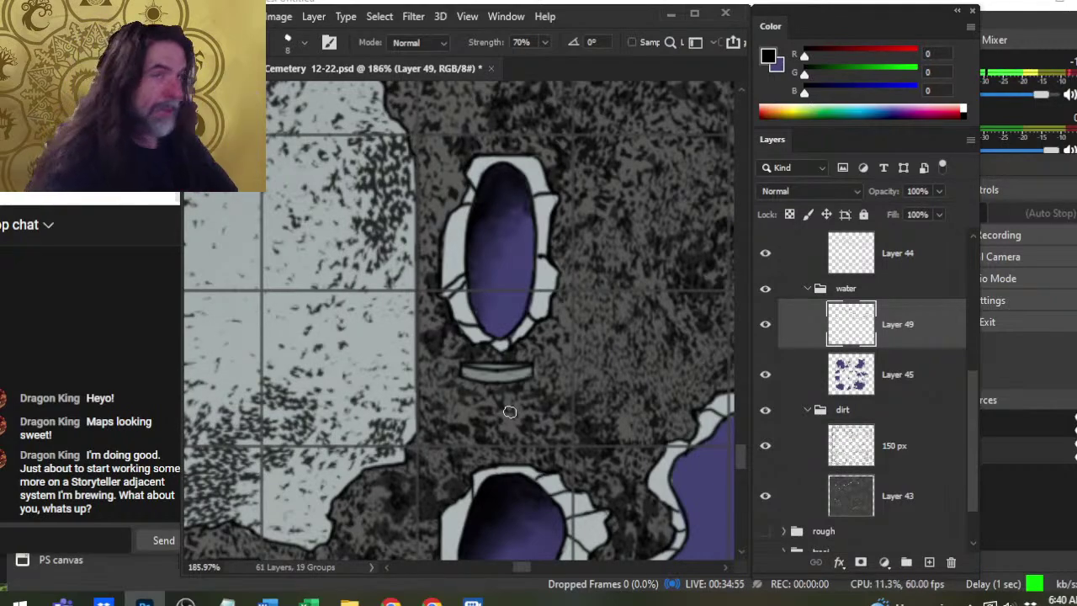
Paint a black shadow on Layer 49 in the next grave up, beside the broken stones, and smudge it into the water at 70% strength.
{"action": "key", "text": "z"}
{"action": "left_click_drag", "start_coordinate": [631, 313], "coordinate": [382, 268]}
{"action": "scroll", "coordinate": [381, 268], "scroll_direction": "up", "scroll_amount": 5}
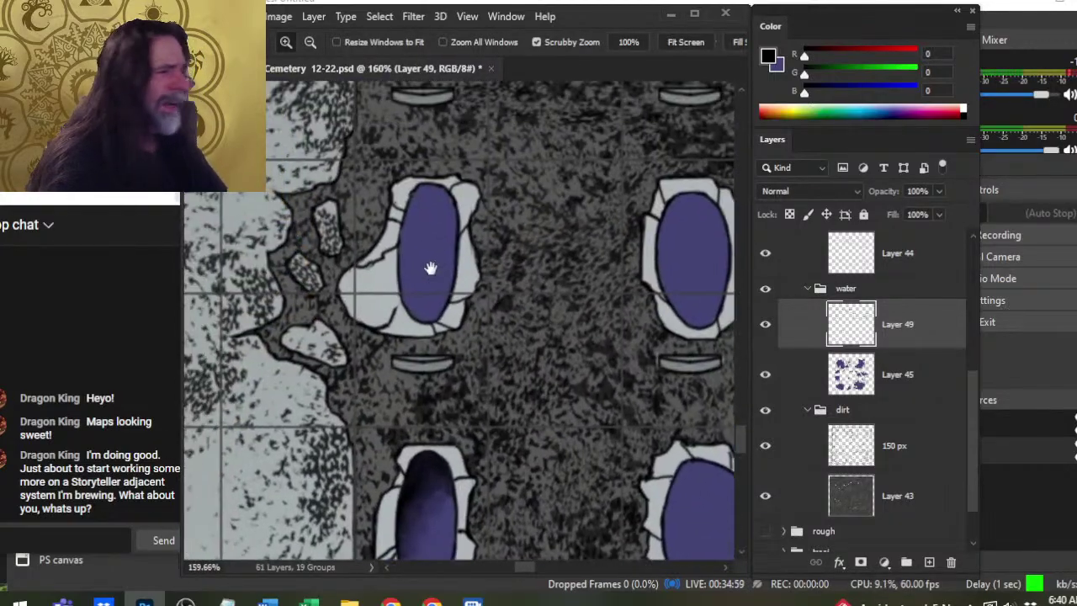
{"action": "key", "text": "b"}
{"action": "left_click_drag", "start_coordinate": [416, 209], "coordinate": [400, 295]}
{"action": "key", "text": "r"}
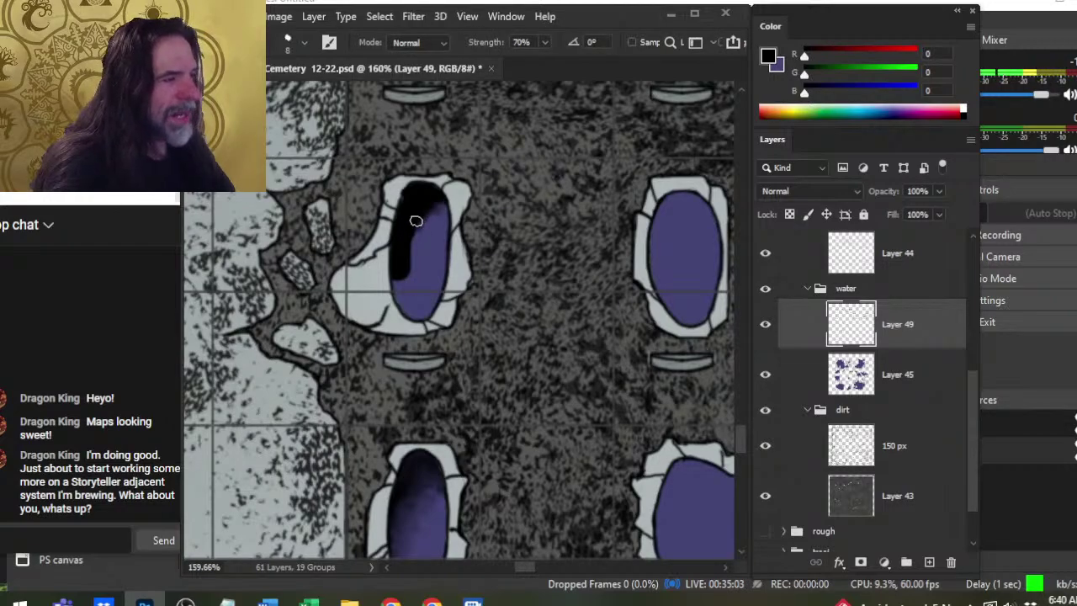
{"action": "mouse_move", "coordinate": [416, 221]}
{"action": "left_mouse_down"}
{"action": "mouse_move", "coordinate": [426, 194]}
{"action": "mouse_move", "coordinate": [410, 260]}
{"action": "left_mouse_up"}
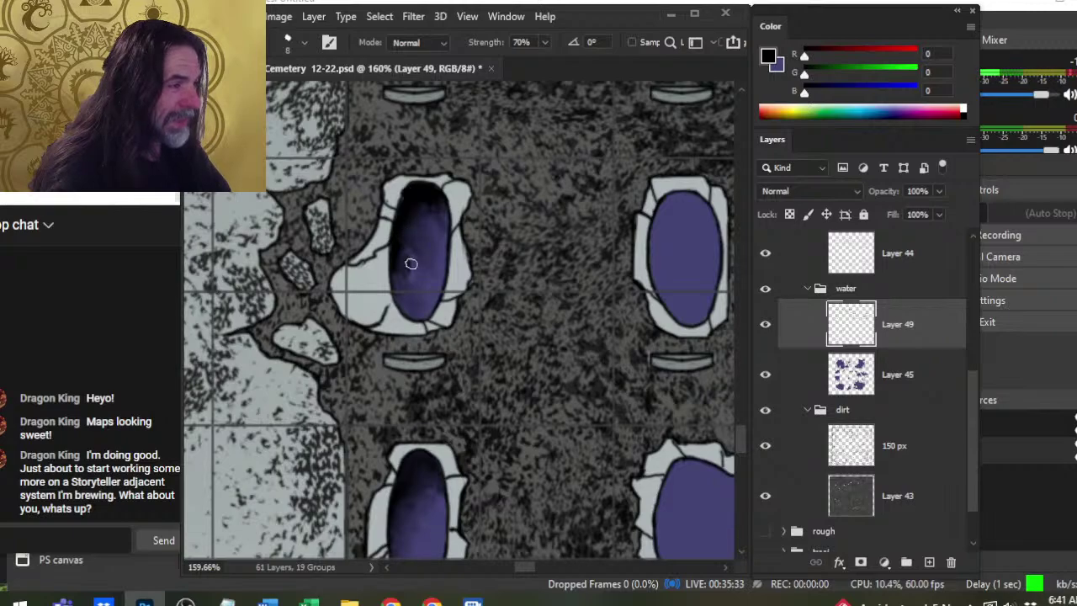
Clean the wide embankment's edges around this grave on Layer 44 with the 10 px textured eraser.
{"action": "left_click", "coordinate": [899, 374]}
{"action": "left_click", "coordinate": [909, 254]}
{"action": "key", "text": "z"}
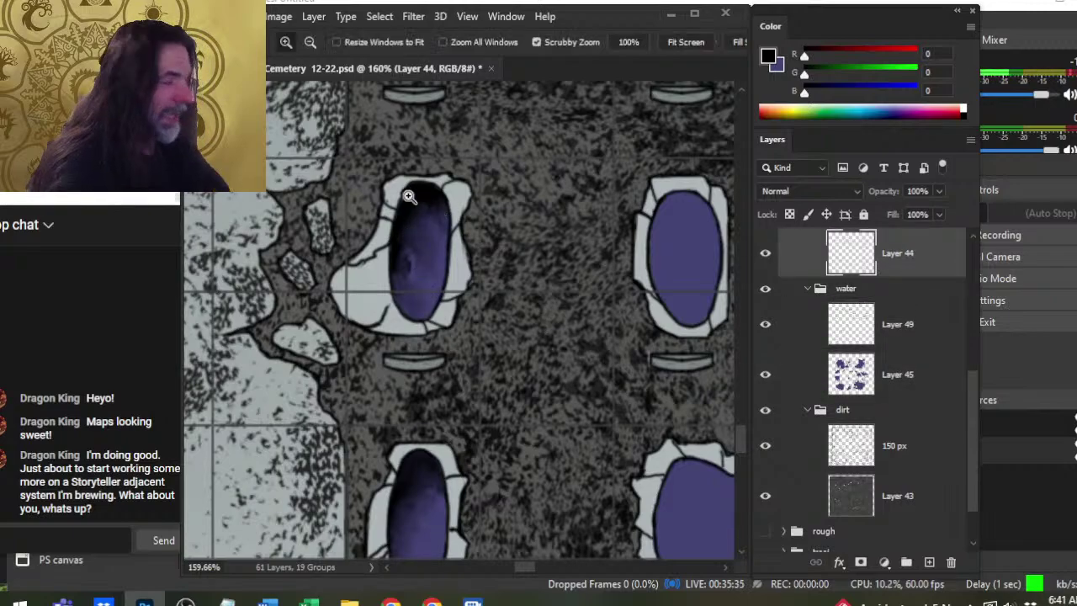
{"action": "left_click_drag", "start_coordinate": [409, 196], "coordinate": [445, 222]}
{"action": "key", "text": "e"}
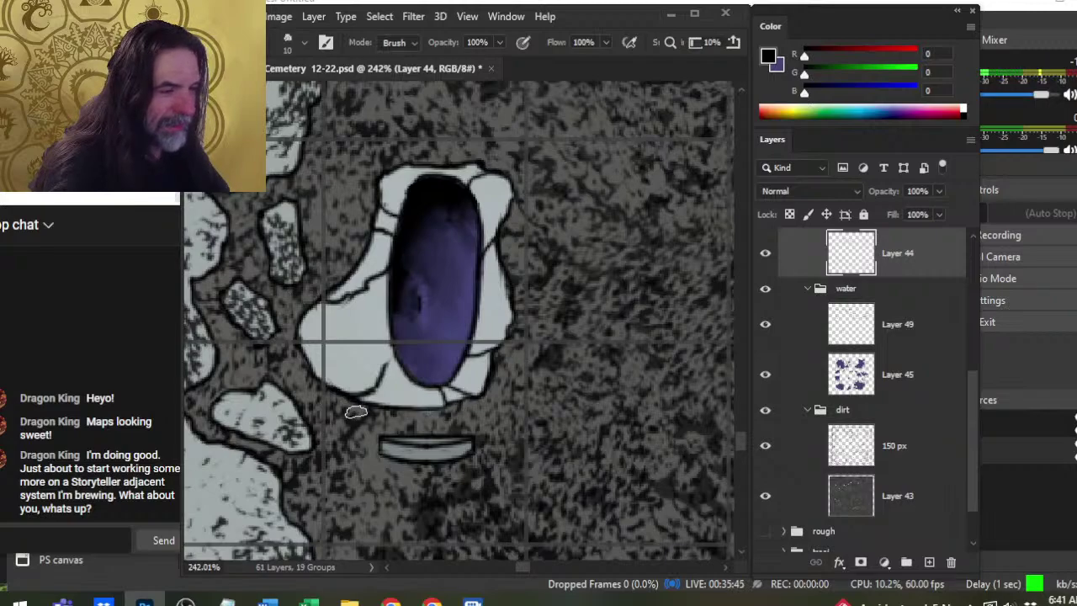
Paint a black shadow on Layer 49 along the upper and left sides of the neighbouring grave to the right.
{"action": "key", "text": "z"}
{"action": "left_click_drag", "start_coordinate": [535, 228], "coordinate": [471, 232]}
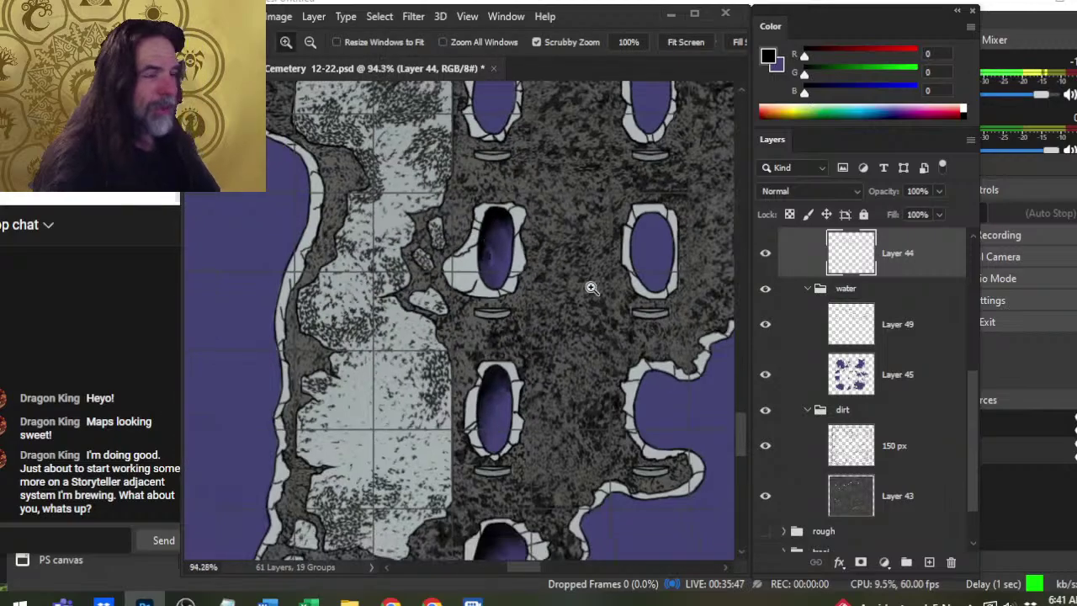
{"action": "left_click", "coordinate": [908, 323]}
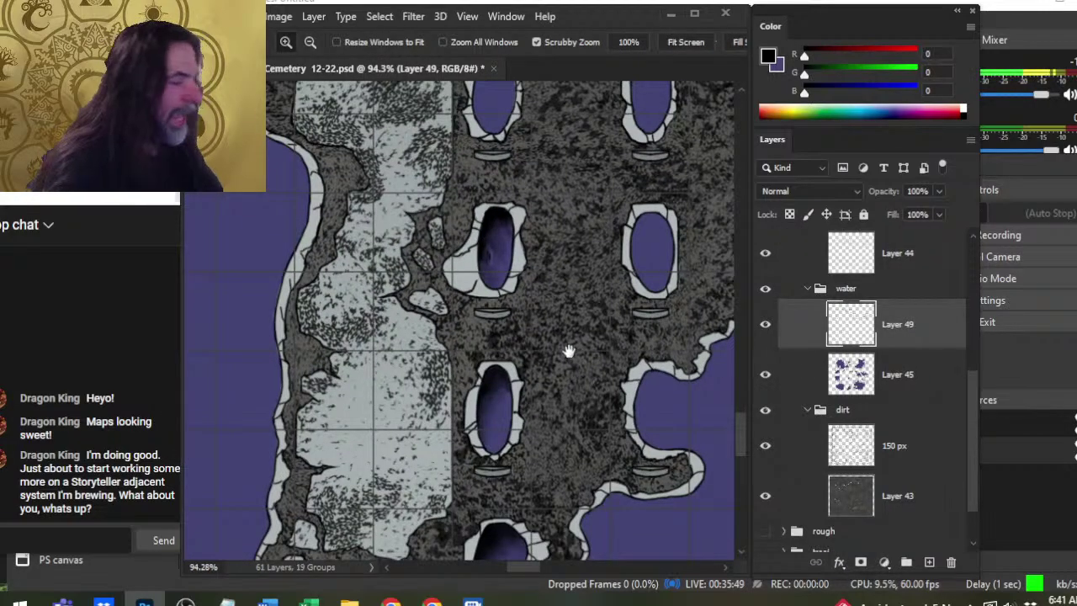
{"action": "left_click_drag", "start_coordinate": [569, 351], "coordinate": [357, 352]}
{"action": "mouse_move", "coordinate": [442, 232]}
{"action": "left_mouse_down"}
{"action": "mouse_move", "coordinate": [493, 231]}
{"action": "mouse_move", "coordinate": [446, 242]}
{"action": "mouse_move", "coordinate": [428, 290]}
{"action": "mouse_move", "coordinate": [431, 333]}
{"action": "mouse_move", "coordinate": [454, 256]}
{"action": "mouse_move", "coordinate": [488, 259]}
{"action": "mouse_move", "coordinate": [481, 251]}
{"action": "mouse_move", "coordinate": [450, 266]}
{"action": "mouse_move", "coordinate": [446, 290]}
{"action": "mouse_move", "coordinate": [476, 252]}
{"action": "mouse_move", "coordinate": [464, 262]}
{"action": "mouse_move", "coordinate": [480, 268]}
{"action": "mouse_move", "coordinate": [465, 228]}
{"action": "left_mouse_up"}
{"action": "key", "text": "b"}
Blend this grave's black shadow into the water with a 10 px smudge brush at 70% strength.
{"action": "key", "text": "r"}
{"action": "key", "text": "bracketright"}
{"action": "key", "text": "bracketright"}
{"action": "left_click_drag", "start_coordinate": [484, 276], "coordinate": [465, 229]}
{"action": "left_click_drag", "start_coordinate": [444, 312], "coordinate": [465, 229]}
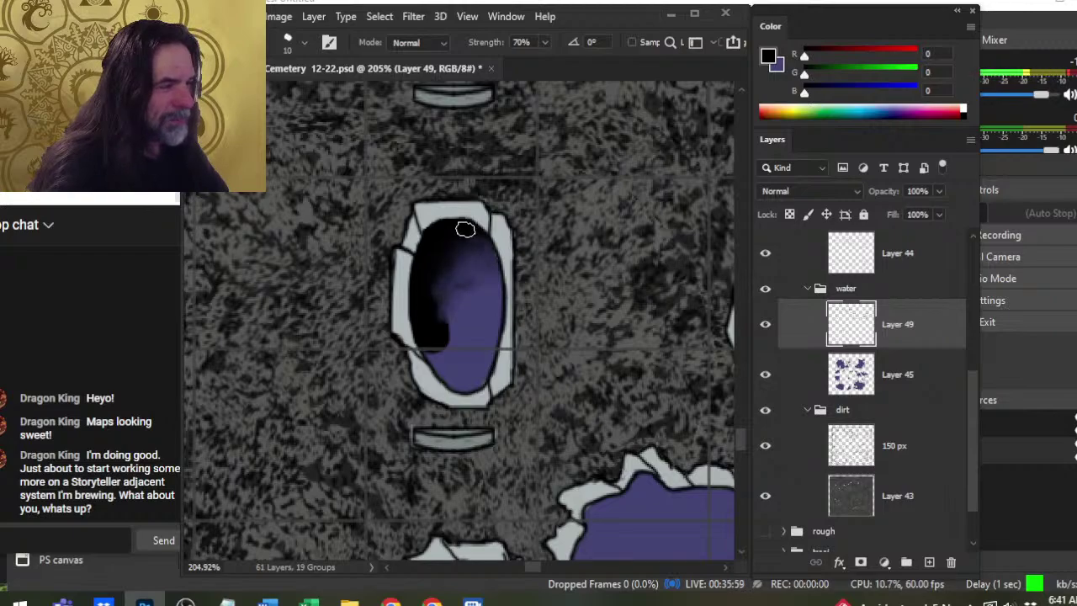
{"action": "left_click_drag", "start_coordinate": [444, 316], "coordinate": [463, 226]}
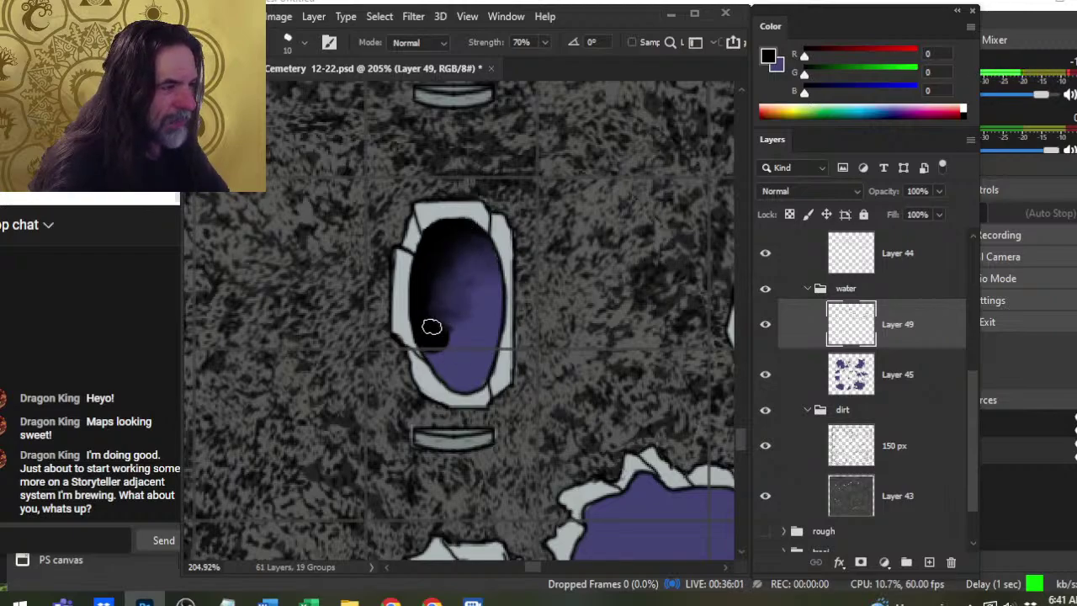
{"action": "mouse_move", "coordinate": [432, 326]}
{"action": "left_mouse_down"}
{"action": "mouse_move", "coordinate": [463, 321]}
{"action": "mouse_move", "coordinate": [458, 352]}
{"action": "mouse_move", "coordinate": [436, 360]}
{"action": "mouse_move", "coordinate": [446, 373]}
{"action": "left_mouse_up"}
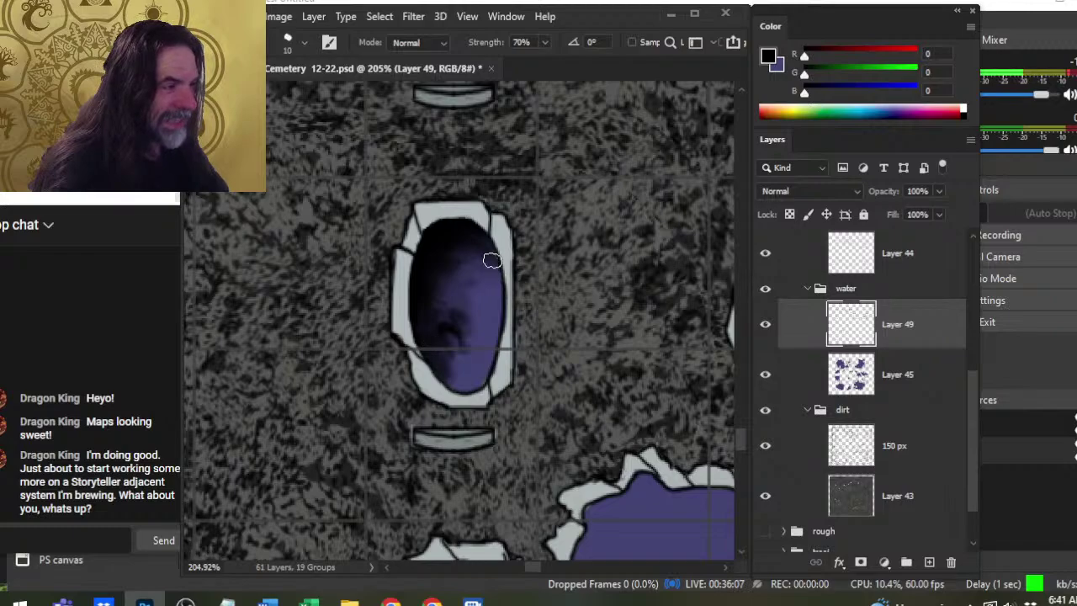
{"action": "mouse_move", "coordinate": [449, 335]}
{"action": "left_mouse_down"}
{"action": "mouse_move", "coordinate": [431, 355]}
{"action": "mouse_move", "coordinate": [470, 359]}
{"action": "mouse_move", "coordinate": [453, 332]}
{"action": "mouse_move", "coordinate": [475, 374]}
{"action": "mouse_move", "coordinate": [457, 339]}
{"action": "mouse_move", "coordinate": [466, 329]}
{"action": "mouse_move", "coordinate": [479, 342]}
{"action": "mouse_move", "coordinate": [465, 321]}
{"action": "mouse_move", "coordinate": [472, 345]}
{"action": "mouse_move", "coordinate": [492, 344]}
{"action": "mouse_move", "coordinate": [500, 306]}
{"action": "mouse_move", "coordinate": [471, 332]}
{"action": "mouse_move", "coordinate": [475, 341]}
{"action": "mouse_move", "coordinate": [469, 321]}
{"action": "mouse_move", "coordinate": [483, 322]}
{"action": "mouse_move", "coordinate": [466, 309]}
{"action": "mouse_move", "coordinate": [487, 346]}
{"action": "mouse_move", "coordinate": [465, 312]}
{"action": "mouse_move", "coordinate": [484, 345]}
{"action": "mouse_move", "coordinate": [488, 314]}
{"action": "mouse_move", "coordinate": [464, 365]}
{"action": "mouse_move", "coordinate": [458, 312]}
{"action": "mouse_move", "coordinate": [476, 363]}
{"action": "mouse_move", "coordinate": [470, 303]}
{"action": "mouse_move", "coordinate": [485, 327]}
{"action": "mouse_move", "coordinate": [476, 311]}
{"action": "mouse_move", "coordinate": [494, 313]}
{"action": "mouse_move", "coordinate": [479, 303]}
{"action": "mouse_move", "coordinate": [477, 319]}
{"action": "mouse_move", "coordinate": [474, 306]}
{"action": "mouse_move", "coordinate": [488, 292]}
{"action": "mouse_move", "coordinate": [498, 336]}
{"action": "mouse_move", "coordinate": [490, 312]}
{"action": "mouse_move", "coordinate": [486, 371]}
{"action": "mouse_move", "coordinate": [497, 312]}
{"action": "left_mouse_up"}
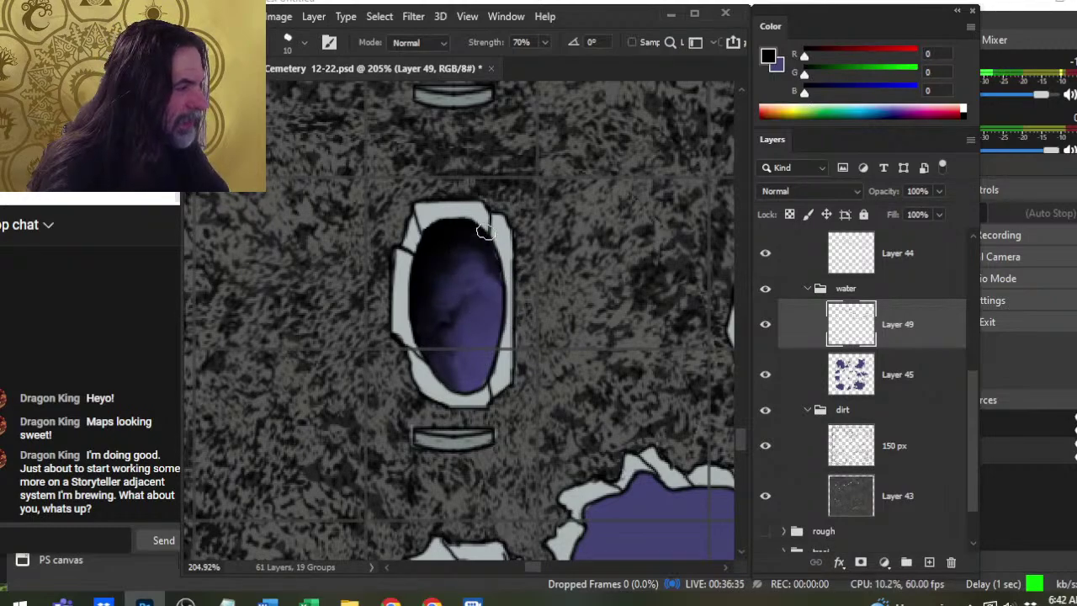
Clean this grave's embankment edges on Layer 44 with the 10 px textured eraser and retouch its shadow on Layer 49 with the 9 px Smudge tool.
{"action": "left_click", "coordinate": [933, 267]}
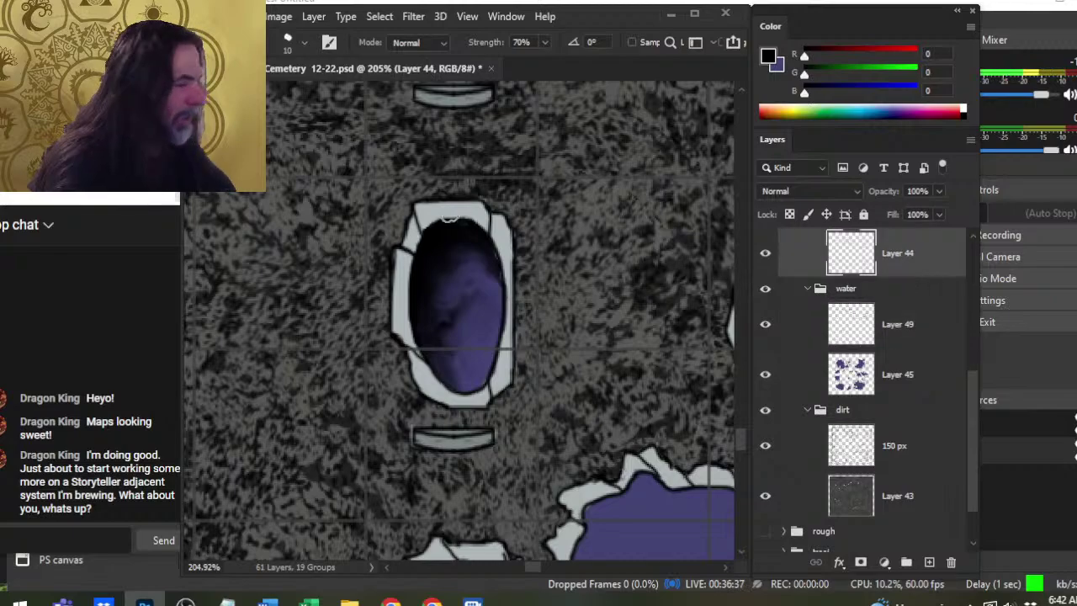
{"action": "key", "text": "b"}
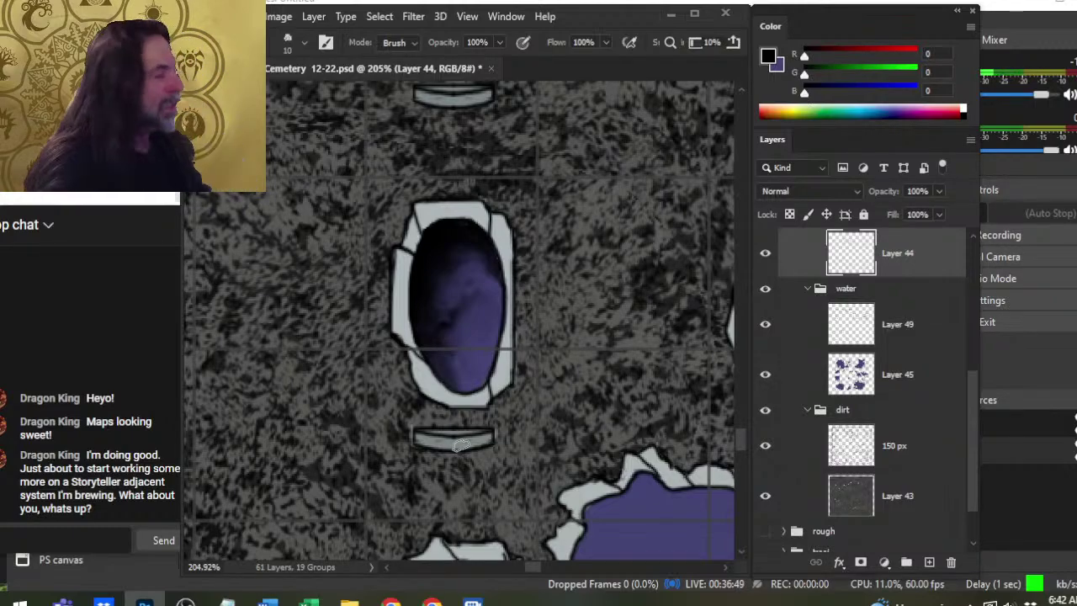
{"action": "left_click", "coordinate": [850, 334]}
{"action": "key", "text": "r"}
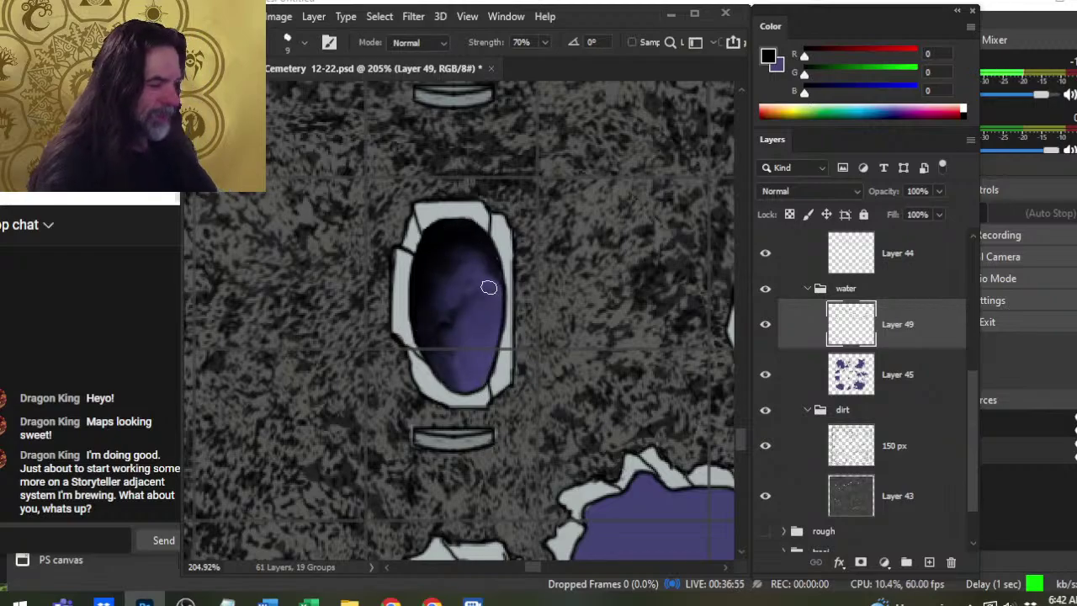
Paint a black shadow on Layer 49 over the upper end of the leftmost grave in the top row.
{"action": "key", "text": "z"}
{"action": "left_click_drag", "start_coordinate": [648, 278], "coordinate": [606, 174]}
{"action": "left_click_drag", "start_coordinate": [555, 233], "coordinate": [425, 347]}
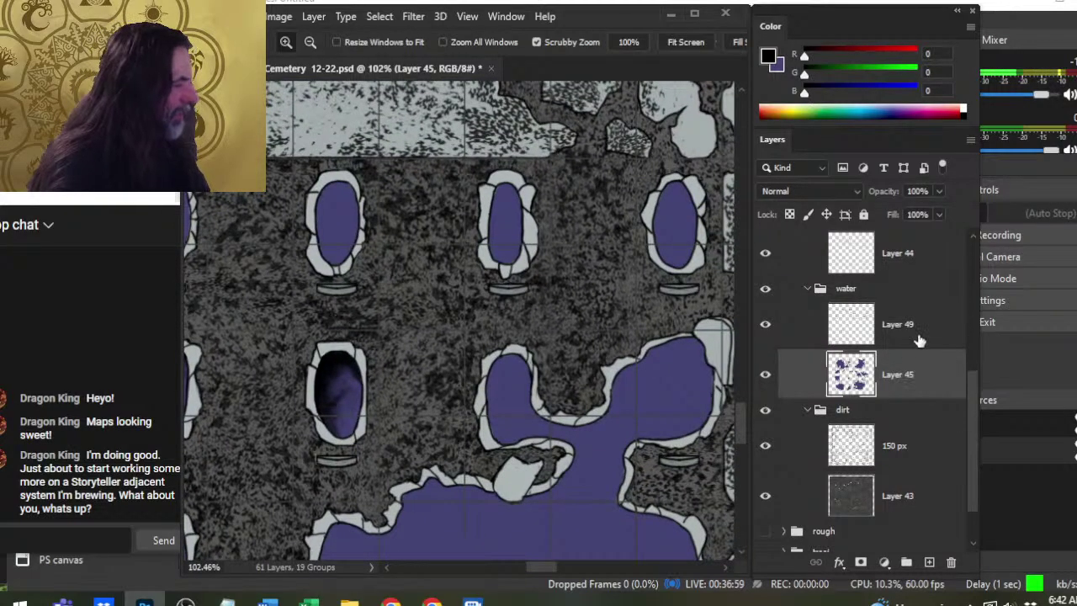
{"action": "left_click_drag", "start_coordinate": [530, 277], "coordinate": [547, 336]}
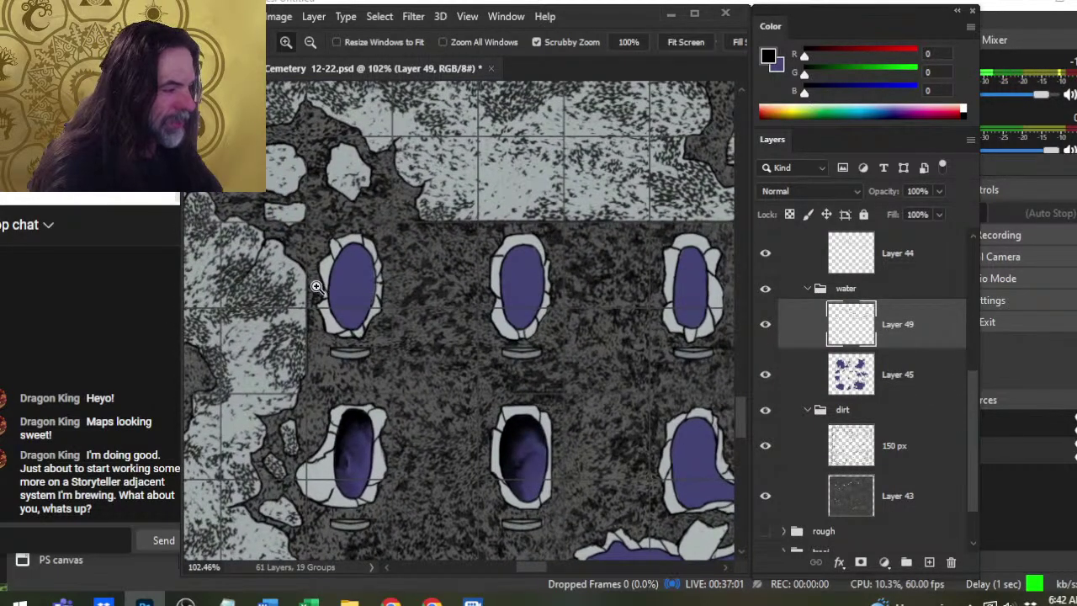
{"action": "left_click_drag", "start_coordinate": [324, 286], "coordinate": [392, 281]}
{"action": "key", "text": "b"}
{"action": "mouse_move", "coordinate": [354, 242]}
{"action": "left_mouse_down"}
{"action": "mouse_move", "coordinate": [335, 278]}
{"action": "mouse_move", "coordinate": [383, 239]}
{"action": "mouse_move", "coordinate": [381, 220]}
{"action": "mouse_move", "coordinate": [368, 233]}
{"action": "mouse_move", "coordinate": [378, 250]}
{"action": "mouse_move", "coordinate": [358, 237]}
{"action": "mouse_move", "coordinate": [367, 254]}
{"action": "mouse_move", "coordinate": [388, 251]}
{"action": "mouse_move", "coordinate": [355, 288]}
{"action": "left_mouse_up"}
Smudge the leftmost top-row grave's shadow into the water at 70% strength and clean its embankment edges on Layer 44 with the 10 px textured eraser.
{"action": "key", "text": "r"}
{"action": "mouse_move", "coordinate": [358, 237]}
{"action": "left_mouse_down"}
{"action": "mouse_move", "coordinate": [360, 212]}
{"action": "mouse_move", "coordinate": [392, 241]}
{"action": "left_mouse_up"}
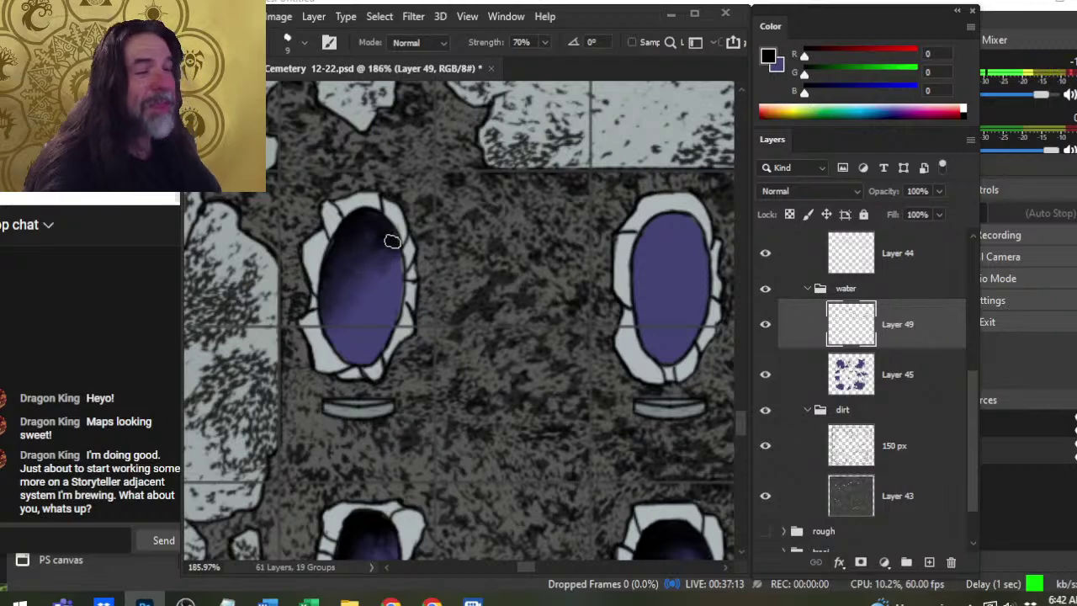
{"action": "left_click_drag", "start_coordinate": [369, 283], "coordinate": [397, 278]}
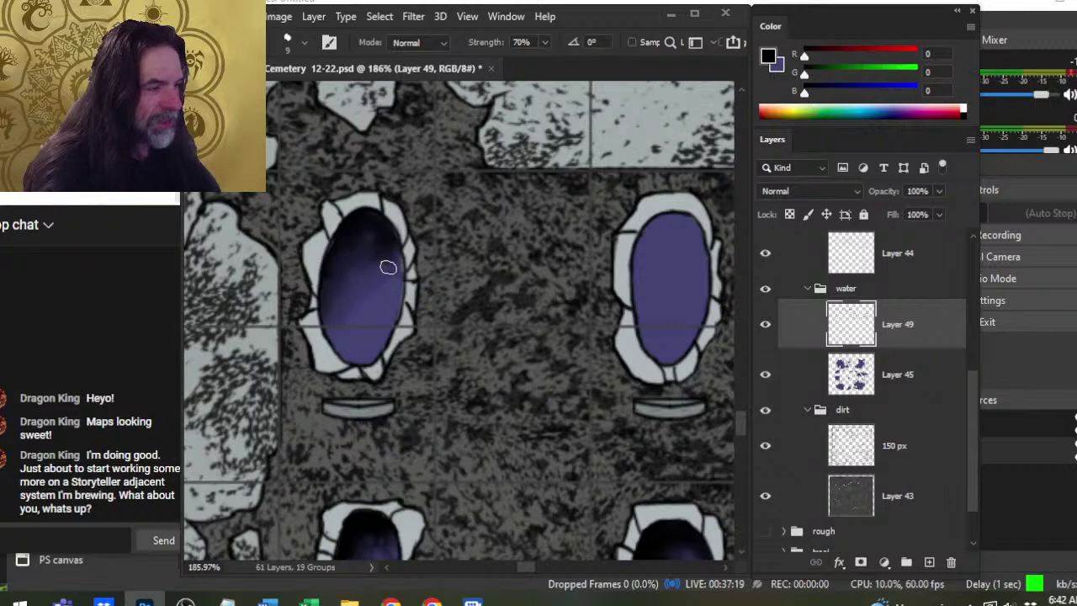
{"action": "mouse_move", "coordinate": [388, 267]}
{"action": "left_mouse_down"}
{"action": "mouse_move", "coordinate": [371, 306]}
{"action": "mouse_move", "coordinate": [343, 266]}
{"action": "mouse_move", "coordinate": [361, 272]}
{"action": "mouse_move", "coordinate": [337, 307]}
{"action": "mouse_move", "coordinate": [353, 268]}
{"action": "mouse_move", "coordinate": [388, 288]}
{"action": "mouse_move", "coordinate": [406, 277]}
{"action": "mouse_move", "coordinate": [373, 317]}
{"action": "mouse_move", "coordinate": [389, 279]}
{"action": "mouse_move", "coordinate": [397, 291]}
{"action": "mouse_move", "coordinate": [387, 253]}
{"action": "mouse_move", "coordinate": [376, 322]}
{"action": "left_mouse_up"}
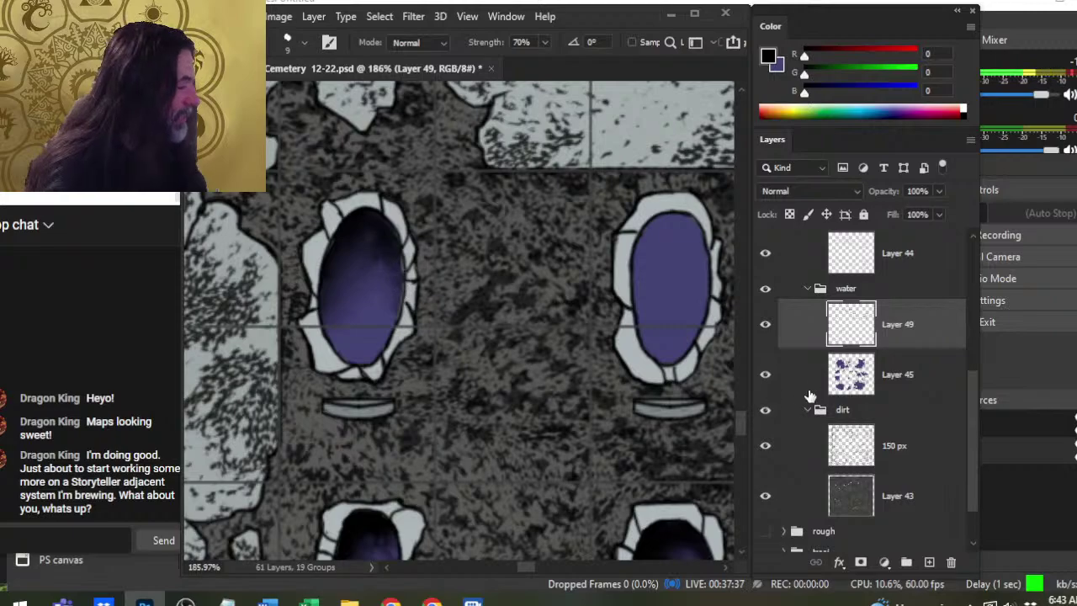
{"action": "left_click", "coordinate": [829, 265]}
{"action": "key", "text": "b"}
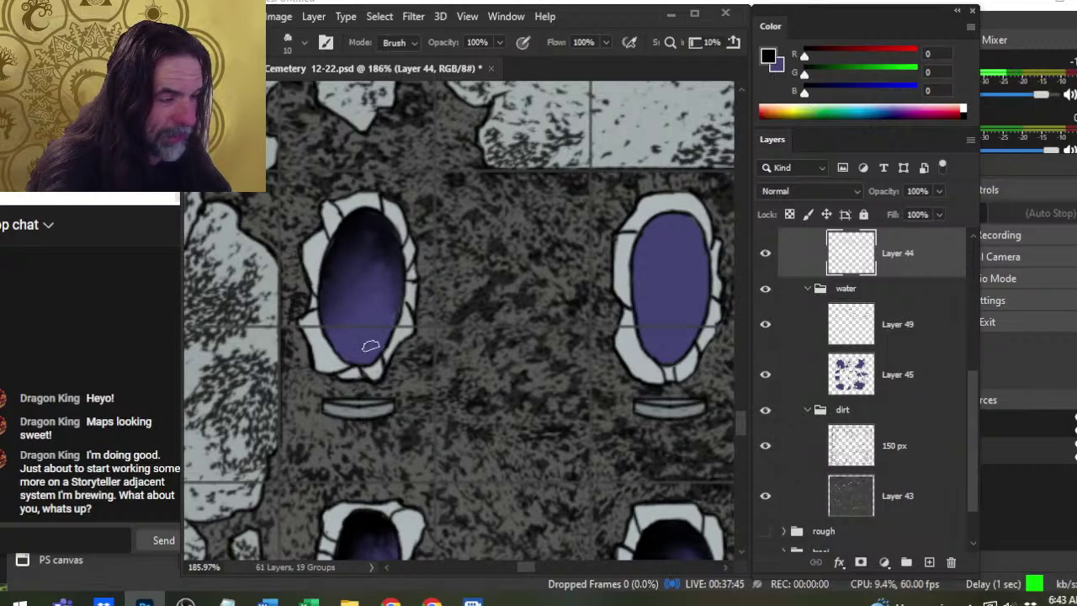
Paint a black shadow on Layer 49 in the second grave of the top row and smudge it at 70% strength.
{"action": "left_click", "coordinate": [926, 329]}
{"action": "left_click_drag", "start_coordinate": [589, 303], "coordinate": [291, 321]}
{"action": "key", "text": "b"}
{"action": "mouse_move", "coordinate": [395, 264]}
{"action": "left_mouse_down"}
{"action": "mouse_move", "coordinate": [405, 292]}
{"action": "mouse_move", "coordinate": [426, 288]}
{"action": "mouse_move", "coordinate": [413, 290]}
{"action": "mouse_move", "coordinate": [402, 261]}
{"action": "mouse_move", "coordinate": [421, 299]}
{"action": "mouse_move", "coordinate": [415, 281]}
{"action": "mouse_move", "coordinate": [384, 339]}
{"action": "mouse_move", "coordinate": [423, 309]}
{"action": "mouse_move", "coordinate": [398, 295]}
{"action": "mouse_move", "coordinate": [391, 377]}
{"action": "mouse_move", "coordinate": [378, 354]}
{"action": "left_mouse_up"}
{"action": "key", "text": "r"}
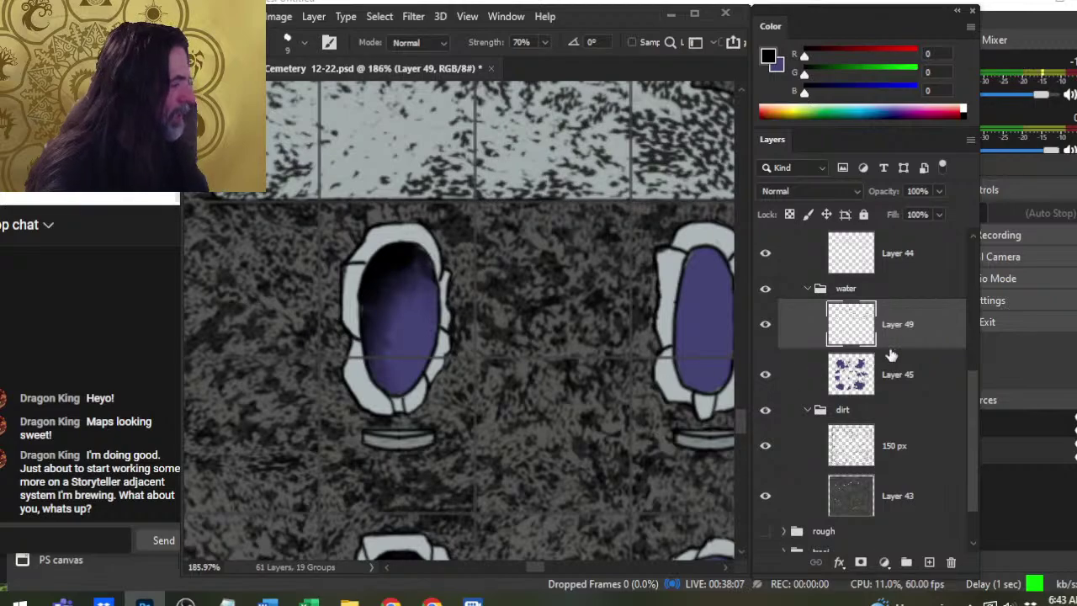
Clean the second top-row grave's embankment edges on Layer 44 and smudge its shadow further toward the right edge on Layer 49.
{"action": "left_click", "coordinate": [898, 271]}
{"action": "key", "text": "b"}
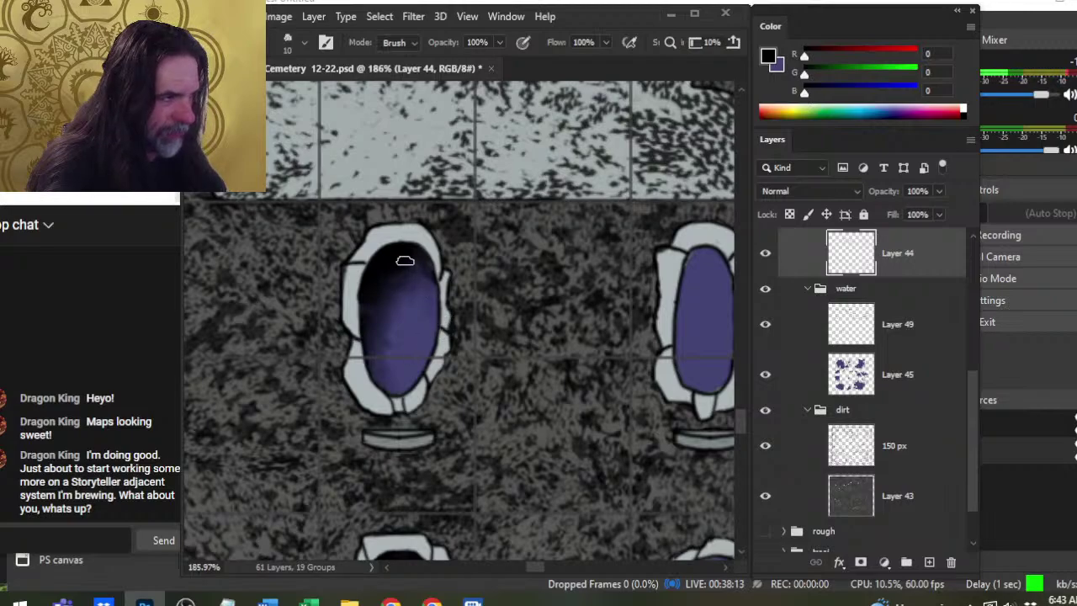
{"action": "left_click", "coordinate": [898, 345]}
{"action": "key", "text": "r"}
{"action": "left_click_drag", "start_coordinate": [439, 274], "coordinate": [428, 287]}
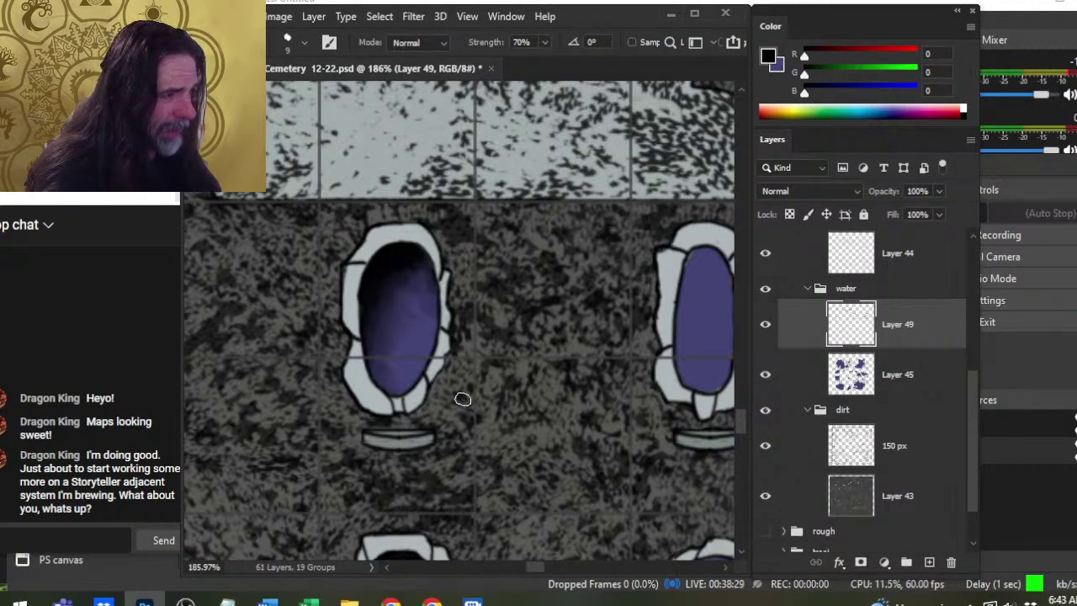
Paint a black shadow on Layer 49 in the third grave of the top row and smudge it down into the water at 70% strength.
{"action": "left_click_drag", "start_coordinate": [518, 390], "coordinate": [307, 372]}
{"action": "key", "text": "b"}
{"action": "mouse_move", "coordinate": [485, 247]}
{"action": "left_mouse_down"}
{"action": "mouse_move", "coordinate": [486, 293]}
{"action": "mouse_move", "coordinate": [497, 286]}
{"action": "mouse_move", "coordinate": [498, 238]}
{"action": "mouse_move", "coordinate": [511, 253]}
{"action": "mouse_move", "coordinate": [484, 291]}
{"action": "mouse_move", "coordinate": [473, 337]}
{"action": "left_mouse_up"}
{"action": "key", "text": "r"}
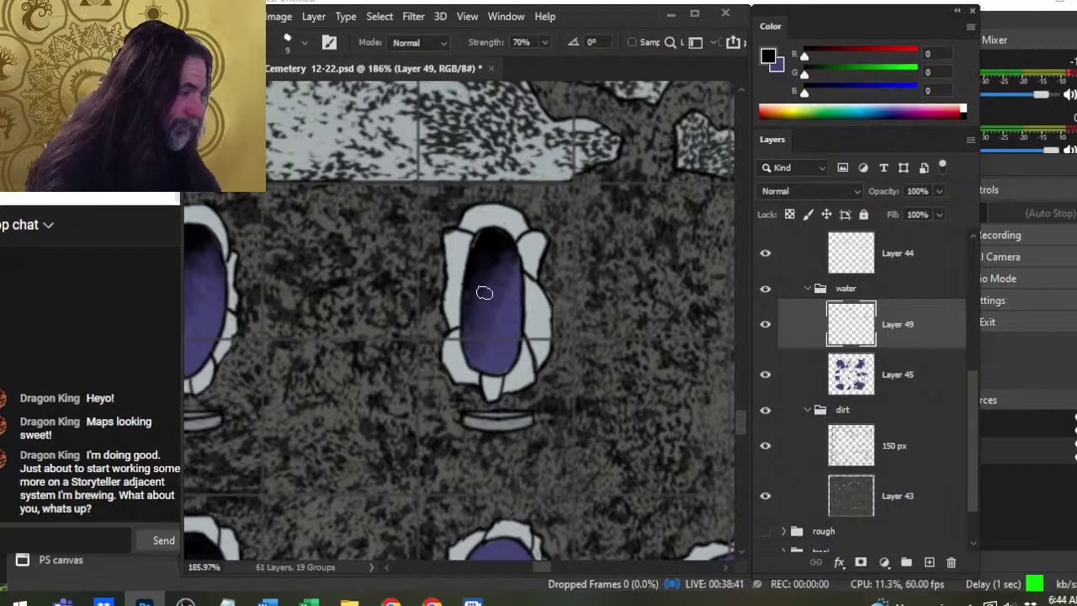
{"action": "mouse_move", "coordinate": [494, 253]}
{"action": "left_mouse_down"}
{"action": "mouse_move", "coordinate": [505, 264]}
{"action": "mouse_move", "coordinate": [469, 340]}
{"action": "left_mouse_up"}
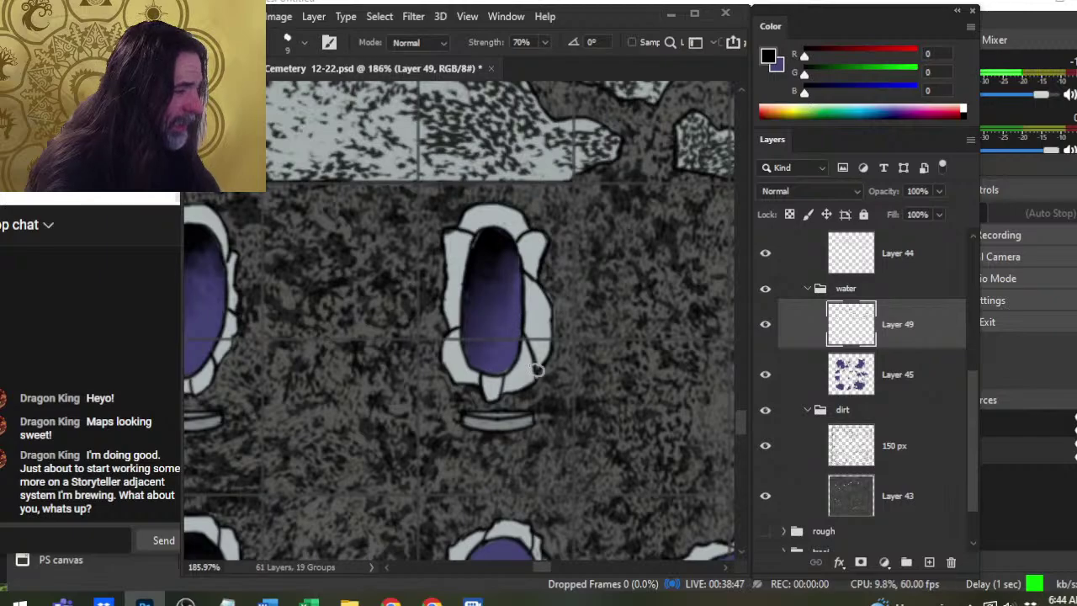
Clean the third top-row grave's embankment edges on Layer 44 with the 10 px textured eraser and touch up its lower end on Layer 49.
{"action": "left_click", "coordinate": [926, 266]}
{"action": "key", "text": "b"}
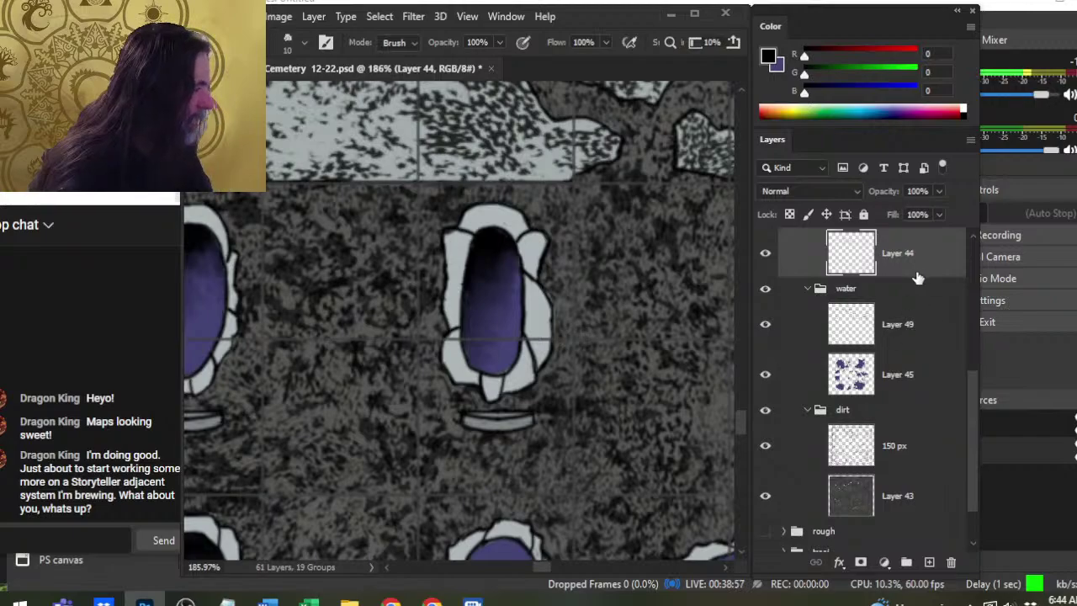
{"action": "left_click", "coordinate": [900, 335]}
{"action": "key", "text": "r"}
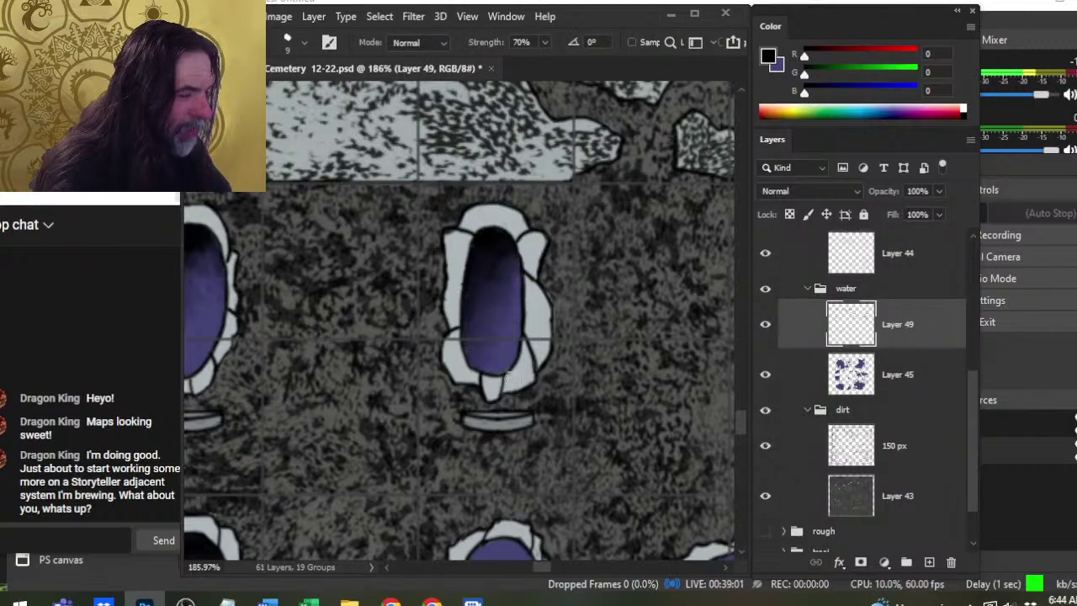
{"action": "key", "text": "e"}
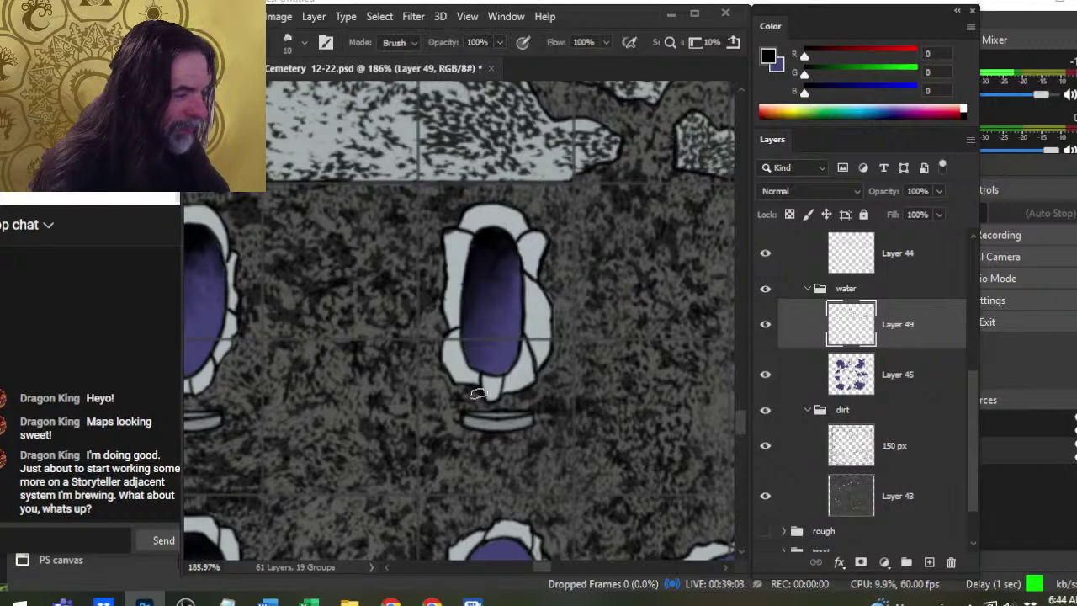
Paint a black shadow with the 20 px brush on Layer 49 in the rightmost top-row grave and smudge it at 70% strength.
{"action": "key", "text": "z"}
{"action": "left_click_drag", "start_coordinate": [565, 343], "coordinate": [494, 335]}
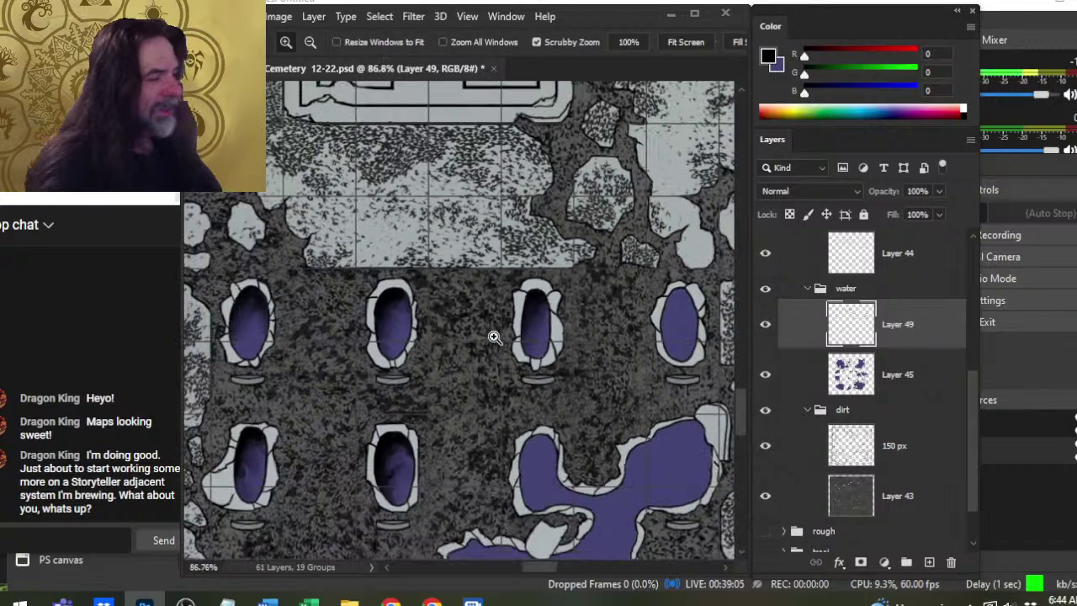
{"action": "key", "text": "space"}
{"action": "mouse_move", "coordinate": [495, 287]}
{"action": "left_mouse_down"}
{"action": "mouse_move", "coordinate": [457, 242]}
{"action": "mouse_move", "coordinate": [346, 187]}
{"action": "left_mouse_up"}
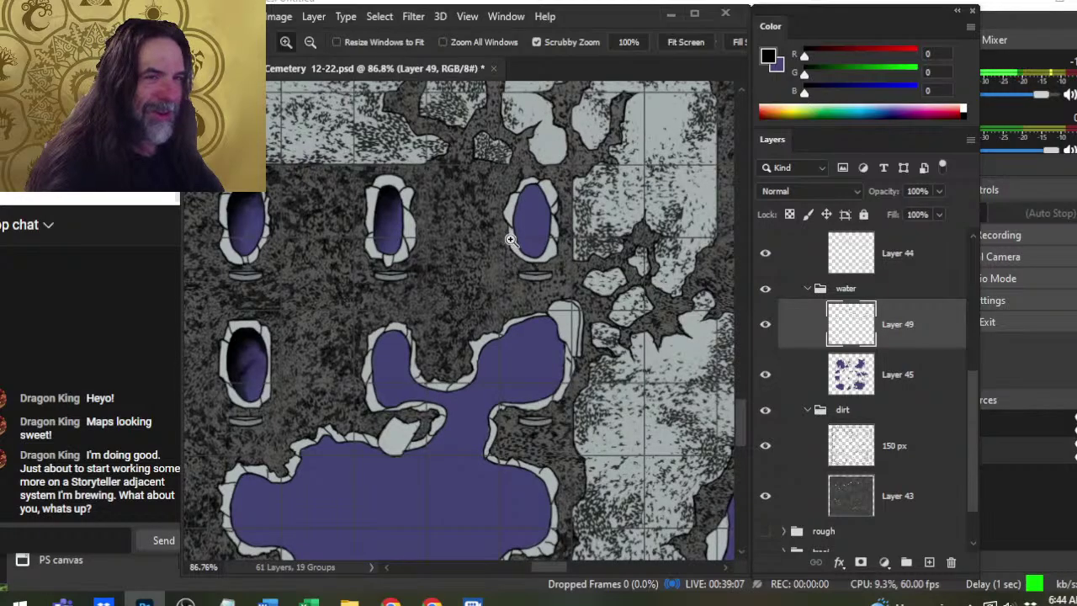
{"action": "left_click", "coordinate": [593, 228]}
{"action": "key", "text": "b"}
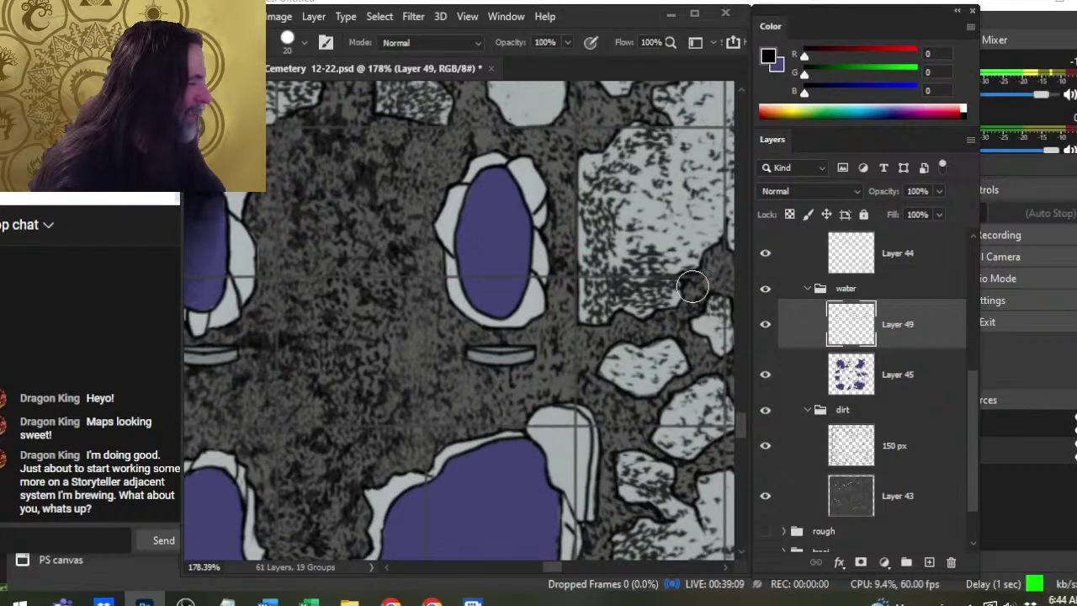
{"action": "mouse_move", "coordinate": [498, 177]}
{"action": "left_mouse_down"}
{"action": "mouse_move", "coordinate": [482, 199]}
{"action": "mouse_move", "coordinate": [470, 256]}
{"action": "left_mouse_up"}
{"action": "key", "text": "r"}
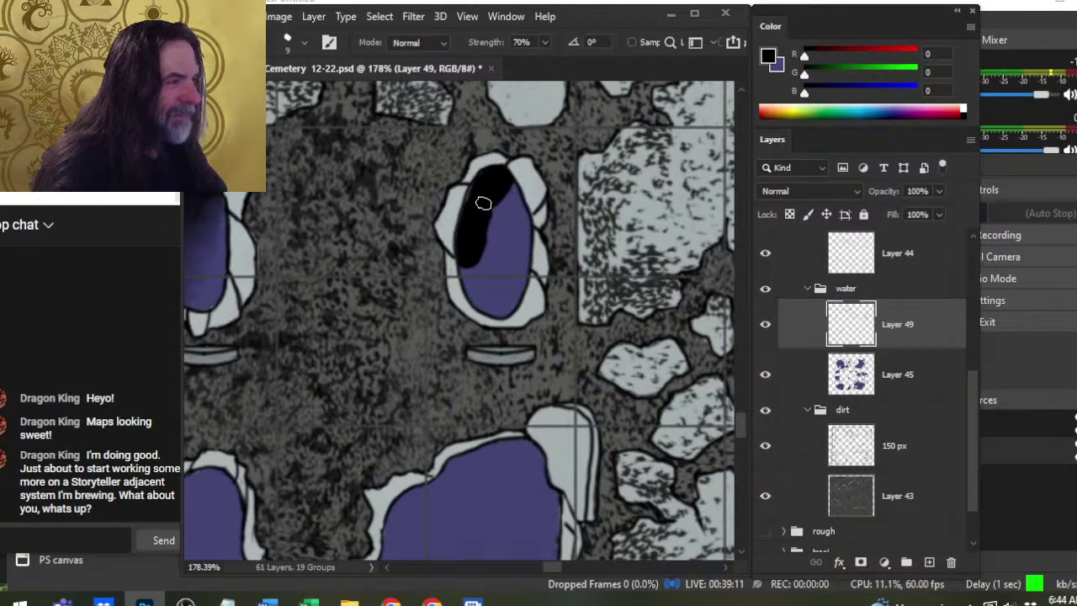
{"action": "mouse_move", "coordinate": [483, 204]}
{"action": "left_mouse_down"}
{"action": "mouse_move", "coordinate": [505, 206]}
{"action": "mouse_move", "coordinate": [483, 205]}
{"action": "mouse_move", "coordinate": [481, 188]}
{"action": "mouse_move", "coordinate": [513, 223]}
{"action": "mouse_move", "coordinate": [495, 209]}
{"action": "mouse_move", "coordinate": [474, 238]}
{"action": "mouse_move", "coordinate": [471, 224]}
{"action": "mouse_move", "coordinate": [473, 266]}
{"action": "left_mouse_up"}
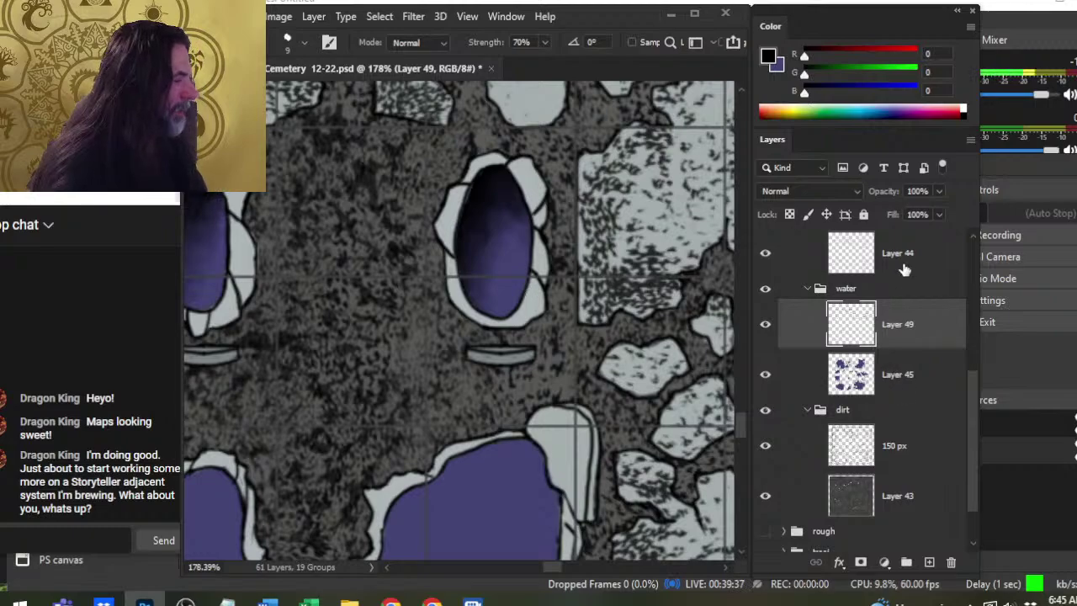
Clean the rightmost top-row grave's embankment edges on Layer 44 with the 10 px textured eraser and smudge its shadow further on Layer 49.
{"action": "left_click", "coordinate": [879, 275]}
{"action": "key", "text": "b"}
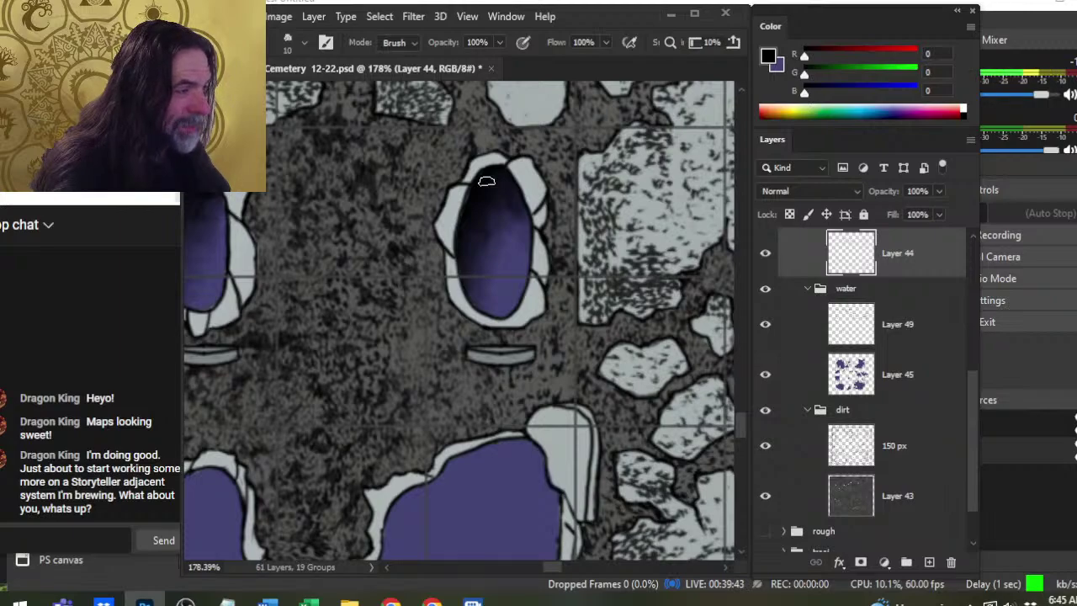
{"action": "left_click", "coordinate": [922, 337]}
{"action": "key", "text": "r"}
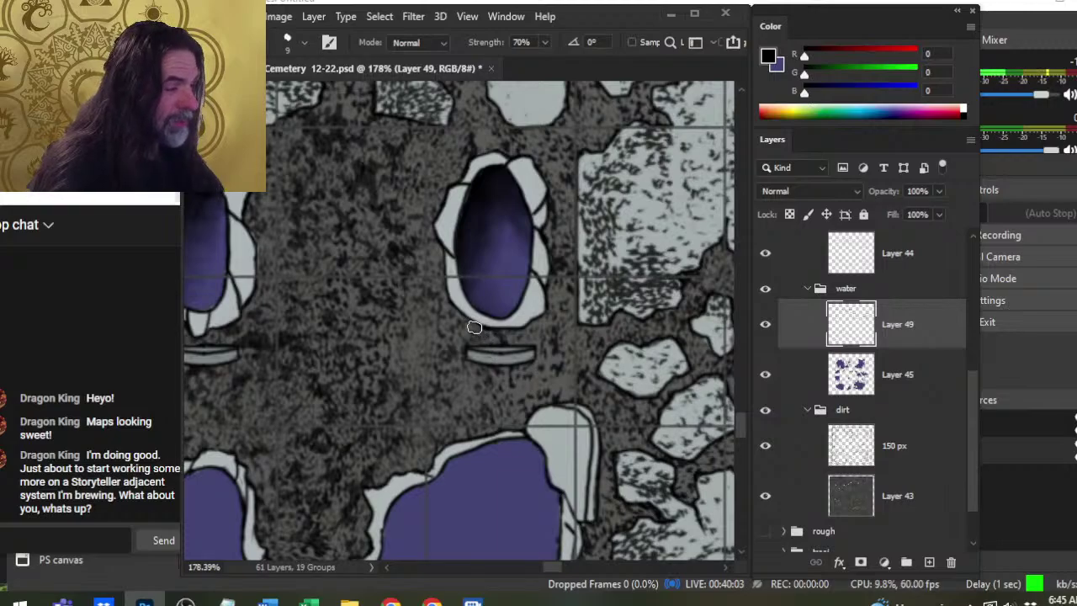
{"action": "key", "text": "e"}
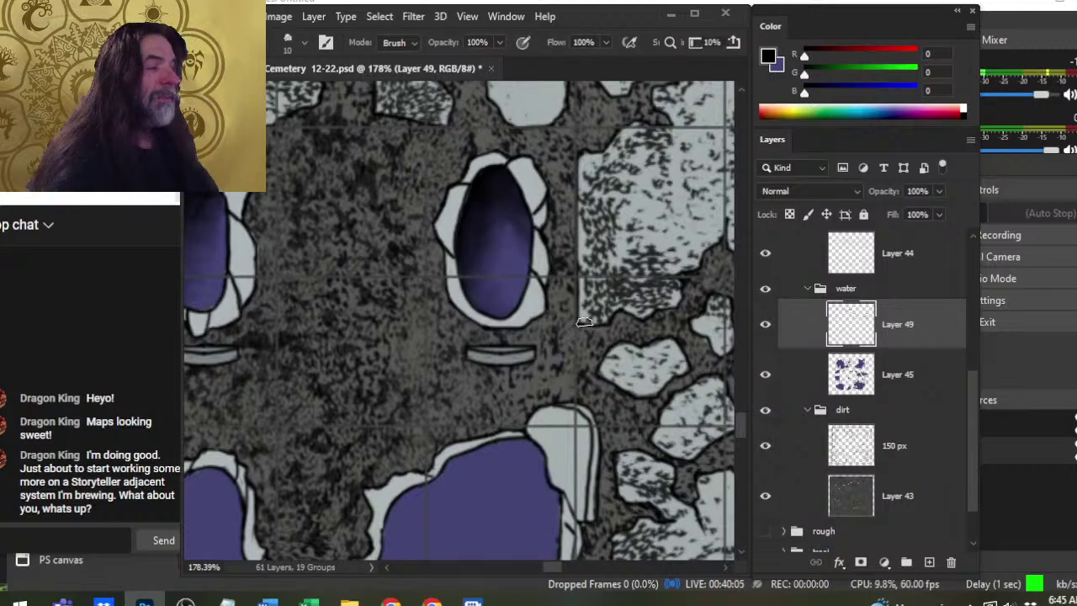
Save the cemetery map document.
{"action": "key", "text": "z"}
{"action": "left_click_drag", "start_coordinate": [586, 323], "coordinate": [508, 308]}
{"action": "left_click_drag", "start_coordinate": [494, 478], "coordinate": [525, 161]}
{"action": "left_click_drag", "start_coordinate": [460, 364], "coordinate": [512, 390]}
{"action": "left_click_drag", "start_coordinate": [608, 314], "coordinate": [530, 340]}
{"action": "left_click_drag", "start_coordinate": [518, 393], "coordinate": [513, 366]}
{"action": "key", "text": "ctrl+s"}
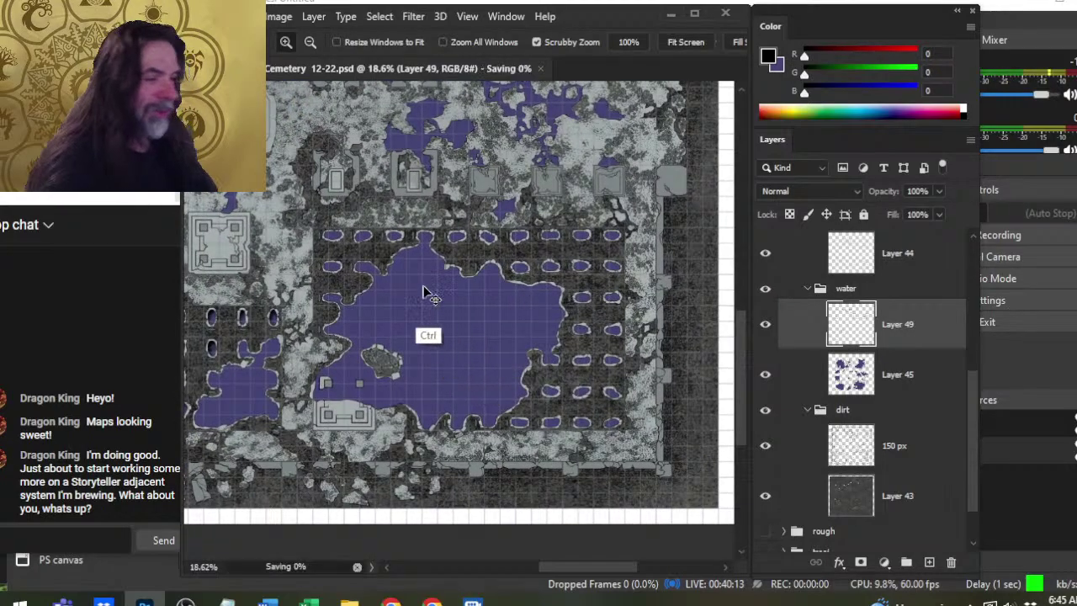
Shade the leftmost second-row grave beside the large pool in black on Layer 49 and smudge it with a 20 px tip at 70% strength.
{"action": "left_click_drag", "start_coordinate": [332, 255], "coordinate": [436, 283]}
{"action": "mouse_move", "coordinate": [361, 286]}
{"action": "left_mouse_down"}
{"action": "mouse_move", "coordinate": [397, 296]}
{"action": "mouse_move", "coordinate": [387, 286]}
{"action": "mouse_move", "coordinate": [473, 287]}
{"action": "left_mouse_up"}
{"action": "mouse_move", "coordinate": [342, 315]}
{"action": "left_mouse_down"}
{"action": "mouse_move", "coordinate": [381, 318]}
{"action": "mouse_move", "coordinate": [360, 319]}
{"action": "mouse_move", "coordinate": [363, 304]}
{"action": "mouse_move", "coordinate": [399, 324]}
{"action": "mouse_move", "coordinate": [366, 350]}
{"action": "mouse_move", "coordinate": [387, 329]}
{"action": "mouse_move", "coordinate": [382, 316]}
{"action": "mouse_move", "coordinate": [412, 305]}
{"action": "mouse_move", "coordinate": [415, 331]}
{"action": "mouse_move", "coordinate": [398, 315]}
{"action": "mouse_move", "coordinate": [412, 311]}
{"action": "mouse_move", "coordinate": [428, 335]}
{"action": "mouse_move", "coordinate": [409, 310]}
{"action": "mouse_move", "coordinate": [432, 317]}
{"action": "mouse_move", "coordinate": [400, 340]}
{"action": "mouse_move", "coordinate": [399, 314]}
{"action": "mouse_move", "coordinate": [364, 352]}
{"action": "mouse_move", "coordinate": [364, 330]}
{"action": "mouse_move", "coordinate": [378, 315]}
{"action": "mouse_move", "coordinate": [407, 319]}
{"action": "mouse_move", "coordinate": [395, 304]}
{"action": "mouse_move", "coordinate": [417, 331]}
{"action": "mouse_move", "coordinate": [413, 308]}
{"action": "mouse_move", "coordinate": [420, 330]}
{"action": "mouse_move", "coordinate": [409, 320]}
{"action": "mouse_move", "coordinate": [405, 349]}
{"action": "mouse_move", "coordinate": [419, 316]}
{"action": "mouse_move", "coordinate": [396, 384]}
{"action": "mouse_move", "coordinate": [411, 324]}
{"action": "mouse_move", "coordinate": [426, 316]}
{"action": "mouse_move", "coordinate": [376, 347]}
{"action": "mouse_move", "coordinate": [366, 330]}
{"action": "mouse_move", "coordinate": [377, 324]}
{"action": "mouse_move", "coordinate": [381, 353]}
{"action": "left_mouse_up"}
{"action": "key", "text": "r"}
{"action": "key", "text": "bracketright"}
{"action": "key", "text": "bracketright"}
{"action": "key", "text": "bracketright"}
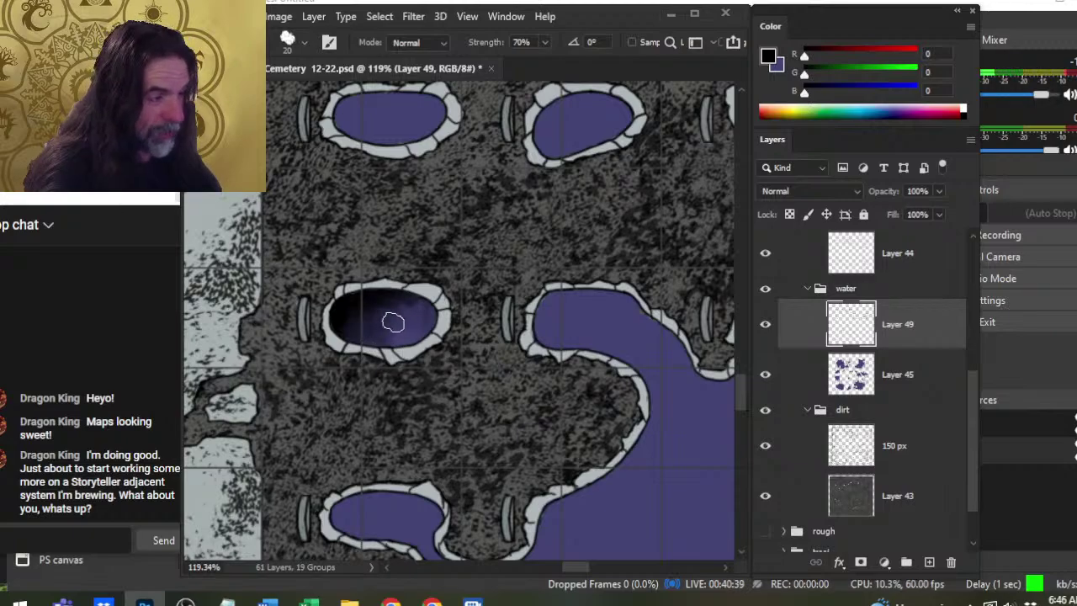
{"action": "mouse_move", "coordinate": [393, 323]}
{"action": "left_mouse_down"}
{"action": "mouse_move", "coordinate": [421, 319]}
{"action": "mouse_move", "coordinate": [408, 306]}
{"action": "left_mouse_up"}
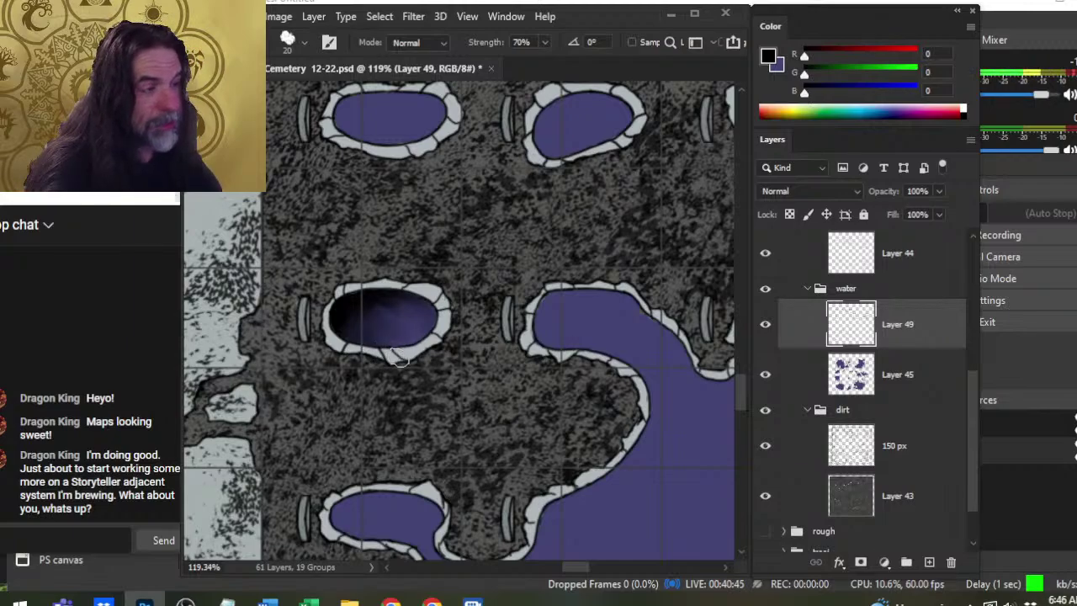
{"action": "left_click_drag", "start_coordinate": [374, 353], "coordinate": [357, 334]}
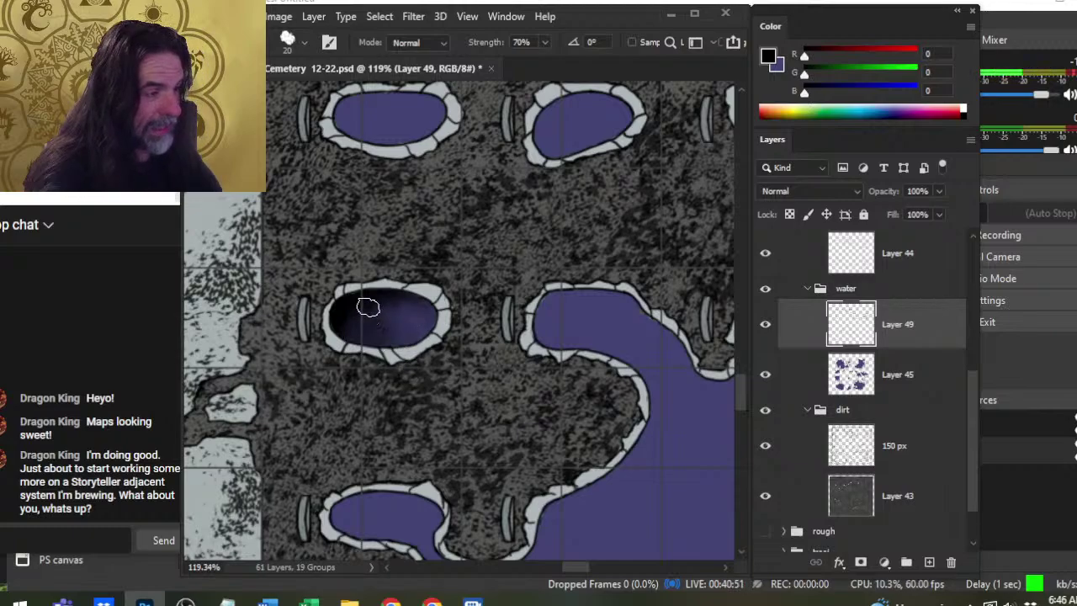
{"action": "mouse_move", "coordinate": [356, 315]}
{"action": "left_mouse_down"}
{"action": "mouse_move", "coordinate": [373, 373]}
{"action": "mouse_move", "coordinate": [353, 313]}
{"action": "mouse_move", "coordinate": [383, 341]}
{"action": "mouse_move", "coordinate": [373, 318]}
{"action": "mouse_move", "coordinate": [432, 341]}
{"action": "mouse_move", "coordinate": [425, 359]}
{"action": "mouse_move", "coordinate": [386, 327]}
{"action": "mouse_move", "coordinate": [404, 327]}
{"action": "mouse_move", "coordinate": [395, 319]}
{"action": "left_mouse_up"}
{"action": "key", "text": "space"}
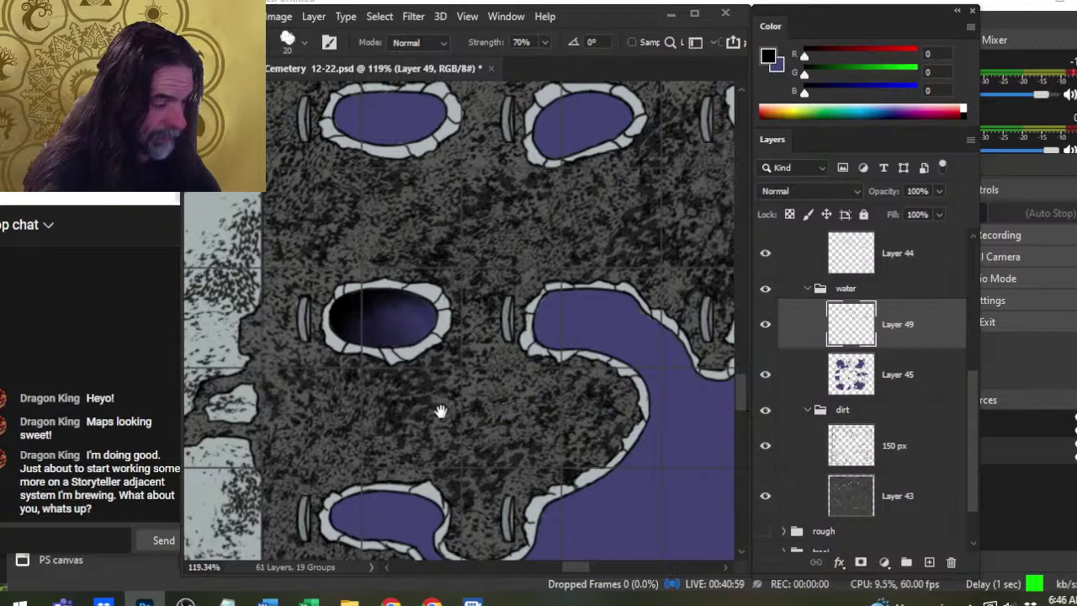
Paint a black shadow on Layer 49 in the first top-row grave above the large pool and smudge it at 70% strength.
{"action": "left_click_drag", "start_coordinate": [430, 251], "coordinate": [378, 425]}
{"action": "key", "text": "b"}
{"action": "mouse_move", "coordinate": [302, 283]}
{"action": "left_mouse_down"}
{"action": "mouse_move", "coordinate": [322, 275]}
{"action": "mouse_move", "coordinate": [303, 286]}
{"action": "mouse_move", "coordinate": [325, 284]}
{"action": "mouse_move", "coordinate": [315, 291]}
{"action": "left_mouse_up"}
{"action": "key", "text": "r"}
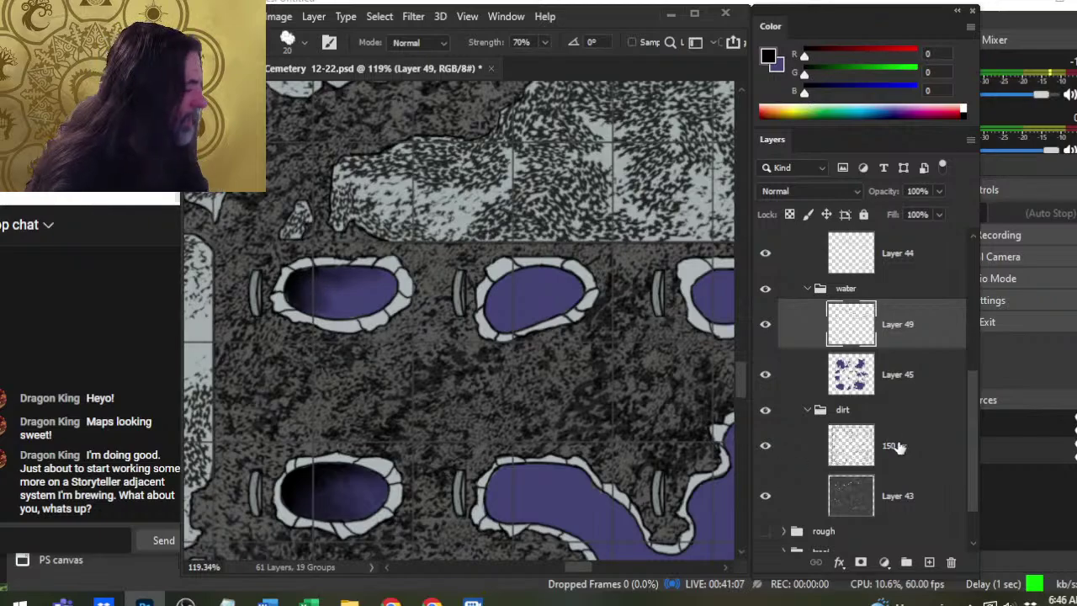
Clean the first top-row grave's upper embankment edge on Layer 44 with the 10 px textured eraser and smudge along it at 70% strength.
{"action": "left_click", "coordinate": [903, 376]}
{"action": "left_click", "coordinate": [896, 259]}
{"action": "key", "text": "z"}
{"action": "left_click_drag", "start_coordinate": [299, 286], "coordinate": [342, 300]}
{"action": "key", "text": "e"}
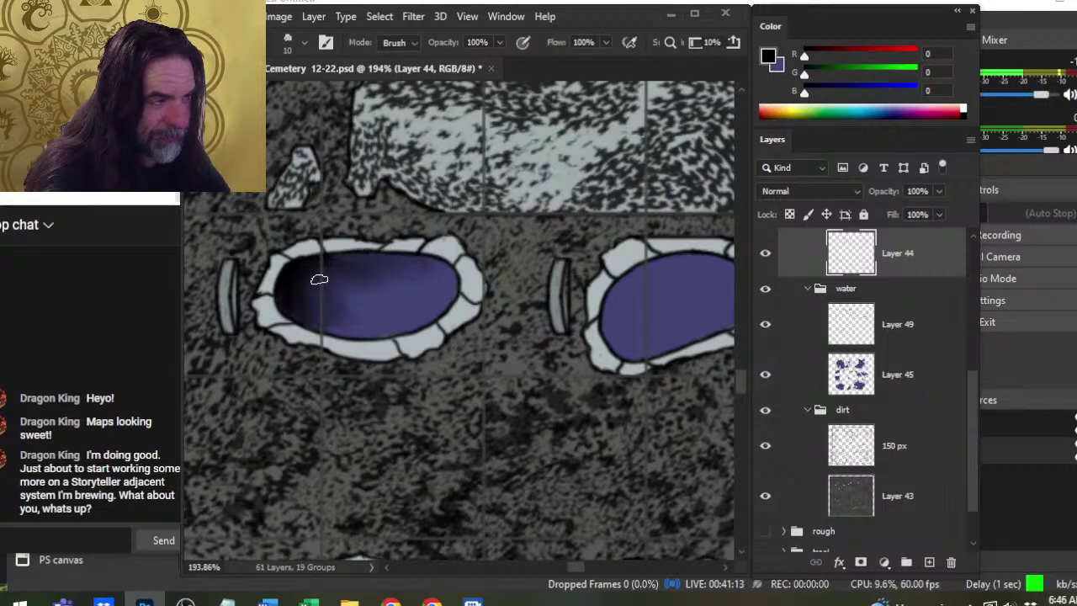
{"action": "key", "text": "r"}
{"action": "mouse_move", "coordinate": [361, 247]}
{"action": "left_mouse_down"}
{"action": "mouse_move", "coordinate": [350, 237]}
{"action": "mouse_move", "coordinate": [404, 231]}
{"action": "left_mouse_up"}
{"action": "key", "text": "e"}
{"action": "key", "text": "r"}
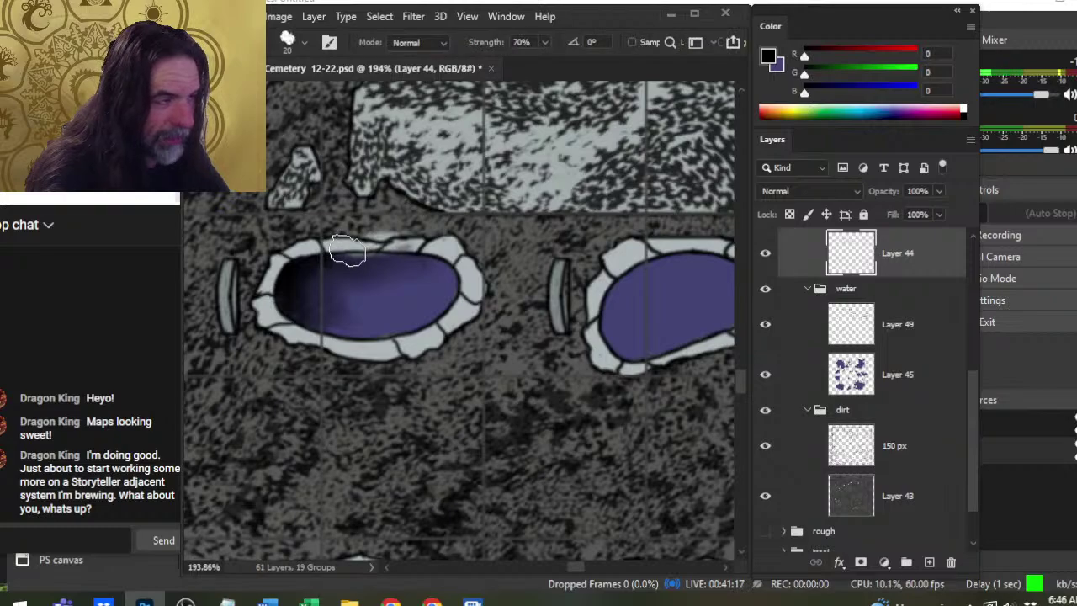
{"action": "left_click_drag", "start_coordinate": [407, 253], "coordinate": [428, 264]}
{"action": "key", "text": "b"}
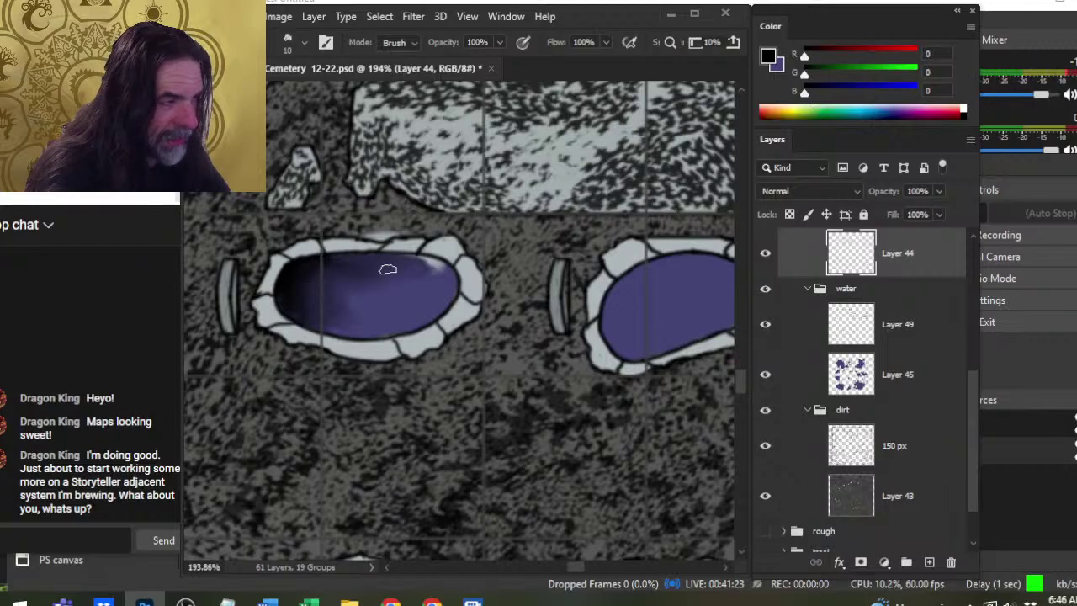
Clean the leftmost second-row grave's embankment edges on Layer 44 with the 10 px textured eraser.
{"action": "key", "text": "z"}
{"action": "left_click_drag", "start_coordinate": [459, 294], "coordinate": [329, 300]}
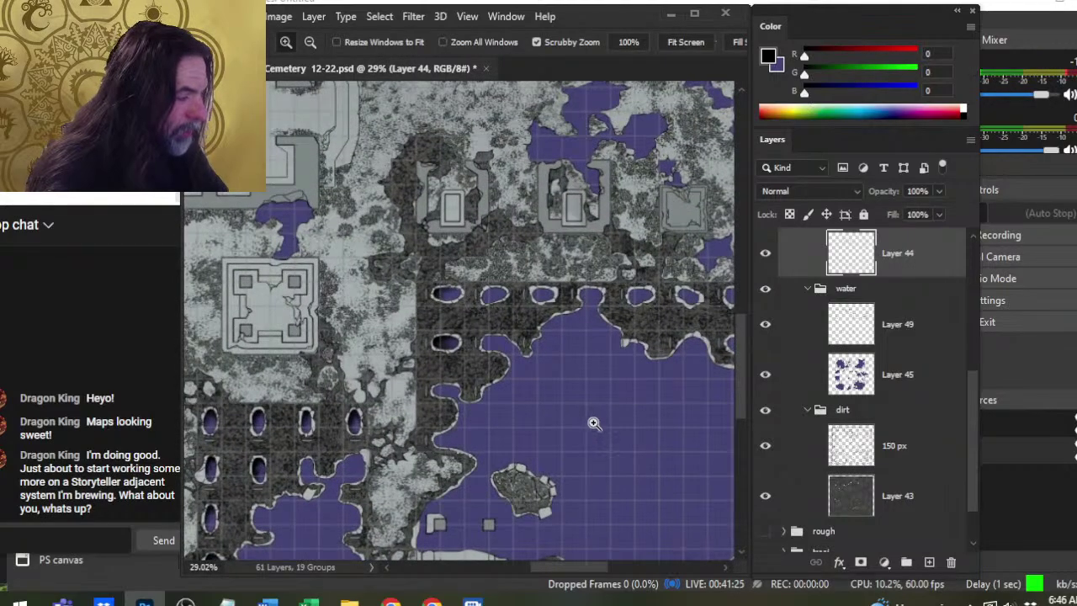
{"action": "left_click_drag", "start_coordinate": [589, 423], "coordinate": [432, 238]}
{"action": "left_click_drag", "start_coordinate": [365, 203], "coordinate": [505, 274]}
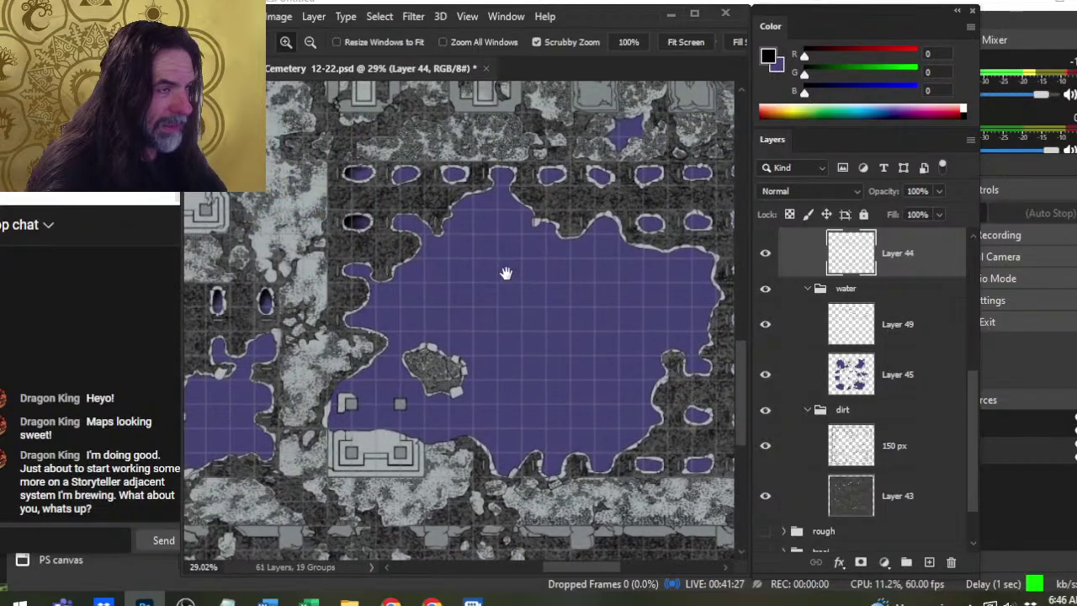
{"action": "mouse_move", "coordinate": [332, 199]}
{"action": "left_mouse_down"}
{"action": "mouse_move", "coordinate": [425, 230]}
{"action": "mouse_move", "coordinate": [440, 259]}
{"action": "left_mouse_up"}
{"action": "key", "text": "e"}
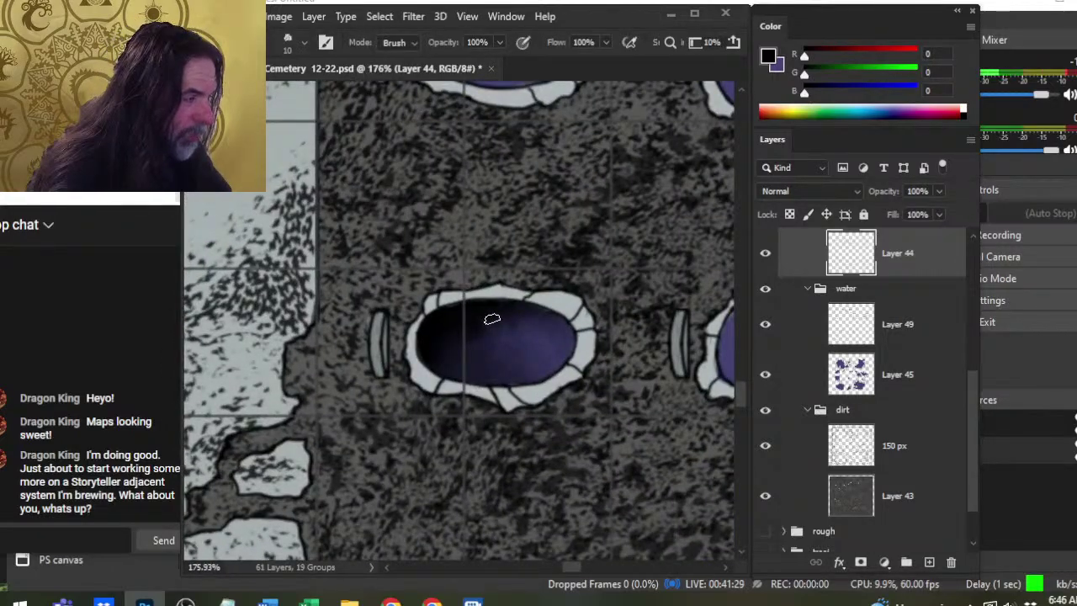
{"action": "mouse_move", "coordinate": [523, 303]}
{"action": "left_mouse_down"}
{"action": "mouse_move", "coordinate": [417, 235]}
{"action": "mouse_move", "coordinate": [426, 246]}
{"action": "left_mouse_up"}
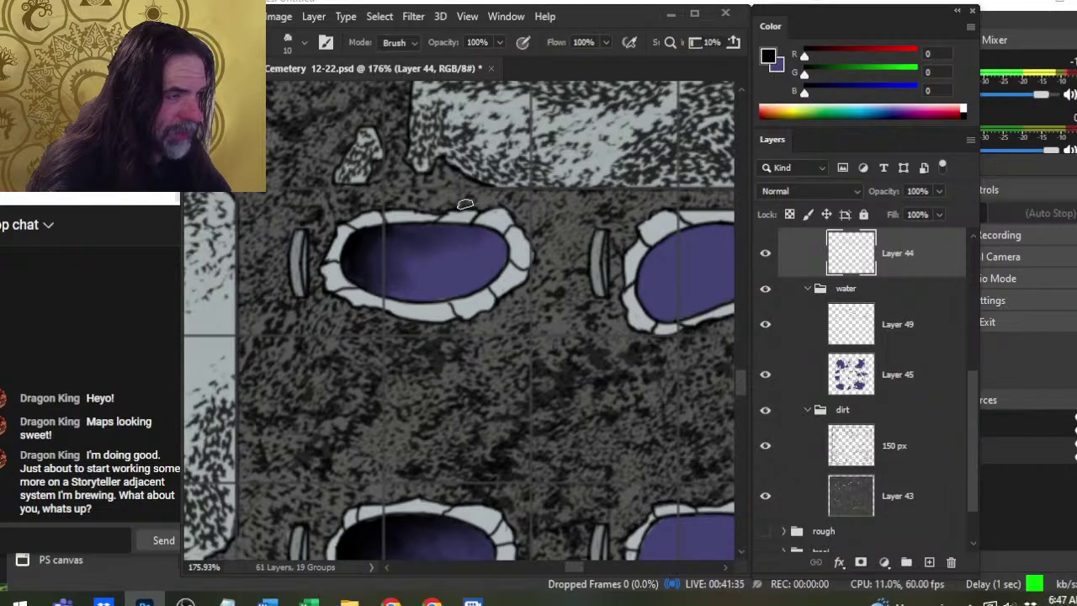
Paint a black shadow on Layer 49 in the second top-row grave and smudge it with a 20 px tip at 70% strength.
{"action": "key", "text": "z"}
{"action": "left_click_drag", "start_coordinate": [572, 269], "coordinate": [465, 187]}
{"action": "left_click_drag", "start_coordinate": [520, 281], "coordinate": [318, 301]}
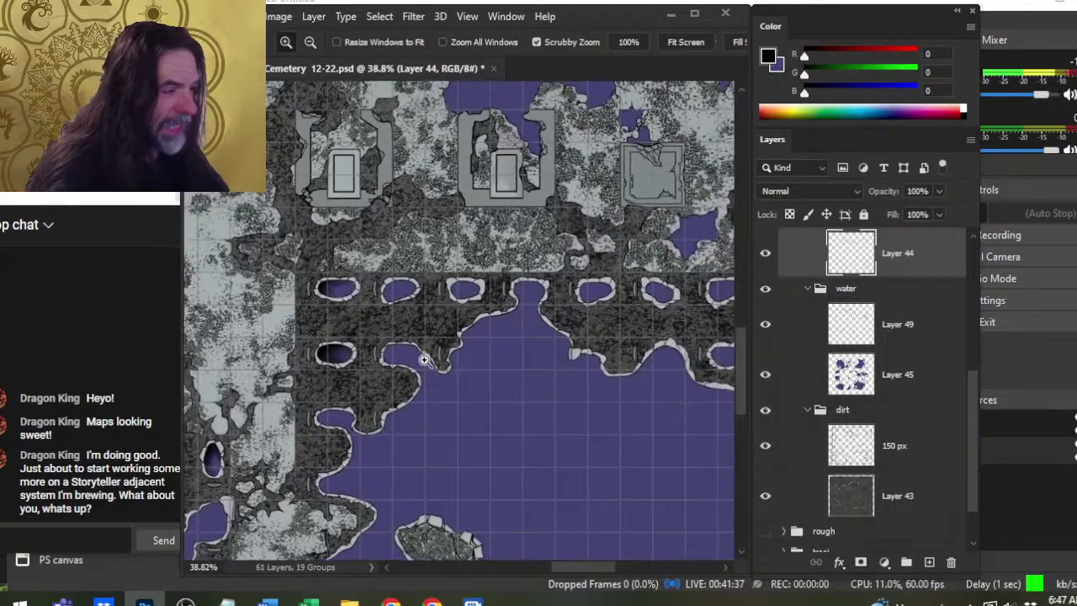
{"action": "left_click", "coordinate": [900, 337]}
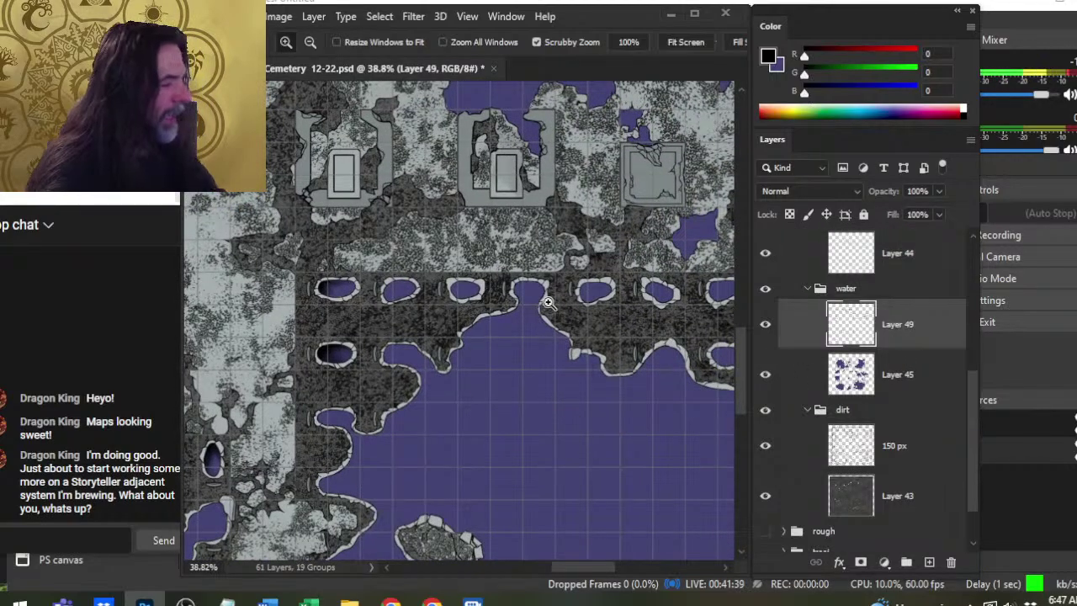
{"action": "left_click_drag", "start_coordinate": [407, 275], "coordinate": [477, 275]}
{"action": "key", "text": "b"}
{"action": "left_click", "coordinate": [359, 310]}
{"action": "mouse_move", "coordinate": [356, 321]}
{"action": "left_mouse_down"}
{"action": "mouse_move", "coordinate": [386, 297]}
{"action": "mouse_move", "coordinate": [356, 335]}
{"action": "mouse_move", "coordinate": [354, 312]}
{"action": "mouse_move", "coordinate": [361, 329]}
{"action": "mouse_move", "coordinate": [401, 325]}
{"action": "mouse_move", "coordinate": [373, 322]}
{"action": "mouse_move", "coordinate": [393, 305]}
{"action": "mouse_move", "coordinate": [400, 322]}
{"action": "left_mouse_up"}
{"action": "key", "text": "r"}
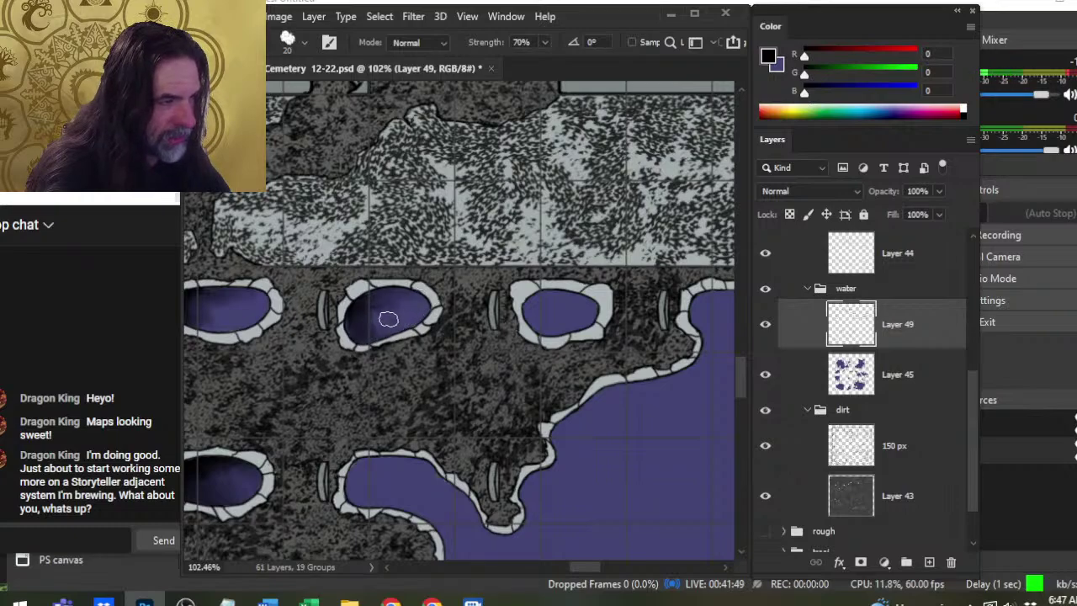
Clean the second top-row grave's edges on Layer 44 with the 10 px eraser and smudge its shadow on Layer 49 with a 15 px tip.
{"action": "left_click", "coordinate": [937, 276]}
{"action": "key", "text": "z"}
{"action": "left_click", "coordinate": [366, 284]}
{"action": "key", "text": "e"}
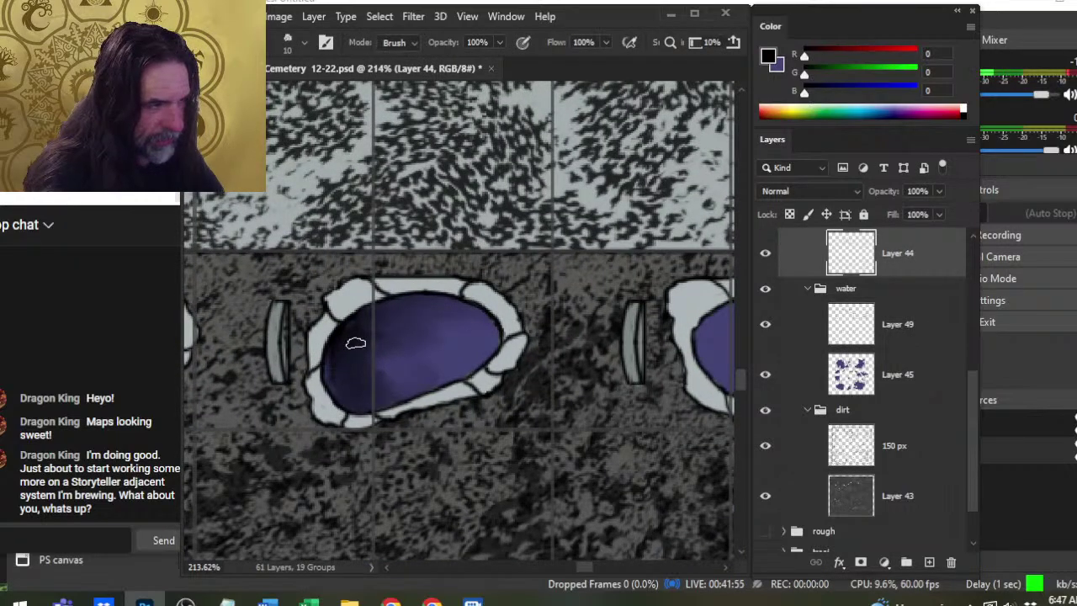
{"action": "left_click", "coordinate": [922, 337]}
{"action": "key", "text": "r"}
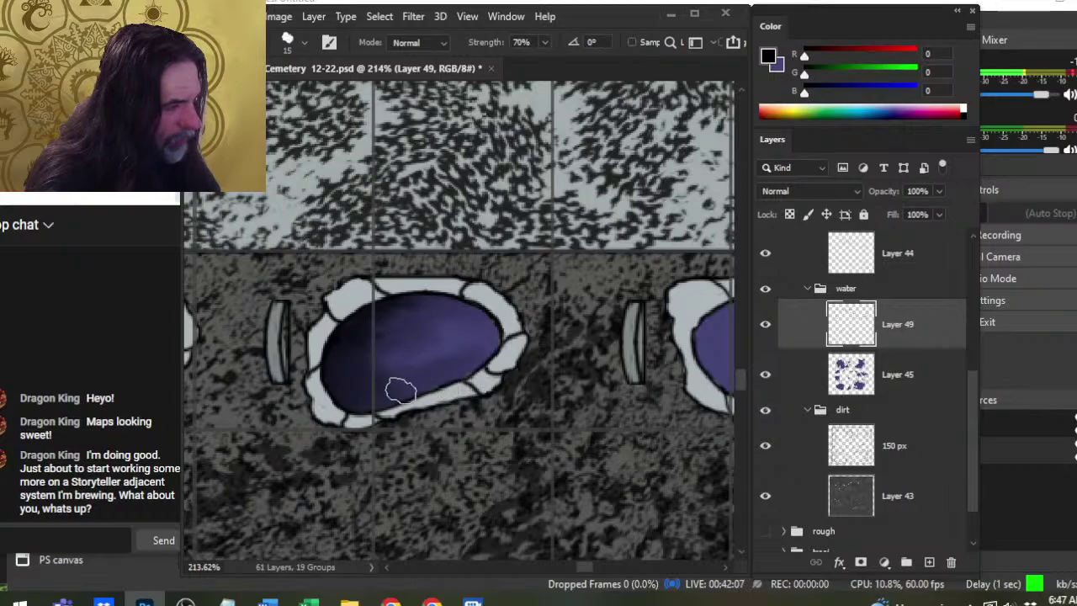
Paint a black shadow on Layer 49 in the third top-row grave and smudge it with the 15 px tip at 70% strength.
{"action": "key", "text": "z"}
{"action": "left_click_drag", "start_coordinate": [503, 389], "coordinate": [437, 392]}
{"action": "left_click_drag", "start_coordinate": [579, 427], "coordinate": [407, 331]}
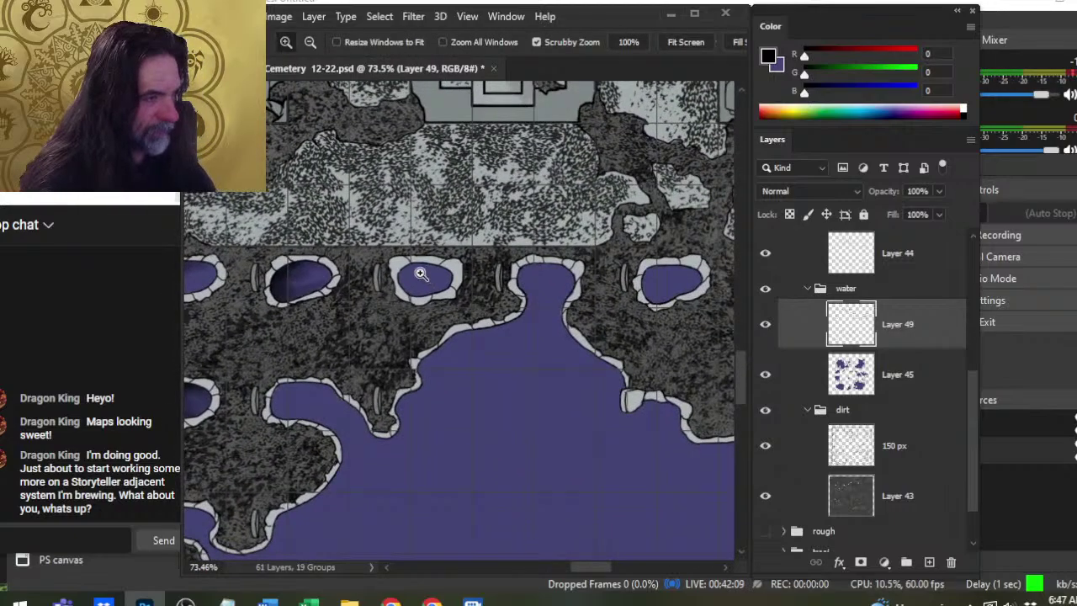
{"action": "key", "text": "b"}
{"action": "mouse_move", "coordinate": [419, 273]}
{"action": "left_mouse_down"}
{"action": "mouse_move", "coordinate": [446, 273]}
{"action": "mouse_move", "coordinate": [396, 271]}
{"action": "mouse_move", "coordinate": [419, 269]}
{"action": "mouse_move", "coordinate": [416, 289]}
{"action": "left_mouse_up"}
{"action": "key", "text": "r"}
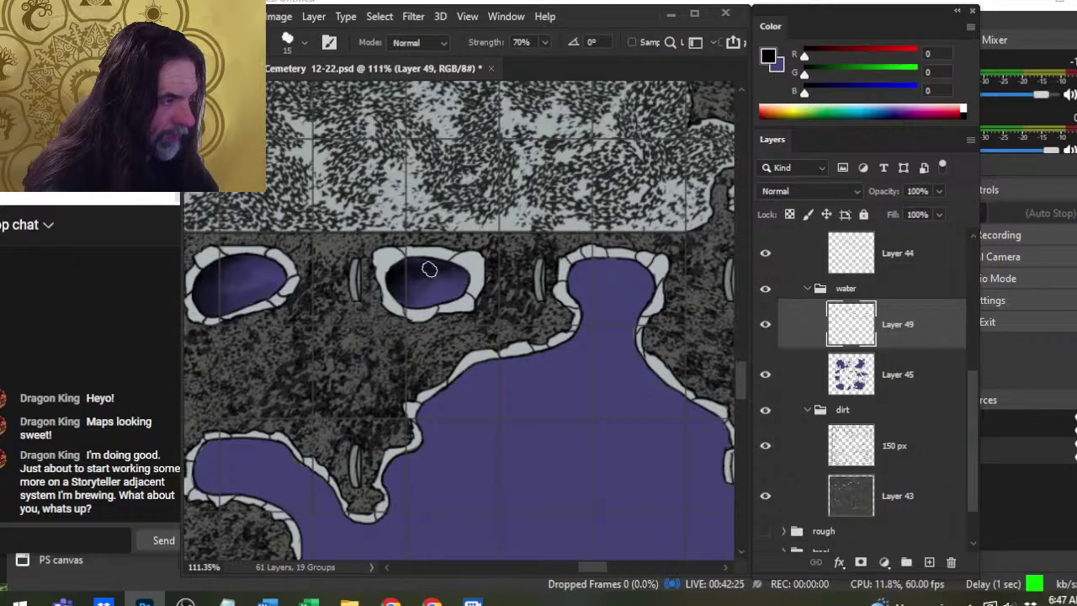
{"action": "left_click_drag", "start_coordinate": [422, 281], "coordinate": [416, 304]}
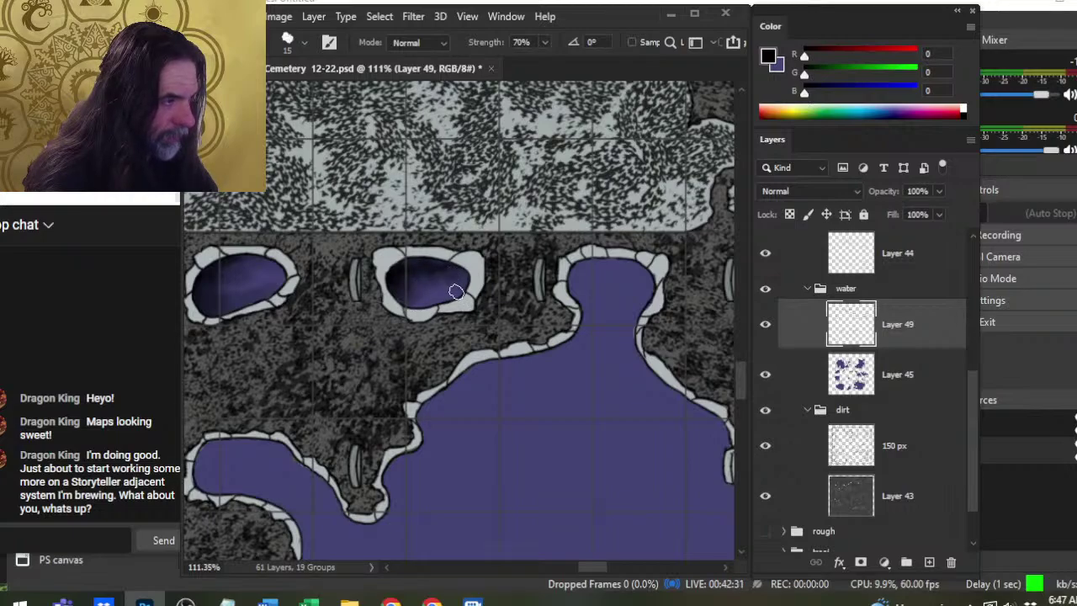
Clean the third top-row grave's embankment edges on Layer 44 with the 10 px textured eraser.
{"action": "key", "text": "z"}
{"action": "left_click_drag", "start_coordinate": [410, 270], "coordinate": [538, 286]}
{"action": "left_click", "coordinate": [917, 261]}
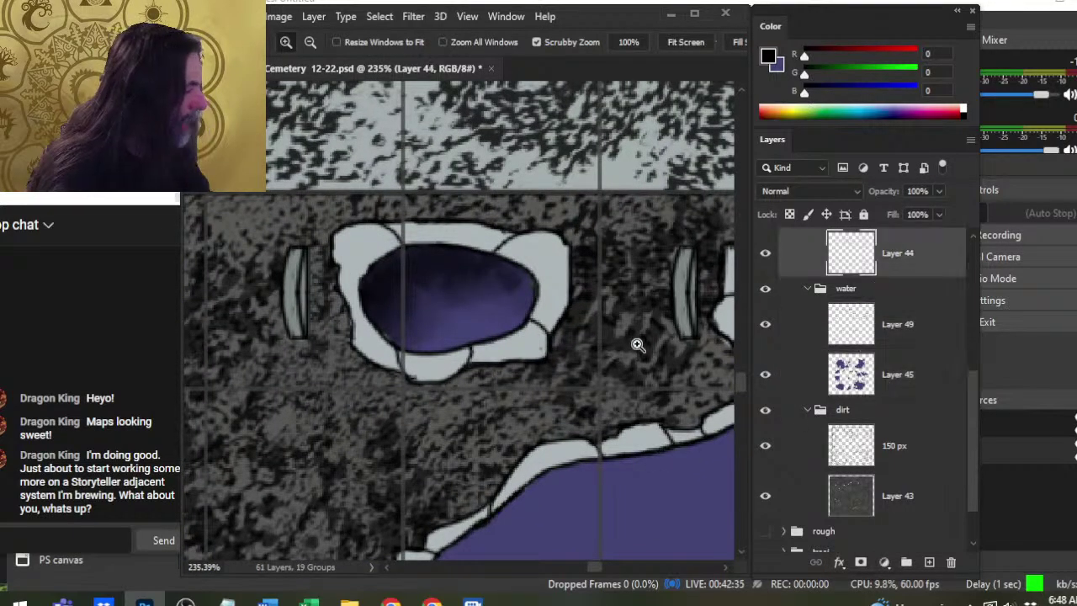
{"action": "key", "text": "e"}
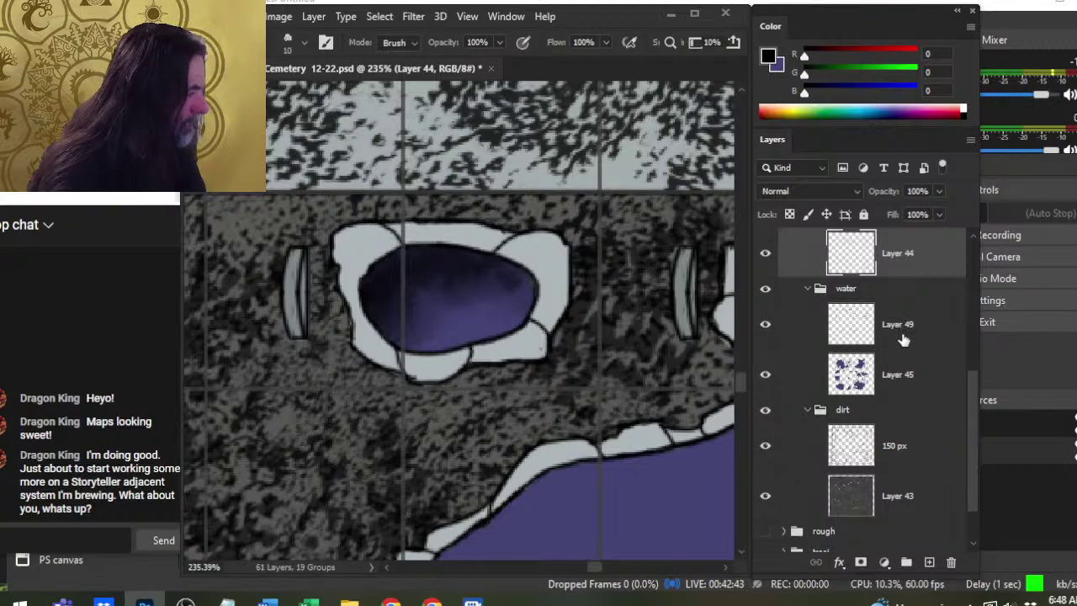
Shade the first top-row grave right of the pool's narrow inlet in black on Layer 49 and smudge it with a 15 px tip at 70% strength.
{"action": "left_click", "coordinate": [866, 327]}
{"action": "key", "text": "space"}
{"action": "left_click_drag", "start_coordinate": [570, 387], "coordinate": [208, 374]}
{"action": "left_click_drag", "start_coordinate": [473, 392], "coordinate": [396, 396]}
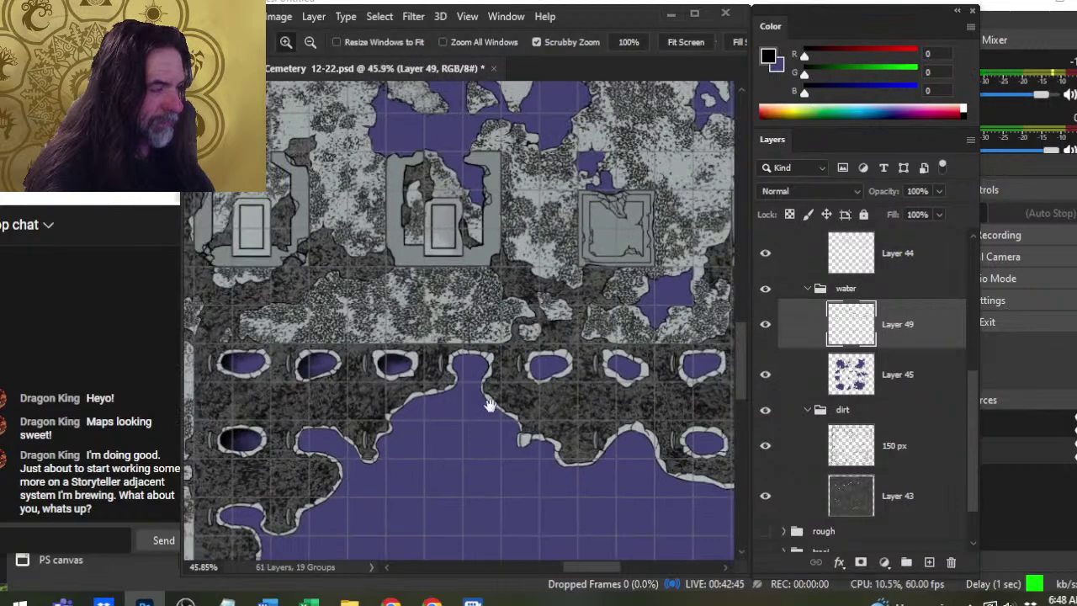
{"action": "key", "text": "space"}
{"action": "left_click_drag", "start_coordinate": [528, 409], "coordinate": [354, 361]}
{"action": "scroll", "coordinate": [376, 337], "scroll_direction": "up", "scroll_amount": 3}
{"action": "mouse_move", "coordinate": [357, 306]}
{"action": "left_mouse_down"}
{"action": "mouse_move", "coordinate": [341, 300]}
{"action": "mouse_move", "coordinate": [366, 309]}
{"action": "mouse_move", "coordinate": [339, 296]}
{"action": "mouse_move", "coordinate": [336, 319]}
{"action": "mouse_move", "coordinate": [390, 285]}
{"action": "left_mouse_up"}
{"action": "key", "text": "ctrl+space"}
{"action": "key", "text": "r"}
{"action": "left_click_drag", "start_coordinate": [338, 308], "coordinate": [339, 333]}
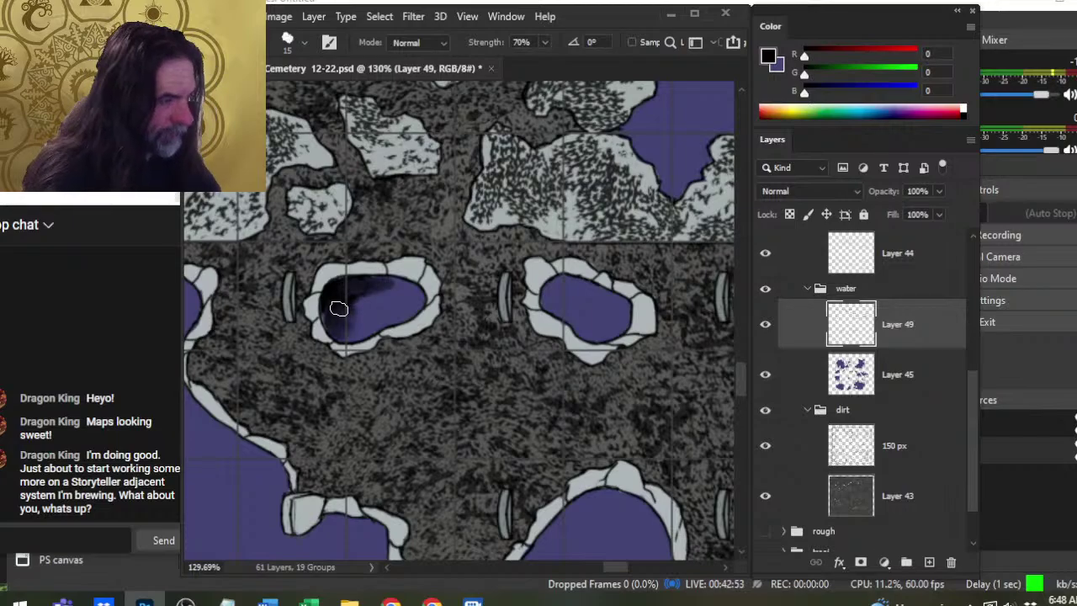
{"action": "left_click_drag", "start_coordinate": [342, 339], "coordinate": [334, 298]}
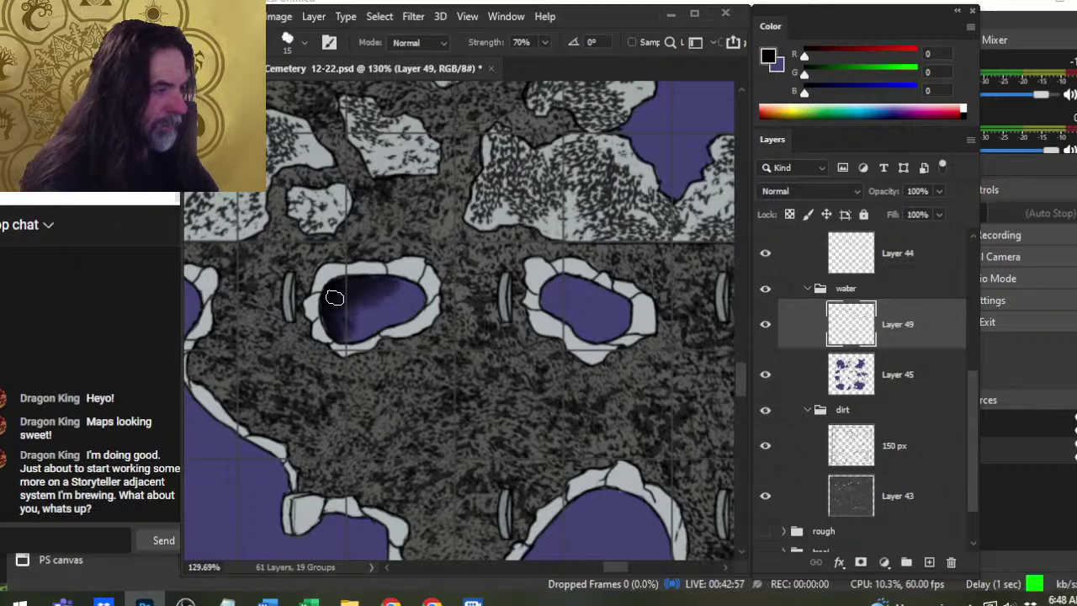
{"action": "mouse_move", "coordinate": [334, 298]}
{"action": "left_mouse_down"}
{"action": "mouse_move", "coordinate": [409, 287]}
{"action": "mouse_move", "coordinate": [362, 291]}
{"action": "mouse_move", "coordinate": [402, 290]}
{"action": "mouse_move", "coordinate": [356, 307]}
{"action": "mouse_move", "coordinate": [344, 346]}
{"action": "mouse_move", "coordinate": [357, 359]}
{"action": "mouse_move", "coordinate": [341, 328]}
{"action": "mouse_move", "coordinate": [359, 368]}
{"action": "mouse_move", "coordinate": [342, 327]}
{"action": "mouse_move", "coordinate": [358, 344]}
{"action": "mouse_move", "coordinate": [376, 346]}
{"action": "mouse_move", "coordinate": [360, 333]}
{"action": "mouse_move", "coordinate": [353, 326]}
{"action": "left_mouse_up"}
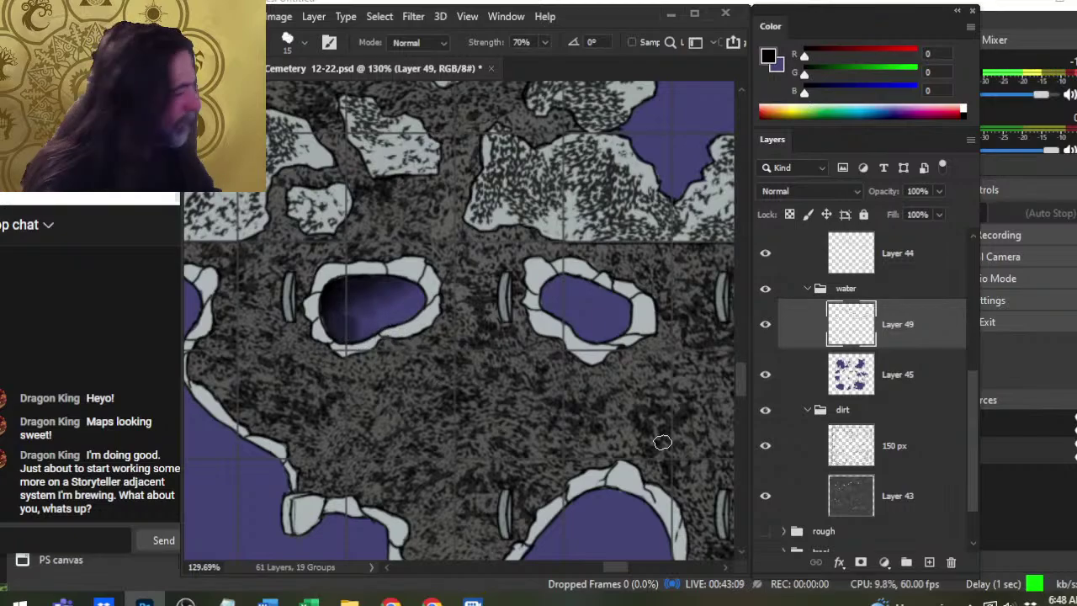
Smudge the shadow toward the lower edge of the grave right of the inlet on Layer 49 and clean its stone edges on Layer 44.
{"action": "left_click", "coordinate": [841, 268]}
{"action": "key", "text": "b"}
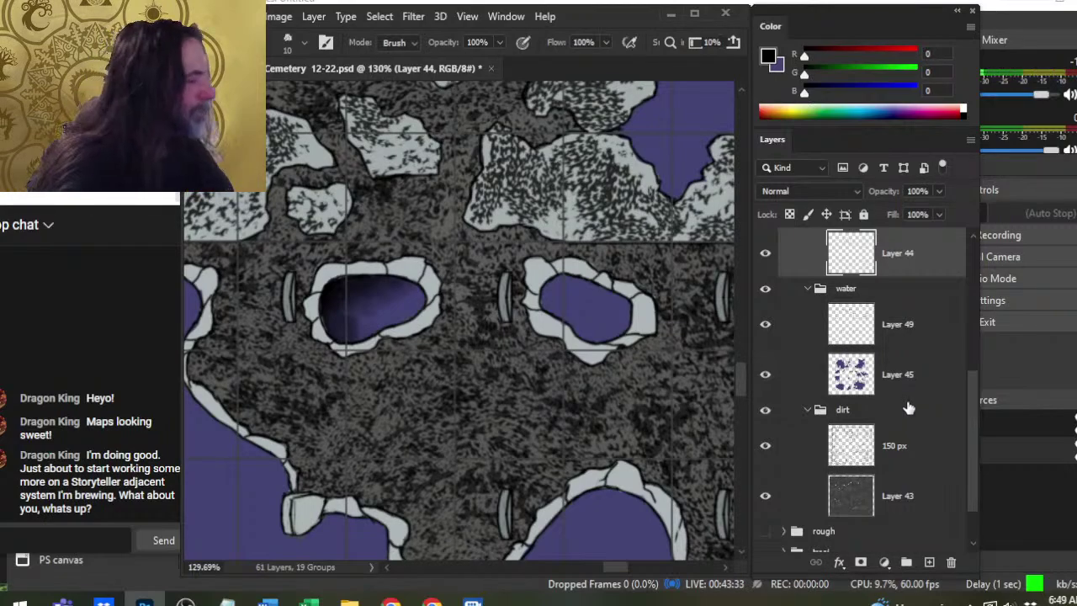
{"action": "left_click", "coordinate": [852, 325]}
{"action": "key", "text": "r"}
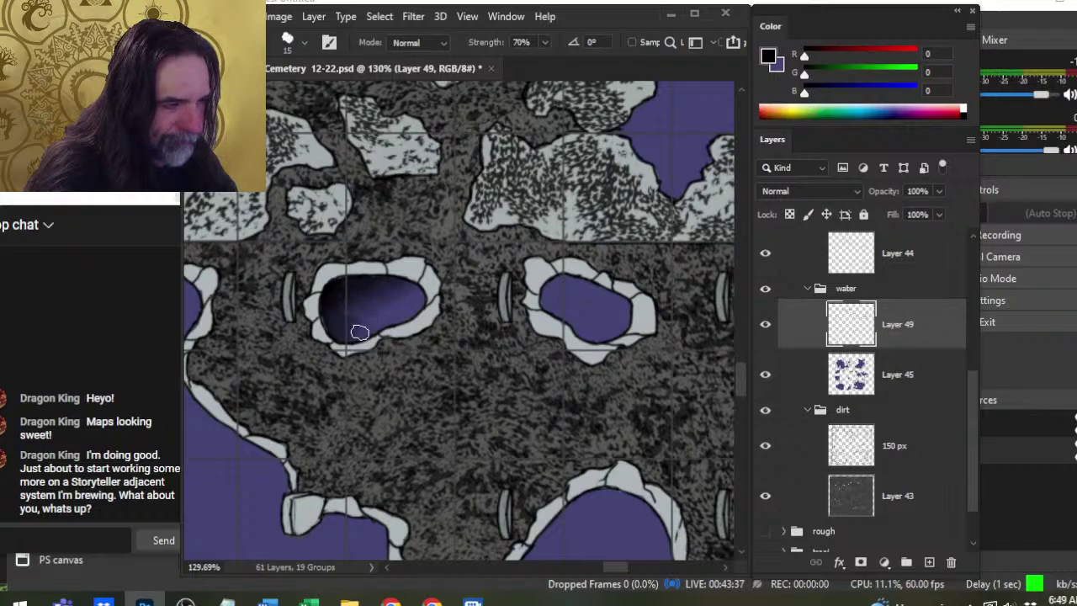
{"action": "mouse_move", "coordinate": [360, 332]}
{"action": "left_mouse_down"}
{"action": "mouse_move", "coordinate": [337, 329]}
{"action": "mouse_move", "coordinate": [331, 315]}
{"action": "mouse_move", "coordinate": [421, 336]}
{"action": "left_mouse_up"}
{"action": "left_click", "coordinate": [921, 253]}
{"action": "key", "text": "z"}
{"action": "key", "text": "e"}
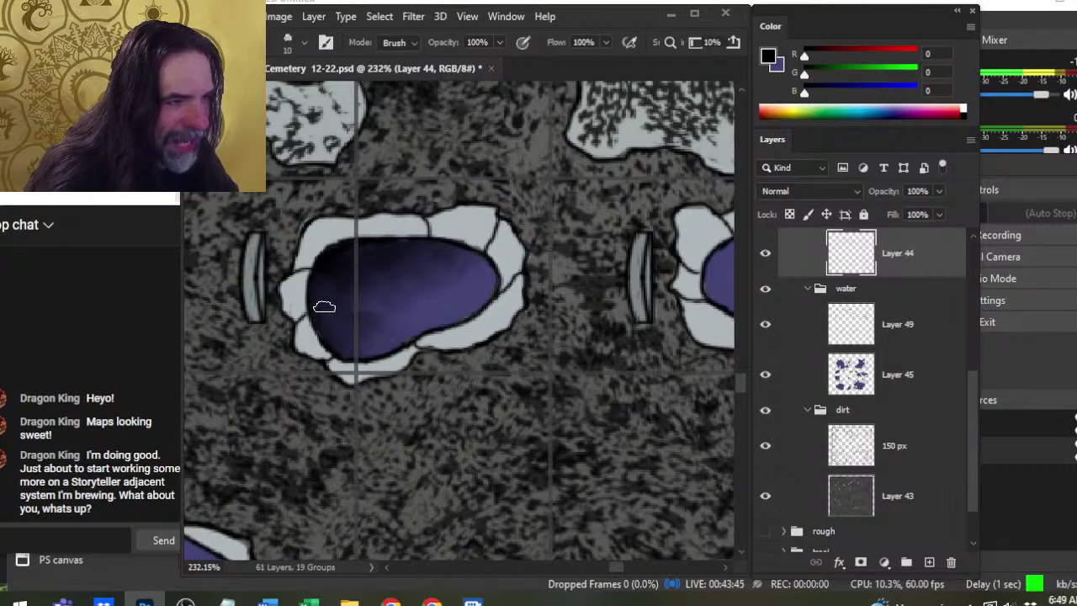
Paint a black shadow on Layer 49 inside the second top-row grave right of the pool's narrow inlet.
{"action": "key", "text": "z"}
{"action": "left_click_drag", "start_coordinate": [569, 289], "coordinate": [488, 292]}
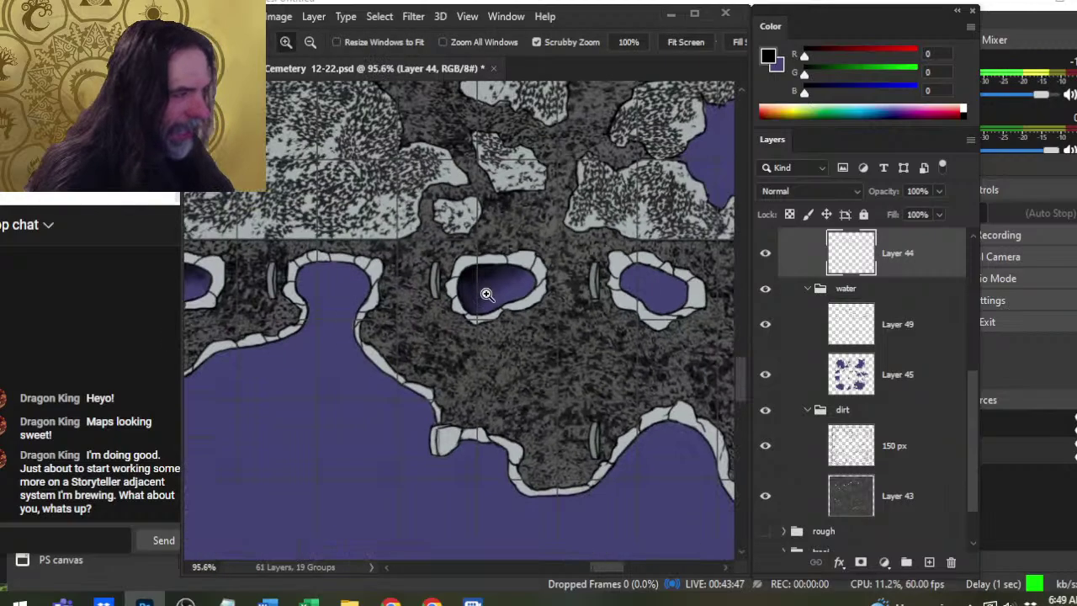
{"action": "key", "text": "space"}
{"action": "left_click_drag", "start_coordinate": [653, 356], "coordinate": [444, 314]}
{"action": "left_click", "coordinate": [934, 328]}
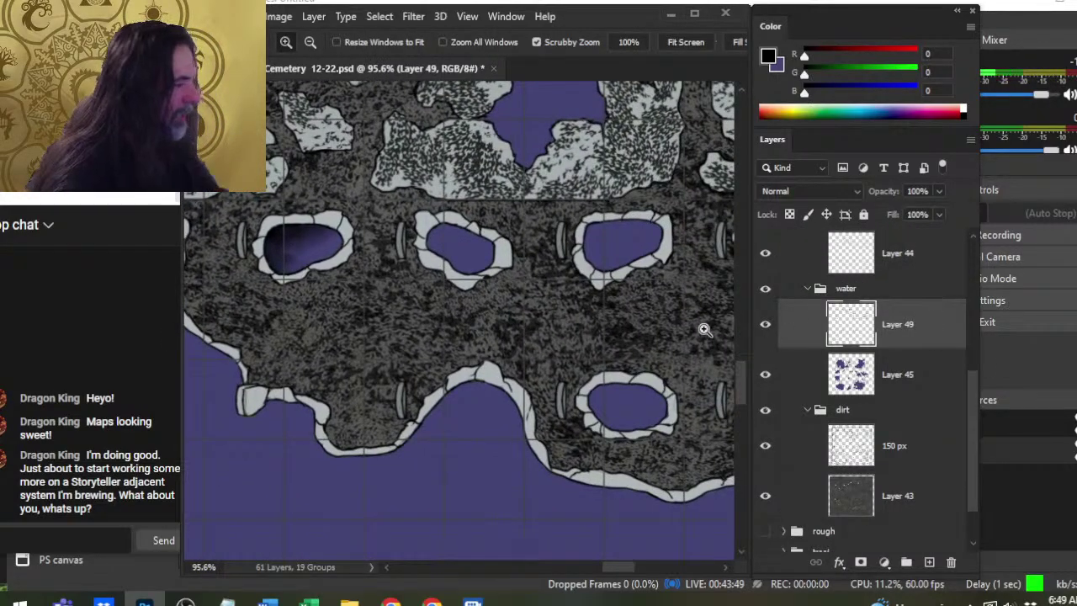
{"action": "scroll", "coordinate": [434, 261], "scroll_direction": "up", "scroll_amount": 3}
{"action": "key", "text": "b"}
{"action": "mouse_move", "coordinate": [448, 212]}
{"action": "left_mouse_down"}
{"action": "mouse_move", "coordinate": [499, 236]}
{"action": "mouse_move", "coordinate": [483, 219]}
{"action": "mouse_move", "coordinate": [489, 235]}
{"action": "mouse_move", "coordinate": [472, 235]}
{"action": "mouse_move", "coordinate": [467, 283]}
{"action": "mouse_move", "coordinate": [441, 239]}
{"action": "mouse_move", "coordinate": [451, 290]}
{"action": "mouse_move", "coordinate": [486, 284]}
{"action": "mouse_move", "coordinate": [503, 245]}
{"action": "mouse_move", "coordinate": [453, 255]}
{"action": "mouse_move", "coordinate": [491, 284]}
{"action": "left_mouse_up"}
Smudge the second grave's shadow with a 15 px tip at 70% strength and clean its stone edges on Layer 44.
{"action": "key", "text": "r"}
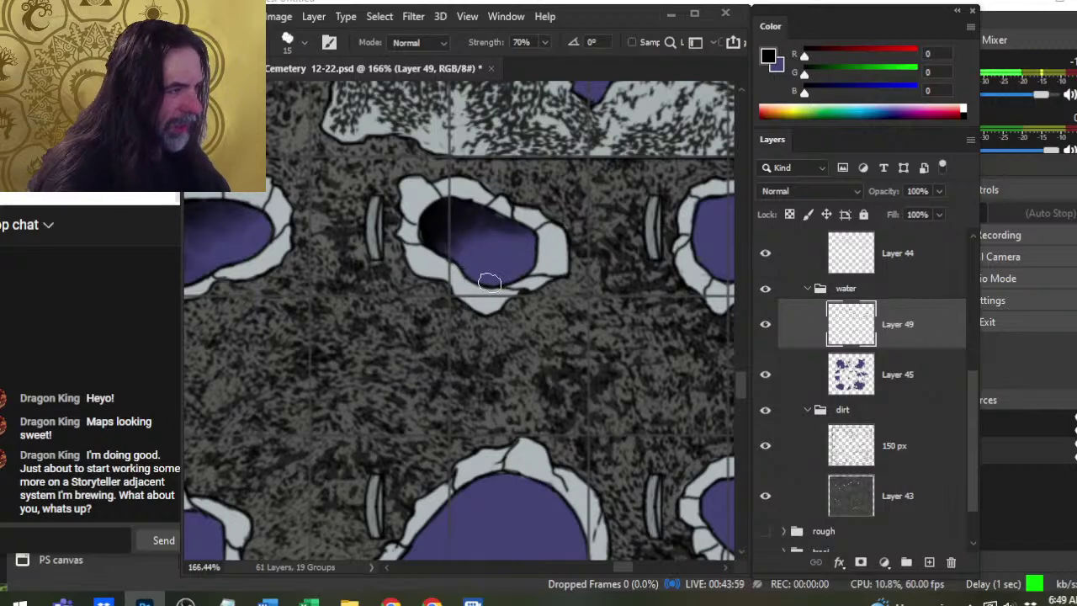
{"action": "left_click_drag", "start_coordinate": [478, 220], "coordinate": [522, 229]}
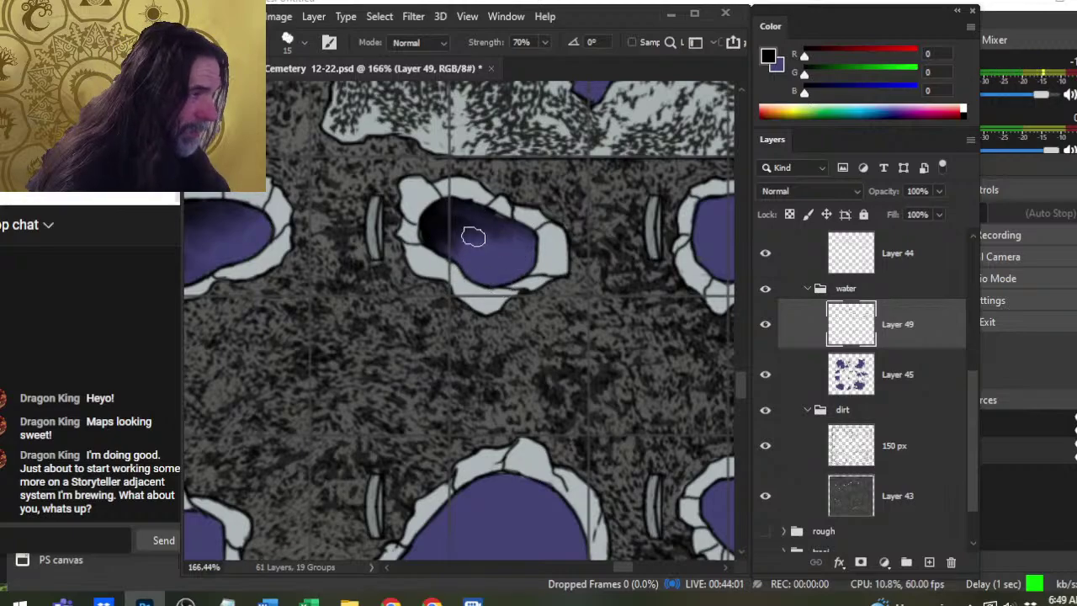
{"action": "left_click_drag", "start_coordinate": [452, 218], "coordinate": [503, 231]}
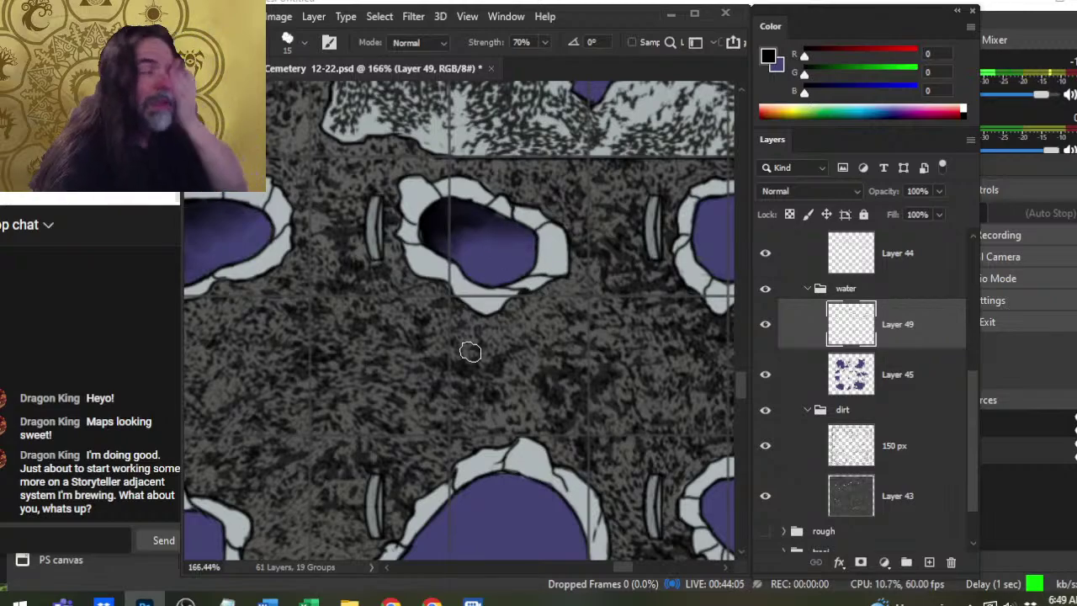
{"action": "left_click", "coordinate": [941, 267]}
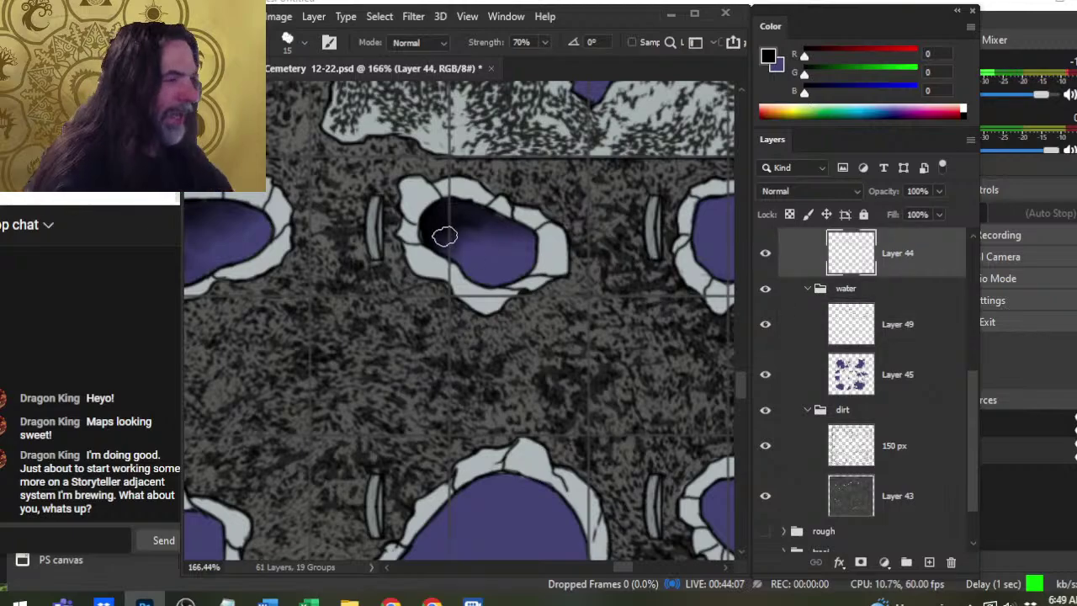
{"action": "key", "text": "b"}
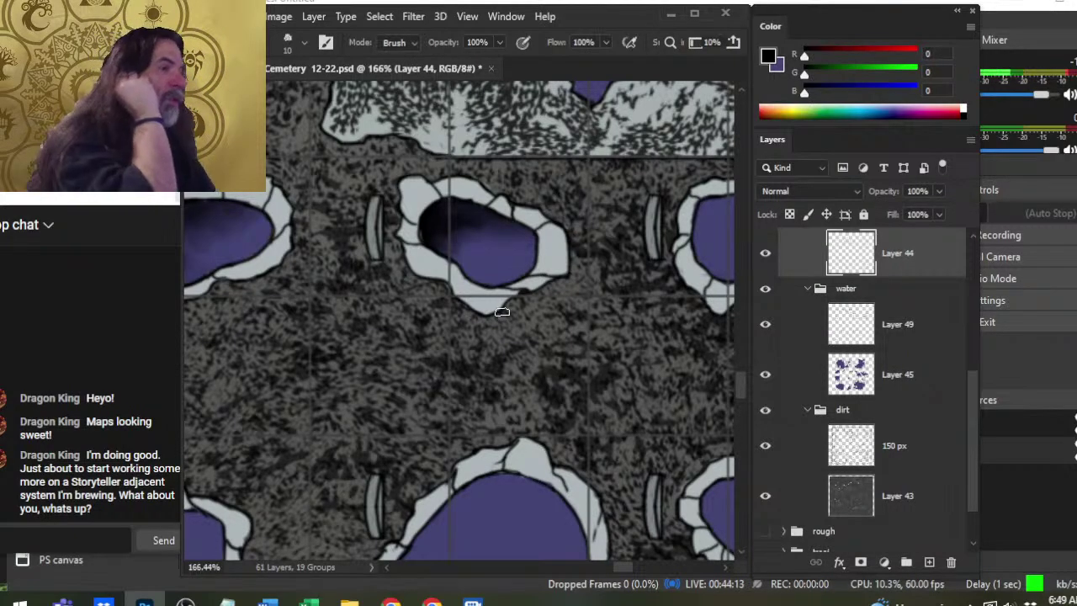
Shade the third top-row grave right of the inlet in black on Layer 49 and smudge it with a 15 px tip at 70% strength.
{"action": "left_click", "coordinate": [861, 346]}
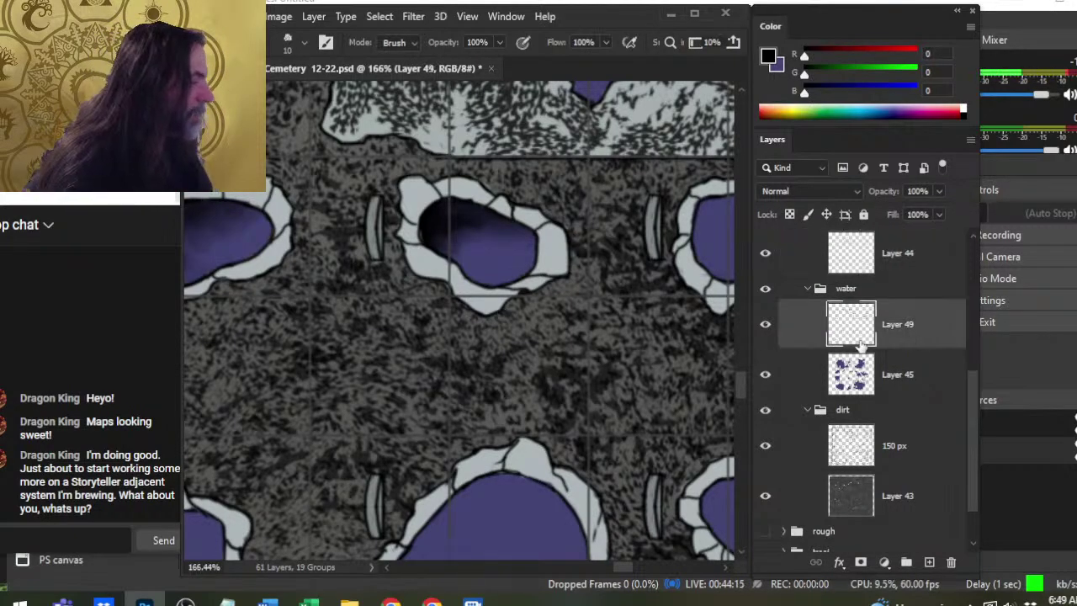
{"action": "mouse_move", "coordinate": [596, 298]}
{"action": "left_mouse_down"}
{"action": "mouse_move", "coordinate": [373, 313]}
{"action": "mouse_move", "coordinate": [329, 329]}
{"action": "left_mouse_up"}
{"action": "key", "text": "b"}
{"action": "mouse_move", "coordinate": [432, 268]}
{"action": "left_mouse_down"}
{"action": "mouse_move", "coordinate": [442, 327]}
{"action": "mouse_move", "coordinate": [466, 259]}
{"action": "mouse_move", "coordinate": [508, 256]}
{"action": "mouse_move", "coordinate": [454, 279]}
{"action": "mouse_move", "coordinate": [489, 281]}
{"action": "mouse_move", "coordinate": [488, 324]}
{"action": "mouse_move", "coordinate": [457, 371]}
{"action": "mouse_move", "coordinate": [479, 281]}
{"action": "mouse_move", "coordinate": [548, 311]}
{"action": "mouse_move", "coordinate": [497, 267]}
{"action": "mouse_move", "coordinate": [507, 291]}
{"action": "mouse_move", "coordinate": [473, 268]}
{"action": "mouse_move", "coordinate": [455, 296]}
{"action": "mouse_move", "coordinate": [508, 254]}
{"action": "mouse_move", "coordinate": [457, 257]}
{"action": "mouse_move", "coordinate": [449, 317]}
{"action": "mouse_move", "coordinate": [457, 298]}
{"action": "mouse_move", "coordinate": [461, 323]}
{"action": "mouse_move", "coordinate": [488, 286]}
{"action": "mouse_move", "coordinate": [467, 318]}
{"action": "mouse_move", "coordinate": [485, 300]}
{"action": "mouse_move", "coordinate": [430, 334]}
{"action": "mouse_move", "coordinate": [496, 264]}
{"action": "mouse_move", "coordinate": [468, 282]}
{"action": "mouse_move", "coordinate": [524, 256]}
{"action": "mouse_move", "coordinate": [471, 283]}
{"action": "mouse_move", "coordinate": [510, 275]}
{"action": "mouse_move", "coordinate": [494, 293]}
{"action": "mouse_move", "coordinate": [509, 277]}
{"action": "mouse_move", "coordinate": [491, 282]}
{"action": "mouse_move", "coordinate": [463, 256]}
{"action": "mouse_move", "coordinate": [527, 264]}
{"action": "left_mouse_up"}
{"action": "key", "text": "r"}
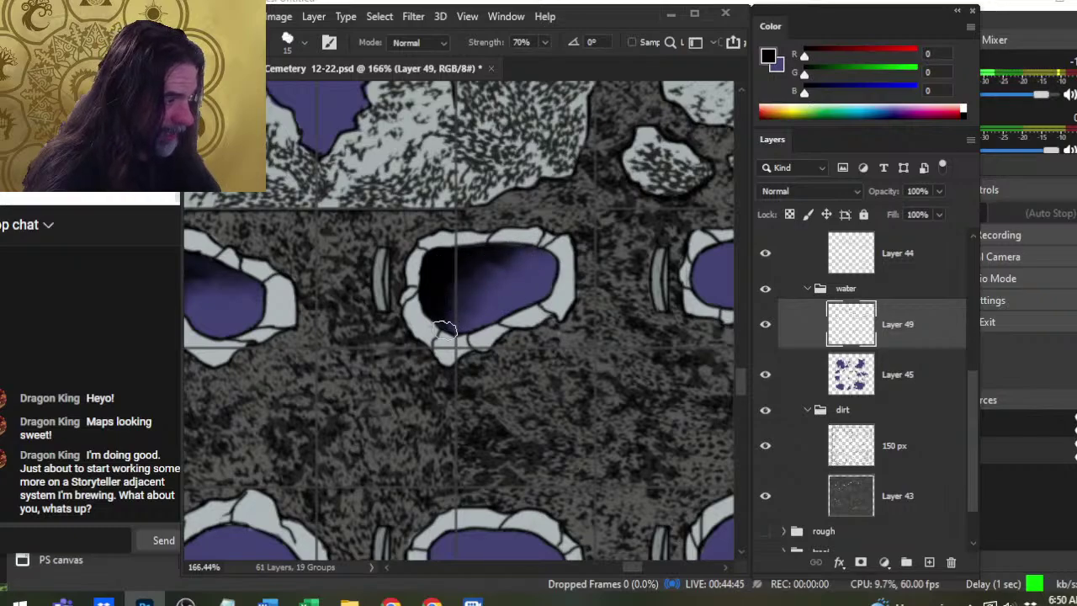
Clean the third grave's stone edges on Layer 44 with the 10 px eraser and smudge its shadow further along the edges on Layer 49.
{"action": "left_click", "coordinate": [913, 265]}
{"action": "key", "text": "z"}
{"action": "left_click", "coordinate": [471, 277]}
{"action": "key", "text": "b"}
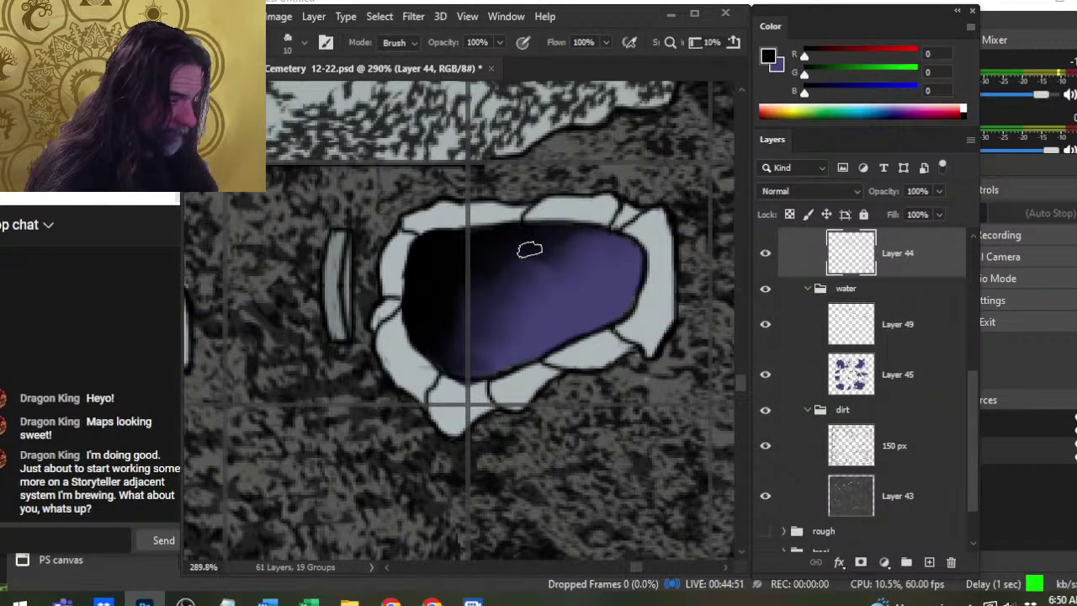
{"action": "left_click", "coordinate": [909, 345]}
{"action": "key", "text": "r"}
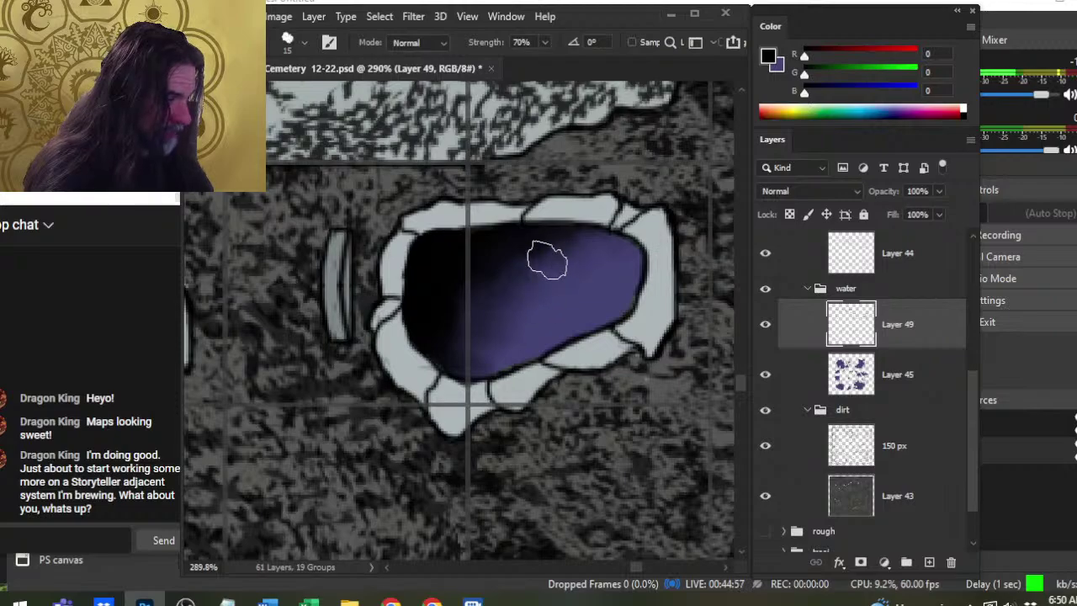
{"action": "mouse_move", "coordinate": [547, 261]}
{"action": "left_mouse_down"}
{"action": "mouse_move", "coordinate": [588, 248]}
{"action": "mouse_move", "coordinate": [571, 262]}
{"action": "mouse_move", "coordinate": [580, 293]}
{"action": "mouse_move", "coordinate": [598, 258]}
{"action": "mouse_move", "coordinate": [596, 290]}
{"action": "mouse_move", "coordinate": [595, 278]}
{"action": "mouse_move", "coordinate": [563, 268]}
{"action": "mouse_move", "coordinate": [579, 319]}
{"action": "mouse_move", "coordinate": [619, 282]}
{"action": "mouse_move", "coordinate": [615, 299]}
{"action": "mouse_move", "coordinate": [531, 325]}
{"action": "mouse_move", "coordinate": [475, 358]}
{"action": "left_mouse_up"}
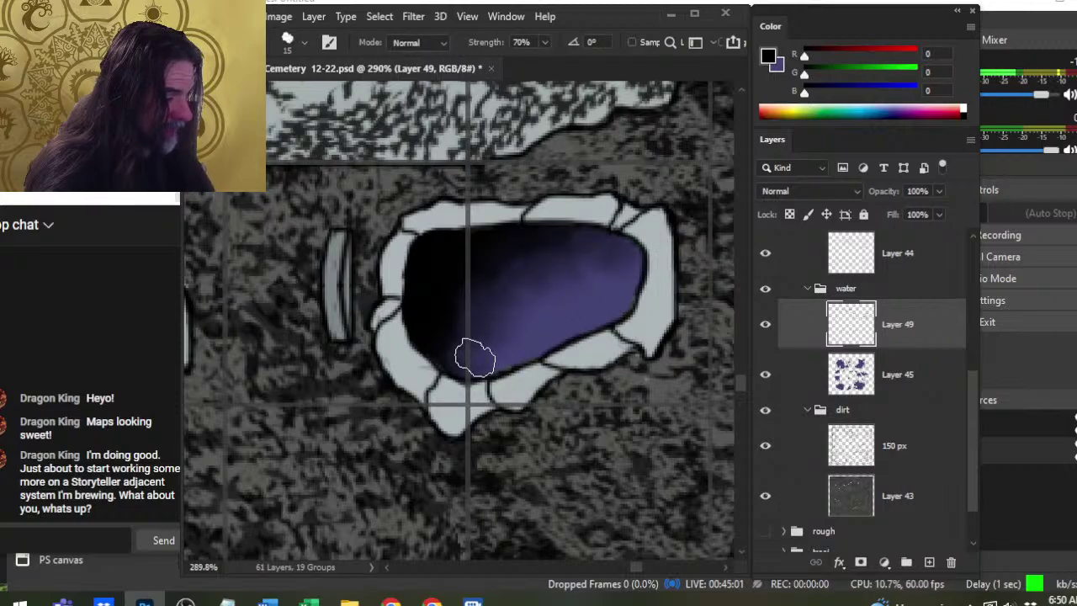
Shade the fourth grave, with the loose stone on its upper rim, in black on Layer 49 and smudge it with a 15 px tip at 70% strength.
{"action": "key", "text": "z"}
{"action": "left_click_drag", "start_coordinate": [562, 388], "coordinate": [482, 396]}
{"action": "key", "text": "e"}
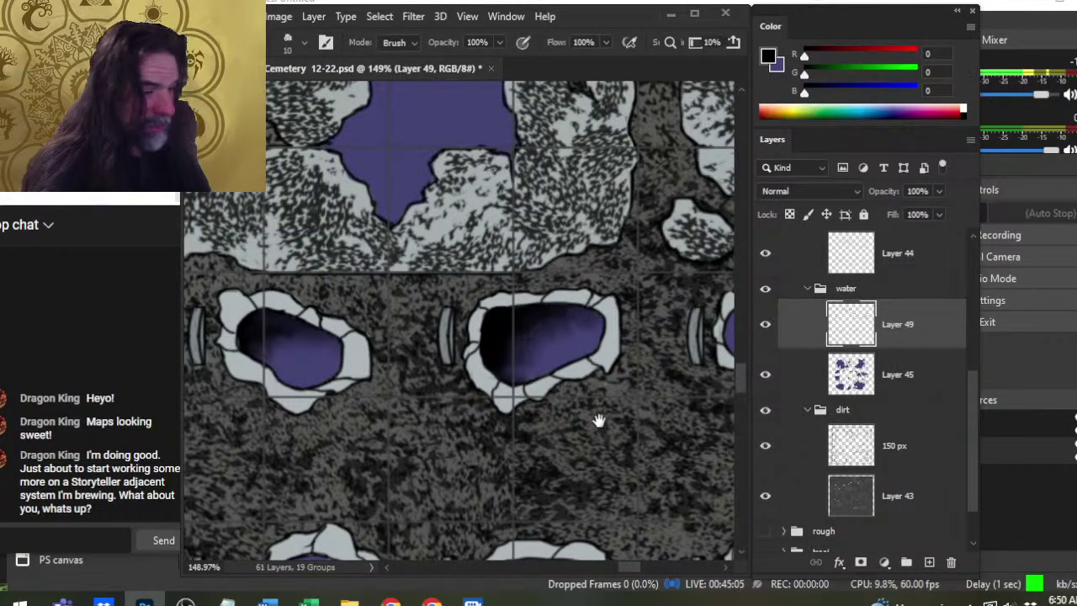
{"action": "left_click_drag", "start_coordinate": [599, 418], "coordinate": [358, 369]}
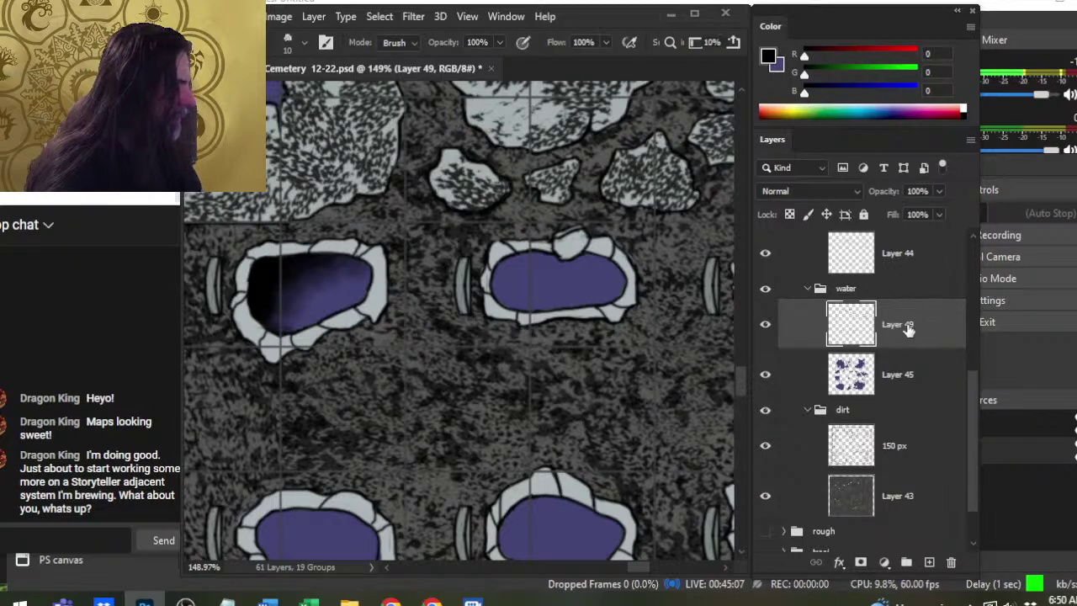
{"action": "left_click_drag", "start_coordinate": [581, 407], "coordinate": [560, 434]}
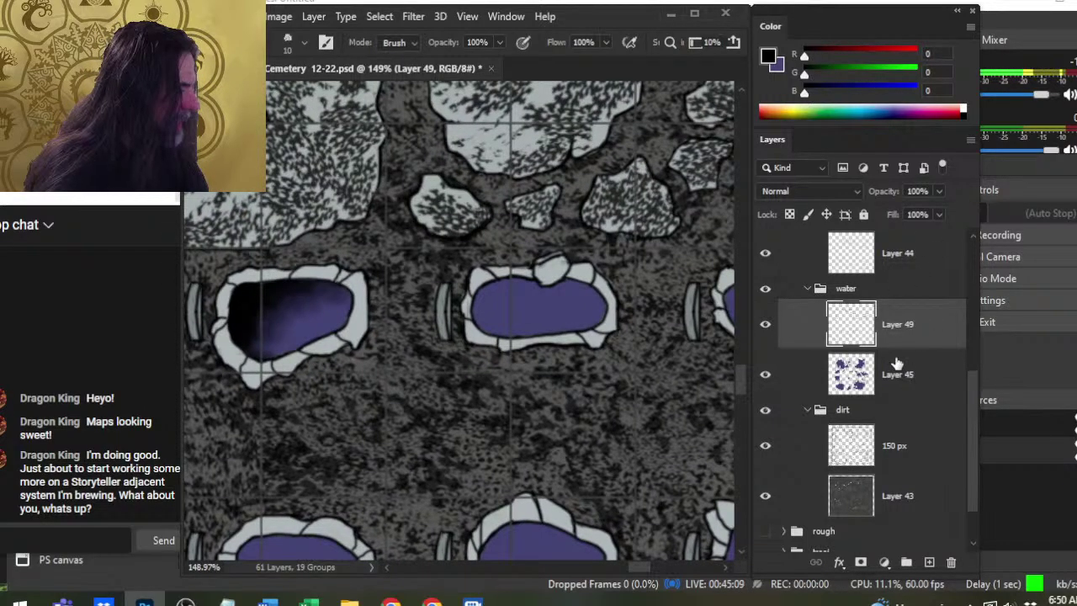
{"action": "left_click", "coordinate": [922, 257]}
{"action": "left_click", "coordinate": [856, 347]}
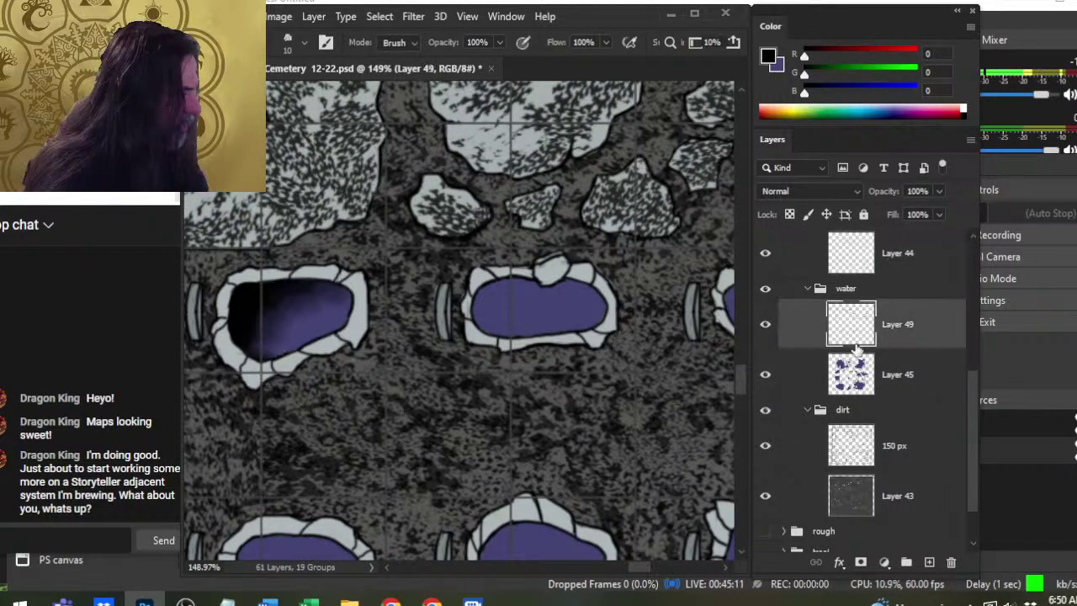
{"action": "key", "text": "z"}
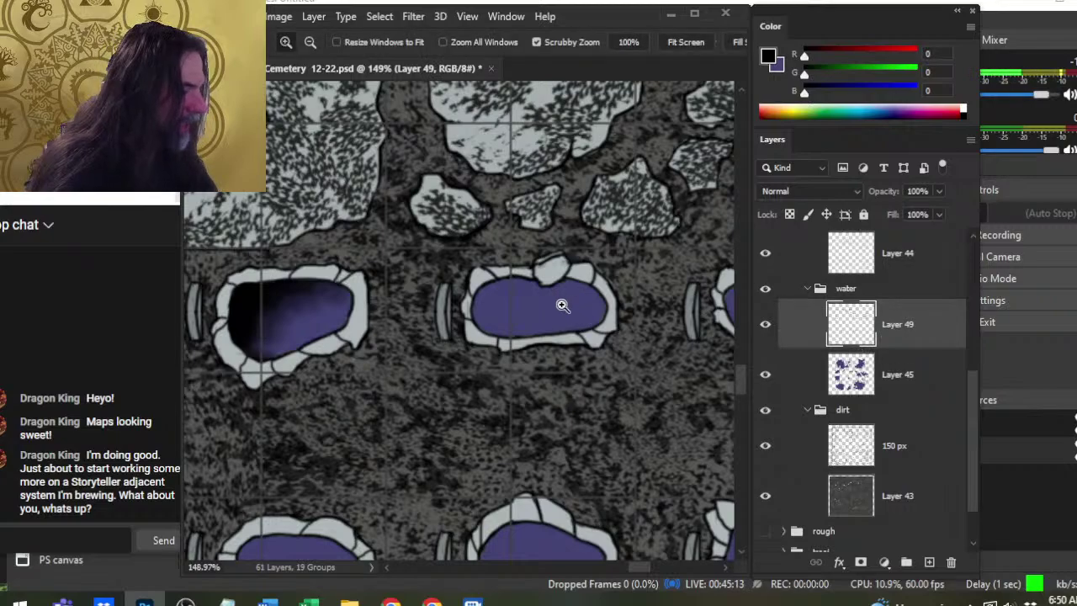
{"action": "left_click_drag", "start_coordinate": [562, 306], "coordinate": [608, 306]}
{"action": "key", "text": "b"}
{"action": "mouse_move", "coordinate": [468, 283]}
{"action": "left_mouse_down"}
{"action": "mouse_move", "coordinate": [466, 333]}
{"action": "mouse_move", "coordinate": [454, 325]}
{"action": "mouse_move", "coordinate": [503, 278]}
{"action": "mouse_move", "coordinate": [493, 274]}
{"action": "mouse_move", "coordinate": [452, 326]}
{"action": "mouse_move", "coordinate": [457, 281]}
{"action": "mouse_move", "coordinate": [459, 338]}
{"action": "mouse_move", "coordinate": [452, 282]}
{"action": "mouse_move", "coordinate": [430, 313]}
{"action": "mouse_move", "coordinate": [483, 317]}
{"action": "mouse_move", "coordinate": [450, 289]}
{"action": "mouse_move", "coordinate": [498, 316]}
{"action": "mouse_move", "coordinate": [502, 292]}
{"action": "mouse_move", "coordinate": [497, 307]}
{"action": "mouse_move", "coordinate": [592, 277]}
{"action": "mouse_move", "coordinate": [531, 280]}
{"action": "mouse_move", "coordinate": [530, 267]}
{"action": "mouse_move", "coordinate": [597, 279]}
{"action": "mouse_move", "coordinate": [474, 361]}
{"action": "mouse_move", "coordinate": [497, 307]}
{"action": "mouse_move", "coordinate": [517, 309]}
{"action": "mouse_move", "coordinate": [509, 318]}
{"action": "mouse_move", "coordinate": [531, 332]}
{"action": "mouse_move", "coordinate": [485, 330]}
{"action": "mouse_move", "coordinate": [565, 350]}
{"action": "mouse_move", "coordinate": [541, 337]}
{"action": "mouse_move", "coordinate": [545, 307]}
{"action": "mouse_move", "coordinate": [538, 330]}
{"action": "mouse_move", "coordinate": [462, 305]}
{"action": "mouse_move", "coordinate": [479, 340]}
{"action": "mouse_move", "coordinate": [452, 272]}
{"action": "mouse_move", "coordinate": [448, 361]}
{"action": "mouse_move", "coordinate": [438, 283]}
{"action": "mouse_move", "coordinate": [449, 281]}
{"action": "mouse_move", "coordinate": [437, 327]}
{"action": "mouse_move", "coordinate": [479, 267]}
{"action": "mouse_move", "coordinate": [445, 314]}
{"action": "mouse_move", "coordinate": [529, 264]}
{"action": "mouse_move", "coordinate": [463, 270]}
{"action": "left_mouse_up"}
{"action": "key", "text": "r"}
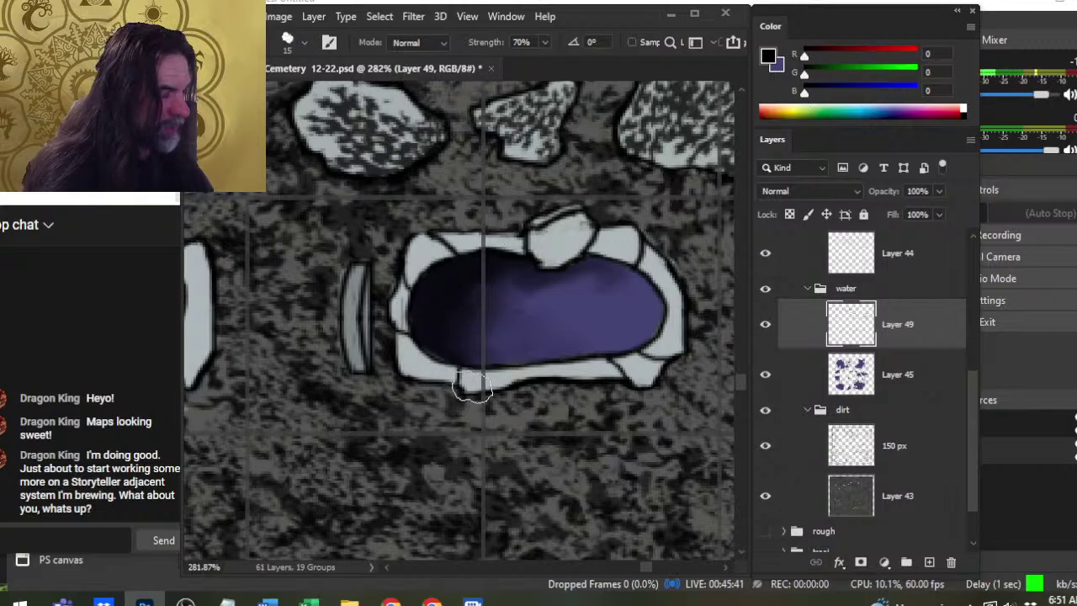
Clean the fourth grave's stone edges on Layer 44 and refine its shadow on Layer 49 with a 10 px smudge tip.
{"action": "left_click", "coordinate": [926, 253]}
{"action": "key", "text": "b"}
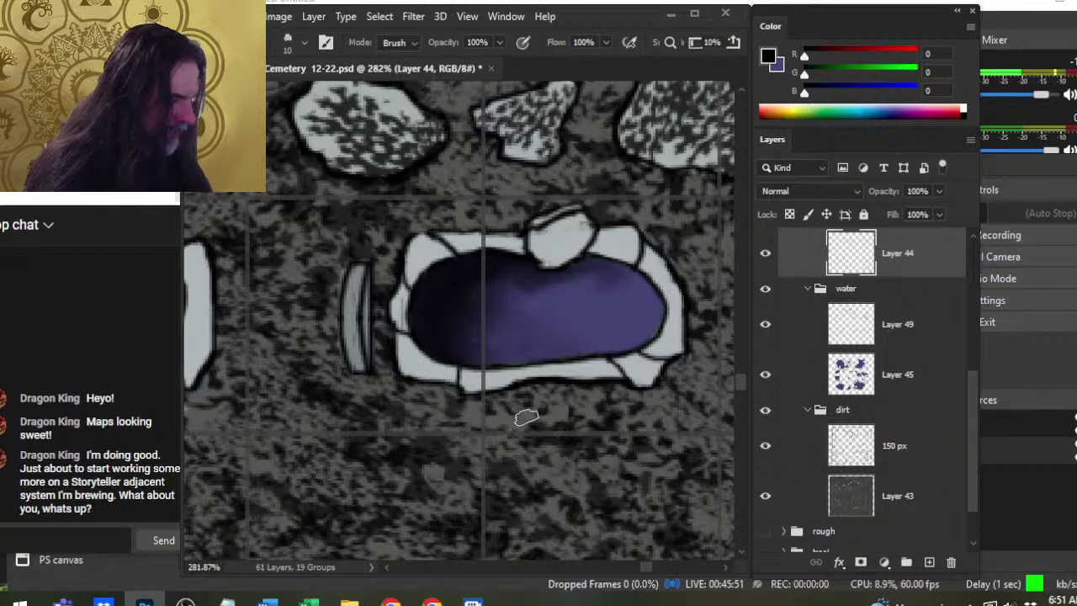
{"action": "left_click", "coordinate": [901, 341]}
{"action": "key", "text": "r"}
{"action": "key", "text": "bracketleft"}
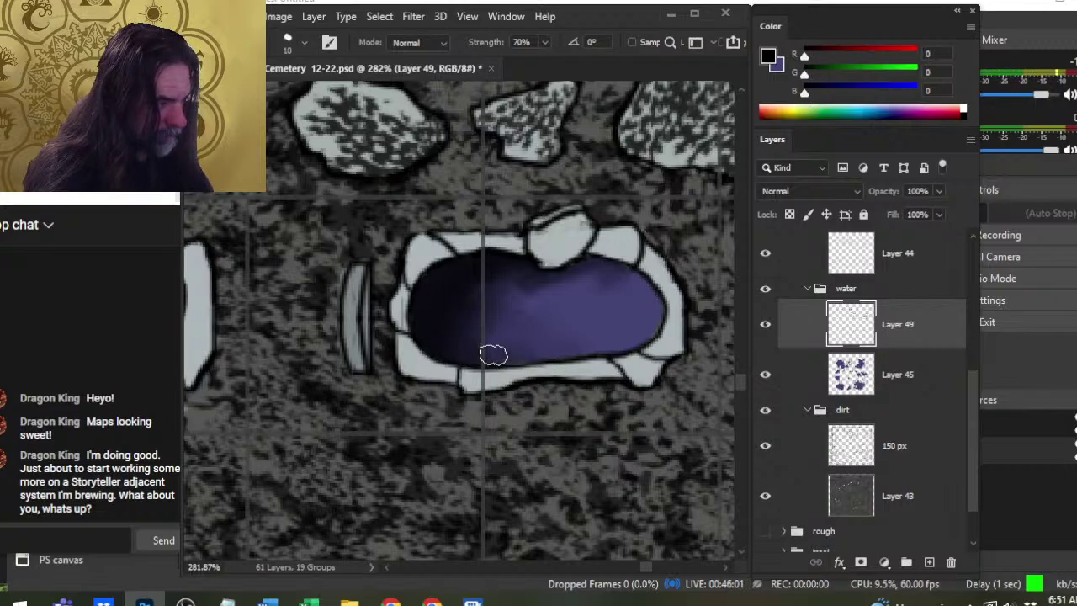
Shade the fifth top-row grave right of the inlet in black on Layer 49 and smudge it with a 10 px tip at 70% strength.
{"action": "key", "text": "z"}
{"action": "left_click_drag", "start_coordinate": [522, 389], "coordinate": [356, 298]}
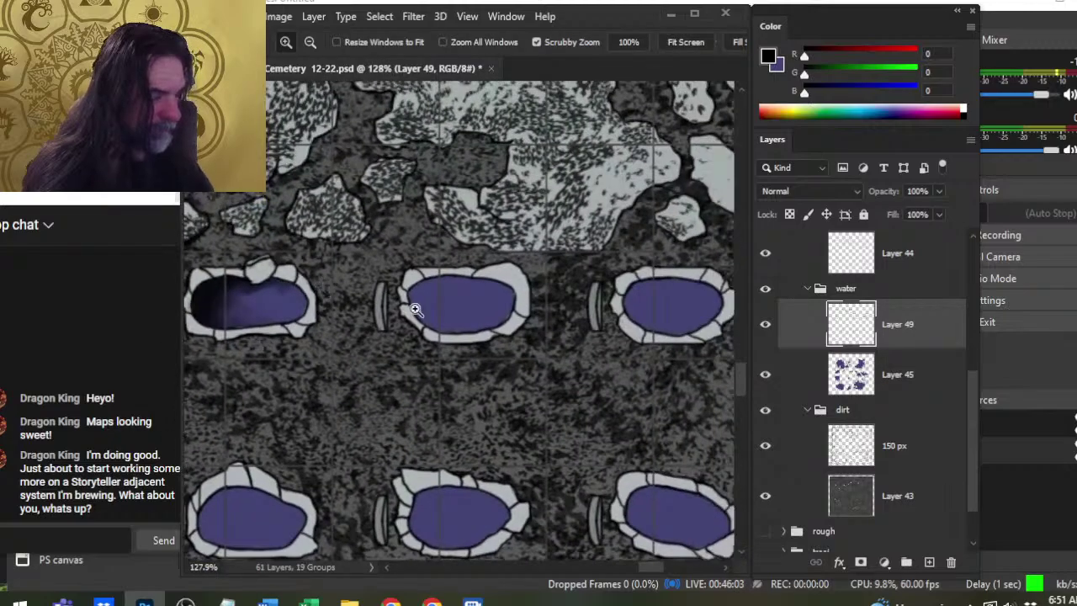
{"action": "left_click_drag", "start_coordinate": [471, 294], "coordinate": [530, 294]}
{"action": "key", "text": "b"}
{"action": "mouse_move", "coordinate": [378, 294]}
{"action": "left_mouse_down"}
{"action": "mouse_move", "coordinate": [390, 288]}
{"action": "mouse_move", "coordinate": [399, 323]}
{"action": "mouse_move", "coordinate": [375, 319]}
{"action": "left_mouse_up"}
{"action": "key", "text": "r"}
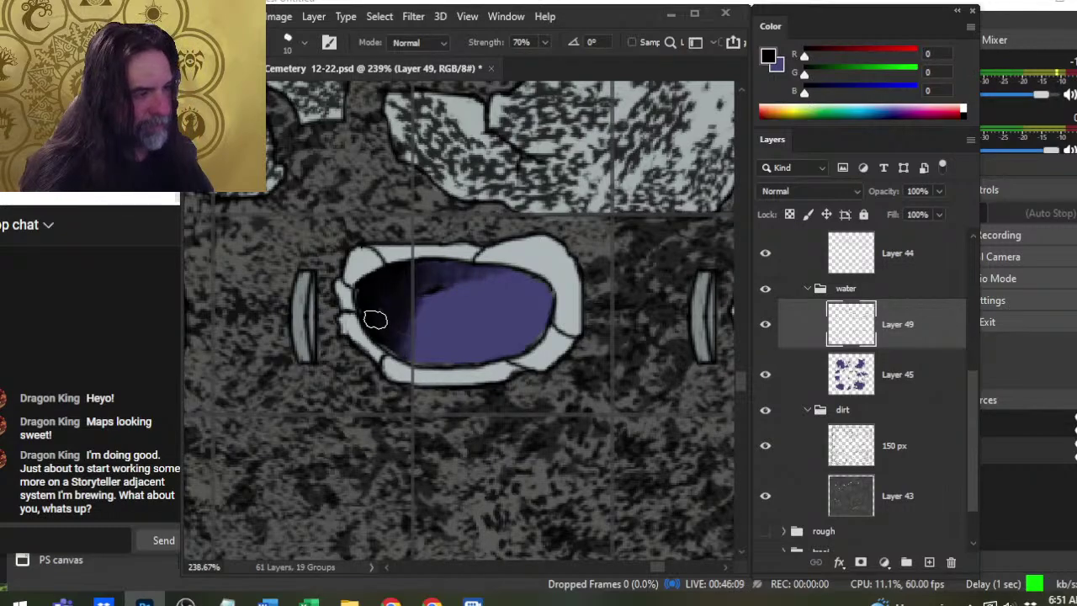
{"action": "mouse_move", "coordinate": [418, 292]}
{"action": "left_mouse_down"}
{"action": "mouse_move", "coordinate": [492, 288]}
{"action": "mouse_move", "coordinate": [447, 288]}
{"action": "mouse_move", "coordinate": [472, 278]}
{"action": "mouse_move", "coordinate": [419, 286]}
{"action": "mouse_move", "coordinate": [484, 272]}
{"action": "left_mouse_up"}
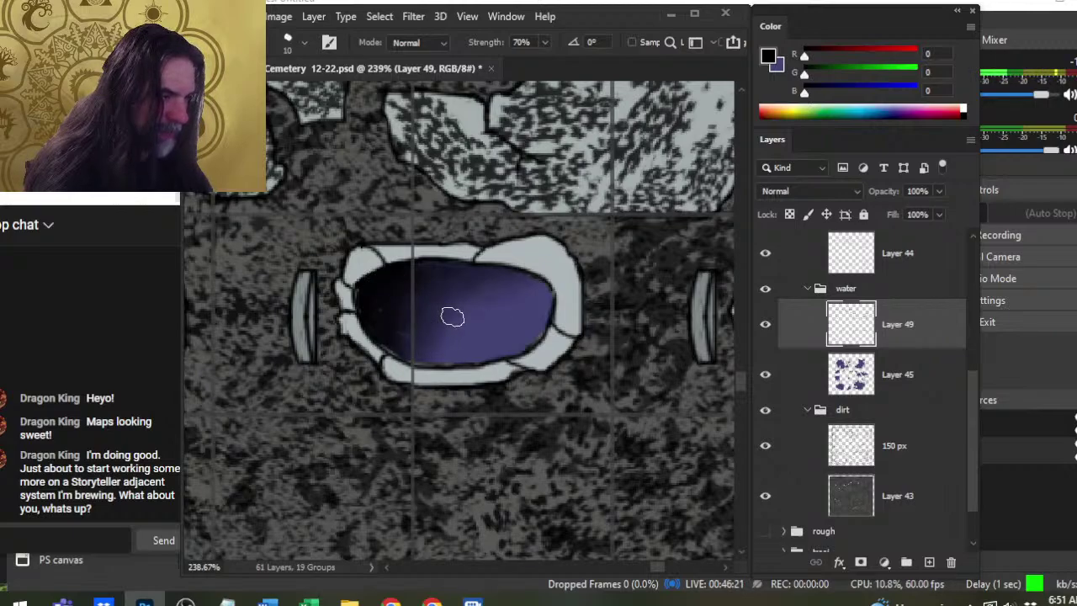
Clean the fifth grave's stone edges on Layer 44 and smudge its shadow along the rim on Layer 49.
{"action": "left_click", "coordinate": [926, 268]}
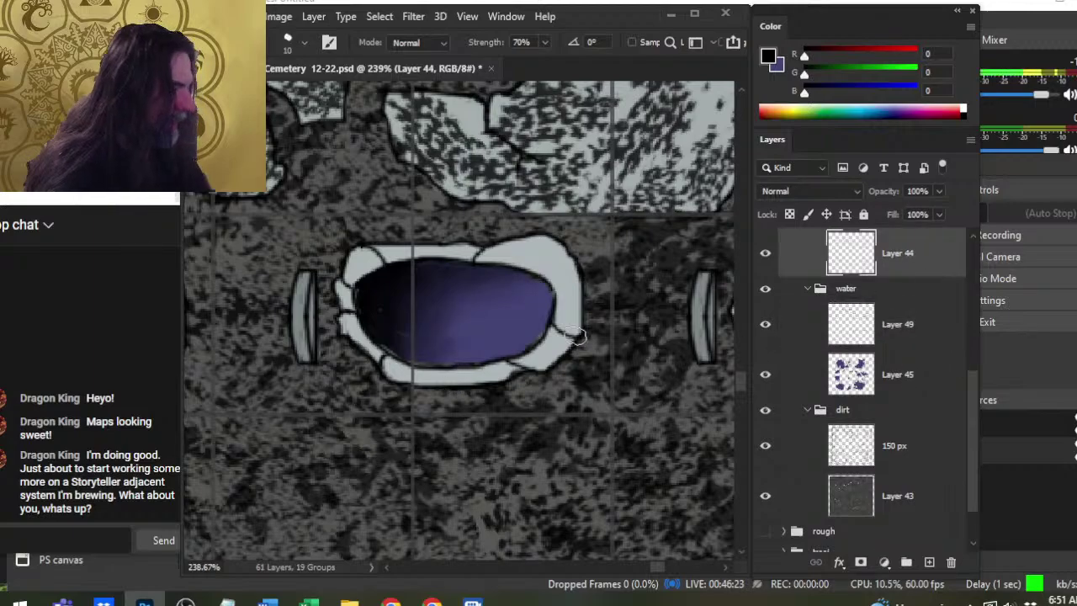
{"action": "key", "text": "b"}
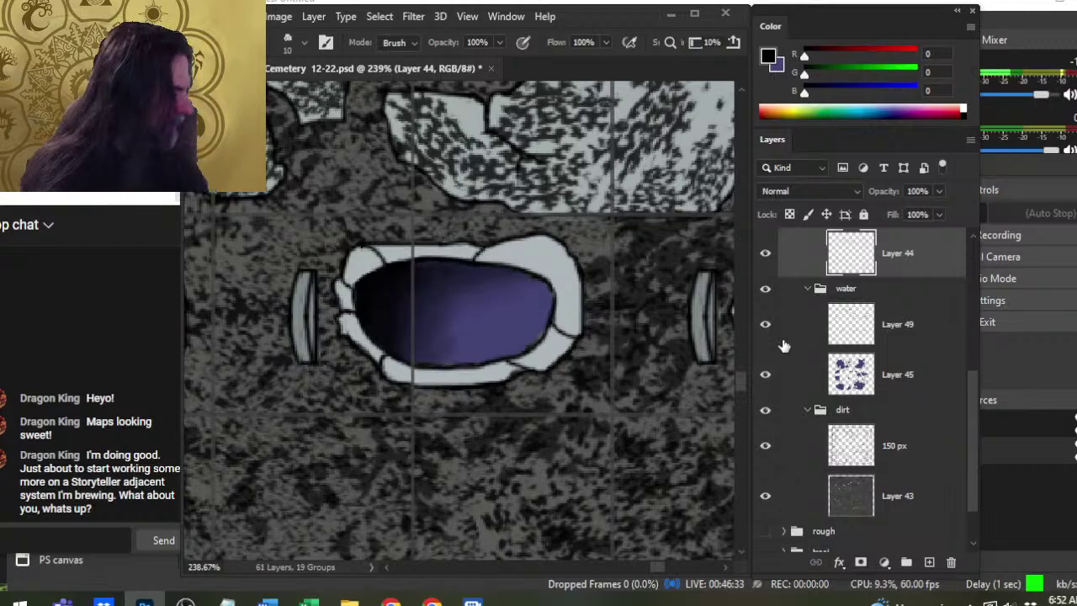
{"action": "left_click", "coordinate": [926, 325]}
{"action": "key", "text": "r"}
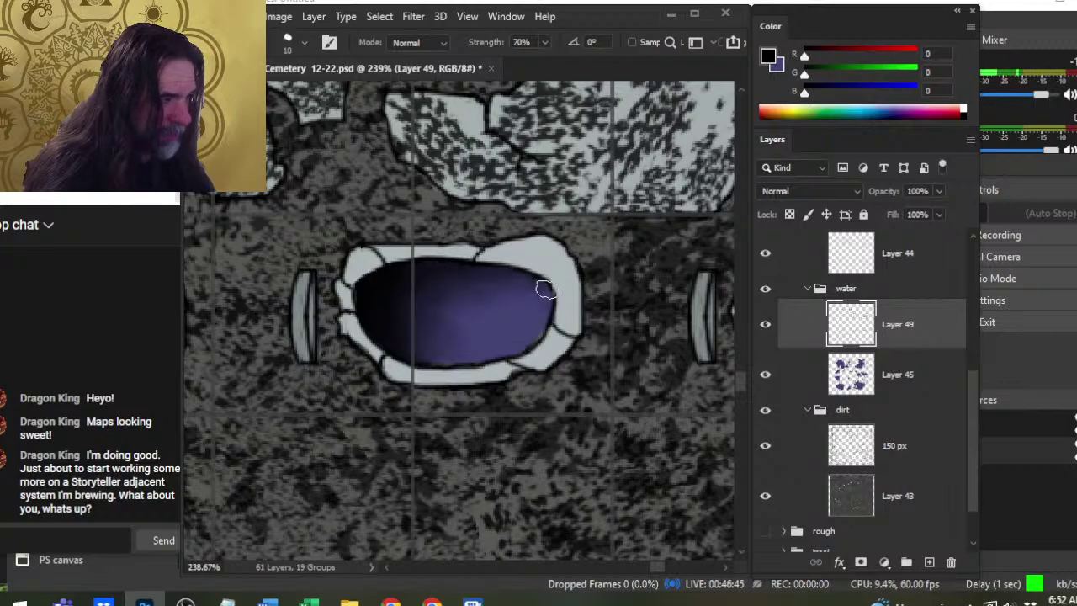
Shade the sixth top-row grave in black on Layer 49 with the 20 px brush and smudge it with a 10 px tip at 70% strength.
{"action": "key", "text": "z"}
{"action": "left_click_drag", "start_coordinate": [585, 381], "coordinate": [516, 366]}
{"action": "key", "text": "space"}
{"action": "left_click_drag", "start_coordinate": [565, 409], "coordinate": [515, 382]}
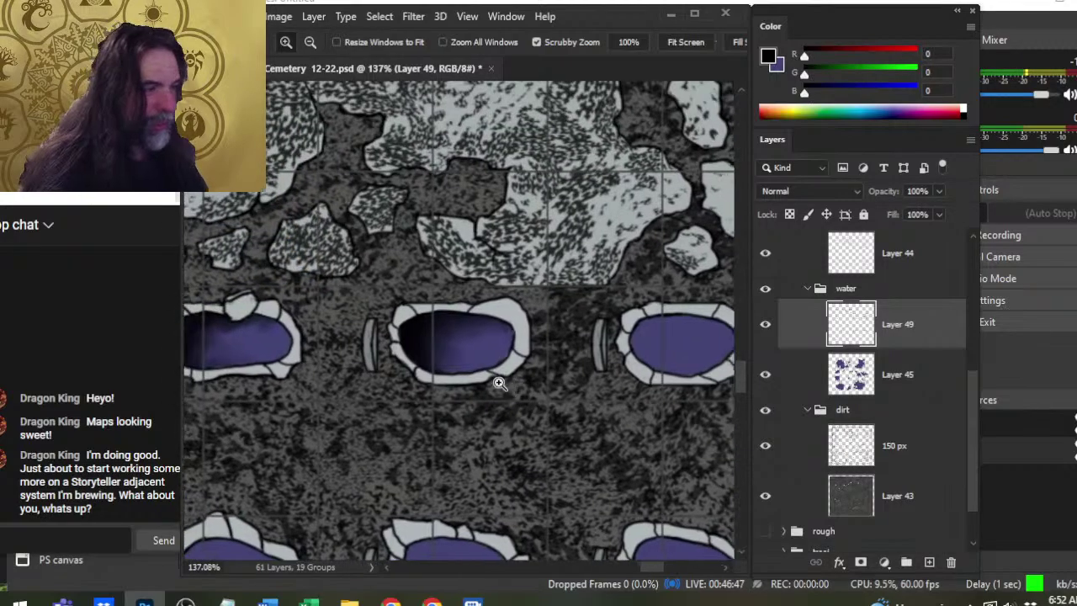
{"action": "left_click_drag", "start_coordinate": [461, 327], "coordinate": [502, 342]}
{"action": "key", "text": "space"}
{"action": "left_click_drag", "start_coordinate": [629, 375], "coordinate": [401, 318]}
{"action": "key", "text": "b"}
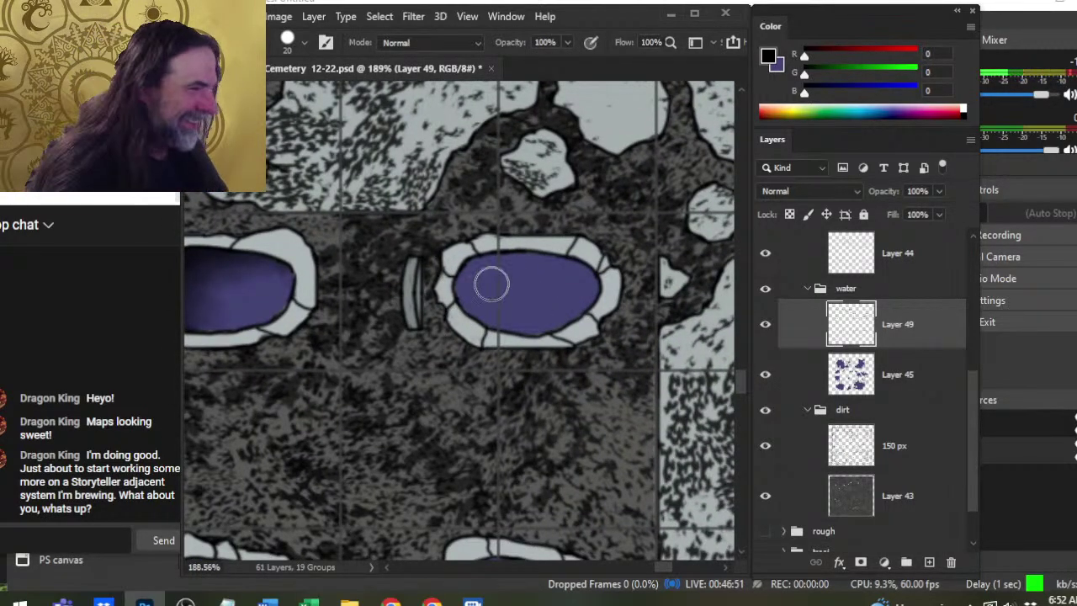
{"action": "mouse_move", "coordinate": [491, 270]}
{"action": "left_mouse_down"}
{"action": "mouse_move", "coordinate": [478, 288]}
{"action": "mouse_move", "coordinate": [513, 266]}
{"action": "mouse_move", "coordinate": [488, 264]}
{"action": "mouse_move", "coordinate": [497, 256]}
{"action": "left_mouse_up"}
{"action": "key", "text": "r"}
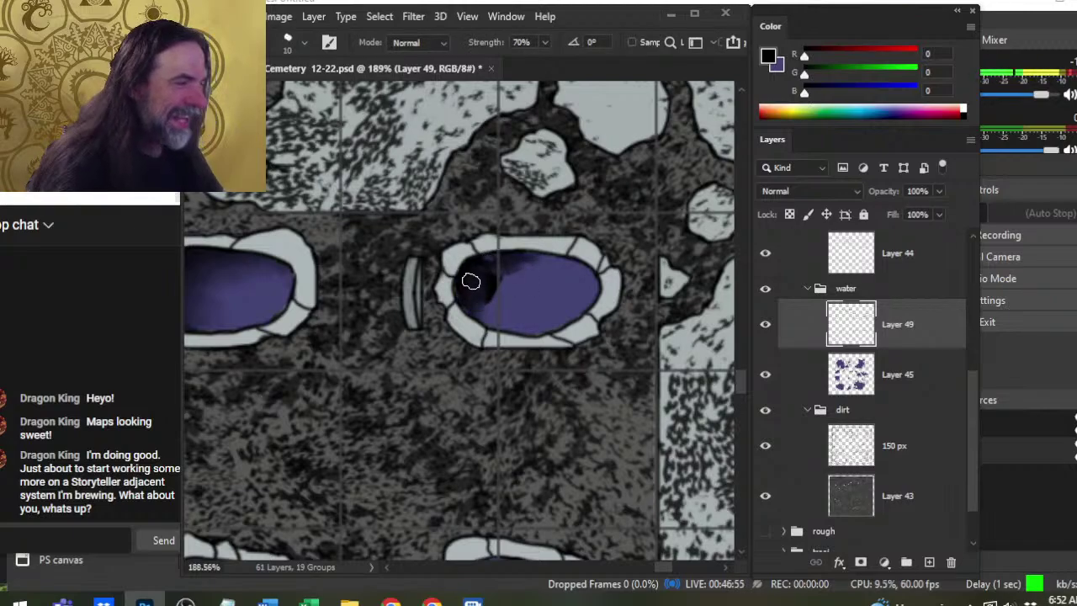
{"action": "left_click_drag", "start_coordinate": [470, 289], "coordinate": [495, 261]}
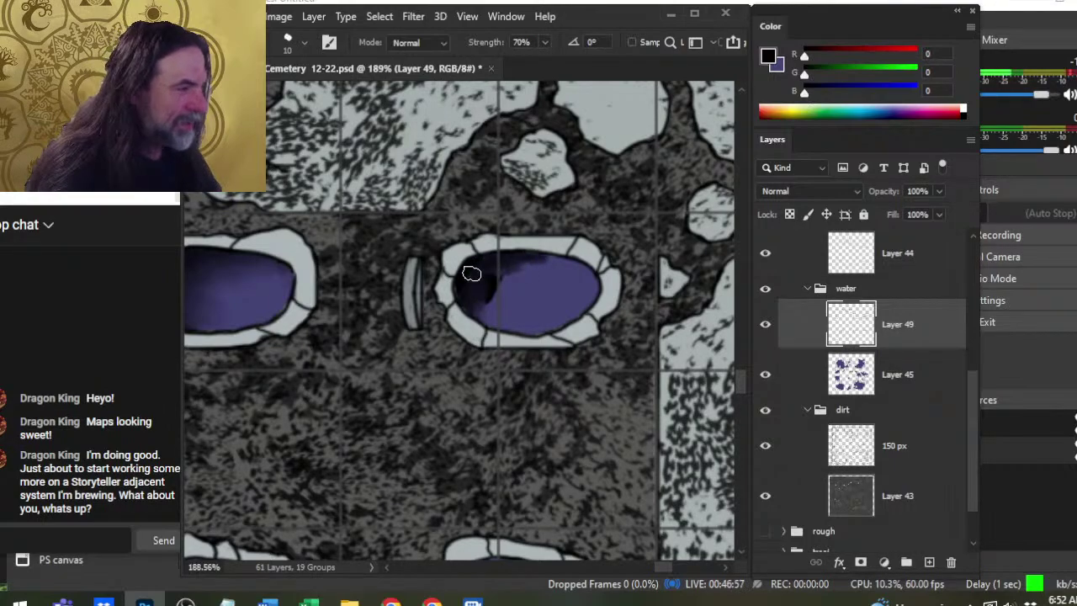
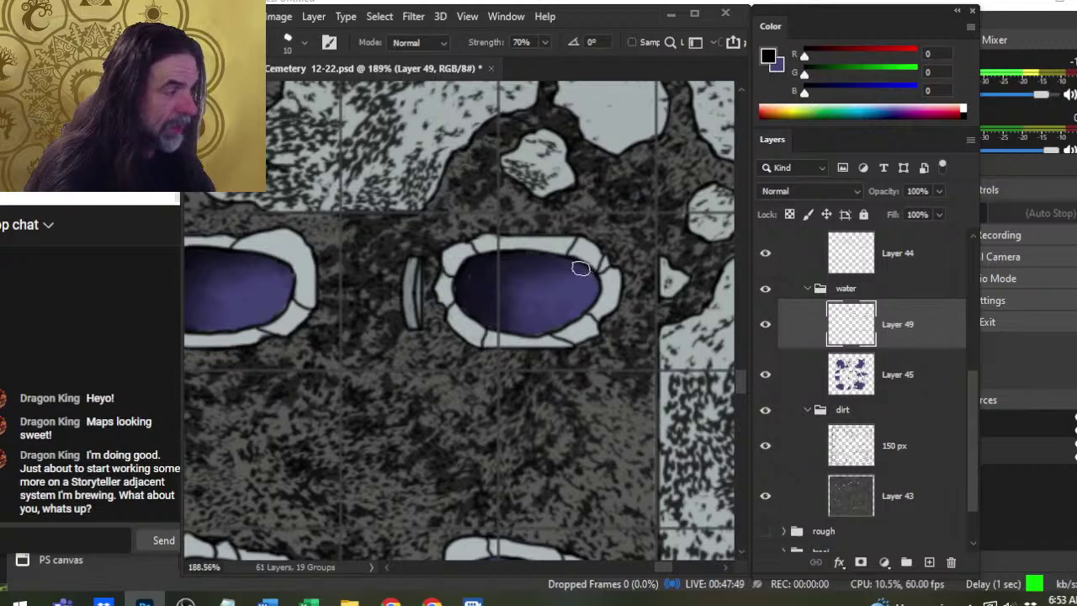
Clean the sixth grave's stone edges on Layer 44 with the 10 px eraser and touch up its shadow on Layer 49.
{"action": "left_click", "coordinate": [905, 253]}
{"action": "key", "text": "b"}
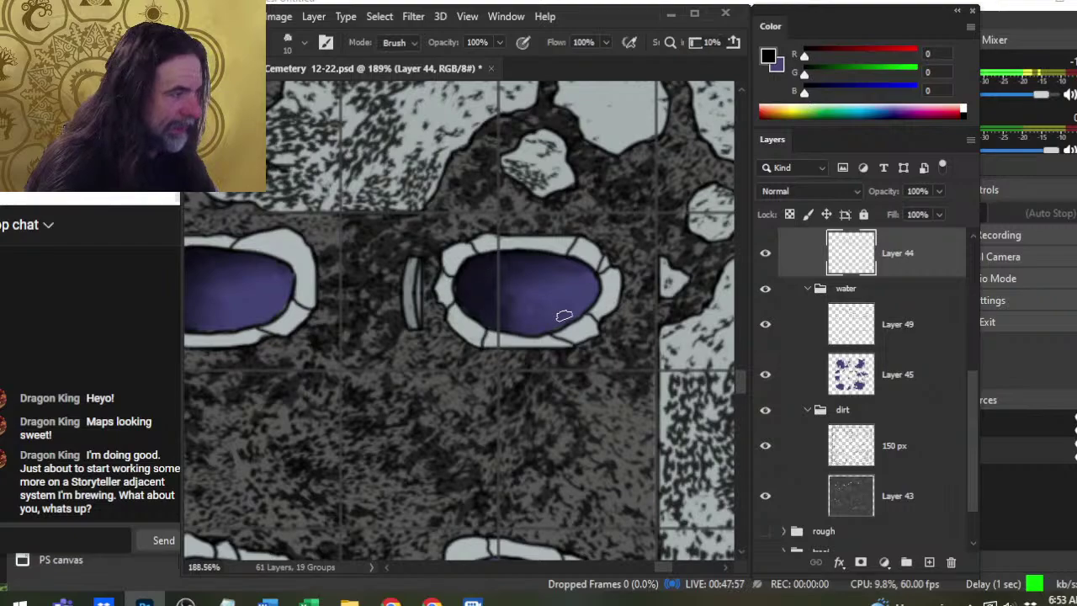
{"action": "left_click", "coordinate": [821, 337]}
{"action": "key", "text": "r"}
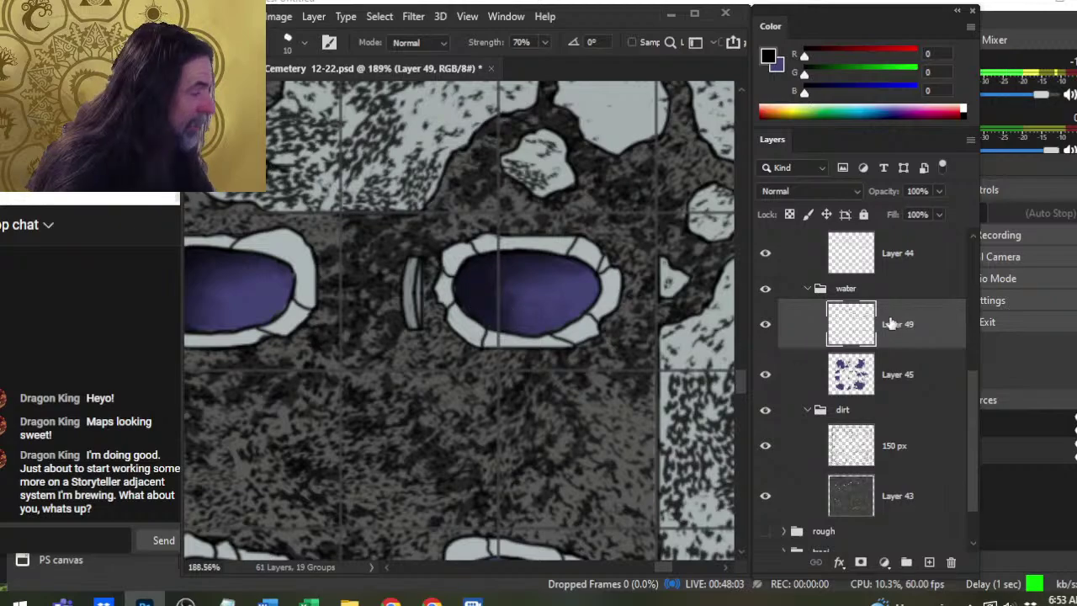
{"action": "left_click", "coordinate": [894, 266]}
{"action": "key", "text": "b"}
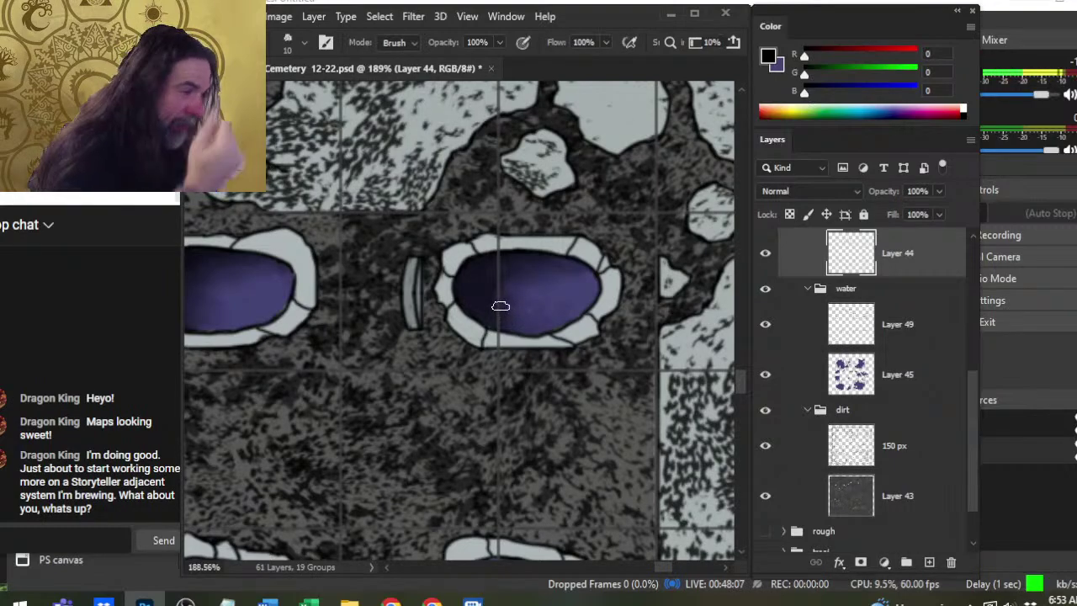
{"action": "left_click", "coordinate": [830, 344]}
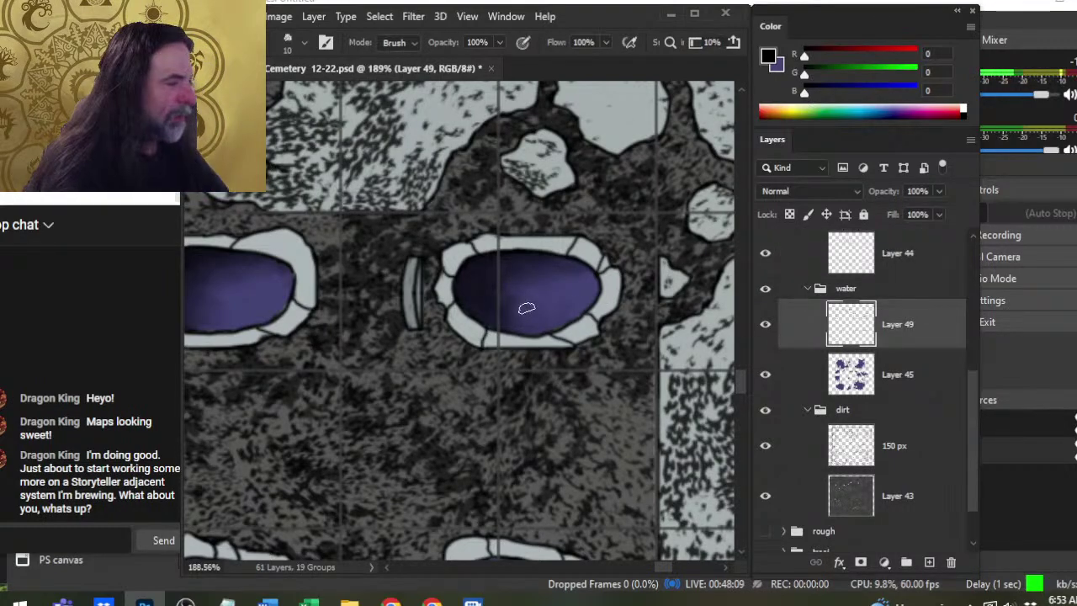
Finish smudging the sixth top-row grave, and shade the rightmost second-row grave in black on Layer 49, smudging it at 70% strength.
{"action": "key", "text": "r"}
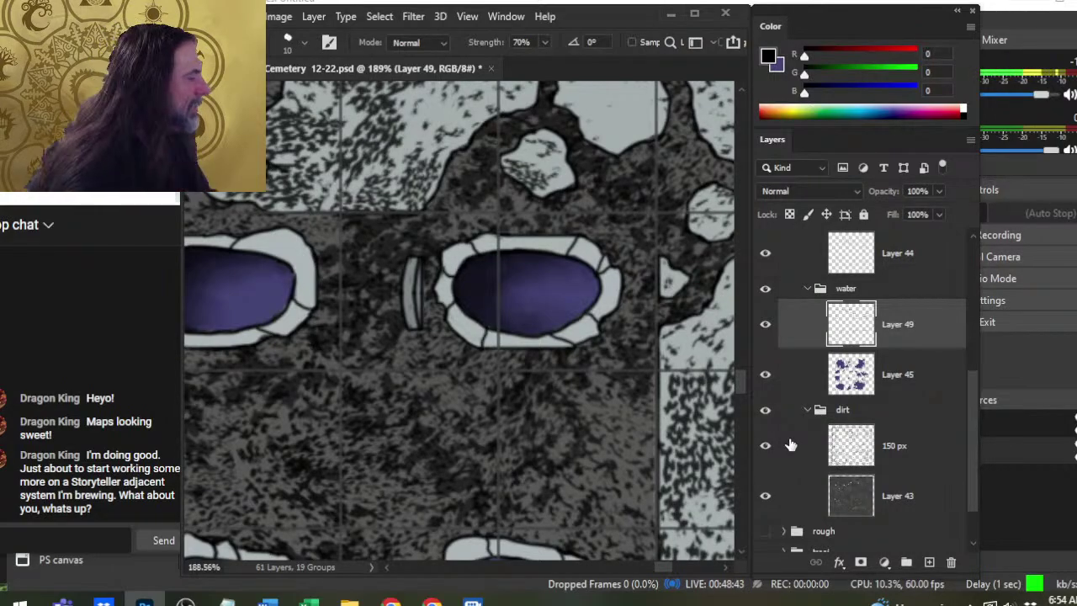
{"action": "key", "text": "z"}
{"action": "left_click_drag", "start_coordinate": [600, 364], "coordinate": [532, 252]}
{"action": "left_click", "coordinate": [567, 320]}
{"action": "key", "text": "b"}
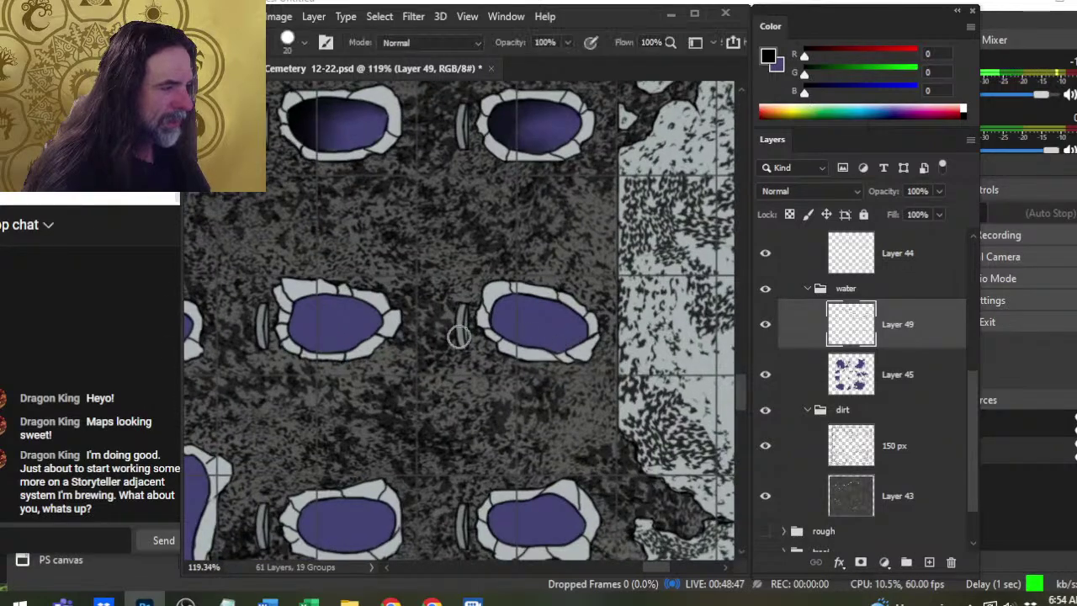
{"action": "left_click", "coordinate": [526, 303]}
{"action": "key", "text": "r"}
{"action": "mouse_move", "coordinate": [504, 311]}
{"action": "left_mouse_down"}
{"action": "mouse_move", "coordinate": [542, 322]}
{"action": "mouse_move", "coordinate": [524, 324]}
{"action": "mouse_move", "coordinate": [515, 308]}
{"action": "mouse_move", "coordinate": [488, 341]}
{"action": "mouse_move", "coordinate": [477, 311]}
{"action": "mouse_move", "coordinate": [489, 341]}
{"action": "left_mouse_up"}
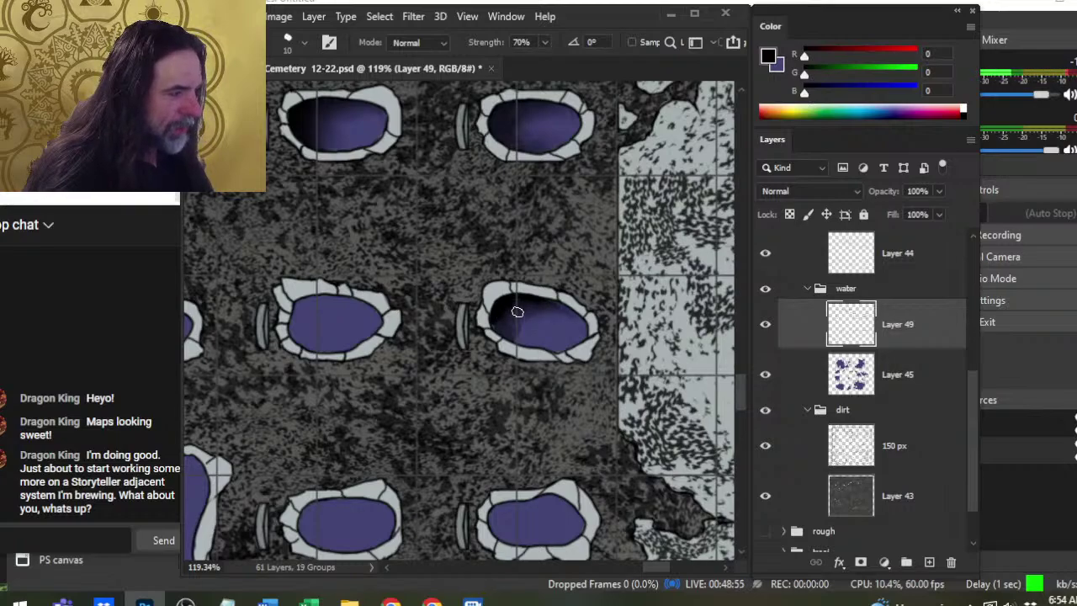
{"action": "left_click_drag", "start_coordinate": [518, 313], "coordinate": [527, 329]}
{"action": "key", "text": "ctrl+space"}
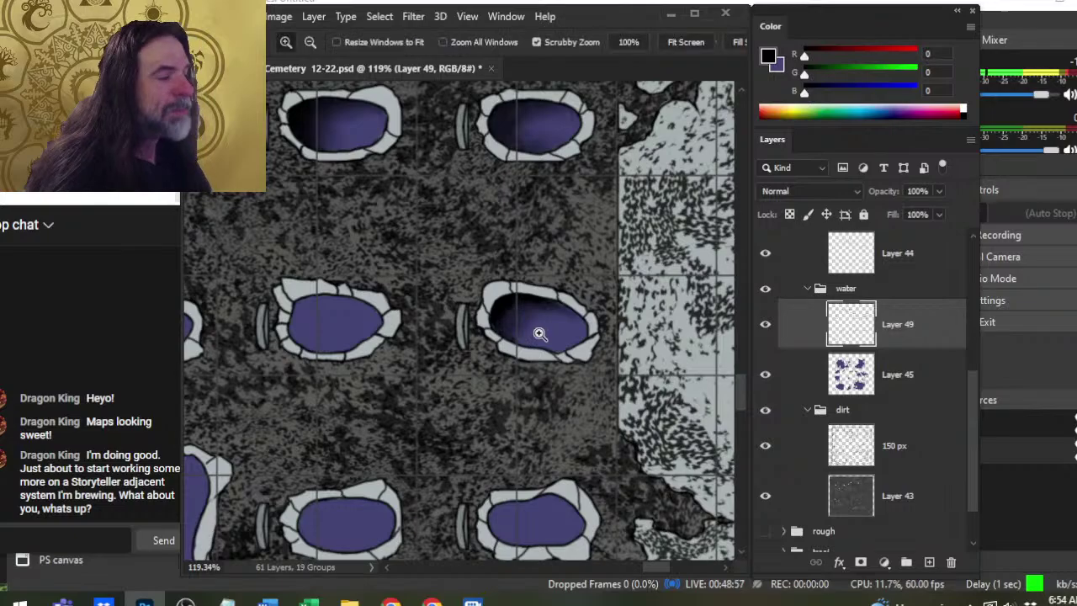
{"action": "key", "text": "ctrl+space"}
{"action": "left_click_drag", "start_coordinate": [531, 322], "coordinate": [581, 343]}
{"action": "mouse_move", "coordinate": [498, 298]}
{"action": "left_mouse_down"}
{"action": "mouse_move", "coordinate": [480, 315]}
{"action": "mouse_move", "coordinate": [500, 289]}
{"action": "left_mouse_up"}
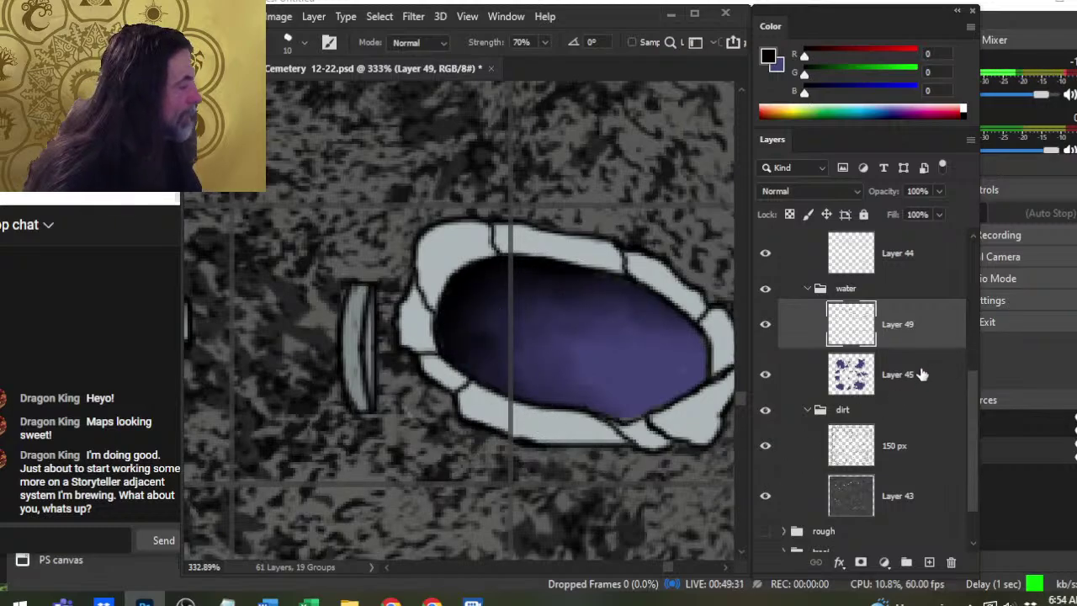
Clean the rightmost second-row grave's stone edges on Layer 44 with the 10 px eraser and smudge its shadow further on Layer 49.
{"action": "left_click", "coordinate": [929, 267]}
{"action": "key", "text": "b"}
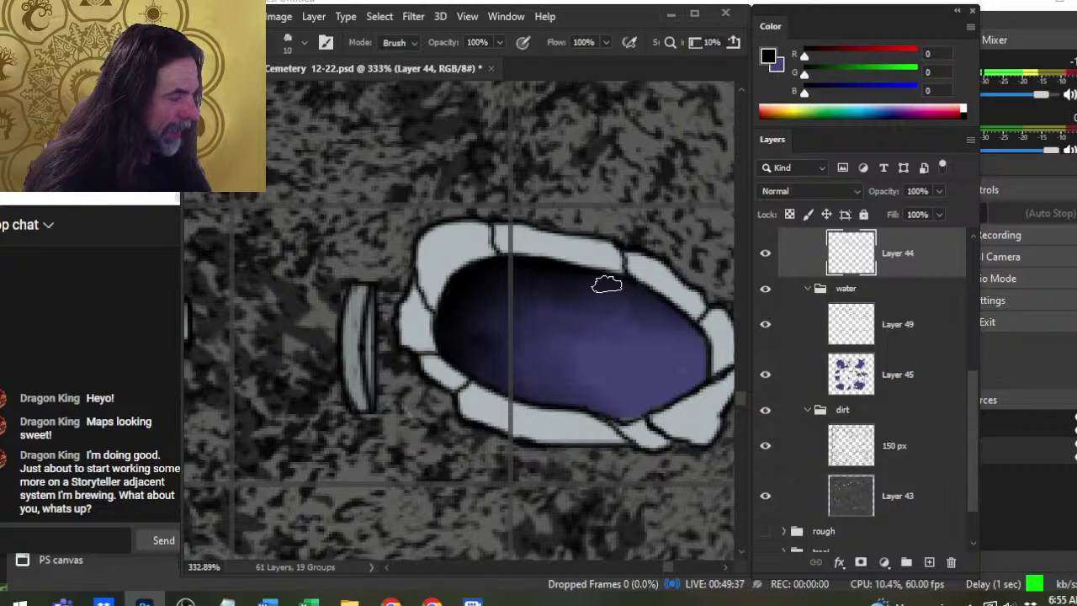
{"action": "left_click", "coordinate": [926, 324]}
{"action": "key", "text": "r"}
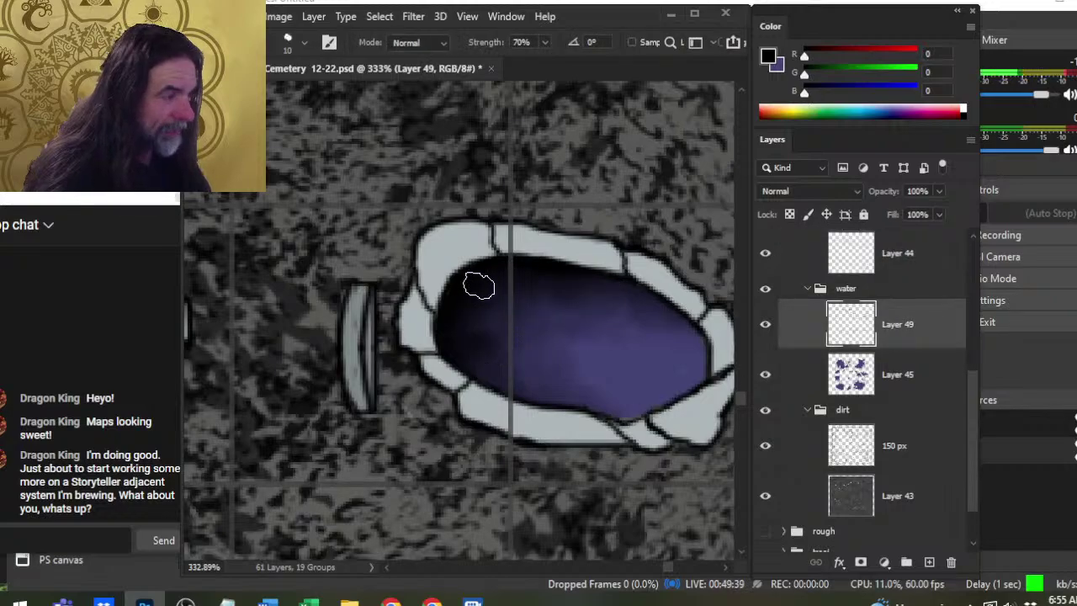
{"action": "mouse_move", "coordinate": [637, 301]}
{"action": "left_mouse_down"}
{"action": "mouse_move", "coordinate": [572, 294]}
{"action": "mouse_move", "coordinate": [620, 303]}
{"action": "mouse_move", "coordinate": [609, 291]}
{"action": "mouse_move", "coordinate": [676, 338]}
{"action": "mouse_move", "coordinate": [539, 302]}
{"action": "mouse_move", "coordinate": [562, 303]}
{"action": "mouse_move", "coordinate": [594, 344]}
{"action": "mouse_move", "coordinate": [654, 332]}
{"action": "mouse_move", "coordinate": [565, 294]}
{"action": "mouse_move", "coordinate": [580, 288]}
{"action": "mouse_move", "coordinate": [498, 302]}
{"action": "mouse_move", "coordinate": [496, 288]}
{"action": "mouse_move", "coordinate": [535, 377]}
{"action": "mouse_move", "coordinate": [506, 345]}
{"action": "mouse_move", "coordinate": [491, 353]}
{"action": "mouse_move", "coordinate": [534, 392]}
{"action": "mouse_move", "coordinate": [500, 377]}
{"action": "mouse_move", "coordinate": [620, 405]}
{"action": "mouse_move", "coordinate": [559, 391]}
{"action": "mouse_move", "coordinate": [602, 391]}
{"action": "mouse_move", "coordinate": [577, 365]}
{"action": "mouse_move", "coordinate": [589, 367]}
{"action": "mouse_move", "coordinate": [591, 393]}
{"action": "mouse_move", "coordinate": [576, 387]}
{"action": "mouse_move", "coordinate": [606, 394]}
{"action": "mouse_move", "coordinate": [584, 371]}
{"action": "mouse_move", "coordinate": [581, 398]}
{"action": "mouse_move", "coordinate": [512, 351]}
{"action": "mouse_move", "coordinate": [490, 386]}
{"action": "mouse_move", "coordinate": [496, 377]}
{"action": "mouse_move", "coordinate": [575, 407]}
{"action": "mouse_move", "coordinate": [521, 382]}
{"action": "mouse_move", "coordinate": [588, 391]}
{"action": "mouse_move", "coordinate": [592, 358]}
{"action": "mouse_move", "coordinate": [576, 366]}
{"action": "mouse_move", "coordinate": [592, 390]}
{"action": "mouse_move", "coordinate": [600, 377]}
{"action": "mouse_move", "coordinate": [579, 402]}
{"action": "mouse_move", "coordinate": [509, 376]}
{"action": "mouse_move", "coordinate": [519, 399]}
{"action": "mouse_move", "coordinate": [532, 387]}
{"action": "mouse_move", "coordinate": [541, 418]}
{"action": "mouse_move", "coordinate": [539, 394]}
{"action": "mouse_move", "coordinate": [567, 395]}
{"action": "mouse_move", "coordinate": [579, 412]}
{"action": "mouse_move", "coordinate": [567, 392]}
{"action": "mouse_move", "coordinate": [586, 404]}
{"action": "mouse_move", "coordinate": [680, 395]}
{"action": "mouse_move", "coordinate": [702, 324]}
{"action": "mouse_move", "coordinate": [639, 324]}
{"action": "mouse_move", "coordinate": [649, 317]}
{"action": "mouse_move", "coordinate": [637, 300]}
{"action": "mouse_move", "coordinate": [681, 312]}
{"action": "mouse_move", "coordinate": [630, 286]}
{"action": "mouse_move", "coordinate": [662, 308]}
{"action": "mouse_move", "coordinate": [649, 331]}
{"action": "mouse_move", "coordinate": [625, 318]}
{"action": "mouse_move", "coordinate": [649, 330]}
{"action": "mouse_move", "coordinate": [634, 308]}
{"action": "mouse_move", "coordinate": [698, 337]}
{"action": "mouse_move", "coordinate": [685, 312]}
{"action": "mouse_move", "coordinate": [651, 336]}
{"action": "mouse_move", "coordinate": [696, 331]}
{"action": "mouse_move", "coordinate": [622, 310]}
{"action": "mouse_move", "coordinate": [659, 292]}
{"action": "mouse_move", "coordinate": [650, 311]}
{"action": "mouse_move", "coordinate": [632, 305]}
{"action": "mouse_move", "coordinate": [673, 325]}
{"action": "mouse_move", "coordinate": [646, 368]}
{"action": "mouse_move", "coordinate": [679, 368]}
{"action": "left_mouse_up"}
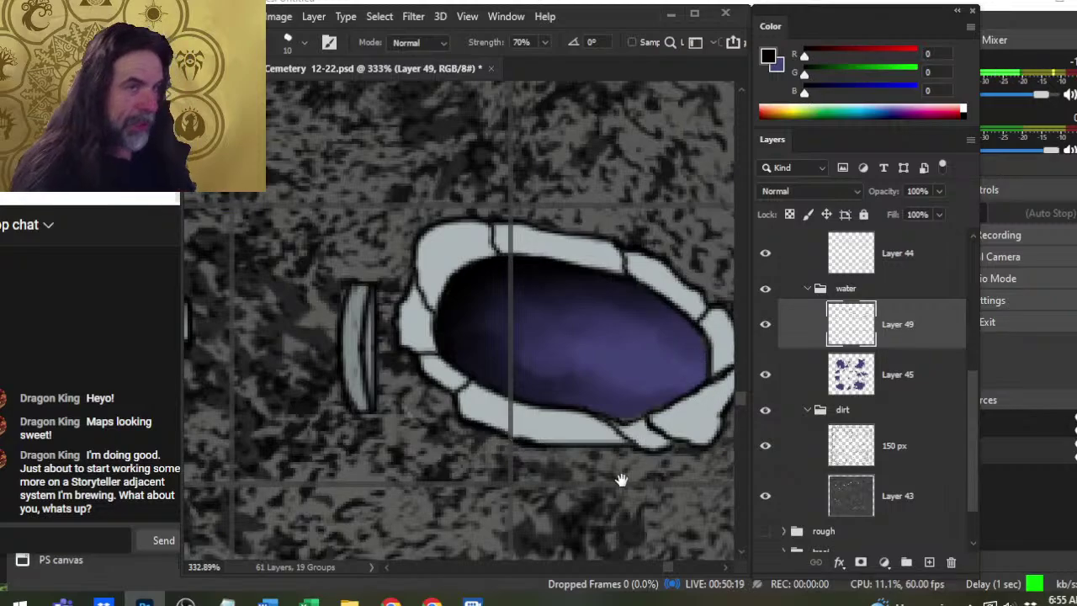
Save and close the cemetery map, and reopen the recent file Act 2 Region 2 - Cemetery 12-22.psd.
{"action": "left_click_drag", "start_coordinate": [620, 480], "coordinate": [415, 312]}
{"action": "left_click_drag", "start_coordinate": [556, 390], "coordinate": [594, 347]}
{"action": "left_click_drag", "start_coordinate": [455, 295], "coordinate": [510, 300]}
{"action": "left_click_drag", "start_coordinate": [572, 402], "coordinate": [404, 212]}
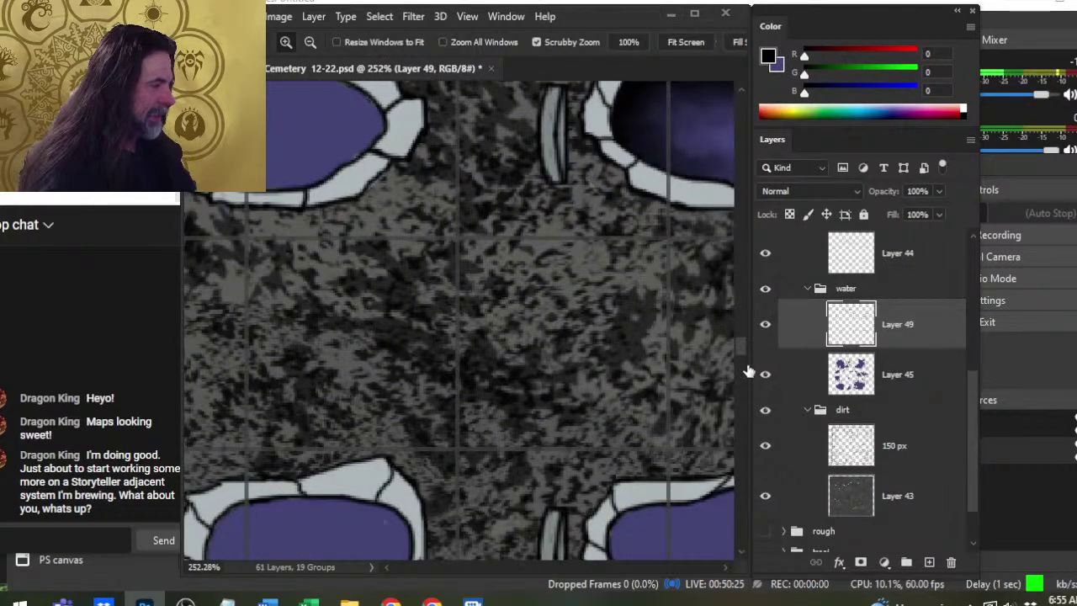
{"action": "key", "text": "ctrl+s"}
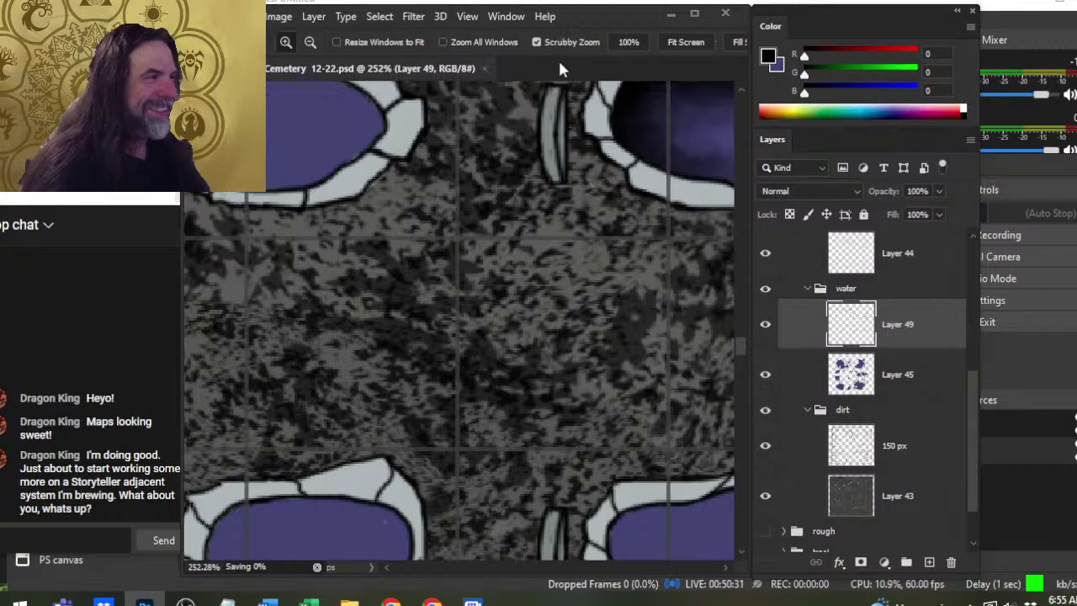
{"action": "left_click", "coordinate": [484, 68]}
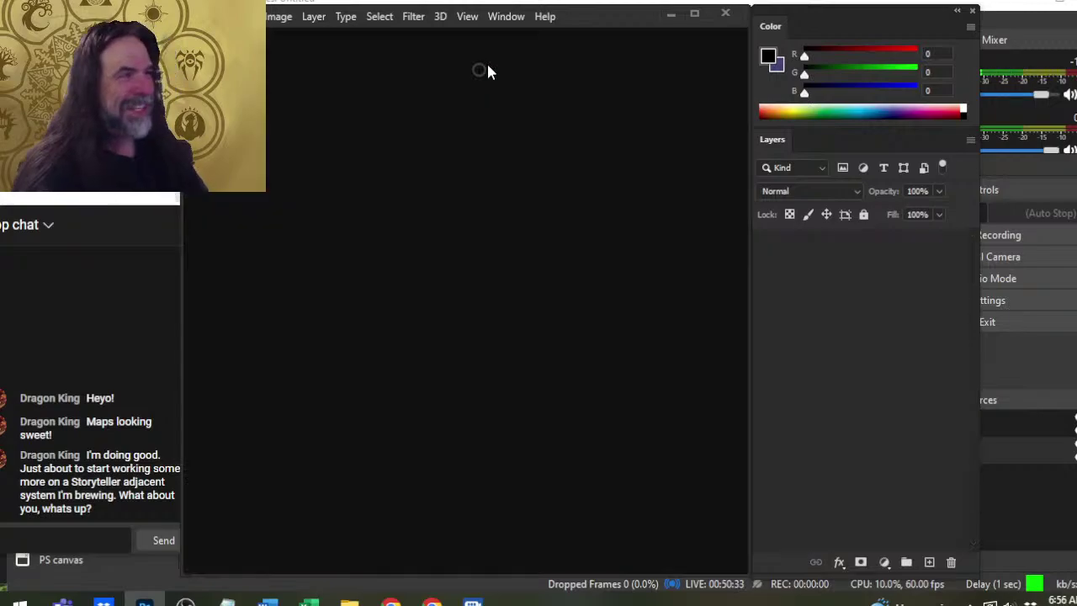
{"action": "left_click", "coordinate": [229, 16]}
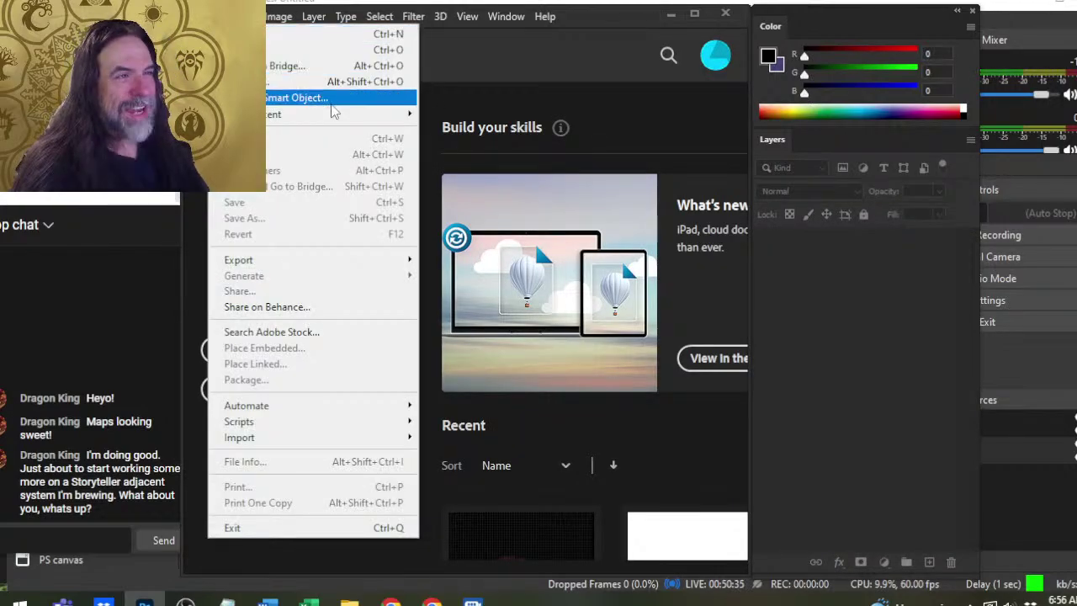
{"action": "mouse_move", "coordinate": [335, 114]}
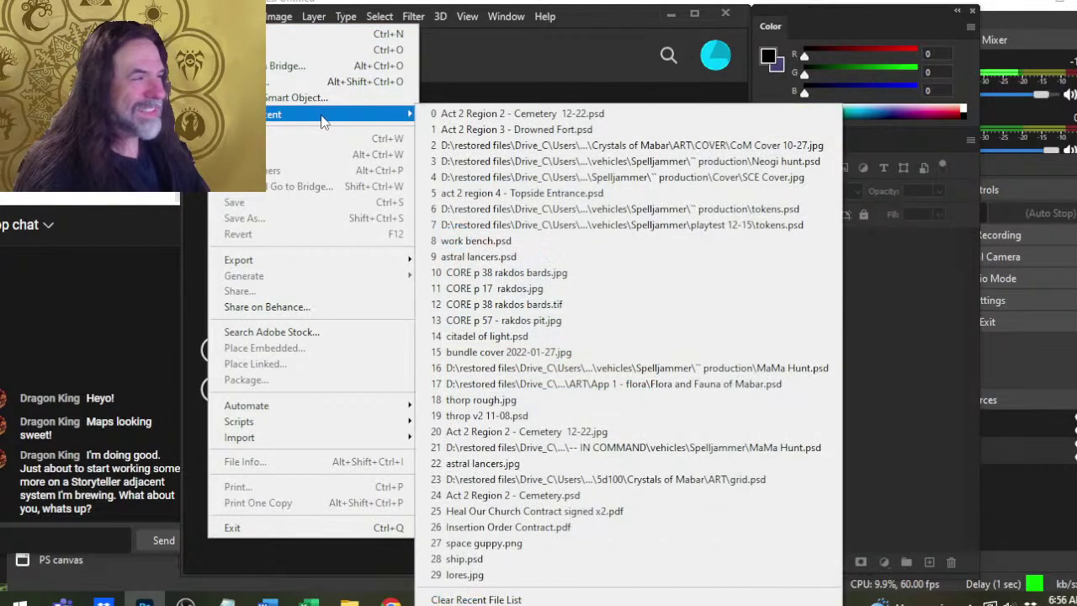
{"action": "left_click", "coordinate": [541, 114]}
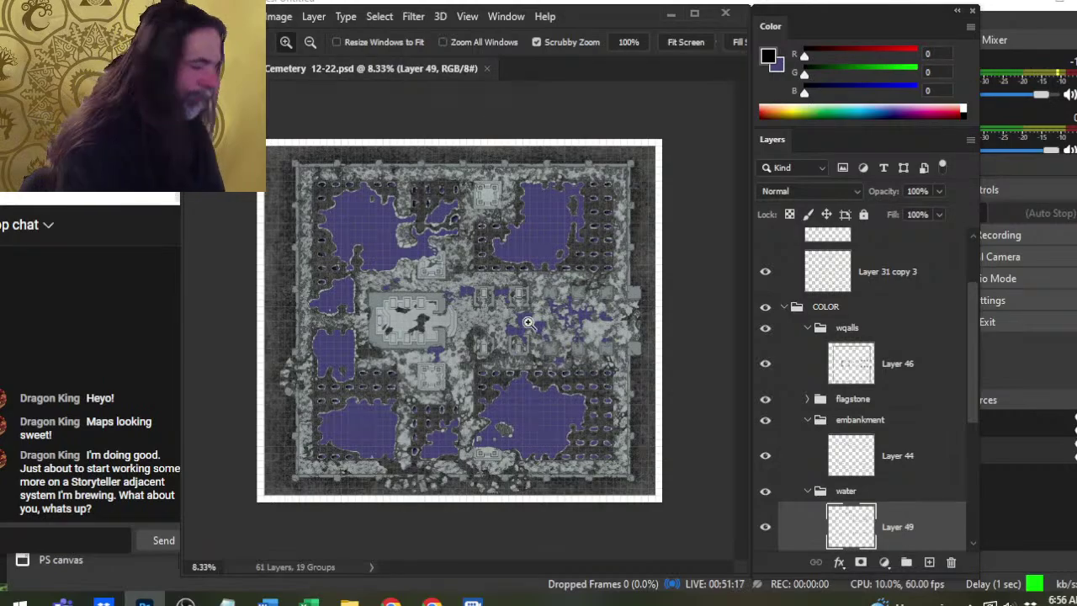
Shade the second grave from the right in the second row in black on Layer 49 and smudge it at 70% strength.
{"action": "left_click_drag", "start_coordinate": [535, 395], "coordinate": [382, 367]}
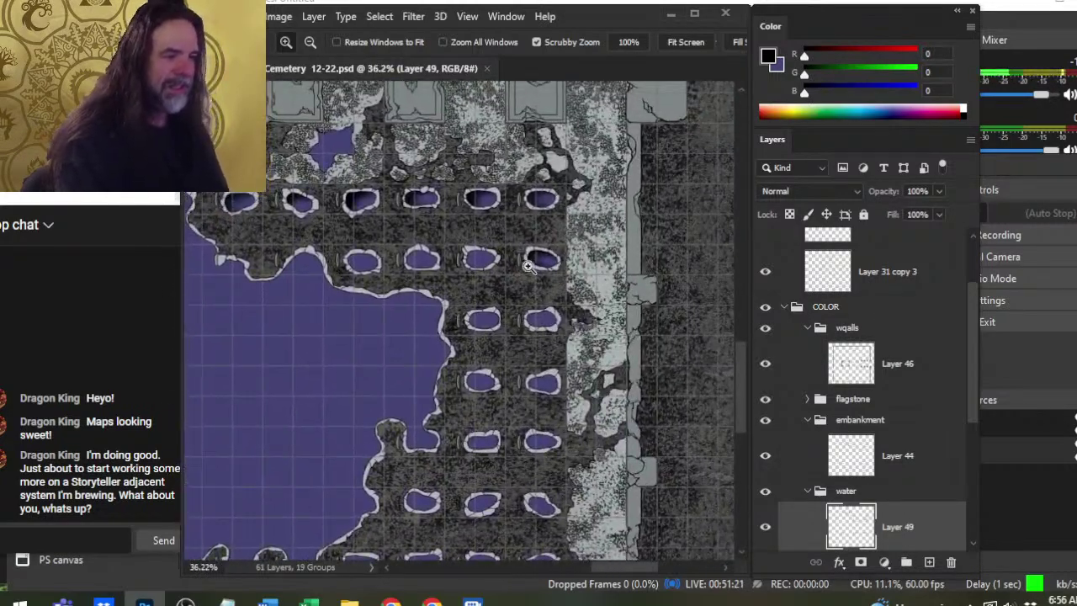
{"action": "left_click_drag", "start_coordinate": [472, 256], "coordinate": [542, 286]}
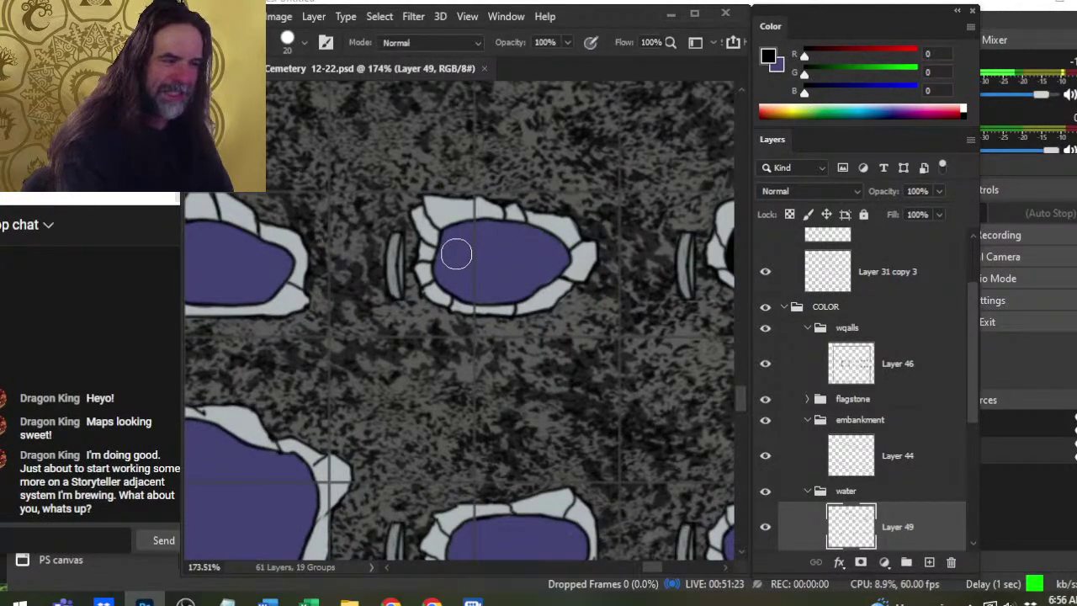
{"action": "mouse_move", "coordinate": [457, 247]}
{"action": "left_mouse_down"}
{"action": "mouse_move", "coordinate": [497, 239]}
{"action": "mouse_move", "coordinate": [479, 254]}
{"action": "mouse_move", "coordinate": [448, 252]}
{"action": "mouse_move", "coordinate": [442, 291]}
{"action": "mouse_move", "coordinate": [452, 277]}
{"action": "left_mouse_up"}
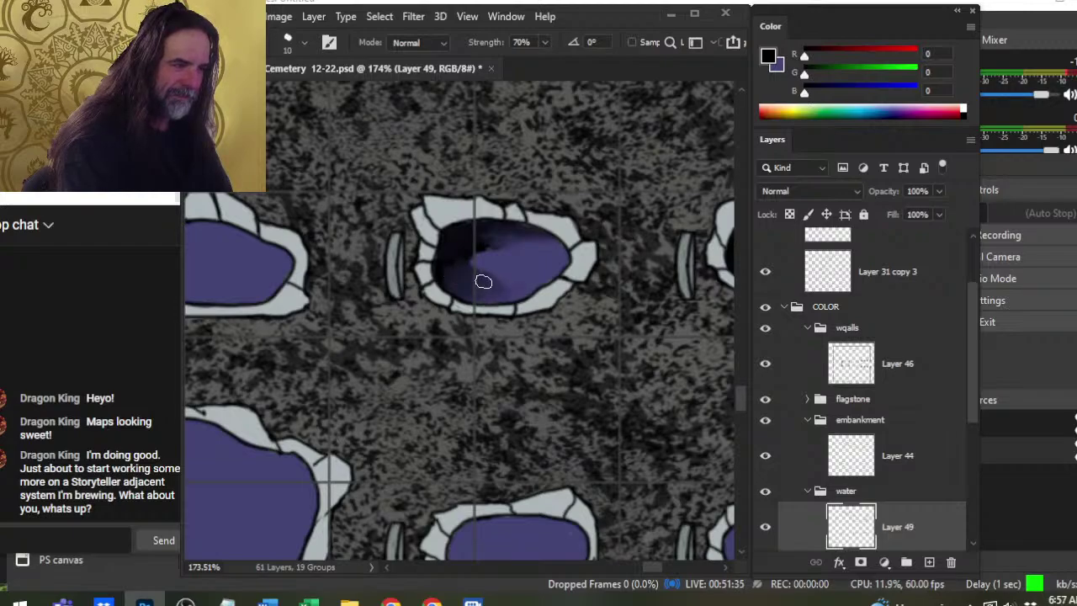
{"action": "mouse_move", "coordinate": [453, 255]}
{"action": "left_mouse_down"}
{"action": "mouse_move", "coordinate": [470, 319]}
{"action": "mouse_move", "coordinate": [494, 253]}
{"action": "mouse_move", "coordinate": [472, 256]}
{"action": "mouse_move", "coordinate": [523, 247]}
{"action": "mouse_move", "coordinate": [483, 265]}
{"action": "mouse_move", "coordinate": [526, 246]}
{"action": "mouse_move", "coordinate": [474, 249]}
{"action": "mouse_move", "coordinate": [477, 238]}
{"action": "mouse_move", "coordinate": [517, 247]}
{"action": "left_mouse_up"}
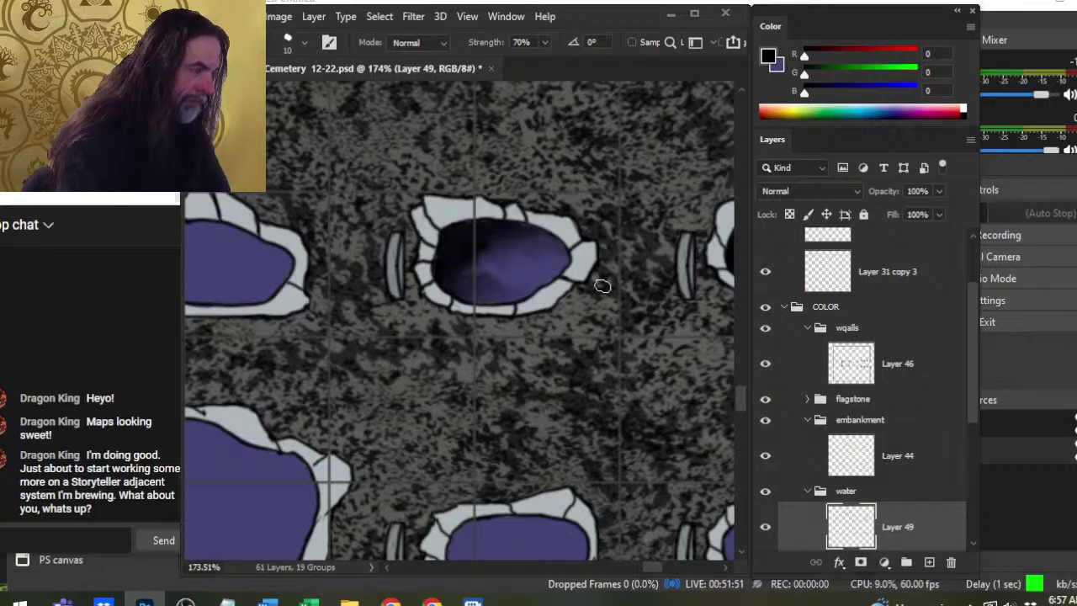
Clean that grave's stone edges on Layer 44 with the 10 px eraser.
{"action": "left_click", "coordinate": [905, 380]}
{"action": "left_click", "coordinate": [905, 457]}
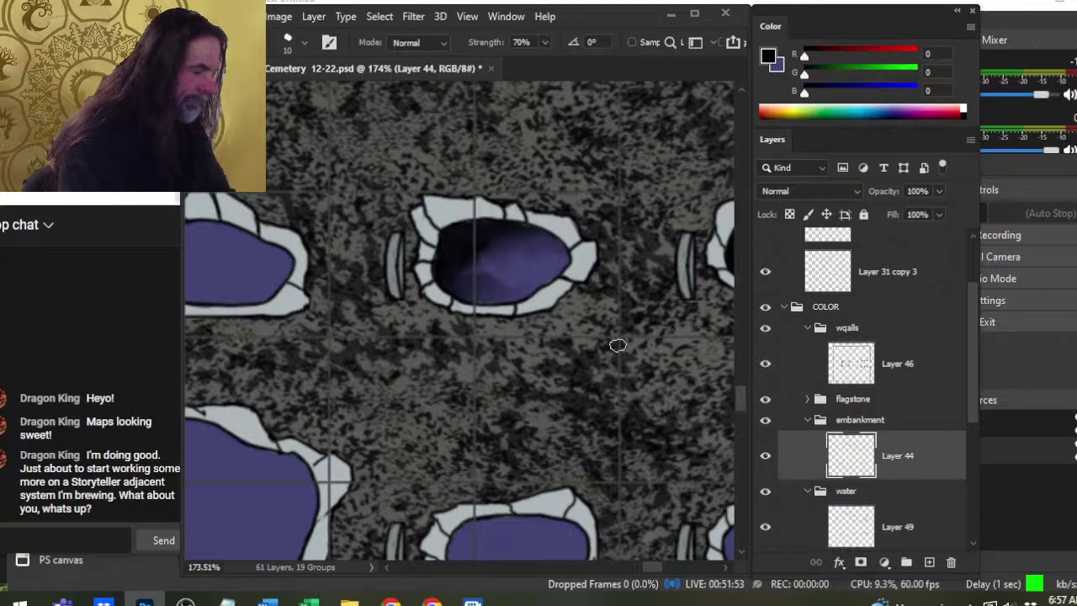
{"action": "key", "text": "e"}
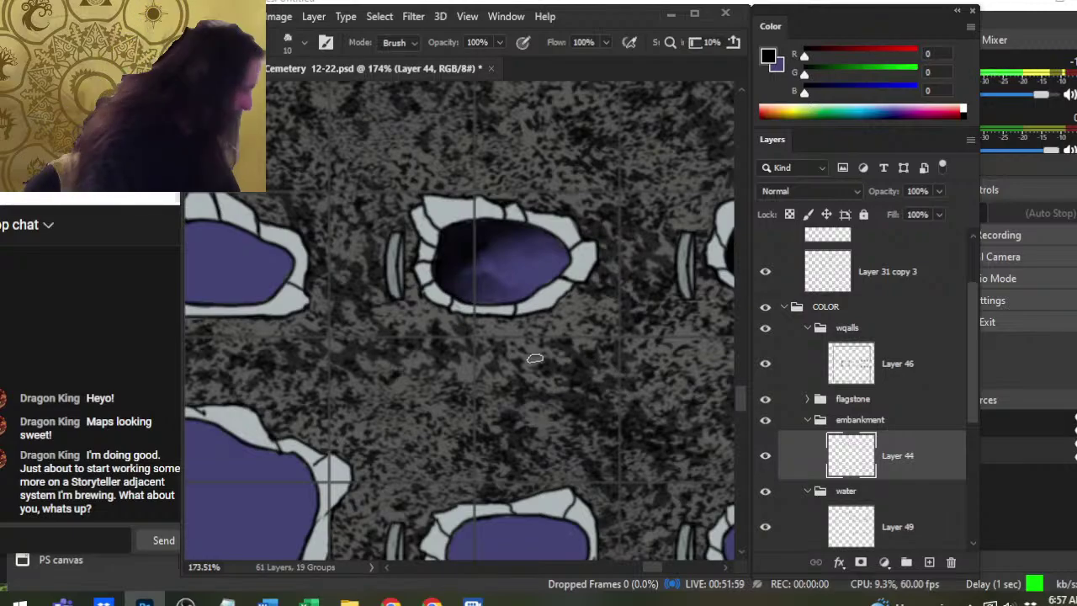
{"action": "left_click_drag", "start_coordinate": [486, 336], "coordinate": [505, 312]}
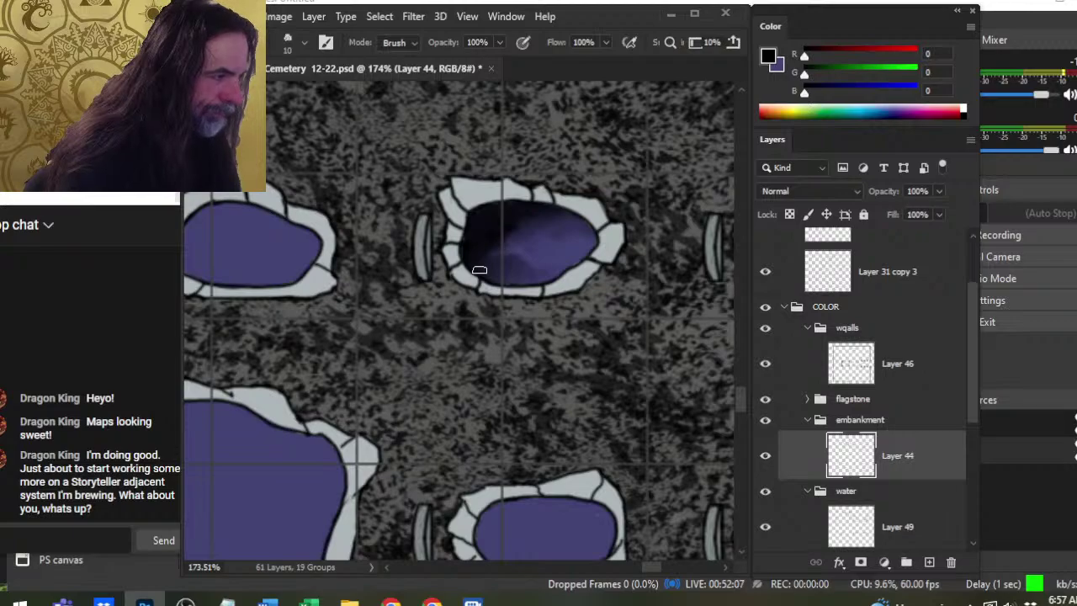
Shade and smudge the third grave from the right in the second row on Layer 49, and clean its stone edges on Layer 44.
{"action": "key", "text": "z"}
{"action": "left_click_drag", "start_coordinate": [625, 367], "coordinate": [472, 354]}
{"action": "left_click_drag", "start_coordinate": [658, 415], "coordinate": [586, 378]}
{"action": "left_click", "coordinate": [905, 534]}
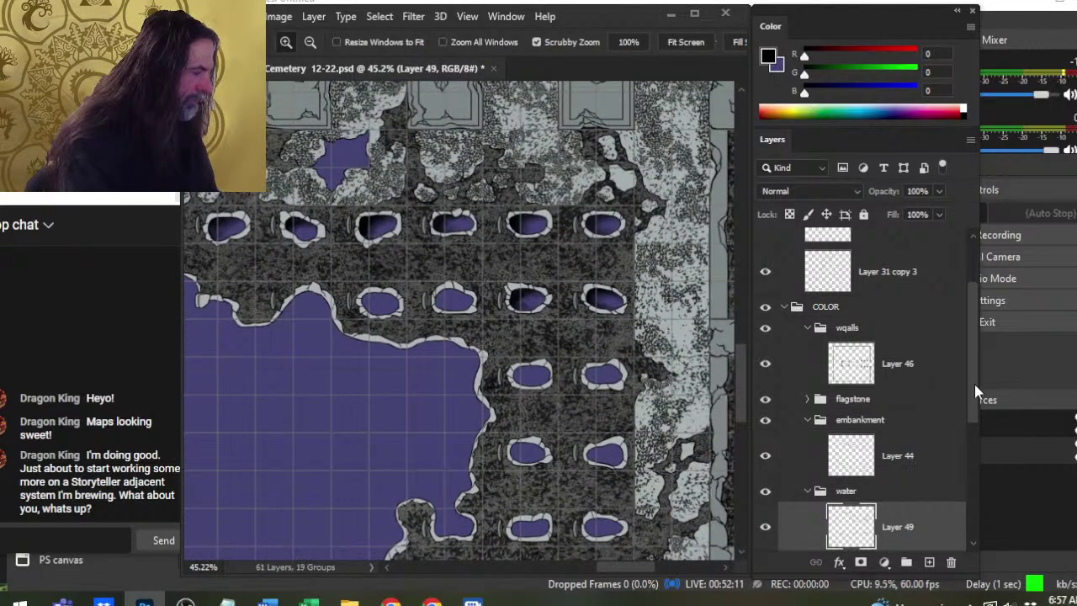
{"action": "left_click_drag", "start_coordinate": [975, 384], "coordinate": [965, 444]}
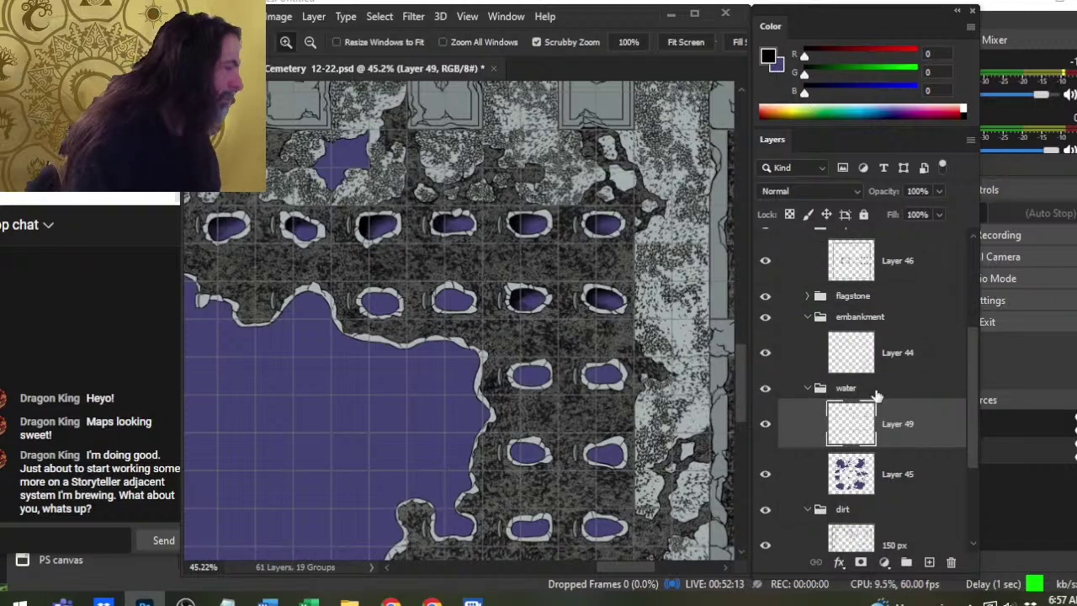
{"action": "left_click_drag", "start_coordinate": [406, 305], "coordinate": [500, 338]}
{"action": "mouse_move", "coordinate": [524, 184]}
{"action": "left_mouse_down"}
{"action": "mouse_move", "coordinate": [519, 207]}
{"action": "mouse_move", "coordinate": [501, 156]}
{"action": "left_mouse_up"}
{"action": "left_click_drag", "start_coordinate": [490, 316], "coordinate": [554, 302]}
{"action": "key", "text": "b"}
{"action": "mouse_move", "coordinate": [462, 227]}
{"action": "left_mouse_down"}
{"action": "mouse_move", "coordinate": [485, 264]}
{"action": "mouse_move", "coordinate": [460, 263]}
{"action": "mouse_move", "coordinate": [502, 283]}
{"action": "mouse_move", "coordinate": [464, 271]}
{"action": "mouse_move", "coordinate": [466, 248]}
{"action": "mouse_move", "coordinate": [529, 284]}
{"action": "mouse_move", "coordinate": [483, 276]}
{"action": "mouse_move", "coordinate": [550, 274]}
{"action": "mouse_move", "coordinate": [513, 271]}
{"action": "mouse_move", "coordinate": [479, 301]}
{"action": "mouse_move", "coordinate": [490, 250]}
{"action": "left_mouse_up"}
{"action": "key", "text": "r"}
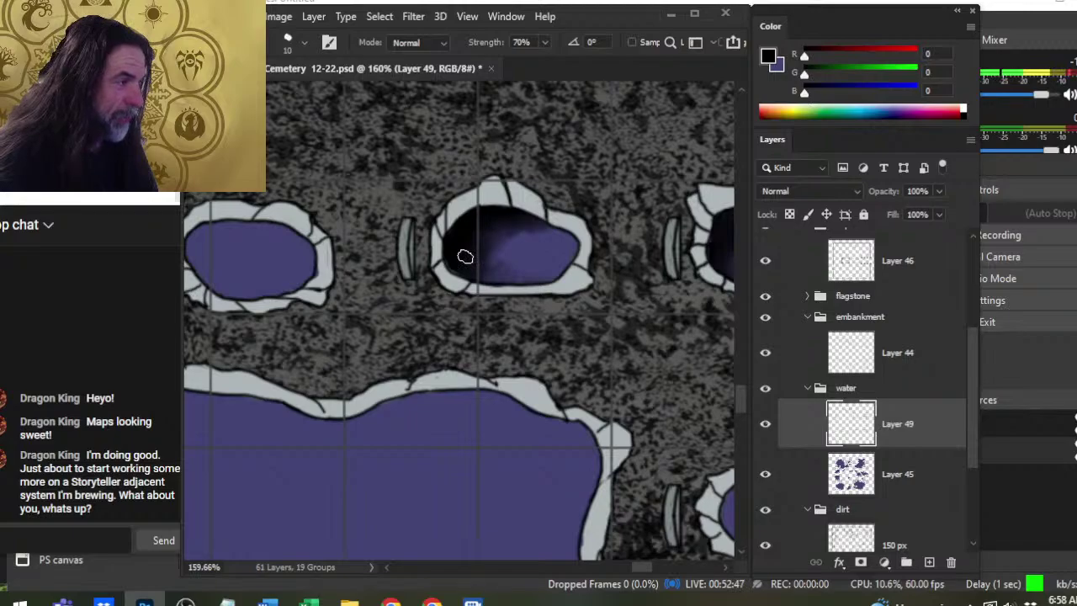
{"action": "mouse_move", "coordinate": [466, 256]}
{"action": "left_mouse_down"}
{"action": "mouse_move", "coordinate": [535, 230]}
{"action": "mouse_move", "coordinate": [546, 253]}
{"action": "mouse_move", "coordinate": [537, 239]}
{"action": "mouse_move", "coordinate": [573, 240]}
{"action": "mouse_move", "coordinate": [537, 242]}
{"action": "mouse_move", "coordinate": [549, 320]}
{"action": "mouse_move", "coordinate": [467, 284]}
{"action": "mouse_move", "coordinate": [461, 260]}
{"action": "mouse_move", "coordinate": [509, 288]}
{"action": "mouse_move", "coordinate": [491, 279]}
{"action": "mouse_move", "coordinate": [509, 276]}
{"action": "mouse_move", "coordinate": [476, 273]}
{"action": "mouse_move", "coordinate": [468, 294]}
{"action": "mouse_move", "coordinate": [508, 274]}
{"action": "mouse_move", "coordinate": [533, 285]}
{"action": "mouse_move", "coordinate": [509, 278]}
{"action": "mouse_move", "coordinate": [578, 262]}
{"action": "mouse_move", "coordinate": [531, 285]}
{"action": "mouse_move", "coordinate": [543, 245]}
{"action": "mouse_move", "coordinate": [562, 240]}
{"action": "mouse_move", "coordinate": [545, 234]}
{"action": "mouse_move", "coordinate": [512, 262]}
{"action": "mouse_move", "coordinate": [543, 292]}
{"action": "mouse_move", "coordinate": [506, 279]}
{"action": "mouse_move", "coordinate": [545, 280]}
{"action": "left_mouse_up"}
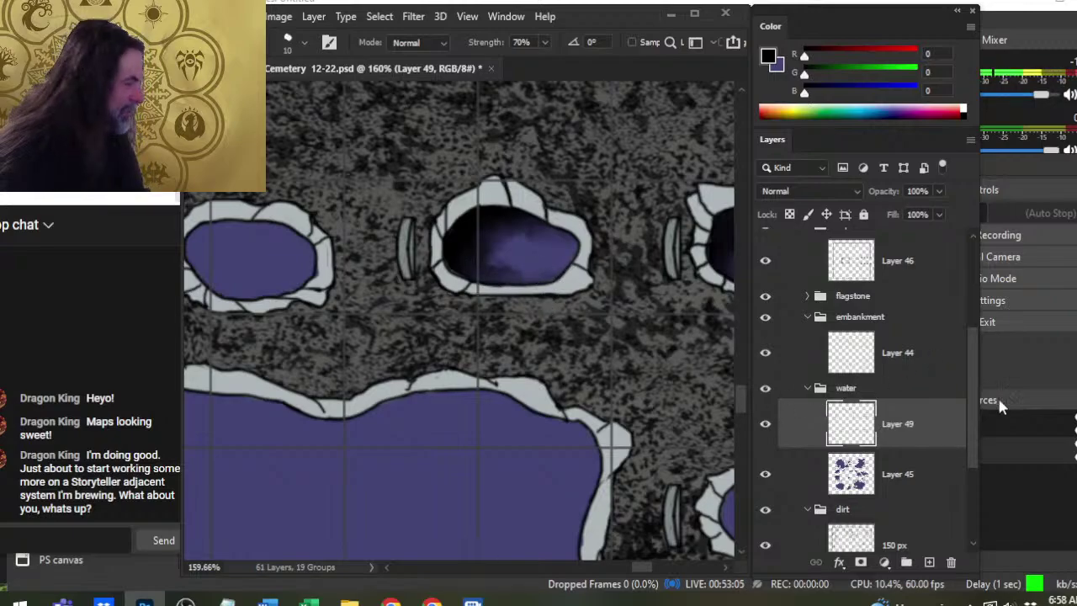
{"action": "left_click", "coordinate": [888, 354]}
{"action": "key", "text": "b"}
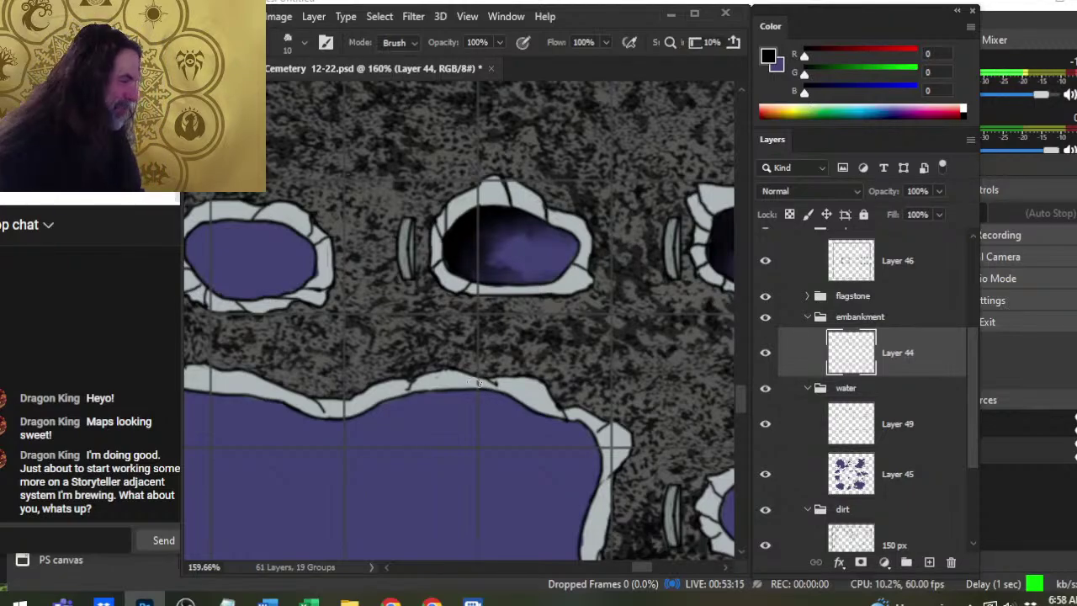
Shade the leftmost second-row grave in black on Layer 49 and smudge it with the 10 px tip at 70% strength.
{"action": "left_click", "coordinate": [889, 423]}
{"action": "mouse_move", "coordinate": [441, 325]}
{"action": "left_mouse_down"}
{"action": "mouse_move", "coordinate": [468, 306]}
{"action": "mouse_move", "coordinate": [627, 256]}
{"action": "left_mouse_up"}
{"action": "key", "text": "b"}
{"action": "mouse_move", "coordinate": [416, 199]}
{"action": "left_mouse_down"}
{"action": "mouse_move", "coordinate": [409, 168]}
{"action": "mouse_move", "coordinate": [452, 166]}
{"action": "left_mouse_up"}
{"action": "mouse_move", "coordinate": [404, 180]}
{"action": "left_mouse_down"}
{"action": "mouse_move", "coordinate": [440, 229]}
{"action": "mouse_move", "coordinate": [433, 210]}
{"action": "mouse_move", "coordinate": [484, 222]}
{"action": "mouse_move", "coordinate": [451, 221]}
{"action": "mouse_move", "coordinate": [474, 239]}
{"action": "mouse_move", "coordinate": [427, 192]}
{"action": "mouse_move", "coordinate": [413, 208]}
{"action": "mouse_move", "coordinate": [453, 171]}
{"action": "mouse_move", "coordinate": [439, 204]}
{"action": "mouse_move", "coordinate": [431, 193]}
{"action": "mouse_move", "coordinate": [452, 185]}
{"action": "mouse_move", "coordinate": [436, 224]}
{"action": "mouse_move", "coordinate": [448, 218]}
{"action": "mouse_move", "coordinate": [454, 234]}
{"action": "mouse_move", "coordinate": [456, 212]}
{"action": "mouse_move", "coordinate": [506, 213]}
{"action": "left_mouse_up"}
{"action": "key", "text": "r"}
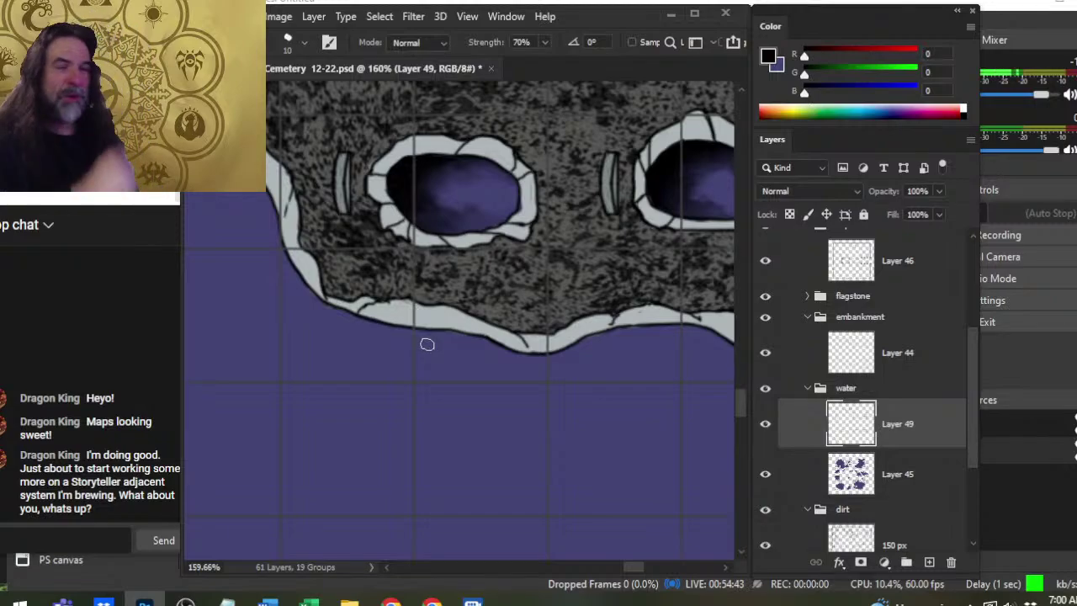
Shade the rightmost third-row grave in black on Layer 49 with the 20 px brush and smudge it with a 10 px tip at 70% strength.
{"action": "key", "text": "z"}
{"action": "left_click_drag", "start_coordinate": [606, 385], "coordinate": [558, 380]}
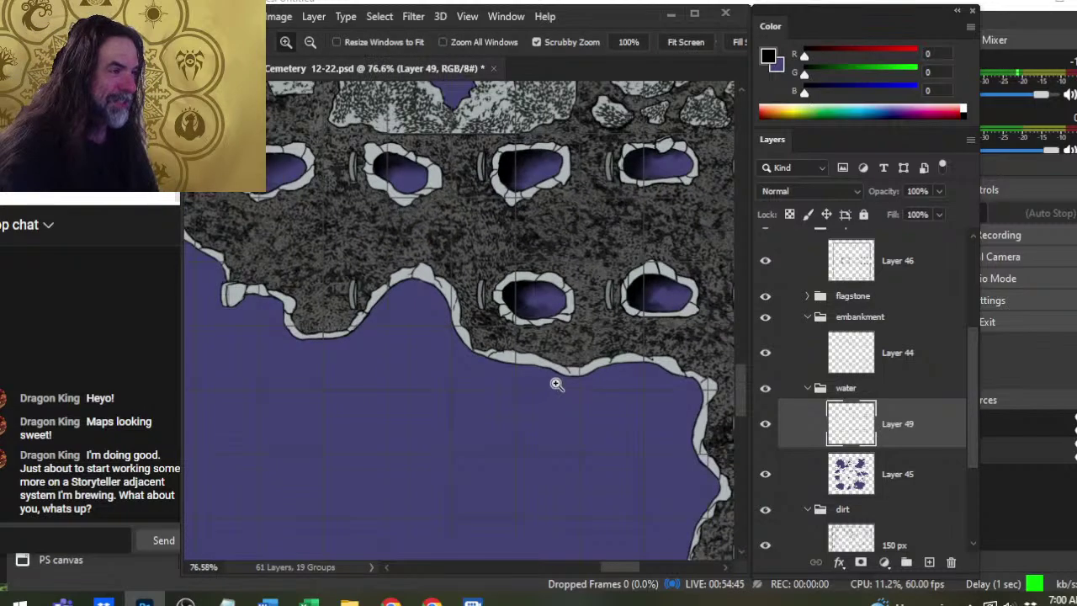
{"action": "left_click_drag", "start_coordinate": [588, 442], "coordinate": [605, 295]}
{"action": "left_click_drag", "start_coordinate": [604, 295], "coordinate": [531, 326]}
{"action": "left_click_drag", "start_coordinate": [459, 403], "coordinate": [373, 317]}
{"action": "left_click_drag", "start_coordinate": [579, 210], "coordinate": [512, 311]}
{"action": "left_click_drag", "start_coordinate": [478, 222], "coordinate": [571, 268]}
{"action": "key", "text": "b"}
{"action": "mouse_move", "coordinate": [473, 257]}
{"action": "left_mouse_down"}
{"action": "mouse_move", "coordinate": [505, 243]}
{"action": "mouse_move", "coordinate": [497, 272]}
{"action": "mouse_move", "coordinate": [475, 289]}
{"action": "left_mouse_up"}
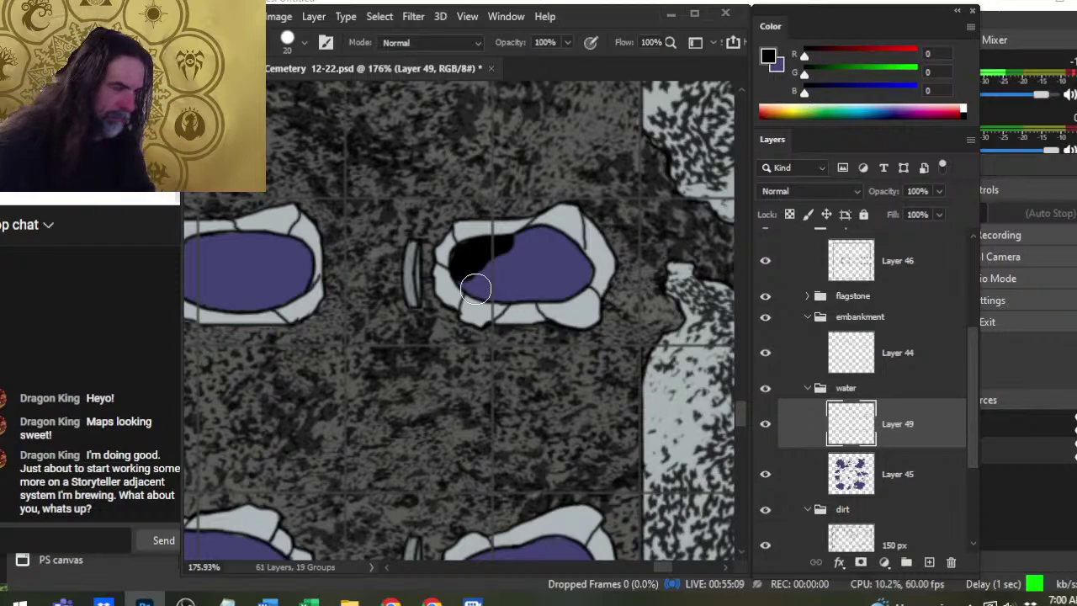
{"action": "key", "text": "r"}
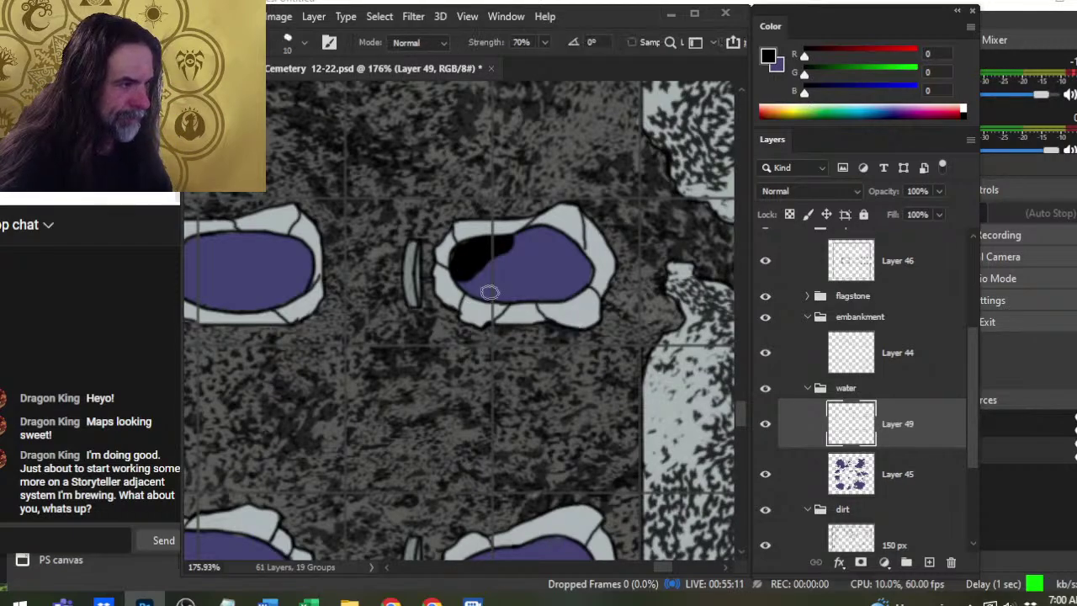
{"action": "mouse_move", "coordinate": [480, 254]}
{"action": "left_mouse_down"}
{"action": "mouse_move", "coordinate": [496, 292]}
{"action": "mouse_move", "coordinate": [481, 269]}
{"action": "mouse_move", "coordinate": [492, 275]}
{"action": "mouse_move", "coordinate": [499, 246]}
{"action": "mouse_move", "coordinate": [564, 239]}
{"action": "mouse_move", "coordinate": [533, 233]}
{"action": "left_mouse_up"}
Darken the rightmost third-row grave's upper rim with the 20 px black brush and smudge the shadow across the water at 70% strength.
{"action": "key", "text": "b"}
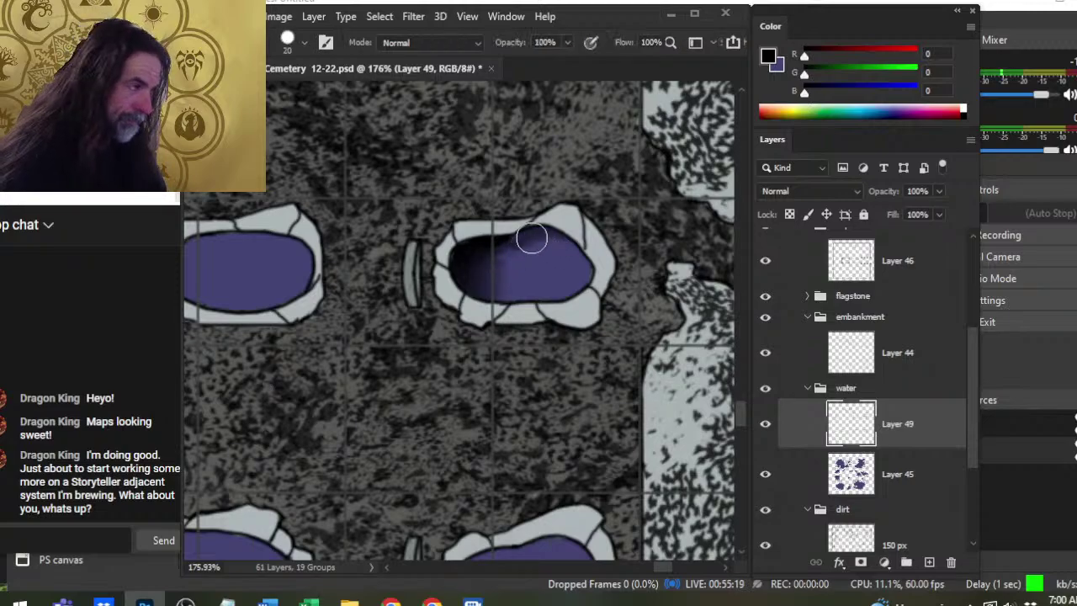
{"action": "left_click", "coordinate": [523, 240]}
{"action": "key", "text": "r"}
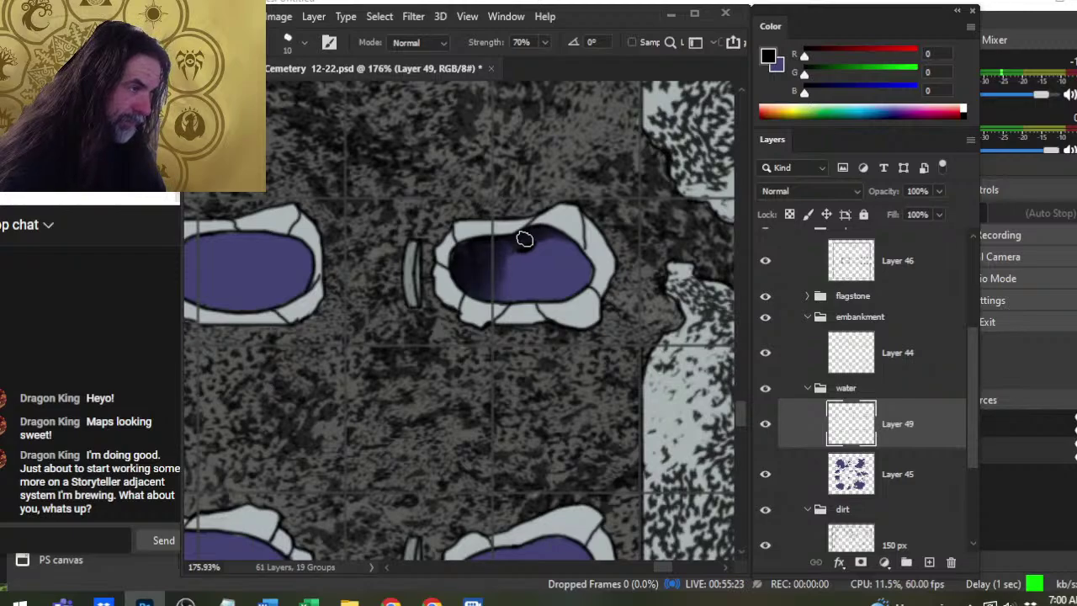
{"action": "mouse_move", "coordinate": [509, 288]}
{"action": "left_mouse_down"}
{"action": "mouse_move", "coordinate": [544, 297]}
{"action": "mouse_move", "coordinate": [494, 287]}
{"action": "mouse_move", "coordinate": [499, 267]}
{"action": "mouse_move", "coordinate": [549, 298]}
{"action": "mouse_move", "coordinate": [511, 283]}
{"action": "mouse_move", "coordinate": [558, 283]}
{"action": "mouse_move", "coordinate": [533, 262]}
{"action": "mouse_move", "coordinate": [536, 296]}
{"action": "mouse_move", "coordinate": [513, 284]}
{"action": "mouse_move", "coordinate": [554, 303]}
{"action": "mouse_move", "coordinate": [526, 292]}
{"action": "mouse_move", "coordinate": [526, 246]}
{"action": "mouse_move", "coordinate": [560, 260]}
{"action": "mouse_move", "coordinate": [517, 249]}
{"action": "mouse_move", "coordinate": [509, 273]}
{"action": "mouse_move", "coordinate": [537, 238]}
{"action": "mouse_move", "coordinate": [537, 260]}
{"action": "mouse_move", "coordinate": [536, 246]}
{"action": "mouse_move", "coordinate": [573, 266]}
{"action": "mouse_move", "coordinate": [539, 249]}
{"action": "mouse_move", "coordinate": [565, 246]}
{"action": "mouse_move", "coordinate": [519, 255]}
{"action": "mouse_move", "coordinate": [534, 277]}
{"action": "mouse_move", "coordinate": [531, 255]}
{"action": "mouse_move", "coordinate": [525, 294]}
{"action": "mouse_move", "coordinate": [515, 256]}
{"action": "mouse_move", "coordinate": [528, 258]}
{"action": "mouse_move", "coordinate": [527, 274]}
{"action": "mouse_move", "coordinate": [539, 260]}
{"action": "mouse_move", "coordinate": [515, 272]}
{"action": "mouse_move", "coordinate": [542, 260]}
{"action": "mouse_move", "coordinate": [523, 293]}
{"action": "mouse_move", "coordinate": [513, 254]}
{"action": "mouse_move", "coordinate": [556, 240]}
{"action": "mouse_move", "coordinate": [567, 268]}
{"action": "mouse_move", "coordinate": [553, 267]}
{"action": "mouse_move", "coordinate": [577, 266]}
{"action": "mouse_move", "coordinate": [531, 262]}
{"action": "mouse_move", "coordinate": [537, 249]}
{"action": "mouse_move", "coordinate": [515, 238]}
{"action": "mouse_move", "coordinate": [557, 235]}
{"action": "mouse_move", "coordinate": [540, 231]}
{"action": "mouse_move", "coordinate": [507, 256]}
{"action": "mouse_move", "coordinate": [456, 267]}
{"action": "mouse_move", "coordinate": [547, 230]}
{"action": "mouse_move", "coordinate": [562, 265]}
{"action": "mouse_move", "coordinate": [514, 250]}
{"action": "mouse_move", "coordinate": [513, 272]}
{"action": "mouse_move", "coordinate": [541, 243]}
{"action": "mouse_move", "coordinate": [552, 268]}
{"action": "mouse_move", "coordinate": [523, 246]}
{"action": "mouse_move", "coordinate": [568, 248]}
{"action": "mouse_move", "coordinate": [548, 298]}
{"action": "mouse_move", "coordinate": [561, 261]}
{"action": "mouse_move", "coordinate": [520, 276]}
{"action": "mouse_move", "coordinate": [539, 296]}
{"action": "left_mouse_up"}
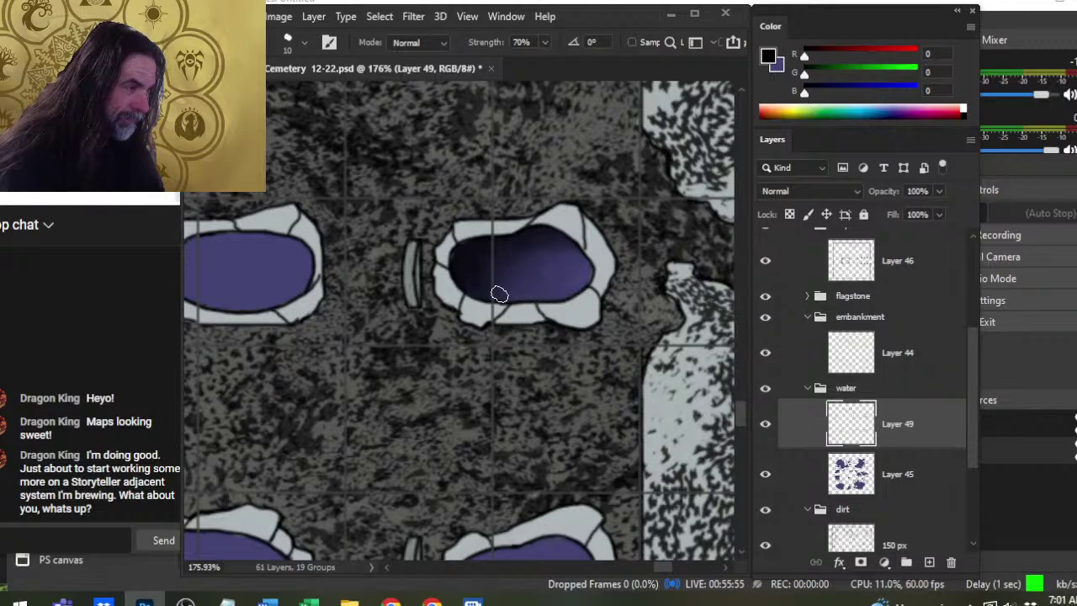
Clean the rightmost third-row grave's stone edges on Layer 44 with the 10 px eraser and smudge its shadow further on Layer 49.
{"action": "left_click", "coordinate": [915, 364]}
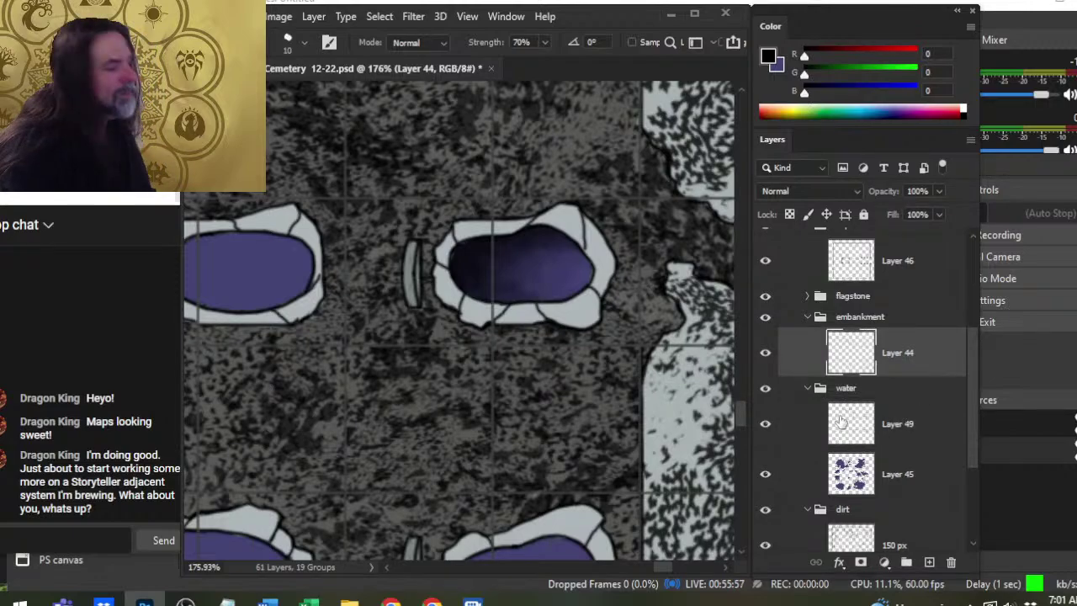
{"action": "key", "text": "e"}
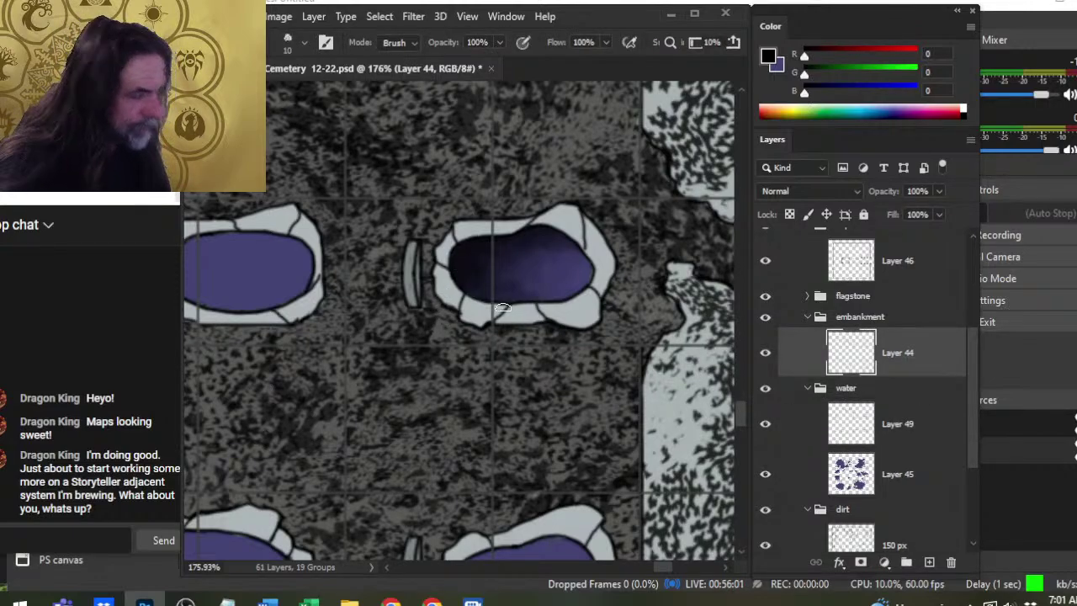
{"action": "left_click", "coordinate": [913, 427]}
{"action": "key", "text": "r"}
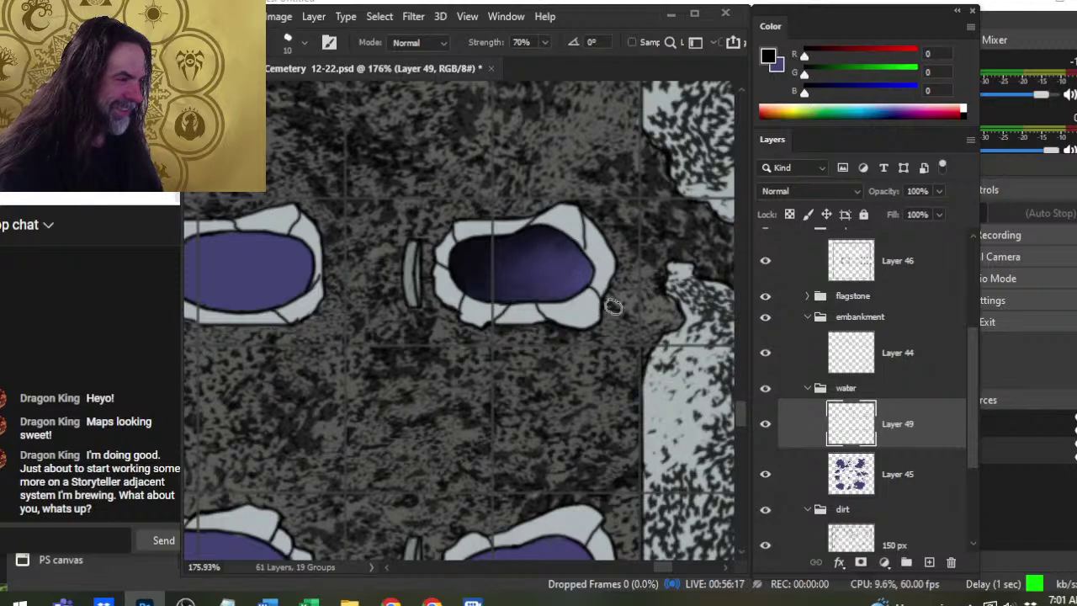
Shade and smudge the third-row grave second from the right on Layer 49, and clean its stone edges on Layer 44 with the 10 px eraser.
{"action": "key", "text": "z"}
{"action": "left_click_drag", "start_coordinate": [598, 308], "coordinate": [556, 323]}
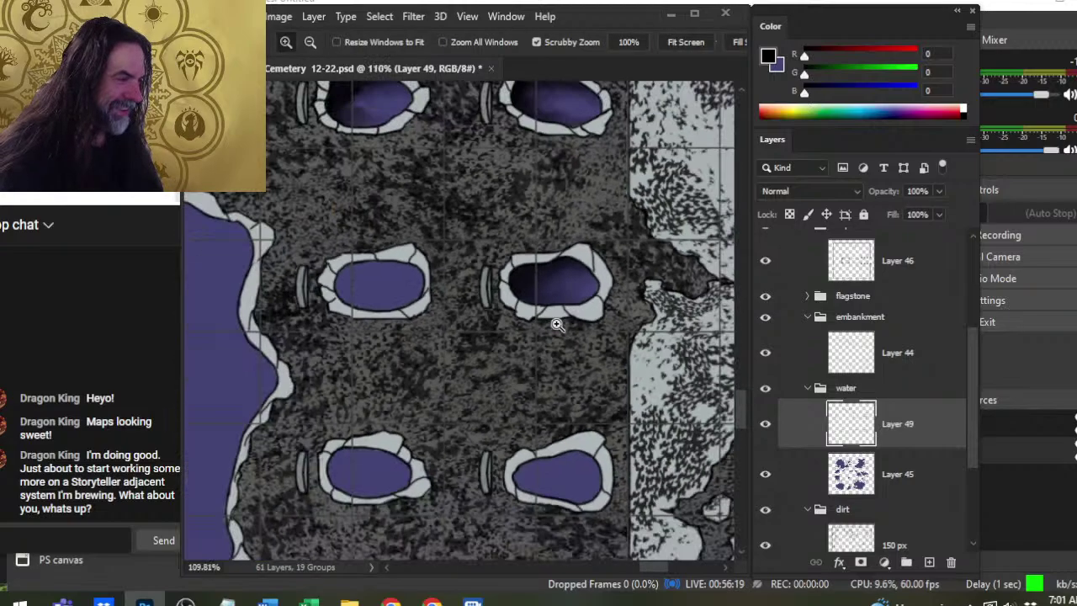
{"action": "left_click_drag", "start_coordinate": [517, 405], "coordinate": [648, 325]}
{"action": "key", "text": "b"}
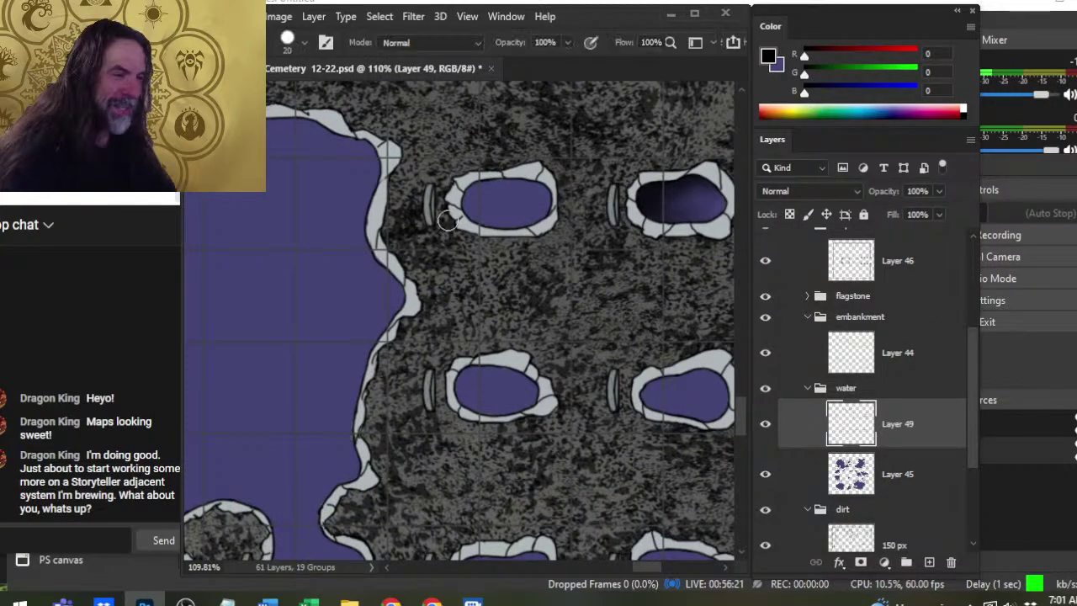
{"action": "key", "text": "z"}
{"action": "left_click_drag", "start_coordinate": [488, 212], "coordinate": [550, 227]}
{"action": "key", "text": "b"}
{"action": "mouse_move", "coordinate": [463, 188]}
{"action": "left_mouse_down"}
{"action": "mouse_move", "coordinate": [469, 213]}
{"action": "mouse_move", "coordinate": [474, 176]}
{"action": "mouse_move", "coordinate": [486, 185]}
{"action": "mouse_move", "coordinate": [471, 194]}
{"action": "mouse_move", "coordinate": [471, 180]}
{"action": "mouse_move", "coordinate": [504, 178]}
{"action": "mouse_move", "coordinate": [486, 198]}
{"action": "mouse_move", "coordinate": [534, 178]}
{"action": "mouse_move", "coordinate": [505, 175]}
{"action": "left_mouse_up"}
{"action": "key", "text": "r"}
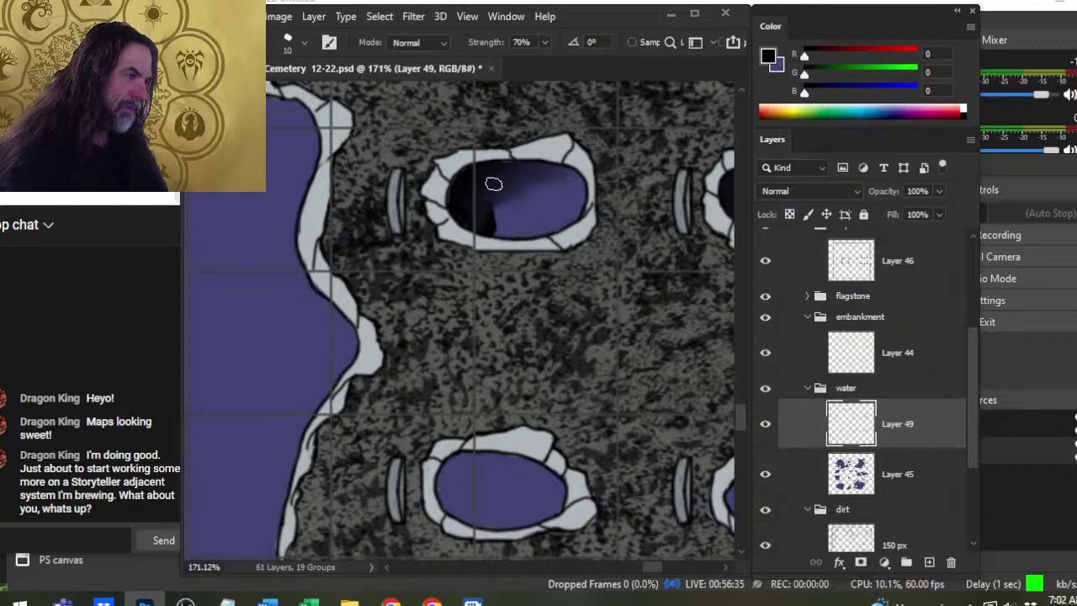
{"action": "mouse_move", "coordinate": [494, 184]}
{"action": "left_mouse_down"}
{"action": "mouse_move", "coordinate": [470, 201]}
{"action": "mouse_move", "coordinate": [501, 224]}
{"action": "left_mouse_up"}
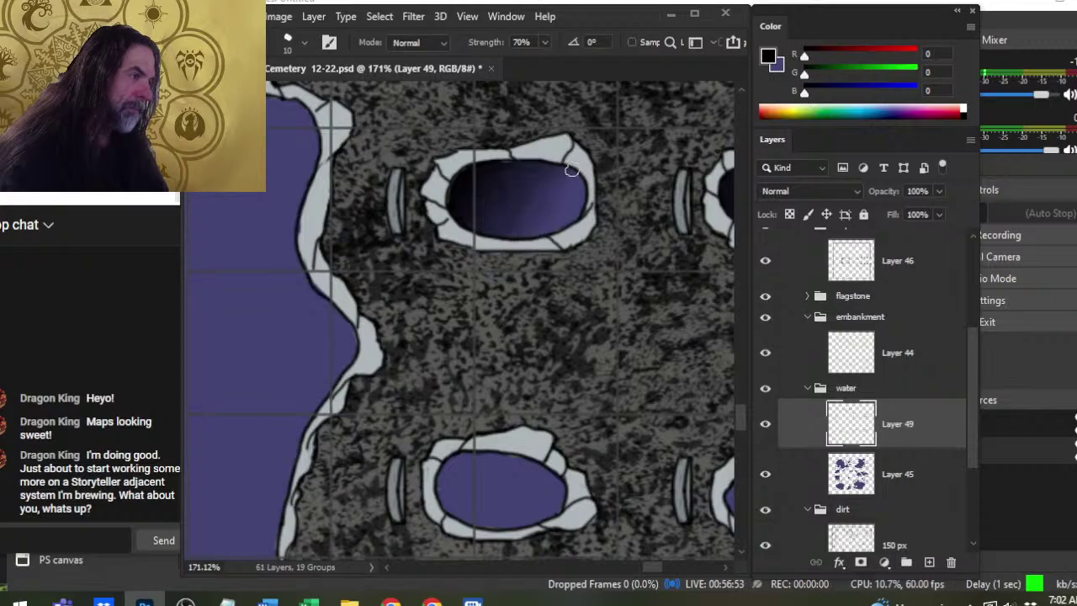
{"action": "left_click", "coordinate": [896, 353]}
{"action": "key", "text": "b"}
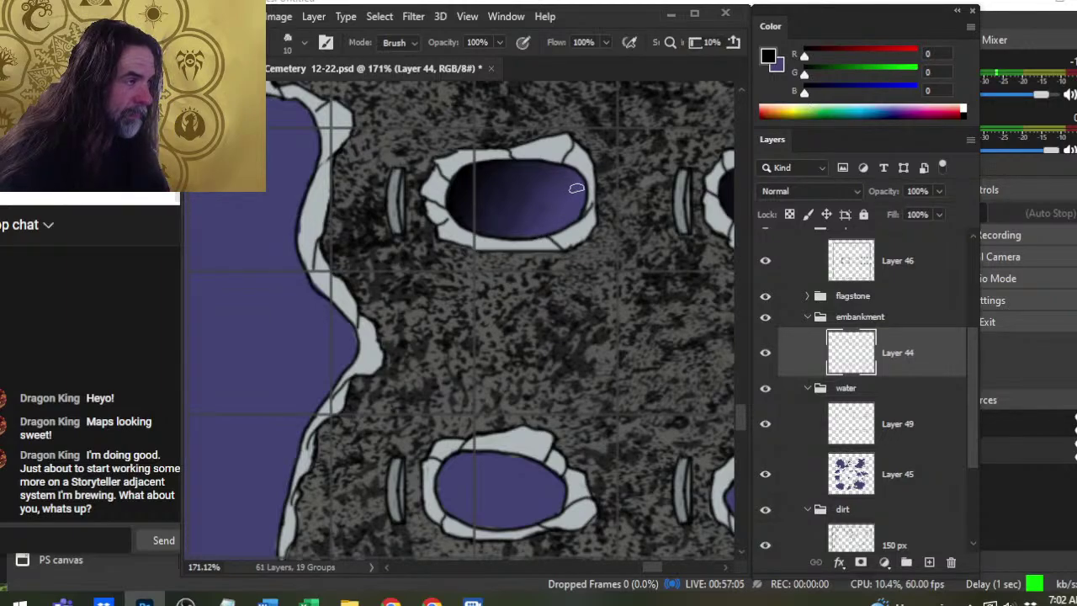
Shade the fourth-row grave beside the pond in black on Layer 49 and smudge it with a 10 px tip at 70% strength.
{"action": "key", "text": "z"}
{"action": "left_click_drag", "start_coordinate": [592, 303], "coordinate": [462, 232]}
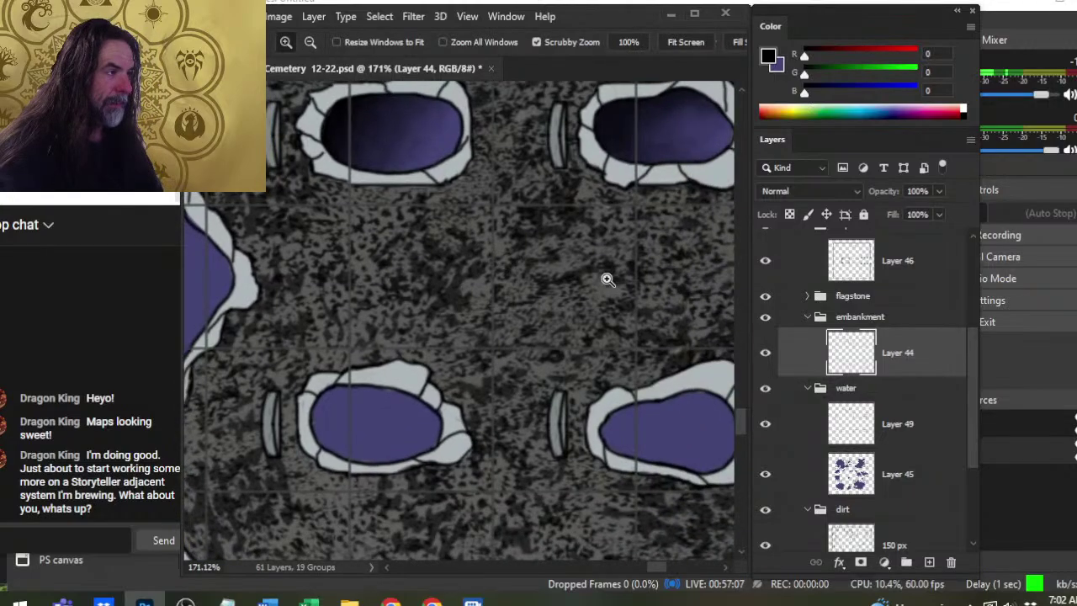
{"action": "left_click_drag", "start_coordinate": [601, 279], "coordinate": [538, 278]}
{"action": "left_click_drag", "start_coordinate": [648, 336], "coordinate": [572, 299]}
{"action": "left_click", "coordinate": [909, 434]}
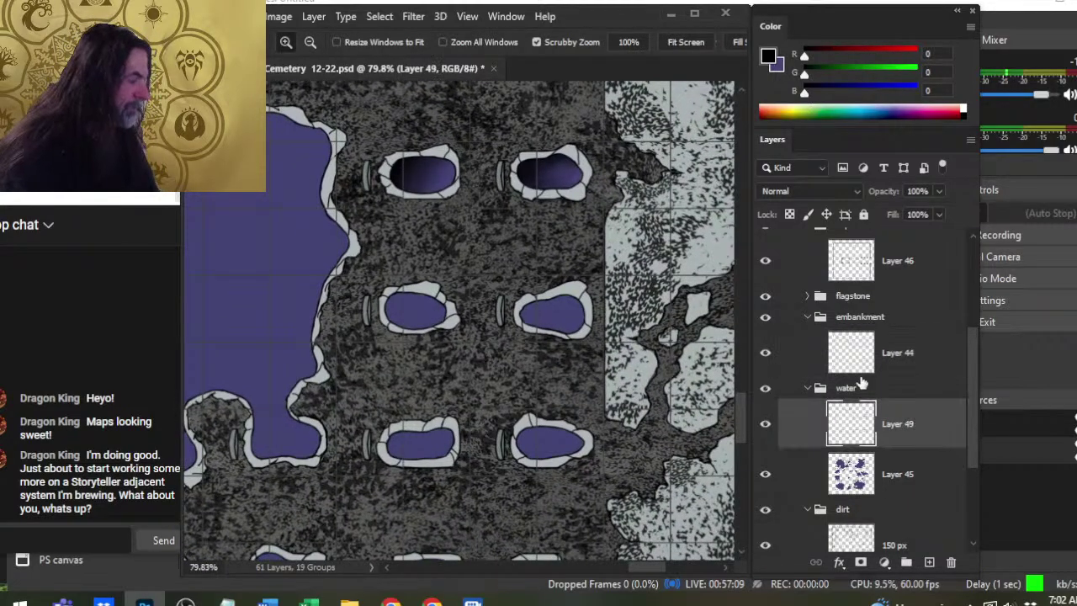
{"action": "key", "text": "b"}
{"action": "key", "text": "z"}
{"action": "mouse_move", "coordinate": [390, 303]}
{"action": "left_mouse_down"}
{"action": "mouse_move", "coordinate": [452, 315]}
{"action": "mouse_move", "coordinate": [396, 319]}
{"action": "mouse_move", "coordinate": [409, 335]}
{"action": "mouse_move", "coordinate": [441, 295]}
{"action": "mouse_move", "coordinate": [398, 309]}
{"action": "left_mouse_up"}
{"action": "key", "text": "b"}
{"action": "key", "text": "r"}
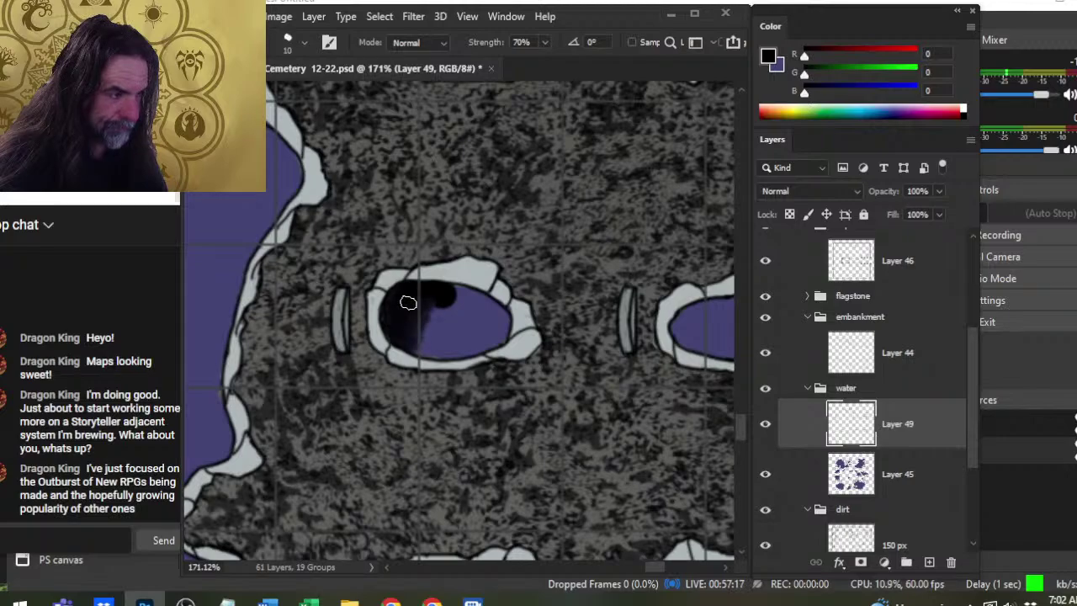
{"action": "mouse_move", "coordinate": [408, 303]}
{"action": "left_mouse_down"}
{"action": "mouse_move", "coordinate": [418, 312]}
{"action": "mouse_move", "coordinate": [474, 295]}
{"action": "mouse_move", "coordinate": [421, 305]}
{"action": "mouse_move", "coordinate": [438, 319]}
{"action": "left_mouse_up"}
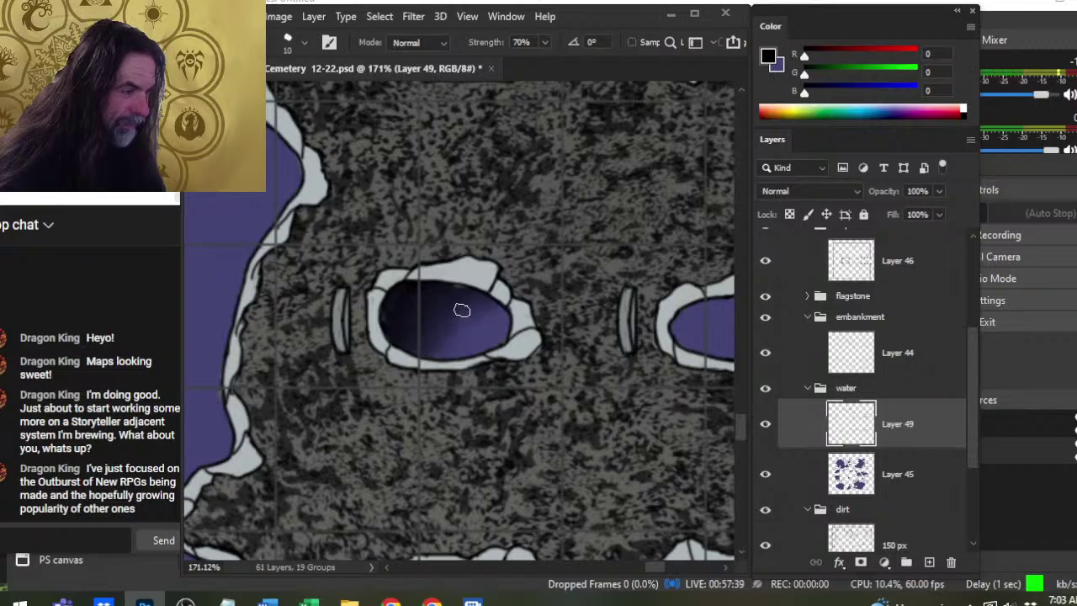
Clean that fourth-row grave's stone edges on Layer 44 with the 10 px eraser and smooth its shadow on Layer 49 at 70% smudge strength.
{"action": "left_click", "coordinate": [894, 364]}
{"action": "key", "text": "b"}
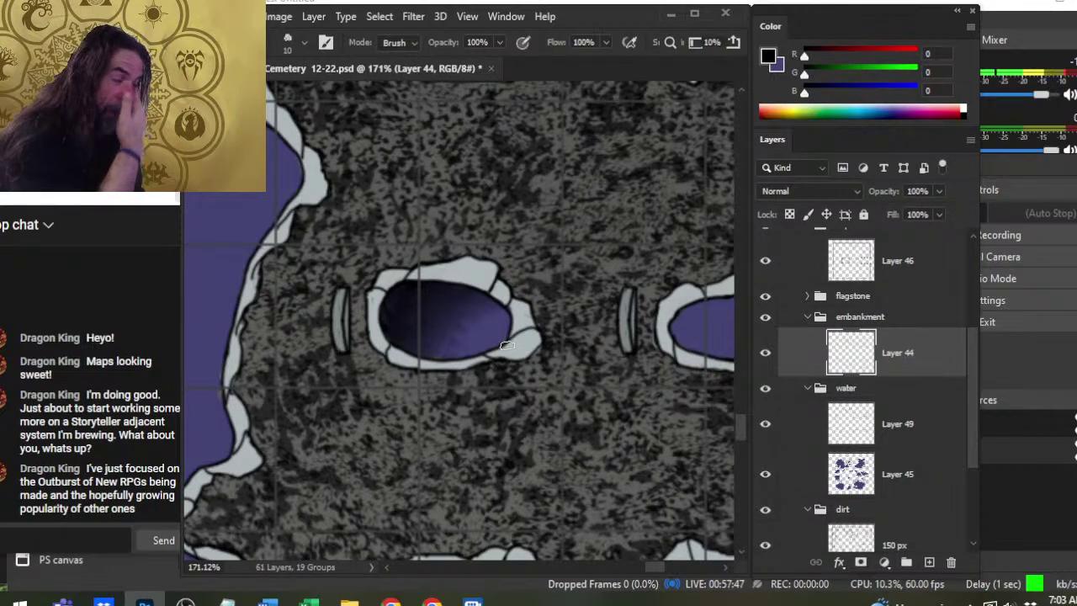
{"action": "left_click", "coordinate": [914, 428]}
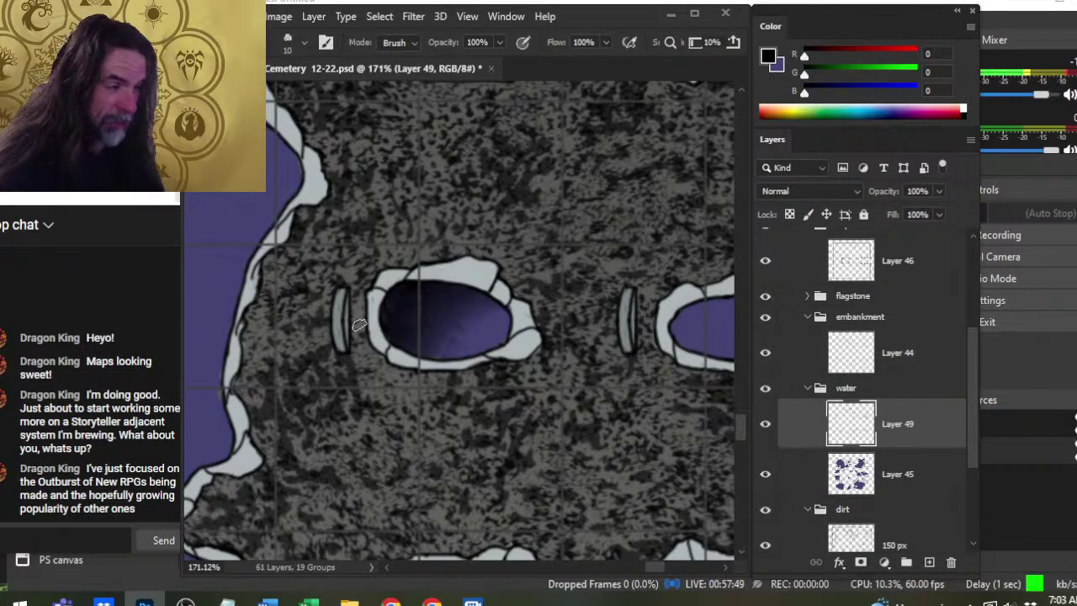
{"action": "key", "text": "r"}
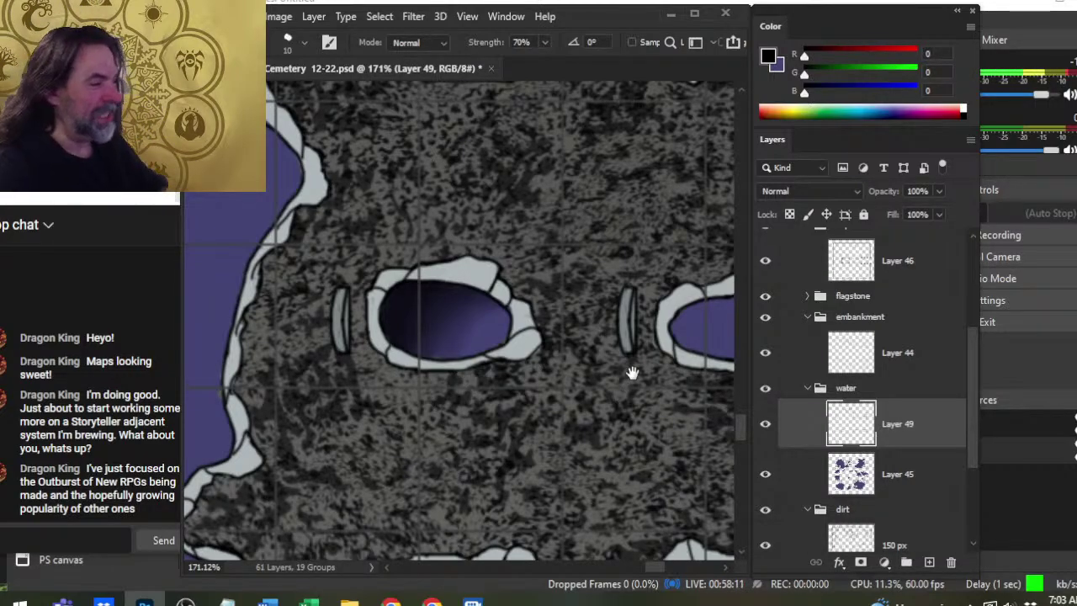
Shade and smudge the rightmost fourth-row grave on Layer 49, and clean its stone edges on Layer 44 with the 10 px eraser.
{"action": "mouse_move", "coordinate": [632, 373]}
{"action": "left_mouse_down"}
{"action": "mouse_move", "coordinate": [435, 363]}
{"action": "mouse_move", "coordinate": [474, 322]}
{"action": "mouse_move", "coordinate": [525, 308]}
{"action": "mouse_move", "coordinate": [477, 345]}
{"action": "mouse_move", "coordinate": [480, 325]}
{"action": "left_mouse_up"}
{"action": "key", "text": "b"}
{"action": "key", "text": "r"}
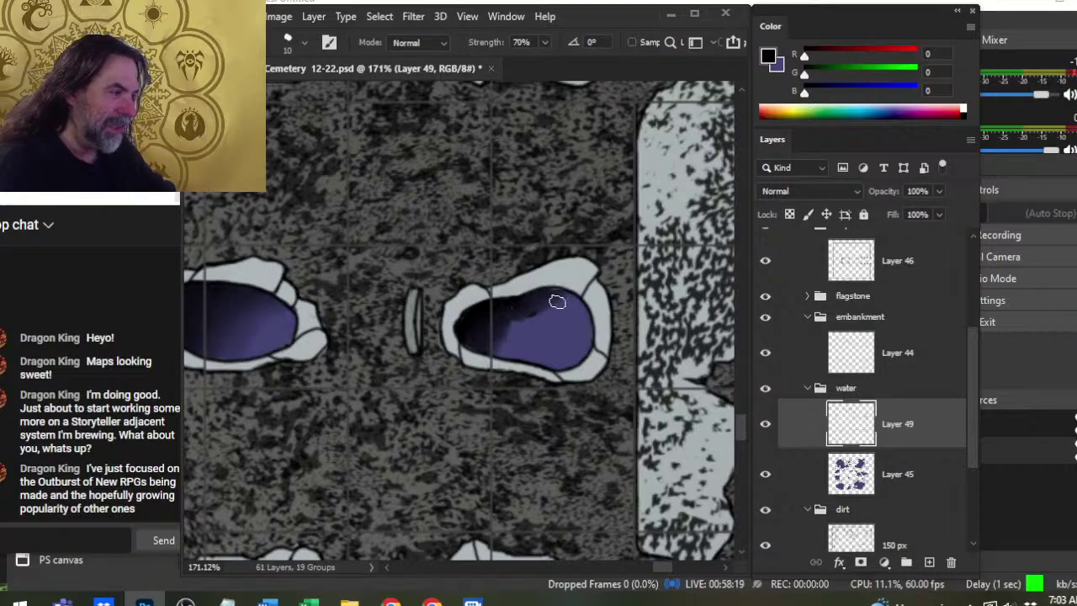
{"action": "mouse_move", "coordinate": [516, 321]}
{"action": "left_mouse_down"}
{"action": "mouse_move", "coordinate": [485, 326]}
{"action": "mouse_move", "coordinate": [510, 337]}
{"action": "mouse_move", "coordinate": [490, 344]}
{"action": "left_mouse_up"}
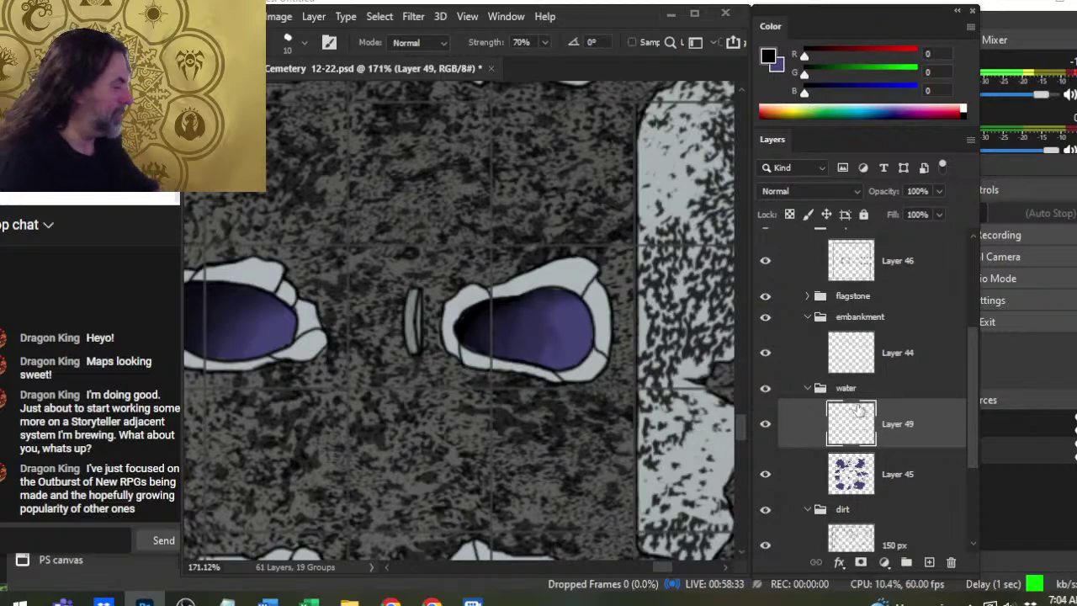
{"action": "left_click", "coordinate": [851, 354]}
{"action": "key", "text": "e"}
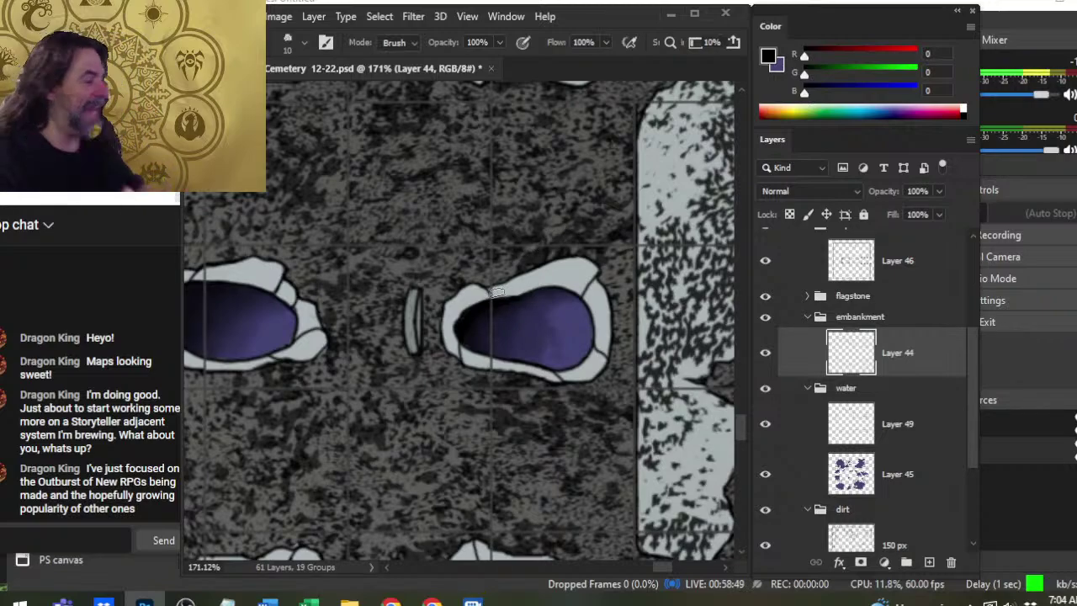
Enlarge the textured eraser to 150 px and lighten the dirt below the rightmost fourth-row grave on the 150 px layer.
{"action": "scroll", "coordinate": [974, 427], "scroll_direction": "down", "scroll_amount": 1}
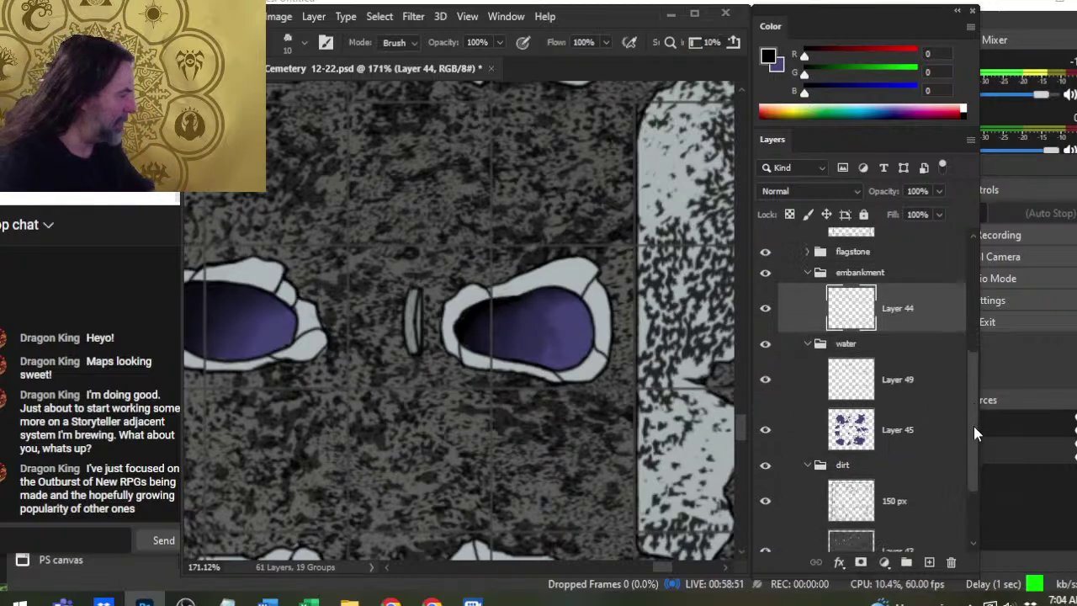
{"action": "left_click_drag", "start_coordinate": [974, 428], "coordinate": [974, 461]}
{"action": "left_click", "coordinate": [864, 443]}
{"action": "key", "text": "]"}
{"action": "key", "text": "]"}
{"action": "key", "text": "]"}
{"action": "key", "text": "]"}
{"action": "key", "text": "]"}
{"action": "key", "text": "]"}
{"action": "key", "text": "]"}
{"action": "key", "text": "]"}
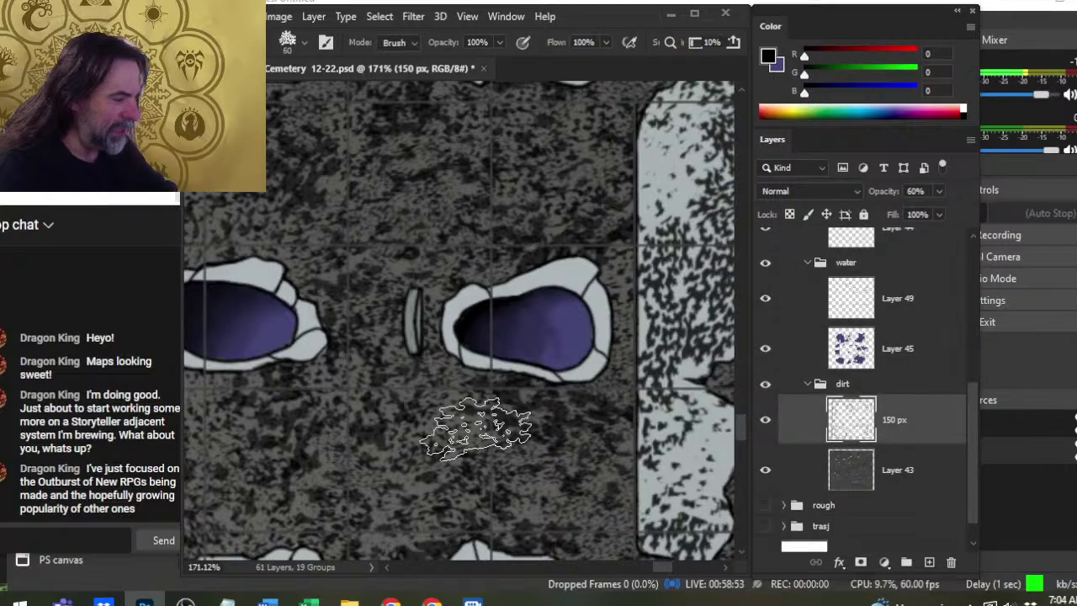
{"action": "key", "text": "bracketright"}
{"action": "key", "text": "bracketright"}
{"action": "key", "text": "bracketright"}
{"action": "key", "text": "bracketright"}
{"action": "key", "text": "bracketright"}
{"action": "key", "text": "bracketright"}
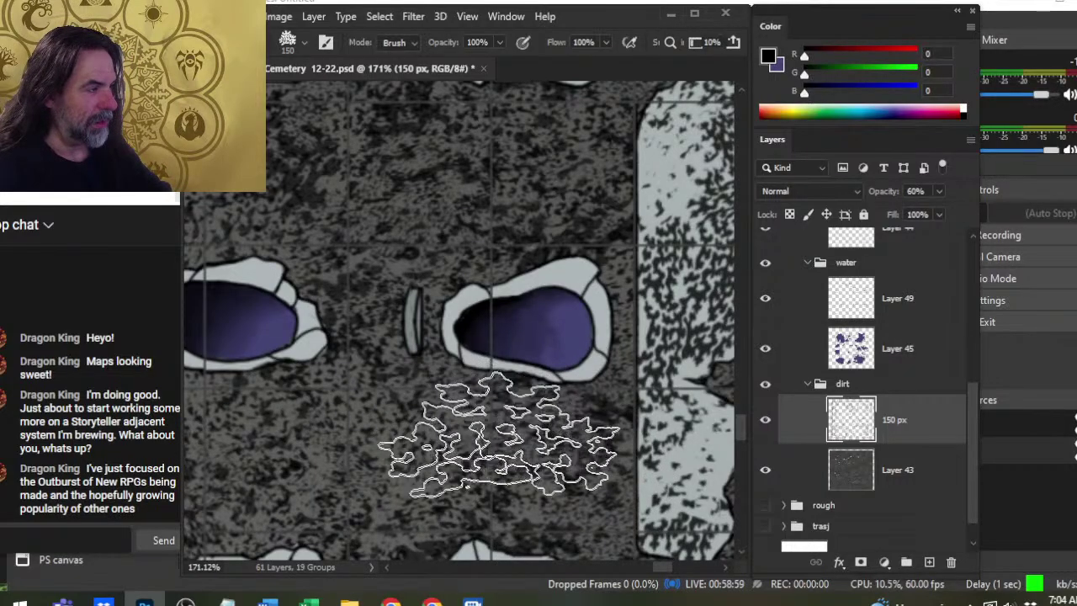
Shade the rightmost fifth-row grave in black on Layer 49 and smudge the shadow with a 10 px tip at 70% strength.
{"action": "key", "text": "z"}
{"action": "left_click_drag", "start_coordinate": [536, 439], "coordinate": [473, 400]}
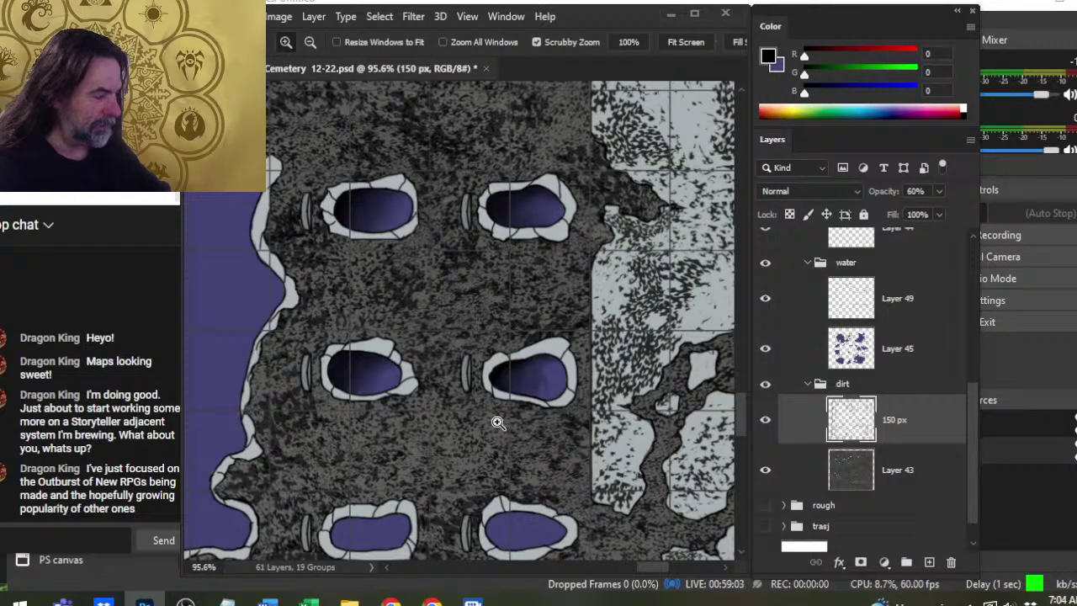
{"action": "left_click_drag", "start_coordinate": [496, 421], "coordinate": [614, 446]}
{"action": "left_click", "coordinate": [905, 310]}
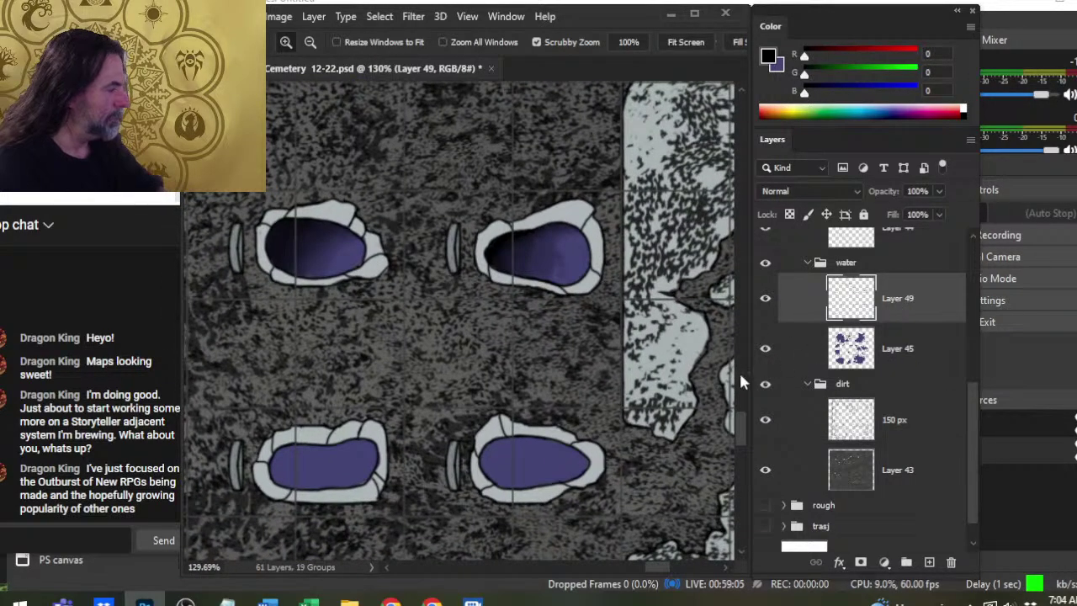
{"action": "left_click_drag", "start_coordinate": [557, 396], "coordinate": [562, 307]}
{"action": "key", "text": "b"}
{"action": "mouse_move", "coordinate": [505, 373]}
{"action": "left_mouse_down"}
{"action": "mouse_move", "coordinate": [535, 382]}
{"action": "mouse_move", "coordinate": [513, 351]}
{"action": "mouse_move", "coordinate": [479, 365]}
{"action": "mouse_move", "coordinate": [496, 433]}
{"action": "mouse_move", "coordinate": [489, 365]}
{"action": "mouse_move", "coordinate": [473, 437]}
{"action": "mouse_move", "coordinate": [482, 367]}
{"action": "mouse_move", "coordinate": [508, 344]}
{"action": "mouse_move", "coordinate": [496, 345]}
{"action": "mouse_move", "coordinate": [499, 372]}
{"action": "mouse_move", "coordinate": [532, 368]}
{"action": "mouse_move", "coordinate": [578, 340]}
{"action": "mouse_move", "coordinate": [552, 355]}
{"action": "mouse_move", "coordinate": [617, 358]}
{"action": "mouse_move", "coordinate": [509, 407]}
{"action": "mouse_move", "coordinate": [528, 358]}
{"action": "mouse_move", "coordinate": [501, 391]}
{"action": "mouse_move", "coordinate": [495, 377]}
{"action": "mouse_move", "coordinate": [512, 414]}
{"action": "mouse_move", "coordinate": [483, 363]}
{"action": "mouse_move", "coordinate": [487, 380]}
{"action": "mouse_move", "coordinate": [483, 372]}
{"action": "mouse_move", "coordinate": [520, 382]}
{"action": "mouse_move", "coordinate": [529, 366]}
{"action": "mouse_move", "coordinate": [548, 365]}
{"action": "mouse_move", "coordinate": [548, 375]}
{"action": "mouse_move", "coordinate": [584, 356]}
{"action": "mouse_move", "coordinate": [525, 365]}
{"action": "mouse_move", "coordinate": [578, 338]}
{"action": "mouse_move", "coordinate": [507, 367]}
{"action": "mouse_move", "coordinate": [540, 356]}
{"action": "mouse_move", "coordinate": [509, 351]}
{"action": "mouse_move", "coordinate": [536, 344]}
{"action": "mouse_move", "coordinate": [517, 419]}
{"action": "mouse_move", "coordinate": [539, 378]}
{"action": "mouse_move", "coordinate": [520, 374]}
{"action": "mouse_move", "coordinate": [548, 344]}
{"action": "mouse_move", "coordinate": [552, 361]}
{"action": "mouse_move", "coordinate": [628, 354]}
{"action": "mouse_move", "coordinate": [565, 362]}
{"action": "mouse_move", "coordinate": [625, 362]}
{"action": "mouse_move", "coordinate": [511, 436]}
{"action": "mouse_move", "coordinate": [536, 379]}
{"action": "left_mouse_up"}
{"action": "key", "text": "z"}
{"action": "key", "text": "r"}
{"action": "key", "text": "b"}
{"action": "left_click", "coordinate": [489, 366]}
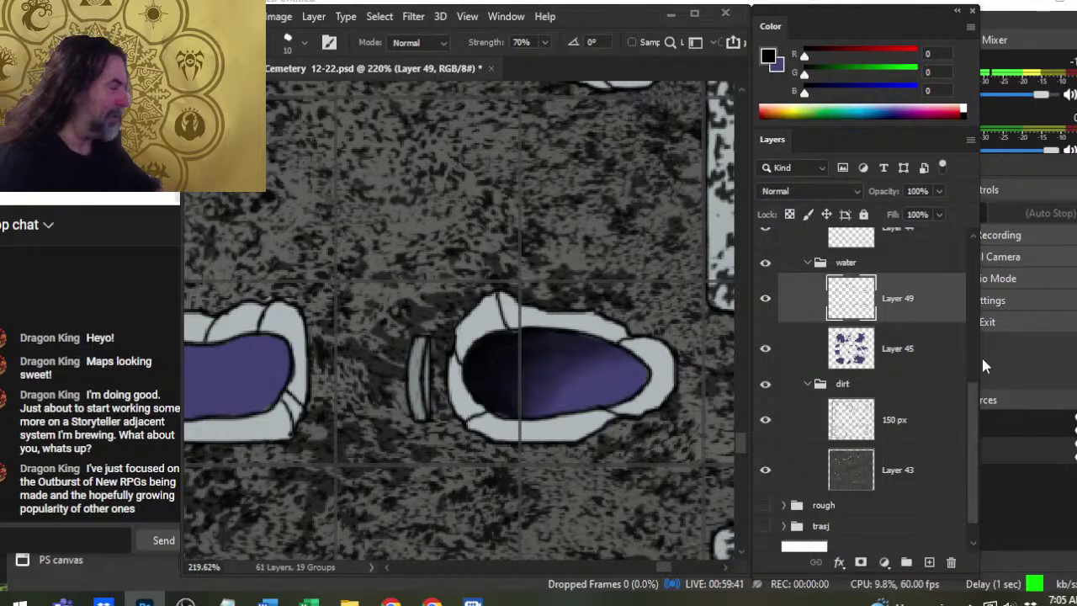
Clean the rightmost fifth-row grave's stone edges on Layer 44 with the eraser reduced to 8 px, and smudge its shadow further on Layer 49.
{"action": "left_click_drag", "start_coordinate": [974, 422], "coordinate": [969, 368]}
{"action": "left_click", "coordinate": [909, 362]}
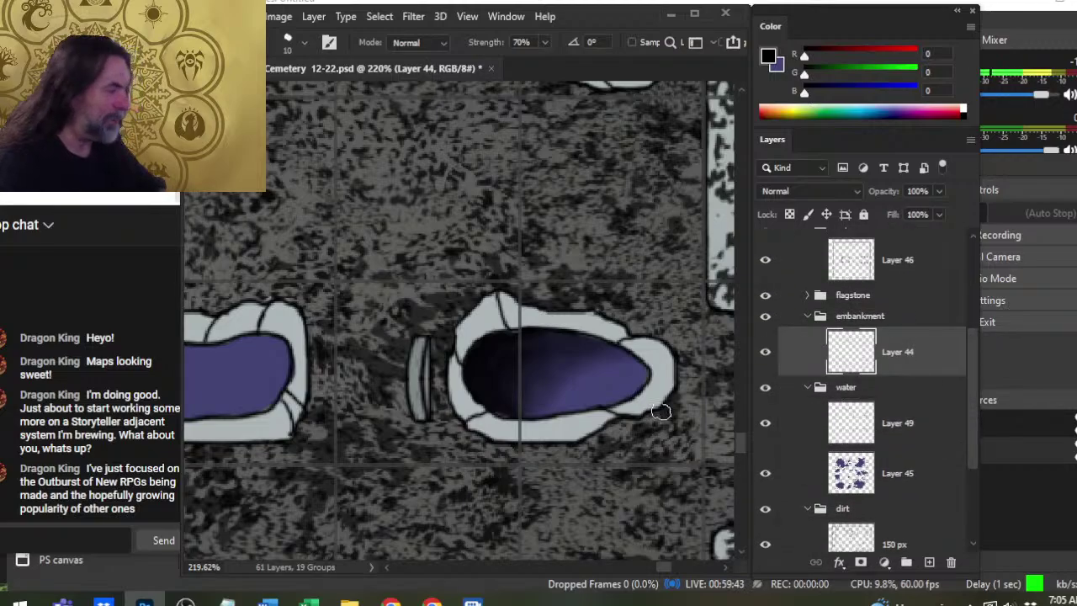
{"action": "key", "text": "e"}
{"action": "left_click", "coordinate": [529, 367]}
{"action": "key", "text": "ctrl+z"}
{"action": "key", "text": "["}
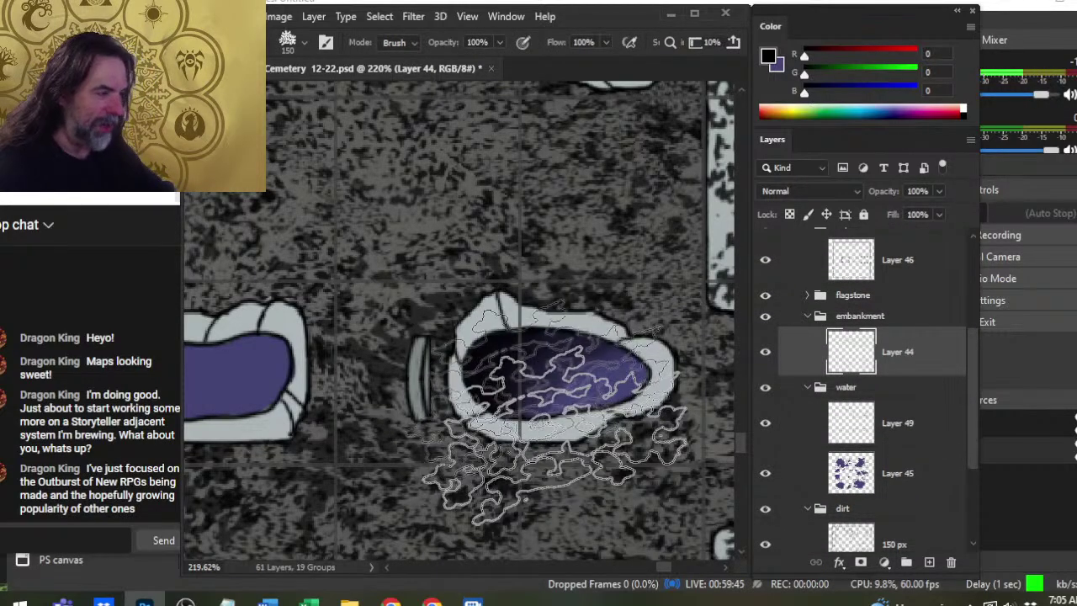
{"action": "key", "text": "bracketleft"}
{"action": "key", "text": "bracketleft"}
{"action": "key", "text": "bracketleft"}
{"action": "key", "text": "bracketleft"}
{"action": "key", "text": "bracketleft"}
{"action": "key", "text": "bracketleft"}
{"action": "key", "text": "bracketleft"}
{"action": "key", "text": "bracketleft"}
{"action": "key", "text": "bracketleft"}
{"action": "key", "text": "bracketleft"}
{"action": "key", "text": "bracketleft"}
{"action": "key", "text": "bracketleft"}
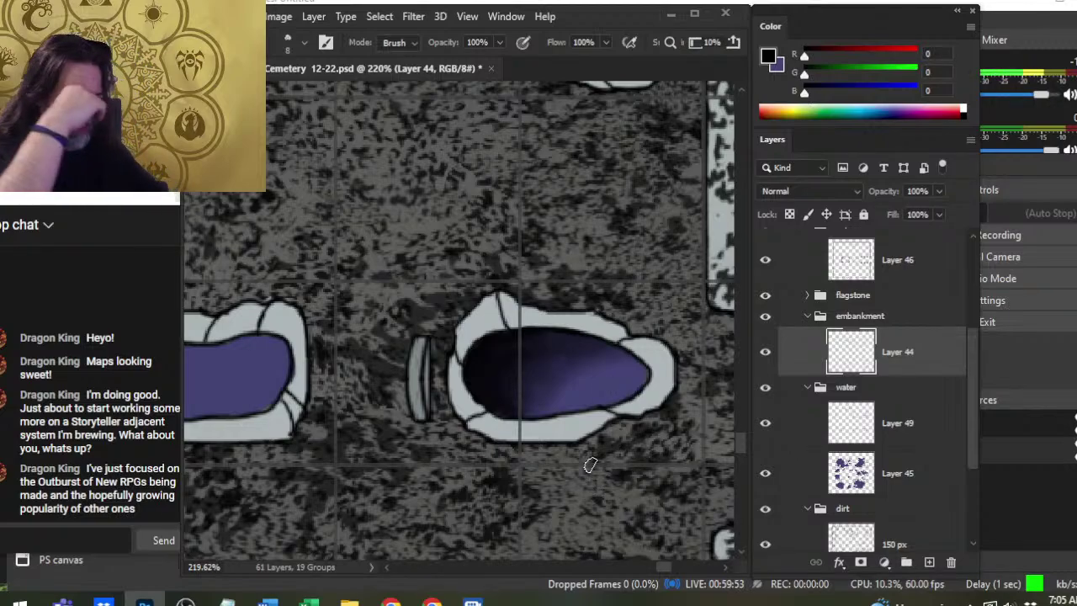
{"action": "left_click", "coordinate": [892, 425]}
{"action": "key", "text": "r"}
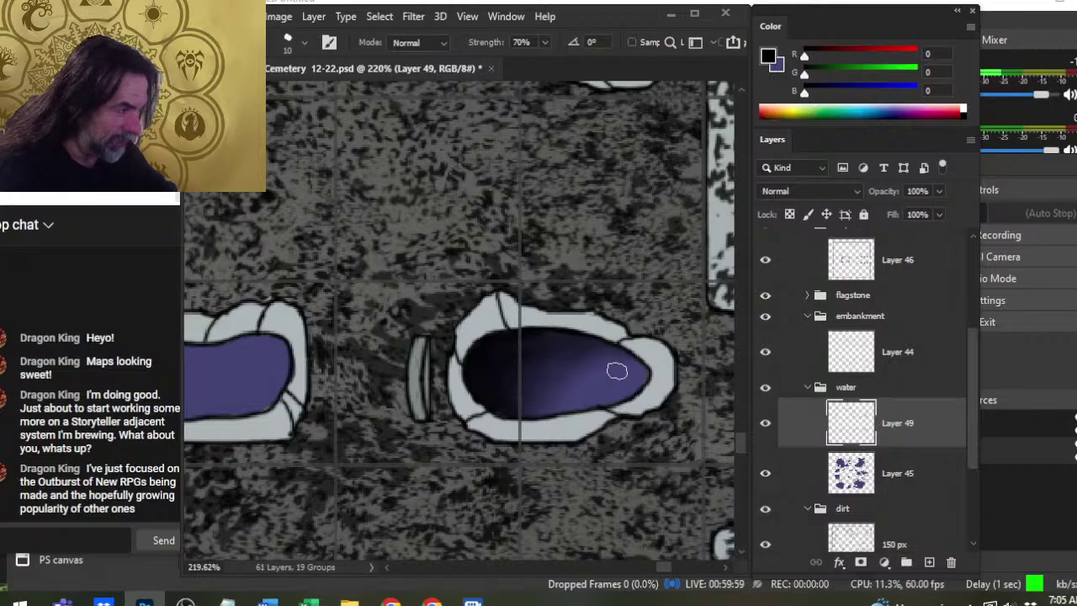
Shade the fifth-row grave second from the right in black on Layer 49 and smudge it with a 10 px tip at 70% strength.
{"action": "key", "text": "z"}
{"action": "left_click_drag", "start_coordinate": [623, 403], "coordinate": [543, 404]}
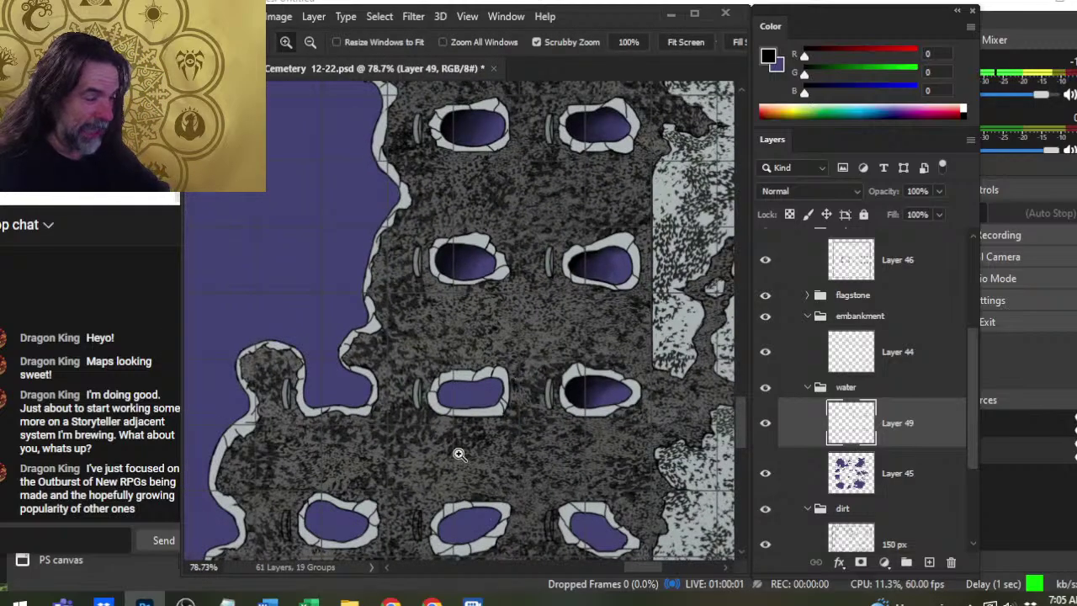
{"action": "left_click_drag", "start_coordinate": [467, 392], "coordinate": [561, 385]}
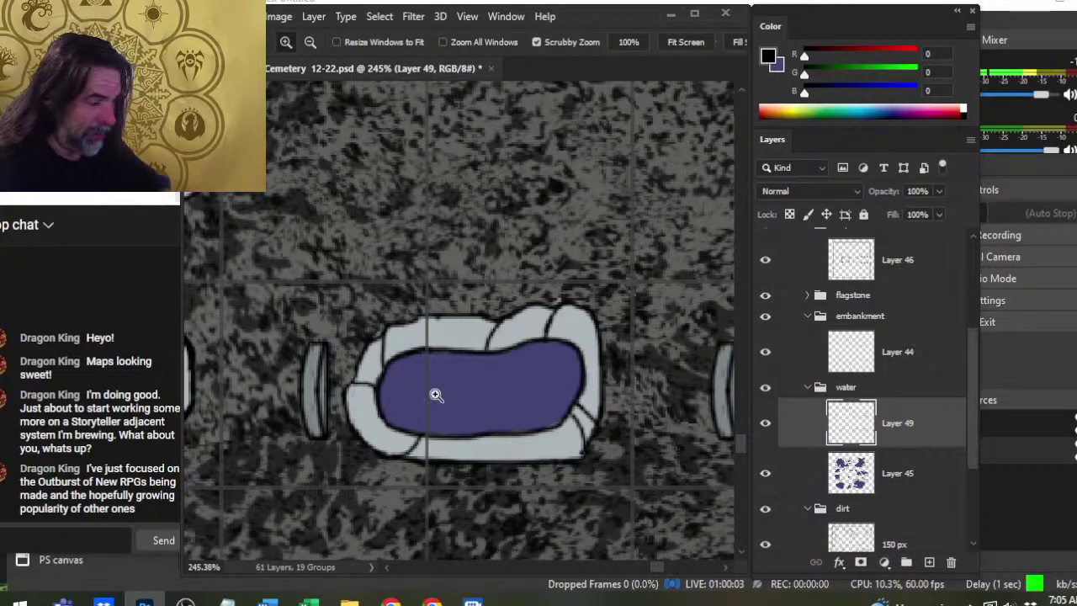
{"action": "key", "text": "b"}
{"action": "mouse_move", "coordinate": [409, 378]}
{"action": "left_mouse_down"}
{"action": "mouse_move", "coordinate": [458, 364]}
{"action": "mouse_move", "coordinate": [415, 382]}
{"action": "mouse_move", "coordinate": [402, 381]}
{"action": "left_mouse_up"}
{"action": "key", "text": "r"}
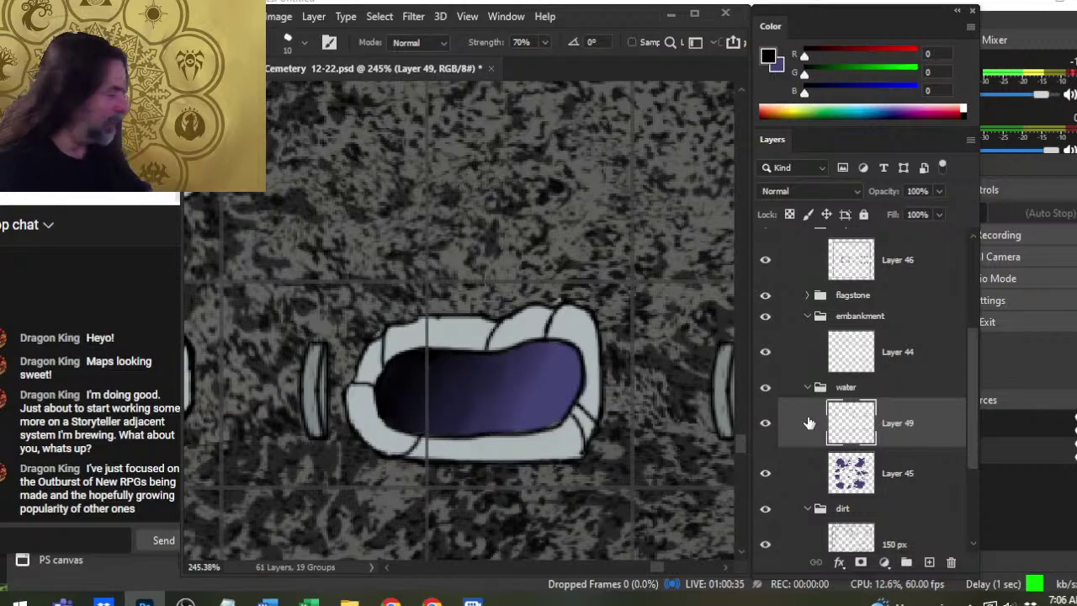
Clean the stone edges of the fifth-row grave second from the right on Layer 44 with the 8 px eraser.
{"action": "left_click", "coordinate": [897, 370]}
{"action": "key", "text": "e"}
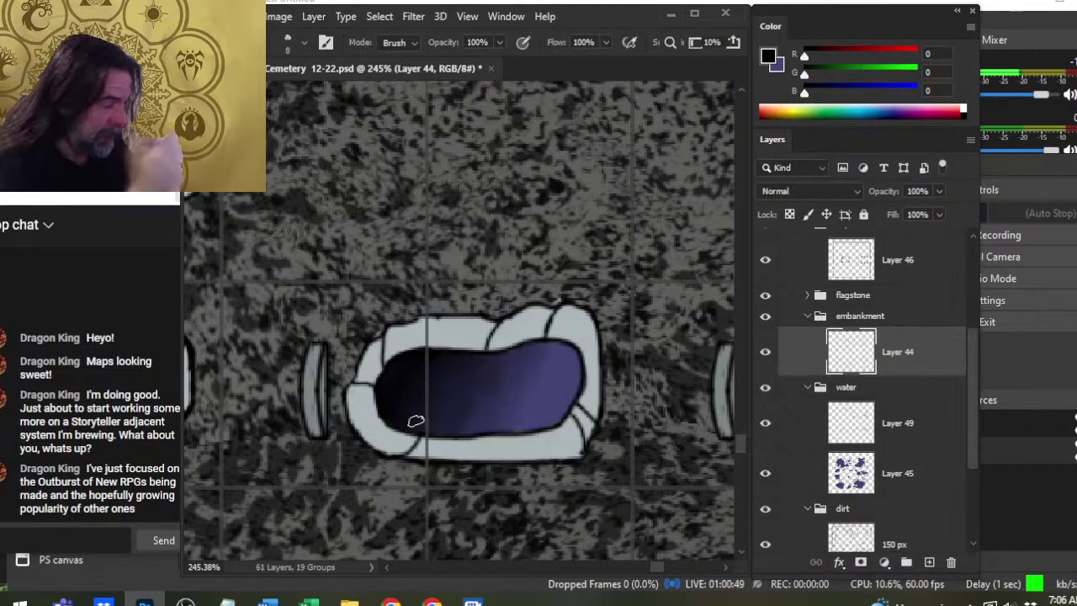
{"action": "left_click", "coordinate": [910, 428]}
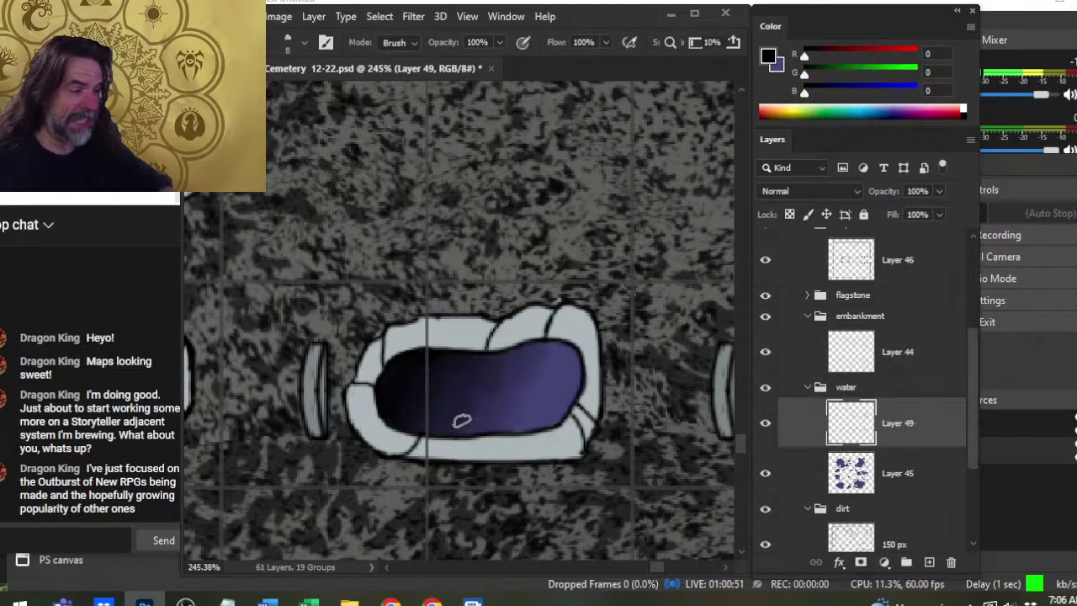
{"action": "key", "text": "z"}
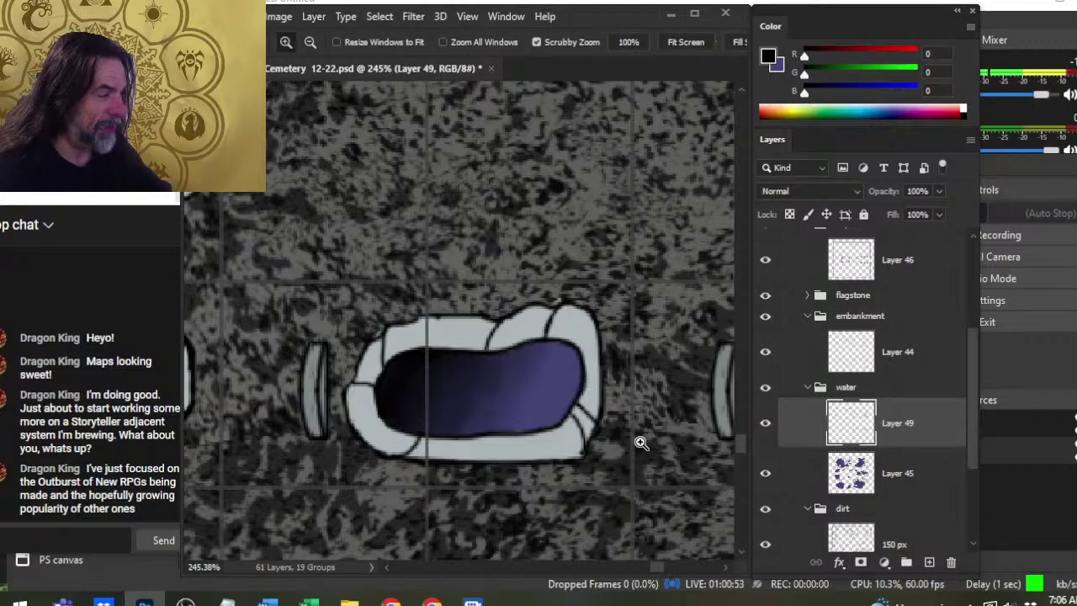
{"action": "left_click", "coordinate": [929, 346]}
{"action": "key", "text": "b"}
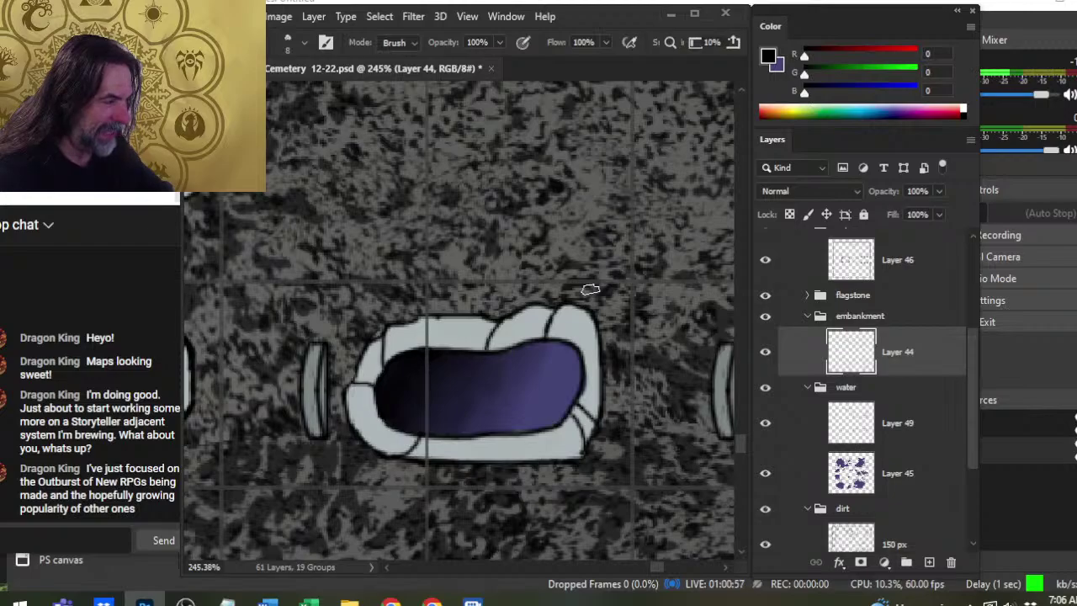
Shade the rightmost sixth-row grave in black on Layer 49 and smudge the shadow with a 10 px tip at 70% strength.
{"action": "key", "text": "z"}
{"action": "left_click_drag", "start_coordinate": [601, 483], "coordinate": [445, 353]}
{"action": "scroll", "coordinate": [570, 438], "scroll_direction": "down", "scroll_amount": 3}
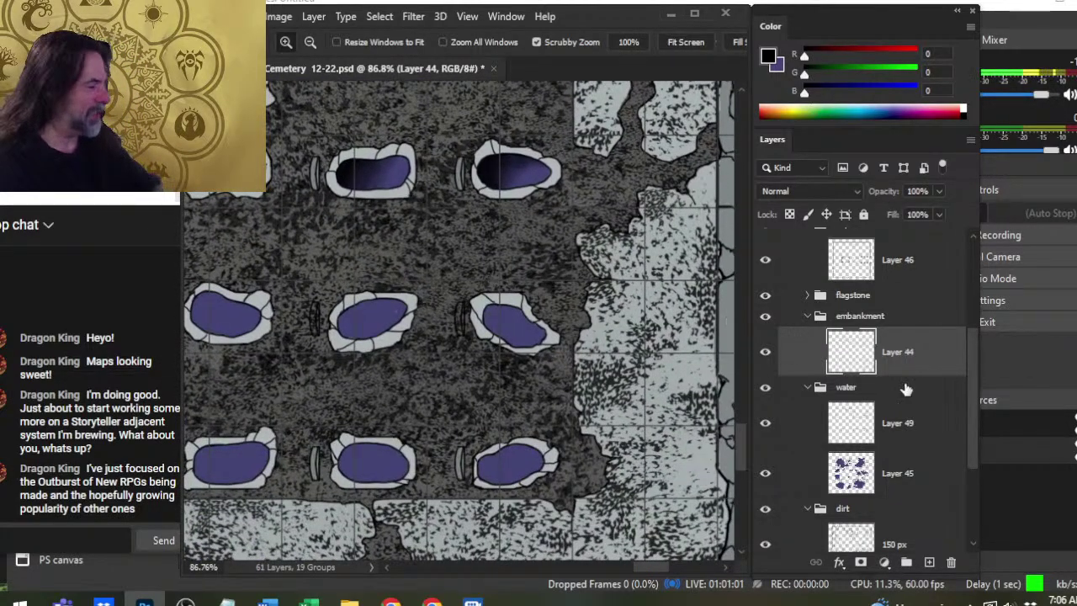
{"action": "left_click", "coordinate": [898, 423]}
{"action": "left_click_drag", "start_coordinate": [490, 327], "coordinate": [571, 337]}
{"action": "key", "text": "b"}
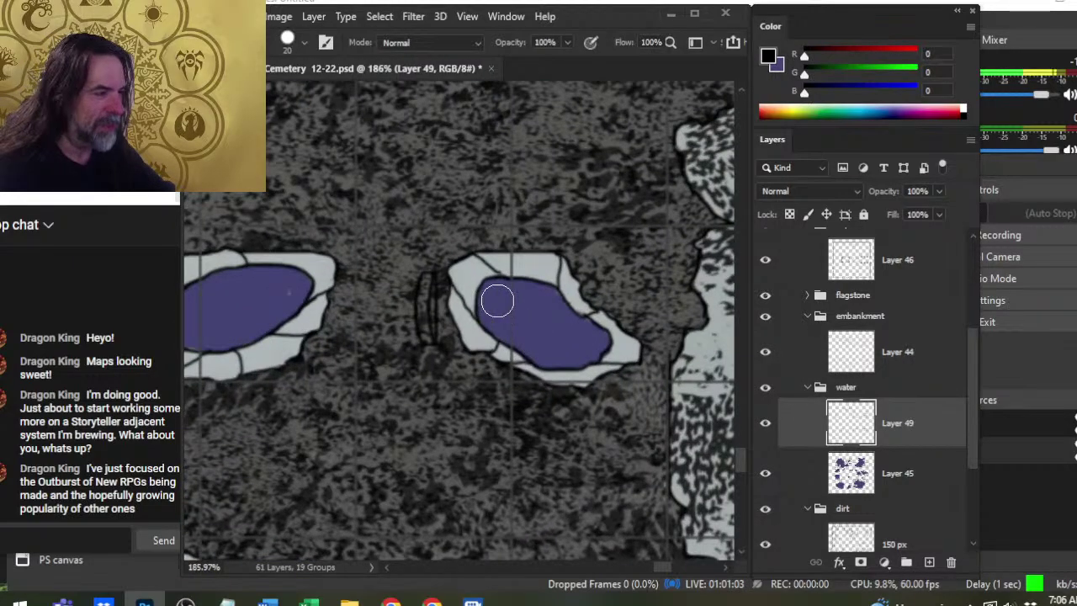
{"action": "left_click_drag", "start_coordinate": [495, 298], "coordinate": [527, 291]}
{"action": "key", "text": "r"}
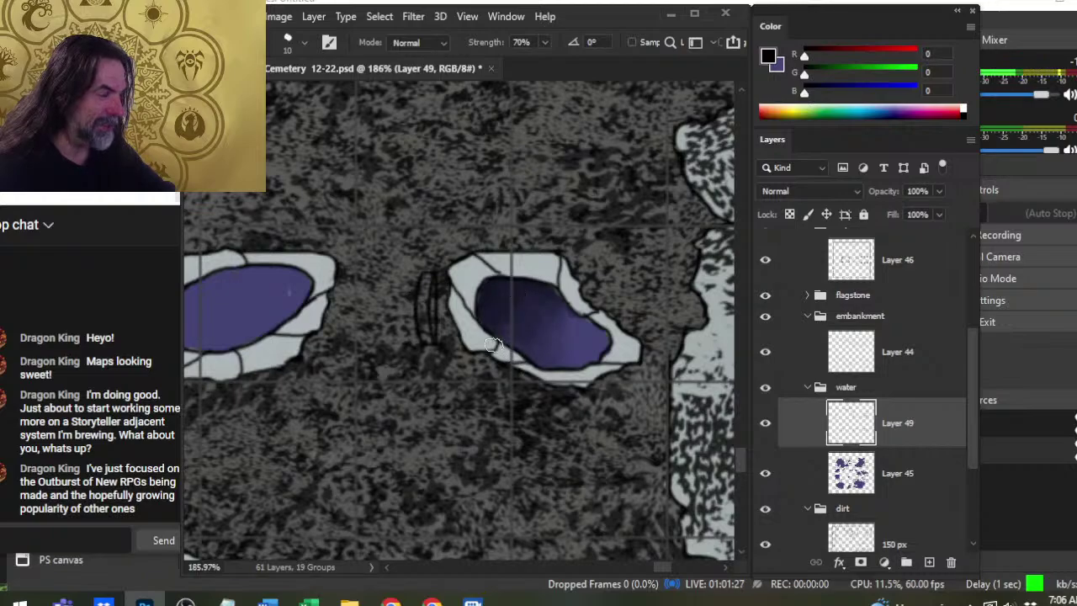
{"action": "left_click_drag", "start_coordinate": [498, 290], "coordinate": [529, 312]}
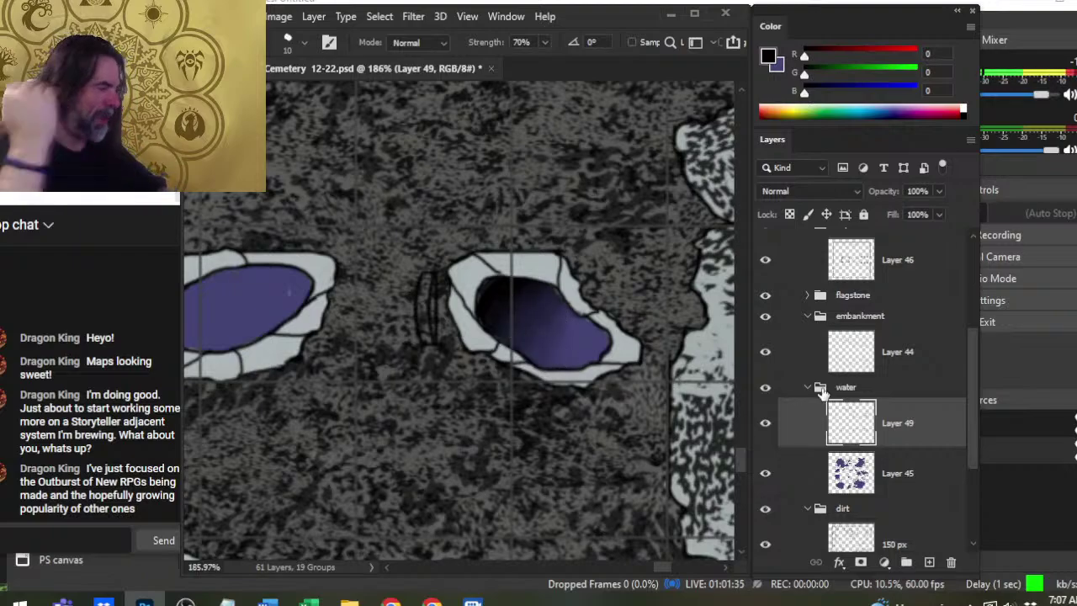
Clean the rightmost sixth-row grave's stone edges on Layer 44 with the 8 px eraser, and smudge its shadow further on Layer 49 with a 9 px tip.
{"action": "left_click", "coordinate": [923, 355]}
{"action": "key", "text": "e"}
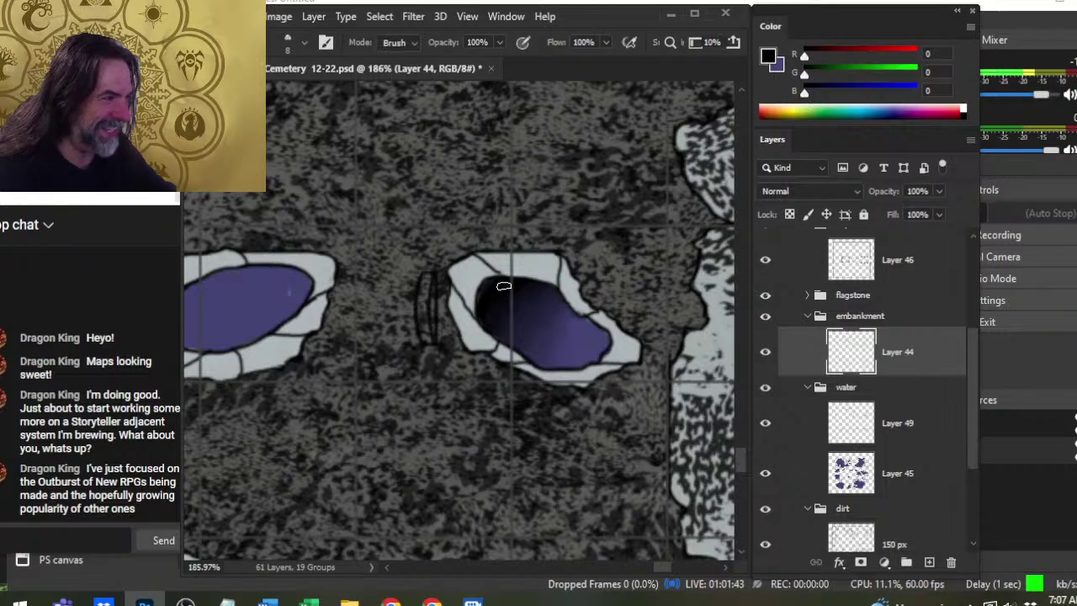
{"action": "left_click", "coordinate": [890, 424]}
{"action": "key", "text": "r"}
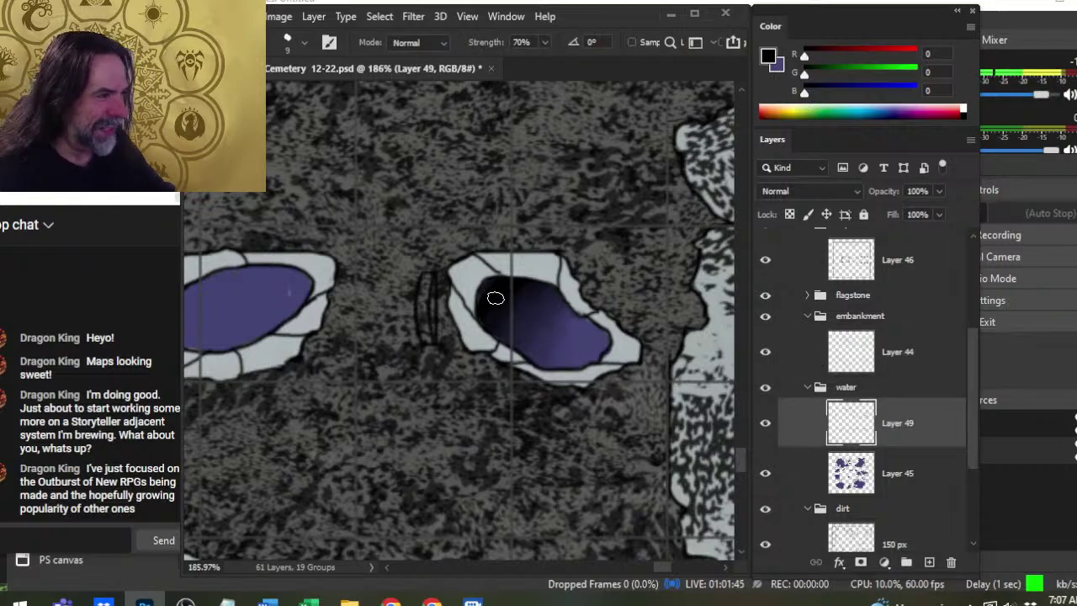
{"action": "mouse_move", "coordinate": [495, 298]}
{"action": "left_mouse_down"}
{"action": "mouse_move", "coordinate": [510, 284]}
{"action": "mouse_move", "coordinate": [490, 303]}
{"action": "mouse_move", "coordinate": [562, 308]}
{"action": "left_mouse_up"}
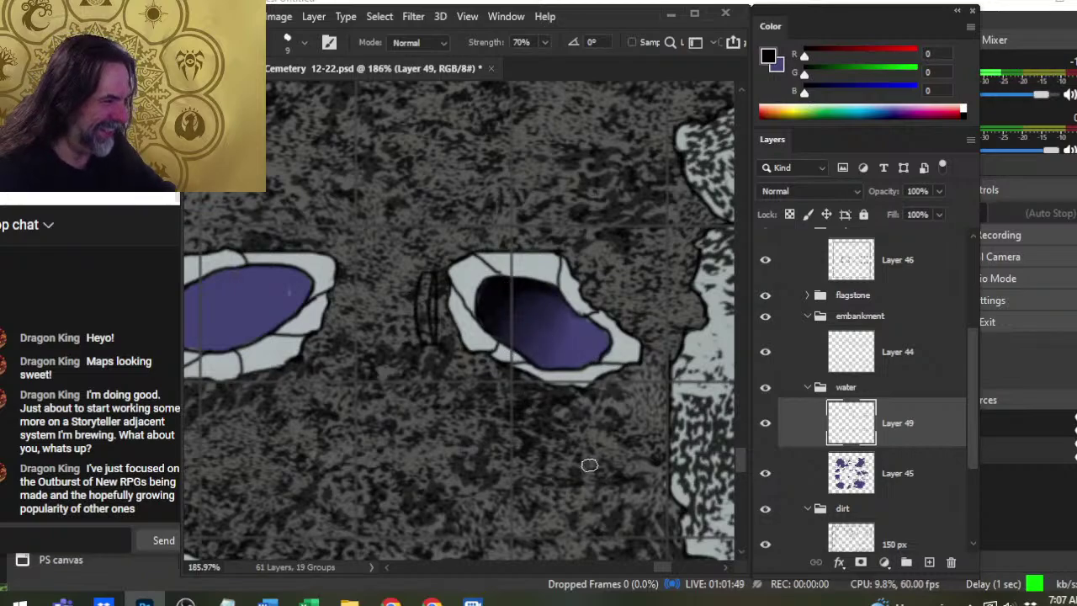
Shade the sixth-row grave second from the right in black on Layer 49 with the 20 px brush.
{"action": "key", "text": "e"}
{"action": "left_click_drag", "start_coordinate": [502, 384], "coordinate": [700, 398]}
{"action": "left_click", "coordinate": [873, 371]}
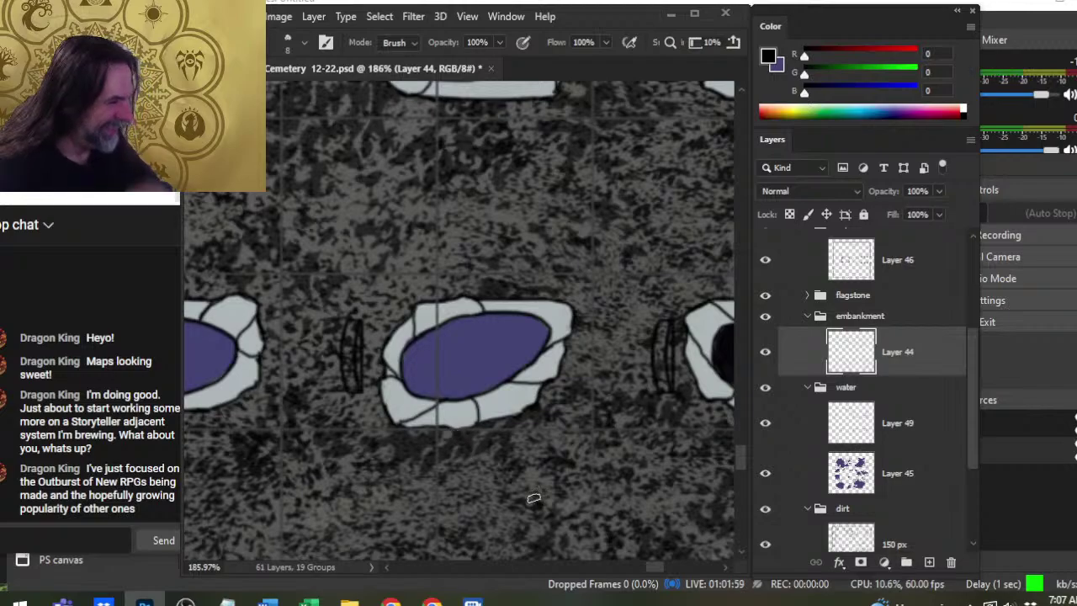
{"action": "left_click", "coordinate": [934, 439]}
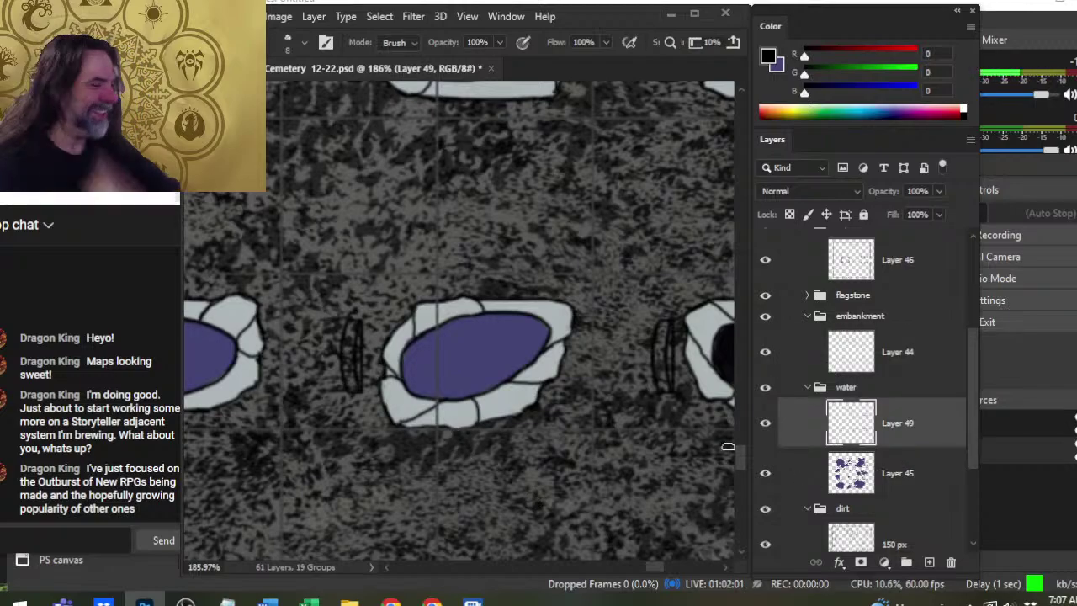
{"action": "key", "text": "b"}
{"action": "mouse_move", "coordinate": [415, 357]}
{"action": "left_mouse_down"}
{"action": "mouse_move", "coordinate": [429, 363]}
{"action": "mouse_move", "coordinate": [431, 347]}
{"action": "mouse_move", "coordinate": [451, 372]}
{"action": "mouse_move", "coordinate": [476, 348]}
{"action": "mouse_move", "coordinate": [443, 340]}
{"action": "mouse_move", "coordinate": [452, 331]}
{"action": "mouse_move", "coordinate": [439, 324]}
{"action": "mouse_move", "coordinate": [460, 388]}
{"action": "left_mouse_up"}
{"action": "key", "text": "r"}
Clean that grave's stone edges on Layer 44, and blend its black shadow into the water on Layer 49 with a 9 px smudge at 70% strength.
{"action": "left_click", "coordinate": [898, 373]}
{"action": "key", "text": "e"}
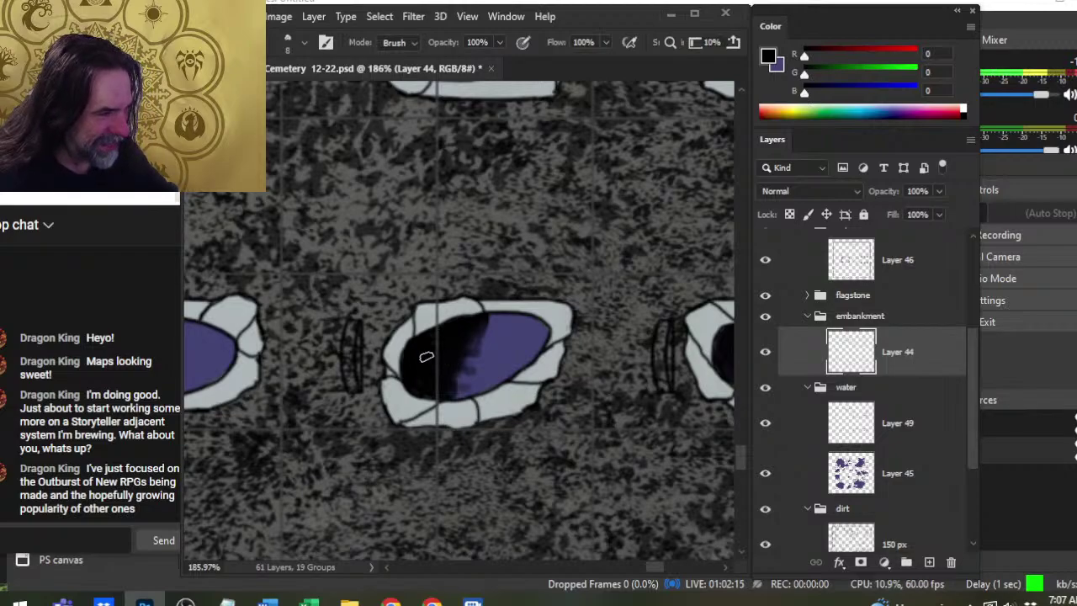
{"action": "left_click", "coordinate": [915, 427]}
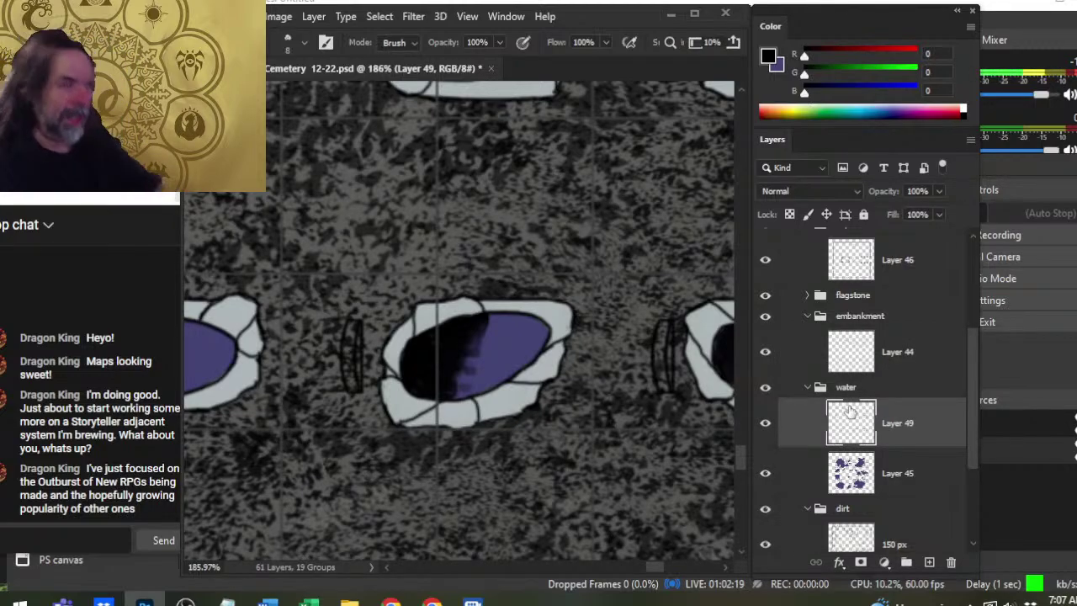
{"action": "key", "text": "r"}
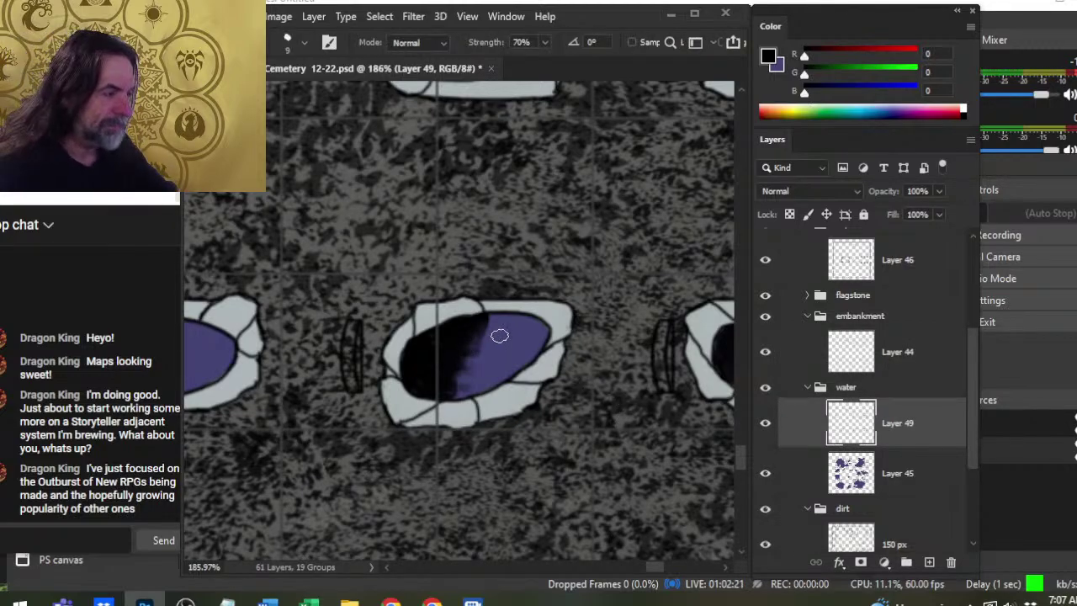
{"action": "mouse_move", "coordinate": [500, 336]}
{"action": "left_mouse_down"}
{"action": "mouse_move", "coordinate": [471, 332]}
{"action": "mouse_move", "coordinate": [444, 358]}
{"action": "mouse_move", "coordinate": [430, 353]}
{"action": "mouse_move", "coordinate": [471, 362]}
{"action": "mouse_move", "coordinate": [459, 381]}
{"action": "mouse_move", "coordinate": [456, 372]}
{"action": "mouse_move", "coordinate": [484, 393]}
{"action": "mouse_move", "coordinate": [468, 384]}
{"action": "mouse_move", "coordinate": [478, 371]}
{"action": "mouse_move", "coordinate": [475, 392]}
{"action": "mouse_move", "coordinate": [451, 371]}
{"action": "mouse_move", "coordinate": [501, 328]}
{"action": "mouse_move", "coordinate": [467, 350]}
{"action": "left_mouse_up"}
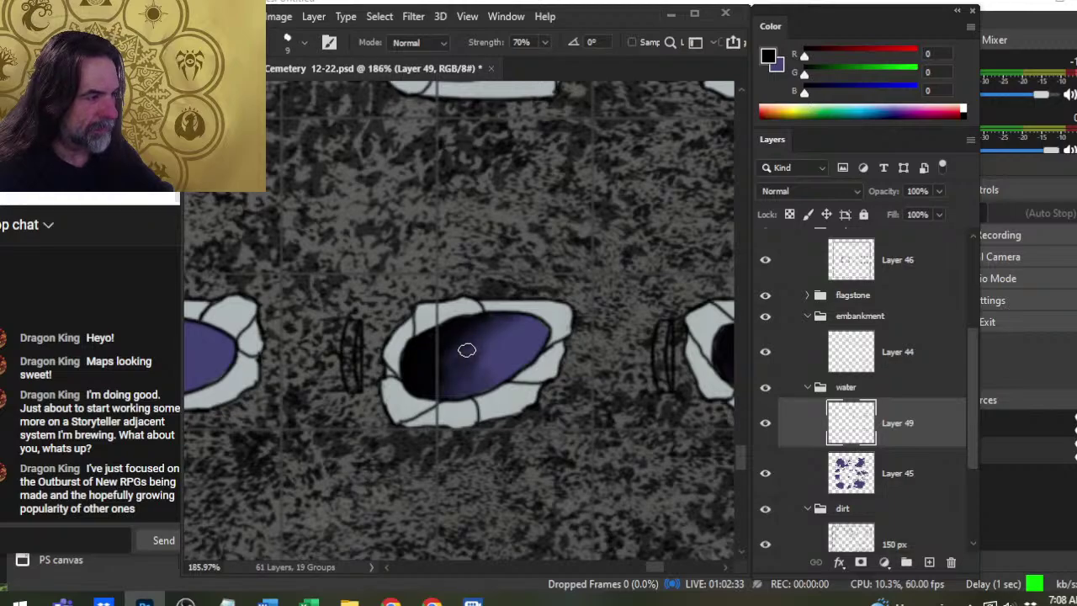
{"action": "mouse_move", "coordinate": [463, 367]}
{"action": "left_mouse_down"}
{"action": "mouse_move", "coordinate": [499, 336]}
{"action": "mouse_move", "coordinate": [478, 372]}
{"action": "mouse_move", "coordinate": [456, 366]}
{"action": "mouse_move", "coordinate": [437, 382]}
{"action": "mouse_move", "coordinate": [525, 324]}
{"action": "mouse_move", "coordinate": [482, 349]}
{"action": "mouse_move", "coordinate": [461, 395]}
{"action": "mouse_move", "coordinate": [490, 339]}
{"action": "mouse_move", "coordinate": [493, 378]}
{"action": "mouse_move", "coordinate": [460, 351]}
{"action": "mouse_move", "coordinate": [519, 326]}
{"action": "mouse_move", "coordinate": [471, 379]}
{"action": "mouse_move", "coordinate": [513, 344]}
{"action": "mouse_move", "coordinate": [424, 369]}
{"action": "mouse_move", "coordinate": [498, 329]}
{"action": "mouse_move", "coordinate": [430, 355]}
{"action": "mouse_move", "coordinate": [481, 334]}
{"action": "mouse_move", "coordinate": [457, 339]}
{"action": "mouse_move", "coordinate": [488, 358]}
{"action": "left_mouse_up"}
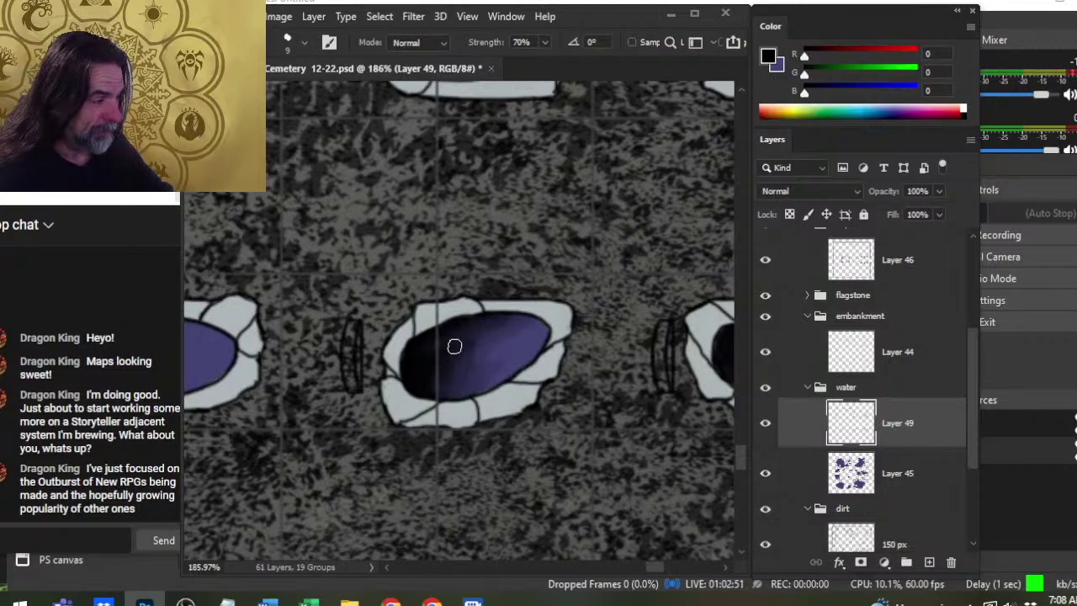
{"action": "mouse_move", "coordinate": [455, 347]}
{"action": "left_mouse_down"}
{"action": "mouse_move", "coordinate": [428, 364]}
{"action": "mouse_move", "coordinate": [484, 331]}
{"action": "mouse_move", "coordinate": [442, 403]}
{"action": "left_mouse_up"}
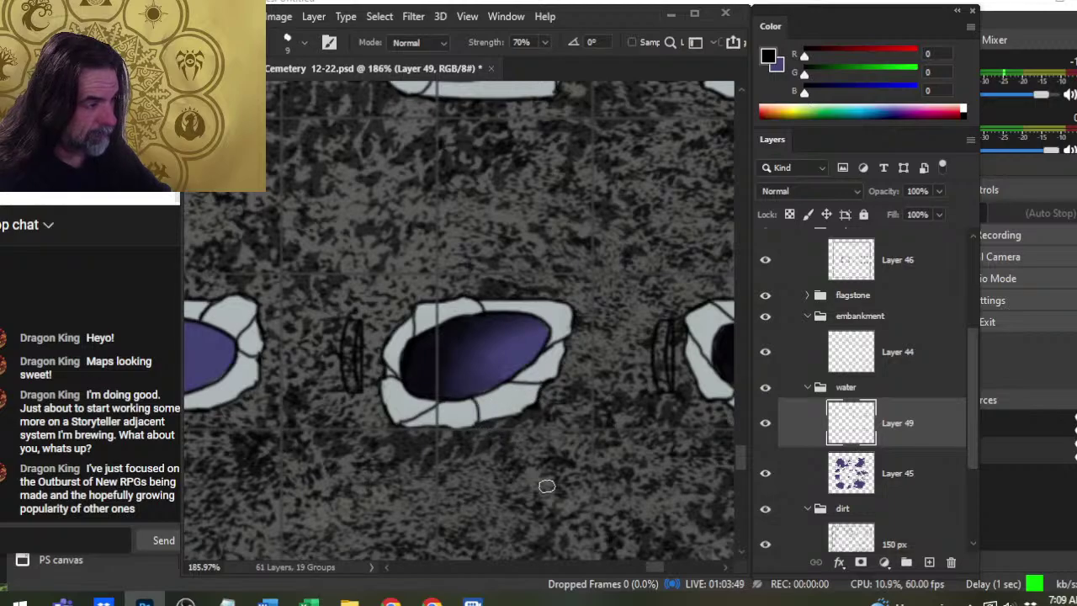
{"action": "left_click_drag", "start_coordinate": [617, 417], "coordinate": [430, 392]}
{"action": "key", "text": "z"}
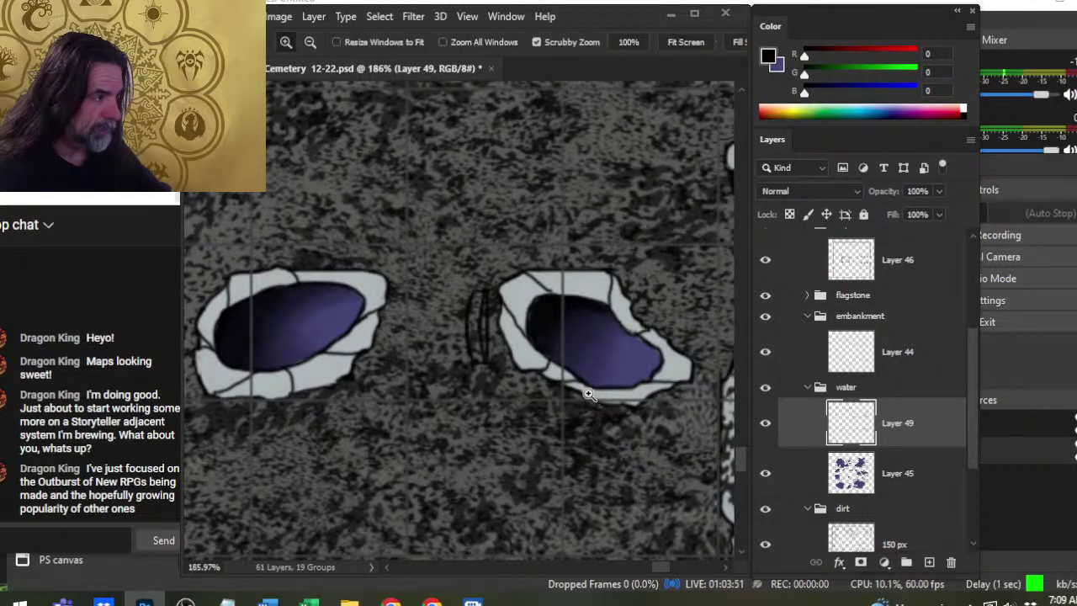
{"action": "left_click_drag", "start_coordinate": [581, 379], "coordinate": [445, 468]}
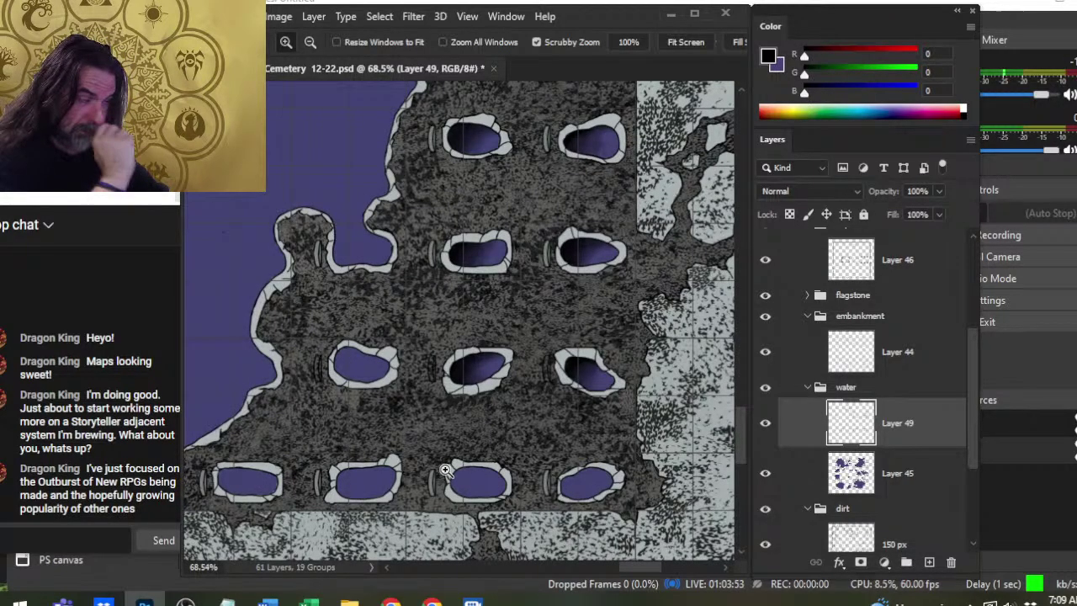
{"action": "left_click_drag", "start_coordinate": [422, 386], "coordinate": [474, 336]}
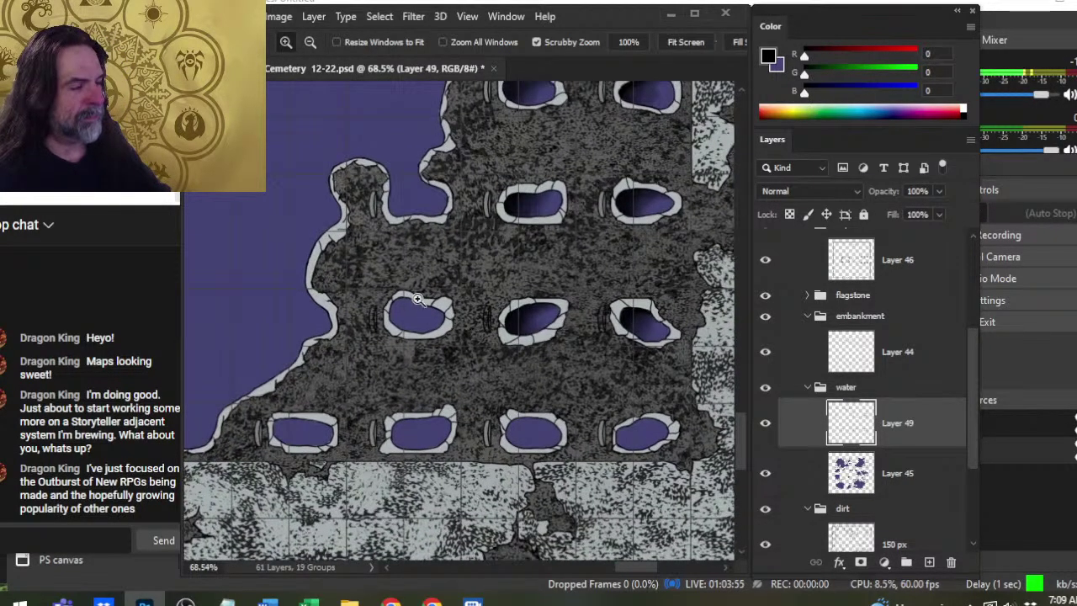
{"action": "left_click_drag", "start_coordinate": [408, 294], "coordinate": [514, 296]}
{"action": "key", "text": "b"}
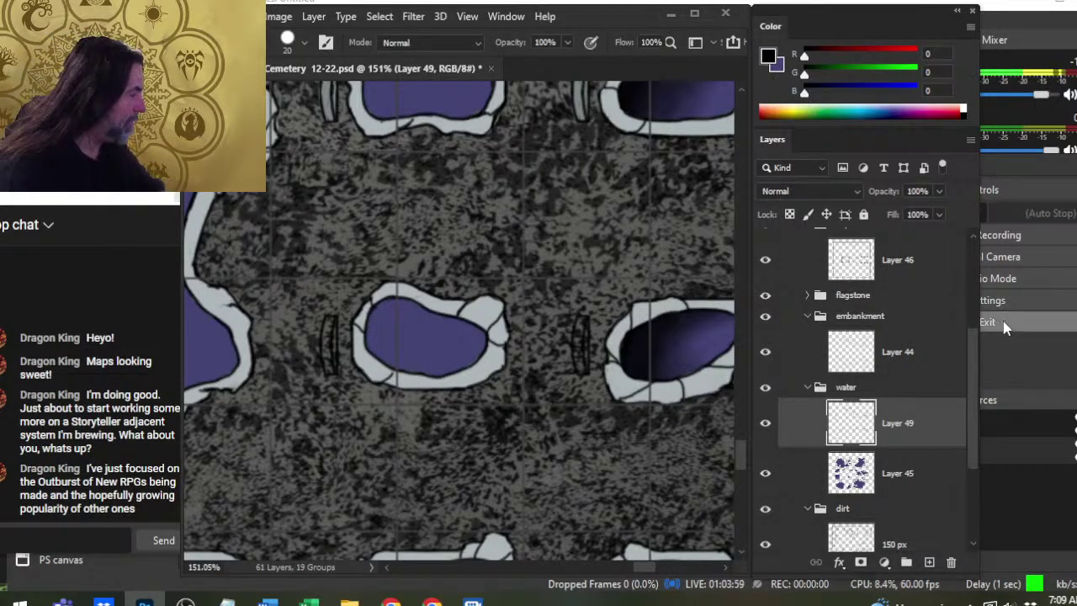
Make Layer 46 in the wqalls group active and sample the grey RGB 126, 135, 136 at the leftmost fifth-row headstone.
{"action": "left_click_drag", "start_coordinate": [969, 355], "coordinate": [946, 320]}
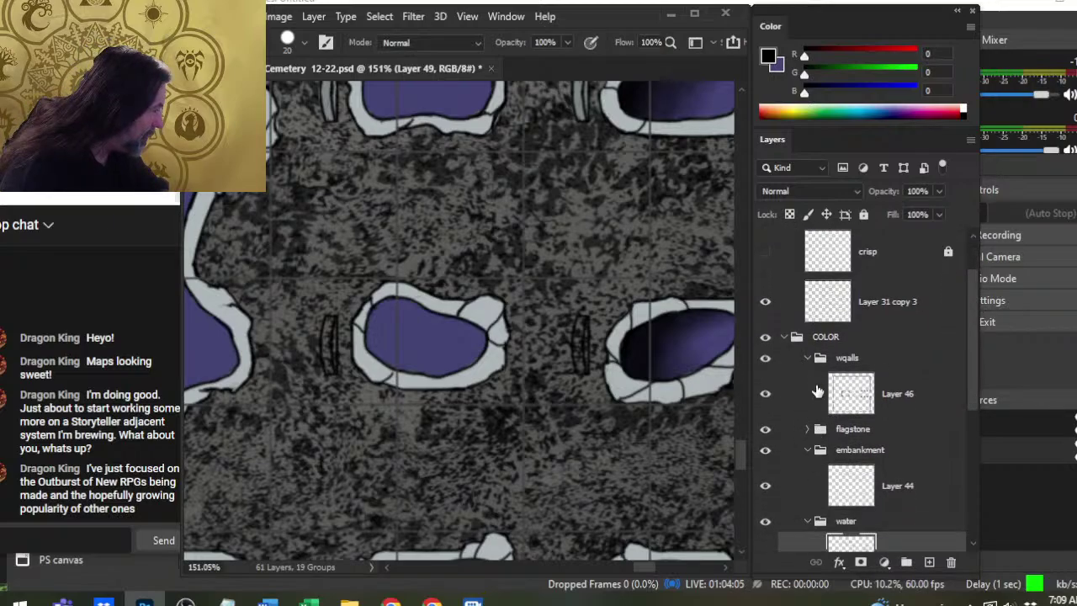
{"action": "left_click", "coordinate": [901, 401]}
{"action": "key", "text": "z"}
{"action": "left_click_drag", "start_coordinate": [595, 354], "coordinate": [543, 349]}
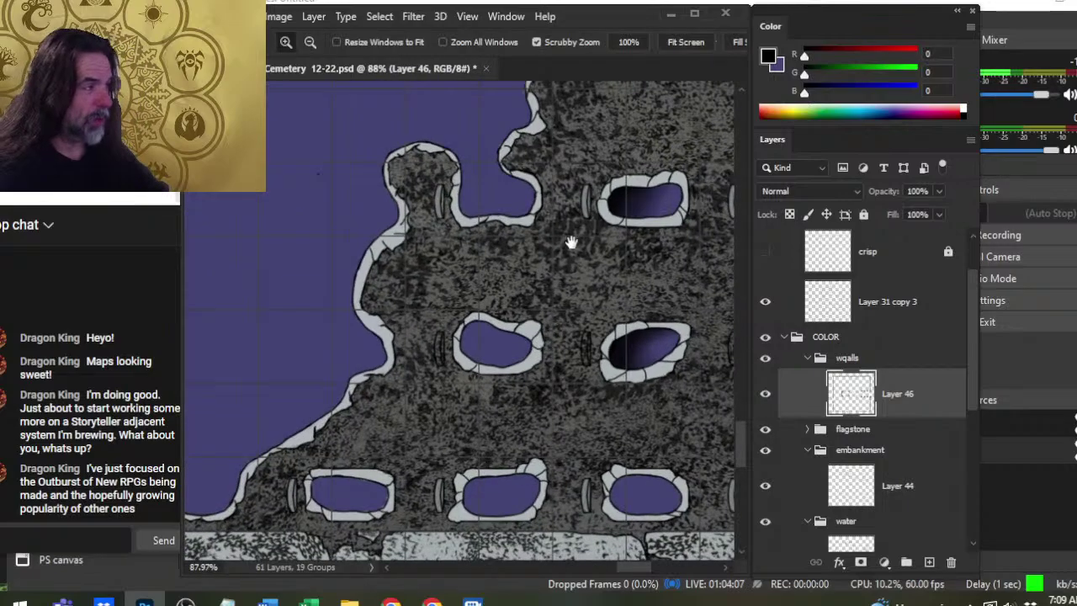
{"action": "left_click_drag", "start_coordinate": [421, 243], "coordinate": [500, 236]}
{"action": "key", "text": "b"}
{"action": "left_click_drag", "start_coordinate": [501, 174], "coordinate": [491, 331]}
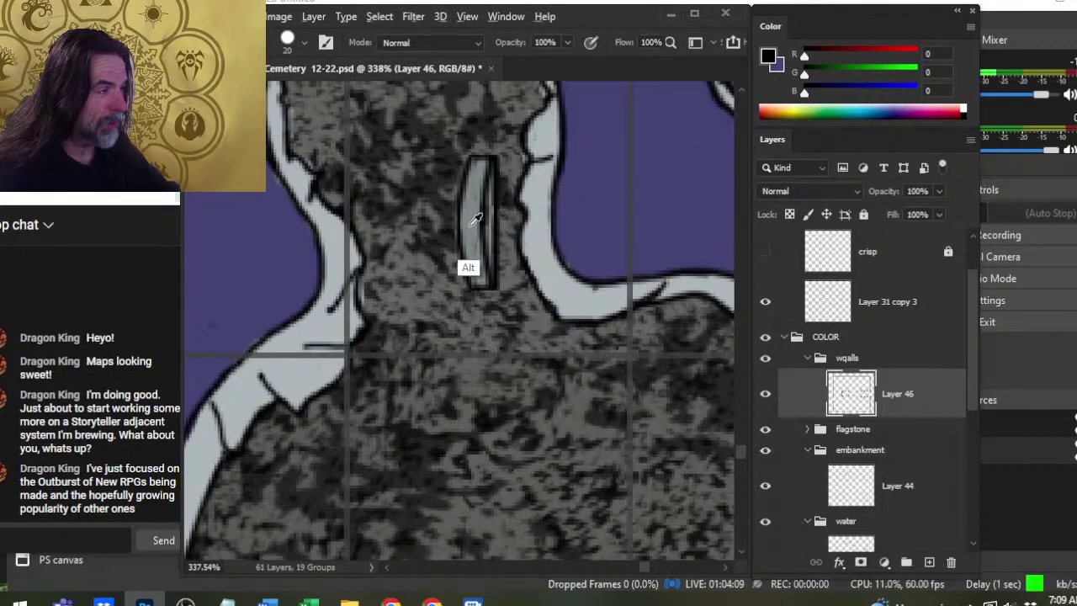
{"action": "left_click", "coordinate": [431, 222], "text": "alt"}
Fill the headstone of the sixth-row grave third from the right with grey on Layer 46 and erase the overspill around its outline.
{"action": "key", "text": "e"}
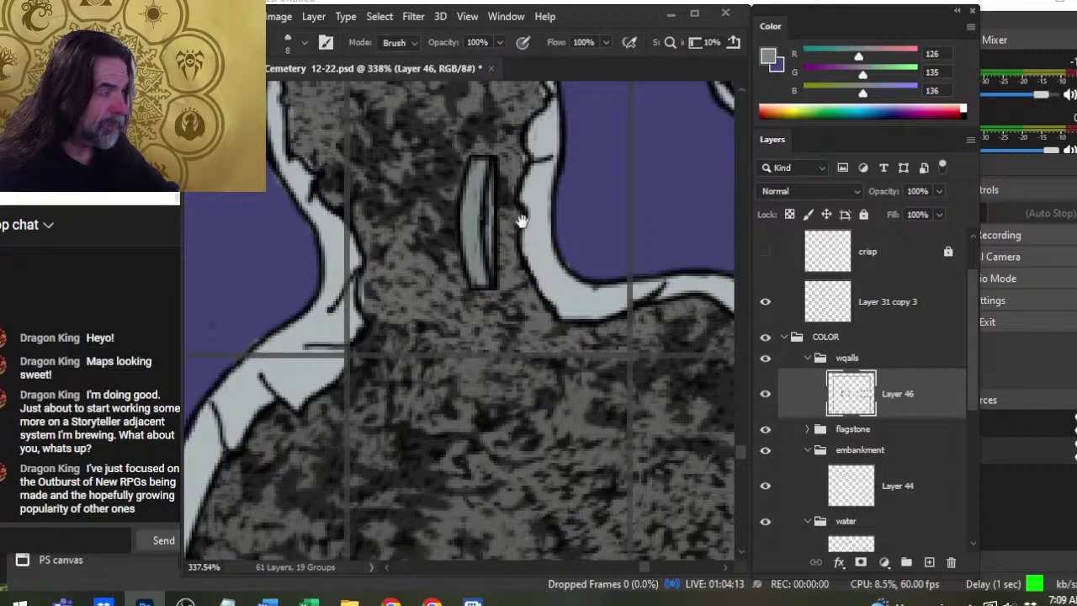
{"action": "mouse_move", "coordinate": [607, 509]}
{"action": "left_mouse_down"}
{"action": "mouse_move", "coordinate": [576, 437]}
{"action": "mouse_move", "coordinate": [579, 449]}
{"action": "left_mouse_up"}
{"action": "key", "text": "z"}
{"action": "left_click_drag", "start_coordinate": [579, 449], "coordinate": [472, 238]}
{"action": "left_click_drag", "start_coordinate": [482, 313], "coordinate": [532, 308]}
{"action": "key", "text": "b"}
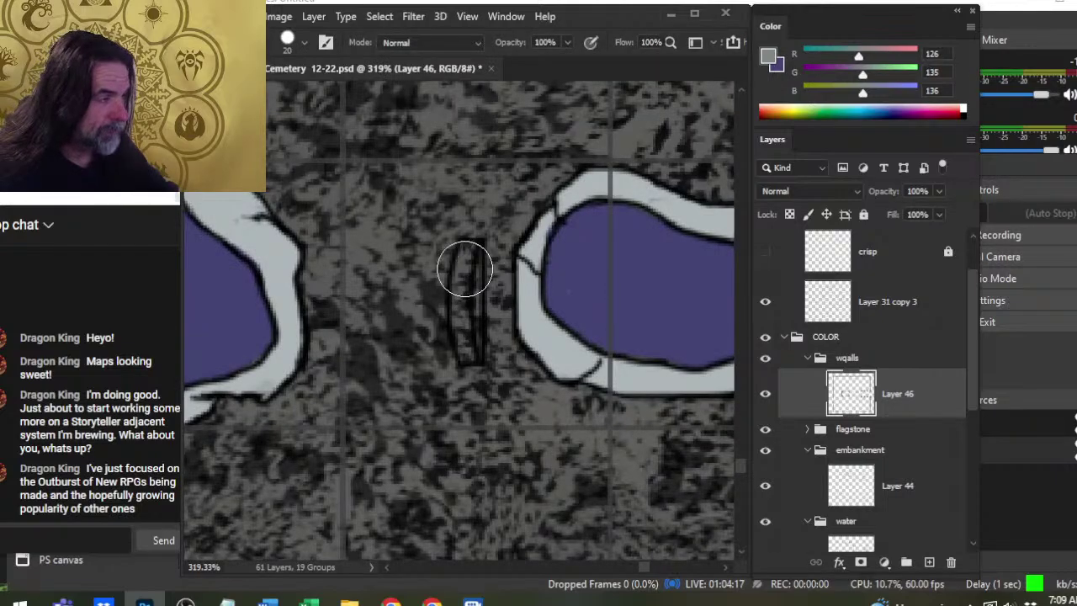
{"action": "left_click_drag", "start_coordinate": [465, 264], "coordinate": [490, 356]}
{"action": "key", "text": "e"}
{"action": "left_click_drag", "start_coordinate": [430, 335], "coordinate": [430, 299]}
{"action": "left_click_drag", "start_coordinate": [438, 251], "coordinate": [430, 300]}
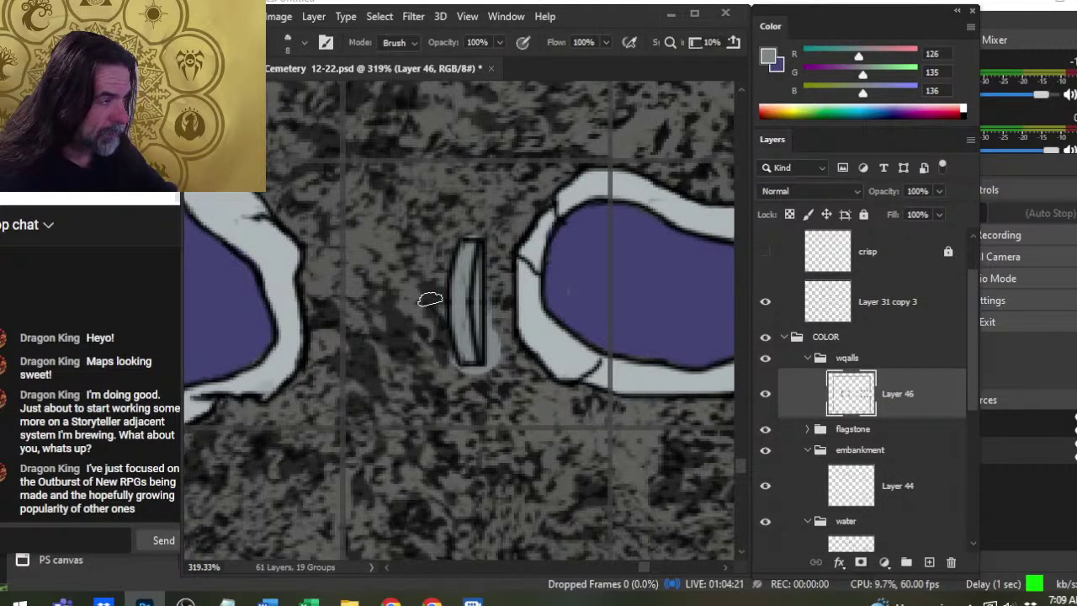
{"action": "left_click_drag", "start_coordinate": [497, 313], "coordinate": [496, 358]}
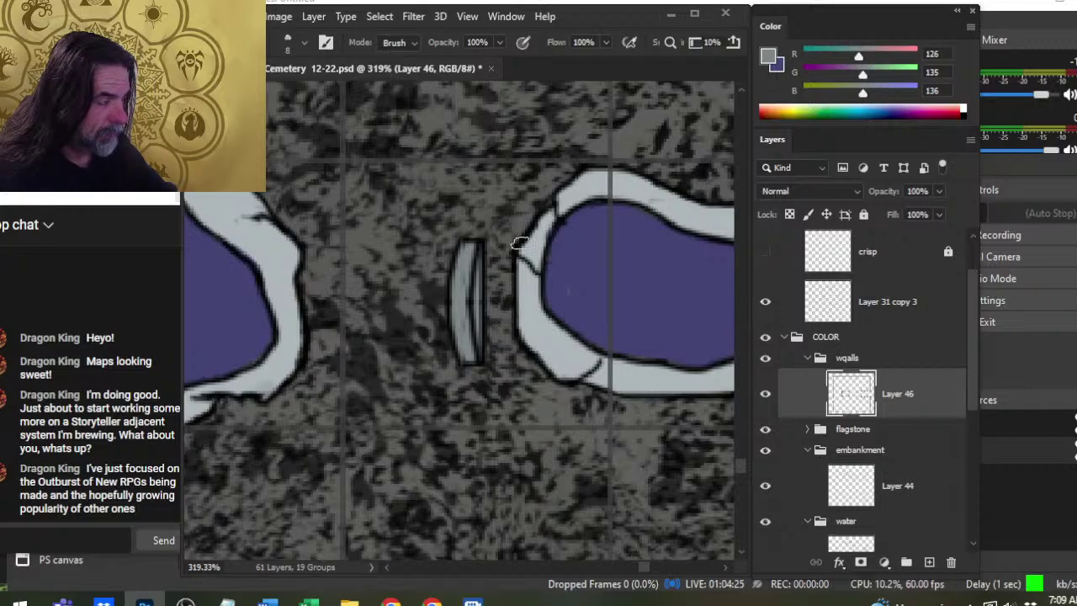
Colour the headstone of the sixth-row grave second from the right grey on Layer 46 and erase the excess with the 8 px eraser.
{"action": "key", "text": "z"}
{"action": "left_click_drag", "start_coordinate": [531, 354], "coordinate": [471, 357]}
{"action": "left_click_drag", "start_coordinate": [522, 387], "coordinate": [359, 334]}
{"action": "left_click_drag", "start_coordinate": [437, 285], "coordinate": [494, 295]}
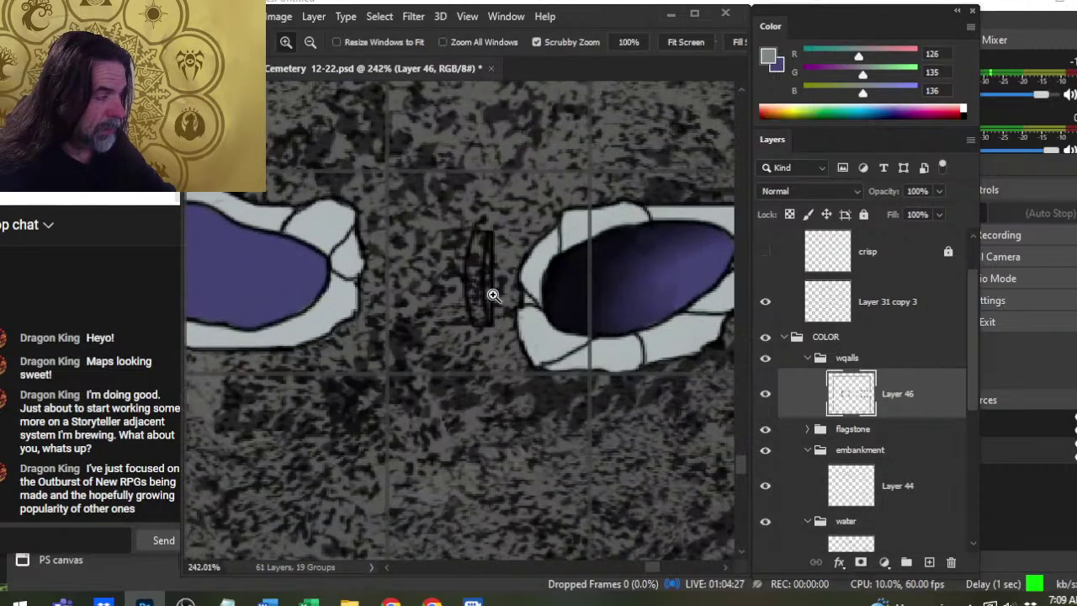
{"action": "key", "text": "e"}
{"action": "left_click_drag", "start_coordinate": [483, 226], "coordinate": [484, 337]}
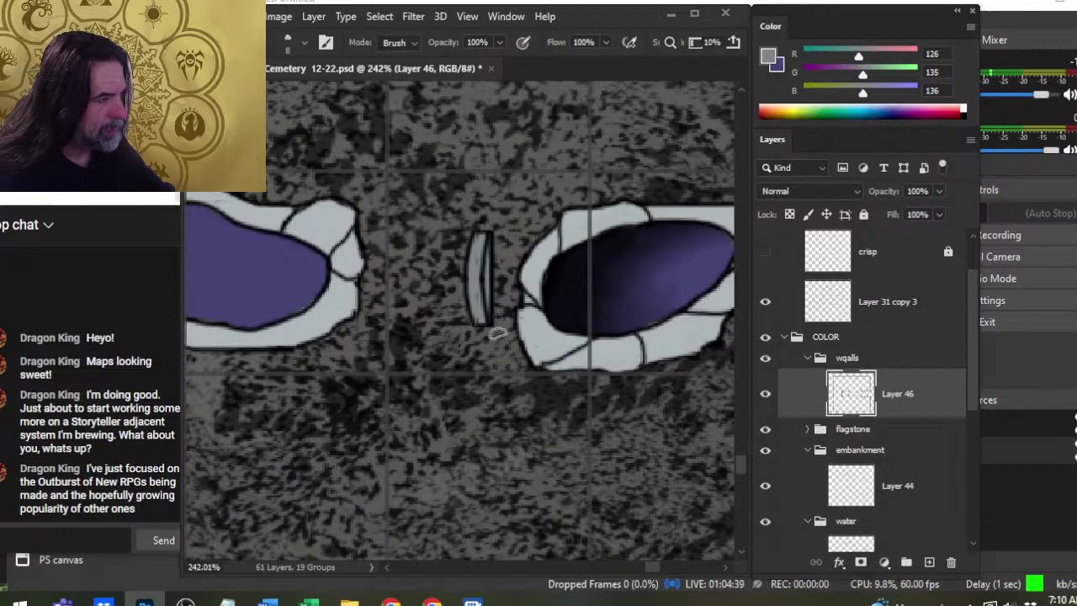
Paint the headstone of the rightmost sixth-row grave grey on Layer 46.
{"action": "key", "text": "z"}
{"action": "left_click_drag", "start_coordinate": [527, 378], "coordinate": [422, 367]}
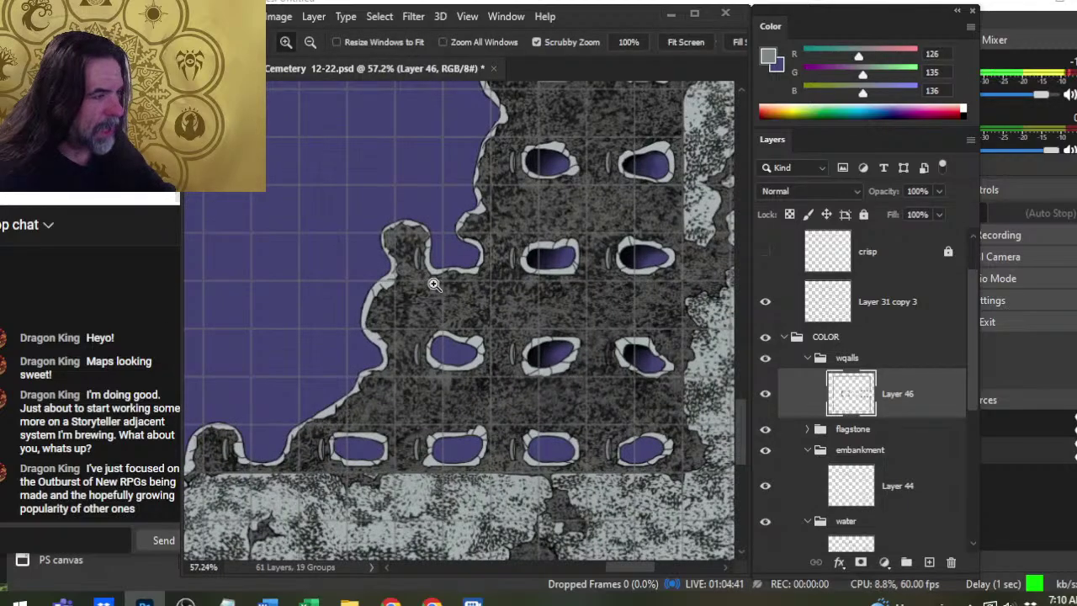
{"action": "left_click_drag", "start_coordinate": [431, 283], "coordinate": [512, 283]}
{"action": "left_click_drag", "start_coordinate": [474, 429], "coordinate": [497, 211]}
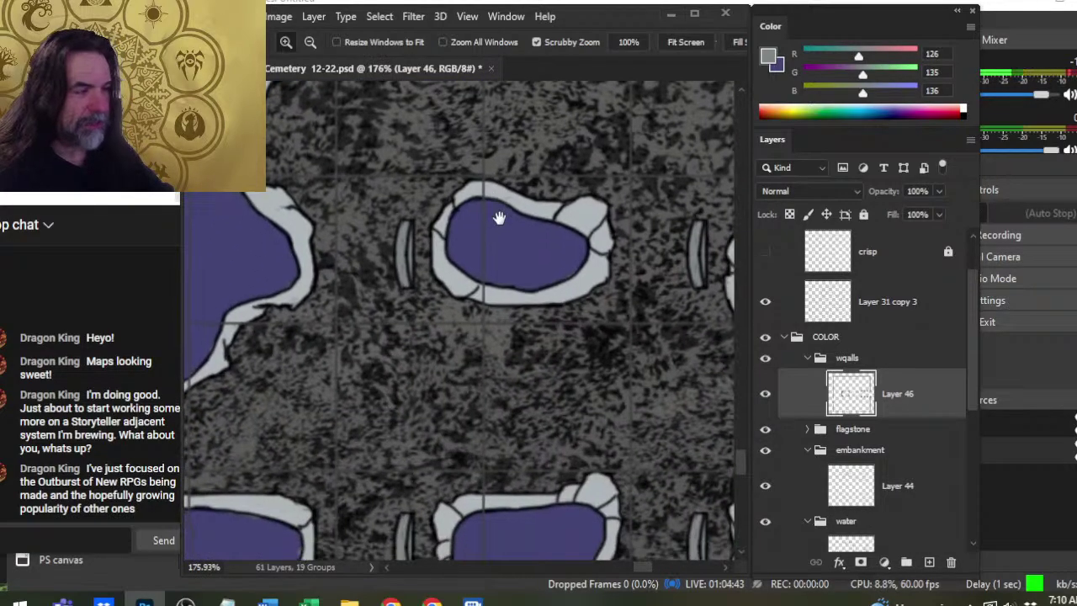
{"action": "left_click_drag", "start_coordinate": [555, 448], "coordinate": [430, 279]}
{"action": "left_click_drag", "start_coordinate": [505, 266], "coordinate": [354, 306]}
{"action": "left_click_drag", "start_coordinate": [547, 232], "coordinate": [399, 478]}
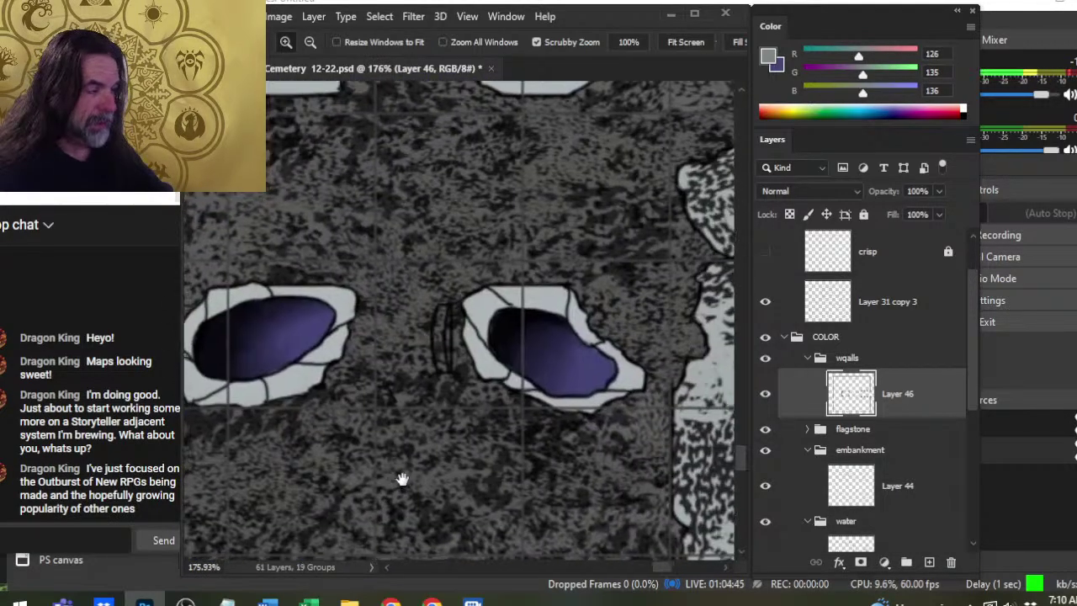
{"action": "key", "text": "b"}
{"action": "left_click_drag", "start_coordinate": [452, 310], "coordinate": [449, 392]}
{"action": "key", "text": "z"}
{"action": "scroll", "coordinate": [457, 408], "scroll_direction": "down", "scroll_amount": 5}
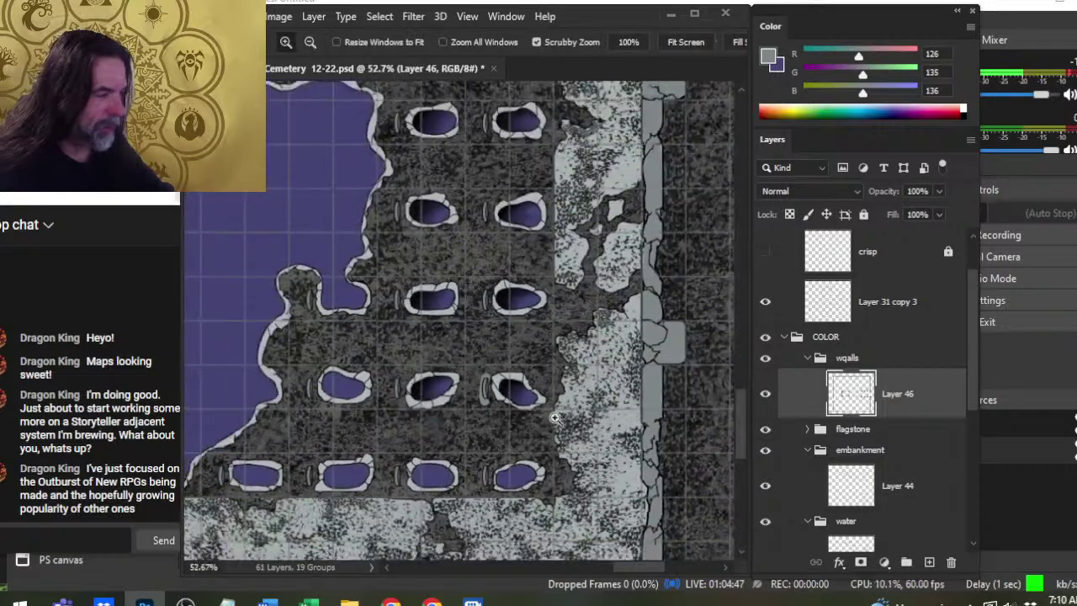
{"action": "left_click_drag", "start_coordinate": [509, 179], "coordinate": [526, 585]}
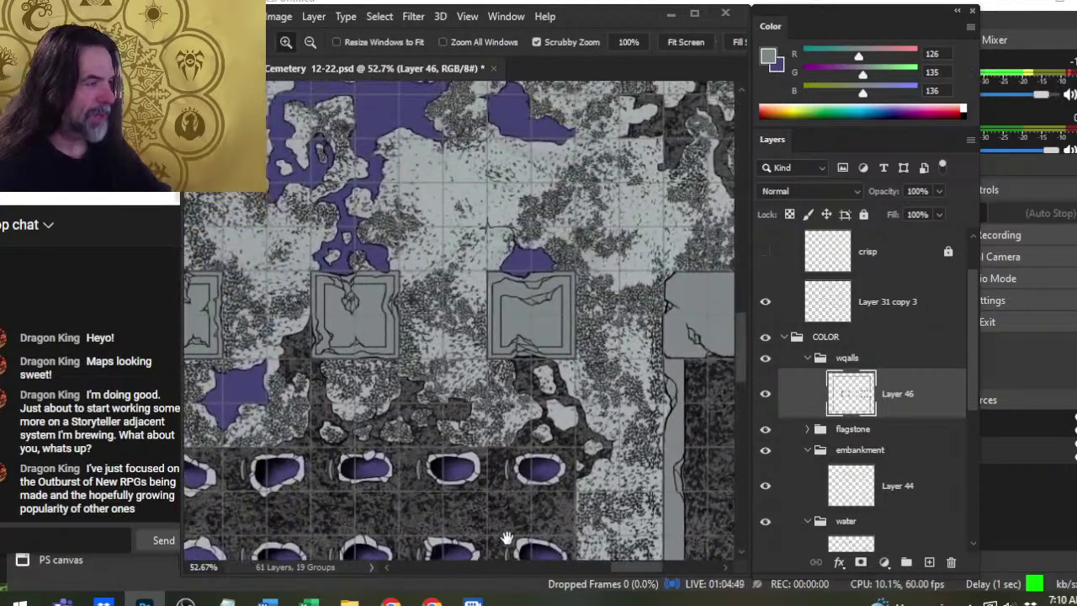
{"action": "left_click_drag", "start_coordinate": [360, 353], "coordinate": [721, 380]}
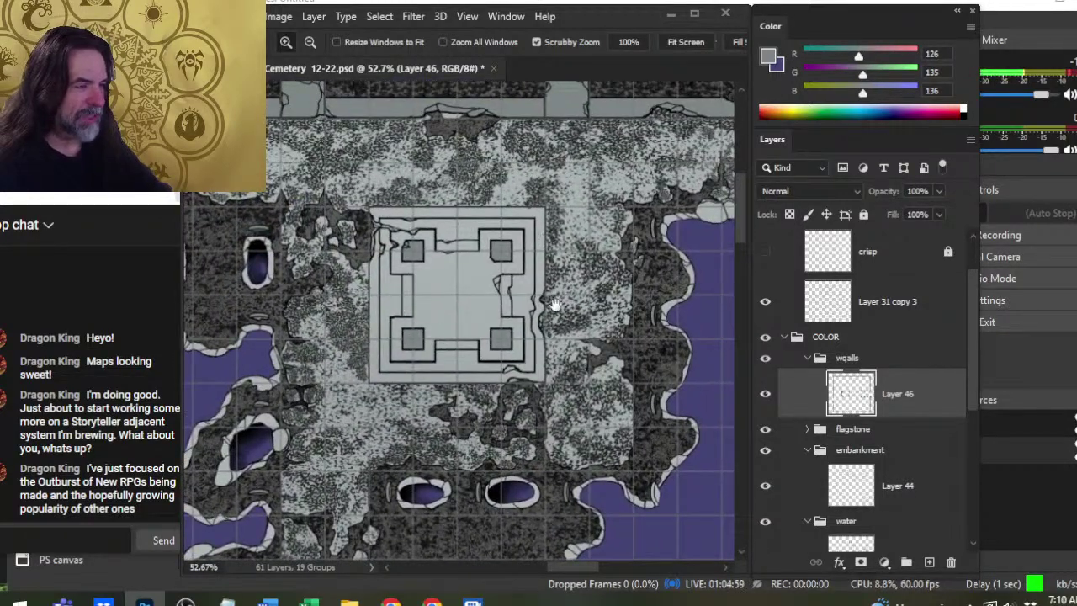
{"action": "left_click_drag", "start_coordinate": [583, 361], "coordinate": [537, 316]}
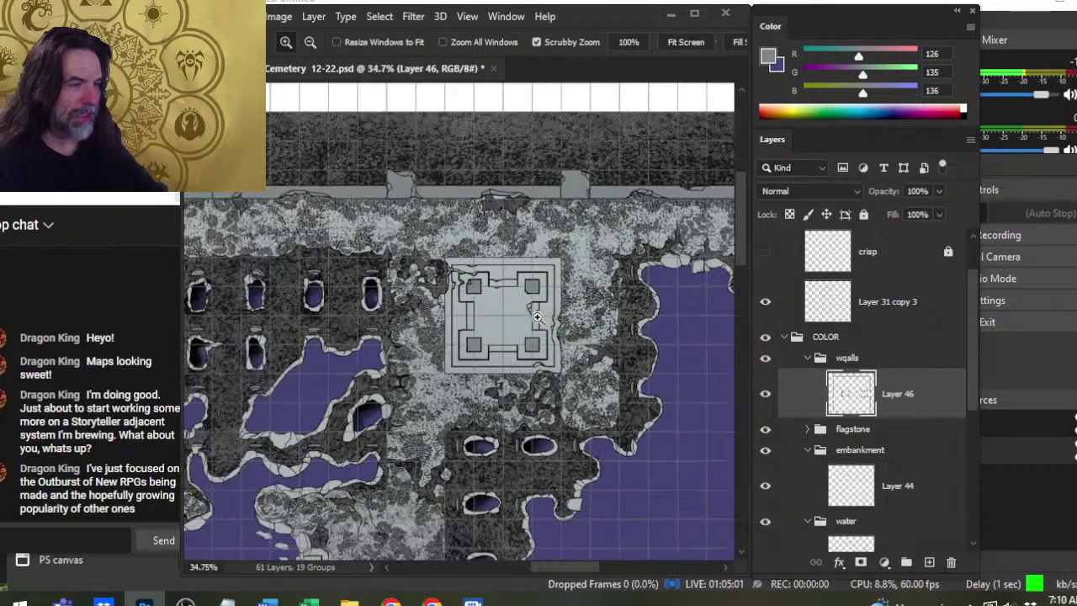
Check the cemetery's grave blocks for headstone colouring and water shading that still need work.
{"action": "left_click_drag", "start_coordinate": [665, 461], "coordinate": [478, 327]}
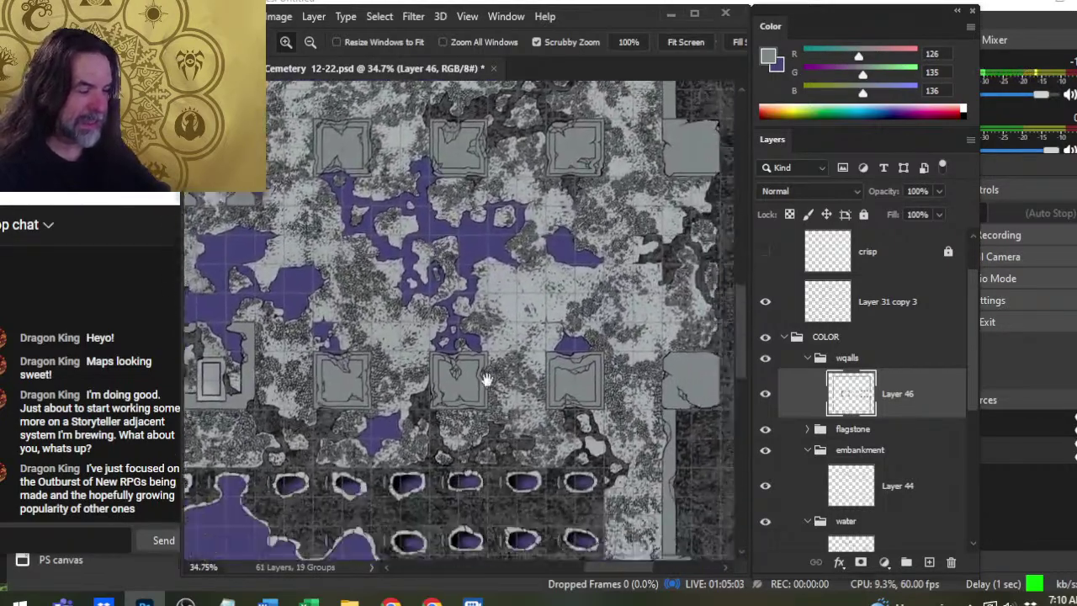
{"action": "left_click_drag", "start_coordinate": [487, 381], "coordinate": [406, 322]}
{"action": "left_click_drag", "start_coordinate": [652, 258], "coordinate": [648, 224]}
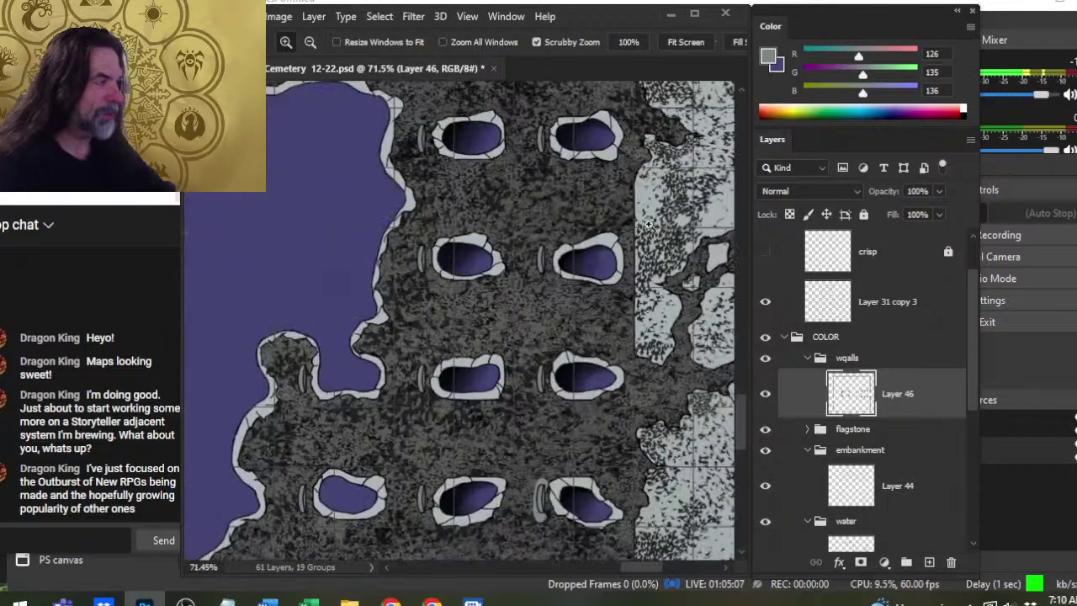
{"action": "left_click_drag", "start_coordinate": [427, 159], "coordinate": [556, 293]}
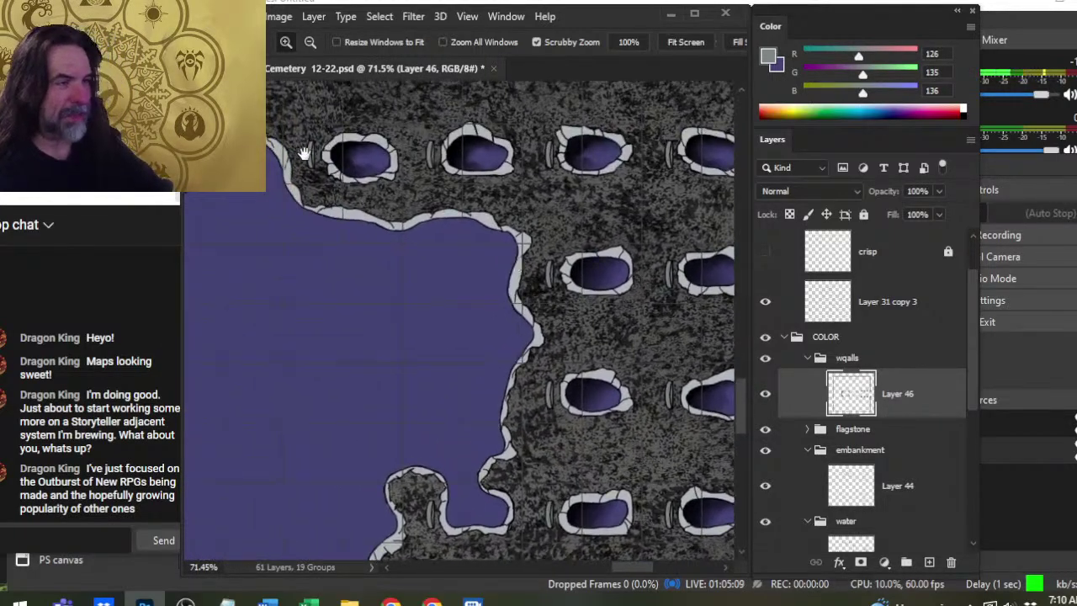
{"action": "left_click_drag", "start_coordinate": [592, 365], "coordinate": [366, 260]}
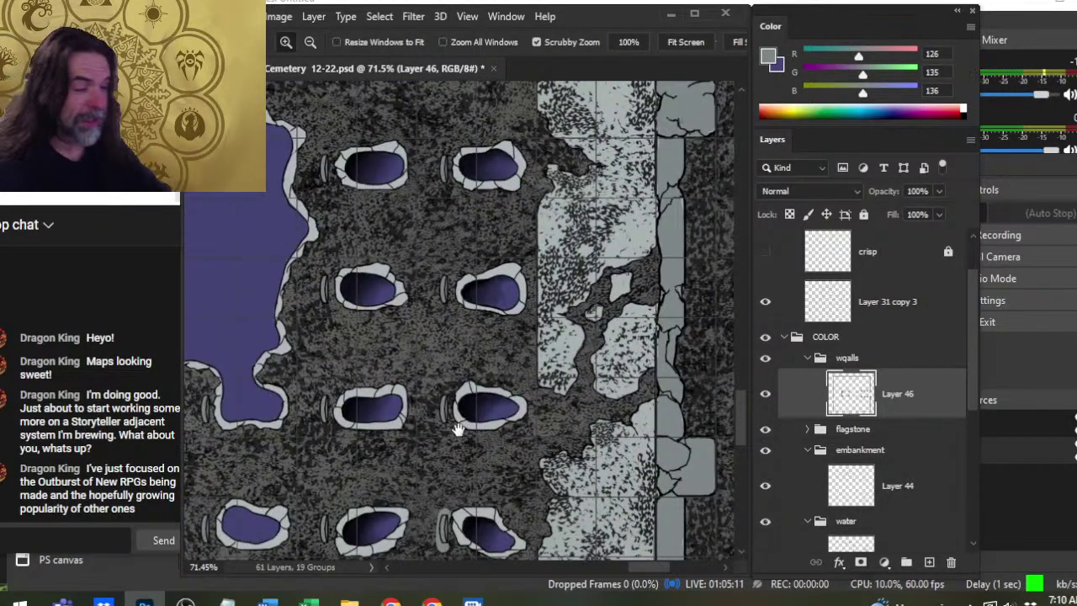
{"action": "left_click_drag", "start_coordinate": [459, 358], "coordinate": [503, 359]}
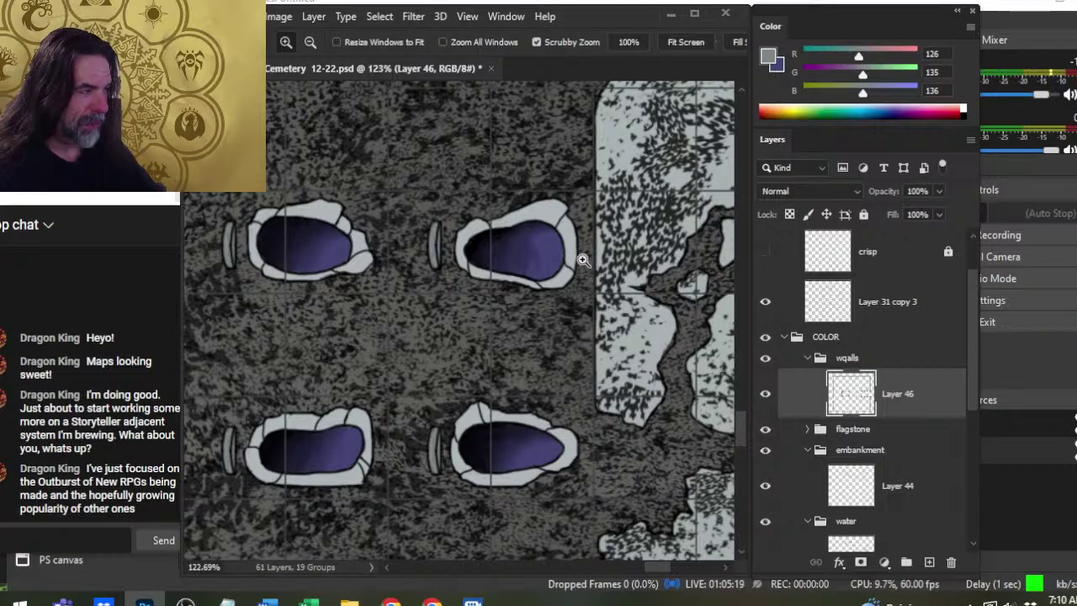
{"action": "left_click_drag", "start_coordinate": [563, 409], "coordinate": [502, 394]}
{"action": "left_click_drag", "start_coordinate": [497, 517], "coordinate": [484, 289]}
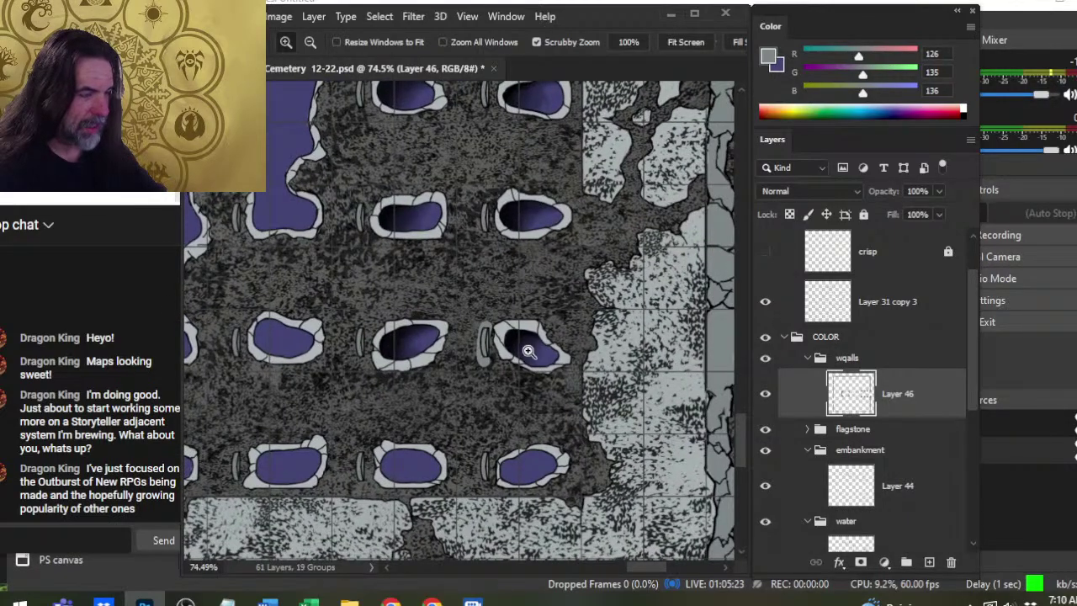
Erase the excess grey around the headstone of the rightmost sixth-row grave on Layer 46 with the 8 px eraser.
{"action": "left_click_drag", "start_coordinate": [529, 352], "coordinate": [558, 365]}
{"action": "key", "text": "b"}
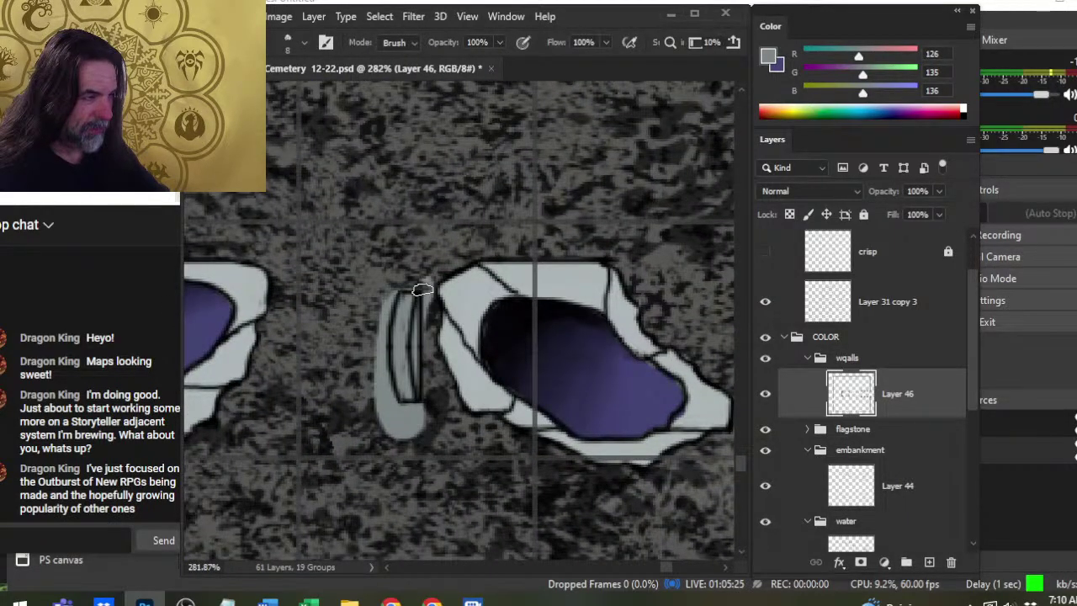
{"action": "mouse_move", "coordinate": [389, 303]}
{"action": "left_mouse_down"}
{"action": "mouse_move", "coordinate": [387, 425]}
{"action": "mouse_move", "coordinate": [394, 405]}
{"action": "mouse_move", "coordinate": [399, 431]}
{"action": "mouse_move", "coordinate": [421, 426]}
{"action": "left_mouse_up"}
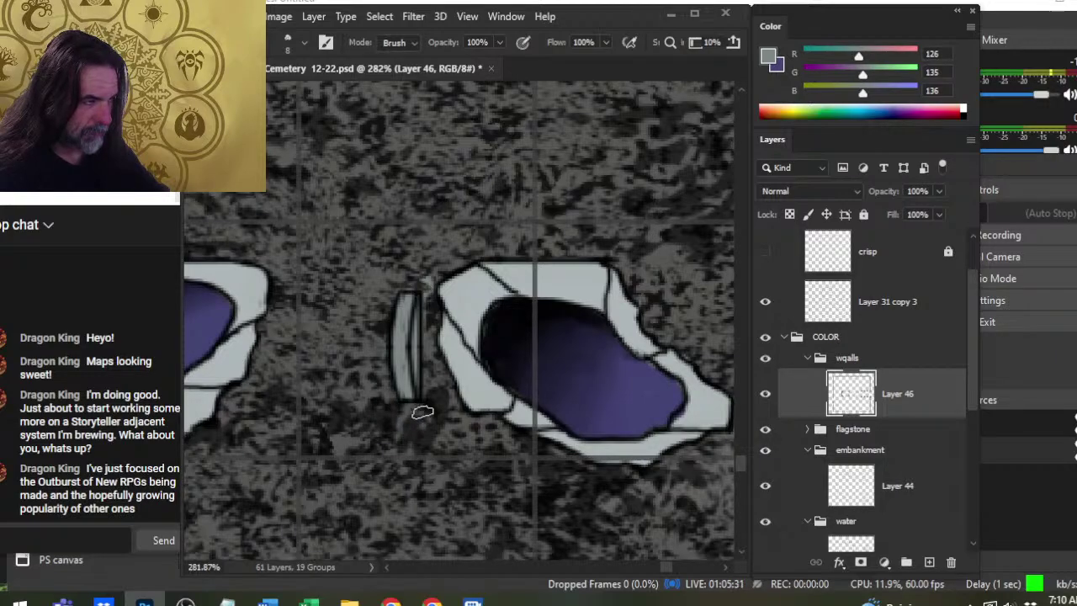
{"action": "key", "text": "r"}
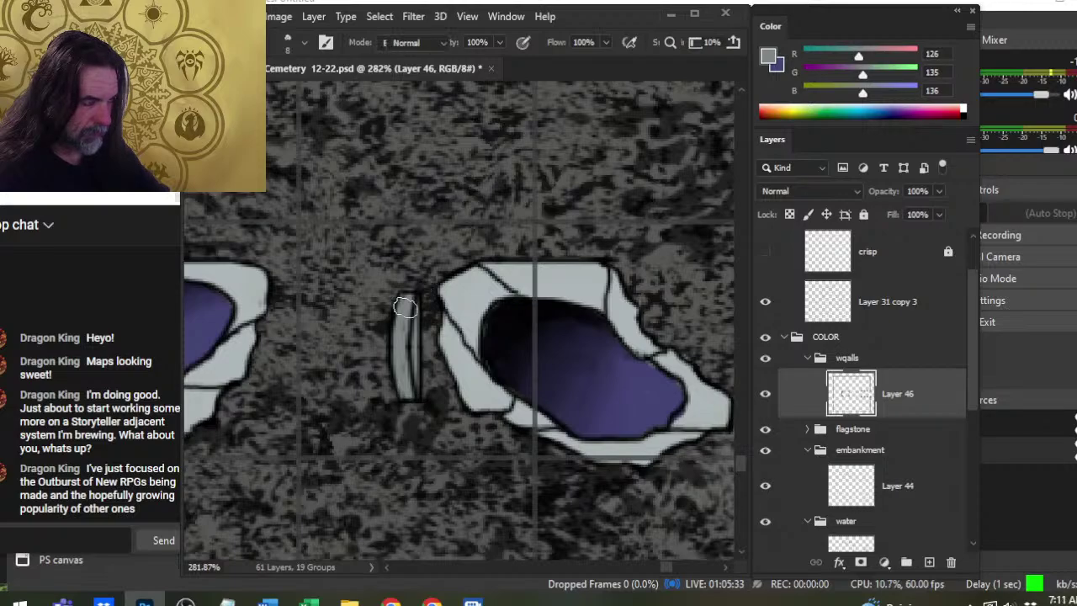
{"action": "key", "text": "e"}
{"action": "key", "text": "bracketright"}
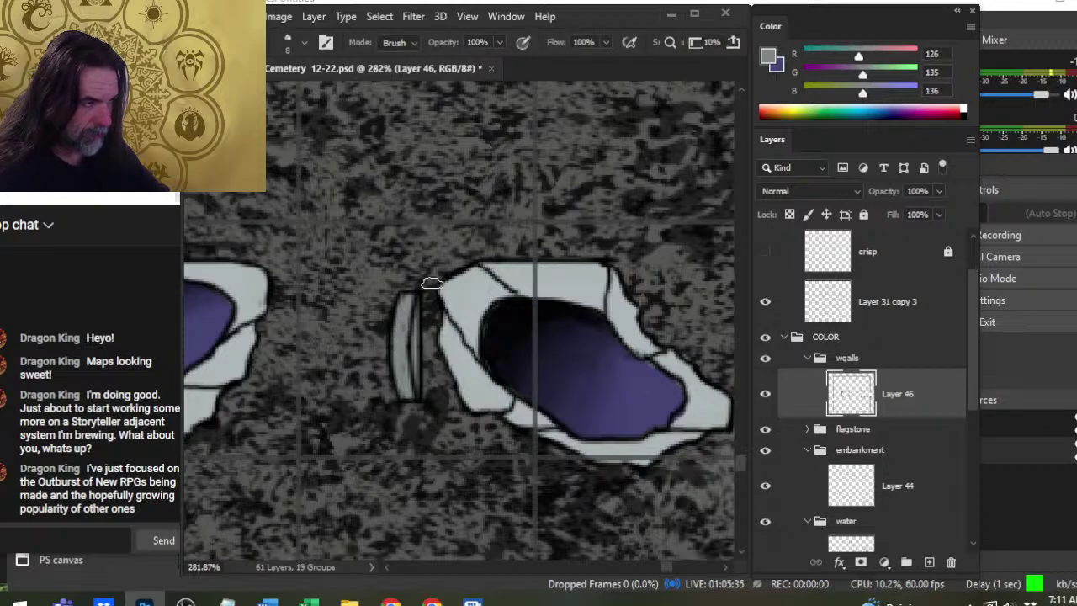
Make Layer 49 in the water group active and set the foreground colour to black.
{"action": "key", "text": "z"}
{"action": "scroll", "coordinate": [481, 440], "scroll_direction": "down", "scroll_amount": 4}
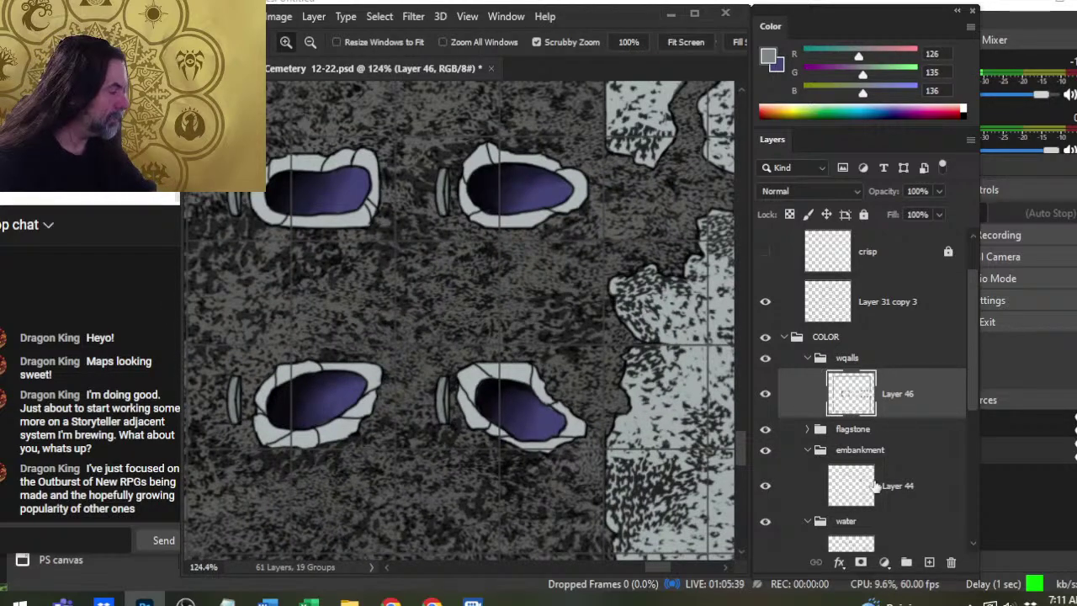
{"action": "left_click_drag", "start_coordinate": [973, 379], "coordinate": [971, 416]}
{"action": "left_click", "coordinate": [917, 413]}
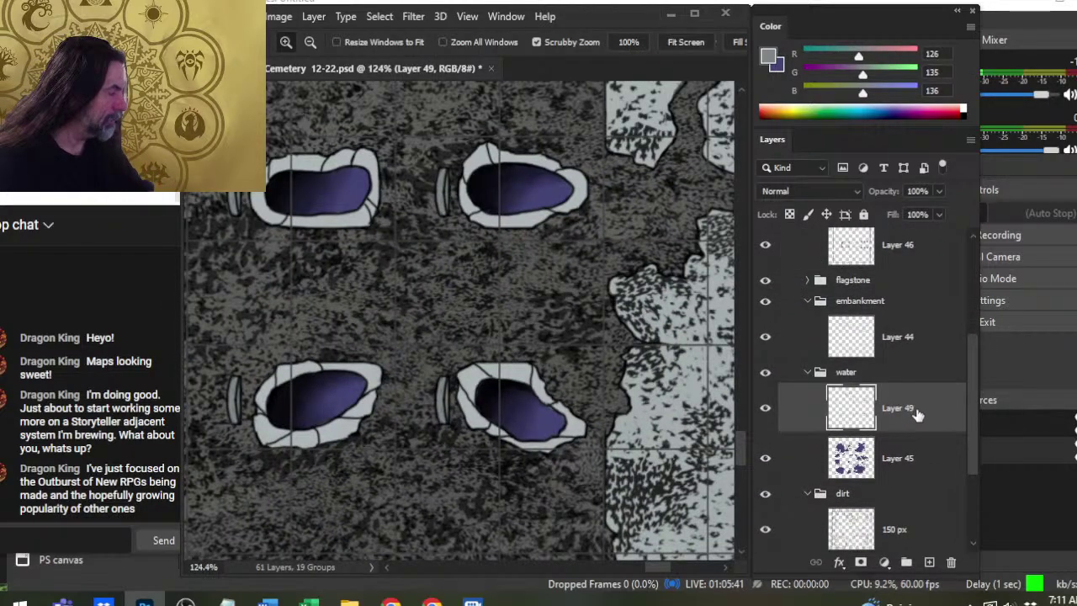
{"action": "key", "text": "b"}
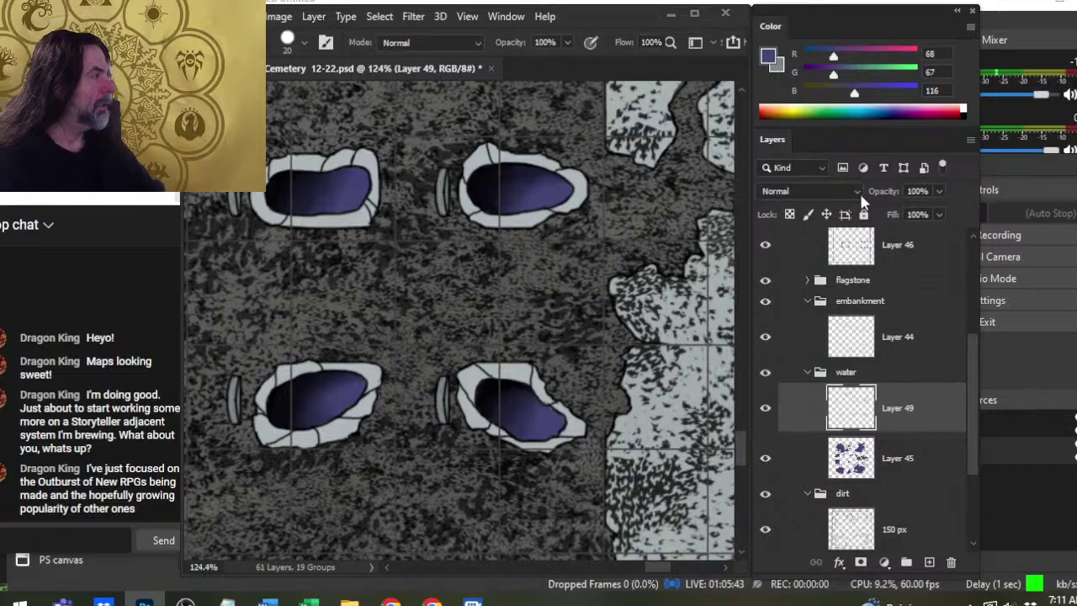
{"action": "left_click_drag", "start_coordinate": [851, 101], "coordinate": [796, 115]}
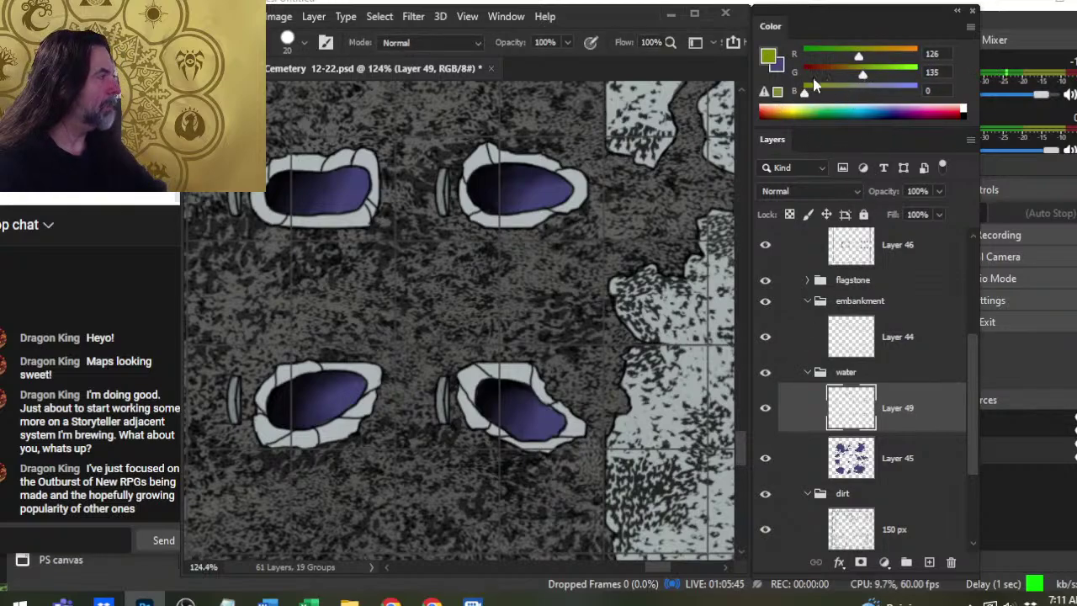
{"action": "key", "text": "d"}
Paint a black shadow at the headstone end of the sixth-row grave third from the right and smudge it into the water at 70% strength.
{"action": "mouse_move", "coordinate": [433, 396]}
{"action": "left_mouse_down"}
{"action": "mouse_move", "coordinate": [651, 293]}
{"action": "mouse_move", "coordinate": [581, 286]}
{"action": "left_mouse_up"}
{"action": "key", "text": "z"}
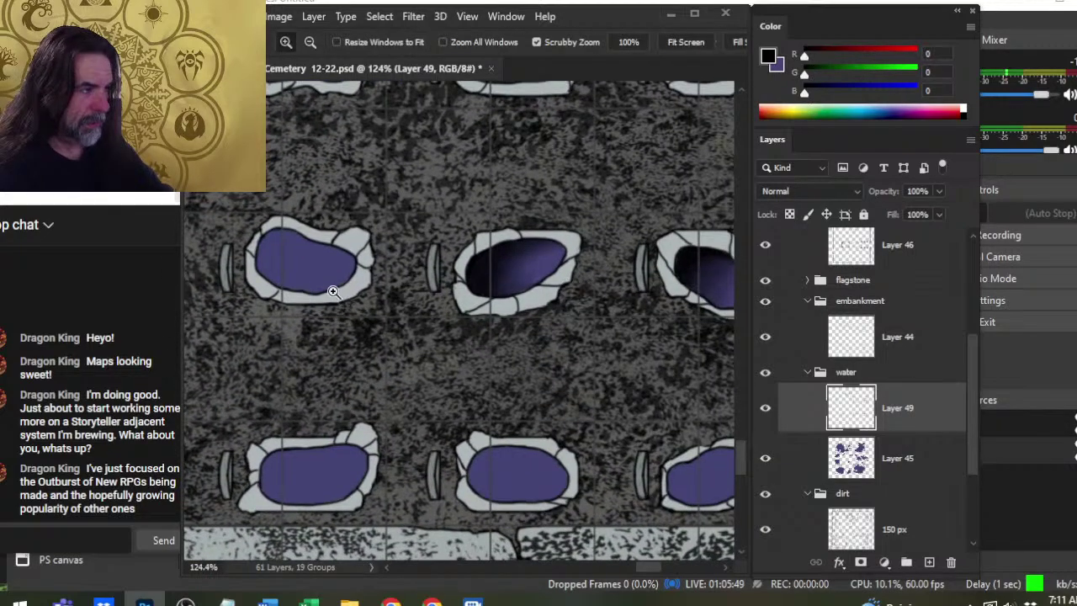
{"action": "left_click_drag", "start_coordinate": [333, 292], "coordinate": [363, 292]}
{"action": "mouse_move", "coordinate": [352, 328]}
{"action": "left_mouse_down"}
{"action": "mouse_move", "coordinate": [539, 409]}
{"action": "mouse_move", "coordinate": [525, 410]}
{"action": "left_mouse_up"}
{"action": "key", "text": "b"}
{"action": "mouse_move", "coordinate": [423, 308]}
{"action": "left_mouse_down"}
{"action": "mouse_move", "coordinate": [423, 286]}
{"action": "mouse_move", "coordinate": [455, 286]}
{"action": "mouse_move", "coordinate": [421, 303]}
{"action": "mouse_move", "coordinate": [407, 289]}
{"action": "mouse_move", "coordinate": [433, 300]}
{"action": "mouse_move", "coordinate": [399, 304]}
{"action": "mouse_move", "coordinate": [433, 322]}
{"action": "mouse_move", "coordinate": [415, 318]}
{"action": "mouse_move", "coordinate": [452, 353]}
{"action": "mouse_move", "coordinate": [408, 296]}
{"action": "mouse_move", "coordinate": [508, 295]}
{"action": "mouse_move", "coordinate": [431, 306]}
{"action": "mouse_move", "coordinate": [496, 303]}
{"action": "mouse_move", "coordinate": [465, 318]}
{"action": "left_mouse_up"}
{"action": "key", "text": "r"}
{"action": "key", "text": "bracketright"}
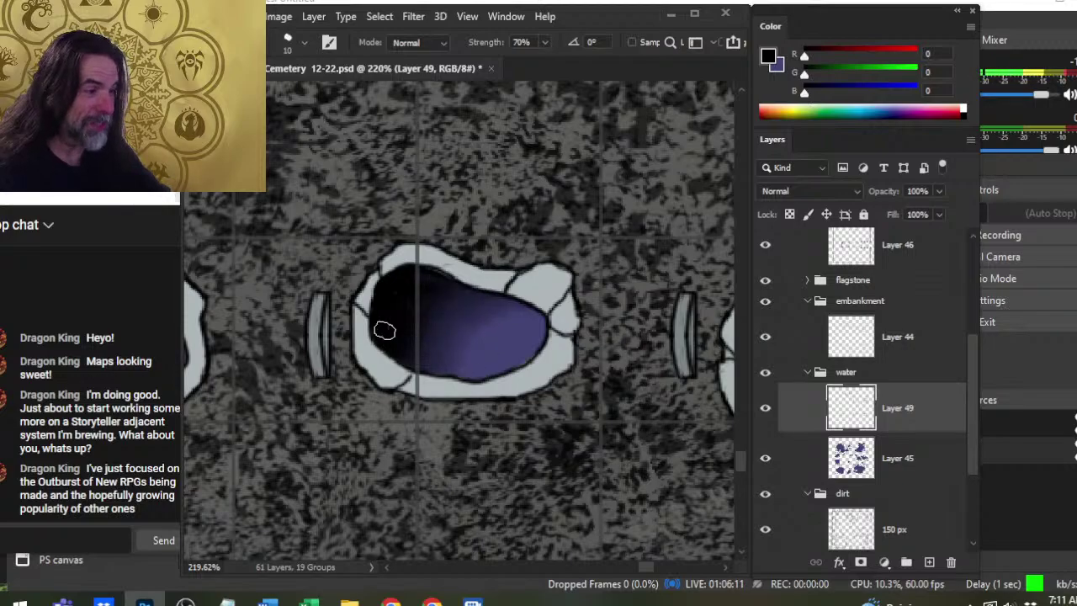
Clean that grave's inner stone edge on Layer 44 with the 8 px eraser and smooth its shadow further on Layer 49.
{"action": "left_click", "coordinate": [891, 349]}
{"action": "key", "text": "e"}
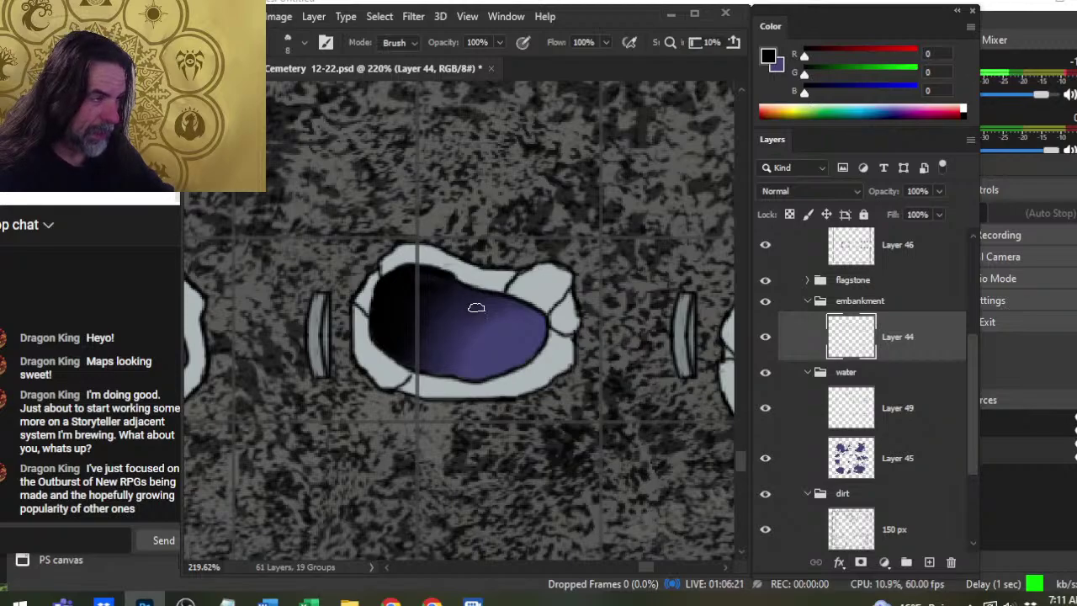
{"action": "left_click", "coordinate": [887, 410]}
{"action": "key", "text": "r"}
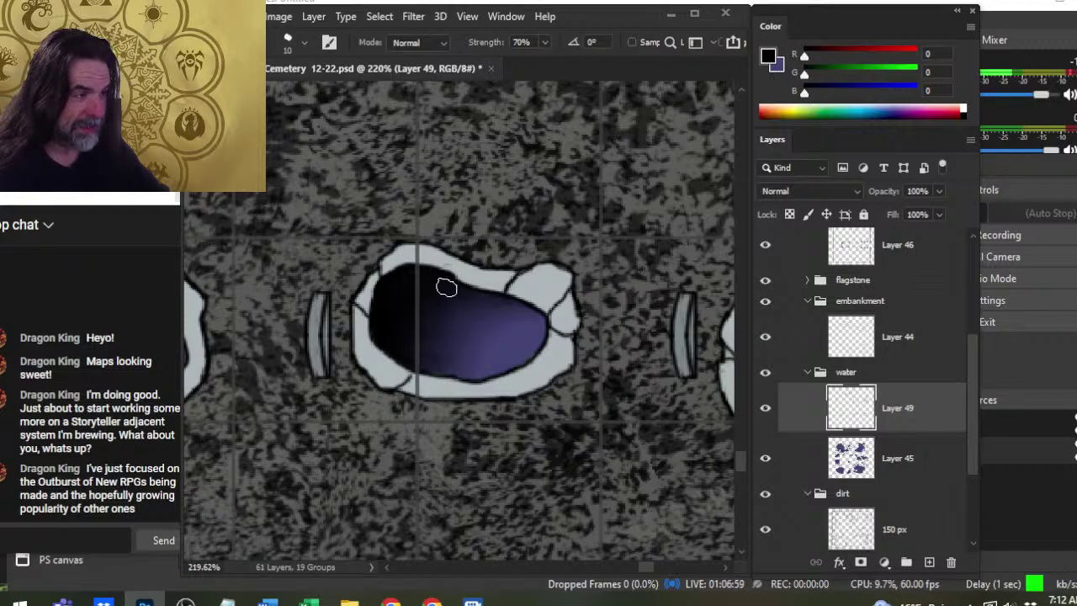
Paint a black shadow in the seventh-row grave fourth from the right on Layer 49 and smudge it into the water at 70% strength.
{"action": "left_click_drag", "start_coordinate": [539, 413], "coordinate": [486, 200]}
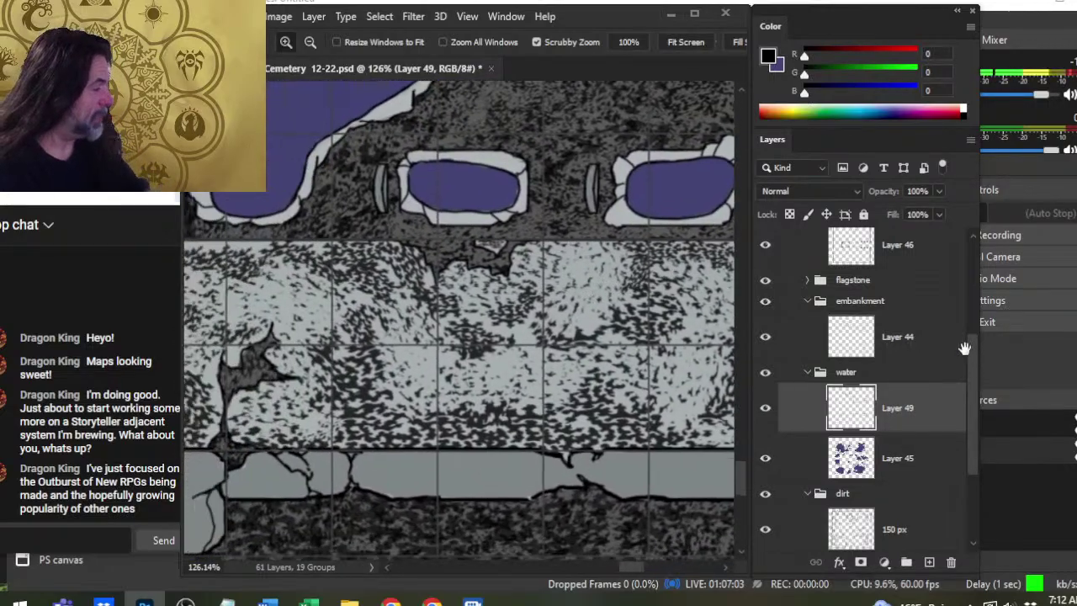
{"action": "left_click_drag", "start_coordinate": [459, 167], "coordinate": [526, 166]}
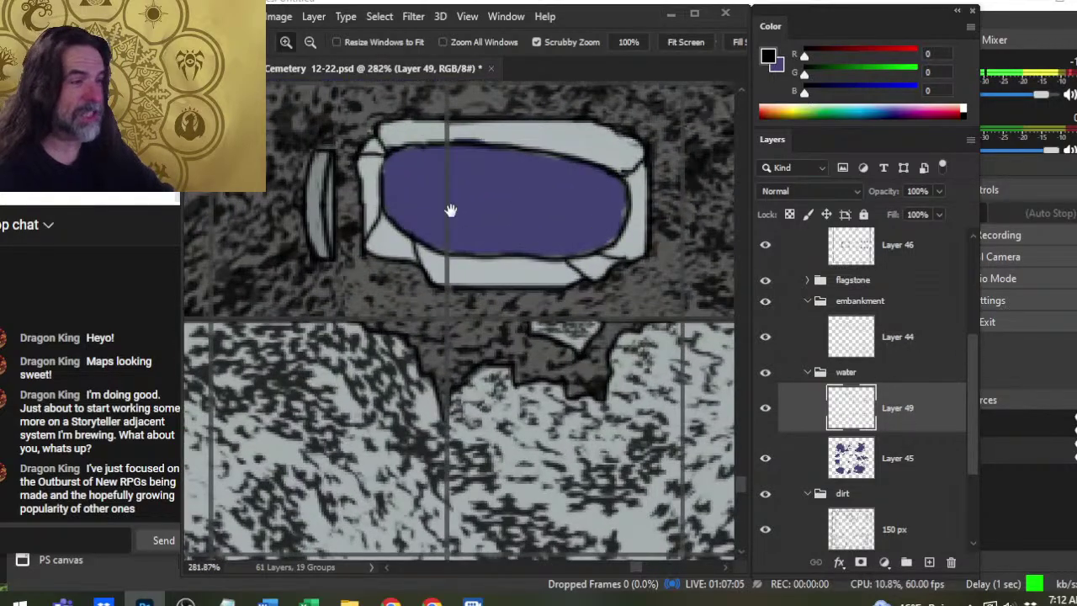
{"action": "key", "text": "b"}
{"action": "mouse_move", "coordinate": [449, 211]}
{"action": "left_mouse_down"}
{"action": "mouse_move", "coordinate": [470, 252]}
{"action": "mouse_move", "coordinate": [427, 211]}
{"action": "mouse_move", "coordinate": [522, 208]}
{"action": "mouse_move", "coordinate": [462, 209]}
{"action": "mouse_move", "coordinate": [452, 216]}
{"action": "mouse_move", "coordinate": [481, 223]}
{"action": "mouse_move", "coordinate": [445, 219]}
{"action": "mouse_move", "coordinate": [455, 234]}
{"action": "mouse_move", "coordinate": [427, 240]}
{"action": "mouse_move", "coordinate": [466, 204]}
{"action": "mouse_move", "coordinate": [487, 204]}
{"action": "mouse_move", "coordinate": [448, 220]}
{"action": "mouse_move", "coordinate": [479, 225]}
{"action": "mouse_move", "coordinate": [447, 217]}
{"action": "mouse_move", "coordinate": [458, 232]}
{"action": "mouse_move", "coordinate": [483, 198]}
{"action": "mouse_move", "coordinate": [493, 238]}
{"action": "left_mouse_up"}
{"action": "key", "text": "r"}
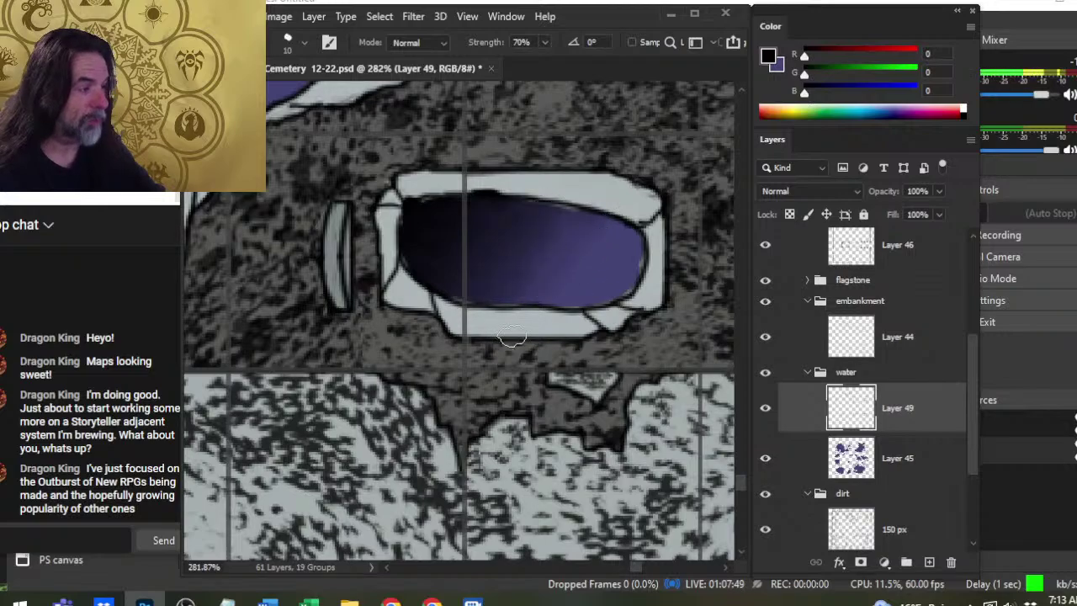
Erase the ragged inner stone edge of the seventh-row grave fourth from the right on Layer 44 and refine its smudged shadow on Layer 49.
{"action": "left_click", "coordinate": [895, 342]}
{"action": "key", "text": "b"}
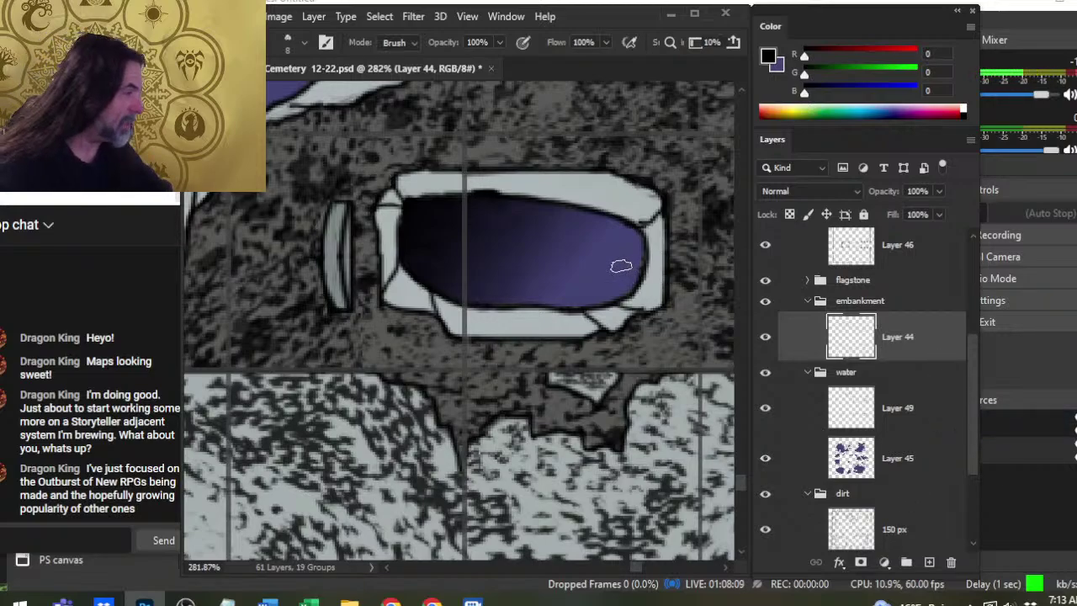
{"action": "left_click", "coordinate": [894, 410]}
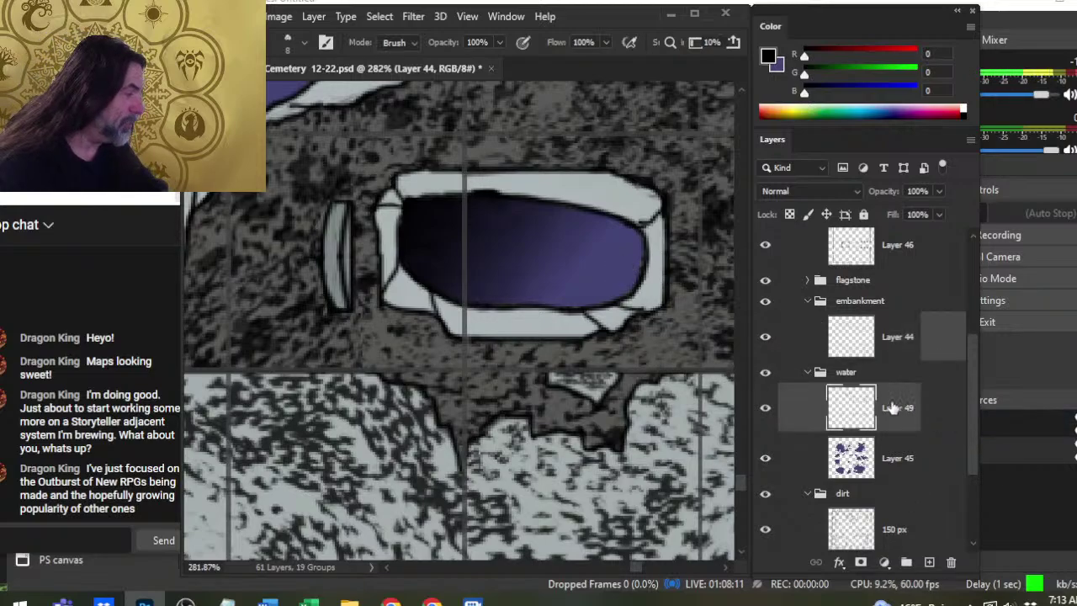
{"action": "key", "text": "r"}
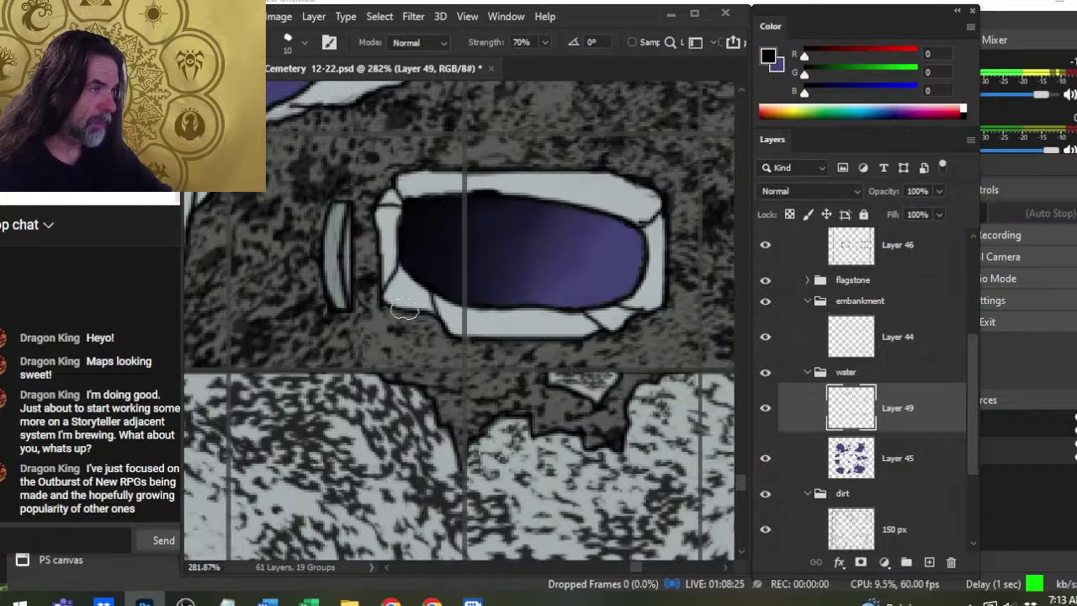
Paint a black shadow at the headstone end of the seventh-row grave third from the right on Layer 49.
{"action": "key", "text": "z"}
{"action": "left_click_drag", "start_coordinate": [596, 338], "coordinate": [498, 331]}
{"action": "left_click_drag", "start_coordinate": [635, 346], "coordinate": [373, 315]}
{"action": "left_click_drag", "start_coordinate": [406, 264], "coordinate": [538, 259]}
{"action": "key", "text": "b"}
{"action": "mouse_move", "coordinate": [425, 312]}
{"action": "left_mouse_down"}
{"action": "mouse_move", "coordinate": [449, 251]}
{"action": "mouse_move", "coordinate": [467, 251]}
{"action": "mouse_move", "coordinate": [451, 328]}
{"action": "left_mouse_up"}
{"action": "key", "text": "r"}
{"action": "key", "text": "e"}
{"action": "key", "text": "b"}
{"action": "key", "text": "r"}
Smudge this shadow into the water at 70% and 30% strength and clean the grave's inner stone edge on Layer 44 with the 8 px eraser.
{"action": "mouse_move", "coordinate": [505, 261]}
{"action": "left_mouse_down"}
{"action": "mouse_move", "coordinate": [456, 308]}
{"action": "mouse_move", "coordinate": [470, 250]}
{"action": "mouse_move", "coordinate": [478, 273]}
{"action": "mouse_move", "coordinate": [444, 320]}
{"action": "mouse_move", "coordinate": [527, 259]}
{"action": "mouse_move", "coordinate": [458, 299]}
{"action": "mouse_move", "coordinate": [539, 253]}
{"action": "mouse_move", "coordinate": [485, 268]}
{"action": "mouse_move", "coordinate": [570, 244]}
{"action": "mouse_move", "coordinate": [479, 309]}
{"action": "mouse_move", "coordinate": [481, 260]}
{"action": "left_mouse_up"}
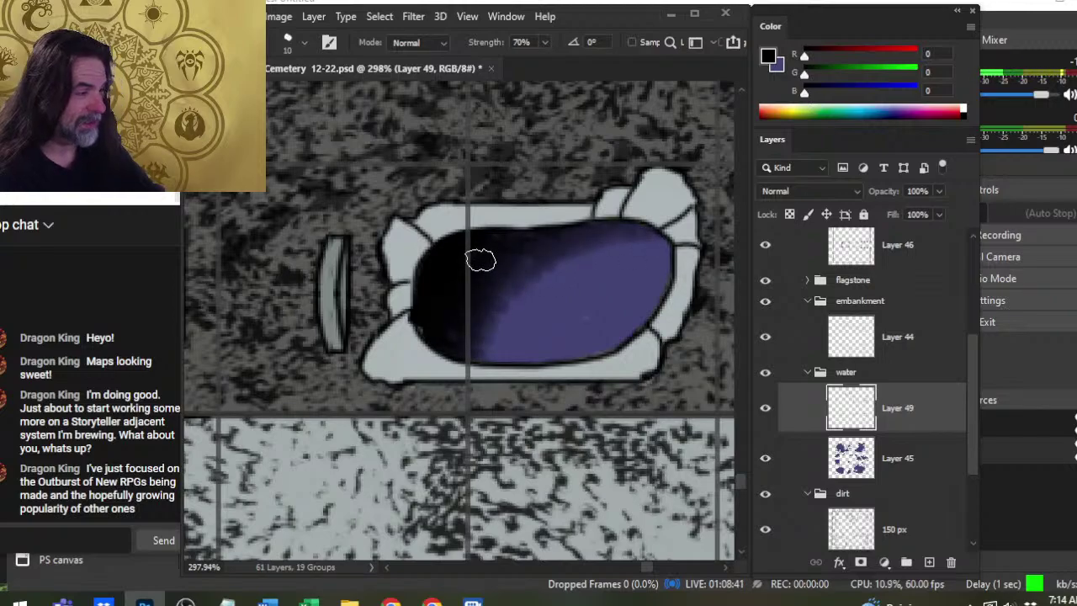
{"action": "mouse_move", "coordinate": [467, 300]}
{"action": "left_mouse_down"}
{"action": "mouse_move", "coordinate": [501, 285]}
{"action": "mouse_move", "coordinate": [516, 299]}
{"action": "mouse_move", "coordinate": [481, 348]}
{"action": "mouse_move", "coordinate": [540, 260]}
{"action": "mouse_move", "coordinate": [511, 292]}
{"action": "mouse_move", "coordinate": [577, 273]}
{"action": "mouse_move", "coordinate": [530, 296]}
{"action": "mouse_move", "coordinate": [502, 335]}
{"action": "mouse_move", "coordinate": [458, 288]}
{"action": "mouse_move", "coordinate": [592, 240]}
{"action": "mouse_move", "coordinate": [499, 261]}
{"action": "mouse_move", "coordinate": [472, 279]}
{"action": "mouse_move", "coordinate": [489, 266]}
{"action": "mouse_move", "coordinate": [541, 313]}
{"action": "mouse_move", "coordinate": [583, 293]}
{"action": "mouse_move", "coordinate": [579, 256]}
{"action": "mouse_move", "coordinate": [566, 293]}
{"action": "mouse_move", "coordinate": [589, 277]}
{"action": "mouse_move", "coordinate": [490, 351]}
{"action": "left_mouse_up"}
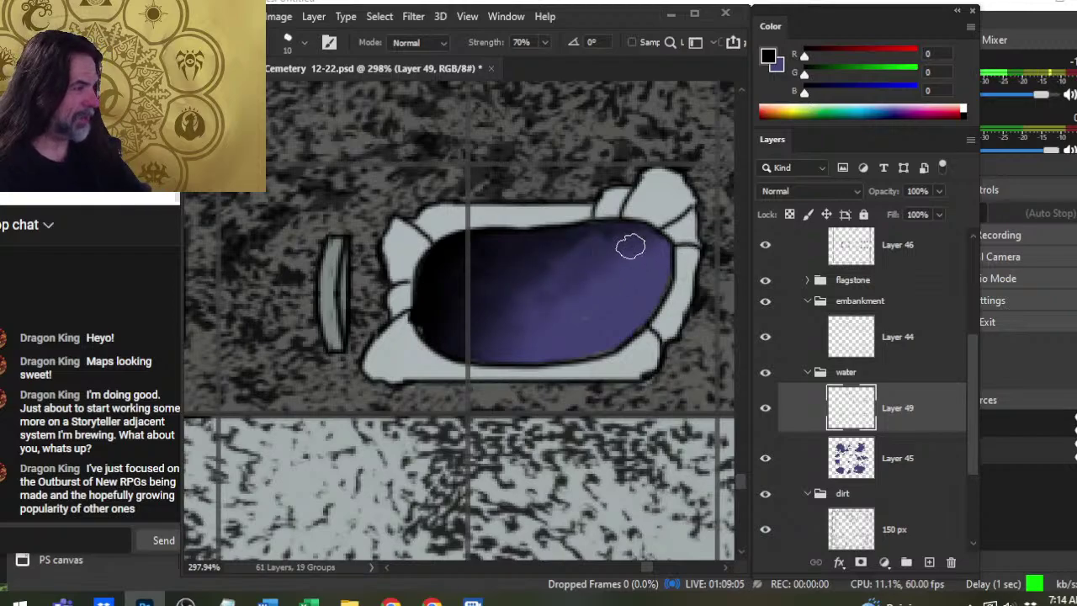
{"action": "key", "text": "3"}
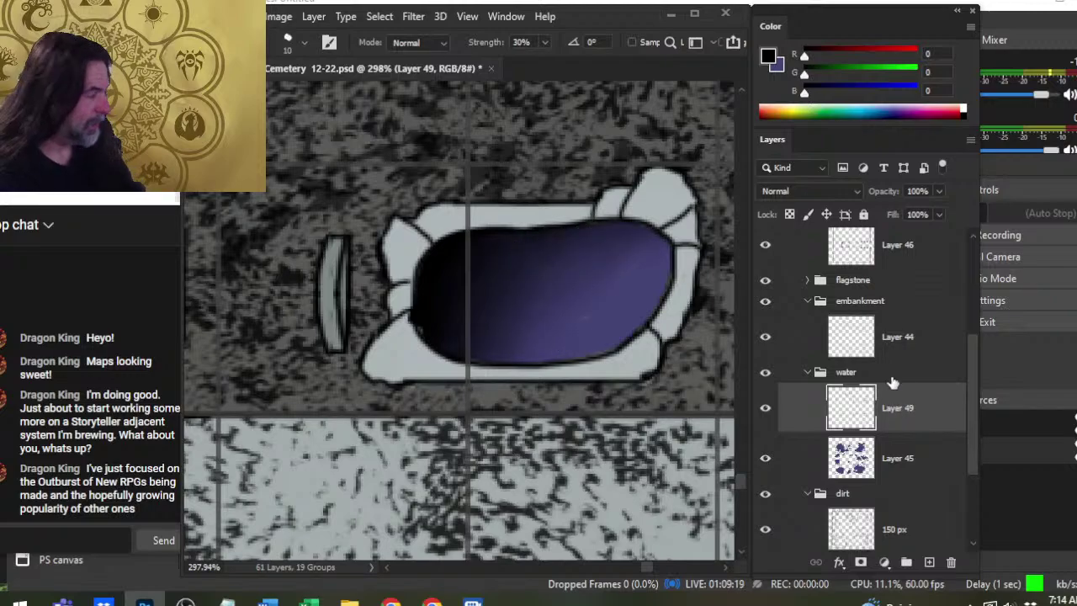
{"action": "left_click", "coordinate": [900, 338]}
{"action": "key", "text": "e"}
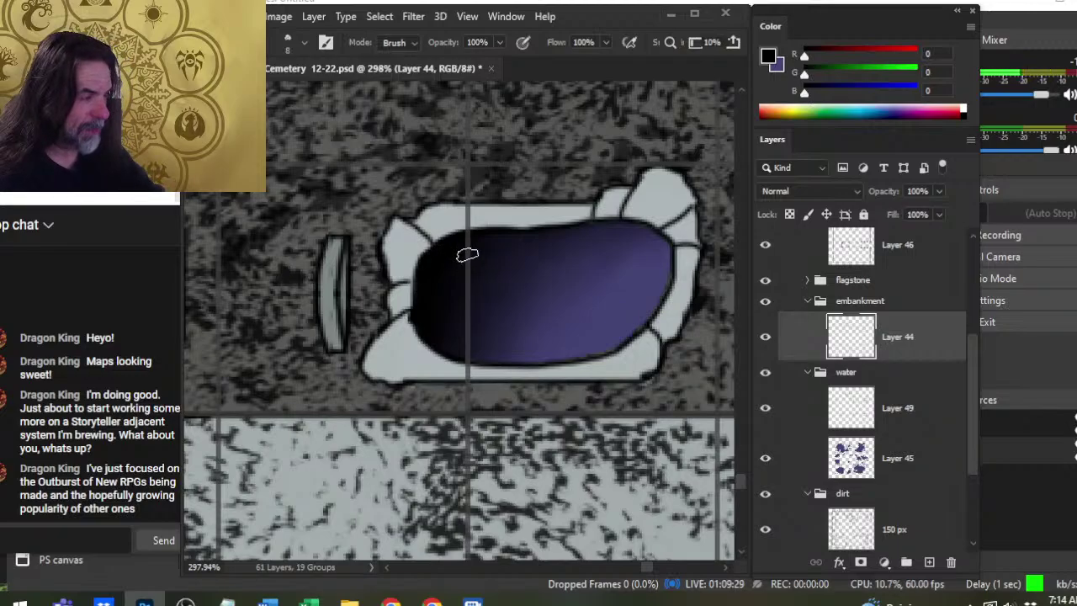
Paint black at the headstone end of the seventh-row grave second from the right on Layer 49.
{"action": "key", "text": "z"}
{"action": "left_click_drag", "start_coordinate": [639, 329], "coordinate": [535, 339]}
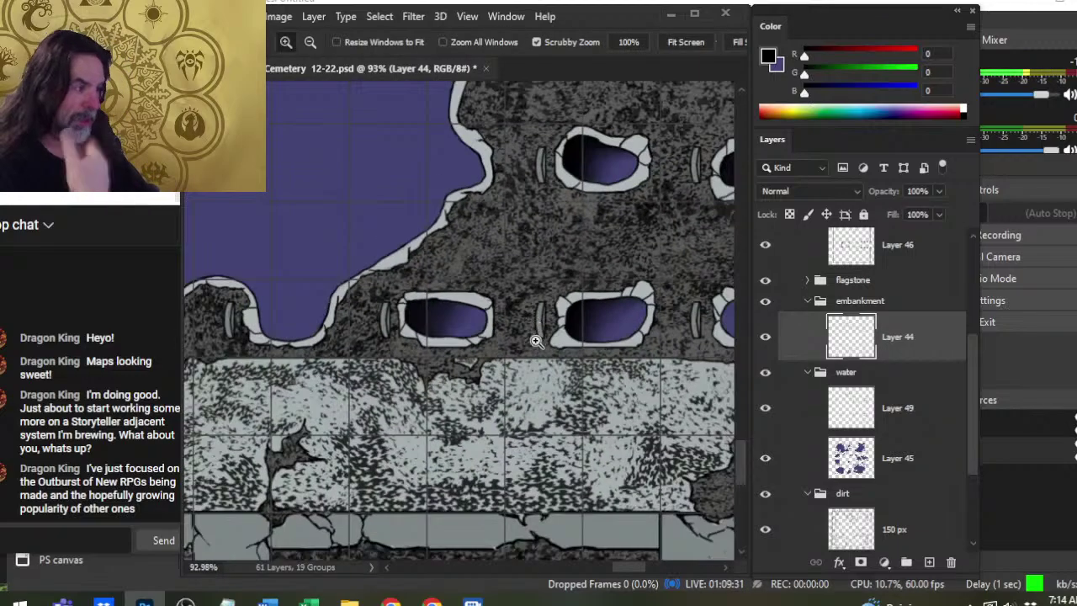
{"action": "left_click_drag", "start_coordinate": [659, 388], "coordinate": [421, 357]}
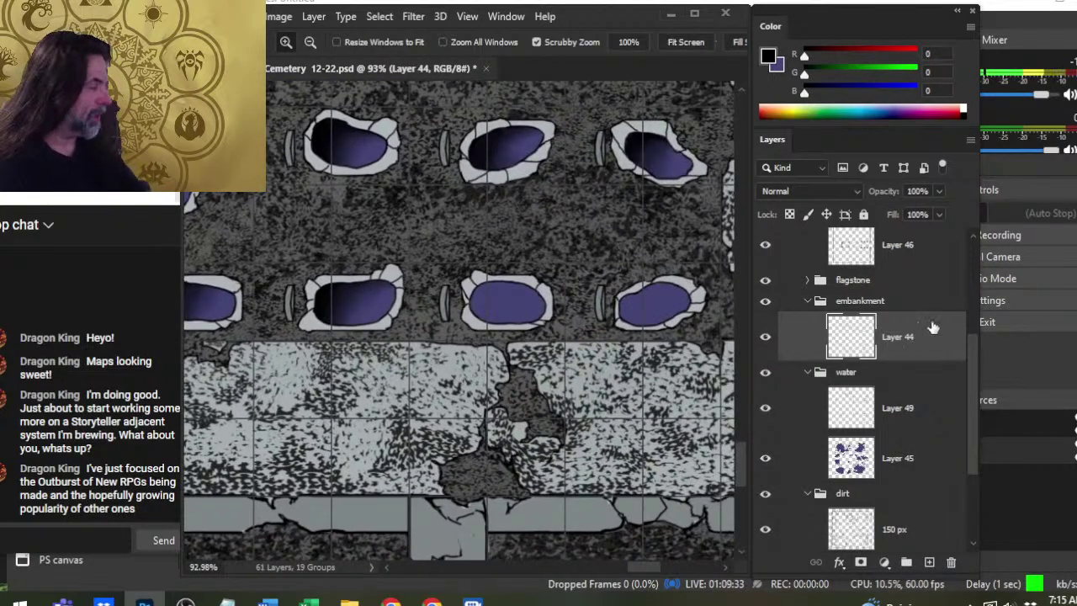
{"action": "left_click", "coordinate": [897, 409]}
{"action": "left_click_drag", "start_coordinate": [517, 296], "coordinate": [627, 297]}
{"action": "key", "text": "b"}
{"action": "mouse_move", "coordinate": [413, 279]}
{"action": "left_mouse_down"}
{"action": "mouse_move", "coordinate": [380, 313]}
{"action": "mouse_move", "coordinate": [409, 355]}
{"action": "left_mouse_up"}
Smudge the black into the water at 30% strength and erase the rough inner stone edge of the grave on Layer 44.
{"action": "key", "text": "r"}
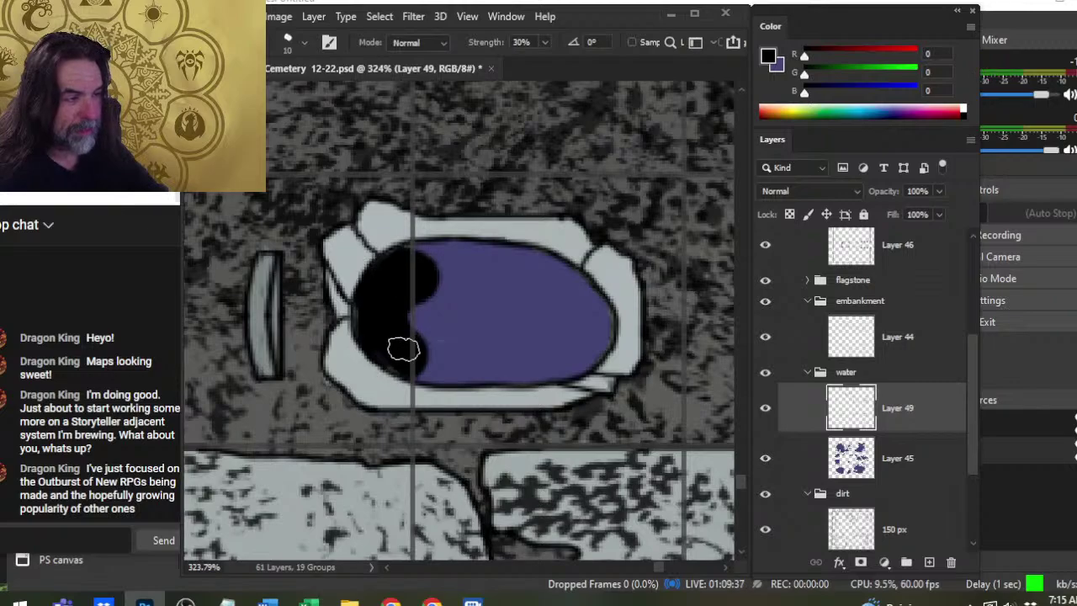
{"action": "mouse_move", "coordinate": [402, 318]}
{"action": "left_mouse_down"}
{"action": "mouse_move", "coordinate": [413, 267]}
{"action": "mouse_move", "coordinate": [450, 262]}
{"action": "mouse_move", "coordinate": [394, 269]}
{"action": "mouse_move", "coordinate": [455, 257]}
{"action": "mouse_move", "coordinate": [393, 266]}
{"action": "mouse_move", "coordinate": [390, 302]}
{"action": "mouse_move", "coordinate": [419, 248]}
{"action": "mouse_move", "coordinate": [408, 295]}
{"action": "mouse_move", "coordinate": [423, 351]}
{"action": "mouse_move", "coordinate": [405, 320]}
{"action": "mouse_move", "coordinate": [404, 334]}
{"action": "mouse_move", "coordinate": [388, 330]}
{"action": "mouse_move", "coordinate": [459, 354]}
{"action": "mouse_move", "coordinate": [411, 338]}
{"action": "mouse_move", "coordinate": [408, 327]}
{"action": "mouse_move", "coordinate": [435, 341]}
{"action": "mouse_move", "coordinate": [412, 331]}
{"action": "mouse_move", "coordinate": [404, 343]}
{"action": "mouse_move", "coordinate": [381, 274]}
{"action": "left_mouse_up"}
{"action": "mouse_move", "coordinate": [488, 276]}
{"action": "left_mouse_down"}
{"action": "mouse_move", "coordinate": [396, 293]}
{"action": "mouse_move", "coordinate": [434, 340]}
{"action": "left_mouse_up"}
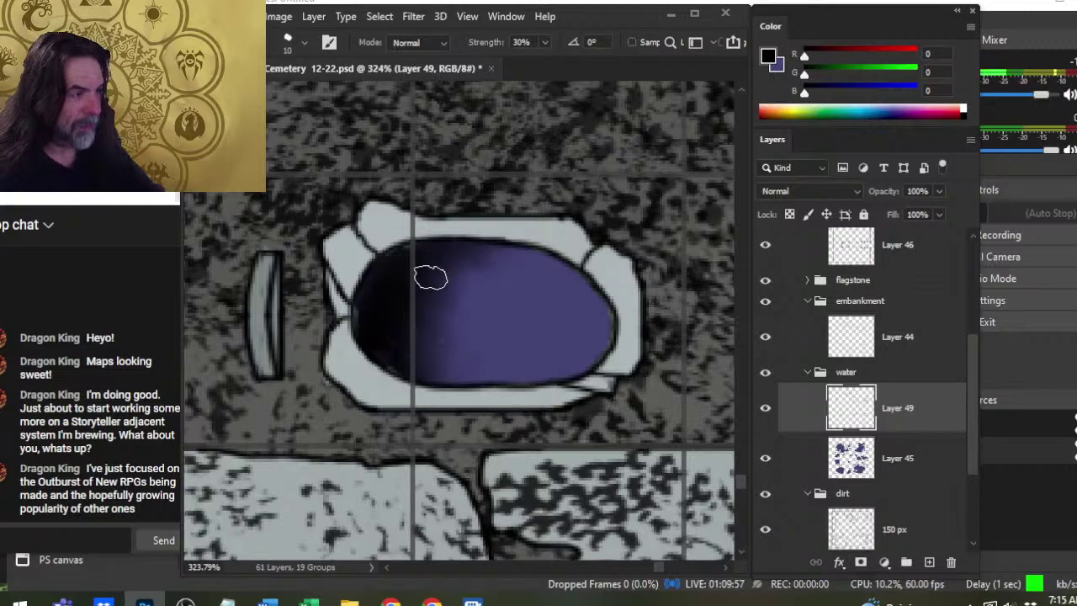
{"action": "mouse_move", "coordinate": [415, 284]}
{"action": "left_mouse_down"}
{"action": "mouse_move", "coordinate": [411, 313]}
{"action": "mouse_move", "coordinate": [393, 304]}
{"action": "mouse_move", "coordinate": [405, 290]}
{"action": "mouse_move", "coordinate": [395, 284]}
{"action": "mouse_move", "coordinate": [440, 345]}
{"action": "mouse_move", "coordinate": [415, 321]}
{"action": "mouse_move", "coordinate": [419, 351]}
{"action": "mouse_move", "coordinate": [391, 340]}
{"action": "mouse_move", "coordinate": [423, 354]}
{"action": "mouse_move", "coordinate": [421, 369]}
{"action": "mouse_move", "coordinate": [394, 327]}
{"action": "mouse_move", "coordinate": [420, 330]}
{"action": "mouse_move", "coordinate": [432, 369]}
{"action": "left_mouse_up"}
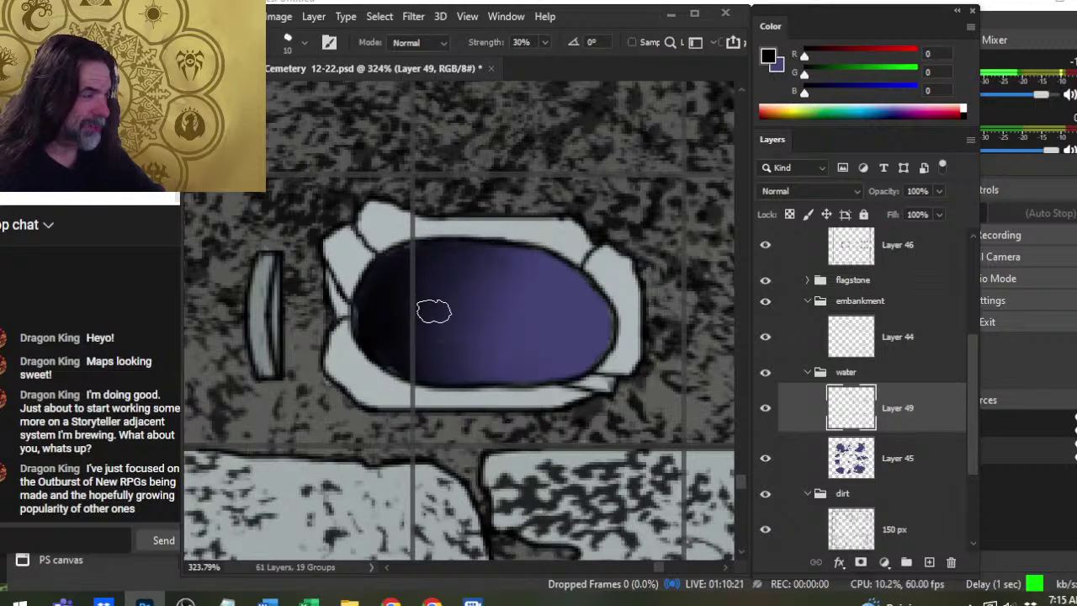
{"action": "left_click", "coordinate": [877, 349]}
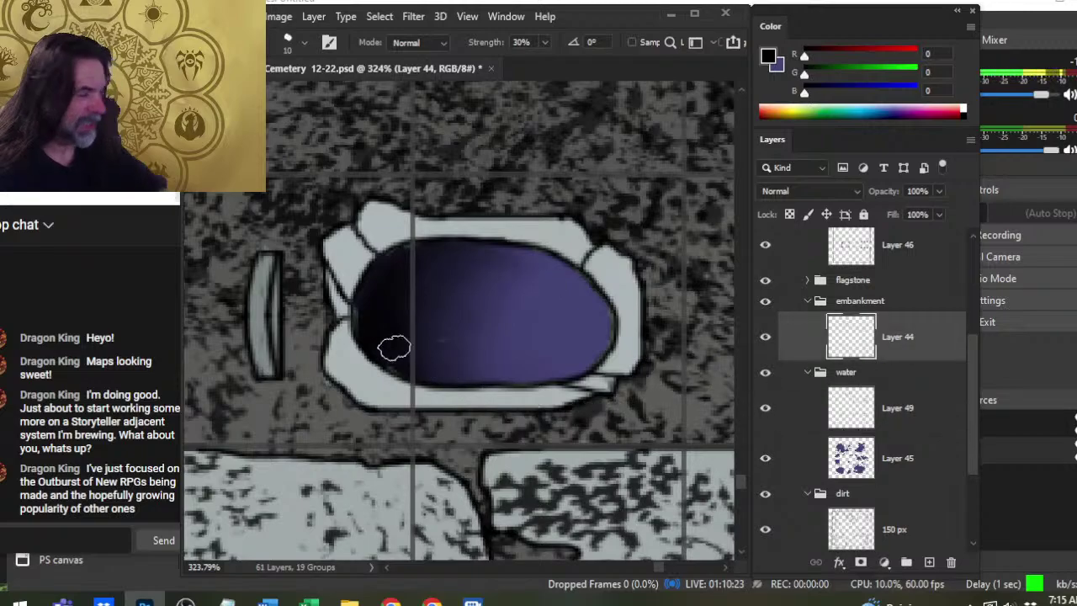
{"action": "key", "text": "e"}
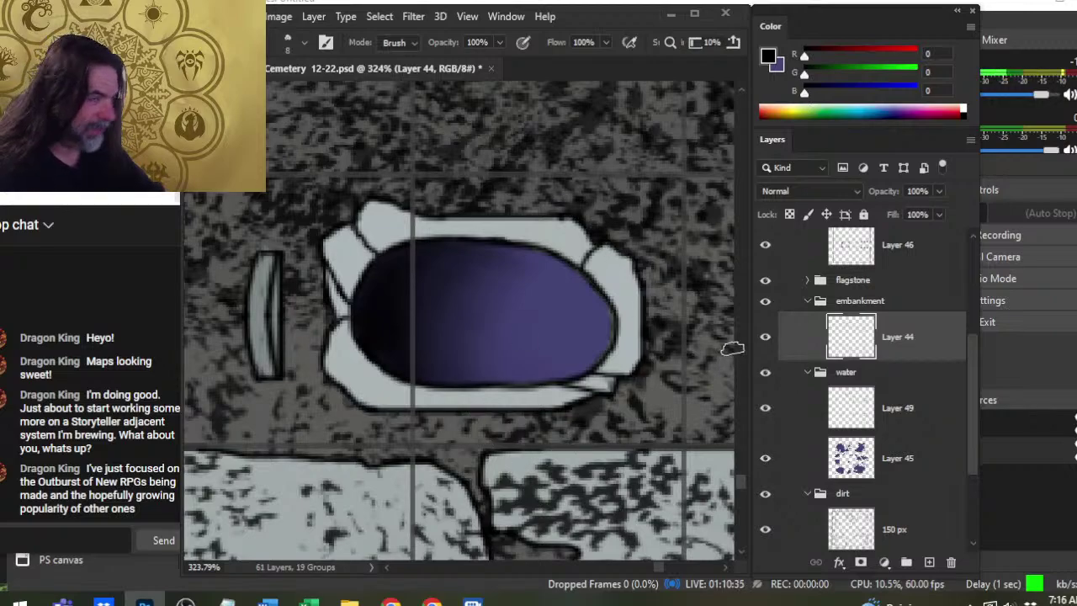
Paint a black shadow at the headstone end of the rightmost seventh-row grave on Layer 49.
{"action": "key", "text": "z"}
{"action": "left_click_drag", "start_coordinate": [625, 378], "coordinate": [581, 383]}
{"action": "left_click_drag", "start_coordinate": [573, 400], "coordinate": [303, 335]}
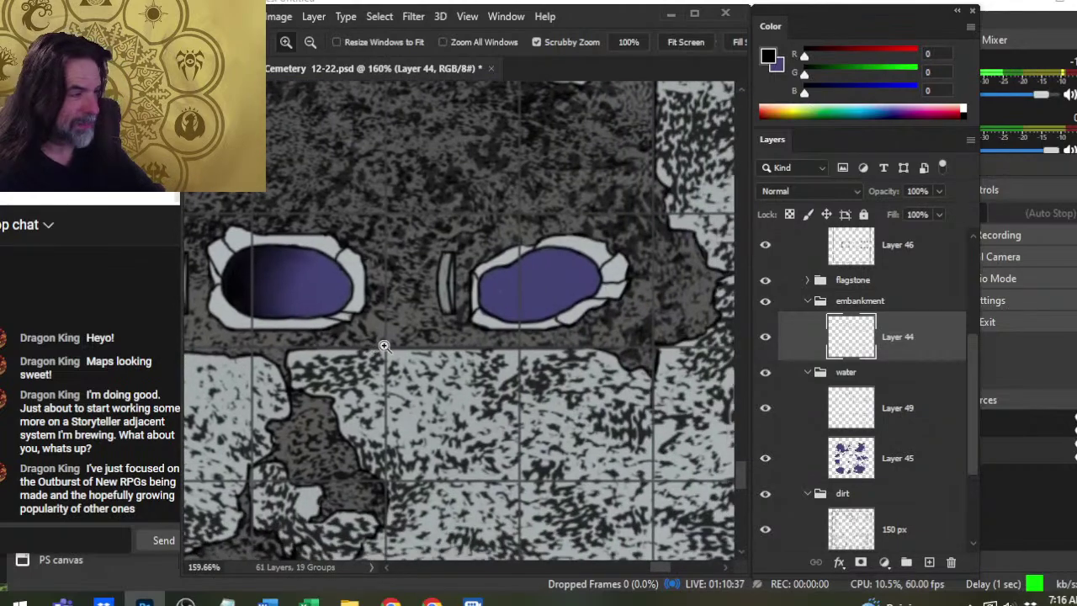
{"action": "left_click", "coordinate": [893, 392]}
{"action": "left_click_drag", "start_coordinate": [548, 322], "coordinate": [592, 323]}
{"action": "key", "text": "b"}
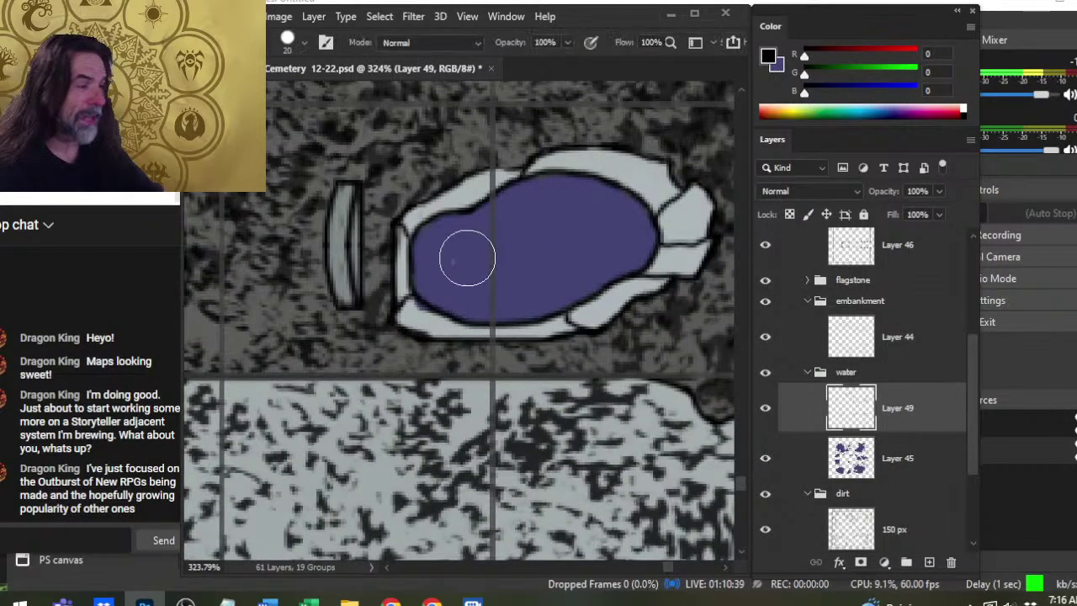
{"action": "mouse_move", "coordinate": [455, 256]}
{"action": "left_mouse_down"}
{"action": "mouse_move", "coordinate": [454, 243]}
{"action": "mouse_move", "coordinate": [547, 193]}
{"action": "mouse_move", "coordinate": [549, 204]}
{"action": "left_mouse_up"}
{"action": "left_click_drag", "start_coordinate": [476, 226], "coordinate": [460, 294]}
Smudge this shadow into the water at 30% strength on Layer 49 and erase stray marks inside the grave's stone edge on Layer 44.
{"action": "key", "text": "r"}
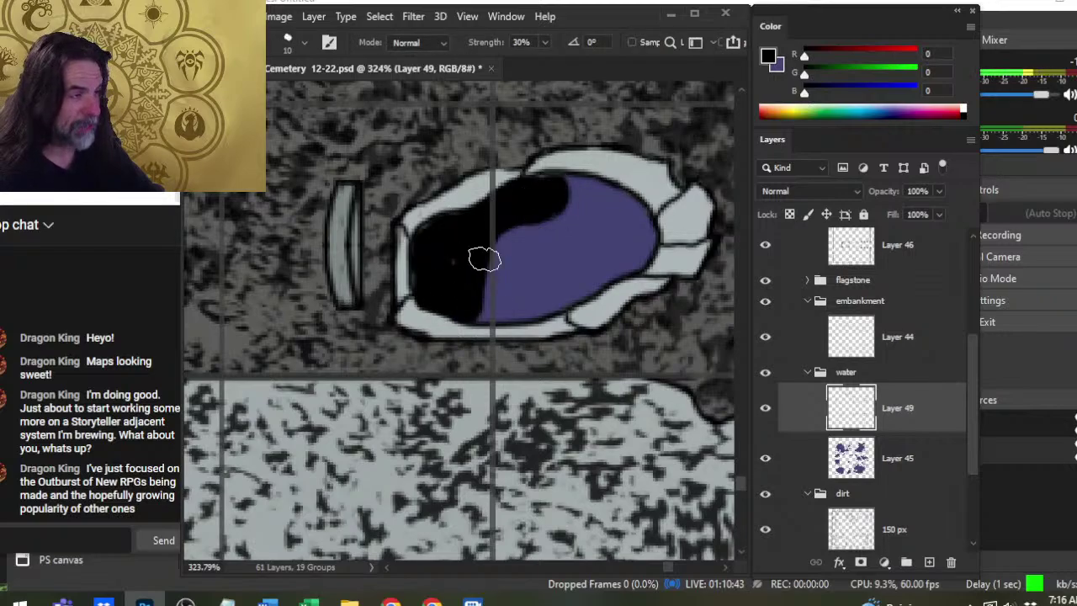
{"action": "mouse_move", "coordinate": [560, 192]}
{"action": "left_mouse_down"}
{"action": "mouse_move", "coordinate": [533, 187]}
{"action": "mouse_move", "coordinate": [545, 204]}
{"action": "mouse_move", "coordinate": [522, 207]}
{"action": "mouse_move", "coordinate": [543, 224]}
{"action": "mouse_move", "coordinate": [520, 212]}
{"action": "mouse_move", "coordinate": [569, 181]}
{"action": "mouse_move", "coordinate": [520, 192]}
{"action": "mouse_move", "coordinate": [462, 275]}
{"action": "mouse_move", "coordinate": [440, 275]}
{"action": "mouse_move", "coordinate": [481, 271]}
{"action": "mouse_move", "coordinate": [471, 276]}
{"action": "mouse_move", "coordinate": [507, 300]}
{"action": "mouse_move", "coordinate": [464, 284]}
{"action": "mouse_move", "coordinate": [476, 279]}
{"action": "mouse_move", "coordinate": [464, 243]}
{"action": "mouse_move", "coordinate": [484, 225]}
{"action": "mouse_move", "coordinate": [471, 245]}
{"action": "mouse_move", "coordinate": [481, 245]}
{"action": "mouse_move", "coordinate": [479, 269]}
{"action": "mouse_move", "coordinate": [491, 238]}
{"action": "mouse_move", "coordinate": [474, 300]}
{"action": "left_mouse_up"}
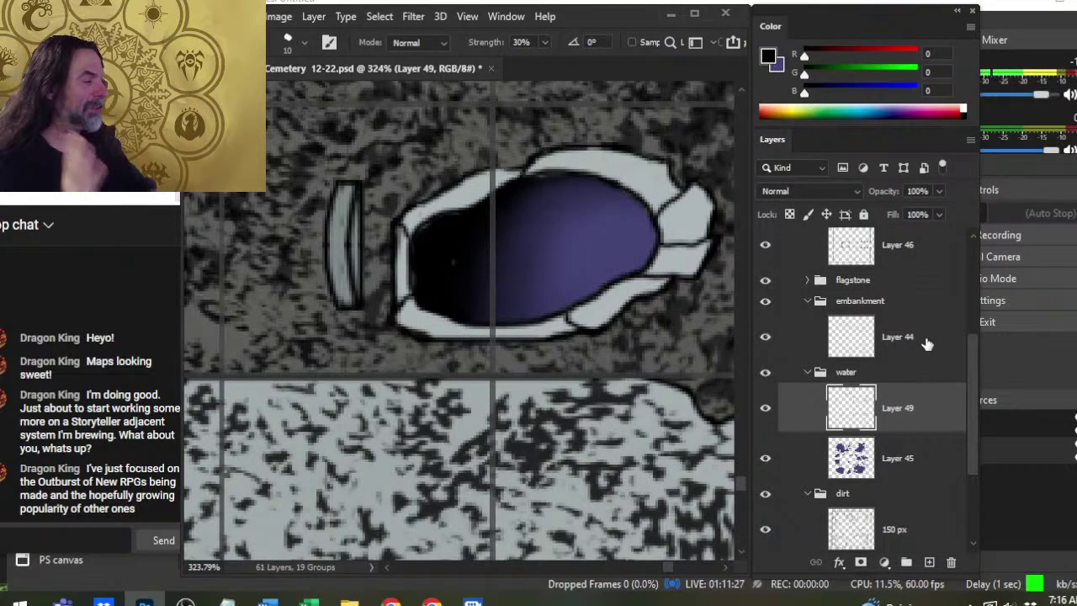
{"action": "left_click", "coordinate": [893, 353]}
{"action": "key", "text": "e"}
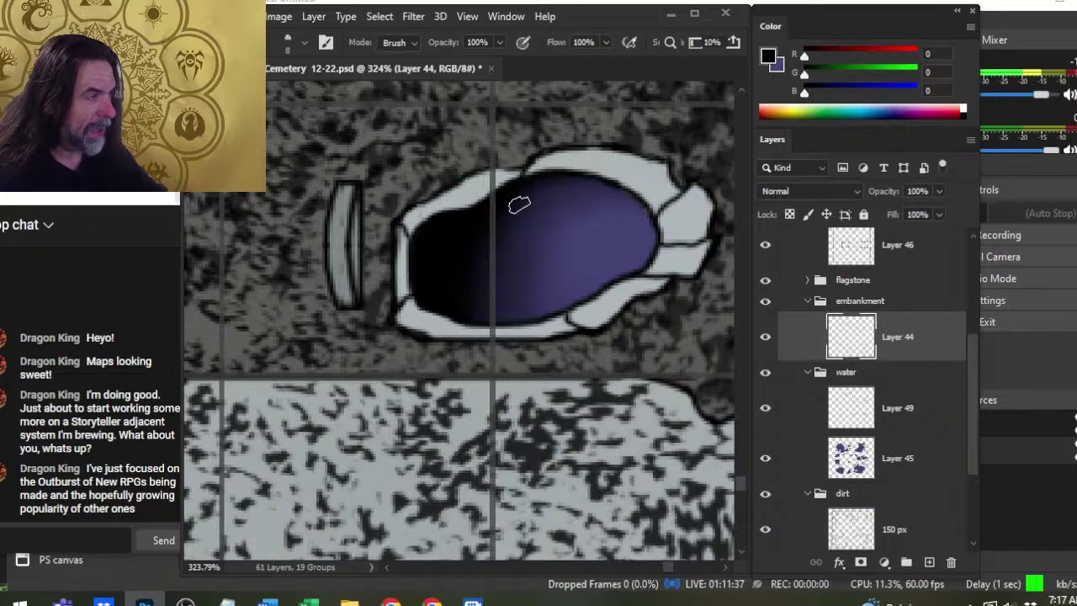
{"action": "left_click", "coordinate": [905, 408]}
{"action": "key", "text": "r"}
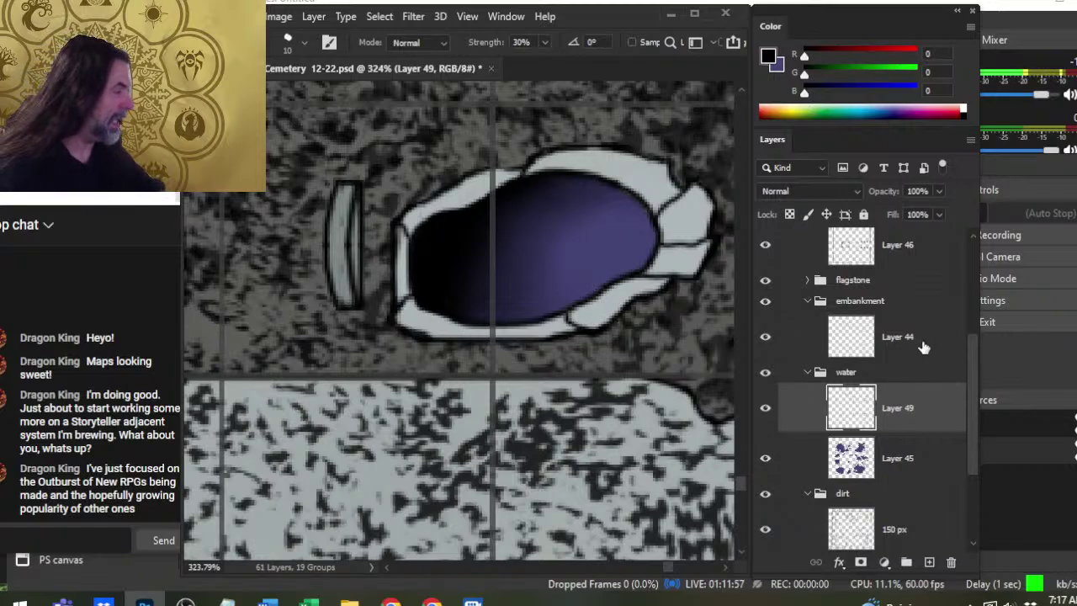
{"action": "left_click", "coordinate": [924, 347]}
{"action": "key", "text": "e"}
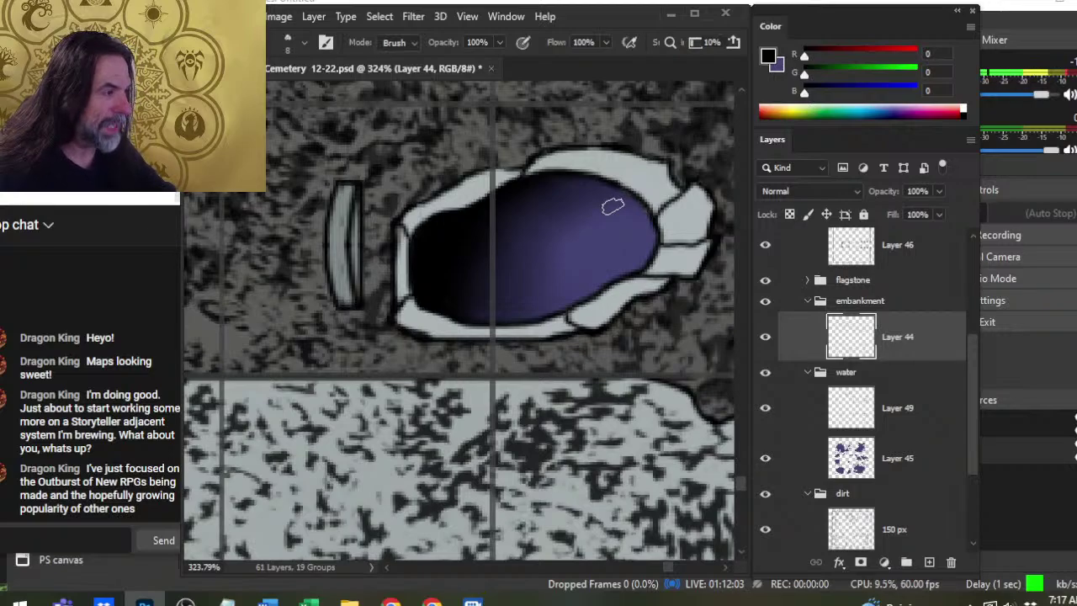
{"action": "left_click", "coordinate": [905, 393]}
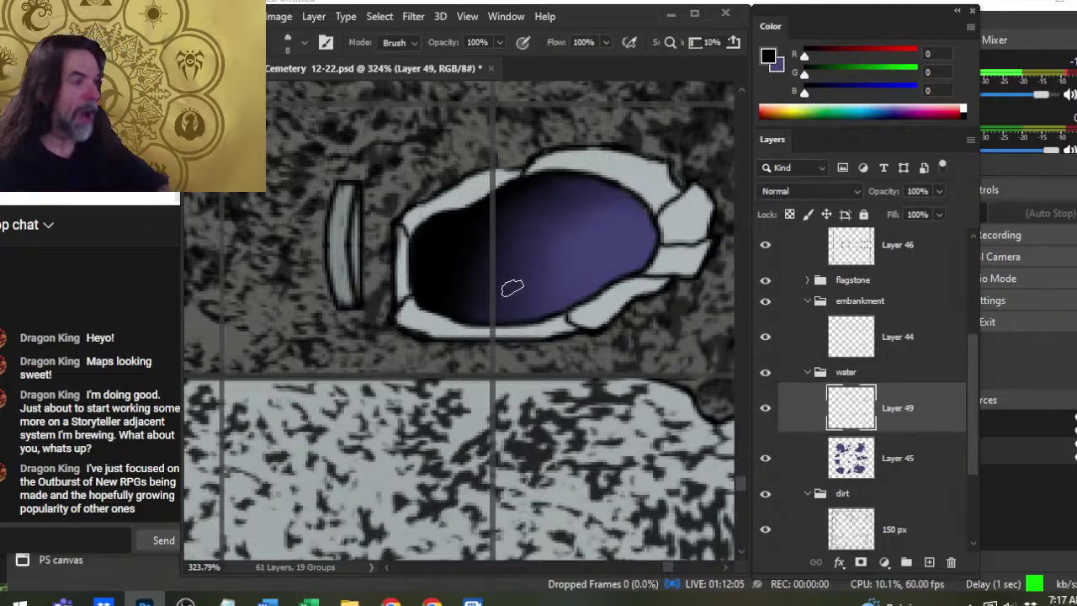
{"action": "key", "text": "r"}
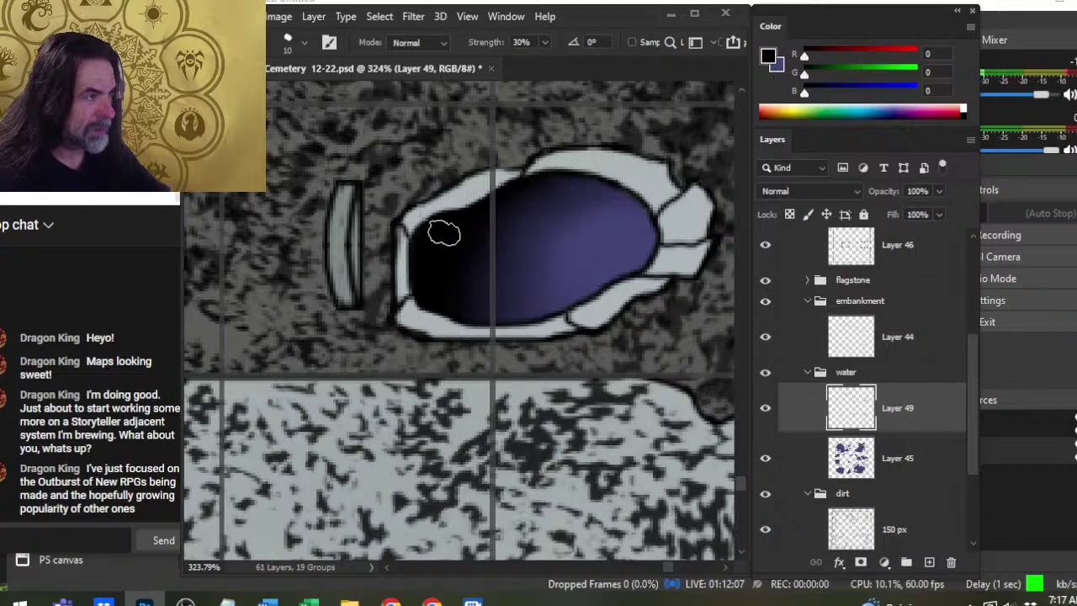
{"action": "mouse_move", "coordinate": [564, 251]}
{"action": "left_mouse_down"}
{"action": "mouse_move", "coordinate": [546, 274]}
{"action": "mouse_move", "coordinate": [541, 223]}
{"action": "mouse_move", "coordinate": [521, 211]}
{"action": "mouse_move", "coordinate": [545, 284]}
{"action": "mouse_move", "coordinate": [526, 346]}
{"action": "mouse_move", "coordinate": [563, 192]}
{"action": "mouse_move", "coordinate": [551, 188]}
{"action": "mouse_move", "coordinate": [484, 346]}
{"action": "mouse_move", "coordinate": [562, 190]}
{"action": "mouse_move", "coordinate": [599, 185]}
{"action": "mouse_move", "coordinate": [556, 232]}
{"action": "mouse_move", "coordinate": [609, 202]}
{"action": "mouse_move", "coordinate": [512, 242]}
{"action": "mouse_move", "coordinate": [463, 363]}
{"action": "mouse_move", "coordinate": [561, 228]}
{"action": "mouse_move", "coordinate": [587, 217]}
{"action": "mouse_move", "coordinate": [575, 286]}
{"action": "mouse_move", "coordinate": [521, 200]}
{"action": "mouse_move", "coordinate": [522, 216]}
{"action": "mouse_move", "coordinate": [482, 228]}
{"action": "mouse_move", "coordinate": [520, 293]}
{"action": "left_mouse_up"}
Save the cemetery map with the finished grave shadows.
{"action": "key", "text": "z"}
{"action": "mouse_move", "coordinate": [572, 335]}
{"action": "left_mouse_down"}
{"action": "mouse_move", "coordinate": [478, 335]}
{"action": "mouse_move", "coordinate": [701, 270]}
{"action": "mouse_move", "coordinate": [664, 272]}
{"action": "left_mouse_up"}
{"action": "left_click_drag", "start_coordinate": [661, 274], "coordinate": [521, 276]}
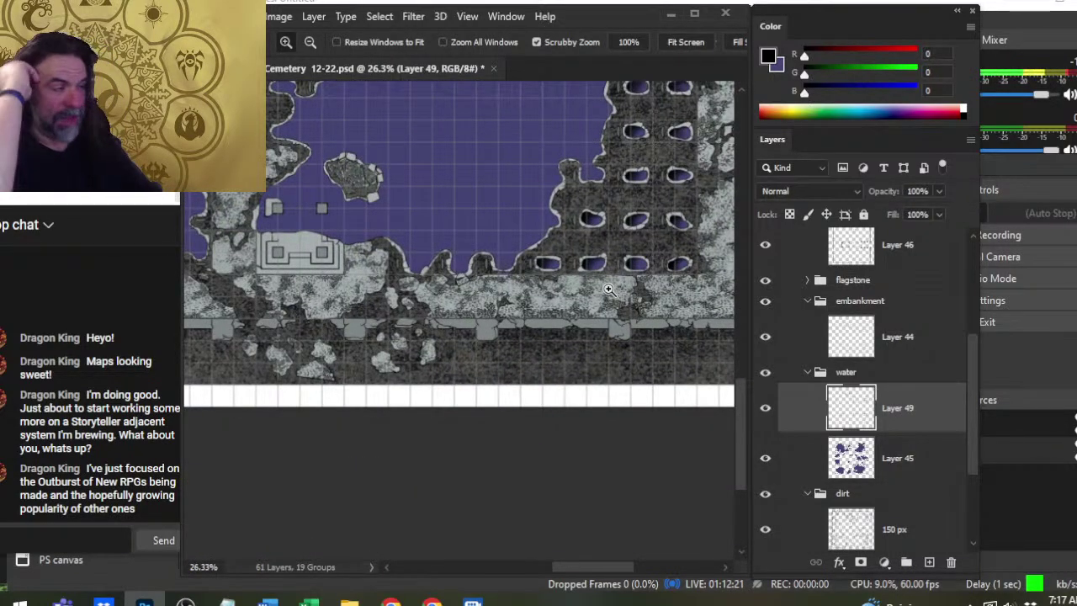
{"action": "key", "text": "ctrl+s"}
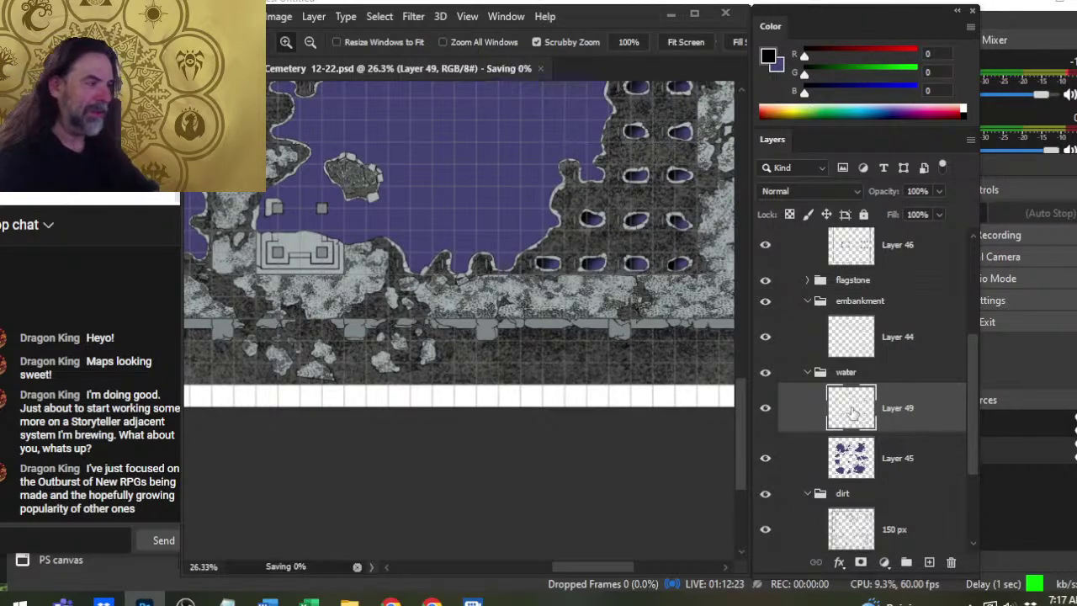
Review the shaded graves across the cemetery map and examine the still unshaded pools among them.
{"action": "left_click_drag", "start_coordinate": [566, 258], "coordinate": [496, 436]}
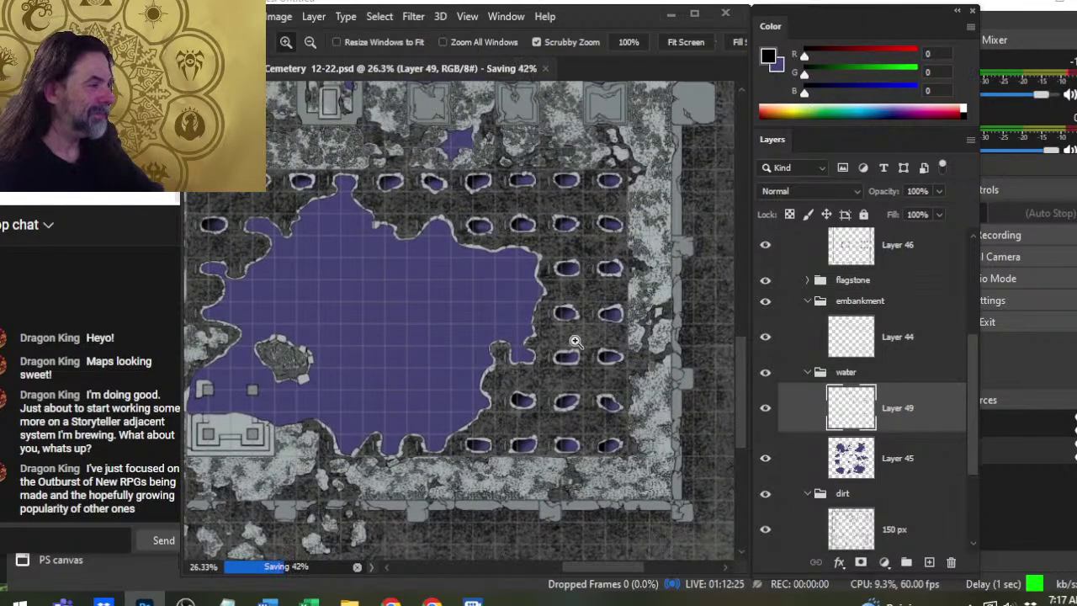
{"action": "left_click_drag", "start_coordinate": [579, 341], "coordinate": [514, 353]}
{"action": "left_click_drag", "start_coordinate": [457, 298], "coordinate": [511, 283]}
{"action": "scroll", "coordinate": [498, 271], "scroll_direction": "up", "scroll_amount": 4}
{"action": "scroll", "coordinate": [560, 283], "scroll_direction": "down", "scroll_amount": 1}
{"action": "left_click_drag", "start_coordinate": [572, 255], "coordinate": [433, 480]}
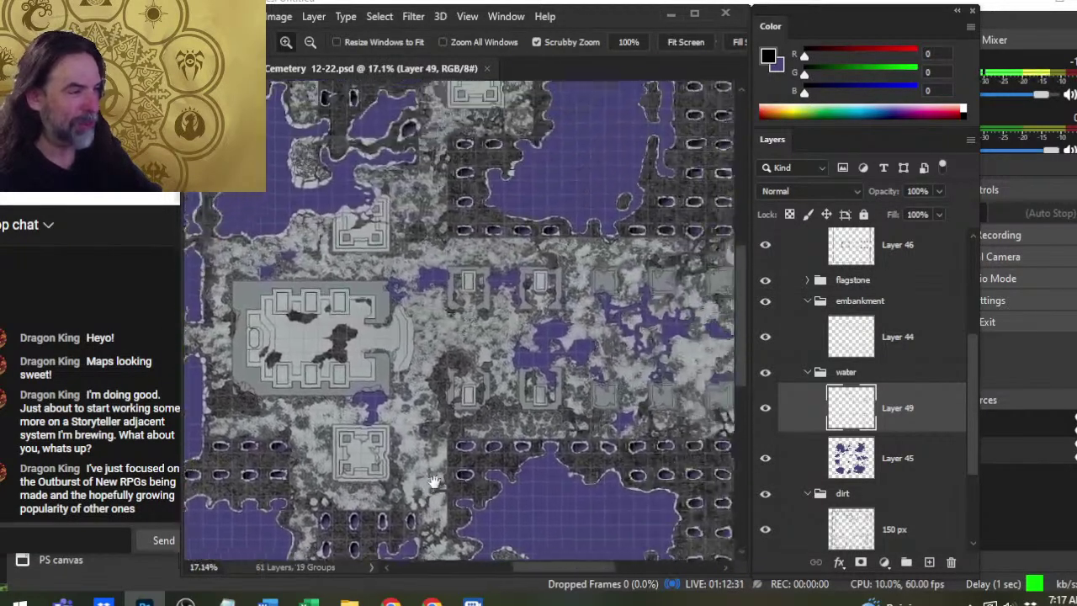
{"action": "left_click_drag", "start_coordinate": [652, 261], "coordinate": [651, 467]}
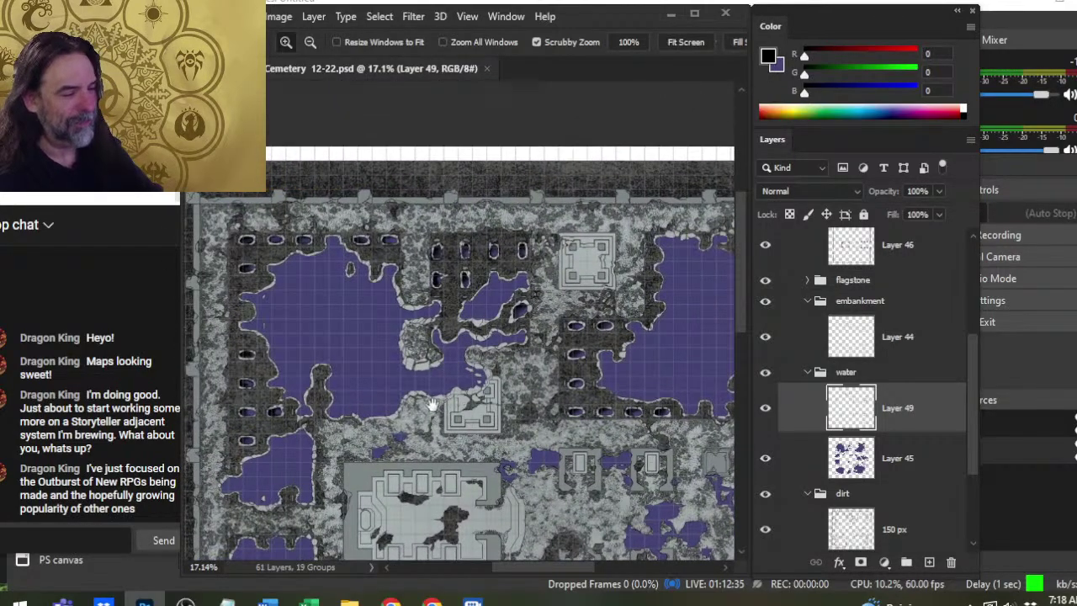
{"action": "left_click_drag", "start_coordinate": [420, 368], "coordinate": [430, 329]}
{"action": "scroll", "coordinate": [579, 266], "scroll_direction": "up", "scroll_amount": 5}
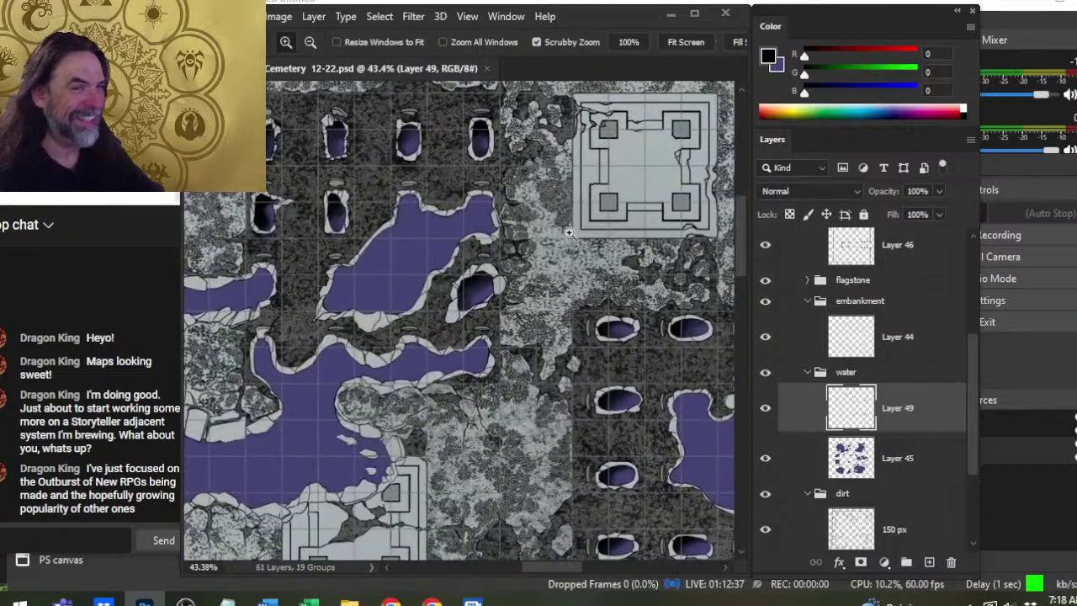
{"action": "scroll", "coordinate": [485, 276], "scroll_direction": "up", "scroll_amount": 3}
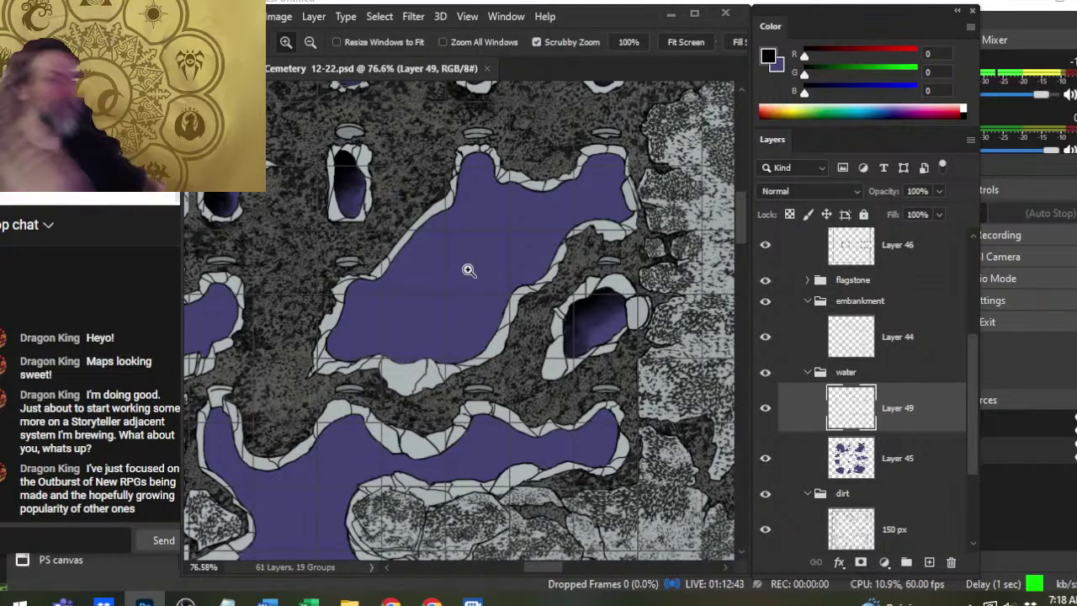
Open the recent file Act 2 Region 3 - Drowned Fort.psd.
{"action": "left_click", "coordinate": [220, 16]}
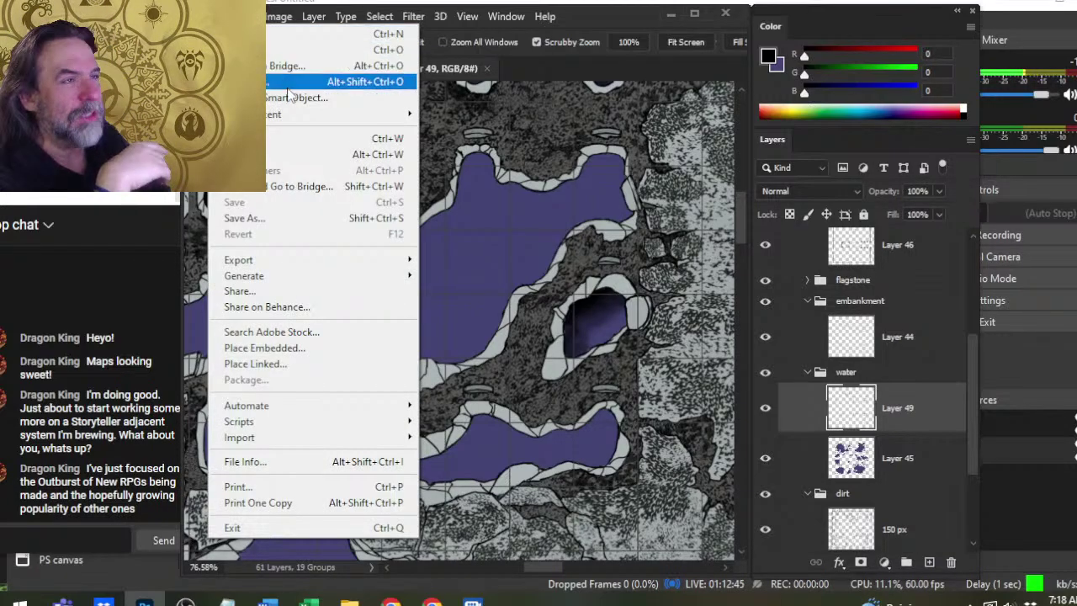
{"action": "mouse_move", "coordinate": [309, 118]}
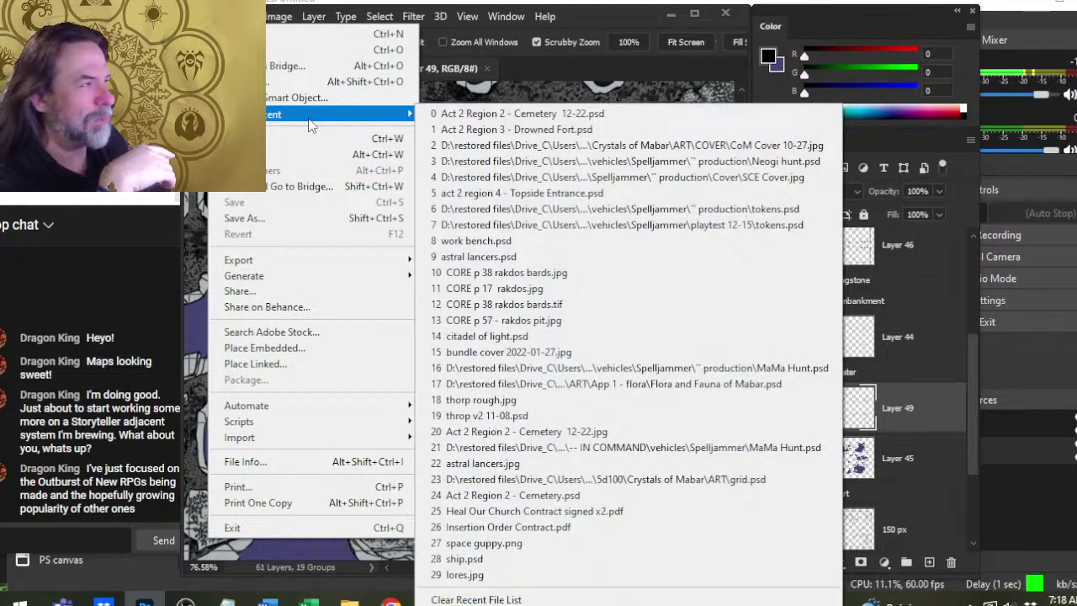
{"action": "left_click", "coordinate": [599, 129]}
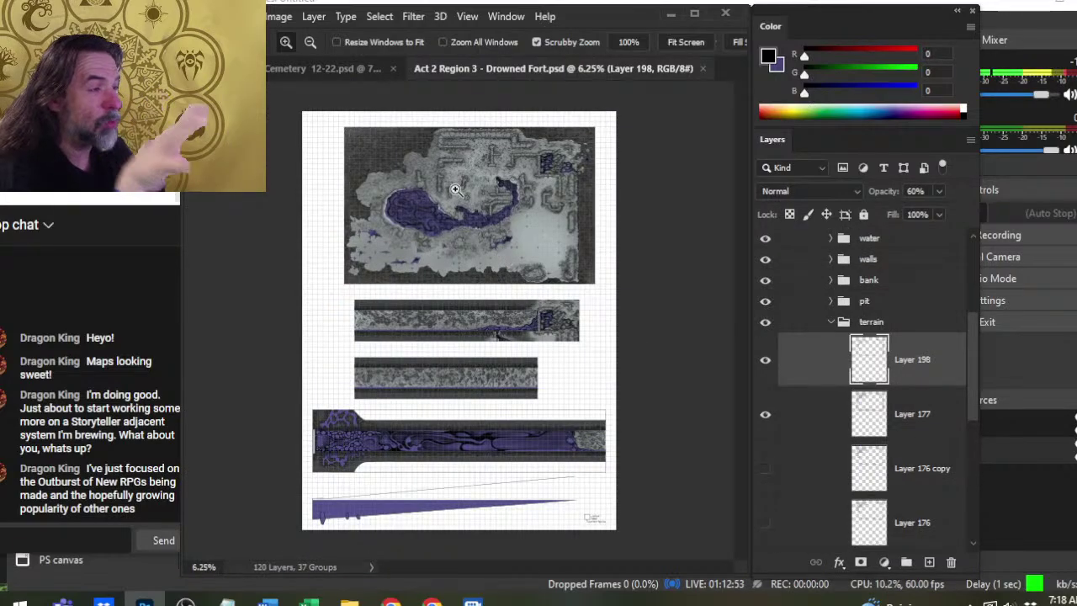
Examine how the purple water is drawn and shaded on the Drowned Fort's main map and in the tunnel cross-section.
{"action": "left_click_drag", "start_coordinate": [428, 202], "coordinate": [540, 257]}
{"action": "left_click_drag", "start_coordinate": [559, 302], "coordinate": [544, 106]}
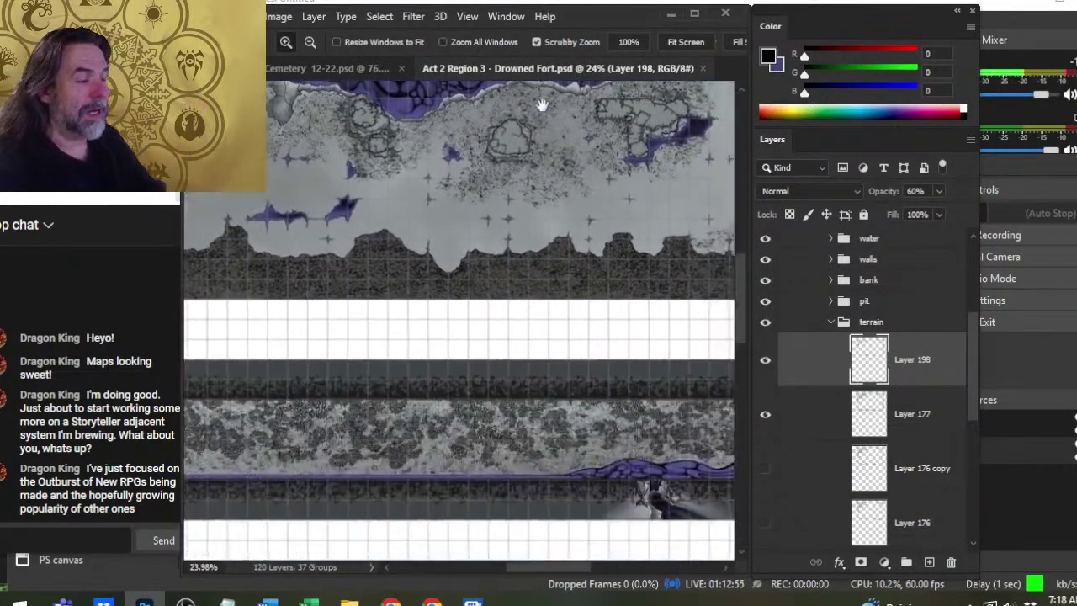
{"action": "left_click_drag", "start_coordinate": [560, 367], "coordinate": [544, 106]}
{"action": "left_click_drag", "start_coordinate": [564, 282], "coordinate": [514, 363]}
{"action": "left_click_drag", "start_coordinate": [578, 197], "coordinate": [560, 517]}
{"action": "left_click_drag", "start_coordinate": [454, 346], "coordinate": [470, 346]}
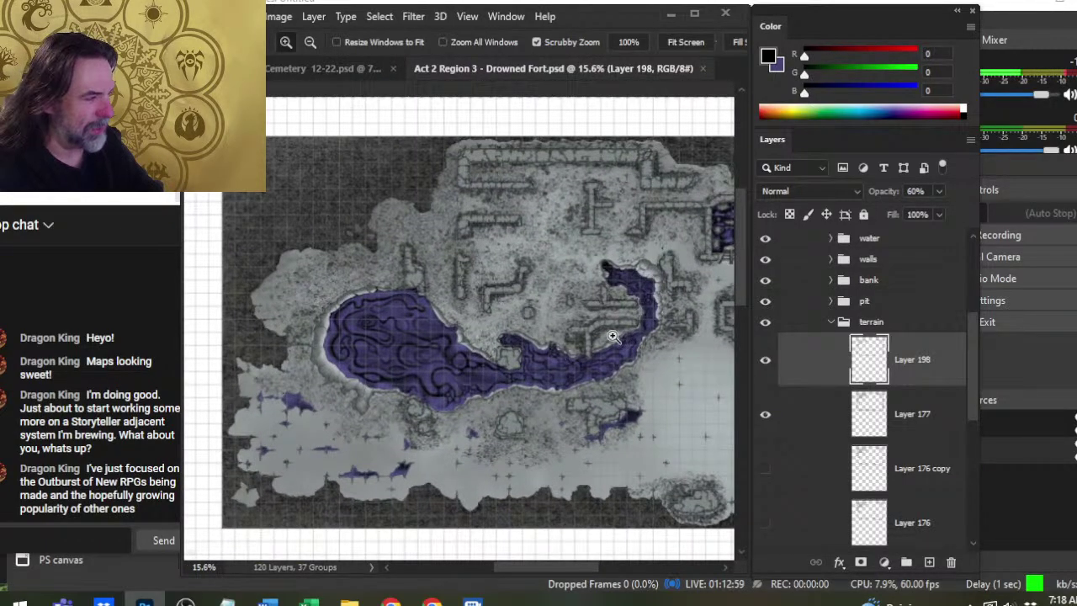
{"action": "left_click_drag", "start_coordinate": [629, 391], "coordinate": [488, 154]}
{"action": "left_click_drag", "start_coordinate": [519, 424], "coordinate": [520, 339]}
{"action": "left_click_drag", "start_coordinate": [489, 286], "coordinate": [572, 286]}
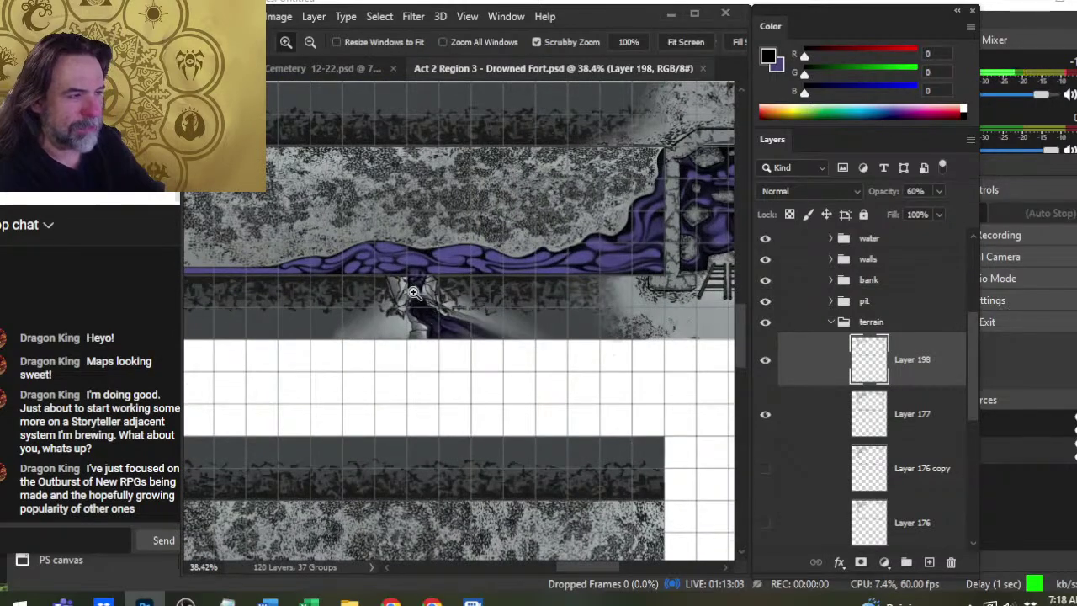
Compare the flooded ruin beside the rubble in plan and cross-section, and inspect the water patterns in the long tunnel strip.
{"action": "left_click_drag", "start_coordinate": [680, 238], "coordinate": [449, 400]}
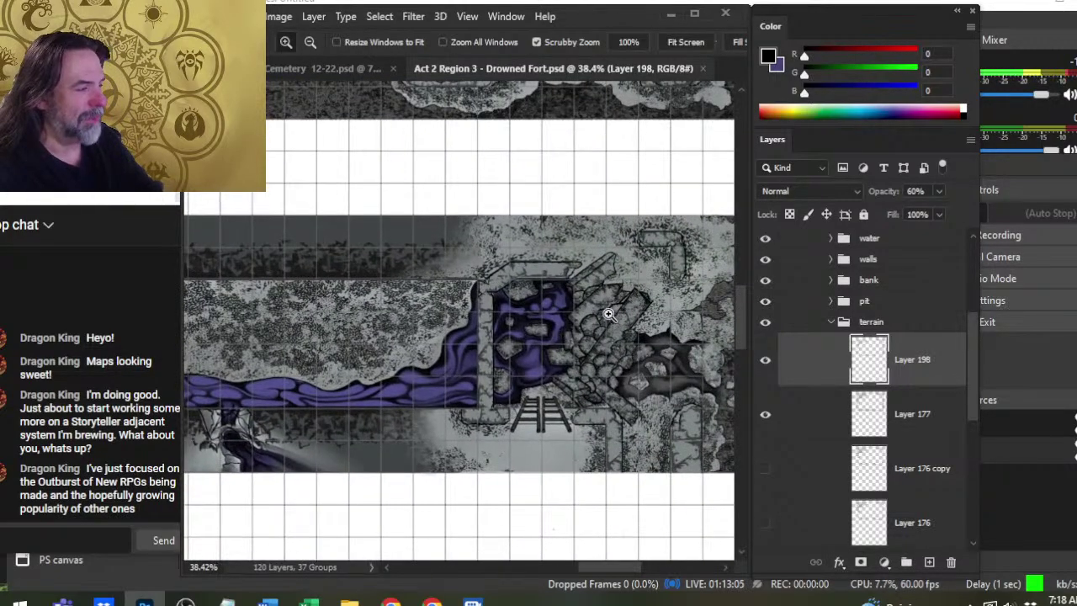
{"action": "left_click_drag", "start_coordinate": [609, 314], "coordinate": [581, 314]}
{"action": "left_click_drag", "start_coordinate": [622, 211], "coordinate": [483, 433]}
{"action": "left_click_drag", "start_coordinate": [467, 211], "coordinate": [520, 288]}
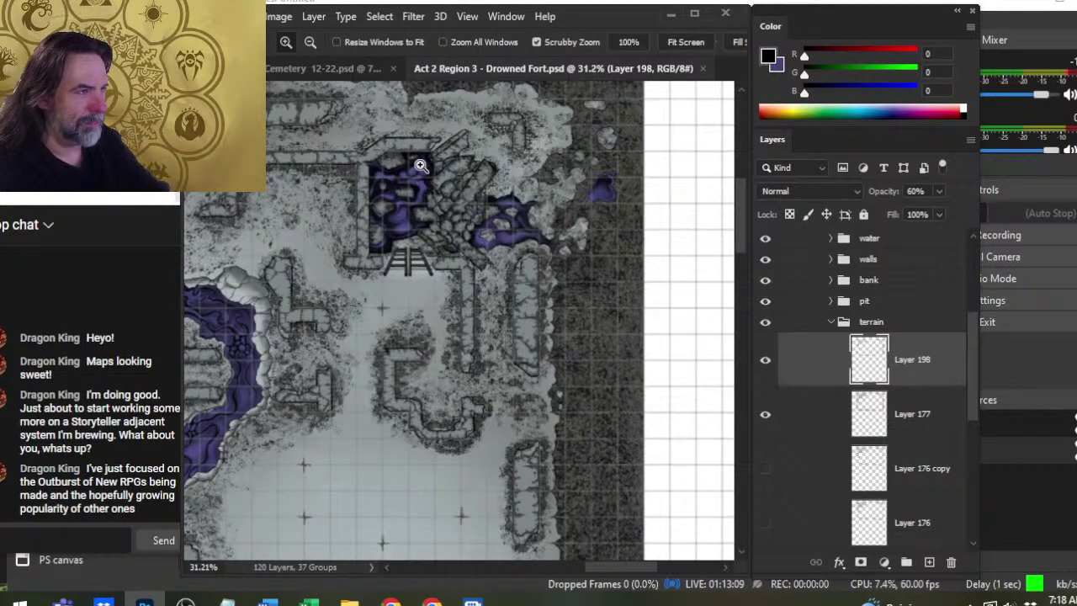
{"action": "left_click", "coordinate": [407, 230]}
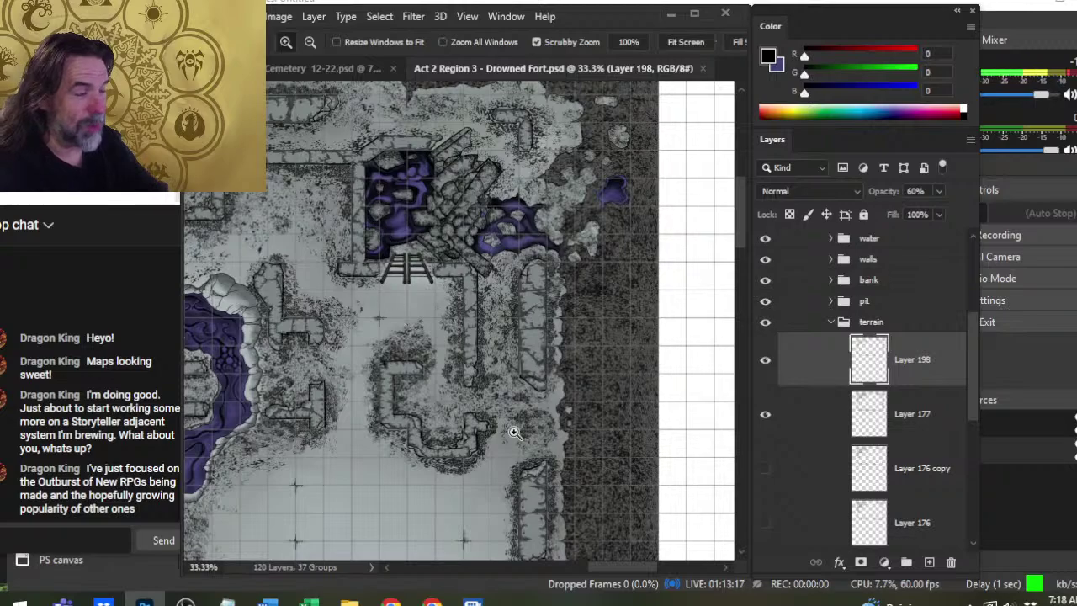
{"action": "left_click_drag", "start_coordinate": [431, 439], "coordinate": [508, 176]}
{"action": "left_click_drag", "start_coordinate": [529, 419], "coordinate": [462, 281]}
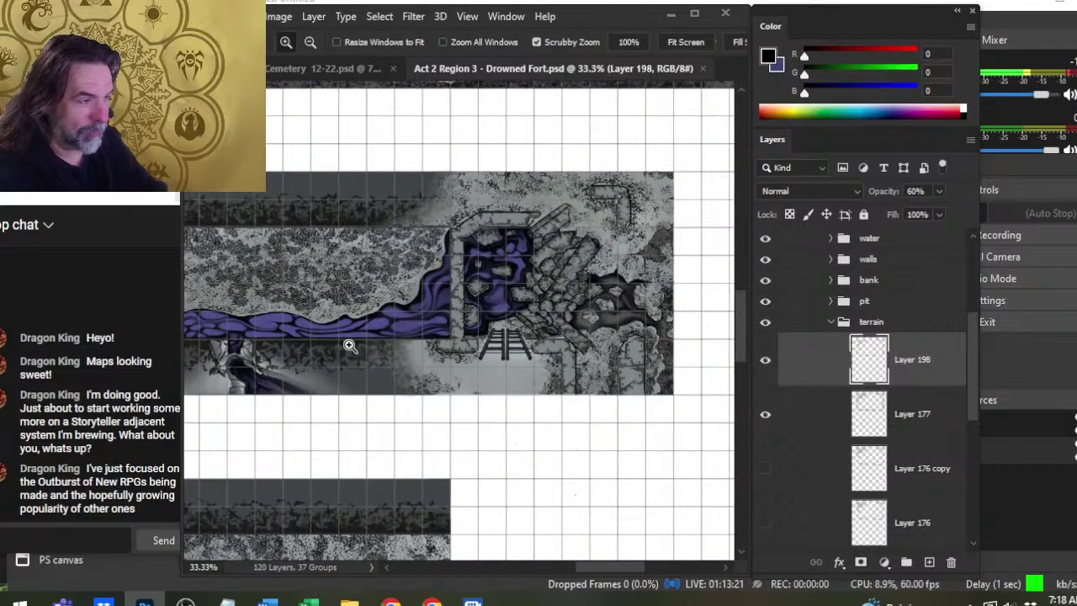
{"action": "left_click_drag", "start_coordinate": [377, 349], "coordinate": [523, 321]}
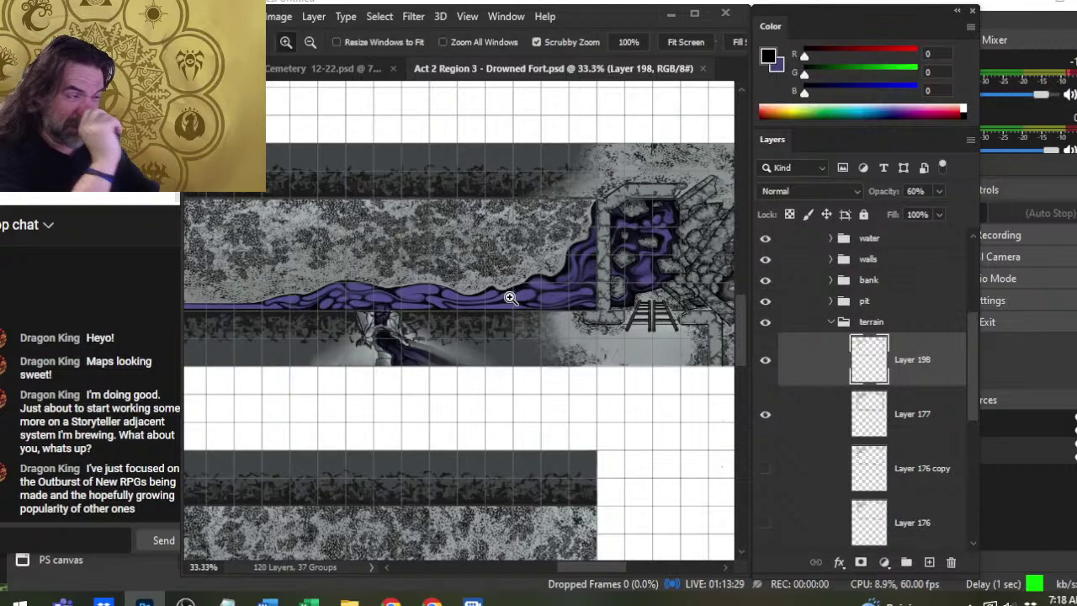
{"action": "scroll", "coordinate": [504, 384], "scroll_direction": "down", "scroll_amount": 5}
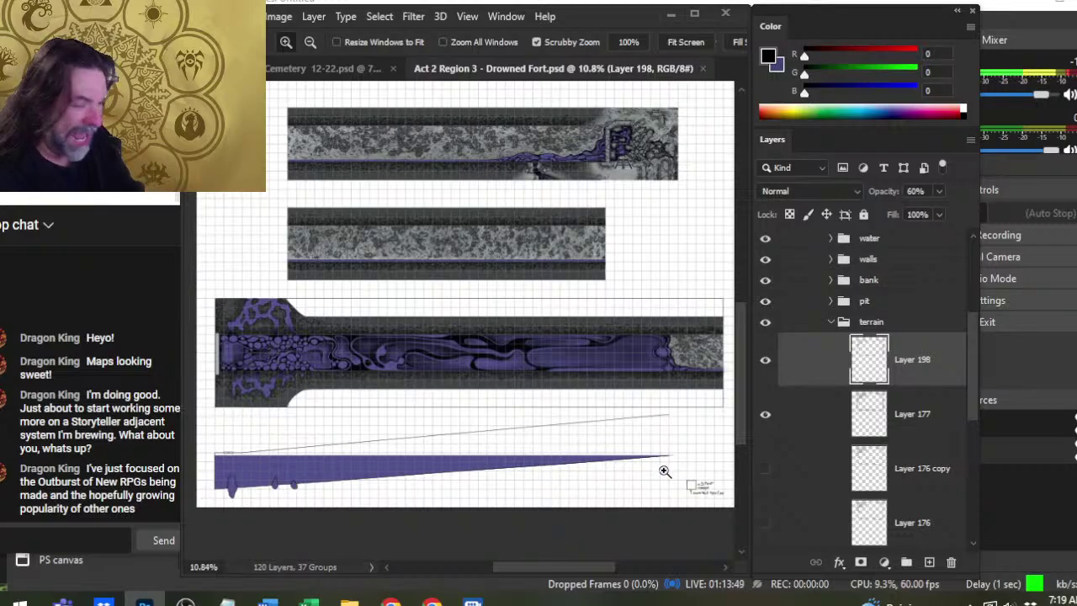
{"action": "left_click_drag", "start_coordinate": [337, 359], "coordinate": [614, 352]}
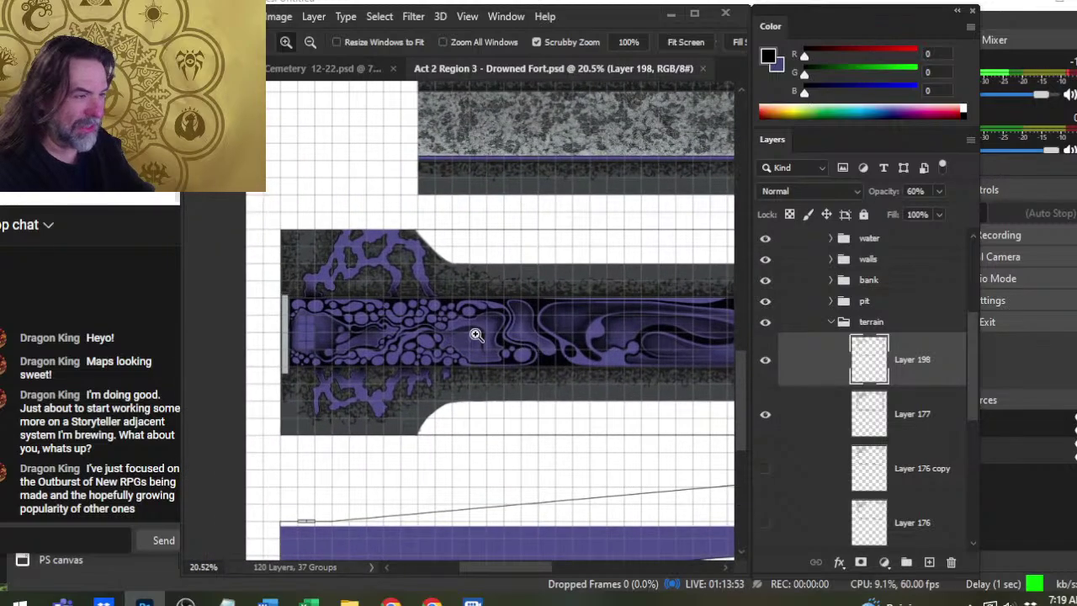
Examine the purple water shading across the Drowned Fort map, and close that document.
{"action": "left_click_drag", "start_coordinate": [387, 334], "coordinate": [437, 346]}
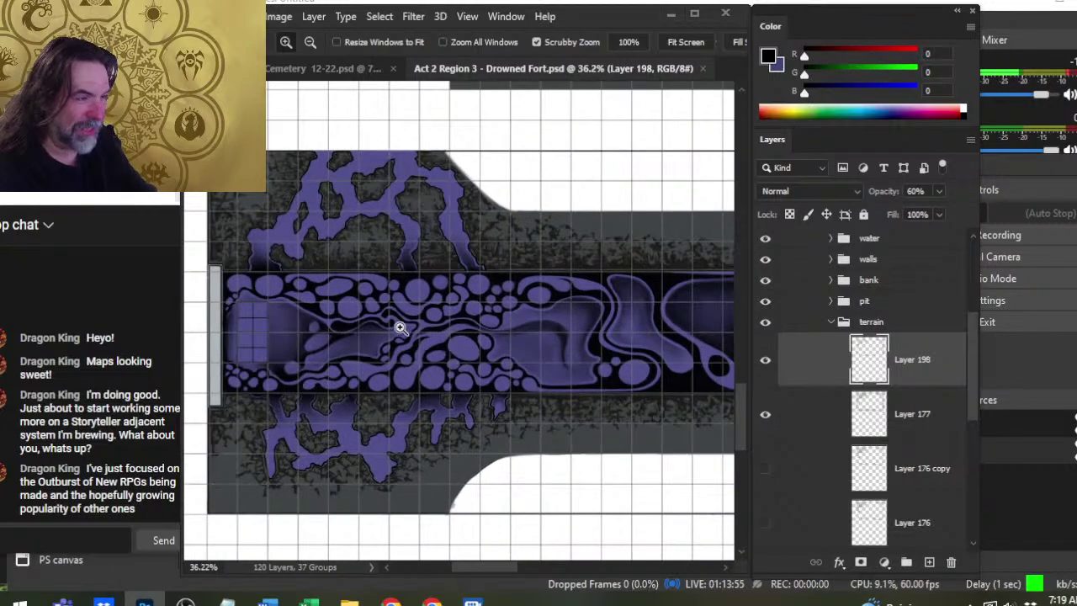
{"action": "left_click_drag", "start_coordinate": [578, 392], "coordinate": [467, 378]}
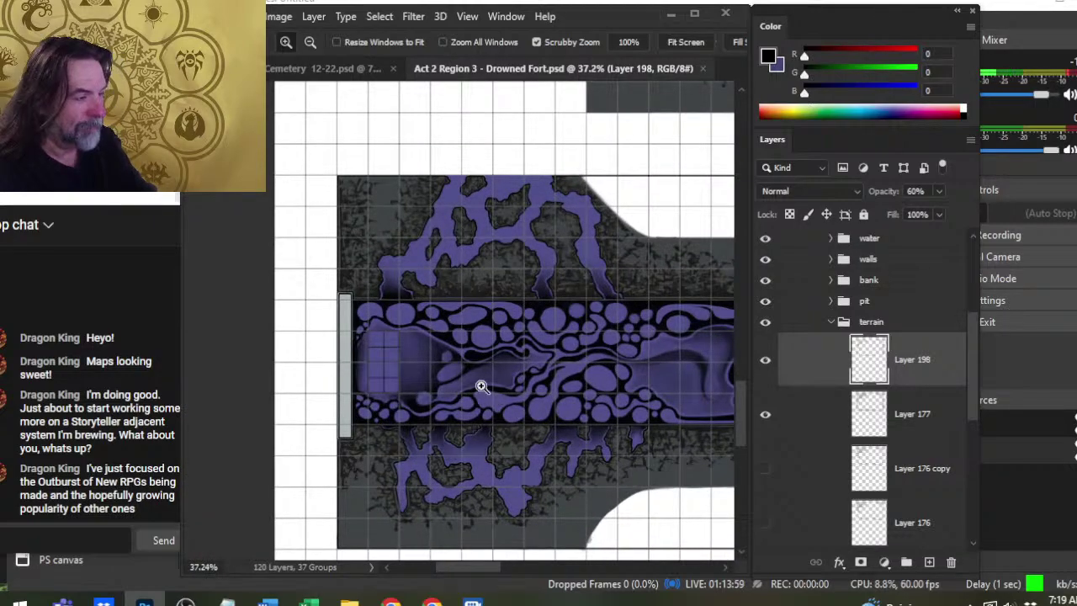
{"action": "left_click_drag", "start_coordinate": [649, 424], "coordinate": [325, 404]}
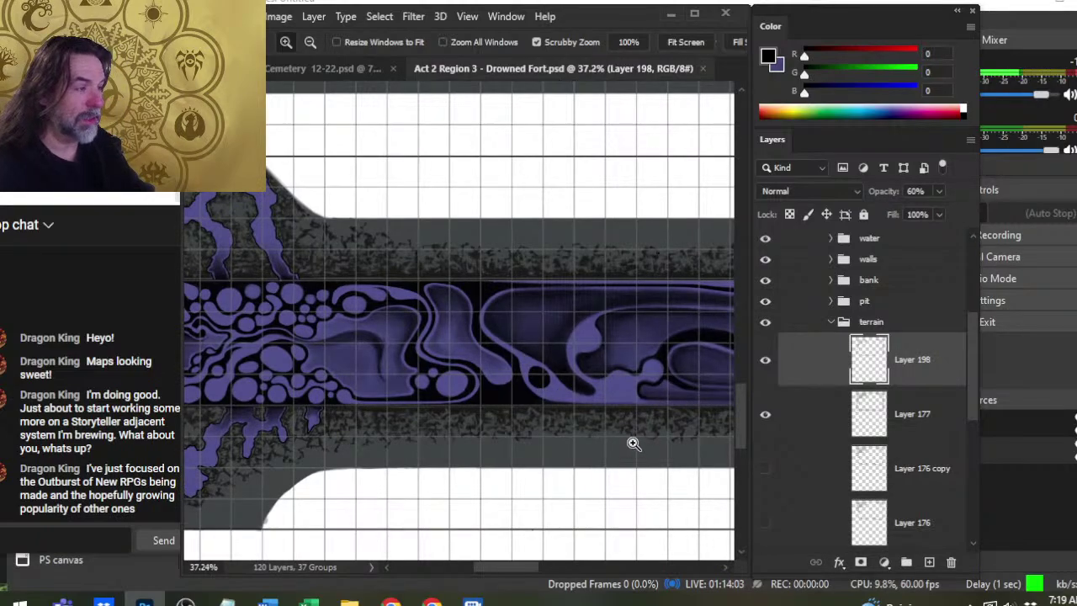
{"action": "left_click_drag", "start_coordinate": [635, 440], "coordinate": [420, 394]}
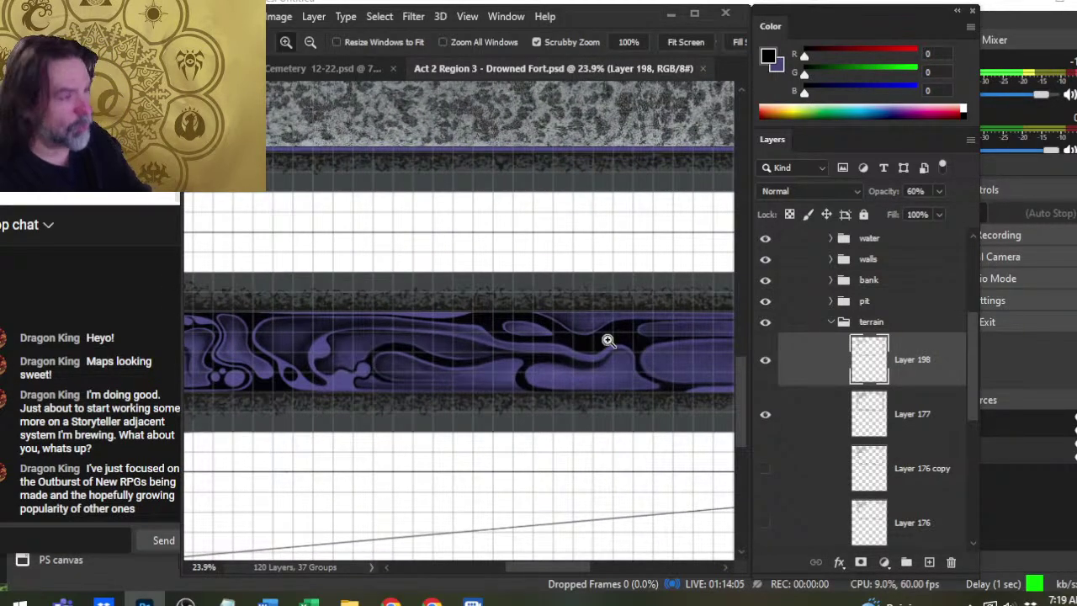
{"action": "left_click_drag", "start_coordinate": [550, 236], "coordinate": [474, 577]}
{"action": "mouse_move", "coordinate": [615, 332]}
{"action": "left_mouse_down"}
{"action": "mouse_move", "coordinate": [567, 384]}
{"action": "mouse_move", "coordinate": [345, 500]}
{"action": "mouse_move", "coordinate": [427, 429]}
{"action": "mouse_move", "coordinate": [538, 361]}
{"action": "mouse_move", "coordinate": [409, 488]}
{"action": "mouse_move", "coordinate": [544, 366]}
{"action": "left_mouse_up"}
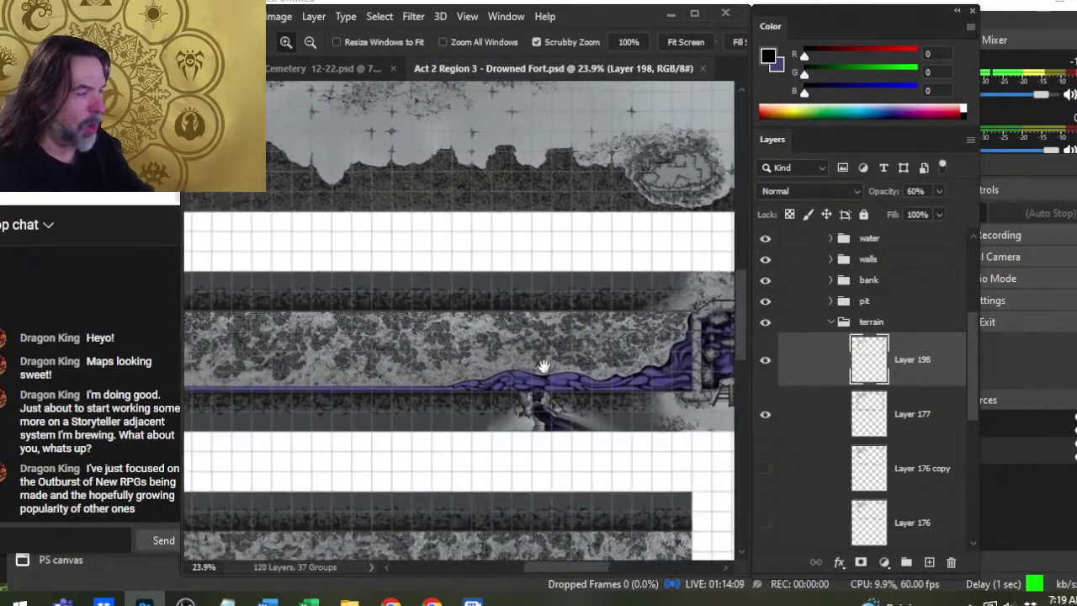
{"action": "left_click", "coordinate": [703, 68]}
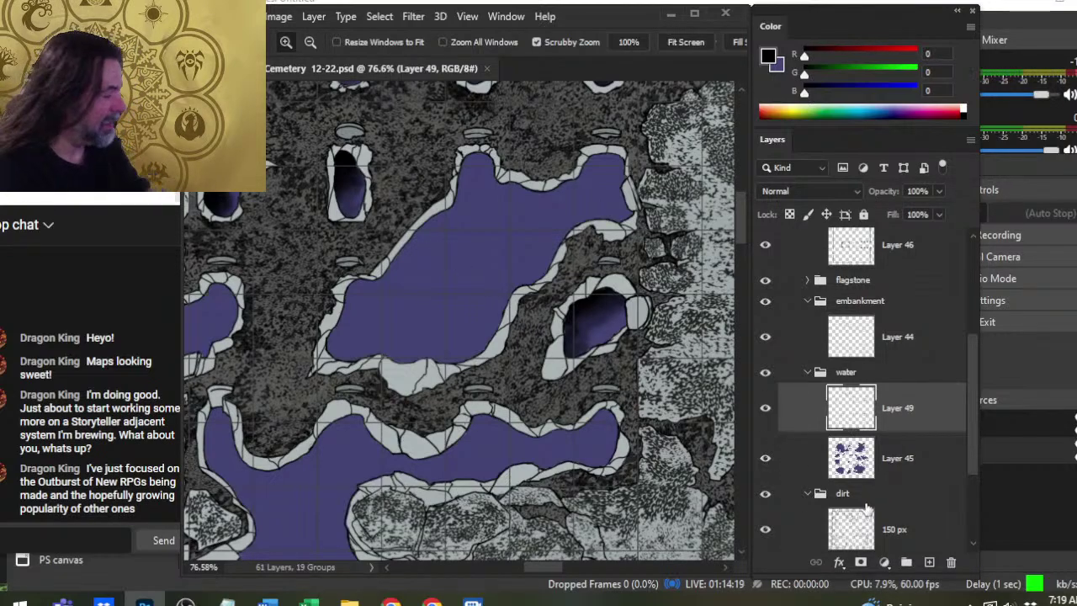
Add a layer above Layer 49 in the water group and brush black at 20 px along the large pond's upper inlets, left bank and lower bank.
{"action": "left_click", "coordinate": [929, 562]}
{"action": "key", "text": "b"}
{"action": "mouse_move", "coordinate": [485, 195]}
{"action": "left_mouse_down"}
{"action": "mouse_move", "coordinate": [474, 180]}
{"action": "mouse_move", "coordinate": [468, 201]}
{"action": "left_mouse_up"}
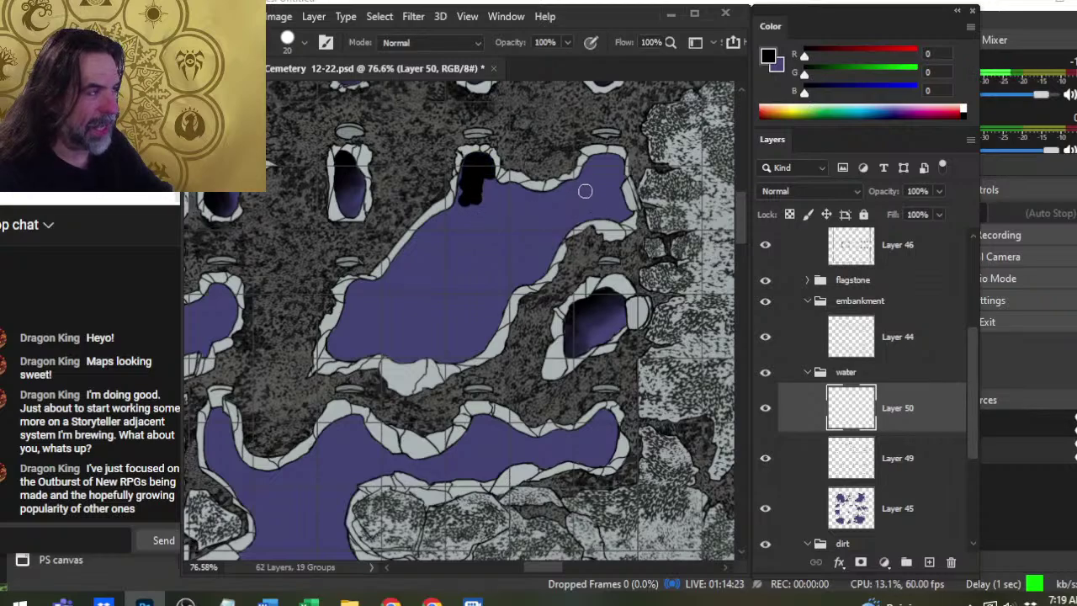
{"action": "left_click_drag", "start_coordinate": [590, 171], "coordinate": [587, 173]}
{"action": "mouse_move", "coordinate": [372, 286]}
{"action": "left_mouse_down"}
{"action": "mouse_move", "coordinate": [335, 339]}
{"action": "mouse_move", "coordinate": [343, 352]}
{"action": "mouse_move", "coordinate": [434, 362]}
{"action": "mouse_move", "coordinate": [406, 356]}
{"action": "mouse_move", "coordinate": [446, 358]}
{"action": "left_mouse_up"}
{"action": "left_click_drag", "start_coordinate": [362, 295], "coordinate": [448, 215]}
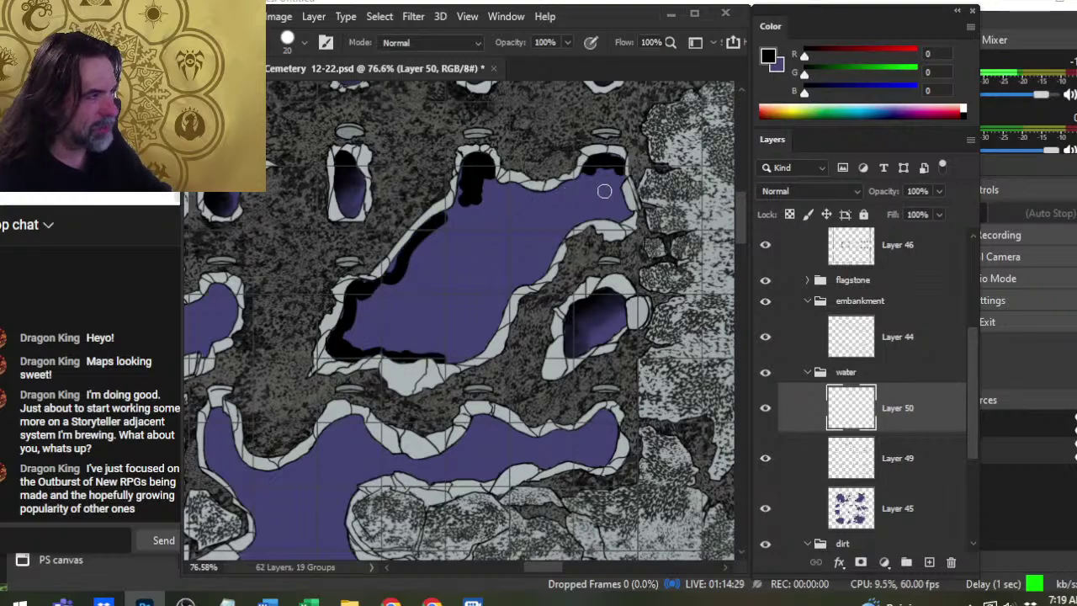
{"action": "left_click_drag", "start_coordinate": [600, 168], "coordinate": [621, 204]}
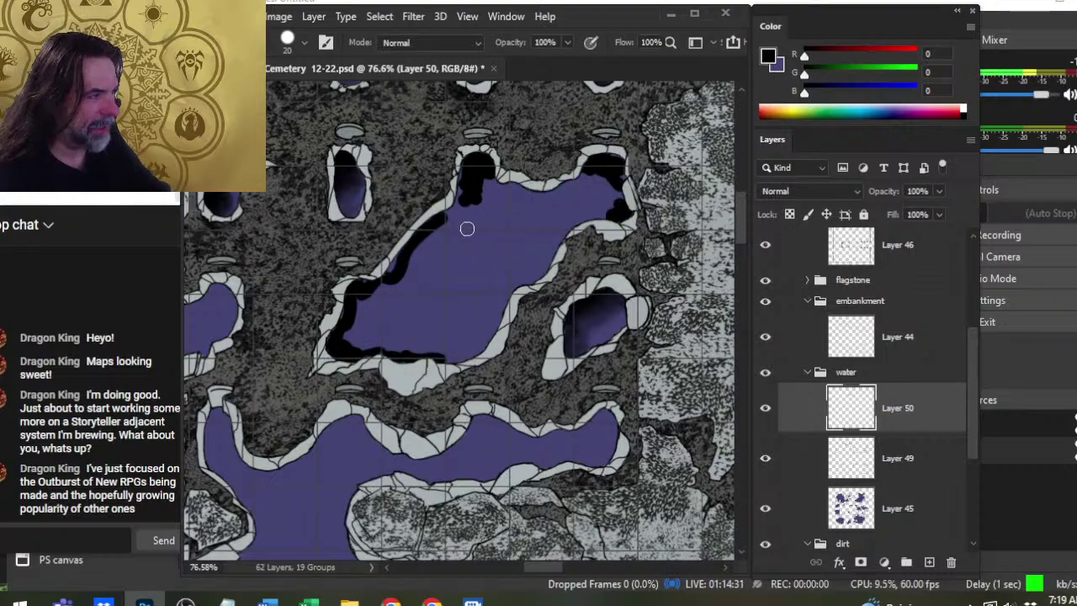
Erase the black along the pond's upper-left bank with a 45 px eraser, and extend the black along its lower bank.
{"action": "key", "text": "e"}
{"action": "left_click_drag", "start_coordinate": [444, 217], "coordinate": [404, 264]}
{"action": "key", "text": "]"}
{"action": "key", "text": "]"}
{"action": "key", "text": "]"}
{"action": "key", "text": "]"}
{"action": "key", "text": "]"}
{"action": "key", "text": "]"}
{"action": "key", "text": "]"}
{"action": "key", "text": "]"}
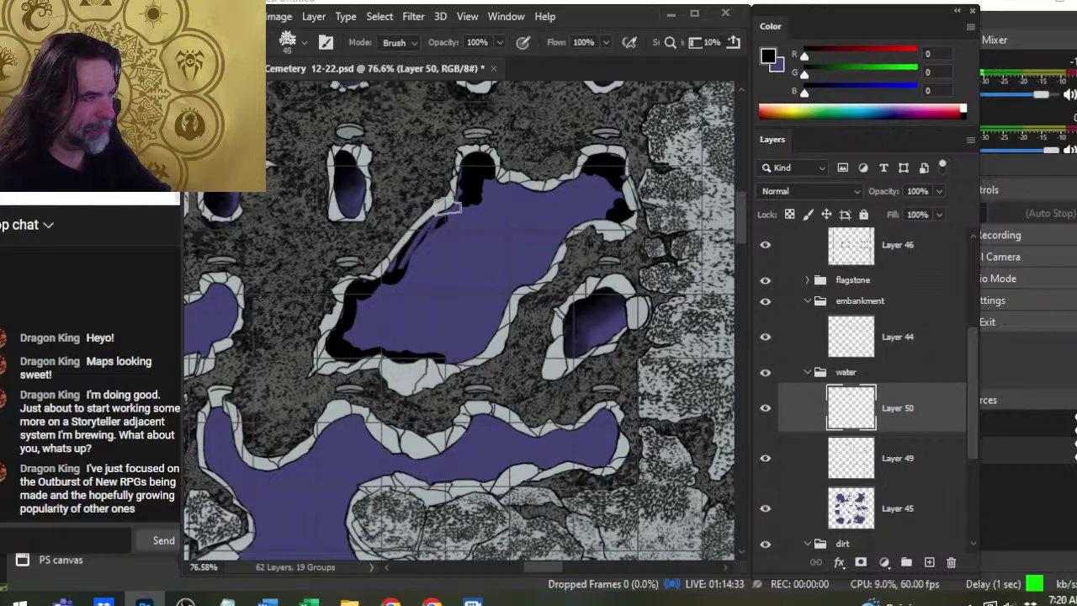
{"action": "left_click_drag", "start_coordinate": [448, 208], "coordinate": [391, 271]}
{"action": "key", "text": "b"}
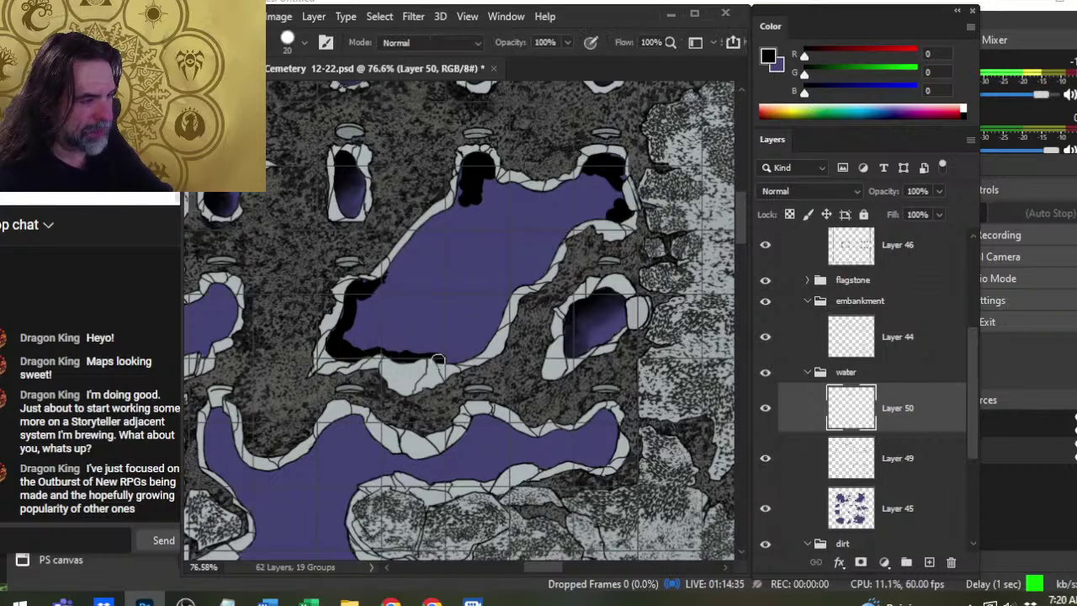
{"action": "mouse_move", "coordinate": [455, 360]}
{"action": "left_mouse_down"}
{"action": "mouse_move", "coordinate": [447, 356]}
{"action": "mouse_move", "coordinate": [467, 355]}
{"action": "left_mouse_up"}
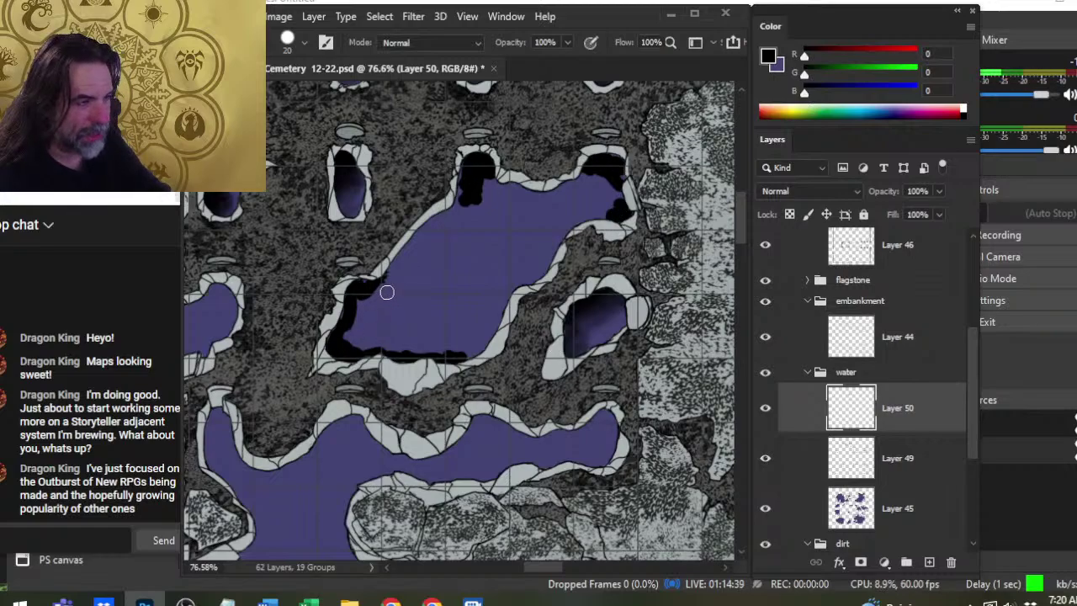
Smudge the black from the lower-left corner, lower bank and upper-left inlet into the pond at 30% strength, and raise the strength to 60%.
{"action": "key", "text": "r"}
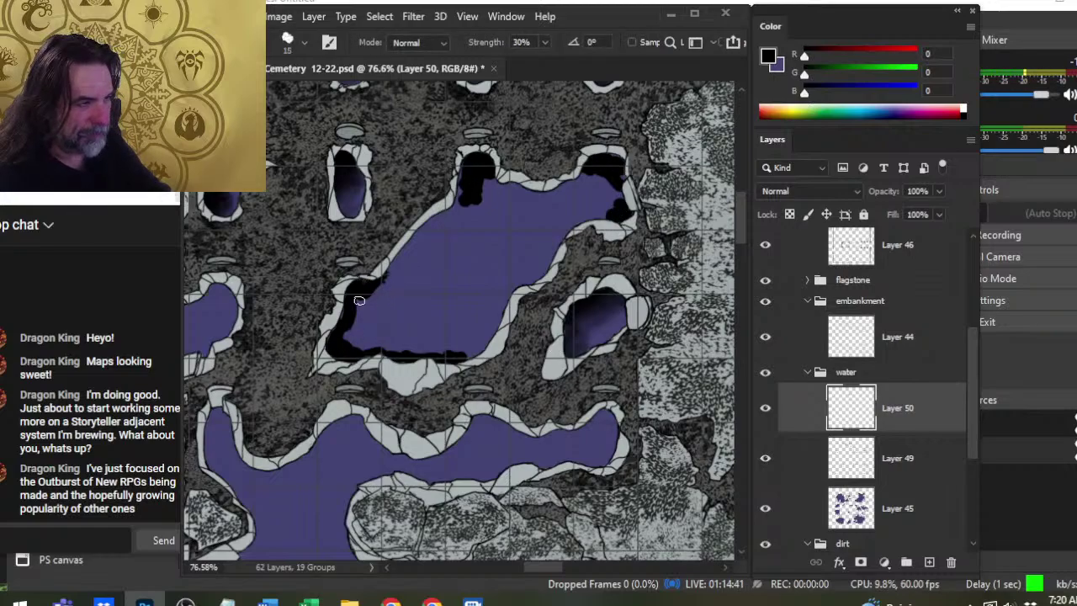
{"action": "key", "text": "bracketright"}
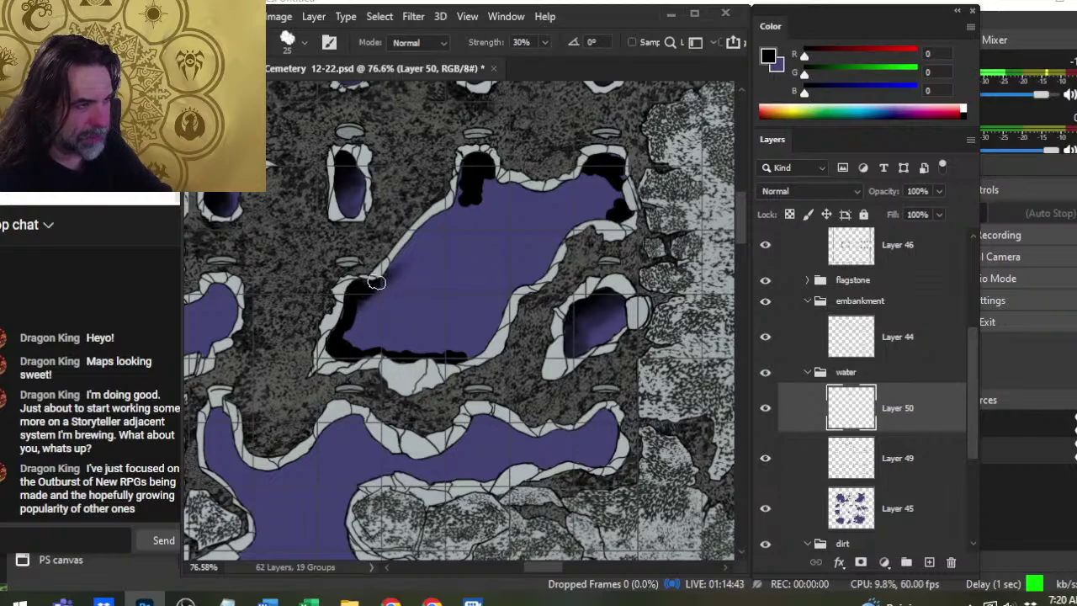
{"action": "mouse_move", "coordinate": [376, 282]}
{"action": "left_mouse_down"}
{"action": "mouse_move", "coordinate": [341, 319]}
{"action": "mouse_move", "coordinate": [352, 312]}
{"action": "mouse_move", "coordinate": [365, 335]}
{"action": "mouse_move", "coordinate": [353, 311]}
{"action": "mouse_move", "coordinate": [341, 342]}
{"action": "mouse_move", "coordinate": [360, 338]}
{"action": "mouse_move", "coordinate": [344, 346]}
{"action": "mouse_move", "coordinate": [347, 334]}
{"action": "mouse_move", "coordinate": [359, 351]}
{"action": "mouse_move", "coordinate": [397, 354]}
{"action": "left_mouse_up"}
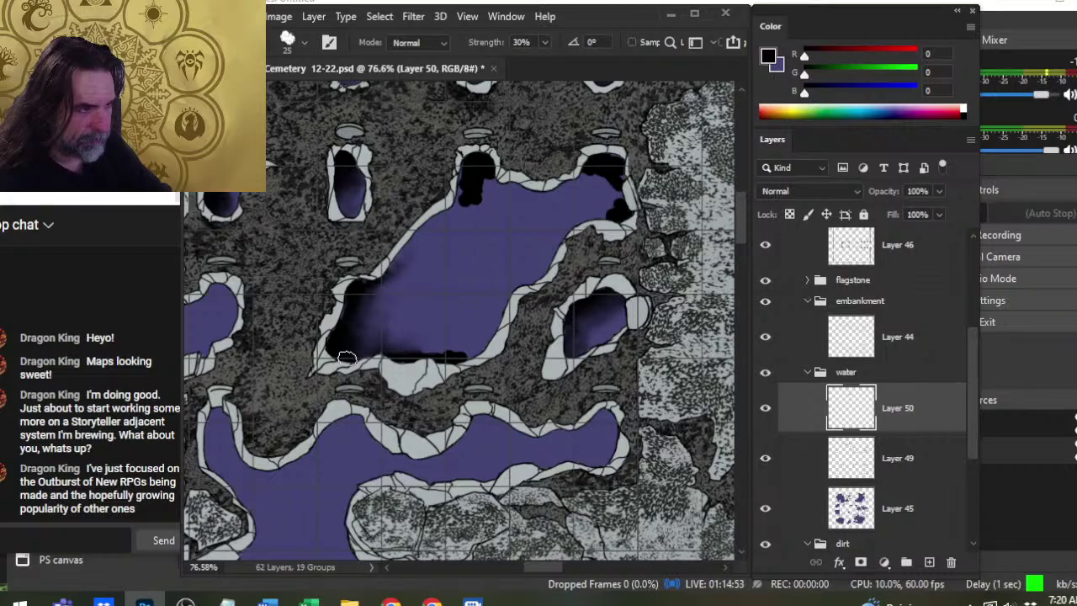
{"action": "left_click_drag", "start_coordinate": [360, 353], "coordinate": [460, 356]}
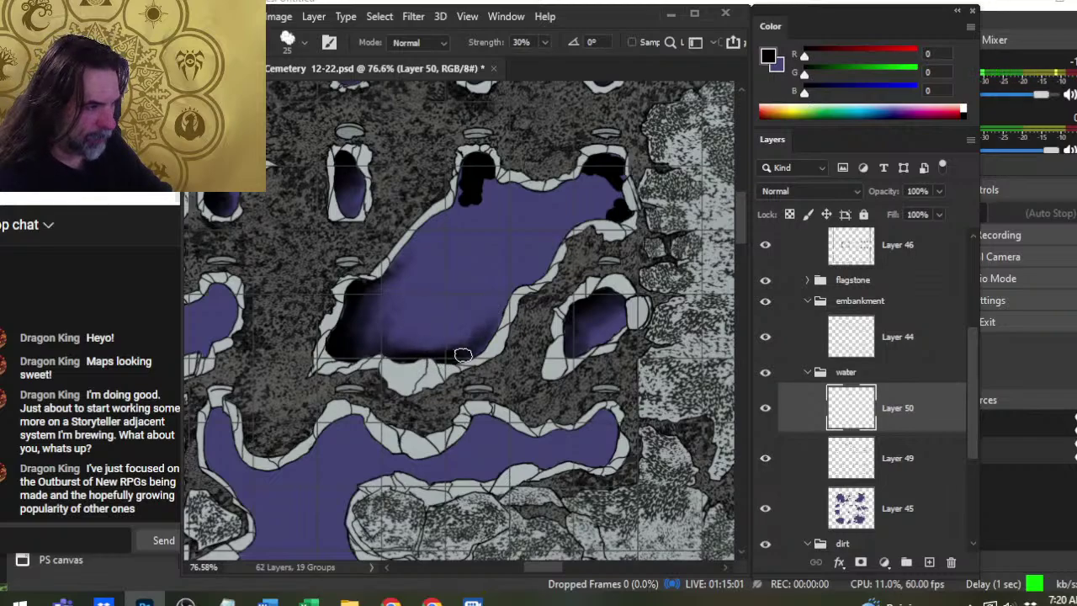
{"action": "key", "text": "bracketright"}
{"action": "left_click_drag", "start_coordinate": [361, 347], "coordinate": [365, 352]}
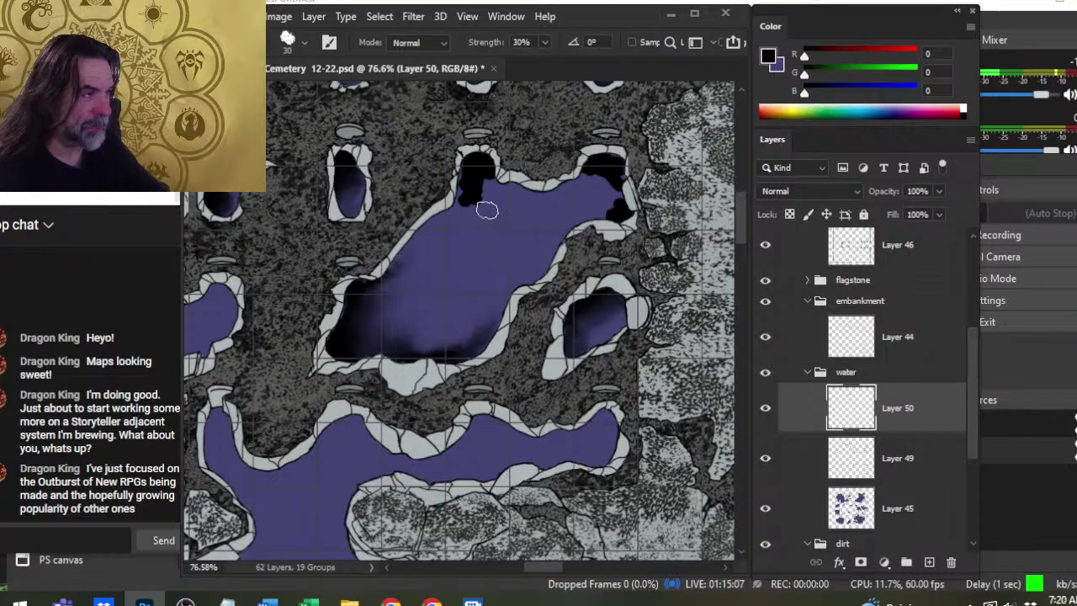
{"action": "mouse_move", "coordinate": [473, 166]}
{"action": "left_mouse_down"}
{"action": "mouse_move", "coordinate": [521, 199]}
{"action": "mouse_move", "coordinate": [482, 173]}
{"action": "mouse_move", "coordinate": [476, 203]}
{"action": "mouse_move", "coordinate": [483, 184]}
{"action": "mouse_move", "coordinate": [480, 220]}
{"action": "mouse_move", "coordinate": [488, 215]}
{"action": "mouse_move", "coordinate": [489, 196]}
{"action": "mouse_move", "coordinate": [458, 245]}
{"action": "mouse_move", "coordinate": [487, 203]}
{"action": "mouse_move", "coordinate": [473, 183]}
{"action": "mouse_move", "coordinate": [490, 196]}
{"action": "mouse_move", "coordinate": [471, 190]}
{"action": "mouse_move", "coordinate": [474, 214]}
{"action": "mouse_move", "coordinate": [445, 217]}
{"action": "mouse_move", "coordinate": [454, 267]}
{"action": "mouse_move", "coordinate": [478, 240]}
{"action": "mouse_move", "coordinate": [464, 199]}
{"action": "mouse_move", "coordinate": [472, 172]}
{"action": "mouse_move", "coordinate": [488, 169]}
{"action": "mouse_move", "coordinate": [458, 227]}
{"action": "mouse_move", "coordinate": [474, 192]}
{"action": "mouse_move", "coordinate": [464, 210]}
{"action": "mouse_move", "coordinate": [478, 210]}
{"action": "mouse_move", "coordinate": [452, 220]}
{"action": "mouse_move", "coordinate": [486, 192]}
{"action": "mouse_move", "coordinate": [473, 174]}
{"action": "mouse_move", "coordinate": [501, 184]}
{"action": "mouse_move", "coordinate": [486, 189]}
{"action": "mouse_move", "coordinate": [474, 172]}
{"action": "mouse_move", "coordinate": [514, 192]}
{"action": "mouse_move", "coordinate": [486, 174]}
{"action": "mouse_move", "coordinate": [484, 196]}
{"action": "mouse_move", "coordinate": [471, 196]}
{"action": "mouse_move", "coordinate": [424, 260]}
{"action": "mouse_move", "coordinate": [424, 233]}
{"action": "mouse_move", "coordinate": [361, 304]}
{"action": "mouse_move", "coordinate": [403, 257]}
{"action": "mouse_move", "coordinate": [374, 301]}
{"action": "left_mouse_up"}
{"action": "key", "text": "6"}
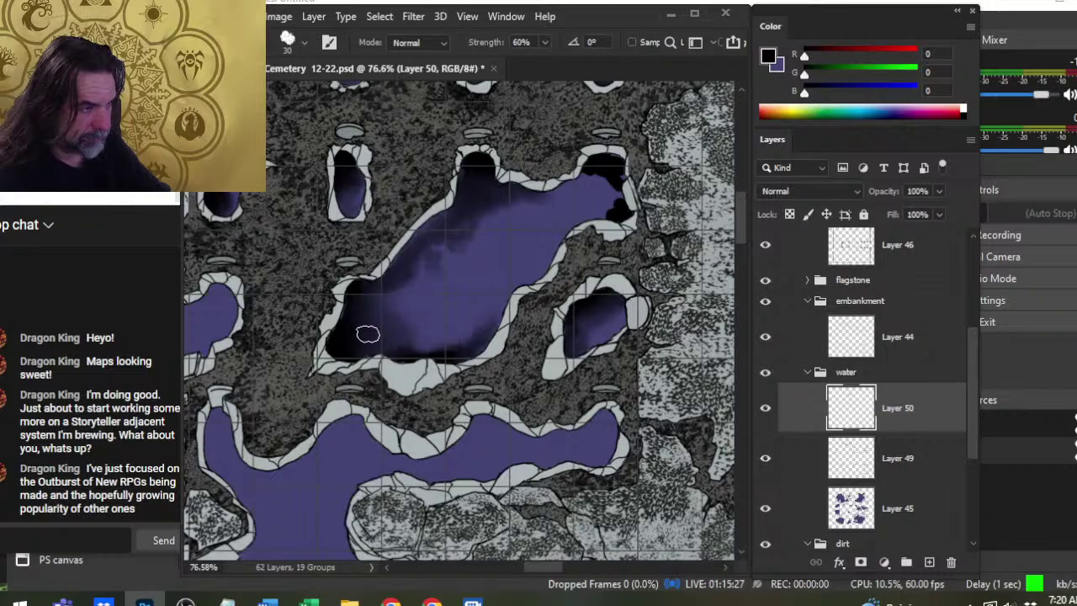
Switch to the browser's music player, skip to the next track, and return to the cemetery map in Photoshop.
{"action": "key", "text": "alt+Tab"}
{"action": "key", "text": "alt+Tab"}
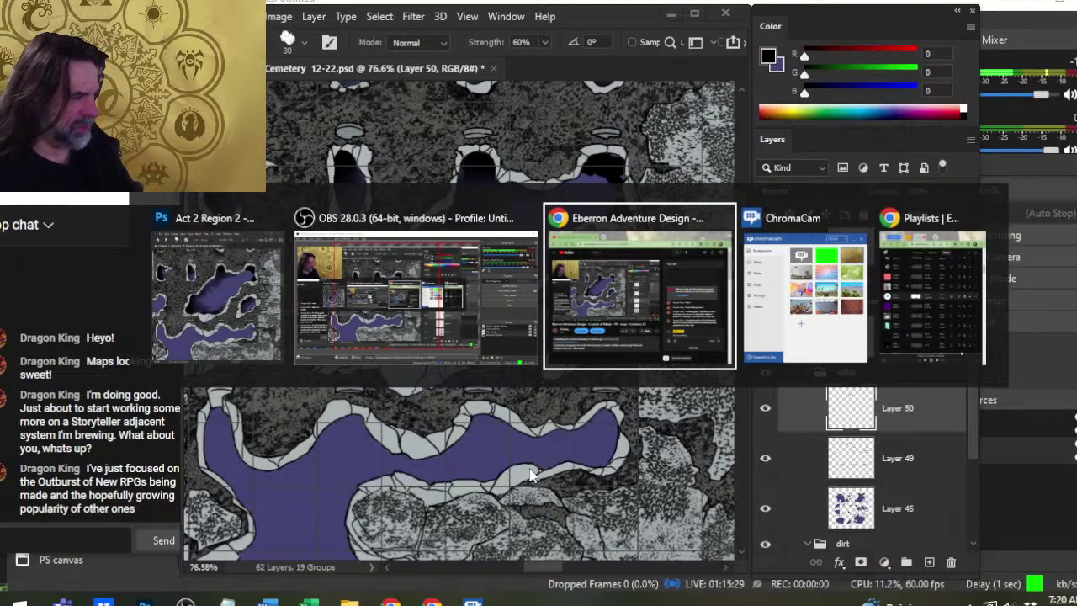
{"action": "key", "text": "alt+Tab"}
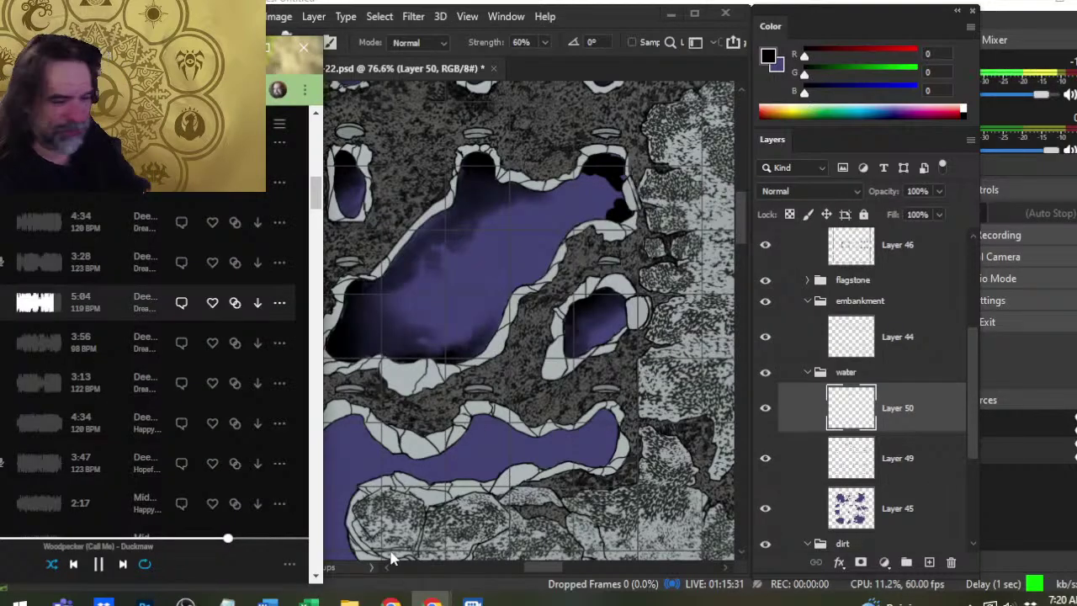
{"action": "left_click", "coordinate": [122, 564]}
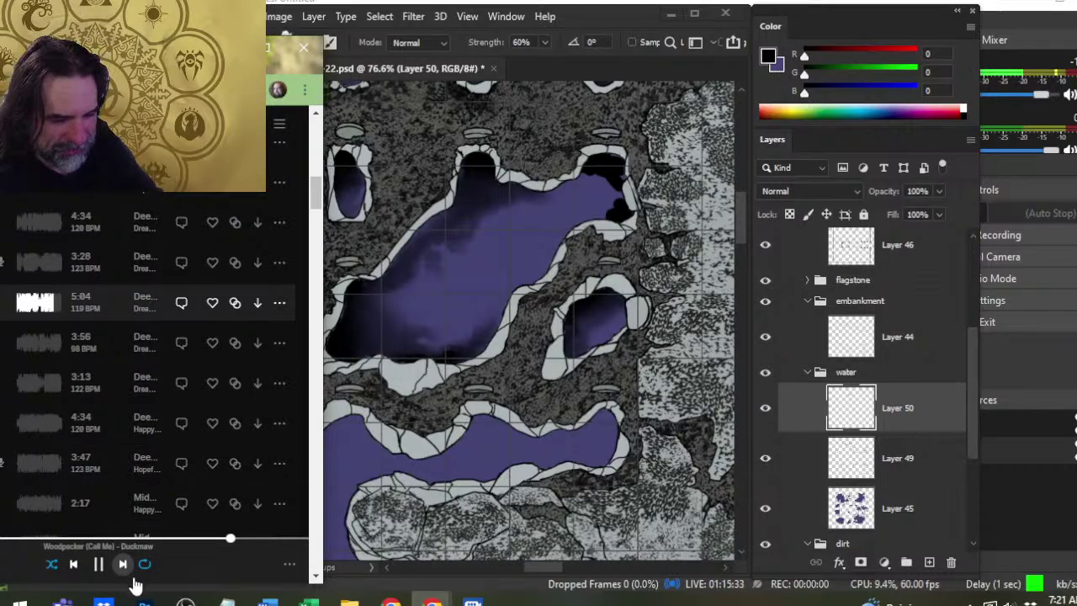
{"action": "left_click", "coordinate": [145, 601]}
{"action": "key", "text": "alt+Tab"}
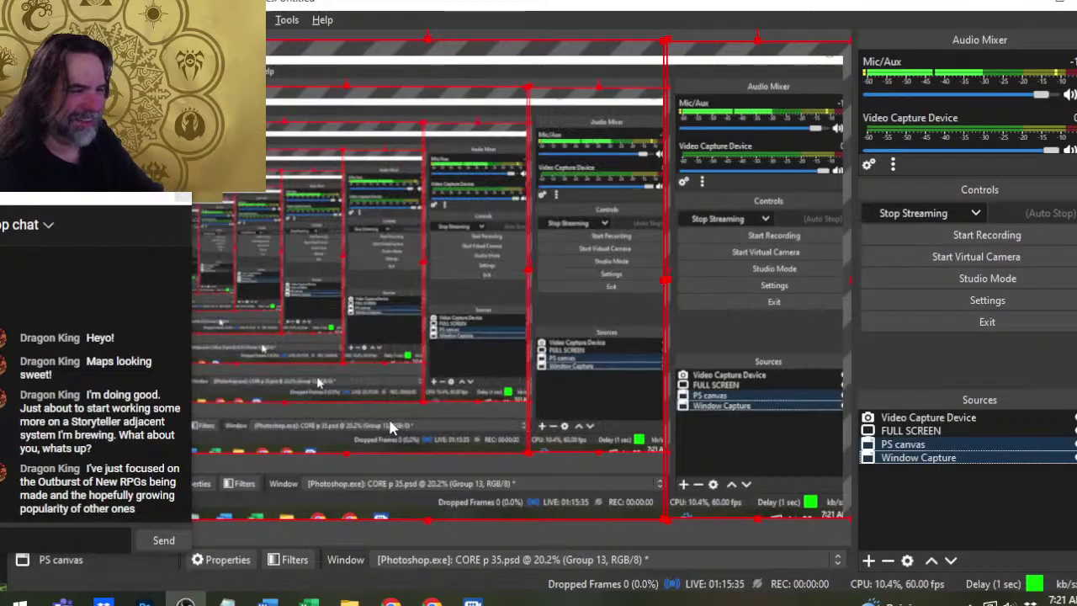
{"action": "key", "text": "alt+Tab"}
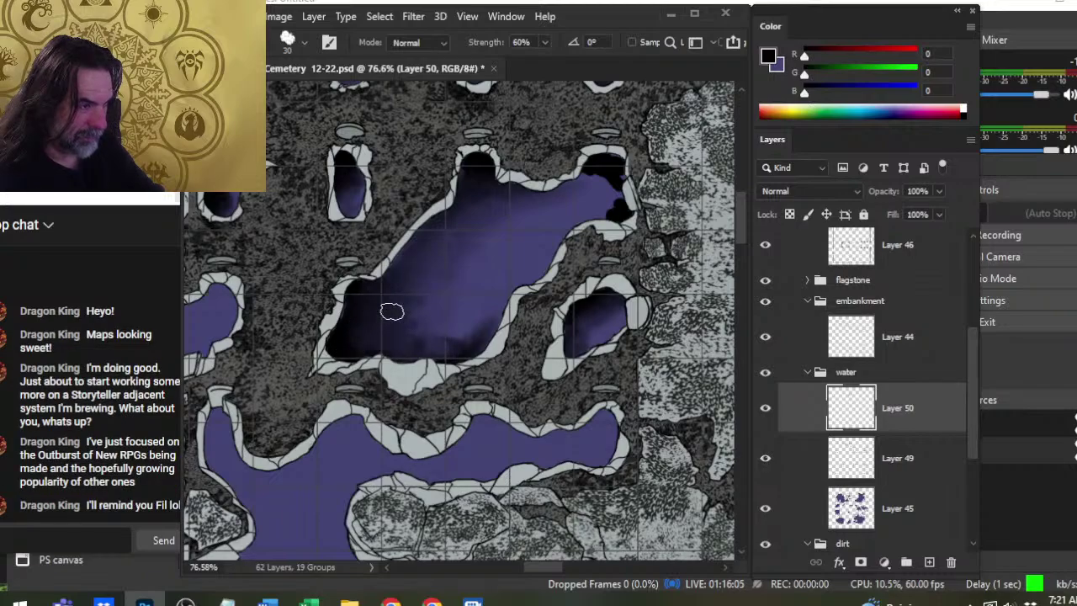
Blend the shading across the pond's lower part and upper-right inlet with the Smudge tool at 60% strength, and refine it at 30%.
{"action": "left_click_drag", "start_coordinate": [425, 352], "coordinate": [448, 346]}
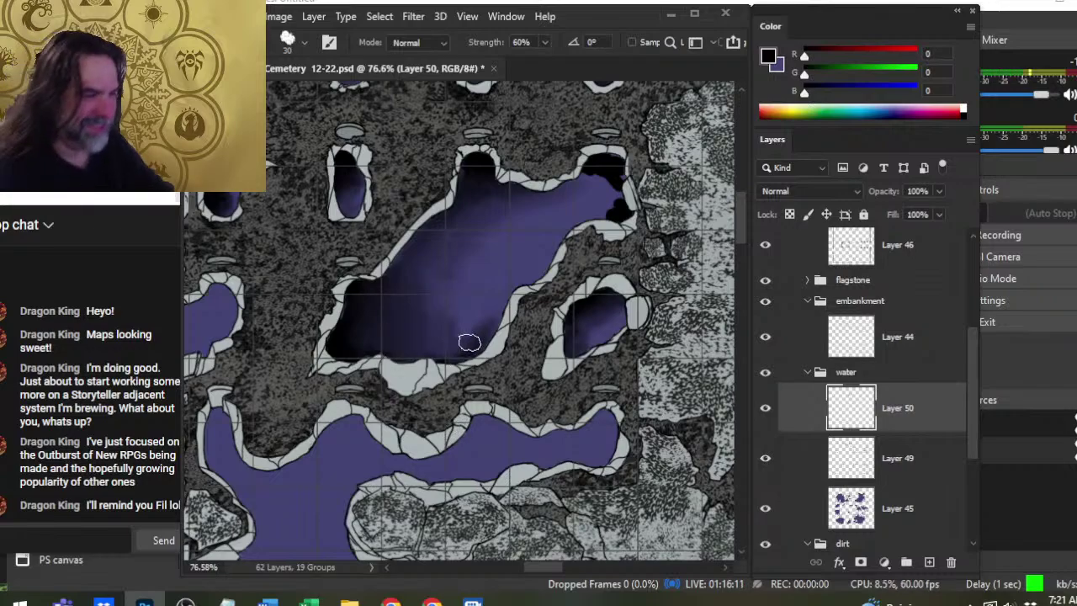
{"action": "mouse_move", "coordinate": [457, 358]}
{"action": "left_mouse_down"}
{"action": "mouse_move", "coordinate": [471, 346]}
{"action": "mouse_move", "coordinate": [460, 330]}
{"action": "left_mouse_up"}
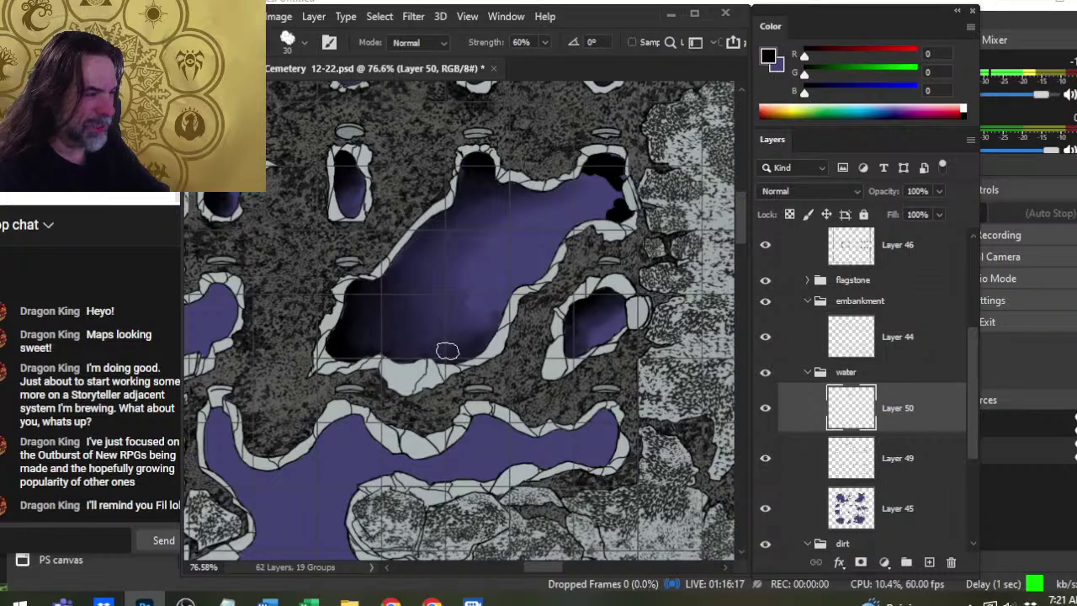
{"action": "mouse_move", "coordinate": [447, 350]}
{"action": "left_mouse_down"}
{"action": "mouse_move", "coordinate": [474, 345]}
{"action": "mouse_move", "coordinate": [478, 323]}
{"action": "mouse_move", "coordinate": [481, 341]}
{"action": "mouse_move", "coordinate": [443, 354]}
{"action": "left_mouse_up"}
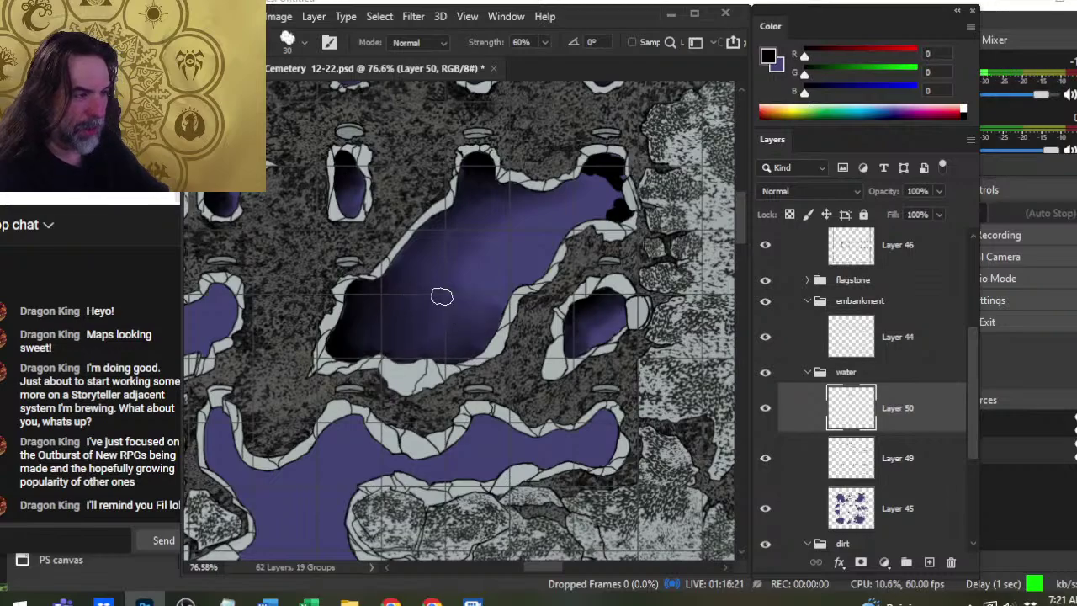
{"action": "mouse_move", "coordinate": [441, 297]}
{"action": "left_mouse_down"}
{"action": "mouse_move", "coordinate": [469, 328]}
{"action": "mouse_move", "coordinate": [428, 324]}
{"action": "mouse_move", "coordinate": [434, 315]}
{"action": "mouse_move", "coordinate": [478, 319]}
{"action": "mouse_move", "coordinate": [447, 356]}
{"action": "mouse_move", "coordinate": [426, 321]}
{"action": "mouse_move", "coordinate": [478, 293]}
{"action": "mouse_move", "coordinate": [464, 338]}
{"action": "left_mouse_up"}
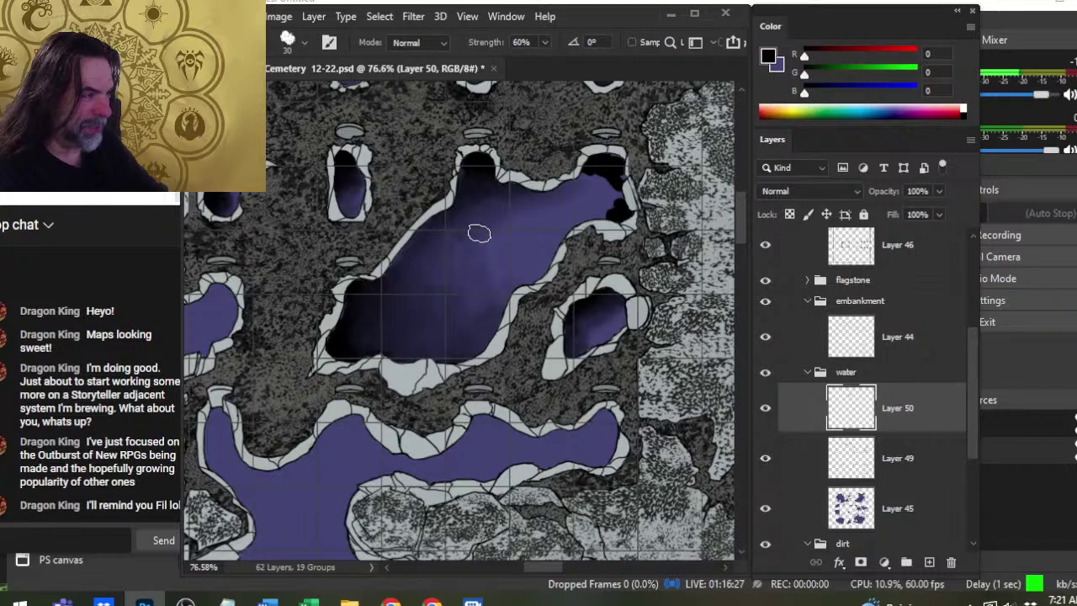
{"action": "mouse_move", "coordinate": [607, 176]}
{"action": "left_mouse_down"}
{"action": "mouse_move", "coordinate": [612, 162]}
{"action": "mouse_move", "coordinate": [605, 180]}
{"action": "mouse_move", "coordinate": [609, 171]}
{"action": "mouse_move", "coordinate": [615, 205]}
{"action": "mouse_move", "coordinate": [594, 209]}
{"action": "mouse_move", "coordinate": [607, 198]}
{"action": "left_mouse_up"}
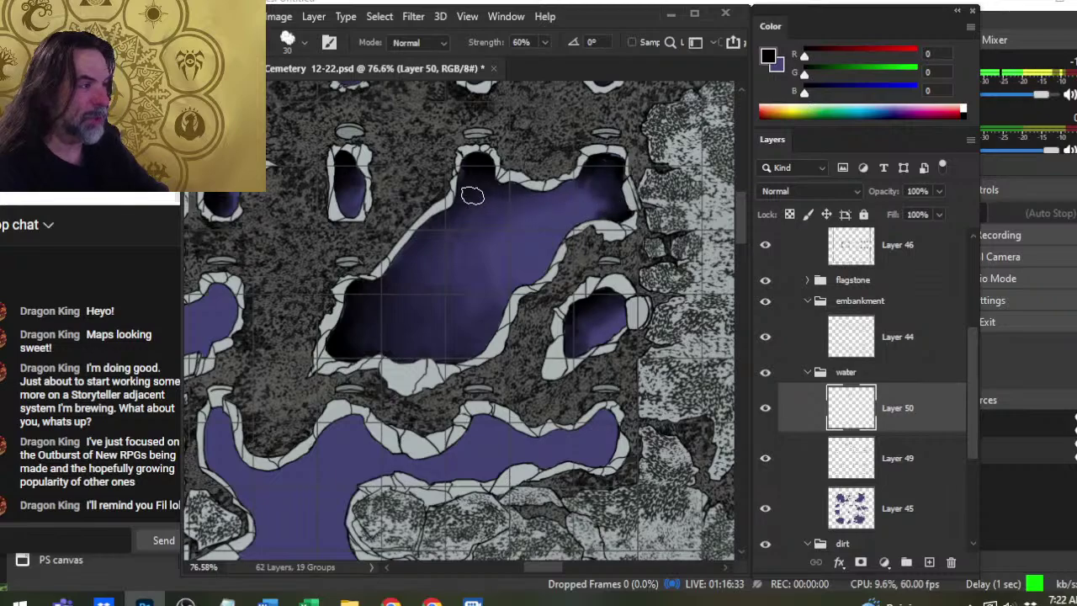
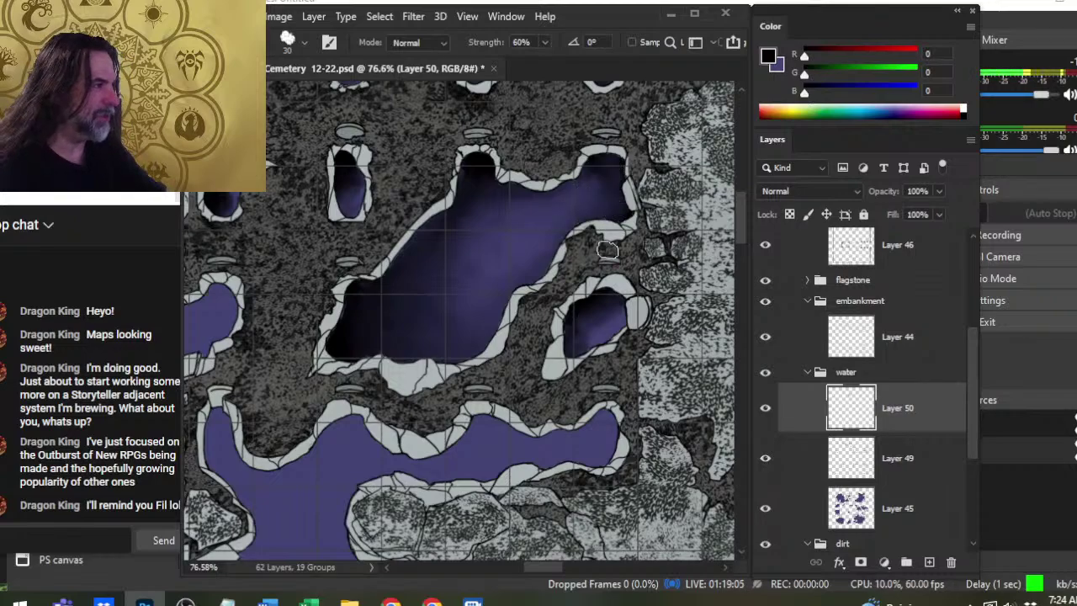
{"action": "mouse_move", "coordinate": [596, 160]}
{"action": "left_mouse_down"}
{"action": "mouse_move", "coordinate": [550, 249]}
{"action": "mouse_move", "coordinate": [597, 200]}
{"action": "mouse_move", "coordinate": [587, 203]}
{"action": "mouse_move", "coordinate": [600, 169]}
{"action": "mouse_move", "coordinate": [579, 196]}
{"action": "mouse_move", "coordinate": [599, 185]}
{"action": "mouse_move", "coordinate": [602, 212]}
{"action": "mouse_move", "coordinate": [604, 178]}
{"action": "mouse_move", "coordinate": [583, 215]}
{"action": "mouse_move", "coordinate": [582, 196]}
{"action": "mouse_move", "coordinate": [605, 171]}
{"action": "mouse_move", "coordinate": [592, 209]}
{"action": "left_mouse_up"}
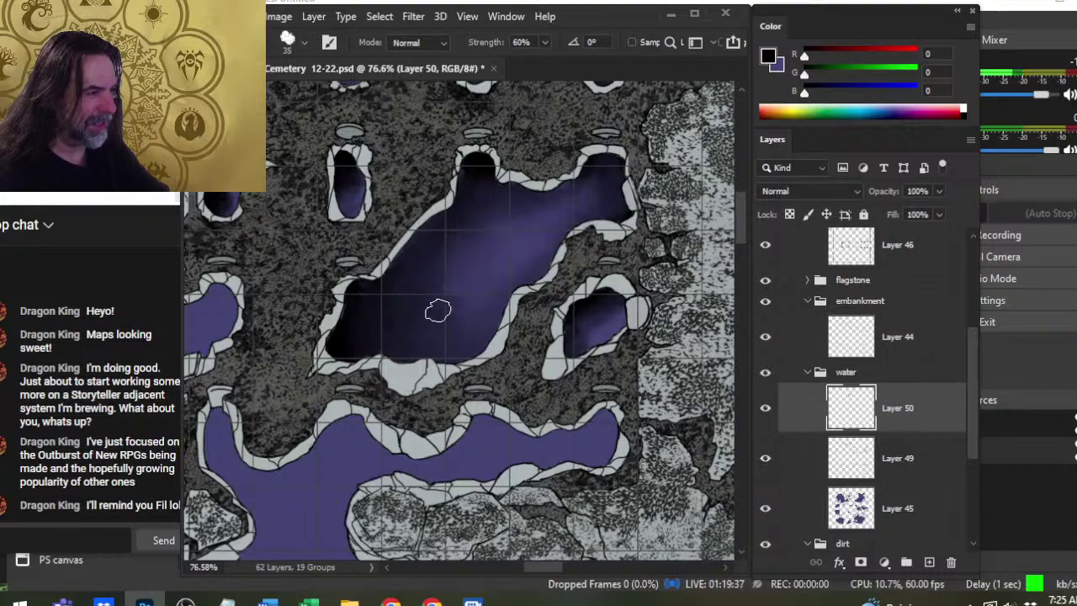
{"action": "key", "text": "3"}
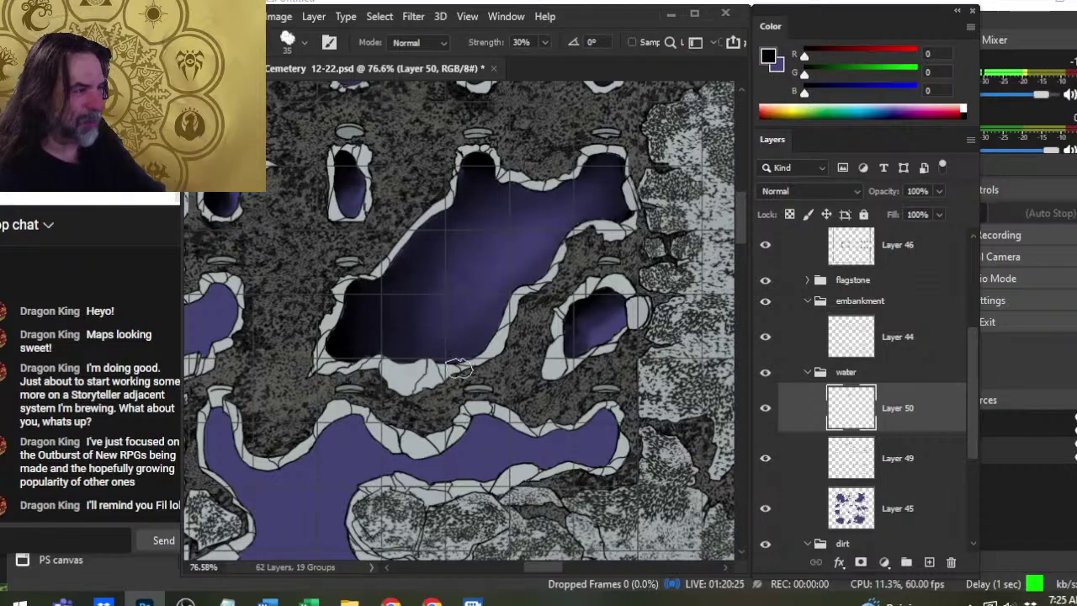
Examine the remaining flat purple pools and the small flooded patches among the stonework elsewhere on the cemetery map.
{"action": "key", "text": "z"}
{"action": "left_click_drag", "start_coordinate": [603, 316], "coordinate": [530, 401]}
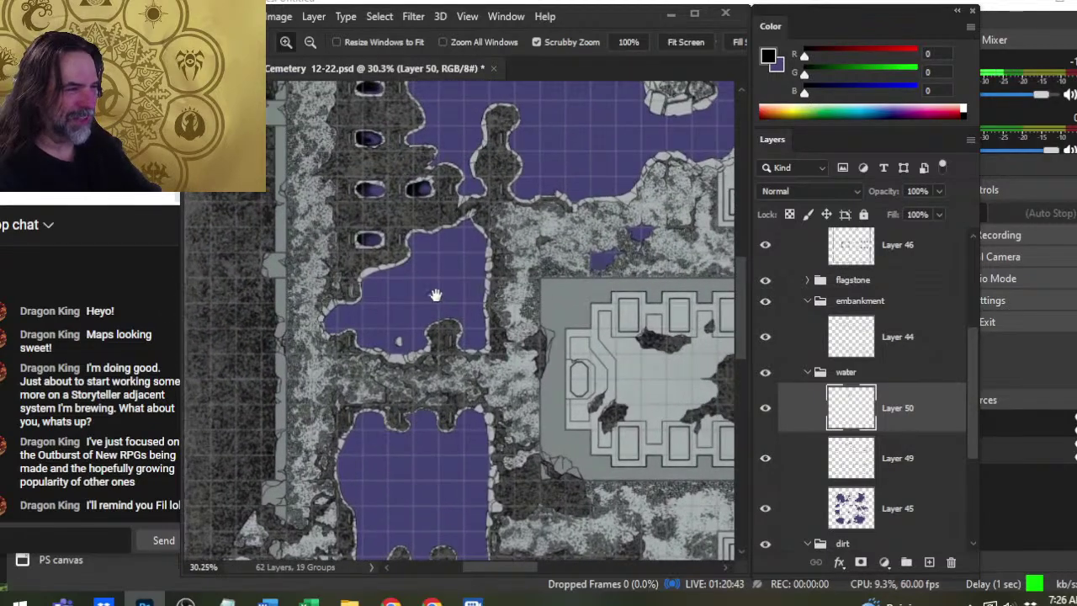
{"action": "left_click_drag", "start_coordinate": [492, 263], "coordinate": [461, 336]}
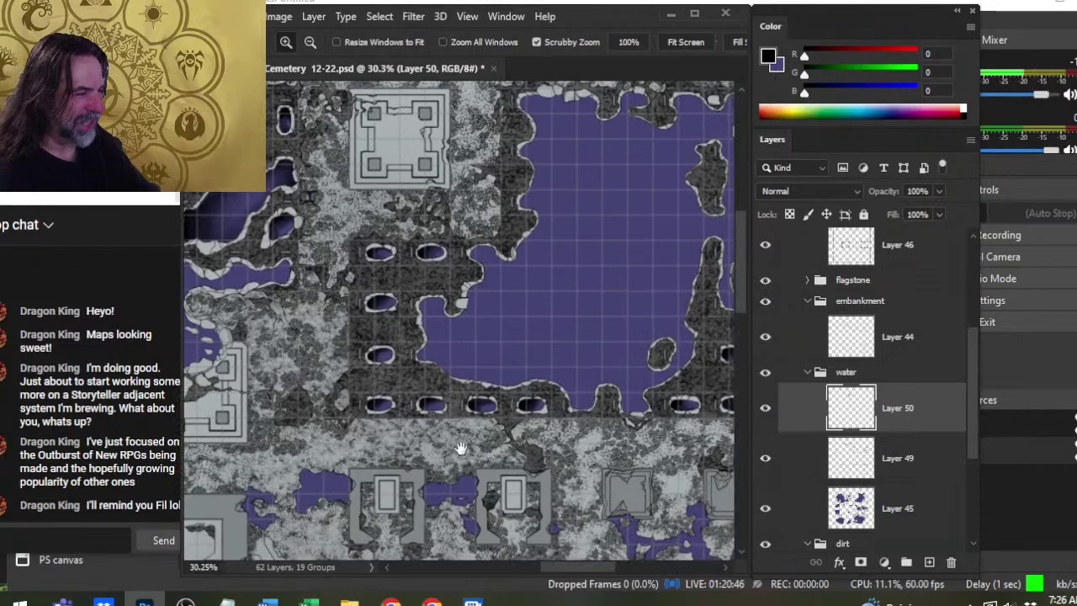
{"action": "left_click_drag", "start_coordinate": [461, 448], "coordinate": [620, 229]}
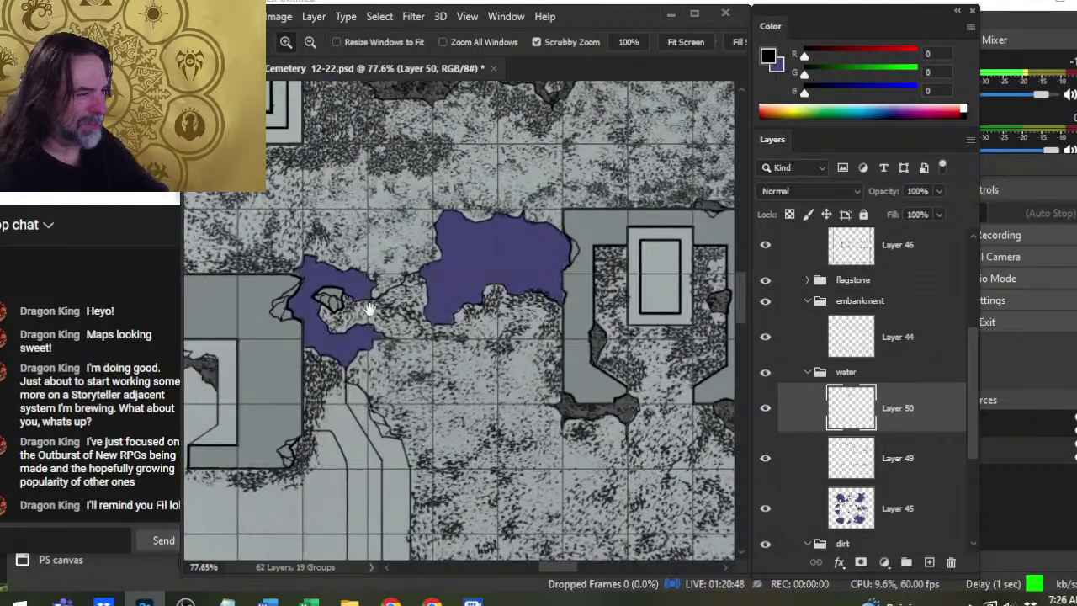
{"action": "left_click_drag", "start_coordinate": [369, 309], "coordinate": [764, 354]}
{"action": "left_click_drag", "start_coordinate": [607, 311], "coordinate": [729, 368]}
{"action": "left_click_drag", "start_coordinate": [418, 308], "coordinate": [654, 396]}
{"action": "left_click_drag", "start_coordinate": [499, 447], "coordinate": [527, 466]}
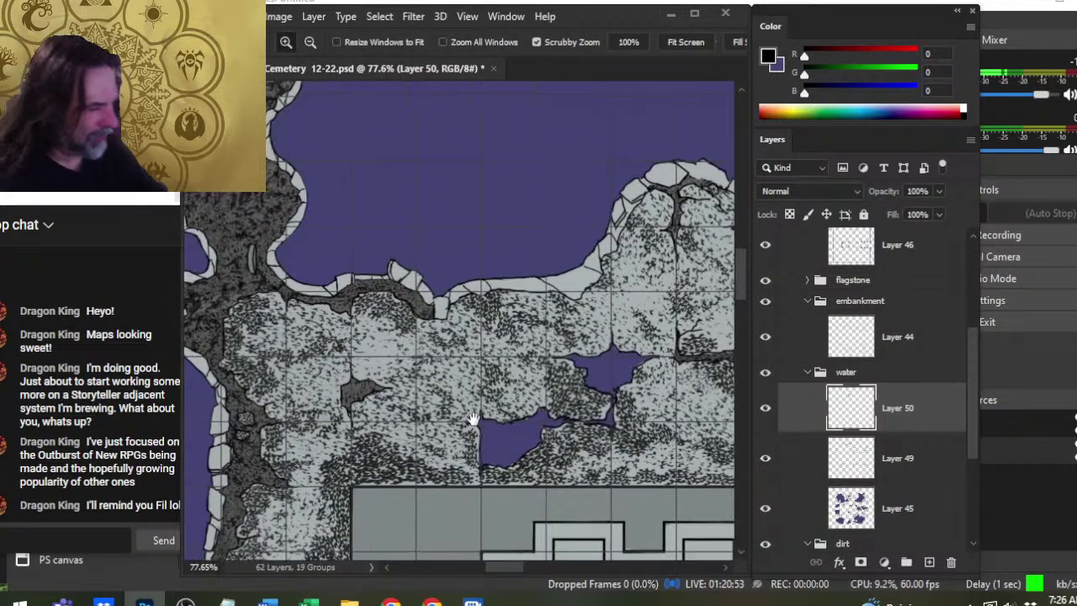
Paint black into the upper small flooded patch's left corner on Layer 50 and smudge it into the water at 30% strength.
{"action": "left_click_drag", "start_coordinate": [580, 421], "coordinate": [441, 382]}
{"action": "key", "text": "b"}
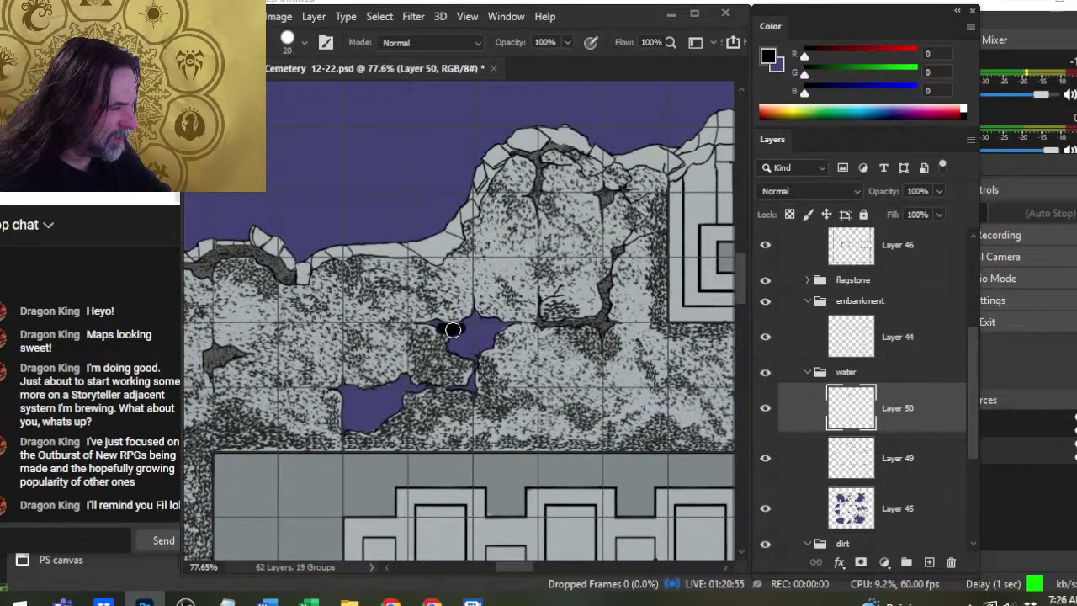
{"action": "key", "text": "r"}
{"action": "mouse_move", "coordinate": [453, 330]}
{"action": "left_mouse_down"}
{"action": "mouse_move", "coordinate": [468, 327]}
{"action": "mouse_move", "coordinate": [450, 337]}
{"action": "left_mouse_up"}
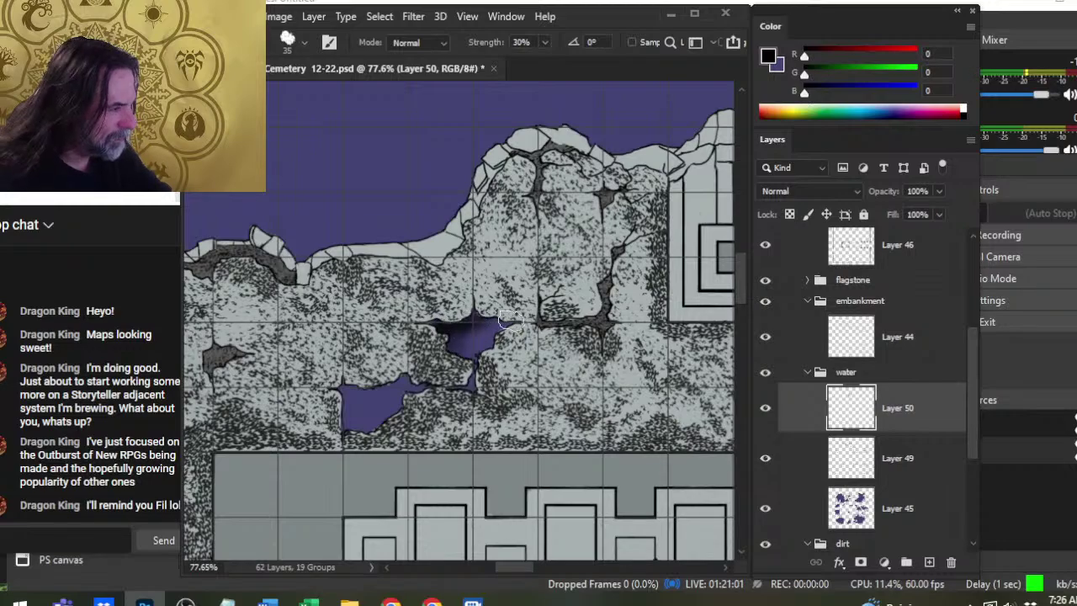
Paint black along the lower flooded patch's left edge, smudge it inward at 30% strength, and soften the upper patch's shading.
{"action": "key", "text": "b"}
{"action": "mouse_move", "coordinate": [360, 394]}
{"action": "left_mouse_down"}
{"action": "mouse_move", "coordinate": [351, 390]}
{"action": "mouse_move", "coordinate": [370, 397]}
{"action": "mouse_move", "coordinate": [356, 393]}
{"action": "mouse_move", "coordinate": [358, 402]}
{"action": "mouse_move", "coordinate": [375, 394]}
{"action": "mouse_move", "coordinate": [357, 416]}
{"action": "mouse_move", "coordinate": [383, 388]}
{"action": "mouse_move", "coordinate": [390, 410]}
{"action": "mouse_move", "coordinate": [365, 414]}
{"action": "left_mouse_up"}
{"action": "key", "text": "r"}
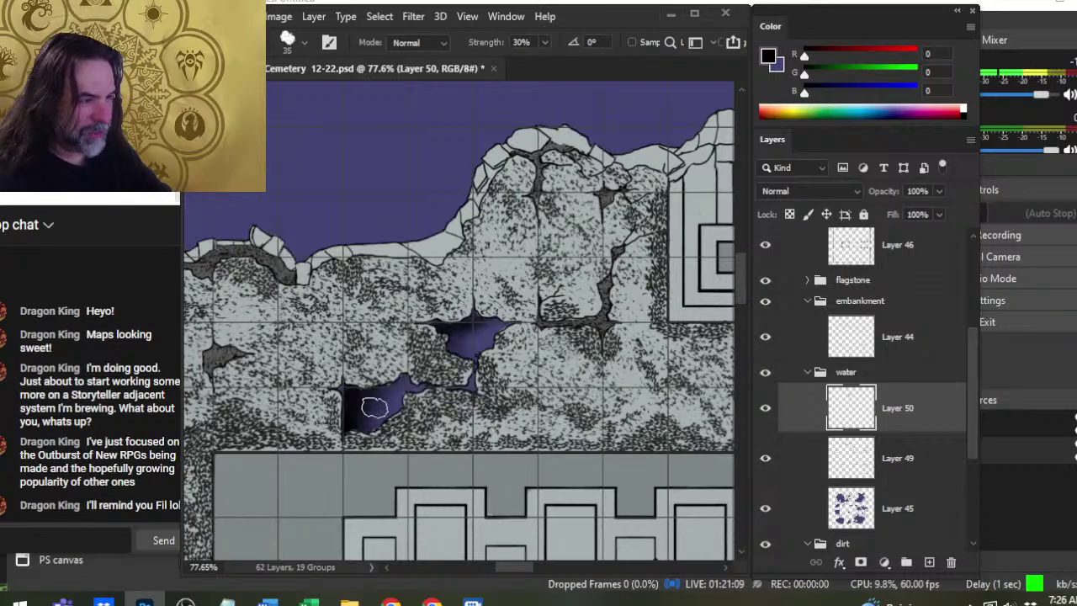
{"action": "mouse_move", "coordinate": [461, 342]}
{"action": "left_mouse_down"}
{"action": "mouse_move", "coordinate": [456, 374]}
{"action": "mouse_move", "coordinate": [464, 336]}
{"action": "mouse_move", "coordinate": [478, 388]}
{"action": "mouse_move", "coordinate": [481, 330]}
{"action": "mouse_move", "coordinate": [501, 355]}
{"action": "mouse_move", "coordinate": [467, 341]}
{"action": "mouse_move", "coordinate": [502, 343]}
{"action": "mouse_move", "coordinate": [467, 337]}
{"action": "mouse_move", "coordinate": [518, 331]}
{"action": "mouse_move", "coordinate": [474, 332]}
{"action": "mouse_move", "coordinate": [511, 331]}
{"action": "mouse_move", "coordinate": [477, 338]}
{"action": "mouse_move", "coordinate": [486, 359]}
{"action": "mouse_move", "coordinate": [467, 362]}
{"action": "mouse_move", "coordinate": [503, 328]}
{"action": "mouse_move", "coordinate": [459, 325]}
{"action": "left_mouse_up"}
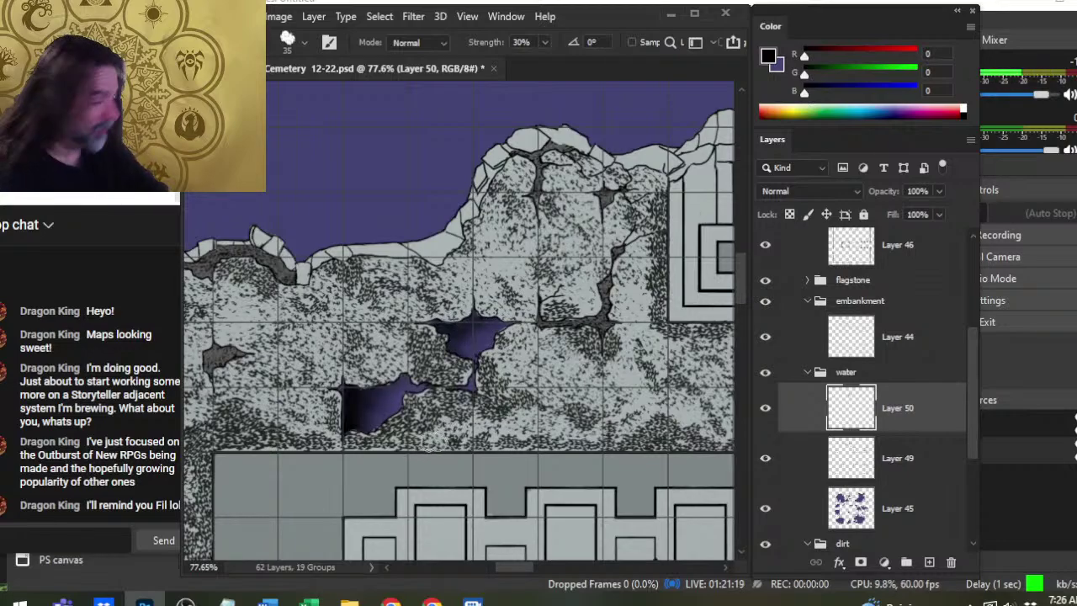
Check embankment Layer 44 and flagstone Layers 40, 47 and 48 around the flooded patches with the Eraser reduced to 20 px.
{"action": "left_click", "coordinate": [897, 337]}
{"action": "key", "text": "b"}
{"action": "scroll", "coordinate": [353, 404], "scroll_direction": "up", "scroll_amount": 5}
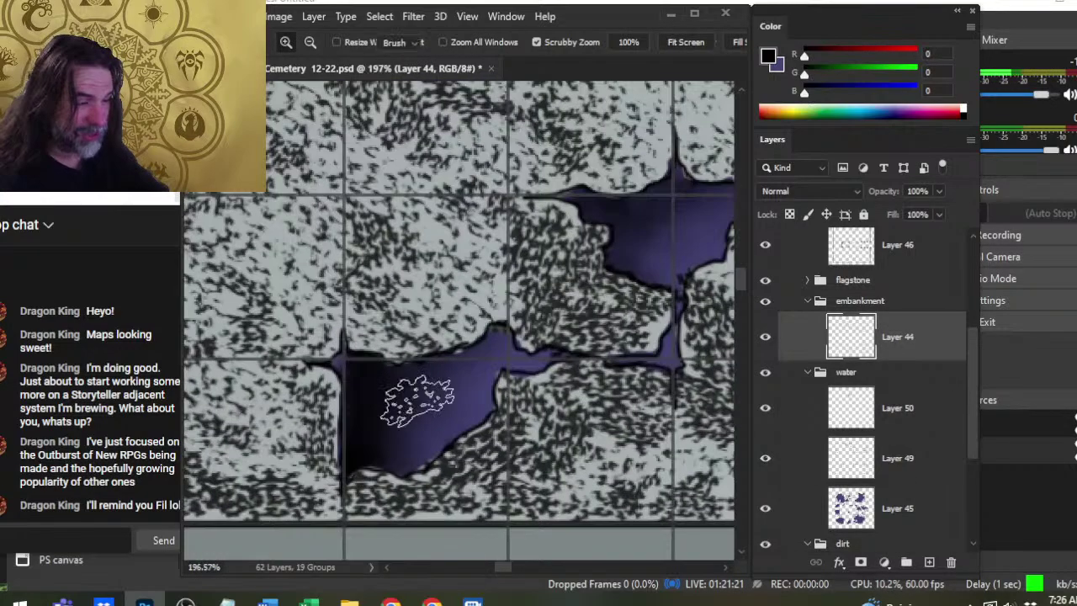
{"action": "key", "text": "bracketleft"}
{"action": "key", "text": "bracketleft"}
{"action": "key", "text": "bracketleft"}
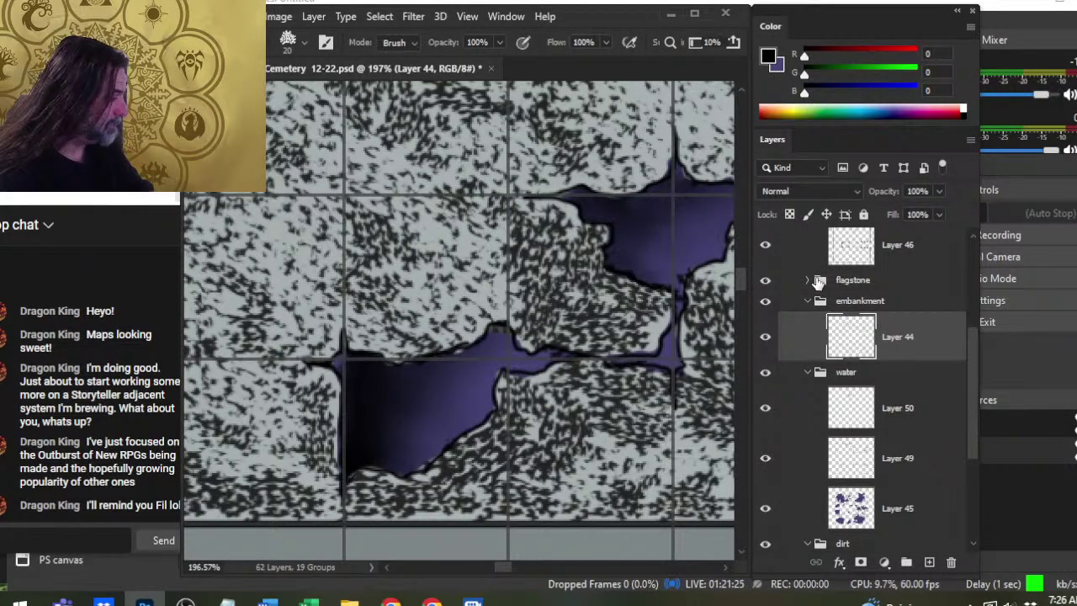
{"action": "left_click", "coordinate": [809, 302]}
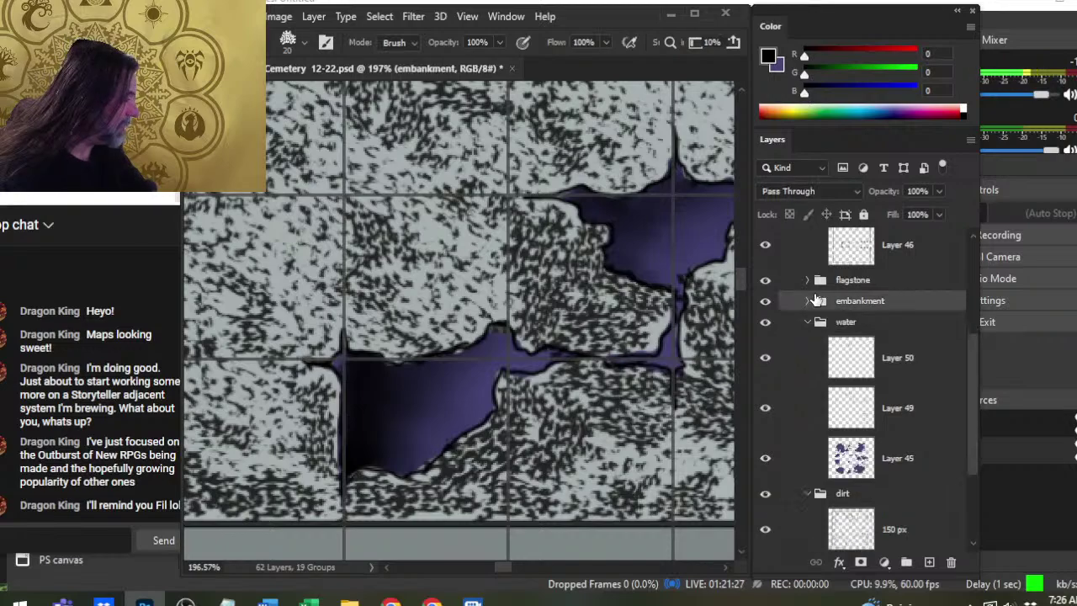
{"action": "left_click", "coordinate": [807, 279]}
{"action": "left_click", "coordinate": [897, 416]}
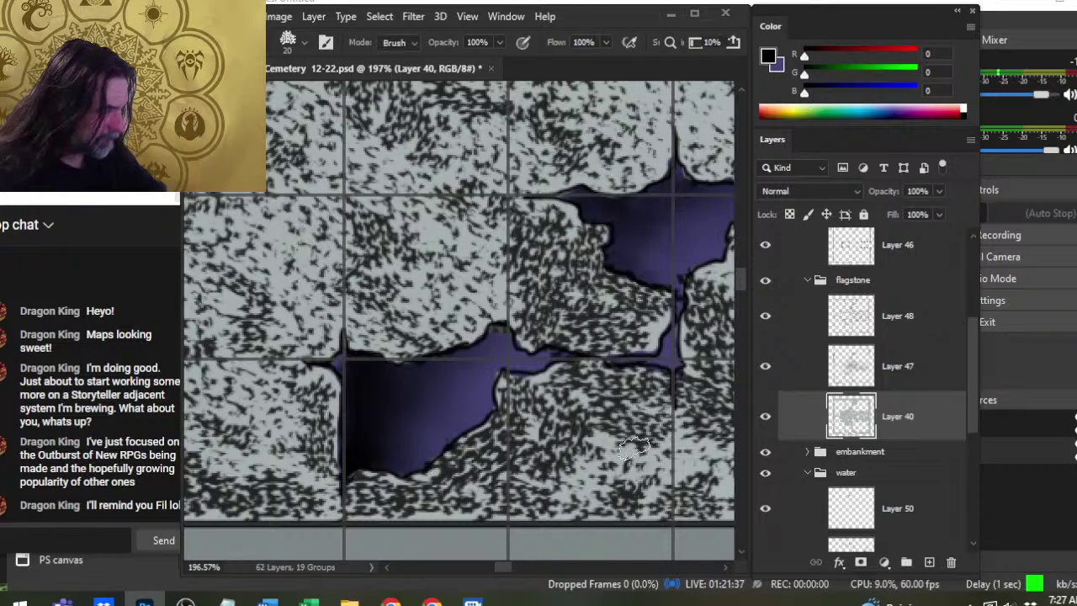
{"action": "left_click", "coordinate": [928, 371]}
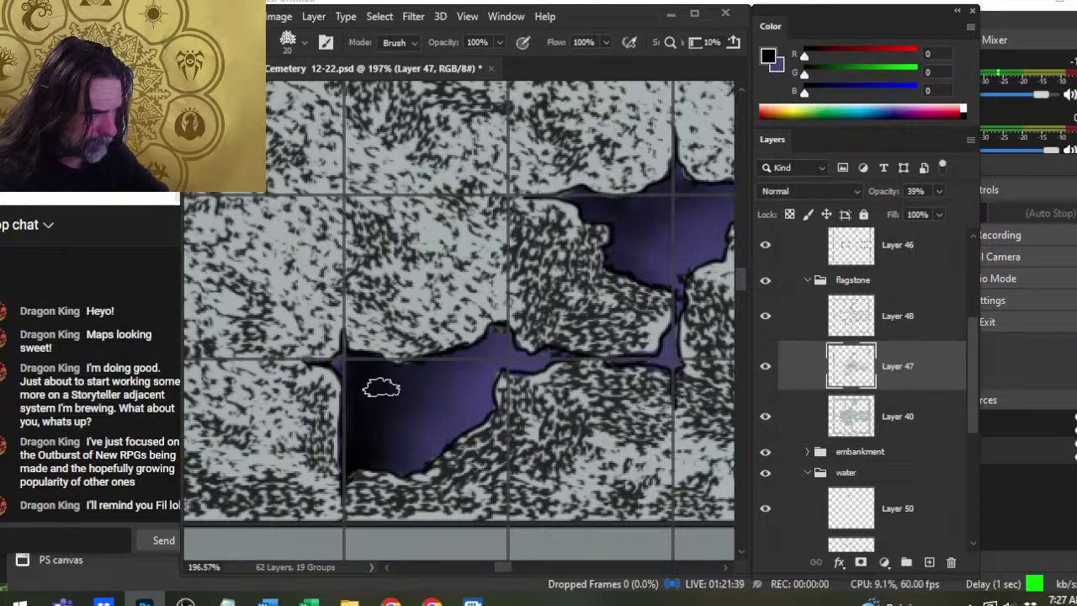
{"action": "left_click", "coordinate": [942, 326]}
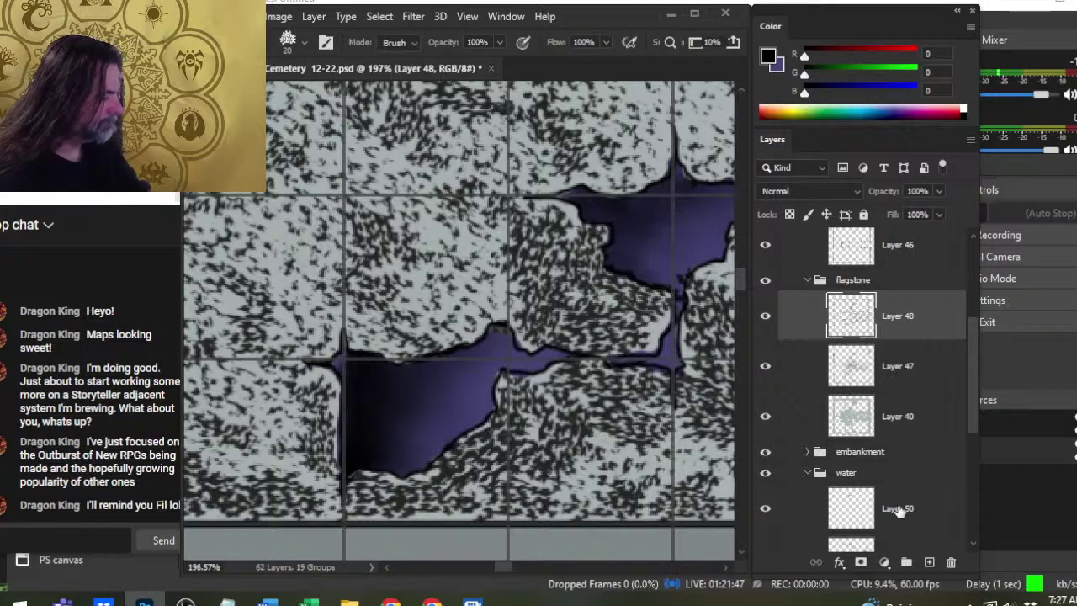
Smudge the black on Layer 50 into the lower flooded patch's upper-left corner at 30% strength.
{"action": "left_click", "coordinate": [898, 508]}
{"action": "key", "text": "r"}
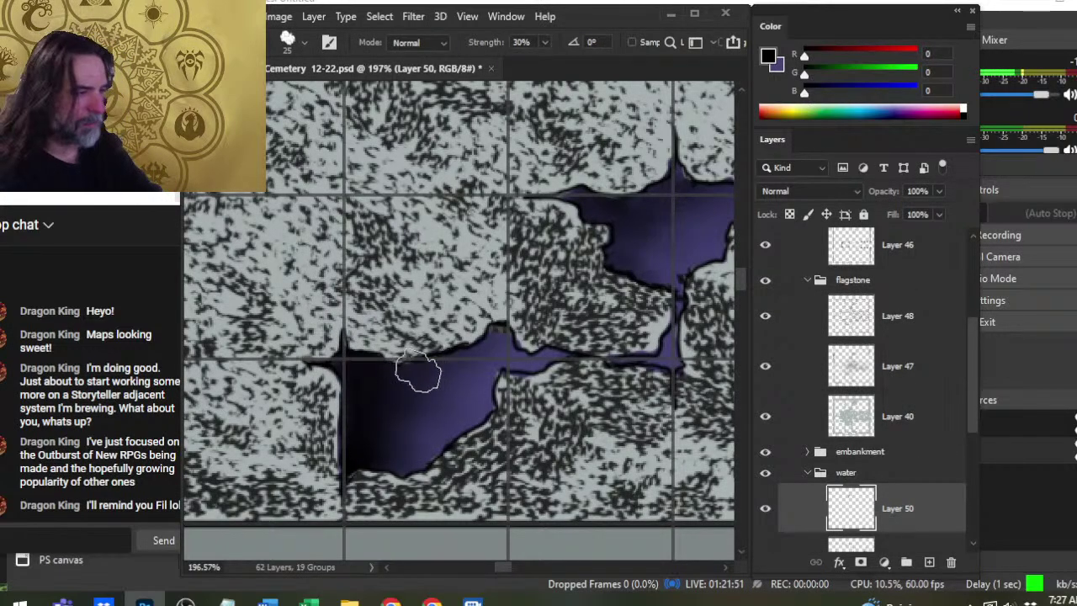
{"action": "left_click", "coordinate": [743, 414]}
Examine the lower patch's upper tip up close, checking flagstone Layers 40, 48 and 47 for the grey fragment by toggling layer visibility.
{"action": "left_click", "coordinate": [898, 422]}
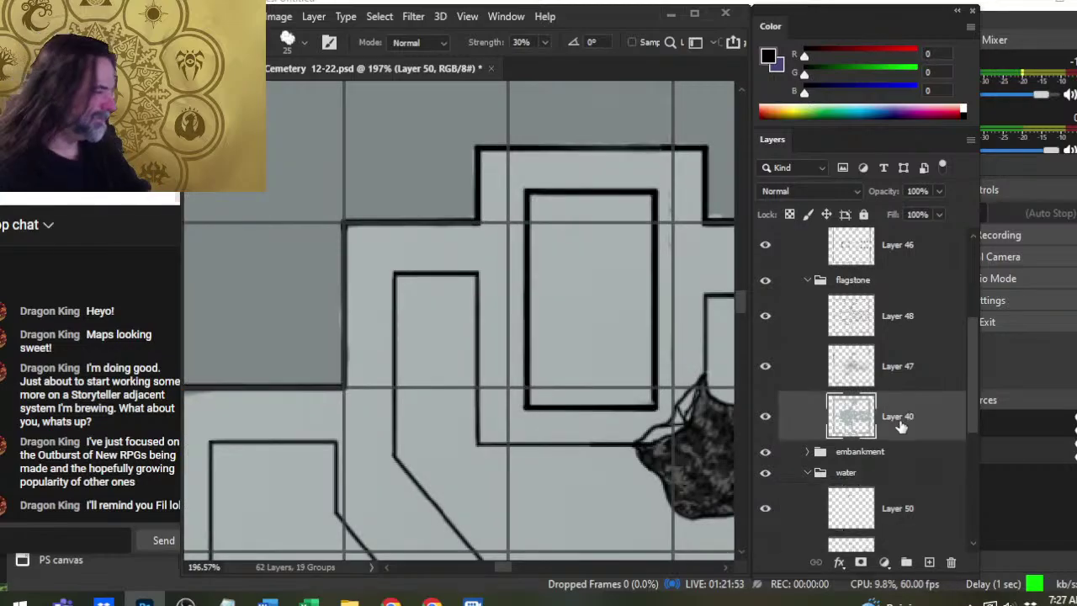
{"action": "key", "text": "z"}
{"action": "left_click_drag", "start_coordinate": [595, 420], "coordinate": [521, 421]}
{"action": "left_click_drag", "start_coordinate": [541, 421], "coordinate": [216, 410]}
{"action": "mouse_move", "coordinate": [224, 223]}
{"action": "left_mouse_down"}
{"action": "mouse_move", "coordinate": [287, 239]}
{"action": "mouse_move", "coordinate": [564, 368]}
{"action": "mouse_move", "coordinate": [580, 363]}
{"action": "left_mouse_up"}
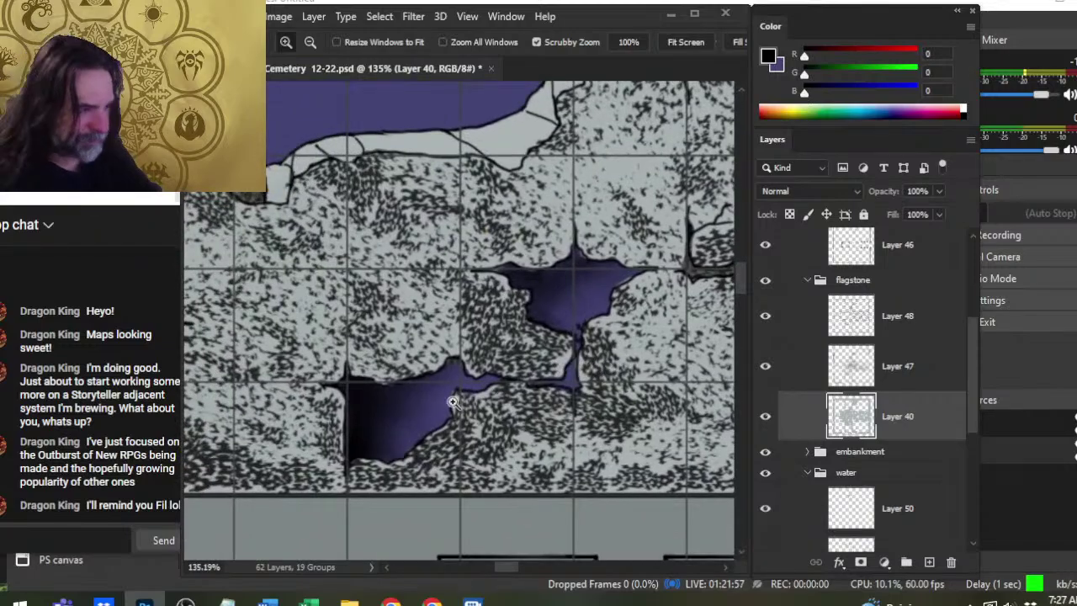
{"action": "left_click_drag", "start_coordinate": [391, 399], "coordinate": [456, 403]}
{"action": "key", "text": "e"}
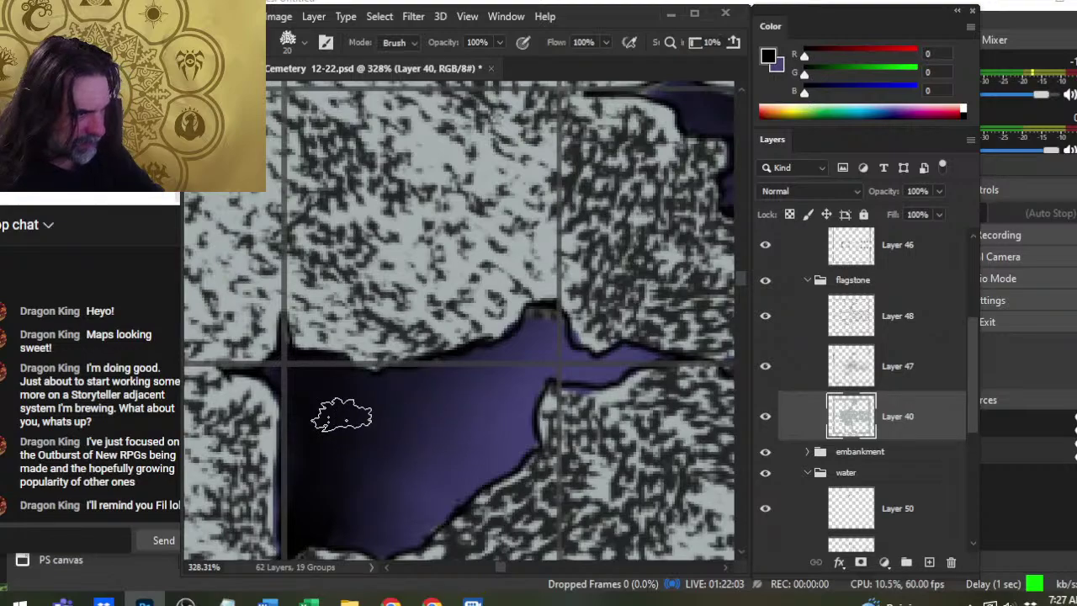
{"action": "left_click", "coordinate": [892, 318]}
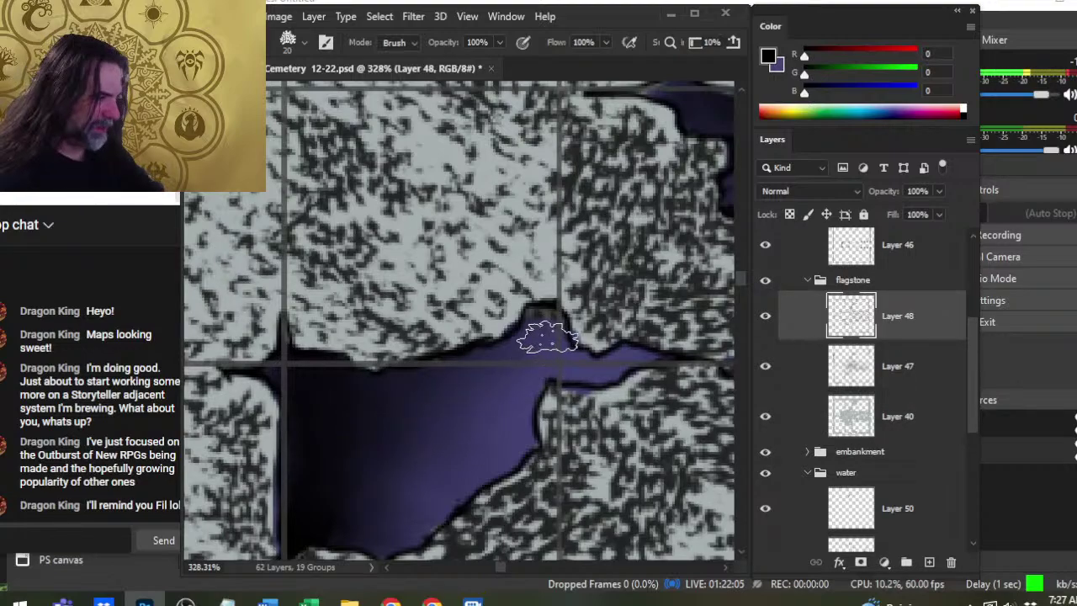
{"action": "left_click", "coordinate": [770, 325]}
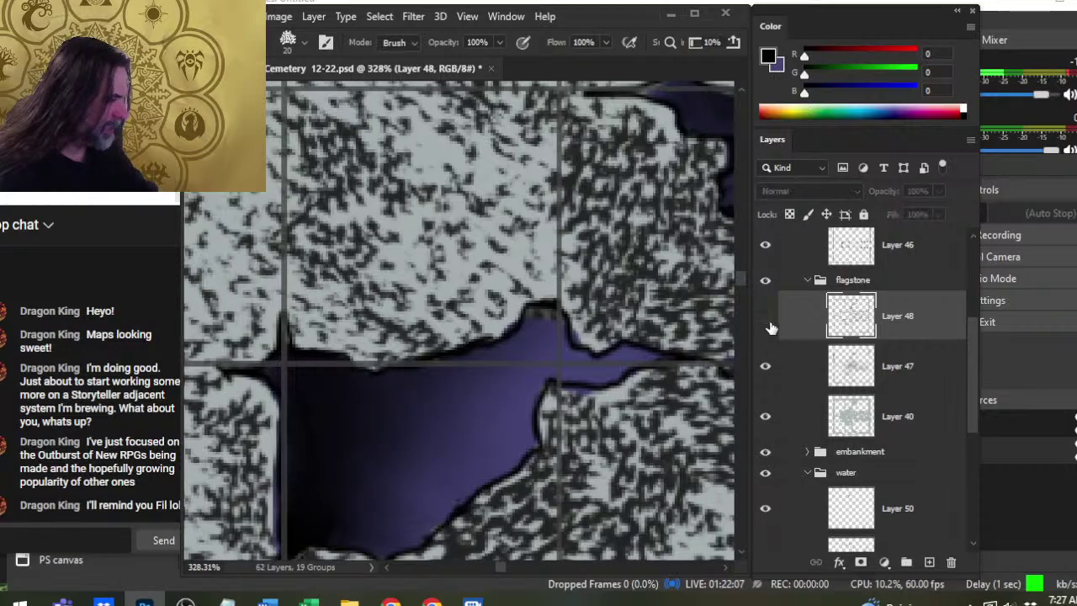
{"action": "left_click", "coordinate": [766, 318]}
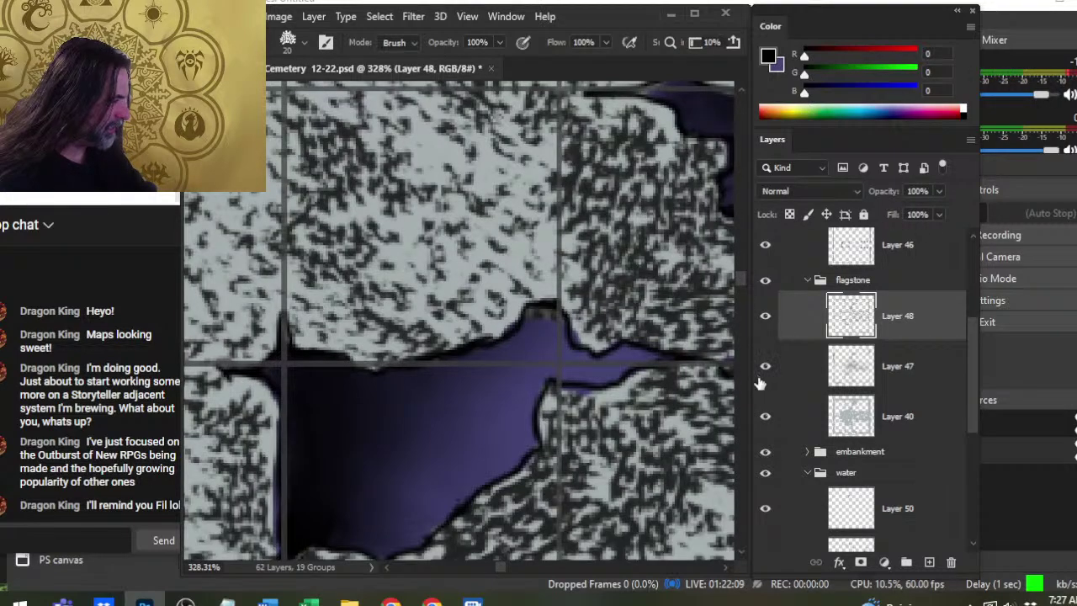
{"action": "left_click", "coordinate": [765, 371]}
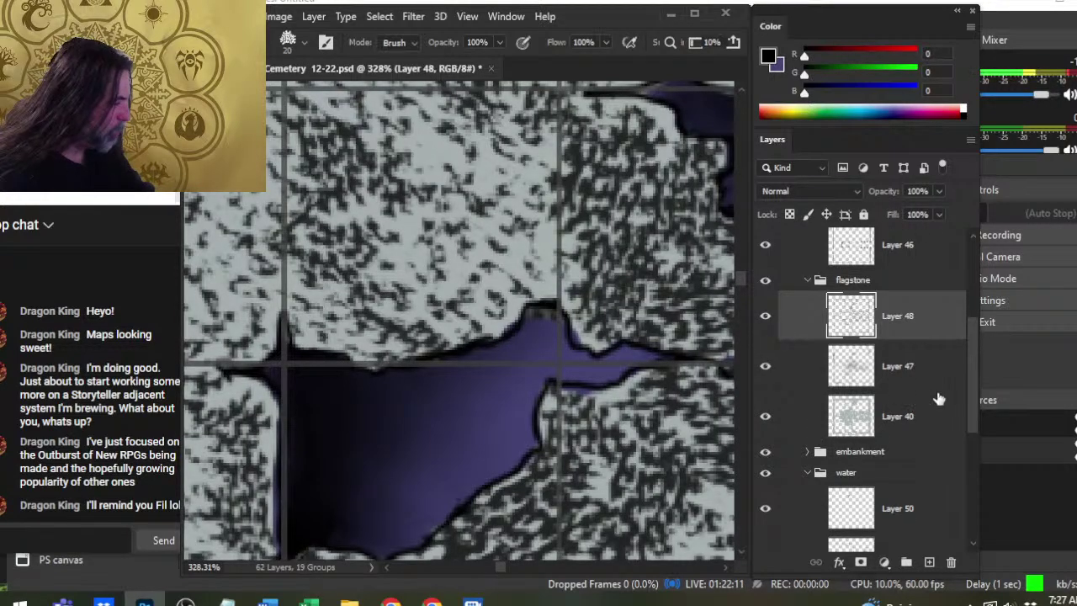
Erase the grey dirt fragment at the lower patch's upper tip from Layer 43 in the dirt group.
{"action": "left_click_drag", "start_coordinate": [970, 403], "coordinate": [963, 470]}
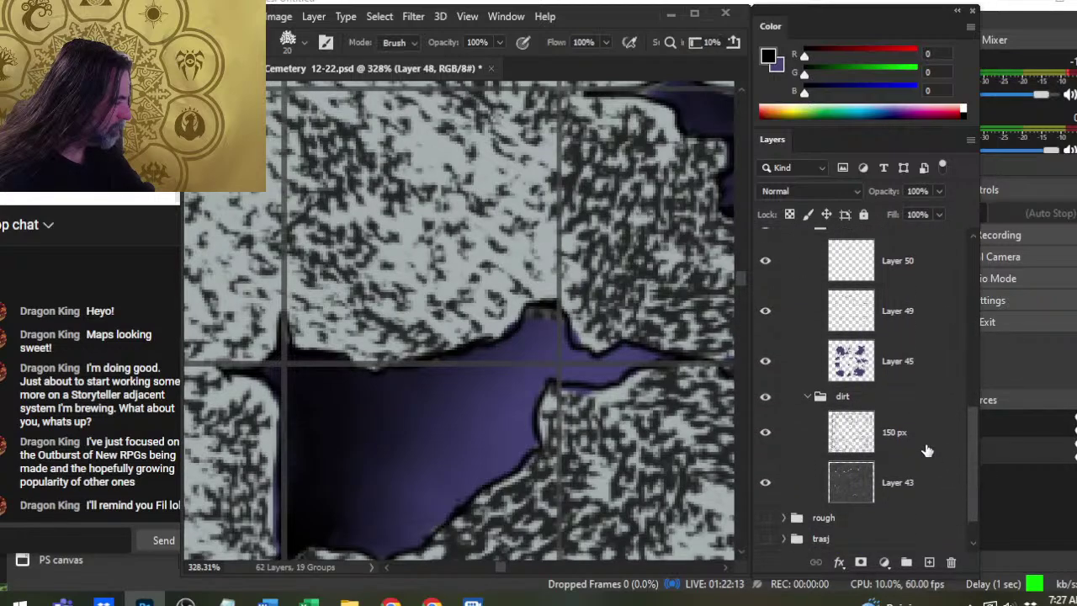
{"action": "left_click", "coordinate": [889, 450]}
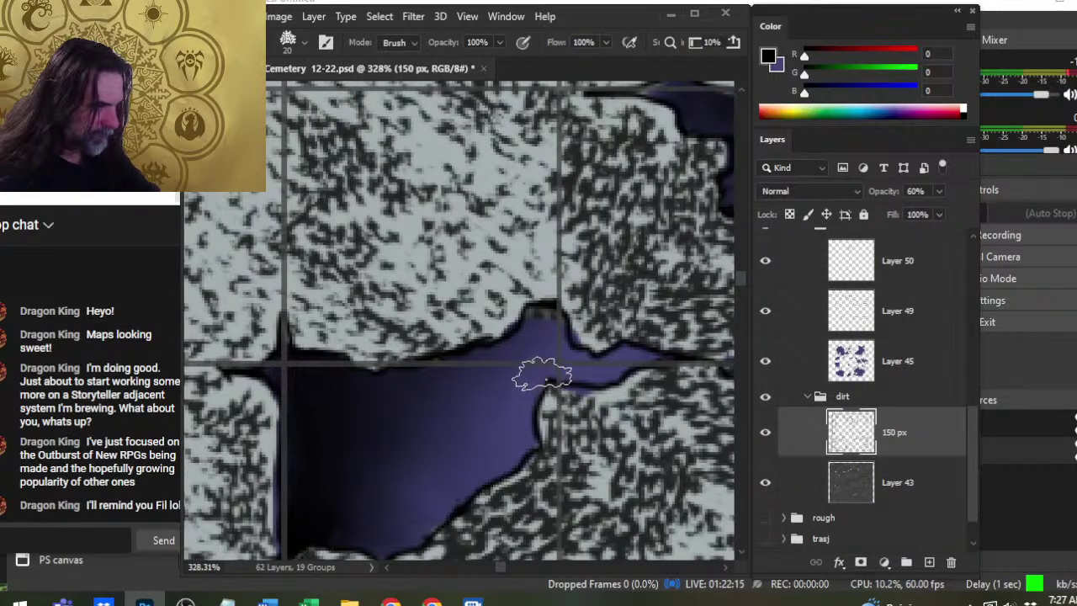
{"action": "left_click", "coordinate": [884, 471]}
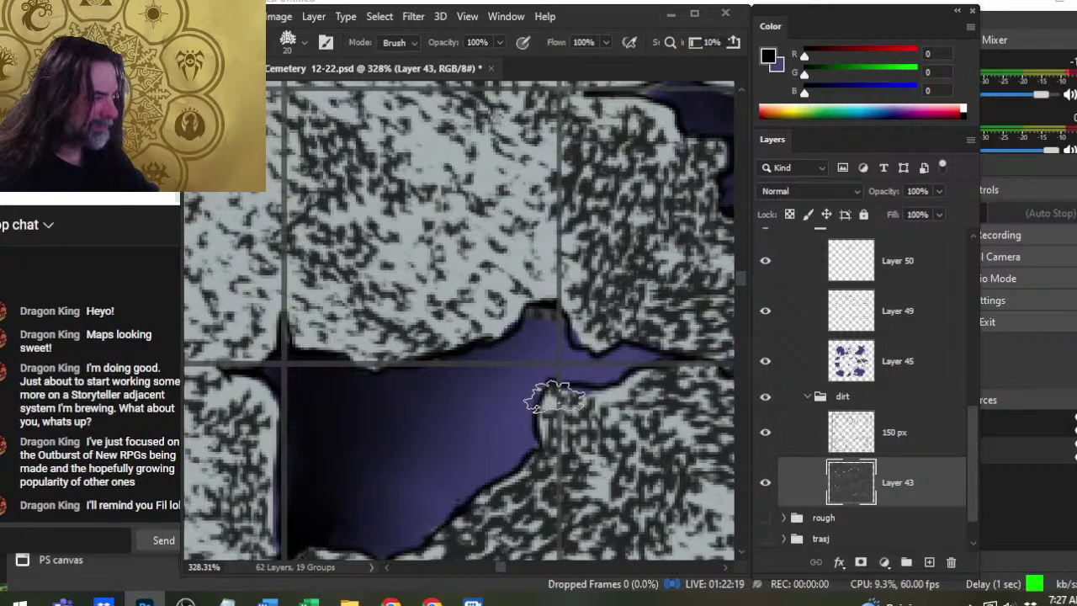
{"action": "left_click_drag", "start_coordinate": [547, 337], "coordinate": [534, 383]}
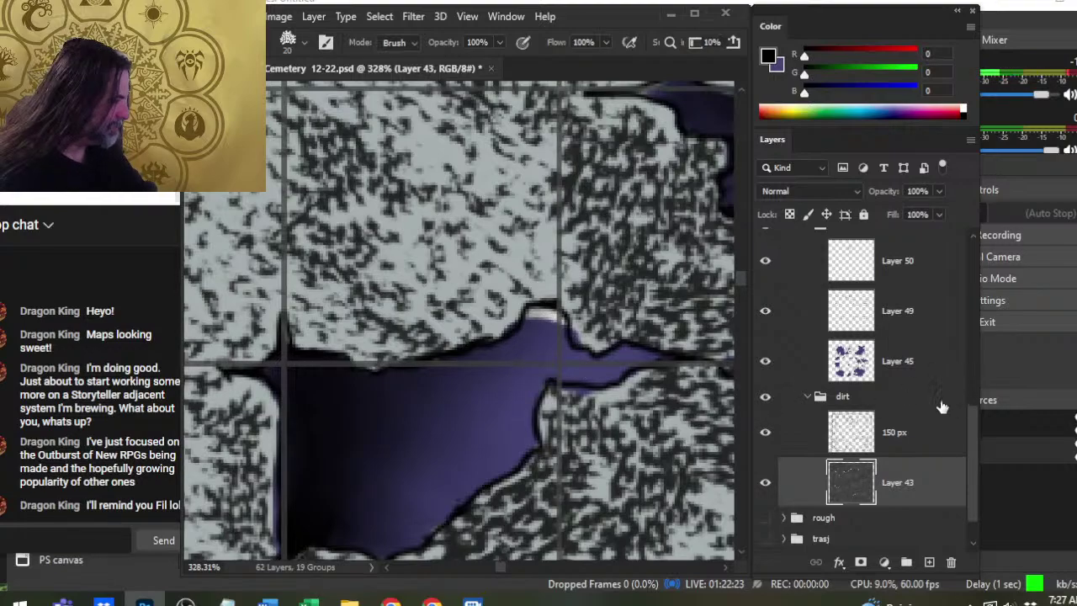
Smudge the purple water on Layer 45 into the erased upper tip at 30% strength, and make Layer 50 active again.
{"action": "left_click", "coordinate": [926, 362]}
{"action": "key", "text": "r"}
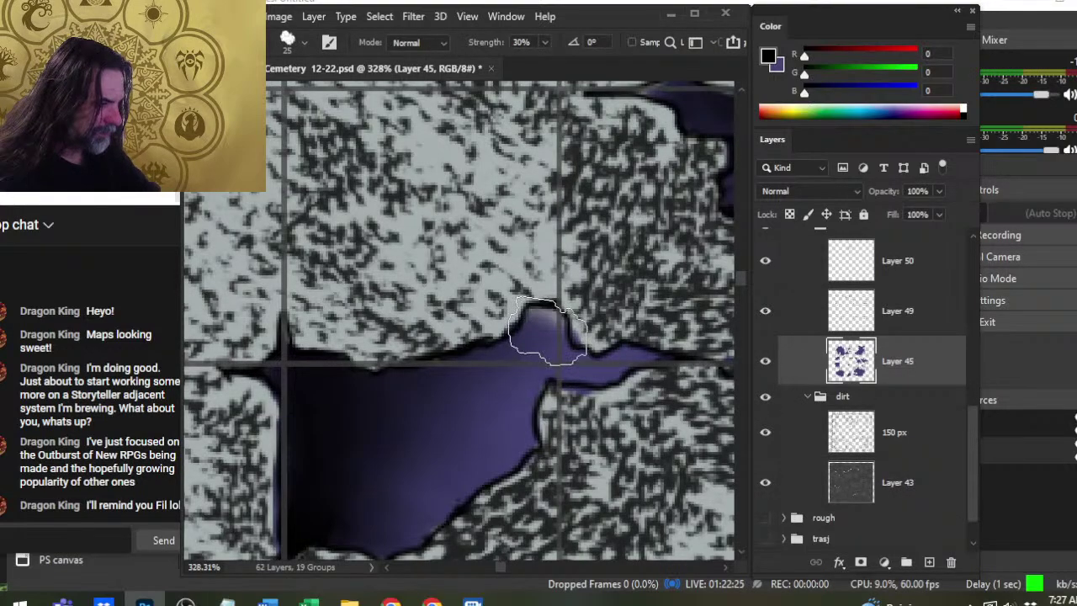
{"action": "mouse_move", "coordinate": [547, 331]}
{"action": "left_mouse_down"}
{"action": "mouse_move", "coordinate": [534, 330]}
{"action": "mouse_move", "coordinate": [564, 294]}
{"action": "mouse_move", "coordinate": [538, 341]}
{"action": "left_mouse_up"}
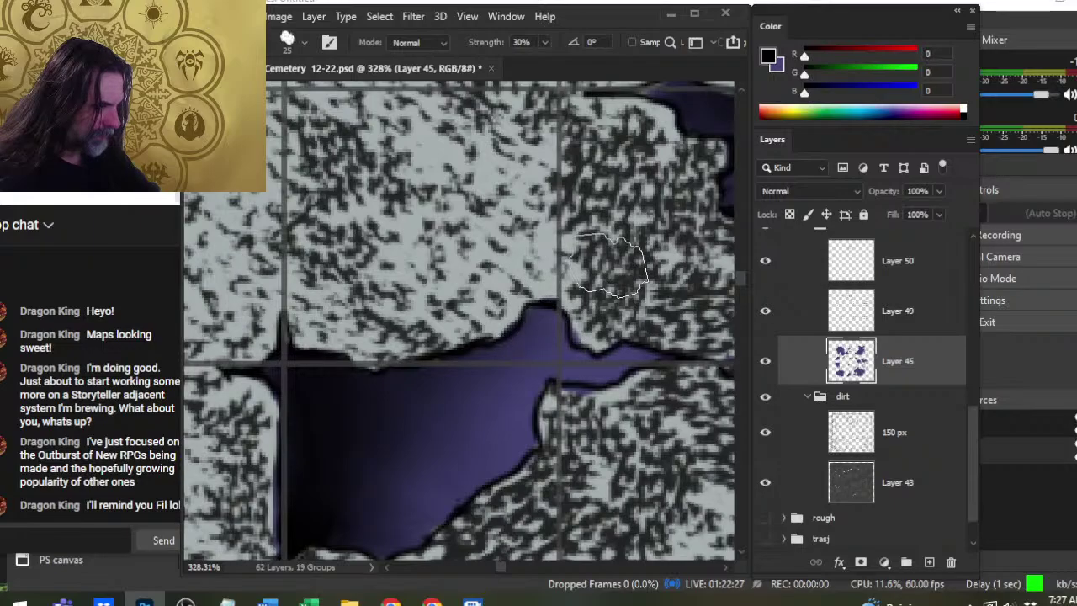
{"action": "left_click", "coordinate": [926, 261]}
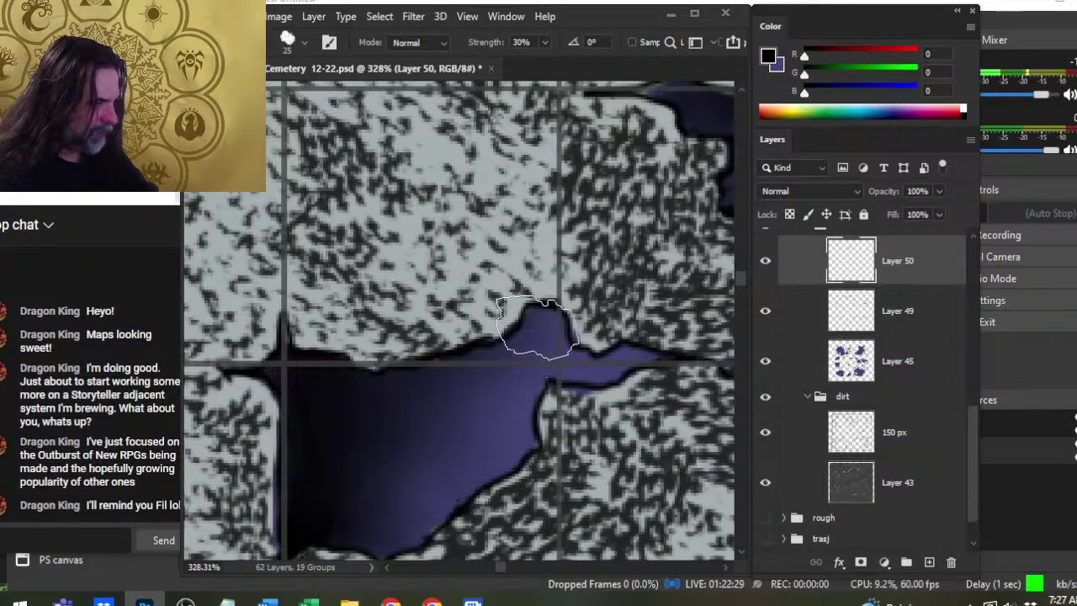
{"action": "key", "text": "z"}
{"action": "left_click_drag", "start_coordinate": [571, 363], "coordinate": [359, 354]}
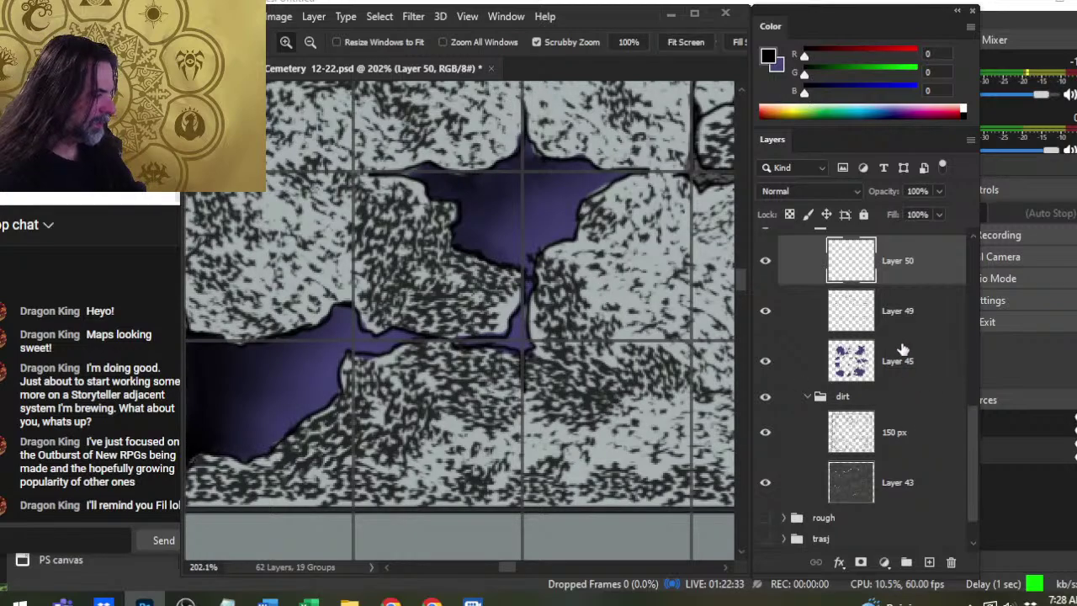
Collapse the dirt group and check flagstone Layer 40 along the upper flooded patch's edge with the Eraser and Smudge tools.
{"action": "left_click", "coordinate": [808, 395]}
{"action": "scroll", "coordinate": [976, 438], "scroll_direction": "up", "scroll_amount": 3}
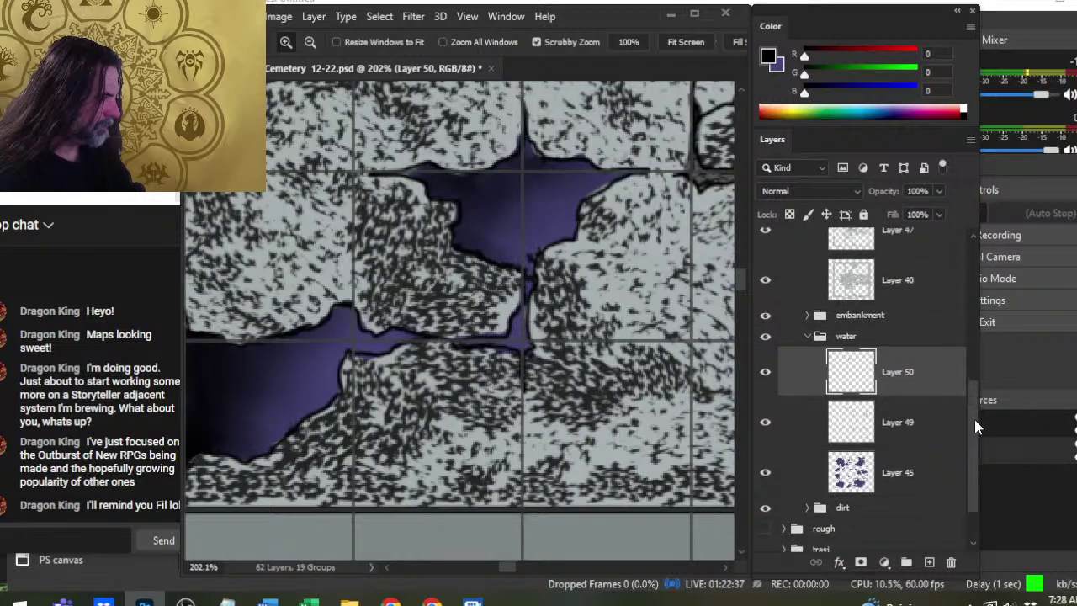
{"action": "left_click", "coordinate": [936, 349]}
{"action": "key", "text": "b"}
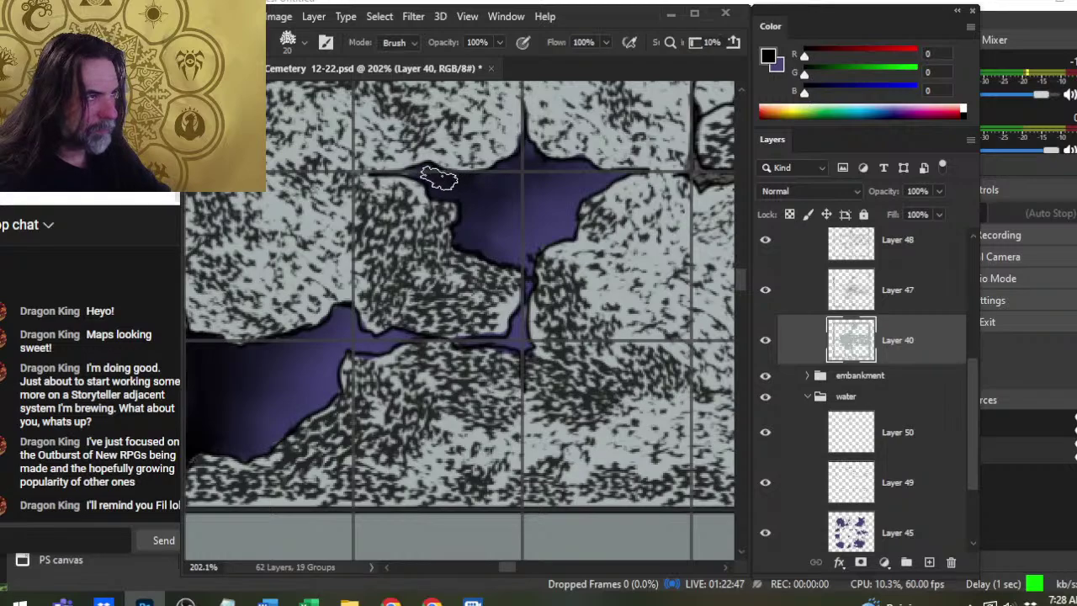
{"action": "key", "text": "r"}
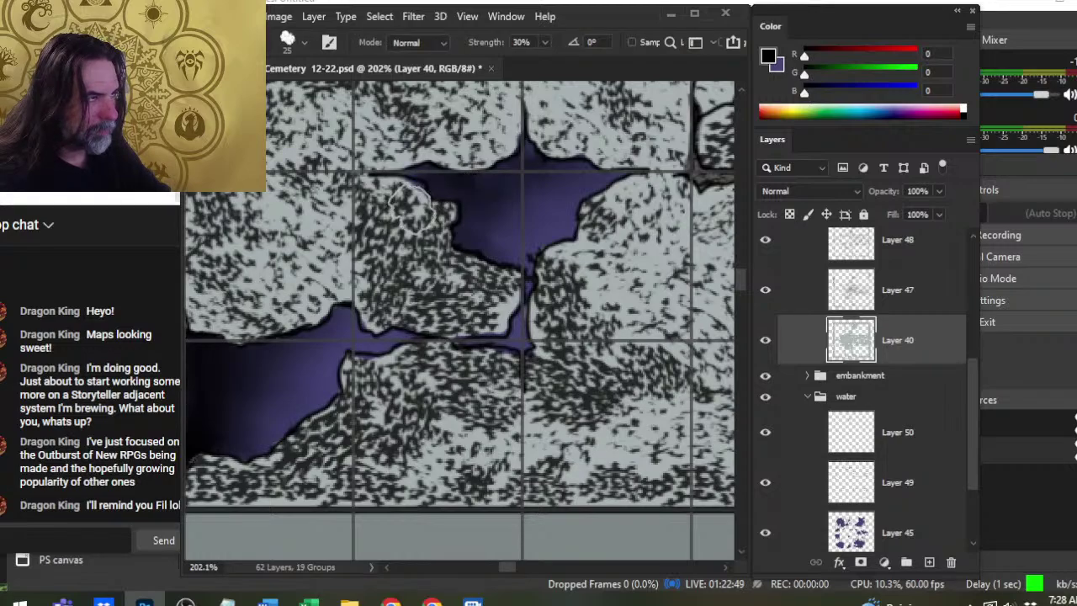
{"action": "key", "text": "b"}
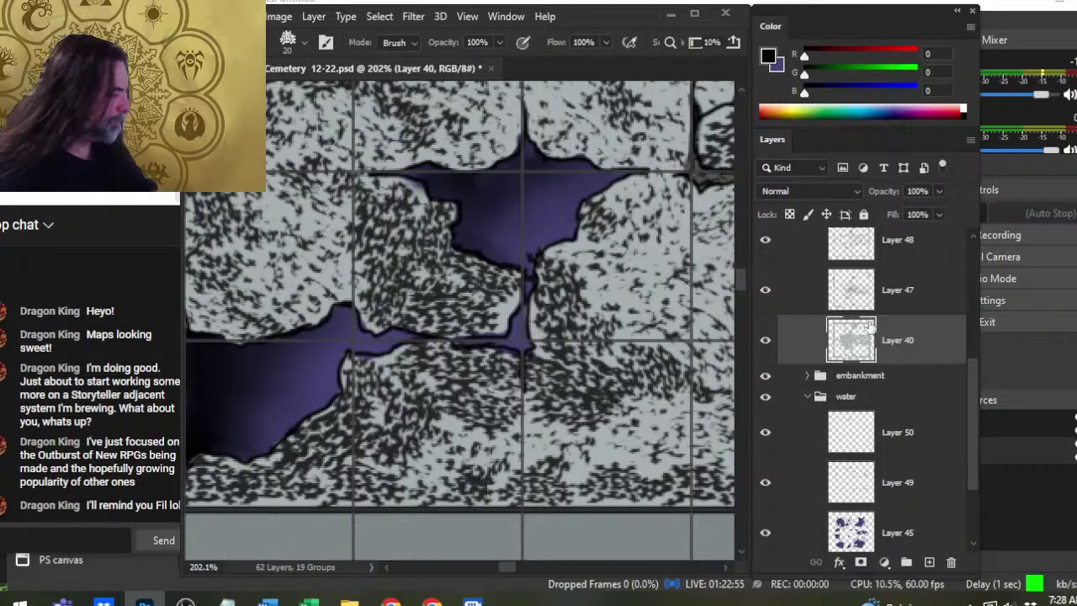
Check the dirt group's 150 px layer, and clean up the upper flooded patch's stone edge on flagstone Layer 48 with the 20 px Eraser.
{"action": "left_click_drag", "start_coordinate": [973, 425], "coordinate": [961, 478]}
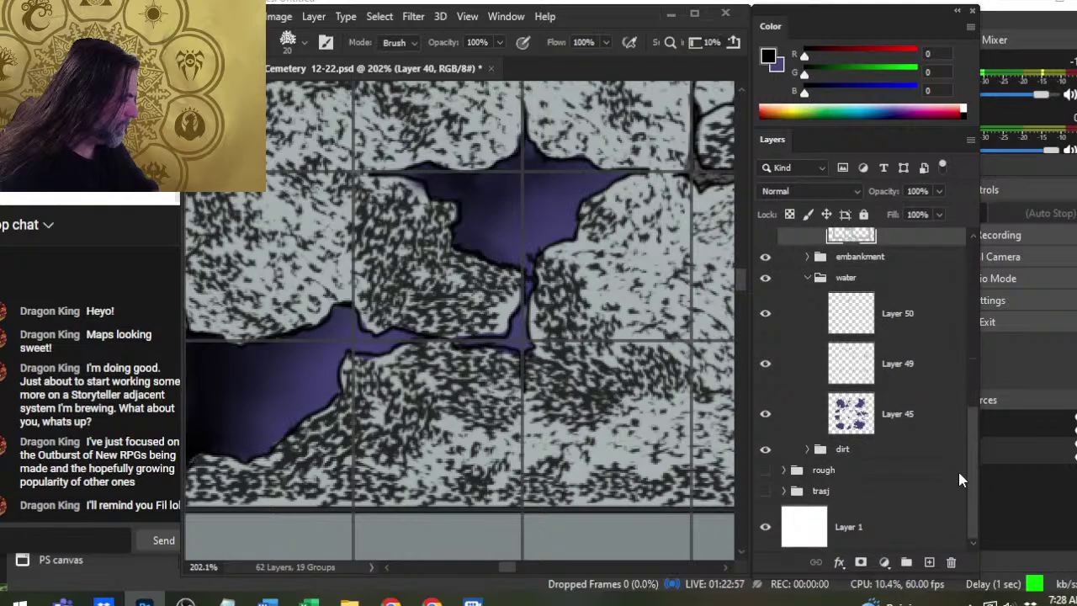
{"action": "left_click", "coordinate": [807, 448]}
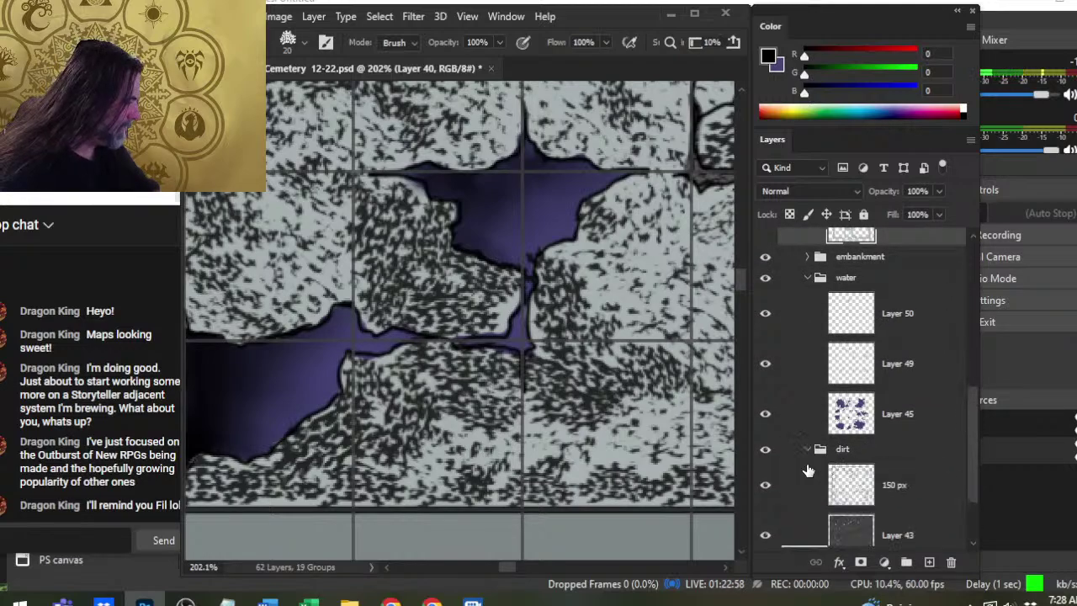
{"action": "left_click", "coordinate": [896, 498]}
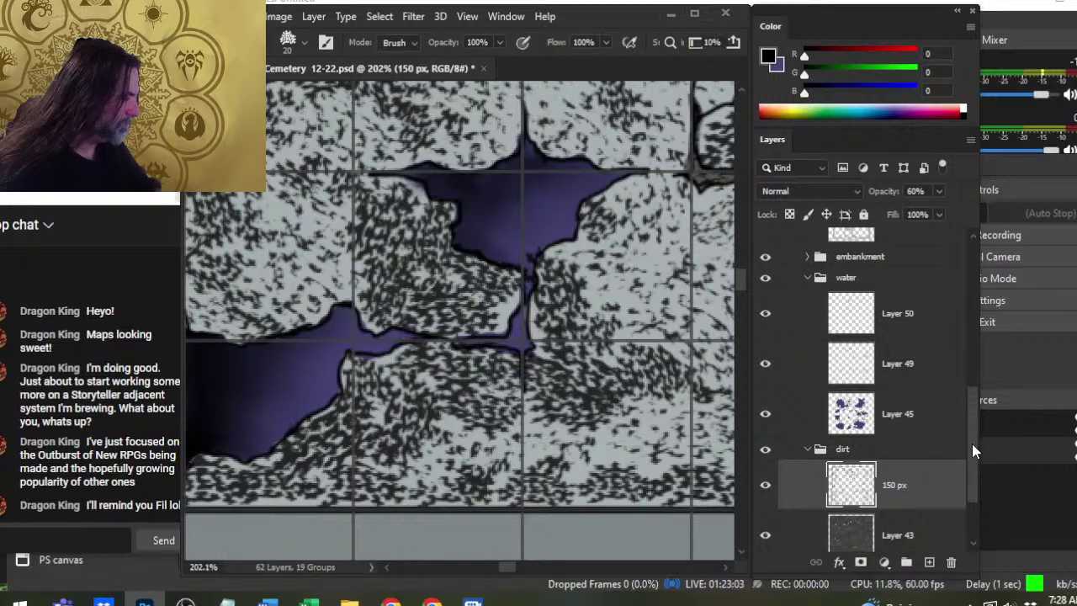
{"action": "left_click_drag", "start_coordinate": [972, 443], "coordinate": [966, 341]}
{"action": "left_click", "coordinate": [925, 320]}
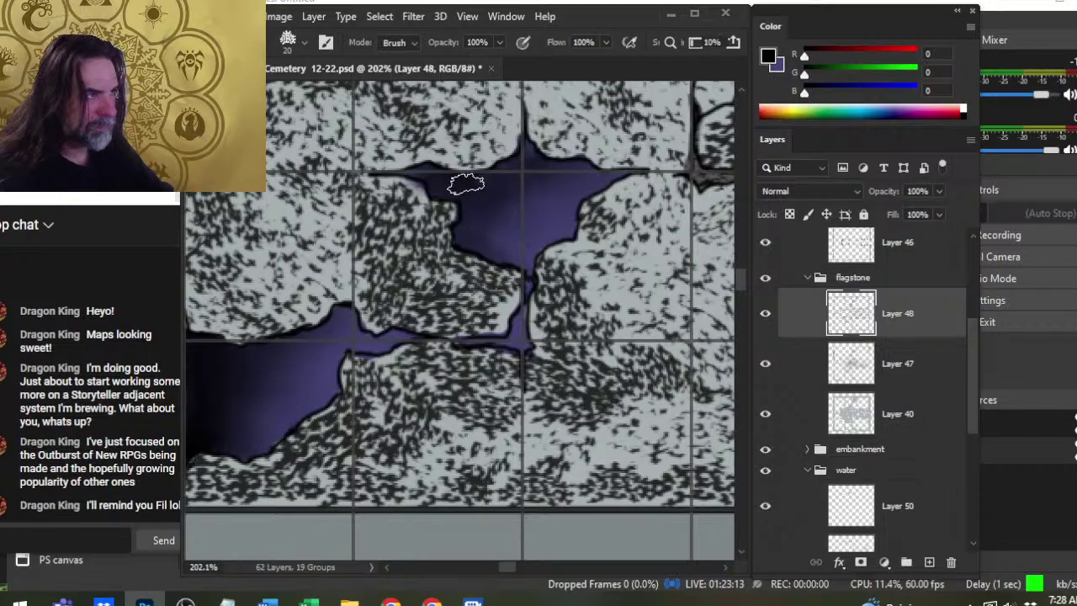
{"action": "key", "text": "z"}
{"action": "left_click_drag", "start_coordinate": [630, 299], "coordinate": [579, 275]}
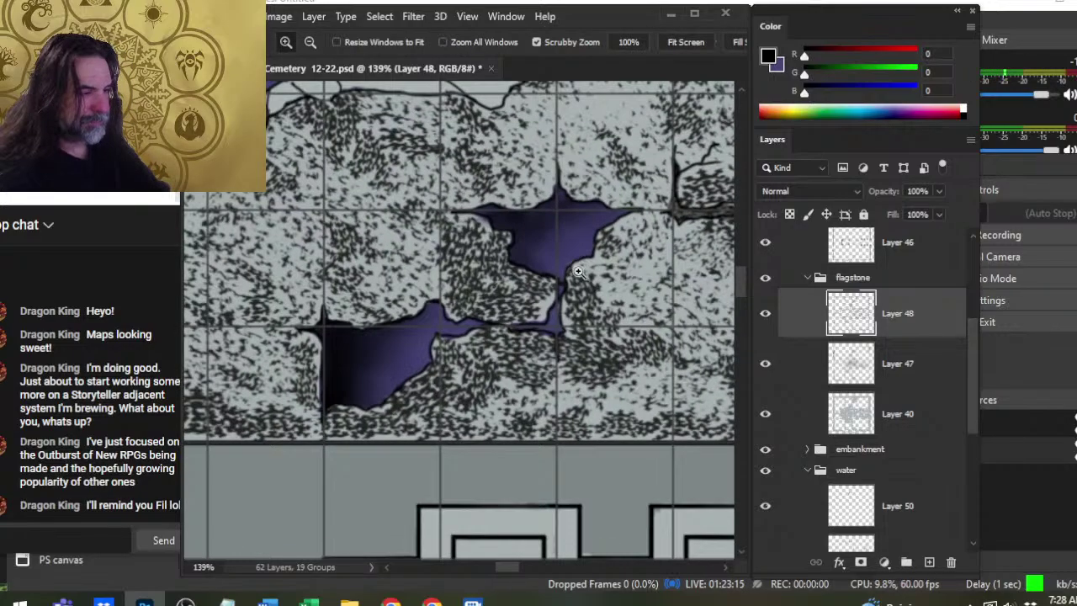
Look over the flagstone area around the finished flooded patches for the next unshaded water pool.
{"action": "left_click_drag", "start_coordinate": [576, 335], "coordinate": [383, 377]}
{"action": "left_click_drag", "start_coordinate": [590, 371], "coordinate": [541, 386]}
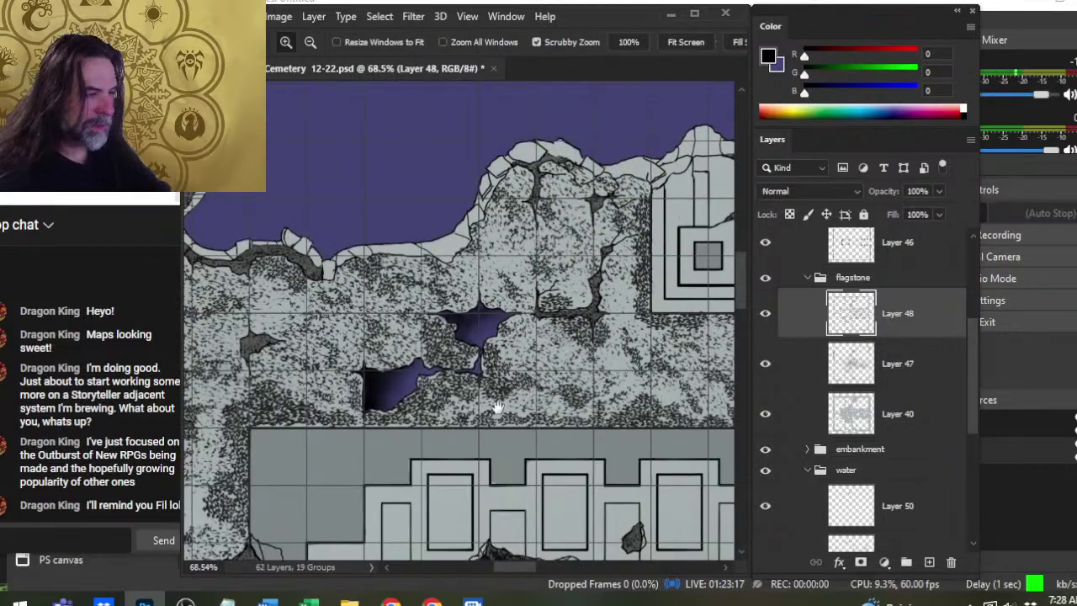
{"action": "left_click_drag", "start_coordinate": [417, 389], "coordinate": [569, 296]}
{"action": "left_click_drag", "start_coordinate": [414, 265], "coordinate": [520, 322]}
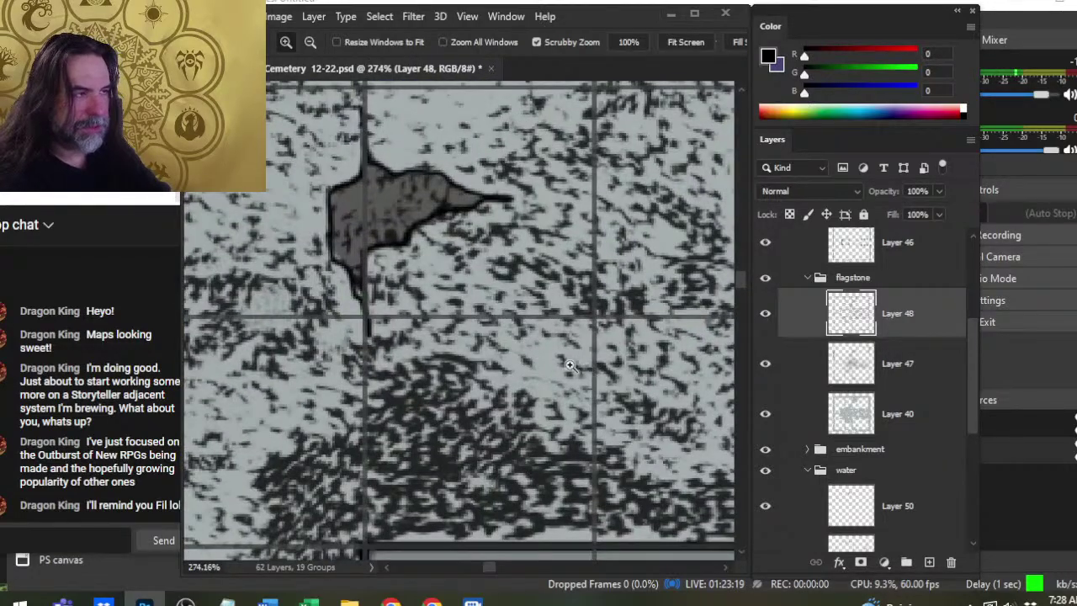
{"action": "left_click_drag", "start_coordinate": [571, 365], "coordinate": [488, 370]}
{"action": "left_click_drag", "start_coordinate": [593, 408], "coordinate": [358, 260]}
{"action": "left_click_drag", "start_coordinate": [644, 286], "coordinate": [348, 388]}
{"action": "left_click_drag", "start_coordinate": [595, 368], "coordinate": [538, 375]}
{"action": "left_click_drag", "start_coordinate": [599, 410], "coordinate": [462, 377]}
{"action": "left_click_drag", "start_coordinate": [513, 329], "coordinate": [594, 337]}
{"action": "left_click_drag", "start_coordinate": [579, 394], "coordinate": [403, 365]}
Paint black with the 20 px Brush on Layer 50 along the outer edges and arm tips of the C-shaped pool around the small rock.
{"action": "left_click", "coordinate": [905, 505]}
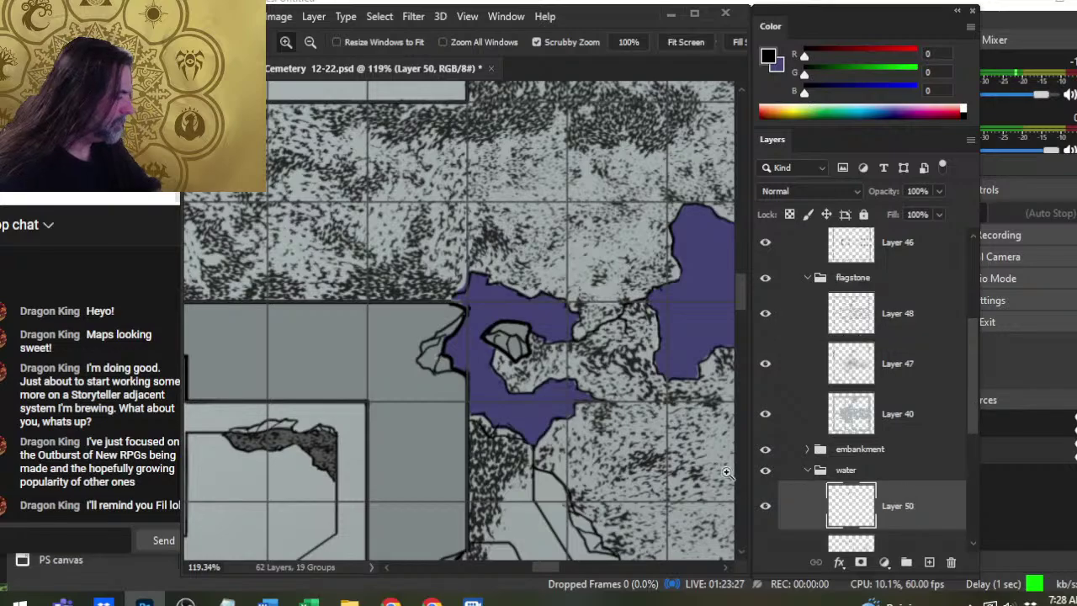
{"action": "key", "text": "b"}
{"action": "left_click_drag", "start_coordinate": [475, 278], "coordinate": [476, 288]}
{"action": "left_click_drag", "start_coordinate": [561, 312], "coordinate": [550, 310]}
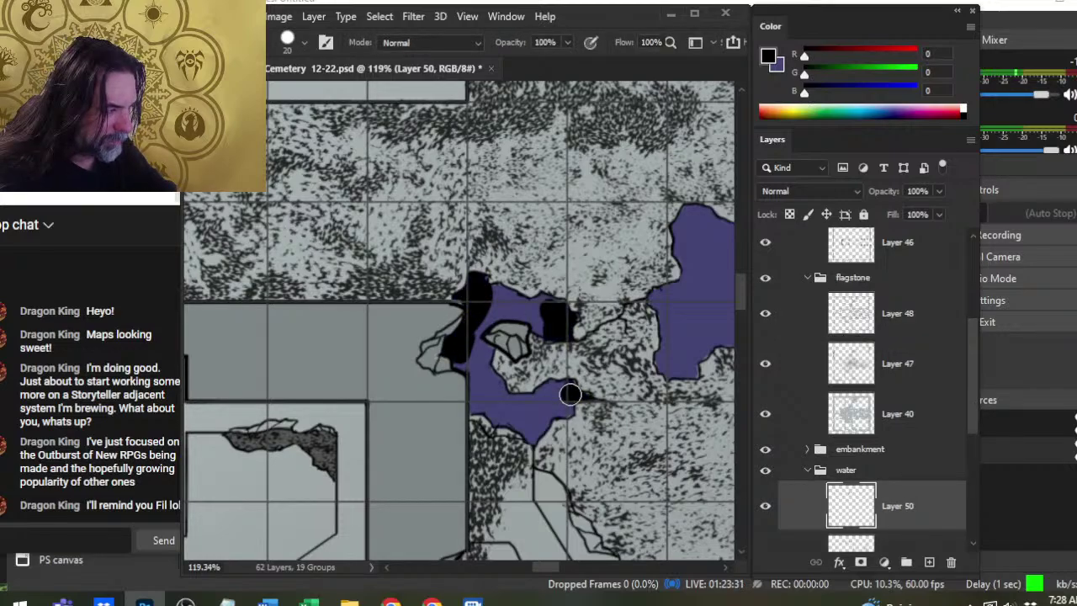
Smudge the black in the C-shaped pool's lower arm into the purple water with a 25 px brush at 30% strength.
{"action": "key", "text": "r"}
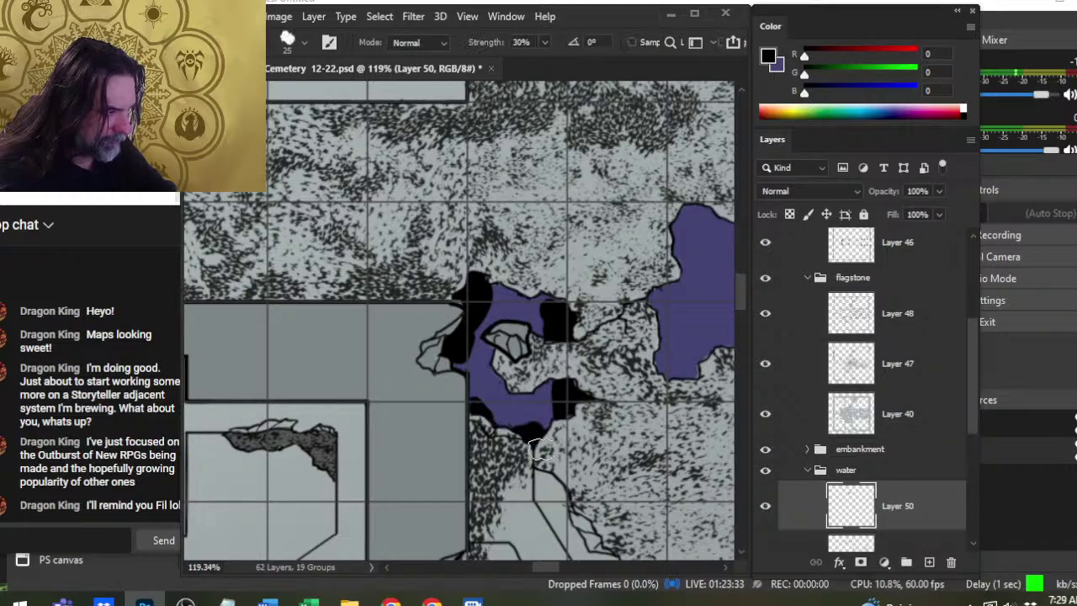
{"action": "left_click_drag", "start_coordinate": [530, 433], "coordinate": [563, 399]}
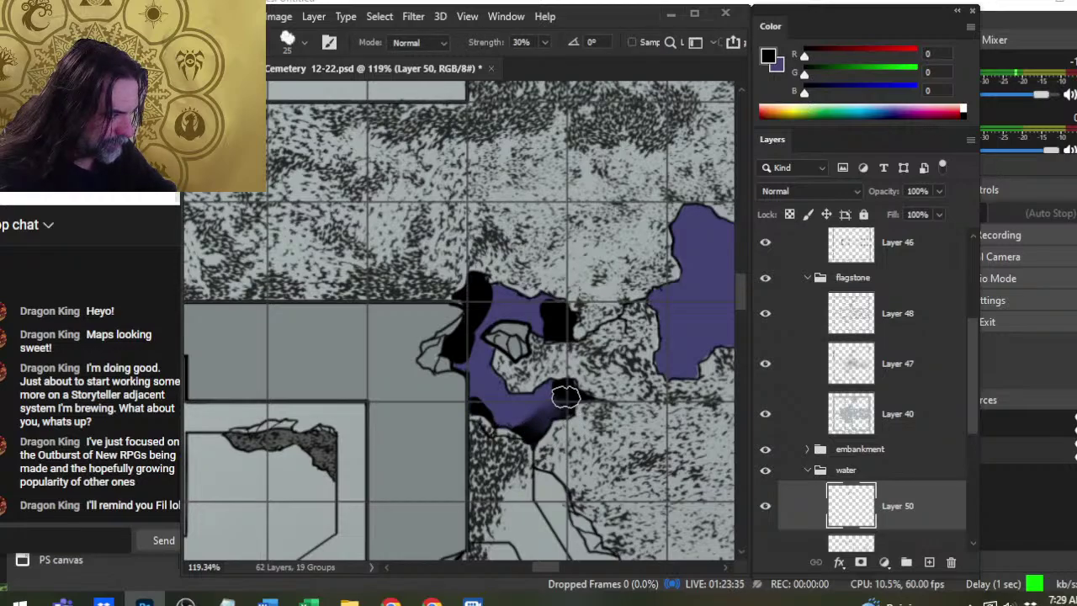
{"action": "mouse_move", "coordinate": [568, 401]}
{"action": "left_mouse_down"}
{"action": "mouse_move", "coordinate": [551, 396]}
{"action": "mouse_move", "coordinate": [536, 431]}
{"action": "mouse_move", "coordinate": [623, 411]}
{"action": "left_mouse_up"}
{"action": "key", "text": "z"}
{"action": "mouse_move", "coordinate": [497, 425]}
{"action": "left_mouse_down"}
{"action": "mouse_move", "coordinate": [590, 321]}
{"action": "mouse_move", "coordinate": [505, 334]}
{"action": "mouse_move", "coordinate": [485, 312]}
{"action": "mouse_move", "coordinate": [547, 345]}
{"action": "mouse_move", "coordinate": [589, 340]}
{"action": "mouse_move", "coordinate": [621, 313]}
{"action": "mouse_move", "coordinate": [601, 336]}
{"action": "mouse_move", "coordinate": [635, 324]}
{"action": "mouse_move", "coordinate": [599, 281]}
{"action": "mouse_move", "coordinate": [614, 308]}
{"action": "mouse_move", "coordinate": [493, 312]}
{"action": "mouse_move", "coordinate": [505, 281]}
{"action": "mouse_move", "coordinate": [515, 327]}
{"action": "mouse_move", "coordinate": [534, 313]}
{"action": "mouse_move", "coordinate": [589, 387]}
{"action": "left_mouse_up"}
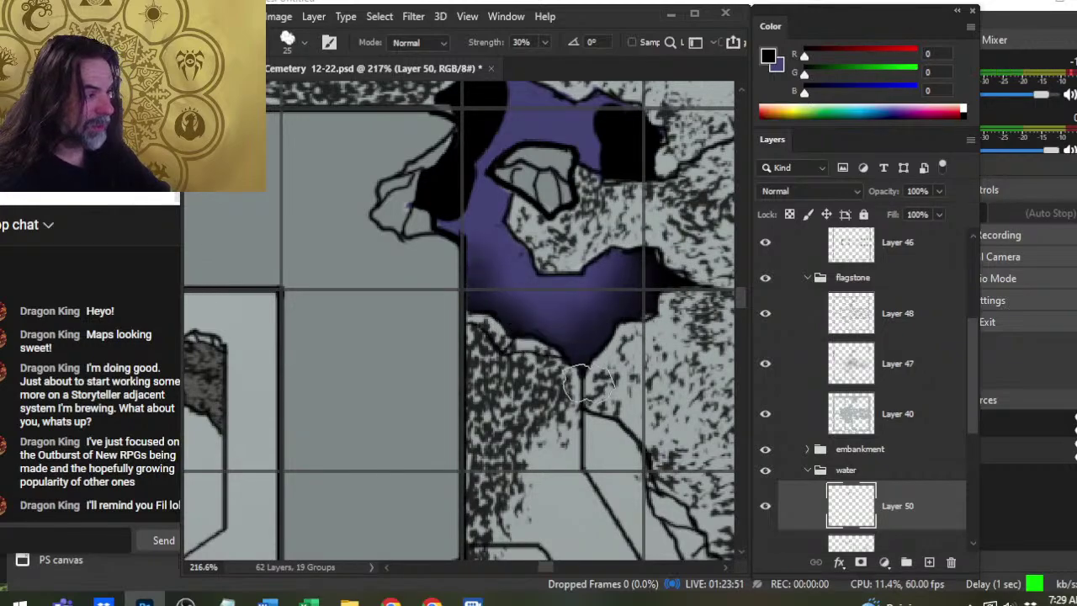
Smudge the black along the C-shaped pool's wall side and upper arm into the purple, and touch up the lower arm's tip.
{"action": "left_click_drag", "start_coordinate": [478, 234], "coordinate": [450, 210]}
{"action": "key", "text": "z"}
{"action": "mouse_move", "coordinate": [546, 227]}
{"action": "left_mouse_down"}
{"action": "mouse_move", "coordinate": [507, 224]}
{"action": "mouse_move", "coordinate": [502, 332]}
{"action": "left_mouse_up"}
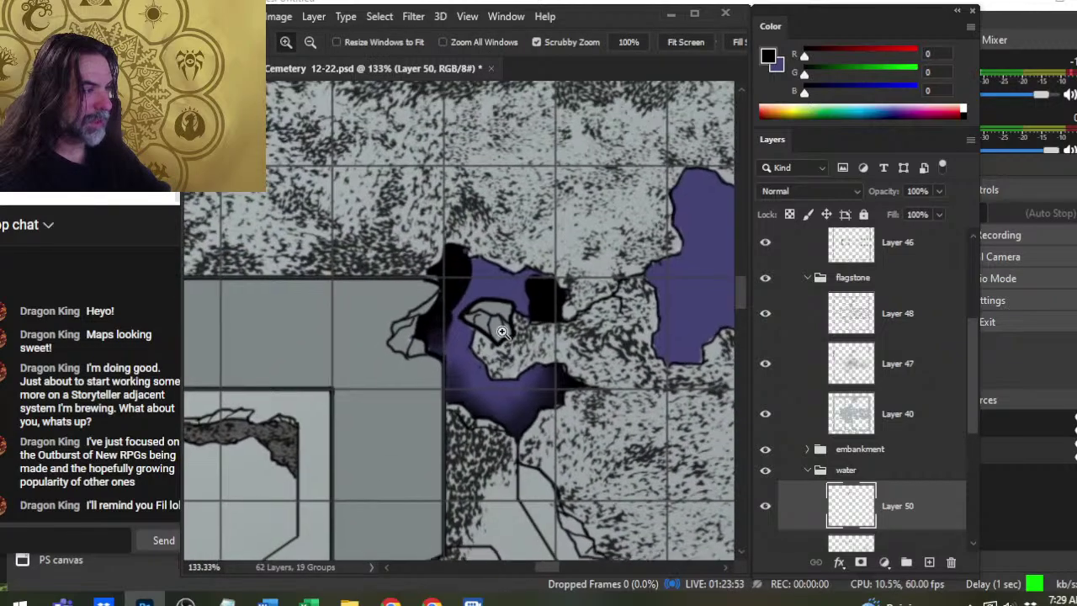
{"action": "mouse_move", "coordinate": [465, 271]}
{"action": "left_mouse_down"}
{"action": "mouse_move", "coordinate": [456, 299]}
{"action": "mouse_move", "coordinate": [483, 292]}
{"action": "mouse_move", "coordinate": [465, 350]}
{"action": "mouse_move", "coordinate": [461, 313]}
{"action": "mouse_move", "coordinate": [464, 353]}
{"action": "mouse_move", "coordinate": [459, 289]}
{"action": "mouse_move", "coordinate": [485, 274]}
{"action": "mouse_move", "coordinate": [462, 268]}
{"action": "mouse_move", "coordinate": [463, 288]}
{"action": "mouse_move", "coordinate": [495, 272]}
{"action": "left_mouse_up"}
{"action": "key", "text": "r"}
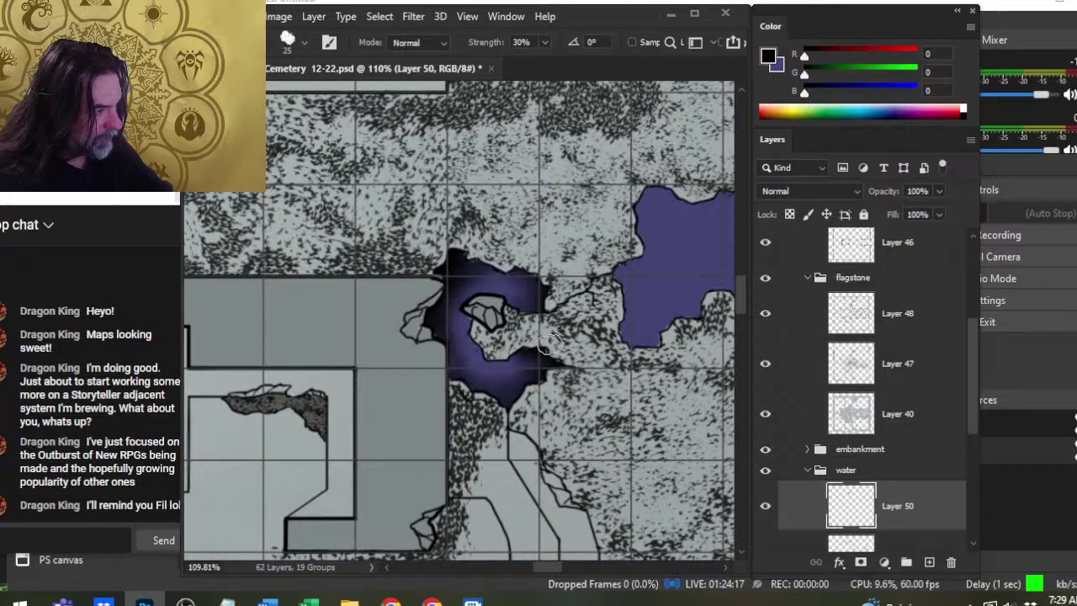
{"action": "left_click_drag", "start_coordinate": [548, 361], "coordinate": [557, 363]}
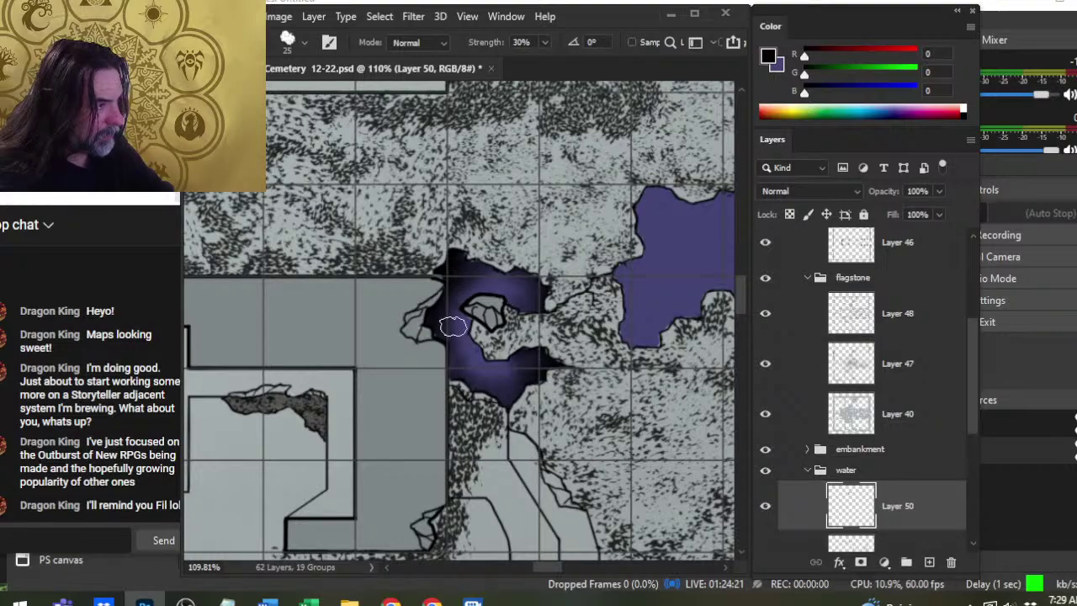
Try to clean up the C-shaped pool's edge on flagstone Layer 40 with the 20 px Eraser.
{"action": "left_click", "coordinate": [921, 417]}
{"action": "key", "text": "z"}
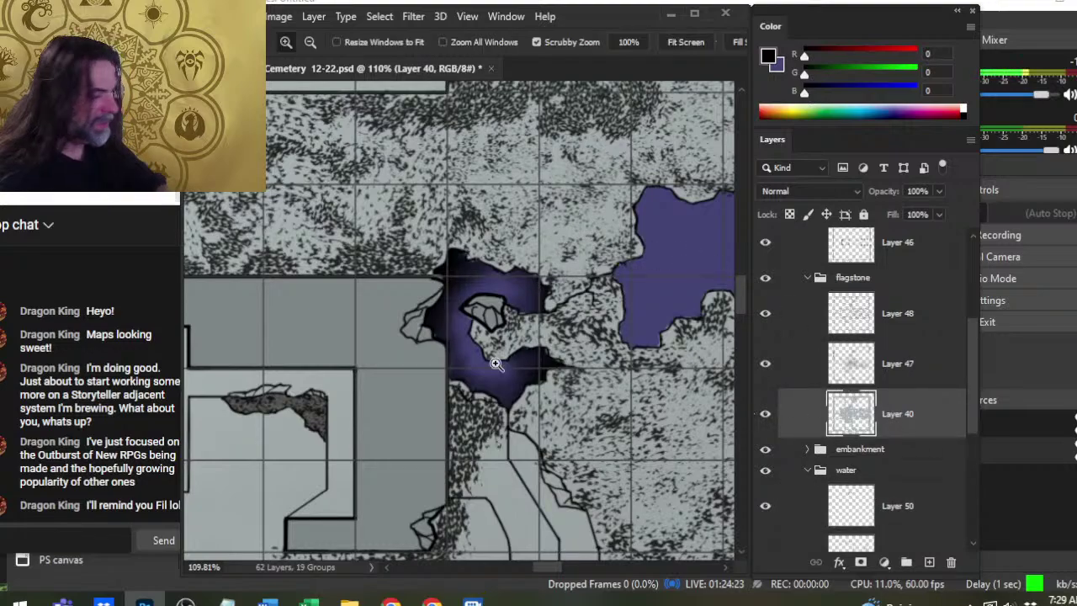
{"action": "left_click_drag", "start_coordinate": [471, 320], "coordinate": [516, 355]}
{"action": "key", "text": "e"}
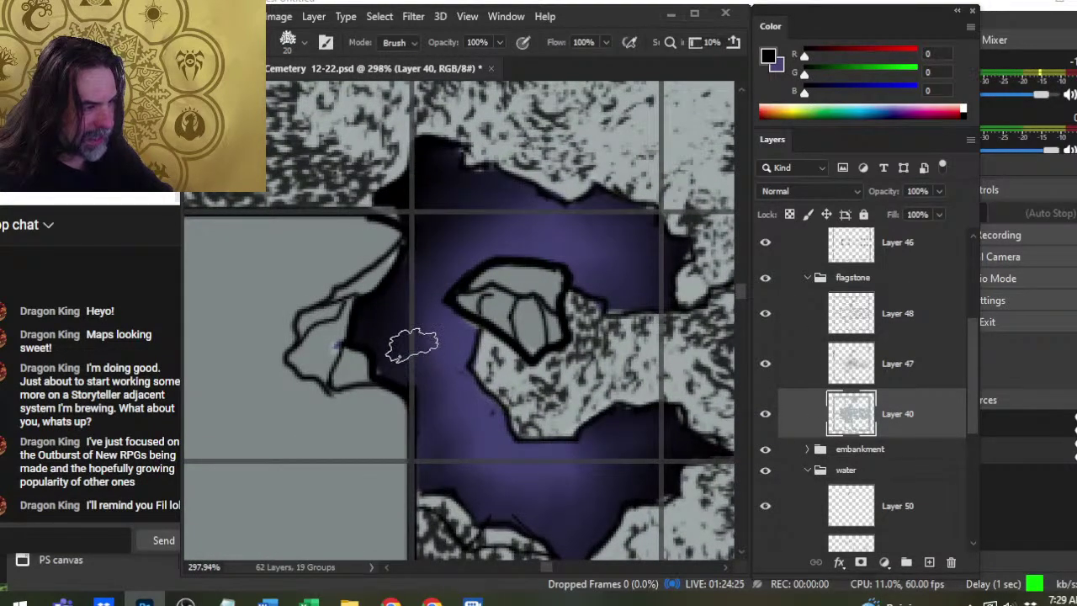
{"action": "left_click", "coordinate": [447, 199]}
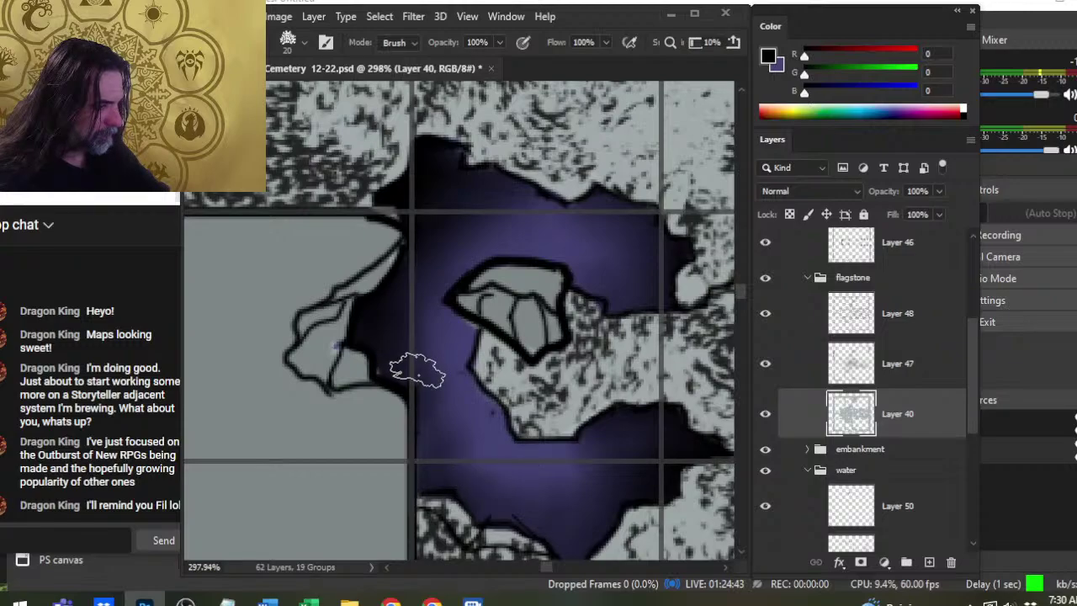
{"action": "left_click_drag", "start_coordinate": [541, 376], "coordinate": [505, 370]}
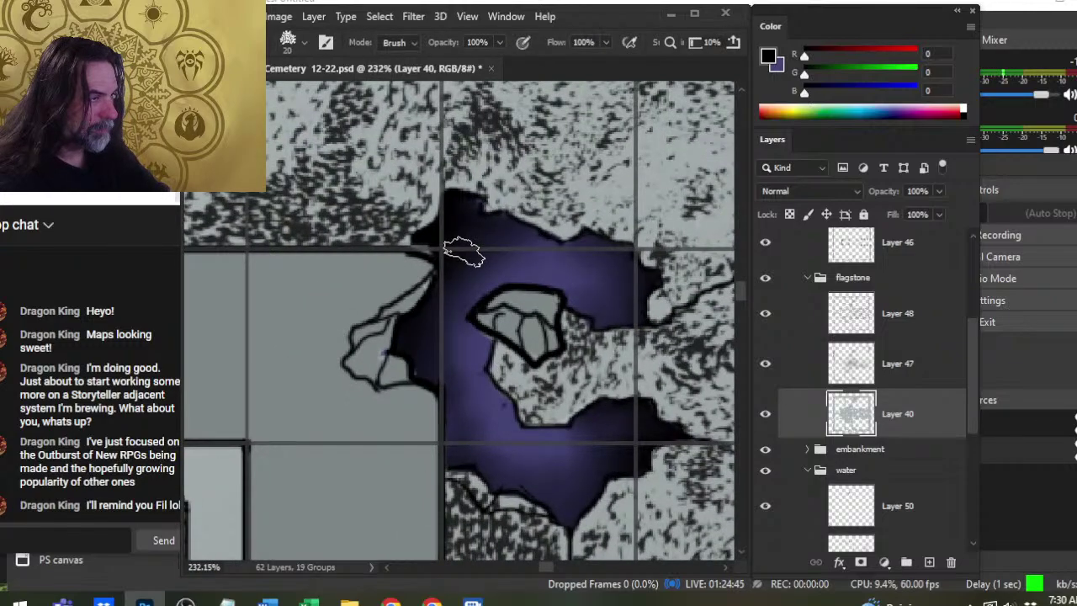
Check flagstone Layer 47 and wqalls Layer 46 for leftovers at the pool's edge with the 20 px Eraser.
{"action": "left_click", "coordinate": [781, 370]}
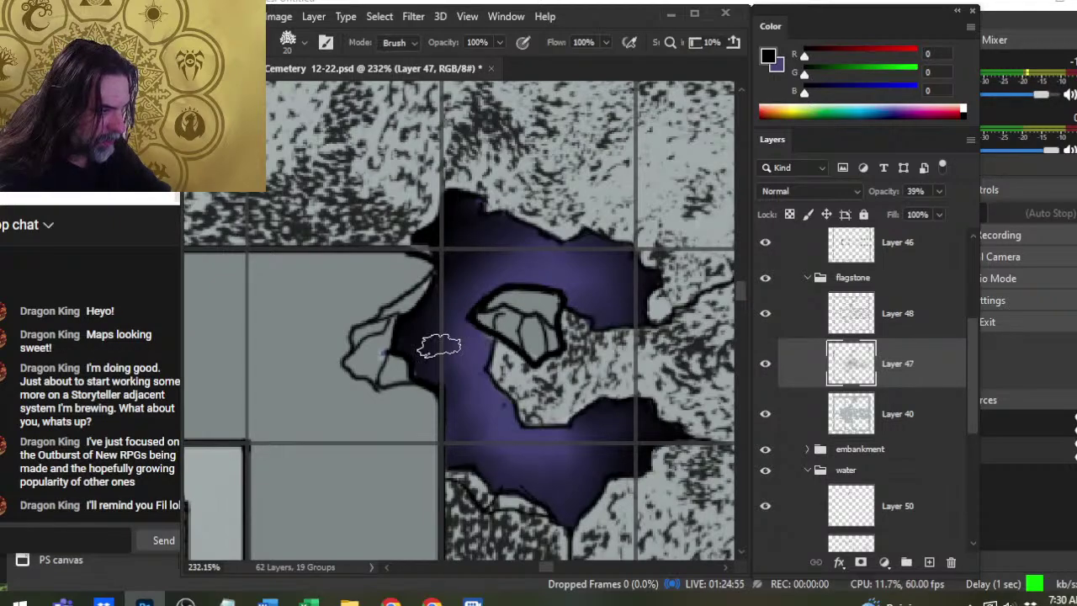
{"action": "mouse_move", "coordinate": [964, 368]}
{"action": "left_mouse_down"}
{"action": "mouse_move", "coordinate": [963, 335]}
{"action": "mouse_move", "coordinate": [972, 361]}
{"action": "left_mouse_up"}
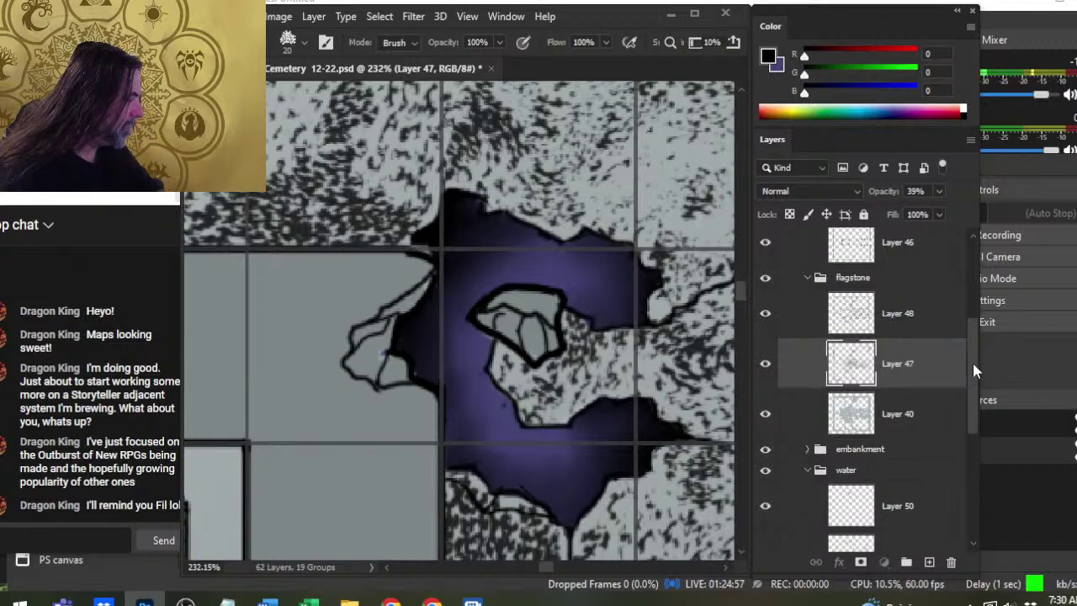
{"action": "scroll", "coordinate": [972, 345], "scroll_direction": "up", "scroll_amount": 3}
{"action": "left_click", "coordinate": [925, 331]}
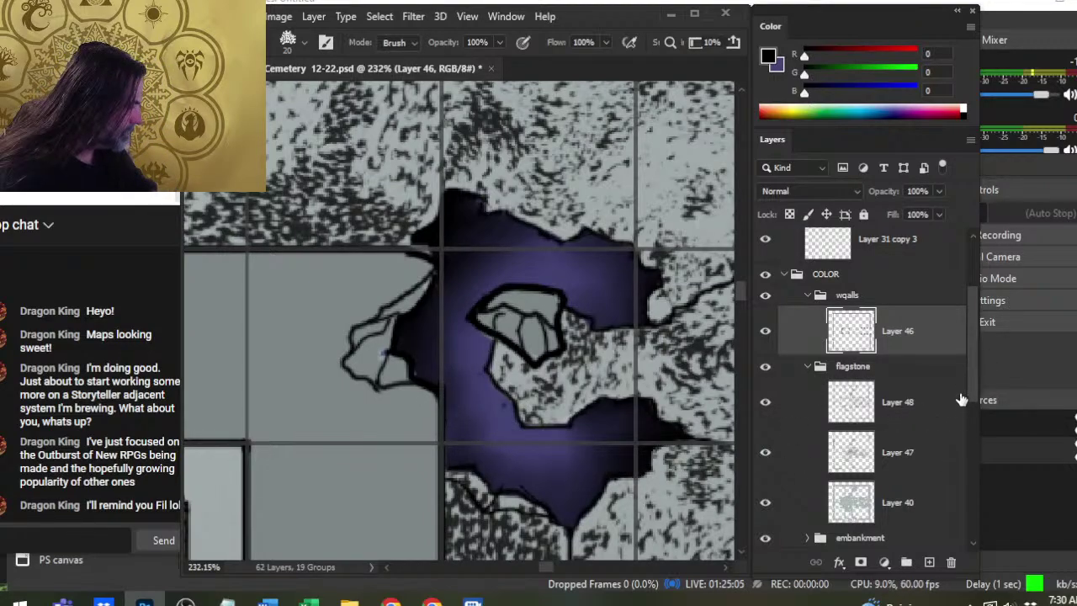
{"action": "left_click_drag", "start_coordinate": [972, 379], "coordinate": [972, 471]}
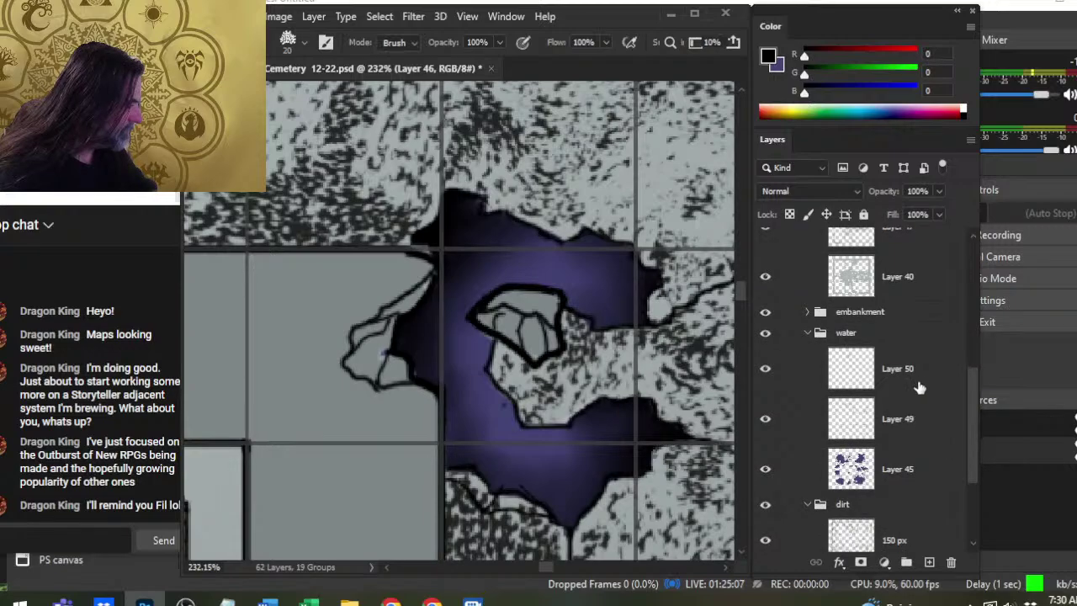
Hide and show flagstone Layer 40 to examine the pool's edge, and check Layers 50, 48 and 40 in turn.
{"action": "left_click", "coordinate": [901, 369]}
{"action": "key", "text": "r"}
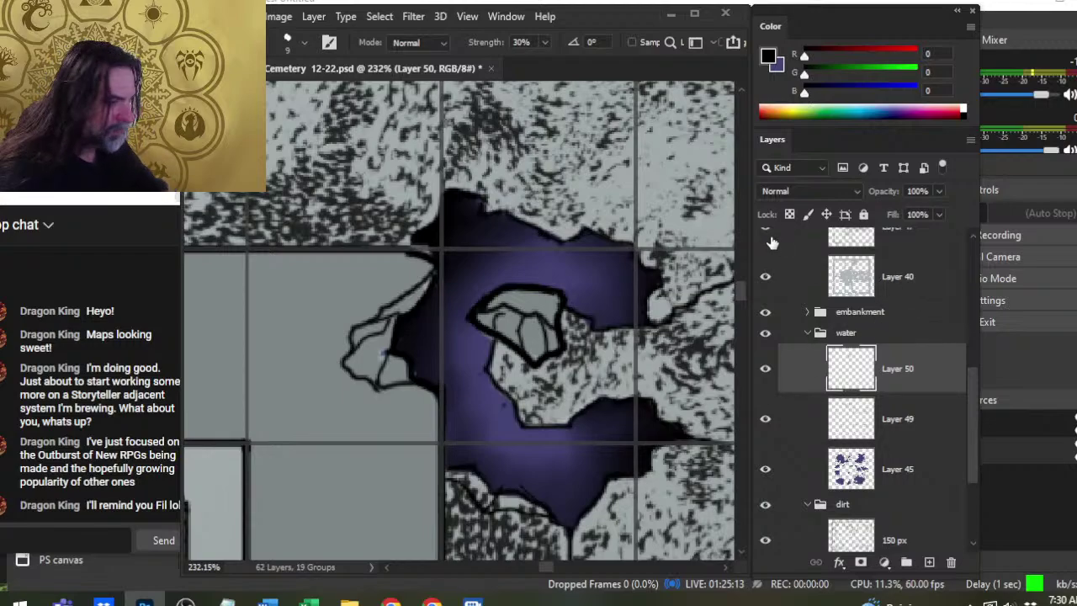
{"action": "left_click", "coordinate": [767, 276]}
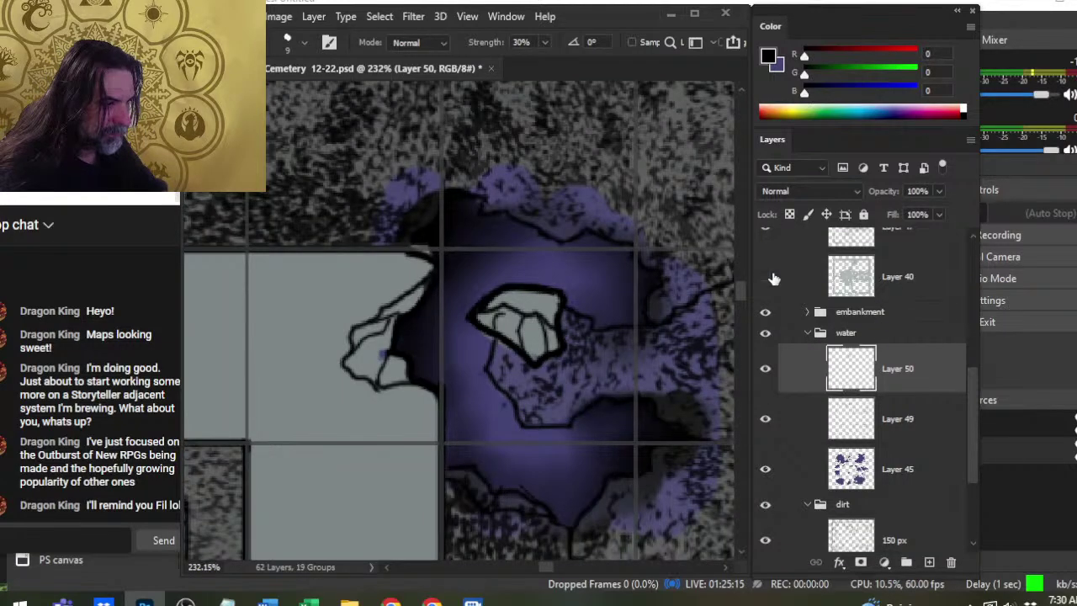
{"action": "left_click", "coordinate": [768, 276]}
{"action": "left_click", "coordinate": [768, 296]}
{"action": "key", "text": "b"}
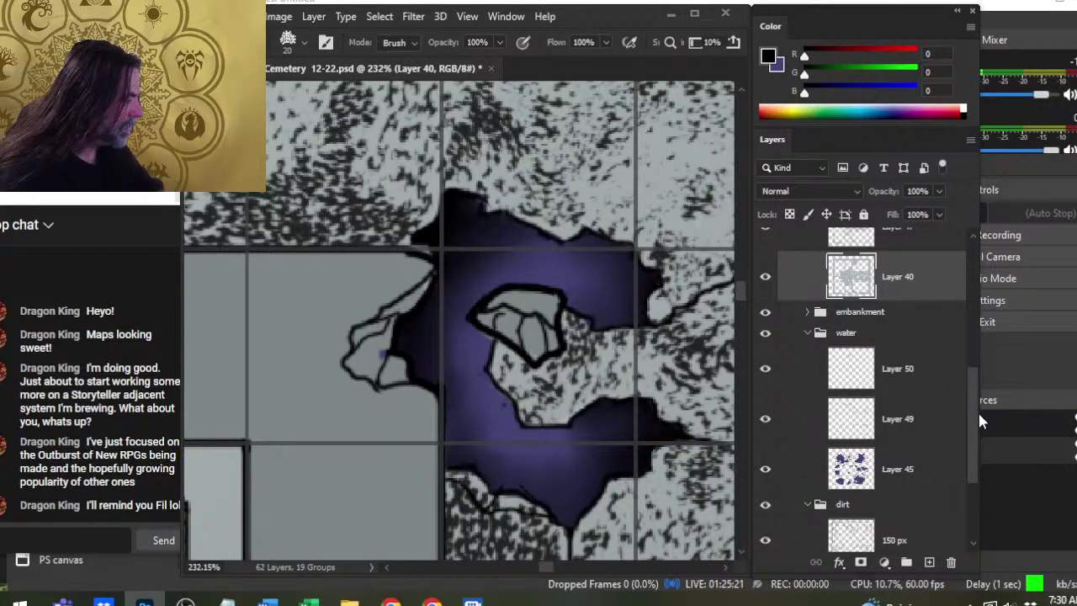
{"action": "left_click_drag", "start_coordinate": [978, 411], "coordinate": [972, 349]}
{"action": "left_click", "coordinate": [924, 349]}
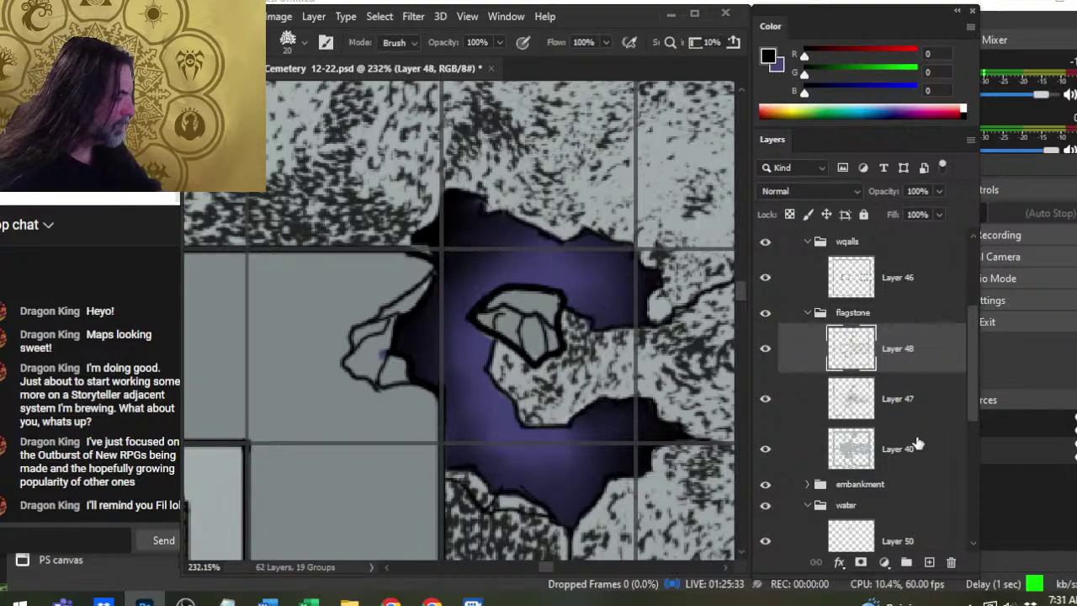
{"action": "left_click", "coordinate": [901, 449]}
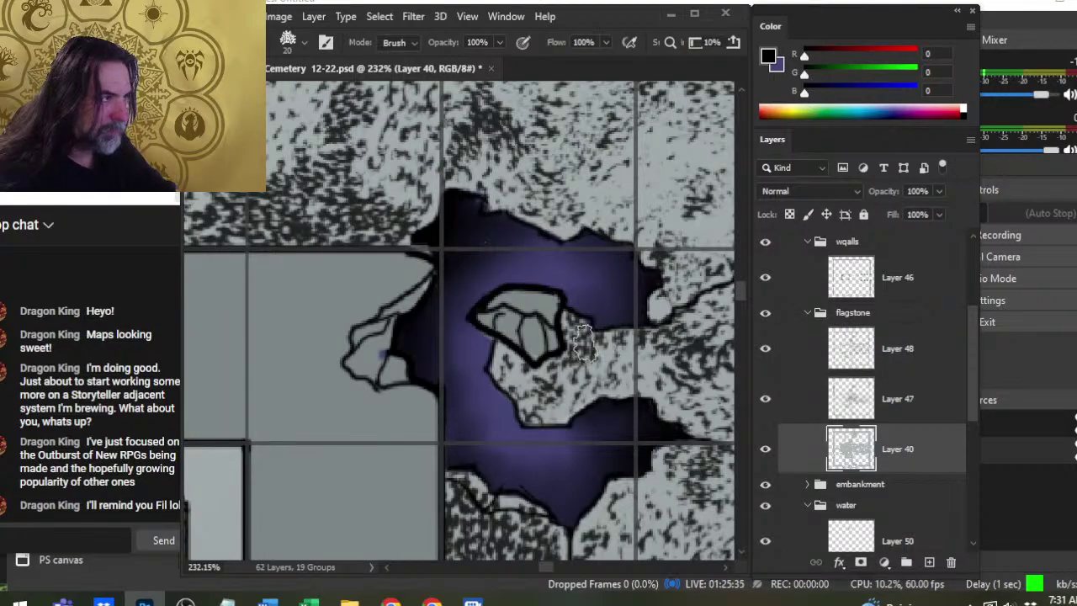
Check water Layers 49 and 45, hiding and showing Layer 45 to examine what it contributes to the pool.
{"action": "scroll", "coordinate": [970, 368], "scroll_direction": "up", "scroll_amount": 3}
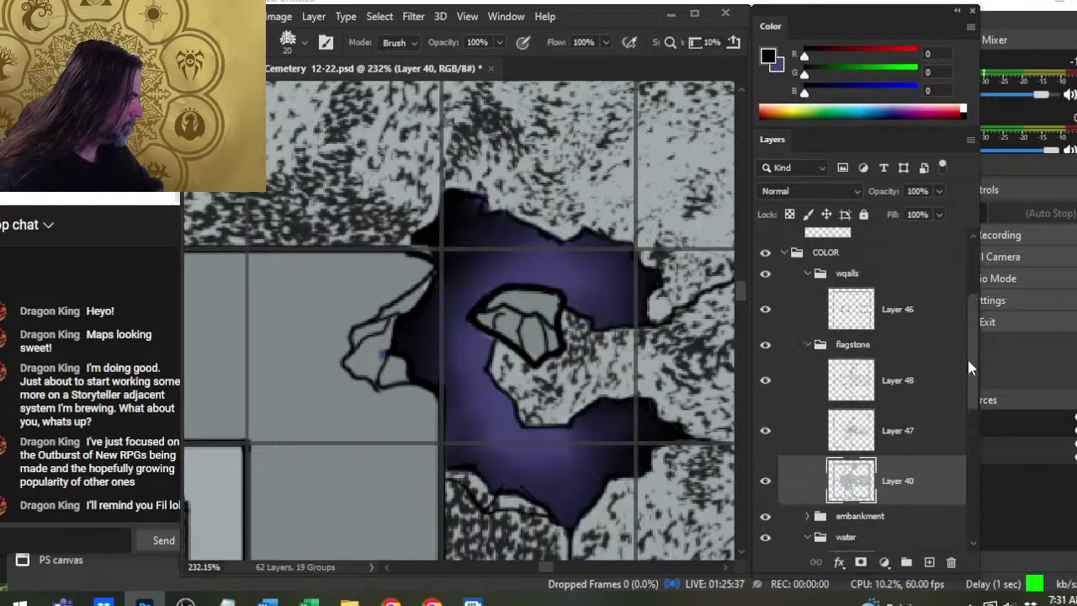
{"action": "left_click_drag", "start_coordinate": [970, 332], "coordinate": [969, 426]}
{"action": "left_click", "coordinate": [914, 441]}
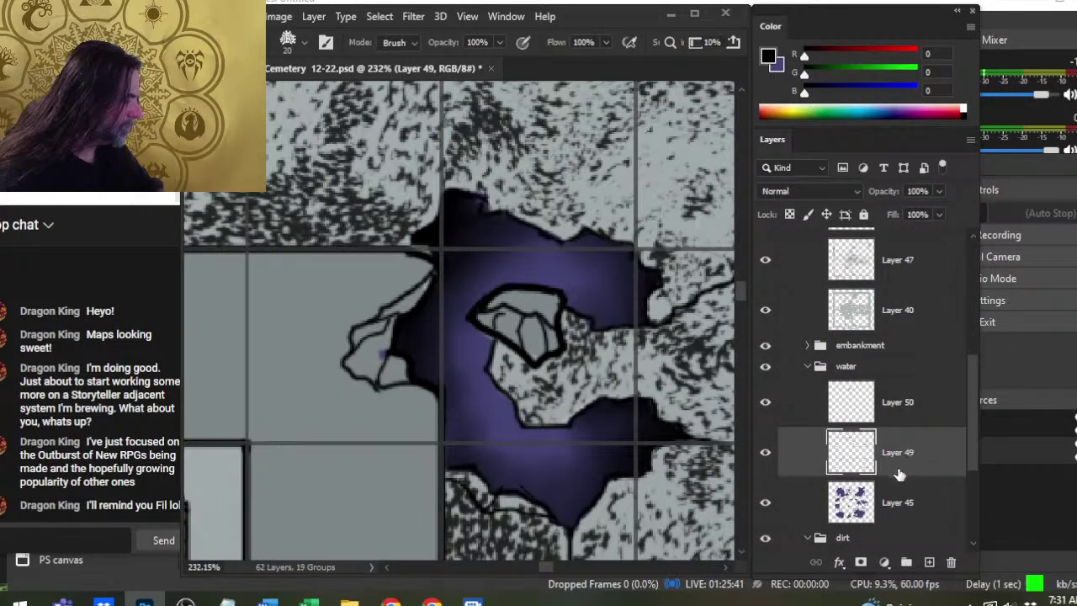
{"action": "key", "text": "r"}
{"action": "left_click", "coordinate": [926, 498]}
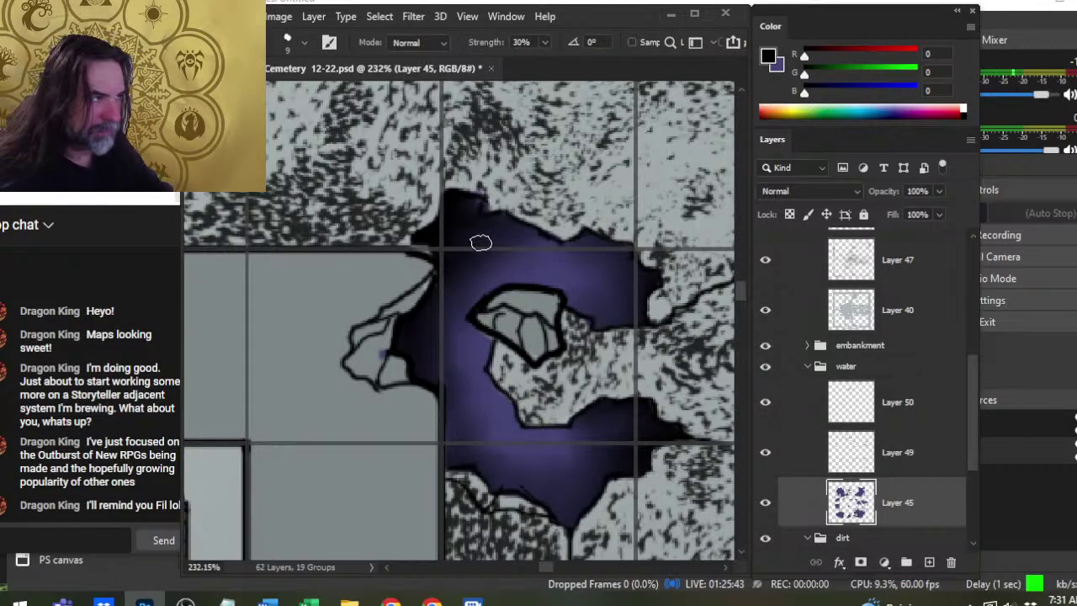
{"action": "left_click", "coordinate": [766, 503]}
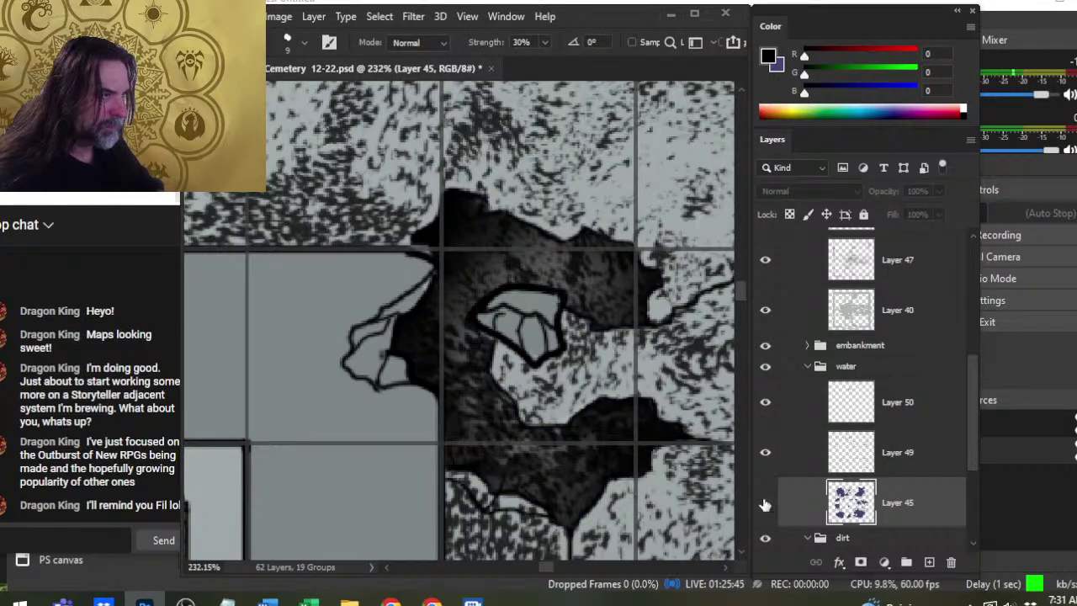
{"action": "left_click", "coordinate": [765, 503]}
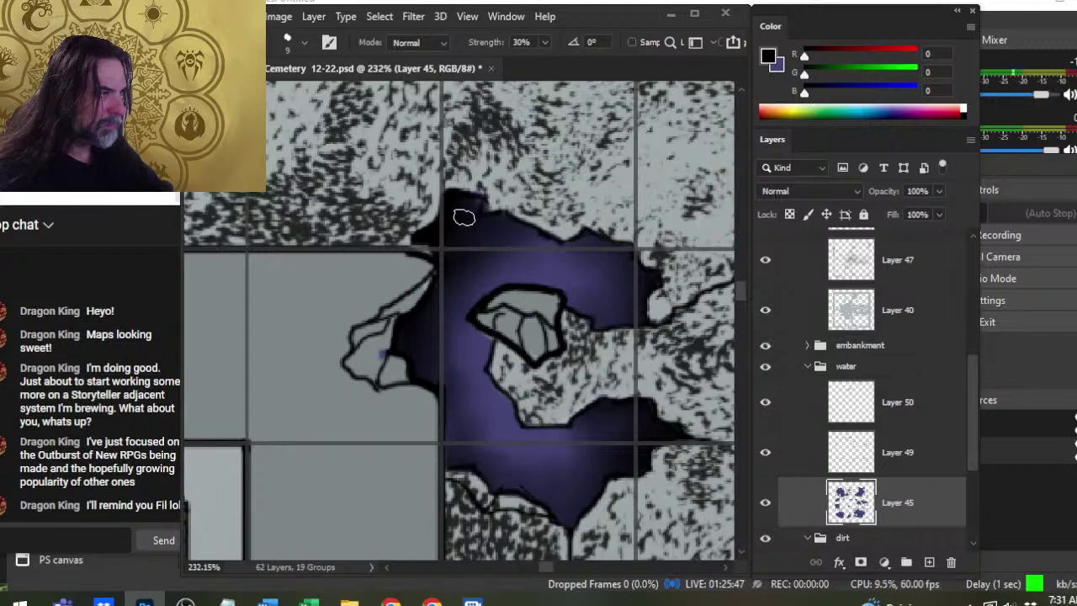
Make Layer 50 active again, and hide and show flagstone Layer 48 to examine the texture around the pool.
{"action": "left_click", "coordinate": [909, 449]}
{"action": "left_click", "coordinate": [907, 423]}
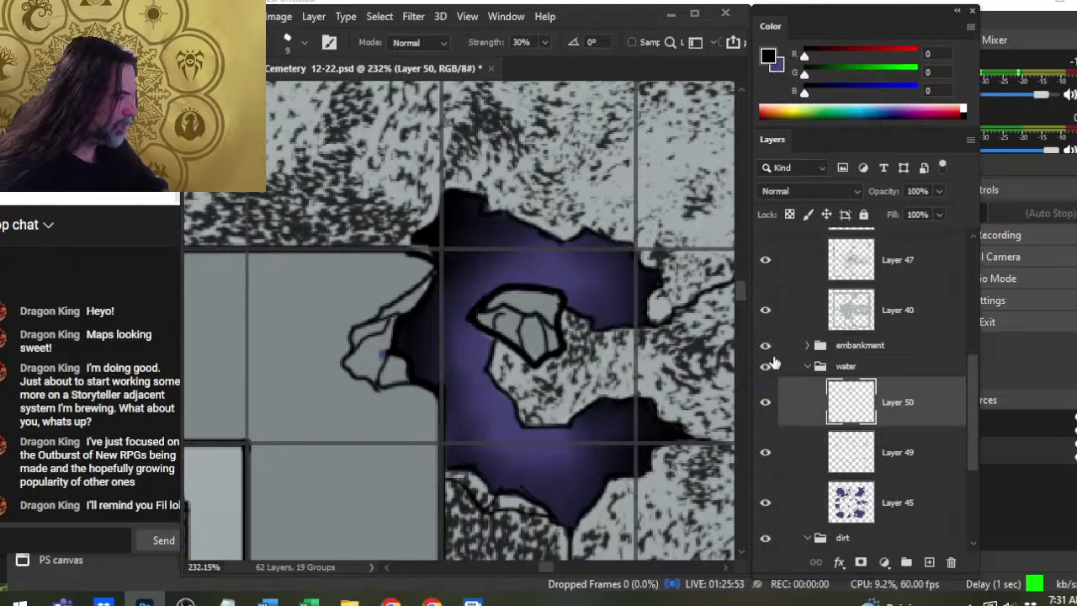
{"action": "left_click", "coordinate": [769, 275]}
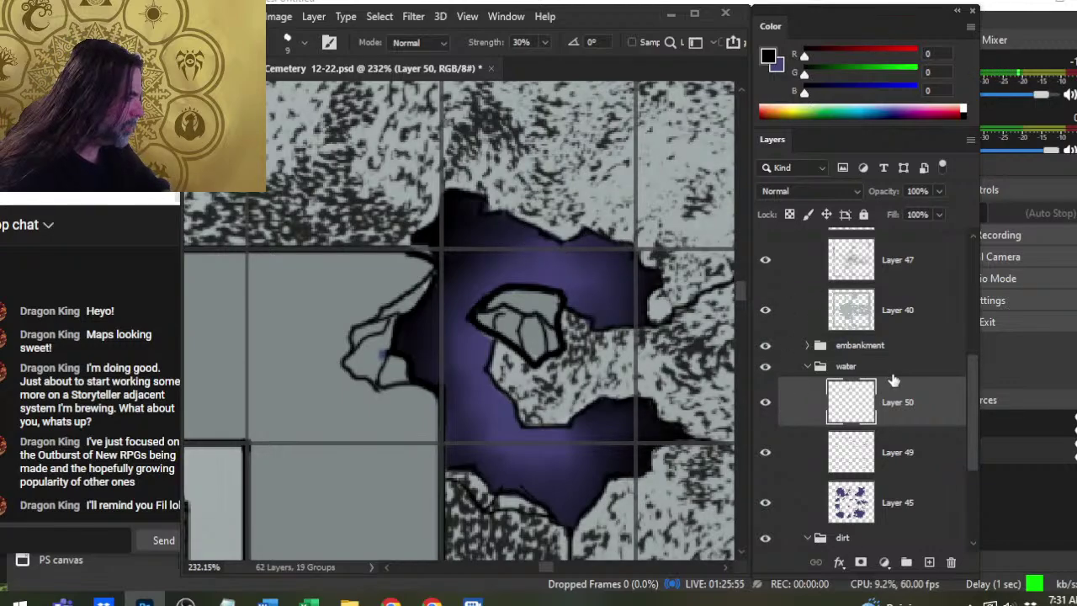
{"action": "scroll", "coordinate": [937, 373], "scroll_direction": "up", "scroll_amount": 2}
{"action": "left_click", "coordinate": [762, 306]}
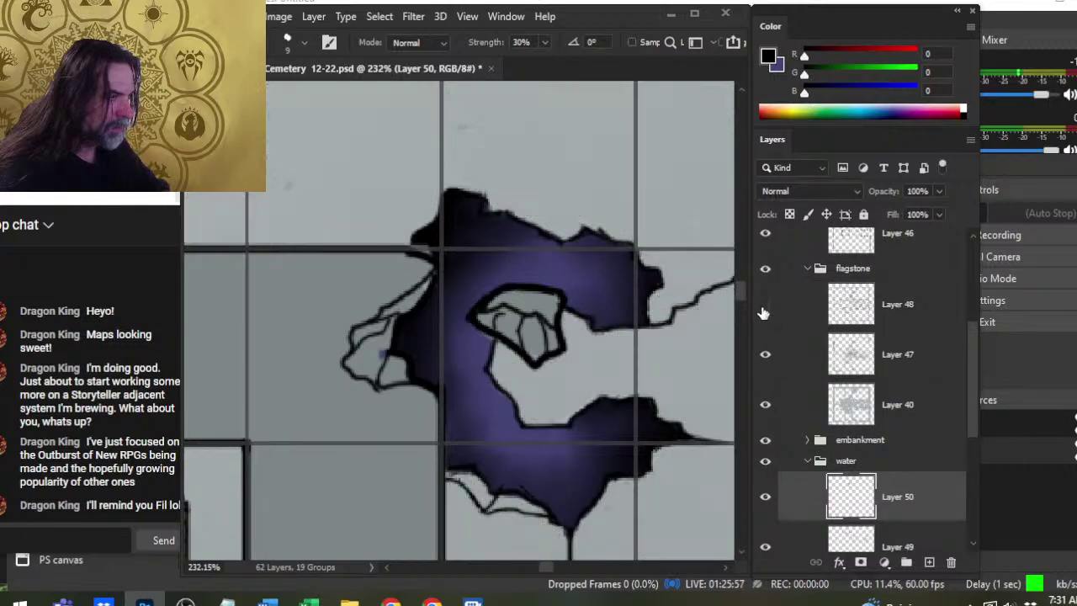
{"action": "left_click", "coordinate": [765, 313]}
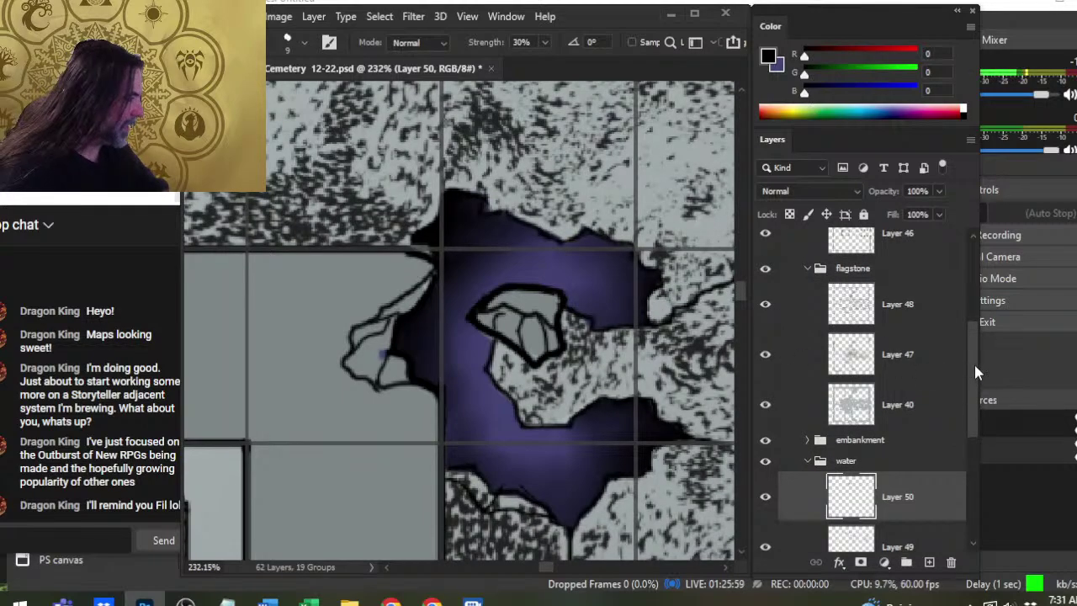
Toggle wqalls Layer 46 and Layer 31 copy 3 off and on, and check Layer 31 copy 3 with the 20 px Eraser.
{"action": "scroll", "coordinate": [808, 354], "scroll_direction": "up", "scroll_amount": 3}
{"action": "left_click", "coordinate": [767, 358]}
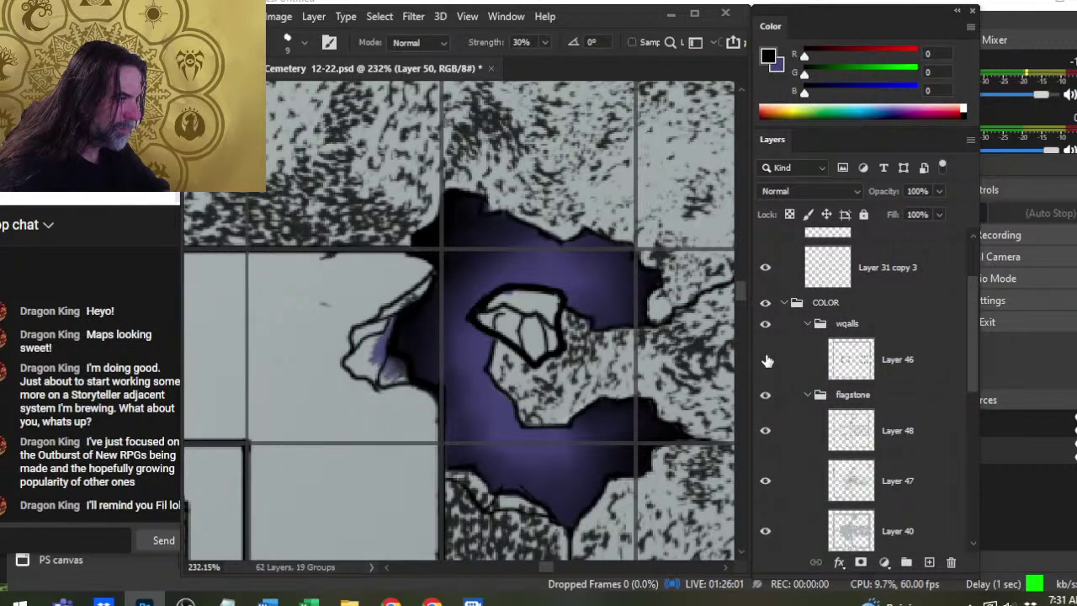
{"action": "left_click", "coordinate": [767, 358]}
{"action": "left_click", "coordinate": [807, 279]}
{"action": "left_click", "coordinate": [766, 277]}
{"action": "left_click", "coordinate": [765, 267]}
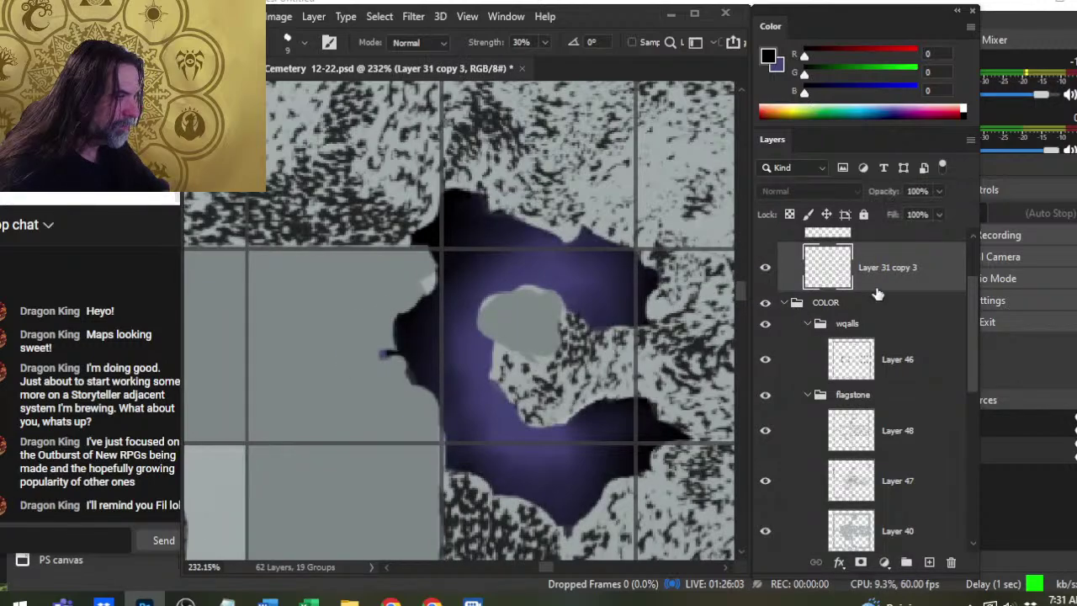
{"action": "key", "text": "b"}
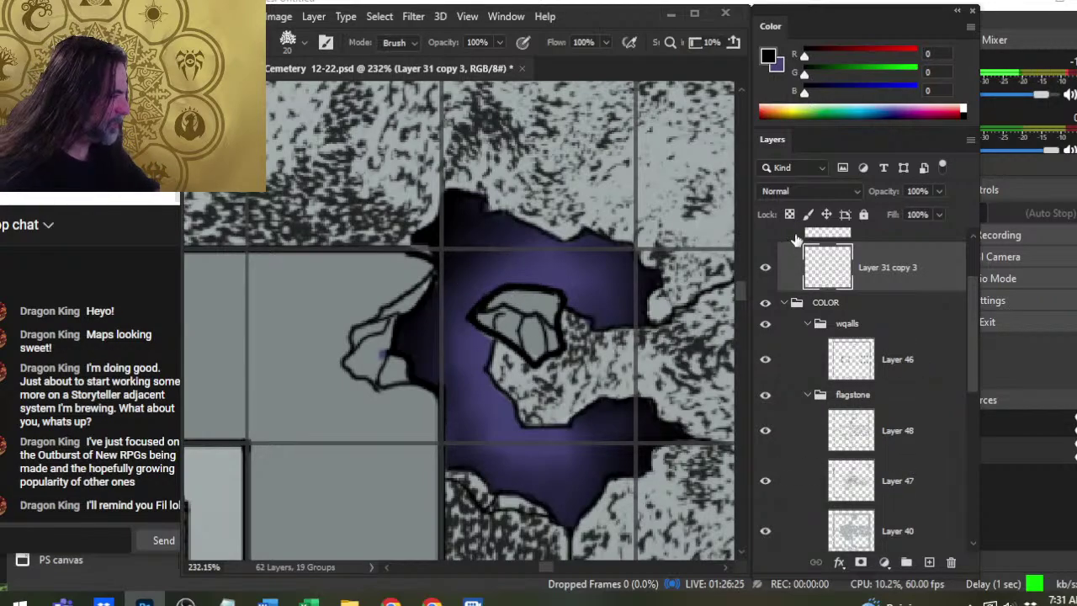
Check Layer 50 with the Smudge tool, then hide and show flagstone Layer 40 and check it with the 20 px Eraser.
{"action": "left_click_drag", "start_coordinate": [974, 361], "coordinate": [973, 433]}
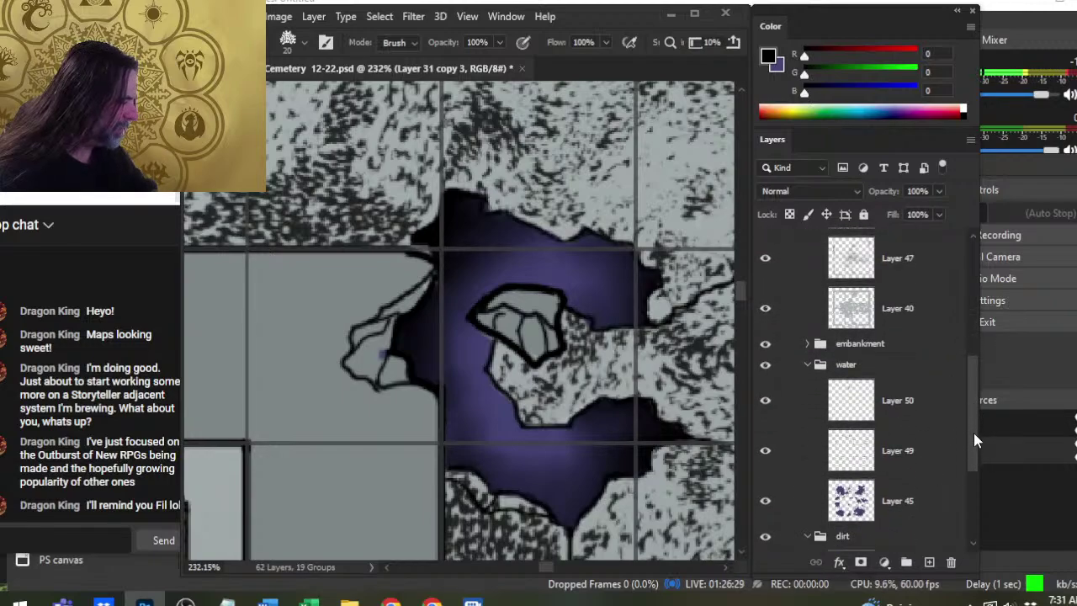
{"action": "left_click", "coordinate": [909, 421]}
{"action": "key", "text": "r"}
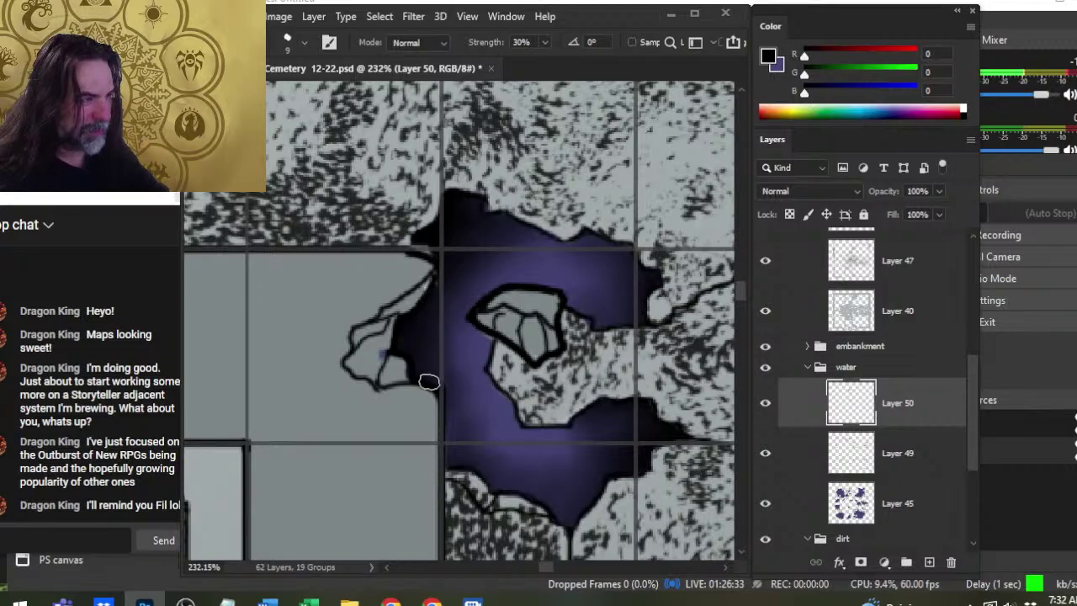
{"action": "left_click", "coordinate": [767, 311]}
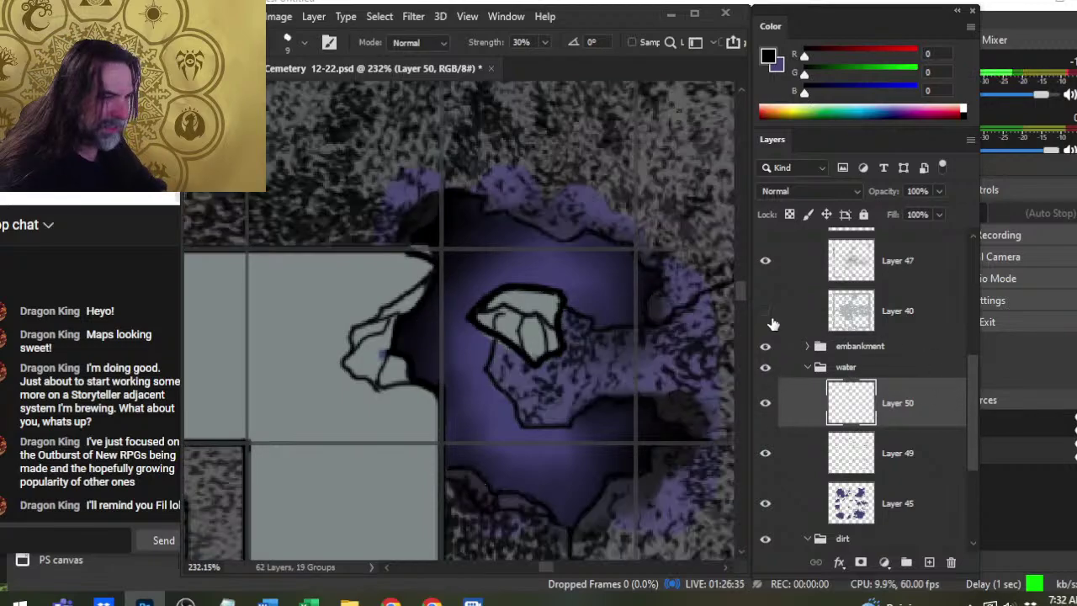
{"action": "left_click", "coordinate": [765, 311]}
{"action": "left_click", "coordinate": [893, 312]}
{"action": "key", "text": "b"}
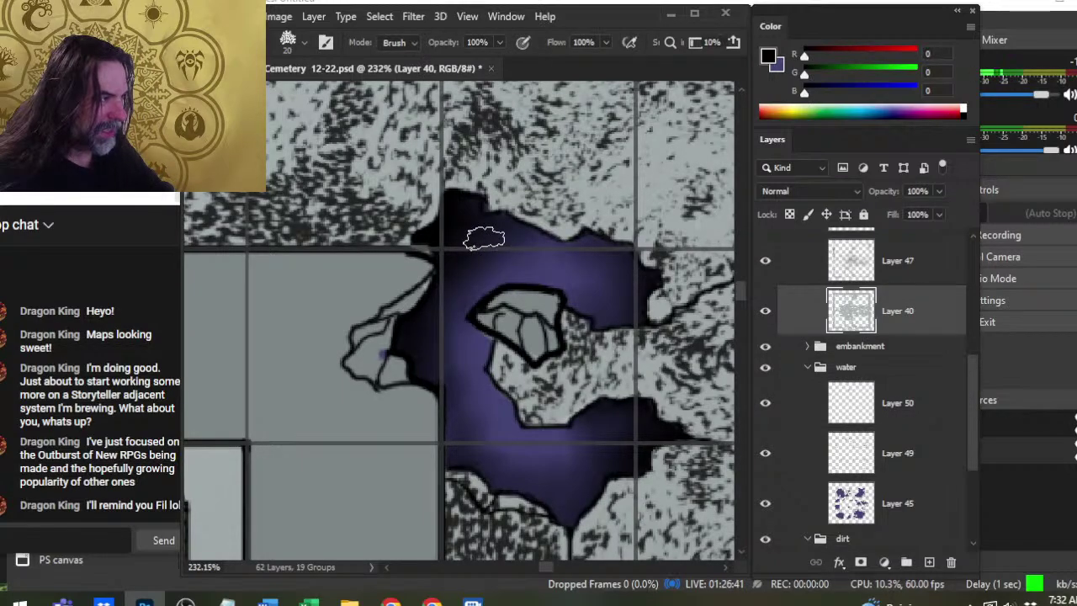
Make Layer 50 active again and survey the ponds, graves and flooded patches around the central building for unshaded water.
{"action": "key", "text": "z"}
{"action": "left_click_drag", "start_coordinate": [561, 294], "coordinate": [497, 299]}
{"action": "left_click_drag", "start_coordinate": [561, 375], "coordinate": [459, 273]}
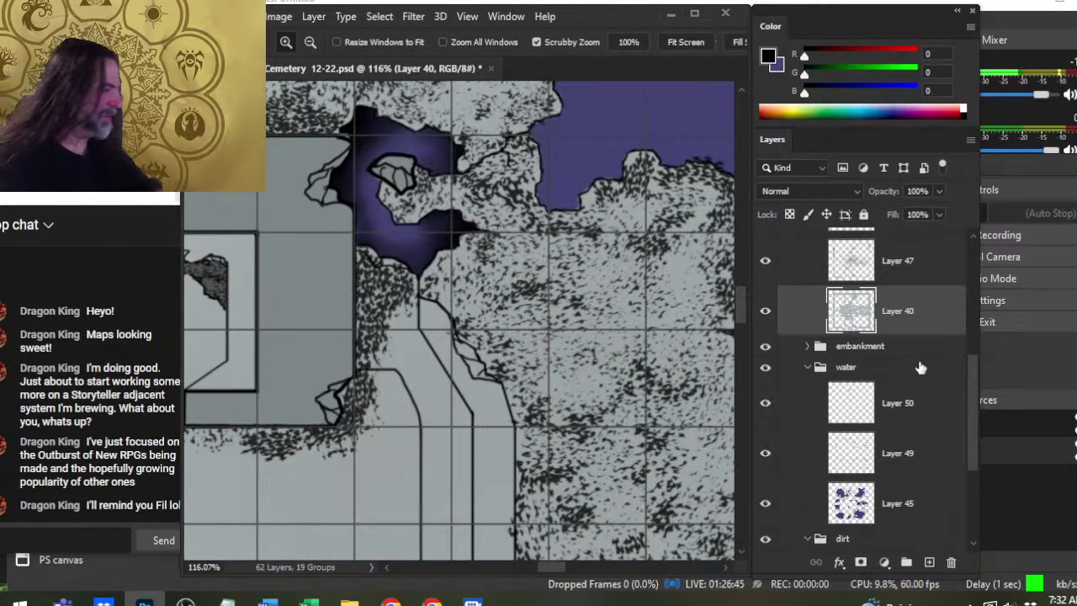
{"action": "left_click", "coordinate": [926, 412]}
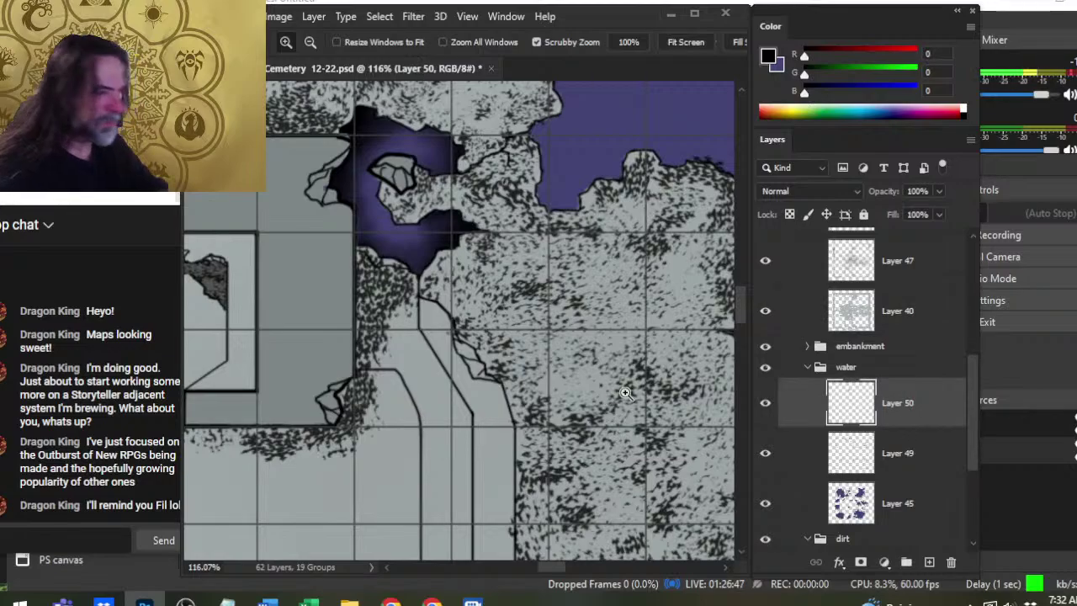
{"action": "left_click_drag", "start_coordinate": [627, 394], "coordinate": [557, 334]}
{"action": "left_click_drag", "start_coordinate": [593, 231], "coordinate": [392, 325]}
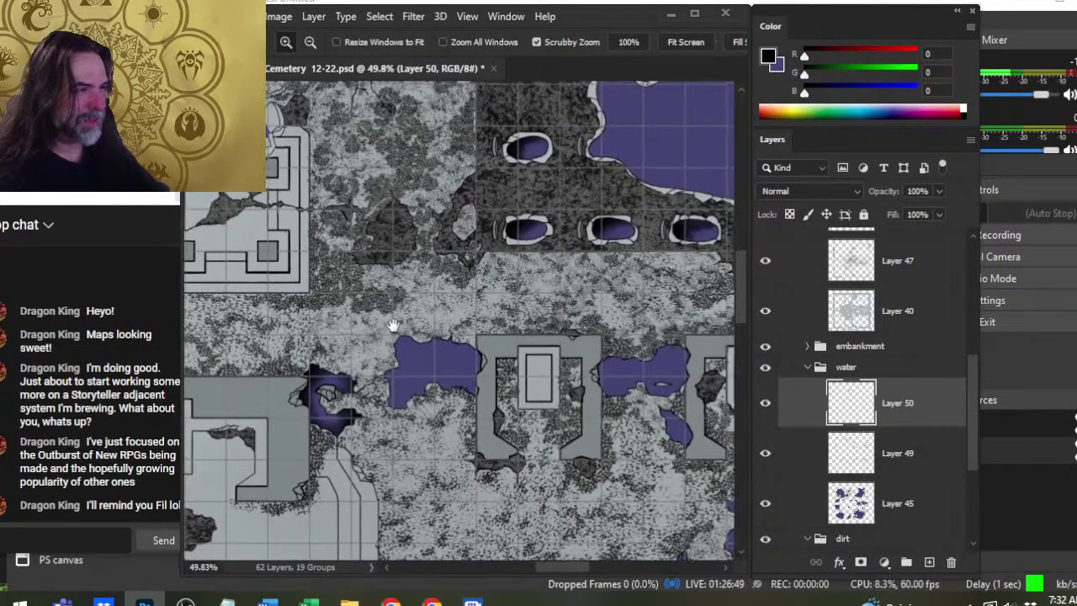
{"action": "left_click_drag", "start_coordinate": [587, 320], "coordinate": [681, 368]}
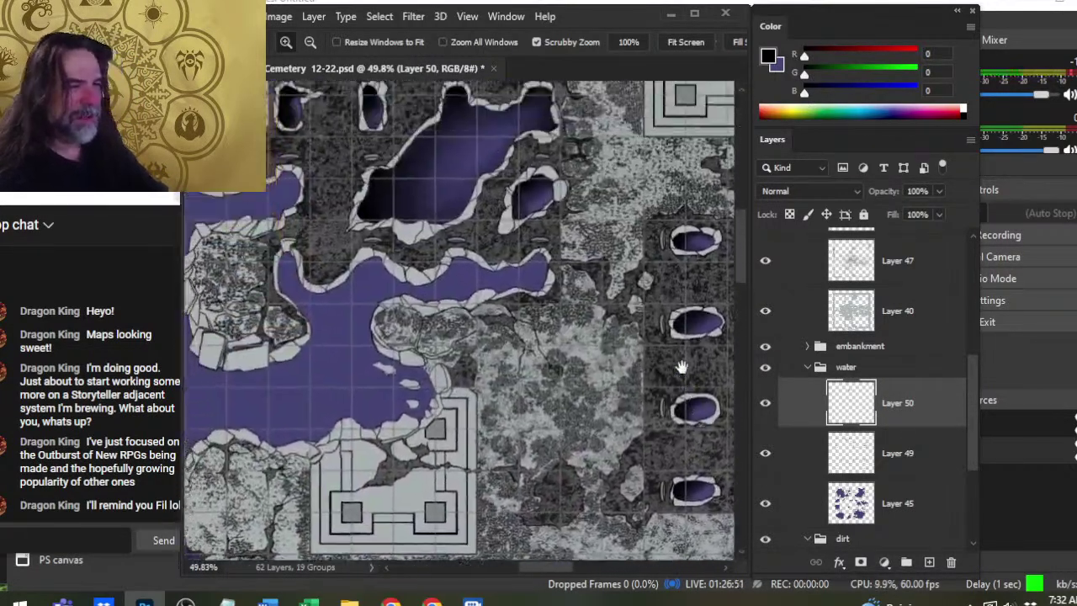
{"action": "left_click_drag", "start_coordinate": [413, 354], "coordinate": [603, 295]}
{"action": "left_click_drag", "start_coordinate": [606, 469], "coordinate": [606, 159]}
{"action": "left_click_drag", "start_coordinate": [545, 430], "coordinate": [577, 312]}
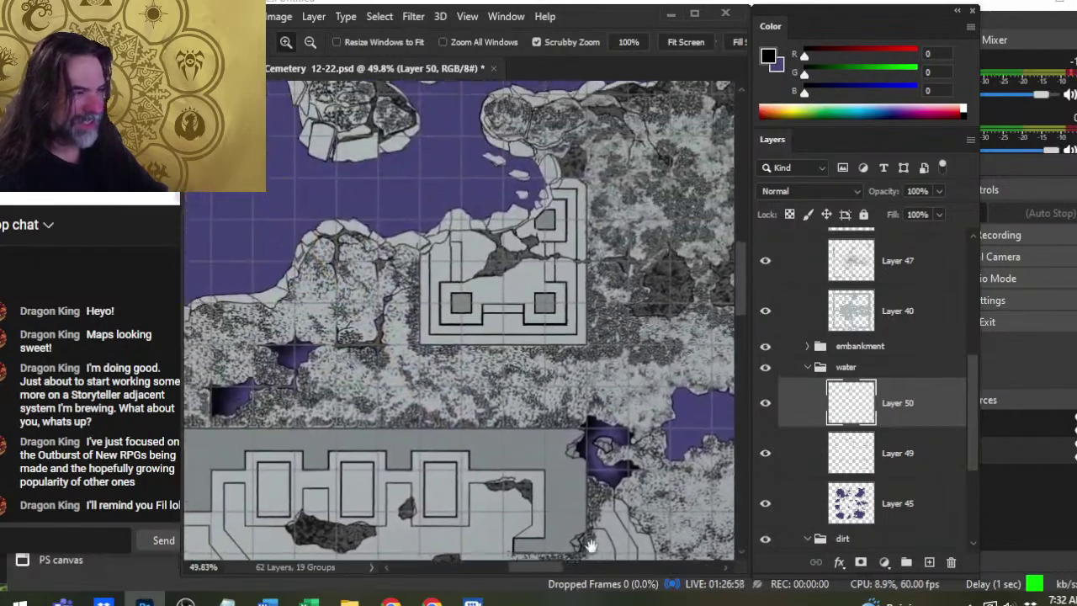
{"action": "left_click_drag", "start_coordinate": [523, 295], "coordinate": [635, 291]}
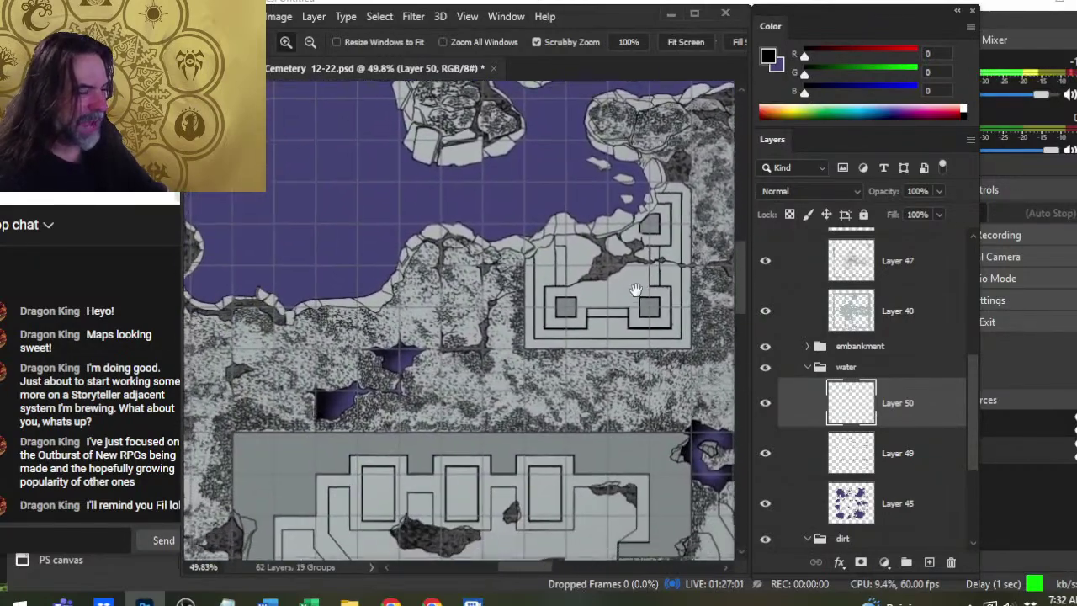
Paint black along the upper edges and lower end of the T-shaped pool below the central building on Layer 50 with the 20 px brush.
{"action": "left_click_drag", "start_coordinate": [607, 492], "coordinate": [455, 187]}
{"action": "left_click_drag", "start_coordinate": [551, 422], "coordinate": [535, 223]}
{"action": "left_click_drag", "start_coordinate": [438, 320], "coordinate": [505, 320]}
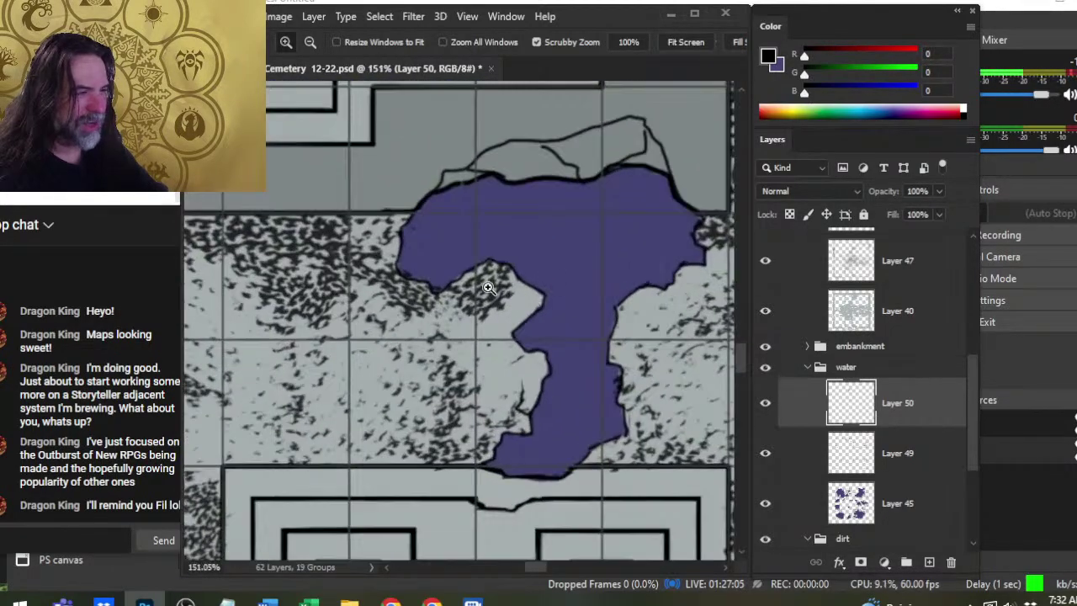
{"action": "key", "text": "b"}
{"action": "mouse_move", "coordinate": [424, 258]}
{"action": "left_mouse_down"}
{"action": "mouse_move", "coordinate": [545, 253]}
{"action": "mouse_move", "coordinate": [630, 173]}
{"action": "mouse_move", "coordinate": [680, 208]}
{"action": "mouse_move", "coordinate": [699, 244]}
{"action": "mouse_move", "coordinate": [686, 269]}
{"action": "left_mouse_up"}
{"action": "left_click_drag", "start_coordinate": [585, 444], "coordinate": [536, 349]}
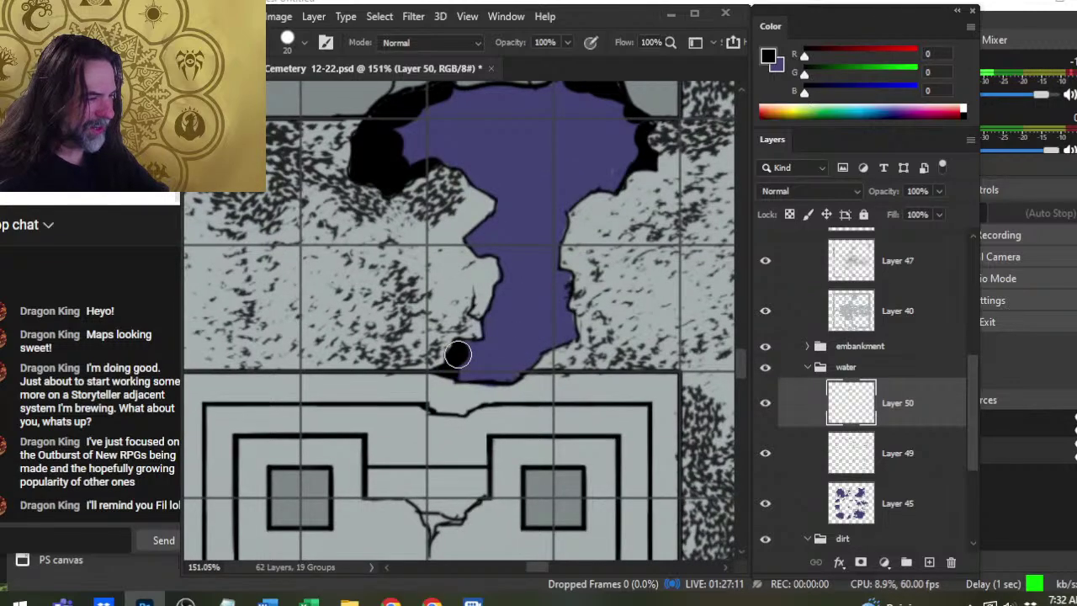
{"action": "mouse_move", "coordinate": [457, 354]}
{"action": "left_mouse_down"}
{"action": "mouse_move", "coordinate": [560, 358]}
{"action": "mouse_move", "coordinate": [522, 369]}
{"action": "mouse_move", "coordinate": [476, 367]}
{"action": "mouse_move", "coordinate": [513, 354]}
{"action": "mouse_move", "coordinate": [488, 373]}
{"action": "mouse_move", "coordinate": [518, 350]}
{"action": "mouse_move", "coordinate": [506, 358]}
{"action": "mouse_move", "coordinate": [515, 362]}
{"action": "mouse_move", "coordinate": [480, 359]}
{"action": "mouse_move", "coordinate": [517, 319]}
{"action": "mouse_move", "coordinate": [521, 338]}
{"action": "mouse_move", "coordinate": [591, 328]}
{"action": "mouse_move", "coordinate": [530, 343]}
{"action": "mouse_move", "coordinate": [503, 336]}
{"action": "mouse_move", "coordinate": [556, 300]}
{"action": "mouse_move", "coordinate": [541, 345]}
{"action": "mouse_move", "coordinate": [529, 316]}
{"action": "mouse_move", "coordinate": [556, 300]}
{"action": "mouse_move", "coordinate": [491, 330]}
{"action": "mouse_move", "coordinate": [511, 308]}
{"action": "mouse_move", "coordinate": [499, 318]}
{"action": "mouse_move", "coordinate": [502, 367]}
{"action": "mouse_move", "coordinate": [486, 362]}
{"action": "mouse_move", "coordinate": [513, 322]}
{"action": "mouse_move", "coordinate": [535, 335]}
{"action": "mouse_move", "coordinate": [508, 284]}
{"action": "mouse_move", "coordinate": [474, 360]}
{"action": "mouse_move", "coordinate": [548, 290]}
{"action": "mouse_move", "coordinate": [543, 322]}
{"action": "mouse_move", "coordinate": [499, 369]}
{"action": "mouse_move", "coordinate": [552, 296]}
{"action": "mouse_move", "coordinate": [510, 313]}
{"action": "mouse_move", "coordinate": [488, 290]}
{"action": "mouse_move", "coordinate": [555, 312]}
{"action": "mouse_move", "coordinate": [504, 309]}
{"action": "mouse_move", "coordinate": [529, 257]}
{"action": "mouse_move", "coordinate": [545, 343]}
{"action": "mouse_move", "coordinate": [556, 302]}
{"action": "mouse_move", "coordinate": [487, 357]}
{"action": "mouse_move", "coordinate": [533, 290]}
{"action": "mouse_move", "coordinate": [532, 345]}
{"action": "mouse_move", "coordinate": [558, 325]}
{"action": "mouse_move", "coordinate": [533, 342]}
{"action": "mouse_move", "coordinate": [488, 290]}
{"action": "mouse_move", "coordinate": [543, 316]}
{"action": "left_mouse_up"}
Blend the black edges into the purple of the T-shaped pool with the Smudge tool at 30 px and 30% strength.
{"action": "key", "text": "r"}
{"action": "key", "text": "bracketright"}
{"action": "key", "text": "bracketright"}
{"action": "key", "text": "bracketright"}
{"action": "left_click_drag", "start_coordinate": [503, 266], "coordinate": [519, 389]}
{"action": "mouse_move", "coordinate": [428, 267]}
{"action": "left_mouse_down"}
{"action": "mouse_move", "coordinate": [399, 268]}
{"action": "mouse_move", "coordinate": [389, 286]}
{"action": "mouse_move", "coordinate": [398, 299]}
{"action": "mouse_move", "coordinate": [398, 273]}
{"action": "mouse_move", "coordinate": [425, 298]}
{"action": "mouse_move", "coordinate": [394, 286]}
{"action": "mouse_move", "coordinate": [434, 256]}
{"action": "mouse_move", "coordinate": [408, 253]}
{"action": "mouse_move", "coordinate": [416, 267]}
{"action": "mouse_move", "coordinate": [427, 246]}
{"action": "mouse_move", "coordinate": [428, 289]}
{"action": "mouse_move", "coordinate": [396, 263]}
{"action": "mouse_move", "coordinate": [468, 318]}
{"action": "mouse_move", "coordinate": [457, 252]}
{"action": "mouse_move", "coordinate": [431, 275]}
{"action": "mouse_move", "coordinate": [424, 315]}
{"action": "mouse_move", "coordinate": [525, 199]}
{"action": "mouse_move", "coordinate": [417, 286]}
{"action": "mouse_move", "coordinate": [535, 188]}
{"action": "mouse_move", "coordinate": [433, 237]}
{"action": "mouse_move", "coordinate": [638, 233]}
{"action": "mouse_move", "coordinate": [579, 203]}
{"action": "mouse_move", "coordinate": [631, 203]}
{"action": "mouse_move", "coordinate": [638, 225]}
{"action": "mouse_move", "coordinate": [616, 212]}
{"action": "mouse_move", "coordinate": [631, 277]}
{"action": "mouse_move", "coordinate": [629, 215]}
{"action": "mouse_move", "coordinate": [651, 242]}
{"action": "mouse_move", "coordinate": [645, 267]}
{"action": "mouse_move", "coordinate": [663, 269]}
{"action": "mouse_move", "coordinate": [647, 281]}
{"action": "mouse_move", "coordinate": [642, 240]}
{"action": "left_mouse_up"}
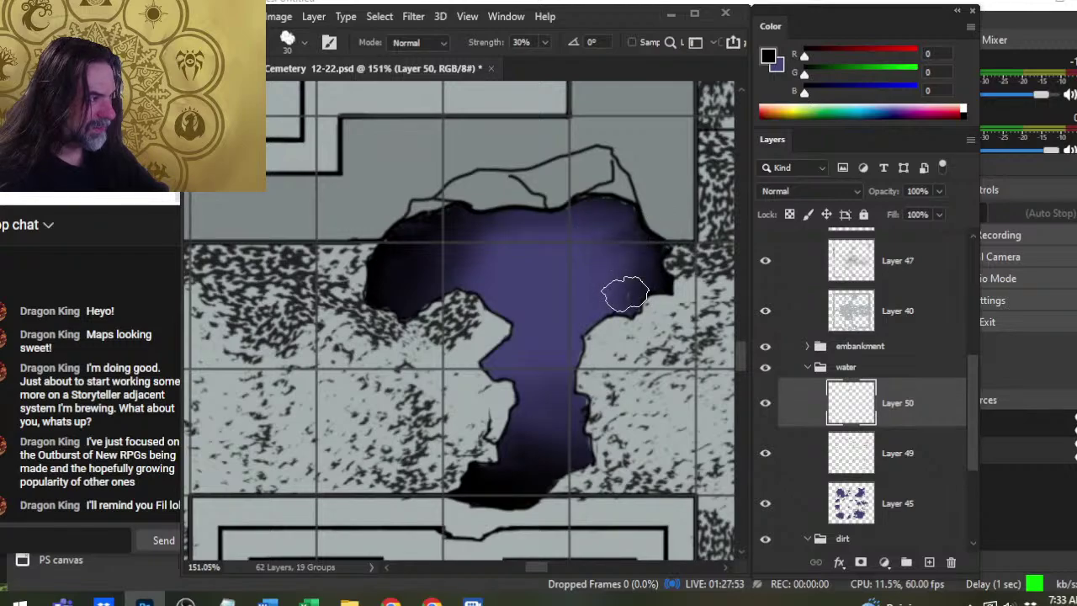
{"action": "mouse_move", "coordinate": [625, 293]}
{"action": "left_mouse_down"}
{"action": "mouse_move", "coordinate": [580, 256]}
{"action": "mouse_move", "coordinate": [644, 278]}
{"action": "mouse_move", "coordinate": [654, 315]}
{"action": "mouse_move", "coordinate": [661, 258]}
{"action": "mouse_move", "coordinate": [583, 219]}
{"action": "mouse_move", "coordinate": [564, 245]}
{"action": "mouse_move", "coordinate": [583, 208]}
{"action": "mouse_move", "coordinate": [516, 246]}
{"action": "mouse_move", "coordinate": [475, 224]}
{"action": "left_mouse_up"}
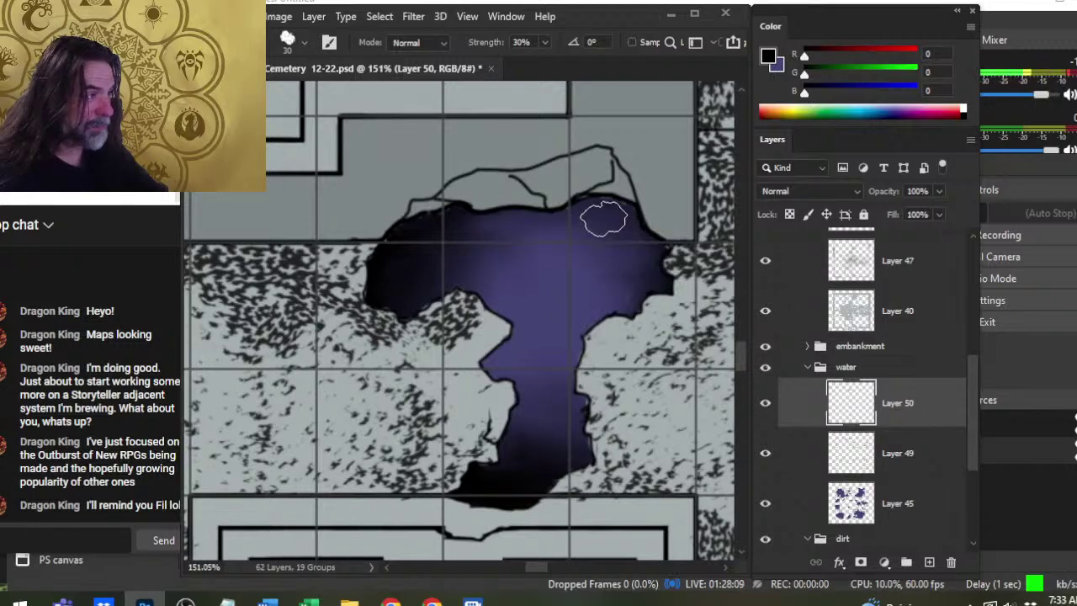
{"action": "mouse_move", "coordinate": [648, 284]}
{"action": "left_mouse_down"}
{"action": "mouse_move", "coordinate": [629, 317]}
{"action": "mouse_move", "coordinate": [620, 265]}
{"action": "mouse_move", "coordinate": [658, 271]}
{"action": "mouse_move", "coordinate": [658, 234]}
{"action": "left_mouse_up"}
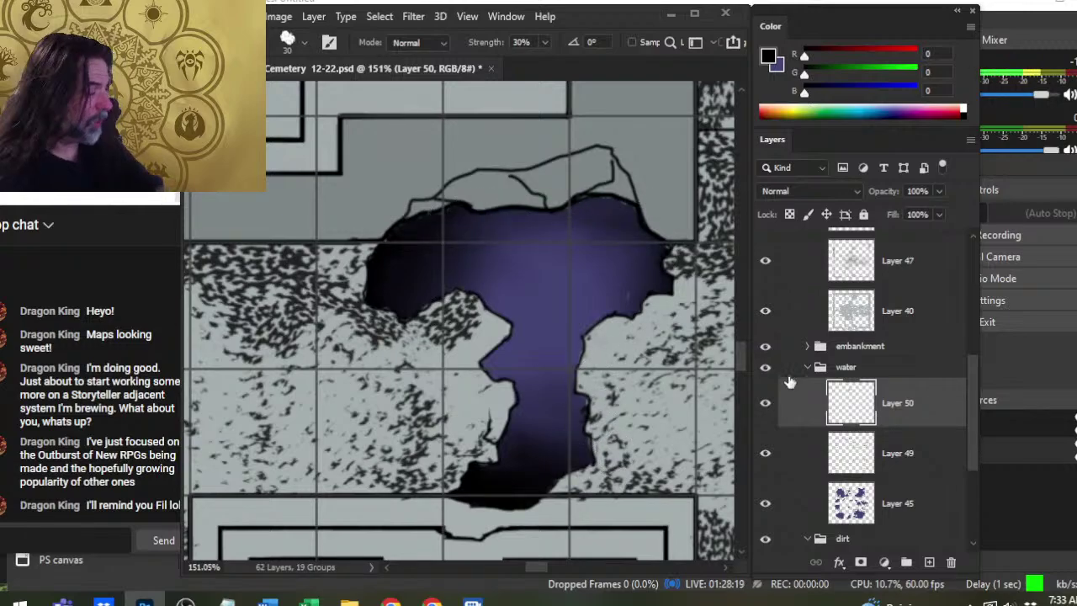
Check the T-shaped pool's edge on flagstone Layer 40 with the 20 px Eraser, and make wqalls Layer 46 active.
{"action": "left_click", "coordinate": [896, 315]}
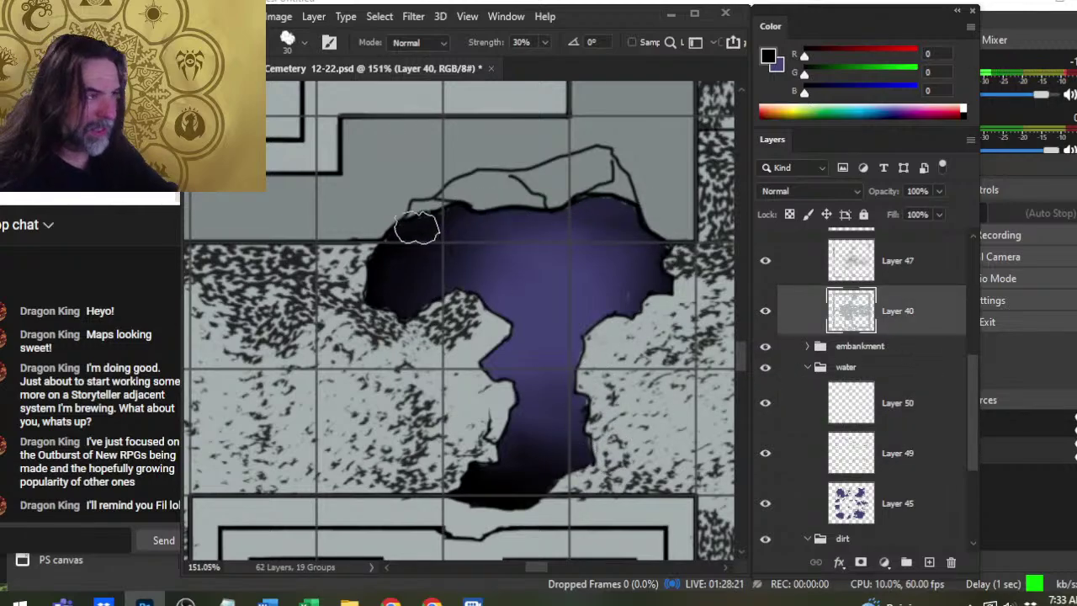
{"action": "key", "text": "b"}
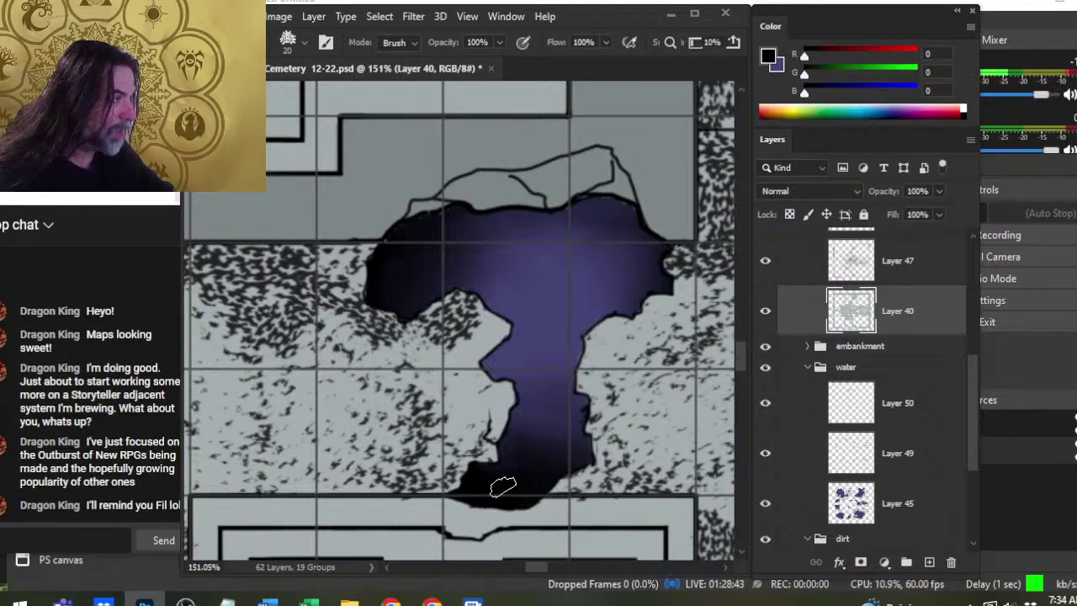
{"action": "left_click_drag", "start_coordinate": [975, 381], "coordinate": [968, 320]}
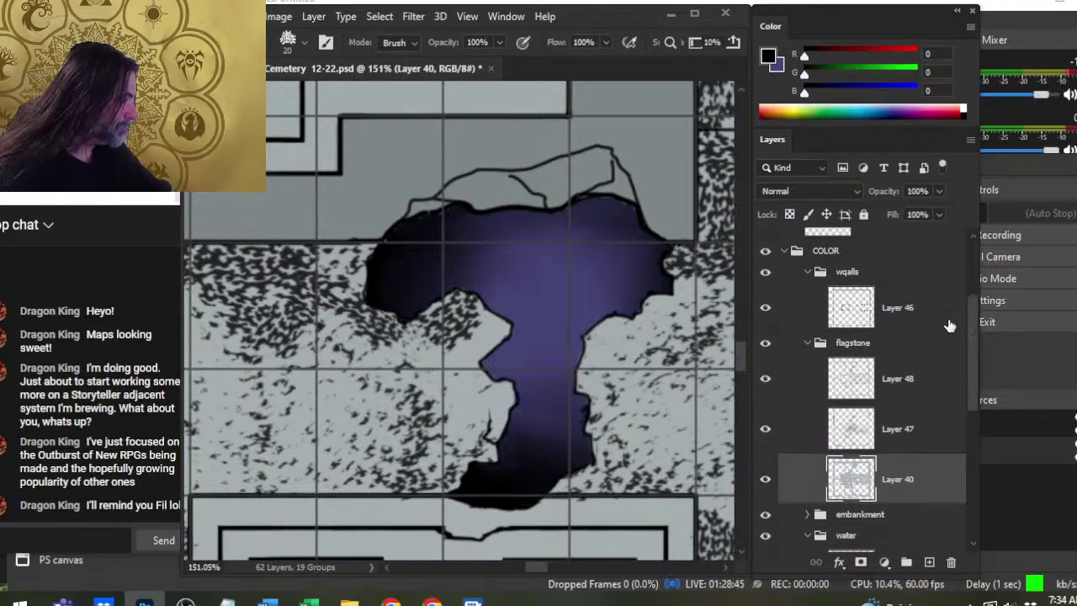
{"action": "left_click", "coordinate": [946, 319]}
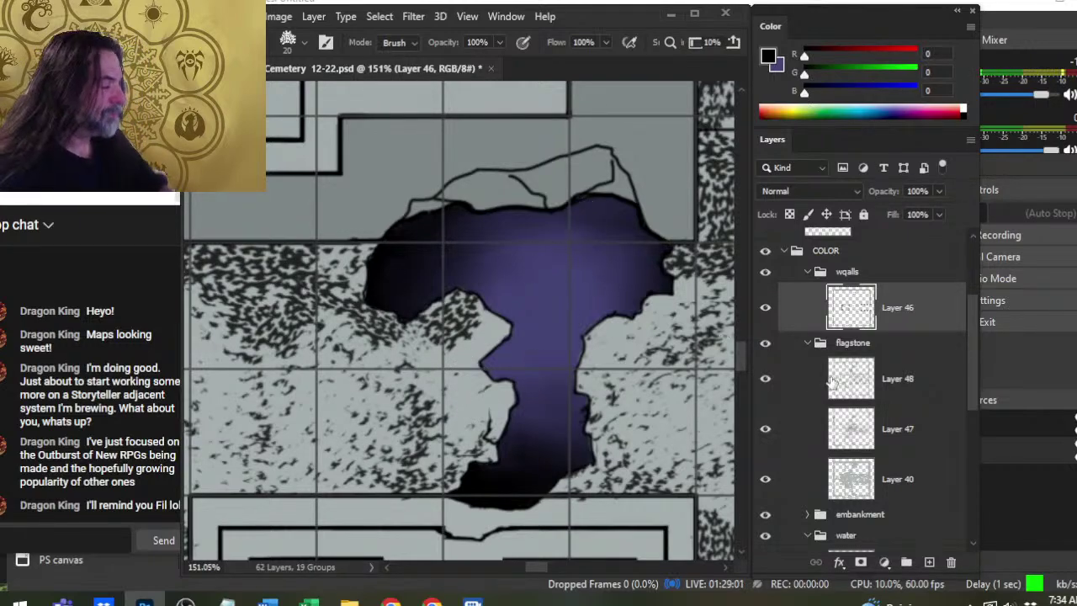
Hide and show flagstone Layers 47 and 48 in turn to examine the texture around the pool, and make Layer 48 active.
{"action": "left_click", "coordinate": [769, 441]}
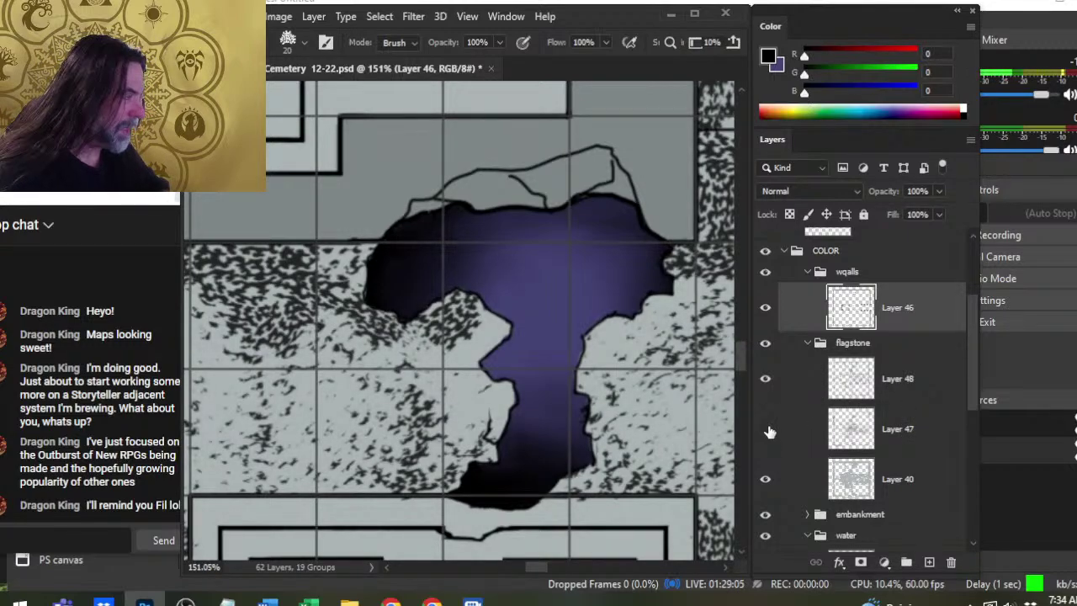
{"action": "left_click", "coordinate": [769, 381]}
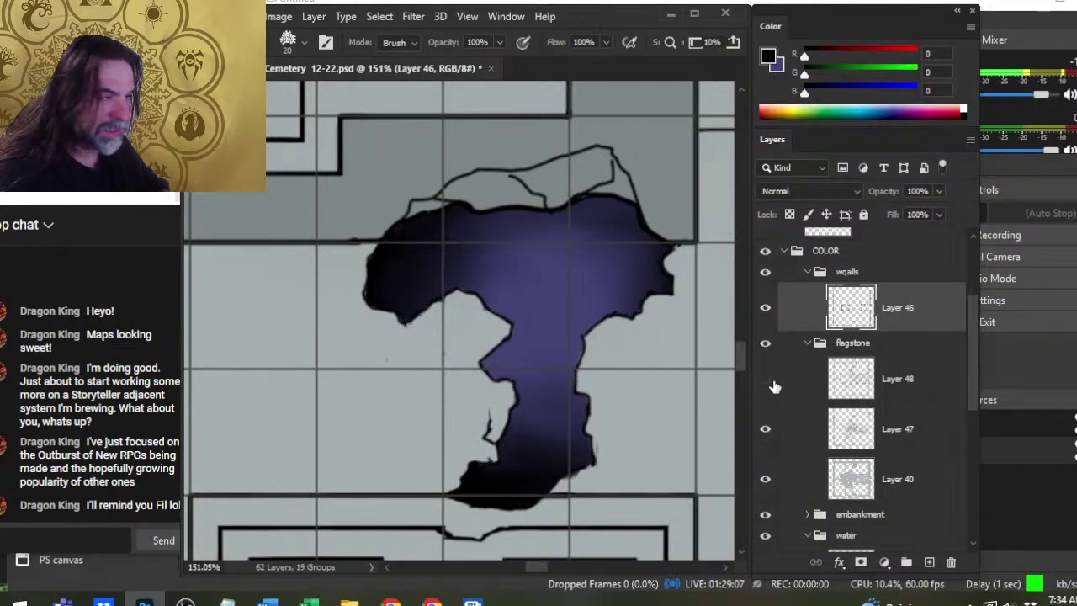
{"action": "left_click", "coordinate": [768, 382]}
{"action": "left_click", "coordinate": [888, 395]}
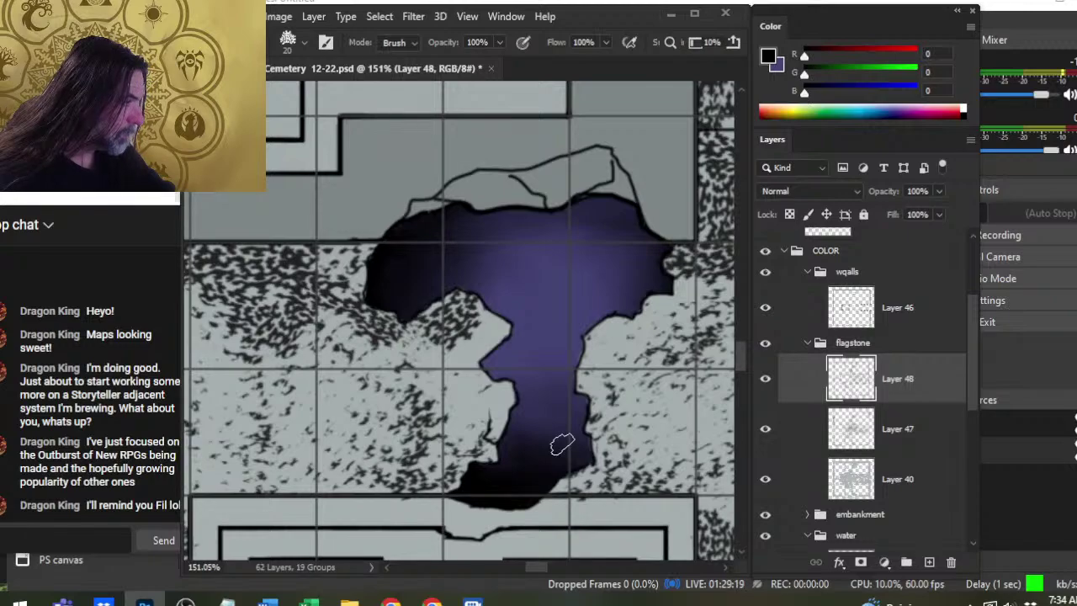
Check Layer 31 copy 3, then make wqalls Layer 46 active and toggle its visibility off and on.
{"action": "left_click", "coordinate": [900, 234]}
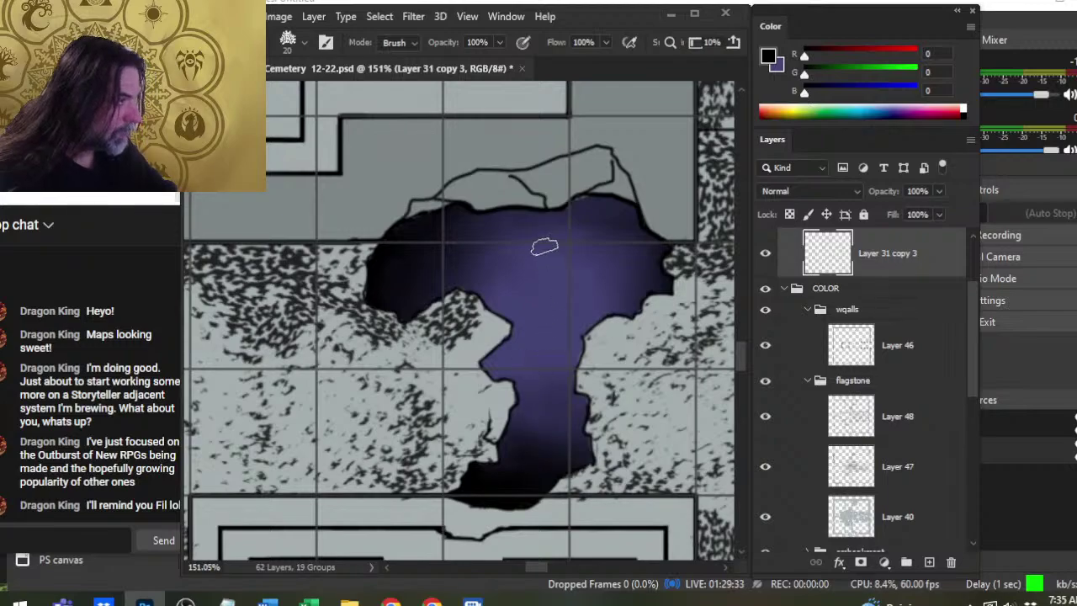
{"action": "left_click", "coordinate": [912, 370]}
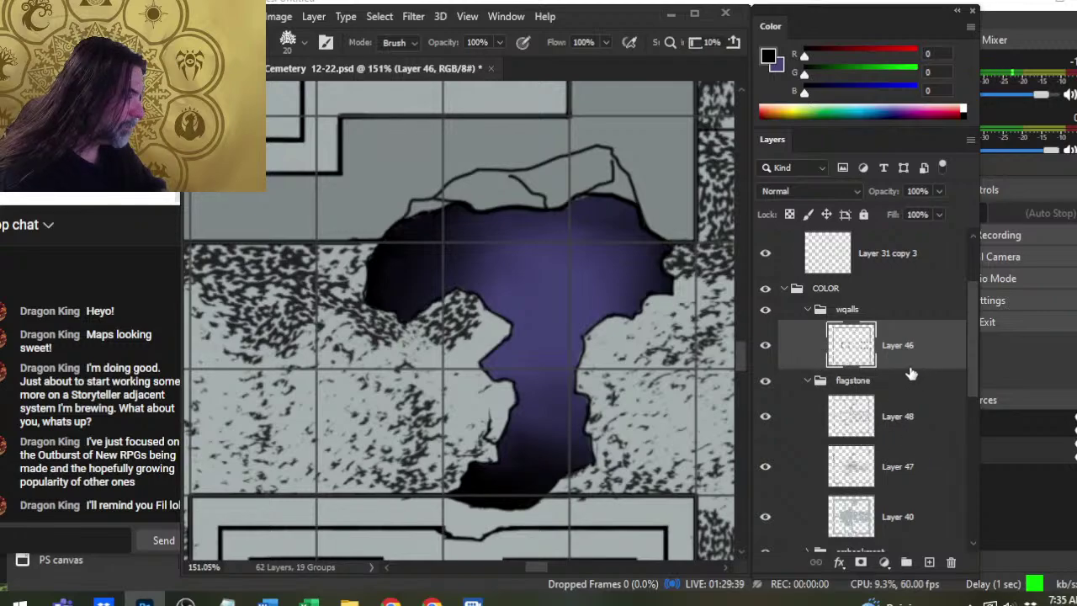
{"action": "left_click", "coordinate": [766, 346]}
{"action": "left_click", "coordinate": [767, 347]}
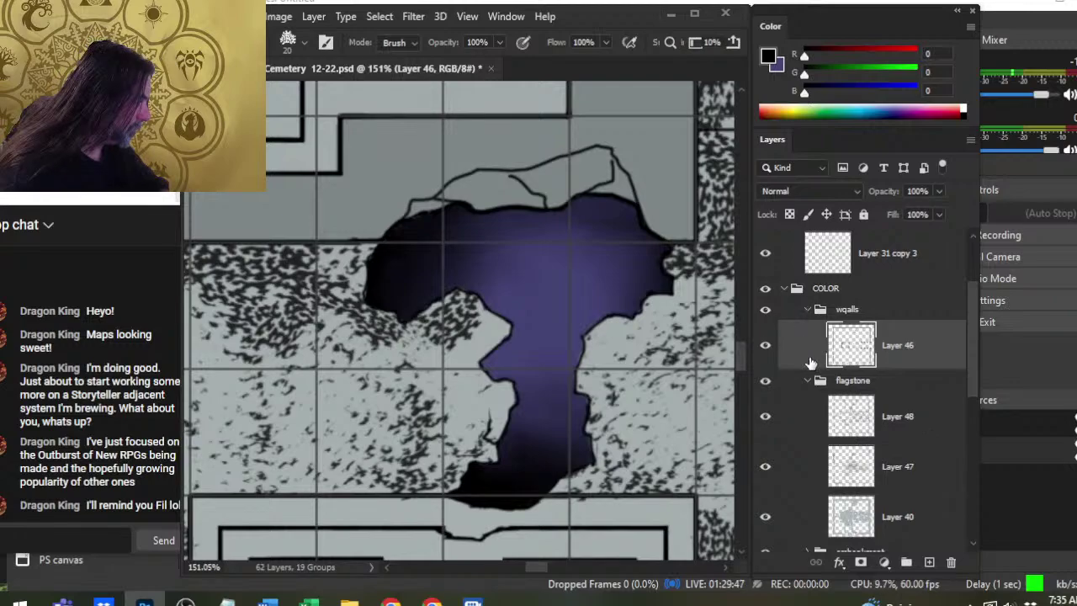
Return to Layer 50 and smudge the shading along the T-shaped pool's narrow lower stem with the 30 px Smudge tool.
{"action": "left_click_drag", "start_coordinate": [972, 372], "coordinate": [983, 467]}
{"action": "left_click", "coordinate": [919, 375]}
{"action": "key", "text": "r"}
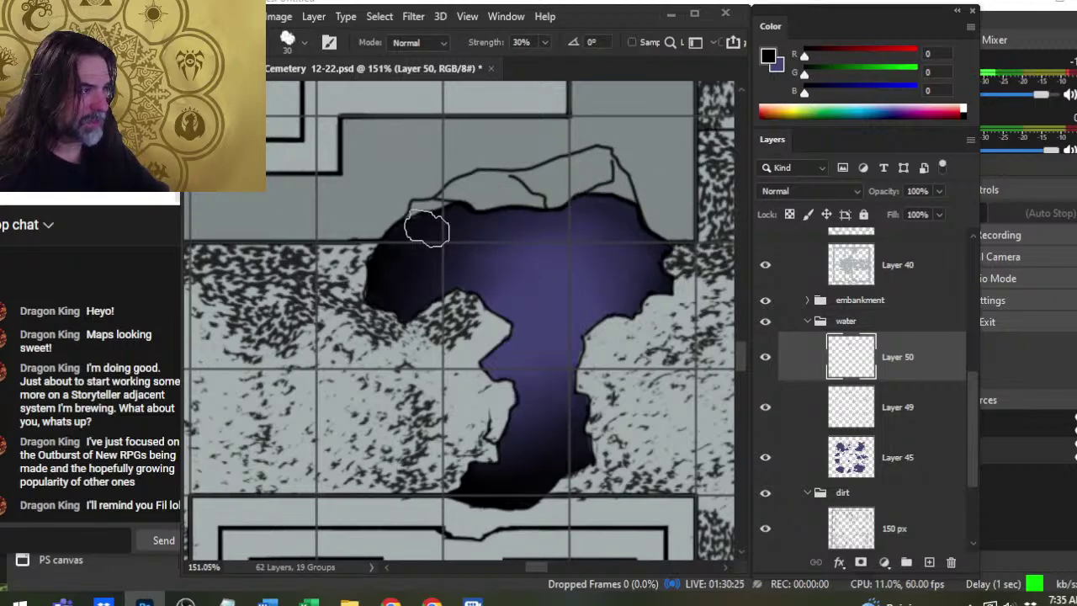
{"action": "key", "text": "z"}
{"action": "left_click_drag", "start_coordinate": [627, 323], "coordinate": [597, 325]}
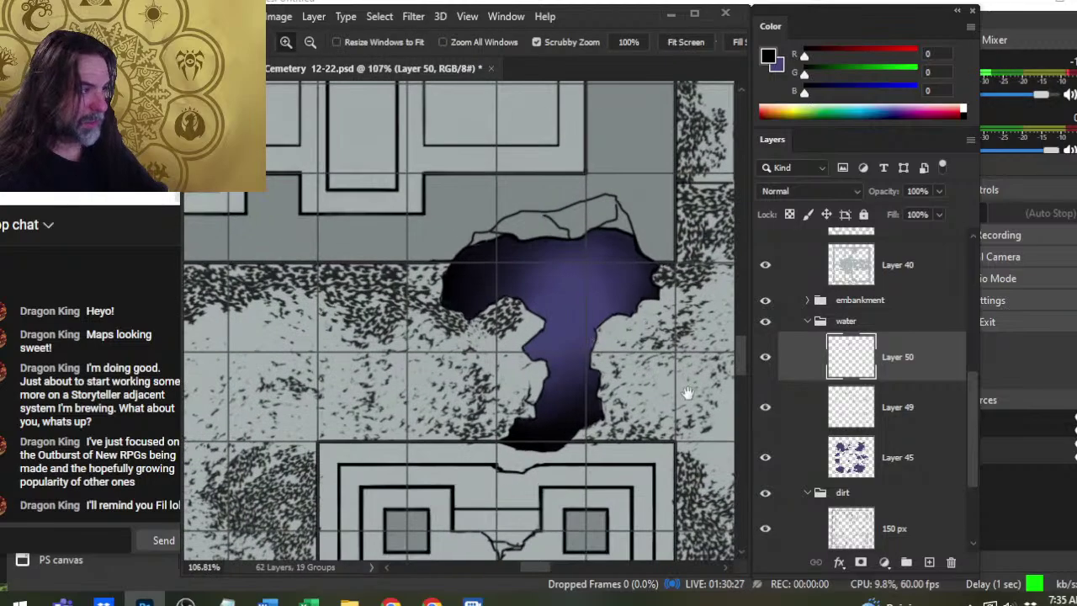
{"action": "left_click_drag", "start_coordinate": [643, 362], "coordinate": [524, 202]}
{"action": "left_click_drag", "start_coordinate": [575, 287], "coordinate": [488, 297]}
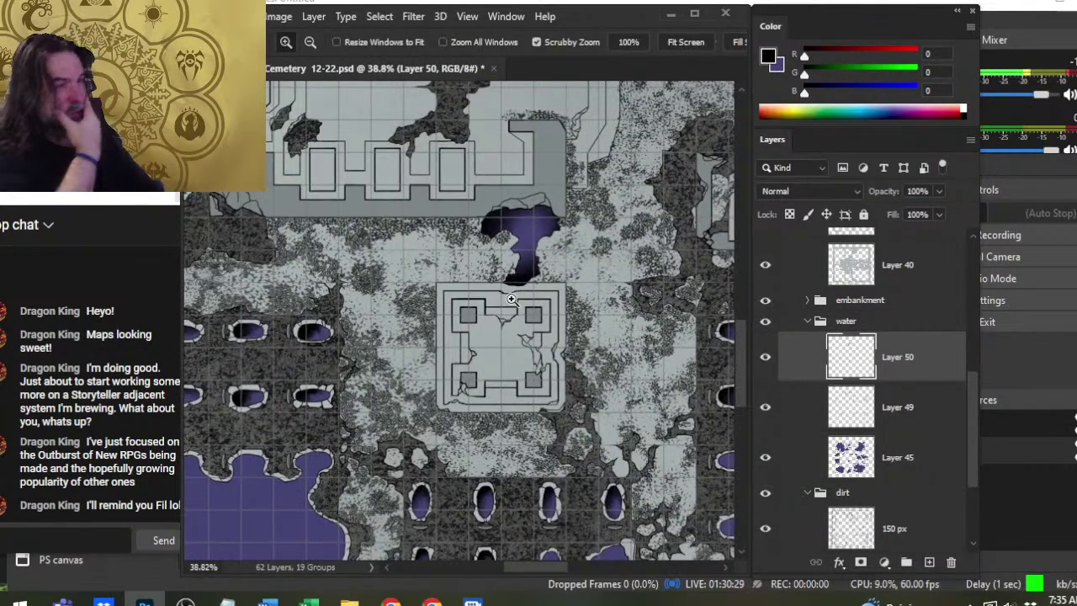
{"action": "left_click_drag", "start_coordinate": [620, 357], "coordinate": [489, 371]}
{"action": "left_click_drag", "start_coordinate": [413, 280], "coordinate": [497, 311]}
{"action": "key", "text": "r"}
{"action": "mouse_move", "coordinate": [344, 236]}
{"action": "left_mouse_down"}
{"action": "mouse_move", "coordinate": [373, 219]}
{"action": "mouse_move", "coordinate": [348, 326]}
{"action": "mouse_move", "coordinate": [340, 284]}
{"action": "mouse_move", "coordinate": [398, 263]}
{"action": "mouse_move", "coordinate": [374, 286]}
{"action": "mouse_move", "coordinate": [338, 271]}
{"action": "mouse_move", "coordinate": [382, 277]}
{"action": "mouse_move", "coordinate": [361, 303]}
{"action": "mouse_move", "coordinate": [344, 300]}
{"action": "mouse_move", "coordinate": [407, 262]}
{"action": "mouse_move", "coordinate": [360, 277]}
{"action": "mouse_move", "coordinate": [354, 300]}
{"action": "mouse_move", "coordinate": [378, 269]}
{"action": "mouse_move", "coordinate": [362, 273]}
{"action": "mouse_move", "coordinate": [379, 276]}
{"action": "mouse_move", "coordinate": [358, 282]}
{"action": "mouse_move", "coordinate": [408, 256]}
{"action": "mouse_move", "coordinate": [383, 295]}
{"action": "mouse_move", "coordinate": [342, 286]}
{"action": "mouse_move", "coordinate": [343, 310]}
{"action": "mouse_move", "coordinate": [367, 267]}
{"action": "left_mouse_up"}
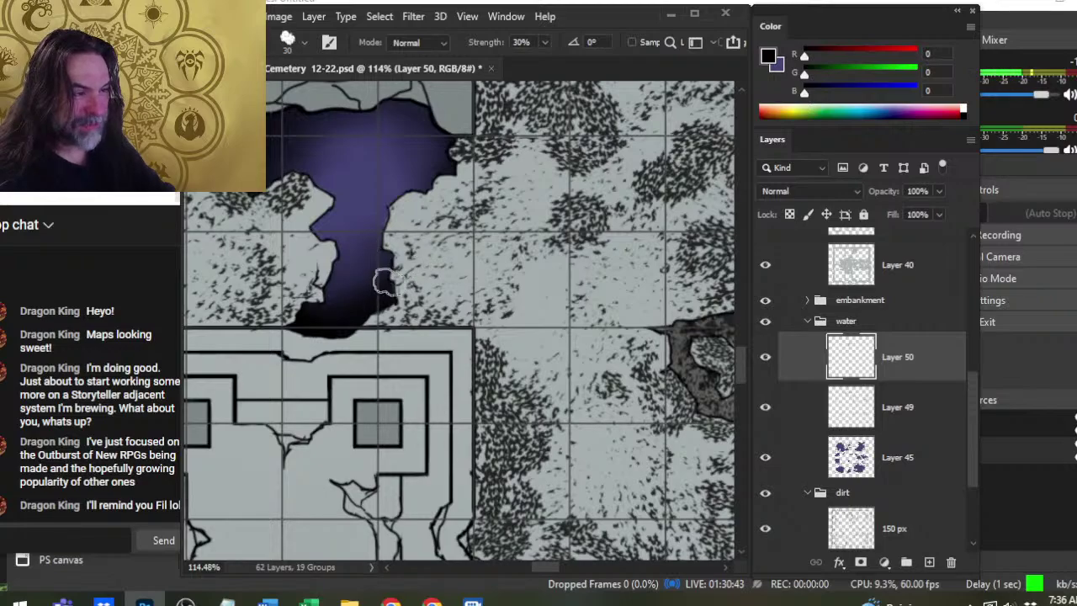
{"action": "left_click_drag", "start_coordinate": [378, 273], "coordinate": [358, 308]}
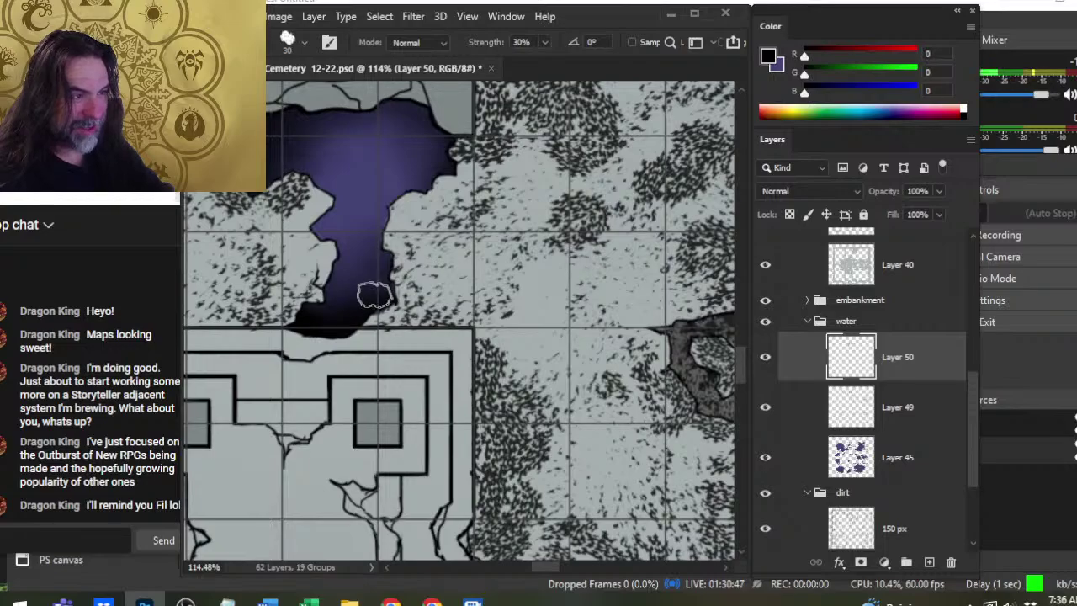
Survey the lower ponds and the whole cemetery map to examine which water areas still lack dark shading.
{"action": "key", "text": "z"}
{"action": "left_click_drag", "start_coordinate": [586, 289], "coordinate": [531, 276]}
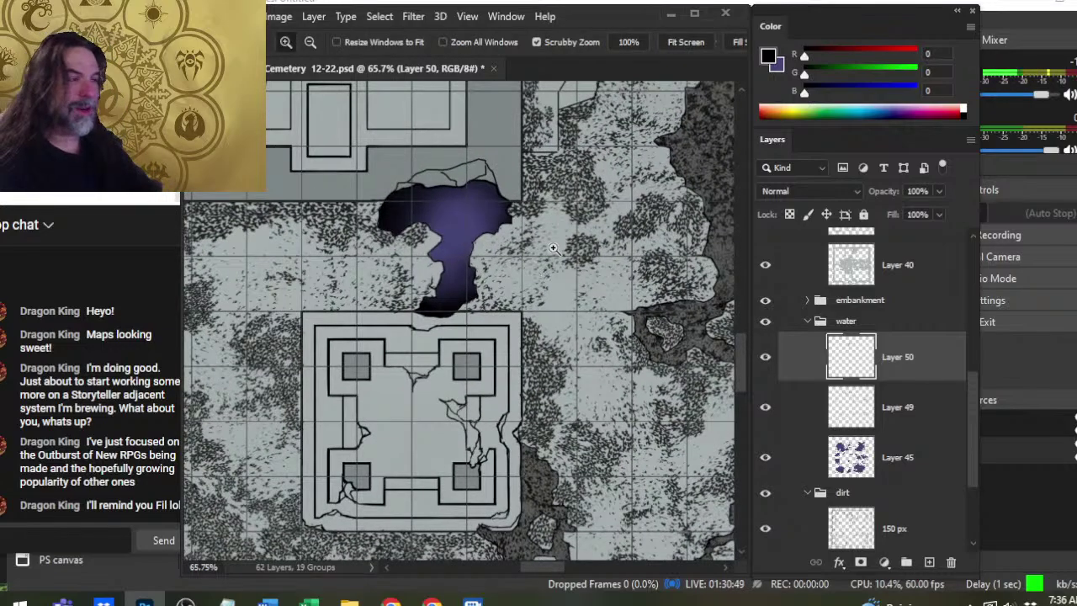
{"action": "left_click_drag", "start_coordinate": [496, 438], "coordinate": [579, 305]}
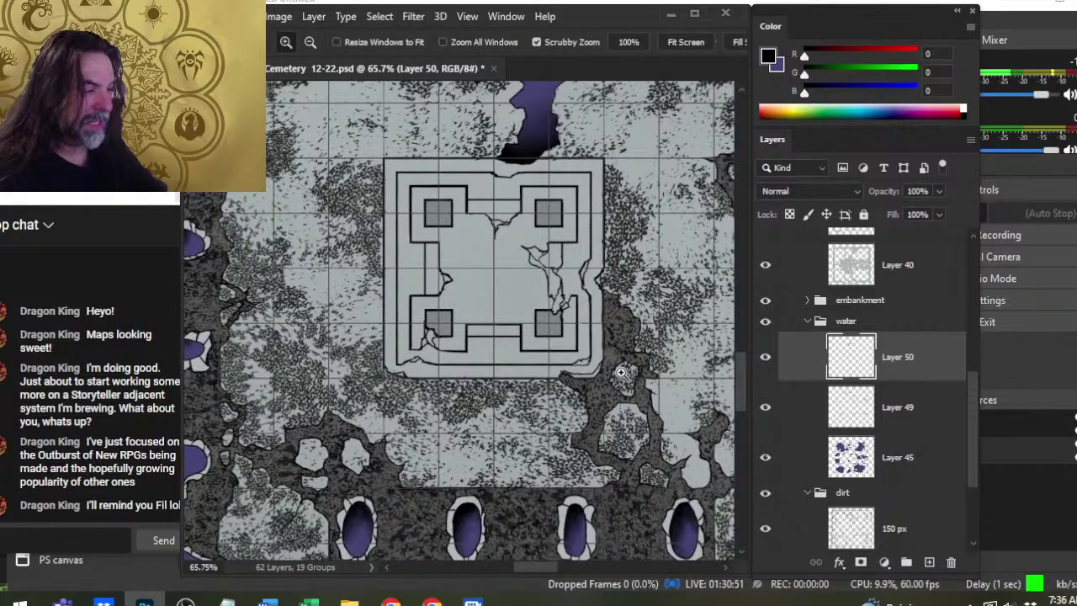
{"action": "left_click_drag", "start_coordinate": [603, 351], "coordinate": [526, 293]}
{"action": "left_click_drag", "start_coordinate": [559, 406], "coordinate": [421, 304]}
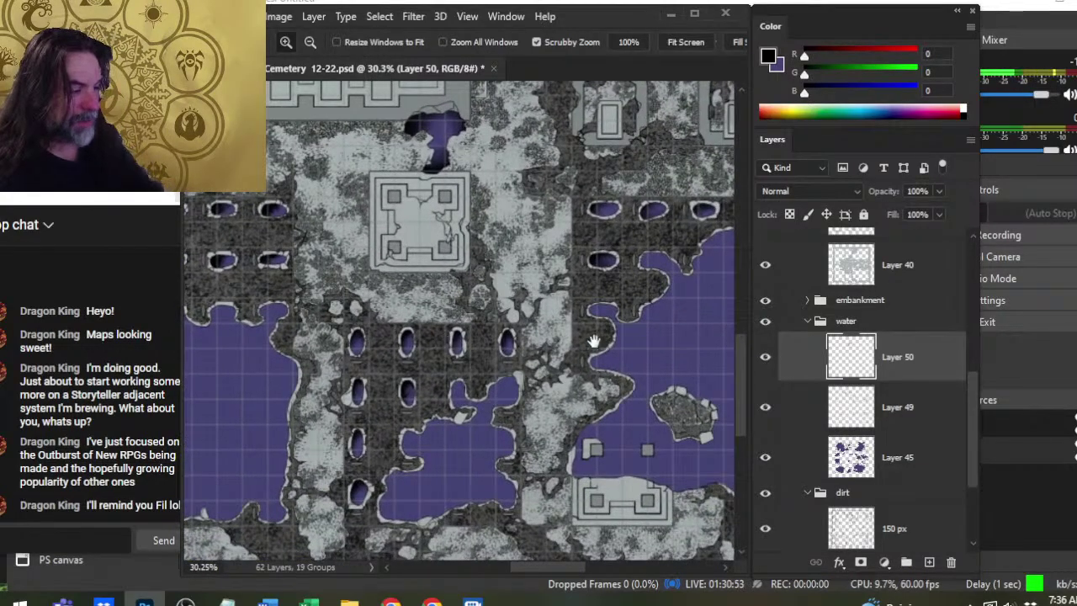
{"action": "left_click_drag", "start_coordinate": [593, 233], "coordinate": [509, 503]}
{"action": "left_click_drag", "start_coordinate": [598, 287], "coordinate": [486, 302]}
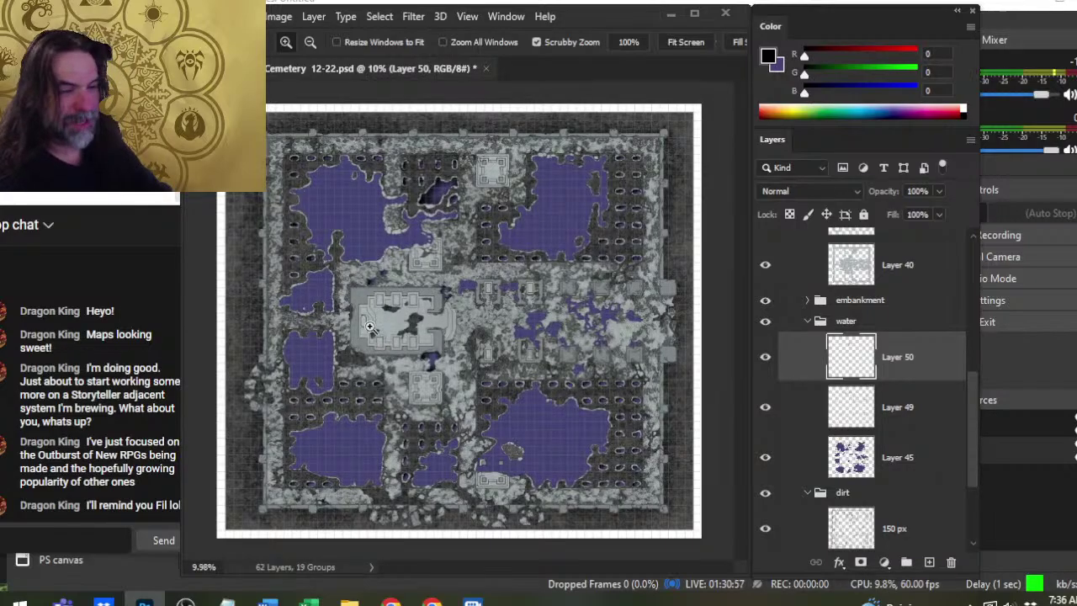
{"action": "scroll", "coordinate": [368, 326], "scroll_direction": "up", "scroll_amount": 3}
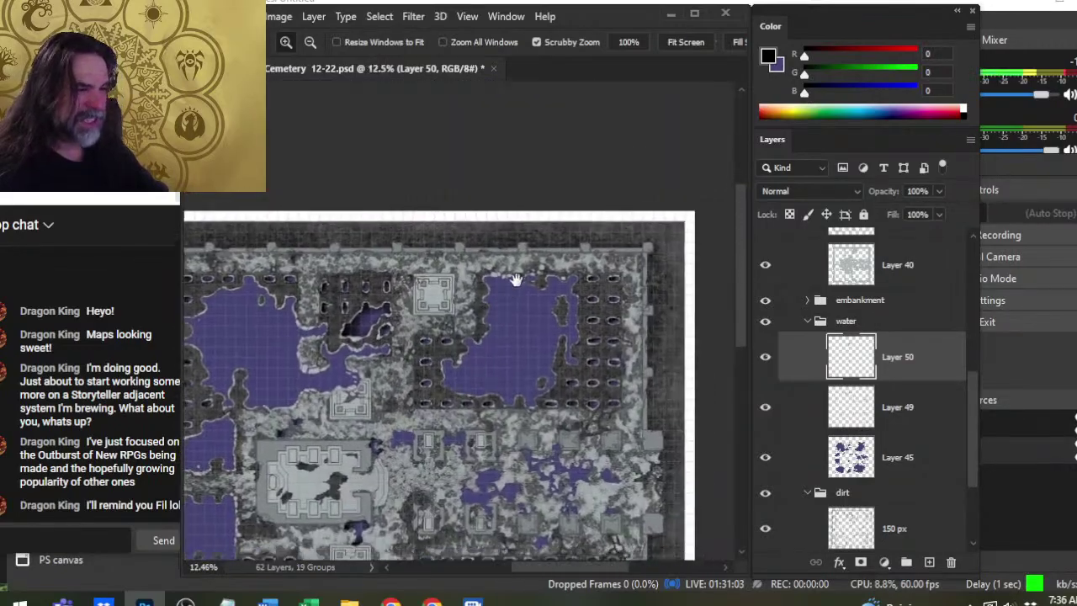
Darken the inner edge of the T-shaped pool's stem with black and blend it using the 30 px Smudge tool at 30% strength.
{"action": "scroll", "coordinate": [522, 255], "scroll_direction": "up", "scroll_amount": 5}
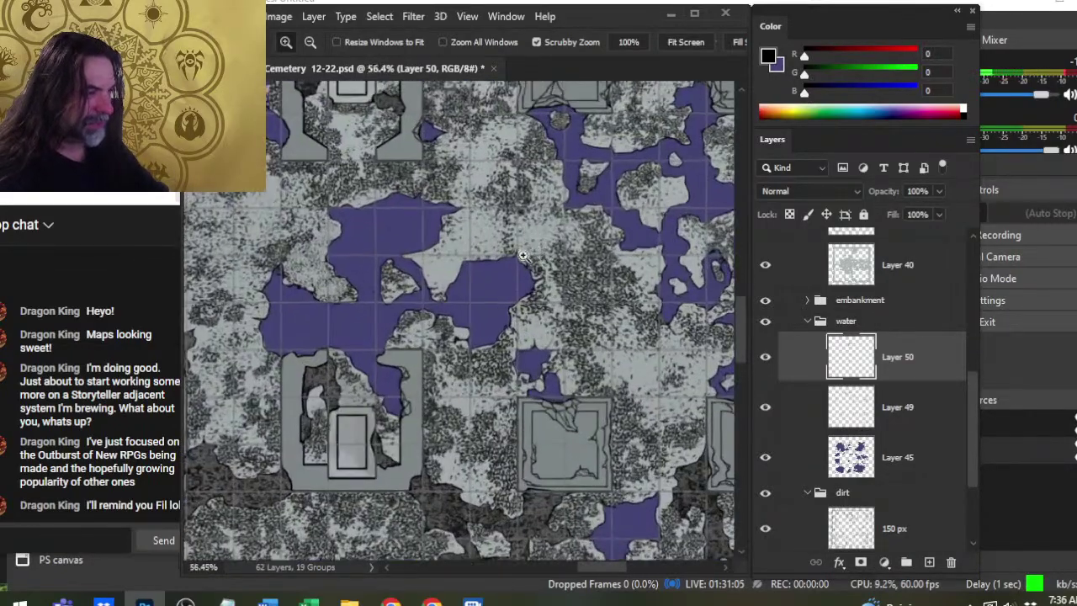
{"action": "left_click_drag", "start_coordinate": [444, 319], "coordinate": [558, 358]}
{"action": "left_click_drag", "start_coordinate": [340, 278], "coordinate": [455, 321]}
{"action": "left_click_drag", "start_coordinate": [433, 248], "coordinate": [618, 176]}
{"action": "left_click_drag", "start_coordinate": [645, 371], "coordinate": [542, 379]}
{"action": "left_click_drag", "start_coordinate": [441, 412], "coordinate": [505, 413]}
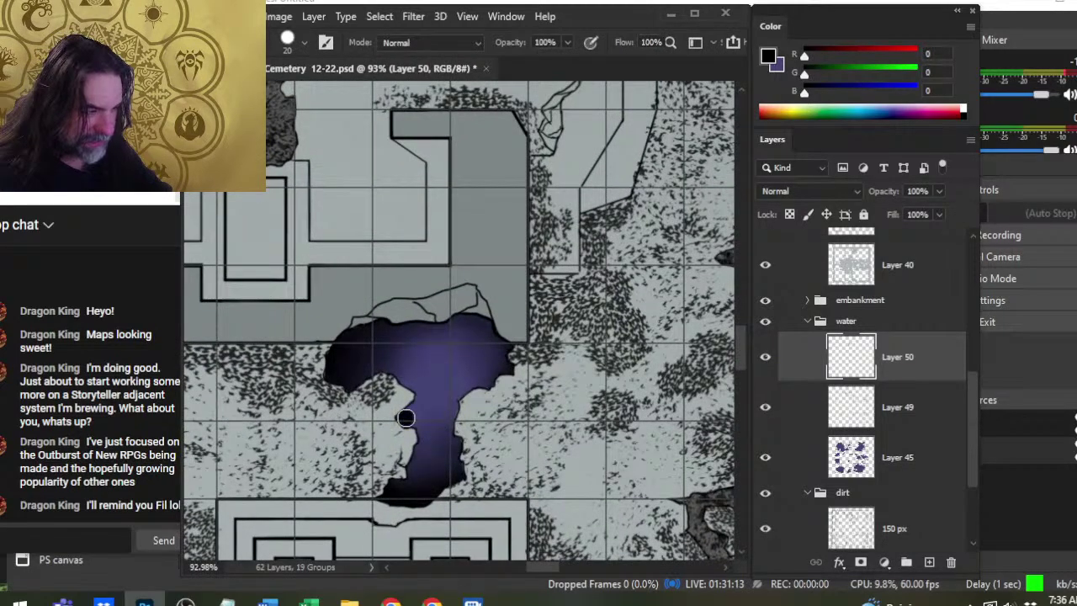
{"action": "key", "text": "r"}
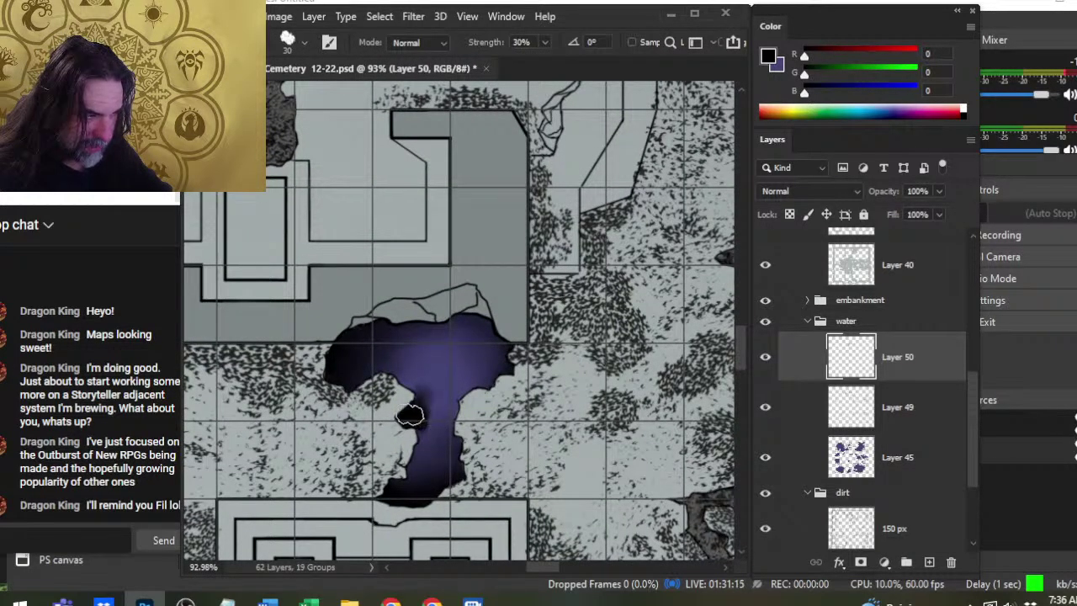
{"action": "mouse_move", "coordinate": [424, 404]}
{"action": "left_mouse_down"}
{"action": "mouse_move", "coordinate": [384, 379]}
{"action": "mouse_move", "coordinate": [373, 386]}
{"action": "mouse_move", "coordinate": [405, 401]}
{"action": "left_mouse_up"}
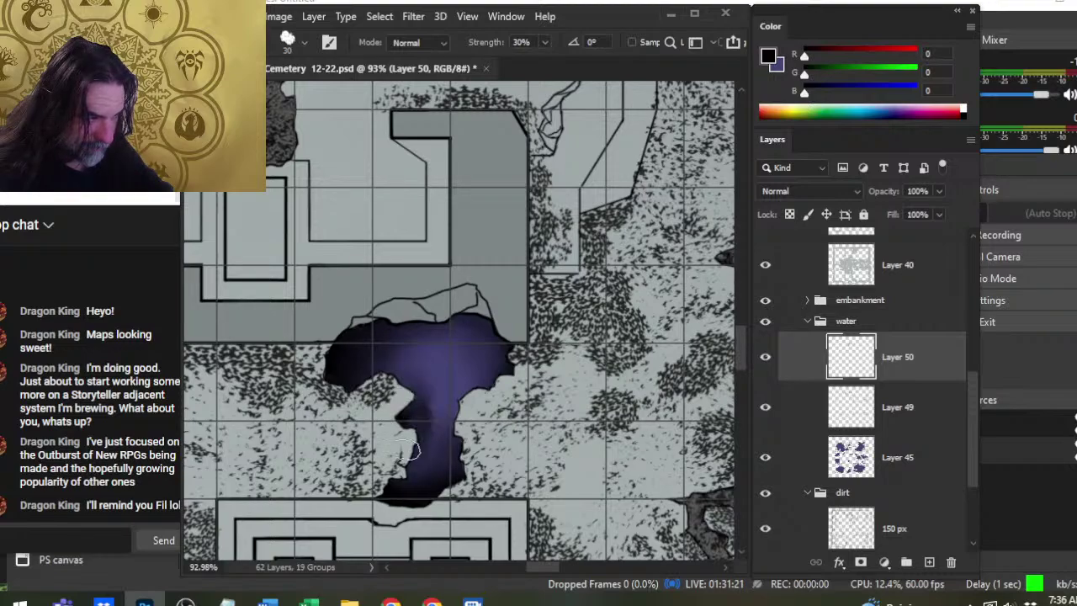
{"action": "mouse_move", "coordinate": [425, 487]}
{"action": "left_mouse_down"}
{"action": "mouse_move", "coordinate": [414, 417]}
{"action": "mouse_move", "coordinate": [411, 460]}
{"action": "mouse_move", "coordinate": [428, 406]}
{"action": "mouse_move", "coordinate": [430, 439]}
{"action": "mouse_move", "coordinate": [439, 415]}
{"action": "mouse_move", "coordinate": [422, 458]}
{"action": "mouse_move", "coordinate": [436, 362]}
{"action": "left_mouse_up"}
{"action": "mouse_move", "coordinate": [426, 417]}
{"action": "left_mouse_down"}
{"action": "mouse_move", "coordinate": [441, 371]}
{"action": "mouse_move", "coordinate": [441, 406]}
{"action": "mouse_move", "coordinate": [407, 383]}
{"action": "mouse_move", "coordinate": [444, 355]}
{"action": "mouse_move", "coordinate": [420, 396]}
{"action": "mouse_move", "coordinate": [383, 360]}
{"action": "mouse_move", "coordinate": [416, 402]}
{"action": "mouse_move", "coordinate": [381, 351]}
{"action": "mouse_move", "coordinate": [424, 413]}
{"action": "mouse_move", "coordinate": [422, 353]}
{"action": "mouse_move", "coordinate": [439, 387]}
{"action": "mouse_move", "coordinate": [437, 364]}
{"action": "mouse_move", "coordinate": [444, 390]}
{"action": "mouse_move", "coordinate": [431, 383]}
{"action": "mouse_move", "coordinate": [440, 369]}
{"action": "mouse_move", "coordinate": [426, 438]}
{"action": "mouse_move", "coordinate": [429, 367]}
{"action": "mouse_move", "coordinate": [418, 364]}
{"action": "mouse_move", "coordinate": [445, 399]}
{"action": "mouse_move", "coordinate": [462, 364]}
{"action": "mouse_move", "coordinate": [454, 440]}
{"action": "mouse_move", "coordinate": [431, 373]}
{"action": "mouse_move", "coordinate": [424, 472]}
{"action": "mouse_move", "coordinate": [422, 408]}
{"action": "mouse_move", "coordinate": [411, 482]}
{"action": "mouse_move", "coordinate": [424, 429]}
{"action": "left_mouse_up"}
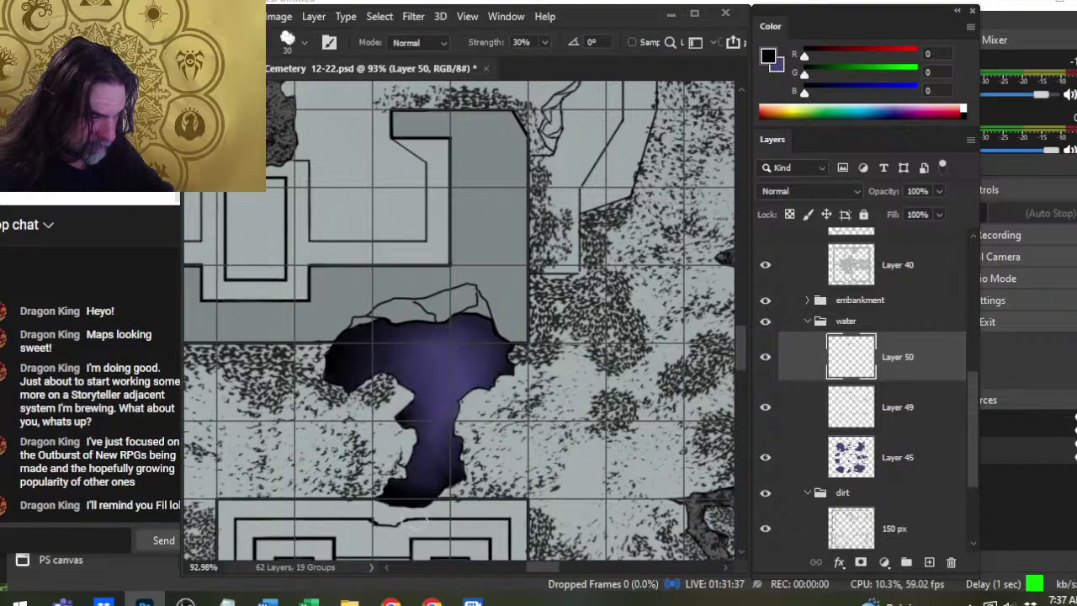
{"action": "mouse_move", "coordinate": [457, 471]}
{"action": "left_mouse_down"}
{"action": "mouse_move", "coordinate": [437, 404]}
{"action": "mouse_move", "coordinate": [451, 442]}
{"action": "mouse_move", "coordinate": [425, 384]}
{"action": "mouse_move", "coordinate": [423, 447]}
{"action": "mouse_move", "coordinate": [421, 384]}
{"action": "mouse_move", "coordinate": [410, 376]}
{"action": "mouse_move", "coordinate": [422, 451]}
{"action": "mouse_move", "coordinate": [429, 419]}
{"action": "left_mouse_up"}
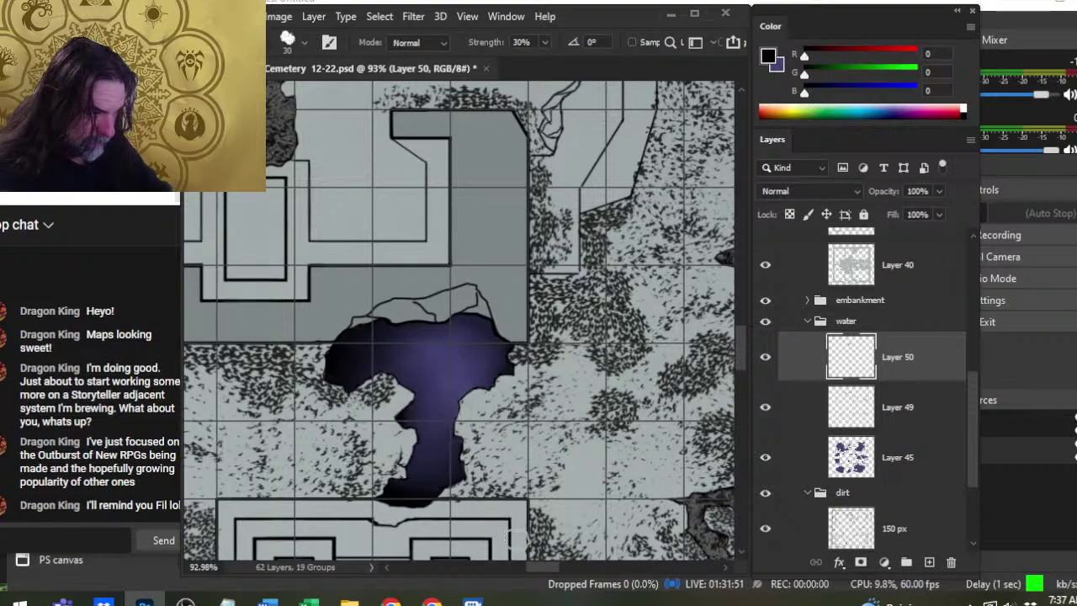
Paint black patches along the edges of the unshaded pool beside the U-shaped tomb with the 20 px brush on Layer 50.
{"action": "key", "text": "z"}
{"action": "left_click_drag", "start_coordinate": [572, 378], "coordinate": [486, 390]}
{"action": "left_click_drag", "start_coordinate": [641, 385], "coordinate": [453, 359]}
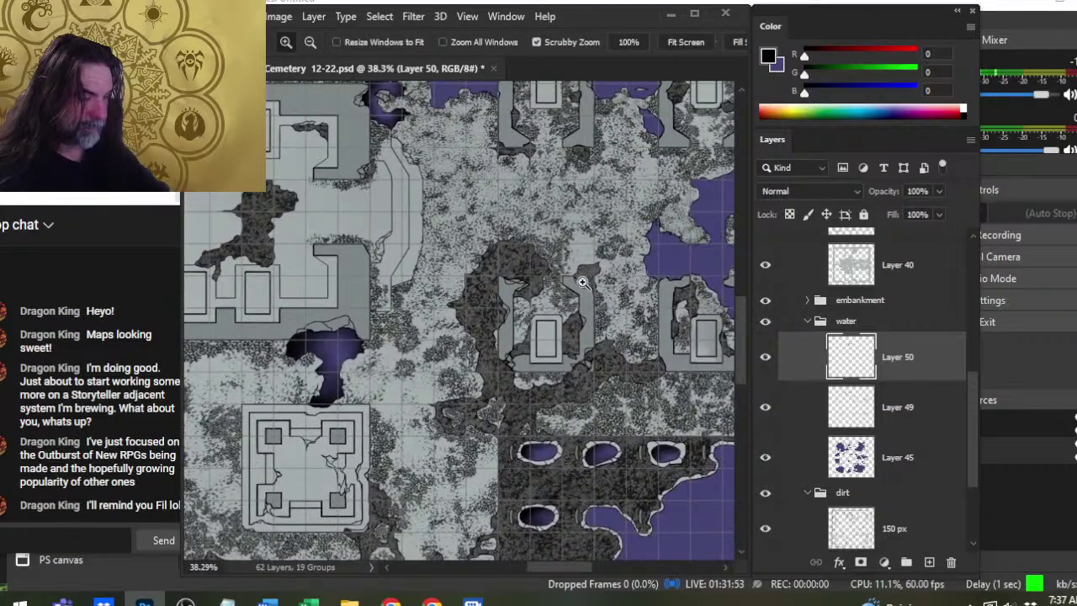
{"action": "left_click_drag", "start_coordinate": [584, 284], "coordinate": [534, 290]}
{"action": "left_click_drag", "start_coordinate": [546, 128], "coordinate": [471, 298]}
{"action": "left_click_drag", "start_coordinate": [401, 309], "coordinate": [447, 293]}
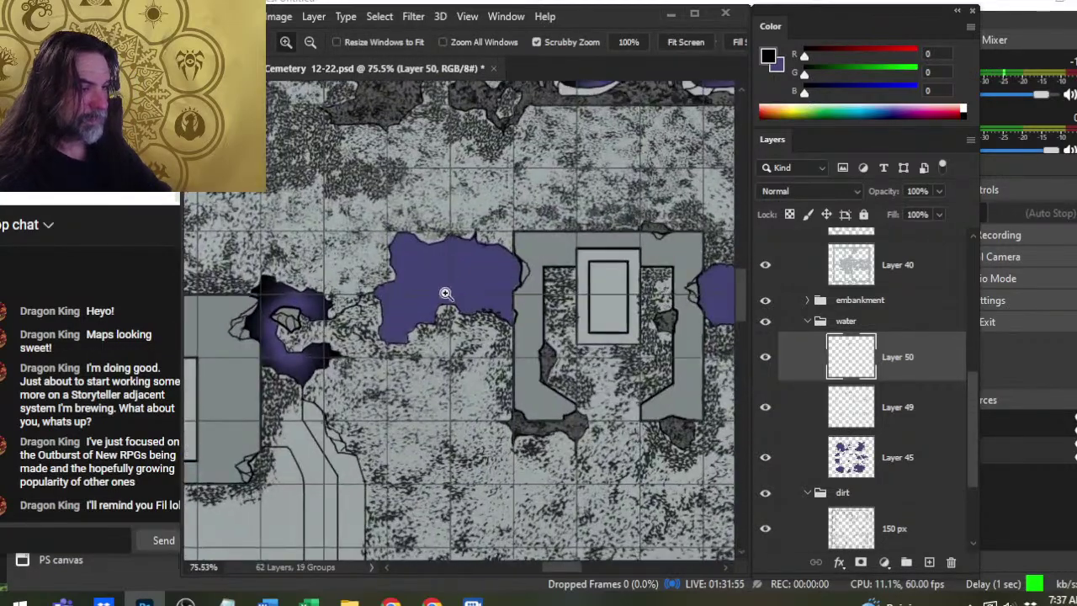
{"action": "key", "text": "b"}
{"action": "key", "text": "b"}
{"action": "left_click_drag", "start_coordinate": [406, 244], "coordinate": [396, 246]}
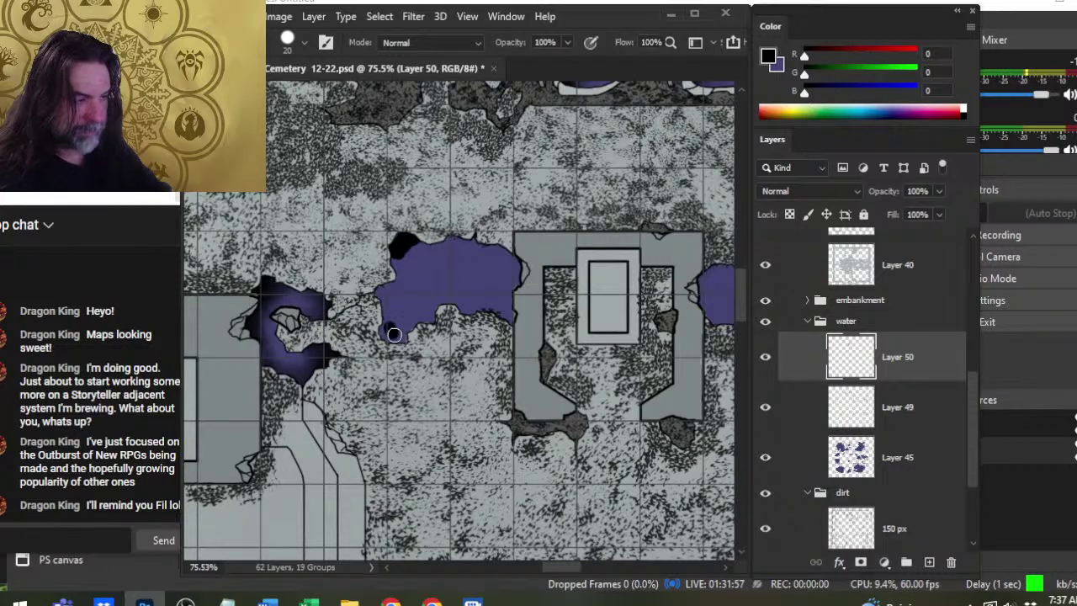
{"action": "mouse_move", "coordinate": [394, 334]}
{"action": "left_mouse_down"}
{"action": "mouse_move", "coordinate": [386, 278]}
{"action": "mouse_move", "coordinate": [431, 320]}
{"action": "mouse_move", "coordinate": [495, 310]}
{"action": "mouse_move", "coordinate": [508, 264]}
{"action": "mouse_move", "coordinate": [477, 234]}
{"action": "left_mouse_up"}
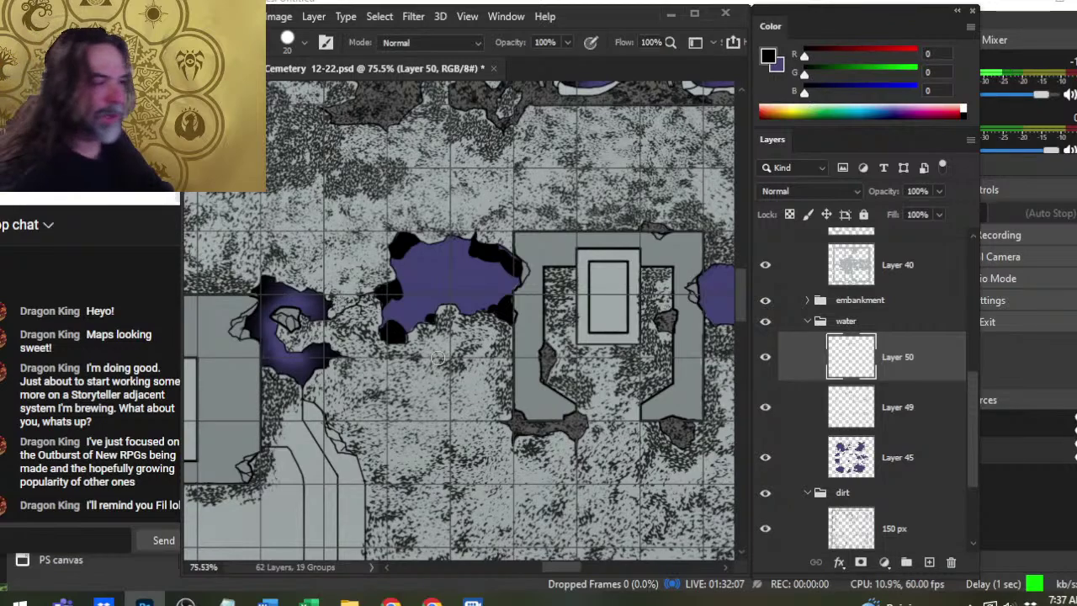
Smudge the black patches around this pool inward with the 30 px Smudge tool at 30% strength.
{"action": "key", "text": "r"}
{"action": "mouse_move", "coordinate": [408, 250]}
{"action": "left_mouse_down"}
{"action": "mouse_move", "coordinate": [409, 261]}
{"action": "mouse_move", "coordinate": [407, 240]}
{"action": "mouse_move", "coordinate": [445, 243]}
{"action": "mouse_move", "coordinate": [410, 253]}
{"action": "left_mouse_up"}
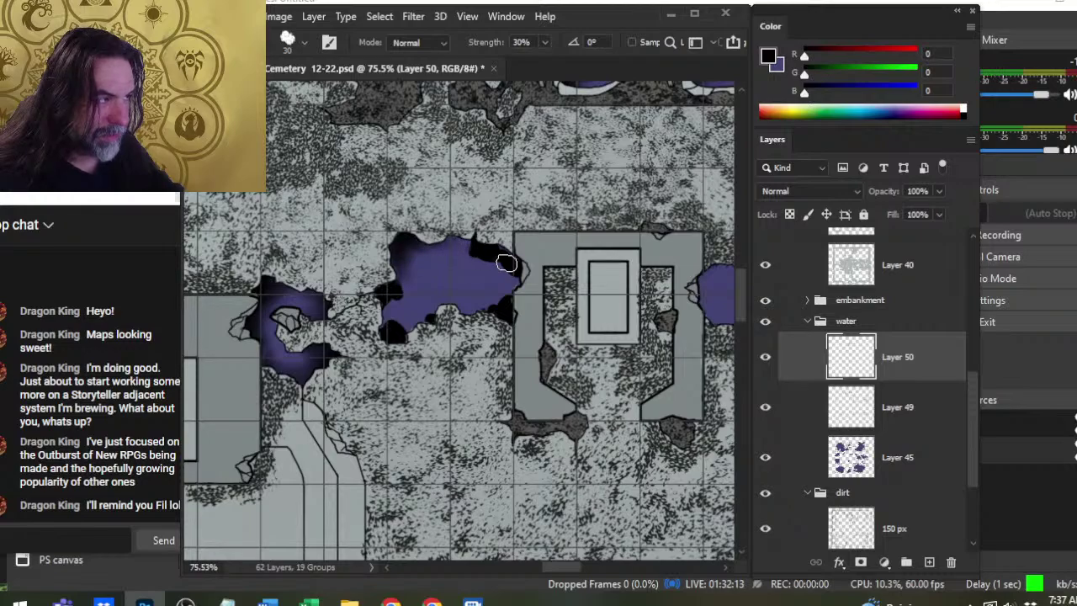
{"action": "mouse_move", "coordinate": [488, 252]}
{"action": "left_mouse_down"}
{"action": "mouse_move", "coordinate": [448, 254]}
{"action": "mouse_move", "coordinate": [503, 252]}
{"action": "mouse_move", "coordinate": [471, 258]}
{"action": "mouse_move", "coordinate": [489, 249]}
{"action": "mouse_move", "coordinate": [495, 259]}
{"action": "mouse_move", "coordinate": [409, 239]}
{"action": "mouse_move", "coordinate": [388, 296]}
{"action": "left_mouse_up"}
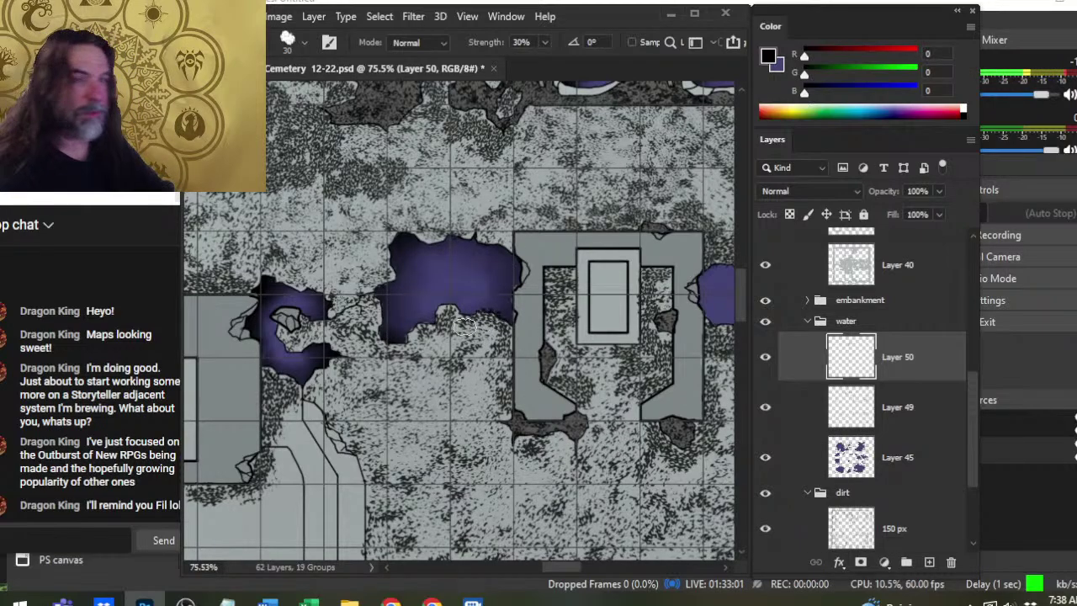
Add more black to the pool's edge against the tomb wall and smudge it into the water.
{"action": "key", "text": "b"}
{"action": "left_click_drag", "start_coordinate": [503, 250], "coordinate": [513, 281]}
{"action": "key", "text": "r"}
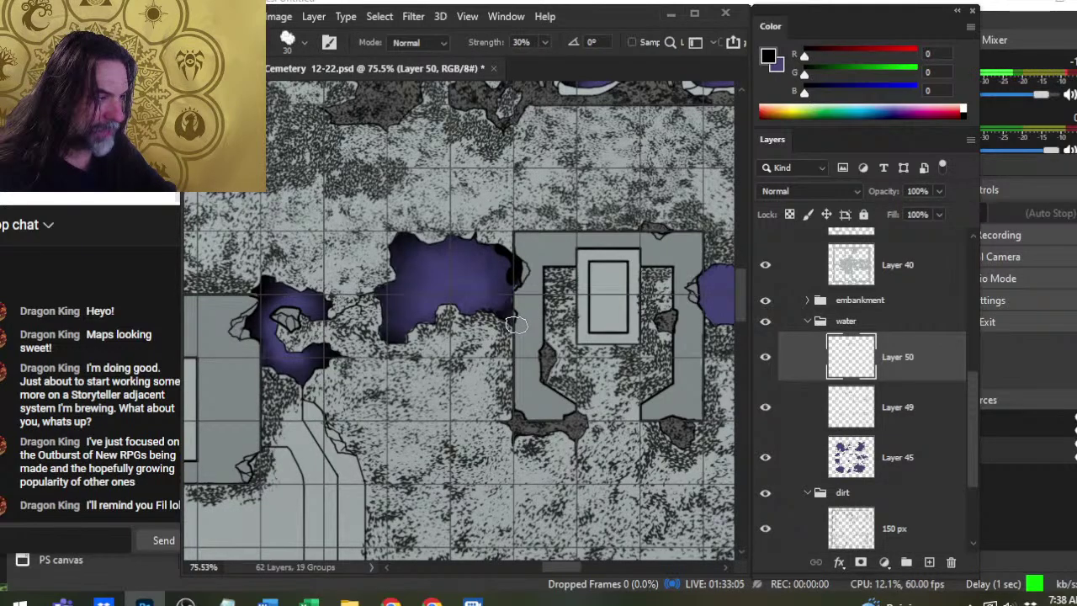
{"action": "mouse_move", "coordinate": [521, 289]}
{"action": "left_mouse_down"}
{"action": "mouse_move", "coordinate": [514, 268]}
{"action": "mouse_move", "coordinate": [537, 267]}
{"action": "mouse_move", "coordinate": [510, 256]}
{"action": "mouse_move", "coordinate": [501, 271]}
{"action": "mouse_move", "coordinate": [484, 257]}
{"action": "mouse_move", "coordinate": [529, 277]}
{"action": "mouse_move", "coordinate": [516, 263]}
{"action": "left_mouse_up"}
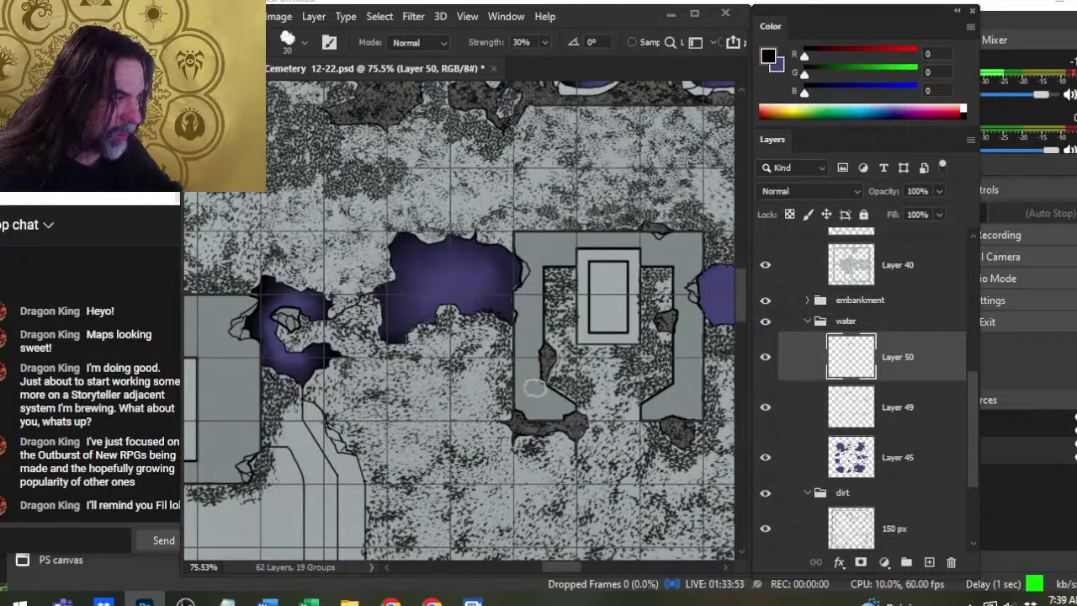
Touch up the flagstone colour along the shaded pool's outline on Layer 40 with the 20 px textured Eraser.
{"action": "left_click", "coordinate": [921, 414]}
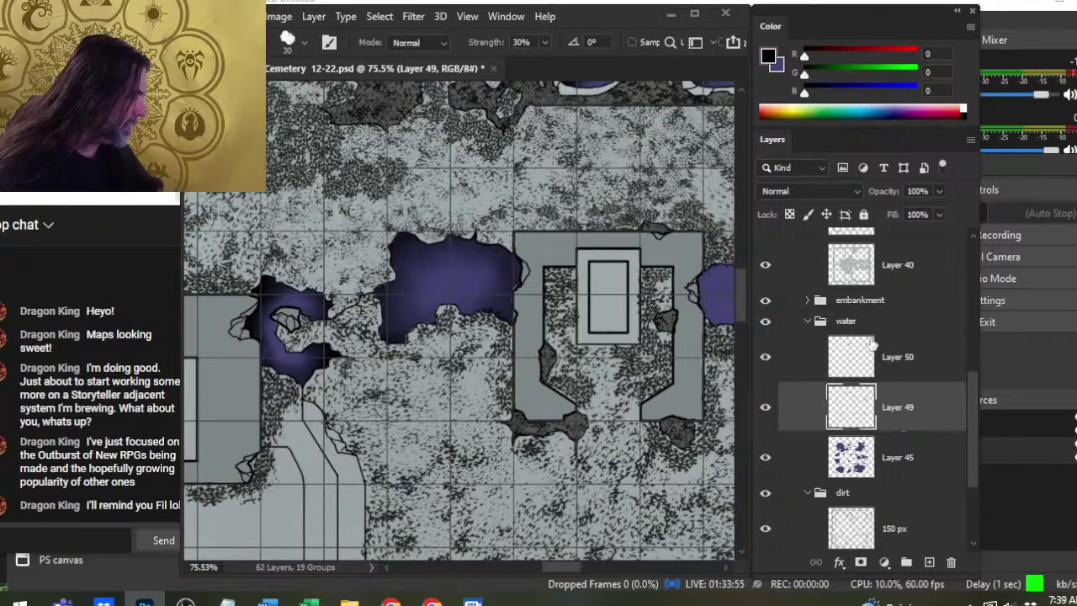
{"action": "left_click", "coordinate": [914, 273]}
{"action": "key", "text": "z"}
{"action": "mouse_move", "coordinate": [493, 307]}
{"action": "left_mouse_down"}
{"action": "mouse_move", "coordinate": [554, 312]}
{"action": "mouse_move", "coordinate": [562, 344]}
{"action": "mouse_move", "coordinate": [532, 352]}
{"action": "left_mouse_up"}
{"action": "key", "text": "space"}
{"action": "key", "text": "b"}
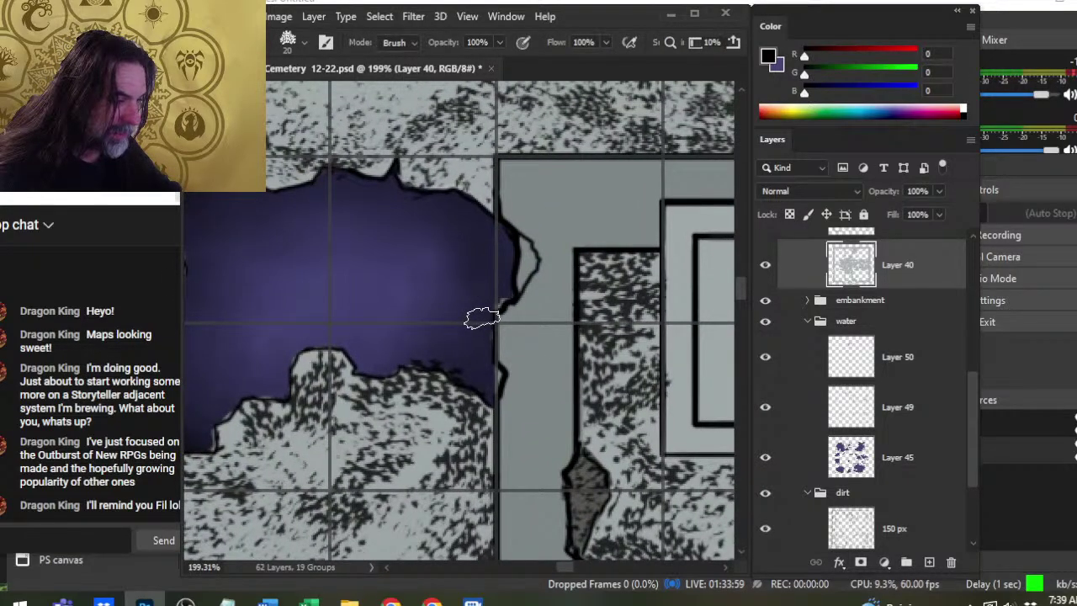
{"action": "key", "text": "space"}
{"action": "left_click_drag", "start_coordinate": [366, 274], "coordinate": [617, 325]}
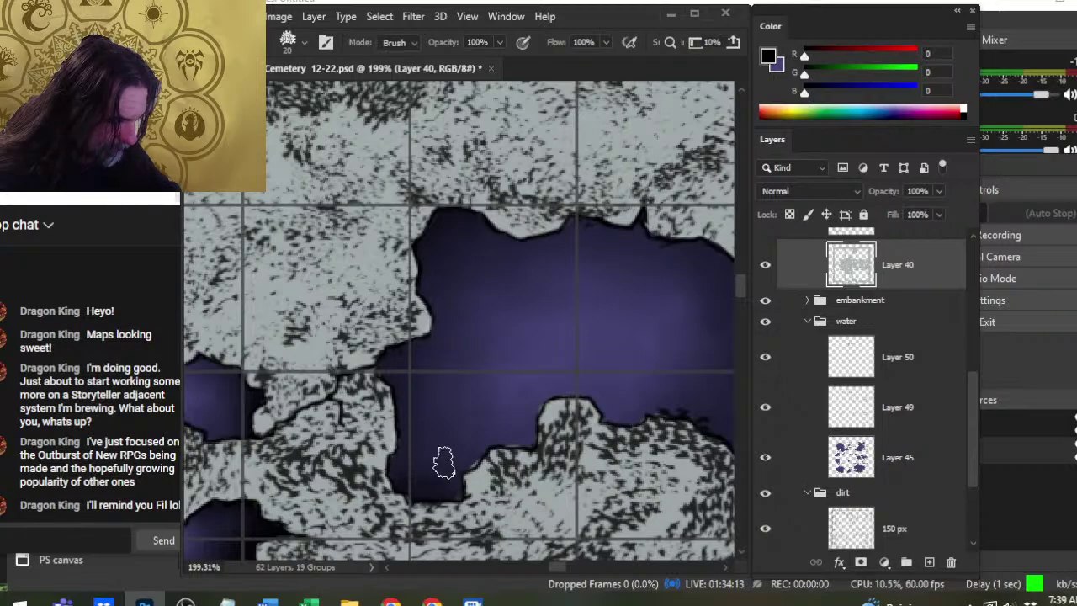
{"action": "left_click", "coordinate": [458, 437]}
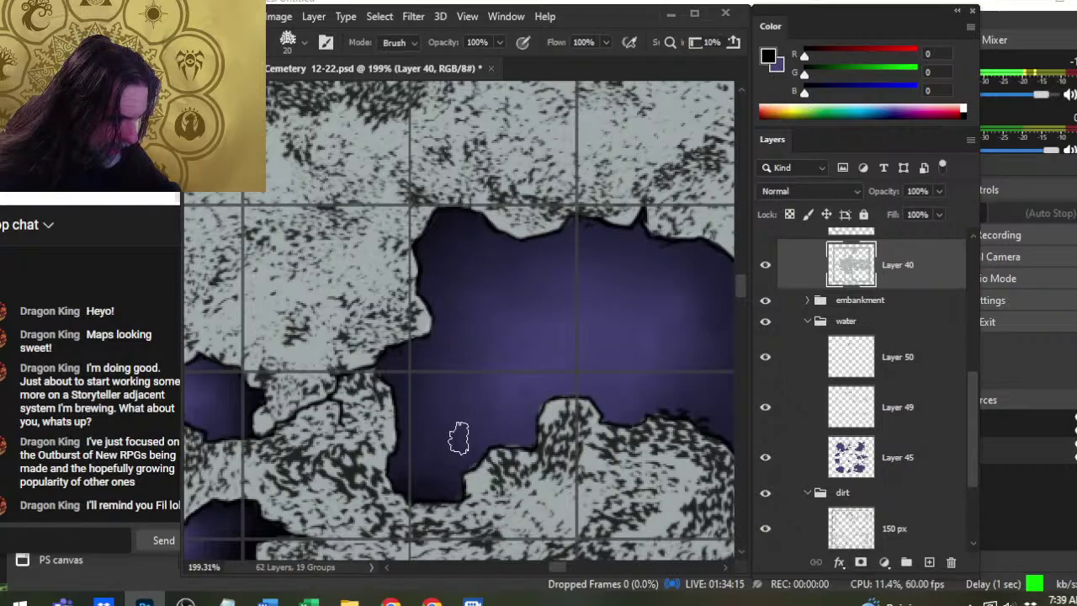
{"action": "left_click", "coordinate": [464, 433]}
{"action": "key", "text": "r"}
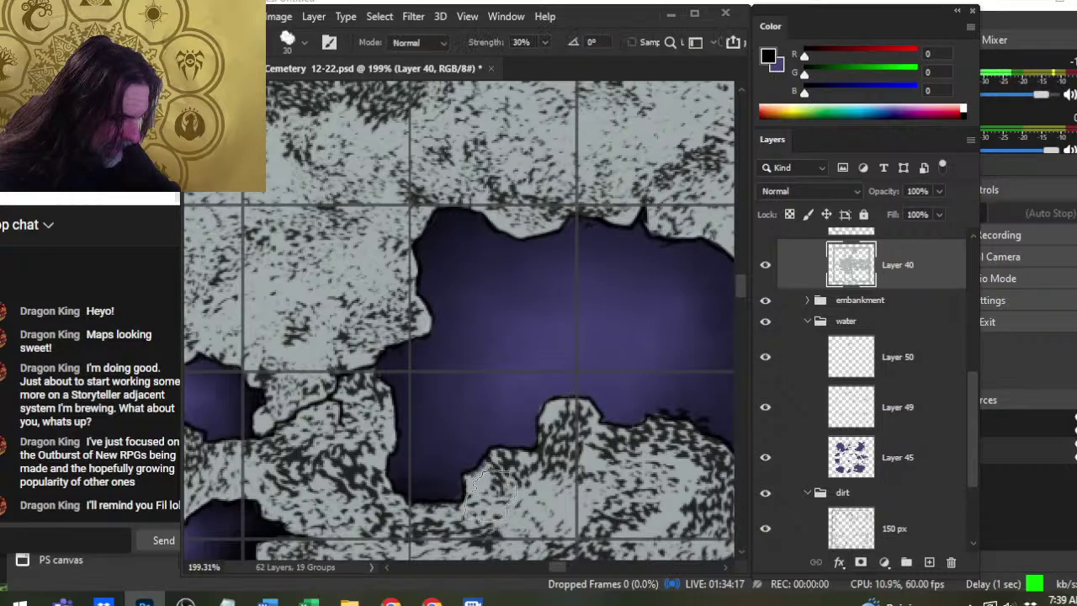
{"action": "key", "text": "b"}
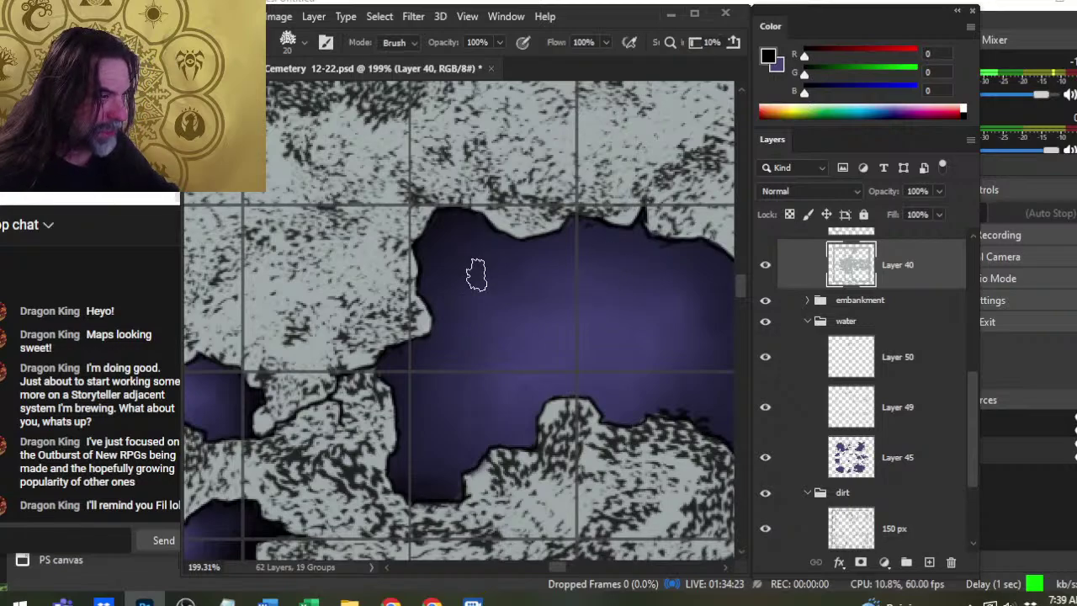
{"action": "left_click_drag", "start_coordinate": [534, 320], "coordinate": [420, 271]}
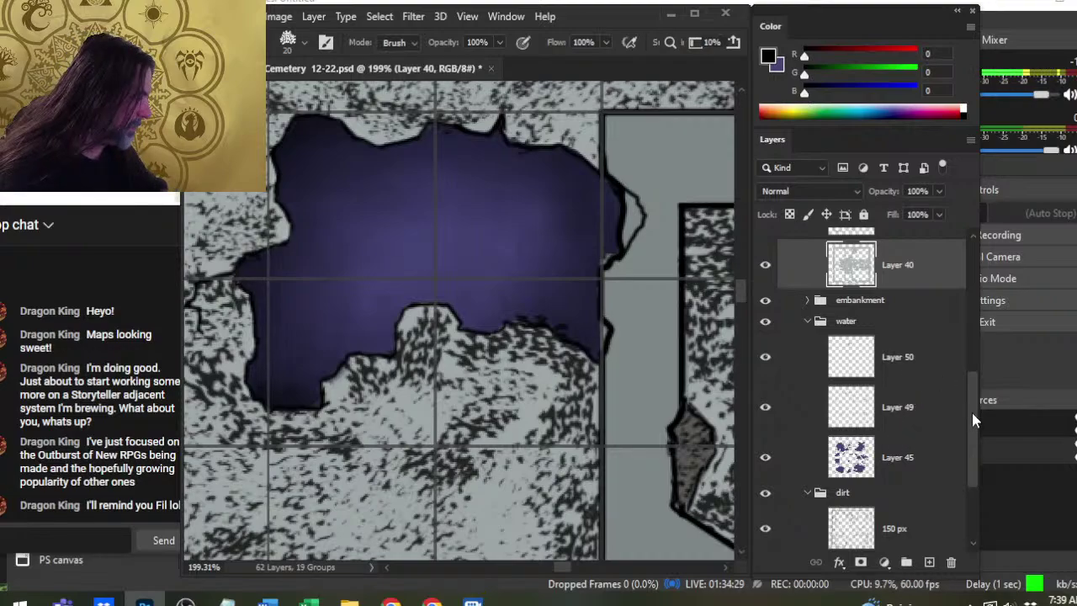
Hide and show flagstone Layer 48 to check the texture along the pool's edges, and make it the active layer.
{"action": "scroll", "coordinate": [972, 413], "scroll_direction": "up", "scroll_amount": 2}
{"action": "left_click", "coordinate": [765, 262]}
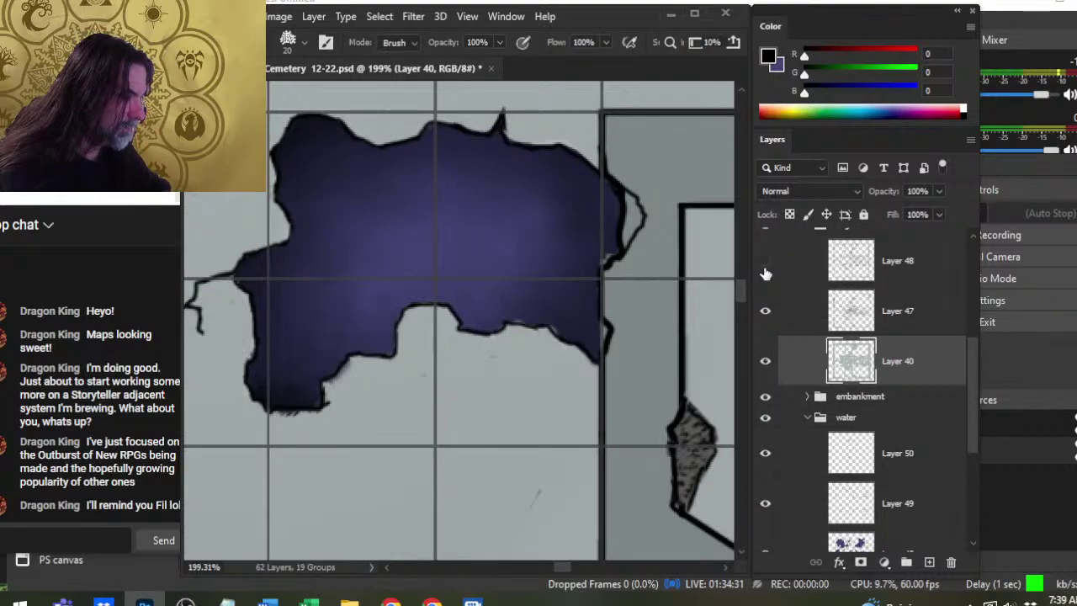
{"action": "left_click", "coordinate": [902, 275]}
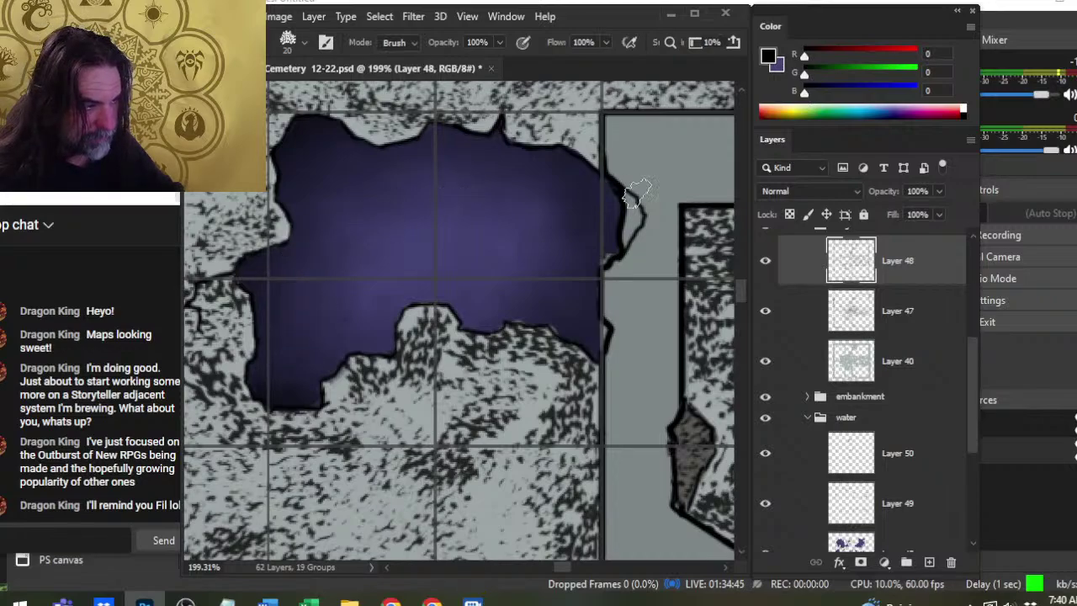
Check Layer 31 copy 3, toggle wqalls Layer 46 off and on beside the pool, and make Layer 46 active.
{"action": "scroll", "coordinate": [967, 370], "scroll_direction": "up", "scroll_amount": 4}
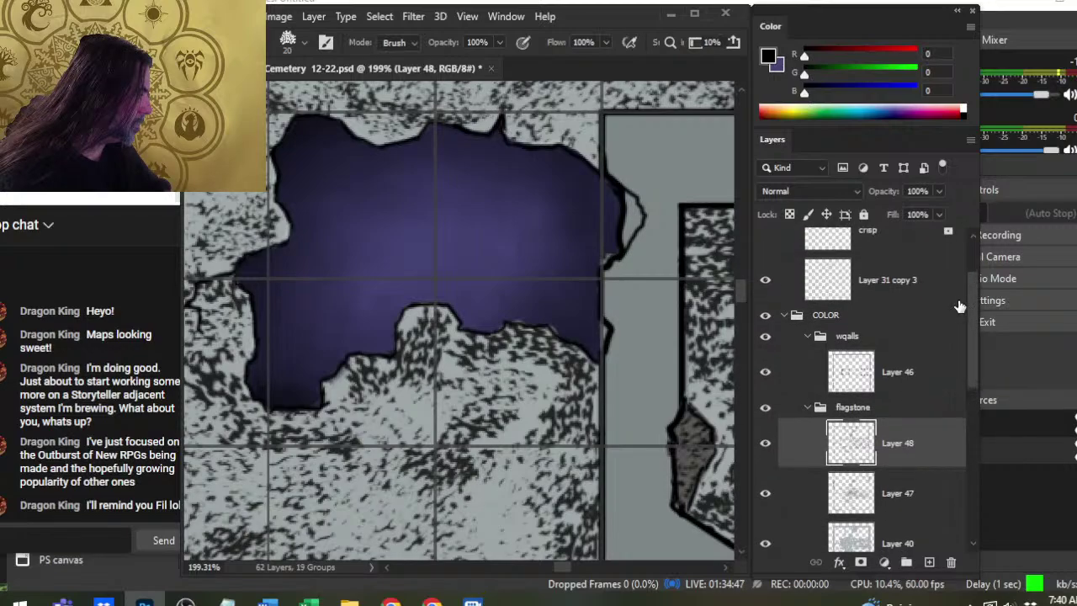
{"action": "left_click", "coordinate": [930, 295]}
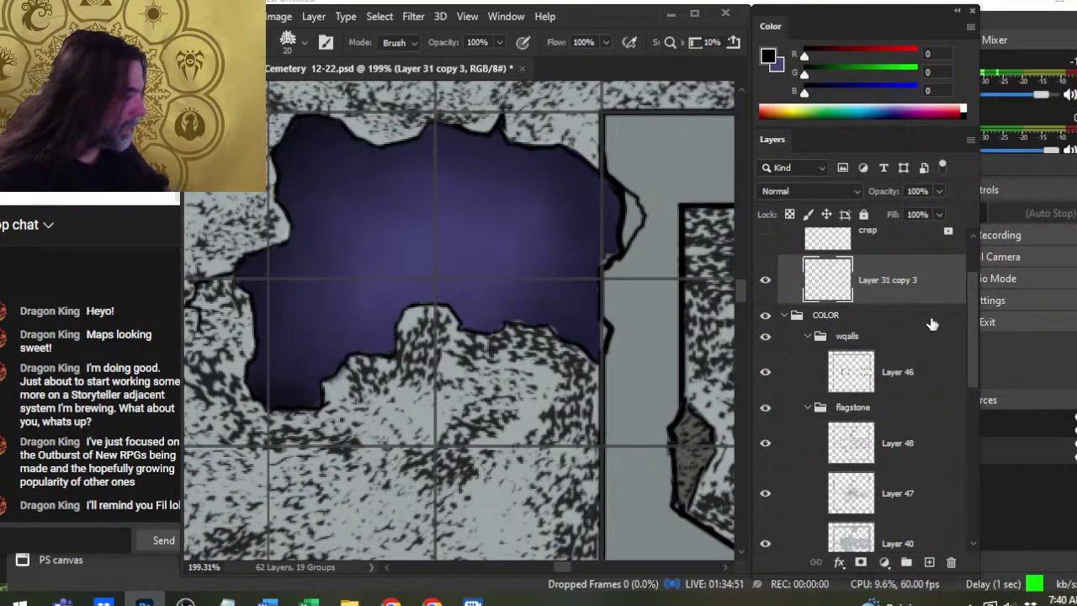
{"action": "left_click", "coordinate": [765, 374]}
{"action": "left_click", "coordinate": [765, 374]}
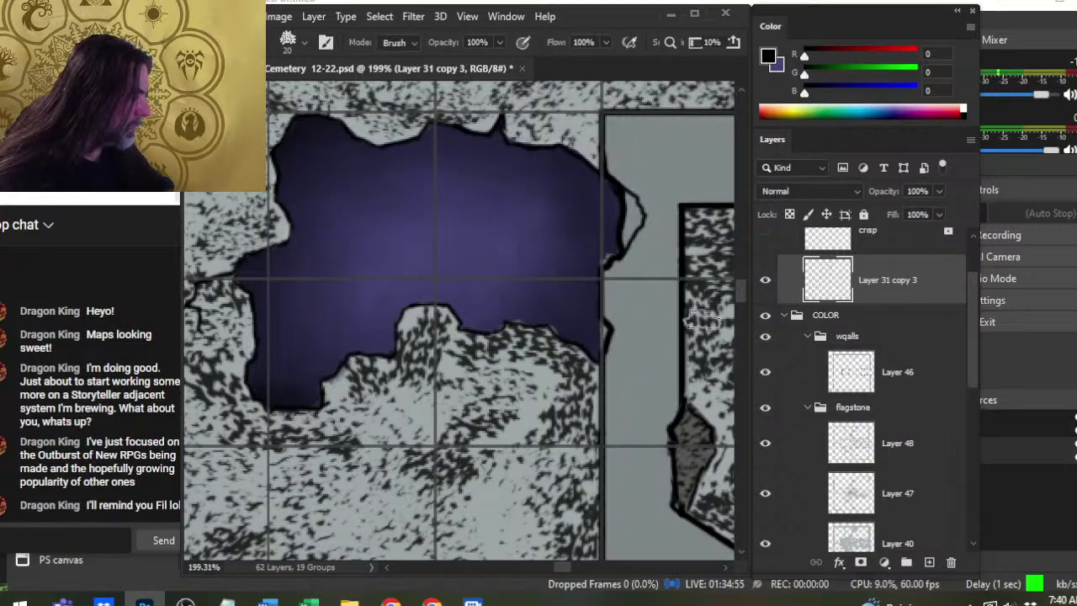
{"action": "left_click", "coordinate": [875, 375]}
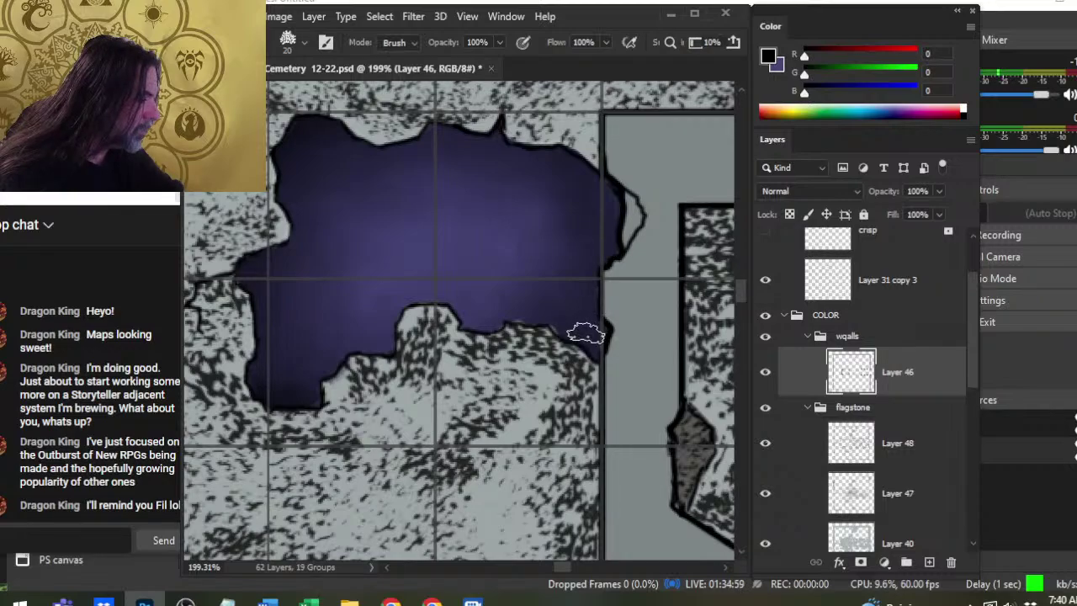
Hide and show flagstone Layer 40 to examine what covers the pool's edges, switching between Layers 47 and 40.
{"action": "left_click", "coordinate": [930, 503]}
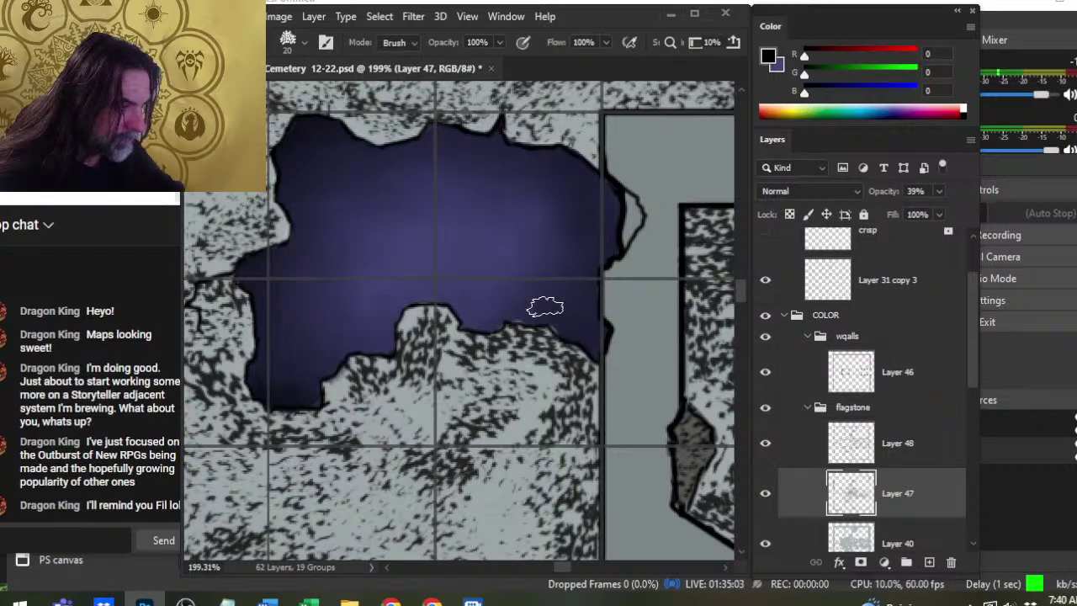
{"action": "left_click", "coordinate": [763, 543]}
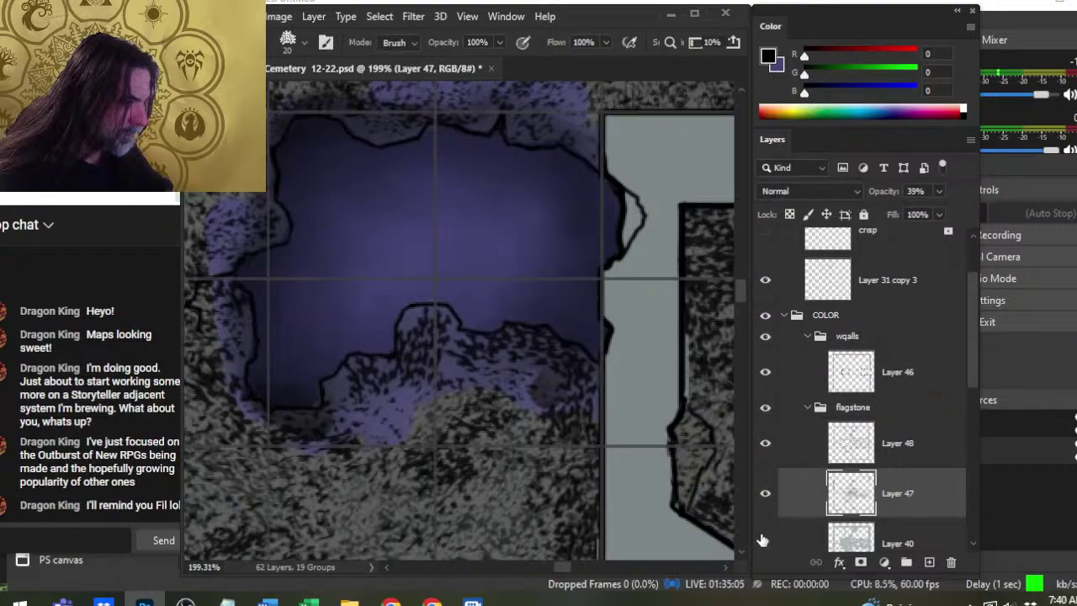
{"action": "left_click", "coordinate": [764, 541]}
{"action": "left_click", "coordinate": [915, 537]}
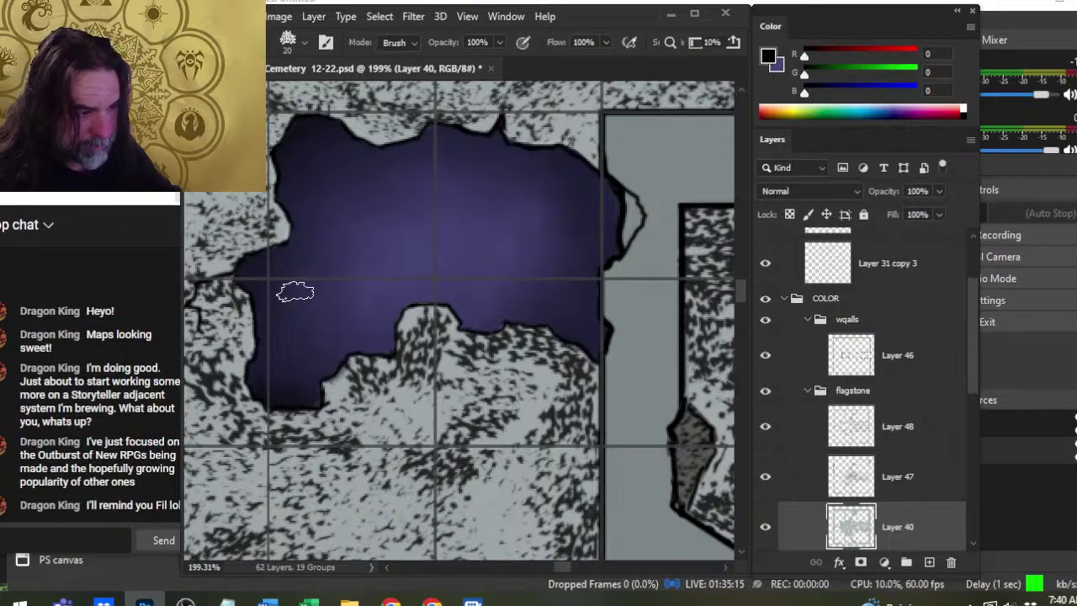
{"action": "left_click", "coordinate": [890, 493]}
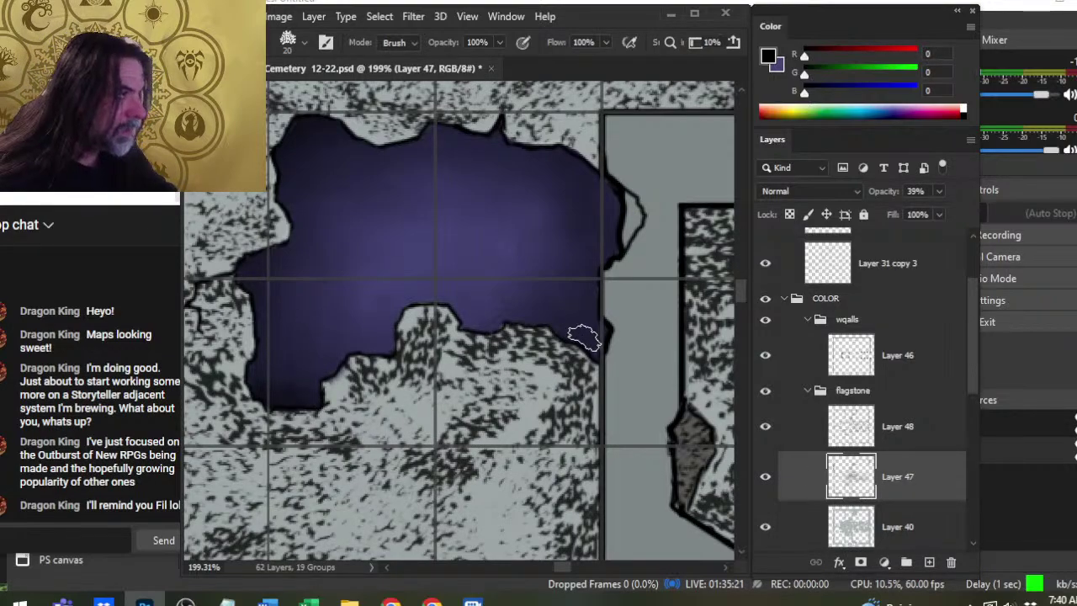
Bring the unshaded pools on the tomb's far side into view and make Layer 50 in the water group active.
{"action": "key", "text": "z"}
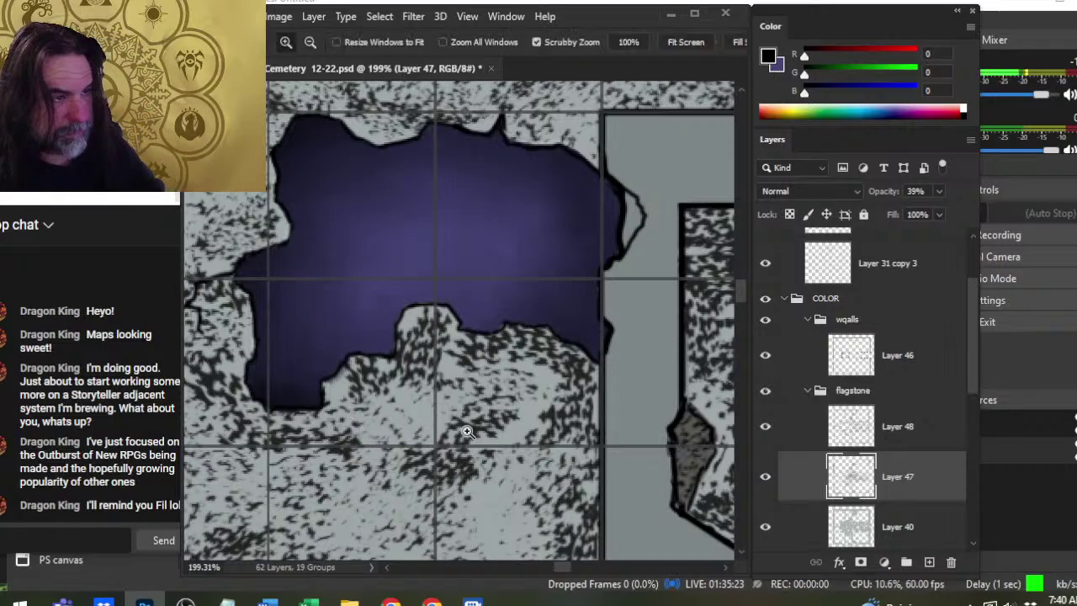
{"action": "left_click", "coordinate": [556, 388], "text": "alt"}
{"action": "left_click", "coordinate": [549, 407], "text": "alt"}
{"action": "left_click_drag", "start_coordinate": [697, 452], "coordinate": [558, 273]}
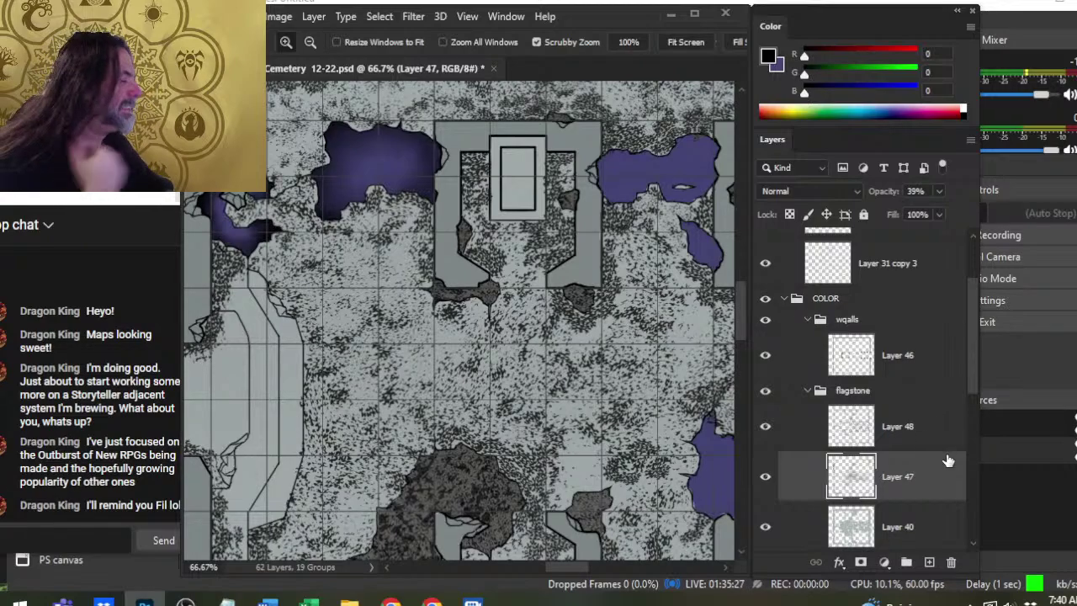
{"action": "left_click", "coordinate": [878, 417]}
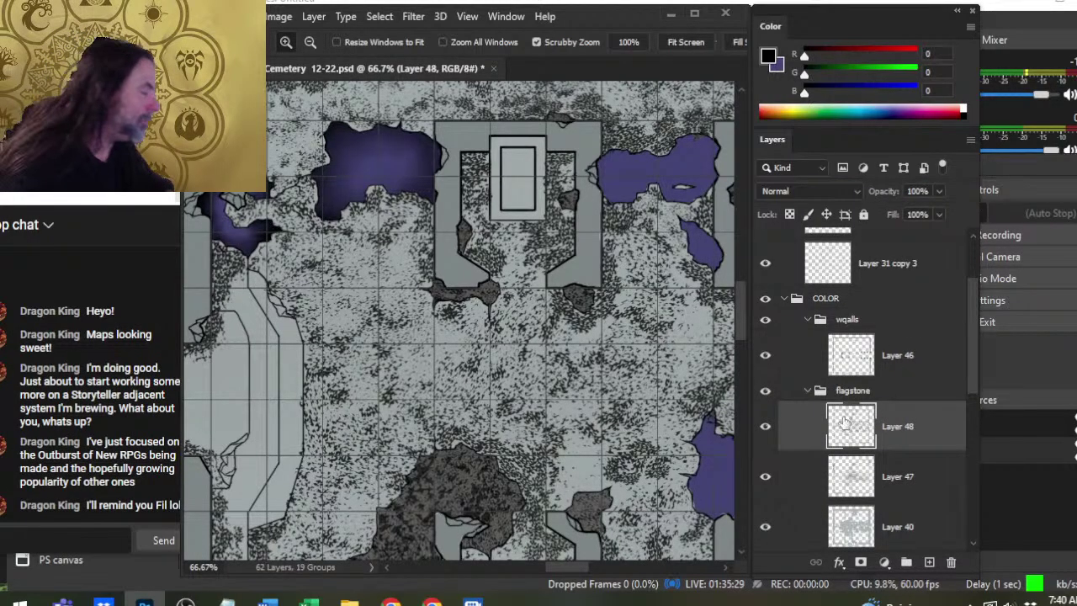
{"action": "left_click_drag", "start_coordinate": [971, 362], "coordinate": [976, 432]}
{"action": "left_click", "coordinate": [926, 421]}
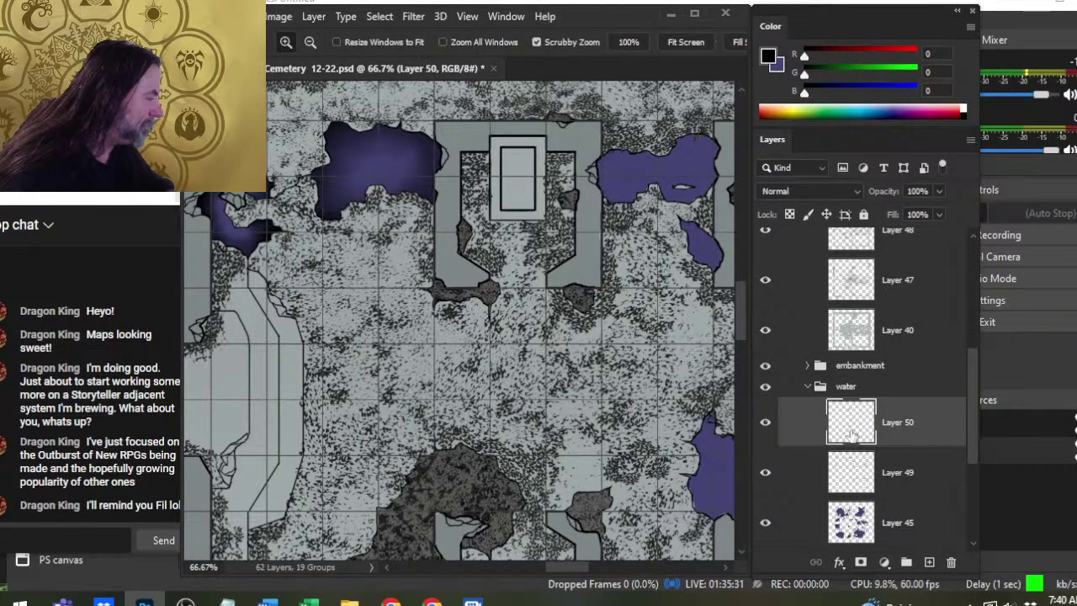
Paint black shading along the edges of the two-lobed pool beside the tomb on Layer 50 with the Brush.
{"action": "left_click_drag", "start_coordinate": [525, 265], "coordinate": [469, 315]}
{"action": "scroll", "coordinate": [500, 287], "scroll_direction": "up", "scroll_amount": 3}
{"action": "key", "text": "b"}
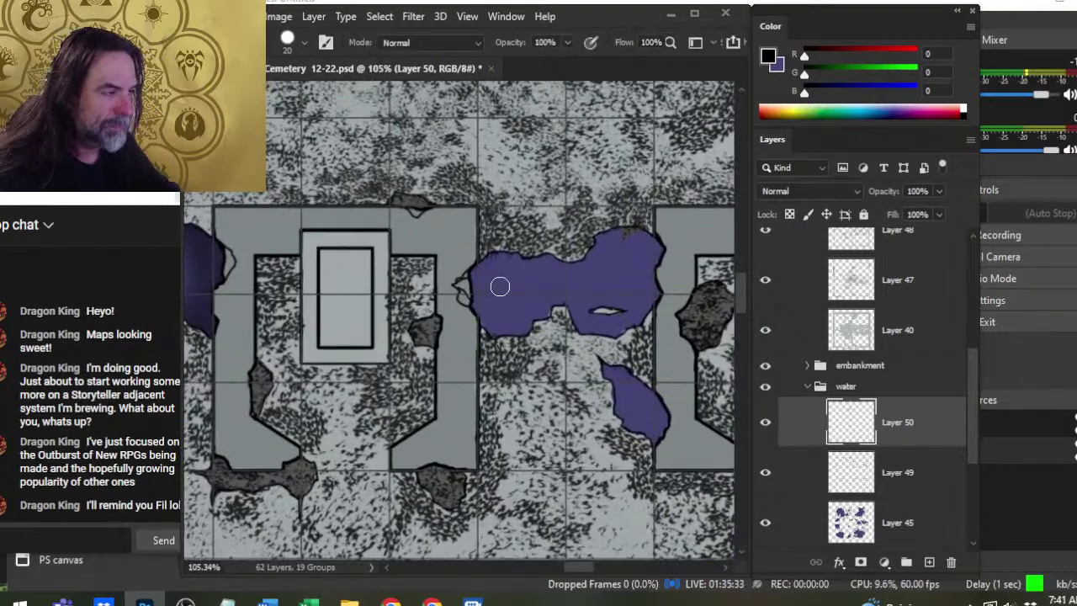
{"action": "left_click_drag", "start_coordinate": [636, 255], "coordinate": [626, 237]}
{"action": "mouse_move", "coordinate": [643, 311]}
{"action": "left_mouse_down"}
{"action": "mouse_move", "coordinate": [527, 355]}
{"action": "mouse_move", "coordinate": [520, 337]}
{"action": "mouse_move", "coordinate": [576, 280]}
{"action": "mouse_move", "coordinate": [632, 301]}
{"action": "mouse_move", "coordinate": [619, 255]}
{"action": "left_mouse_up"}
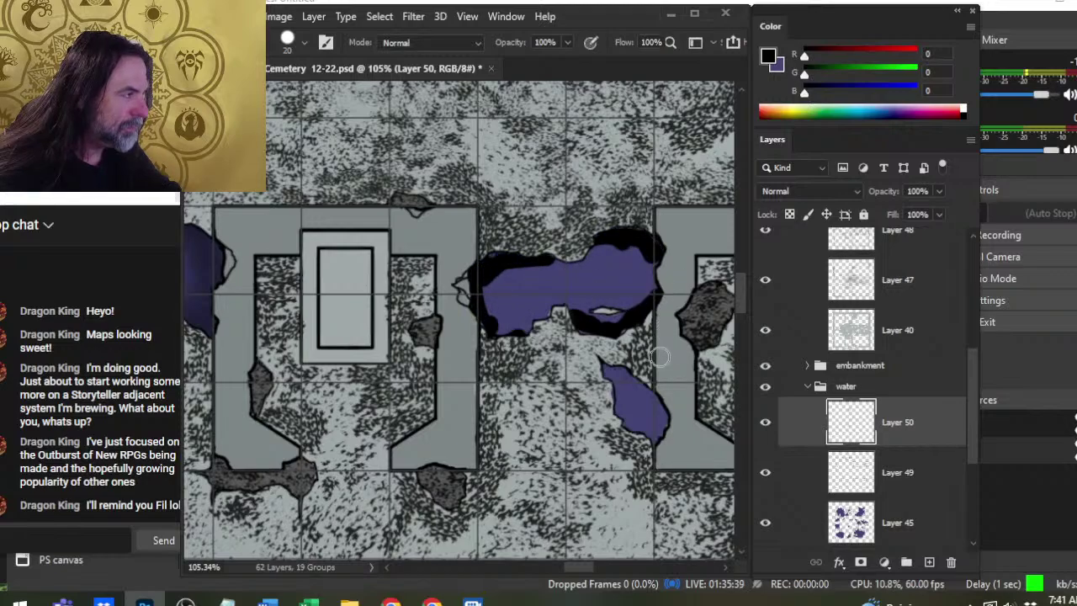
Smudge the black edges of the two-lobed pool inward at 30% strength, blending them into the purple water.
{"action": "key", "text": "r"}
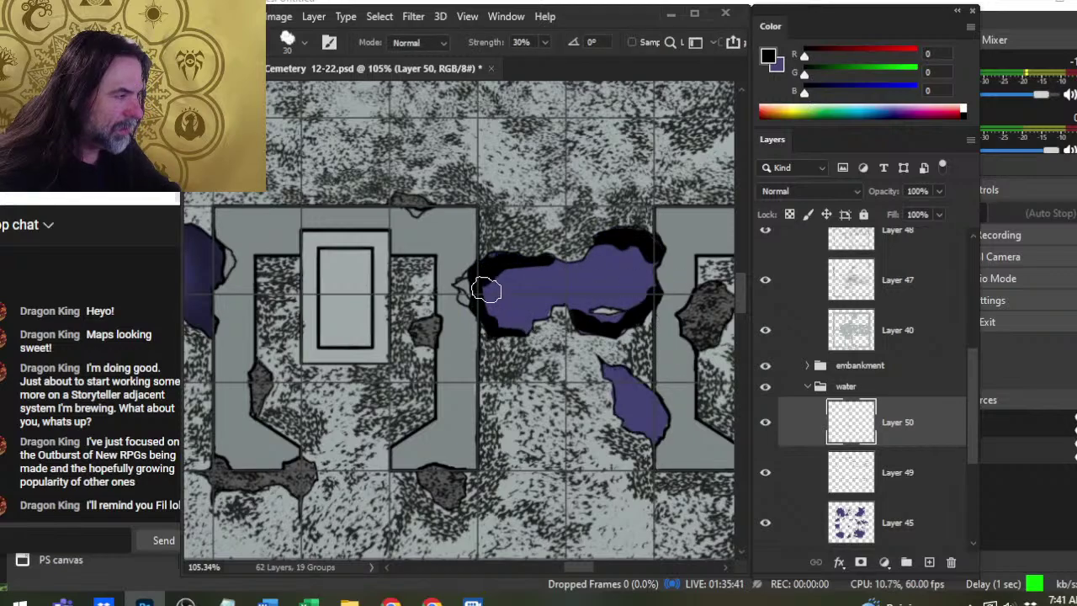
{"action": "mouse_move", "coordinate": [486, 291]}
{"action": "left_mouse_down"}
{"action": "mouse_move", "coordinate": [520, 328]}
{"action": "mouse_move", "coordinate": [502, 303]}
{"action": "mouse_move", "coordinate": [507, 291]}
{"action": "mouse_move", "coordinate": [482, 291]}
{"action": "mouse_move", "coordinate": [548, 265]}
{"action": "mouse_move", "coordinate": [501, 270]}
{"action": "mouse_move", "coordinate": [521, 270]}
{"action": "mouse_move", "coordinate": [556, 238]}
{"action": "mouse_move", "coordinate": [501, 253]}
{"action": "mouse_move", "coordinate": [555, 252]}
{"action": "mouse_move", "coordinate": [506, 319]}
{"action": "mouse_move", "coordinate": [495, 267]}
{"action": "mouse_move", "coordinate": [530, 339]}
{"action": "mouse_move", "coordinate": [504, 343]}
{"action": "left_mouse_up"}
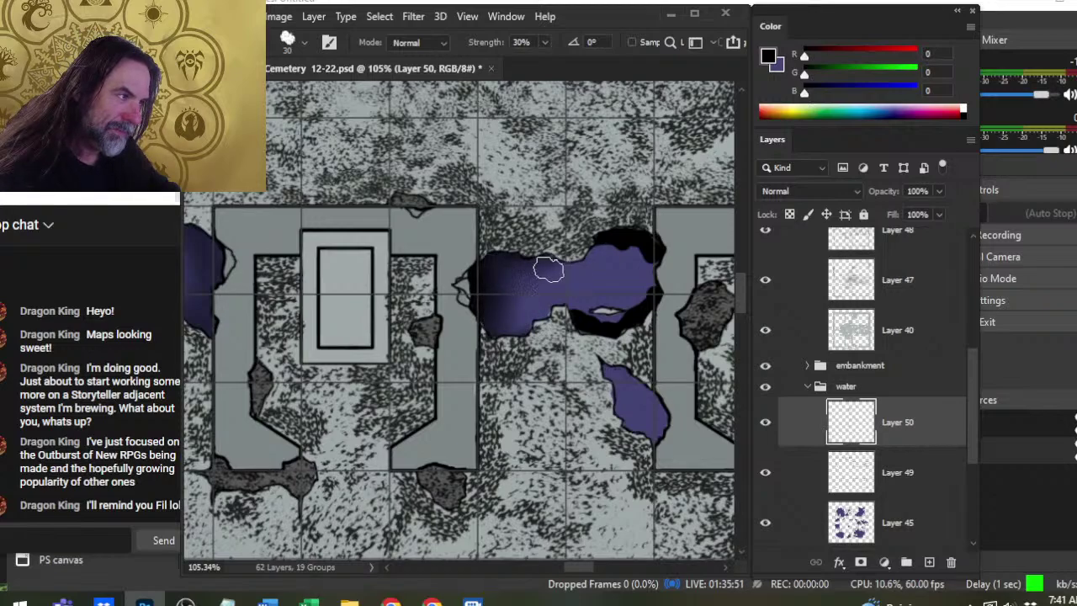
{"action": "mouse_move", "coordinate": [641, 252]}
{"action": "left_mouse_down"}
{"action": "mouse_move", "coordinate": [632, 238]}
{"action": "mouse_move", "coordinate": [653, 268]}
{"action": "mouse_move", "coordinate": [628, 249]}
{"action": "mouse_move", "coordinate": [634, 321]}
{"action": "mouse_move", "coordinate": [664, 284]}
{"action": "left_mouse_up"}
{"action": "mouse_move", "coordinate": [650, 320]}
{"action": "left_mouse_down"}
{"action": "mouse_move", "coordinate": [582, 339]}
{"action": "mouse_move", "coordinate": [594, 328]}
{"action": "mouse_move", "coordinate": [591, 345]}
{"action": "mouse_move", "coordinate": [588, 333]}
{"action": "mouse_move", "coordinate": [627, 328]}
{"action": "mouse_move", "coordinate": [575, 317]}
{"action": "mouse_move", "coordinate": [599, 319]}
{"action": "mouse_move", "coordinate": [575, 337]}
{"action": "mouse_move", "coordinate": [584, 319]}
{"action": "mouse_move", "coordinate": [568, 324]}
{"action": "mouse_move", "coordinate": [589, 330]}
{"action": "mouse_move", "coordinate": [580, 317]}
{"action": "mouse_move", "coordinate": [497, 321]}
{"action": "left_mouse_up"}
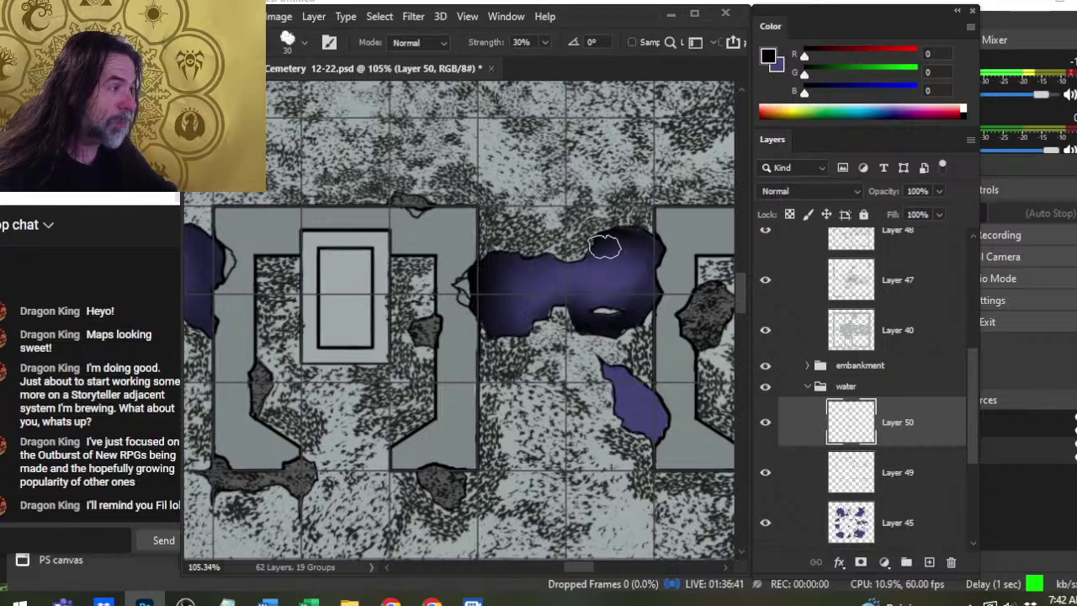
{"action": "mouse_move", "coordinate": [648, 263]}
{"action": "left_mouse_down"}
{"action": "mouse_move", "coordinate": [547, 344]}
{"action": "mouse_move", "coordinate": [574, 323]}
{"action": "mouse_move", "coordinate": [529, 345]}
{"action": "mouse_move", "coordinate": [534, 330]}
{"action": "left_mouse_up"}
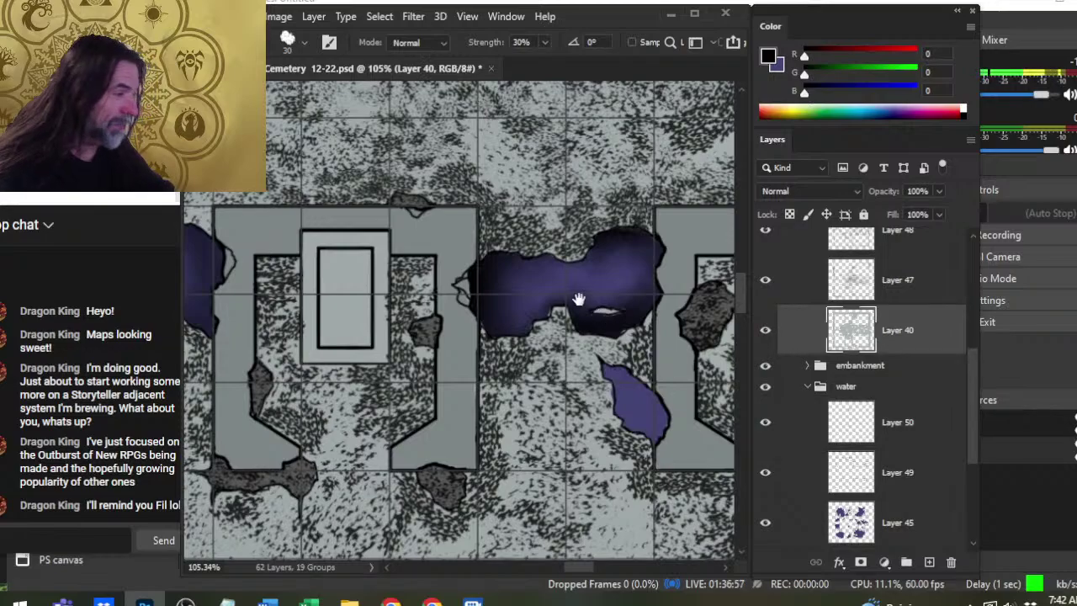
Go over the two-lobed pool's edges up close with the Eraser on flagstone Layer 40.
{"action": "left_click_drag", "start_coordinate": [579, 300], "coordinate": [531, 306]}
{"action": "key", "text": "z"}
{"action": "left_click_drag", "start_coordinate": [428, 313], "coordinate": [510, 314]}
{"action": "key", "text": "e"}
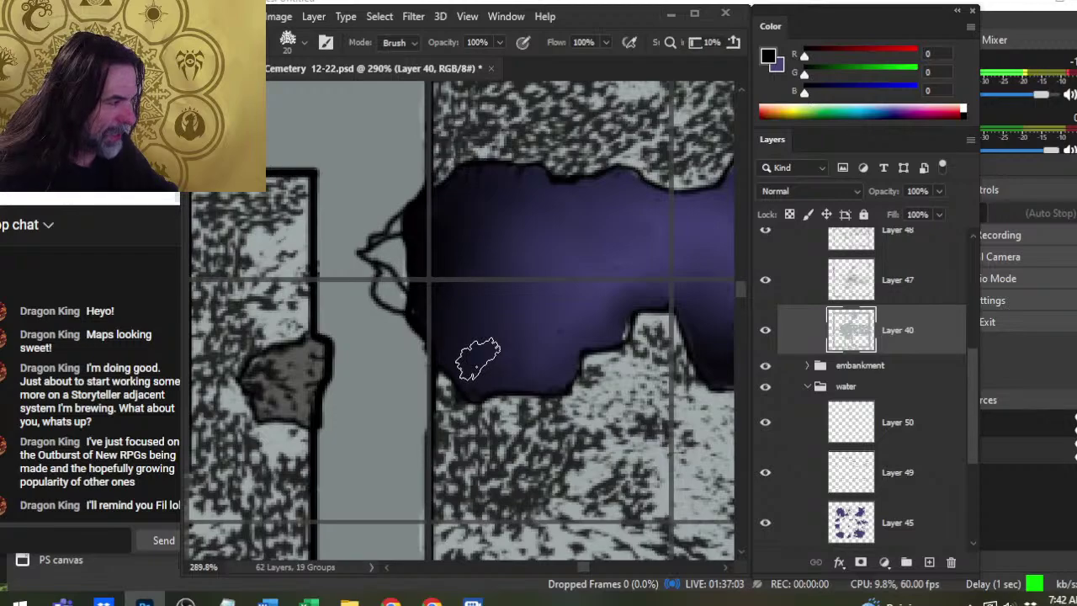
{"action": "left_click_drag", "start_coordinate": [620, 306], "coordinate": [400, 325]}
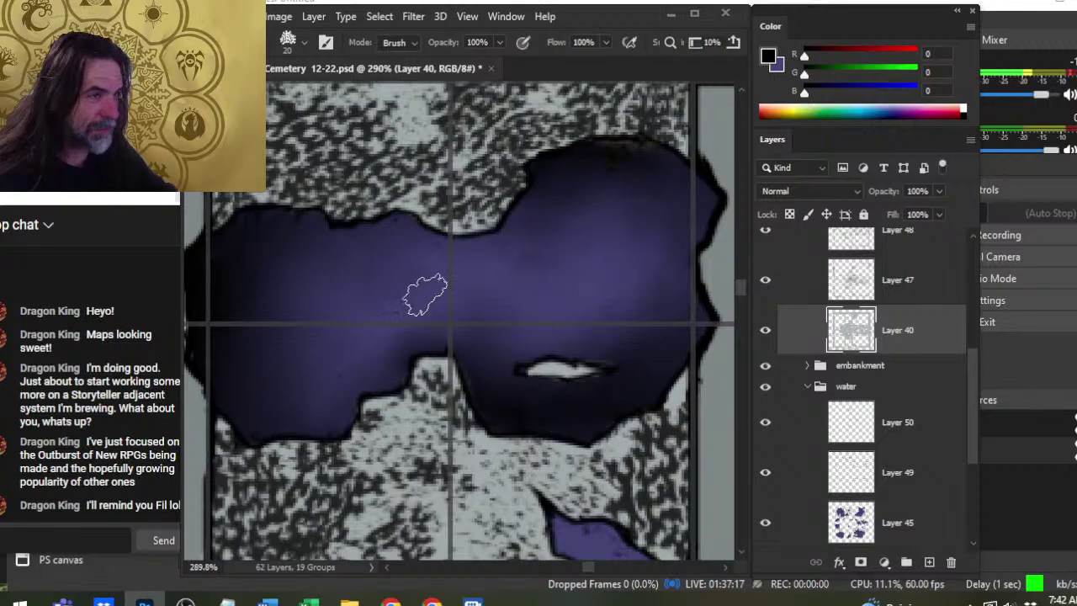
{"action": "left_click_drag", "start_coordinate": [349, 323], "coordinate": [466, 355]}
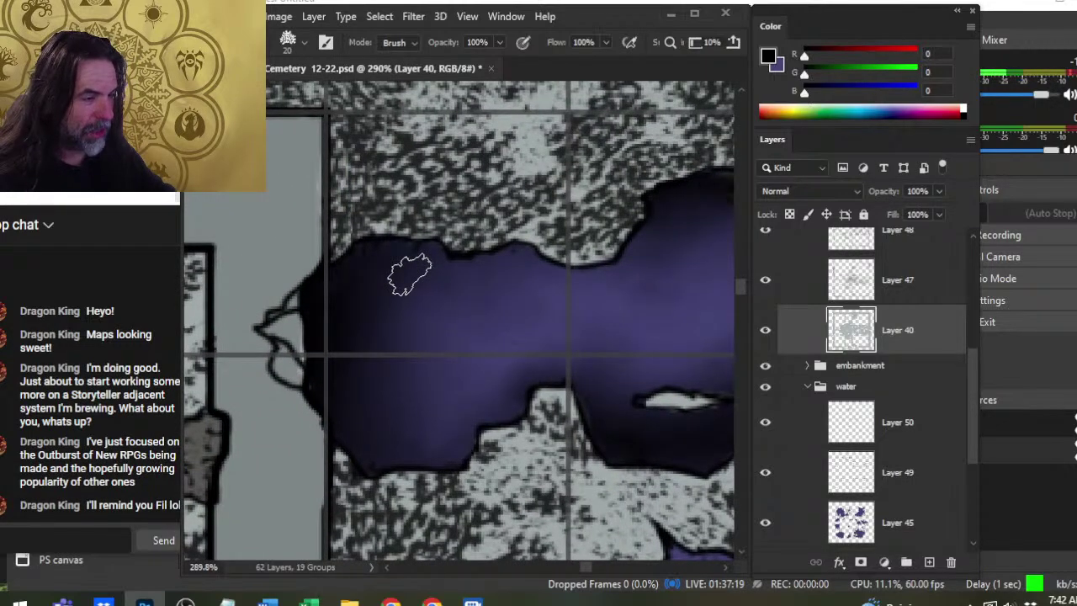
Check the pool's outline on flagstone Layer 47 from one lobe to the other, and make Layer 40 active again.
{"action": "key", "text": "z"}
{"action": "left_click_drag", "start_coordinate": [621, 341], "coordinate": [556, 340]}
{"action": "left_click", "coordinate": [897, 282]}
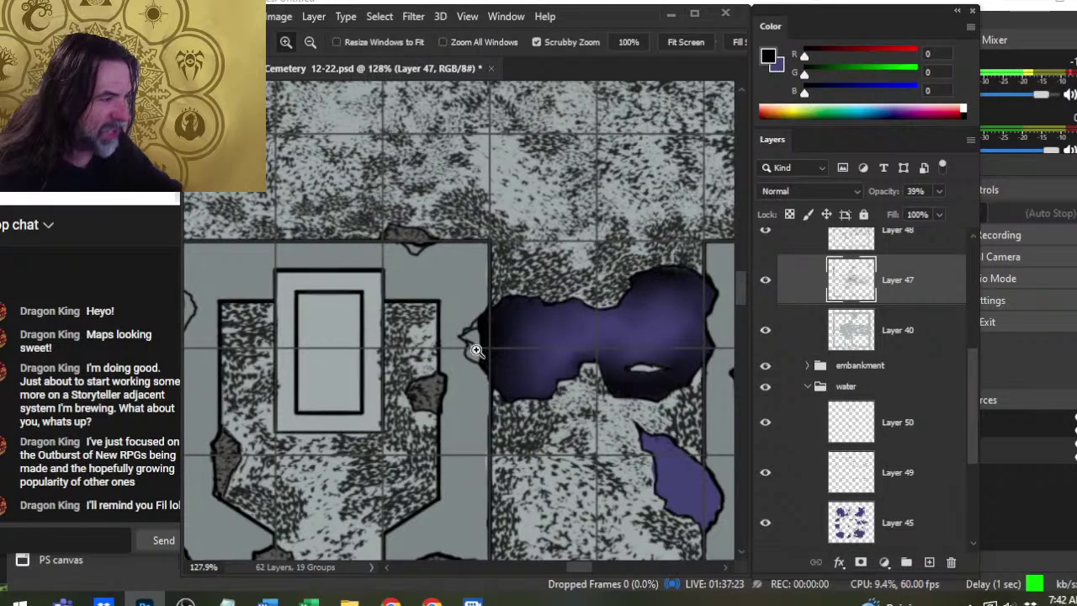
{"action": "left_click_drag", "start_coordinate": [505, 370], "coordinate": [538, 372]}
{"action": "key", "text": "b"}
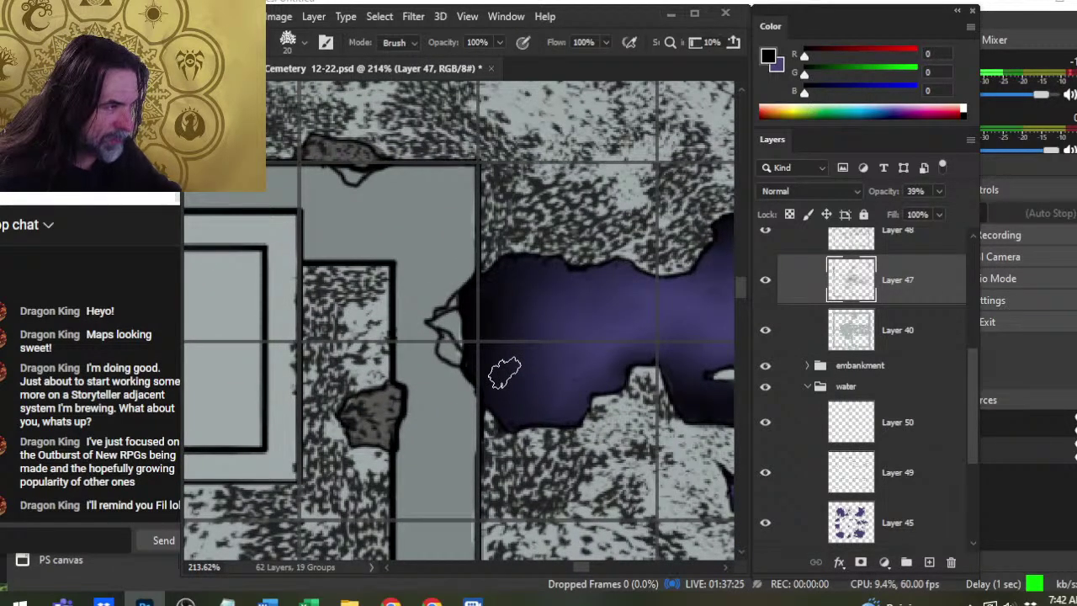
{"action": "left_click_drag", "start_coordinate": [607, 379], "coordinate": [367, 412]}
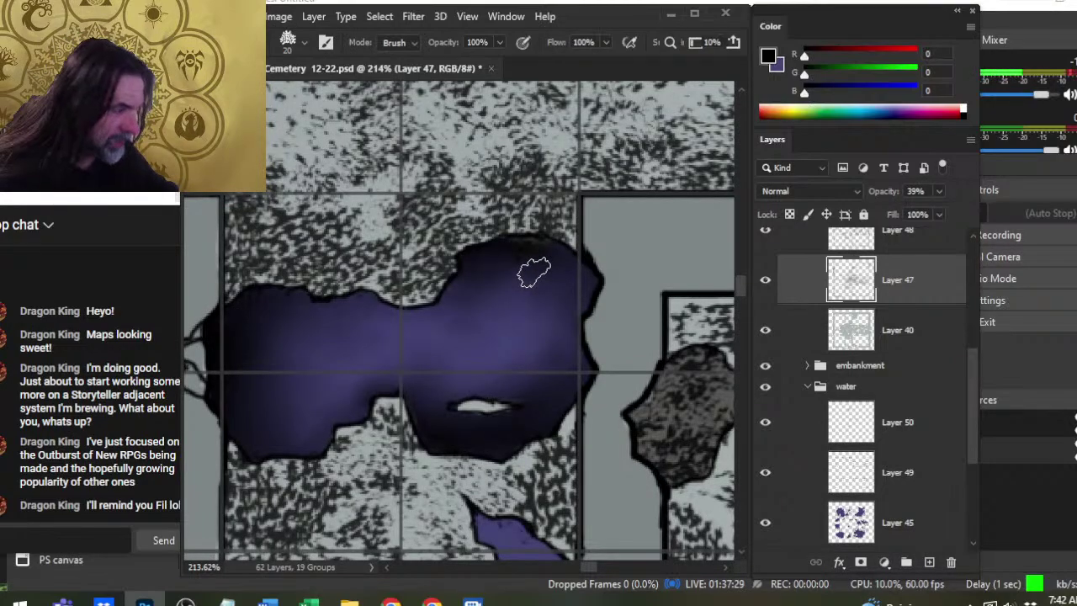
{"action": "left_click", "coordinate": [918, 330]}
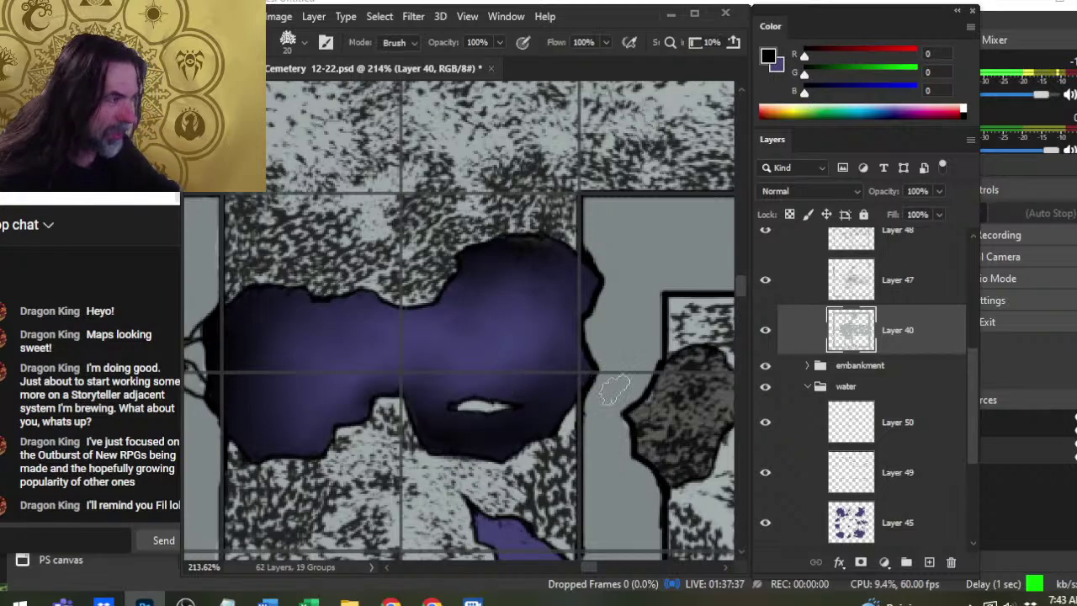
Hide and show flagstone Layers 47, 48 and 40 in turn to examine what overlaps the pool's edges.
{"action": "left_click", "coordinate": [766, 282]}
{"action": "left_click", "coordinate": [766, 280]}
{"action": "left_click", "coordinate": [765, 230]}
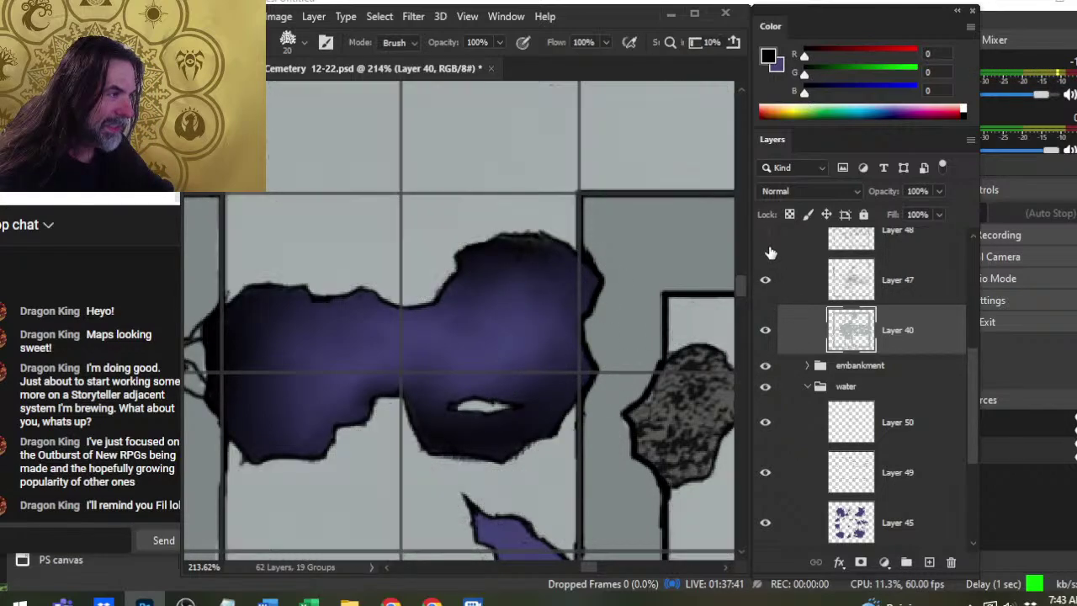
{"action": "left_click", "coordinate": [765, 231]}
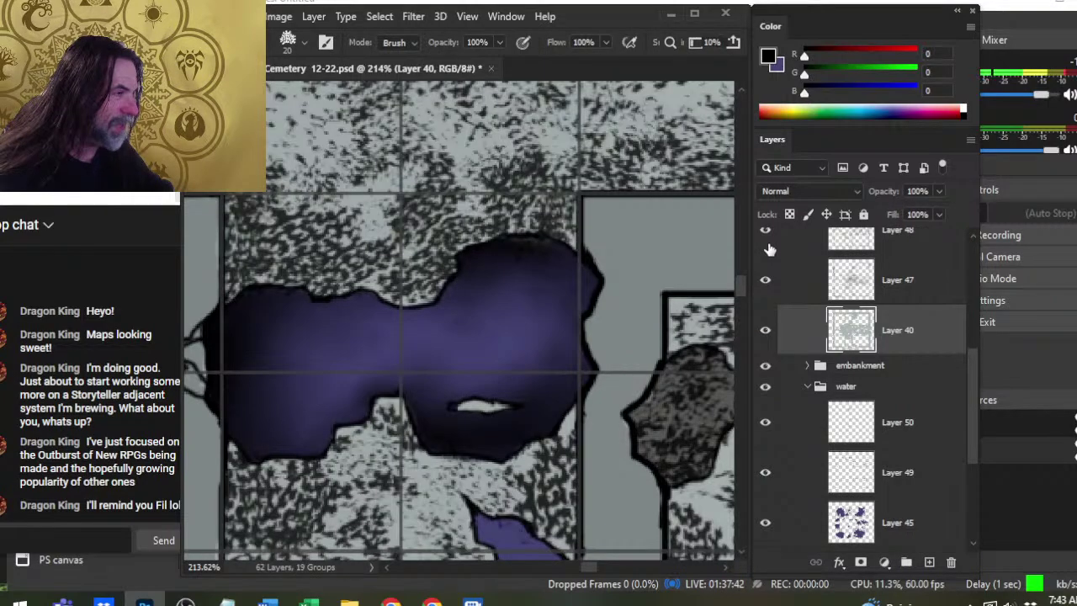
{"action": "left_click", "coordinate": [766, 344]}
{"action": "left_click", "coordinate": [770, 347]}
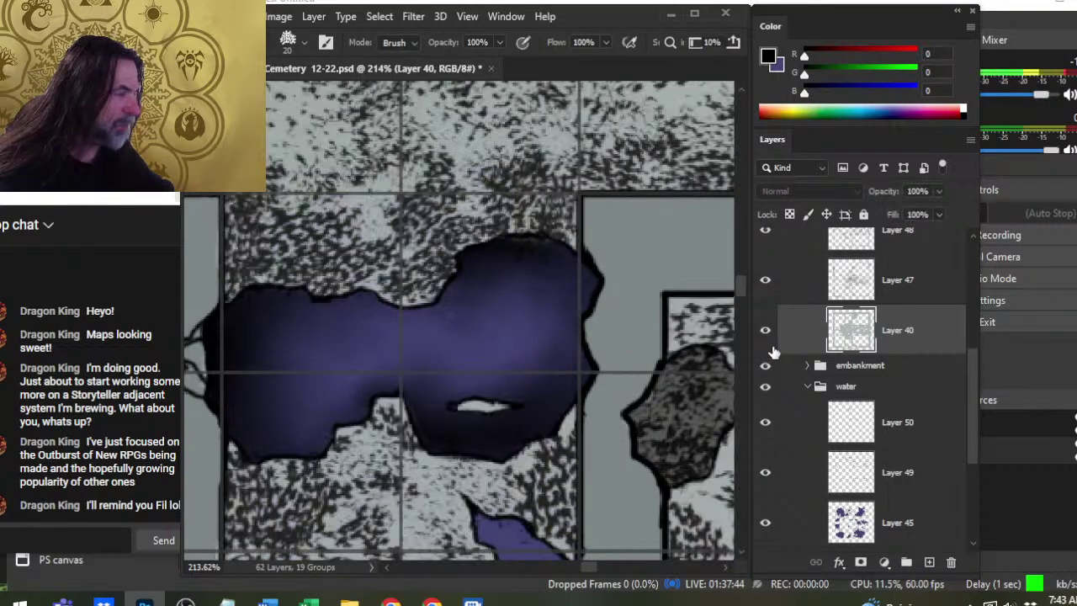
Smudge the dark shading near the upper edge of the pool's larger lobe on Layer 50.
{"action": "left_click", "coordinate": [902, 485]}
{"action": "left_click", "coordinate": [897, 429]}
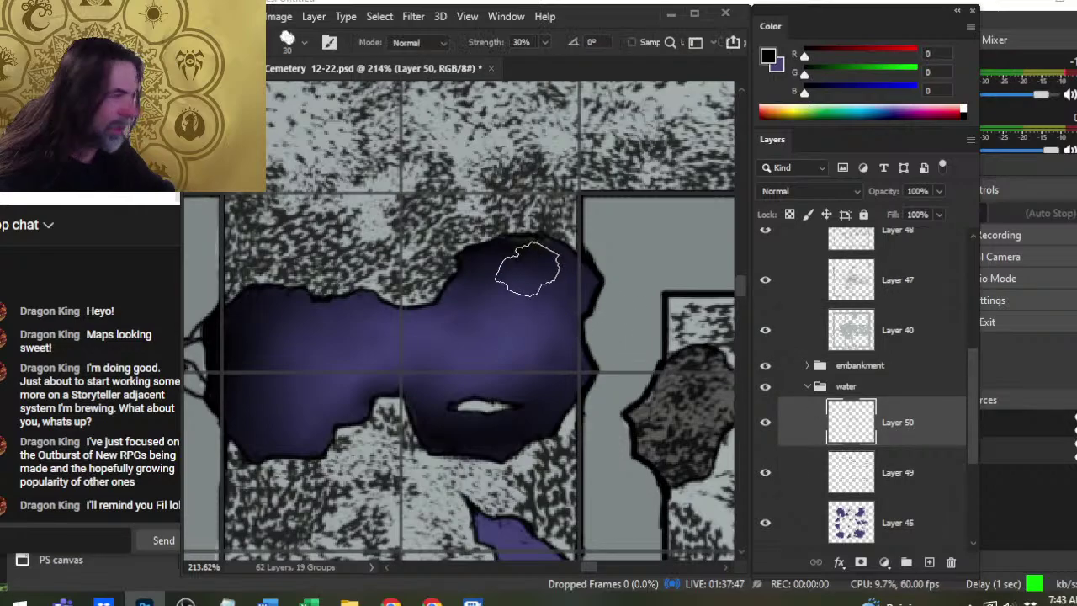
{"action": "key", "text": "r"}
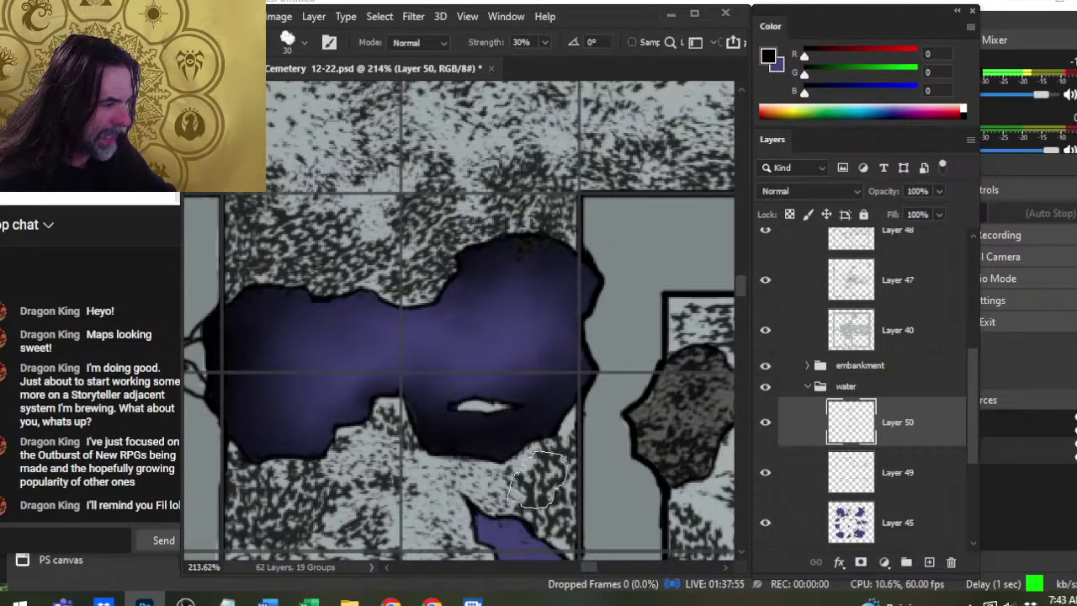
Check flagstone Layers 40 and 47 for the speckles at the pool's upper edge, trying the Eraser and Smudge tools.
{"action": "left_click", "coordinate": [904, 330]}
{"action": "key", "text": "e"}
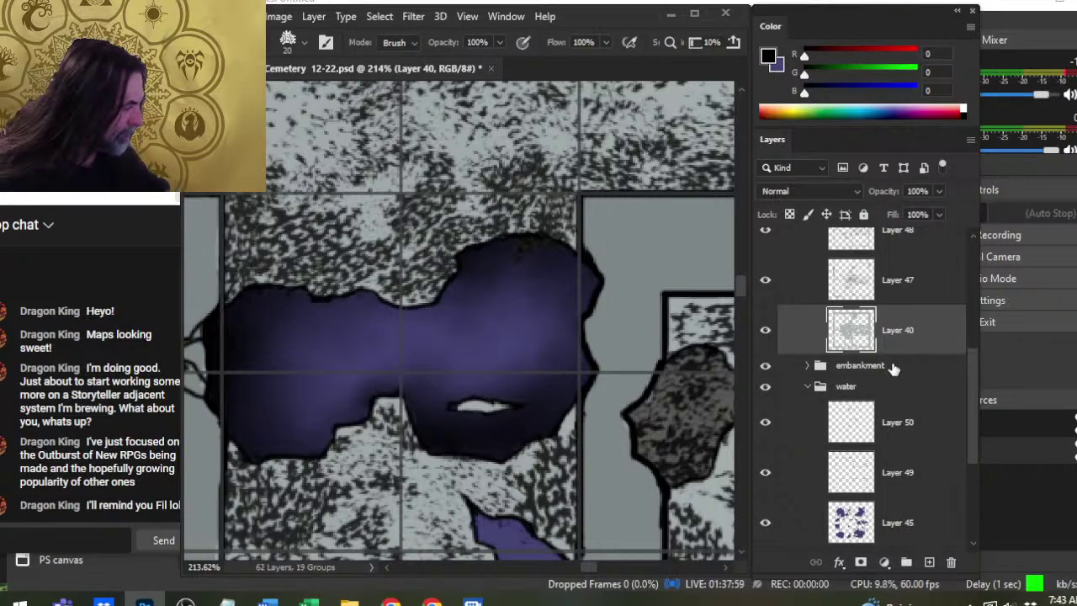
{"action": "left_click", "coordinate": [895, 301]}
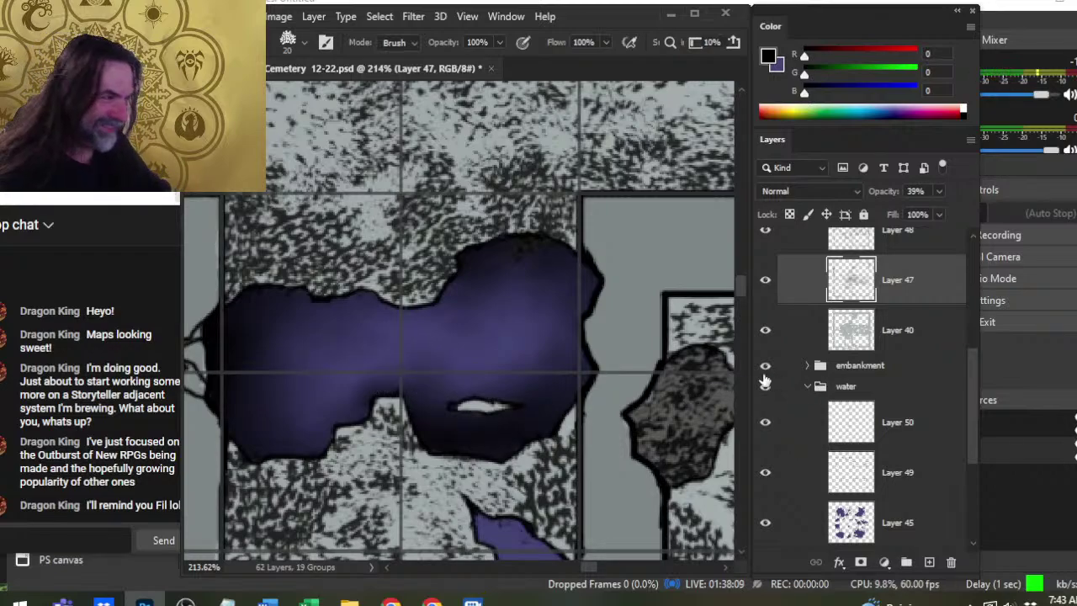
{"action": "left_click", "coordinate": [896, 341]}
{"action": "key", "text": "r"}
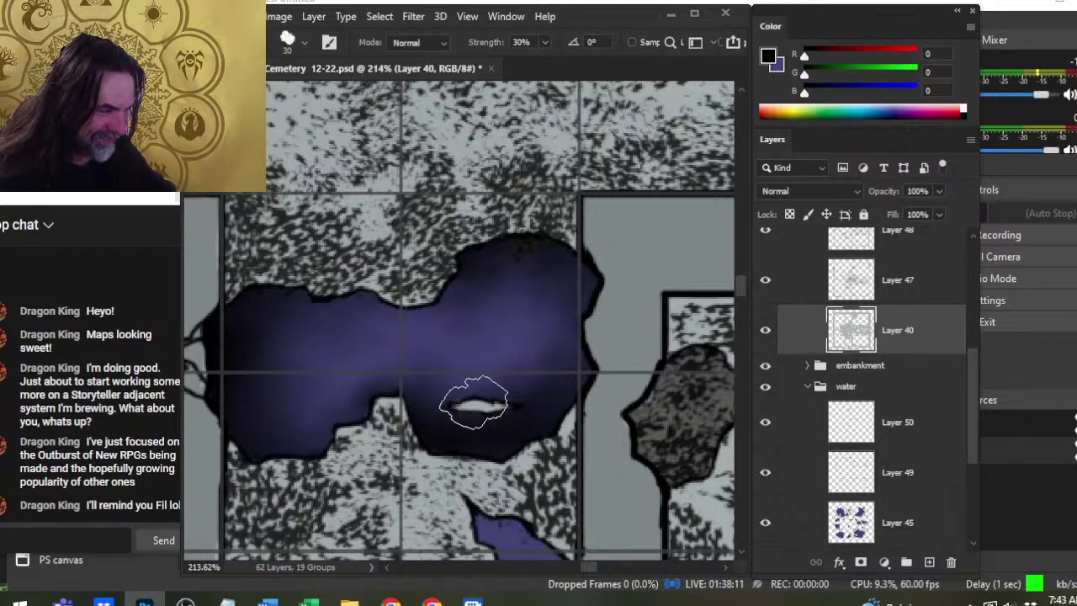
{"action": "key", "text": "e"}
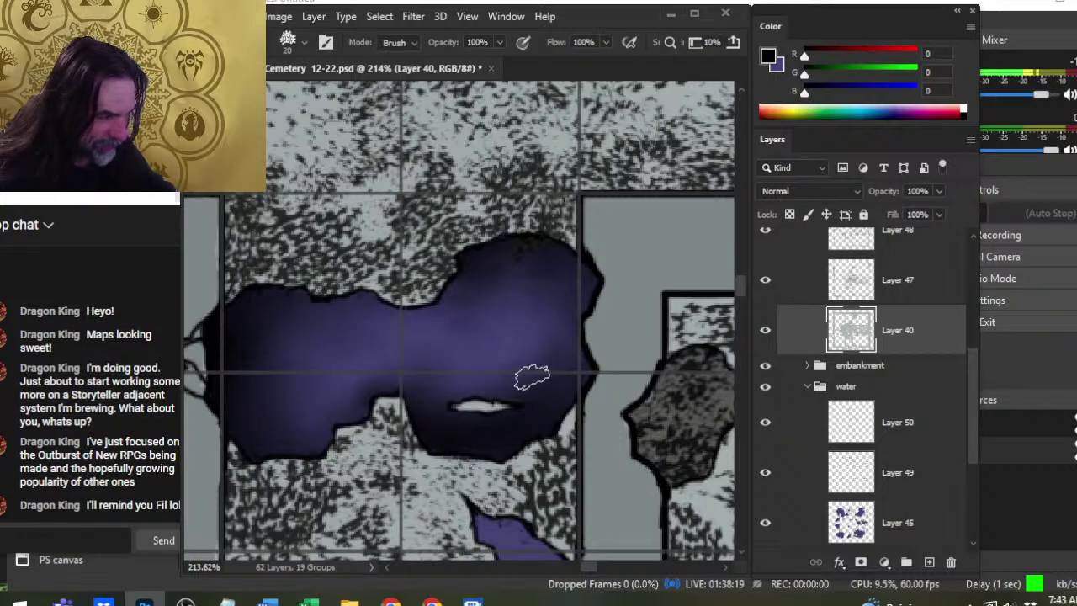
Make flagstone Layer 48 active and toggle Layers 47 and 48 off and on to trace the speckles at the pool's upper edge.
{"action": "key", "text": "ctrl+space"}
{"action": "key", "text": "ctrl+space"}
{"action": "left_click_drag", "start_coordinate": [578, 466], "coordinate": [522, 446]}
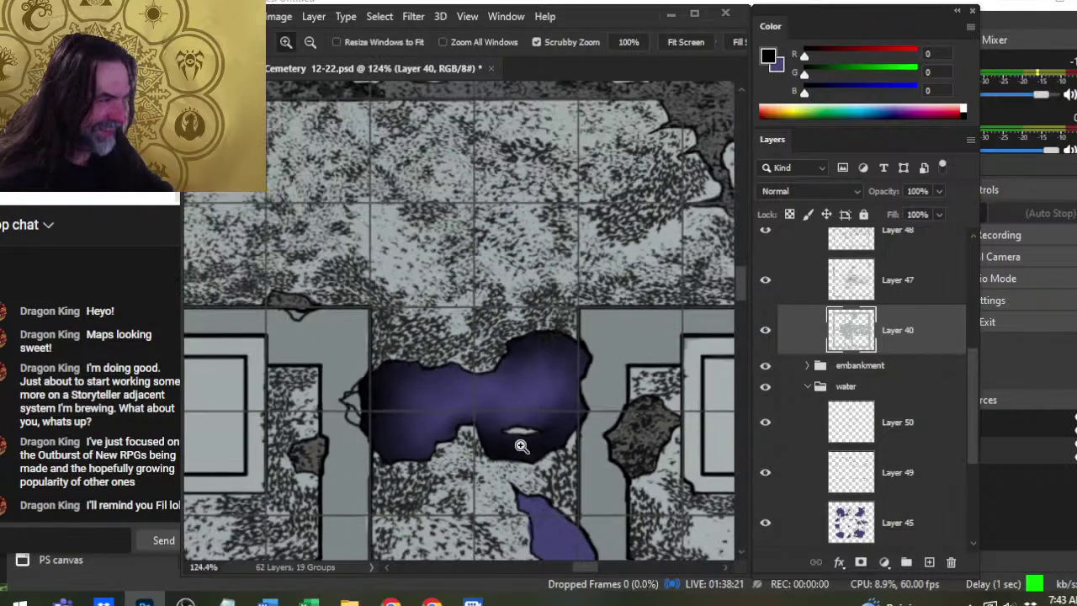
{"action": "left_click", "coordinate": [914, 246]}
{"action": "left_click_drag", "start_coordinate": [543, 347], "coordinate": [589, 366]}
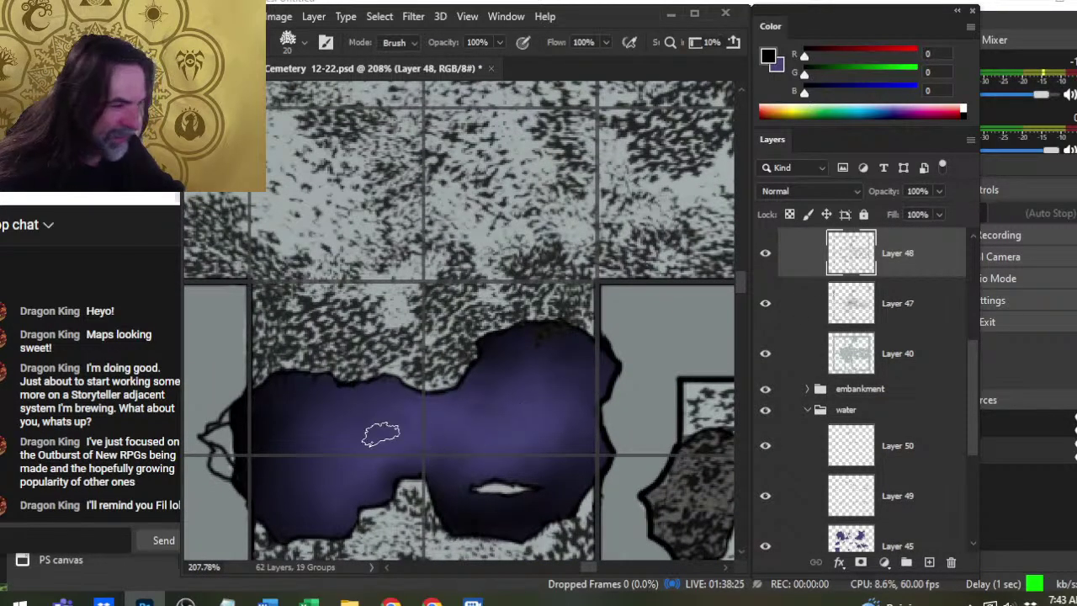
{"action": "left_click", "coordinate": [766, 304]}
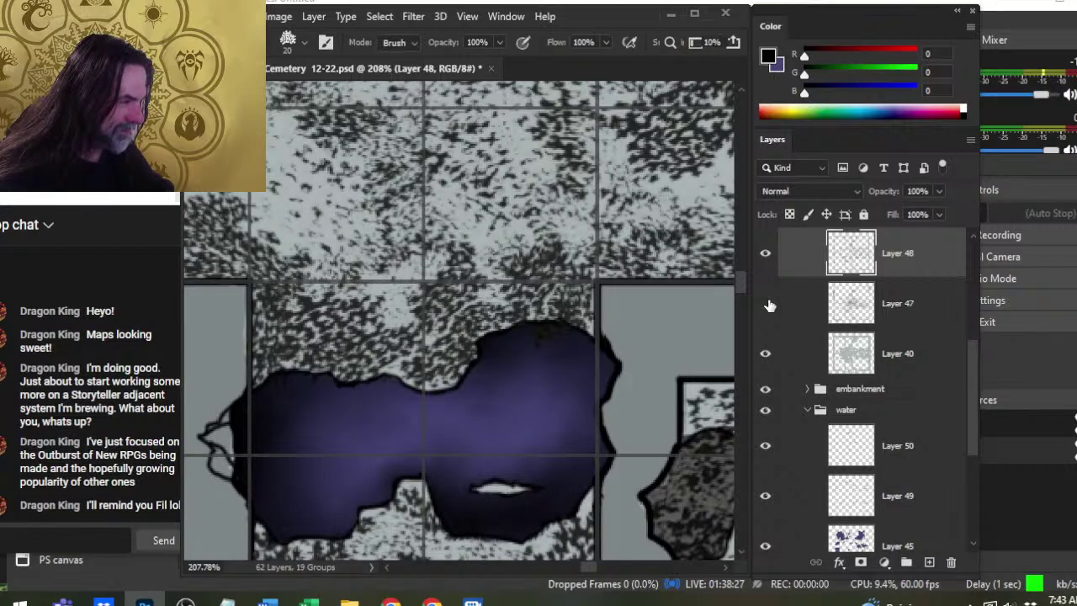
{"action": "left_click", "coordinate": [766, 303]}
{"action": "left_click", "coordinate": [767, 254]}
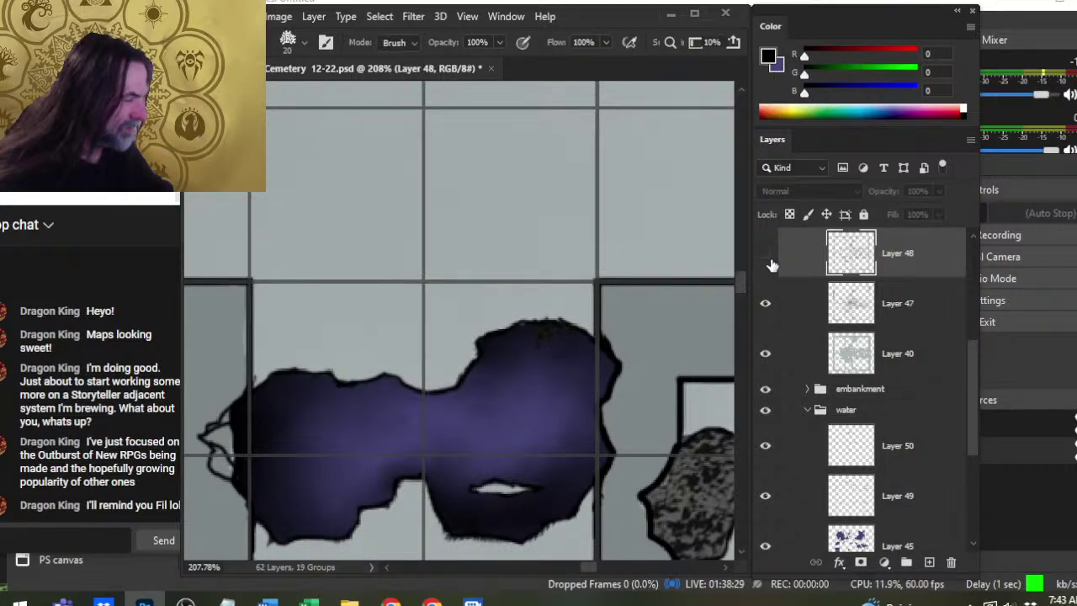
{"action": "left_click", "coordinate": [766, 255]}
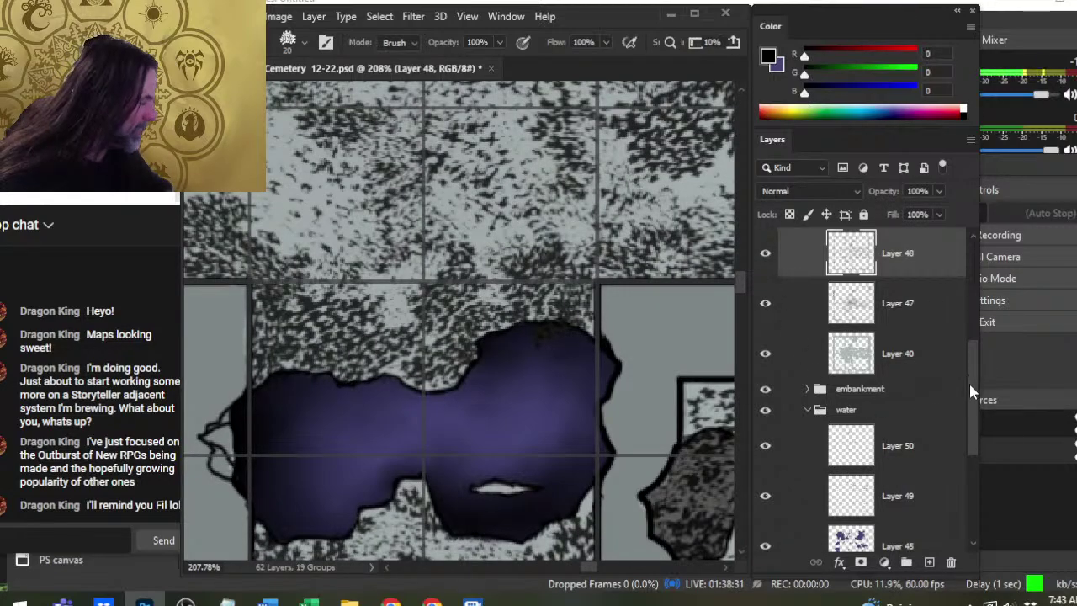
Toggle dirt Layer 43 to locate the speckles and erase its texture at the pool's upper edge.
{"action": "left_click_drag", "start_coordinate": [970, 384], "coordinate": [971, 473]}
{"action": "left_click", "coordinate": [900, 394]}
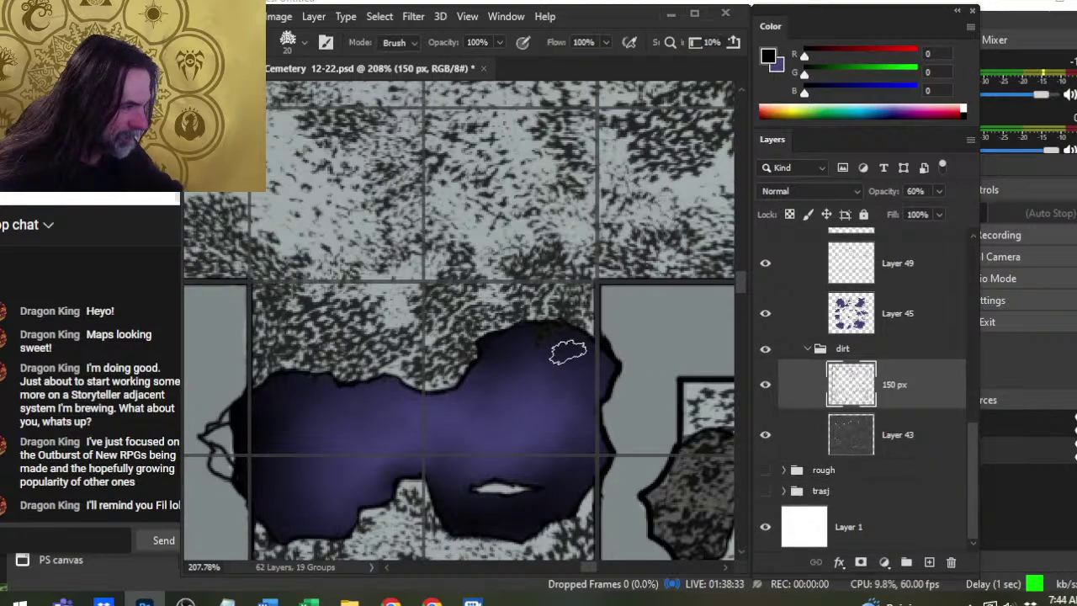
{"action": "left_click", "coordinate": [765, 436]}
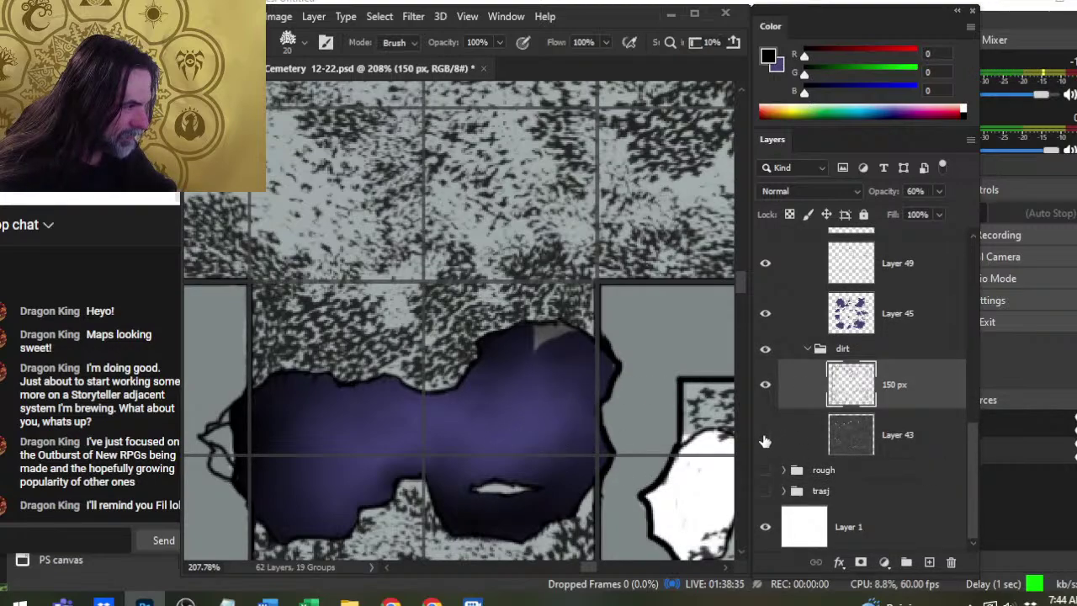
{"action": "key", "text": "alt+bracketleft"}
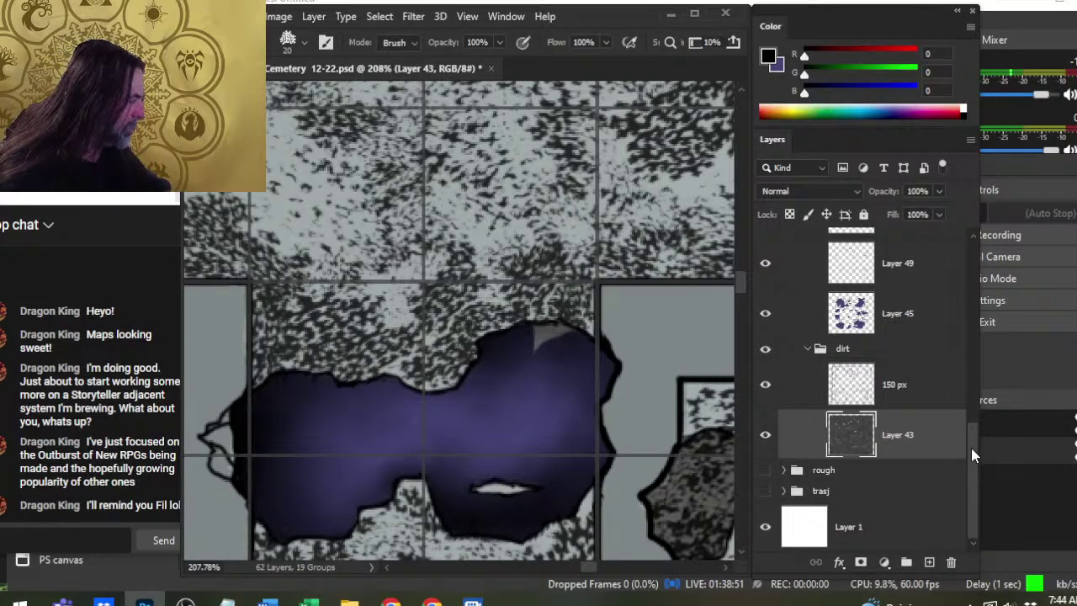
Check Layers 48, 40 and 50 for the grey gap at the pool's upper edge, ending with the Smudge tool on Layer 50.
{"action": "left_click_drag", "start_coordinate": [971, 447], "coordinate": [955, 344]}
{"action": "left_click", "coordinate": [939, 302]}
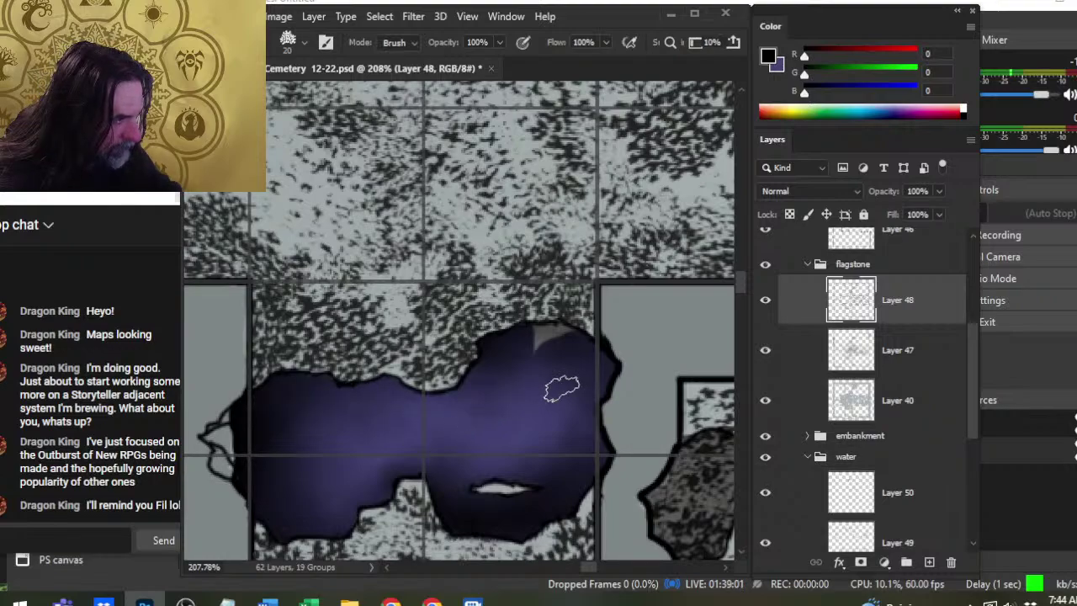
{"action": "left_click", "coordinate": [966, 400]}
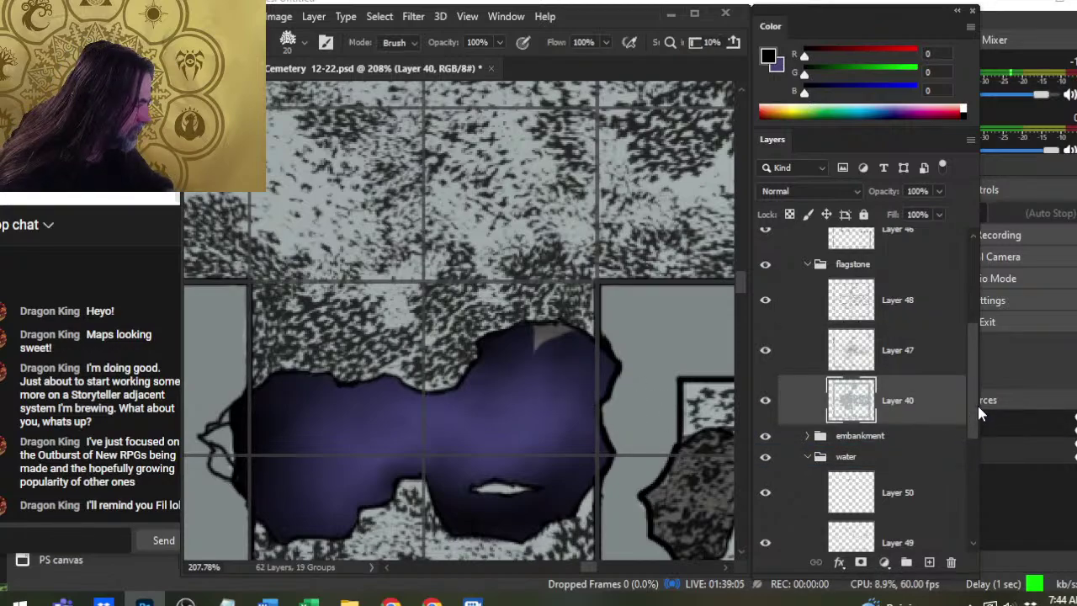
{"action": "scroll", "coordinate": [978, 405], "scroll_direction": "down", "scroll_amount": 3}
{"action": "left_click", "coordinate": [930, 383]}
{"action": "key", "text": "r"}
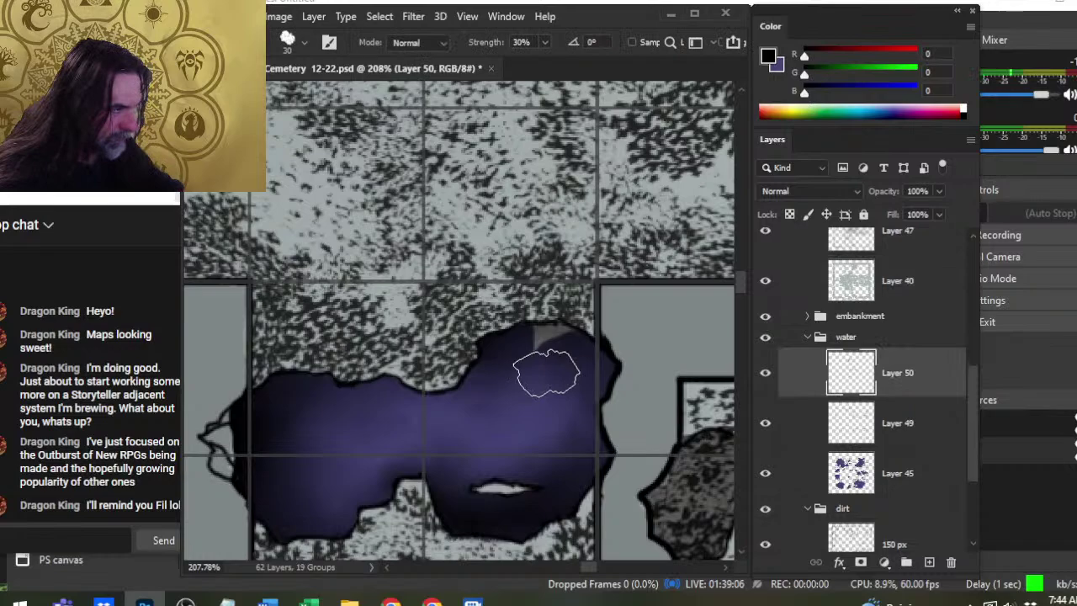
Check Layer 49 and smudge the purple water on Layer 45 over the grey gap at the pool's upper edge.
{"action": "left_click", "coordinate": [906, 444]}
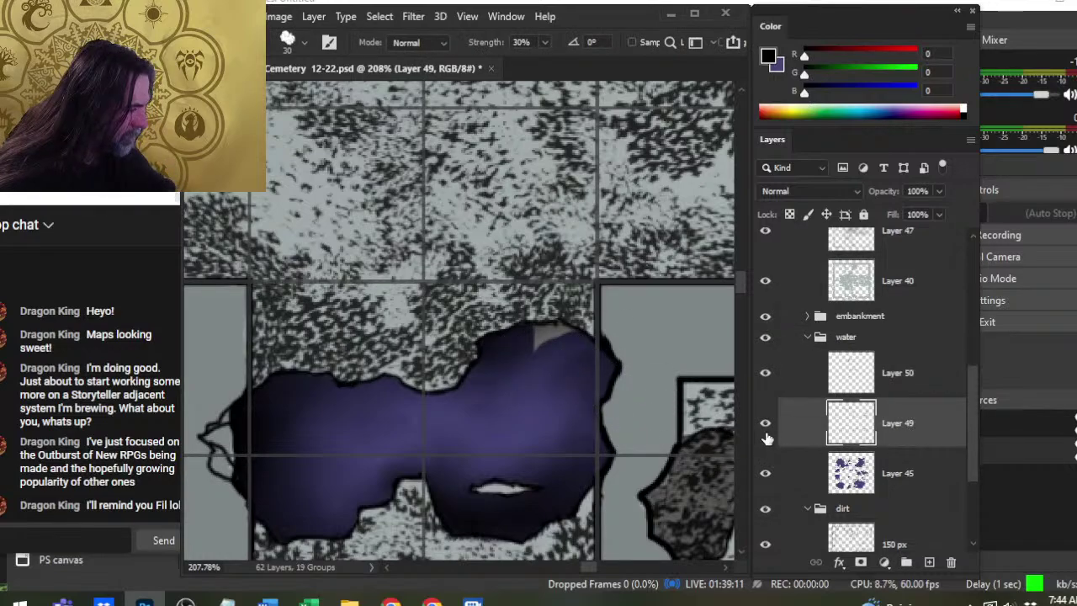
{"action": "left_click", "coordinate": [767, 436]}
{"action": "left_click", "coordinate": [890, 476]}
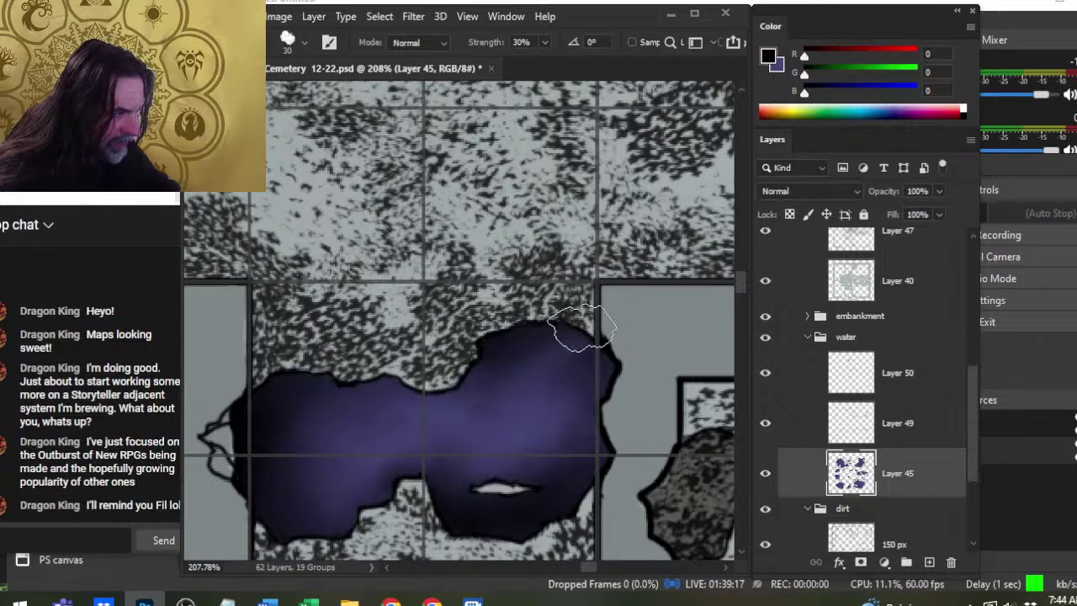
Check Layer 31 copy 3 and flagstone Layer 48 around the shaded pool's edges with the Eraser.
{"action": "left_click_drag", "start_coordinate": [973, 407], "coordinate": [969, 330]}
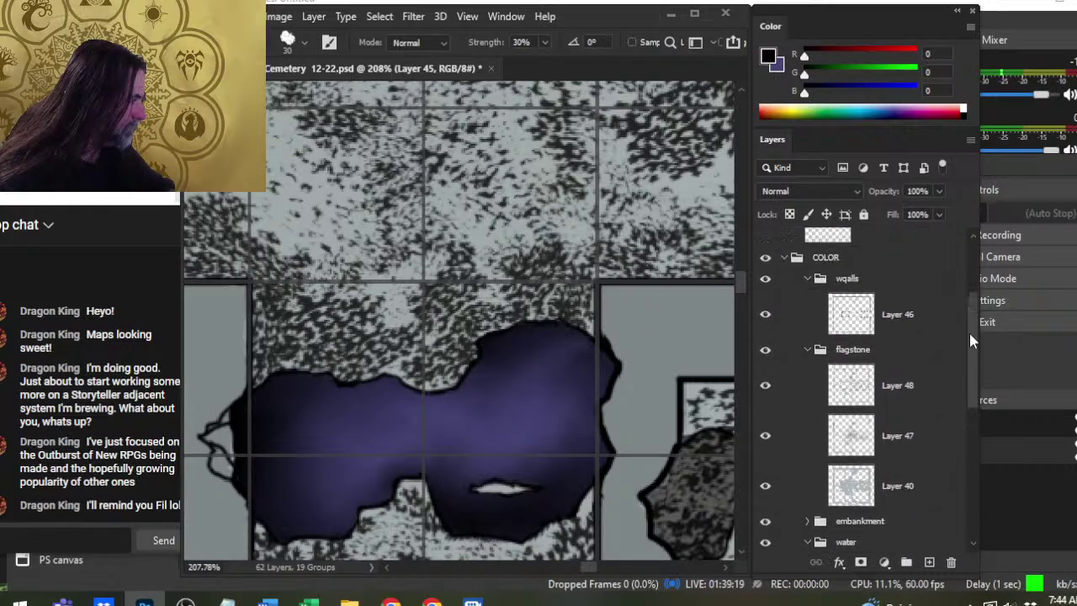
{"action": "left_click", "coordinate": [897, 320]}
{"action": "left_click", "coordinate": [896, 243]}
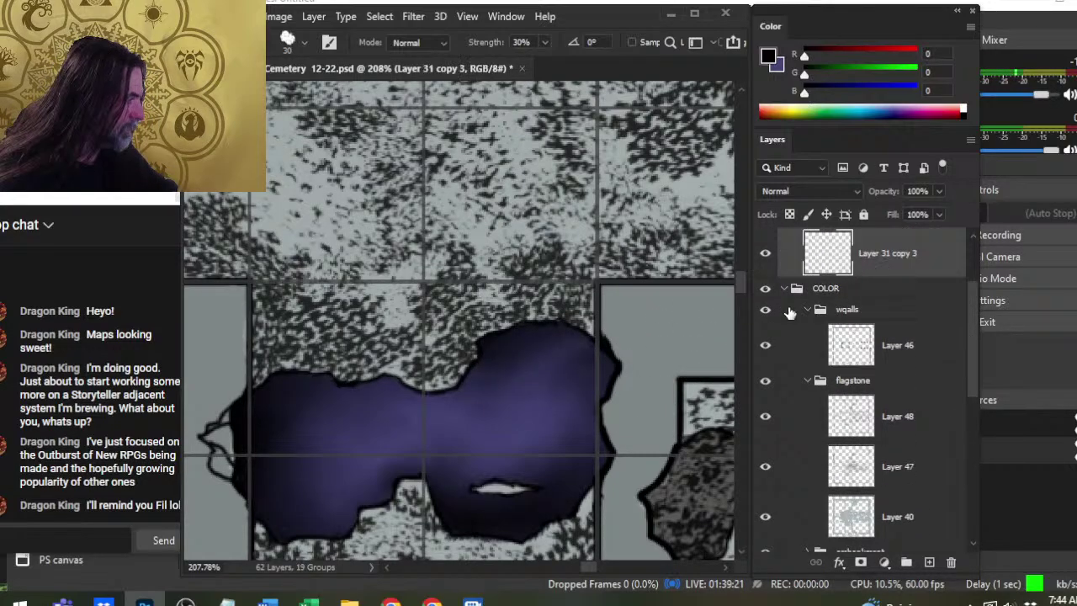
{"action": "key", "text": "b"}
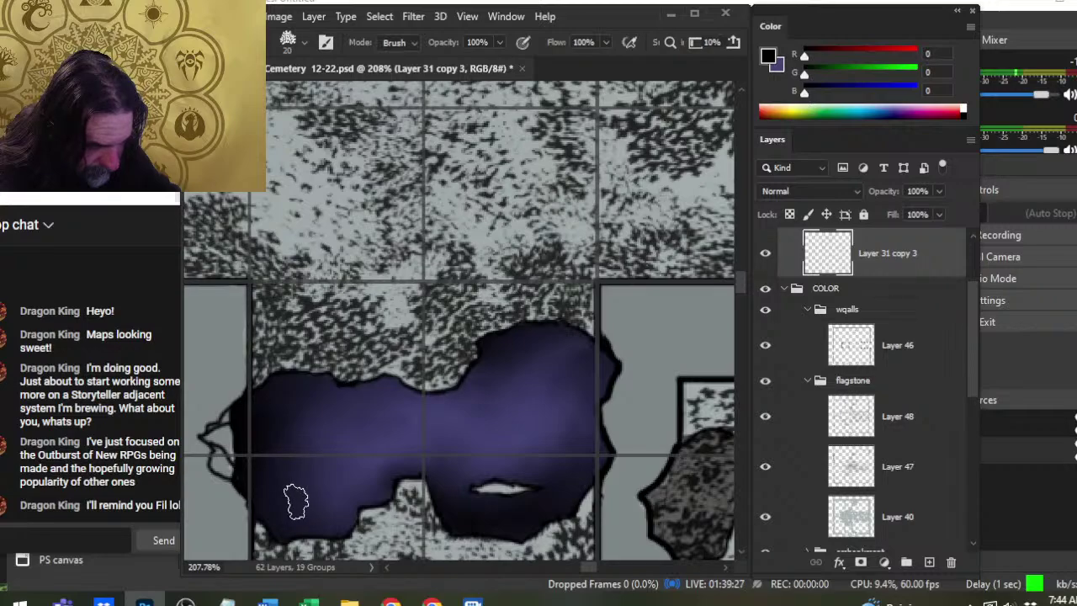
{"action": "left_click", "coordinate": [939, 429]}
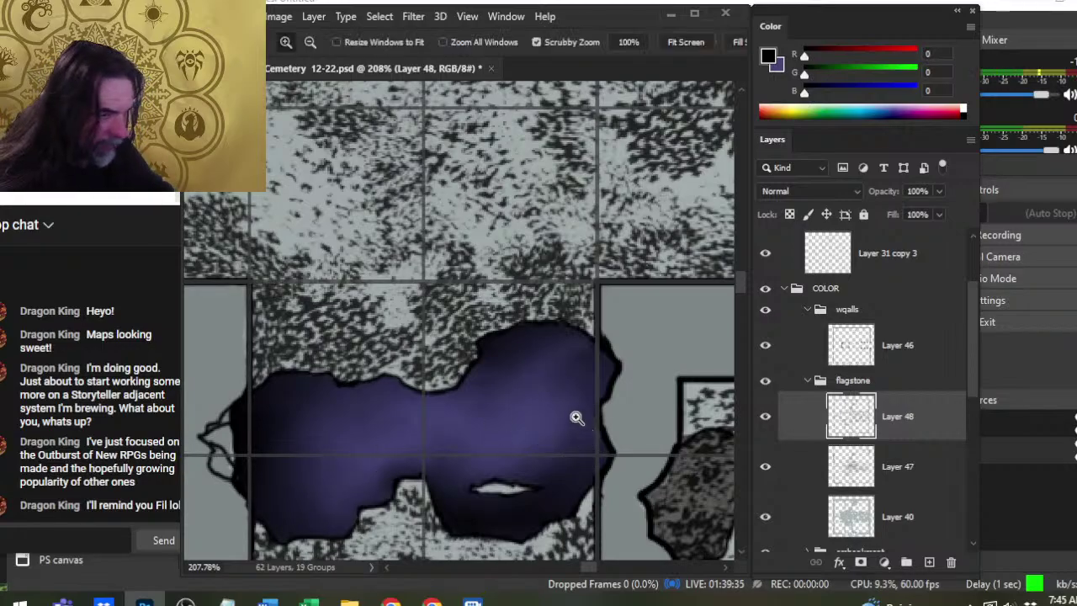
Paint black into the ends of the small pool beside the tomb wall on Layer 50 and smudge it into the purple.
{"action": "left_click_drag", "start_coordinate": [577, 417], "coordinate": [509, 425]}
{"action": "left_click_drag", "start_coordinate": [577, 454], "coordinate": [474, 320]}
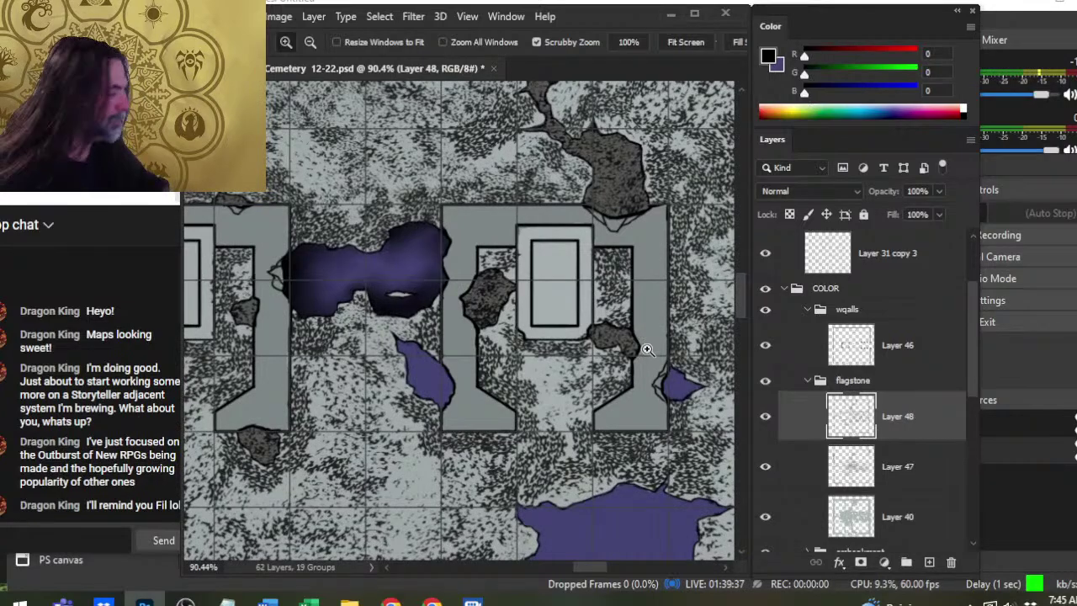
{"action": "scroll", "coordinate": [970, 408], "scroll_direction": "down", "scroll_amount": 5}
{"action": "left_click", "coordinate": [924, 426]}
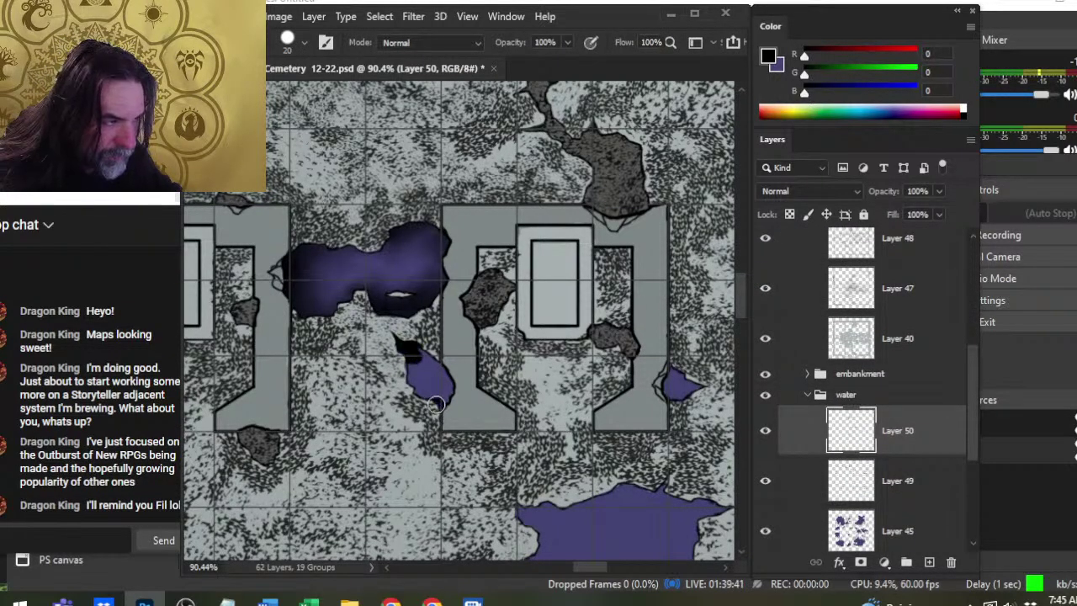
{"action": "key", "text": "r"}
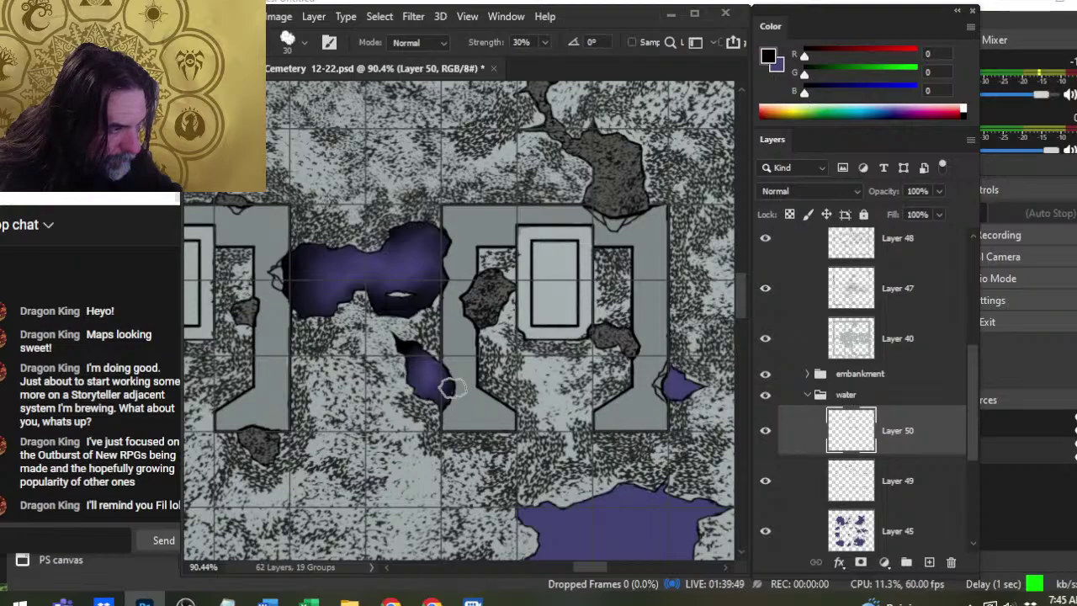
Check Layers 40, 46 and 48 along the small pool's edges with the Eraser.
{"action": "left_click_drag", "start_coordinate": [442, 389], "coordinate": [541, 420]}
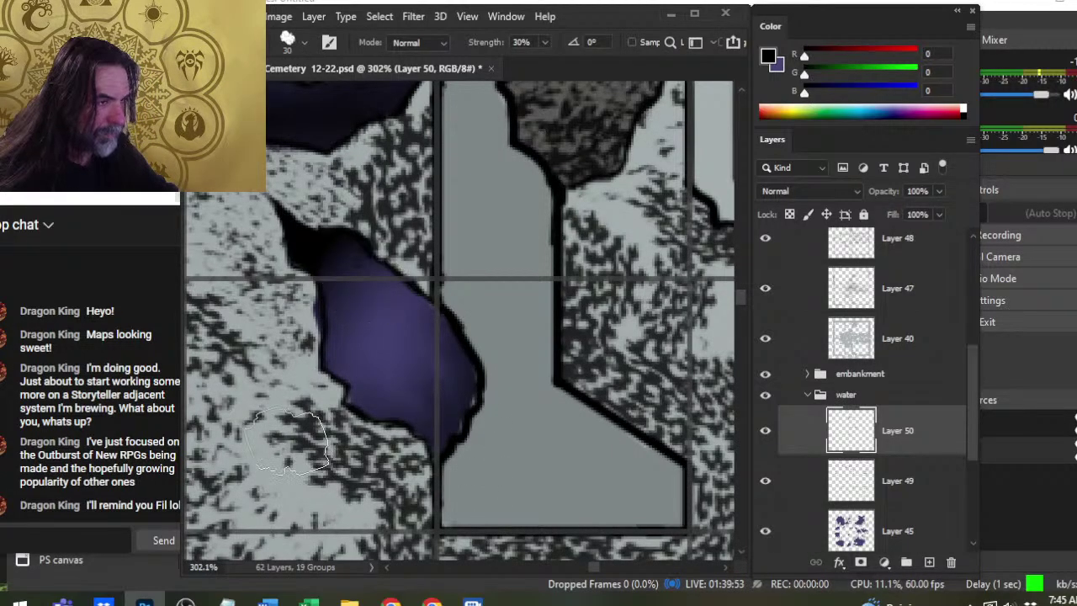
{"action": "left_click", "coordinate": [906, 338]}
{"action": "key", "text": "b"}
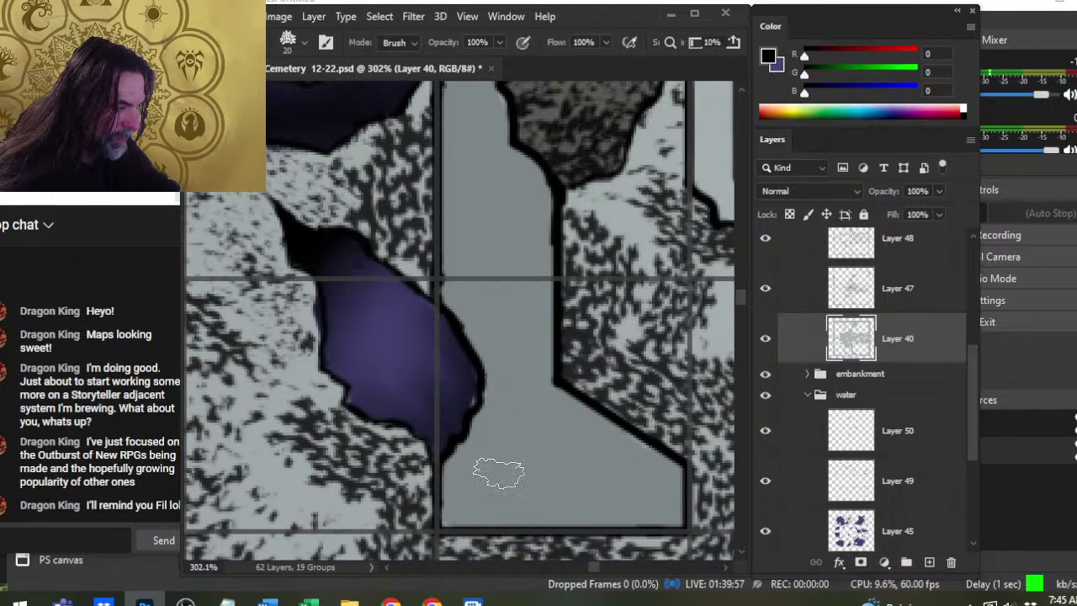
{"action": "left_click_drag", "start_coordinate": [969, 389], "coordinate": [972, 330]}
{"action": "left_click", "coordinate": [841, 315]}
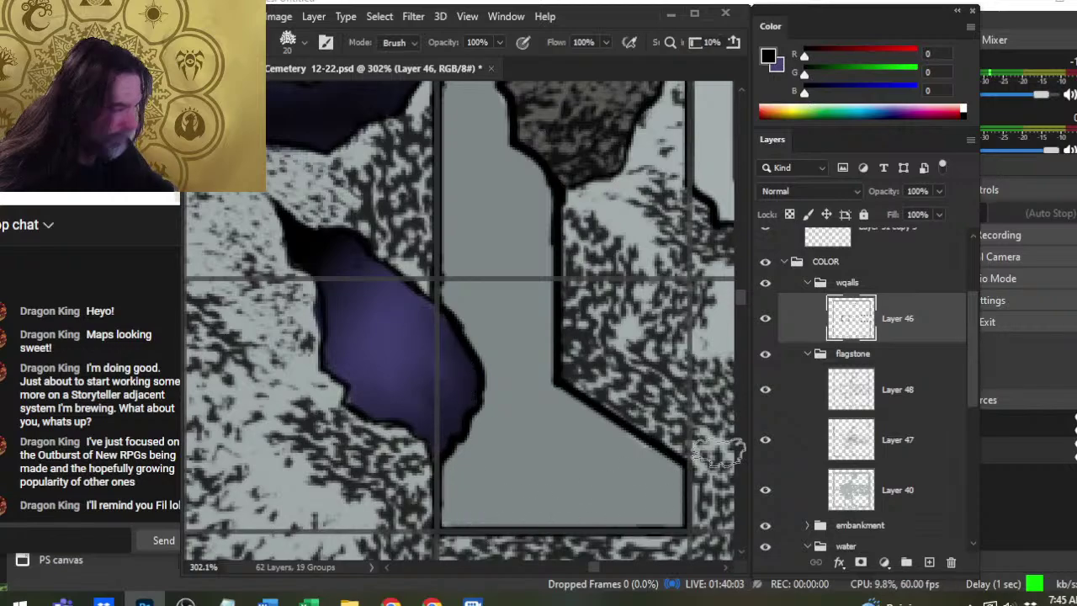
{"action": "left_click", "coordinate": [910, 505]}
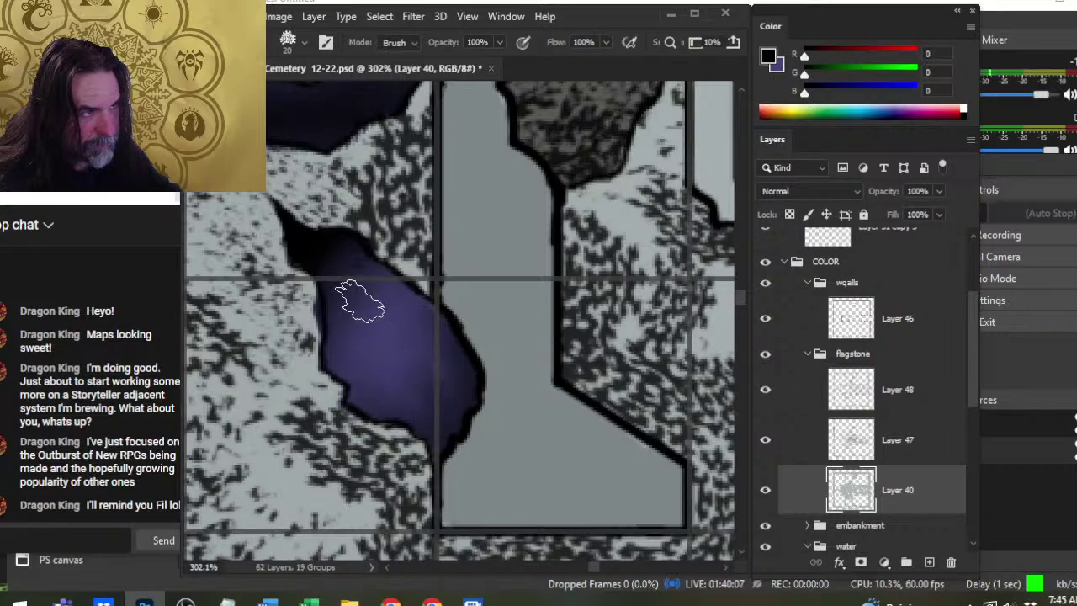
{"action": "left_click", "coordinate": [915, 412]}
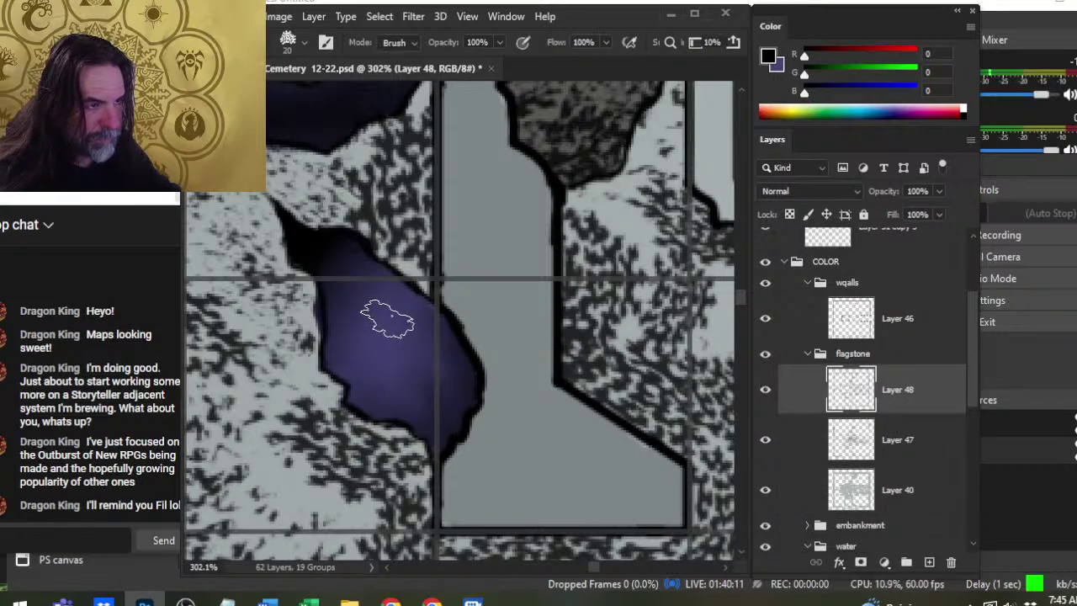
Touch up flagstone Layer 40 along the small pool's left edge with the Smudge tool, ending with the Eraser.
{"action": "left_click", "coordinate": [924, 486]}
{"action": "key", "text": "r"}
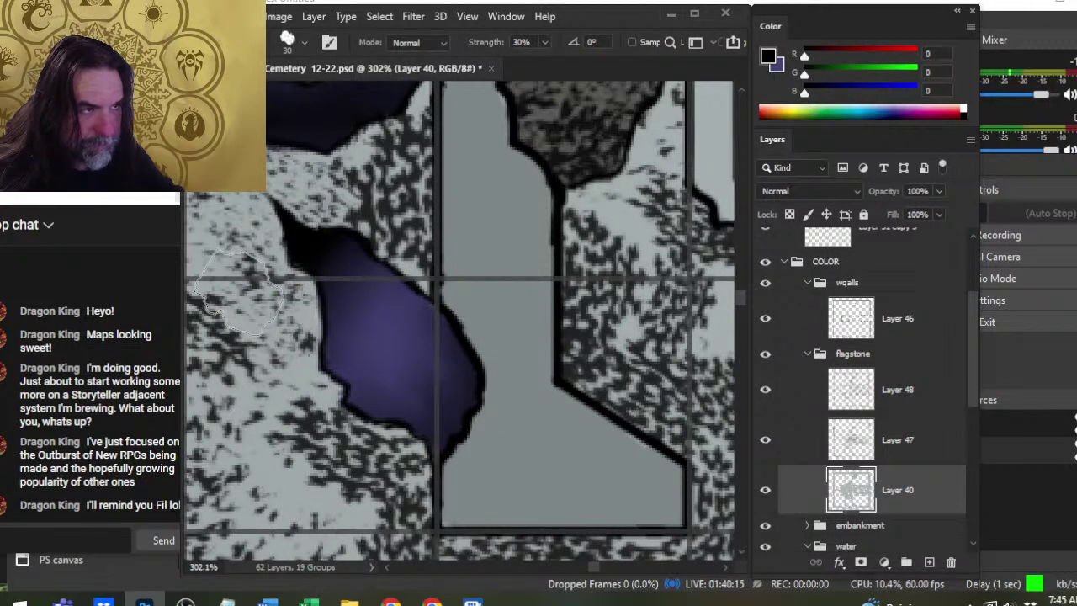
{"action": "key", "text": "b"}
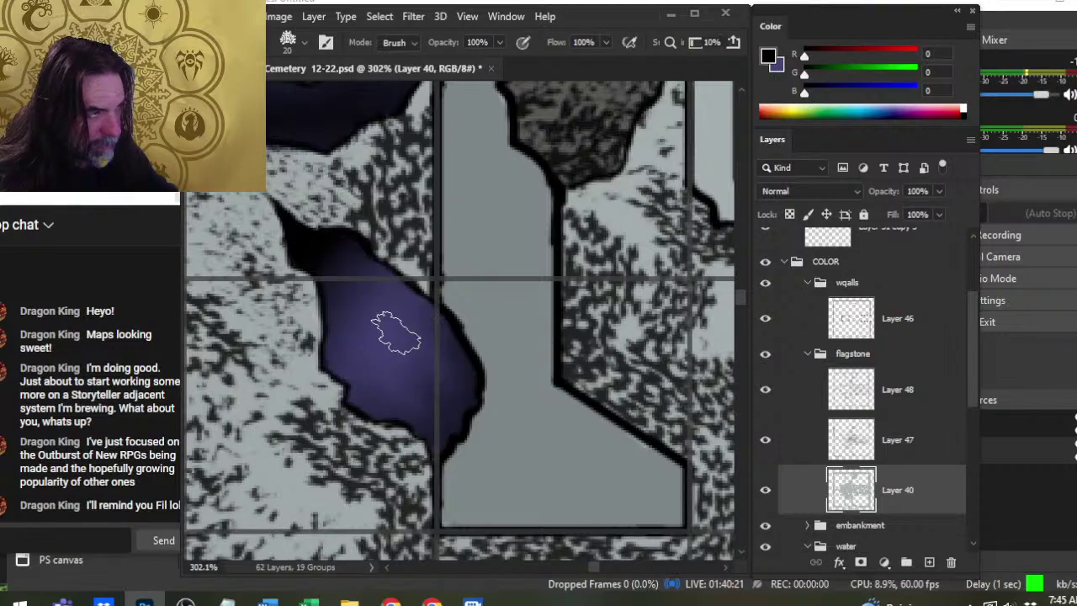
Paint black into the corners of the pool between the cracked tombs and the graves on Layer 50 and smudge it into the purple.
{"action": "key", "text": "z"}
{"action": "left_click_drag", "start_coordinate": [449, 395], "coordinate": [370, 419]}
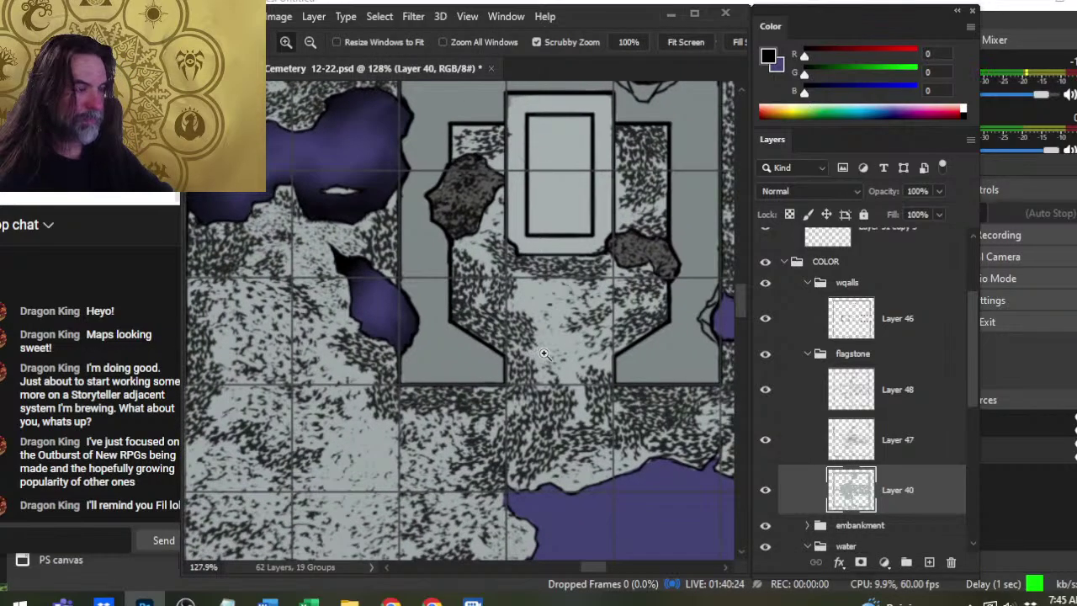
{"action": "left_click_drag", "start_coordinate": [544, 353], "coordinate": [519, 186]}
{"action": "left_click_drag", "start_coordinate": [471, 371], "coordinate": [346, 306]}
{"action": "left_click_drag", "start_coordinate": [506, 360], "coordinate": [381, 300]}
{"action": "left_click_drag", "start_coordinate": [310, 342], "coordinate": [384, 358]}
{"action": "left_click_drag", "start_coordinate": [383, 357], "coordinate": [532, 367]}
{"action": "key", "text": "b"}
{"action": "key", "text": "ctrl+z"}
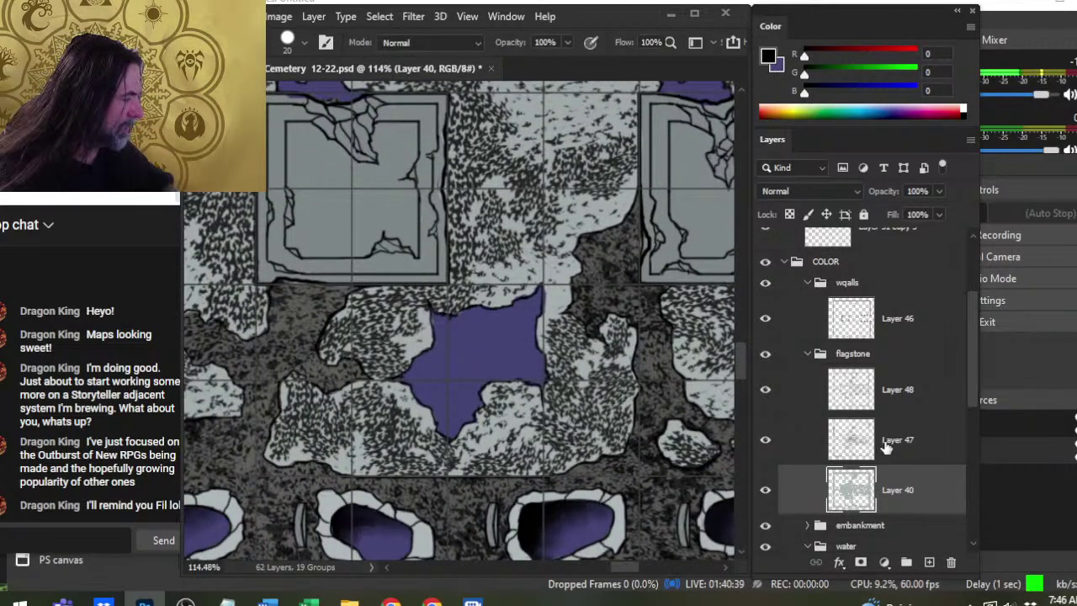
{"action": "left_click", "coordinate": [918, 391]}
{"action": "left_click_drag", "start_coordinate": [974, 373], "coordinate": [974, 440]}
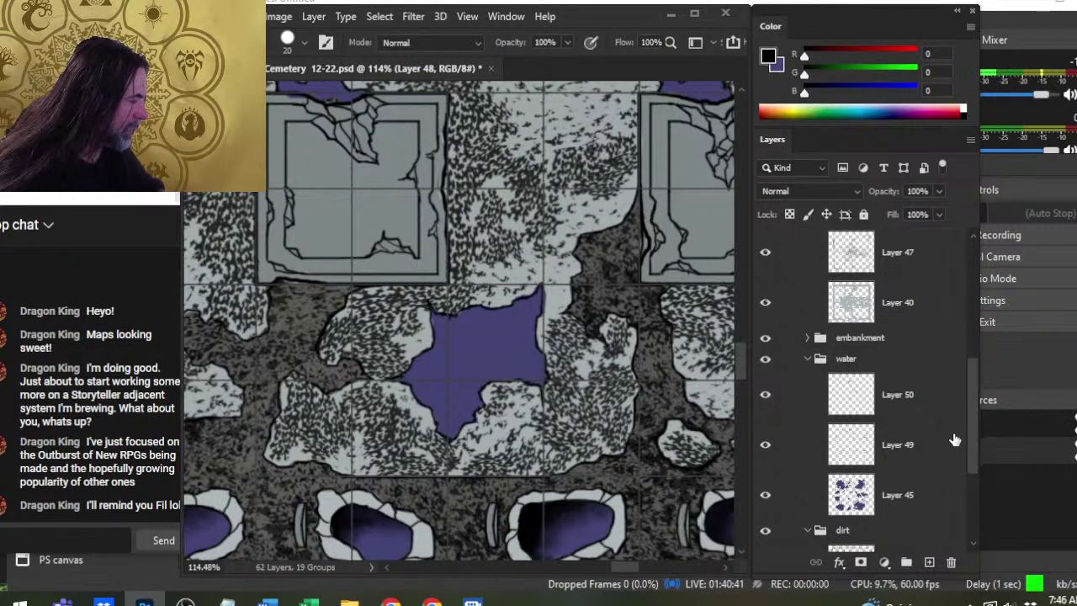
{"action": "left_click", "coordinate": [808, 412]}
{"action": "mouse_move", "coordinate": [432, 373]}
{"action": "left_mouse_down"}
{"action": "mouse_move", "coordinate": [414, 388]}
{"action": "mouse_move", "coordinate": [418, 366]}
{"action": "mouse_move", "coordinate": [455, 433]}
{"action": "left_mouse_up"}
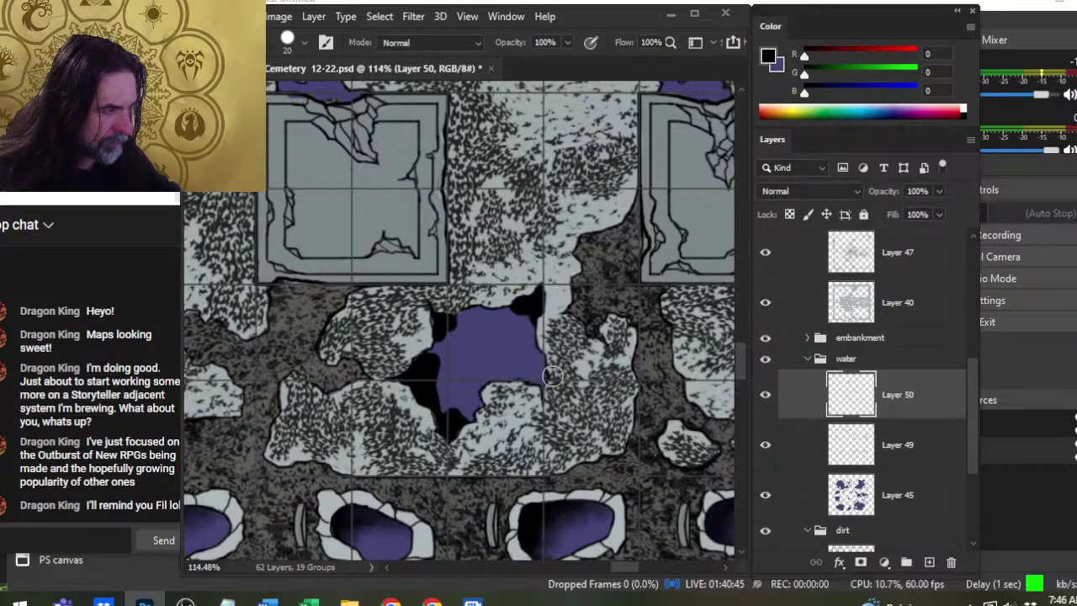
{"action": "mouse_move", "coordinate": [553, 376]}
{"action": "left_mouse_down"}
{"action": "mouse_move", "coordinate": [545, 384]}
{"action": "mouse_move", "coordinate": [534, 348]}
{"action": "left_mouse_up"}
{"action": "key", "text": "r"}
{"action": "mouse_move", "coordinate": [450, 335]}
{"action": "left_mouse_down"}
{"action": "mouse_move", "coordinate": [500, 316]}
{"action": "mouse_move", "coordinate": [440, 326]}
{"action": "mouse_move", "coordinate": [428, 370]}
{"action": "mouse_move", "coordinate": [437, 386]}
{"action": "mouse_move", "coordinate": [414, 383]}
{"action": "mouse_move", "coordinate": [447, 383]}
{"action": "mouse_move", "coordinate": [471, 318]}
{"action": "mouse_move", "coordinate": [440, 380]}
{"action": "mouse_move", "coordinate": [441, 412]}
{"action": "mouse_move", "coordinate": [463, 411]}
{"action": "mouse_move", "coordinate": [444, 422]}
{"action": "mouse_move", "coordinate": [462, 420]}
{"action": "mouse_move", "coordinate": [431, 348]}
{"action": "mouse_move", "coordinate": [554, 303]}
{"action": "mouse_move", "coordinate": [524, 322]}
{"action": "mouse_move", "coordinate": [530, 334]}
{"action": "mouse_move", "coordinate": [507, 337]}
{"action": "mouse_move", "coordinate": [546, 374]}
{"action": "mouse_move", "coordinate": [517, 381]}
{"action": "mouse_move", "coordinate": [552, 374]}
{"action": "mouse_move", "coordinate": [555, 383]}
{"action": "mouse_move", "coordinate": [531, 304]}
{"action": "mouse_move", "coordinate": [457, 318]}
{"action": "mouse_move", "coordinate": [448, 414]}
{"action": "mouse_move", "coordinate": [429, 361]}
{"action": "mouse_move", "coordinate": [492, 415]}
{"action": "mouse_move", "coordinate": [454, 422]}
{"action": "mouse_move", "coordinate": [473, 396]}
{"action": "mouse_move", "coordinate": [452, 384]}
{"action": "mouse_move", "coordinate": [444, 338]}
{"action": "mouse_move", "coordinate": [506, 403]}
{"action": "mouse_move", "coordinate": [431, 392]}
{"action": "mouse_move", "coordinate": [451, 392]}
{"action": "mouse_move", "coordinate": [432, 396]}
{"action": "mouse_move", "coordinate": [451, 415]}
{"action": "mouse_move", "coordinate": [443, 421]}
{"action": "mouse_move", "coordinate": [539, 385]}
{"action": "mouse_move", "coordinate": [551, 365]}
{"action": "mouse_move", "coordinate": [543, 369]}
{"action": "mouse_move", "coordinate": [512, 314]}
{"action": "mouse_move", "coordinate": [468, 351]}
{"action": "mouse_move", "coordinate": [536, 321]}
{"action": "mouse_move", "coordinate": [433, 338]}
{"action": "mouse_move", "coordinate": [466, 312]}
{"action": "mouse_move", "coordinate": [454, 334]}
{"action": "mouse_move", "coordinate": [543, 406]}
{"action": "mouse_move", "coordinate": [522, 366]}
{"action": "mouse_move", "coordinate": [532, 373]}
{"action": "mouse_move", "coordinate": [529, 323]}
{"action": "mouse_move", "coordinate": [505, 311]}
{"action": "mouse_move", "coordinate": [496, 357]}
{"action": "mouse_move", "coordinate": [500, 319]}
{"action": "mouse_move", "coordinate": [474, 337]}
{"action": "mouse_move", "coordinate": [514, 406]}
{"action": "left_mouse_up"}
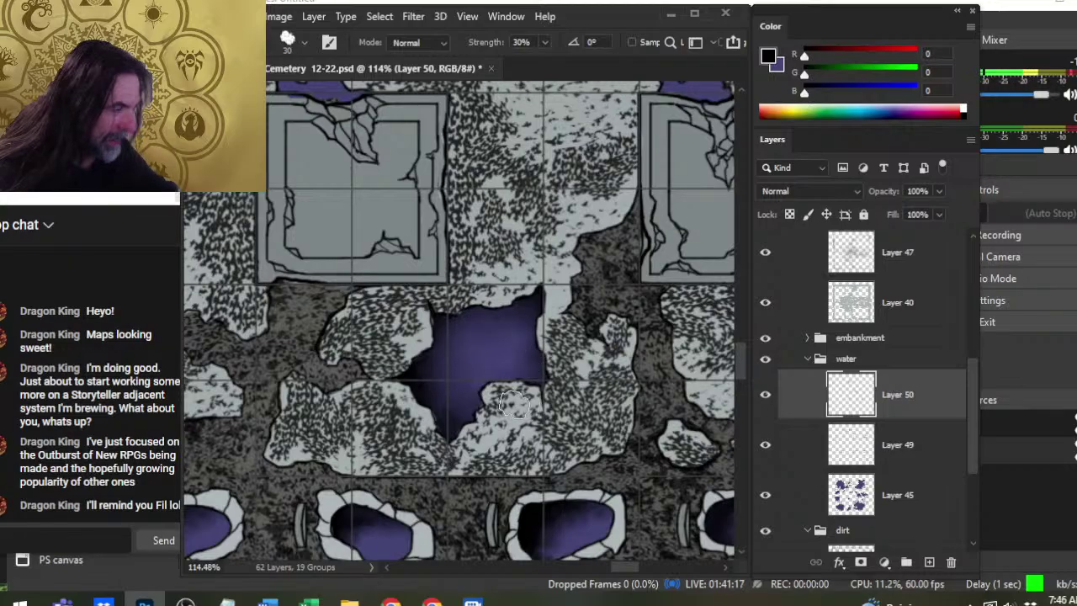
Clean up flagstone Layer 40 along the newly shaded pool's edges and lower tip with the Eraser.
{"action": "left_click", "coordinate": [906, 316]}
{"action": "key", "text": "z"}
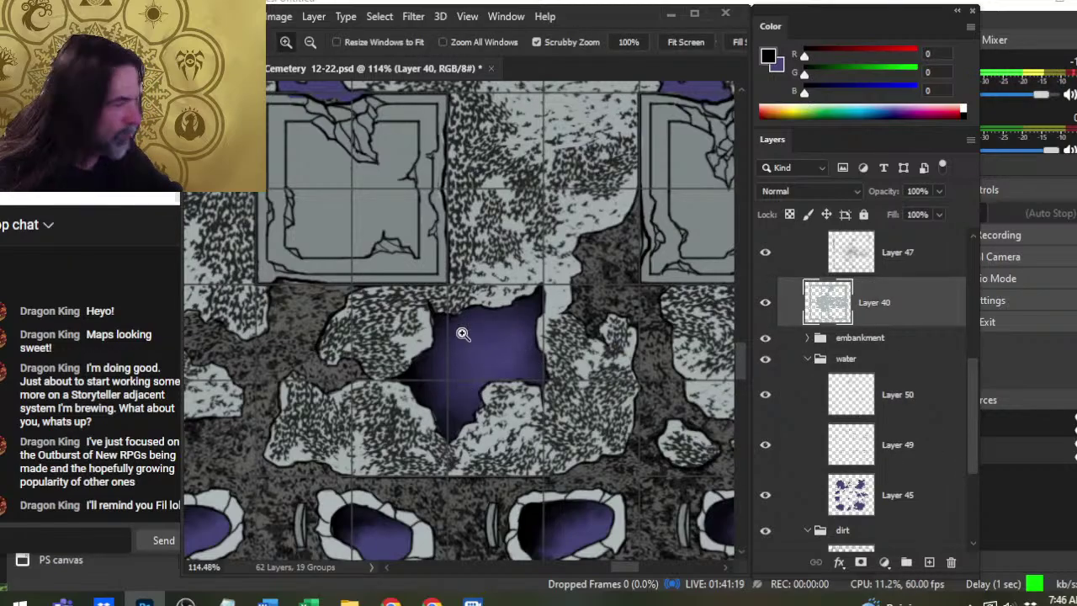
{"action": "left_click", "coordinate": [817, 396]}
{"action": "left_click_drag", "start_coordinate": [435, 324], "coordinate": [461, 326]}
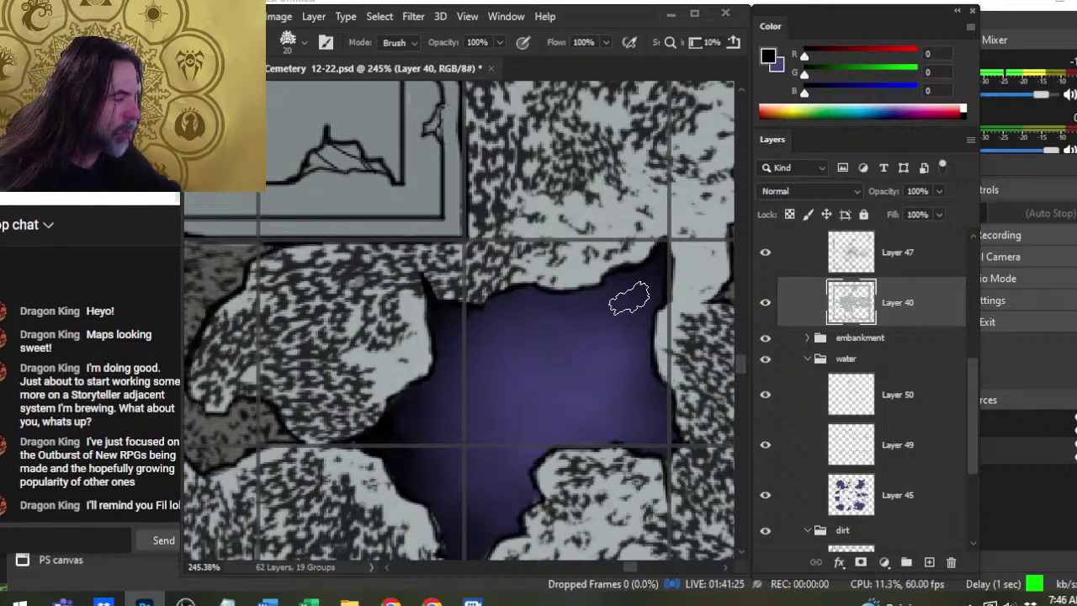
{"action": "left_click_drag", "start_coordinate": [500, 457], "coordinate": [558, 307]}
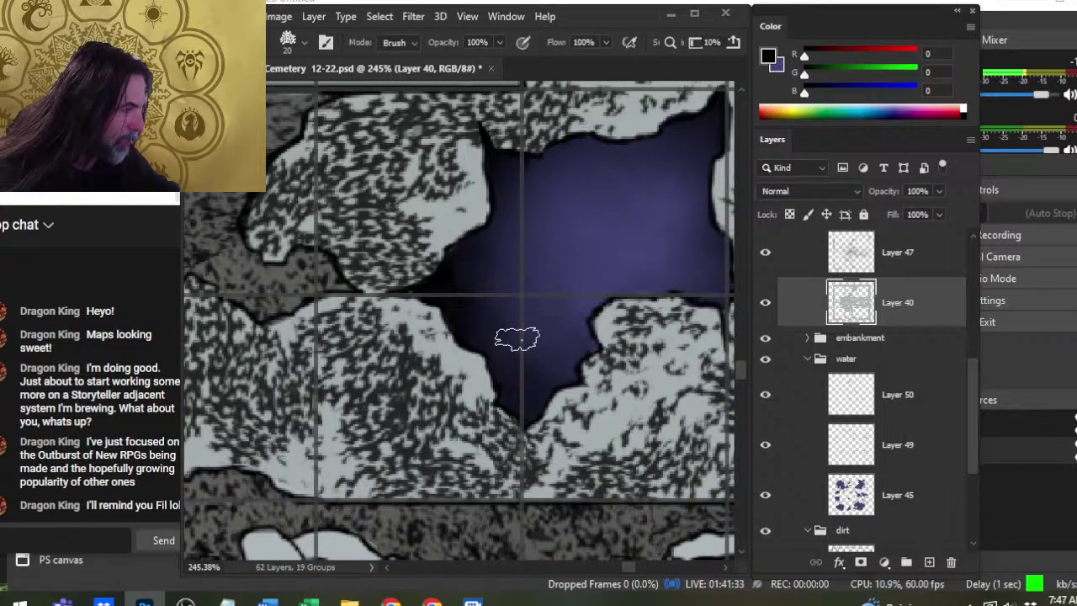
Check flagstone Layers 48, 40 and 47 for stray texture around the same pool with the Eraser.
{"action": "key", "text": "z"}
{"action": "left_click_drag", "start_coordinate": [615, 313], "coordinate": [547, 312]}
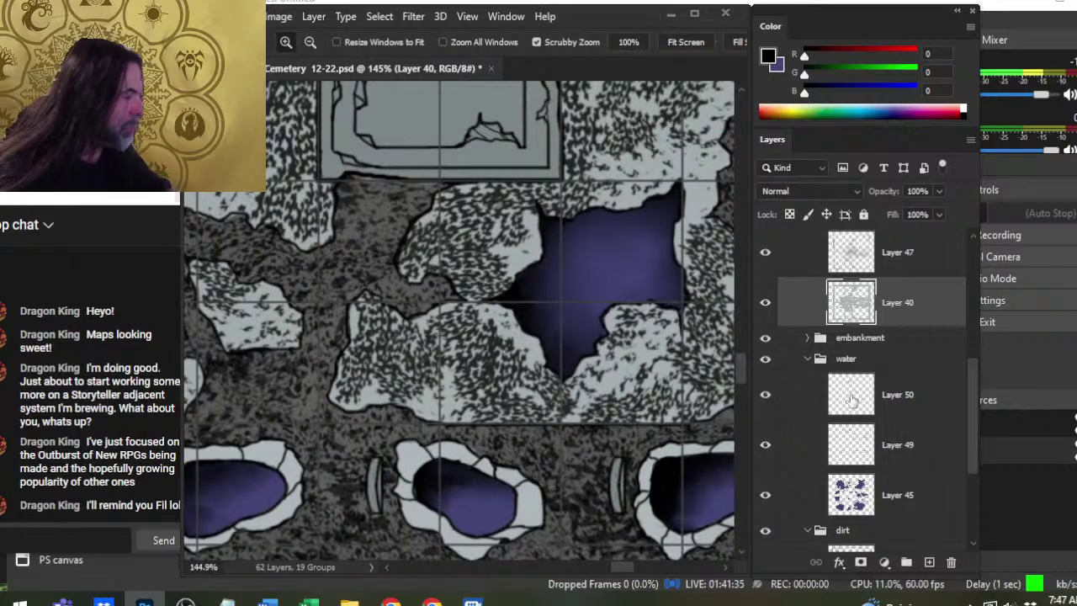
{"action": "scroll", "coordinate": [974, 405], "scroll_direction": "up", "scroll_amount": 3}
{"action": "left_click", "coordinate": [913, 341]}
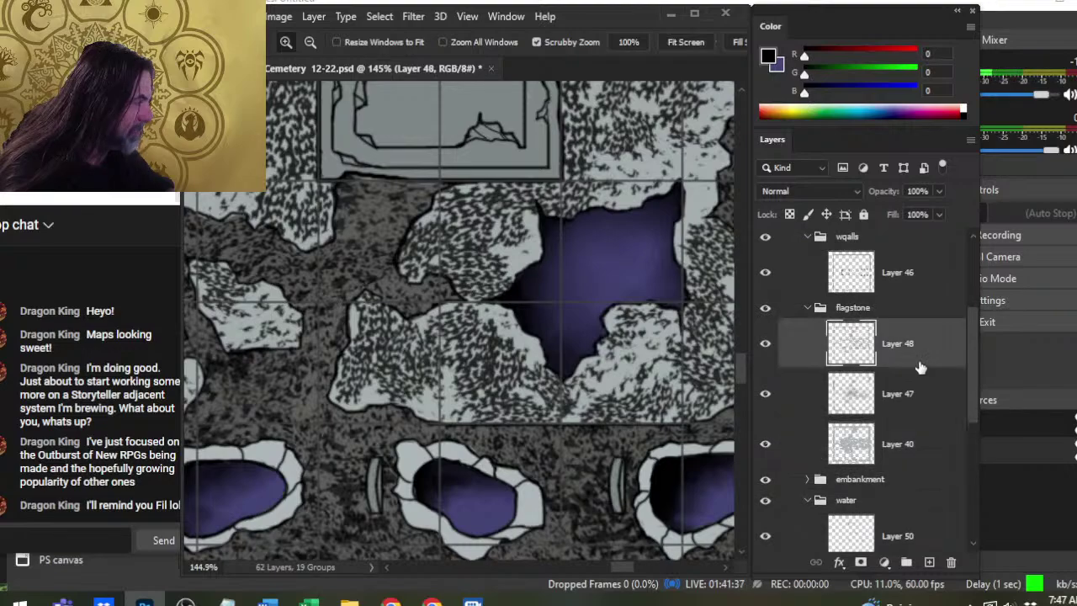
{"action": "left_click_drag", "start_coordinate": [570, 291], "coordinate": [524, 305]}
{"action": "left_click_drag", "start_coordinate": [541, 259], "coordinate": [584, 272]}
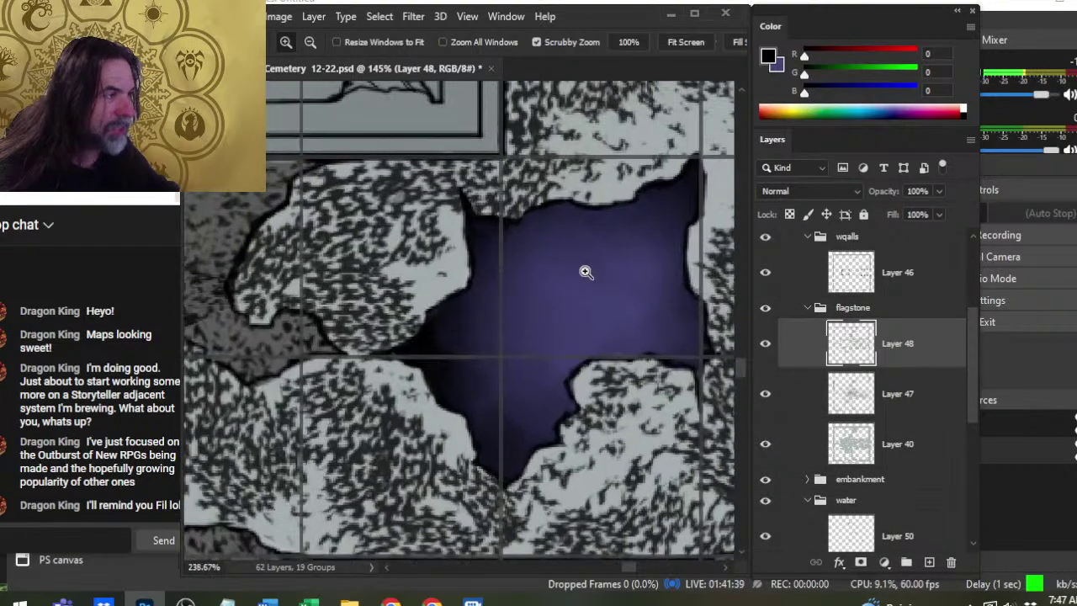
{"action": "key", "text": "b"}
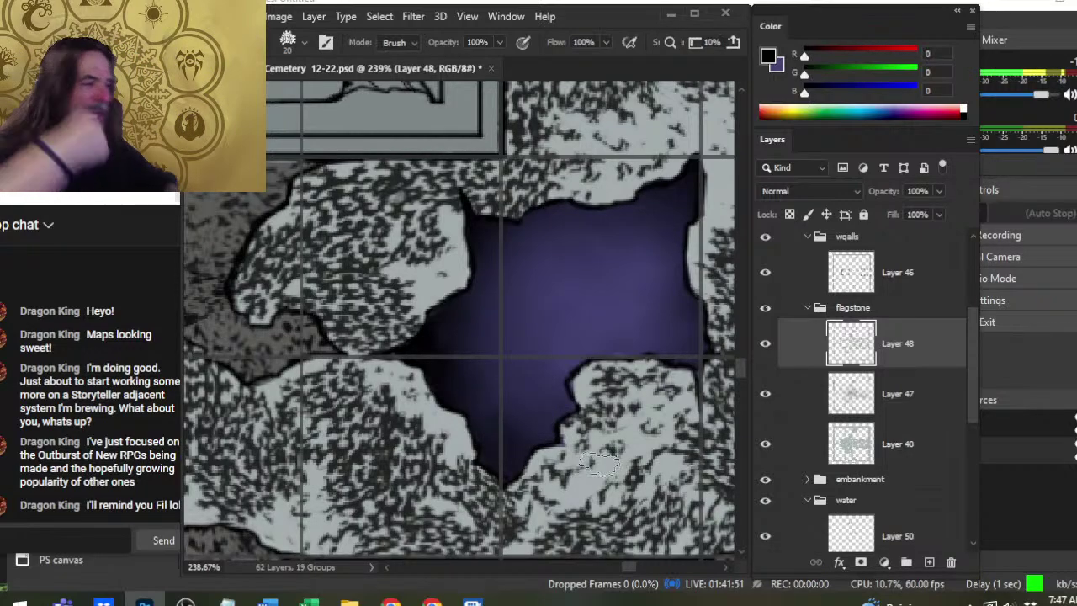
{"action": "left_click", "coordinate": [912, 455]}
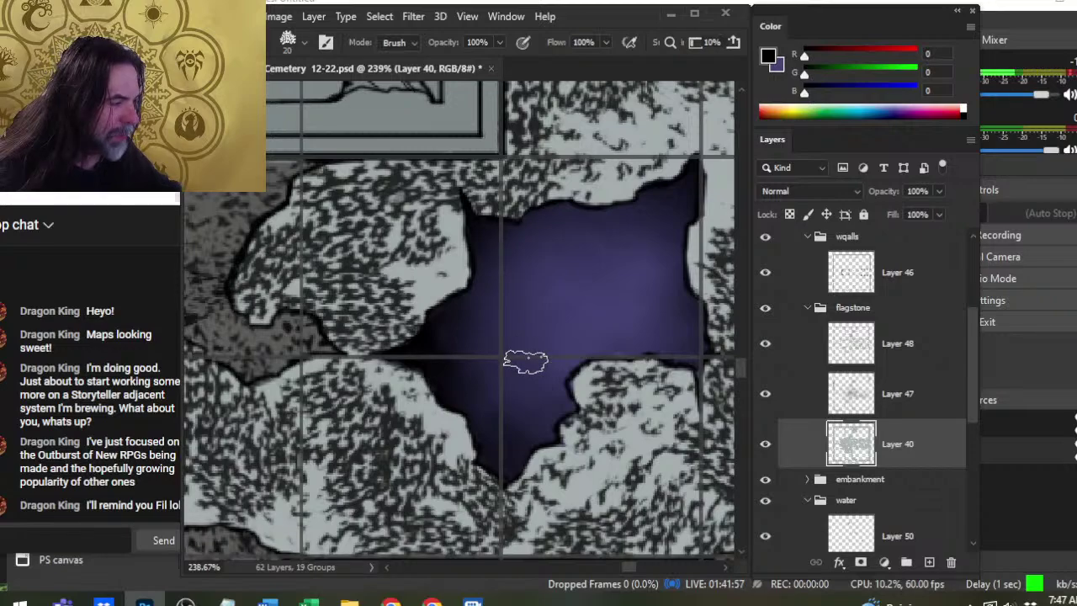
{"action": "left_click", "coordinate": [867, 406]}
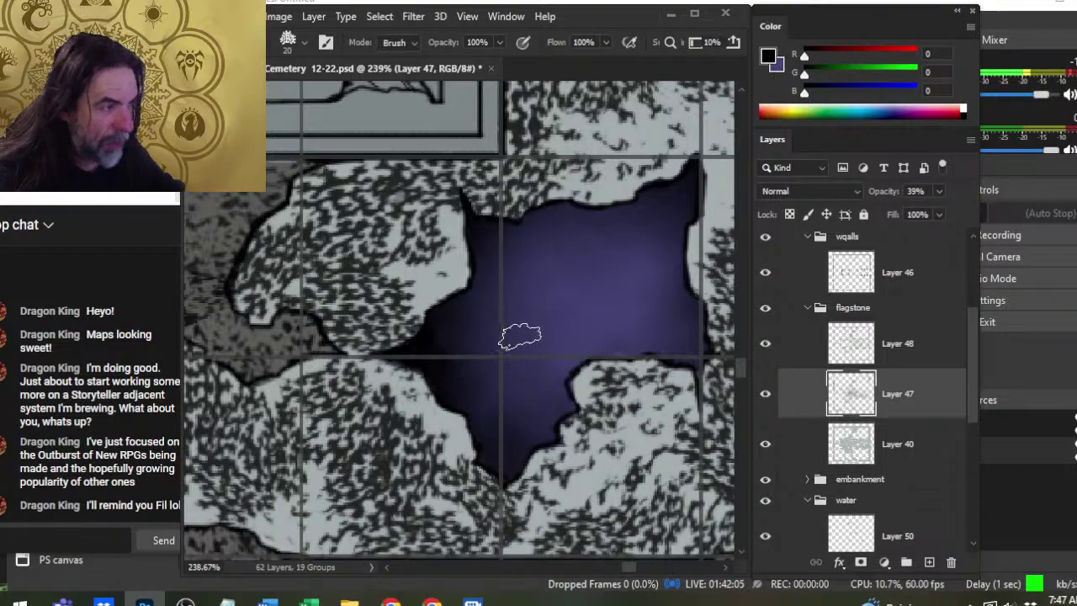
Look over the whole map for unshaded water, ending at the small isolated pool among the eastern tombs with the Brush.
{"action": "key", "text": "z"}
{"action": "left_click_drag", "start_coordinate": [582, 345], "coordinate": [547, 395]}
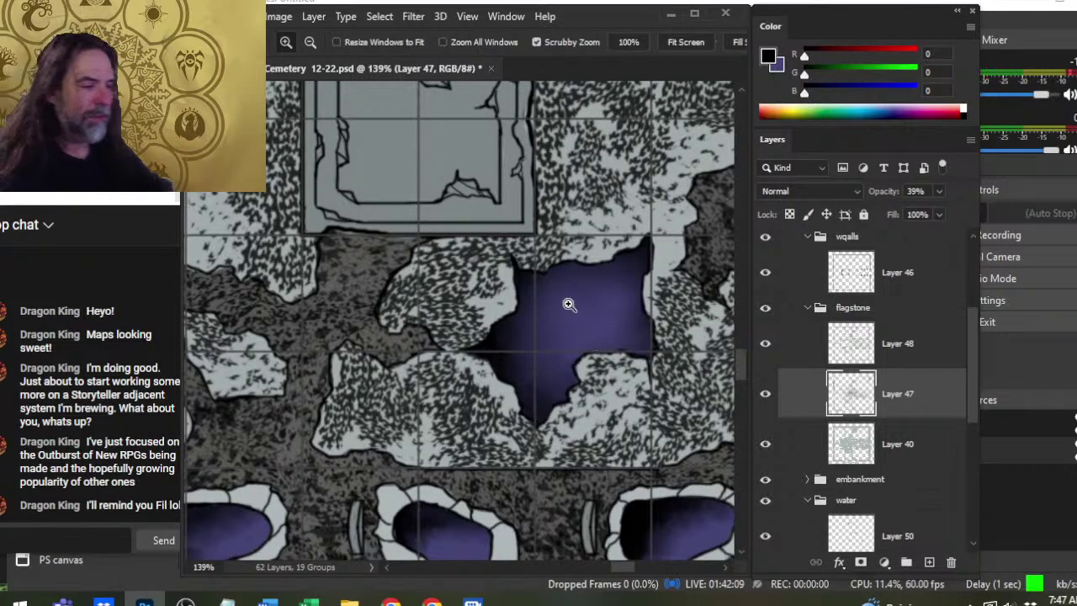
{"action": "left_click_drag", "start_coordinate": [663, 359], "coordinate": [623, 362]}
{"action": "left_click_drag", "start_coordinate": [688, 338], "coordinate": [499, 347]}
{"action": "left_click_drag", "start_coordinate": [624, 318], "coordinate": [612, 320]}
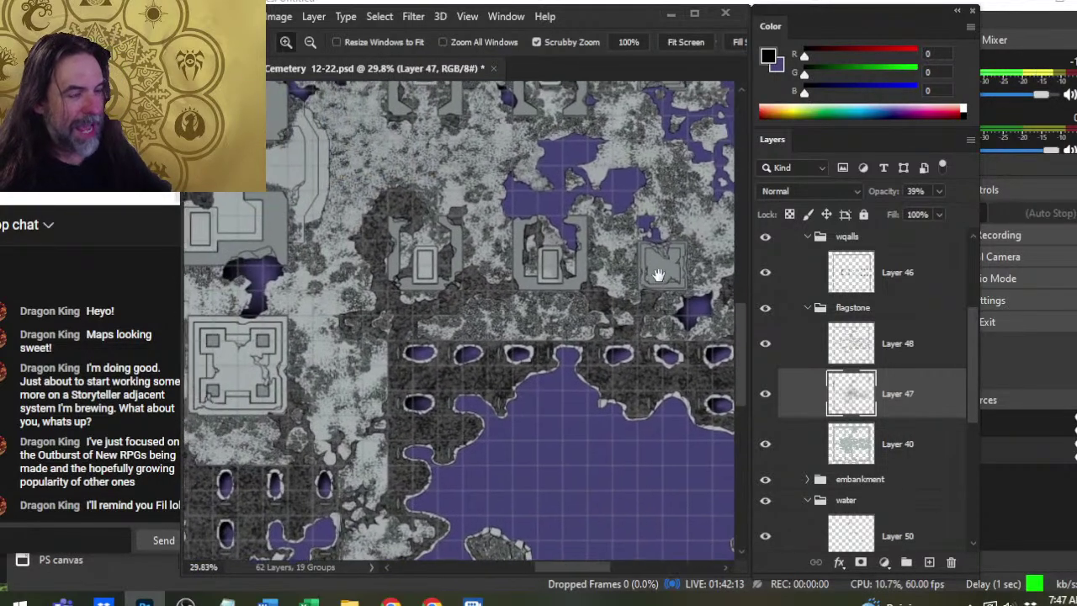
{"action": "left_click_drag", "start_coordinate": [658, 276], "coordinate": [676, 280]}
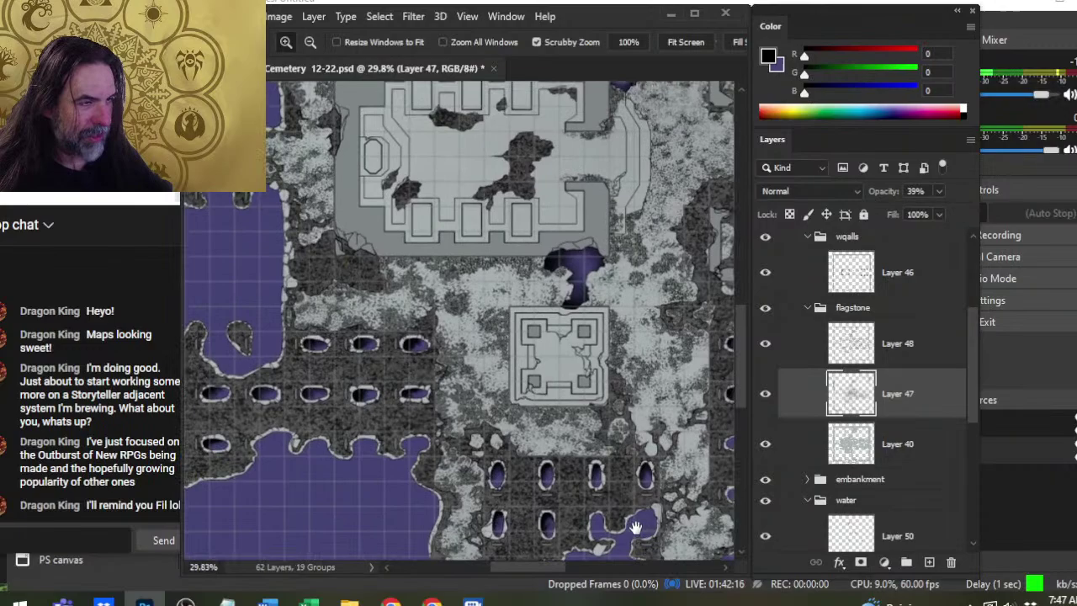
{"action": "left_click_drag", "start_coordinate": [618, 369], "coordinate": [525, 318]}
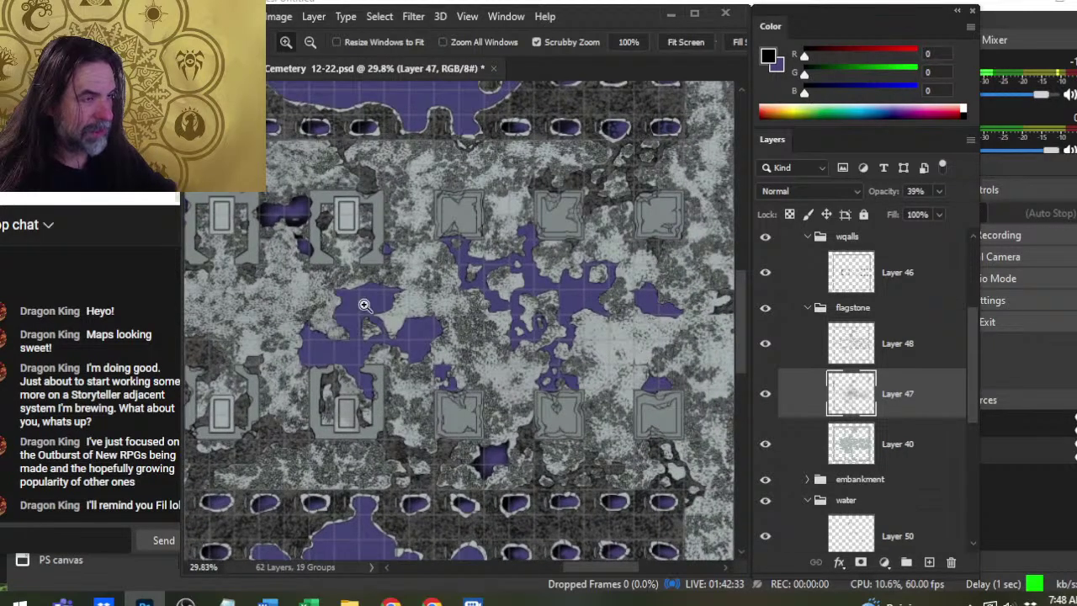
{"action": "left_click_drag", "start_coordinate": [638, 308], "coordinate": [464, 313]}
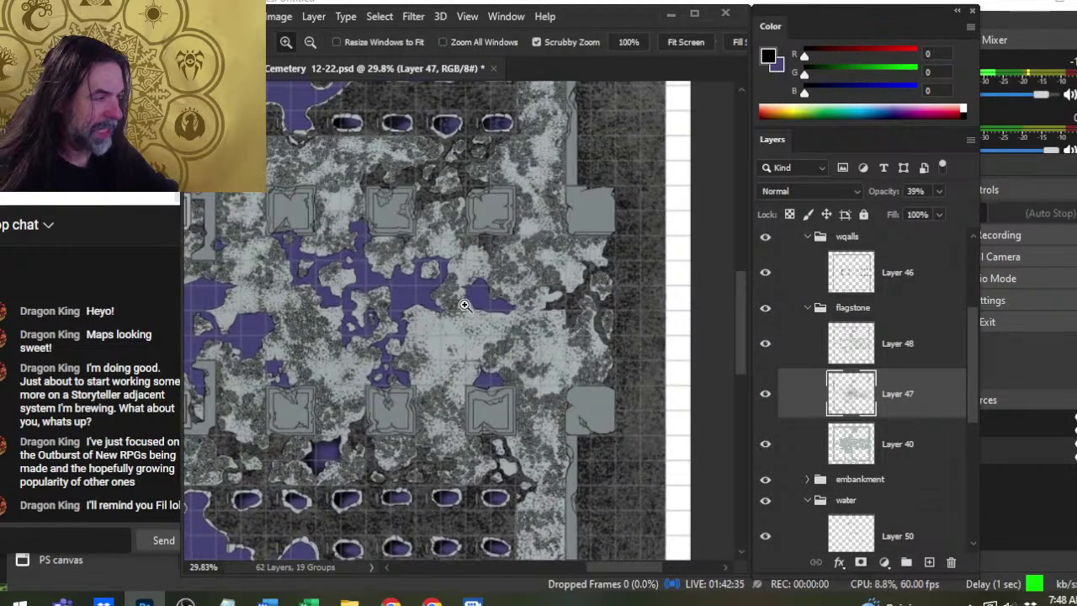
{"action": "left_click_drag", "start_coordinate": [468, 380], "coordinate": [562, 384]}
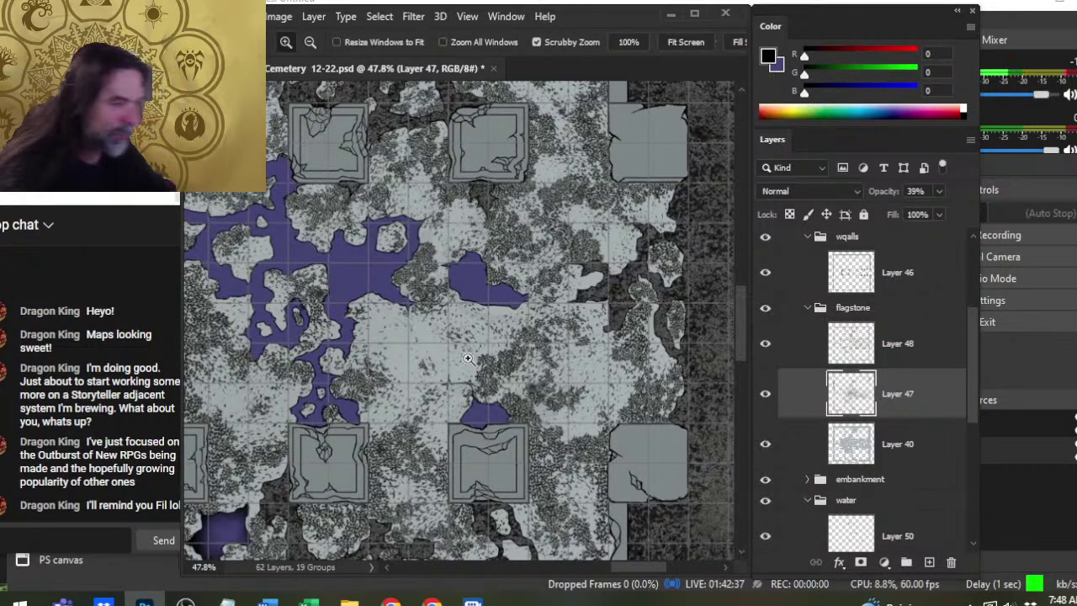
{"action": "left_click_drag", "start_coordinate": [468, 358], "coordinate": [548, 360]}
{"action": "mouse_move", "coordinate": [515, 303]}
{"action": "left_mouse_down"}
{"action": "mouse_move", "coordinate": [485, 367]}
{"action": "mouse_move", "coordinate": [569, 365]}
{"action": "left_mouse_up"}
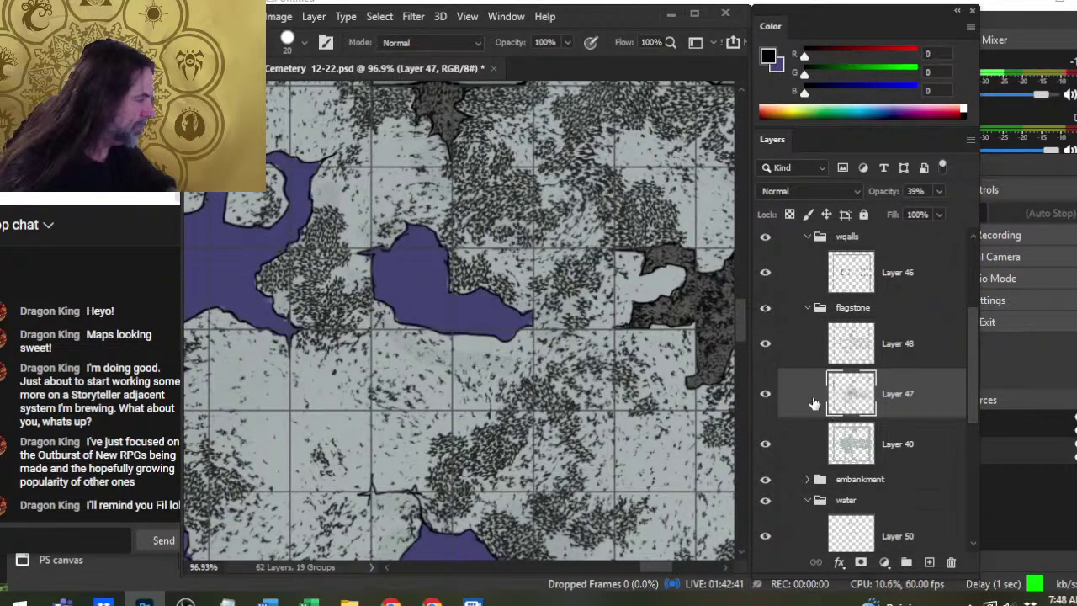
Paint black into the tips and along the lower edge of the isolated eastern pool on Layer 50.
{"action": "left_click_drag", "start_coordinate": [967, 392], "coordinate": [970, 439]}
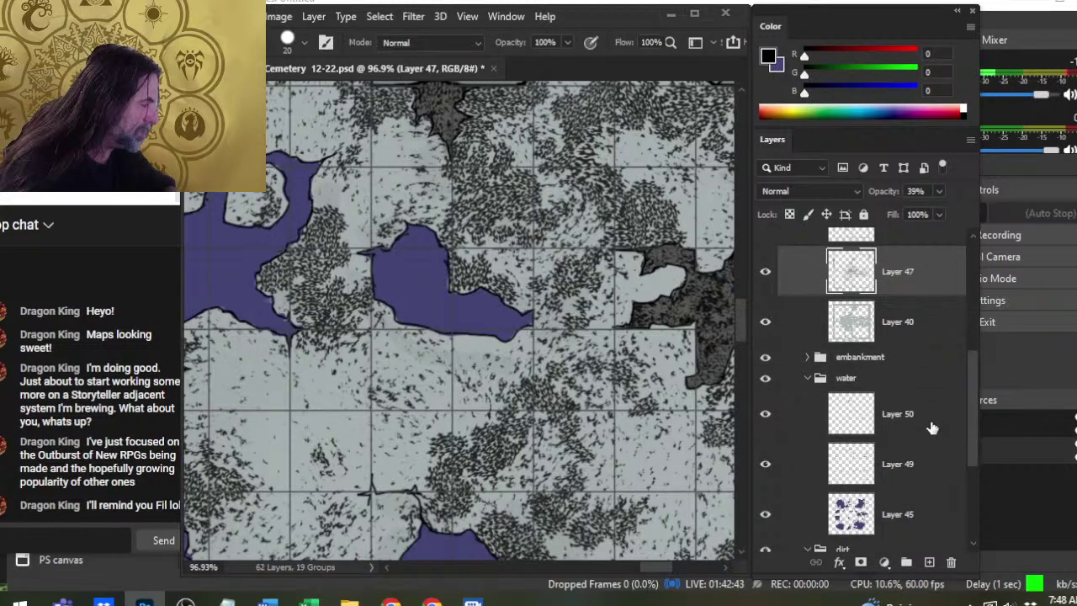
{"action": "left_click", "coordinate": [933, 428]}
{"action": "left_click_drag", "start_coordinate": [527, 319], "coordinate": [501, 328]}
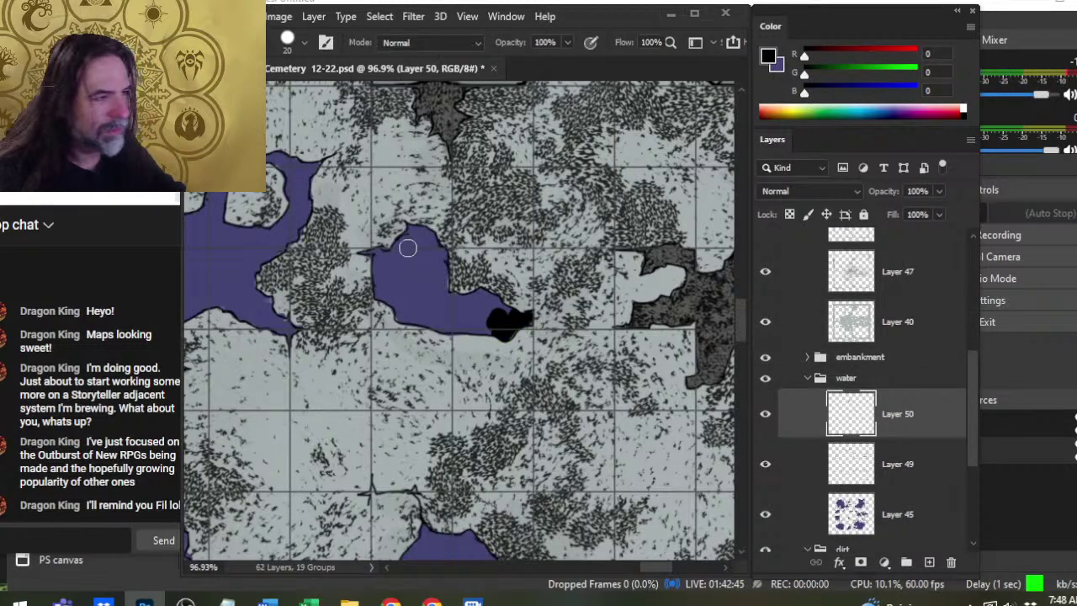
{"action": "left_click_drag", "start_coordinate": [407, 245], "coordinate": [372, 253]}
{"action": "mouse_move", "coordinate": [380, 302]}
{"action": "left_mouse_down"}
{"action": "mouse_move", "coordinate": [416, 321]}
{"action": "mouse_move", "coordinate": [492, 330]}
{"action": "left_mouse_up"}
Paint black along the branching pool's eastern upper shore, its lower corner and the notch beneath the cracked tomb on Layer 50.
{"action": "mouse_move", "coordinate": [399, 376]}
{"action": "left_mouse_down"}
{"action": "mouse_move", "coordinate": [633, 425]}
{"action": "mouse_move", "coordinate": [623, 429]}
{"action": "left_mouse_up"}
{"action": "mouse_move", "coordinate": [517, 368]}
{"action": "left_mouse_down"}
{"action": "mouse_move", "coordinate": [497, 375]}
{"action": "mouse_move", "coordinate": [517, 366]}
{"action": "left_mouse_up"}
{"action": "mouse_move", "coordinate": [552, 217]}
{"action": "left_mouse_down"}
{"action": "mouse_move", "coordinate": [476, 211]}
{"action": "mouse_move", "coordinate": [430, 221]}
{"action": "mouse_move", "coordinate": [366, 263]}
{"action": "mouse_move", "coordinate": [374, 244]}
{"action": "left_mouse_up"}
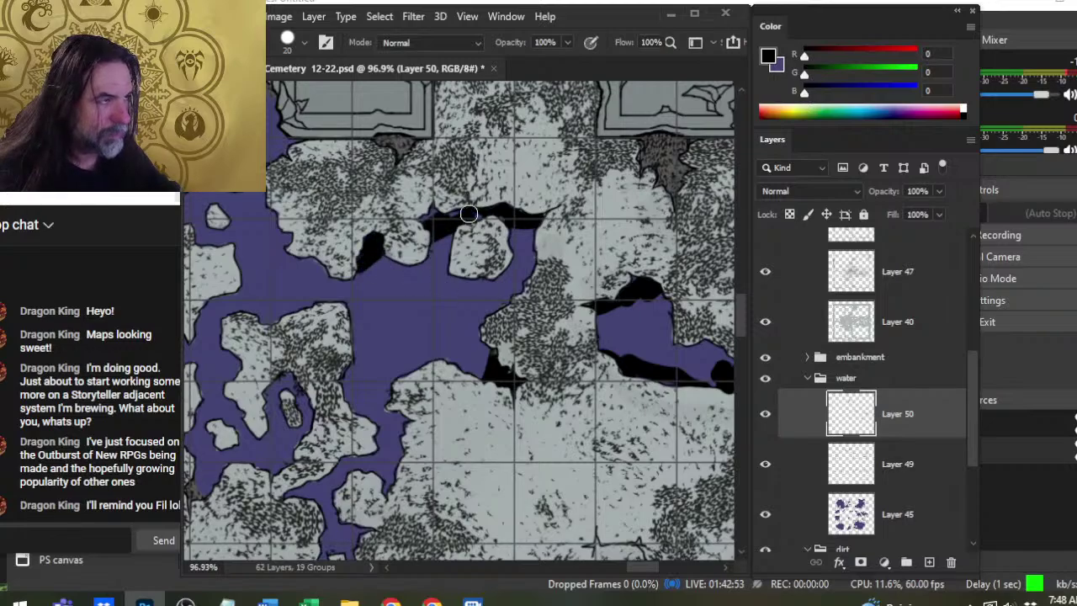
{"action": "left_click_drag", "start_coordinate": [423, 335], "coordinate": [591, 444]}
{"action": "left_click_drag", "start_coordinate": [396, 213], "coordinate": [427, 190]}
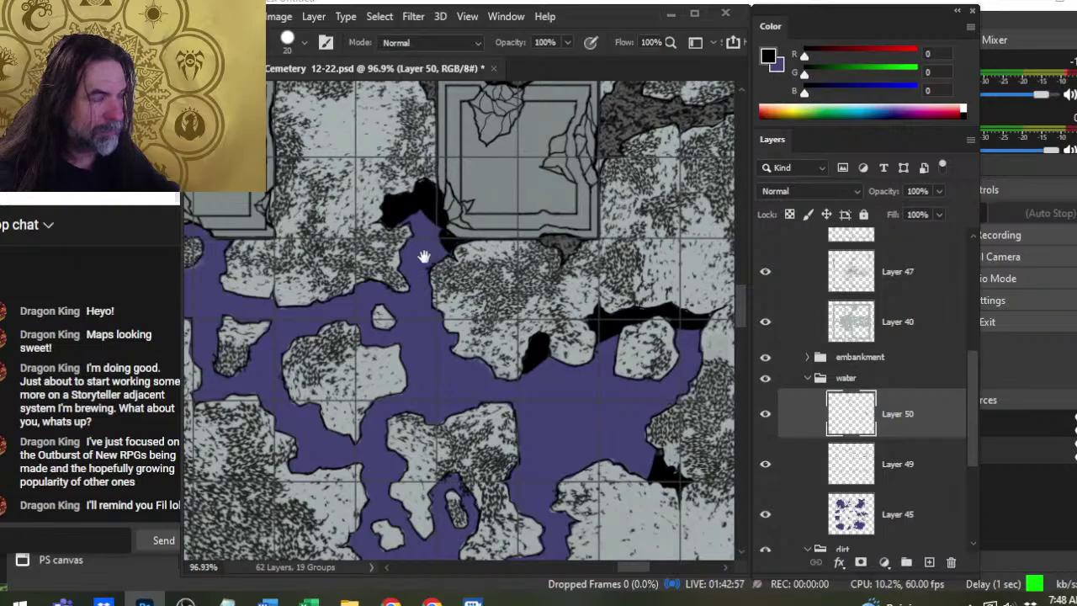
Paint black into the branching pool's end beneath the next tomb west and the small pool beside the broken wall.
{"action": "mouse_move", "coordinate": [423, 250]}
{"action": "left_mouse_down"}
{"action": "mouse_move", "coordinate": [409, 445]}
{"action": "mouse_move", "coordinate": [284, 393]}
{"action": "mouse_move", "coordinate": [190, 426]}
{"action": "mouse_move", "coordinate": [452, 298]}
{"action": "mouse_move", "coordinate": [675, 276]}
{"action": "left_mouse_up"}
{"action": "mouse_move", "coordinate": [392, 258]}
{"action": "left_mouse_down"}
{"action": "mouse_move", "coordinate": [411, 234]}
{"action": "mouse_move", "coordinate": [453, 251]}
{"action": "left_mouse_up"}
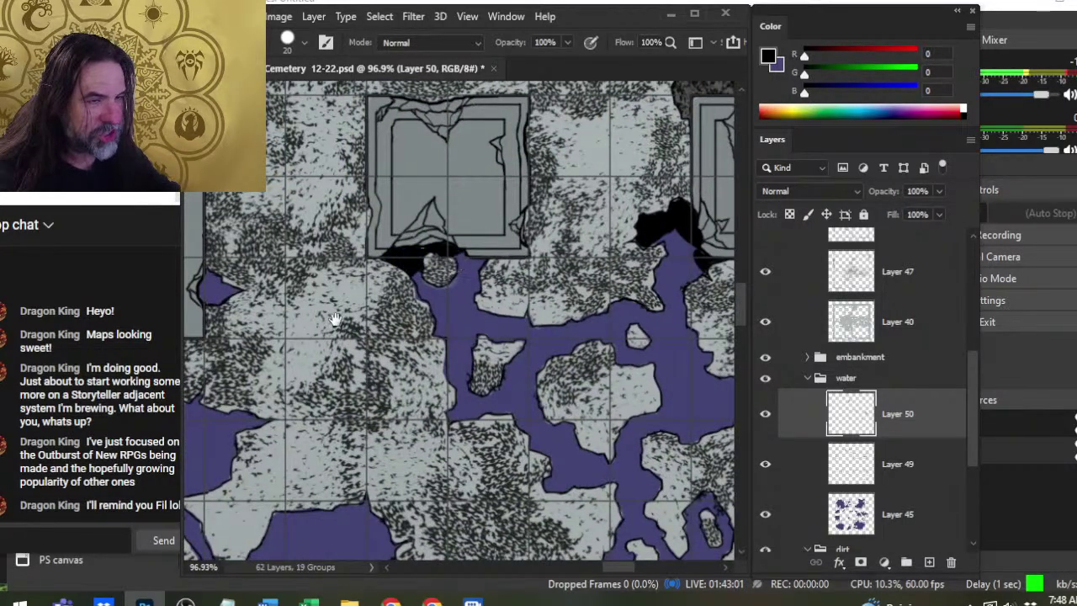
{"action": "mouse_move", "coordinate": [341, 320]}
{"action": "left_mouse_down"}
{"action": "mouse_move", "coordinate": [594, 310]}
{"action": "mouse_move", "coordinate": [586, 303]}
{"action": "left_mouse_up"}
{"action": "mouse_move", "coordinate": [451, 271]}
{"action": "left_mouse_down"}
{"action": "mouse_move", "coordinate": [448, 257]}
{"action": "mouse_move", "coordinate": [453, 283]}
{"action": "left_mouse_up"}
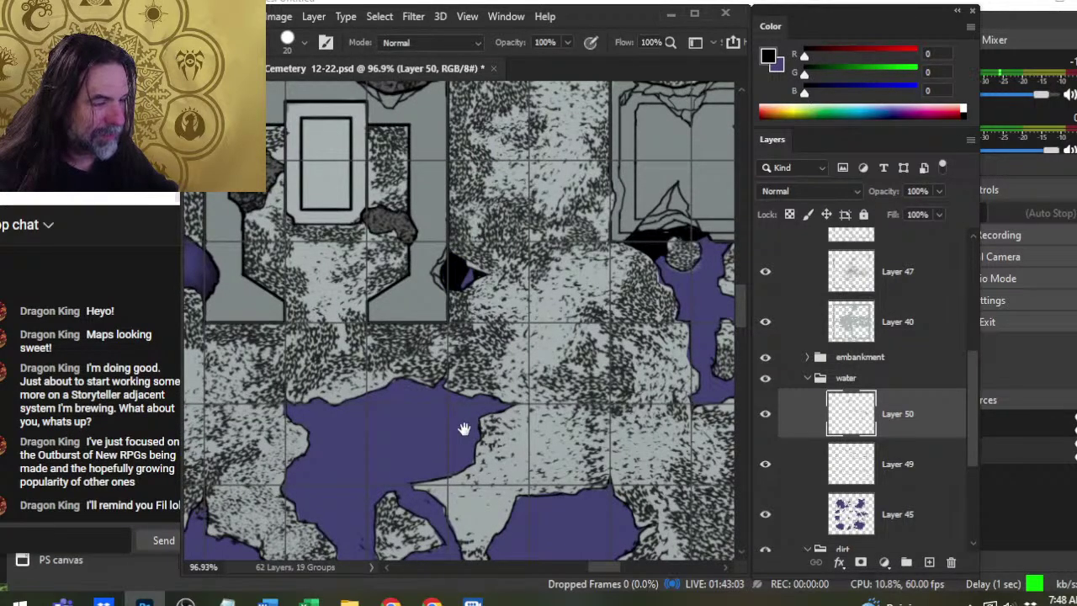
Paint black into the branching pool's western and lower channel corners and around its tiny northern island on Layer 50.
{"action": "left_click_drag", "start_coordinate": [464, 428], "coordinate": [260, 326]}
{"action": "left_click_drag", "start_coordinate": [501, 291], "coordinate": [535, 291]}
{"action": "mouse_move", "coordinate": [593, 355]}
{"action": "left_mouse_down"}
{"action": "mouse_move", "coordinate": [658, 357]}
{"action": "mouse_move", "coordinate": [495, 410]}
{"action": "left_mouse_up"}
{"action": "mouse_move", "coordinate": [515, 279]}
{"action": "left_mouse_down"}
{"action": "mouse_move", "coordinate": [528, 271]}
{"action": "mouse_move", "coordinate": [509, 260]}
{"action": "mouse_move", "coordinate": [516, 232]}
{"action": "mouse_move", "coordinate": [555, 245]}
{"action": "left_mouse_up"}
{"action": "mouse_move", "coordinate": [607, 427]}
{"action": "left_mouse_down"}
{"action": "mouse_move", "coordinate": [525, 323]}
{"action": "mouse_move", "coordinate": [518, 349]}
{"action": "left_mouse_up"}
{"action": "mouse_move", "coordinate": [425, 418]}
{"action": "left_mouse_down"}
{"action": "mouse_move", "coordinate": [411, 403]}
{"action": "mouse_move", "coordinate": [423, 417]}
{"action": "mouse_move", "coordinate": [497, 396]}
{"action": "mouse_move", "coordinate": [526, 417]}
{"action": "left_mouse_up"}
Paint black along the branching pool's central island and into its southern end above the cracked tomb.
{"action": "mouse_move", "coordinate": [608, 394]}
{"action": "left_mouse_down"}
{"action": "mouse_move", "coordinate": [599, 418]}
{"action": "mouse_move", "coordinate": [589, 303]}
{"action": "left_mouse_up"}
{"action": "left_click_drag", "start_coordinate": [551, 272], "coordinate": [589, 340]}
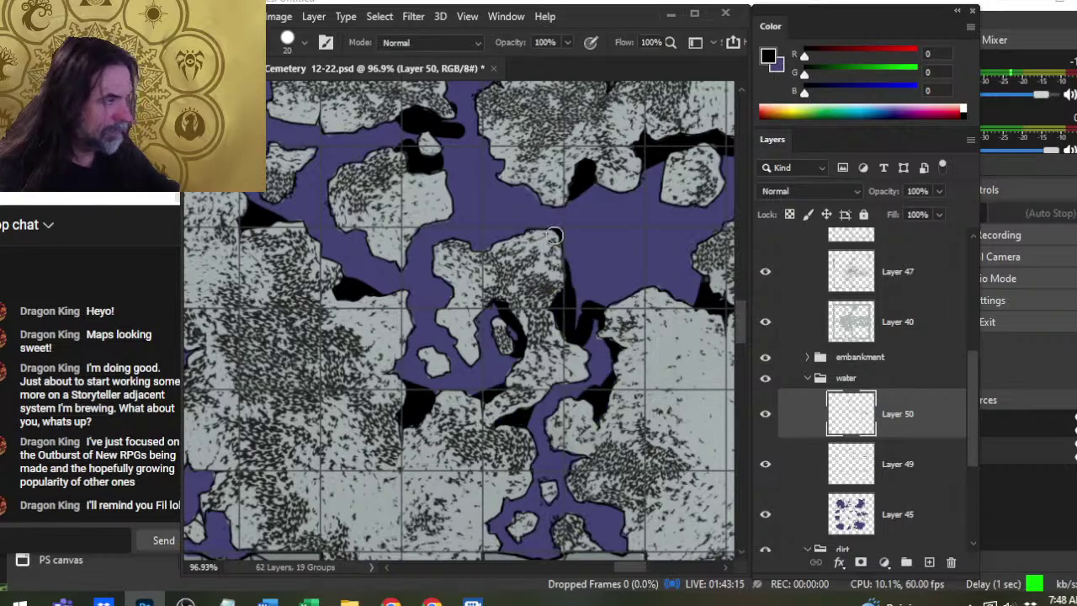
{"action": "mouse_move", "coordinate": [521, 235]}
{"action": "left_mouse_down"}
{"action": "mouse_move", "coordinate": [475, 240]}
{"action": "mouse_move", "coordinate": [436, 308]}
{"action": "left_mouse_up"}
{"action": "mouse_move", "coordinate": [504, 171]}
{"action": "left_mouse_down"}
{"action": "mouse_move", "coordinate": [491, 150]}
{"action": "mouse_move", "coordinate": [492, 177]}
{"action": "left_mouse_up"}
{"action": "left_click_drag", "start_coordinate": [503, 471], "coordinate": [490, 291]}
{"action": "mouse_move", "coordinate": [489, 335]}
{"action": "left_mouse_down"}
{"action": "mouse_move", "coordinate": [539, 377]}
{"action": "mouse_move", "coordinate": [600, 355]}
{"action": "mouse_move", "coordinate": [596, 332]}
{"action": "mouse_move", "coordinate": [589, 363]}
{"action": "mouse_move", "coordinate": [543, 370]}
{"action": "left_mouse_up"}
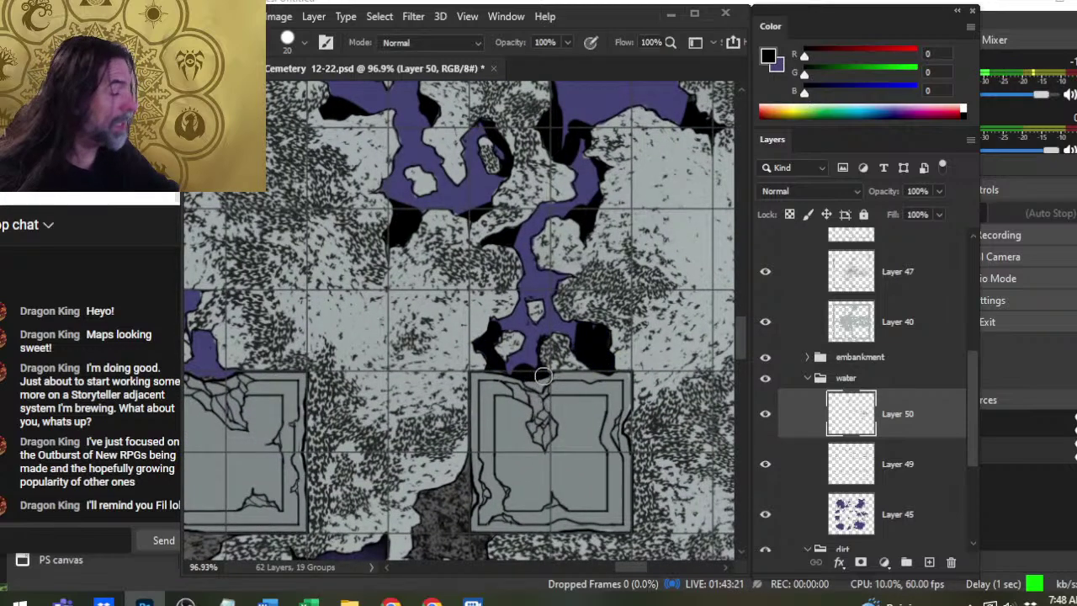
Paint black into the small pool above the neighbouring cracked tomb and around the eastern lobe of the large western pool.
{"action": "left_click_drag", "start_coordinate": [484, 427], "coordinate": [736, 406]}
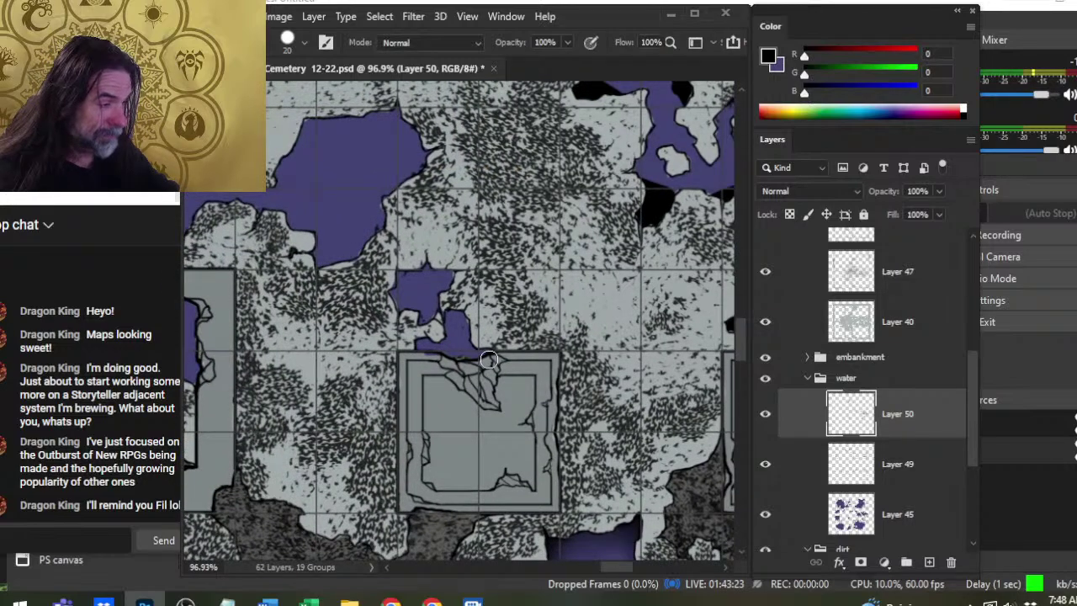
{"action": "mouse_move", "coordinate": [420, 372]}
{"action": "left_mouse_down"}
{"action": "mouse_move", "coordinate": [411, 299]}
{"action": "mouse_move", "coordinate": [393, 281]}
{"action": "mouse_move", "coordinate": [432, 290]}
{"action": "left_mouse_up"}
{"action": "left_click_drag", "start_coordinate": [385, 447], "coordinate": [529, 567]}
{"action": "left_click_drag", "start_coordinate": [472, 387], "coordinate": [526, 368]}
{"action": "left_click_drag", "start_coordinate": [557, 280], "coordinate": [582, 299]}
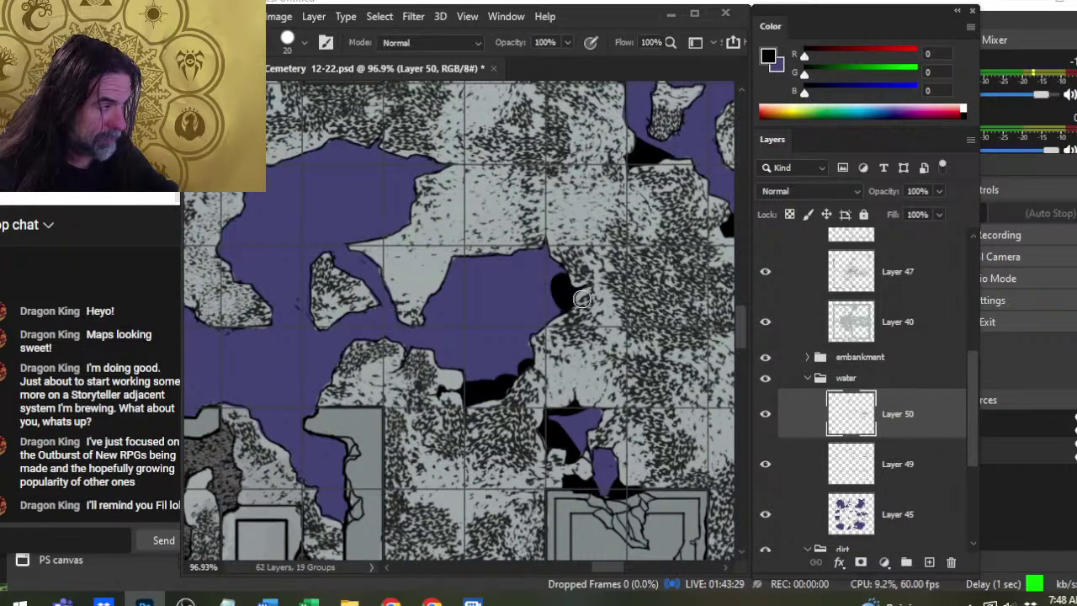
{"action": "left_click_drag", "start_coordinate": [547, 259], "coordinate": [456, 262]}
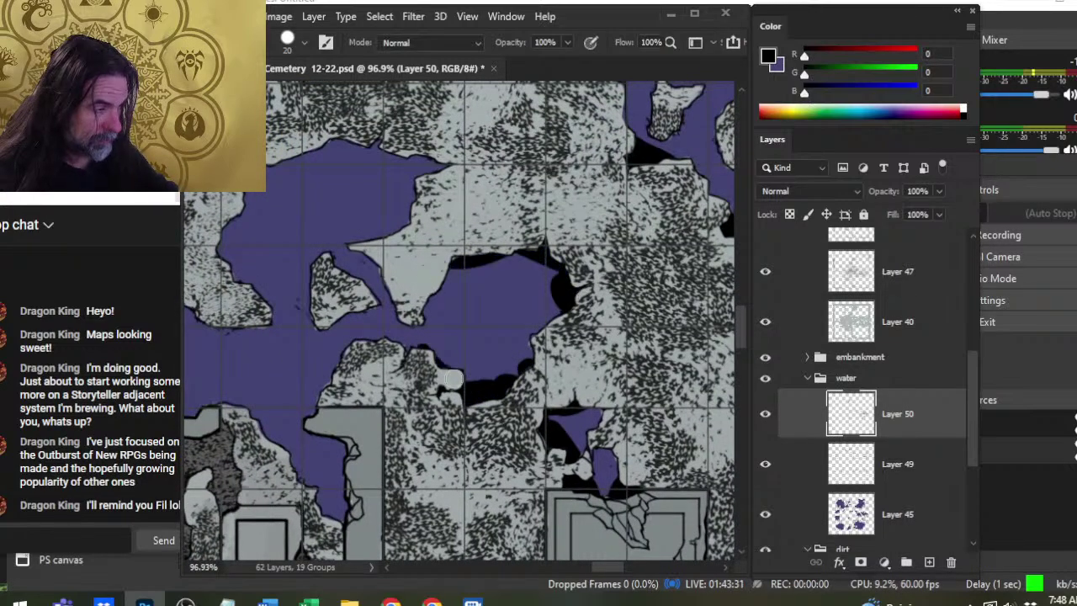
{"action": "left_click_drag", "start_coordinate": [418, 344], "coordinate": [524, 367]}
Paint black along the large western pool's upper-left shore, western end and the southern arm reaching into the walled grave.
{"action": "mouse_move", "coordinate": [360, 338]}
{"action": "left_mouse_down"}
{"action": "mouse_move", "coordinate": [502, 454]}
{"action": "mouse_move", "coordinate": [494, 450]}
{"action": "left_mouse_up"}
{"action": "mouse_move", "coordinate": [580, 279]}
{"action": "left_mouse_down"}
{"action": "mouse_move", "coordinate": [481, 256]}
{"action": "mouse_move", "coordinate": [362, 282]}
{"action": "mouse_move", "coordinate": [387, 308]}
{"action": "mouse_move", "coordinate": [376, 294]}
{"action": "mouse_move", "coordinate": [351, 396]}
{"action": "mouse_move", "coordinate": [499, 377]}
{"action": "left_mouse_up"}
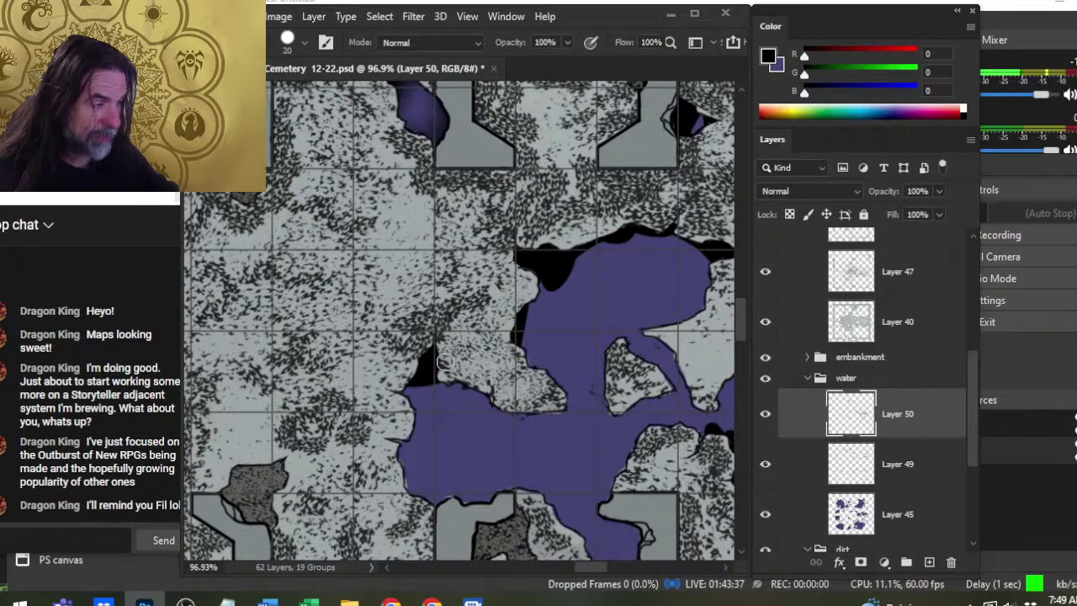
{"action": "mouse_move", "coordinate": [421, 387]}
{"action": "left_mouse_down"}
{"action": "mouse_move", "coordinate": [411, 450]}
{"action": "mouse_move", "coordinate": [578, 334]}
{"action": "mouse_move", "coordinate": [524, 260]}
{"action": "mouse_move", "coordinate": [408, 214]}
{"action": "mouse_move", "coordinate": [421, 177]}
{"action": "left_mouse_up"}
{"action": "left_click_drag", "start_coordinate": [645, 342], "coordinate": [564, 407]}
{"action": "left_click_drag", "start_coordinate": [577, 365], "coordinate": [605, 340]}
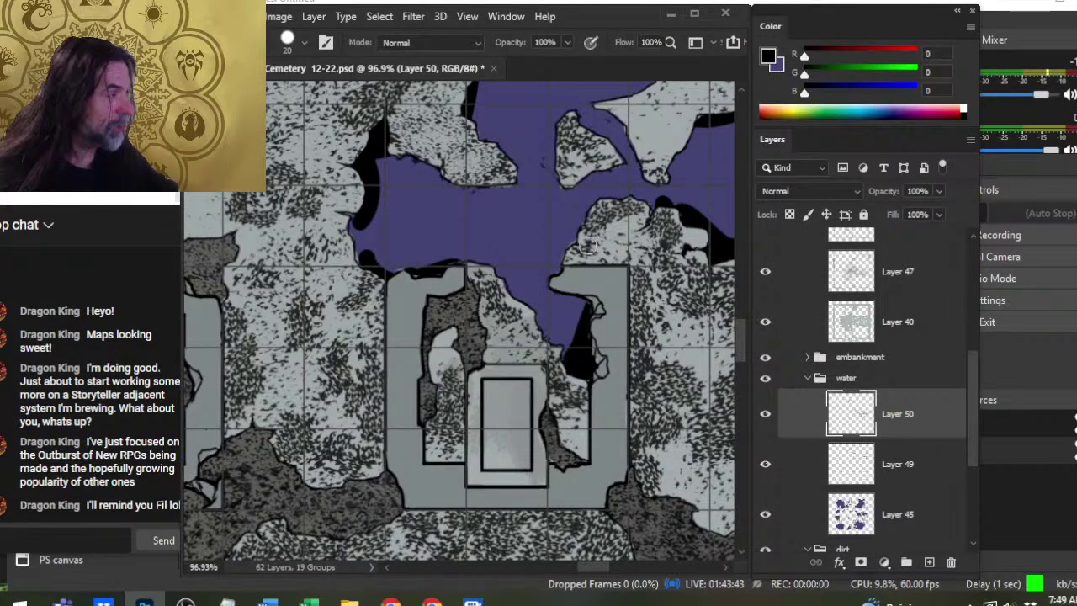
{"action": "left_click_drag", "start_coordinate": [559, 266], "coordinate": [574, 231]}
Paint black around the western pool's inner island and thicken it along the upper and eastern lobes.
{"action": "left_click_drag", "start_coordinate": [618, 169], "coordinate": [523, 294]}
{"action": "left_click_drag", "start_coordinate": [482, 238], "coordinate": [485, 229]}
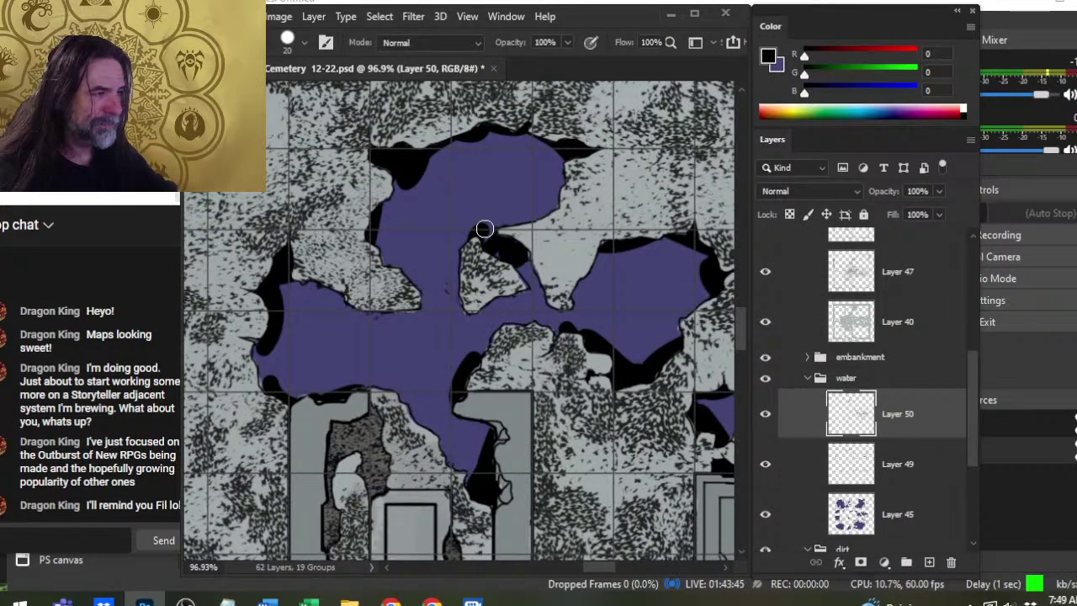
{"action": "mouse_move", "coordinate": [559, 180]}
{"action": "left_mouse_down"}
{"action": "mouse_move", "coordinate": [530, 217]}
{"action": "mouse_move", "coordinate": [556, 165]}
{"action": "mouse_move", "coordinate": [530, 138]}
{"action": "left_mouse_up"}
{"action": "left_click_drag", "start_coordinate": [579, 286], "coordinate": [501, 286]}
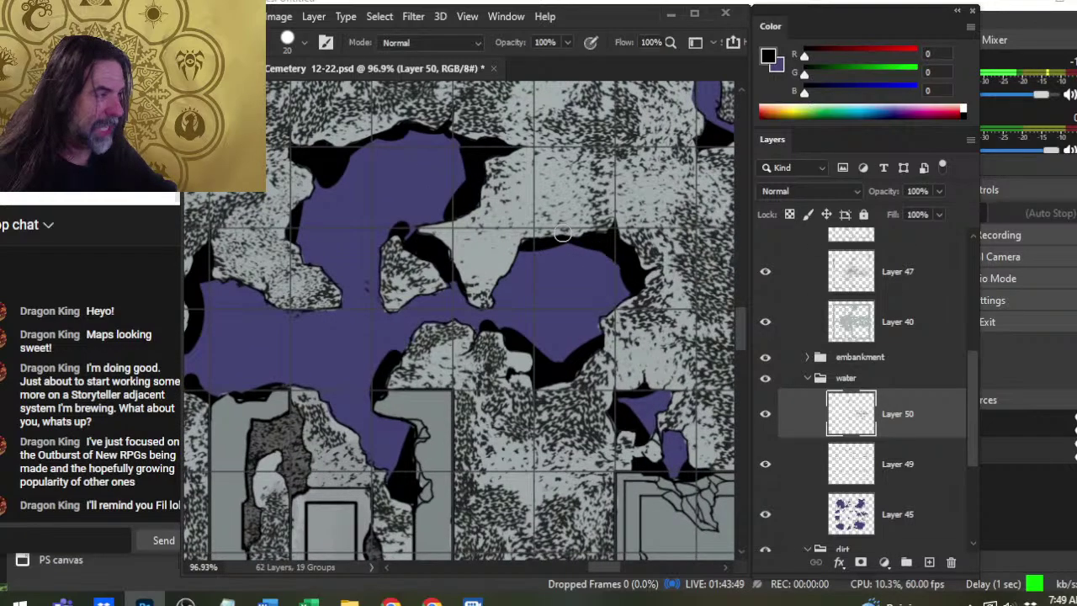
{"action": "left_click_drag", "start_coordinate": [562, 235], "coordinate": [558, 249]}
{"action": "mouse_move", "coordinate": [616, 269]}
{"action": "left_mouse_down"}
{"action": "mouse_move", "coordinate": [624, 298]}
{"action": "mouse_move", "coordinate": [589, 329]}
{"action": "left_mouse_up"}
Add black to the remaining channel edges of the branching pool and its eastern basin's shores on Layer 50.
{"action": "left_click_drag", "start_coordinate": [649, 367], "coordinate": [495, 282]}
{"action": "left_click_drag", "start_coordinate": [653, 267], "coordinate": [428, 472]}
{"action": "mouse_move", "coordinate": [399, 166]}
{"action": "left_mouse_down"}
{"action": "mouse_move", "coordinate": [418, 155]}
{"action": "mouse_move", "coordinate": [406, 260]}
{"action": "left_mouse_up"}
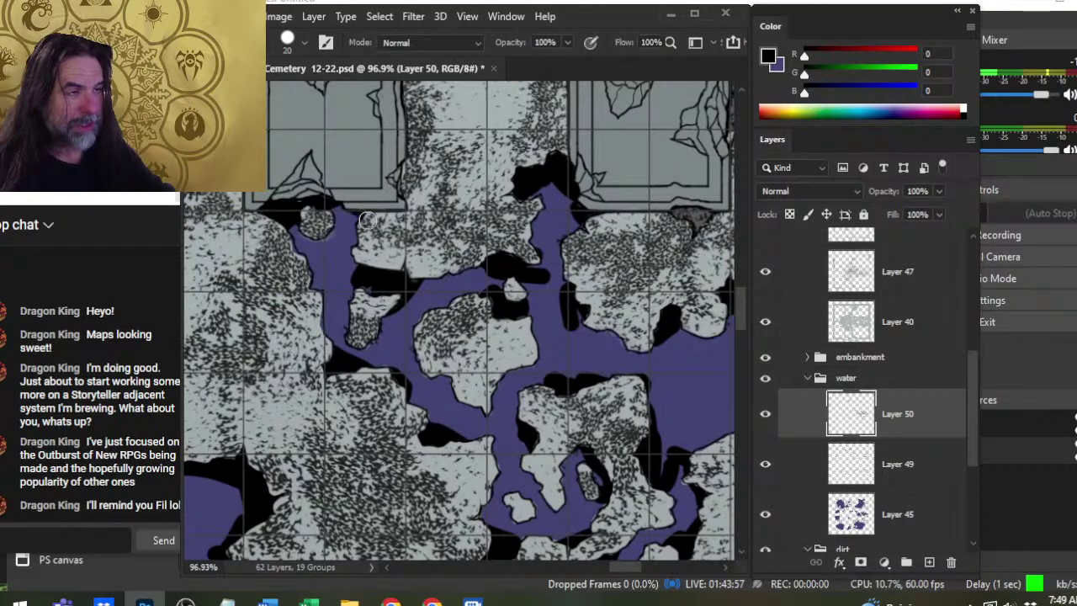
{"action": "left_click_drag", "start_coordinate": [546, 251], "coordinate": [535, 280]}
{"action": "mouse_move", "coordinate": [589, 317]}
{"action": "left_mouse_down"}
{"action": "mouse_move", "coordinate": [556, 339]}
{"action": "mouse_move", "coordinate": [396, 368]}
{"action": "mouse_move", "coordinate": [371, 339]}
{"action": "left_mouse_up"}
{"action": "left_click_drag", "start_coordinate": [558, 440], "coordinate": [552, 451]}
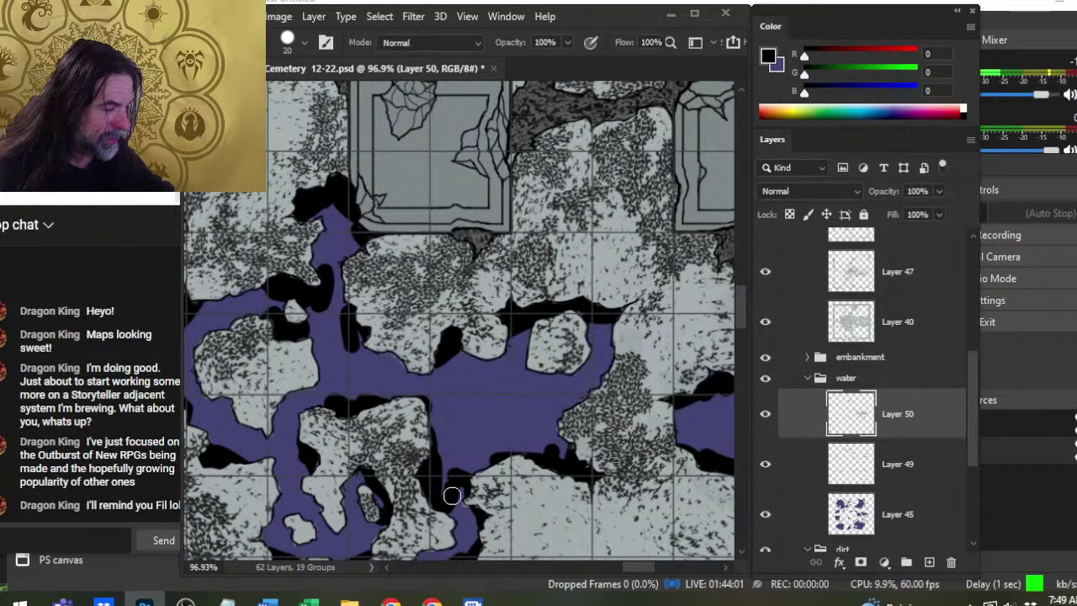
{"action": "mouse_move", "coordinate": [608, 357]}
{"action": "left_mouse_down"}
{"action": "mouse_move", "coordinate": [569, 377]}
{"action": "mouse_move", "coordinate": [541, 365]}
{"action": "left_mouse_up"}
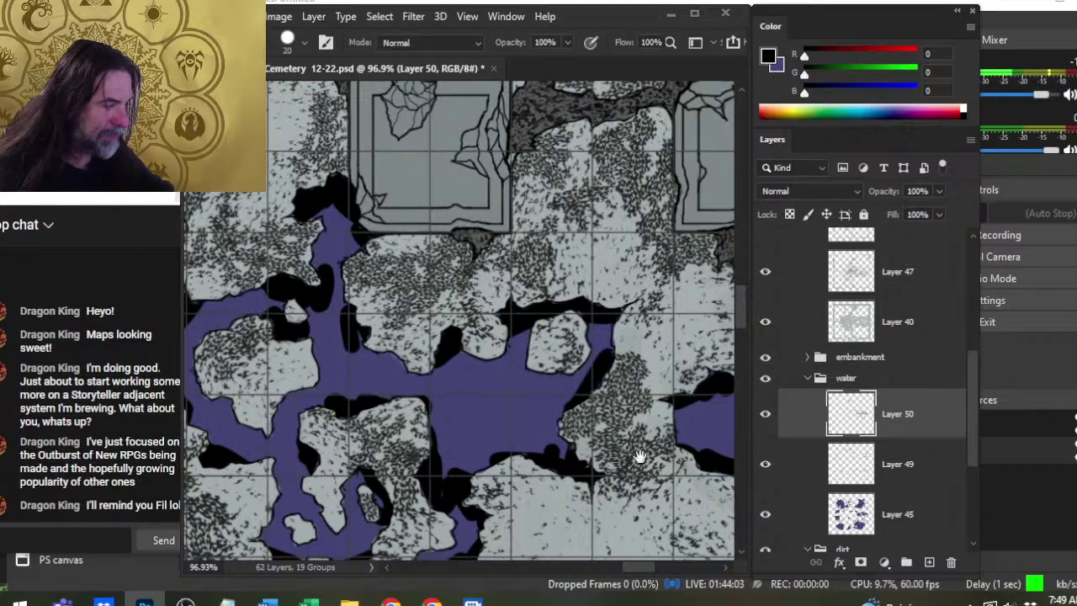
Paint black into the corners of the small pool above the isolated cracked tomb in the southeast with the Brush.
{"action": "left_click_drag", "start_coordinate": [641, 456], "coordinate": [415, 416]}
{"action": "key", "text": "z"}
{"action": "left_click_drag", "start_coordinate": [534, 381], "coordinate": [409, 344]}
{"action": "left_click_drag", "start_coordinate": [575, 410], "coordinate": [479, 284]}
{"action": "left_click_drag", "start_coordinate": [341, 401], "coordinate": [435, 403]}
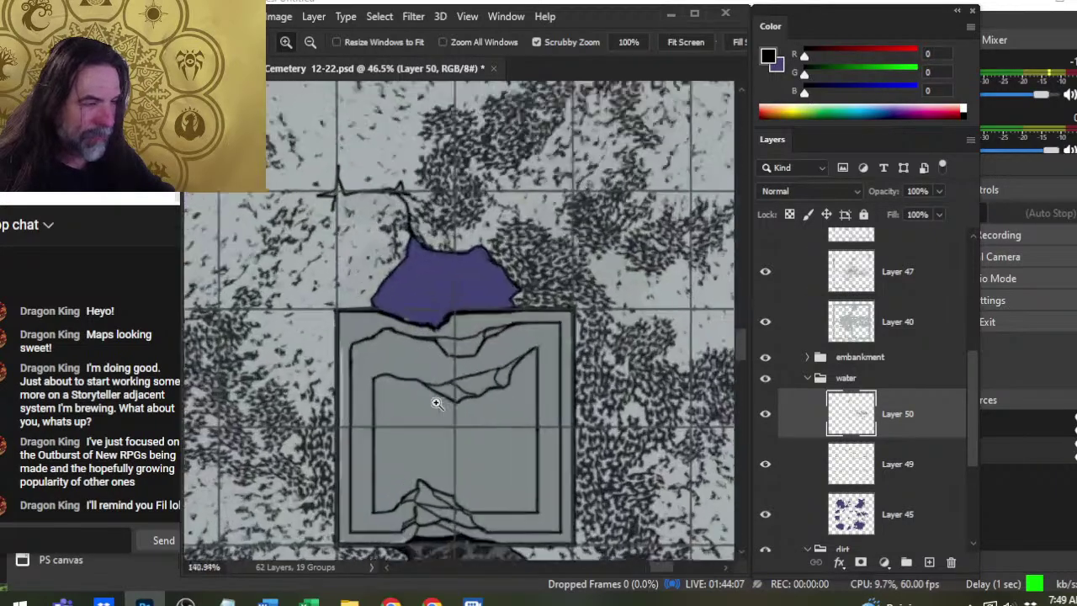
{"action": "key", "text": "b"}
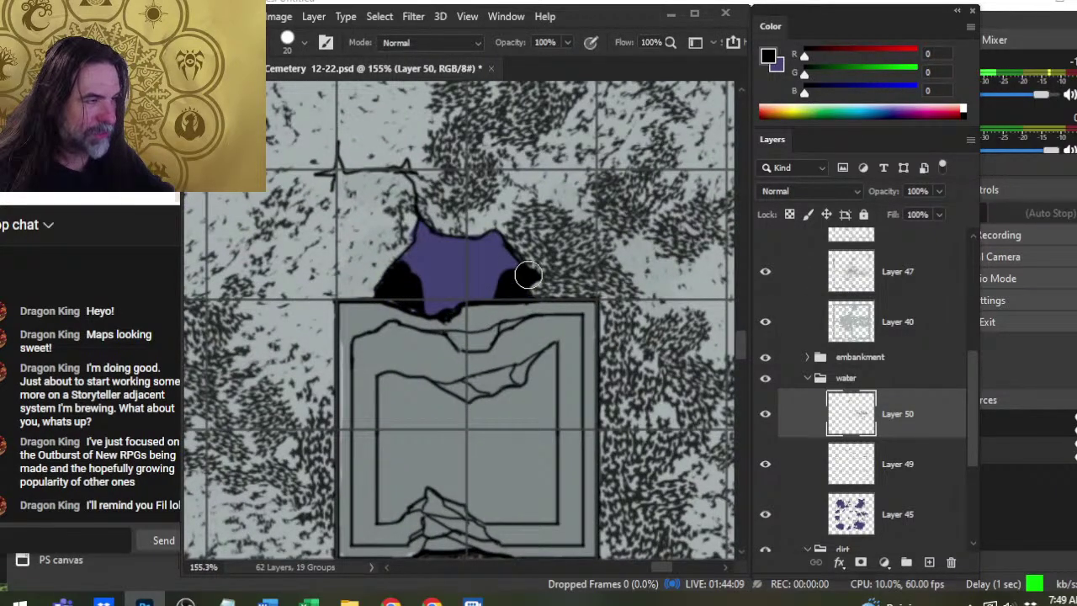
{"action": "left_click_drag", "start_coordinate": [428, 219], "coordinate": [418, 239]}
Smudge the black into the purple of the small pool beside the broken grave wall at 30% strength.
{"action": "key", "text": "z"}
{"action": "left_click_drag", "start_coordinate": [559, 383], "coordinate": [469, 385]}
{"action": "mouse_move", "coordinate": [574, 437]}
{"action": "left_mouse_down"}
{"action": "mouse_move", "coordinate": [540, 271]}
{"action": "mouse_move", "coordinate": [587, 289]}
{"action": "left_mouse_up"}
{"action": "left_click_drag", "start_coordinate": [436, 248], "coordinate": [488, 354]}
{"action": "mouse_move", "coordinate": [400, 344]}
{"action": "left_mouse_down"}
{"action": "mouse_move", "coordinate": [380, 368]}
{"action": "mouse_move", "coordinate": [548, 308]}
{"action": "mouse_move", "coordinate": [584, 308]}
{"action": "mouse_move", "coordinate": [573, 421]}
{"action": "mouse_move", "coordinate": [560, 356]}
{"action": "mouse_move", "coordinate": [508, 376]}
{"action": "mouse_move", "coordinate": [533, 433]}
{"action": "mouse_move", "coordinate": [411, 395]}
{"action": "mouse_move", "coordinate": [406, 362]}
{"action": "left_mouse_up"}
{"action": "left_click_drag", "start_coordinate": [461, 312], "coordinate": [530, 327]}
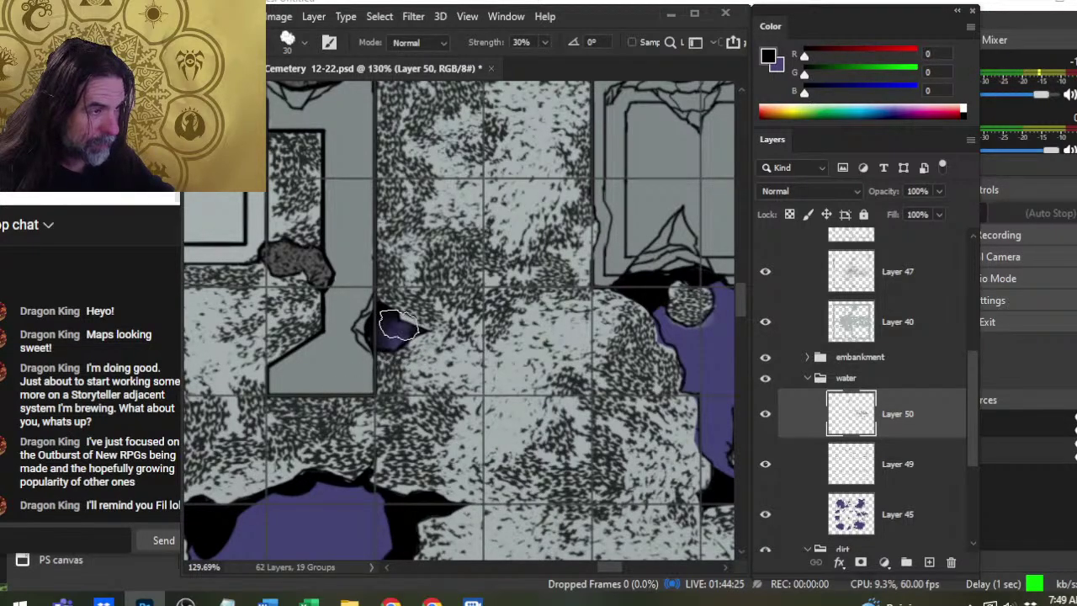
{"action": "left_click_drag", "start_coordinate": [422, 352], "coordinate": [376, 340]}
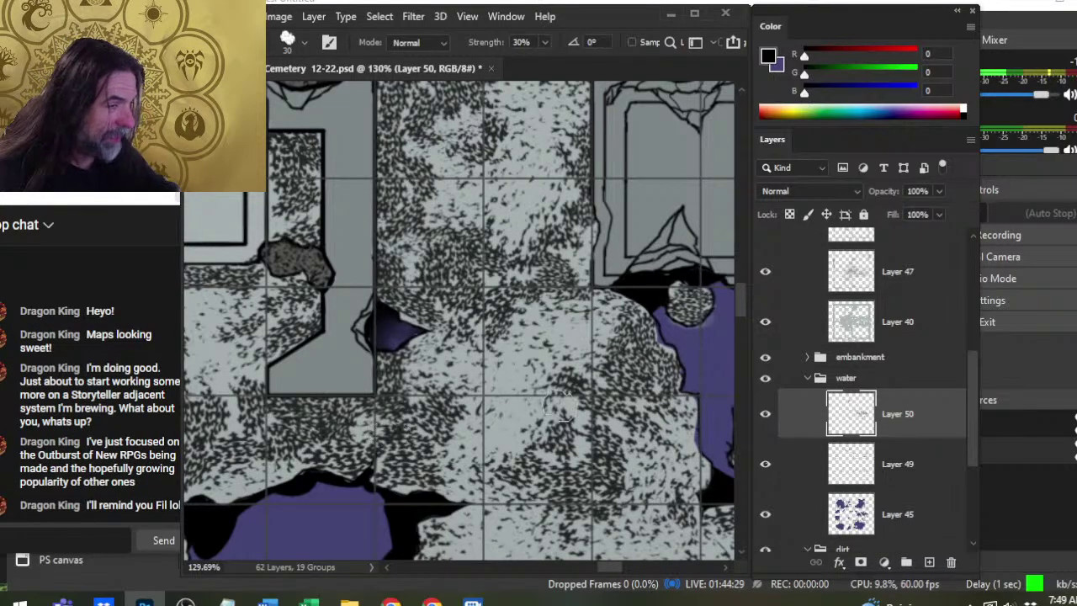
Clean up flagstone Layer 40 along the small wall-side pool's lower edge with the Eraser.
{"action": "left_click", "coordinate": [907, 328]}
{"action": "key", "text": "z"}
{"action": "left_click_drag", "start_coordinate": [395, 340], "coordinate": [454, 340]}
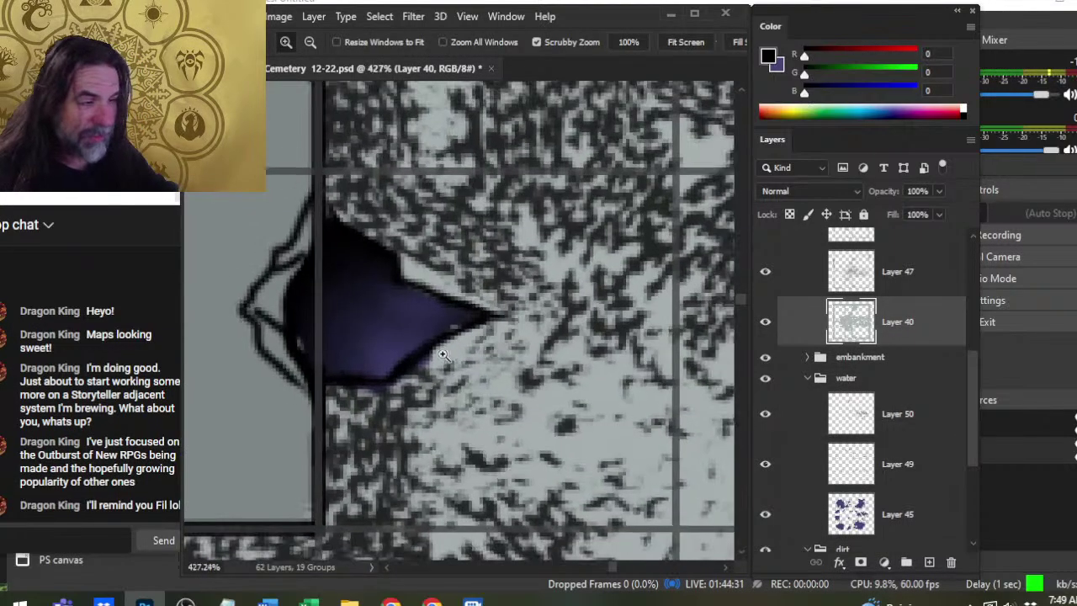
{"action": "key", "text": "b"}
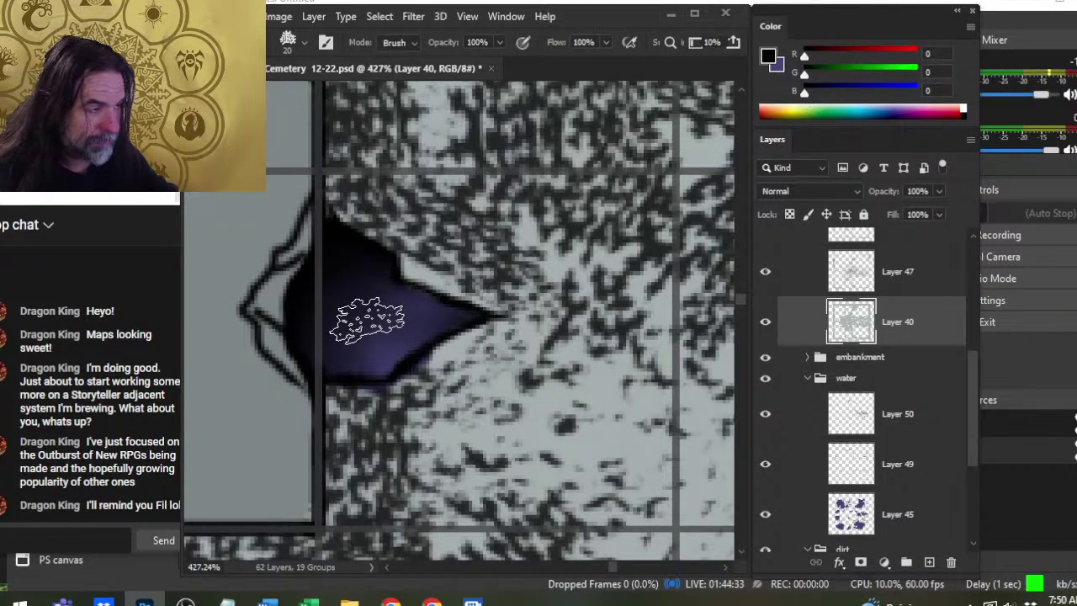
{"action": "key", "text": "z"}
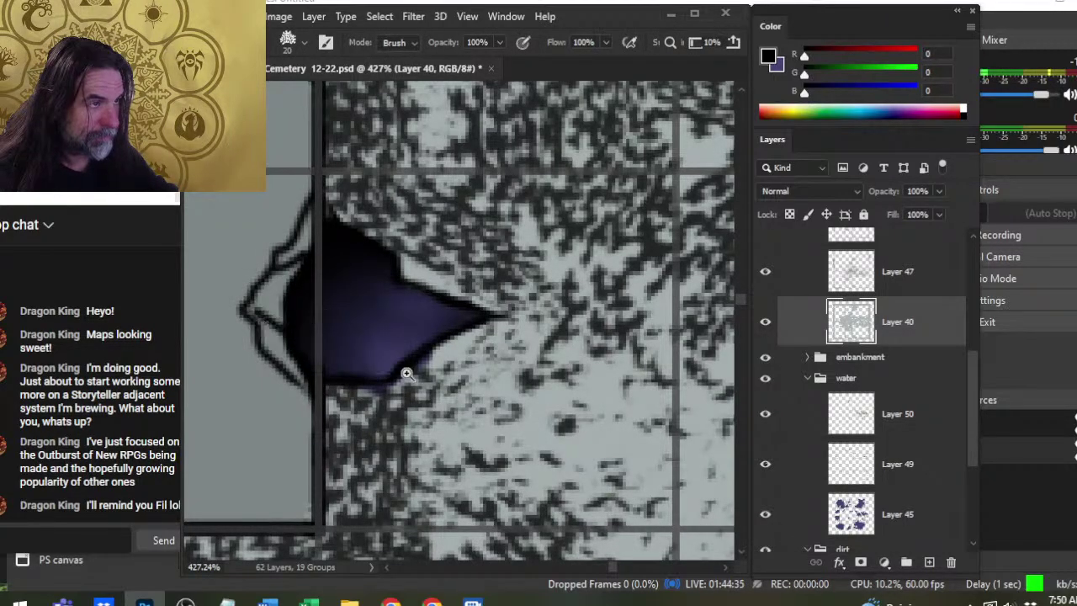
{"action": "left_click_drag", "start_coordinate": [503, 365], "coordinate": [444, 364]}
Smudge the black on Layer 50 in the branching pool's northwestern arm, from beneath the tomb around its two small islands.
{"action": "left_click", "coordinate": [894, 420]}
{"action": "left_click_drag", "start_coordinate": [544, 328], "coordinate": [331, 359]}
{"action": "key", "text": "r"}
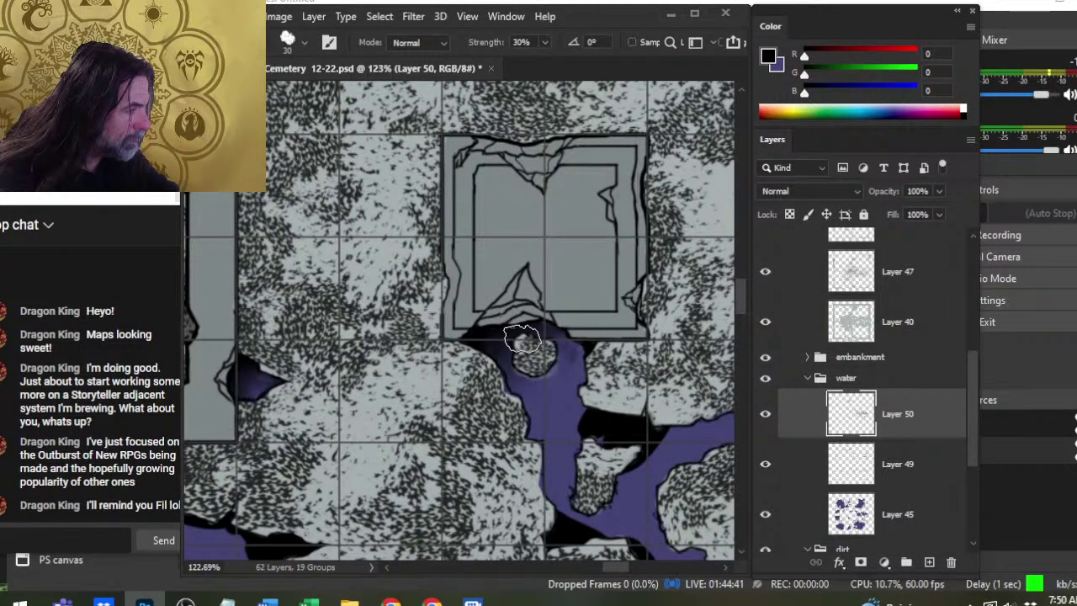
{"action": "mouse_move", "coordinate": [522, 338]}
{"action": "left_mouse_down"}
{"action": "mouse_move", "coordinate": [594, 355]}
{"action": "mouse_move", "coordinate": [594, 336]}
{"action": "mouse_move", "coordinate": [546, 403]}
{"action": "mouse_move", "coordinate": [562, 371]}
{"action": "left_mouse_up"}
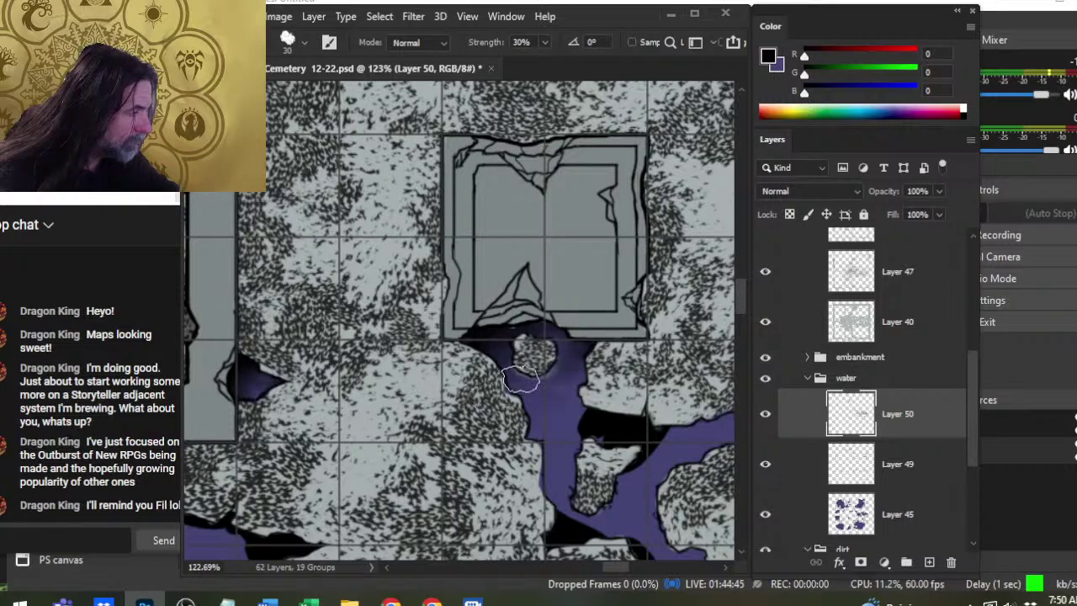
{"action": "left_click_drag", "start_coordinate": [575, 376], "coordinate": [503, 288]}
{"action": "mouse_move", "coordinate": [549, 346]}
{"action": "left_mouse_down"}
{"action": "mouse_move", "coordinate": [525, 362]}
{"action": "mouse_move", "coordinate": [548, 340]}
{"action": "mouse_move", "coordinate": [538, 340]}
{"action": "mouse_move", "coordinate": [529, 314]}
{"action": "mouse_move", "coordinate": [528, 332]}
{"action": "mouse_move", "coordinate": [491, 340]}
{"action": "mouse_move", "coordinate": [513, 351]}
{"action": "mouse_move", "coordinate": [520, 325]}
{"action": "mouse_move", "coordinate": [534, 345]}
{"action": "mouse_move", "coordinate": [520, 322]}
{"action": "left_mouse_up"}
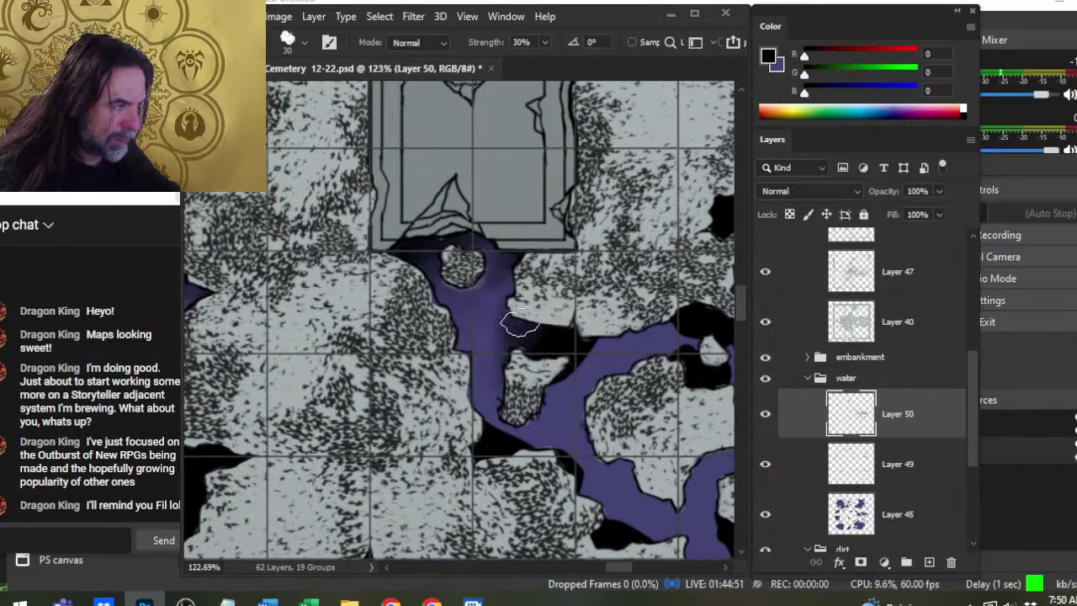
{"action": "mouse_move", "coordinate": [503, 381]}
{"action": "left_mouse_down"}
{"action": "mouse_move", "coordinate": [500, 444]}
{"action": "mouse_move", "coordinate": [488, 448]}
{"action": "mouse_move", "coordinate": [484, 435]}
{"action": "mouse_move", "coordinate": [535, 438]}
{"action": "mouse_move", "coordinate": [508, 435]}
{"action": "mouse_move", "coordinate": [587, 480]}
{"action": "mouse_move", "coordinate": [593, 494]}
{"action": "mouse_move", "coordinate": [544, 440]}
{"action": "mouse_move", "coordinate": [600, 505]}
{"action": "mouse_move", "coordinate": [551, 447]}
{"action": "mouse_move", "coordinate": [579, 350]}
{"action": "mouse_move", "coordinate": [541, 362]}
{"action": "left_mouse_up"}
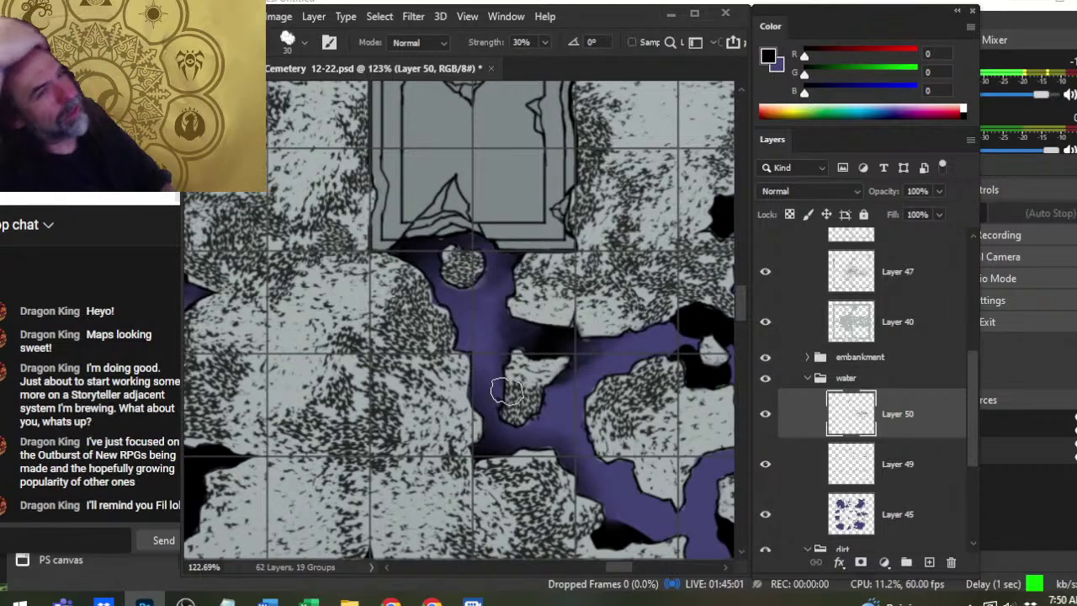
Smudge the black on Layer 50 along the branching pool's central channels, around the rounded island and into the southwestern nook.
{"action": "mouse_move", "coordinate": [595, 388]}
{"action": "left_mouse_down"}
{"action": "mouse_move", "coordinate": [536, 361]}
{"action": "mouse_move", "coordinate": [467, 358]}
{"action": "left_mouse_up"}
{"action": "mouse_move", "coordinate": [539, 316]}
{"action": "left_mouse_down"}
{"action": "mouse_move", "coordinate": [582, 293]}
{"action": "mouse_move", "coordinate": [559, 308]}
{"action": "mouse_move", "coordinate": [587, 310]}
{"action": "mouse_move", "coordinate": [568, 292]}
{"action": "mouse_move", "coordinate": [627, 299]}
{"action": "mouse_move", "coordinate": [568, 301]}
{"action": "mouse_move", "coordinate": [529, 330]}
{"action": "mouse_move", "coordinate": [583, 285]}
{"action": "mouse_move", "coordinate": [526, 361]}
{"action": "mouse_move", "coordinate": [572, 307]}
{"action": "mouse_move", "coordinate": [458, 326]}
{"action": "left_mouse_up"}
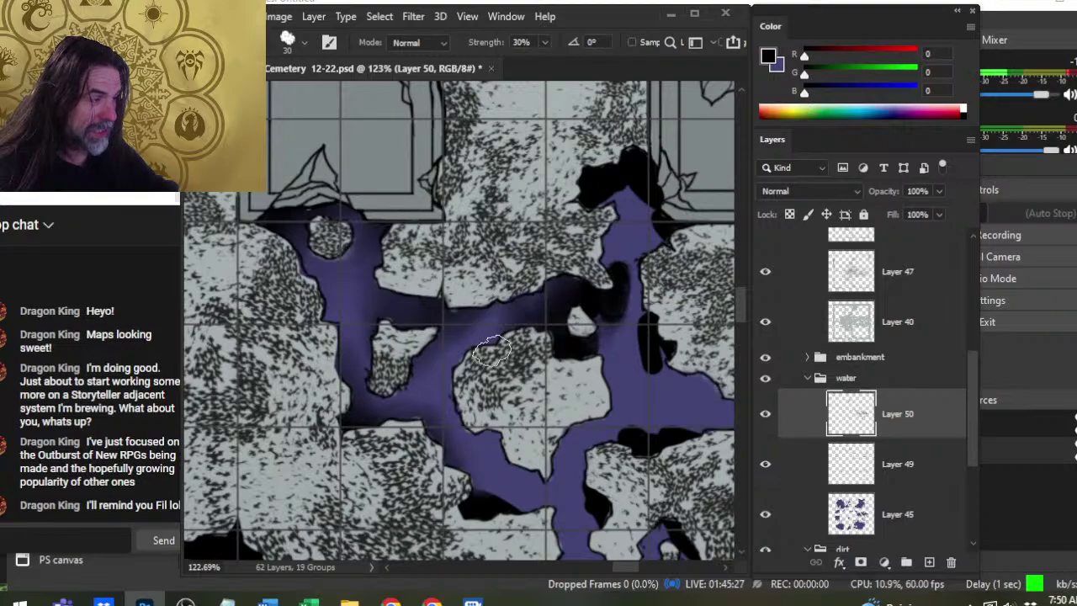
{"action": "left_click_drag", "start_coordinate": [524, 438], "coordinate": [505, 347]}
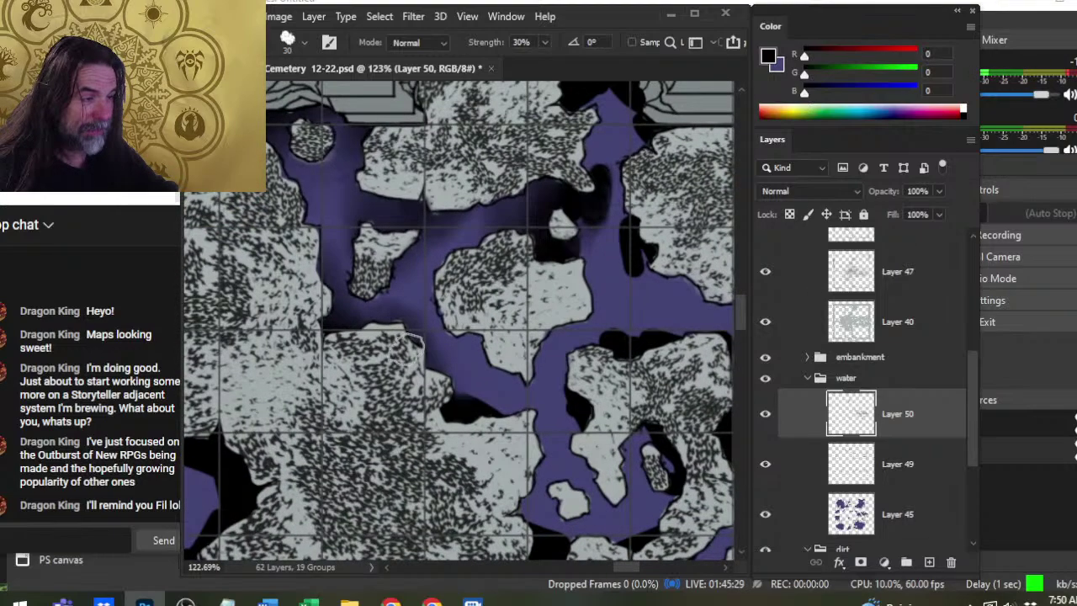
{"action": "mouse_move", "coordinate": [446, 376]}
{"action": "left_mouse_down"}
{"action": "mouse_move", "coordinate": [490, 404]}
{"action": "mouse_move", "coordinate": [460, 394]}
{"action": "mouse_move", "coordinate": [486, 409]}
{"action": "mouse_move", "coordinate": [471, 412]}
{"action": "mouse_move", "coordinate": [479, 405]}
{"action": "mouse_move", "coordinate": [443, 356]}
{"action": "mouse_move", "coordinate": [460, 404]}
{"action": "left_mouse_up"}
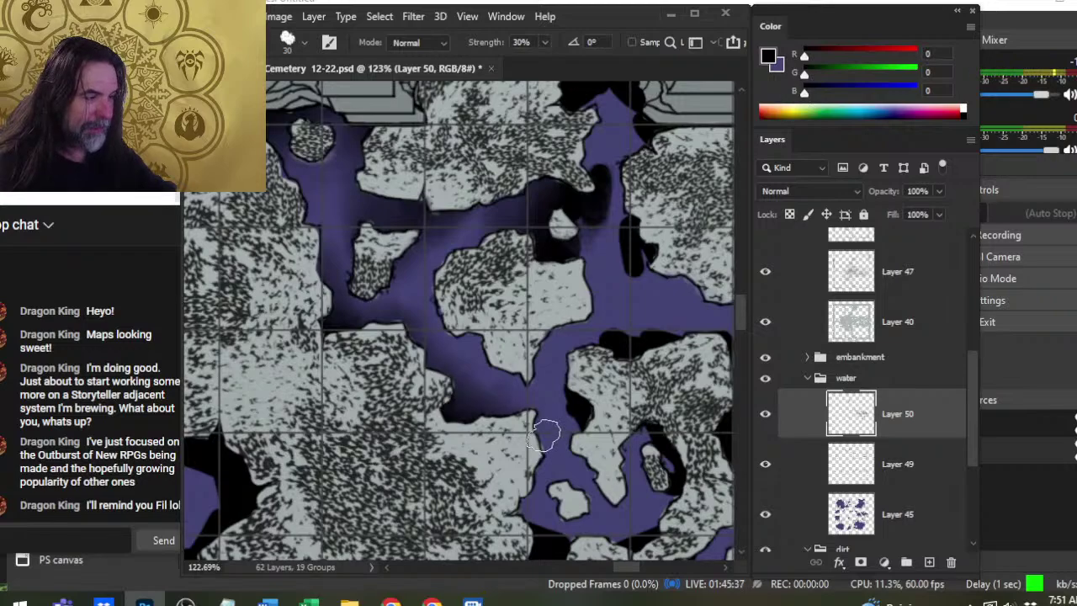
{"action": "left_click_drag", "start_coordinate": [582, 447], "coordinate": [470, 399]}
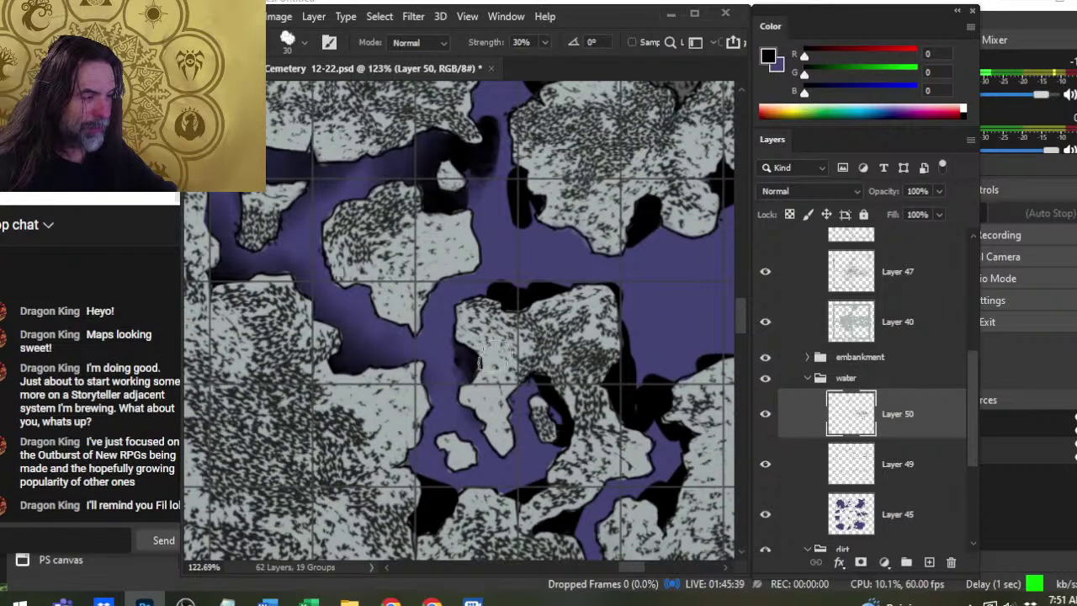
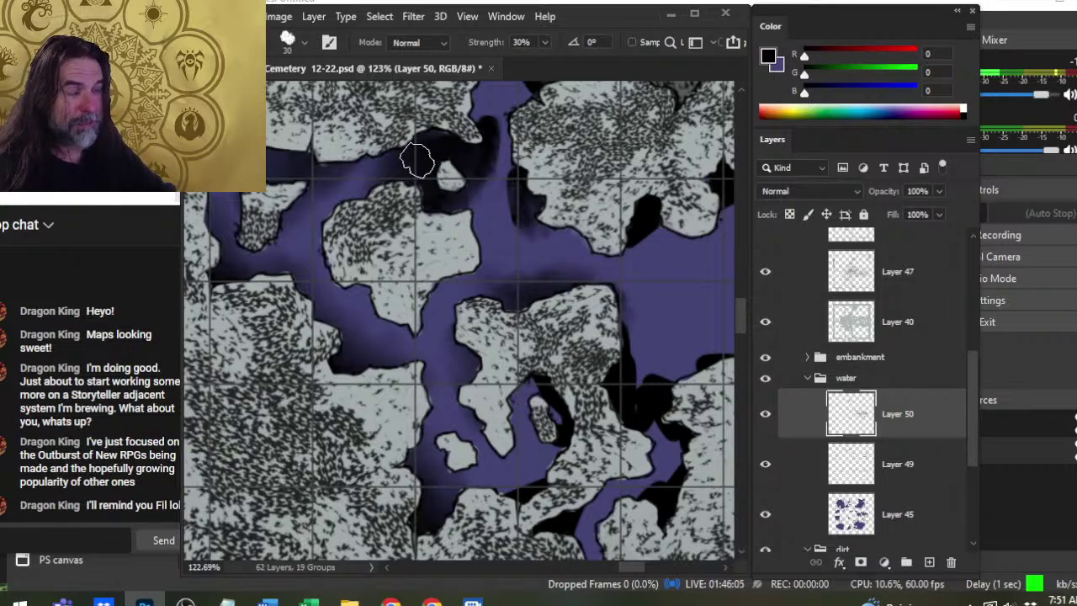
{"action": "mouse_move", "coordinate": [417, 160]}
{"action": "left_mouse_down"}
{"action": "mouse_move", "coordinate": [406, 164]}
{"action": "mouse_move", "coordinate": [430, 161]}
{"action": "mouse_move", "coordinate": [424, 144]}
{"action": "mouse_move", "coordinate": [443, 155]}
{"action": "left_mouse_up"}
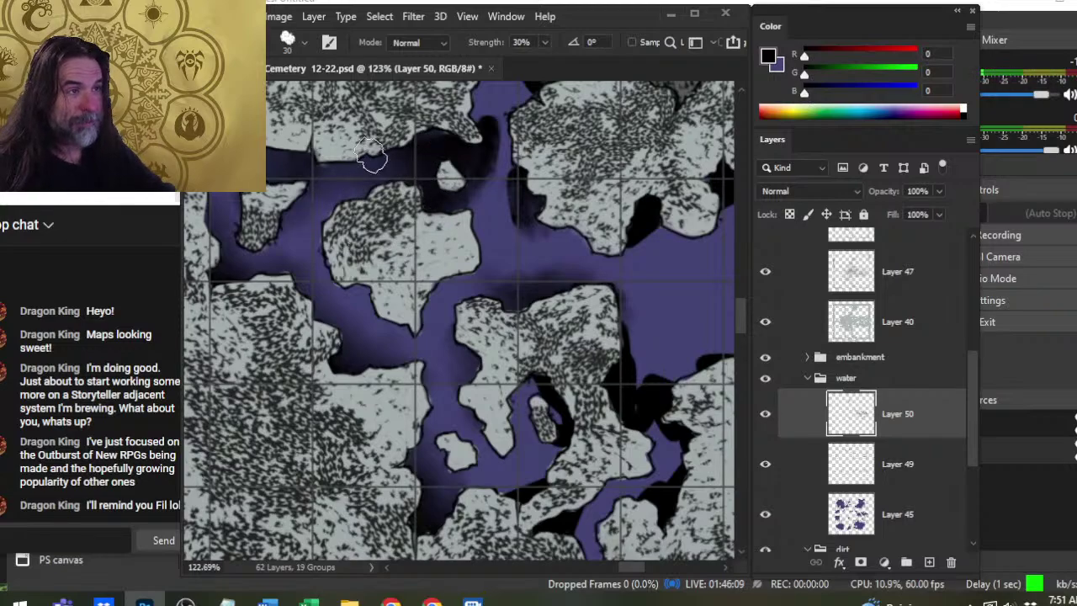
Smudge the black in the branching pool's northern tip beside the cracked tomb and down the channel below it.
{"action": "left_click_drag", "start_coordinate": [500, 187], "coordinate": [426, 320]}
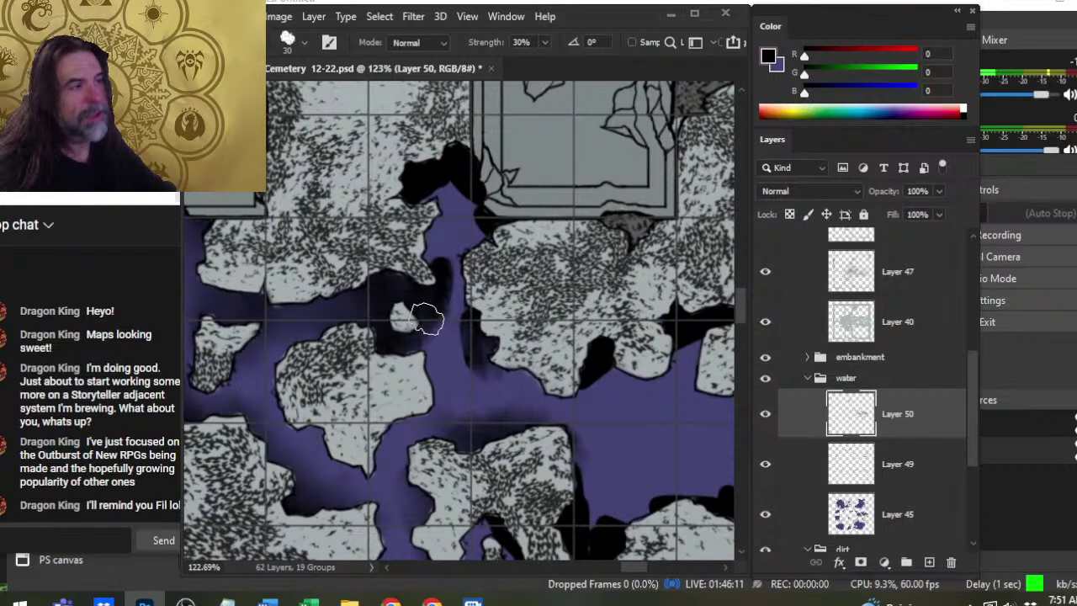
{"action": "mouse_move", "coordinate": [452, 180]}
{"action": "left_mouse_down"}
{"action": "mouse_move", "coordinate": [429, 189]}
{"action": "mouse_move", "coordinate": [505, 202]}
{"action": "left_mouse_up"}
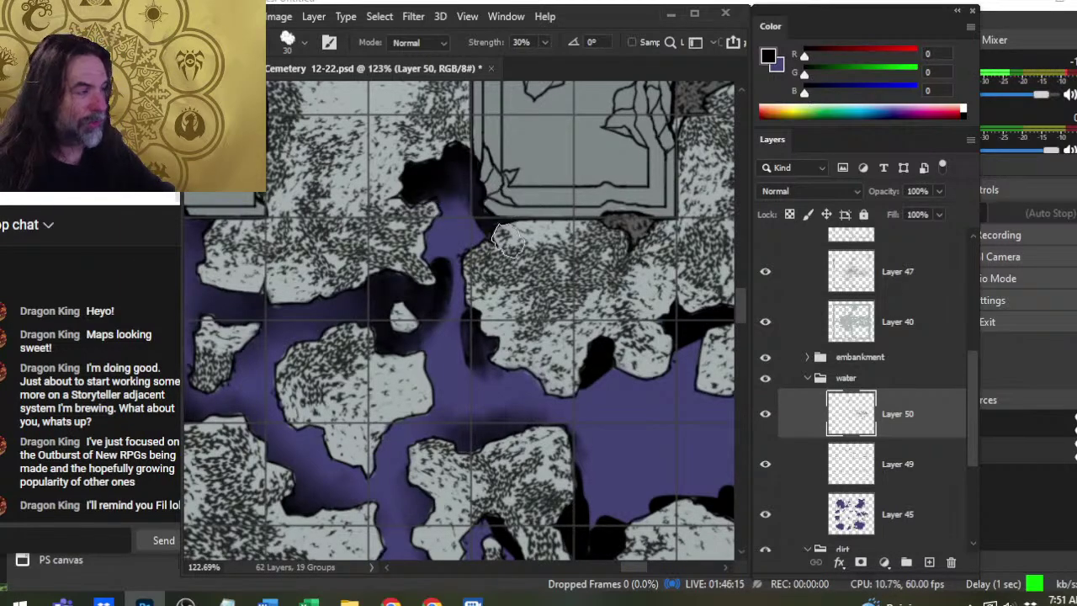
{"action": "mouse_move", "coordinate": [489, 220]}
{"action": "left_mouse_down"}
{"action": "mouse_move", "coordinate": [464, 231]}
{"action": "mouse_move", "coordinate": [425, 221]}
{"action": "mouse_move", "coordinate": [447, 199]}
{"action": "mouse_move", "coordinate": [445, 228]}
{"action": "mouse_move", "coordinate": [472, 187]}
{"action": "mouse_move", "coordinate": [452, 287]}
{"action": "left_mouse_up"}
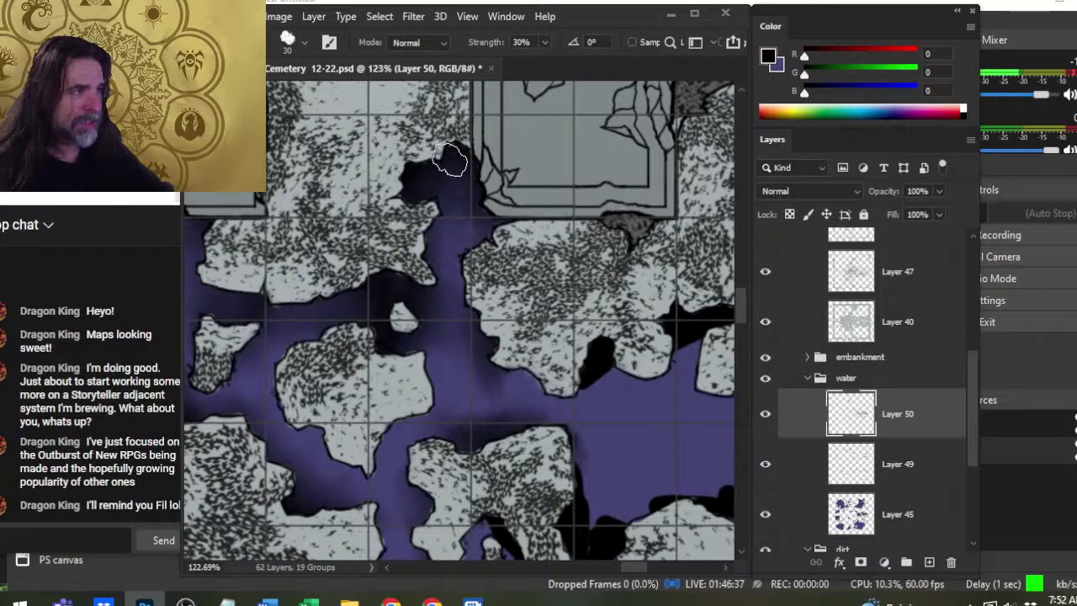
{"action": "scroll", "coordinate": [529, 296], "scroll_direction": "down", "scroll_amount": 3}
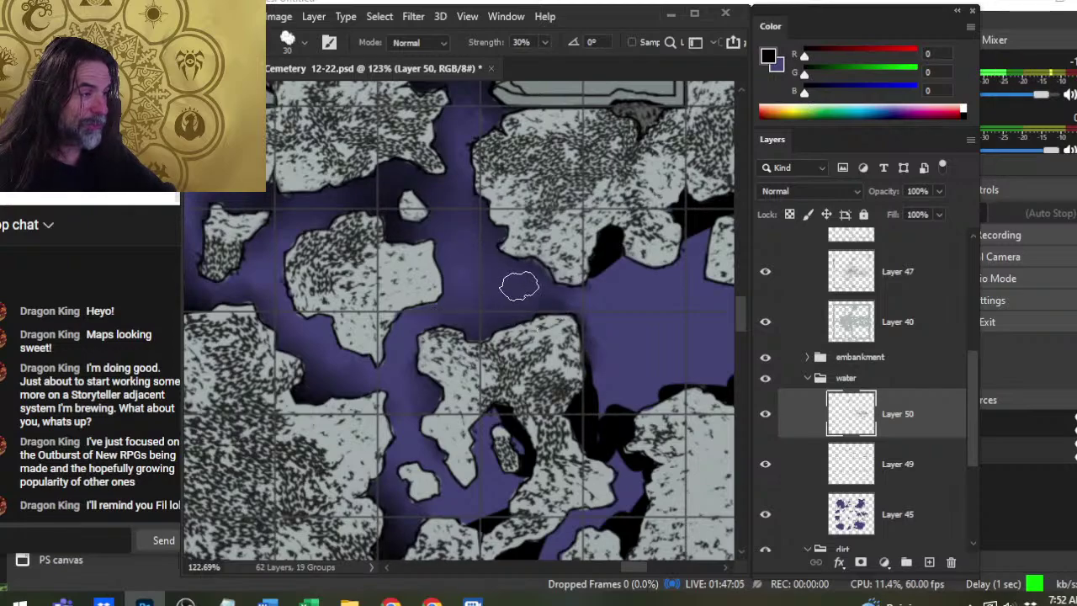
{"action": "scroll", "coordinate": [496, 240], "scroll_direction": "up", "scroll_amount": 3}
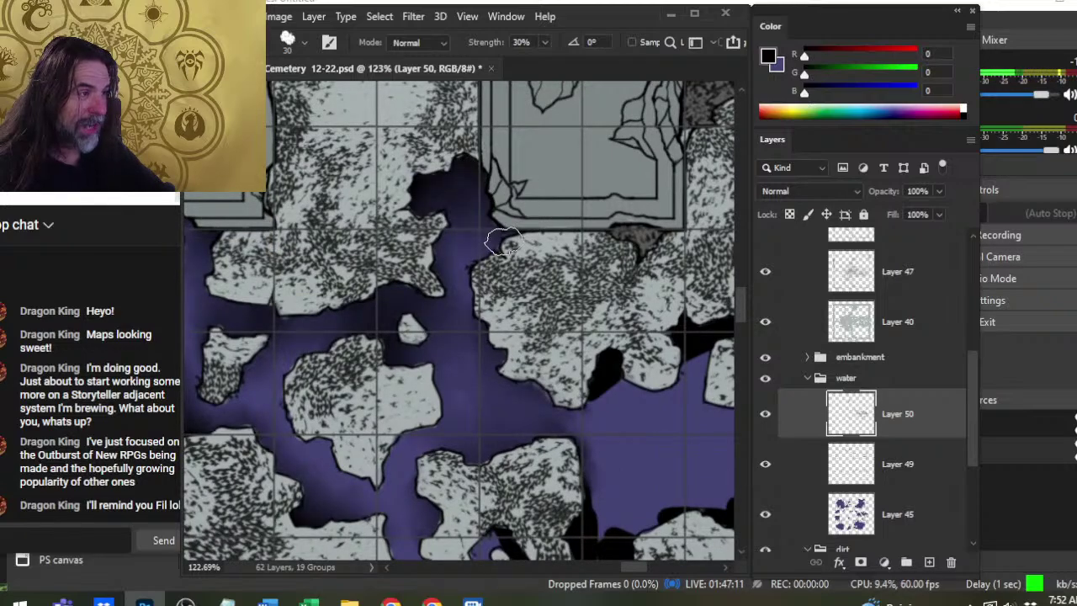
Smudge the black into the purple in the wide basin's northern inlets and around the squarish island at its northeast.
{"action": "mouse_move", "coordinate": [603, 399]}
{"action": "left_mouse_down"}
{"action": "mouse_move", "coordinate": [507, 323]}
{"action": "mouse_move", "coordinate": [510, 291]}
{"action": "mouse_move", "coordinate": [502, 293]}
{"action": "mouse_move", "coordinate": [524, 305]}
{"action": "mouse_move", "coordinate": [523, 295]}
{"action": "mouse_move", "coordinate": [538, 313]}
{"action": "mouse_move", "coordinate": [515, 325]}
{"action": "left_mouse_up"}
{"action": "mouse_move", "coordinate": [613, 274]}
{"action": "left_mouse_down"}
{"action": "mouse_move", "coordinate": [609, 260]}
{"action": "mouse_move", "coordinate": [596, 286]}
{"action": "mouse_move", "coordinate": [608, 259]}
{"action": "mouse_move", "coordinate": [605, 288]}
{"action": "mouse_move", "coordinate": [604, 272]}
{"action": "left_mouse_up"}
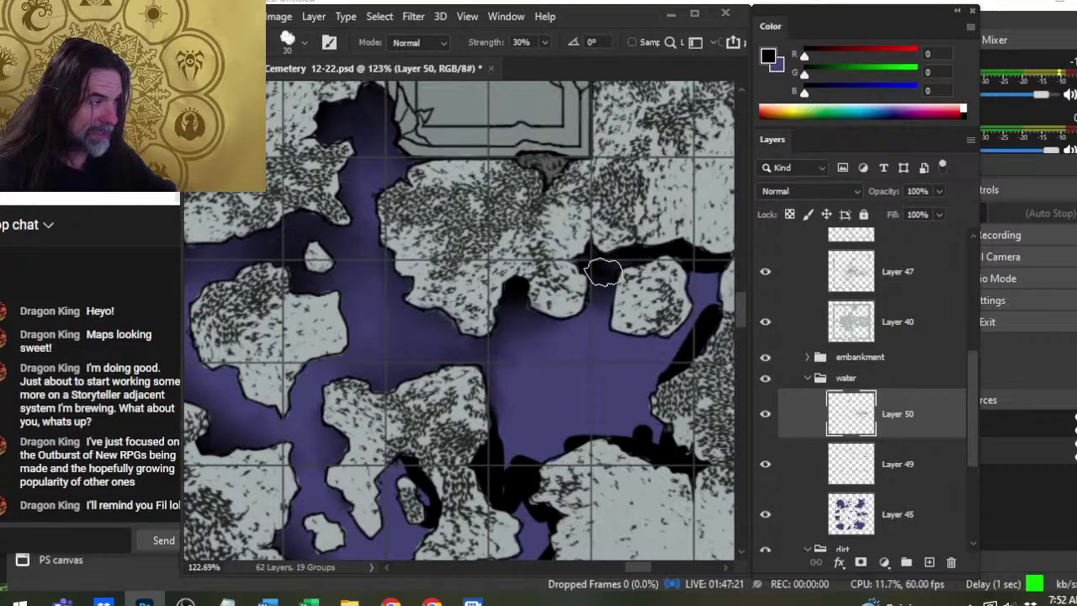
{"action": "left_click_drag", "start_coordinate": [637, 348], "coordinate": [515, 334]}
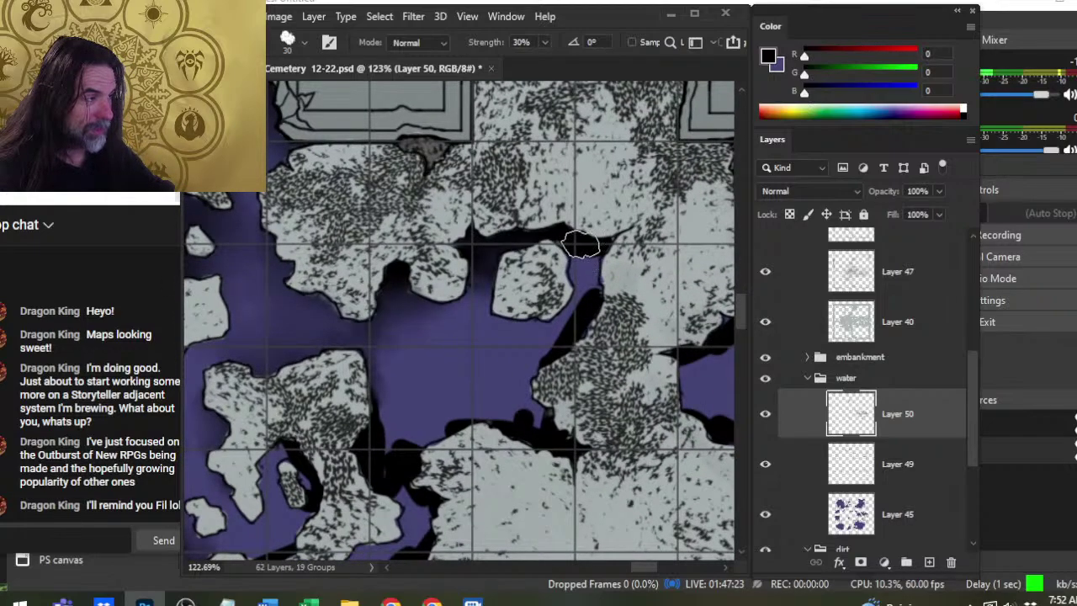
{"action": "mouse_move", "coordinate": [586, 300]}
{"action": "left_mouse_down"}
{"action": "mouse_move", "coordinate": [587, 252]}
{"action": "mouse_move", "coordinate": [562, 234]}
{"action": "mouse_move", "coordinate": [596, 265]}
{"action": "mouse_move", "coordinate": [581, 344]}
{"action": "mouse_move", "coordinate": [589, 312]}
{"action": "mouse_move", "coordinate": [590, 330]}
{"action": "mouse_move", "coordinate": [564, 337]}
{"action": "mouse_move", "coordinate": [545, 314]}
{"action": "left_mouse_up"}
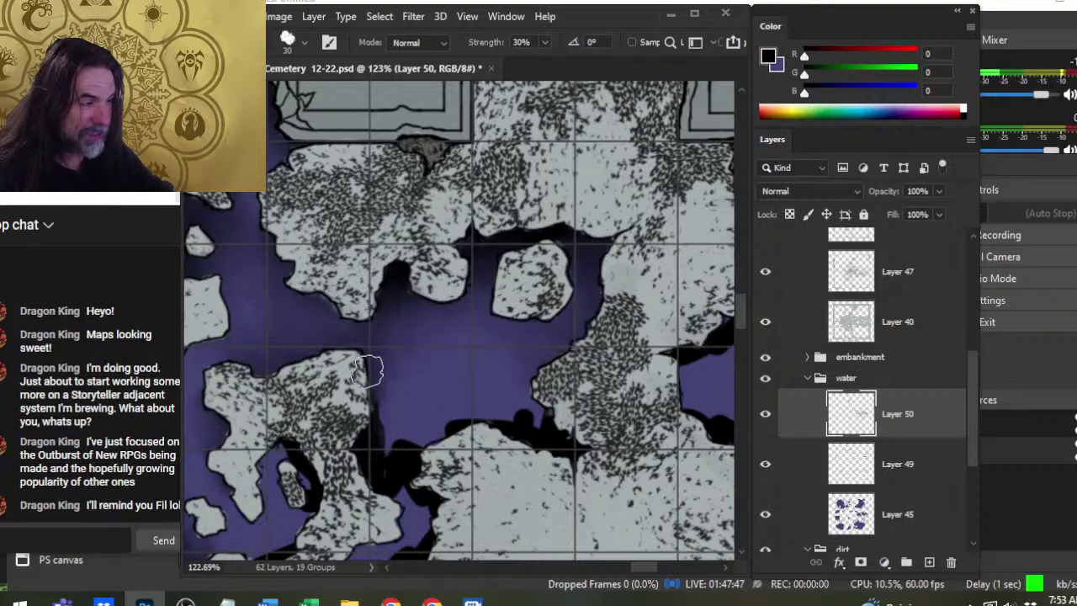
Smudge the black along the wide basin's southern and western edges and into its narrow southern outlet.
{"action": "left_click_drag", "start_coordinate": [564, 435], "coordinate": [564, 448]}
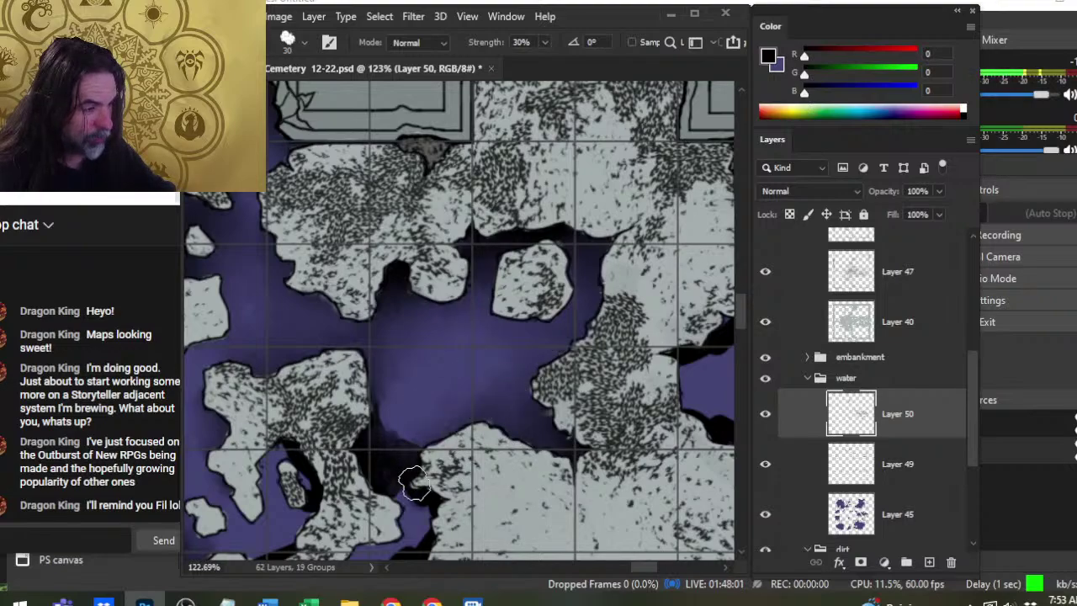
{"action": "mouse_move", "coordinate": [415, 483]}
{"action": "left_mouse_down"}
{"action": "mouse_move", "coordinate": [394, 455]}
{"action": "mouse_move", "coordinate": [371, 451]}
{"action": "left_mouse_up"}
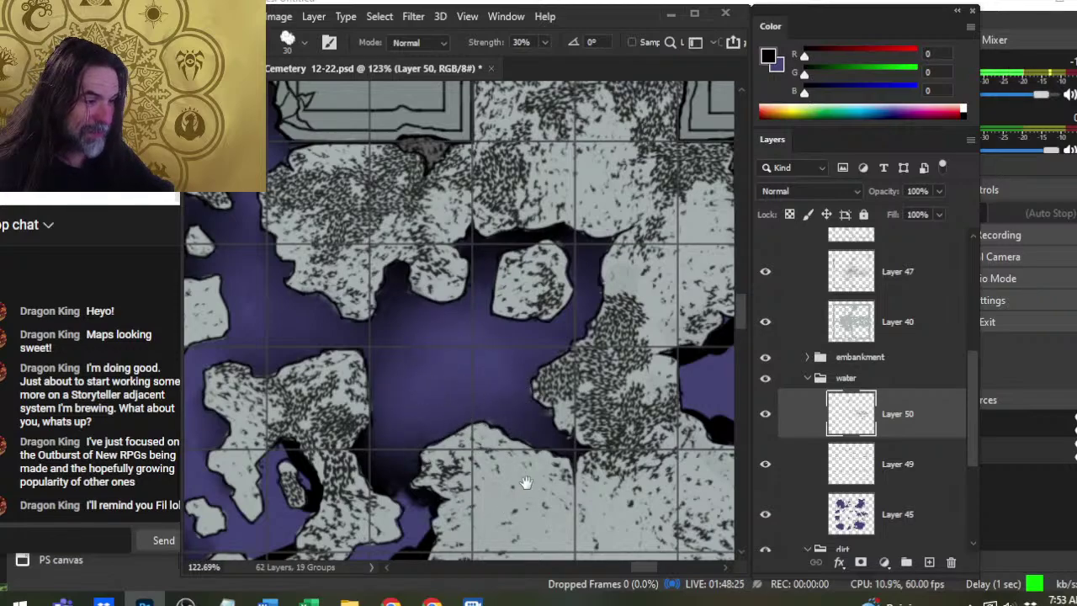
{"action": "scroll", "coordinate": [441, 341], "scroll_direction": "down", "scroll_amount": 5}
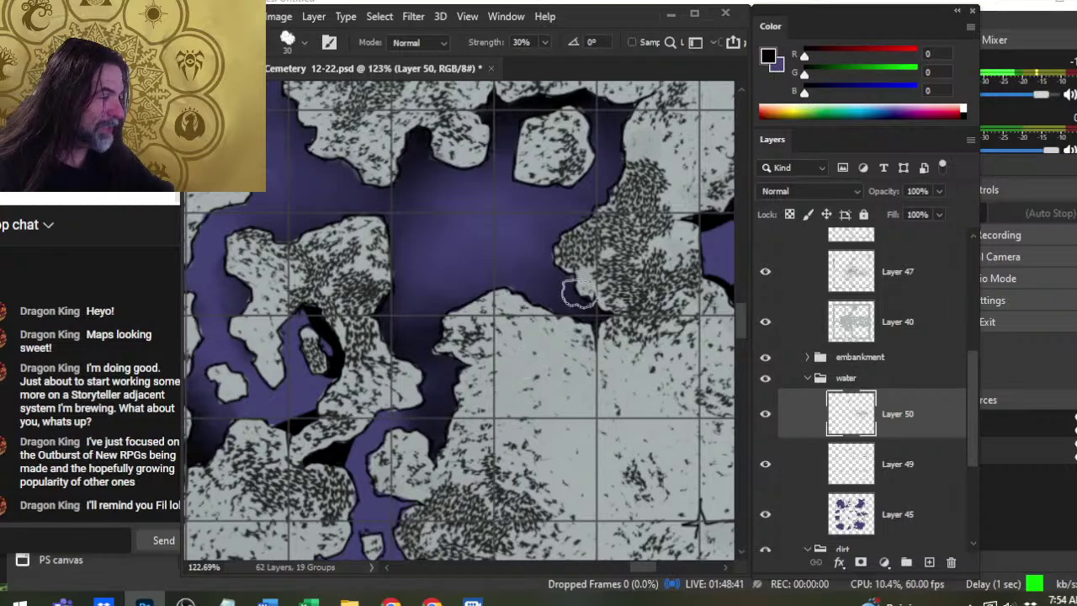
Smudge the black in the looped arm around the oblong island and in the narrow channel's pointed side nook.
{"action": "mouse_move", "coordinate": [534, 396]}
{"action": "left_mouse_down"}
{"action": "mouse_move", "coordinate": [570, 279]}
{"action": "mouse_move", "coordinate": [562, 283]}
{"action": "left_mouse_up"}
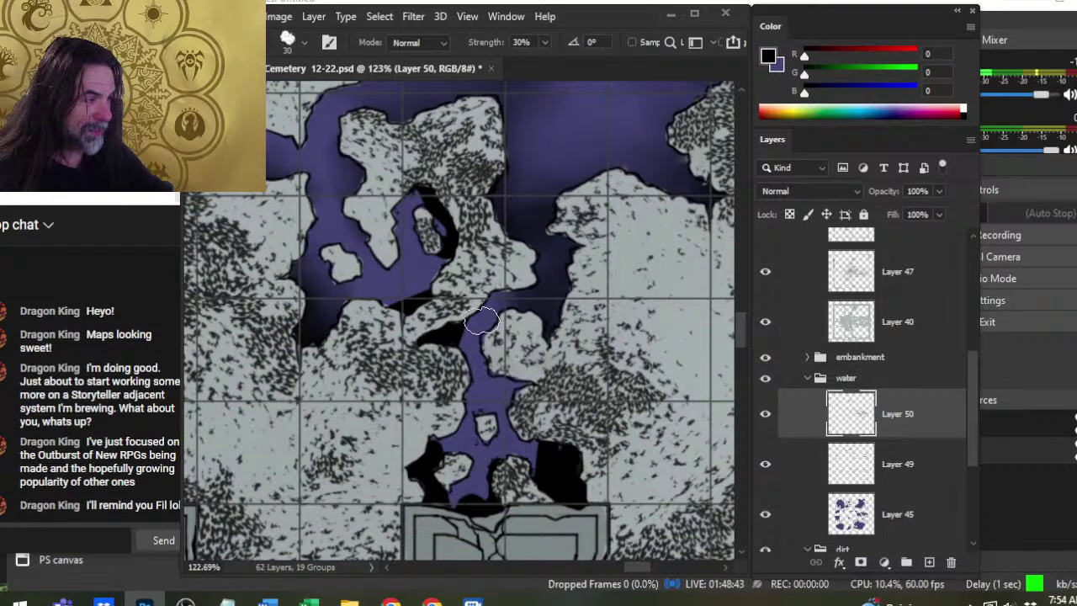
{"action": "left_click_drag", "start_coordinate": [408, 309], "coordinate": [414, 312]}
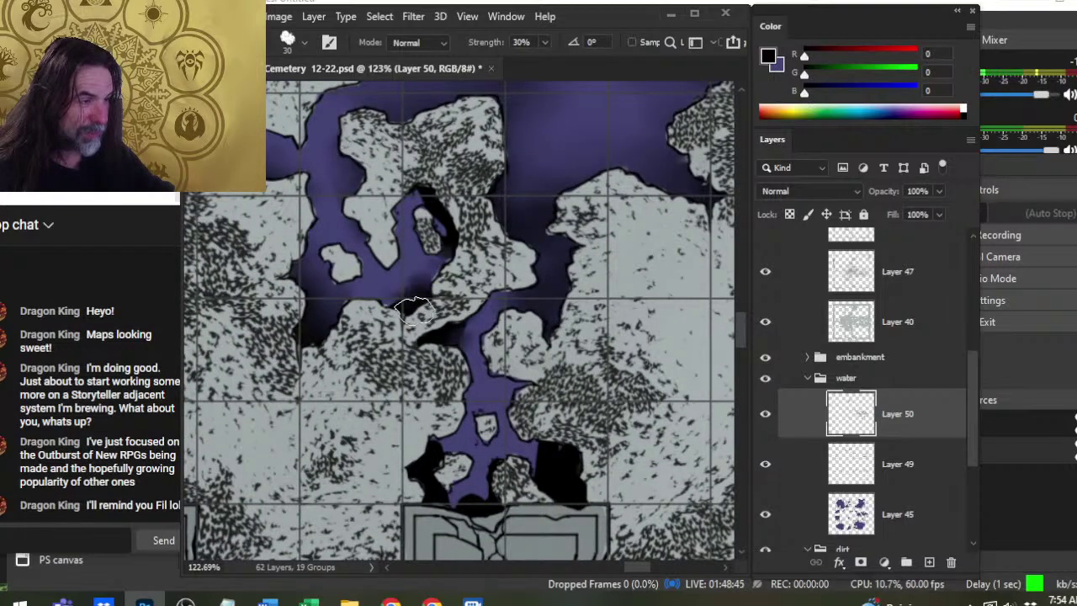
{"action": "mouse_move", "coordinate": [438, 191]}
{"action": "left_mouse_down"}
{"action": "mouse_move", "coordinate": [454, 191]}
{"action": "mouse_move", "coordinate": [439, 176]}
{"action": "mouse_move", "coordinate": [457, 210]}
{"action": "left_mouse_up"}
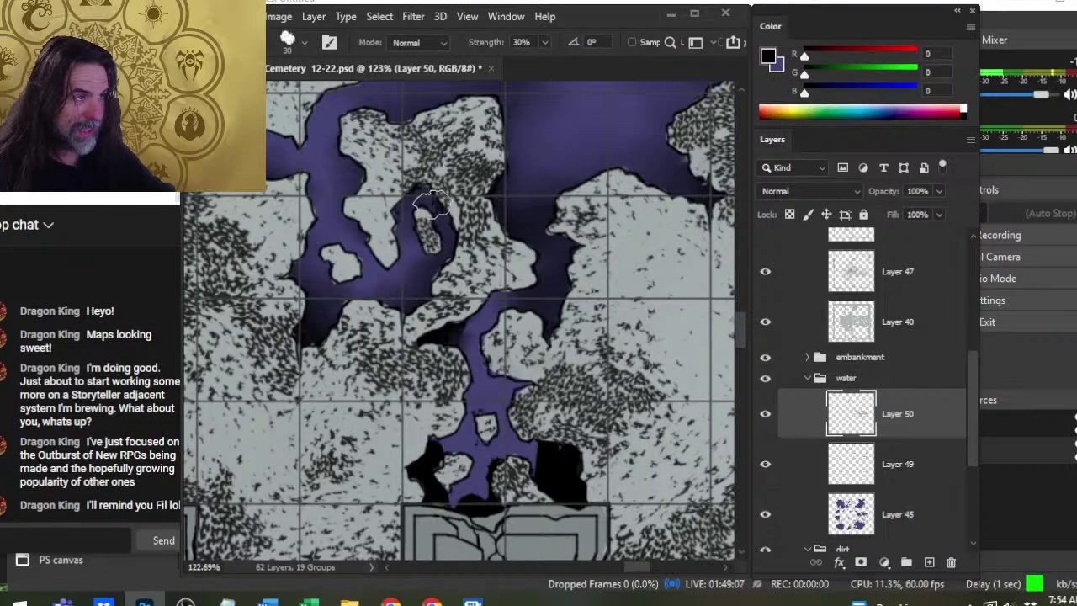
{"action": "mouse_move", "coordinate": [494, 325]}
{"action": "left_mouse_down"}
{"action": "mouse_move", "coordinate": [434, 342]}
{"action": "mouse_move", "coordinate": [461, 319]}
{"action": "mouse_move", "coordinate": [452, 337]}
{"action": "mouse_move", "coordinate": [447, 323]}
{"action": "mouse_move", "coordinate": [460, 315]}
{"action": "mouse_move", "coordinate": [452, 333]}
{"action": "mouse_move", "coordinate": [480, 333]}
{"action": "mouse_move", "coordinate": [446, 333]}
{"action": "mouse_move", "coordinate": [483, 317]}
{"action": "left_mouse_up"}
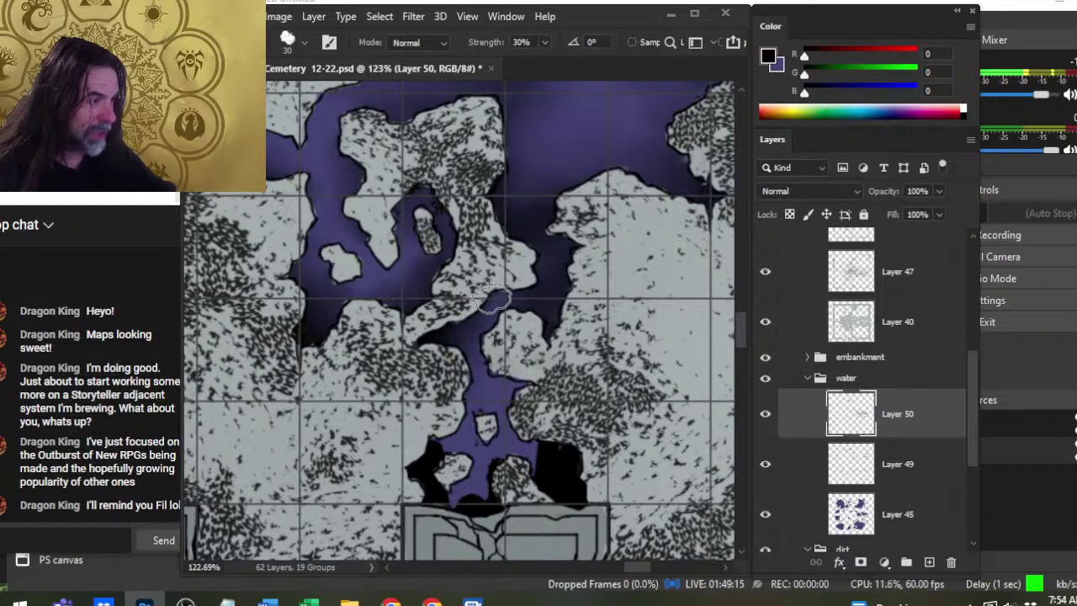
Smudge the black around the small islands at the branching pool's southern end, directly above the cracked tomb.
{"action": "scroll", "coordinate": [445, 410], "scroll_direction": "down", "scroll_amount": 2}
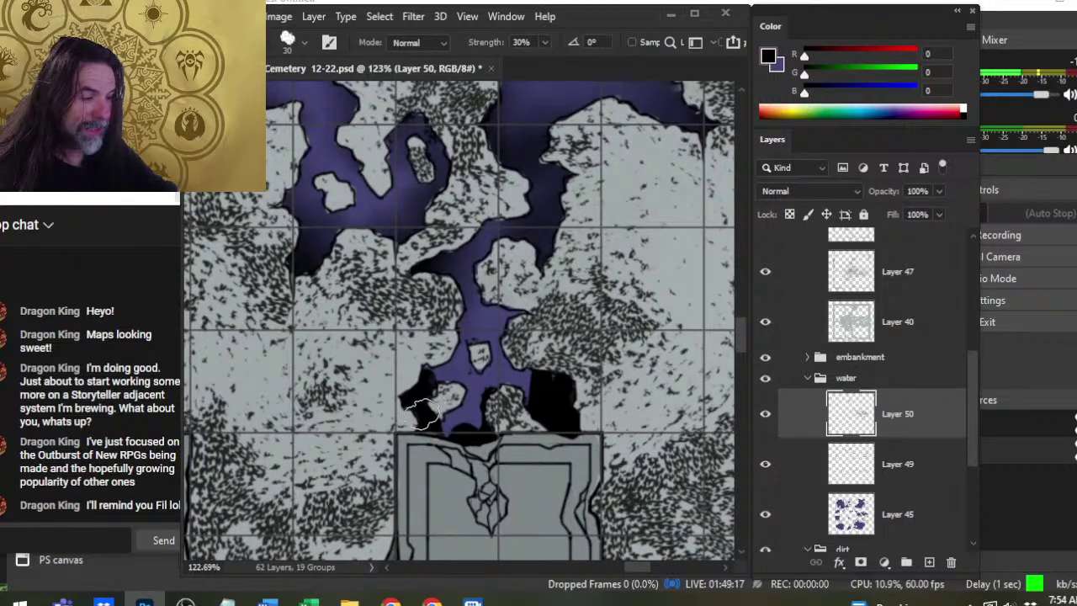
{"action": "mouse_move", "coordinate": [436, 420]}
{"action": "left_mouse_down"}
{"action": "mouse_move", "coordinate": [453, 454]}
{"action": "mouse_move", "coordinate": [445, 419]}
{"action": "mouse_move", "coordinate": [421, 424]}
{"action": "mouse_move", "coordinate": [418, 389]}
{"action": "mouse_move", "coordinate": [414, 405]}
{"action": "left_mouse_up"}
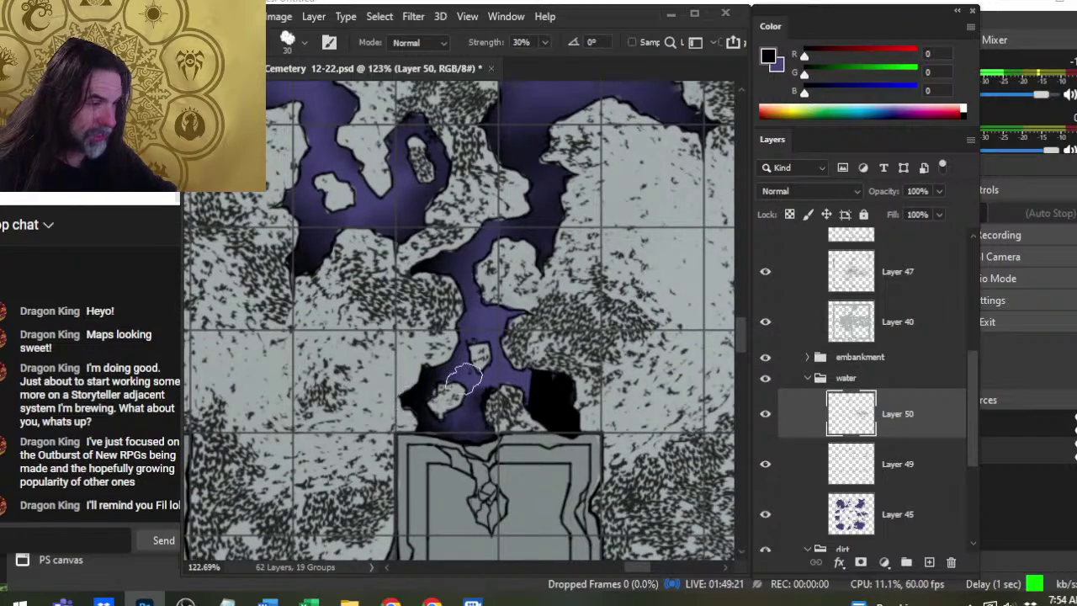
{"action": "mouse_move", "coordinate": [463, 380]}
{"action": "left_mouse_down"}
{"action": "mouse_move", "coordinate": [411, 401]}
{"action": "mouse_move", "coordinate": [430, 428]}
{"action": "mouse_move", "coordinate": [487, 390]}
{"action": "mouse_move", "coordinate": [455, 400]}
{"action": "left_mouse_up"}
{"action": "mouse_move", "coordinate": [564, 412]}
{"action": "left_mouse_down"}
{"action": "mouse_move", "coordinate": [519, 429]}
{"action": "mouse_move", "coordinate": [505, 363]}
{"action": "mouse_move", "coordinate": [574, 426]}
{"action": "mouse_move", "coordinate": [502, 373]}
{"action": "mouse_move", "coordinate": [539, 389]}
{"action": "left_mouse_up"}
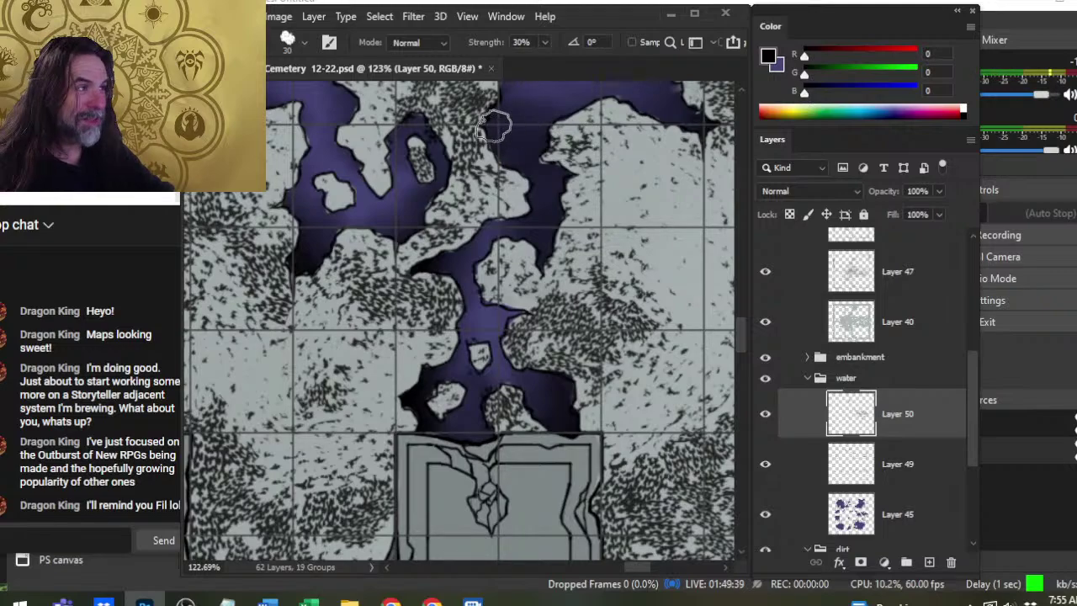
Smudge the black edges into the purple of the isolated L-shaped pool east of the branching pool.
{"action": "left_click_drag", "start_coordinate": [547, 229], "coordinate": [467, 370]}
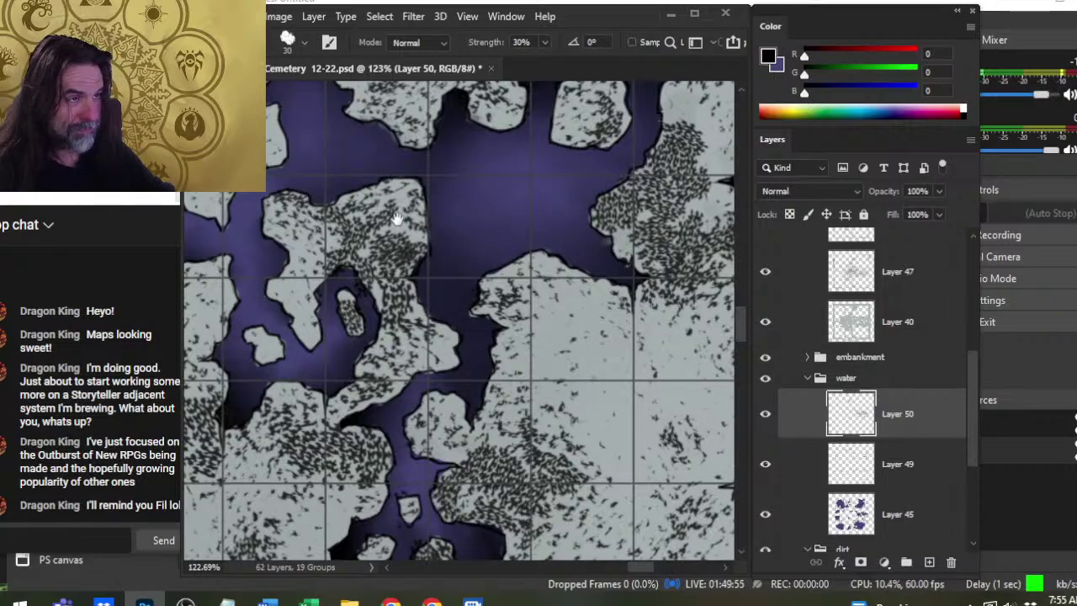
{"action": "left_click_drag", "start_coordinate": [397, 218], "coordinate": [469, 341]}
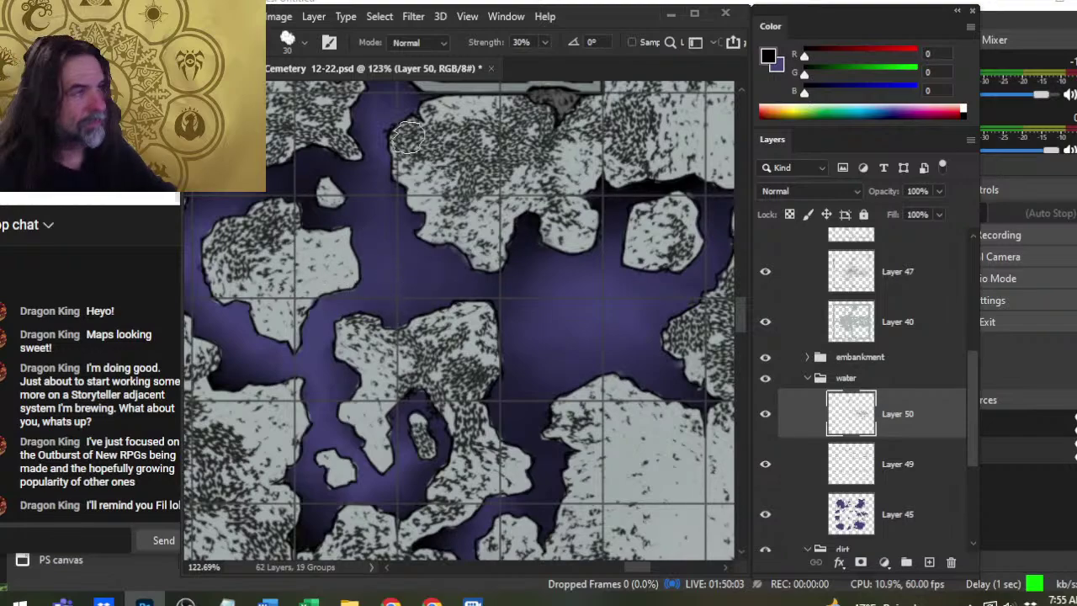
{"action": "scroll", "coordinate": [395, 156], "scroll_direction": "up", "scroll_amount": 5}
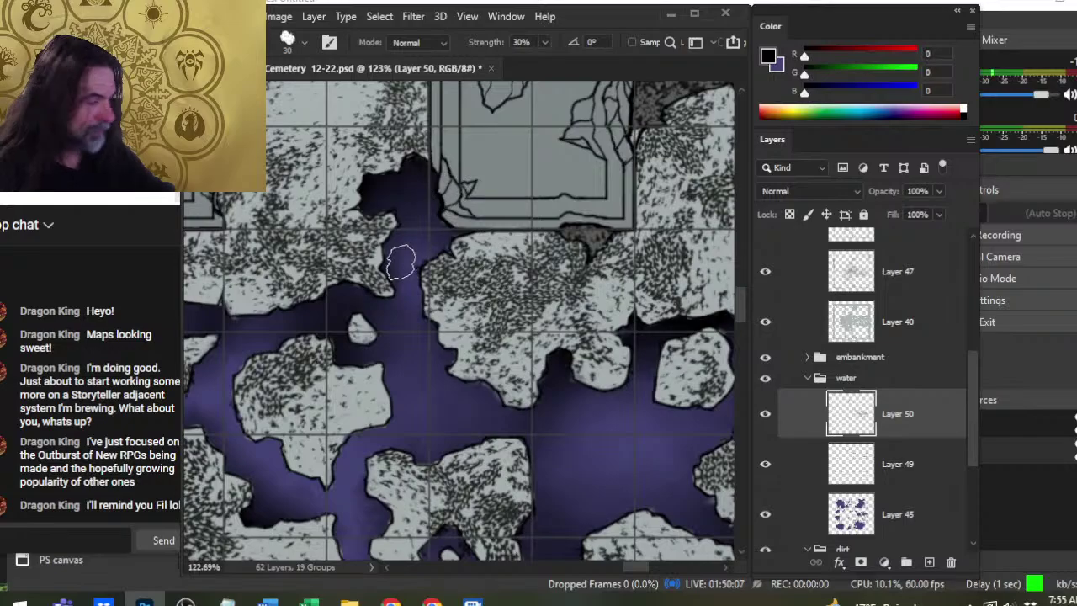
{"action": "key", "text": "z"}
{"action": "left_click_drag", "start_coordinate": [561, 326], "coordinate": [517, 314]}
{"action": "mouse_move", "coordinate": [479, 361]}
{"action": "left_mouse_down"}
{"action": "mouse_move", "coordinate": [601, 312]}
{"action": "mouse_move", "coordinate": [610, 329]}
{"action": "mouse_move", "coordinate": [607, 363]}
{"action": "mouse_move", "coordinate": [353, 337]}
{"action": "left_mouse_up"}
{"action": "left_click_drag", "start_coordinate": [551, 366], "coordinate": [295, 341]}
{"action": "left_click_drag", "start_coordinate": [474, 342], "coordinate": [469, 346]}
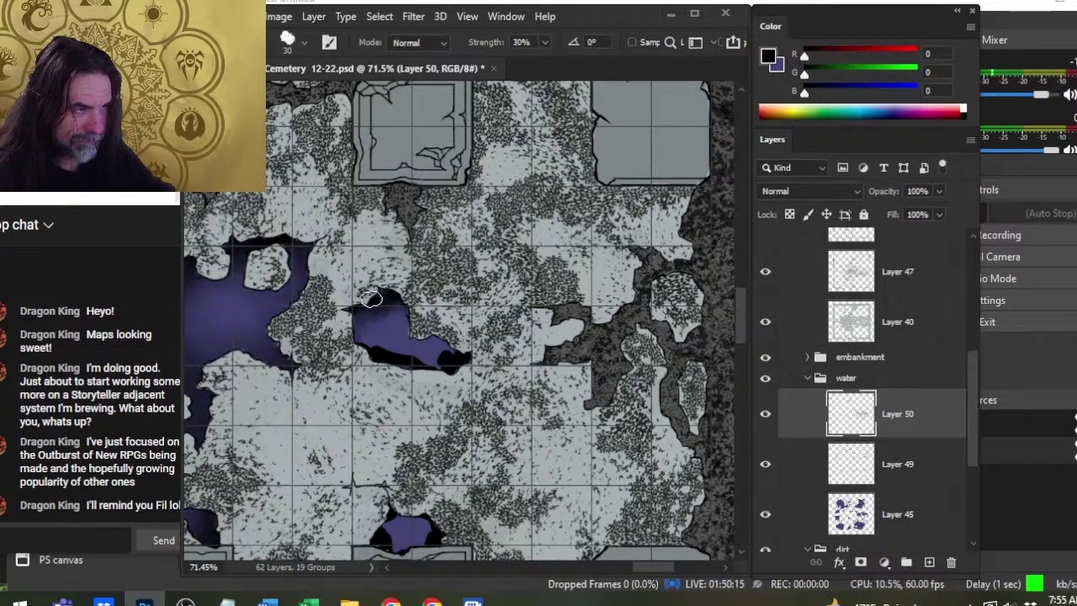
{"action": "left_click_drag", "start_coordinate": [383, 309], "coordinate": [405, 363]}
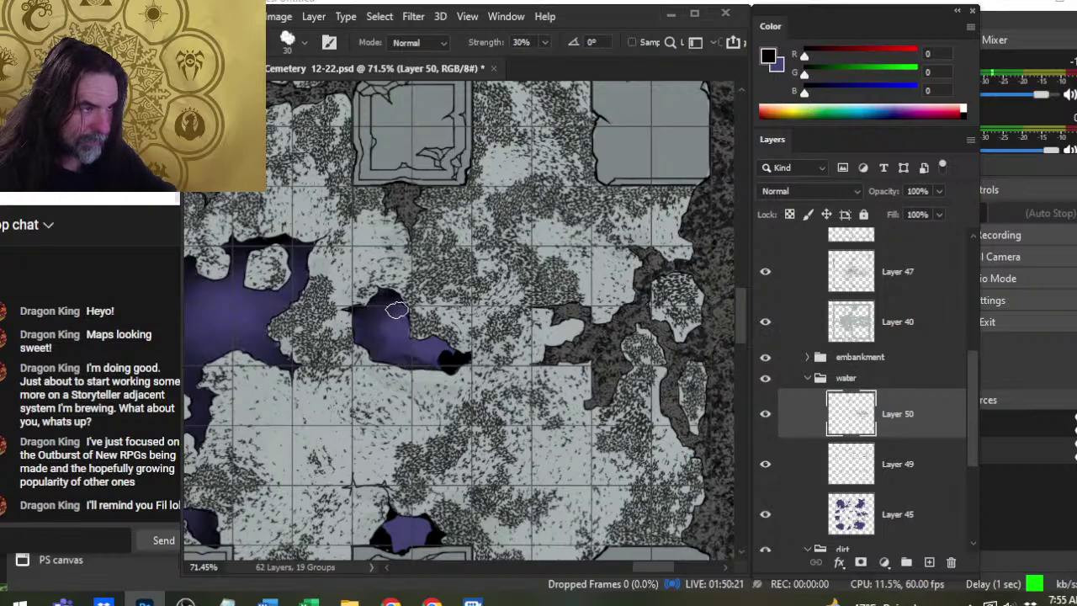
{"action": "left_click_drag", "start_coordinate": [392, 345], "coordinate": [442, 348]}
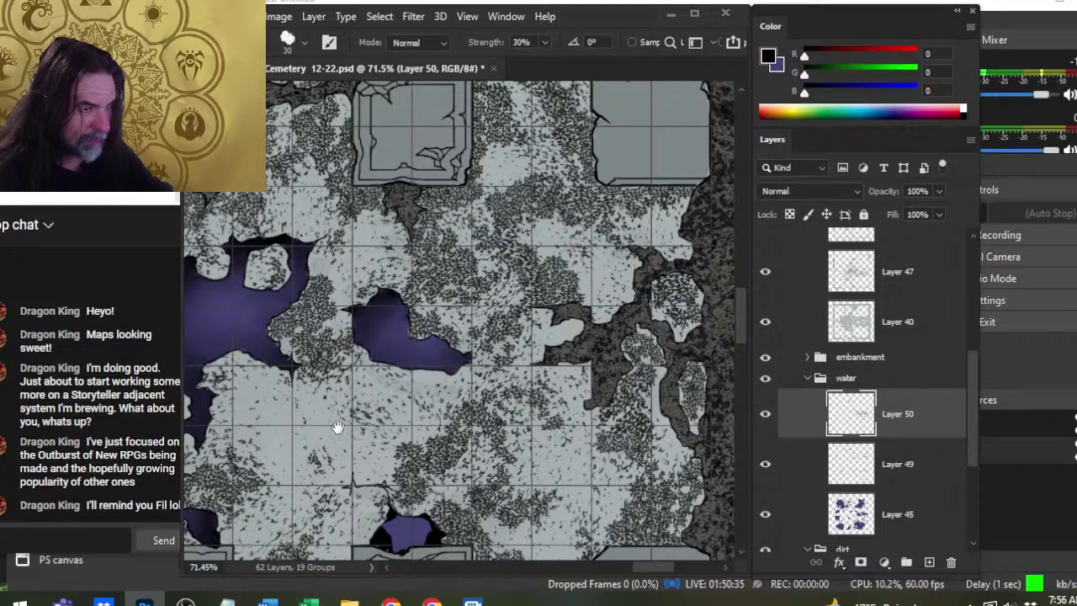
Smudge the black corners into the purple of the small pool above the isolated cracked tomb in the southeast.
{"action": "mouse_move", "coordinate": [377, 405]}
{"action": "left_mouse_down"}
{"action": "mouse_move", "coordinate": [655, 259]}
{"action": "mouse_move", "coordinate": [454, 233]}
{"action": "left_mouse_up"}
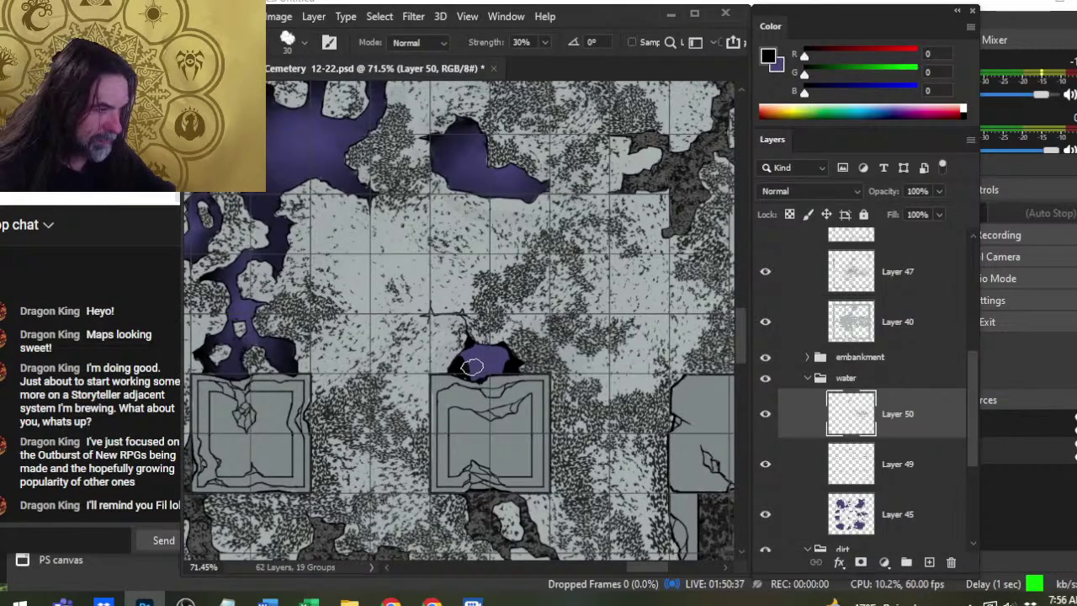
{"action": "left_click_drag", "start_coordinate": [472, 367], "coordinate": [462, 367]}
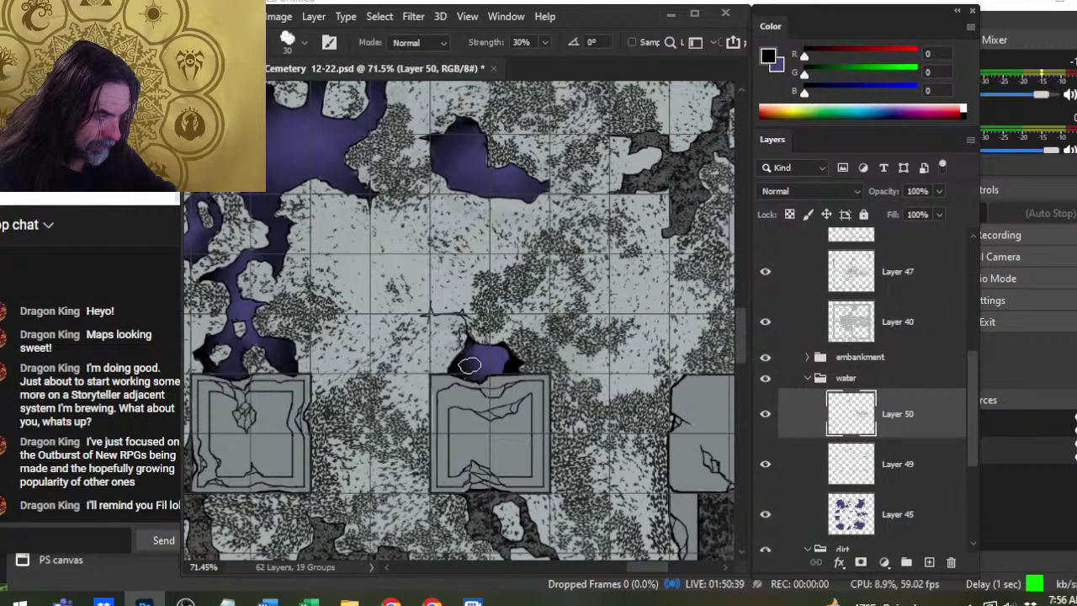
{"action": "left_click_drag", "start_coordinate": [479, 354], "coordinate": [513, 353]}
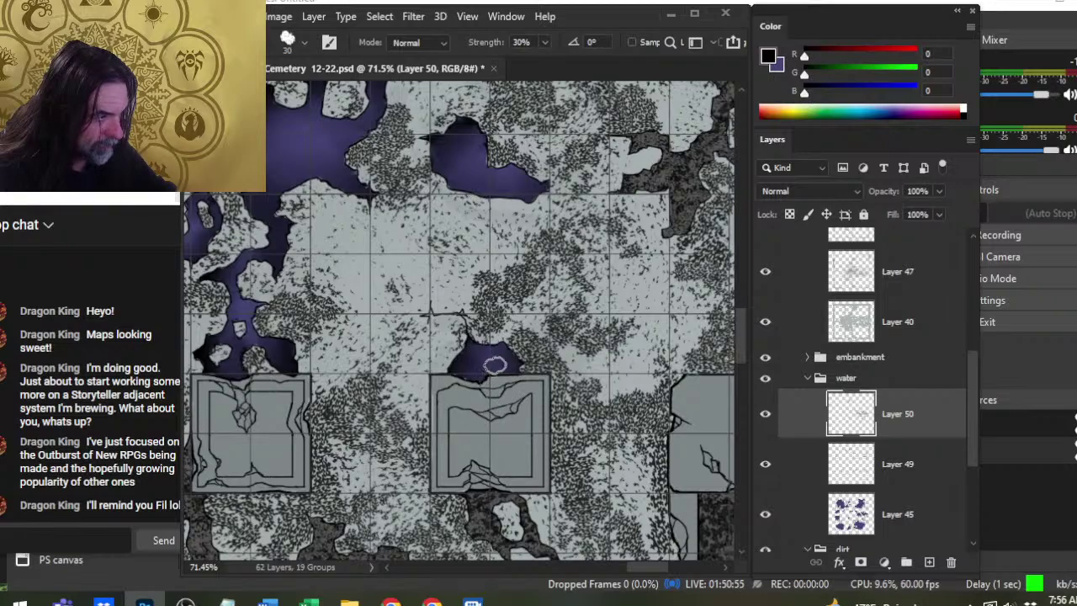
Smudge the black into the purple of the small two-part pool above the cracked tomb southwest of the branching pool.
{"action": "left_click_drag", "start_coordinate": [359, 412], "coordinate": [622, 341]}
{"action": "key", "text": "z"}
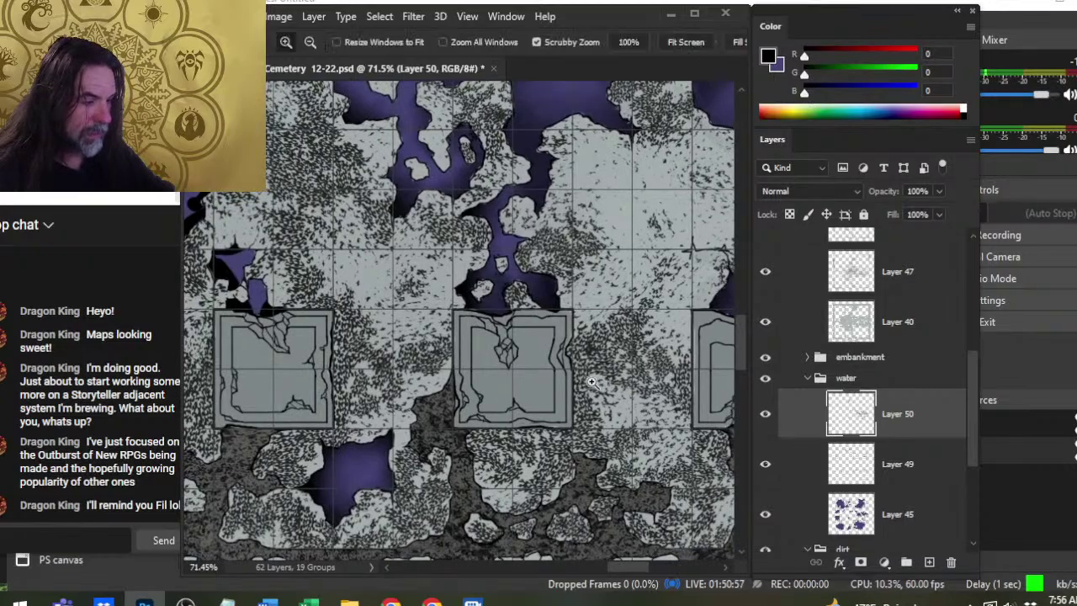
{"action": "left_click_drag", "start_coordinate": [590, 375], "coordinate": [633, 357]}
{"action": "scroll", "coordinate": [521, 360], "scroll_direction": "up", "scroll_amount": 6}
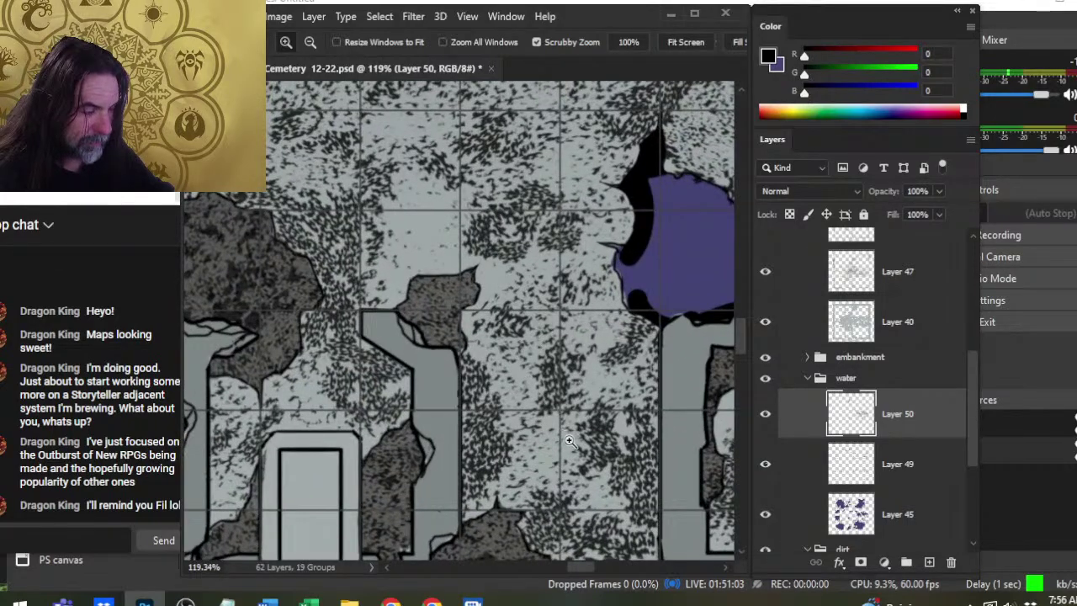
{"action": "scroll", "coordinate": [569, 441], "scroll_direction": "down", "scroll_amount": 5}
{"action": "mouse_move", "coordinate": [665, 455]}
{"action": "left_mouse_down"}
{"action": "mouse_move", "coordinate": [612, 375]}
{"action": "mouse_move", "coordinate": [564, 371]}
{"action": "mouse_move", "coordinate": [312, 402]}
{"action": "left_mouse_up"}
{"action": "scroll", "coordinate": [485, 378], "scroll_direction": "up", "scroll_amount": 5}
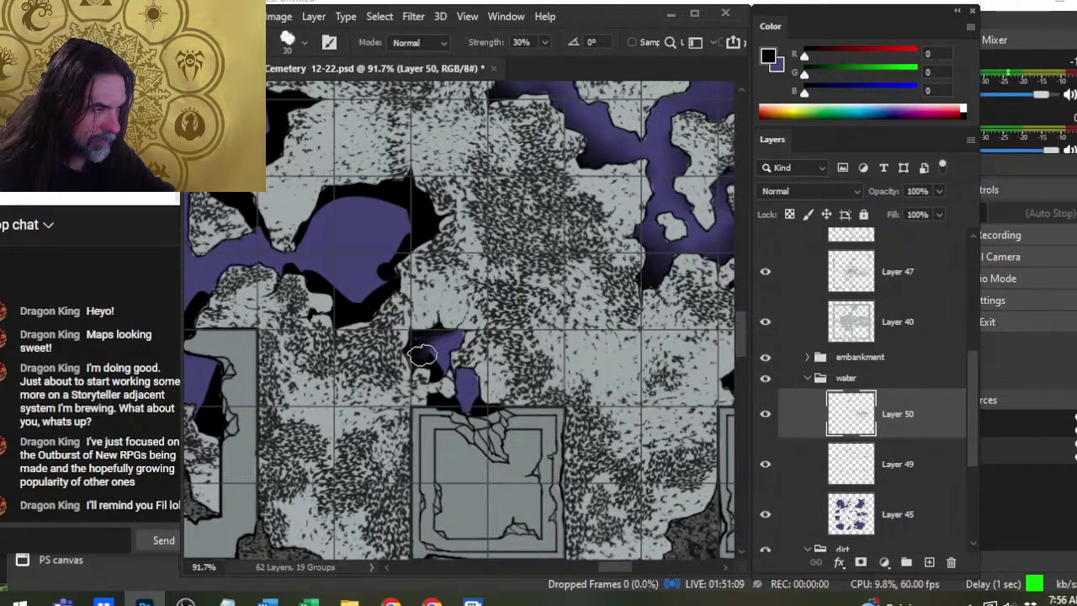
{"action": "mouse_move", "coordinate": [422, 355]}
{"action": "left_mouse_down"}
{"action": "mouse_move", "coordinate": [435, 362]}
{"action": "mouse_move", "coordinate": [447, 345]}
{"action": "left_mouse_up"}
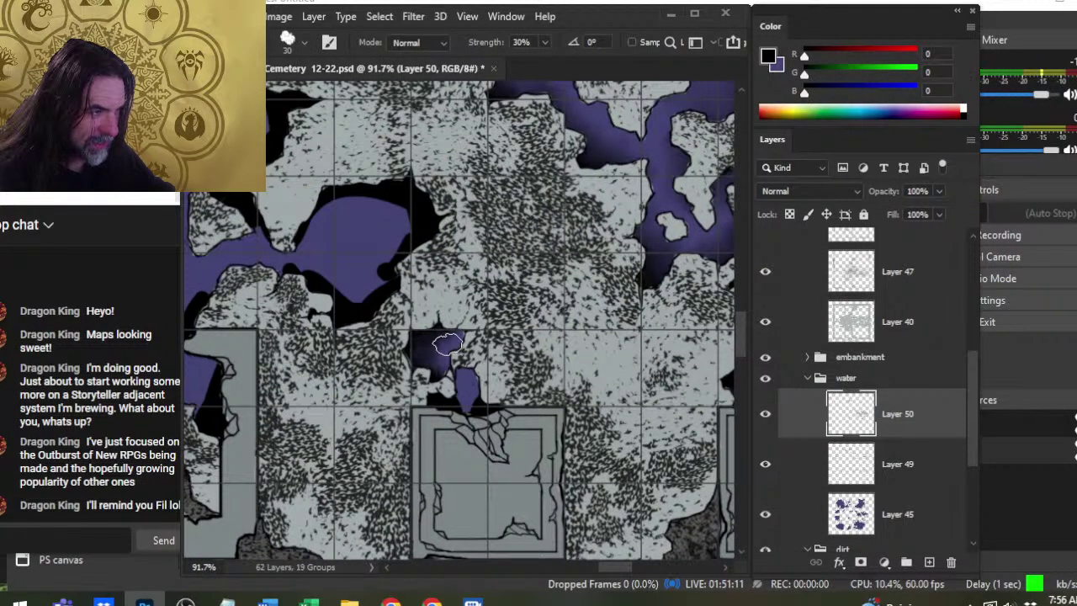
{"action": "mouse_move", "coordinate": [473, 412]}
{"action": "left_mouse_down"}
{"action": "mouse_move", "coordinate": [463, 393]}
{"action": "mouse_move", "coordinate": [461, 408]}
{"action": "mouse_move", "coordinate": [462, 386]}
{"action": "mouse_move", "coordinate": [503, 412]}
{"action": "mouse_move", "coordinate": [466, 399]}
{"action": "mouse_move", "coordinate": [479, 412]}
{"action": "mouse_move", "coordinate": [471, 396]}
{"action": "mouse_move", "coordinate": [436, 400]}
{"action": "mouse_move", "coordinate": [462, 356]}
{"action": "mouse_move", "coordinate": [460, 398]}
{"action": "left_mouse_up"}
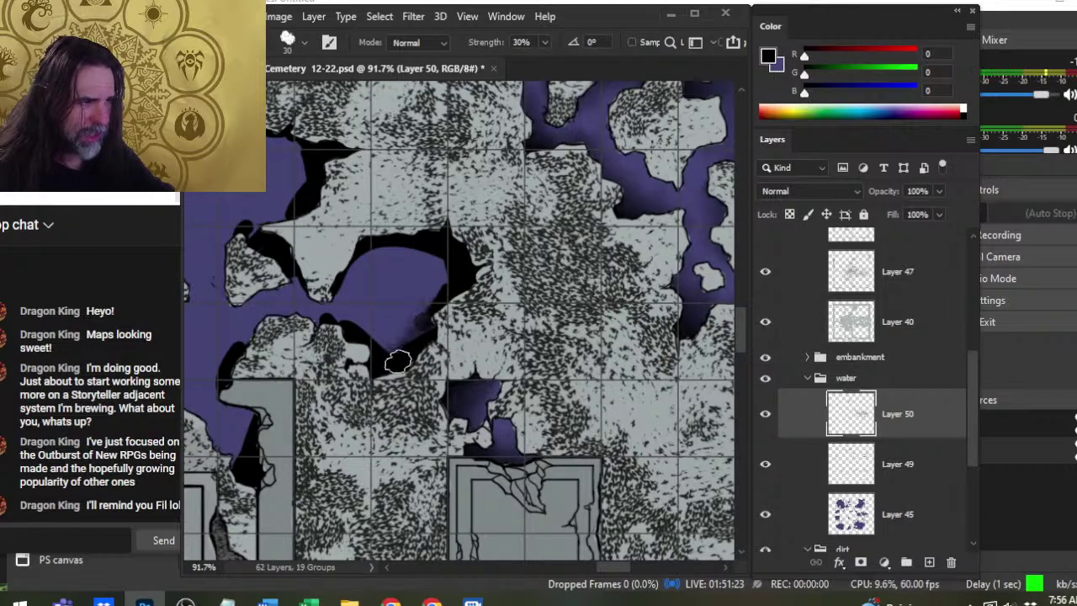
Smudge the black edges of the neighbouring western pool's rounded eastern basin and of its broad western arm.
{"action": "mouse_move", "coordinate": [398, 362]}
{"action": "left_mouse_down"}
{"action": "mouse_move", "coordinate": [425, 344]}
{"action": "mouse_move", "coordinate": [402, 355]}
{"action": "mouse_move", "coordinate": [331, 325]}
{"action": "mouse_move", "coordinate": [416, 341]}
{"action": "mouse_move", "coordinate": [371, 354]}
{"action": "mouse_move", "coordinate": [422, 341]}
{"action": "mouse_move", "coordinate": [398, 324]}
{"action": "mouse_move", "coordinate": [350, 325]}
{"action": "mouse_move", "coordinate": [458, 300]}
{"action": "mouse_move", "coordinate": [446, 296]}
{"action": "mouse_move", "coordinate": [445, 323]}
{"action": "mouse_move", "coordinate": [439, 242]}
{"action": "mouse_move", "coordinate": [473, 267]}
{"action": "mouse_move", "coordinate": [466, 297]}
{"action": "mouse_move", "coordinate": [444, 290]}
{"action": "mouse_move", "coordinate": [412, 236]}
{"action": "mouse_move", "coordinate": [439, 246]}
{"action": "mouse_move", "coordinate": [466, 297]}
{"action": "mouse_move", "coordinate": [438, 275]}
{"action": "left_mouse_up"}
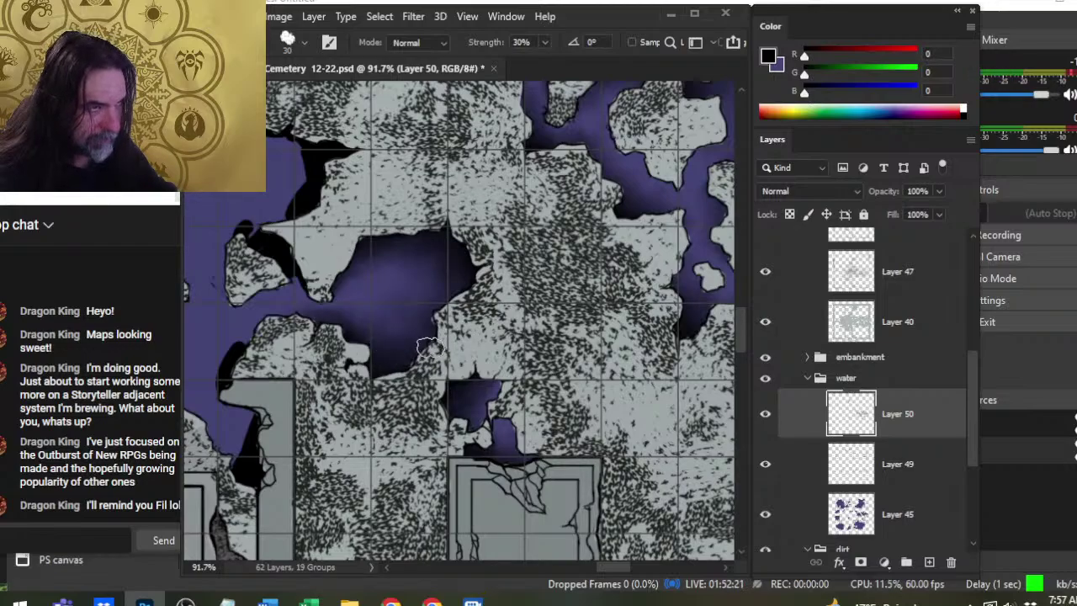
{"action": "key", "text": "z"}
{"action": "left_click_drag", "start_coordinate": [479, 354], "coordinate": [522, 350]}
{"action": "key", "text": "space"}
{"action": "left_click_drag", "start_coordinate": [457, 256], "coordinate": [504, 293]}
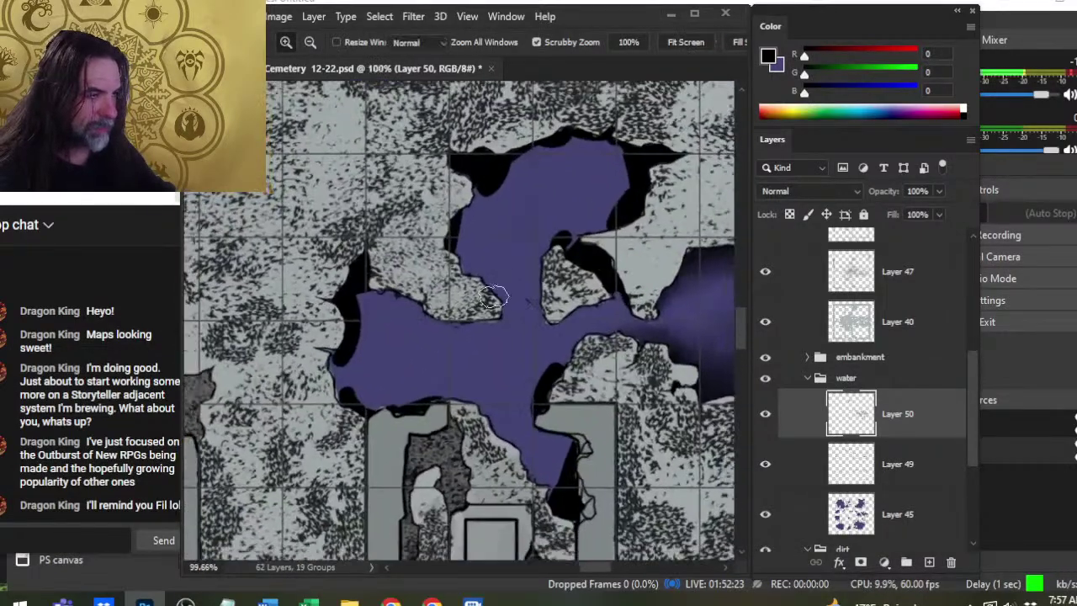
{"action": "mouse_move", "coordinate": [341, 285]}
{"action": "left_mouse_down"}
{"action": "mouse_move", "coordinate": [333, 311]}
{"action": "mouse_move", "coordinate": [354, 300]}
{"action": "mouse_move", "coordinate": [343, 336]}
{"action": "mouse_move", "coordinate": [360, 329]}
{"action": "mouse_move", "coordinate": [363, 379]}
{"action": "mouse_move", "coordinate": [343, 356]}
{"action": "mouse_move", "coordinate": [359, 322]}
{"action": "mouse_move", "coordinate": [350, 367]}
{"action": "mouse_move", "coordinate": [435, 411]}
{"action": "mouse_move", "coordinate": [412, 402]}
{"action": "mouse_move", "coordinate": [454, 399]}
{"action": "mouse_move", "coordinate": [367, 398]}
{"action": "left_mouse_up"}
{"action": "mouse_move", "coordinate": [330, 326]}
{"action": "left_mouse_down"}
{"action": "mouse_move", "coordinate": [375, 288]}
{"action": "mouse_move", "coordinate": [349, 296]}
{"action": "mouse_move", "coordinate": [349, 306]}
{"action": "mouse_move", "coordinate": [371, 298]}
{"action": "mouse_move", "coordinate": [333, 313]}
{"action": "mouse_move", "coordinate": [432, 279]}
{"action": "mouse_move", "coordinate": [339, 325]}
{"action": "mouse_move", "coordinate": [370, 407]}
{"action": "mouse_move", "coordinate": [347, 360]}
{"action": "left_mouse_up"}
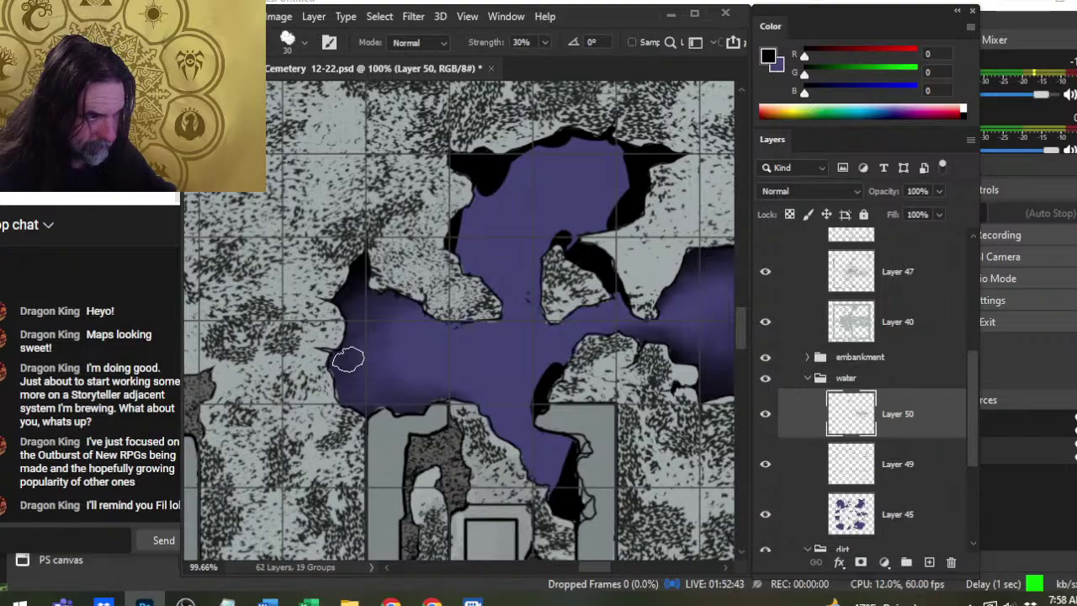
Smudge the black around the same pool's northern lobe and triangular island, and along its southern arm reaching into the broken tomb.
{"action": "mouse_move", "coordinate": [491, 167]}
{"action": "left_mouse_down"}
{"action": "mouse_move", "coordinate": [502, 166]}
{"action": "mouse_move", "coordinate": [489, 171]}
{"action": "mouse_move", "coordinate": [488, 159]}
{"action": "mouse_move", "coordinate": [474, 180]}
{"action": "mouse_move", "coordinate": [483, 207]}
{"action": "mouse_move", "coordinate": [455, 234]}
{"action": "mouse_move", "coordinate": [479, 202]}
{"action": "mouse_move", "coordinate": [463, 180]}
{"action": "mouse_move", "coordinate": [528, 141]}
{"action": "mouse_move", "coordinate": [680, 165]}
{"action": "mouse_move", "coordinate": [637, 163]}
{"action": "mouse_move", "coordinate": [621, 220]}
{"action": "mouse_move", "coordinate": [629, 253]}
{"action": "left_mouse_up"}
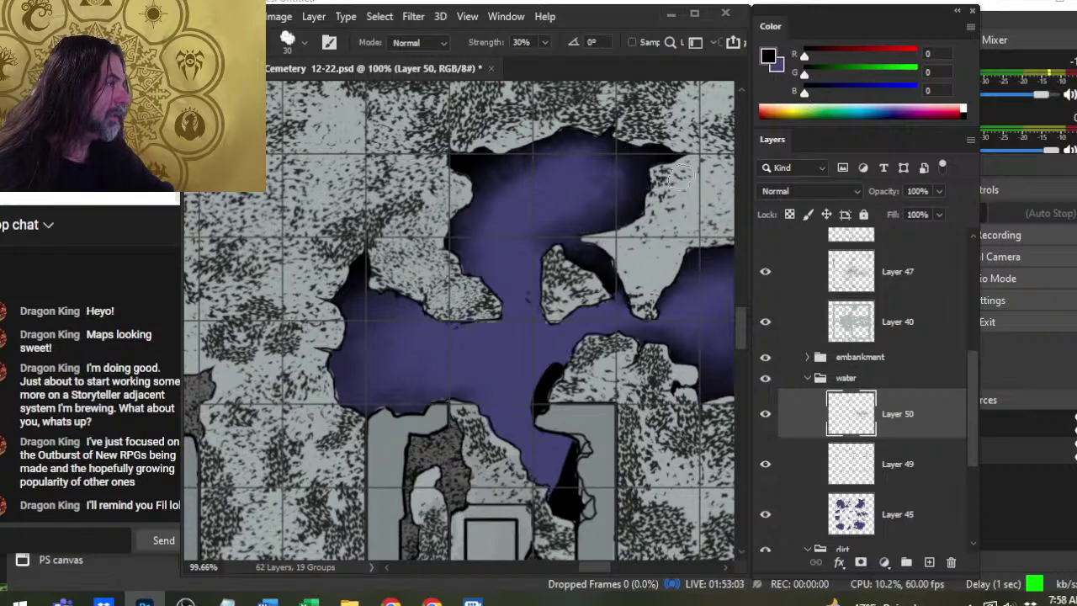
{"action": "left_click_drag", "start_coordinate": [629, 185], "coordinate": [612, 155]}
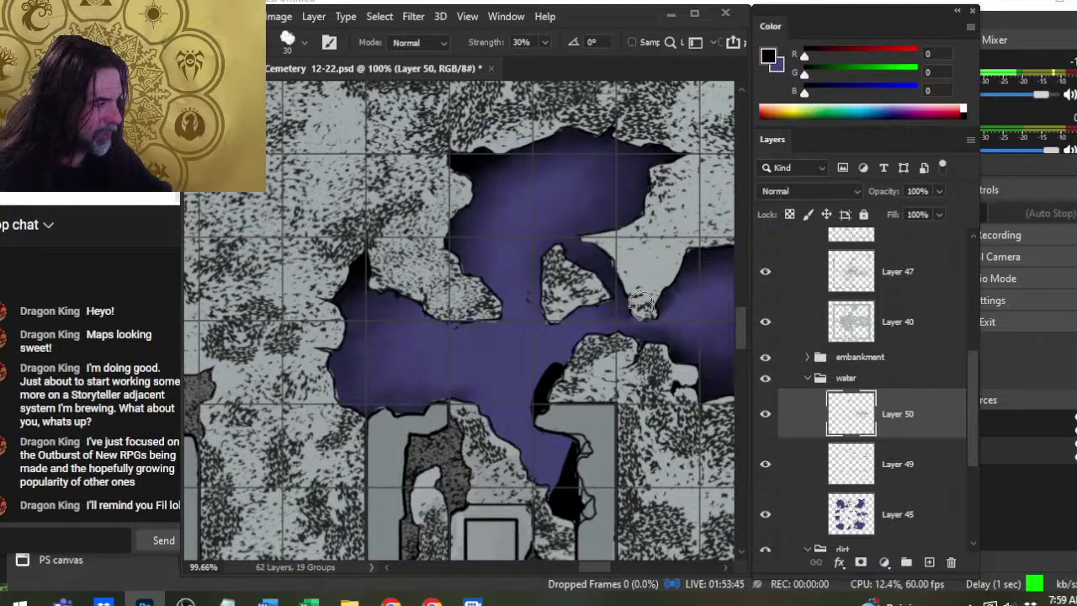
{"action": "mouse_move", "coordinate": [533, 381]}
{"action": "left_mouse_down"}
{"action": "mouse_move", "coordinate": [561, 395]}
{"action": "mouse_move", "coordinate": [562, 379]}
{"action": "mouse_move", "coordinate": [555, 397]}
{"action": "mouse_move", "coordinate": [538, 386]}
{"action": "mouse_move", "coordinate": [588, 357]}
{"action": "mouse_move", "coordinate": [554, 370]}
{"action": "mouse_move", "coordinate": [562, 377]}
{"action": "mouse_move", "coordinate": [557, 367]}
{"action": "mouse_move", "coordinate": [584, 360]}
{"action": "mouse_move", "coordinate": [552, 383]}
{"action": "mouse_move", "coordinate": [600, 397]}
{"action": "mouse_move", "coordinate": [542, 408]}
{"action": "left_mouse_up"}
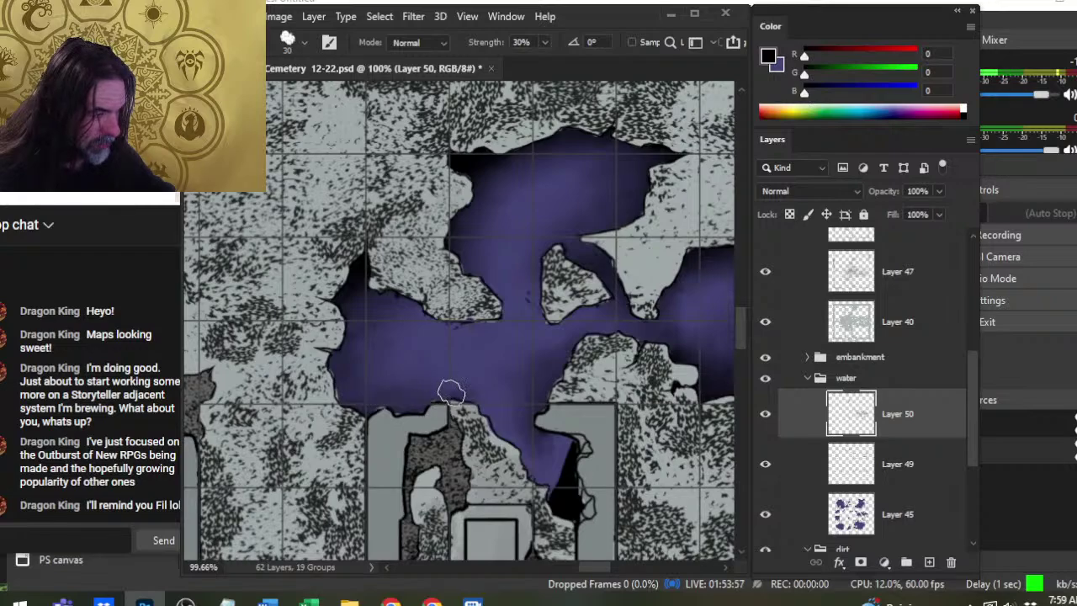
{"action": "mouse_move", "coordinate": [566, 471]}
{"action": "left_mouse_down"}
{"action": "mouse_move", "coordinate": [563, 503]}
{"action": "mouse_move", "coordinate": [561, 442]}
{"action": "mouse_move", "coordinate": [585, 486]}
{"action": "mouse_move", "coordinate": [577, 465]}
{"action": "left_mouse_up"}
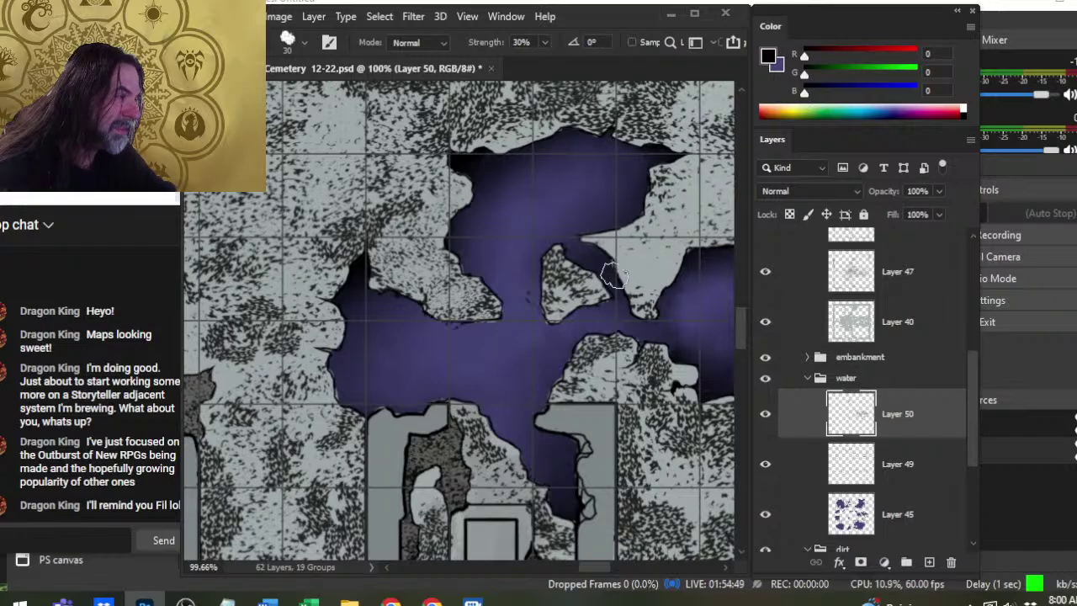
{"action": "mouse_move", "coordinate": [625, 332]}
{"action": "left_mouse_down"}
{"action": "mouse_move", "coordinate": [440, 279]}
{"action": "mouse_move", "coordinate": [411, 297]}
{"action": "left_mouse_up"}
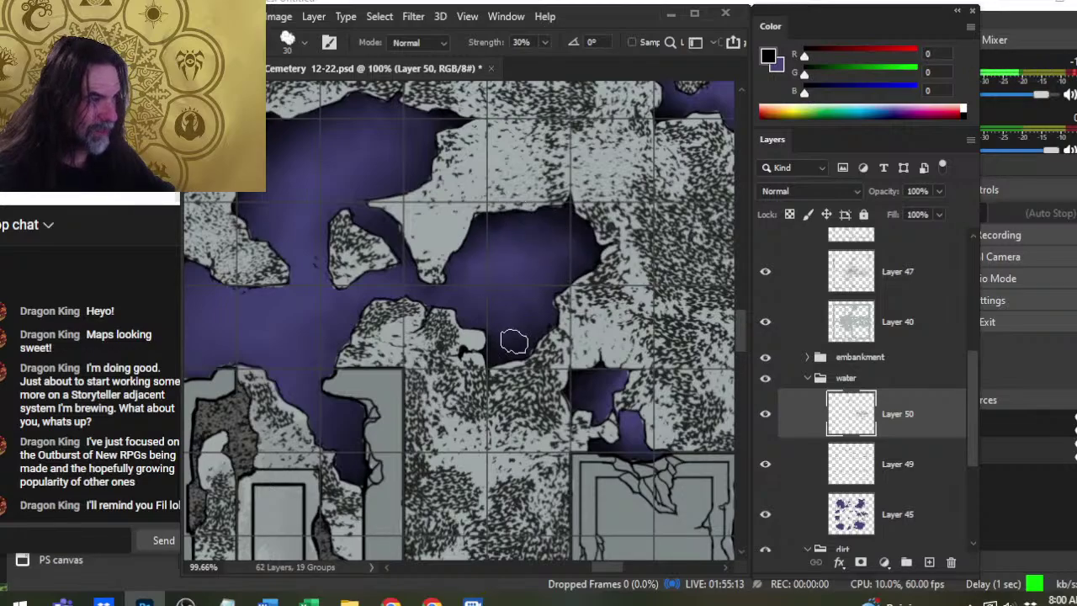
Check the smudged shading of the central pools, including the dark pocket at the branching pool's southwestern edge.
{"action": "key", "text": "z"}
{"action": "left_click_drag", "start_coordinate": [551, 302], "coordinate": [471, 307]}
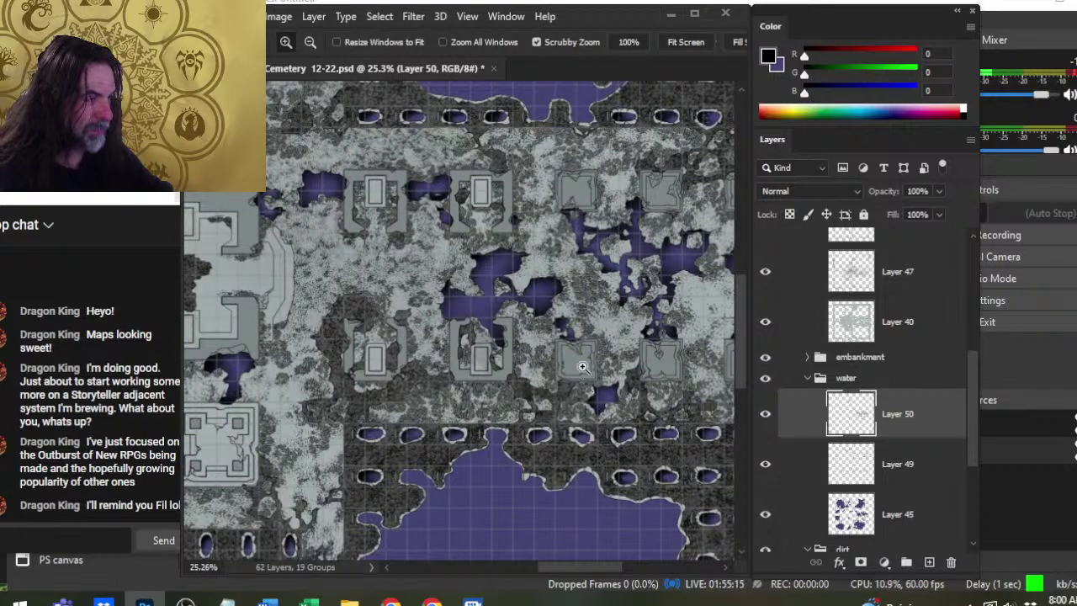
{"action": "scroll", "coordinate": [516, 439], "scroll_direction": "up", "scroll_amount": 2}
{"action": "left_click_drag", "start_coordinate": [548, 419], "coordinate": [393, 393]}
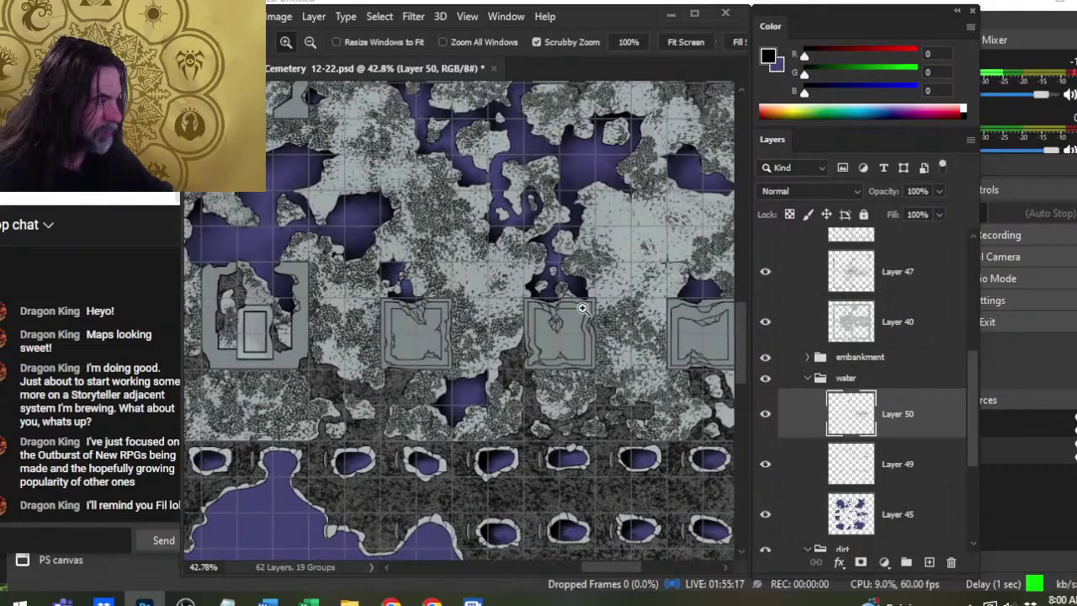
{"action": "scroll", "coordinate": [514, 212], "scroll_direction": "up", "scroll_amount": 3}
{"action": "key", "text": "r"}
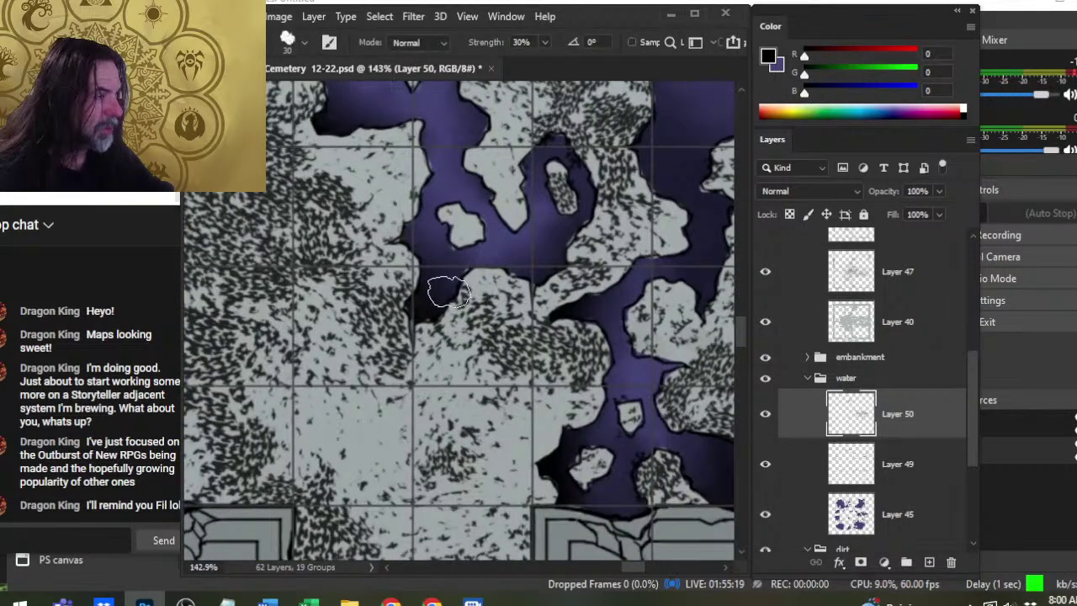
{"action": "key", "text": "z"}
{"action": "scroll", "coordinate": [497, 406], "scroll_direction": "down", "scroll_amount": 3}
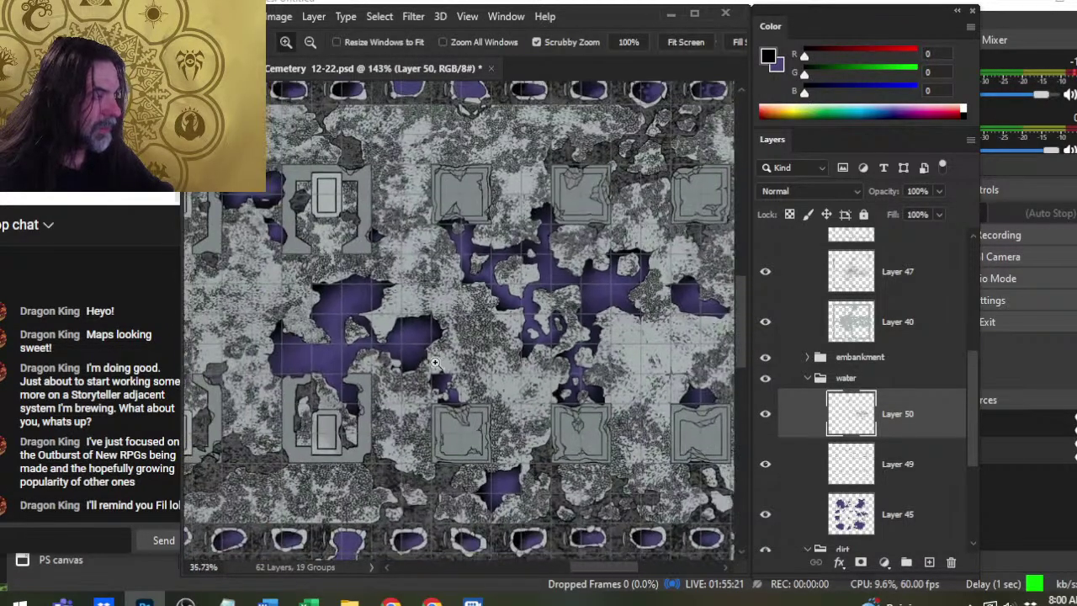
{"action": "scroll", "coordinate": [450, 278], "scroll_direction": "down", "scroll_amount": 3}
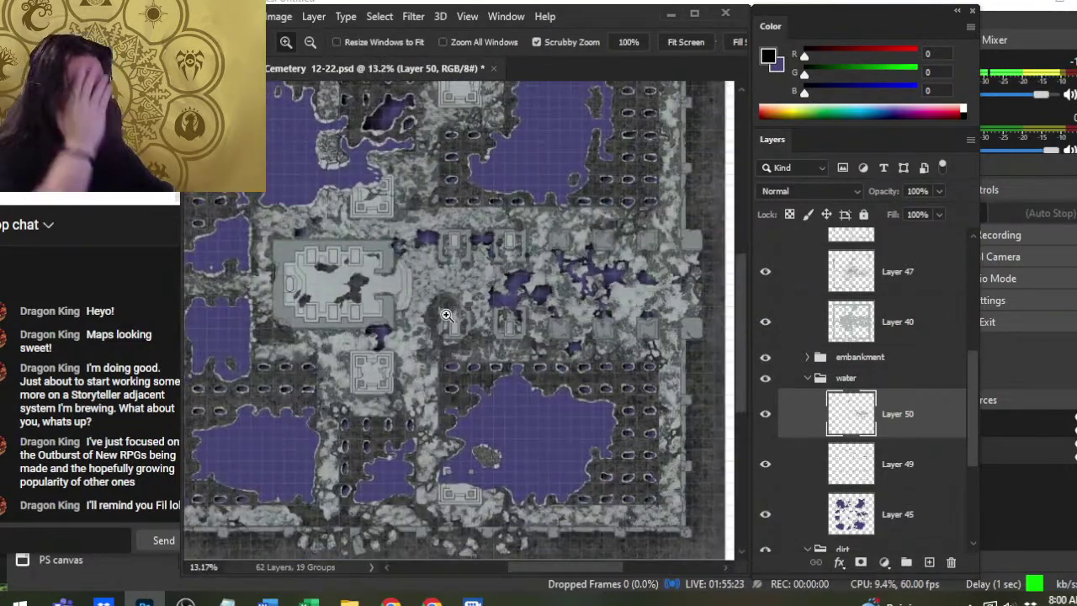
Survey the whole map, comparing the shaded central pools and open graves with the large flat purple pools around them.
{"action": "scroll", "coordinate": [468, 314], "scroll_direction": "up", "scroll_amount": 2}
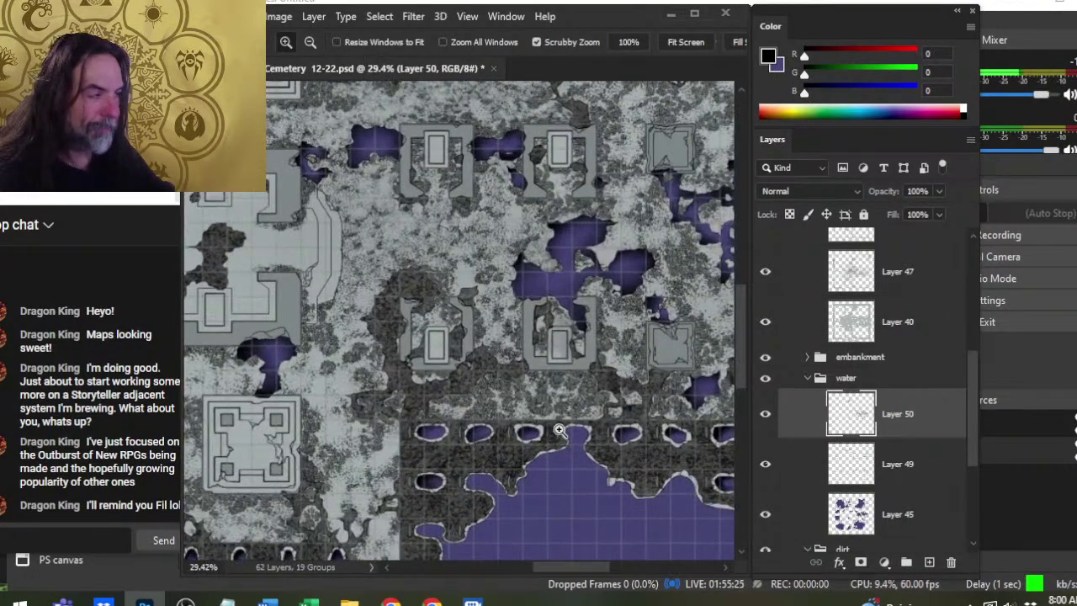
{"action": "mouse_move", "coordinate": [510, 313]}
{"action": "left_mouse_down"}
{"action": "mouse_move", "coordinate": [601, 331]}
{"action": "mouse_move", "coordinate": [509, 317]}
{"action": "left_mouse_up"}
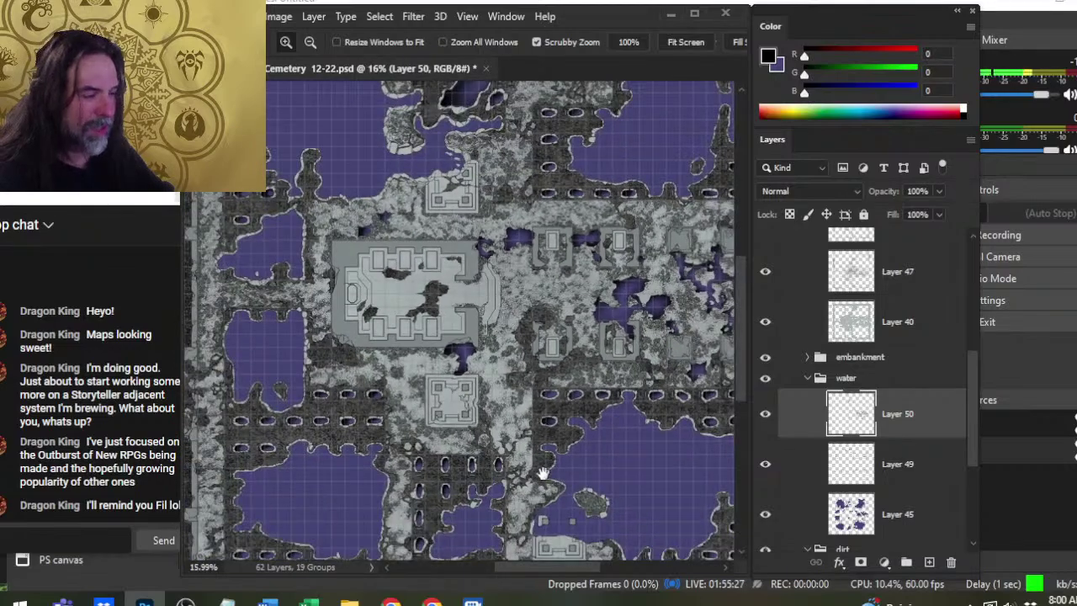
{"action": "left_click_drag", "start_coordinate": [543, 474], "coordinate": [430, 227]}
{"action": "scroll", "coordinate": [416, 286], "scroll_direction": "up", "scroll_amount": 3}
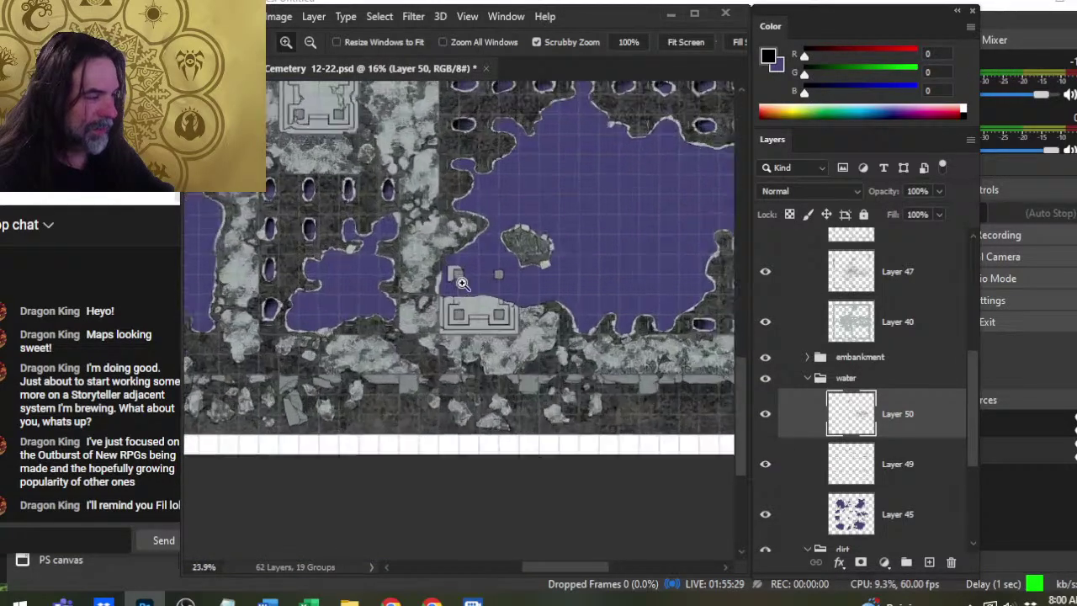
{"action": "scroll", "coordinate": [482, 358], "scroll_direction": "down", "scroll_amount": 3}
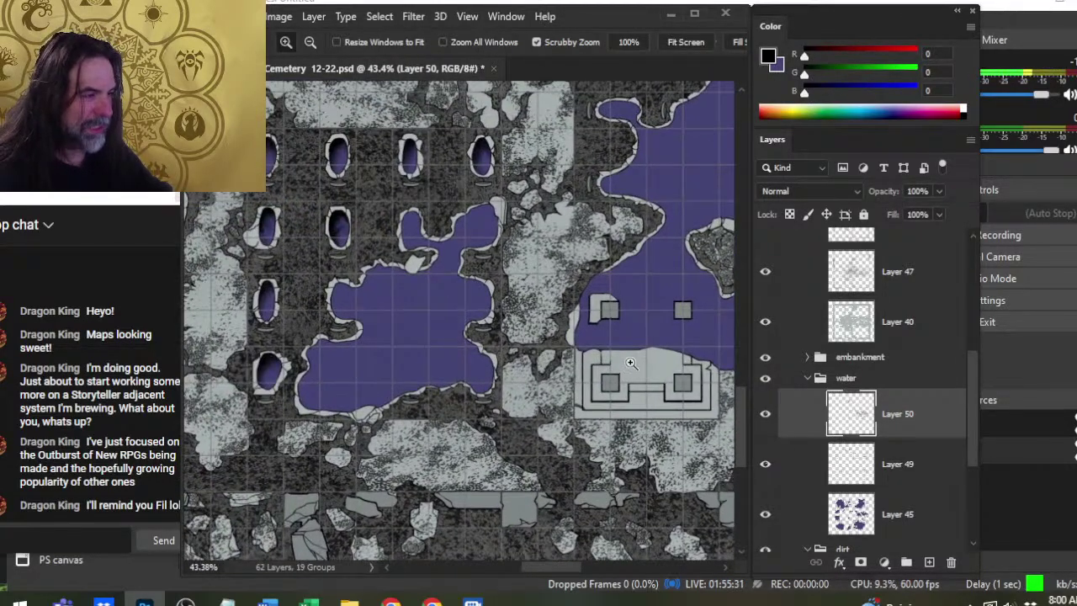
{"action": "scroll", "coordinate": [531, 360], "scroll_direction": "down", "scroll_amount": 2}
{"action": "left_click_drag", "start_coordinate": [519, 211], "coordinate": [506, 340]}
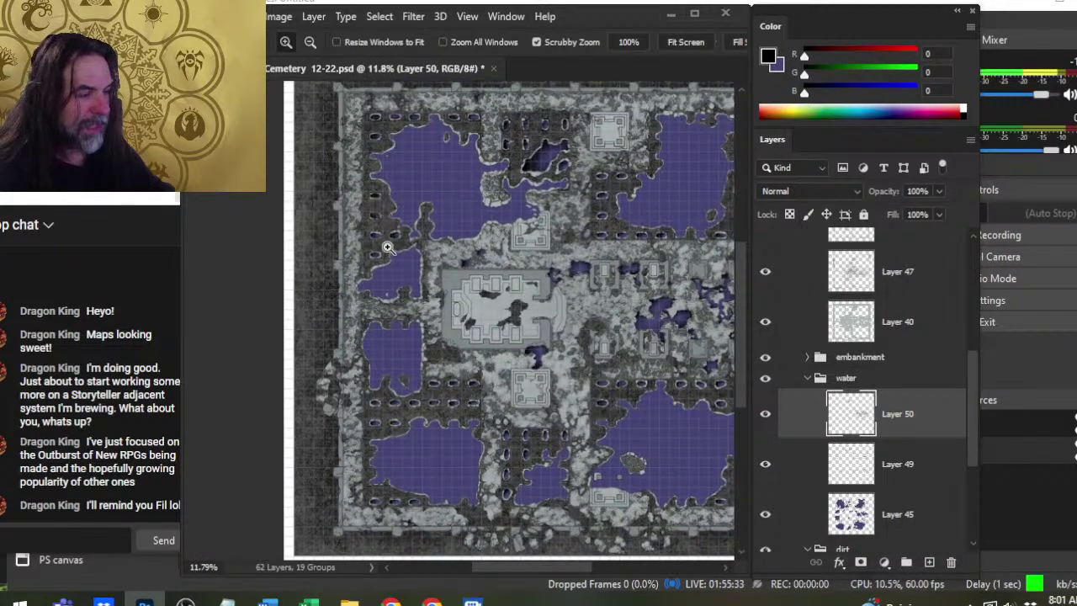
{"action": "left_click_drag", "start_coordinate": [660, 426], "coordinate": [462, 363]}
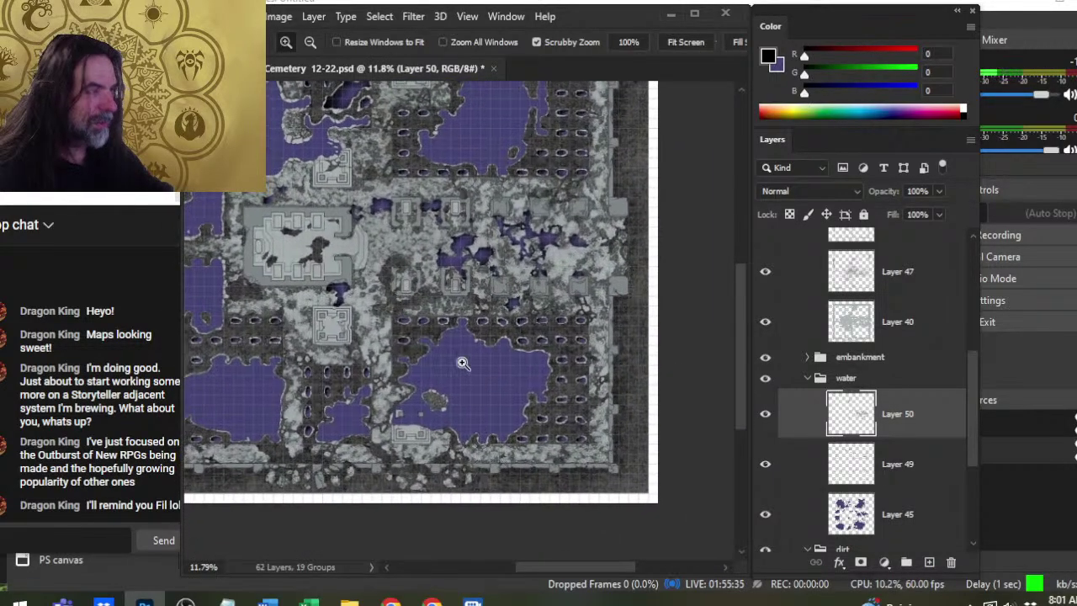
{"action": "left_click_drag", "start_coordinate": [507, 124], "coordinate": [482, 237]}
{"action": "left_click_drag", "start_coordinate": [501, 396], "coordinate": [547, 267]}
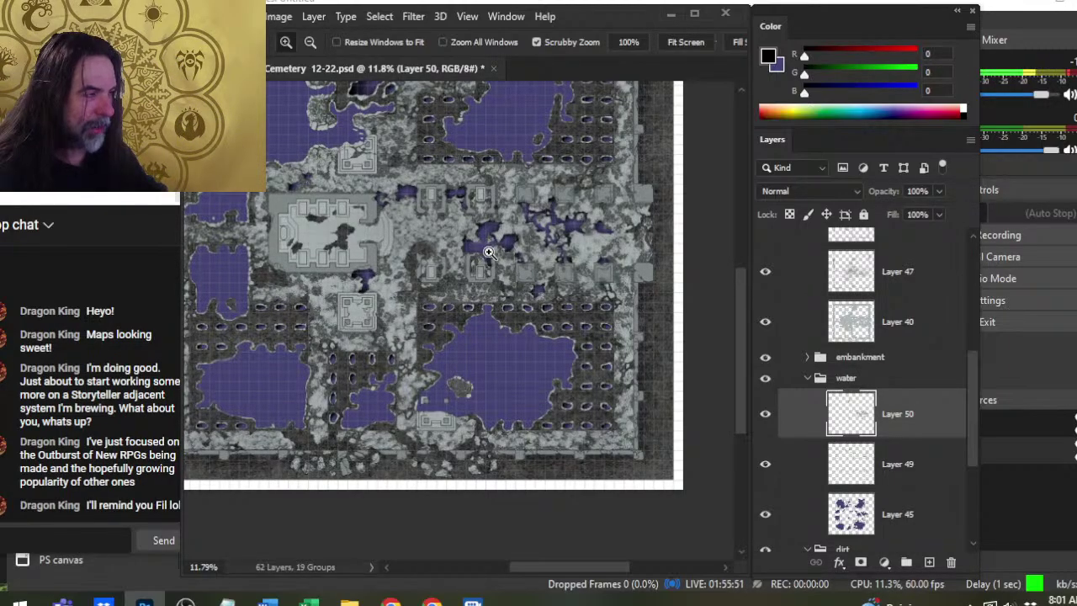
{"action": "left_click", "coordinate": [489, 253]}
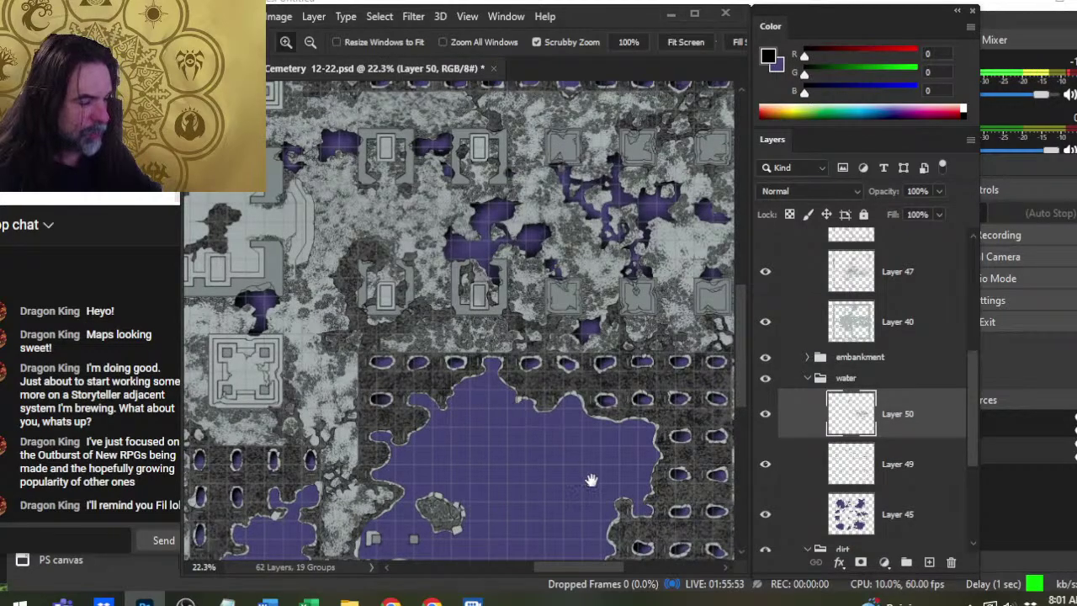
{"action": "left_click_drag", "start_coordinate": [592, 479], "coordinate": [535, 261]}
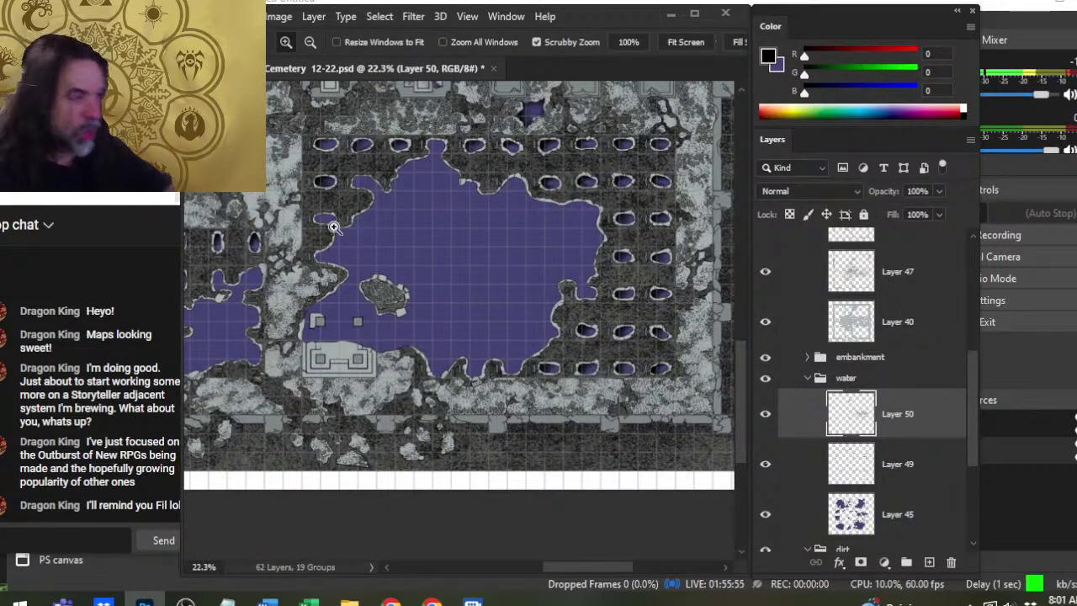
{"action": "left_click_drag", "start_coordinate": [485, 166], "coordinate": [515, 396]}
{"action": "left_click_drag", "start_coordinate": [473, 276], "coordinate": [510, 284]}
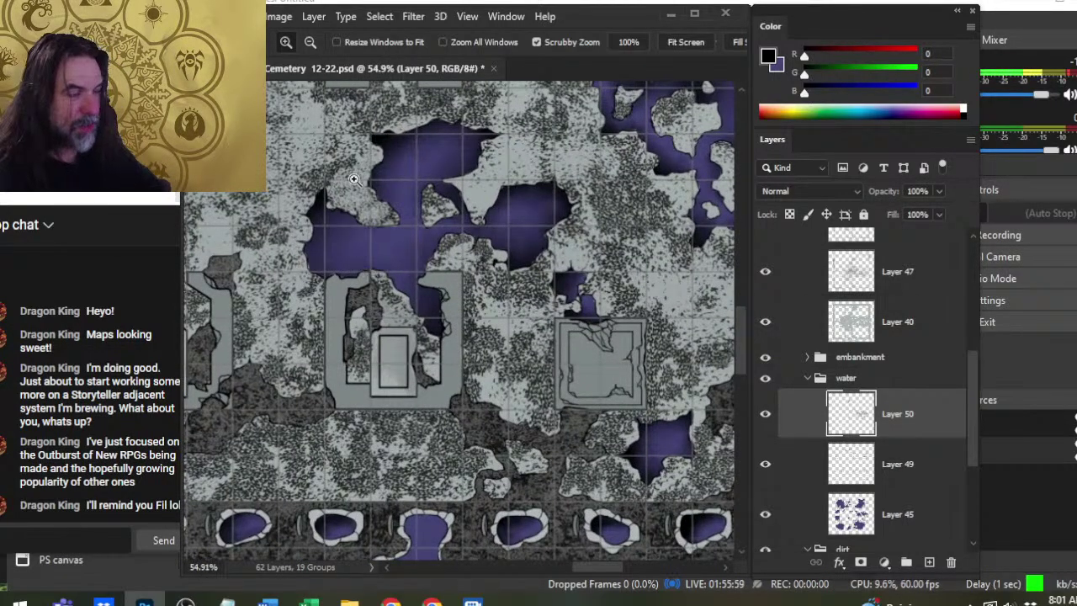
{"action": "scroll", "coordinate": [515, 317], "scroll_direction": "down", "scroll_amount": 5}
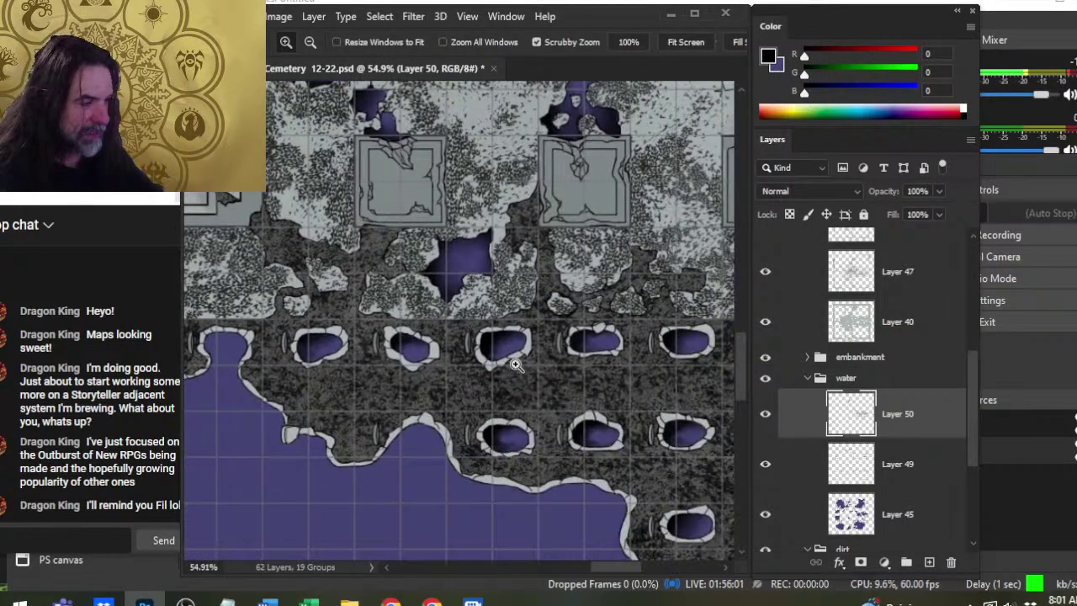
{"action": "scroll", "coordinate": [606, 391], "scroll_direction": "down", "scroll_amount": 3}
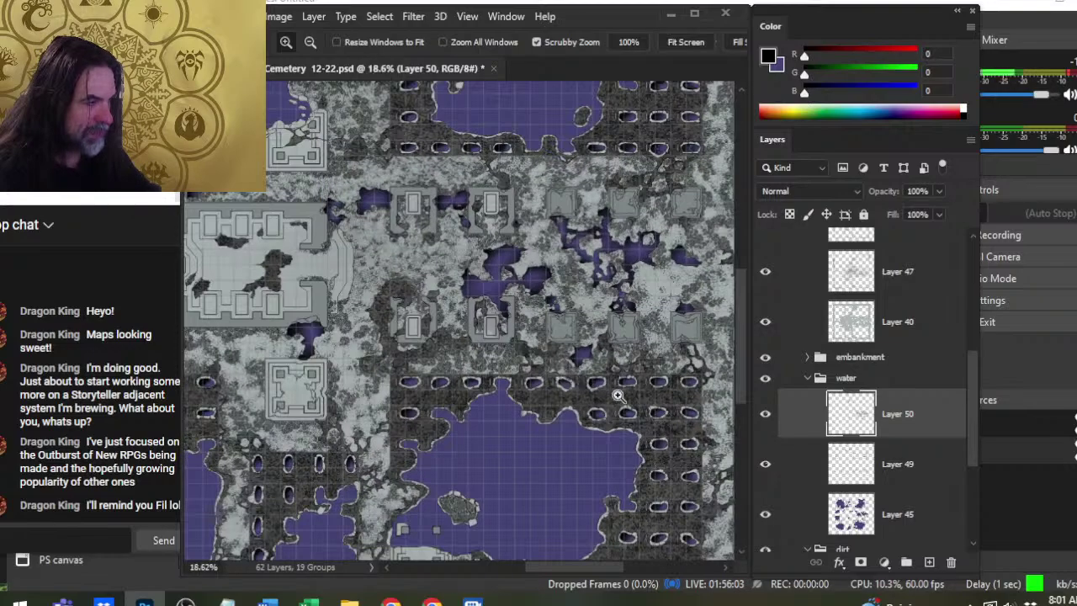
{"action": "left_click_drag", "start_coordinate": [619, 396], "coordinate": [519, 353]}
Save the map document and switch to the Chrome window showing the playlists.
{"action": "key", "text": "ctrl+s"}
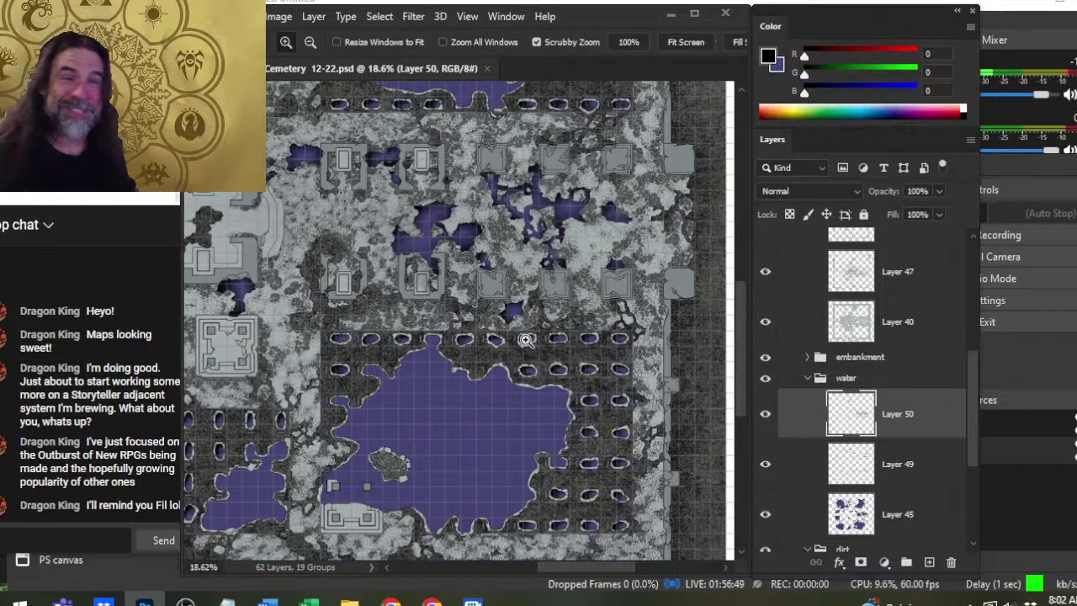
{"action": "key", "text": "alt+Tab"}
{"action": "key", "text": "alt+Tab"}
{"action": "key", "text": "alt+Tab"}
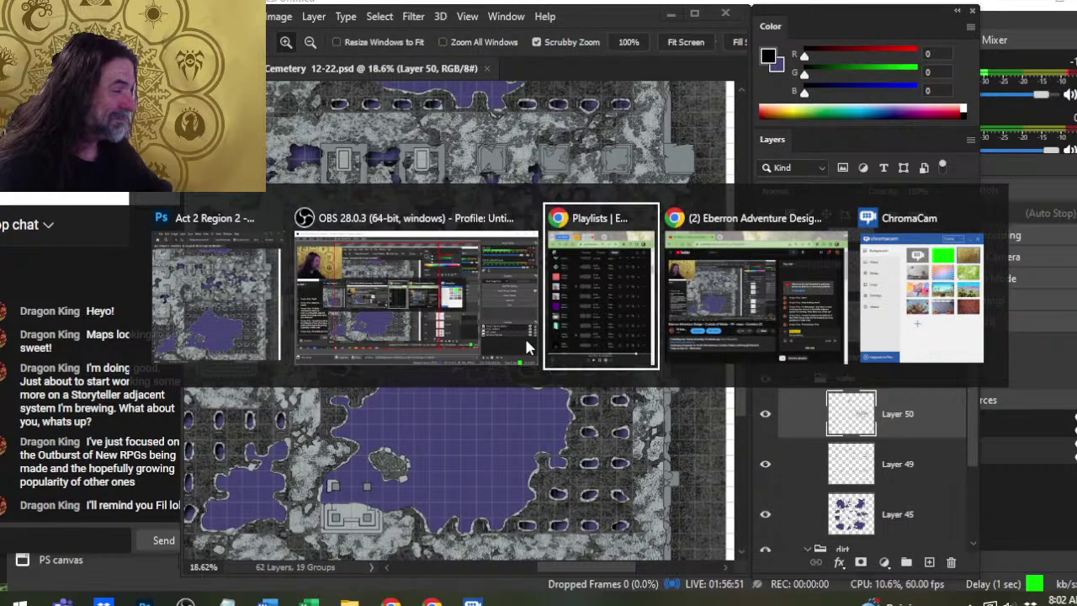